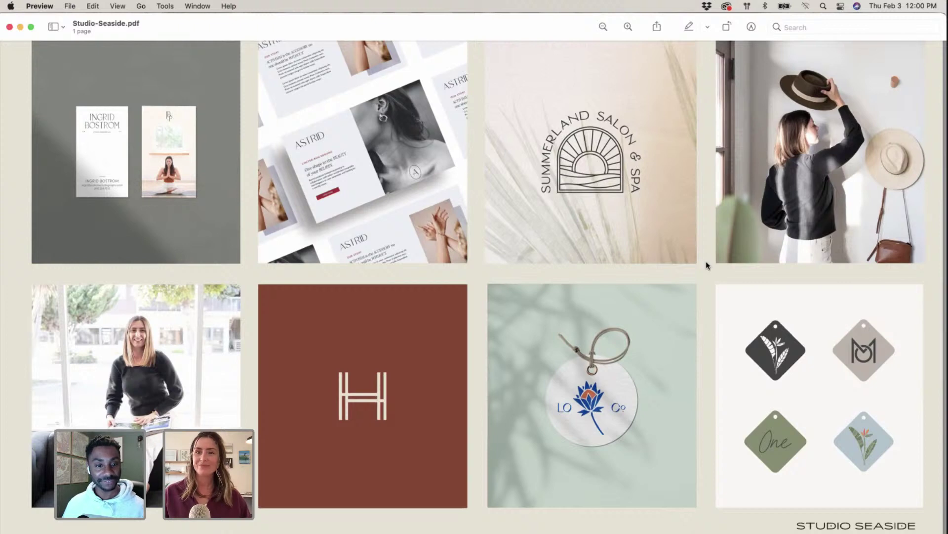
Step: Leave the Studio Seaside mood board in Preview and bring Flaire-Co.ai in Illustrator full screen
key("ctrl+Up")
left_click(308, 396)
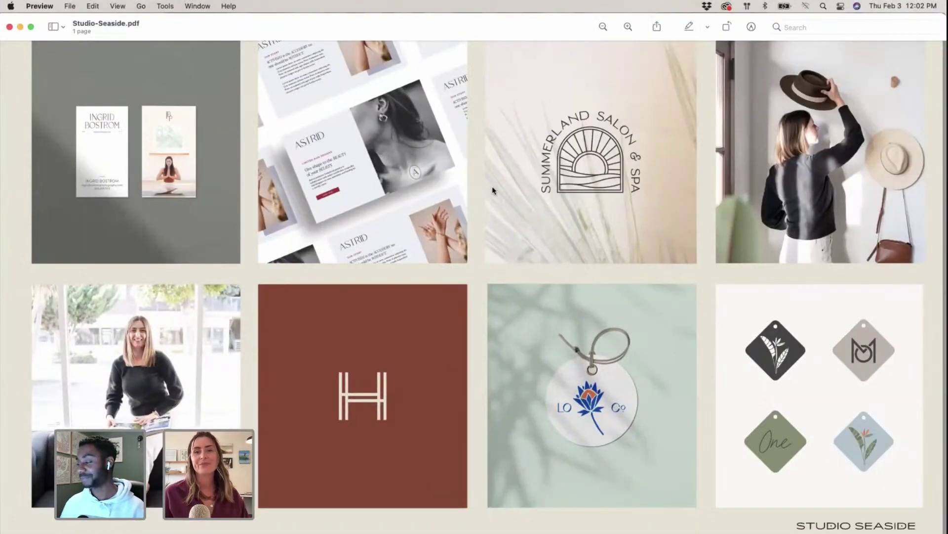
key("ctrl+Up")
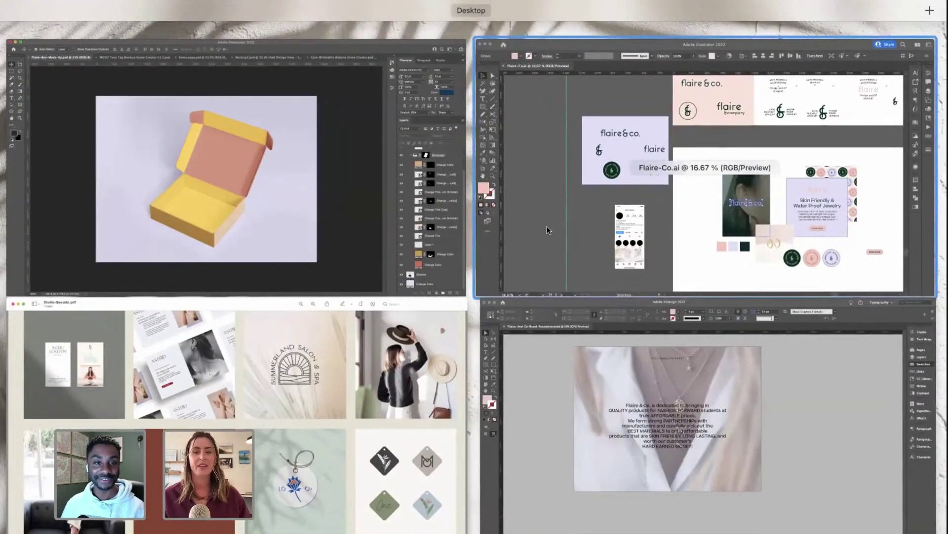
left_click(547, 226)
scroll(559, 262, "up", 2)
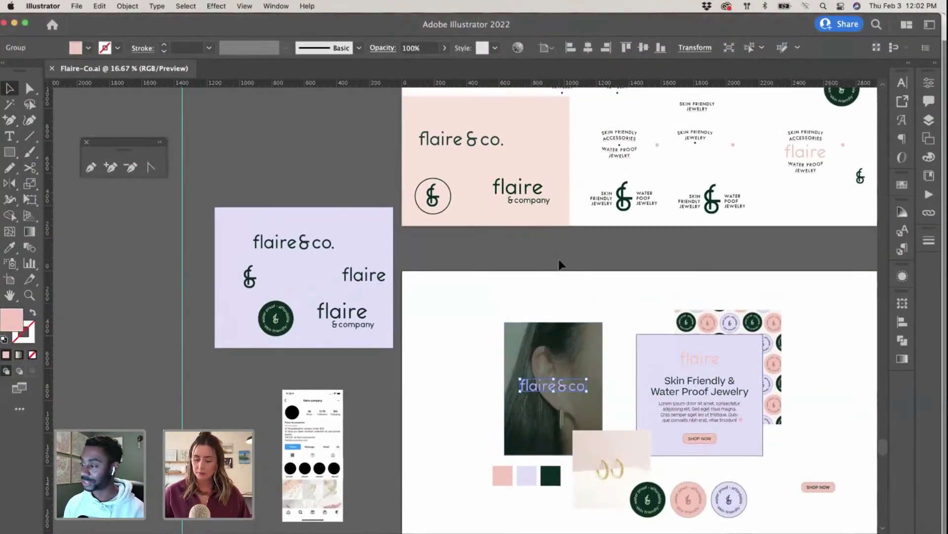
key("super+minus")
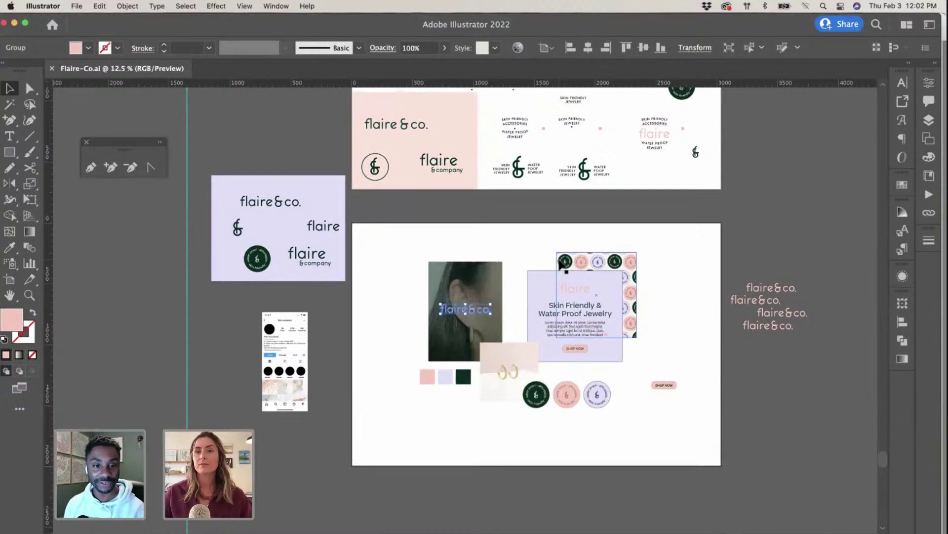
scroll(561, 265, "up", 3)
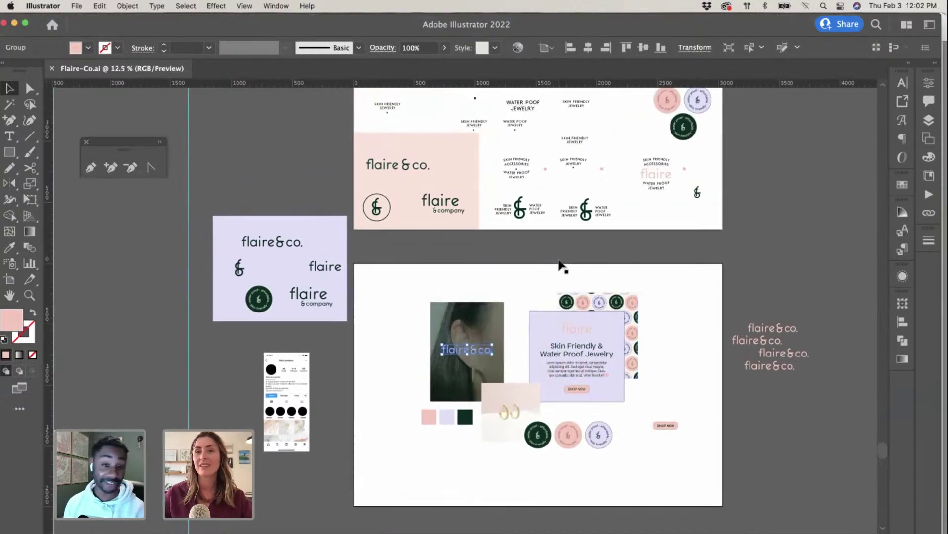
scroll(559, 260, "up", 2)
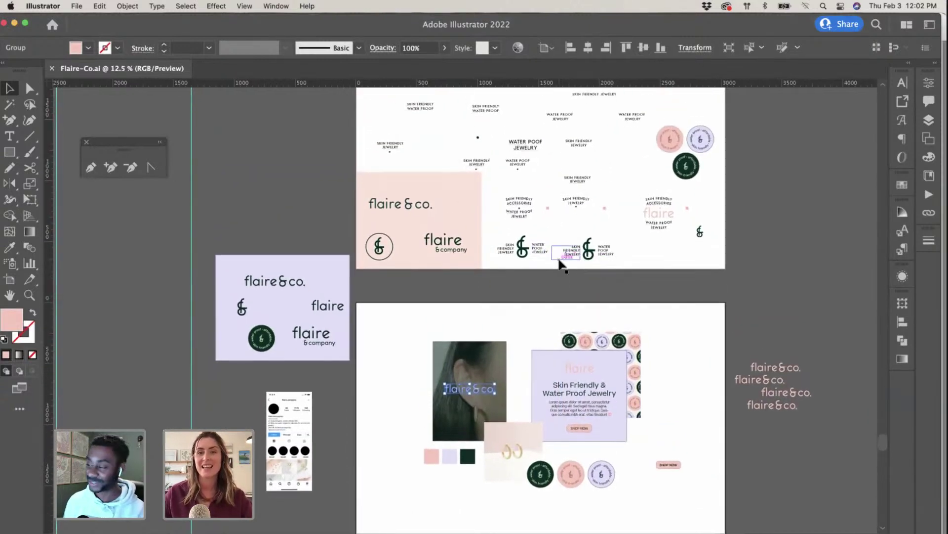
scroll(558, 260, "down", 3)
scroll(559, 260, "left", 3)
scroll(558, 259, "up", 10)
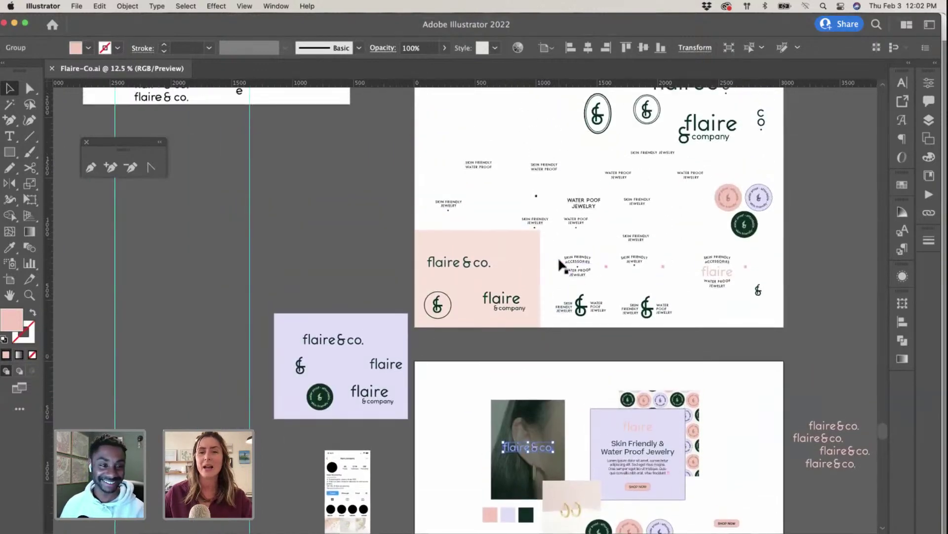
scroll(560, 263, "down", 4)
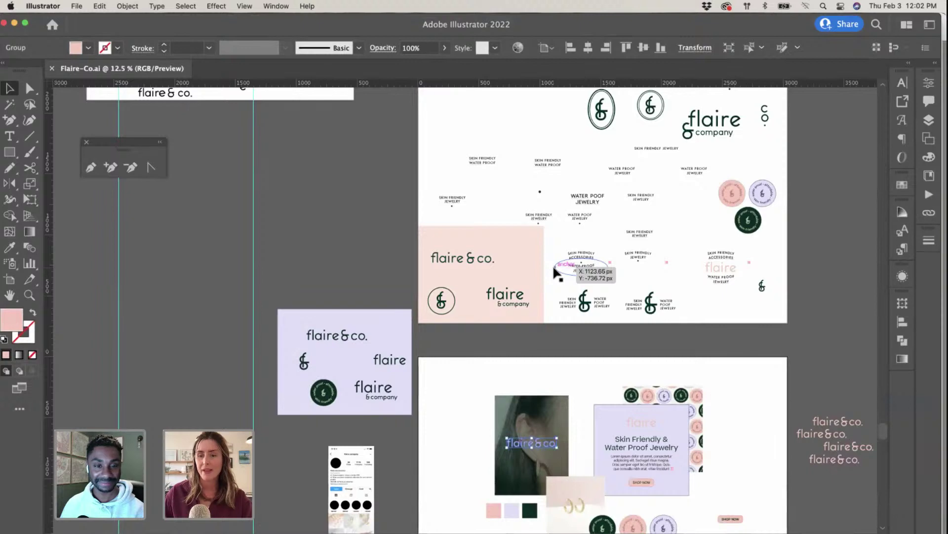
scroll(554, 272, "down", 5)
scroll(554, 272, "up", 1)
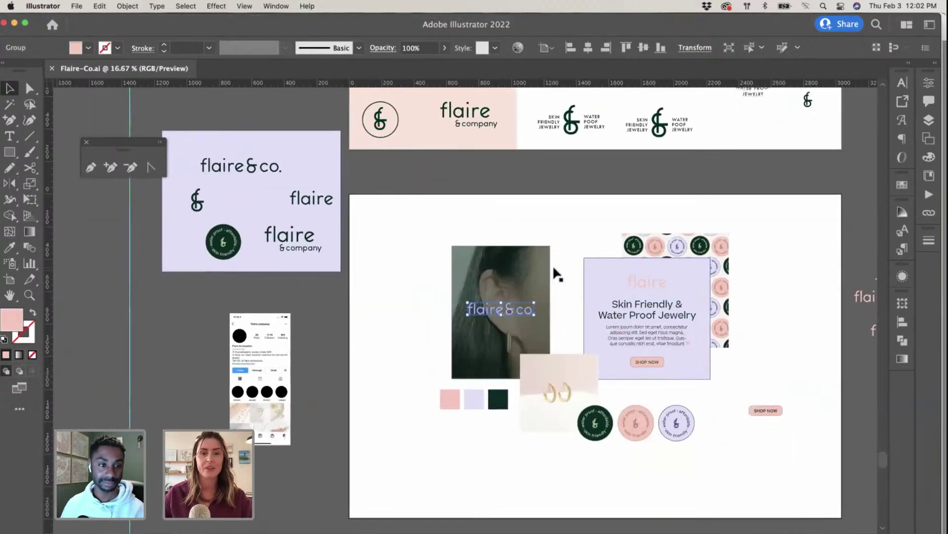
scroll(554, 271, "up", 4)
scroll(554, 269, "up", 12)
scroll(554, 269, "left", 8)
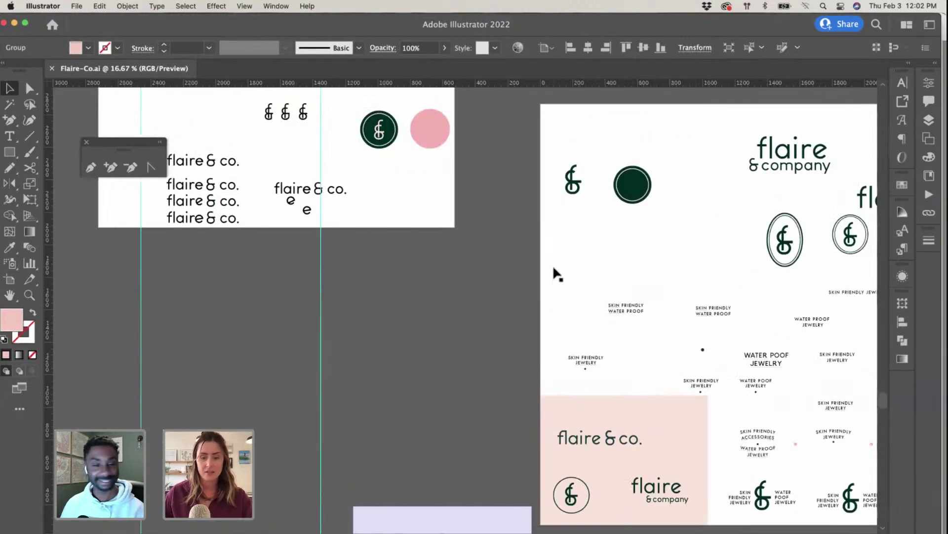
scroll(553, 269, "down", 3)
scroll(553, 269, "up", 8)
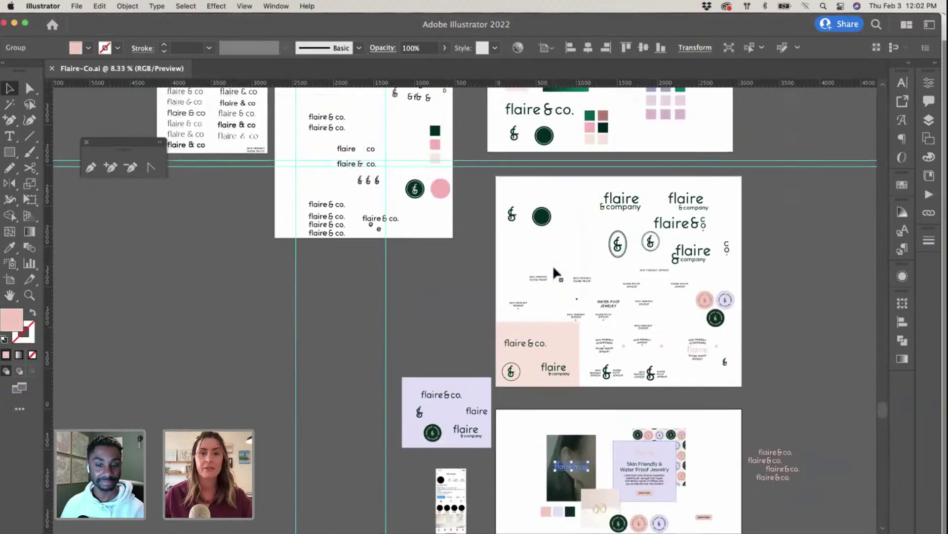
scroll(553, 265, "up", 3)
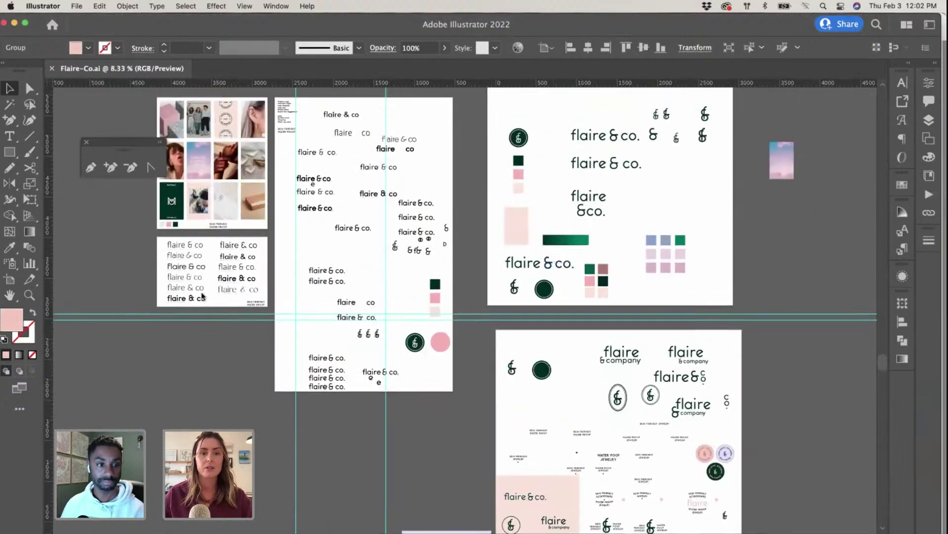
scroll(286, 237, "up", 1)
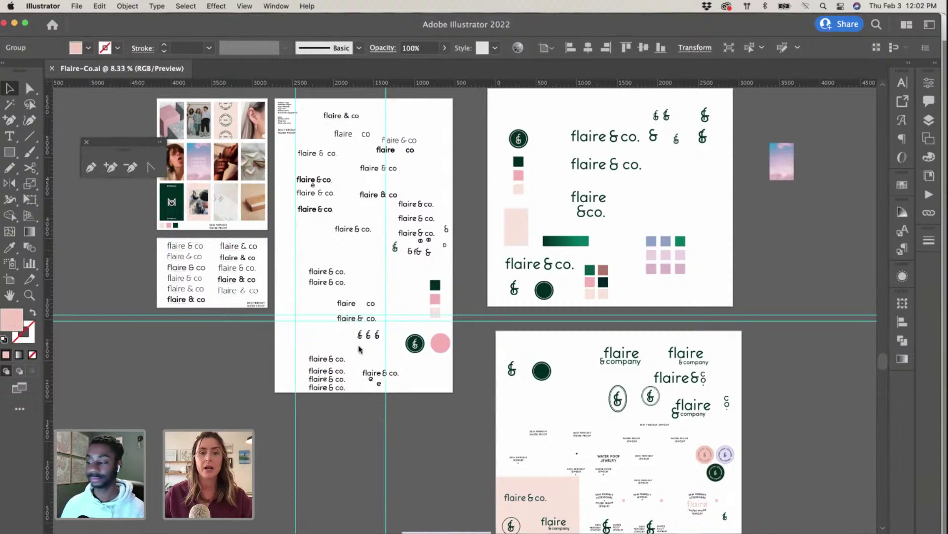
scroll(368, 331, "down", 2)
scroll(367, 323, "left", 2)
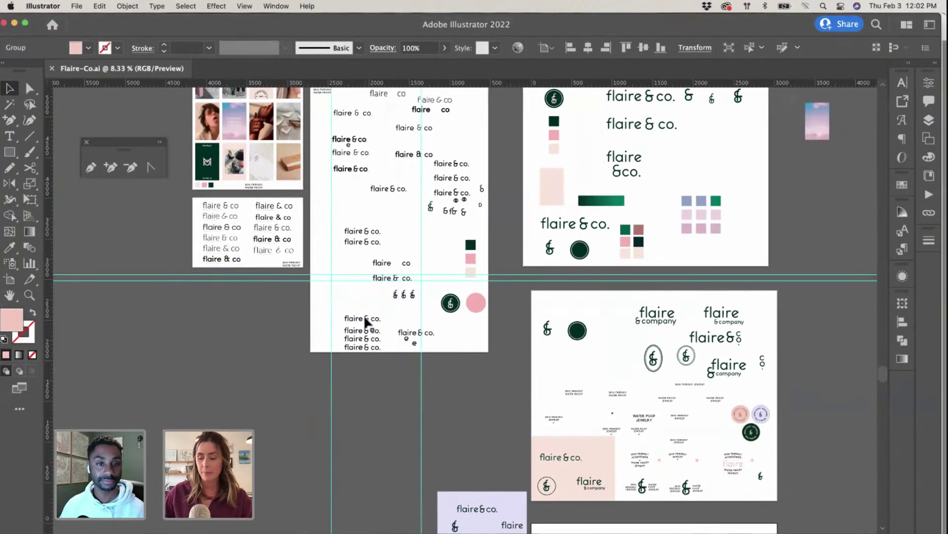
scroll(365, 316, "down", 5)
scroll(366, 317, "up", 3)
scroll(366, 316, "up", 4)
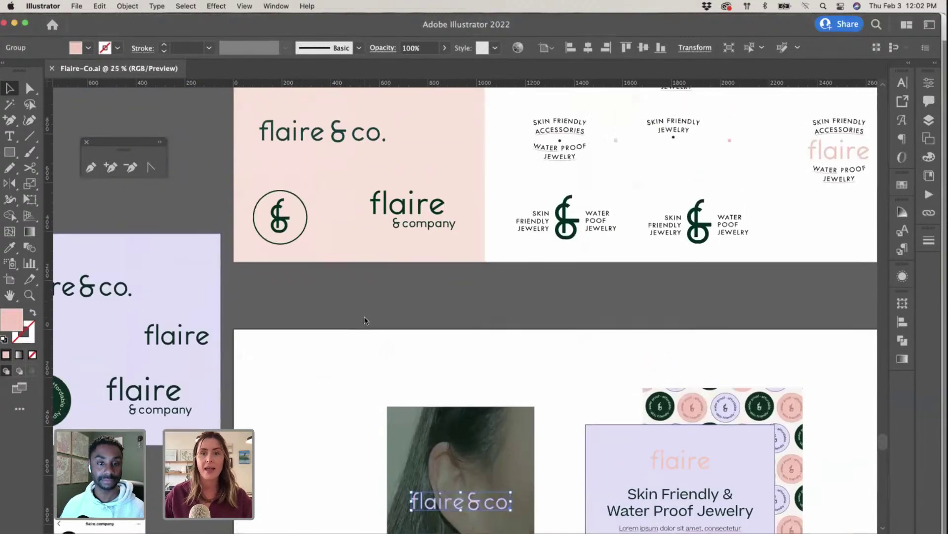
scroll(365, 312, "up", 6)
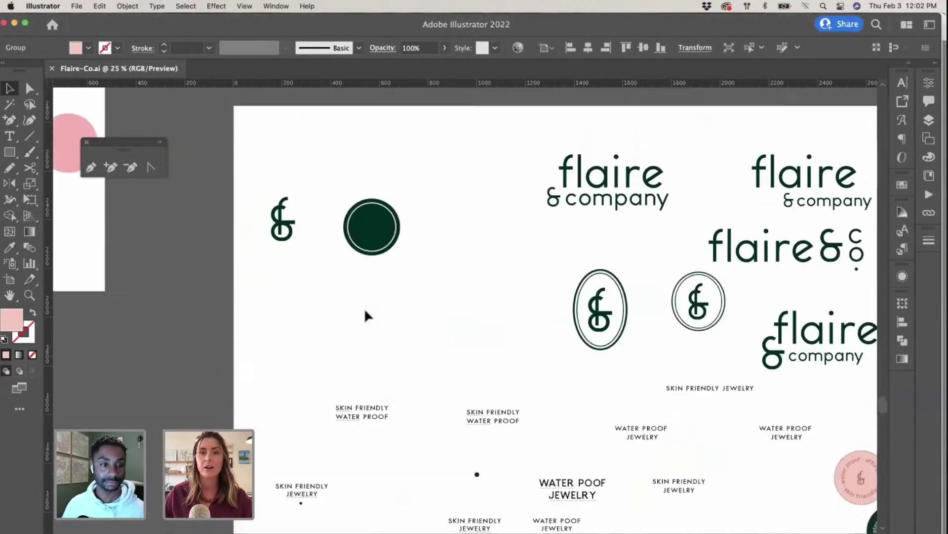
scroll(363, 308, "left", 6)
scroll(365, 313, "left", 5)
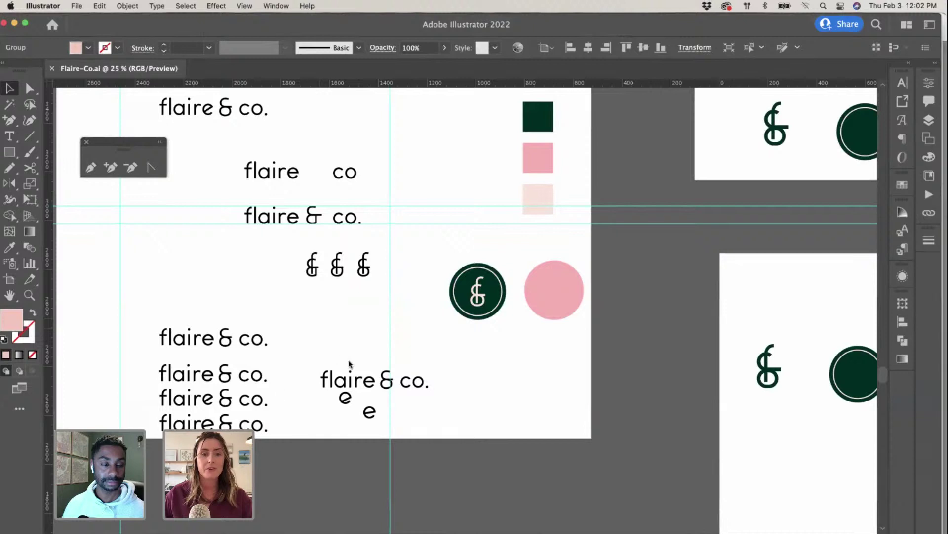
scroll(391, 350, "right", 4)
scroll(395, 336, "up", 5)
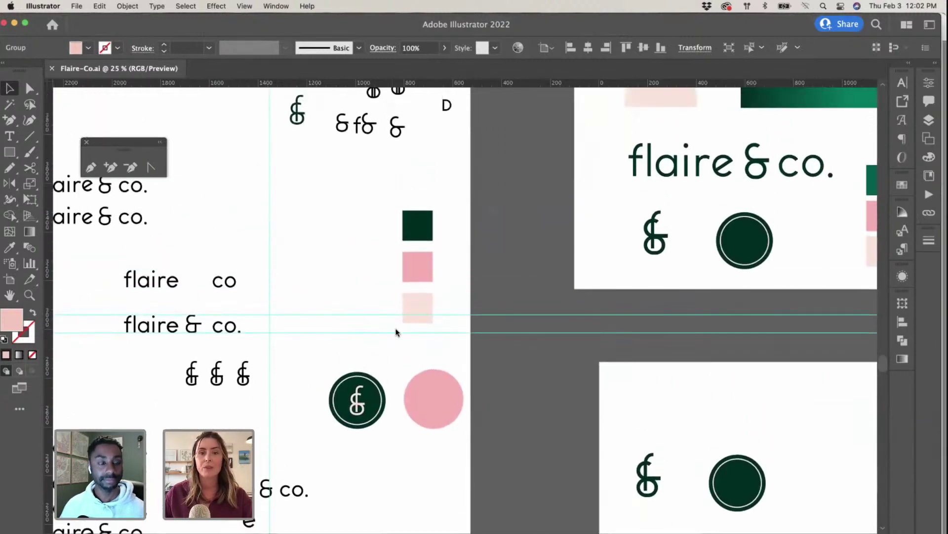
scroll(397, 324, "up", 3)
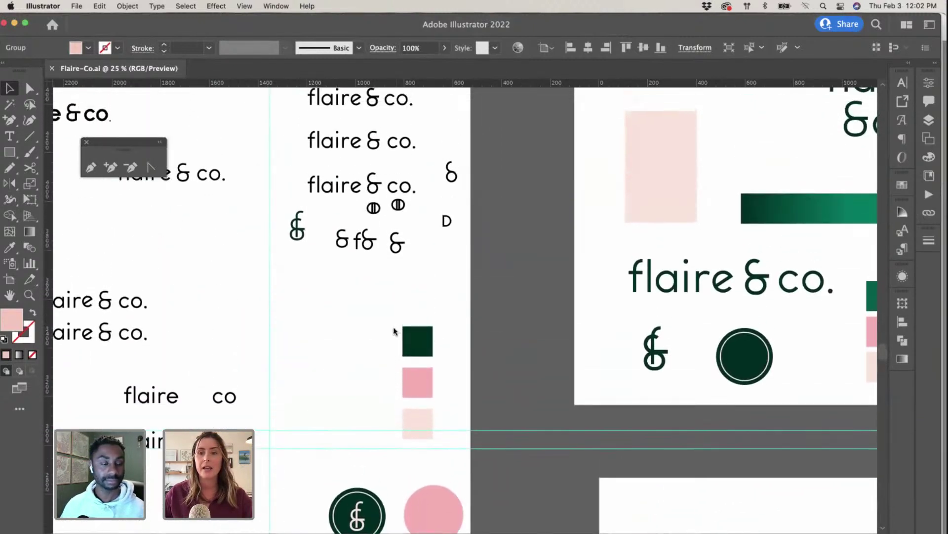
scroll(393, 327, "right", 7)
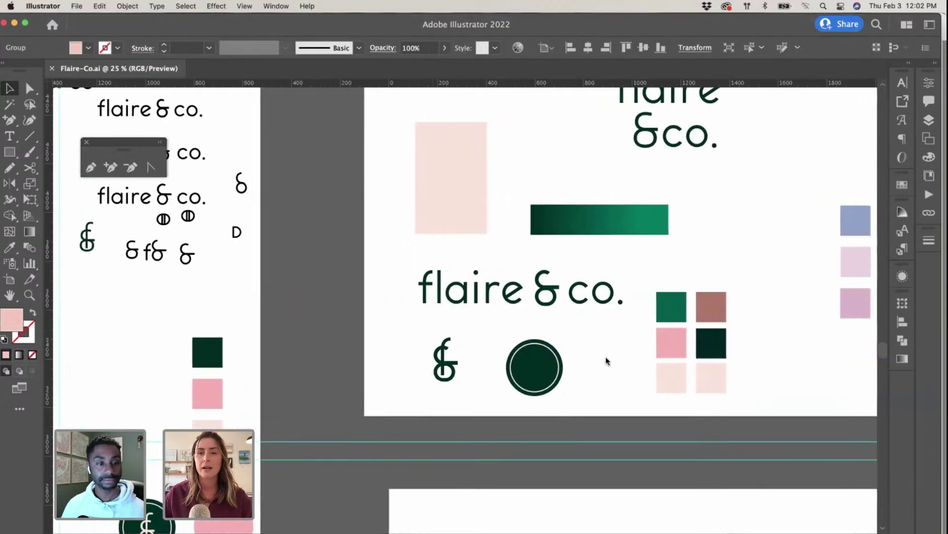
scroll(671, 363, "right", 5)
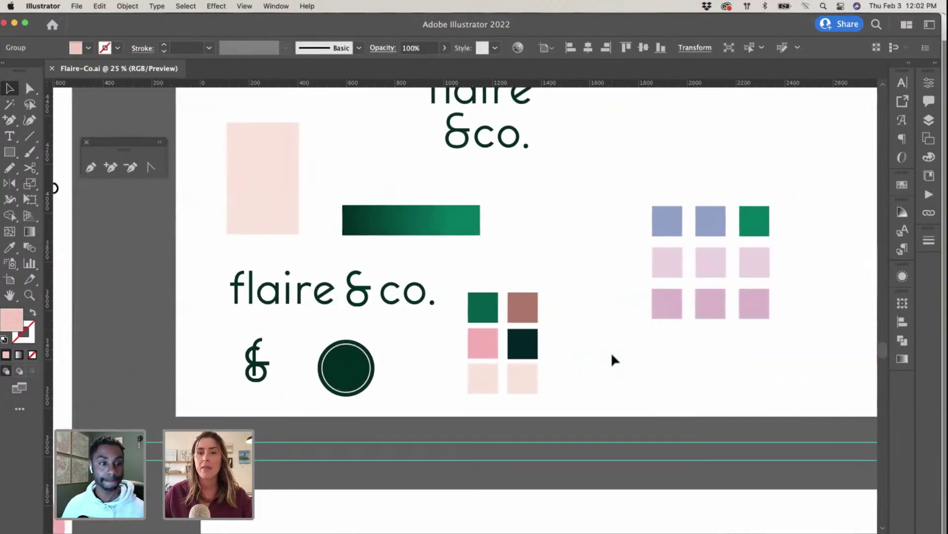
scroll(612, 353, "down", 2)
scroll(611, 359, "down", 5)
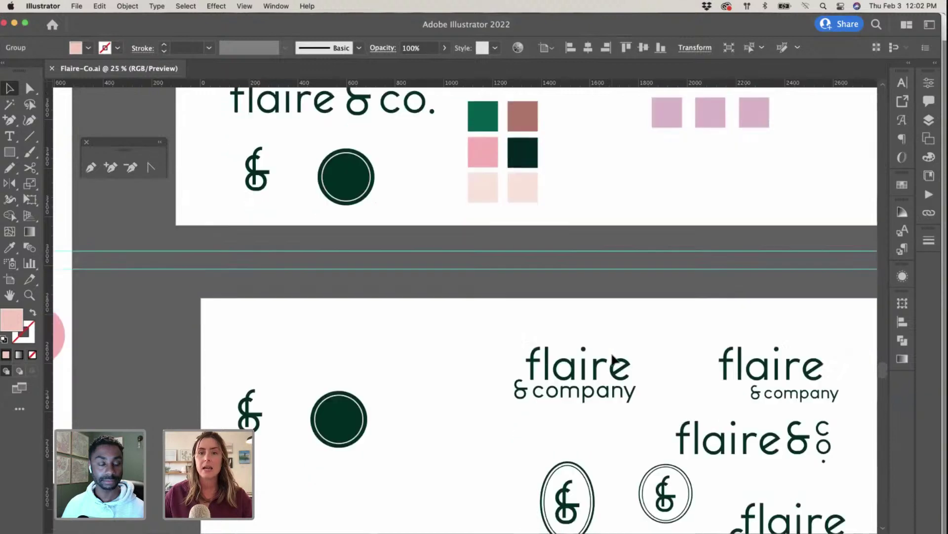
scroll(611, 352, "down", 7)
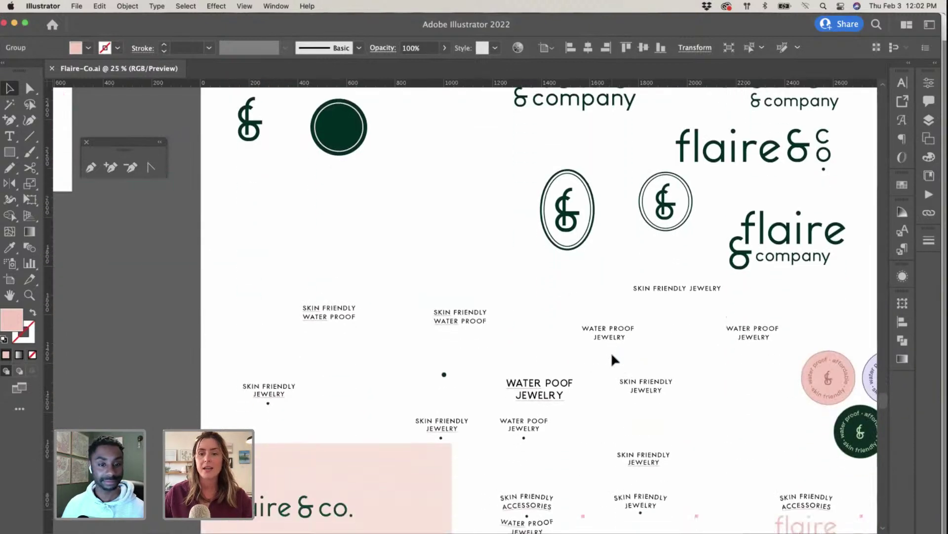
scroll(612, 352, "down", 1)
scroll(612, 352, "right", 2)
scroll(611, 352, "down", 3)
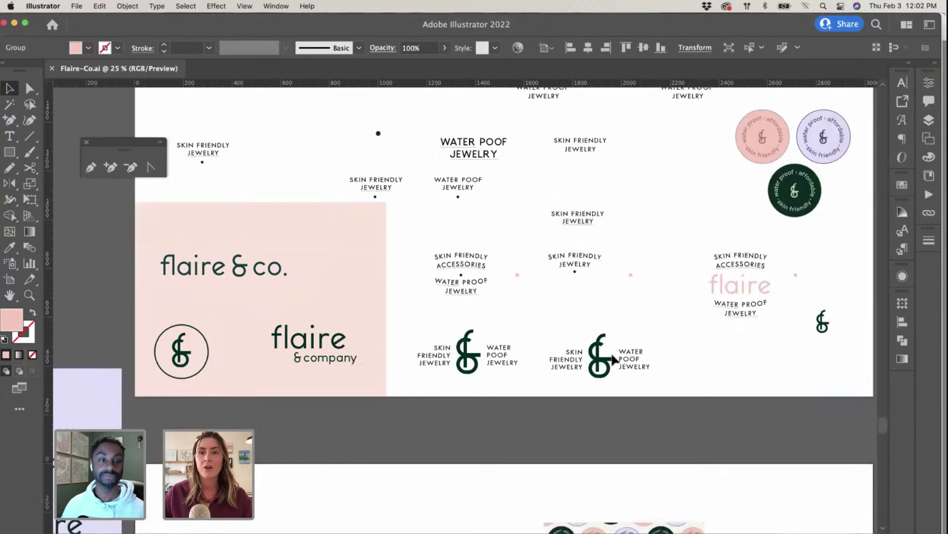
scroll(612, 352, "down", 4)
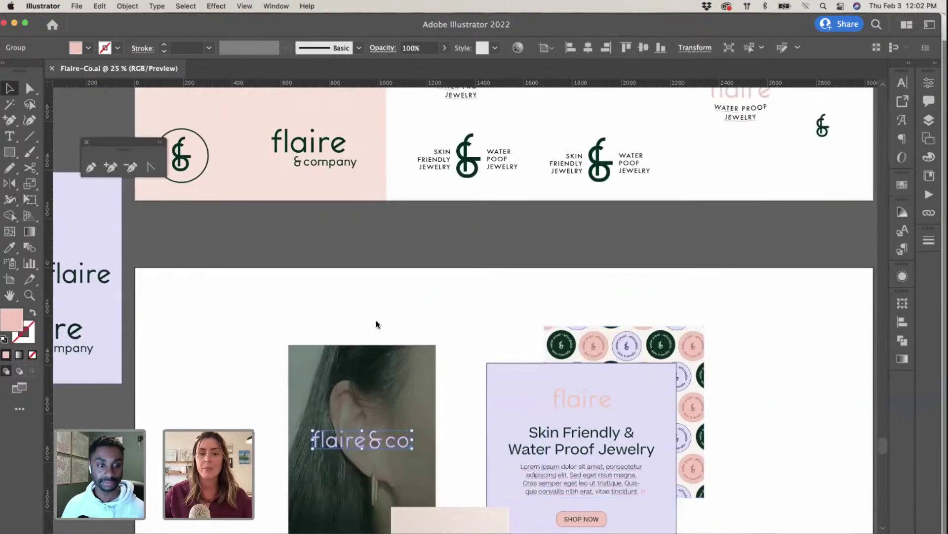
scroll(390, 306, "left", 1)
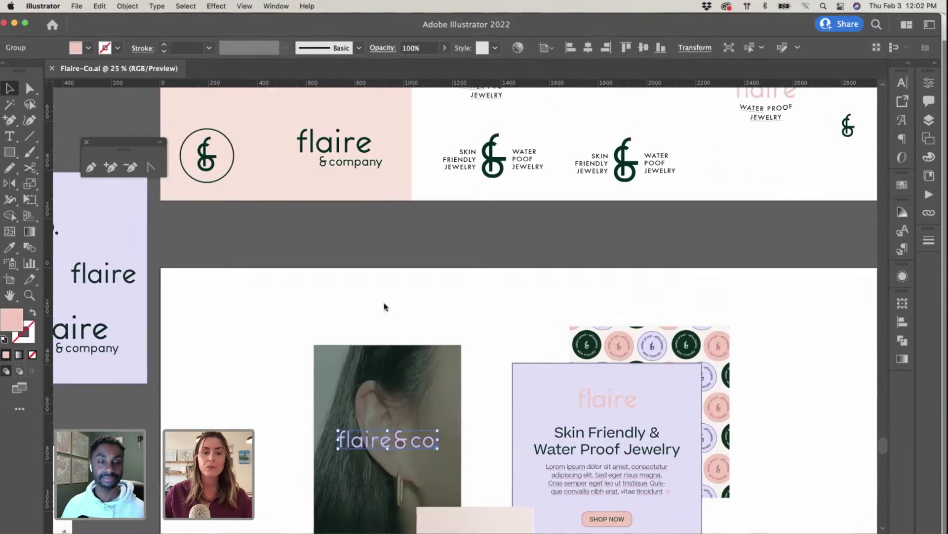
scroll(267, 306, "down", 2)
left_click(254, 297)
scroll(254, 298, "down", 2)
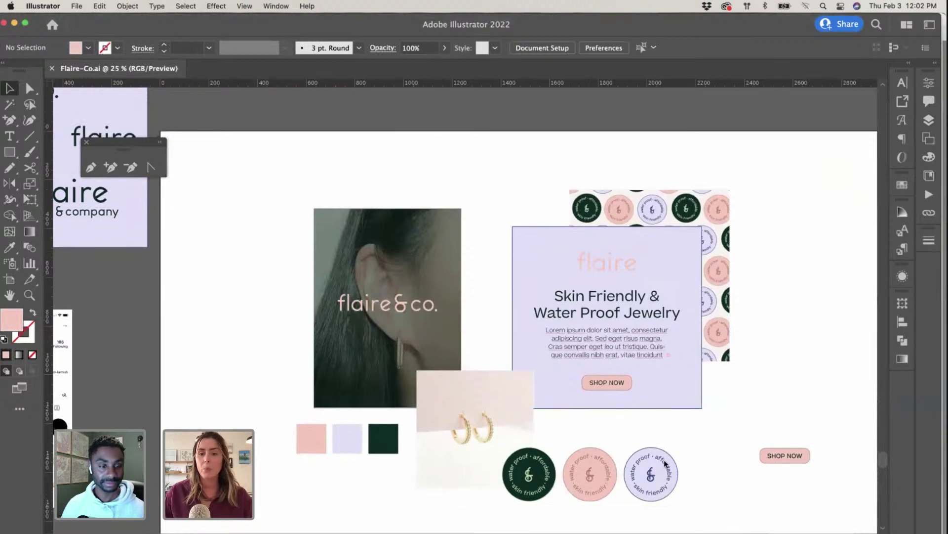
Step: Select all of the Skin Friendly heading text, then exit text editing and deselect it
scroll(574, 460, "down", 1)
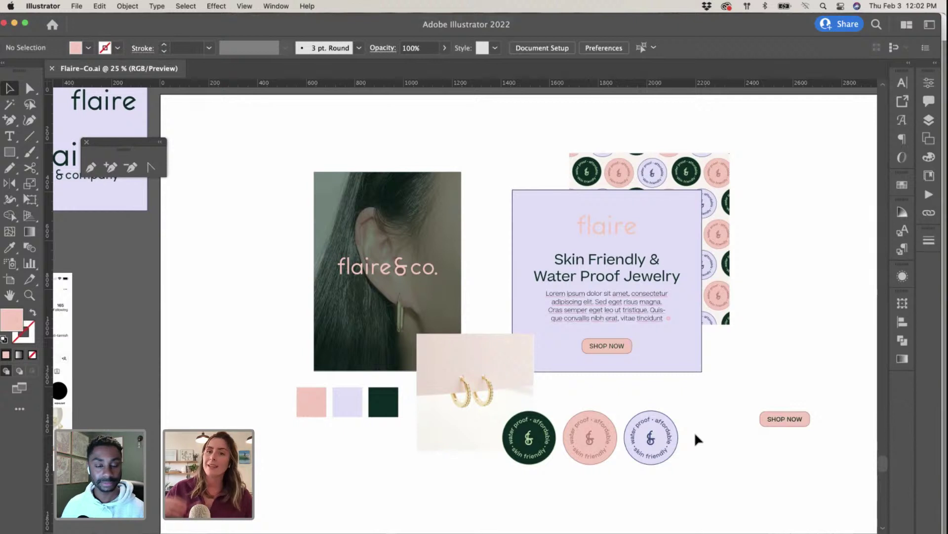
double_click(629, 278)
key("ctrl+a")
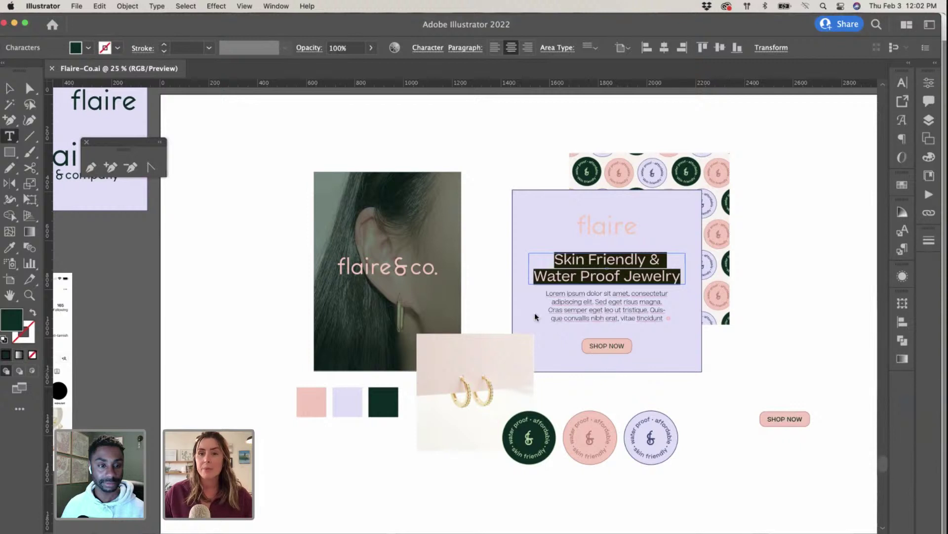
scroll(531, 320, "right", 1)
scroll(535, 321, "right", 5)
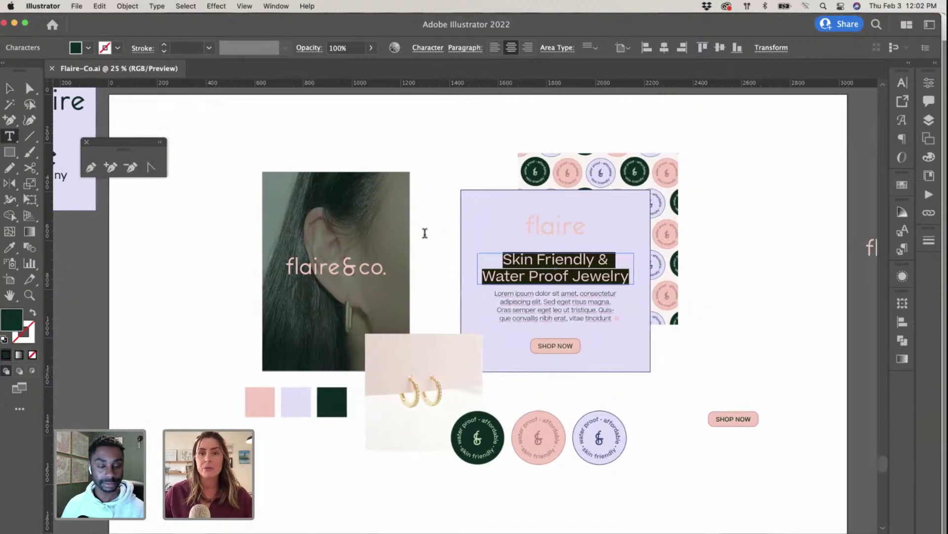
left_click(17, 92)
left_click(295, 146)
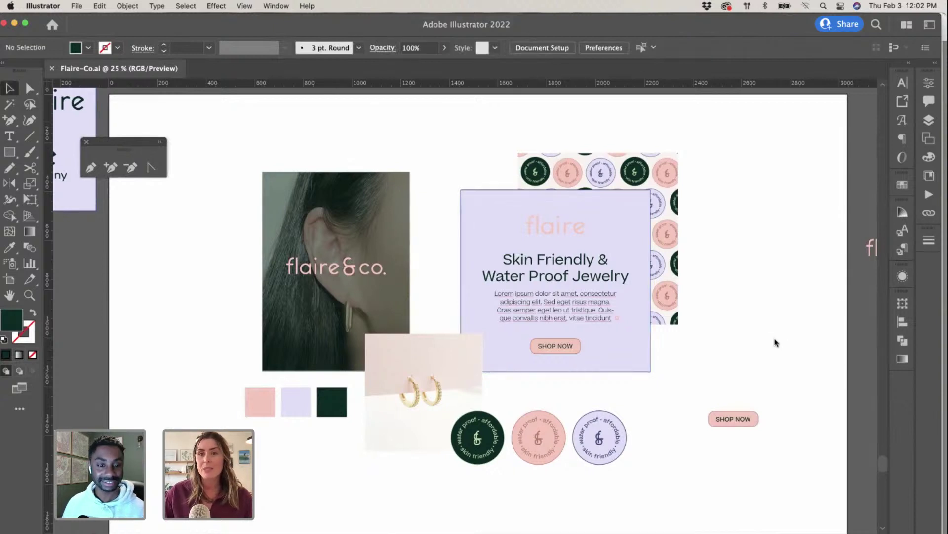
Step: Zoom in on the badge pattern card with Cmd+=
scroll(776, 341, "up", 2)
scroll(775, 339, "right", 5)
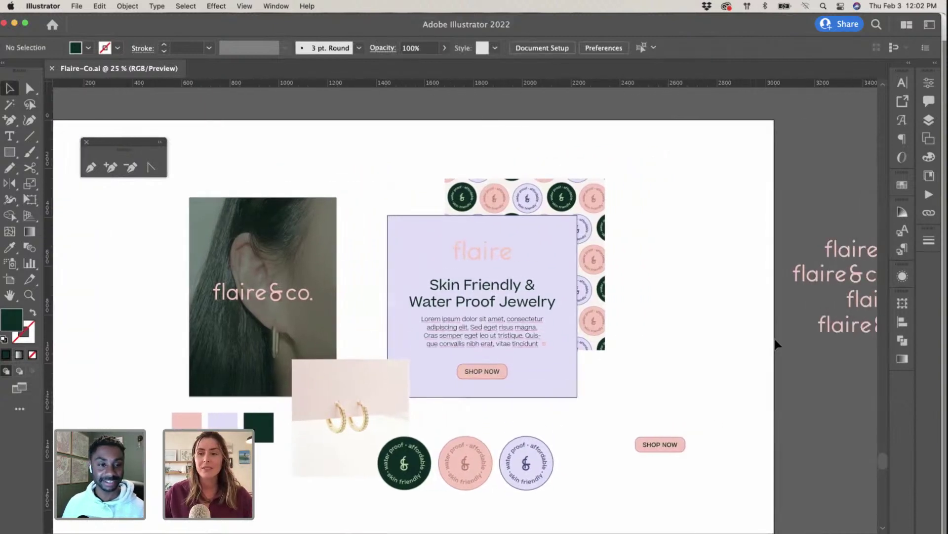
scroll(684, 311, "right", 4)
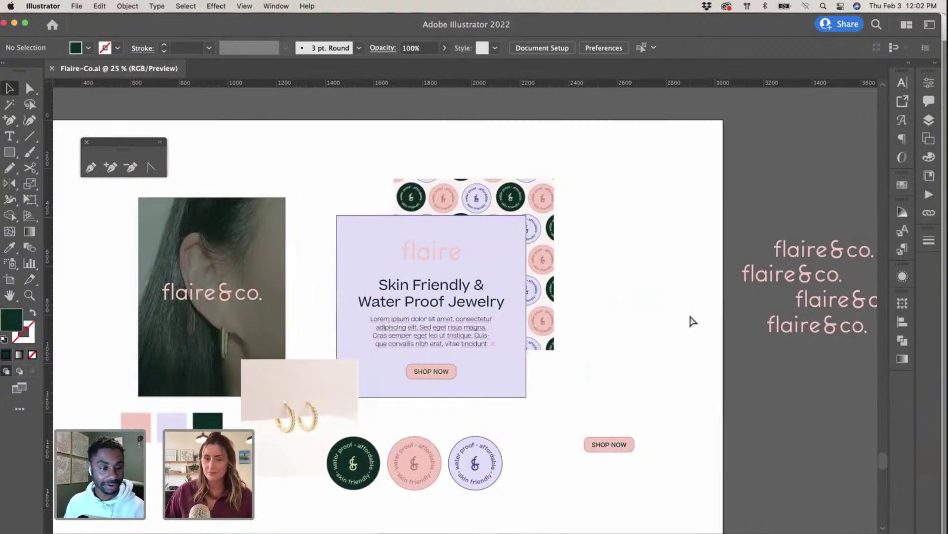
key("super+equal")
key("super+equal")
key("super+equal")
Step: Enter the badge pattern group in isolation mode, then zoom out to the whole brand board
double_click(681, 312)
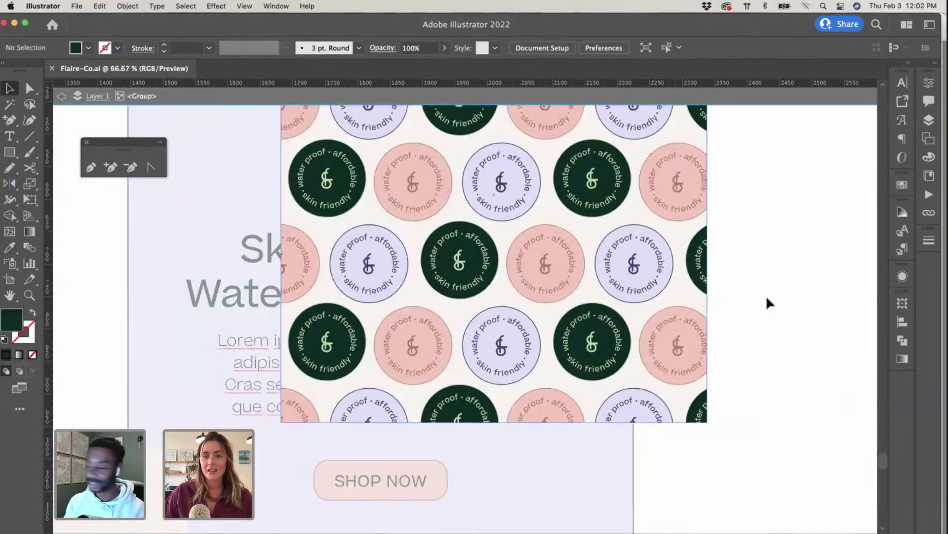
scroll(767, 303, "up", 5)
scroll(766, 300, "right", 4)
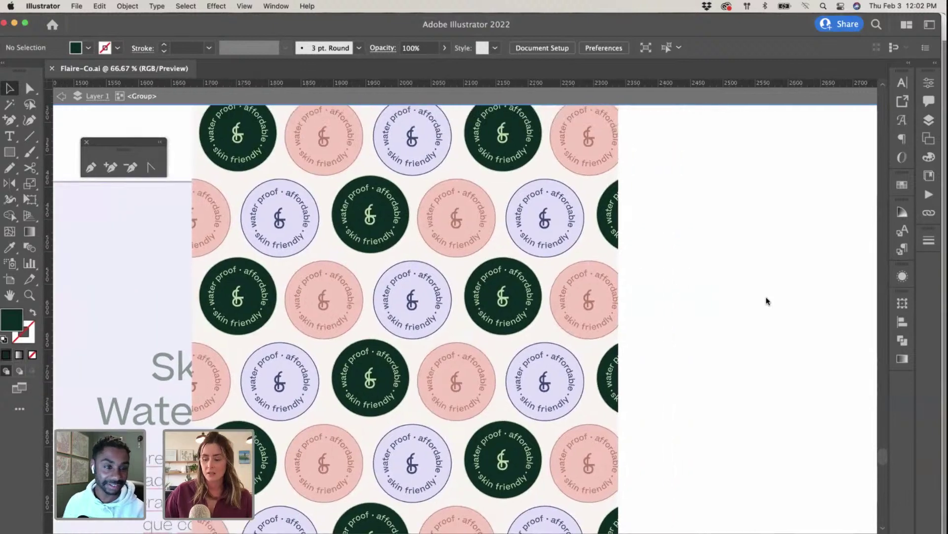
key("super+minus")
scroll(711, 290, "right", 1)
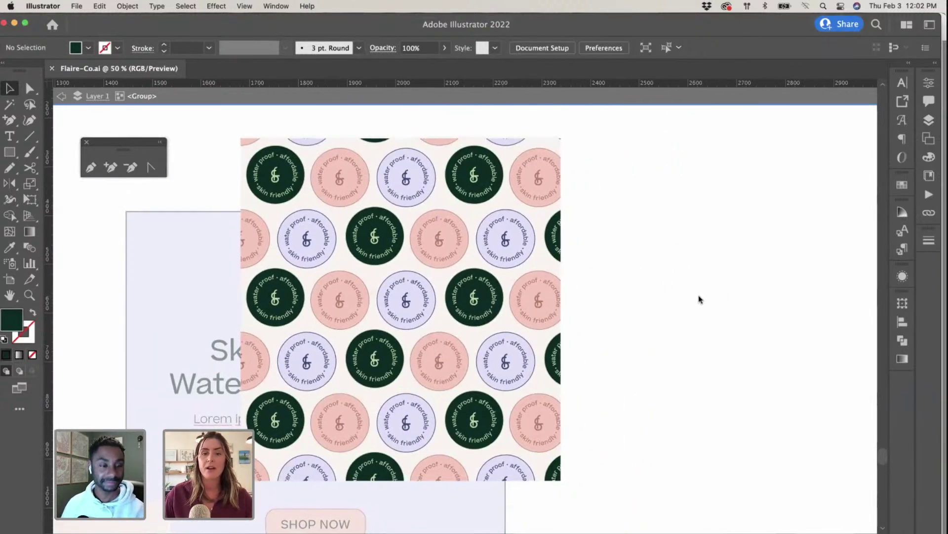
scroll(699, 299, "down", 1)
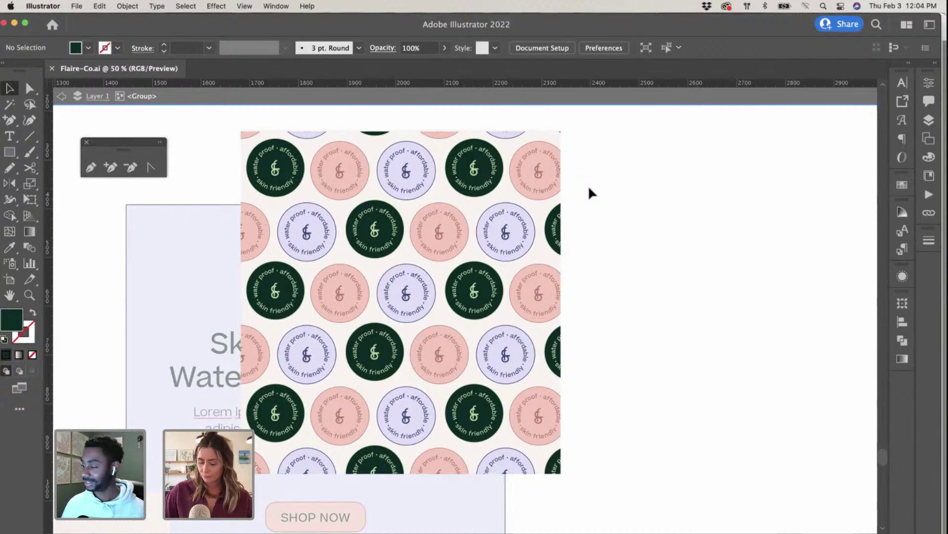
key("super+minus")
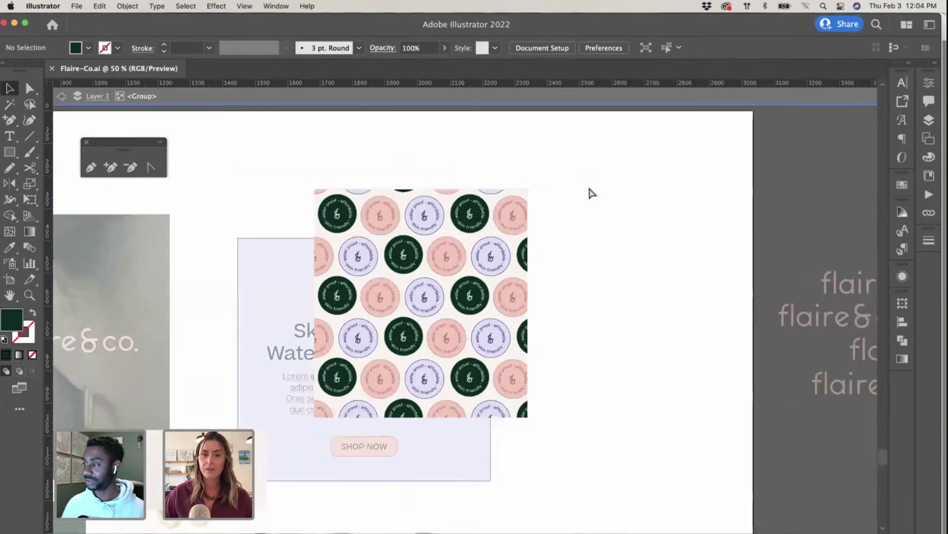
key("super+minus")
key("super+minus")
Step: Exit the pattern group's isolation mode, pan around the board, and tile all open windows
left_click(60, 95)
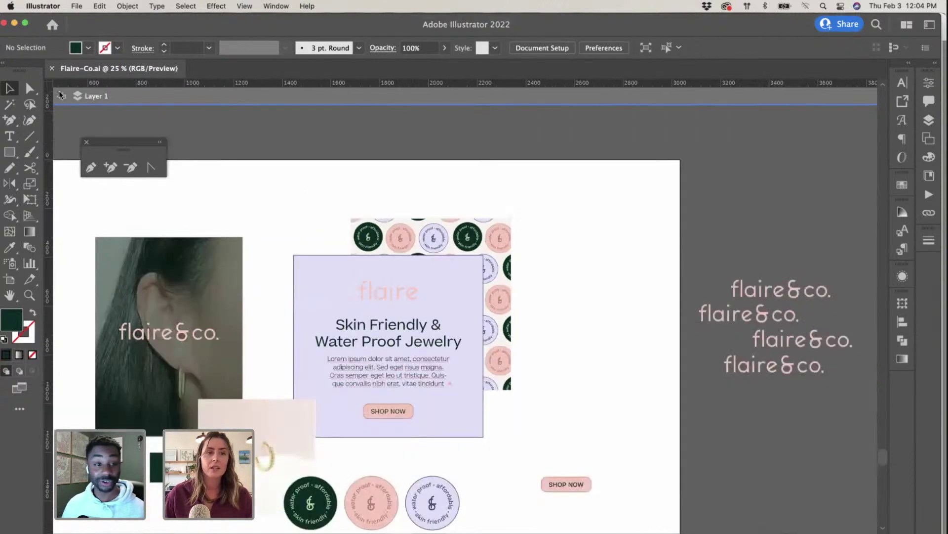
scroll(360, 162, "left", 5)
scroll(360, 161, "down", 2)
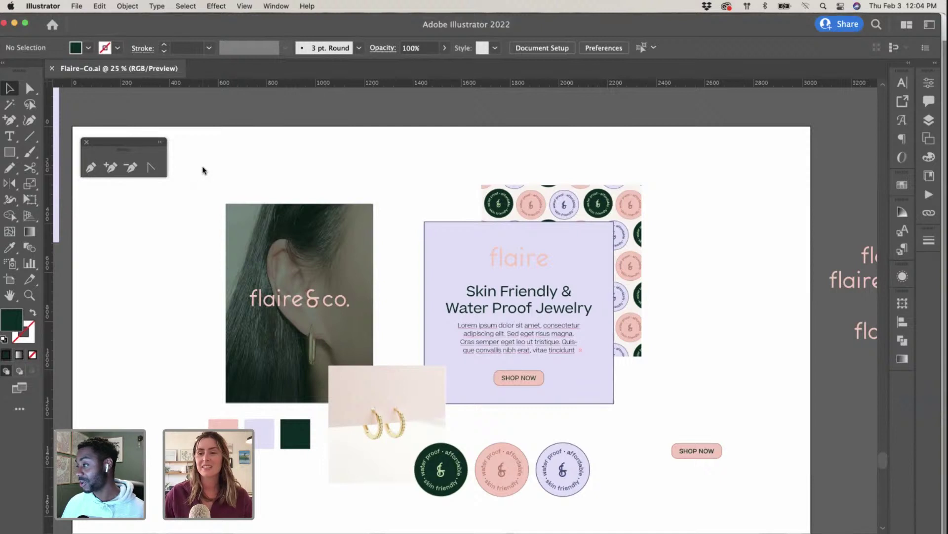
scroll(406, 170, "left", 1)
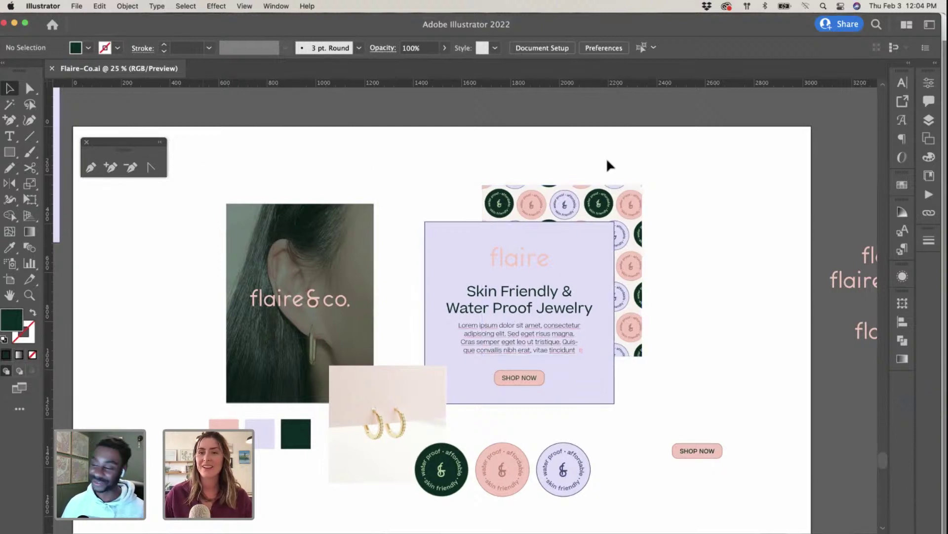
scroll(764, 286, "left", 2)
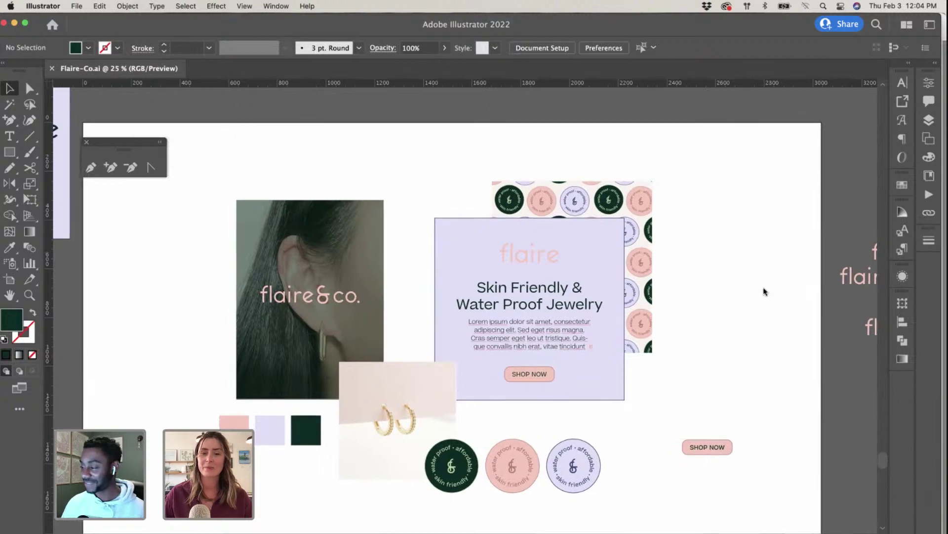
scroll(764, 289, "down", 3)
scroll(764, 291, "up", 3)
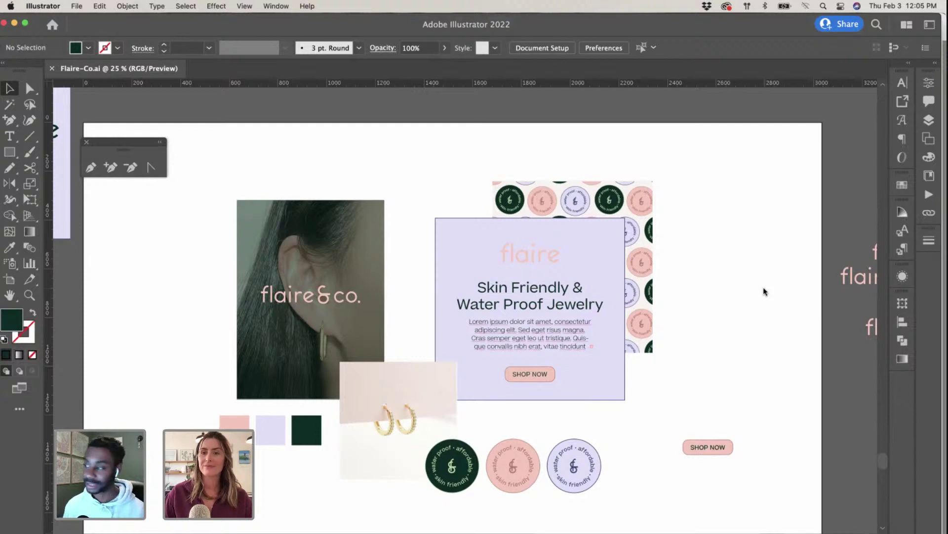
scroll(764, 292, "right", 3)
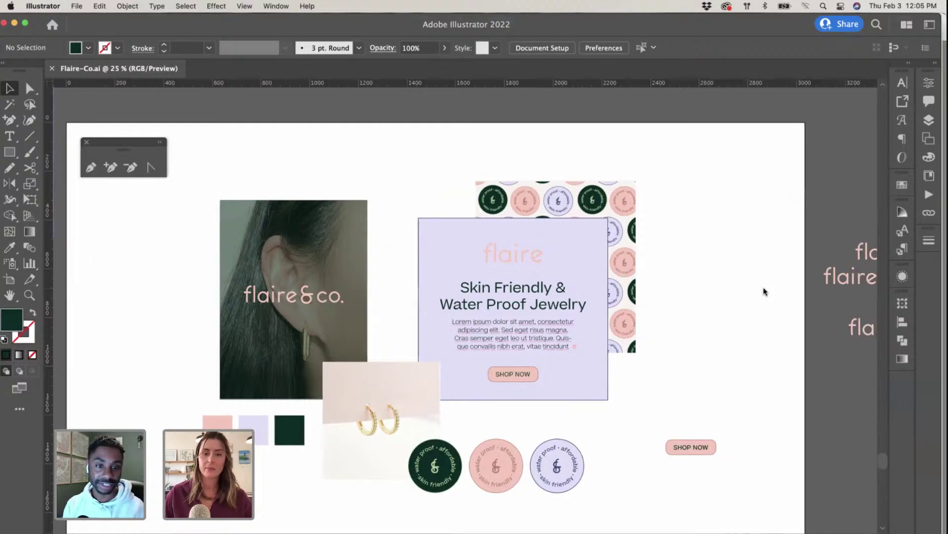
scroll(763, 291, "left", 2)
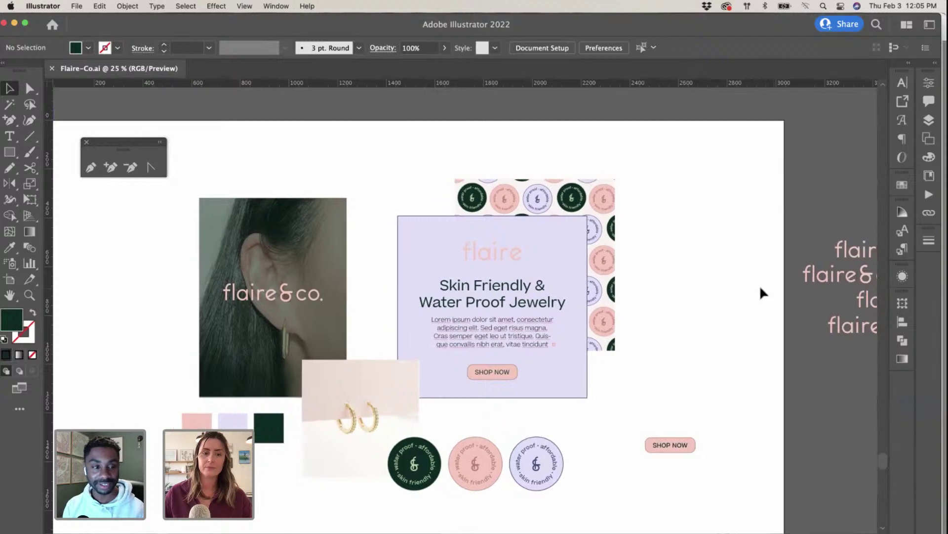
scroll(762, 291, "down", 2)
scroll(762, 291, "left", 2)
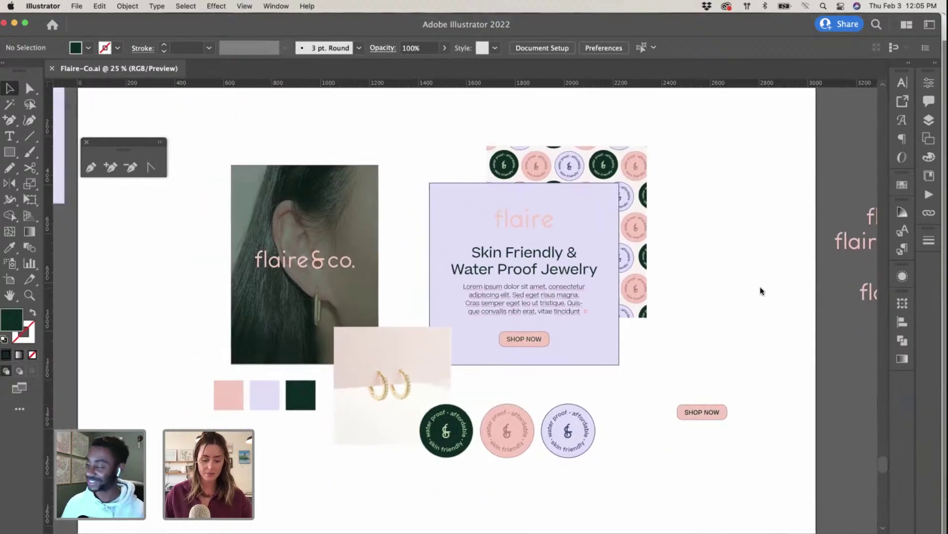
key("ctrl+Up")
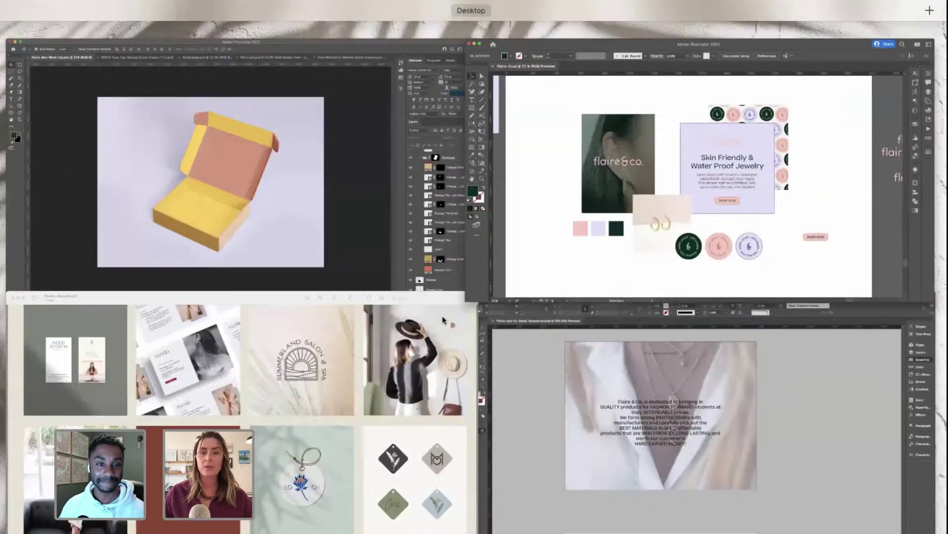
Step: Minimise the Studio Seaside PDF, switch to the InDesign brand foundation document, and collapse Swatches
left_click(328, 385)
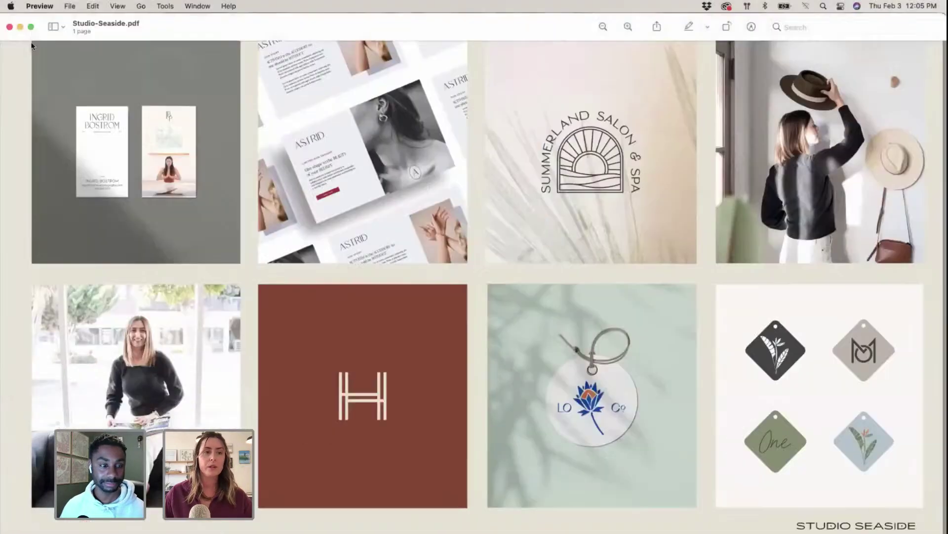
left_click(20, 27)
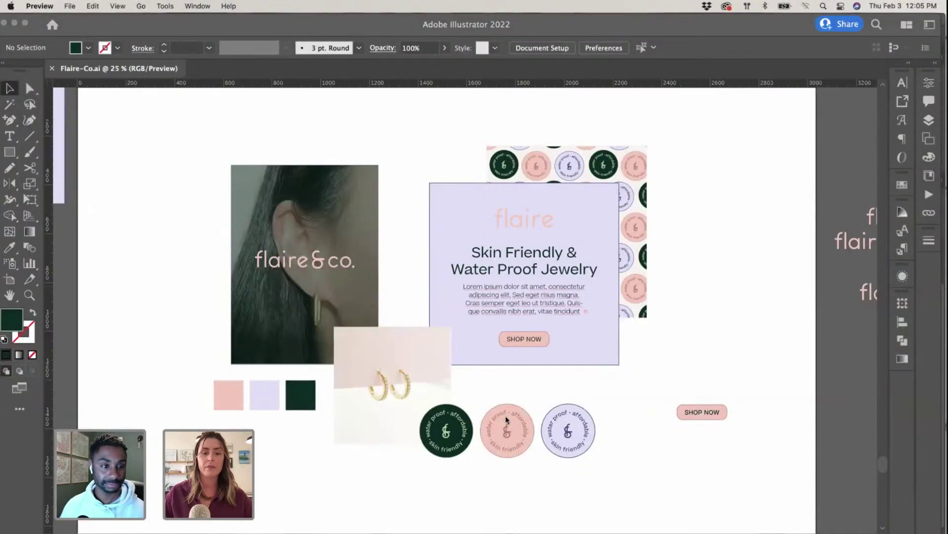
key("ctrl+Up")
left_click(509, 341)
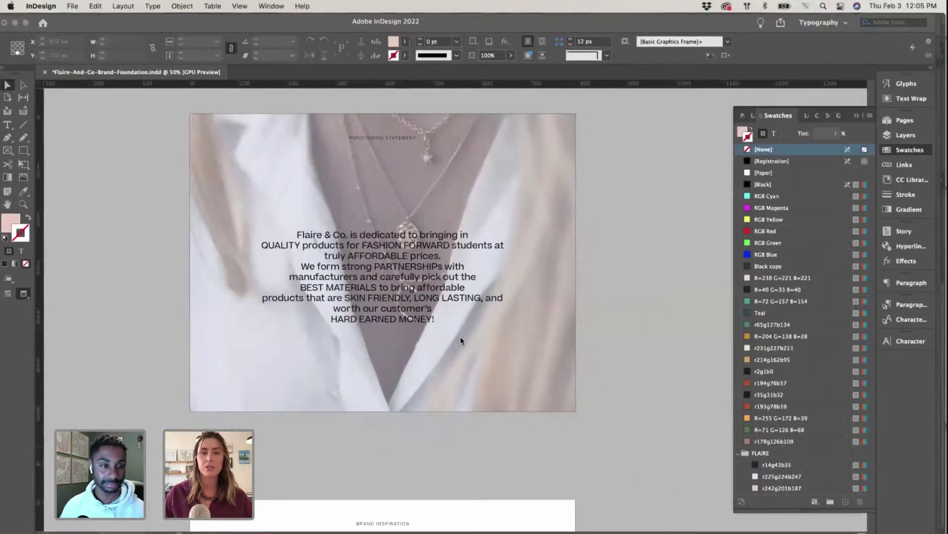
scroll(460, 337, "up", 15)
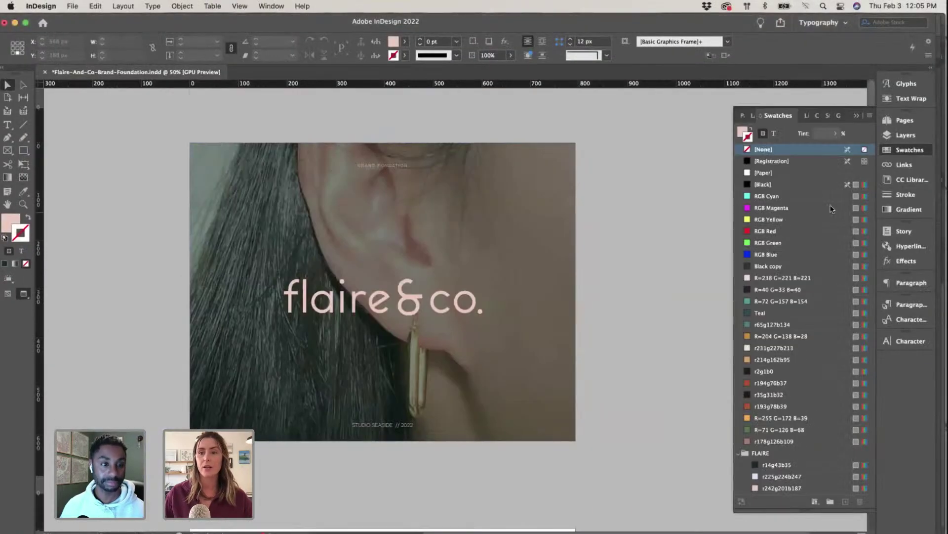
left_click(859, 117)
Step: Scroll down through the brand foundation document to the Primary Logo page
scroll(667, 320, "down", 10)
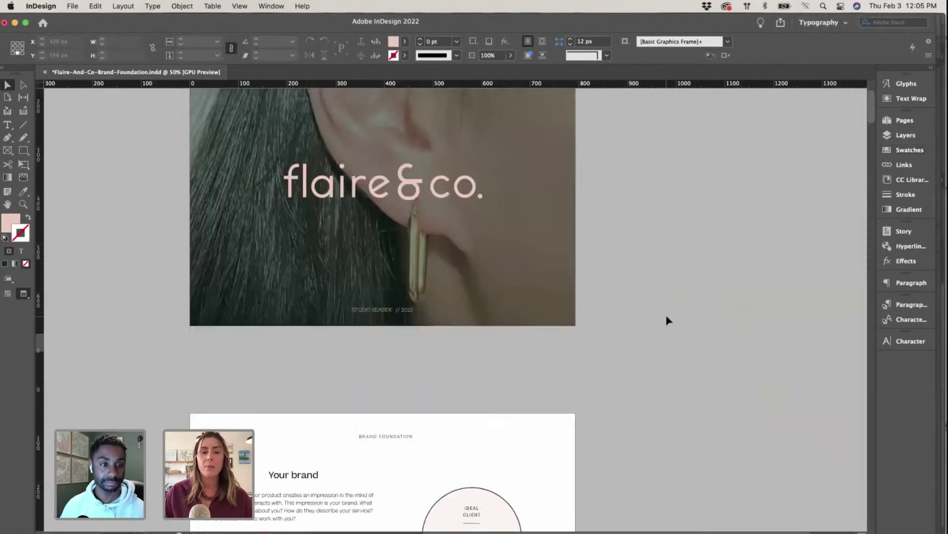
scroll(668, 320, "down", 1)
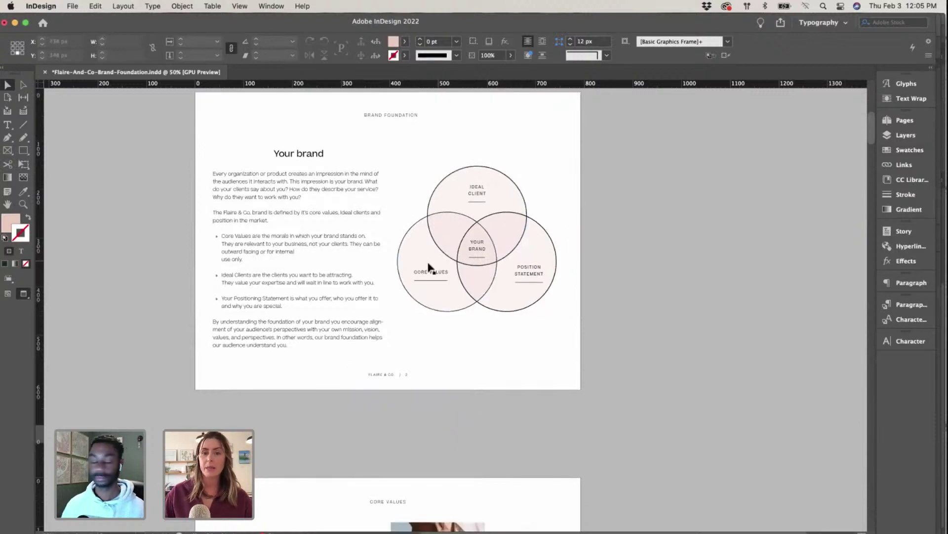
scroll(429, 266, "down", 10)
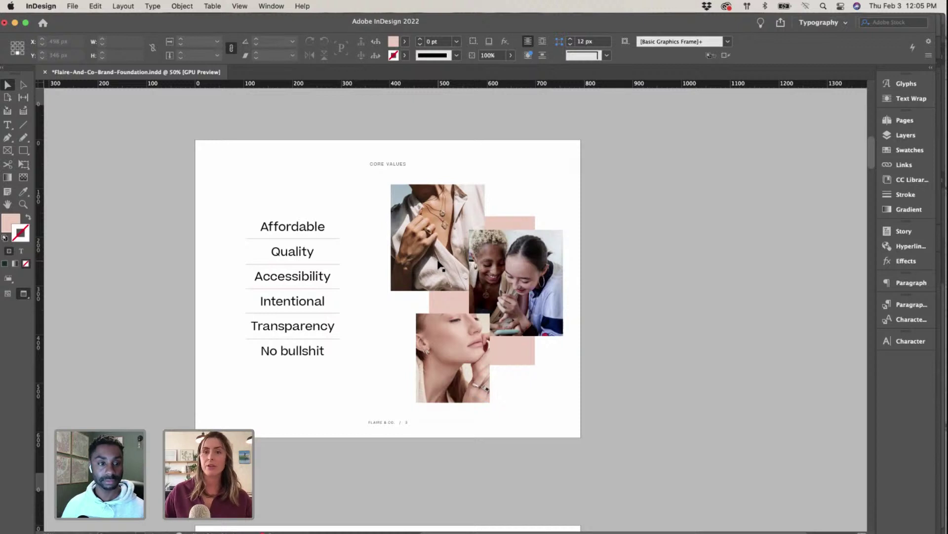
scroll(509, 275, "down", 4)
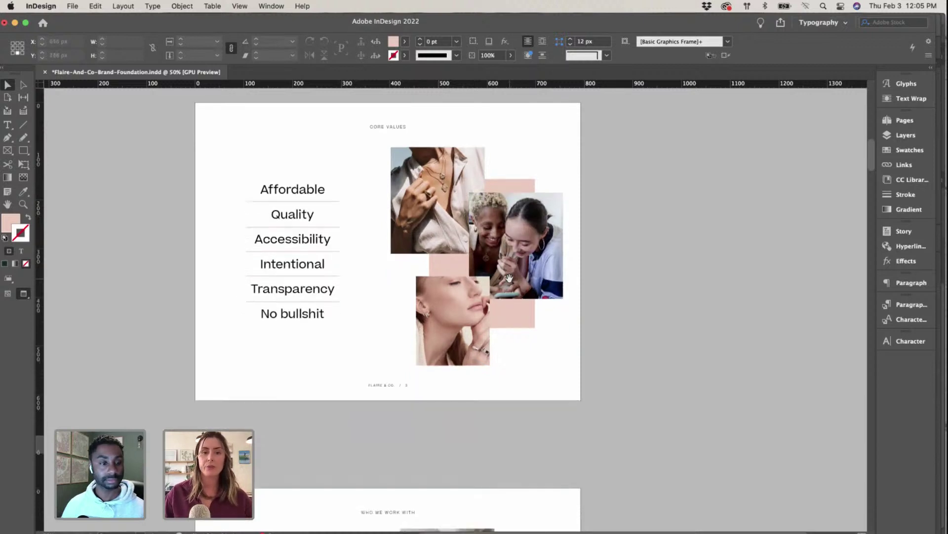
scroll(508, 277, "down", 12)
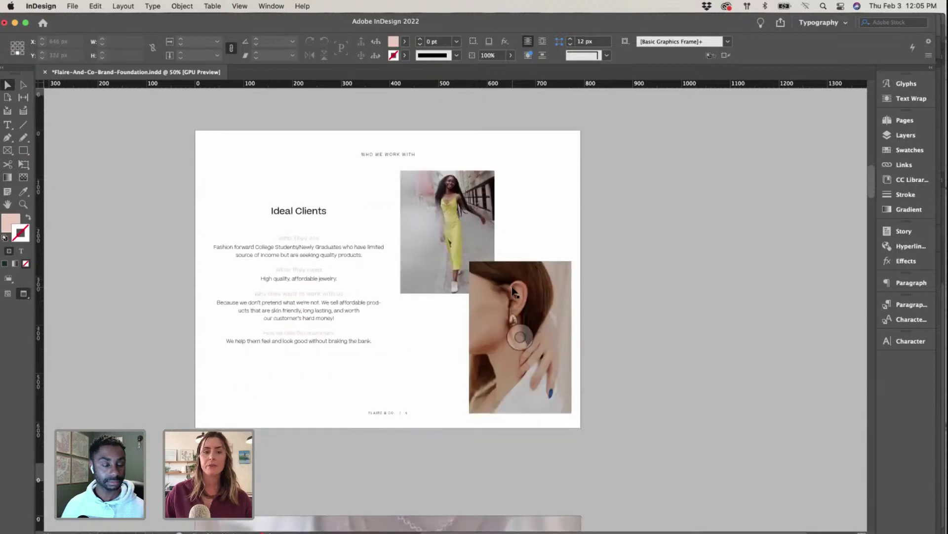
scroll(515, 292, "down", 12)
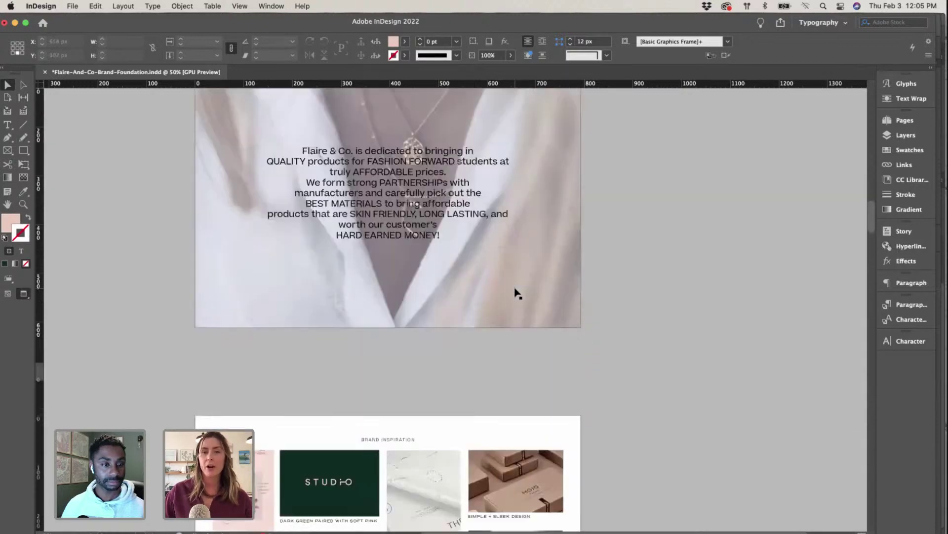
scroll(464, 269, "down", 12)
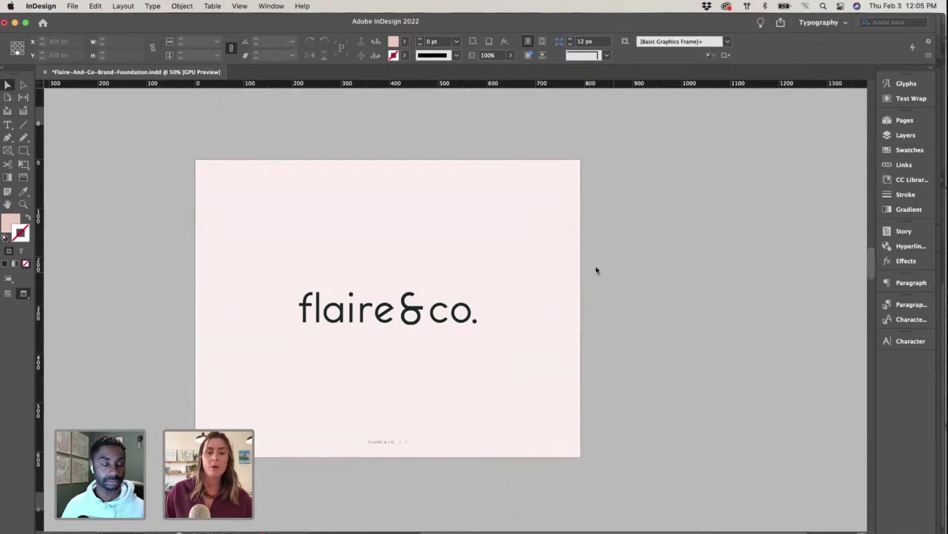
scroll(430, 263, "down", 6)
scroll(433, 265, "down", 5)
scroll(430, 263, "up", 10)
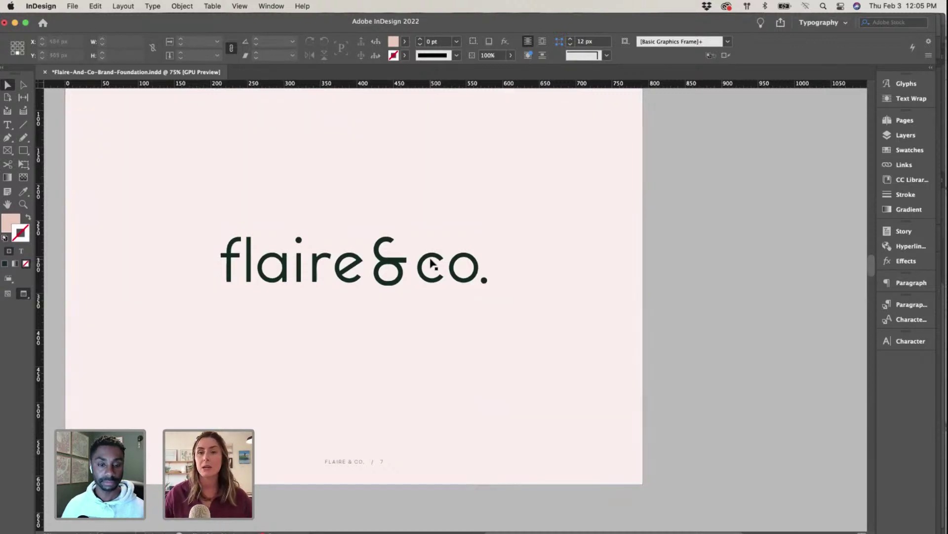
scroll(440, 262, "left", 3)
scroll(445, 262, "up", 2)
scroll(447, 262, "down", 4)
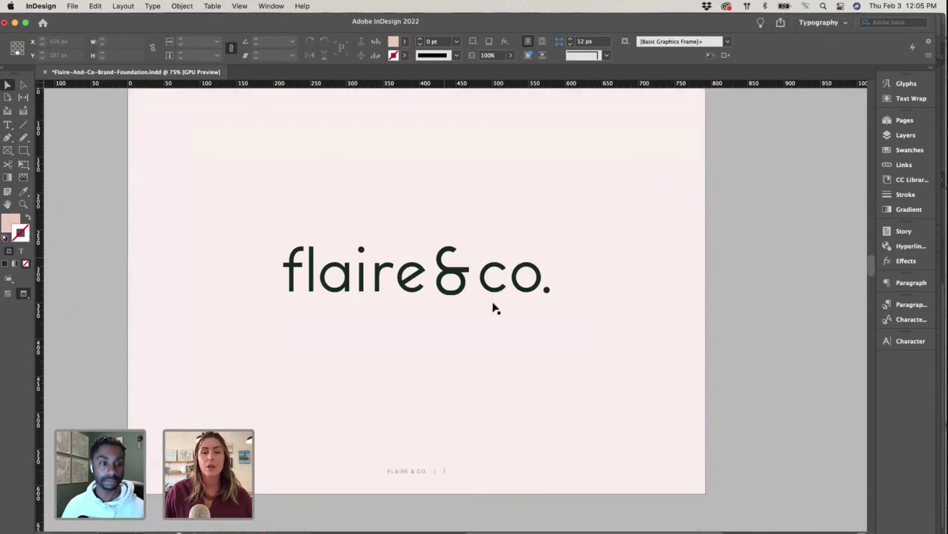
scroll(749, 376, "up", 1)
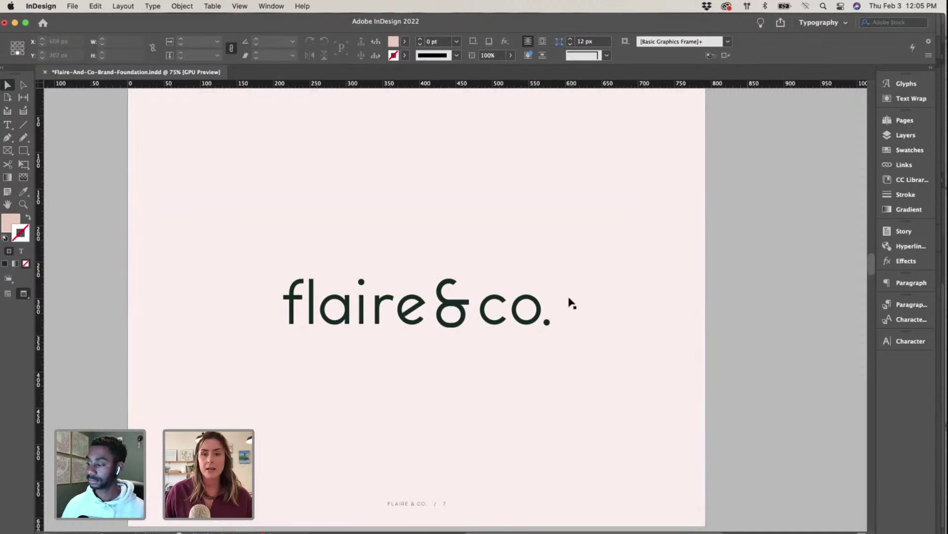
scroll(488, 312, "down", 15)
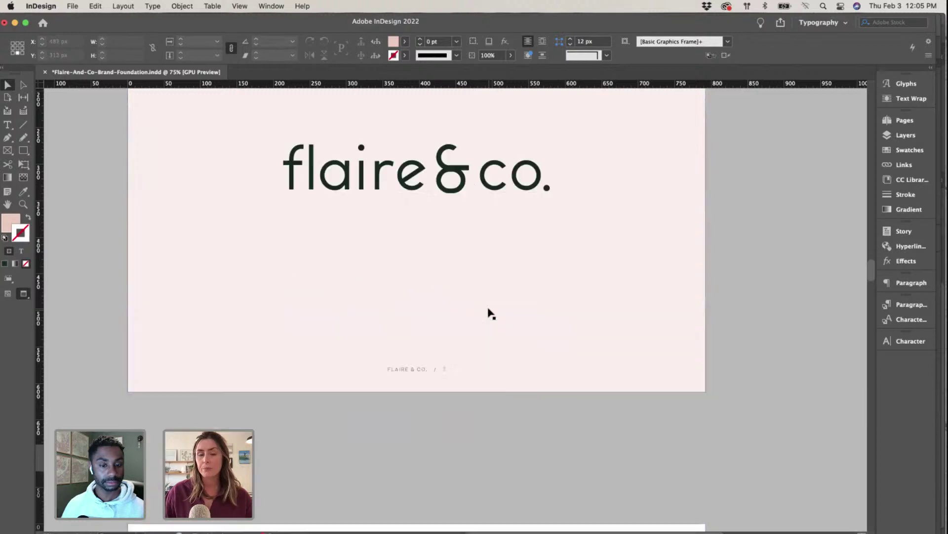
scroll(489, 312, "down", 2)
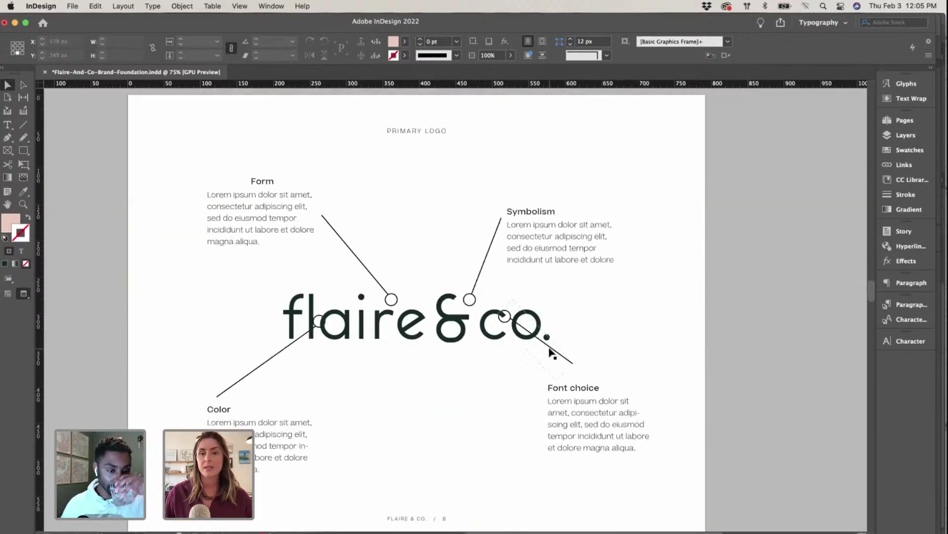
Step: Reattach the Font choice callout to the ampersand and move the Color callout's circle onto the f
left_click_drag(553, 352, 502, 379)
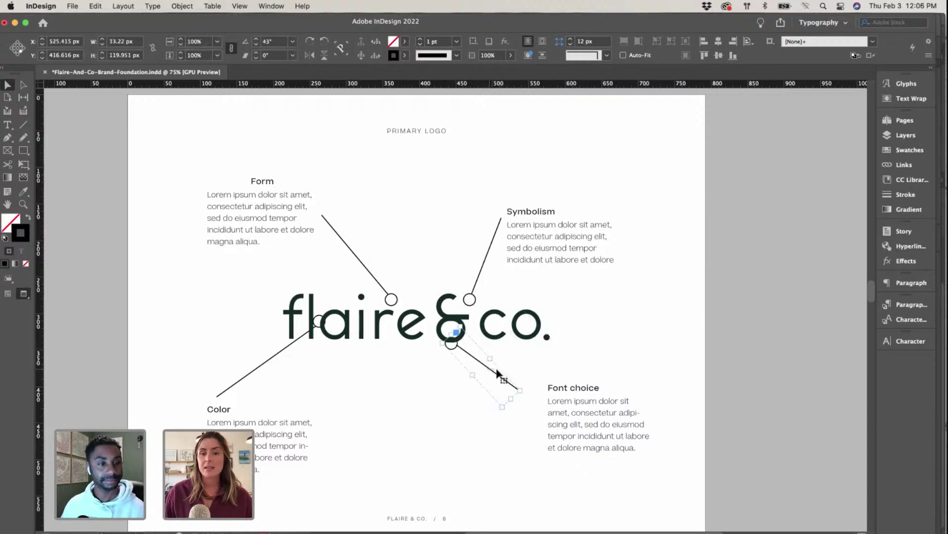
left_click(689, 343)
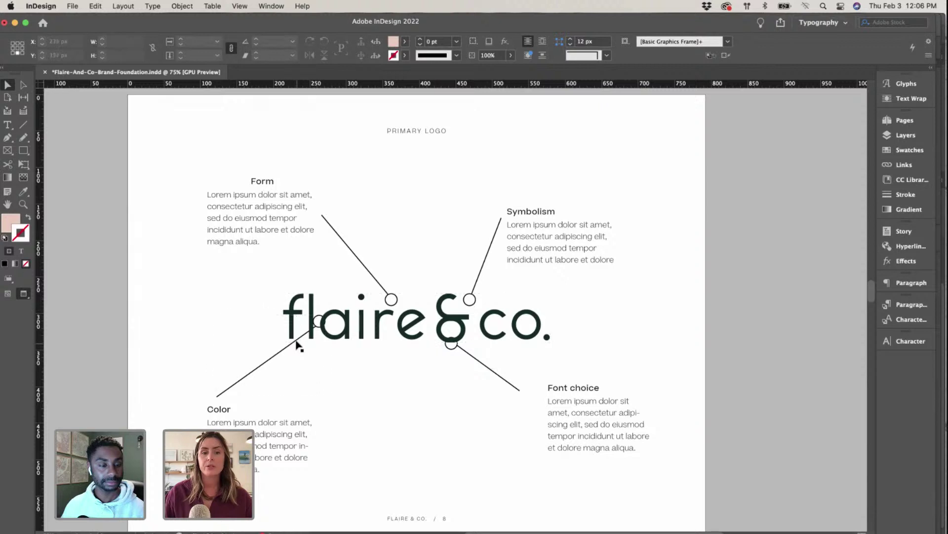
left_click_drag(297, 345, 270, 353)
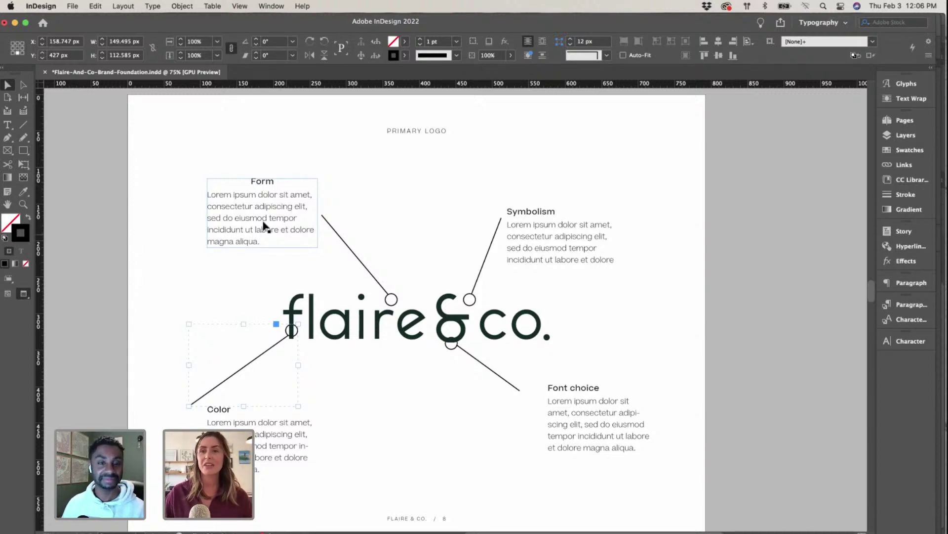
scroll(291, 253, "down", 2)
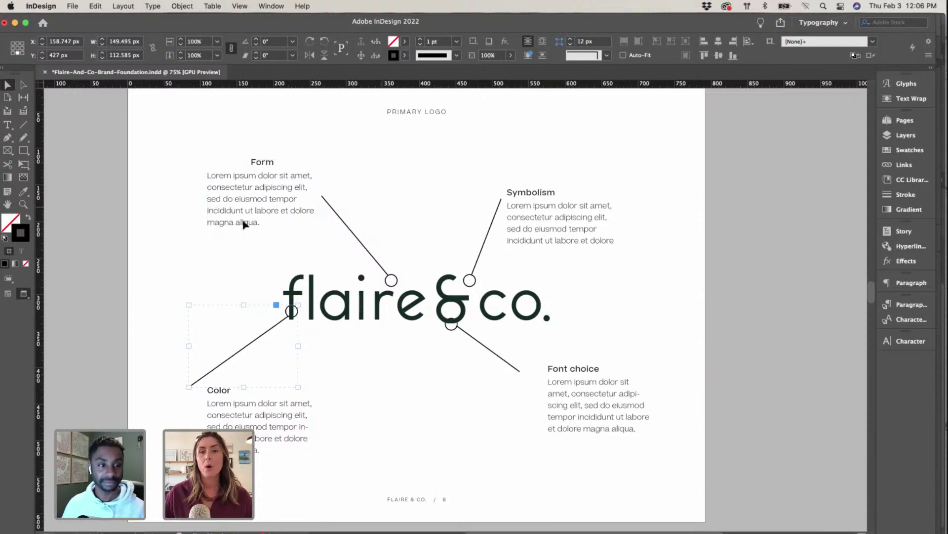
scroll(544, 267, "down", 20)
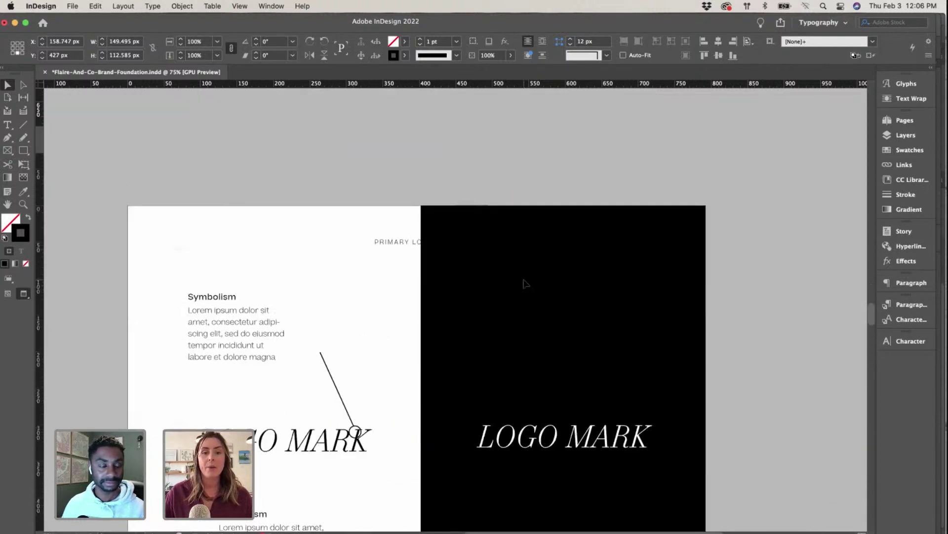
scroll(526, 283, "down", 13)
Step: Delete the left page's LOGO MARK text and switch to the Flaire-Co logo artwork
left_click(306, 315)
key("Delete")
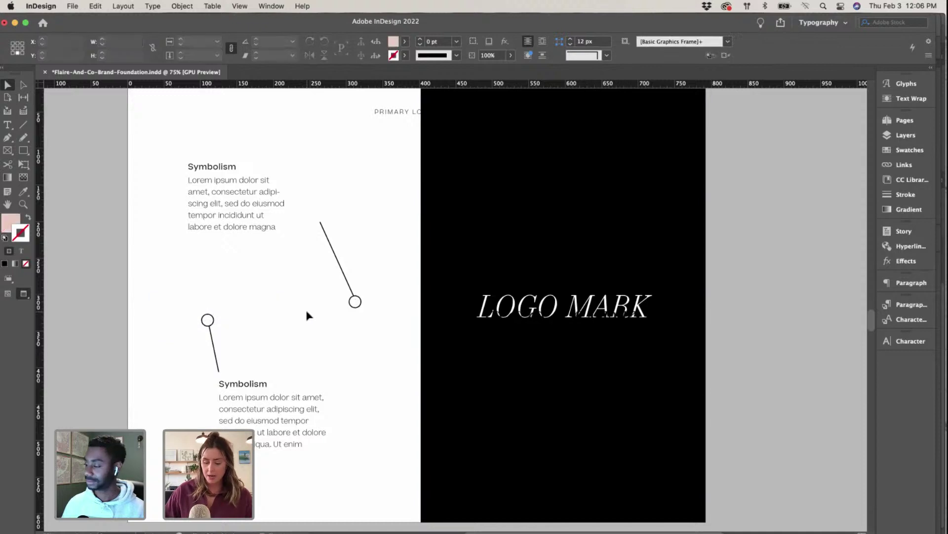
key("ctrl+Up")
left_click(524, 316)
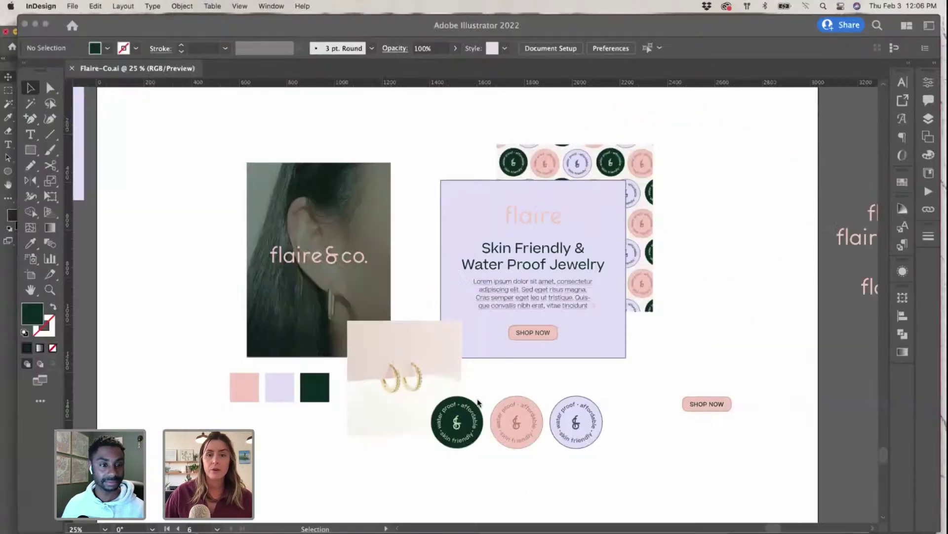
Step: Select the standalone & mark in Illustrator and return to the InDesign brand document
scroll(511, 371, "down", 3)
scroll(507, 383, "up", 2)
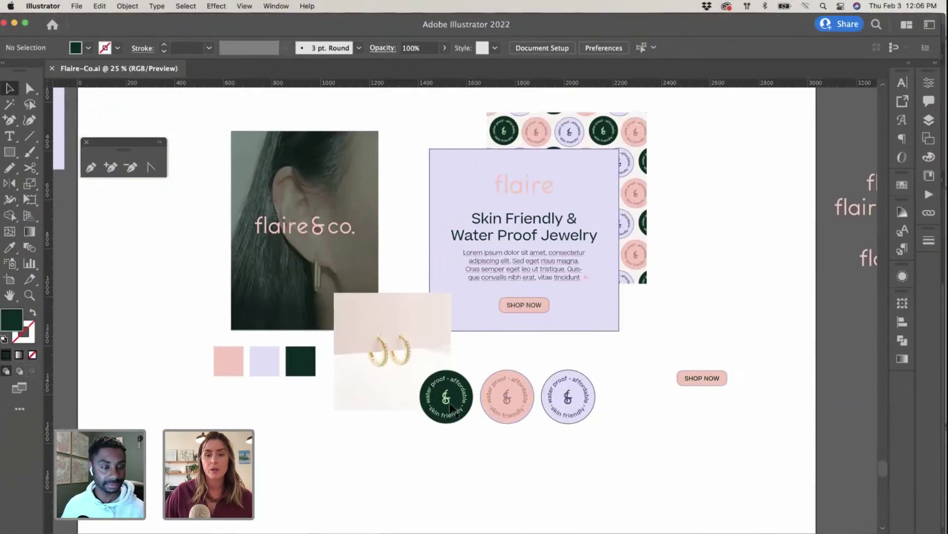
scroll(447, 402, "left", 12)
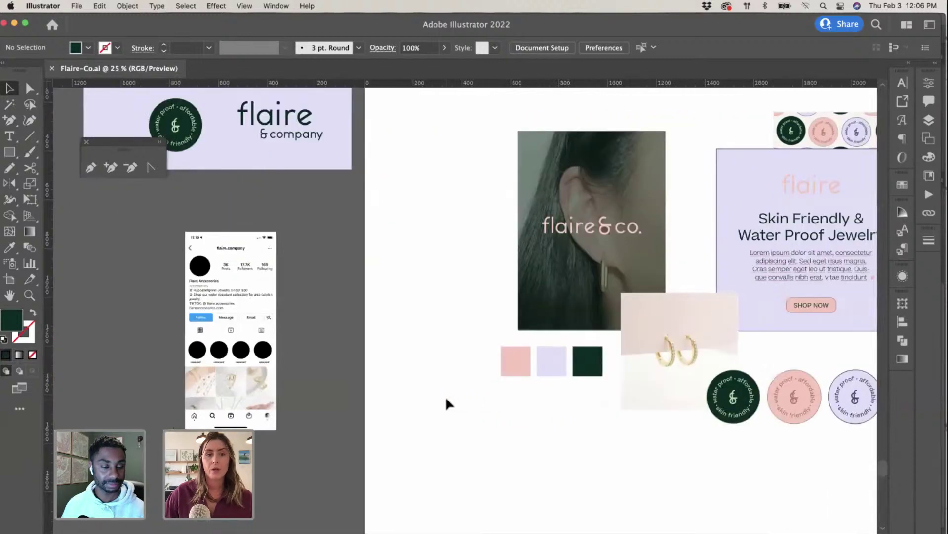
scroll(449, 404, "up", 3)
scroll(448, 404, "up", 5)
scroll(448, 405, "left", 1)
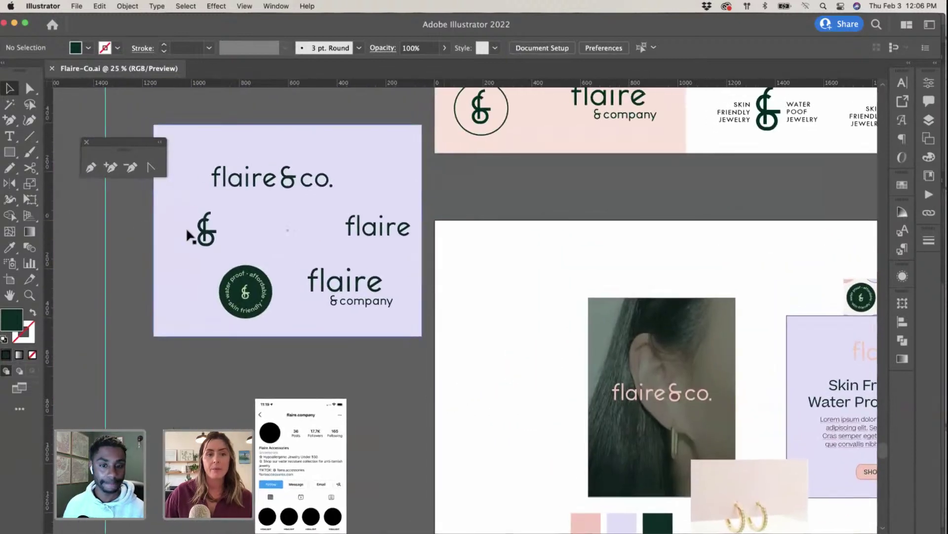
left_click(188, 125)
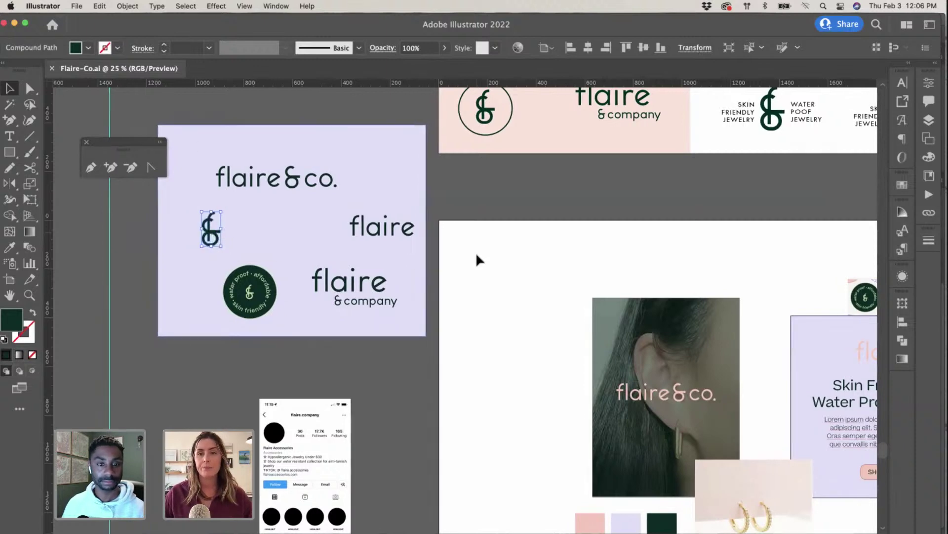
scroll(476, 256, "up", 2)
scroll(476, 256, "left", 2)
key("ctrl+Up")
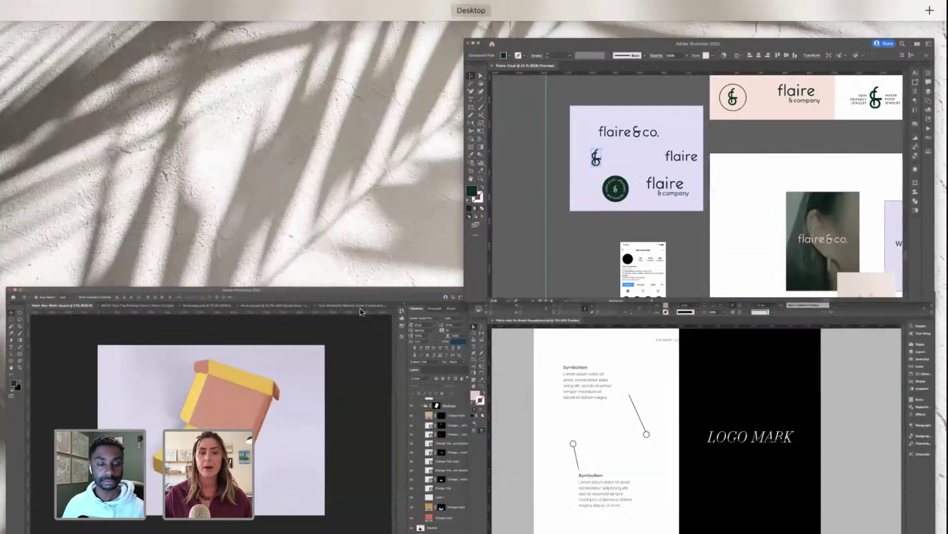
left_click(651, 403)
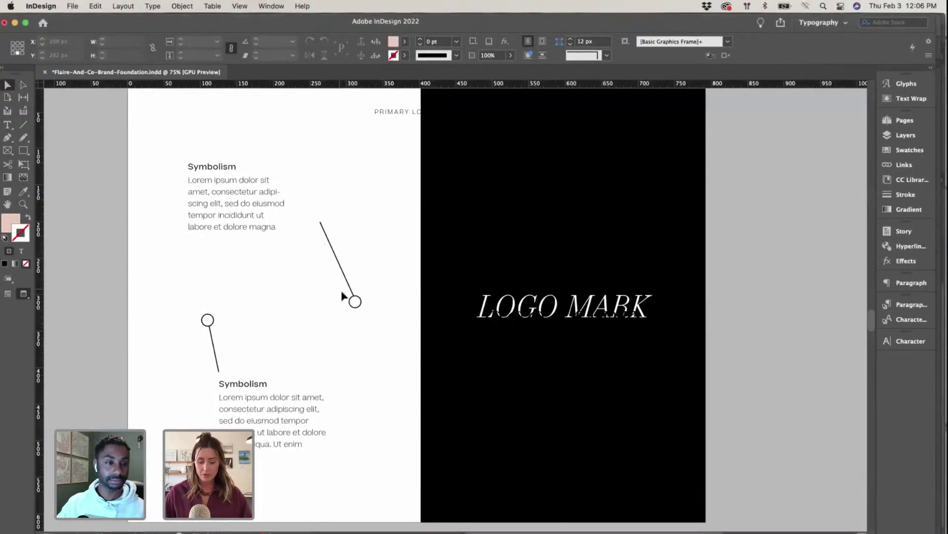
Step: Position the pasted & mark on the white page and delete the black page's LOGO MARK text
left_click_drag(430, 316, 285, 317)
left_click(569, 267)
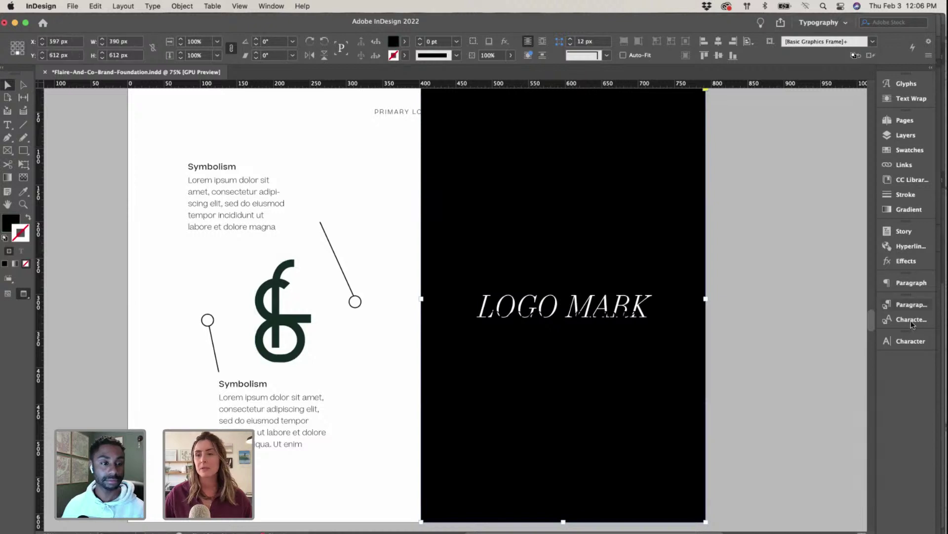
left_click(905, 150)
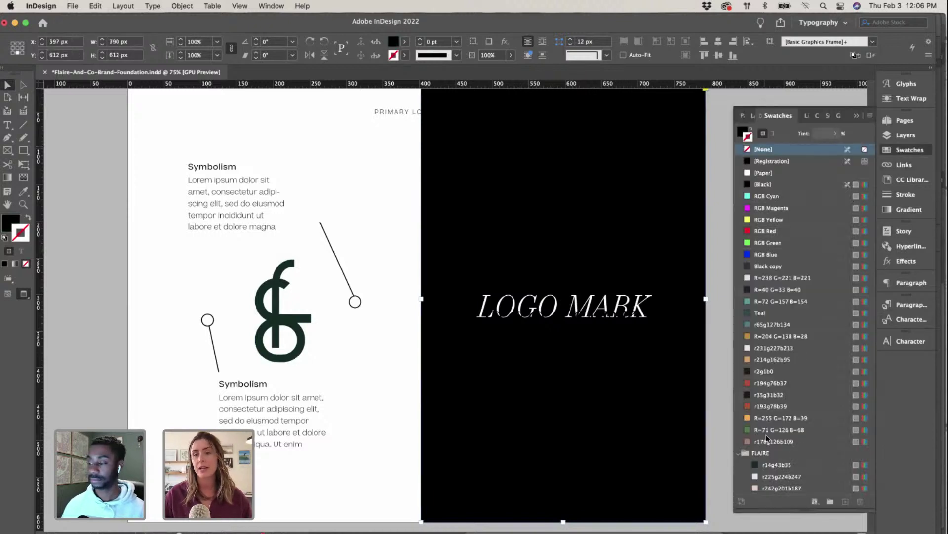
left_click(590, 309)
key("Delete")
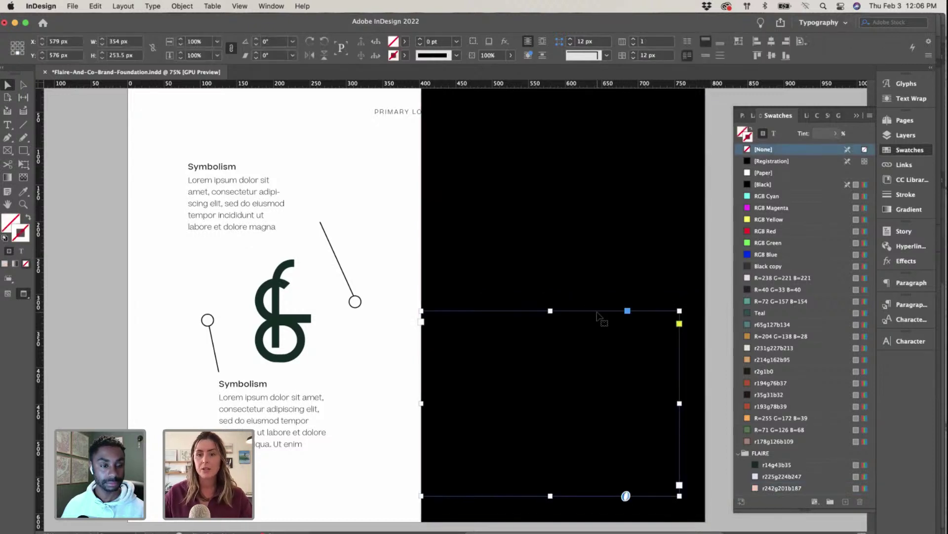
Step: Fill the right page's background with dark green r14 g43 b35 and remove its outline
left_click(600, 316)
left_click(783, 488)
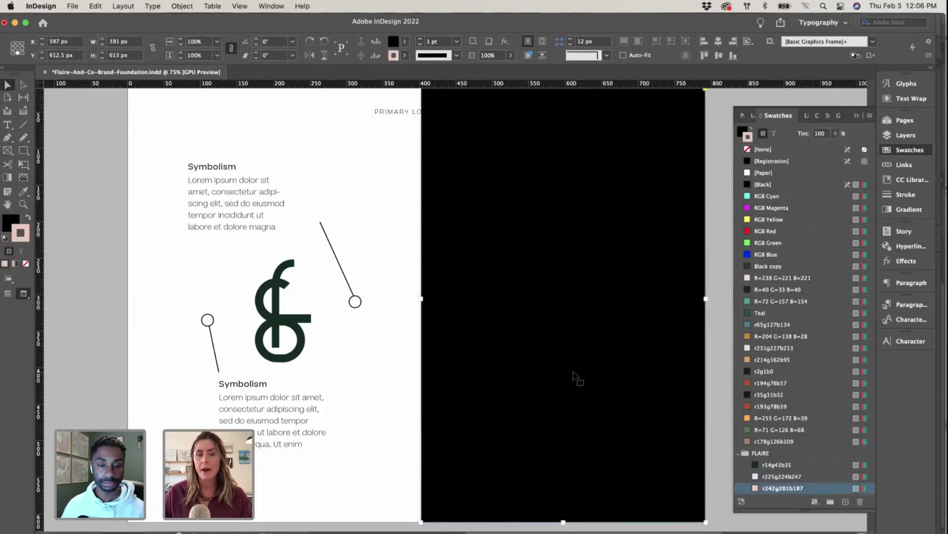
left_click(28, 218)
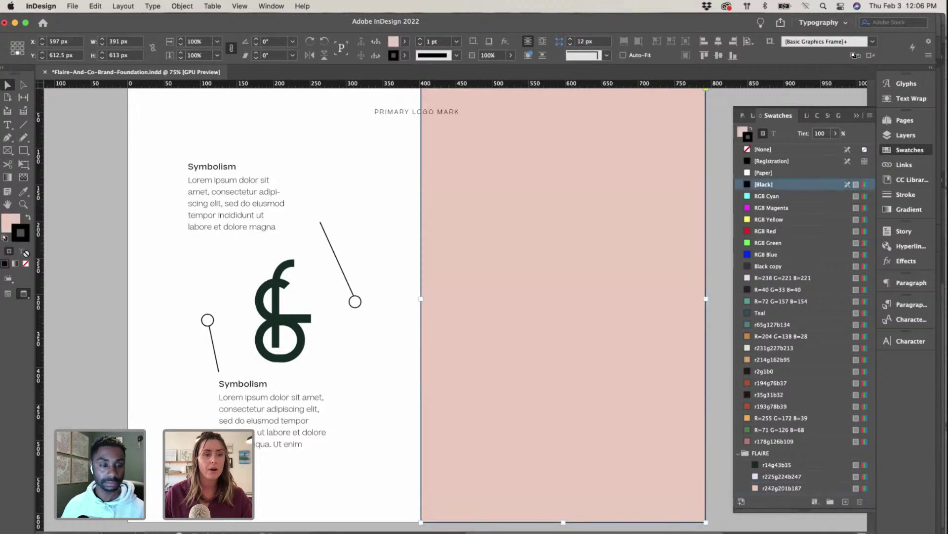
left_click(26, 265)
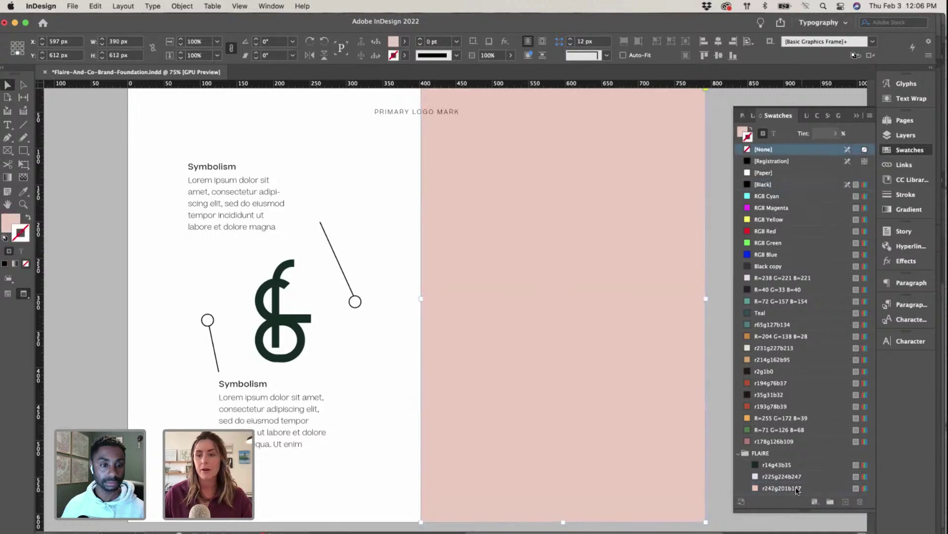
left_click(783, 475)
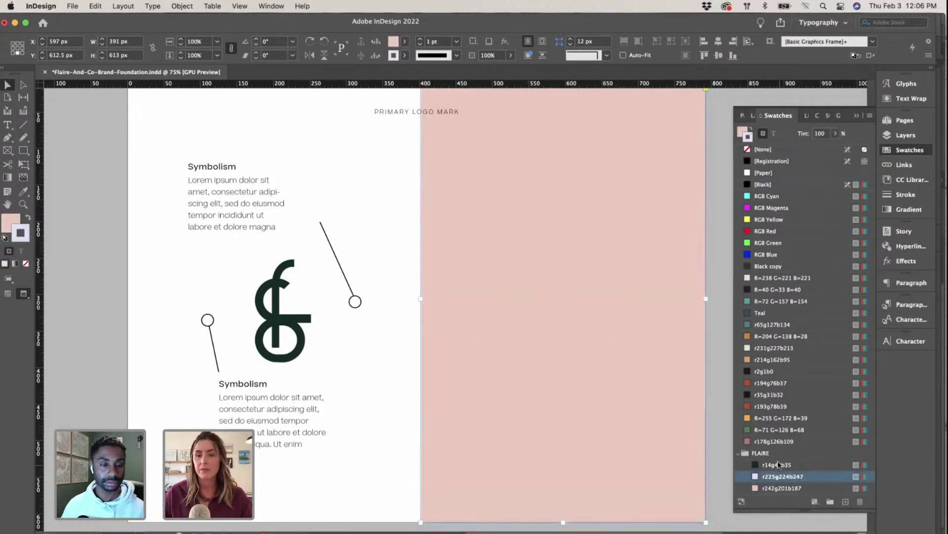
left_click(778, 464)
left_click(28, 218)
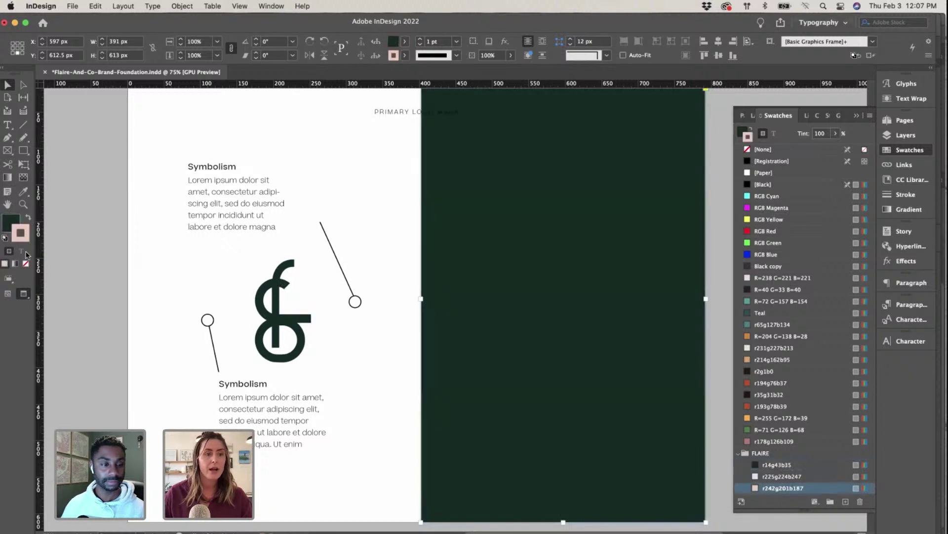
left_click(27, 264)
left_click(15, 221)
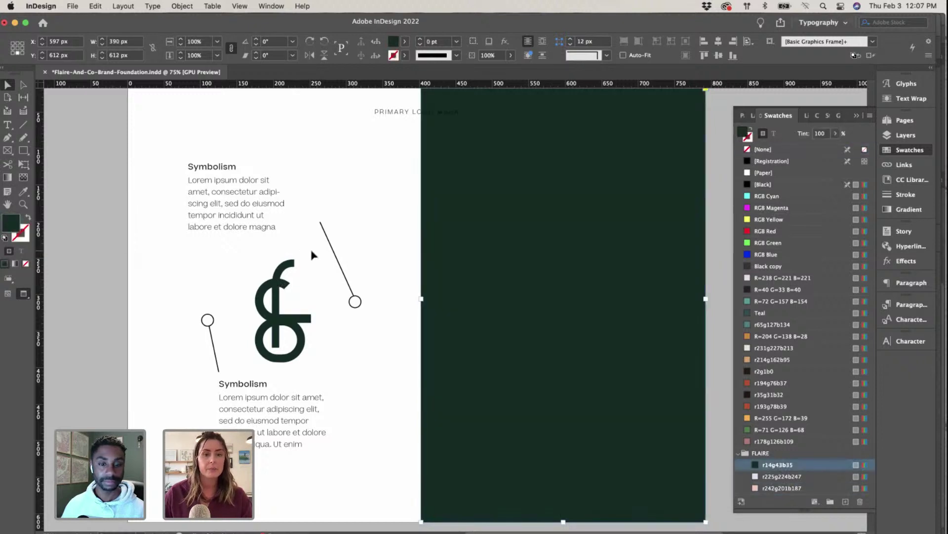
Step: Place a copy of the & mark on the green page and colour it pink r242 g201 b187
left_click(289, 325)
left_click_drag(288, 325, 581, 332)
right_click(581, 332)
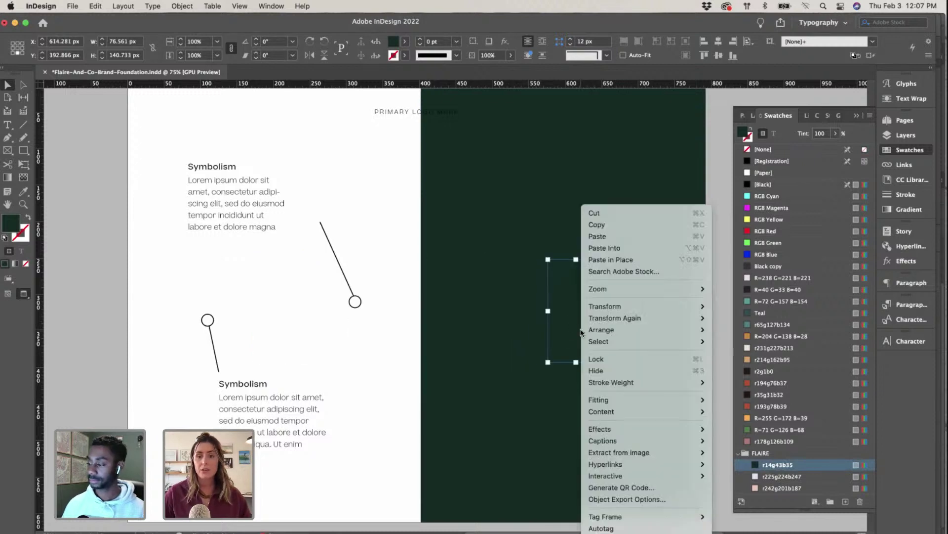
key("Escape")
key("super+z")
left_click_drag(287, 323, 580, 318)
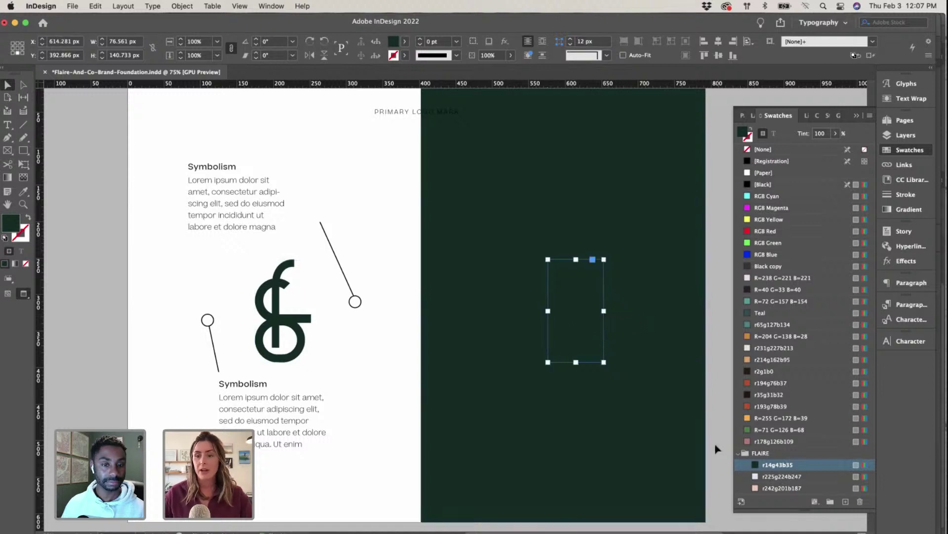
left_click(755, 489)
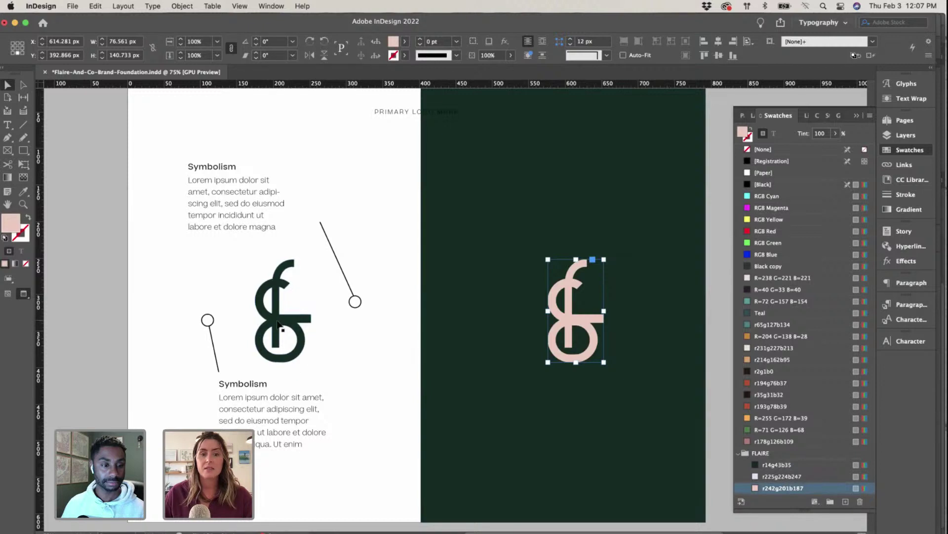
left_click(355, 351)
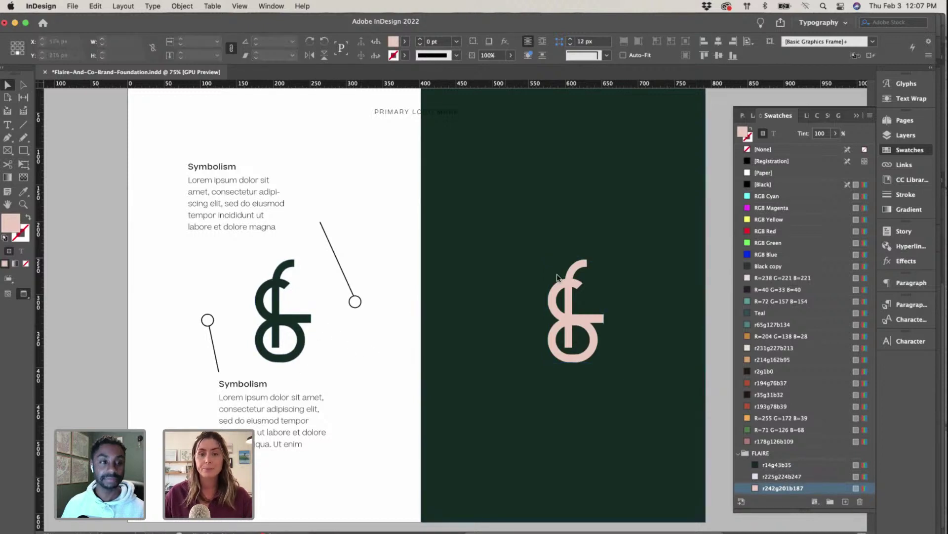
left_click(582, 324)
left_click_drag(582, 323, 573, 323)
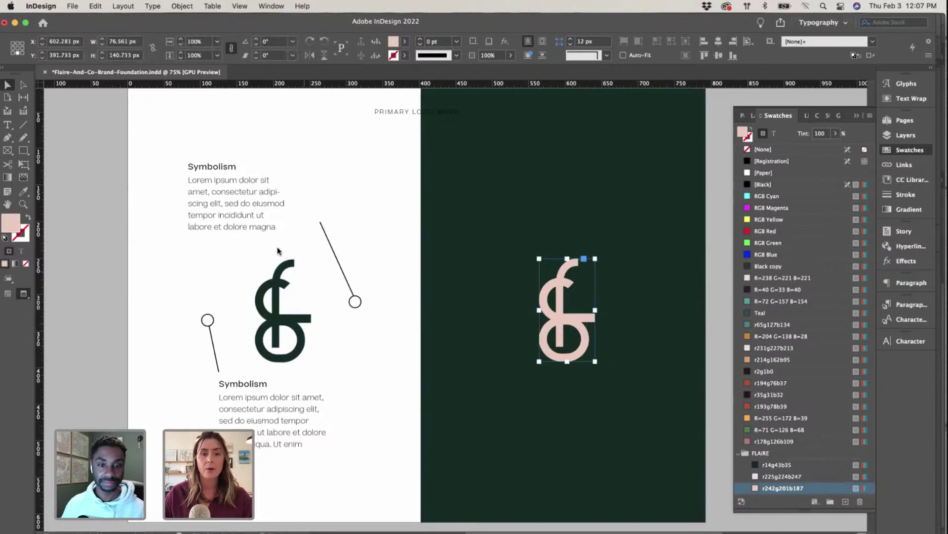
scroll(417, 240, "down", 12)
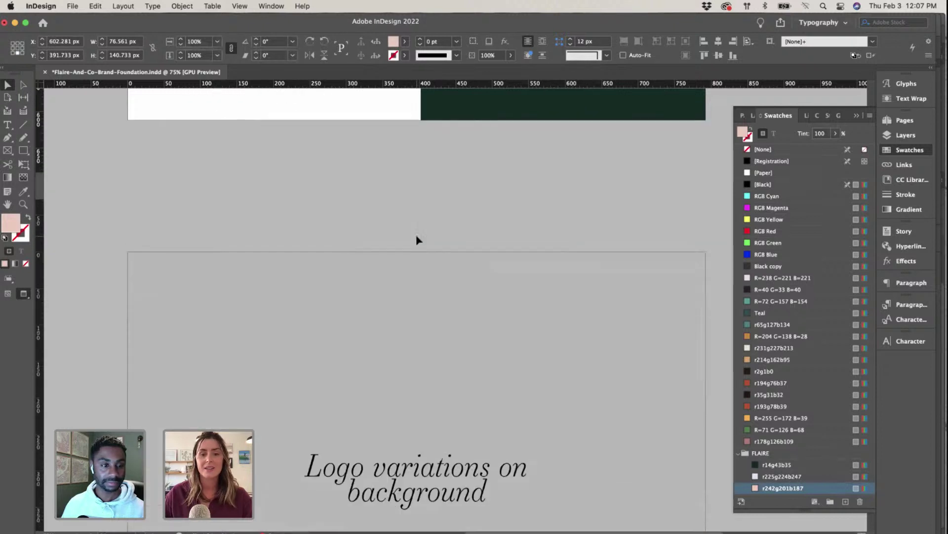
Step: Delete the 'Logo variations on background' placeholder heading
left_click(423, 250)
key("Delete")
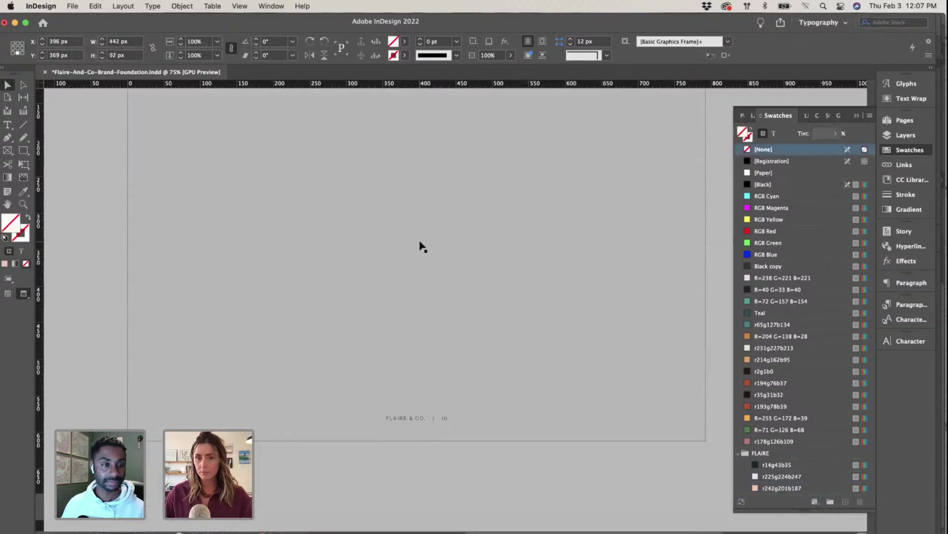
left_click(424, 249)
scroll(423, 248, "up", 2)
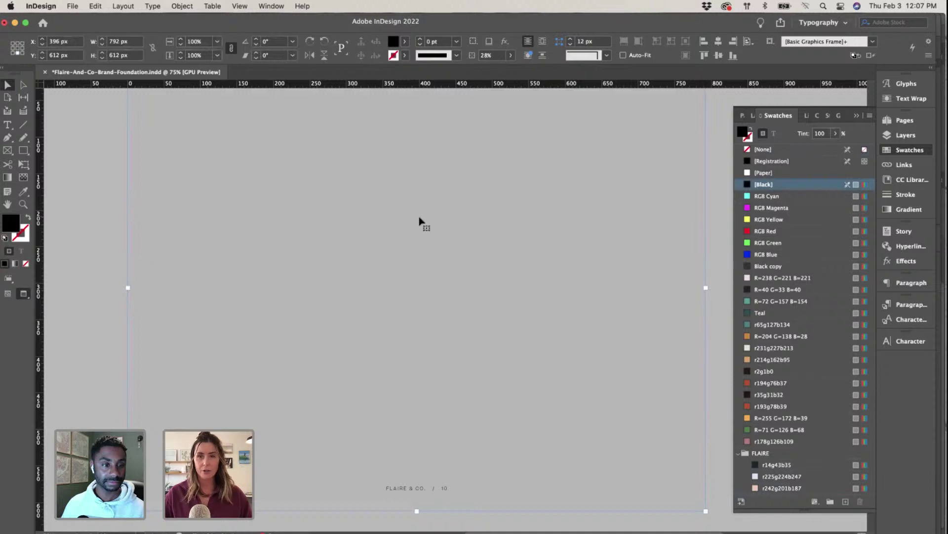
Step: Scroll past the Brand Colors page down to the Typography page
scroll(404, 242, "down", 6)
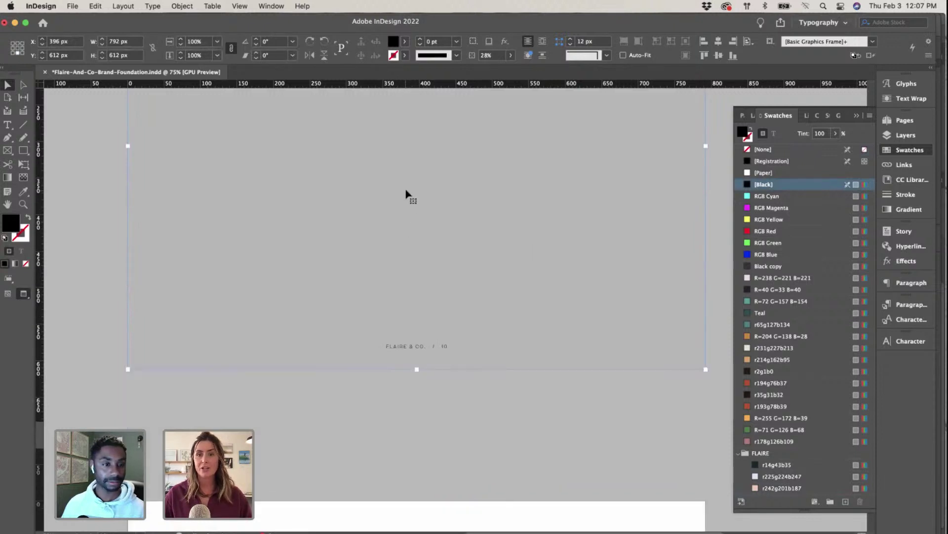
scroll(500, 216, "down", 10)
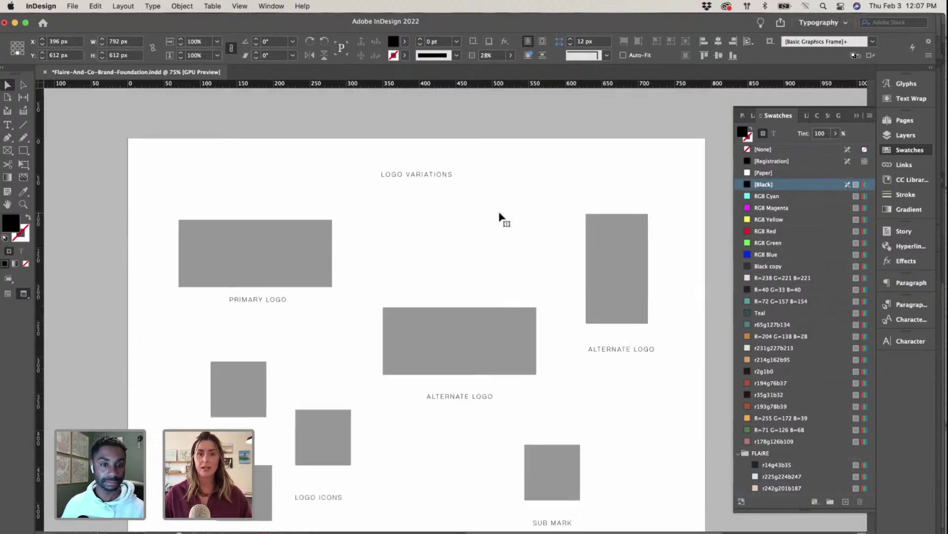
scroll(457, 214, "up", 1)
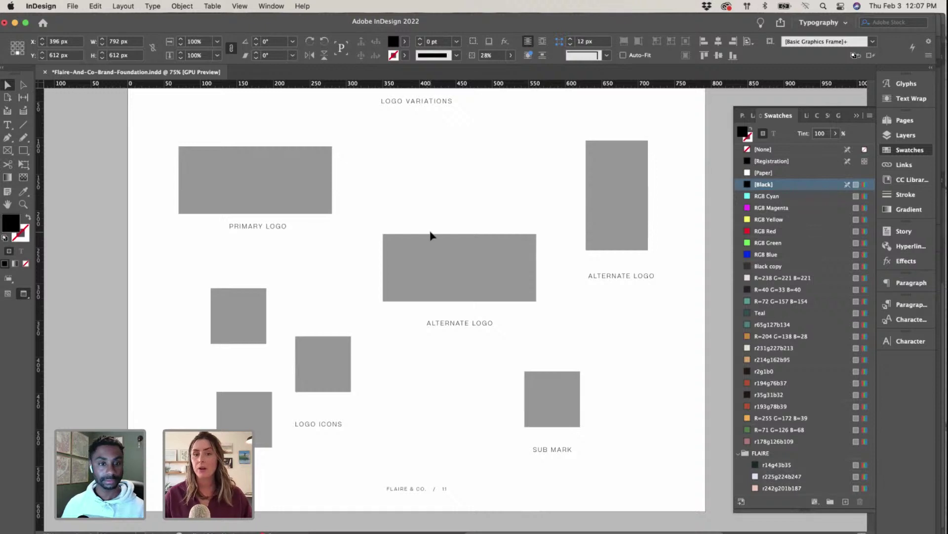
scroll(431, 236, "down", 6)
scroll(431, 236, "down", 8)
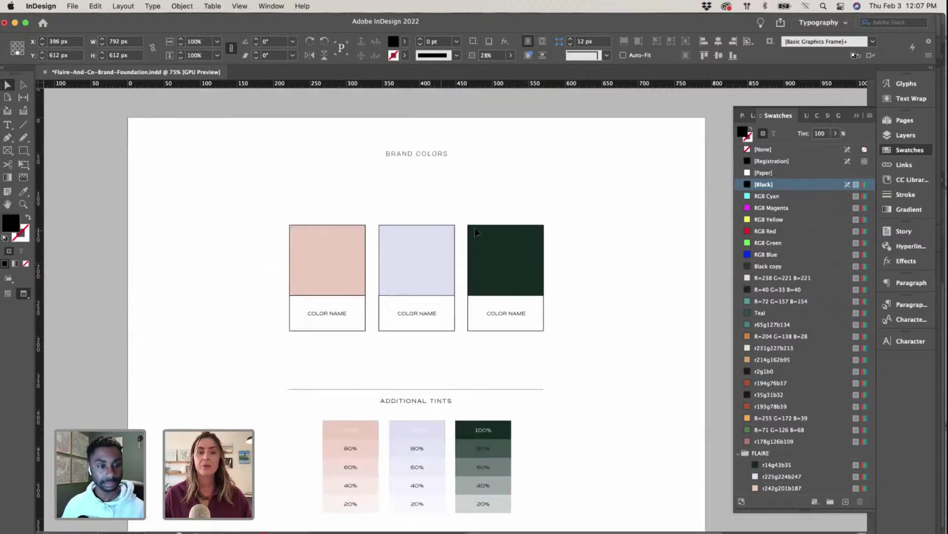
scroll(612, 253, "down", 2)
scroll(612, 254, "down", 12)
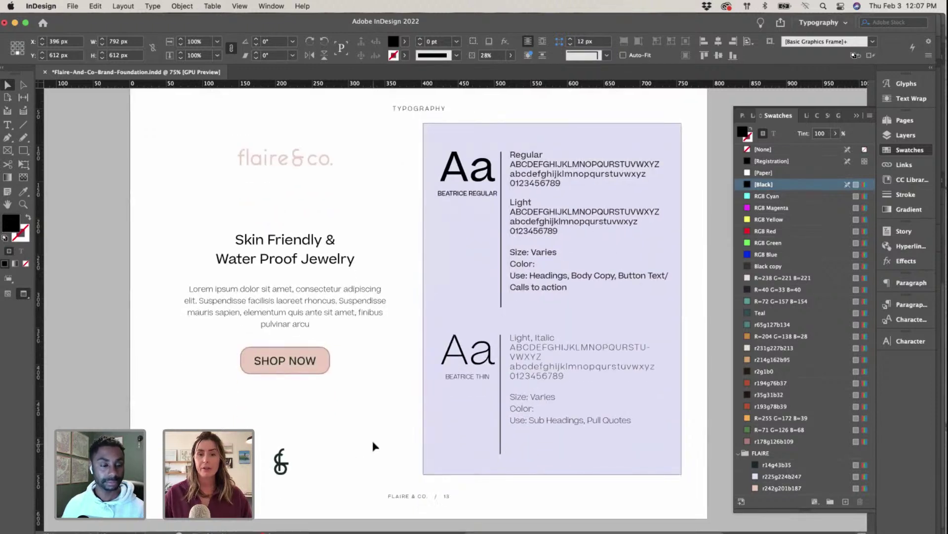
left_click(376, 446)
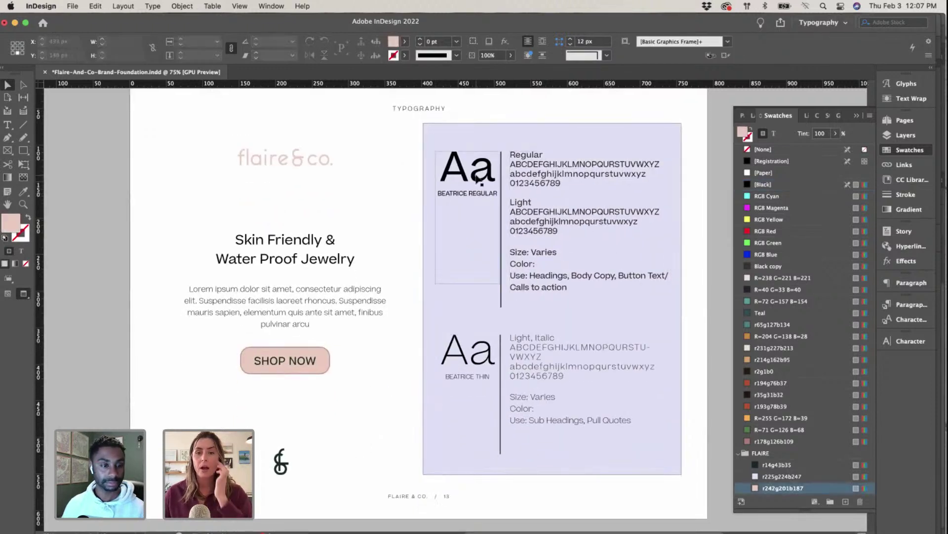
left_click(8, 124)
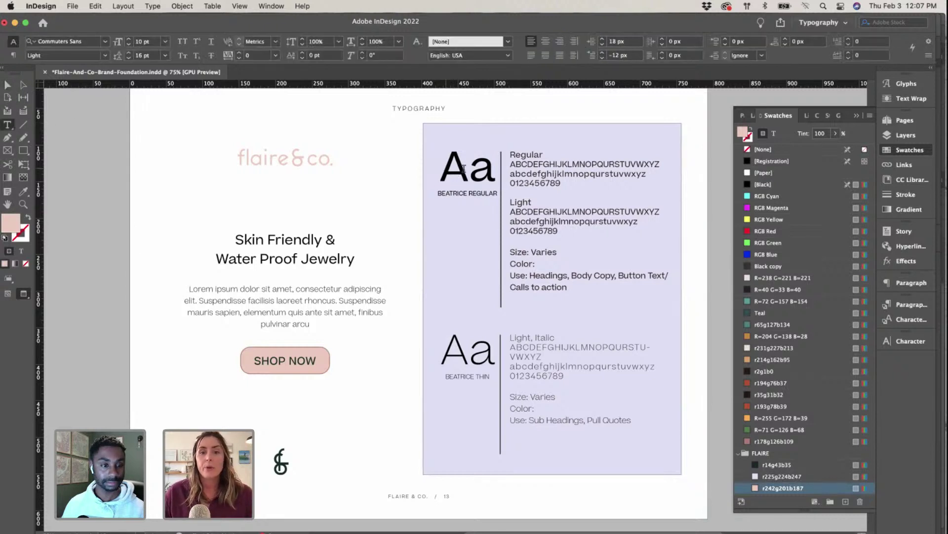
left_click_drag(463, 168, 504, 194)
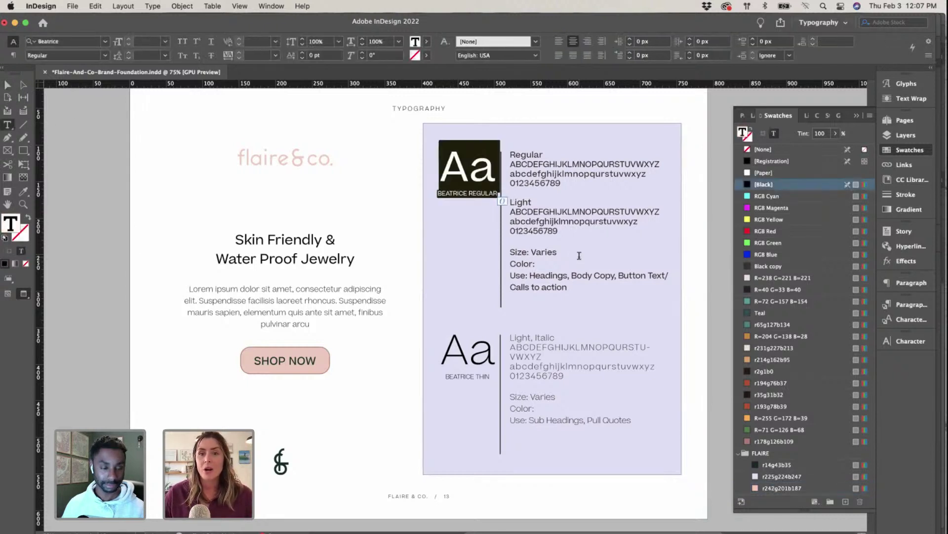
scroll(579, 255, "up", 2)
scroll(527, 216, "up", 5)
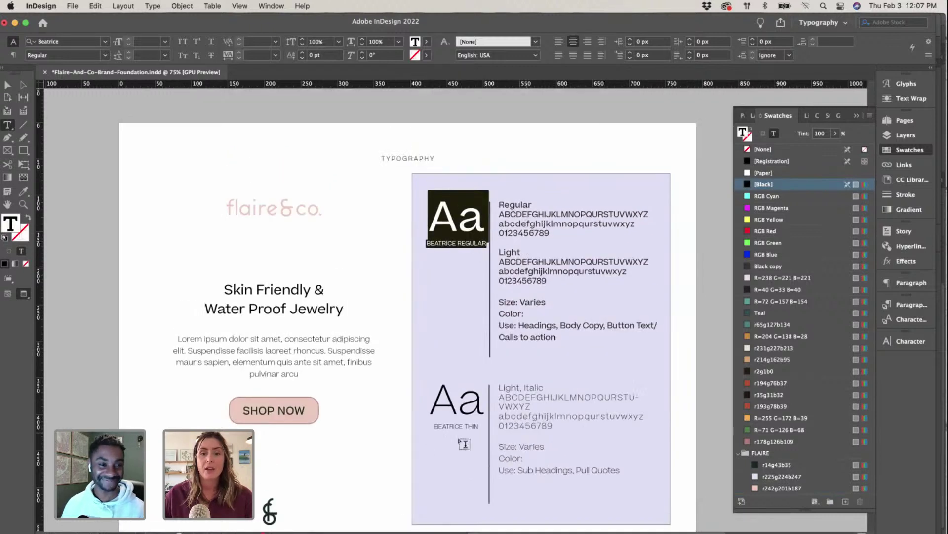
scroll(438, 365, "right", 1)
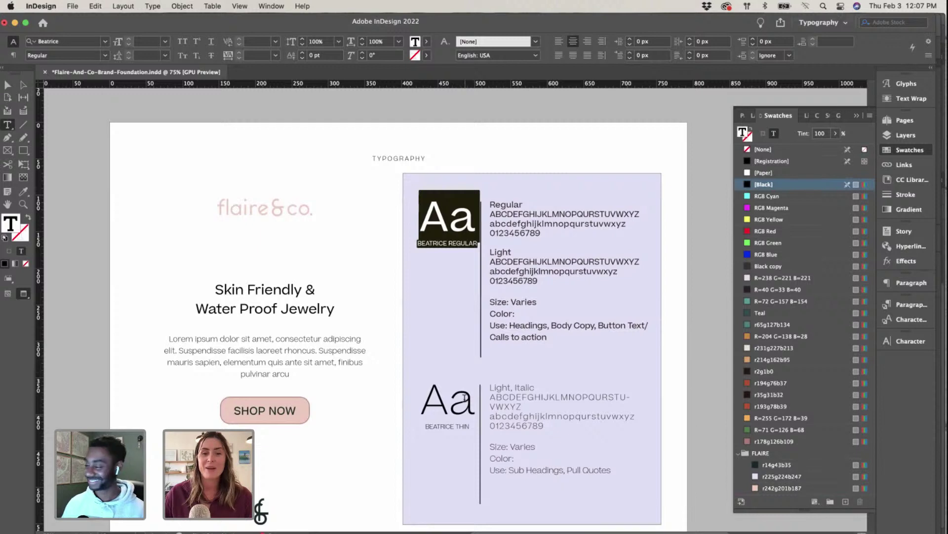
double_click(442, 395)
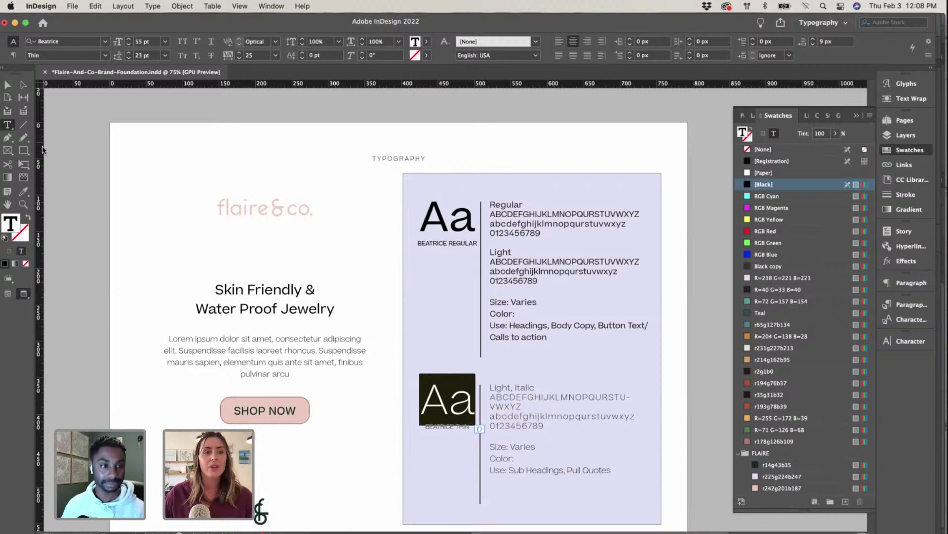
left_click(7, 85)
left_click(138, 262)
left_click(286, 303)
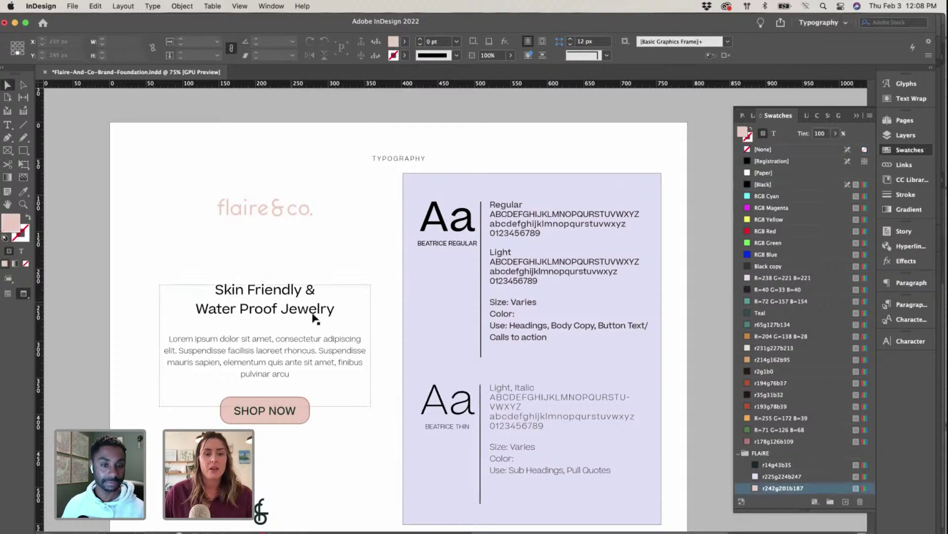
scroll(346, 350, "down", 1)
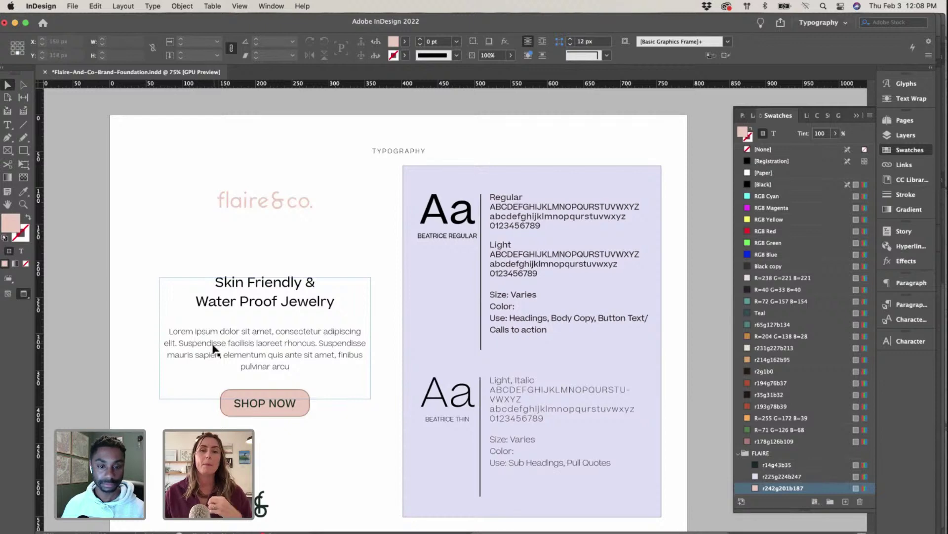
Step: Scroll toward the Brand Identity Applied pages, checking all windows before returning to InDesign
scroll(260, 350, "down", 15)
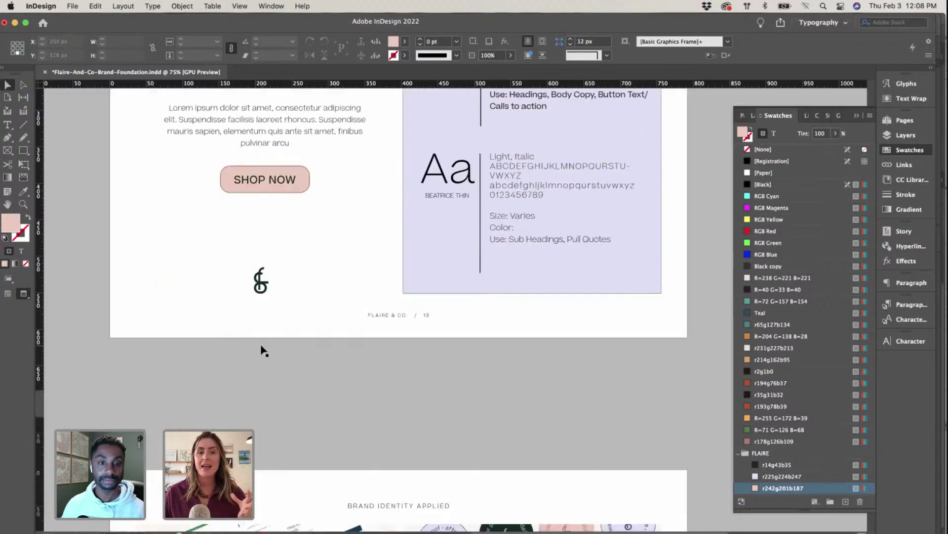
scroll(260, 350, "down", 15)
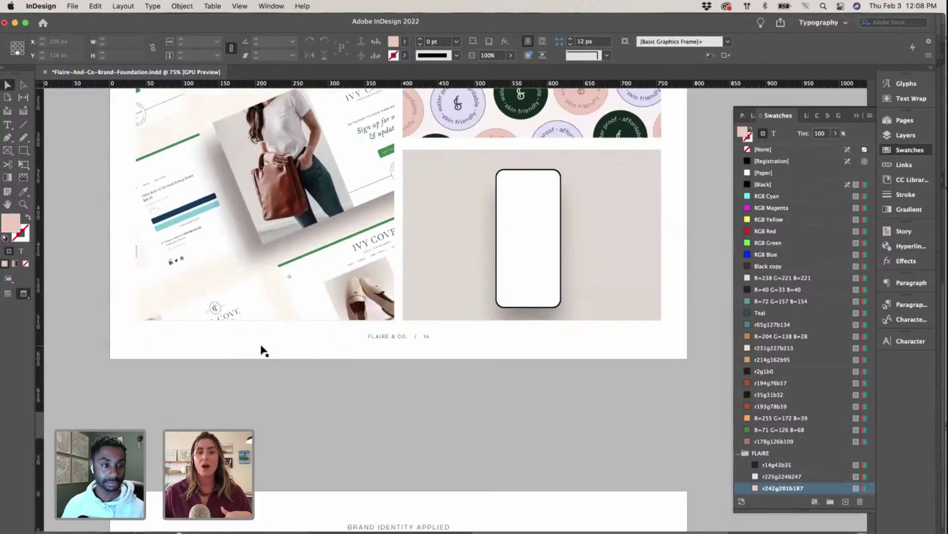
scroll(261, 351, "up", 5)
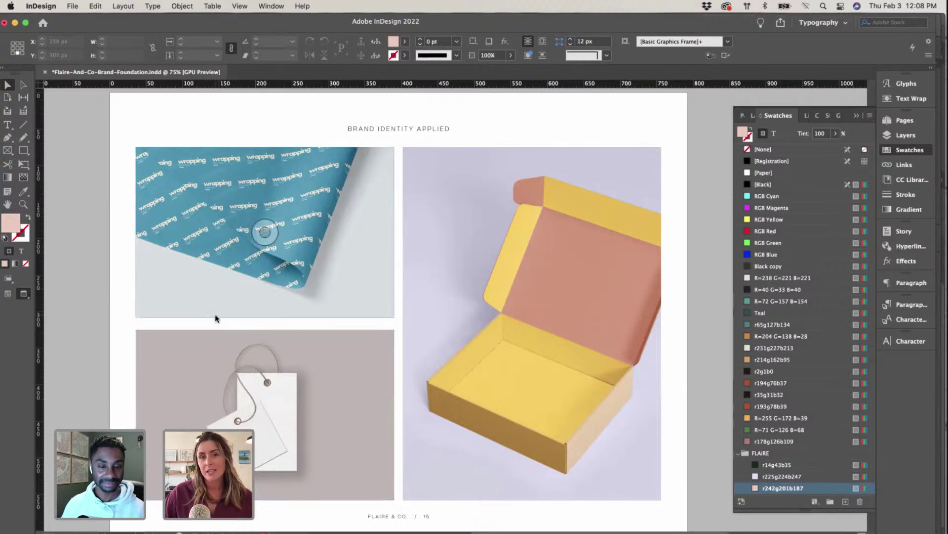
key("ctrl+Up")
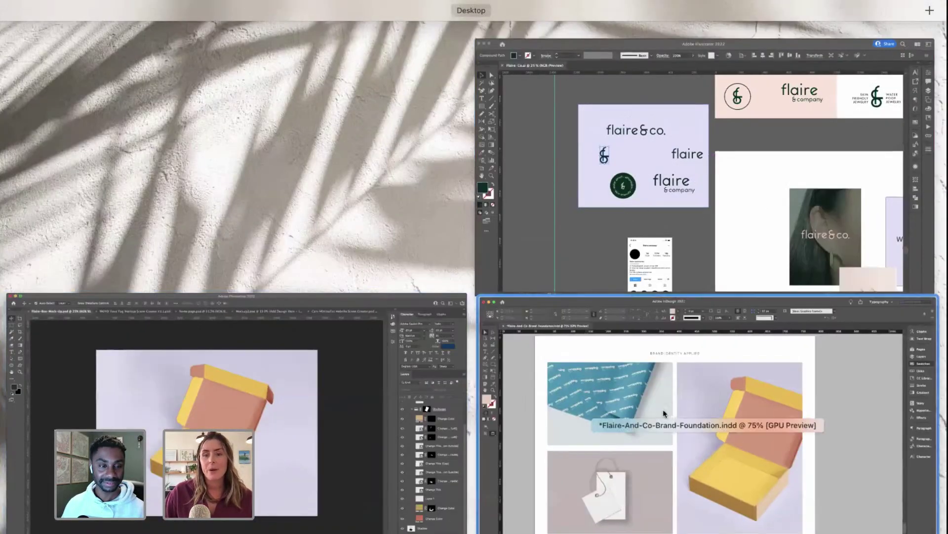
left_click(664, 414)
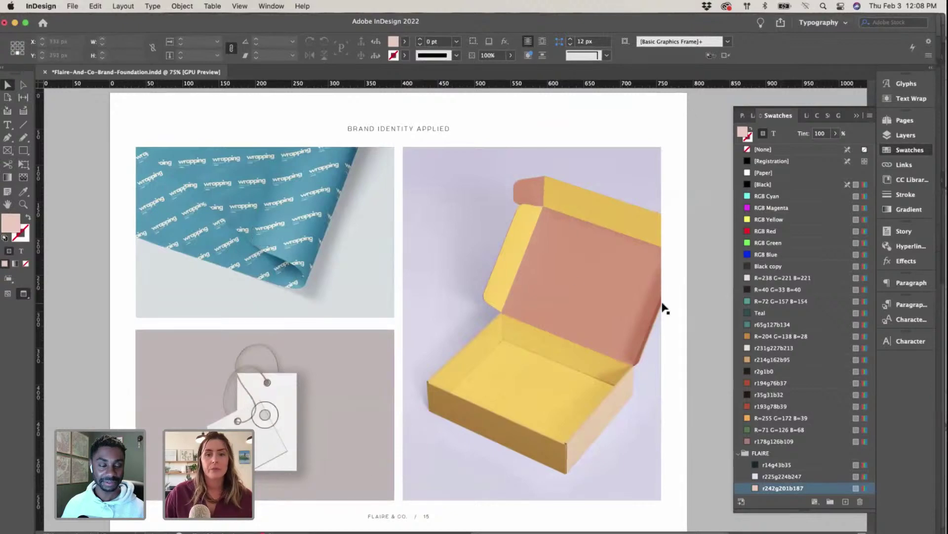
Step: Settle on page 14 with the badge pattern and blank phone mockup, then tile all windows
scroll(477, 355, "up", 5)
scroll(475, 357, "down", 3)
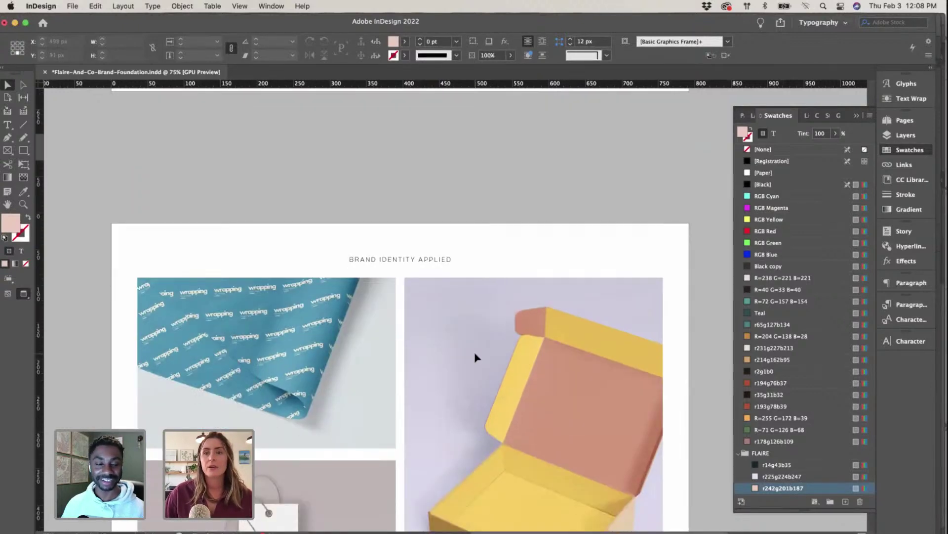
scroll(475, 357, "down", 5)
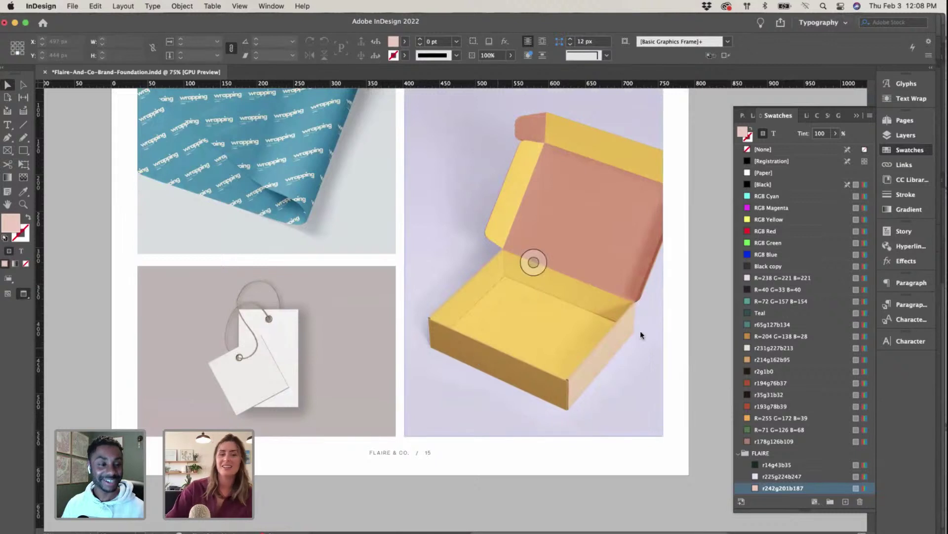
scroll(639, 336, "up", 1)
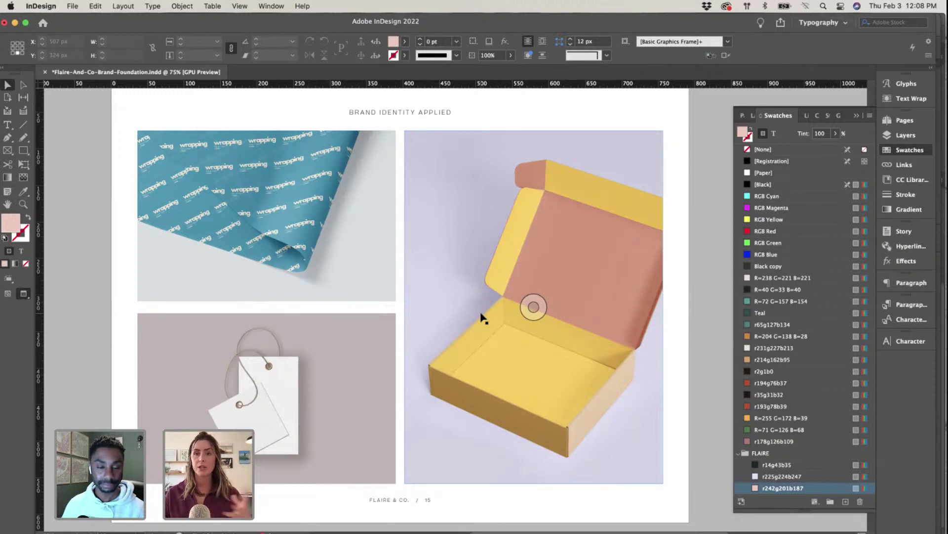
scroll(482, 317, "up", 10)
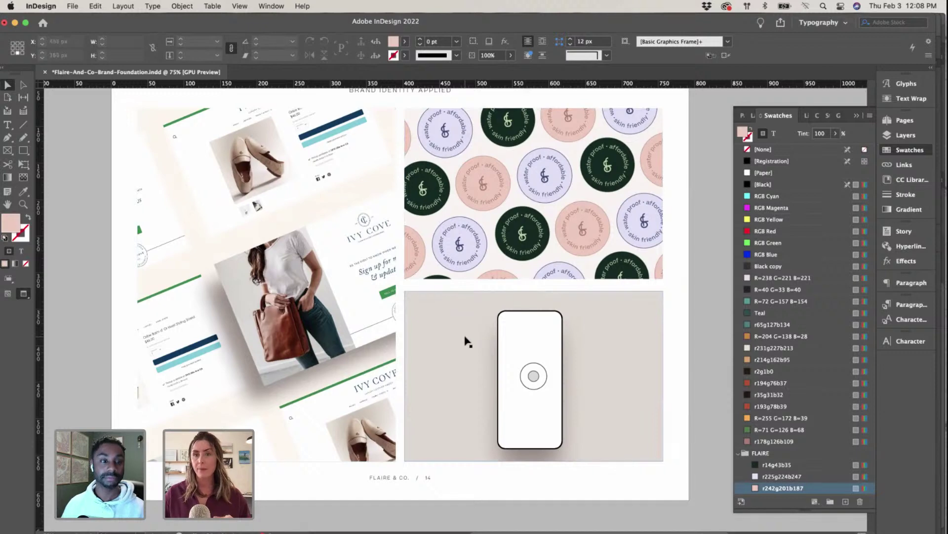
scroll(494, 232, "left", 1)
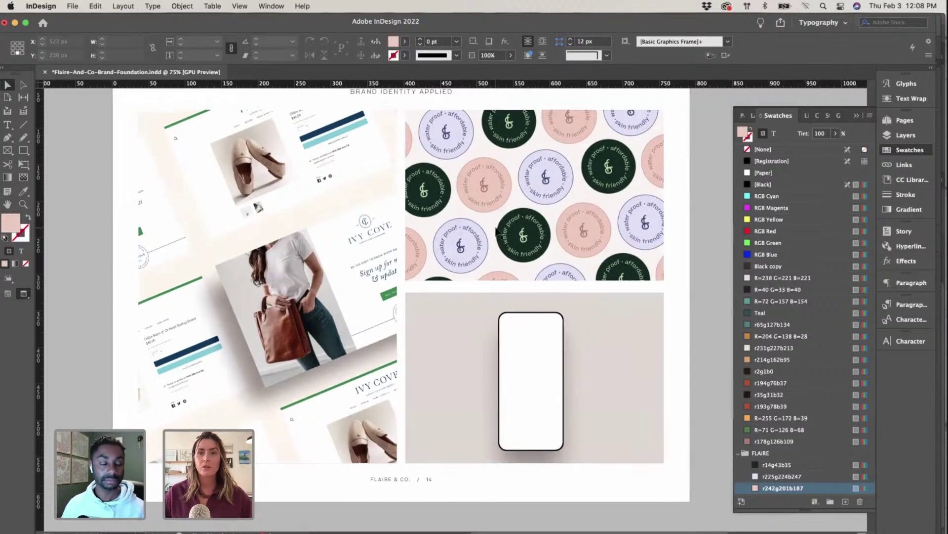
key("ctrl+Up")
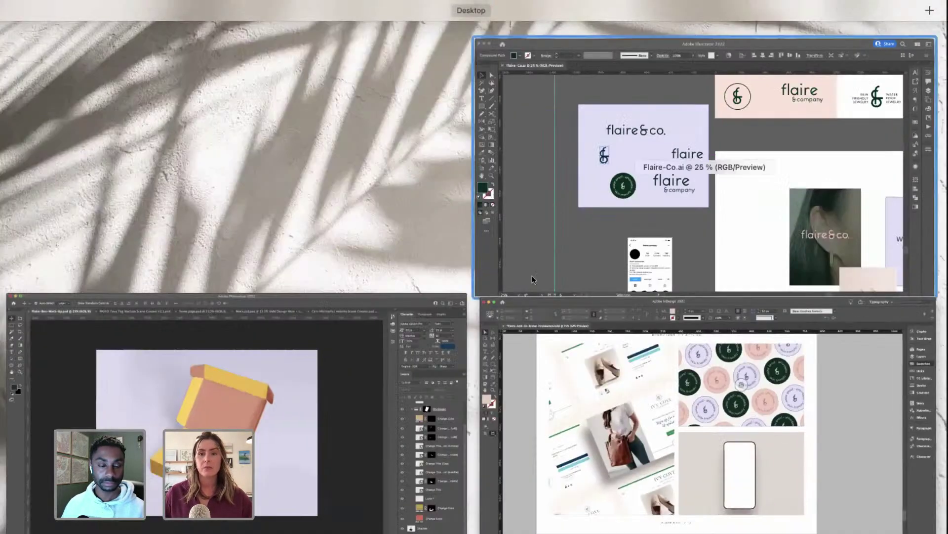
Step: Bring Photoshop forward and look through the open MOYO Tuva Tag and home.page.psd mockups
left_click(321, 390)
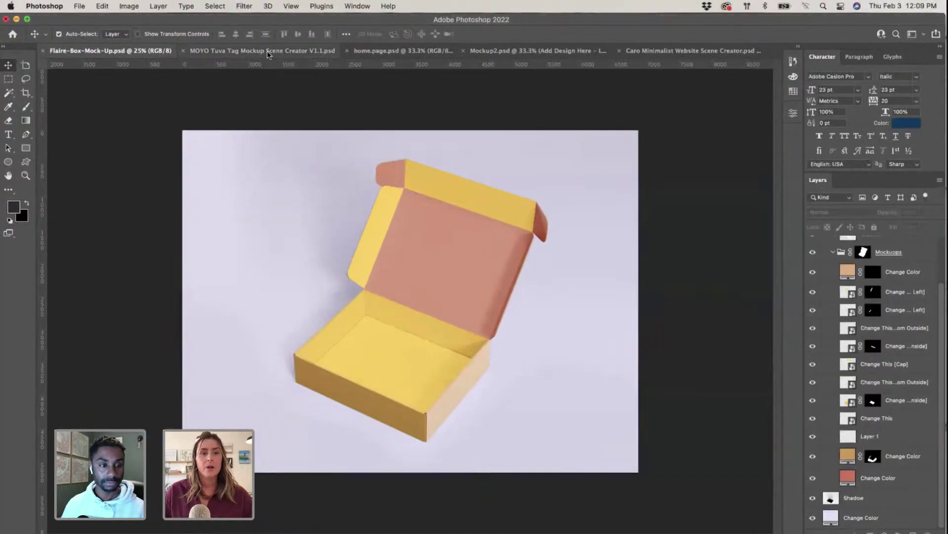
left_click(268, 52)
left_click(502, 51)
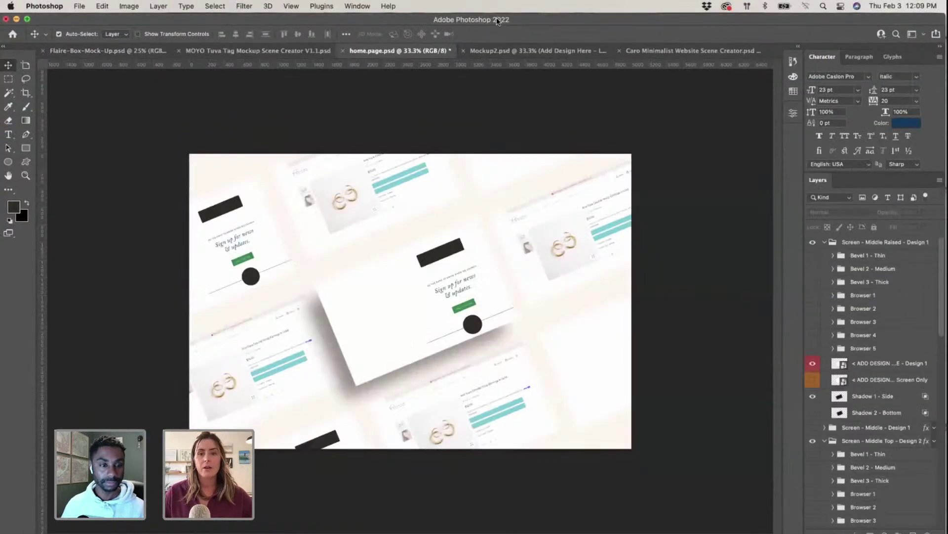
key("ctrl+Up")
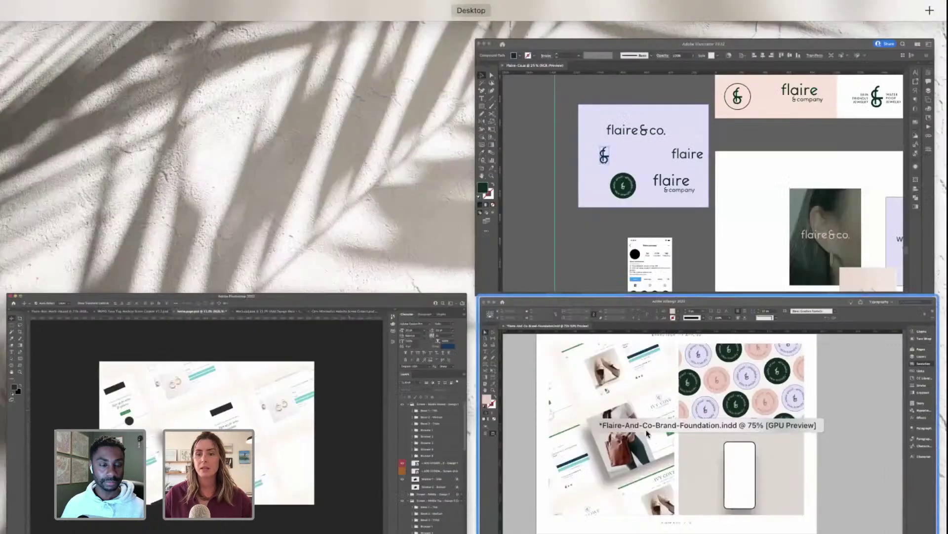
key("Escape")
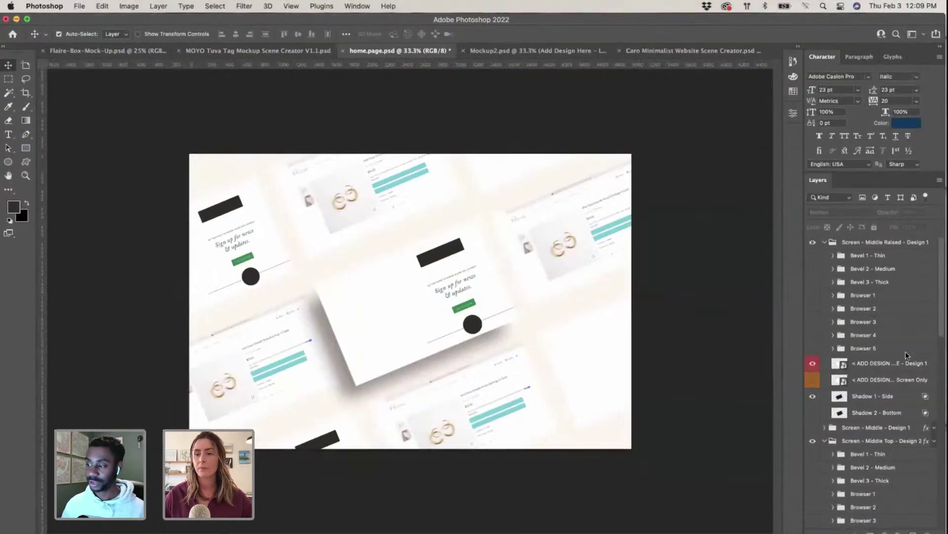
Step: In the Caro phone scene, open the ADD DESIGN HERE screen design and undo the Instagram screenshot
left_click(696, 51)
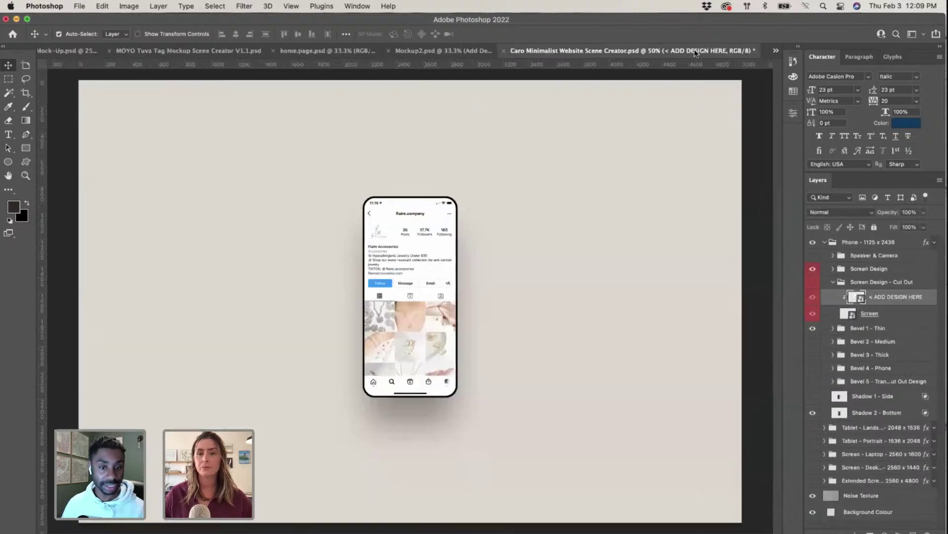
left_click(400, 265)
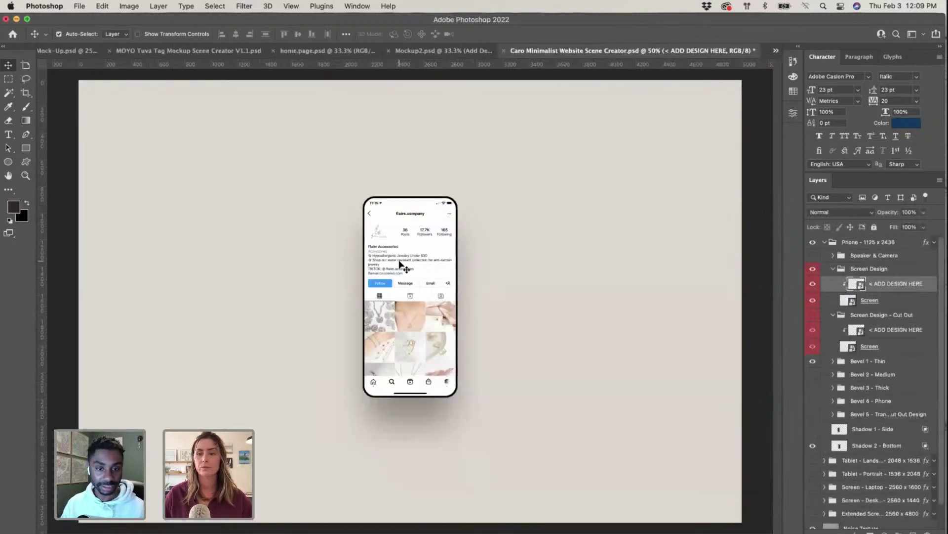
double_click(851, 285)
left_click(690, 159)
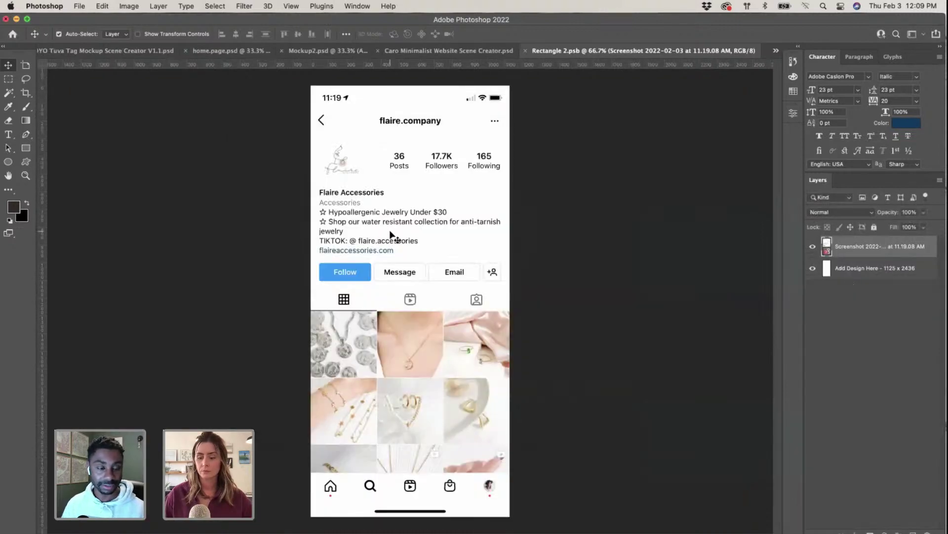
key("super+z")
Step: Switch back to the Flaire-Co.ai board in Illustrator
key("ctrl+Up")
left_click(600, 321)
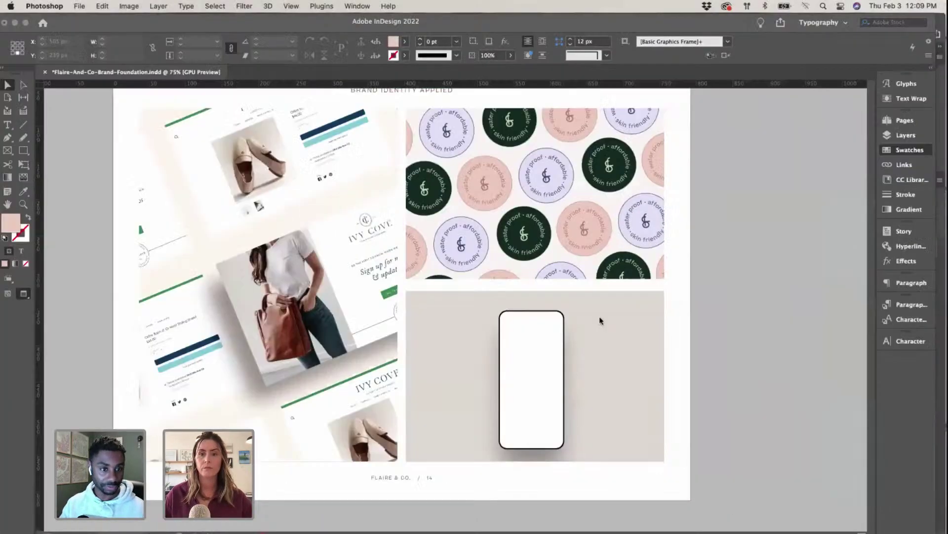
key("ctrl+Up")
left_click(655, 209)
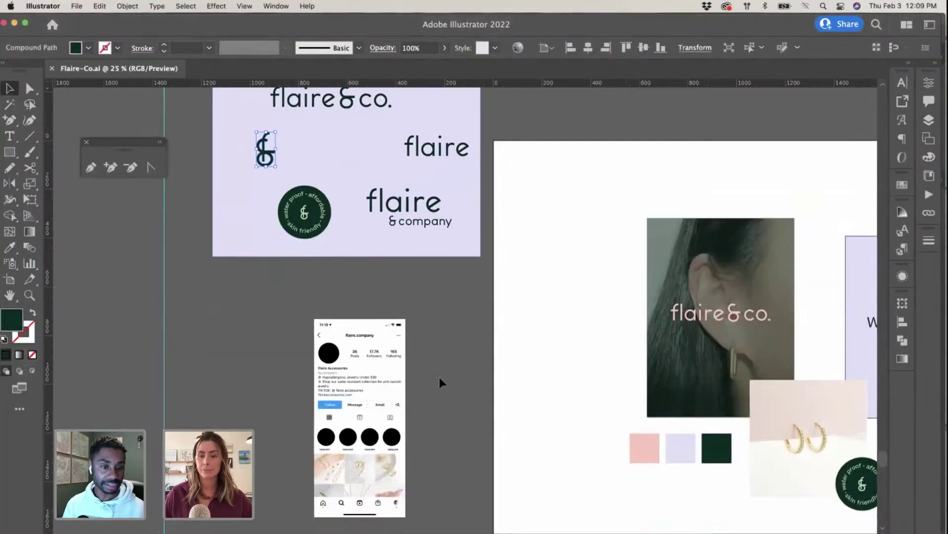
Step: Option-drag a copy of the pink, lavender and dark green swatches onto the pasteboard above the phone
key("super+equal")
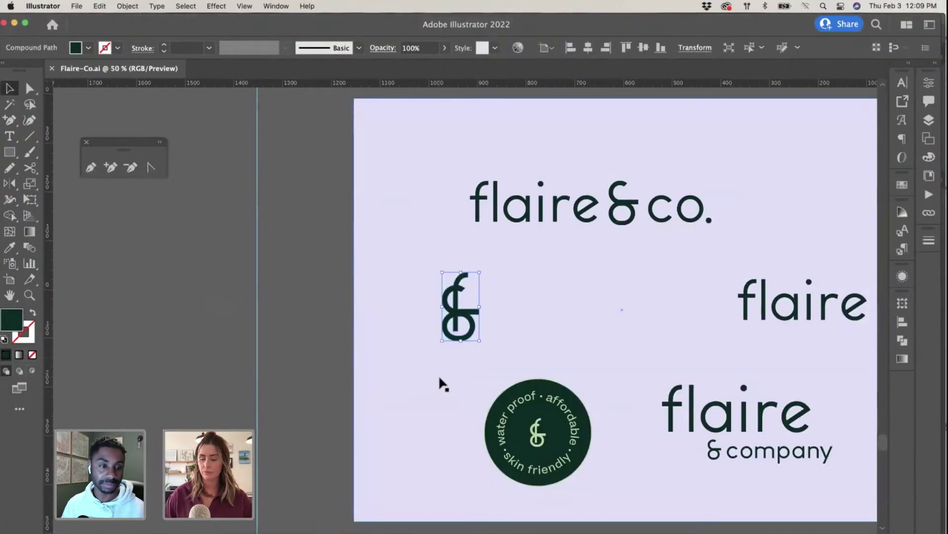
key("super+minus")
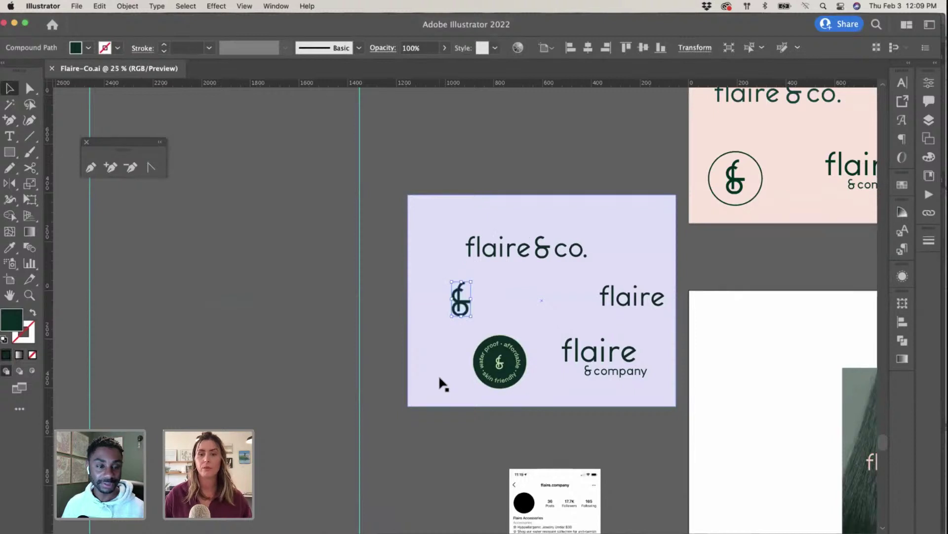
scroll(444, 384, "down", 5)
left_click(588, 402)
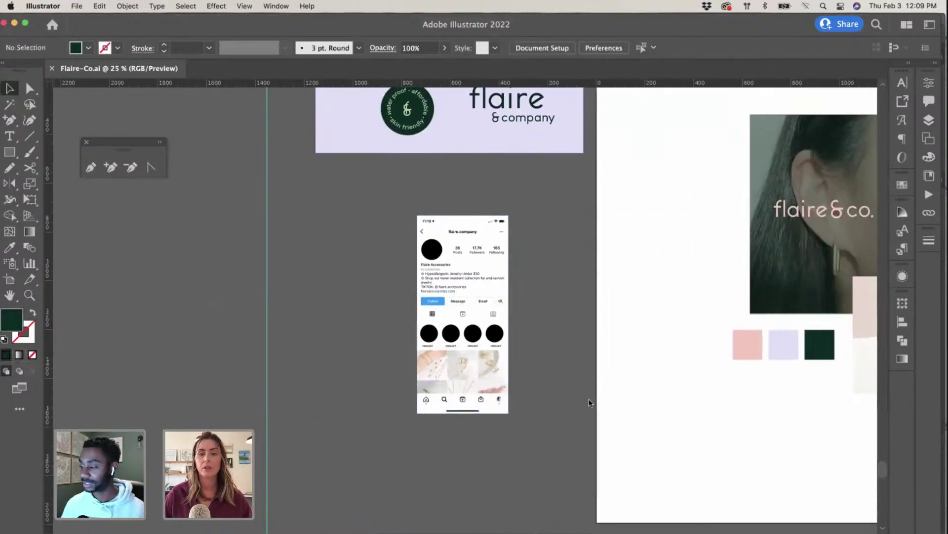
scroll(727, 375, "right", 3)
left_click_drag(649, 342, 648, 342)
left_click_drag(734, 352, 428, 194)
left_click(464, 245)
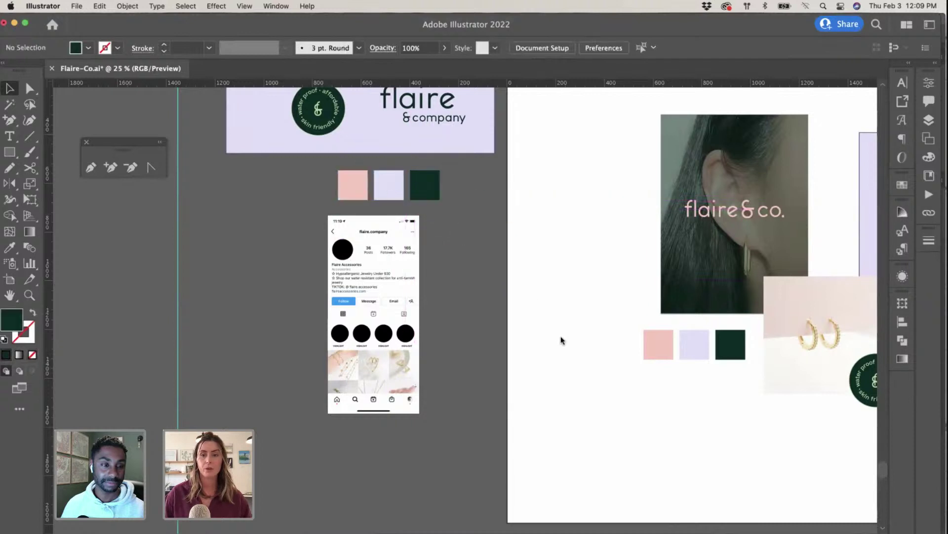
scroll(561, 339, "right", 5)
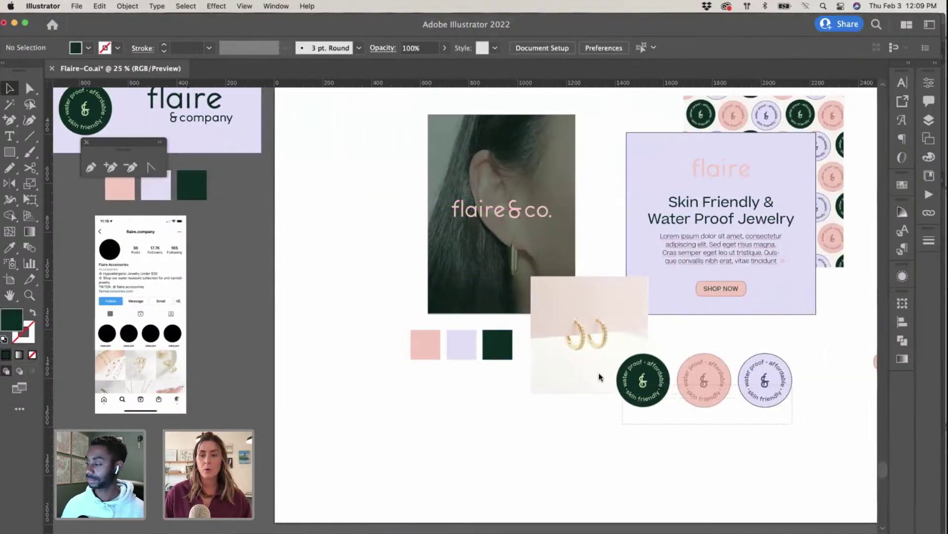
left_click(710, 380)
Step: Move the three-badge group below the phone mockup
left_click_drag(710, 380, 658, 360)
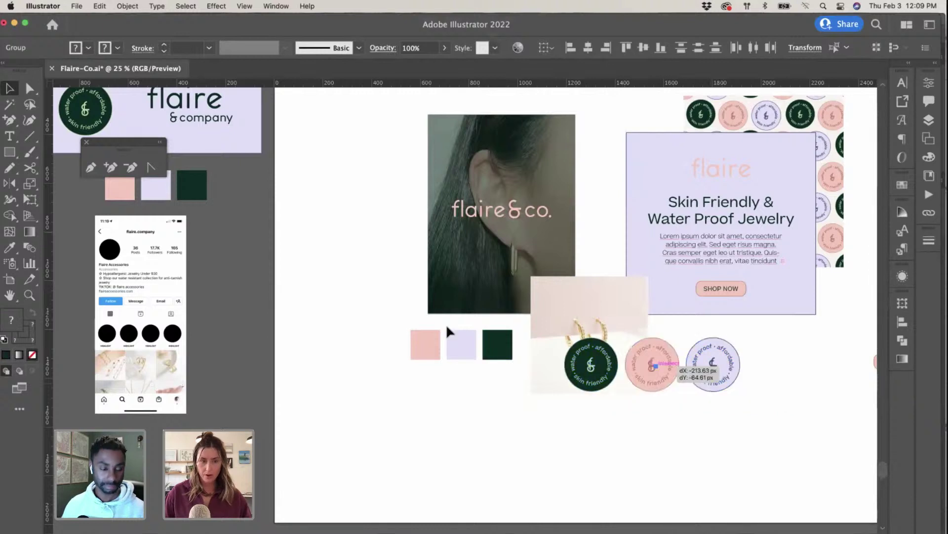
left_click_drag(447, 328, 147, 458)
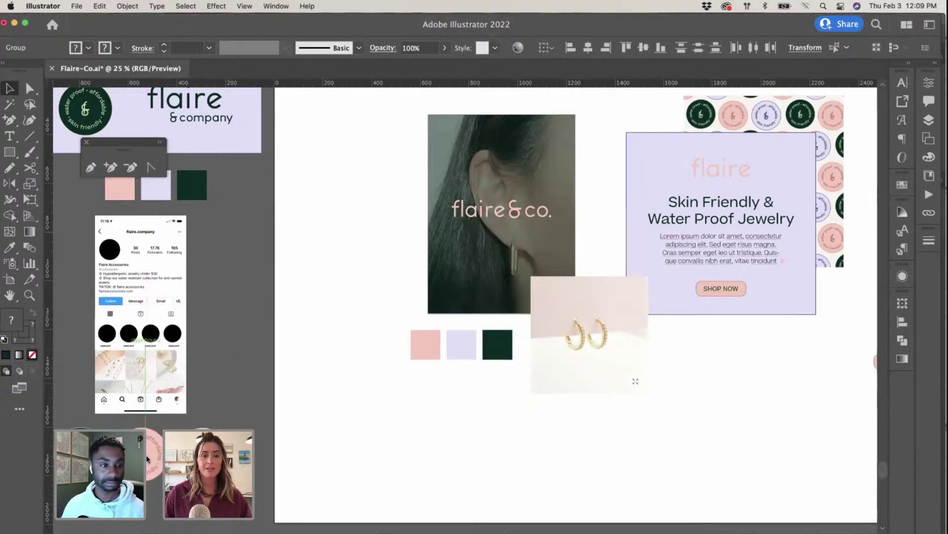
scroll(321, 416, "left", 3)
key("super+equal")
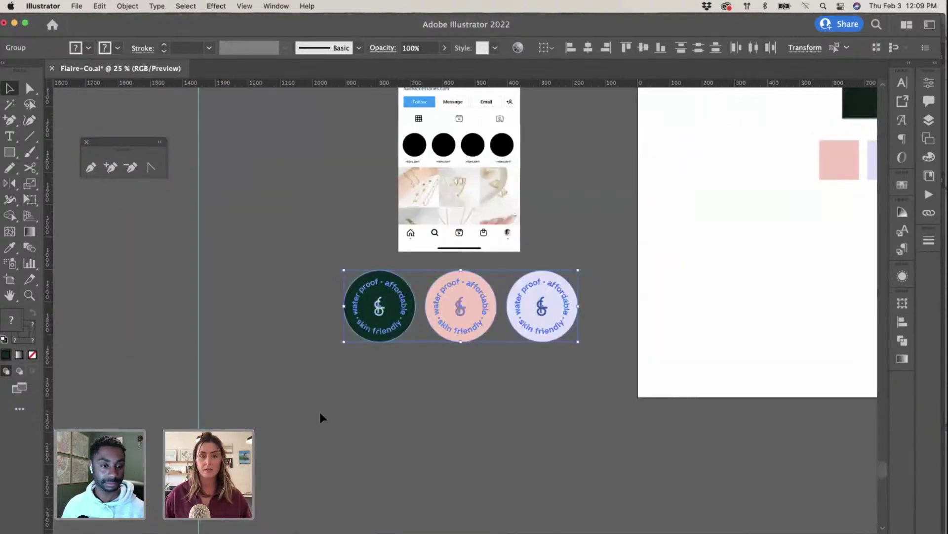
key("super+equal")
scroll(387, 392, "left", 2)
scroll(387, 392, "up", 3)
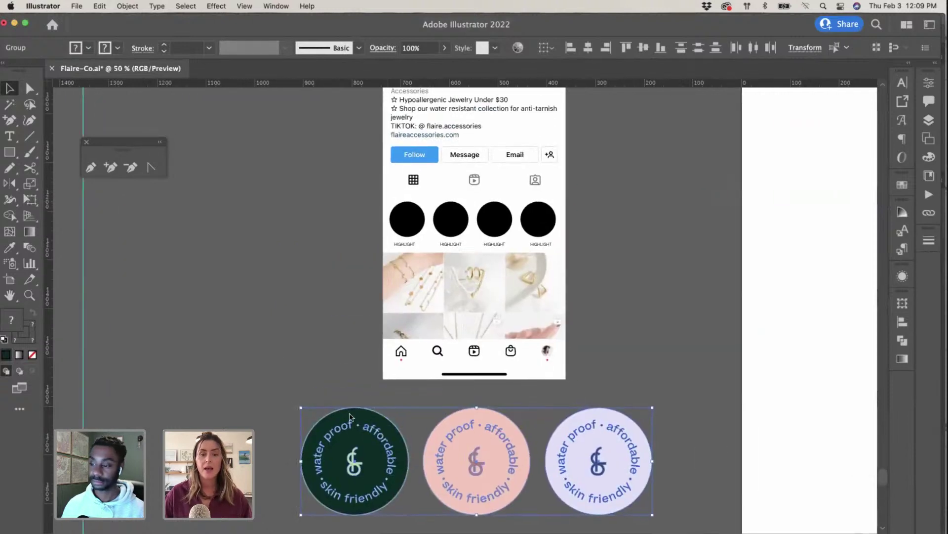
Step: Duplicate the dark green badge beside the Instagram profile screen
left_click(313, 386)
left_click(397, 496)
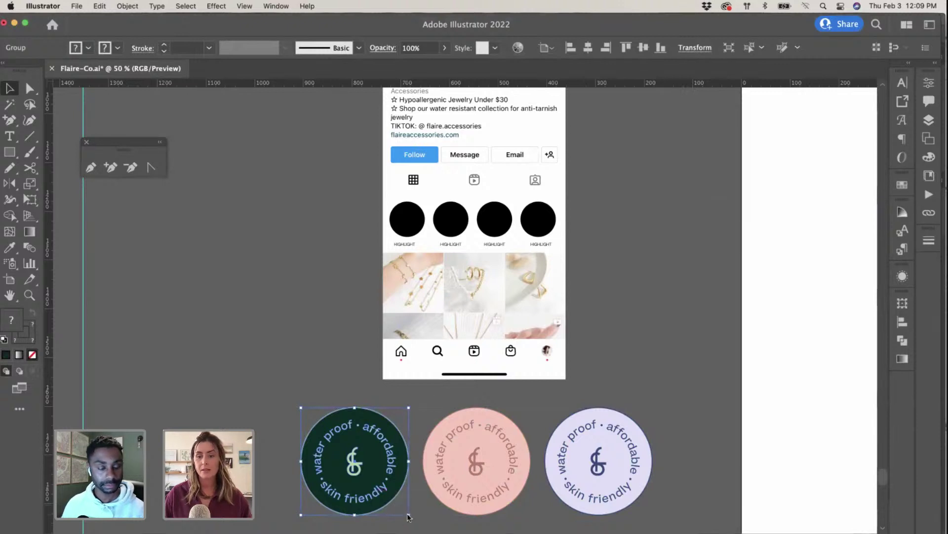
key("super+equal")
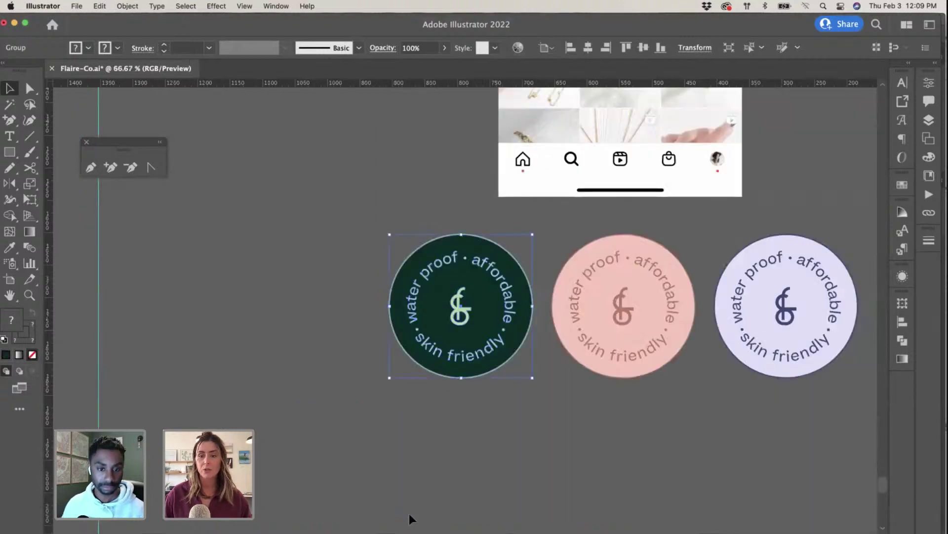
scroll(409, 513, "right", 3)
scroll(410, 514, "up", 3)
scroll(411, 513, "up", 3)
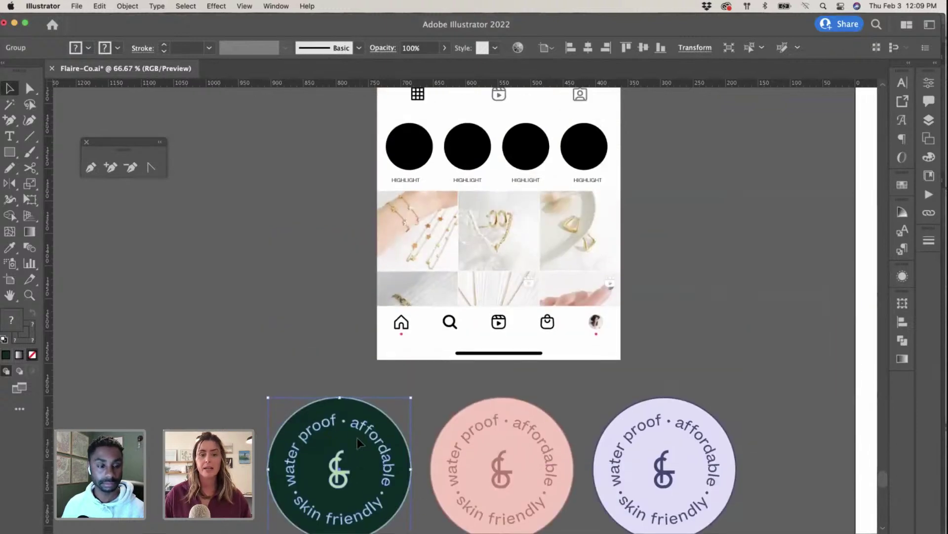
left_click_drag(356, 427, 319, 183)
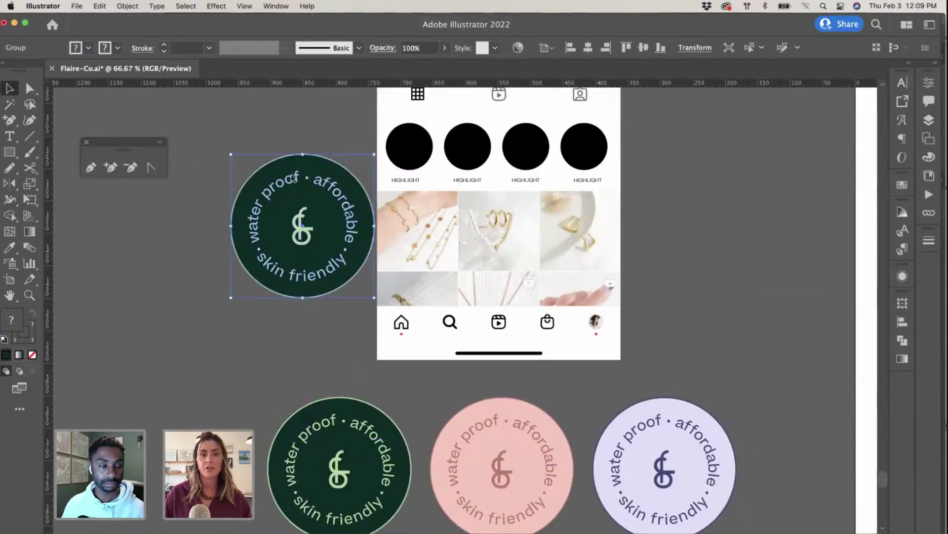
left_click(328, 146)
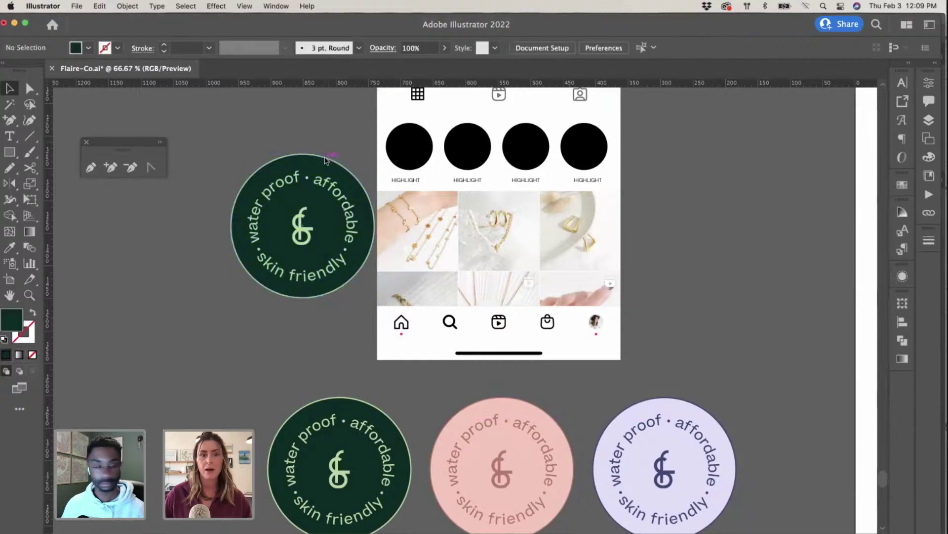
left_click(322, 162)
Step: Isolate the duplicated dark badge and expand its fill and stroke with Object > Expand
double_click(290, 165)
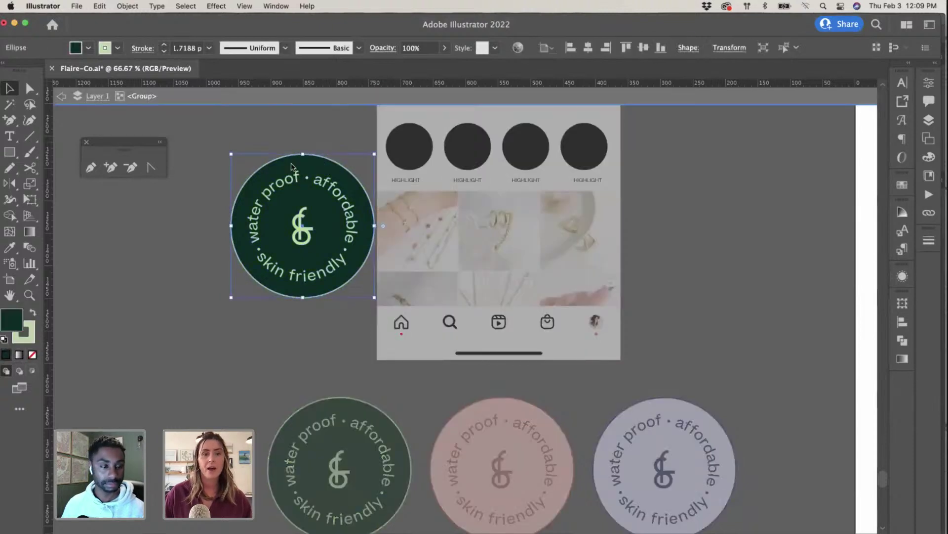
left_click(135, 10)
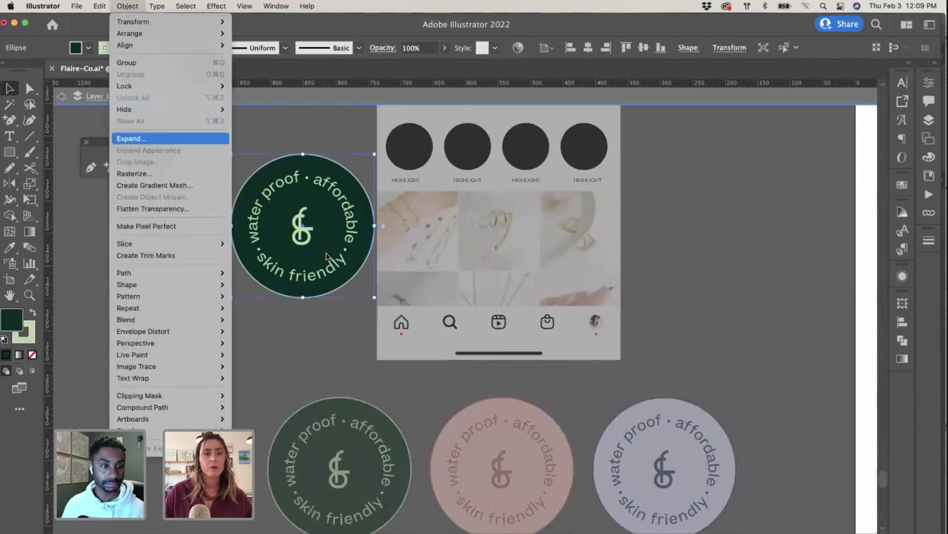
left_click(167, 140)
left_click(528, 385)
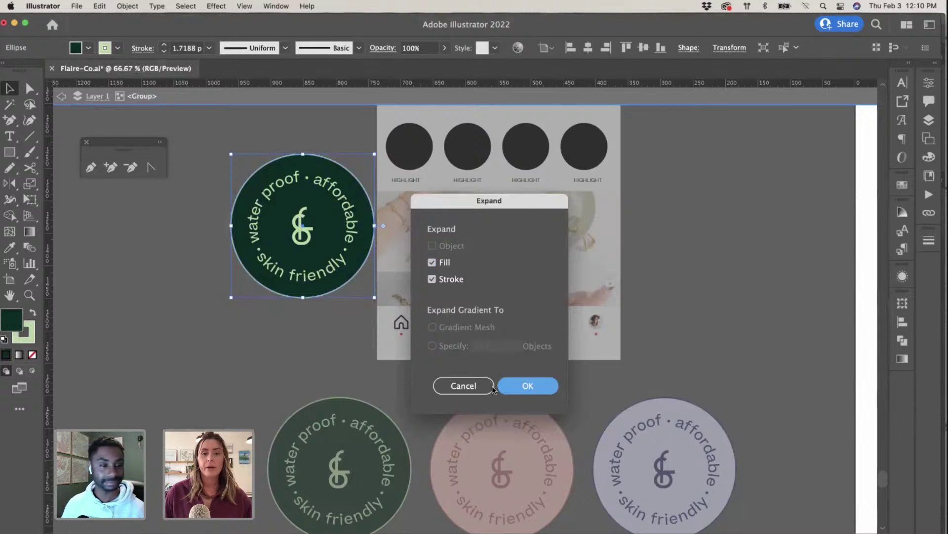
left_click(297, 364)
Step: Shrink the dark green badge, move it onto the first Highlight circle and bring it to front
scroll(155, 125, "up", 1)
scroll(155, 124, "up", 2)
key("Escape")
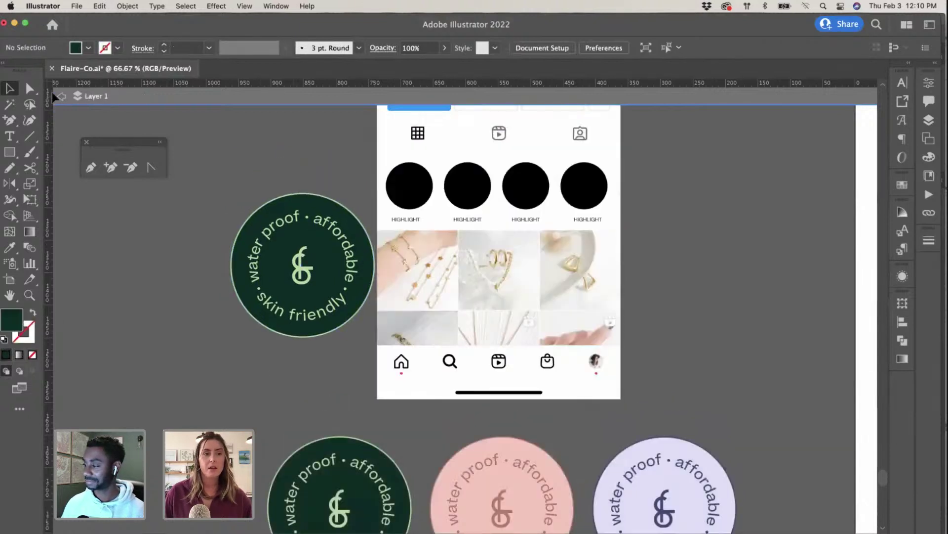
left_click(267, 265)
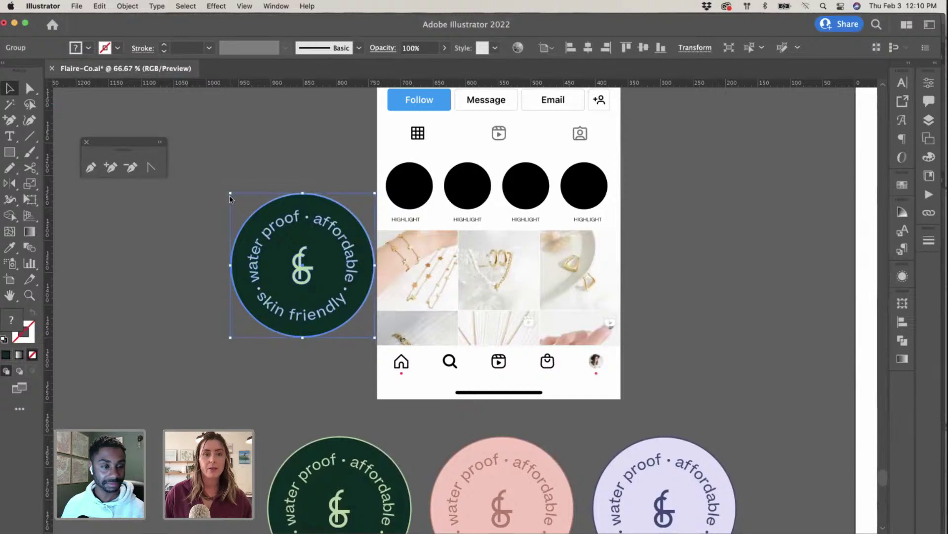
left_click_drag(230, 193, 307, 266)
left_click_drag(344, 306, 411, 191)
right_click(411, 191)
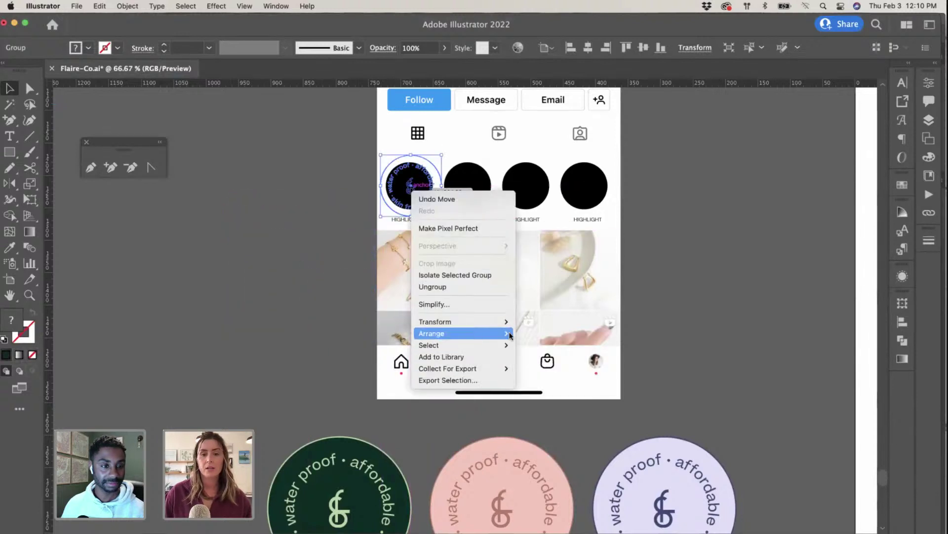
mouse_move(509, 335)
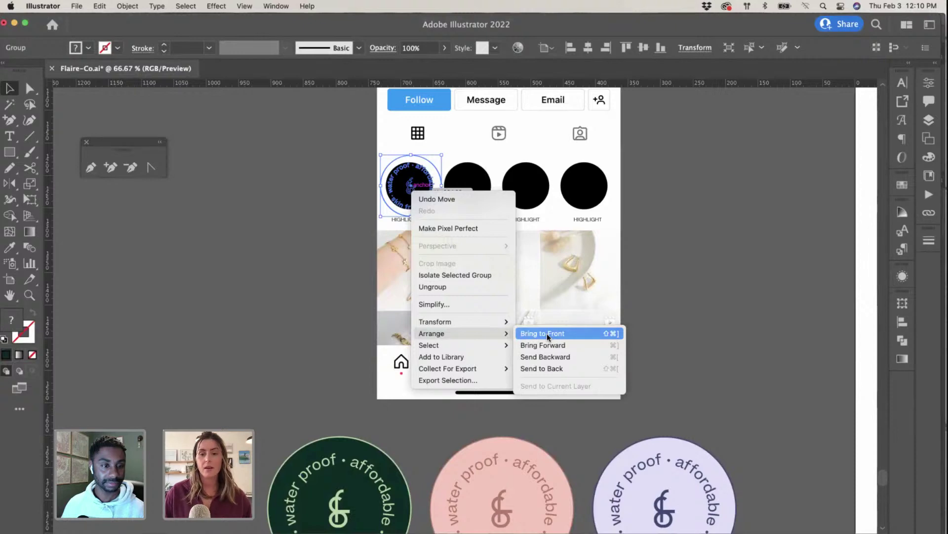
left_click(546, 333)
Step: Fine-tune the badge's size so it fits and centres on the first Highlight circle
key("super+equal")
key("super+equal")
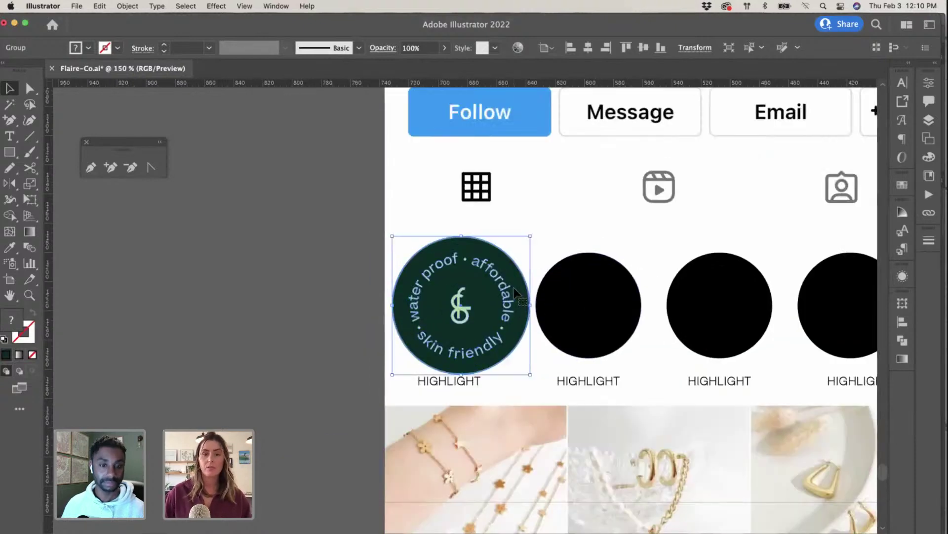
mouse_move(531, 374)
left_mouse_down()
mouse_move(495, 343)
mouse_move(506, 321)
mouse_move(515, 350)
mouse_move(544, 366)
left_mouse_up()
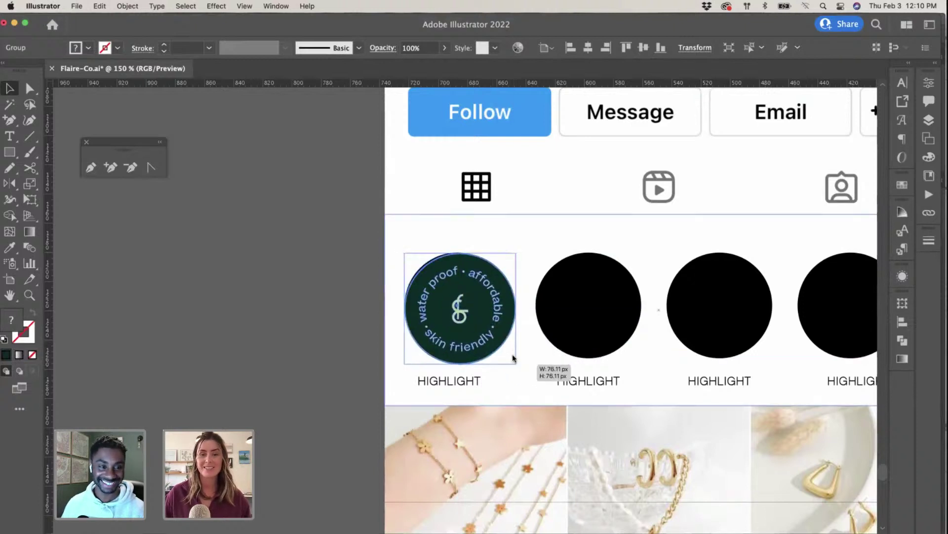
mouse_move(462, 317)
left_mouse_down()
mouse_move(487, 310)
mouse_move(459, 315)
left_mouse_up()
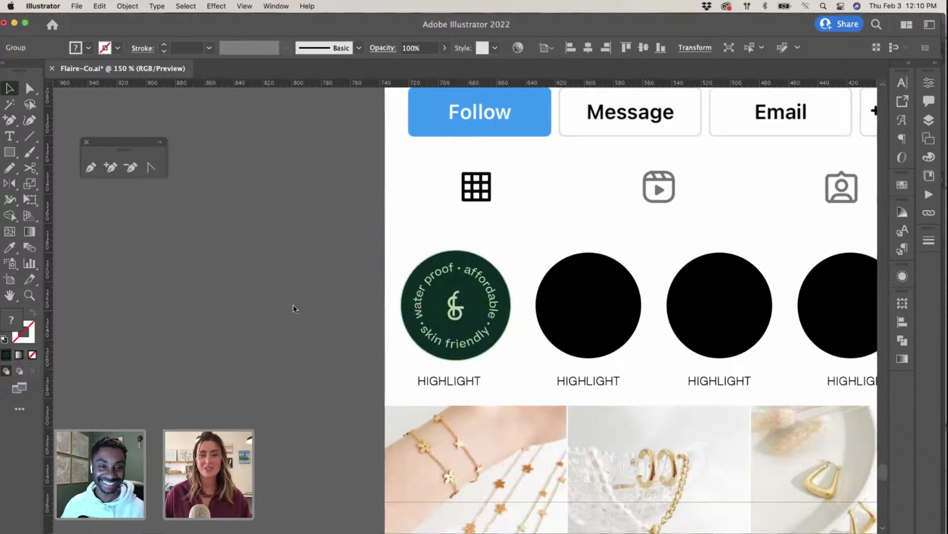
left_click(294, 309)
key("super+minus")
key("super+minus")
key("super+minus")
scroll(296, 307, "down", 5)
scroll(296, 306, "right", 3)
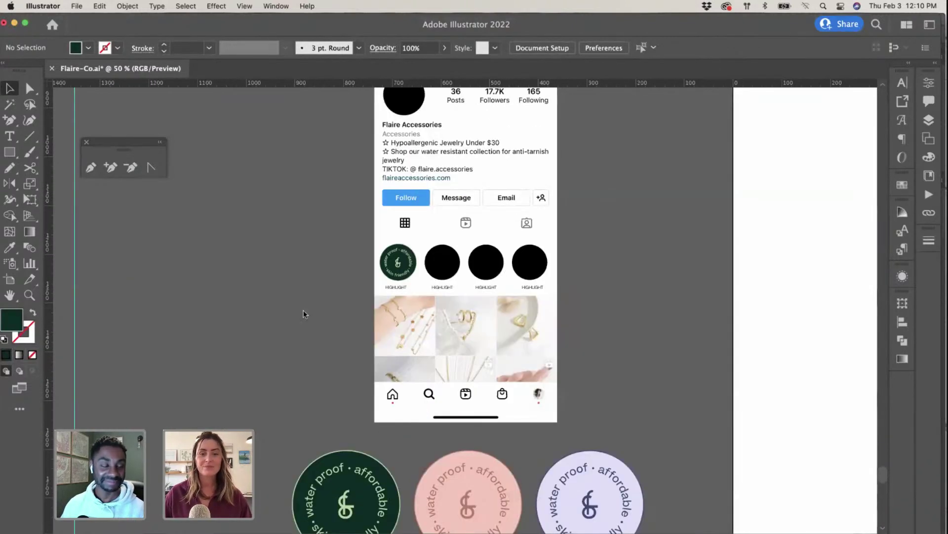
Step: Drag a copy of the pink badge over the phone and bring it to front
left_click(491, 445)
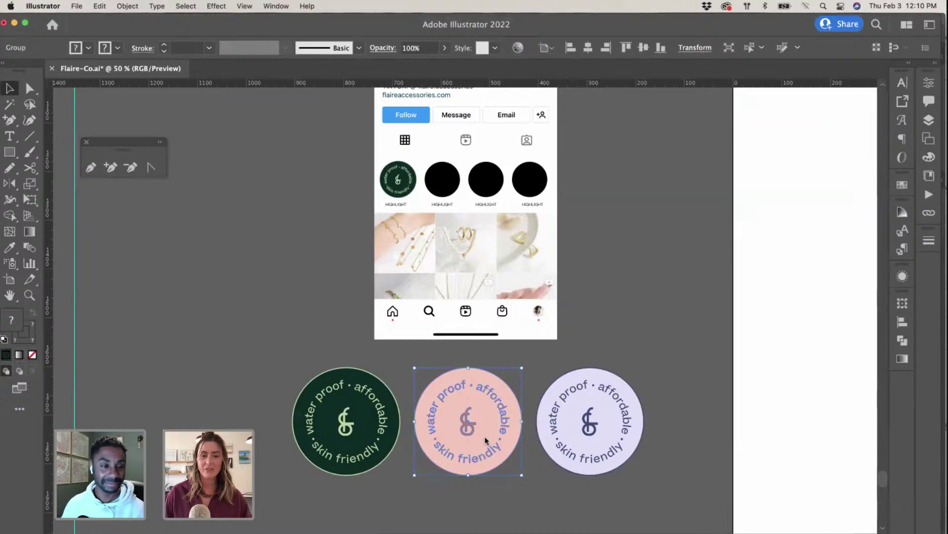
left_click_drag(491, 448, 476, 261)
right_click(475, 261)
mouse_move(544, 402)
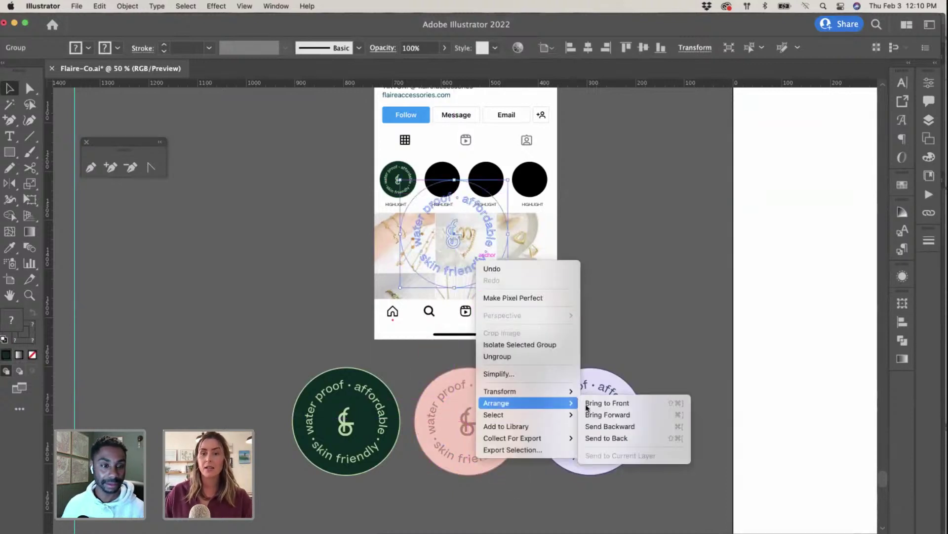
left_click(617, 408)
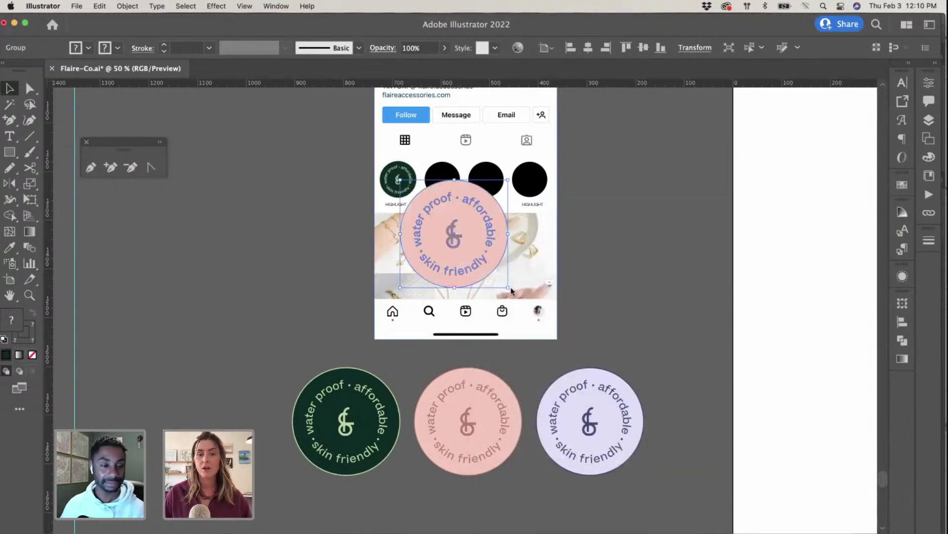
Step: Scale the pink badge to 84.64 px and position it on the second Highlight circle
left_click_drag(508, 288, 451, 188)
key("super+equal")
key("super+equal")
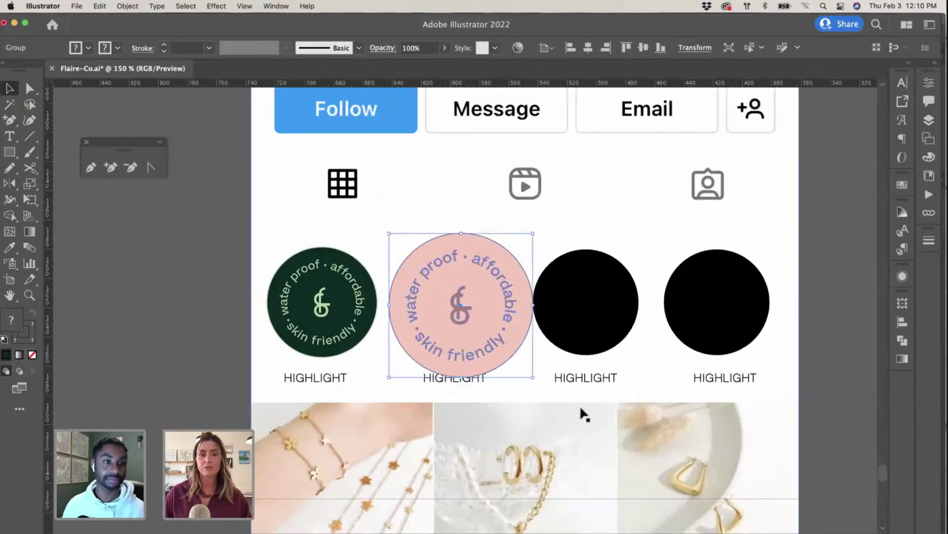
mouse_move(533, 377)
left_mouse_down()
mouse_move(494, 346)
mouse_move(515, 372)
left_mouse_up()
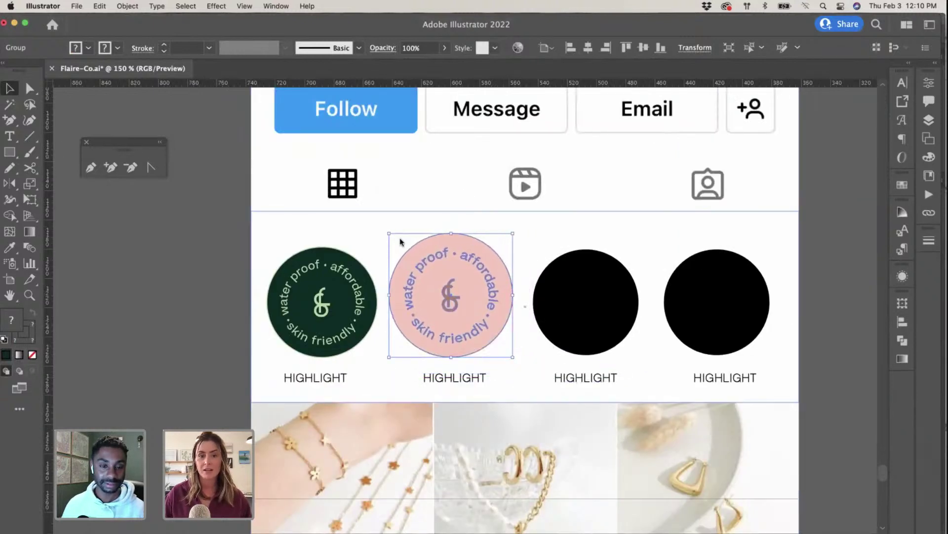
left_click_drag(389, 234, 488, 299)
scroll(488, 300, "down", 4)
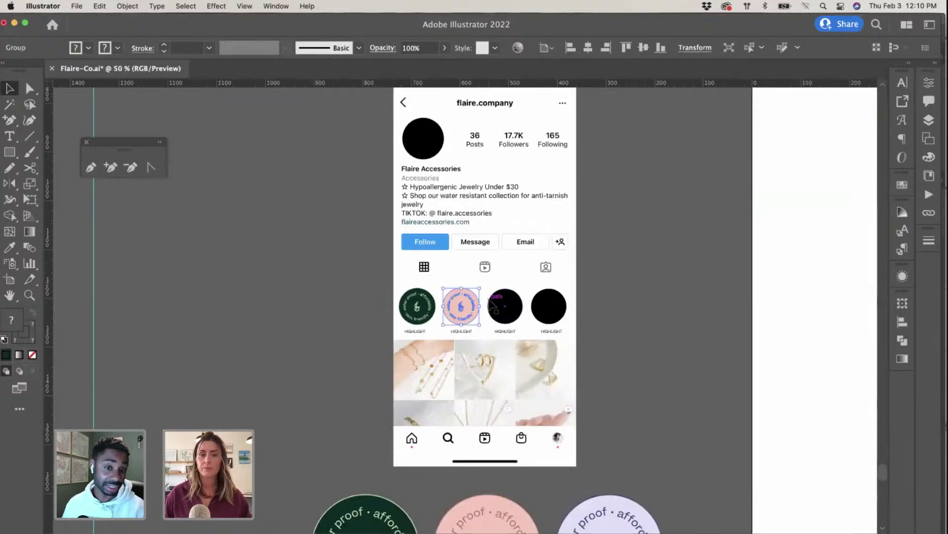
scroll(630, 342, "down", 2)
Step: Outline the lavender badge's text, paste a copy and shrink it to 151 px
left_click(630, 342)
left_click(656, 476)
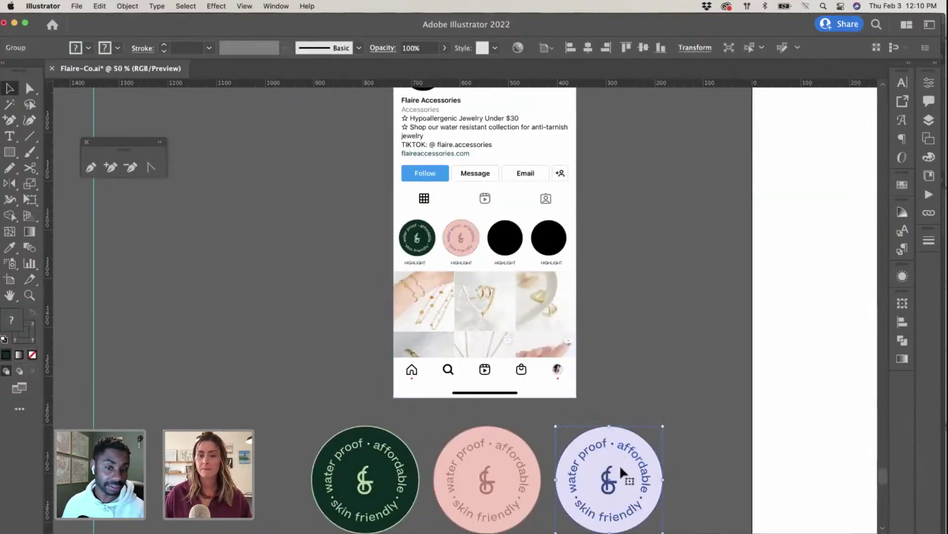
key("super+shift+o")
scroll(524, 344, "up", 1)
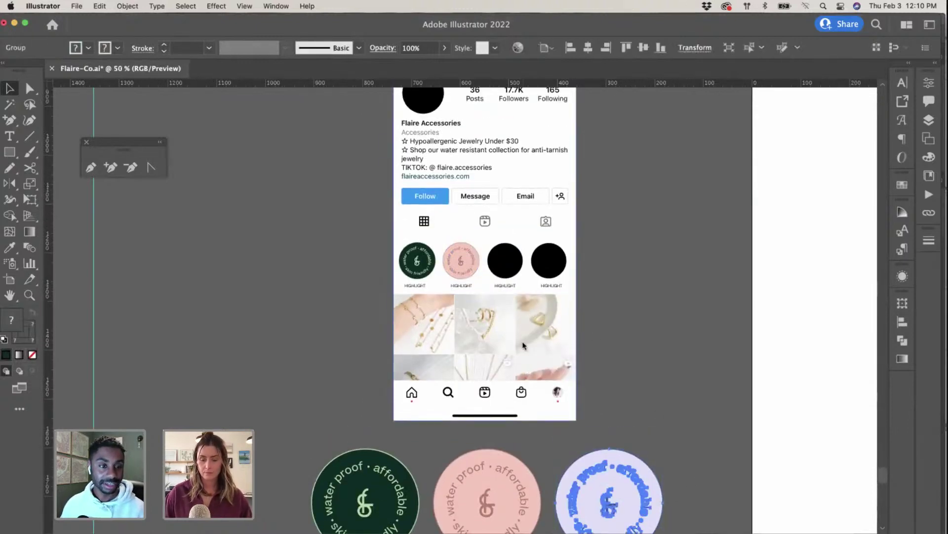
key("super+c")
key("super+v")
left_click_drag(409, 254, 504, 252)
Step: Place the lavender badge on the third circle and a dark green copy on the fourth
key("super+equal")
key("super+equal")
key("super+equal")
key("super+equal")
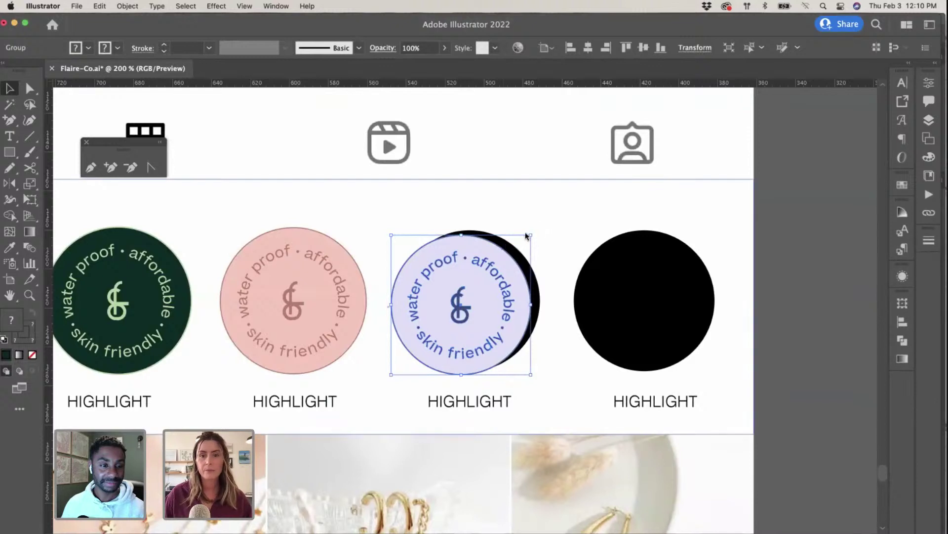
left_click_drag(504, 271, 507, 267)
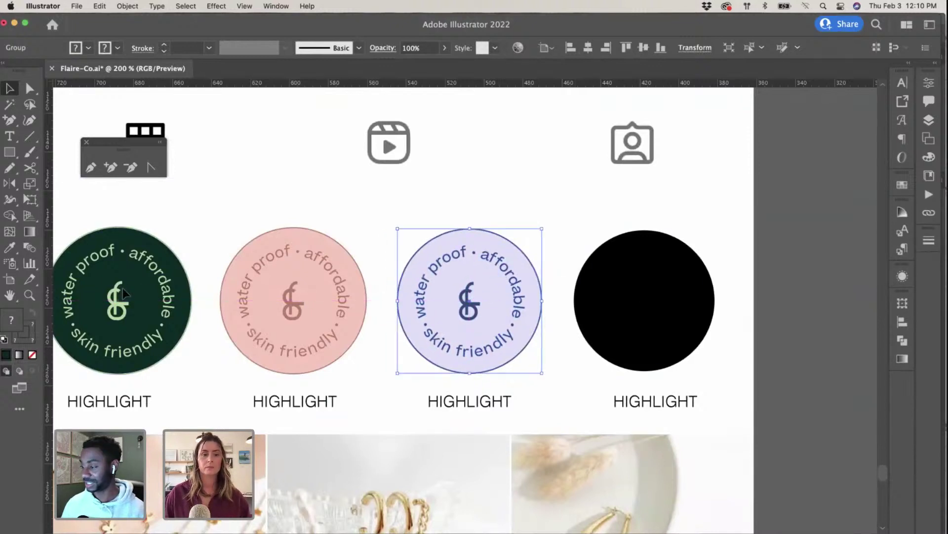
left_click_drag(124, 296, 650, 313)
left_click(798, 331)
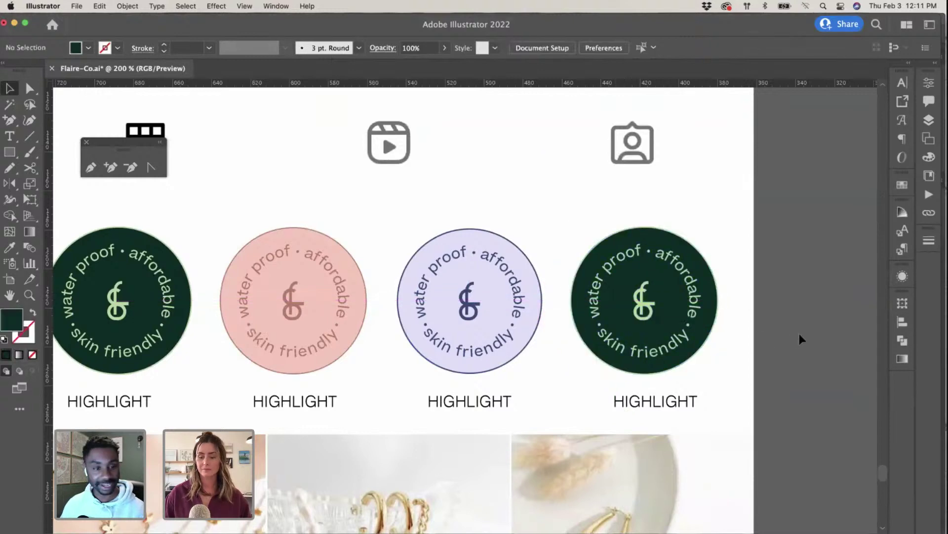
key("super+minus")
key("super+minus")
scroll(746, 345, "right", 2)
Step: Eyedrop the first badge's light green monogram colour onto the fourth badge's circle
left_click(525, 302)
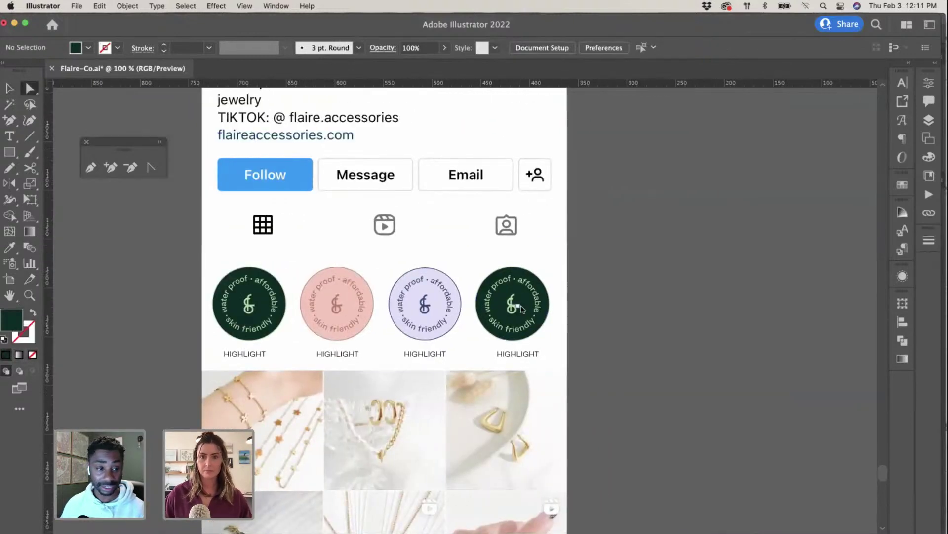
key("i")
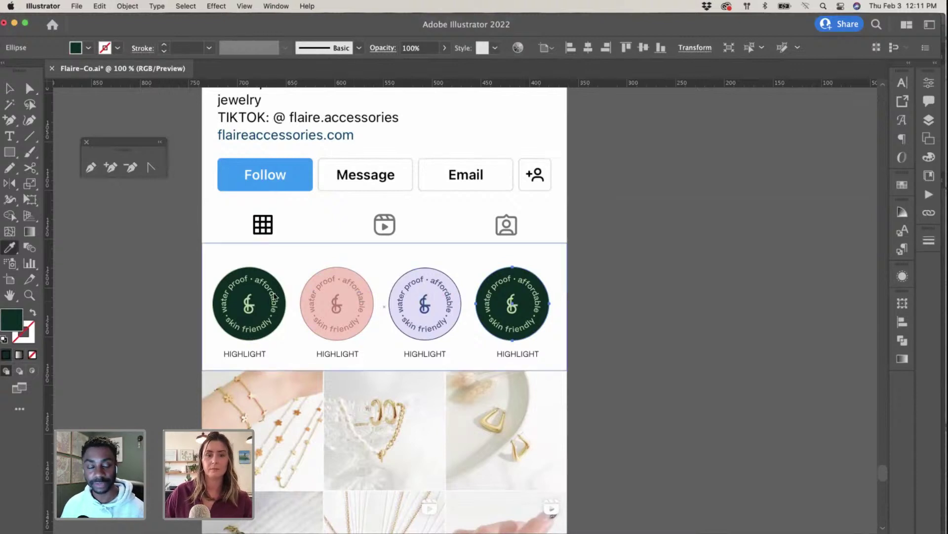
left_click(252, 298)
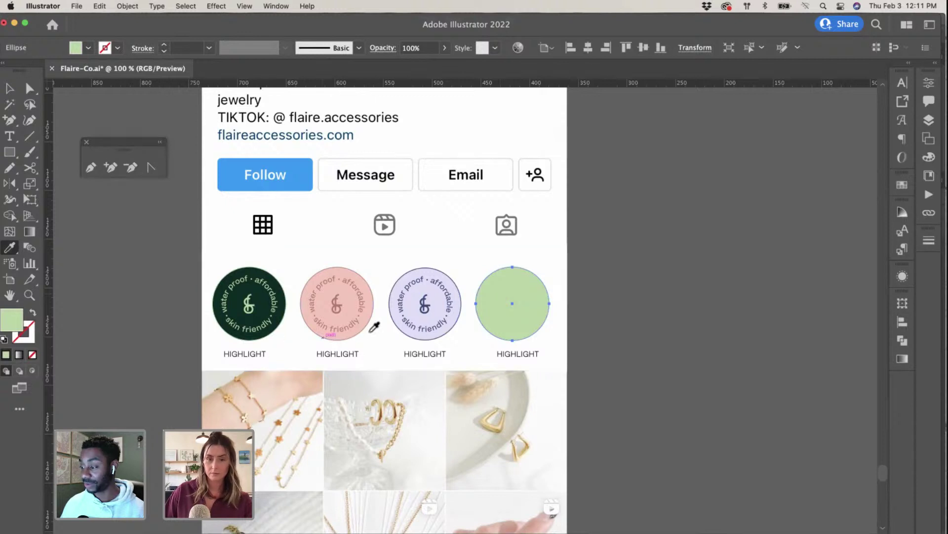
Step: Check the first badge's dark green fill value, then reselect the fourth badge group
left_click(29, 88)
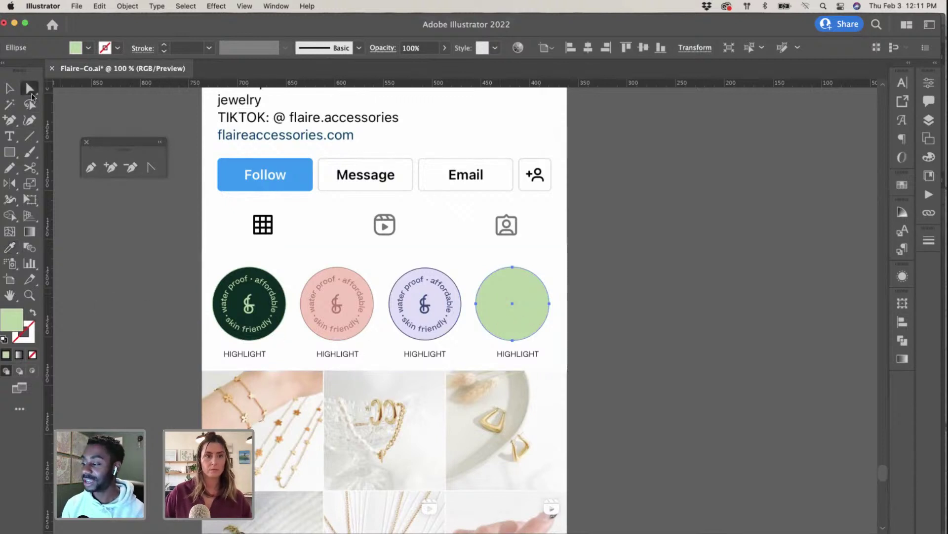
left_click(244, 294)
double_click(14, 323)
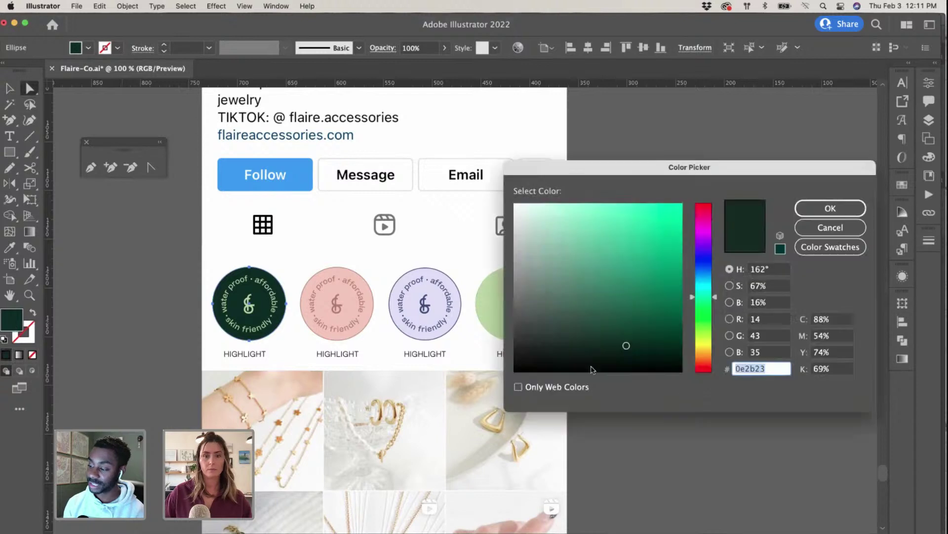
left_click(830, 207)
left_click(535, 309)
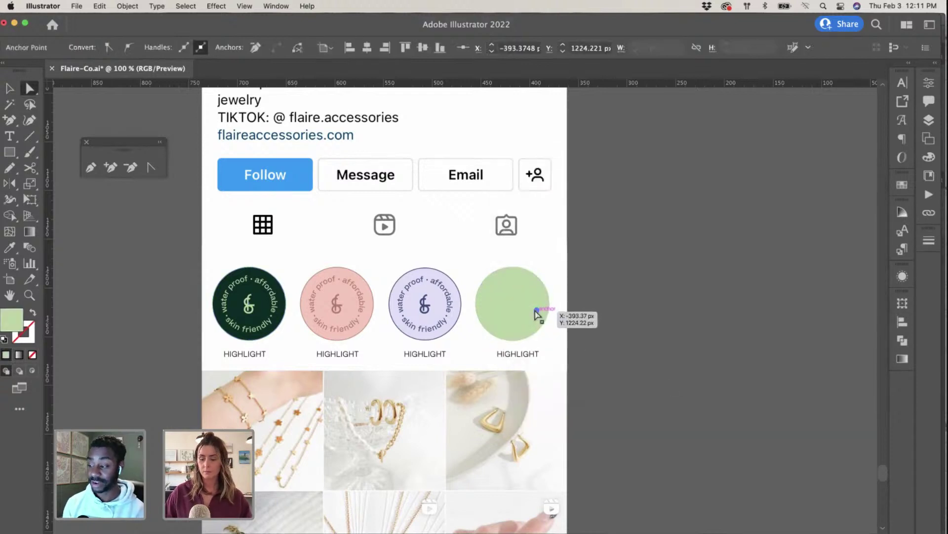
key("super+equal")
key("super+equal")
left_click(641, 328)
key("v")
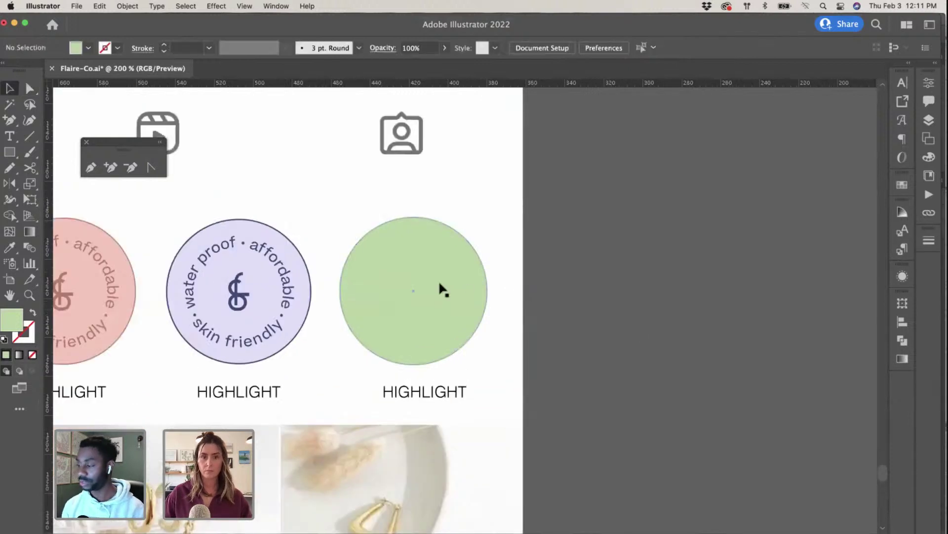
left_click(422, 288)
Step: Colour the fourth badge's curved lettering and monogram dark green 0e2b23
double_click(433, 248)
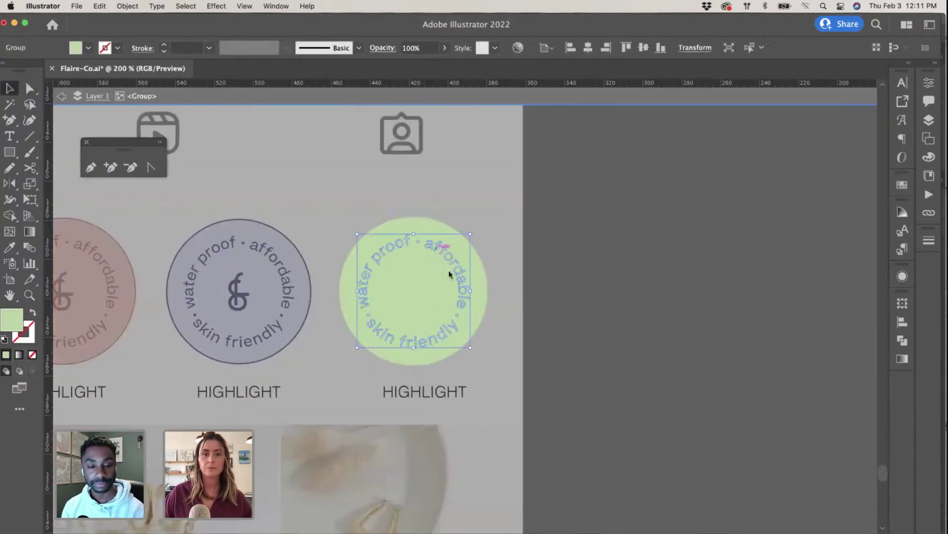
left_click(414, 299)
left_click(413, 299, "shift")
scroll(326, 297, "left", 3)
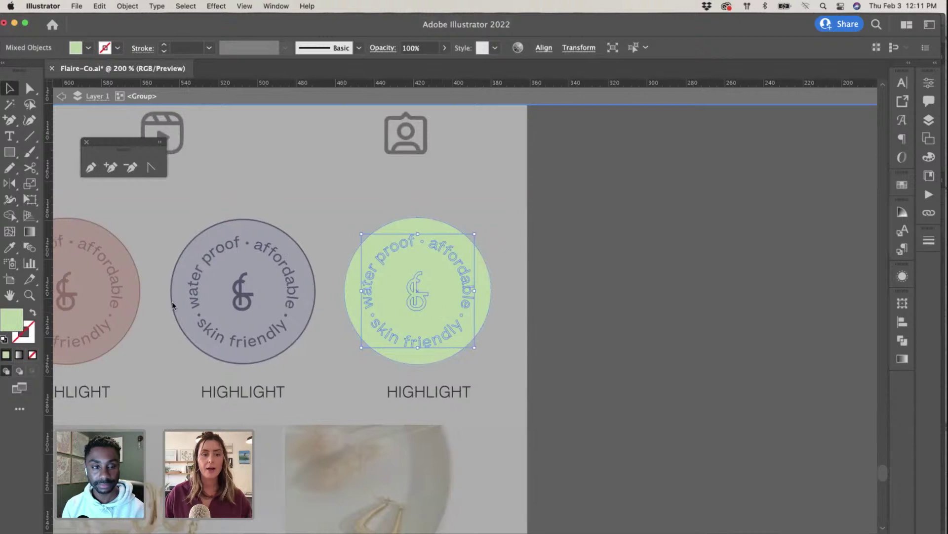
double_click(11, 319)
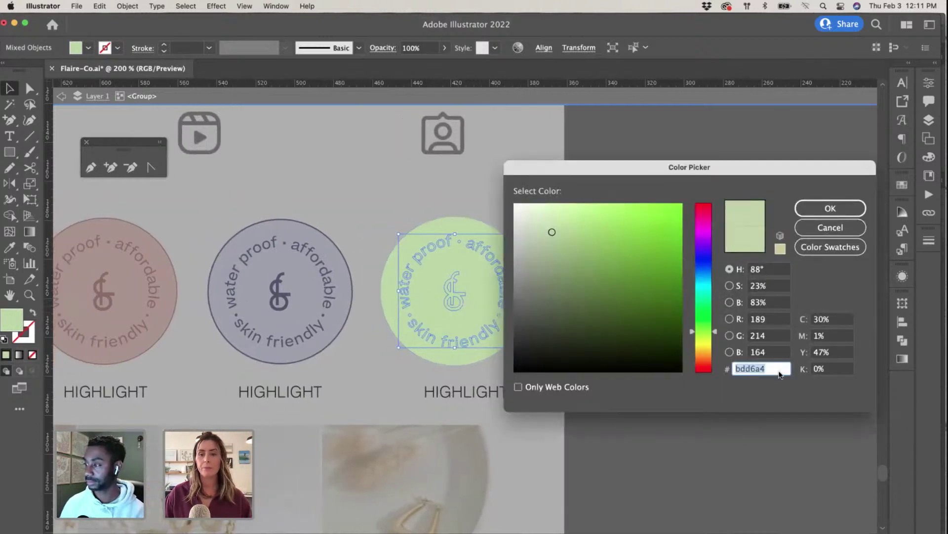
key("super+v")
left_click(828, 209)
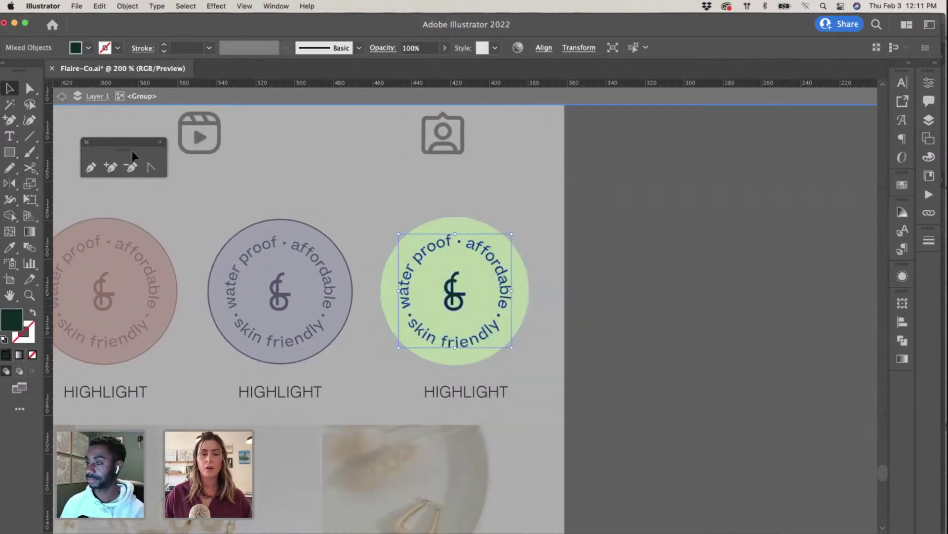
Step: Try dark green on the whole circle group, then revert it to the light green fill
left_click(476, 221)
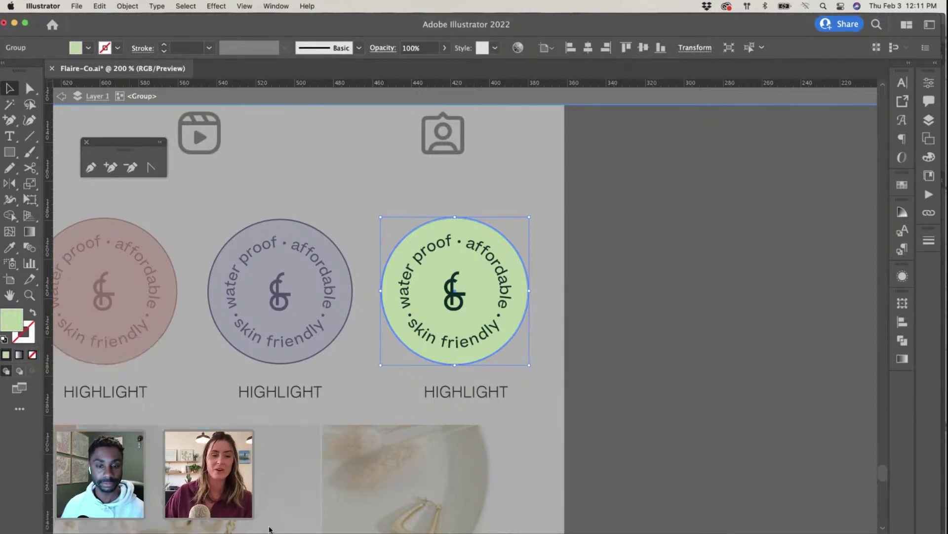
double_click(12, 319)
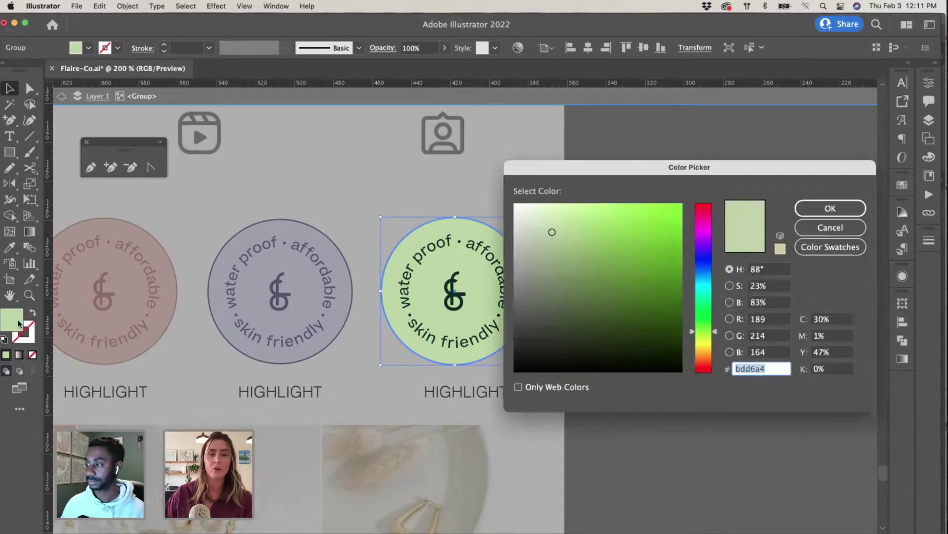
type("0e2b23")
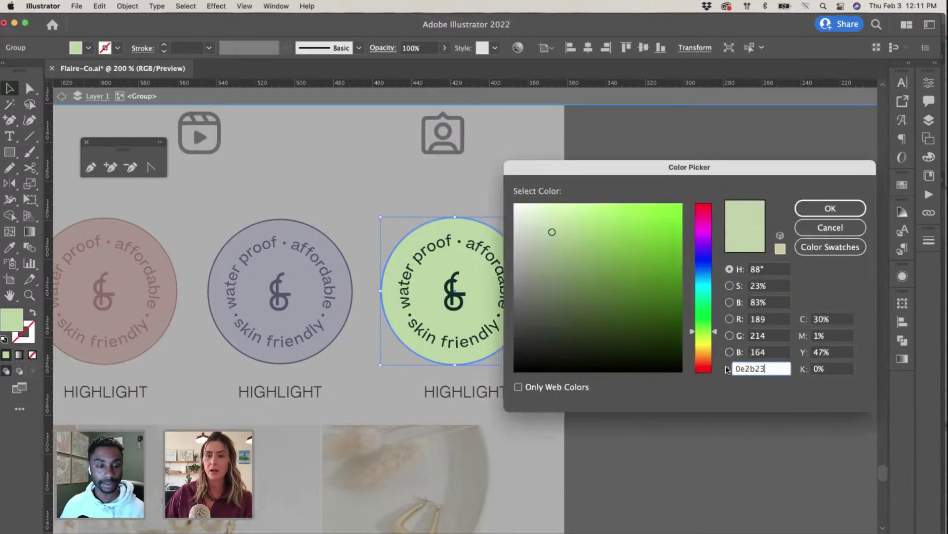
left_click(820, 207)
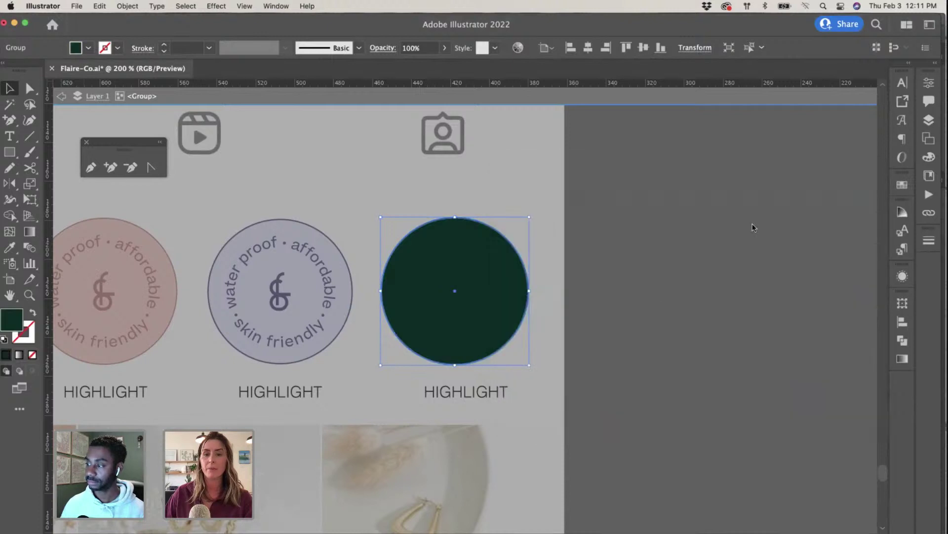
left_click(33, 314)
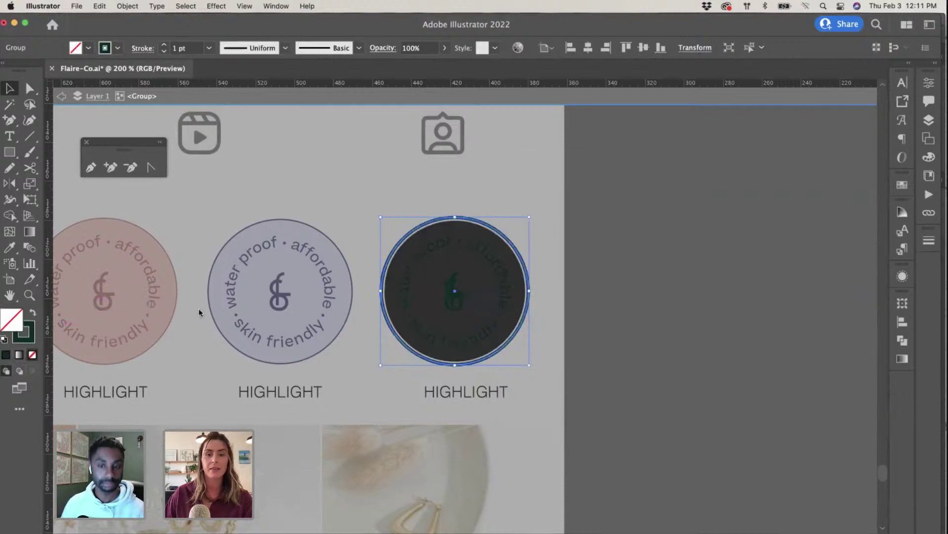
key("super+z")
key("super+z")
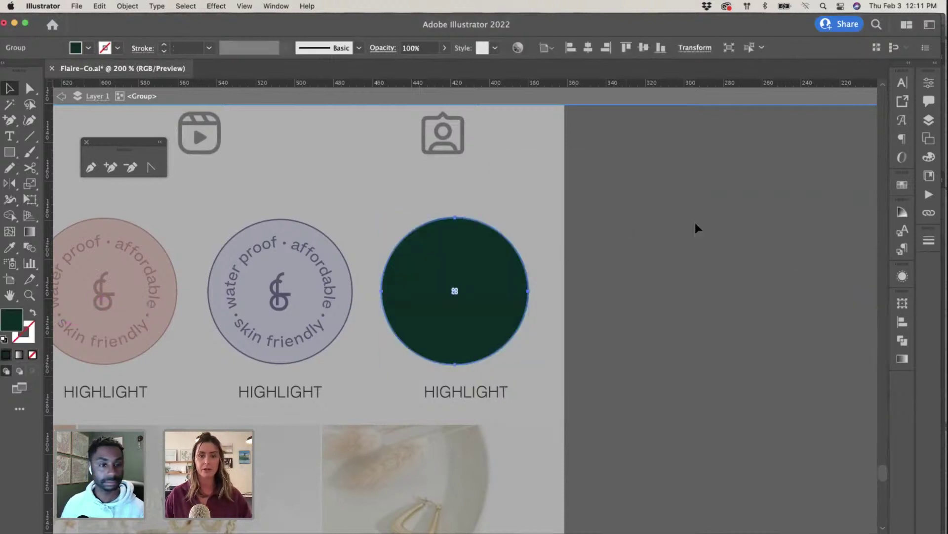
left_click(598, 226)
Step: Recolour the inner circle shape dark green 0e2b23 to form the rim, then step out
double_click(490, 223)
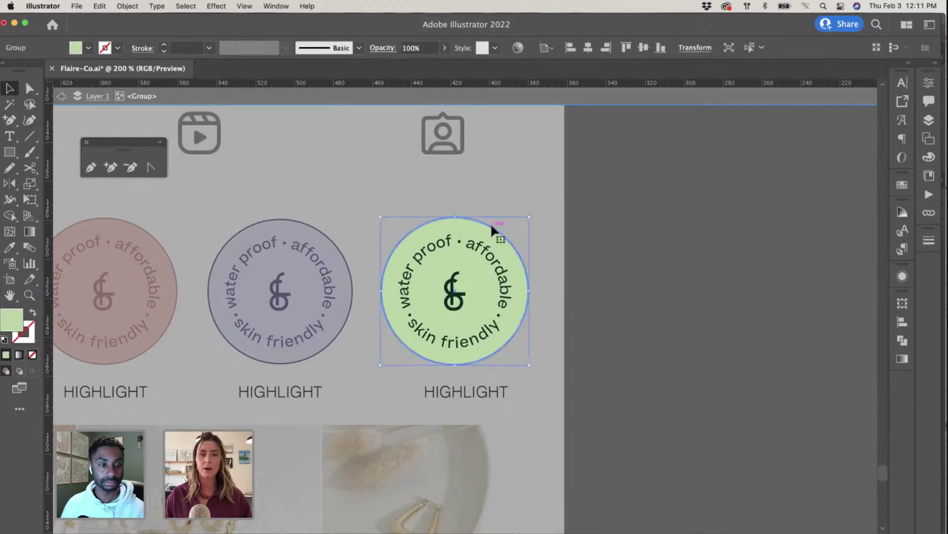
key("Delete")
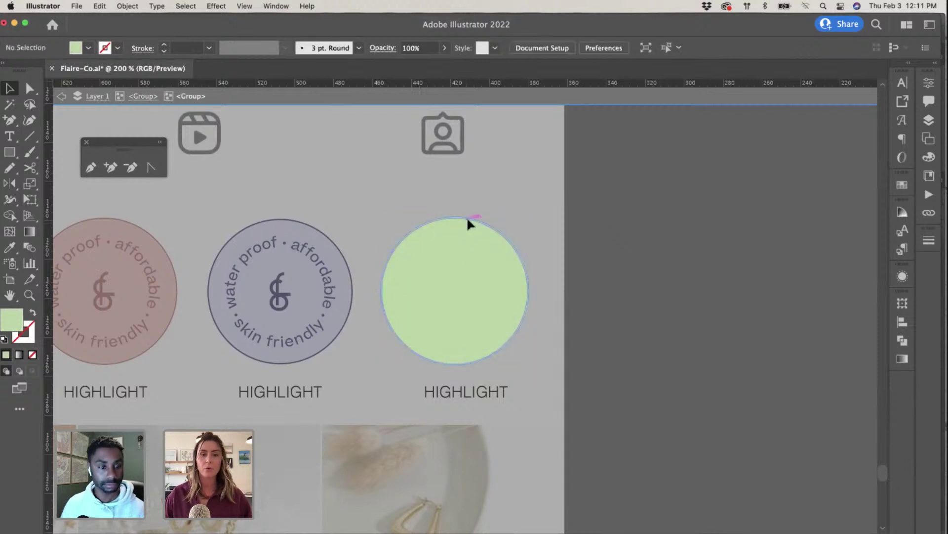
left_click(467, 221)
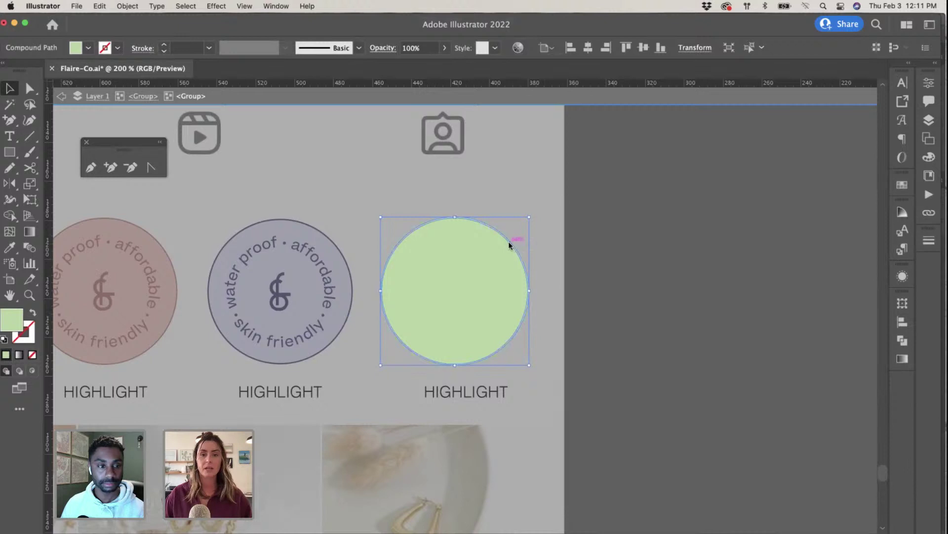
double_click(13, 324)
type("0e2b23")
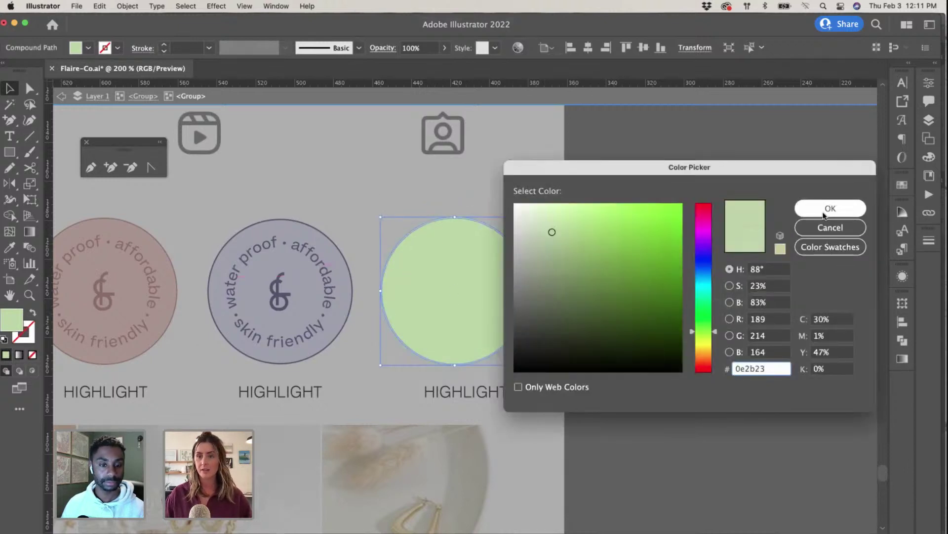
left_click(830, 208)
left_click(703, 212)
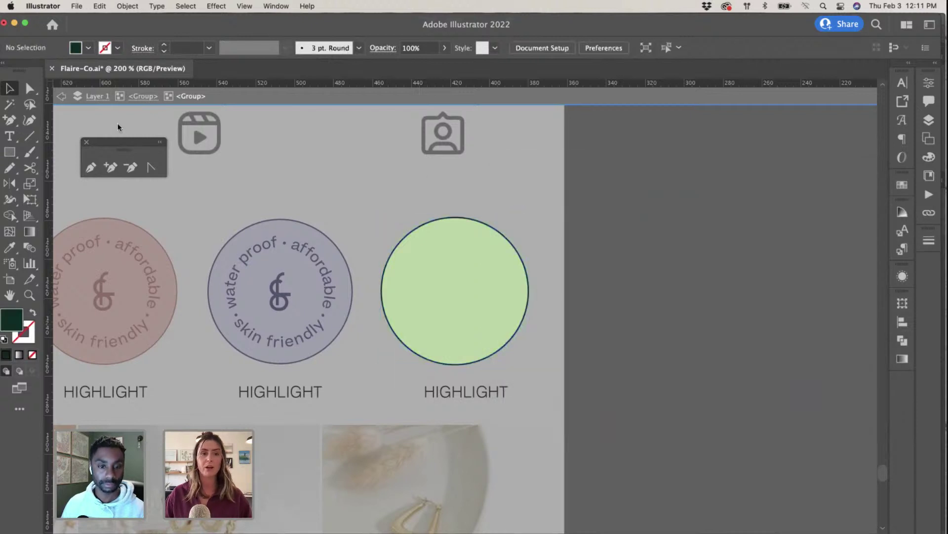
left_click(141, 99)
Step: Shift the fourth HIGHLIGHT label slightly left under its badge
left_click(62, 96)
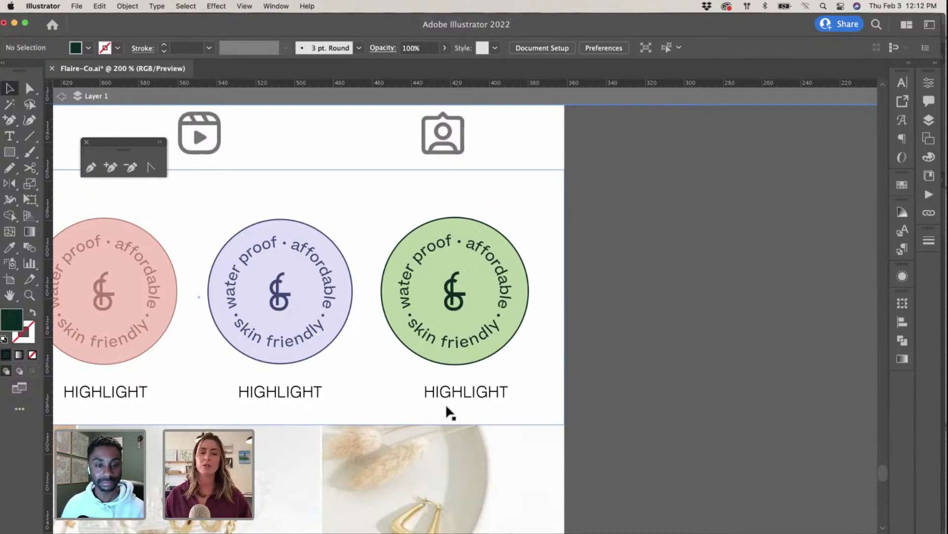
left_click(462, 395)
left_click_drag(485, 395, 468, 398)
left_click(583, 400)
Step: Exit isolation mode and zoom out to show the whole phone mockup
key("super+minus")
key("super+minus")
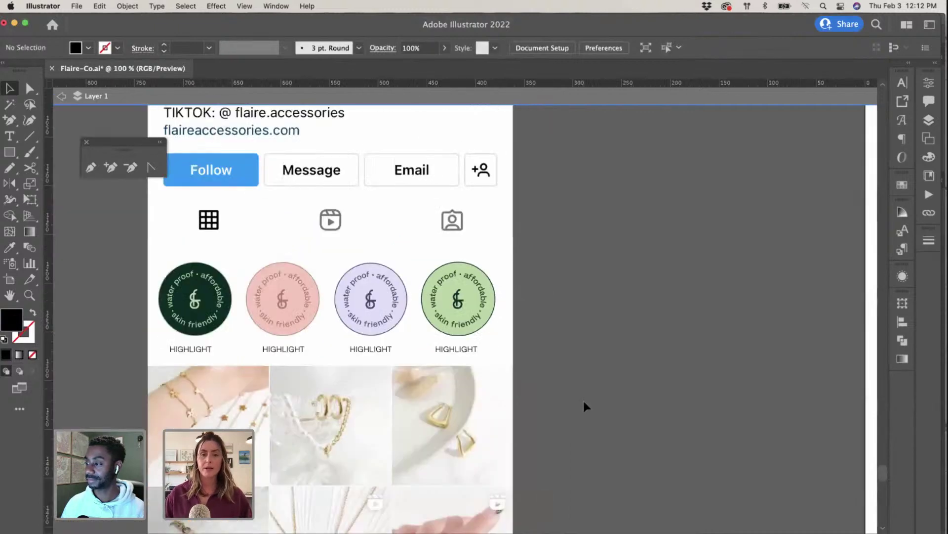
scroll(295, 362, "left", 3)
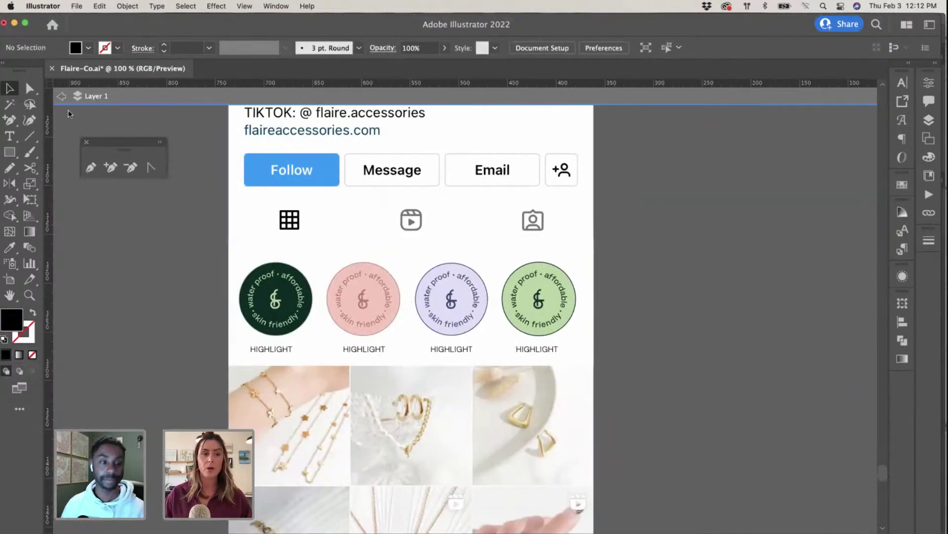
left_click(60, 96)
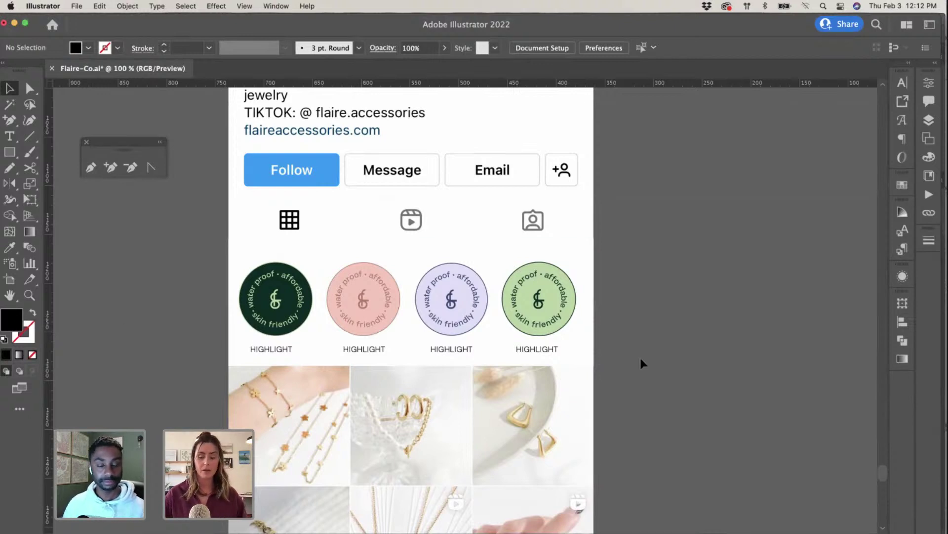
key("super+minus")
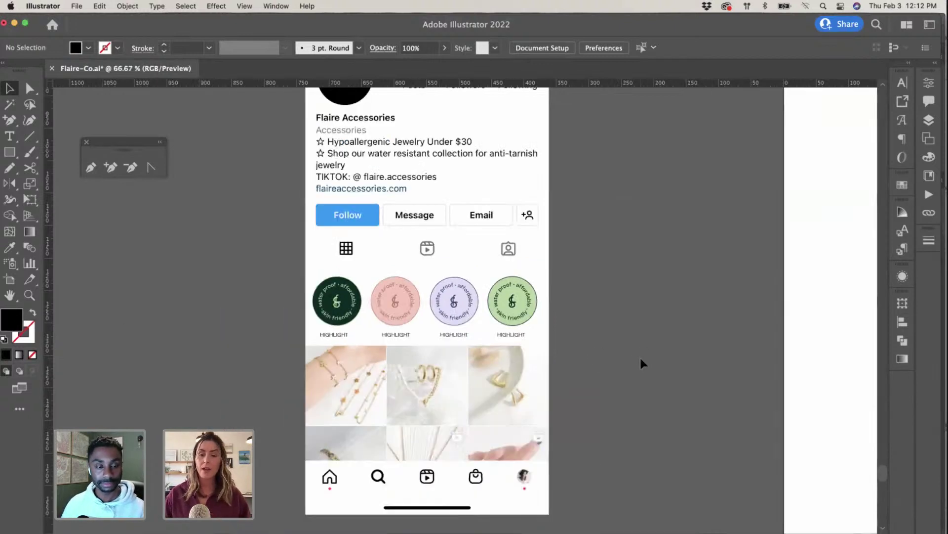
scroll(640, 368, "right", 2)
scroll(637, 372, "up", 1)
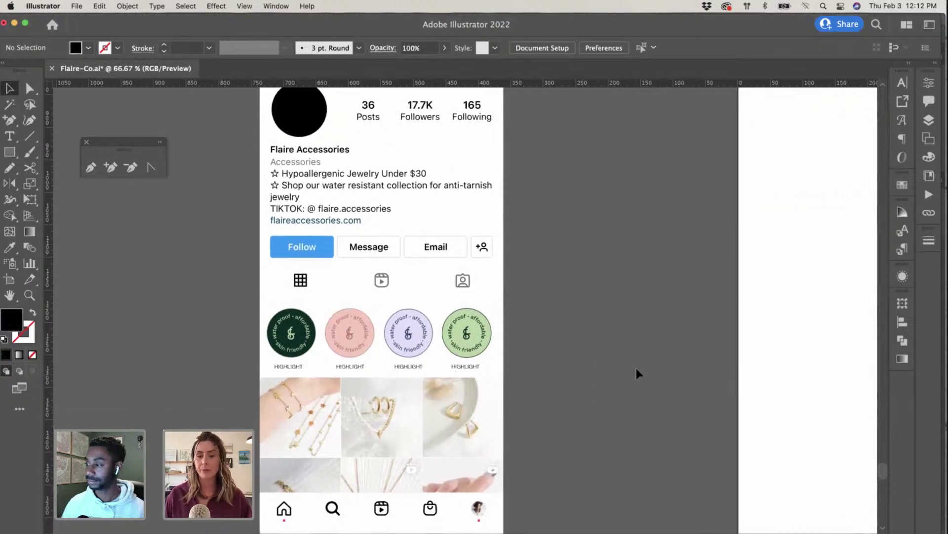
key("super+minus")
scroll(637, 371, "up", 1)
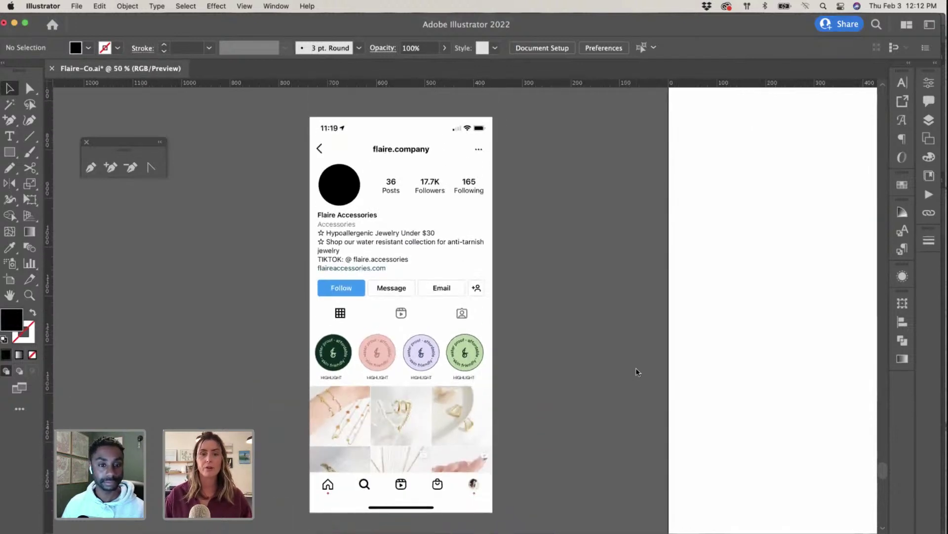
scroll(570, 365, "down", 1)
Step: Duplicate the dark green badge onto empty canvas and delete its curved ring text
scroll(213, 315, "down", 5)
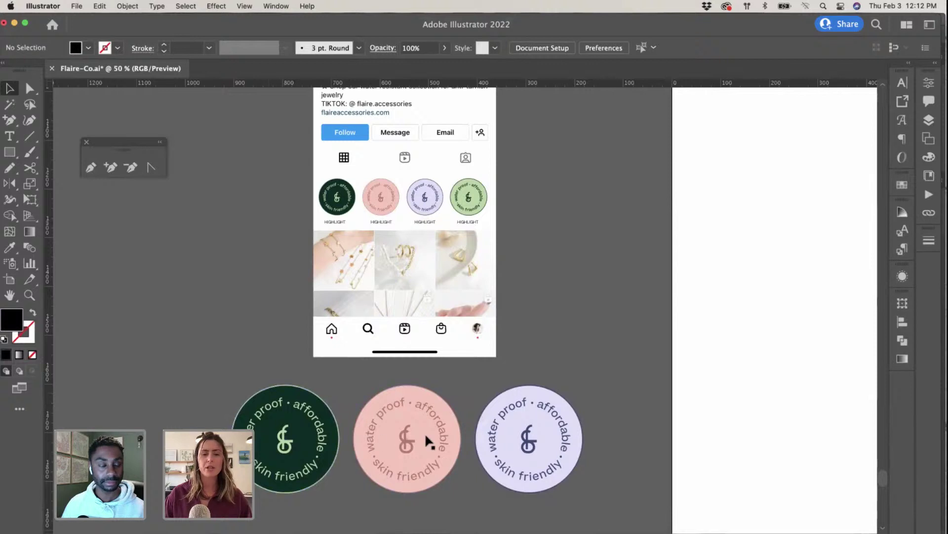
left_click(290, 434)
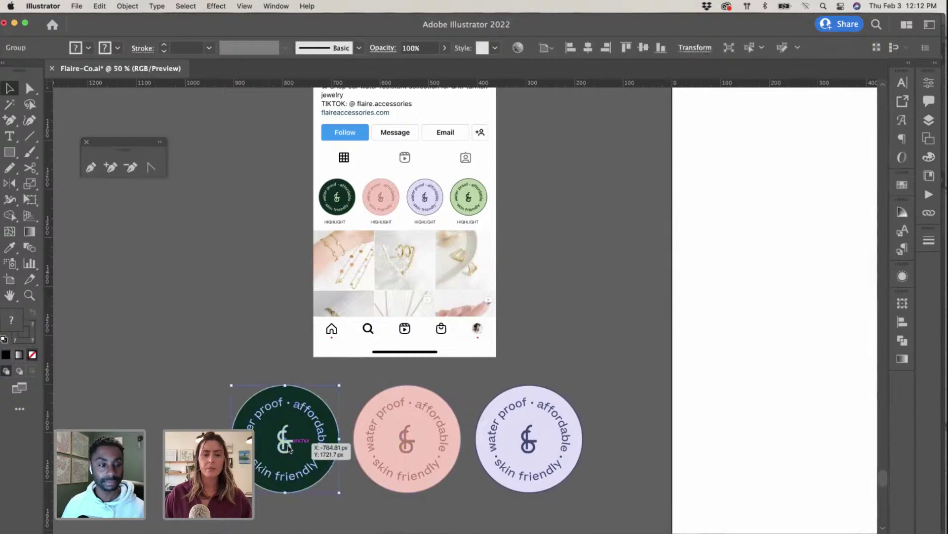
left_click_drag(286, 434, 246, 214)
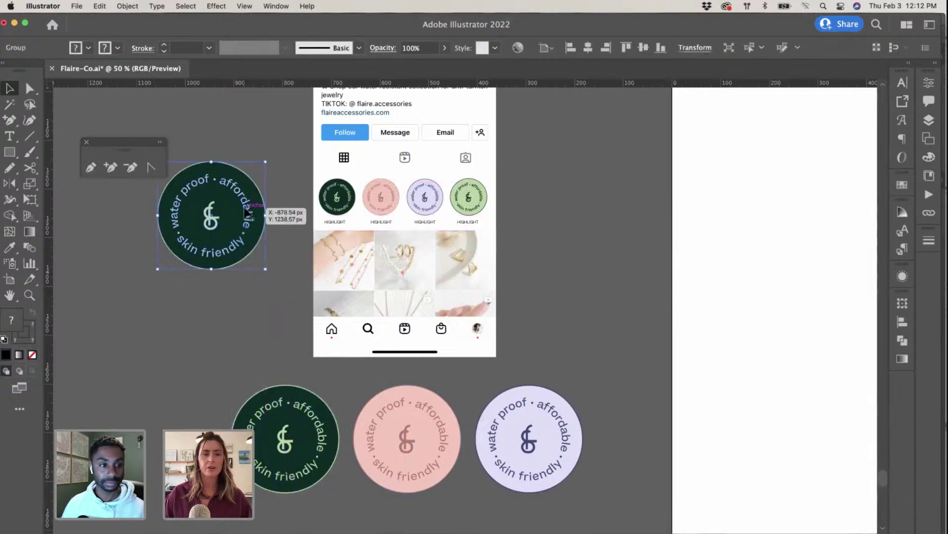
double_click(246, 214)
left_click(245, 213)
key("Delete")
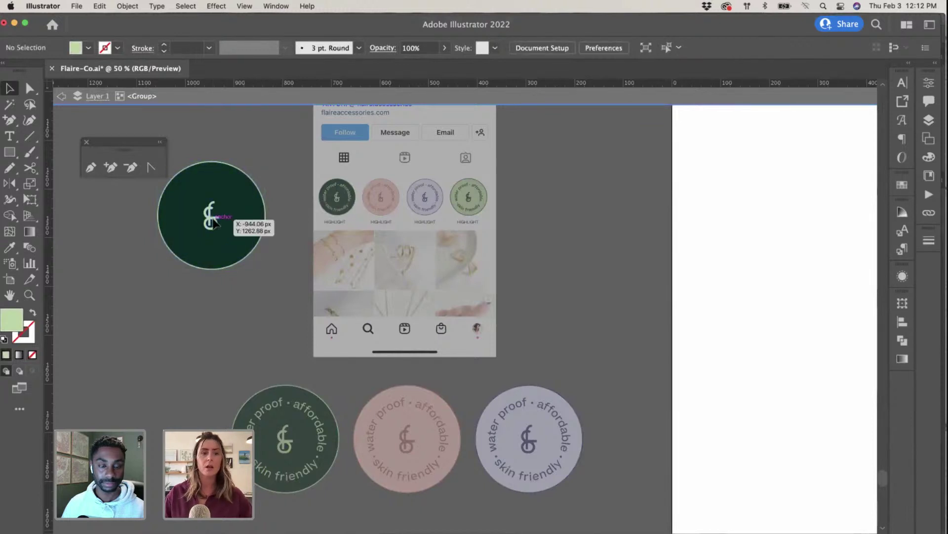
Step: Enlarge the centre & logo and align it to the centre of the circle
left_click(220, 206)
mouse_move(225, 199)
left_mouse_down()
mouse_move(237, 172)
mouse_move(224, 185)
left_mouse_up()
mouse_move(220, 235)
left_mouse_down()
mouse_move(231, 249)
mouse_move(226, 231)
left_mouse_up()
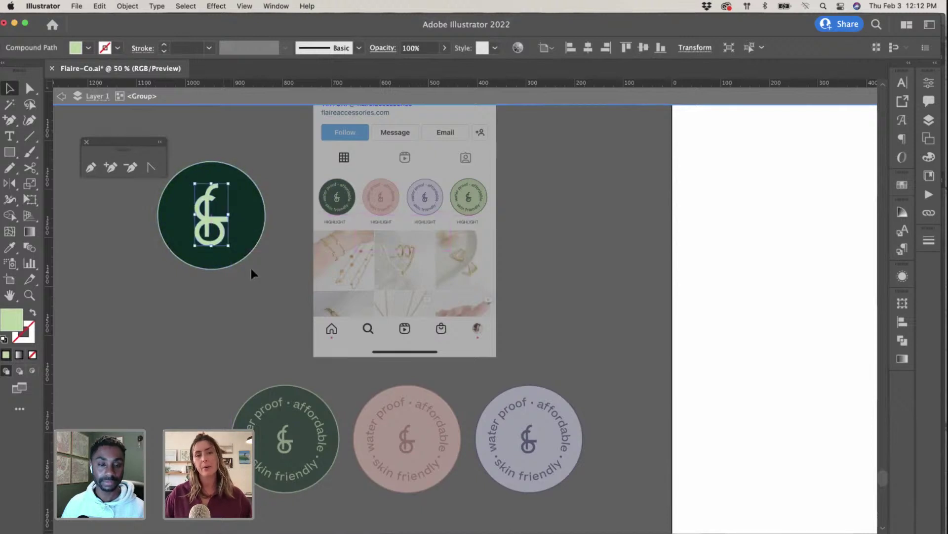
left_click(227, 179, "shift")
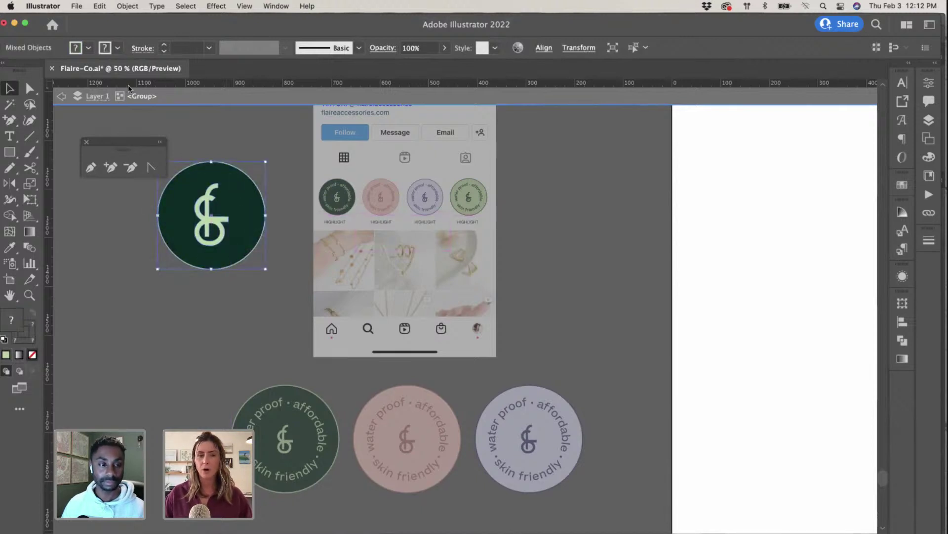
left_click(543, 48)
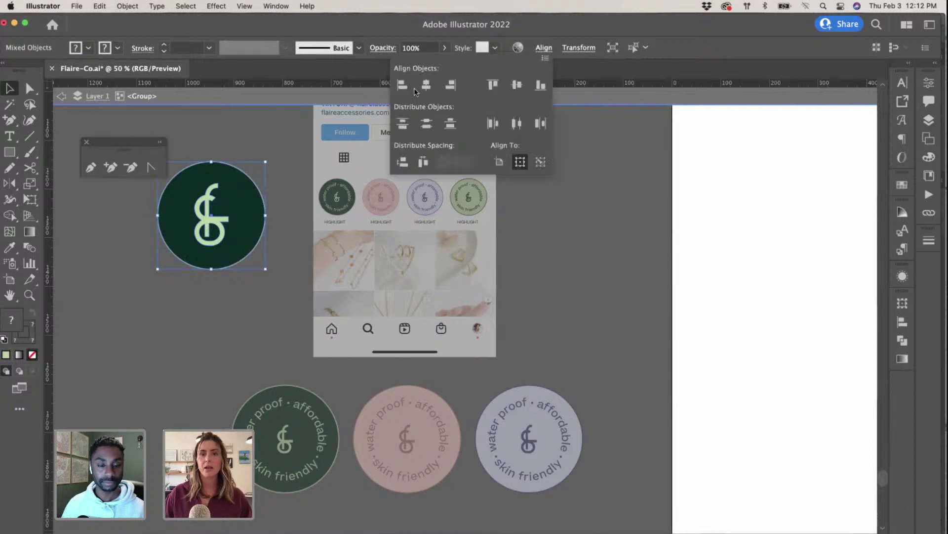
left_click(516, 85)
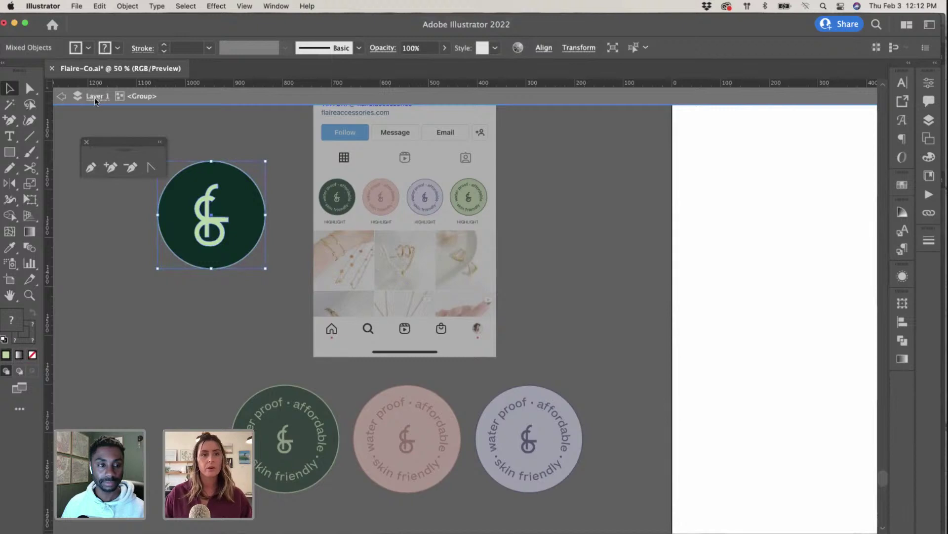
double_click(81, 114)
scroll(256, 246, "up", 3)
Step: Ungroup the copied badge's circle and & logo
left_click(188, 324)
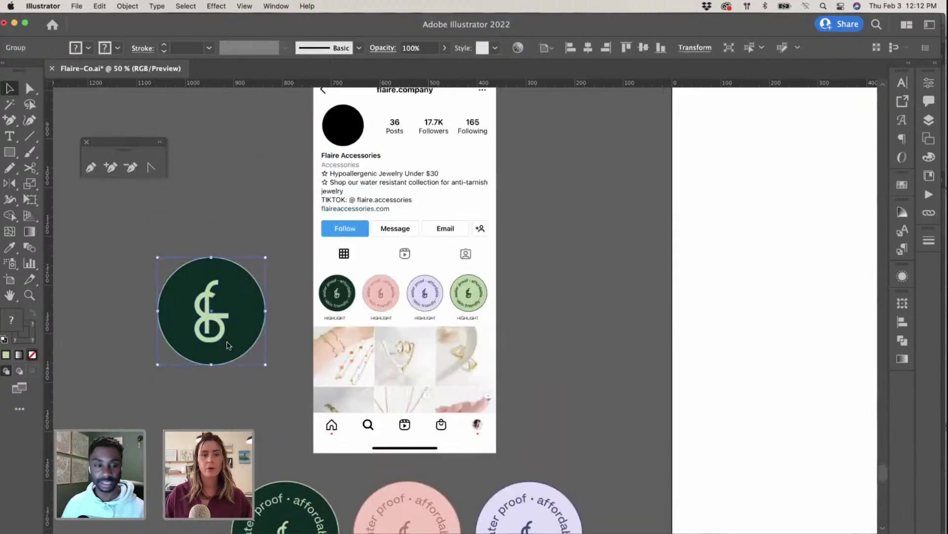
right_click(223, 326)
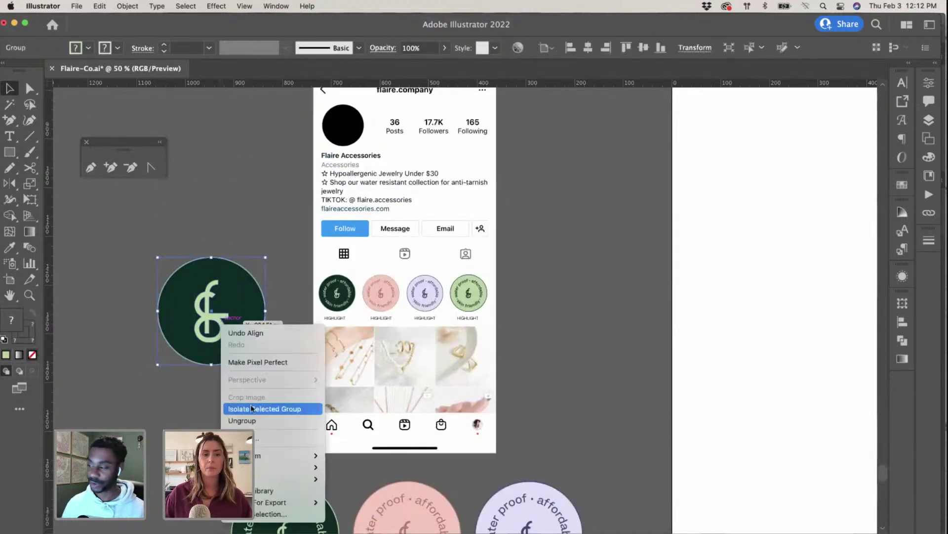
left_click(266, 422)
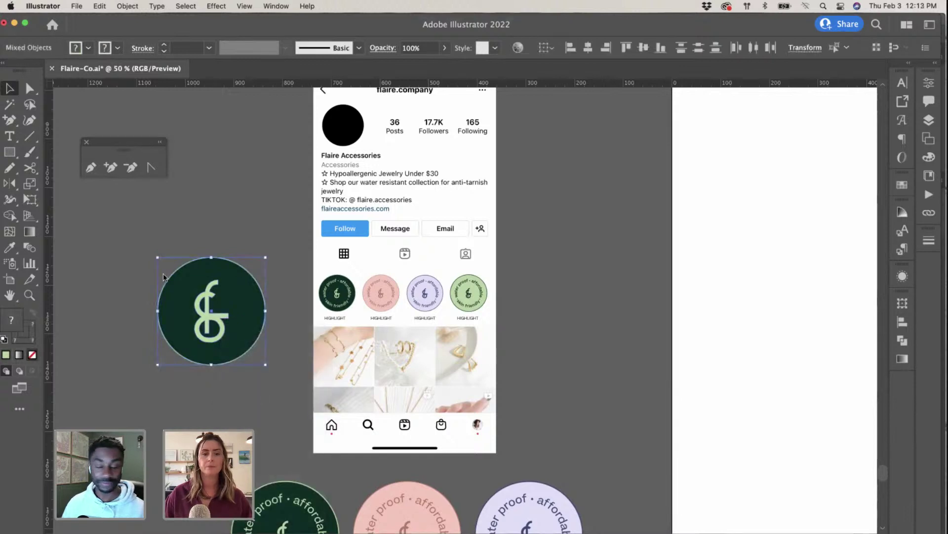
Step: Try the pink badge colour on the logo, then undo to keep it green
left_click(239, 243)
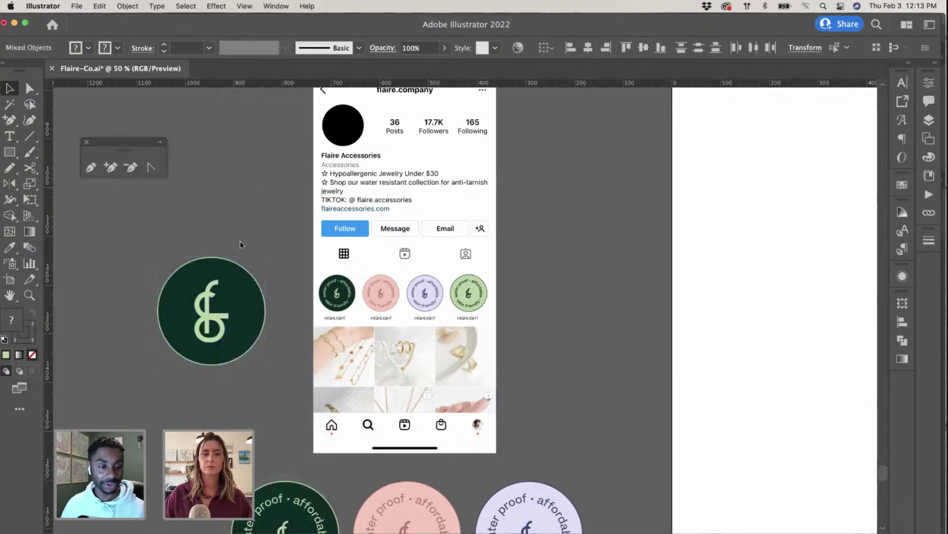
left_click(220, 330)
scroll(242, 313, "down", 4)
key("i")
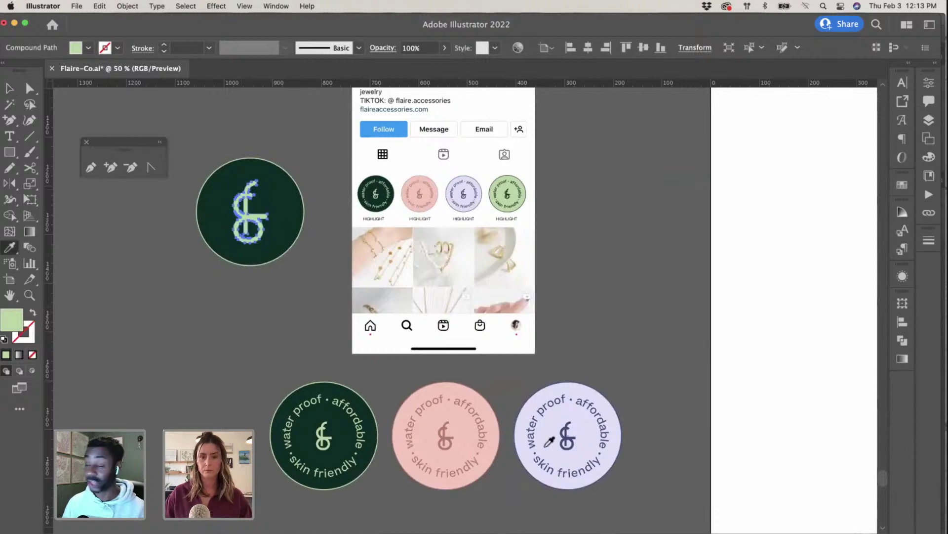
left_click(470, 414)
key("v")
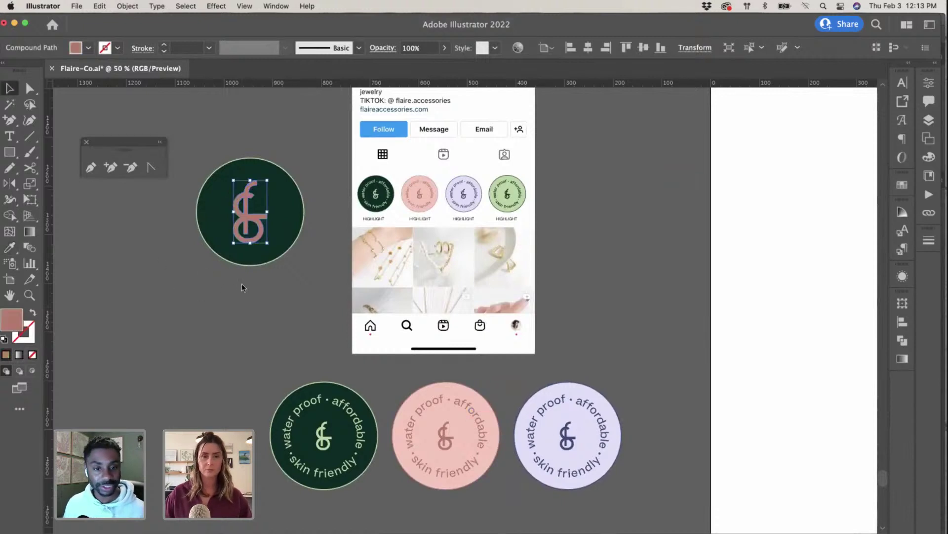
left_click(316, 298)
key("ctrl+z")
key("ctrl+z")
scroll(224, 262, "up", 4)
left_click(295, 350)
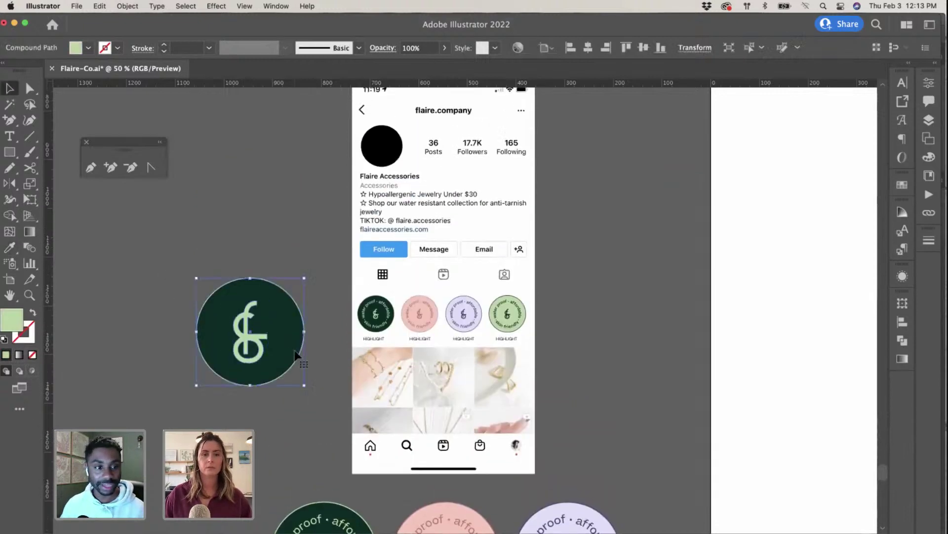
Step: Recolour the badge circle lavender by sampling the lavender badge with the Eyedropper
scroll(297, 351, "down", 3)
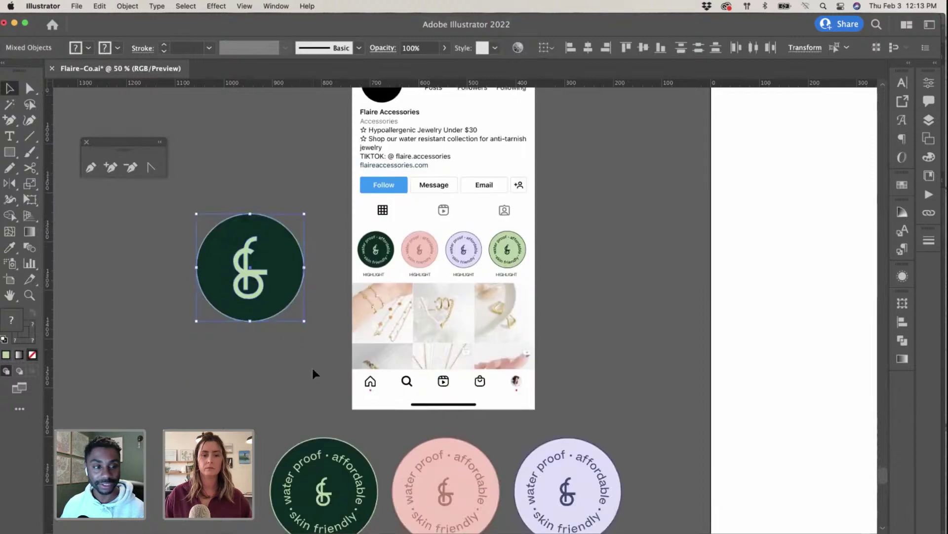
left_click(291, 285)
key("i")
left_click(477, 468)
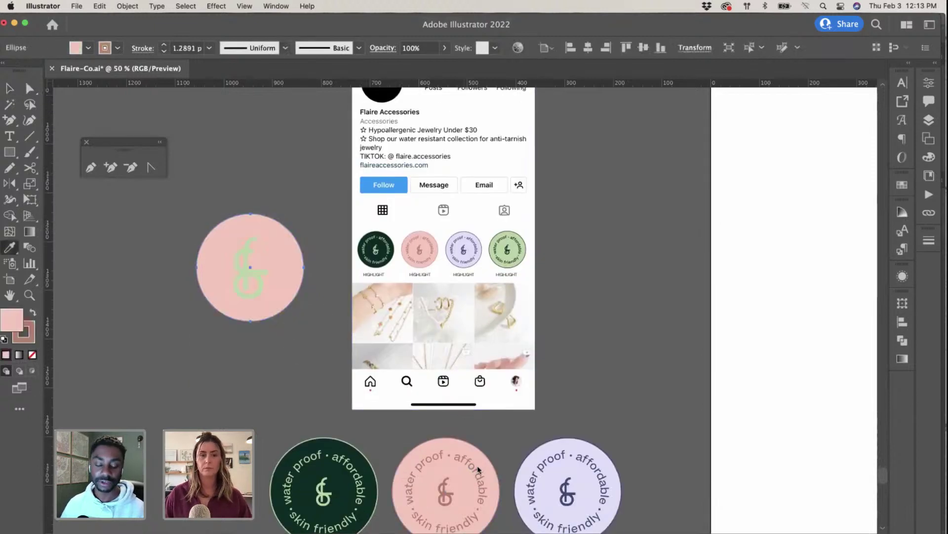
left_click(581, 483)
Step: Scale the lavender badge down to 156.7 px and drag it onto the profile avatar
scroll(176, 265, "right", 3)
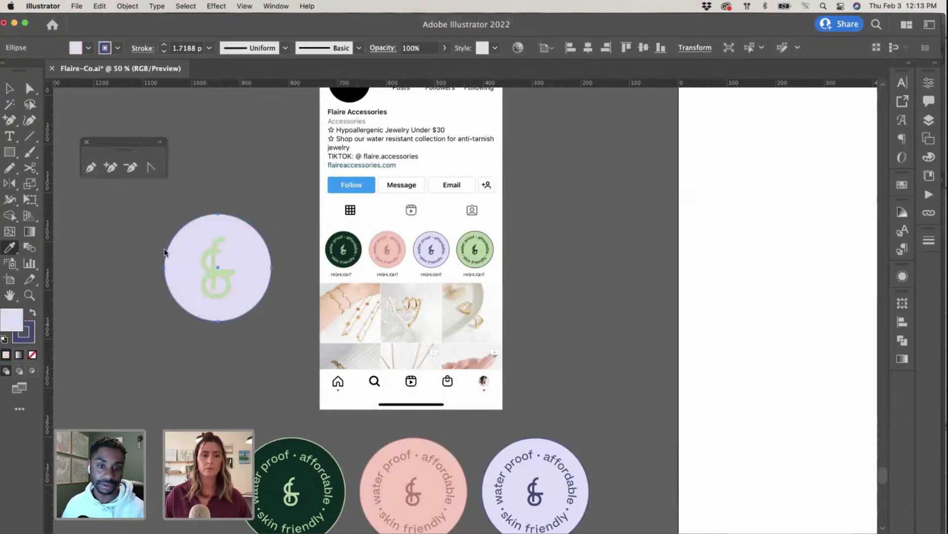
key("a")
left_click(152, 234)
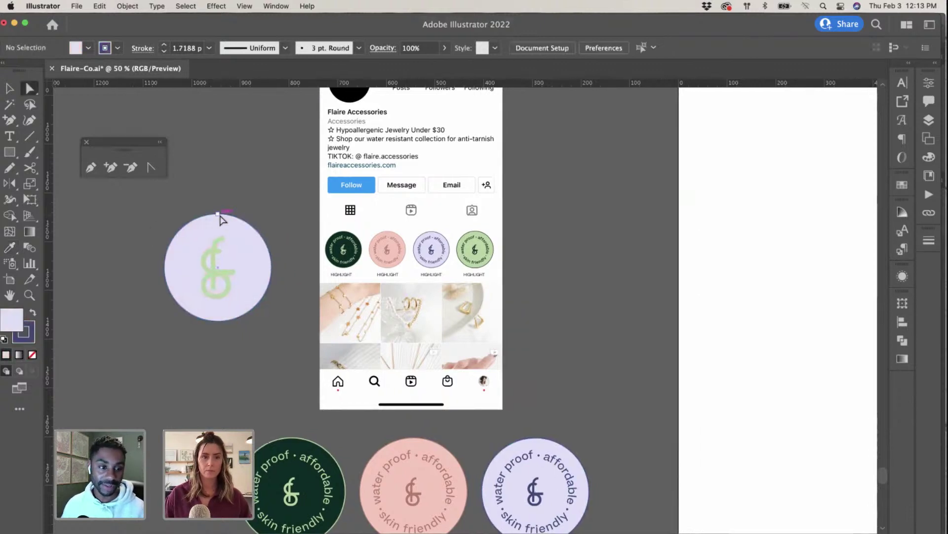
left_click_drag(251, 265, 247, 244)
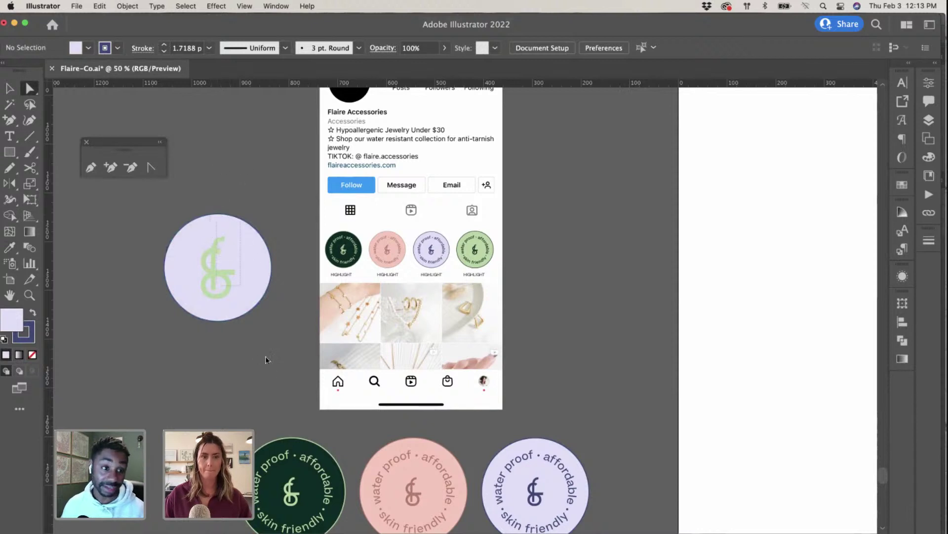
left_click_drag(266, 360, 267, 310)
key("v")
left_click(260, 334)
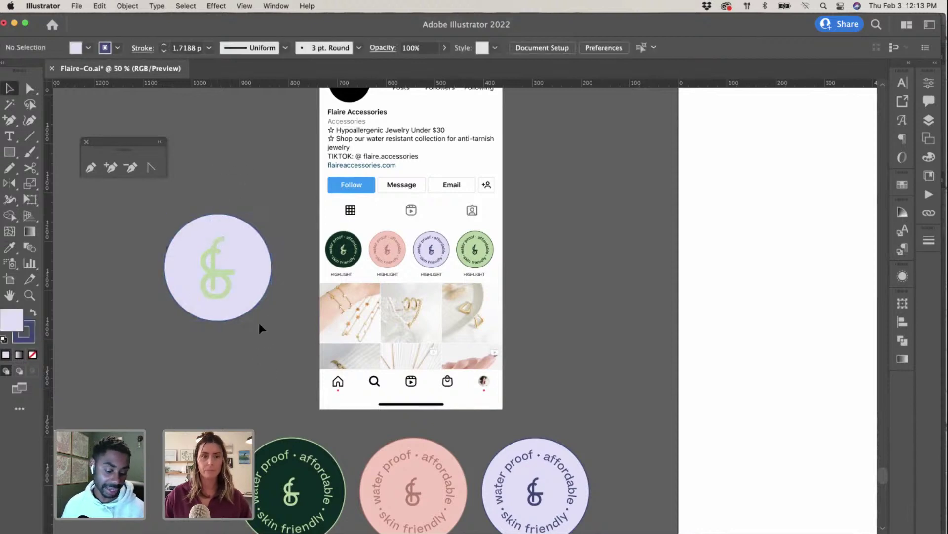
left_click(256, 298)
left_click_drag(272, 321, 239, 289)
scroll(225, 373, "up", 5)
left_click_drag(226, 340, 372, 212)
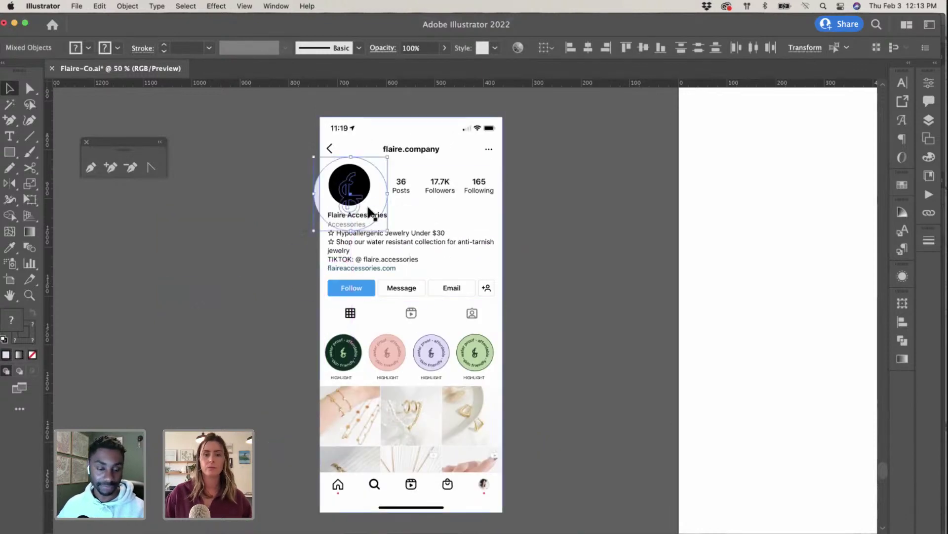
Step: Bring the lavender badge to the front, above the black avatar
right_click(371, 212)
mouse_move(415, 340)
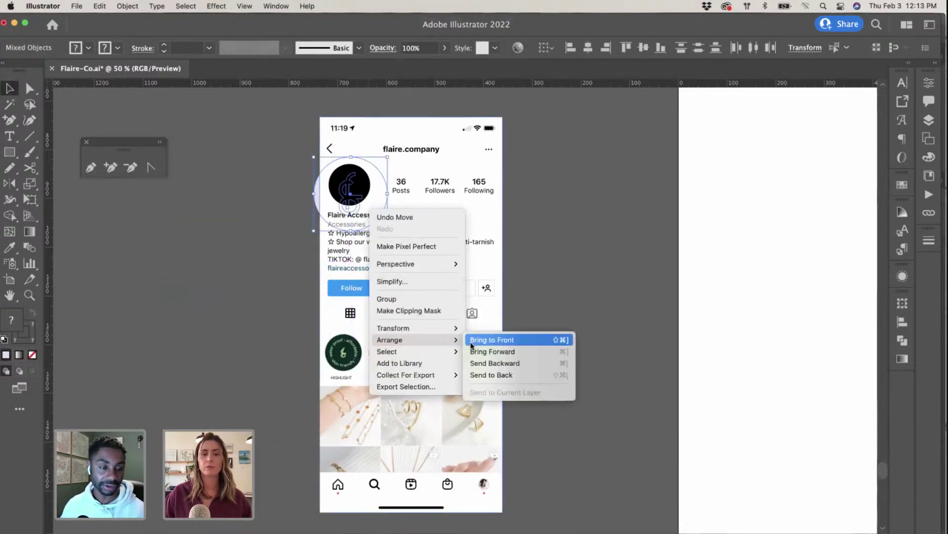
left_click(492, 340)
Step: Resize the badge to 88 px and position it exactly over the avatar
scroll(428, 292, "up", 4)
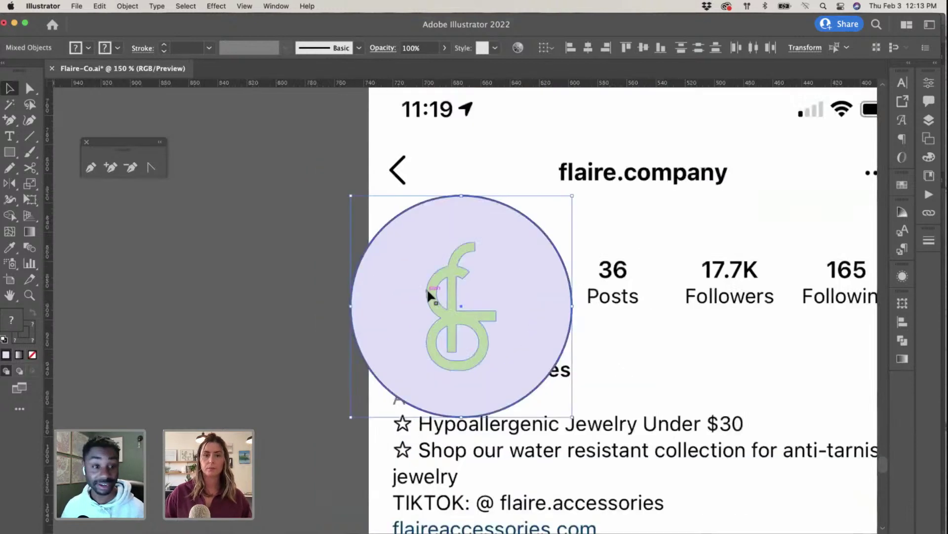
left_click_drag(351, 198, 439, 283)
left_click_drag(540, 365, 491, 290)
mouse_move(391, 212)
left_mouse_down()
mouse_move(401, 220)
mouse_move(389, 219)
left_mouse_up()
left_click_drag(489, 290, 485, 290)
left_click(249, 297)
key("super+minus")
key("super+minus")
key("super+minus")
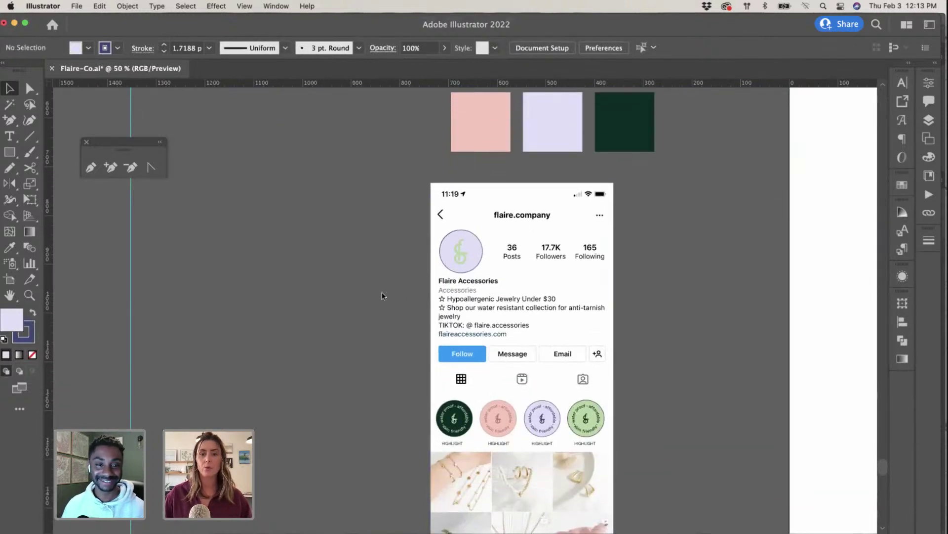
scroll(383, 296, "down", 2)
scroll(383, 297, "right", 2)
key("super+minus")
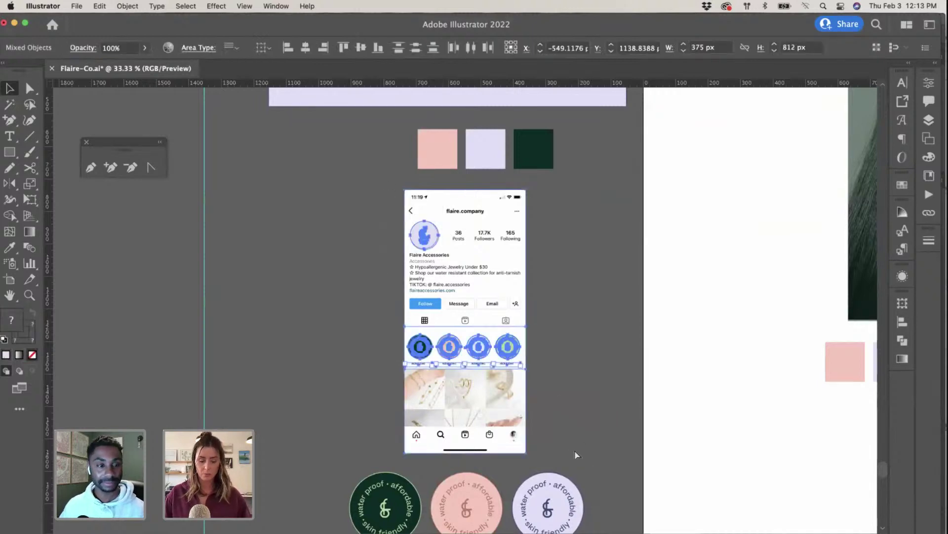
Step: Paste the copied profile design as pixels into the phone screen smart object, then save it
key("ctrl+Up")
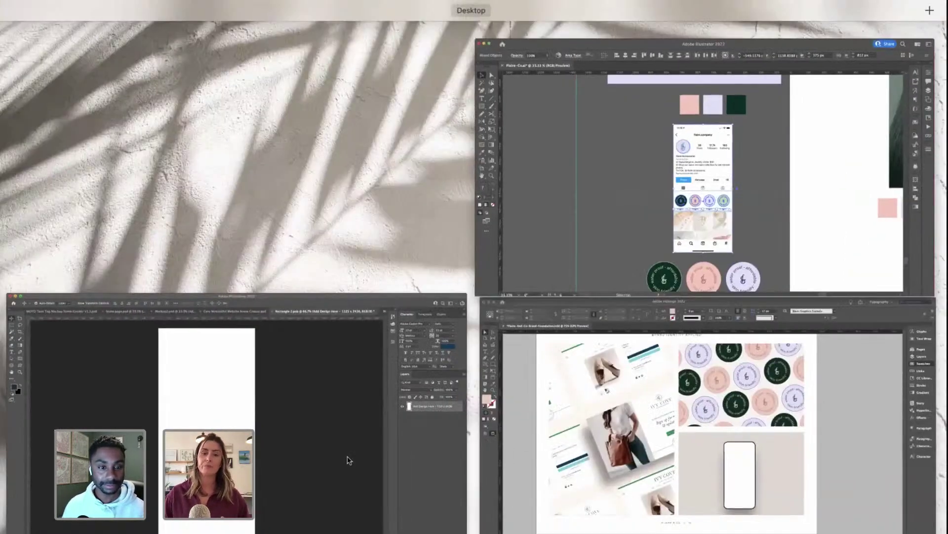
left_click(348, 460)
key("super+v")
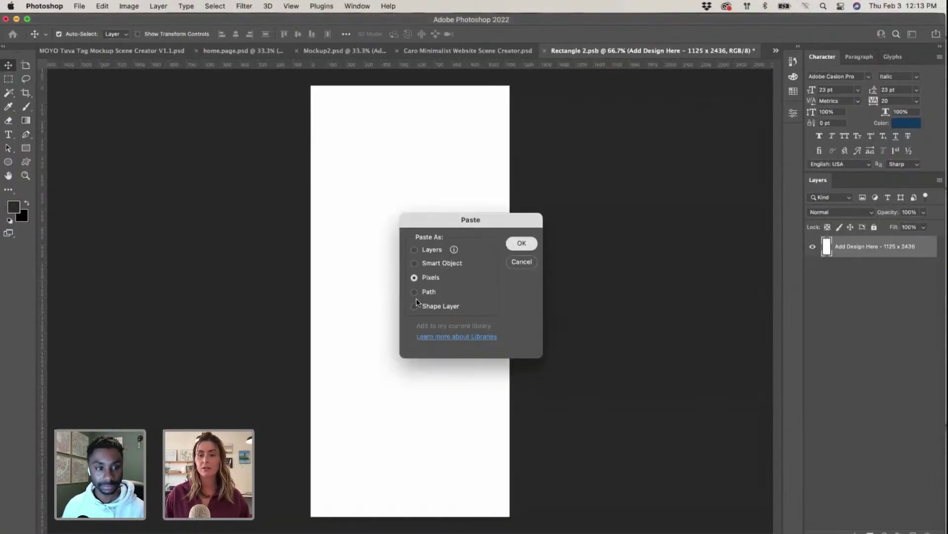
key("Return")
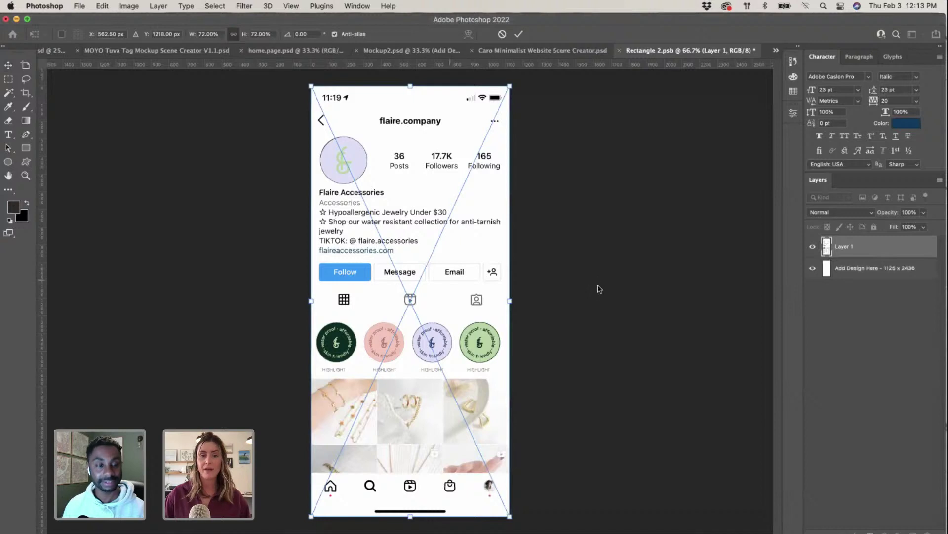
key("Return")
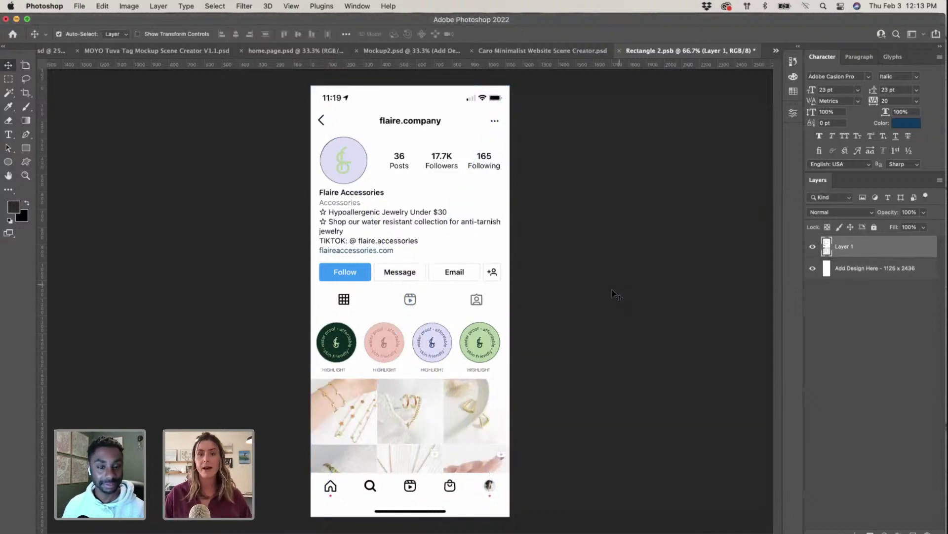
left_click(619, 50)
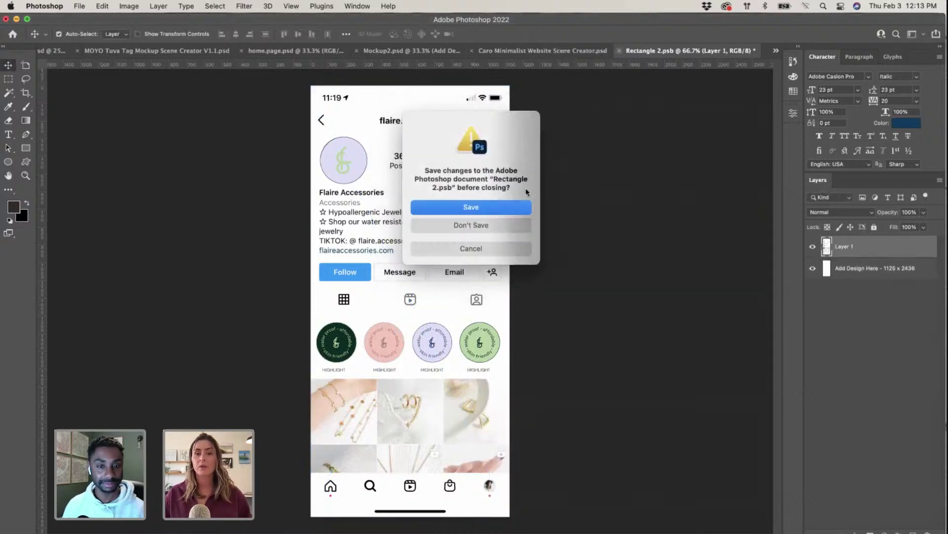
left_click(503, 207)
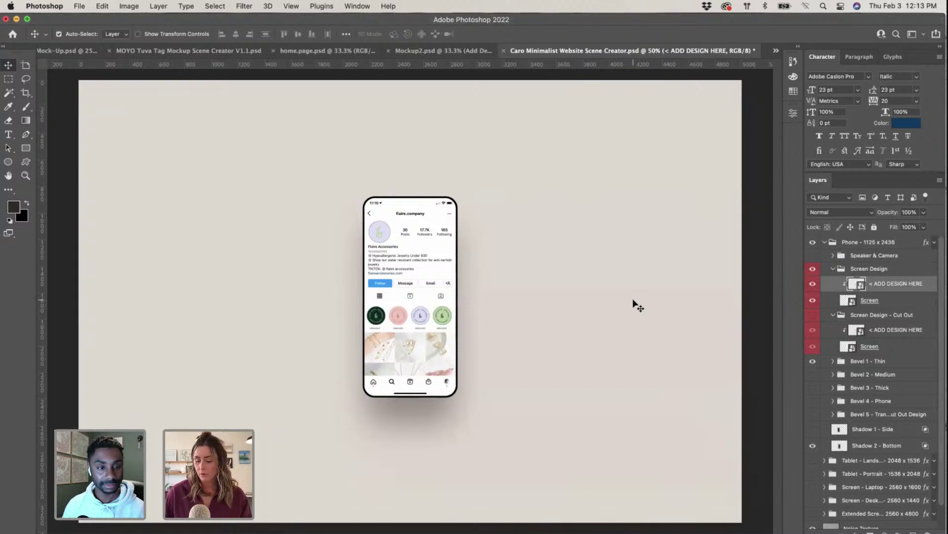
Step: Zoom the phone scene to 66.7%, then return to Flaire-Co.ai in Illustrator and zoom in
key("super+equal")
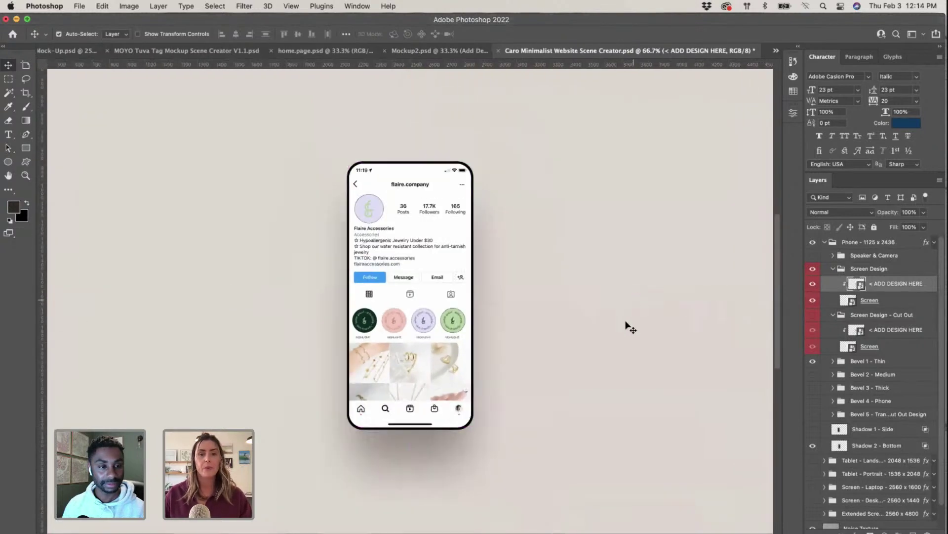
scroll(626, 328, "up", 1)
scroll(628, 331, "down", 3)
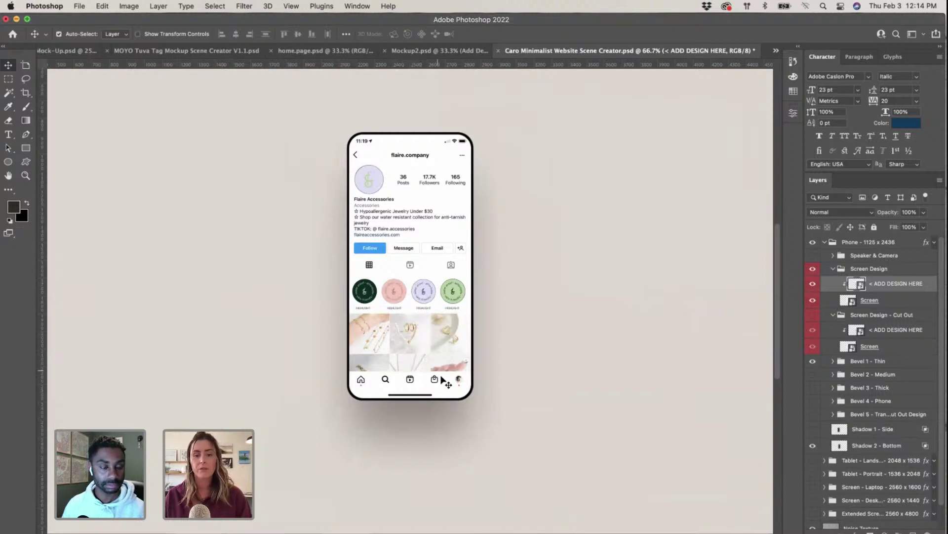
key("super+Tab")
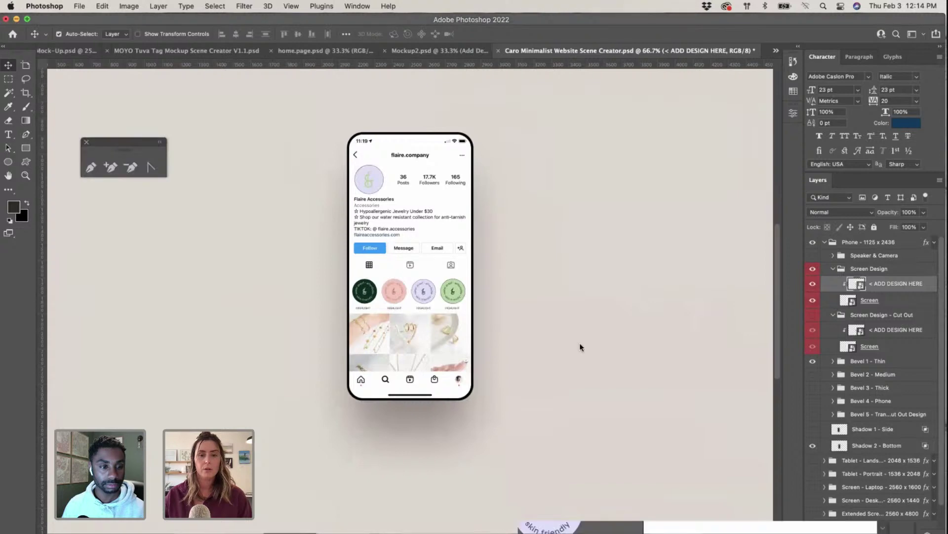
key("super+equal")
key("super+equal")
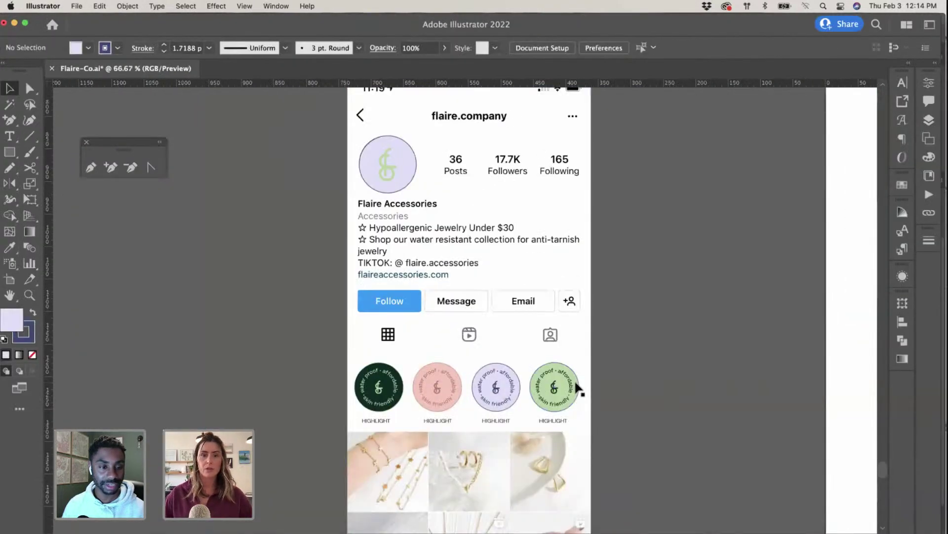
Step: Draw a lavender rectangle with no outline over the bottom-middle feed tile
scroll(576, 387, "down", 5)
scroll(576, 387, "right", 2)
left_click(10, 151)
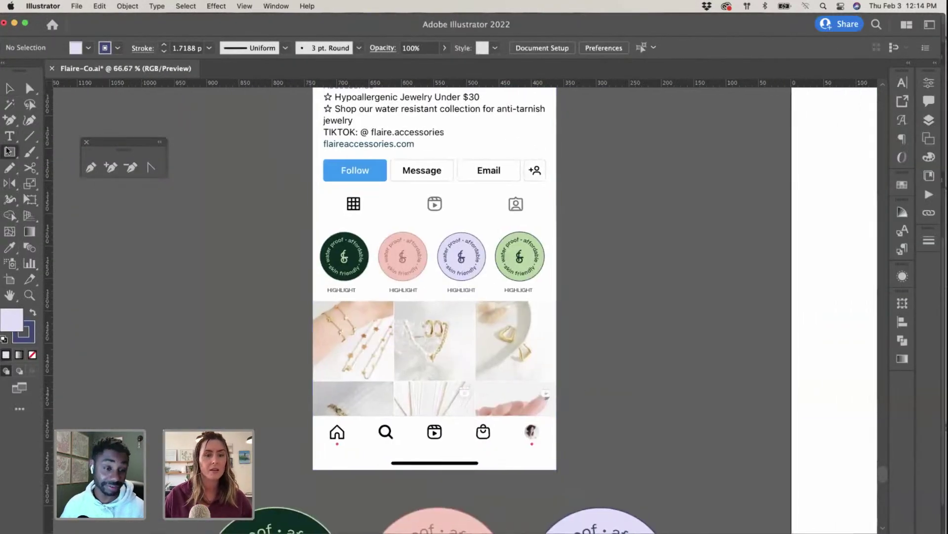
key("super+equal")
key("super+equal")
scroll(224, 192, "down", 2)
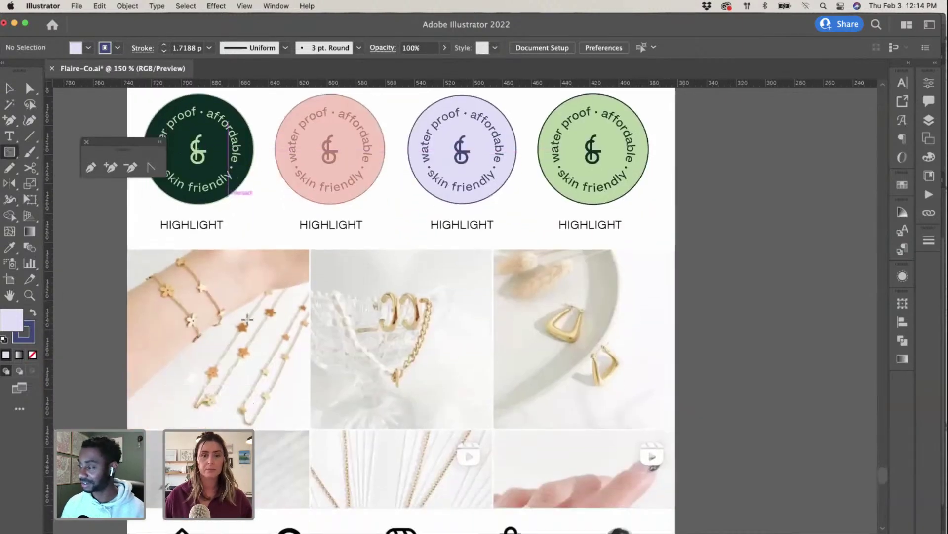
left_click_drag(311, 430, 492, 522)
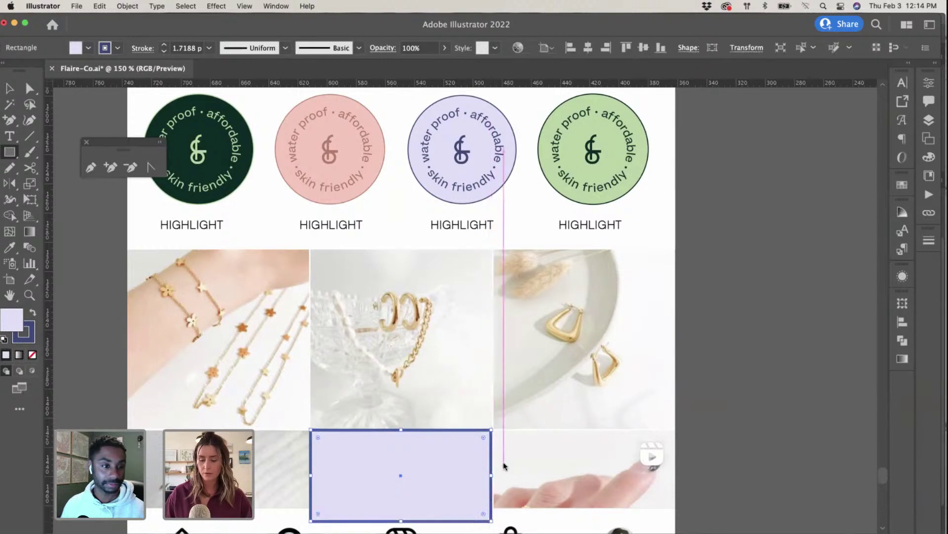
key("i")
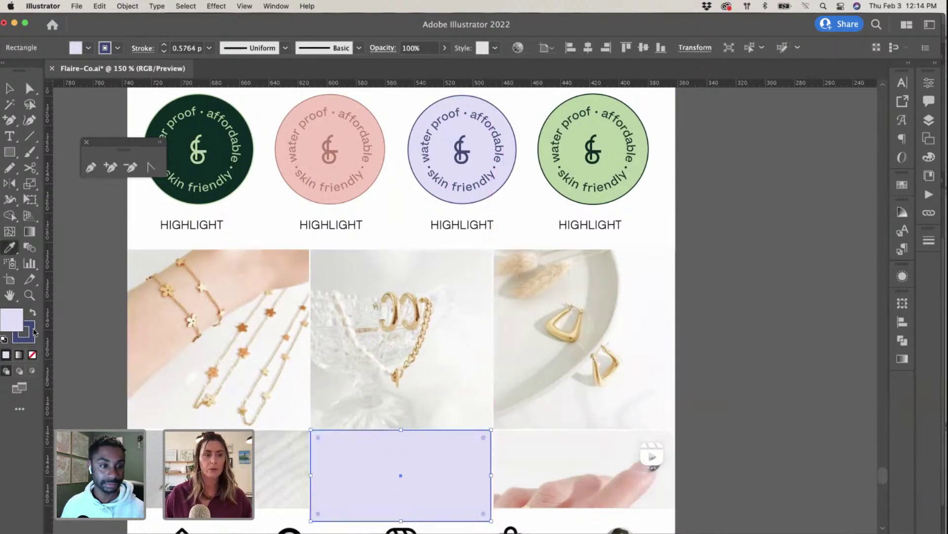
left_click(32, 355)
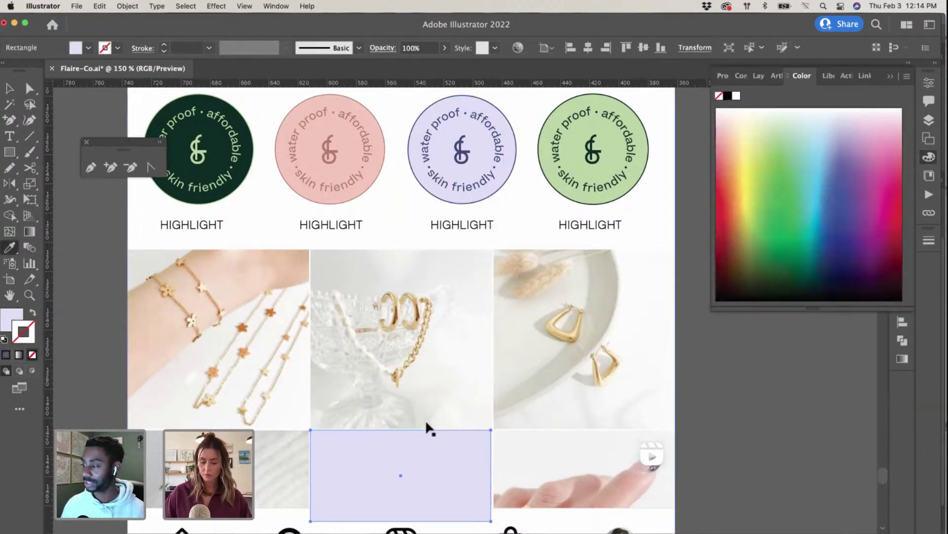
Step: Resize the rectangle so it fits the tile's height and width exactly
key("super+equal")
key("super+equal")
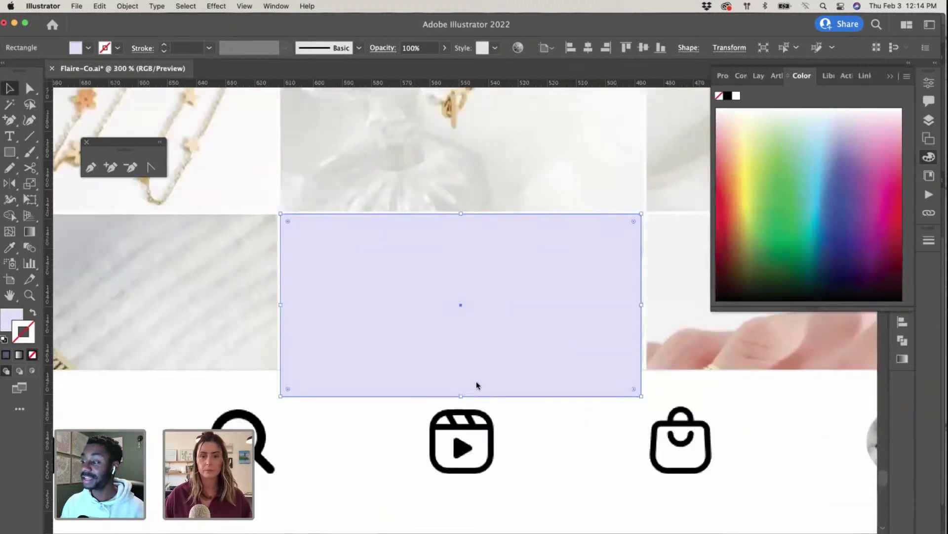
left_click_drag(463, 396, 460, 372)
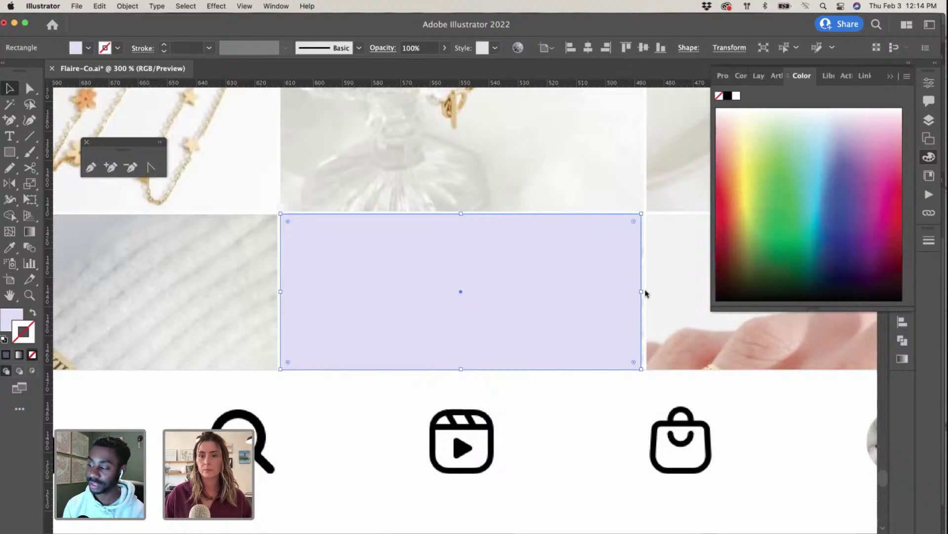
left_click_drag(645, 293, 644, 293)
left_click(613, 386)
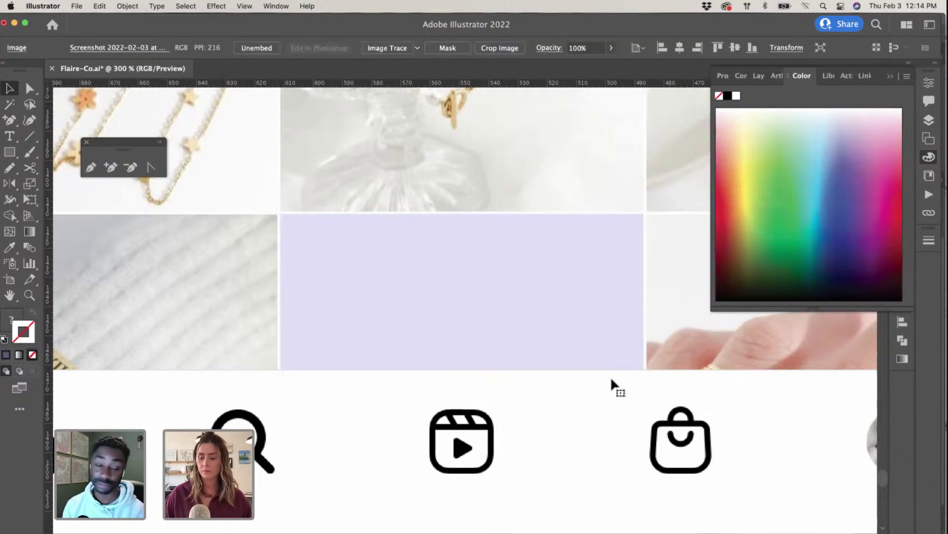
key("super+minus")
key("super+minus")
key("super+minus")
key("super+minus")
left_click(613, 388)
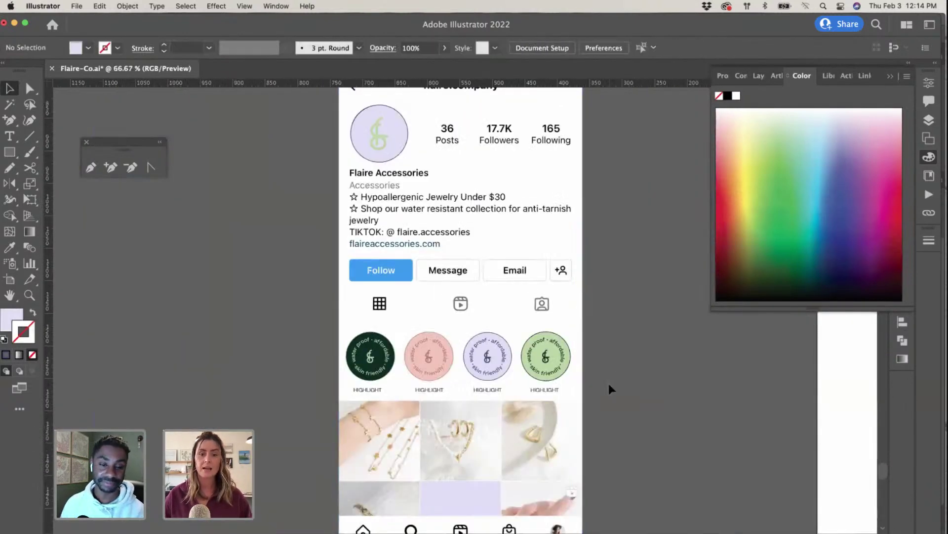
scroll(611, 389, "up", 3)
key("super+minus")
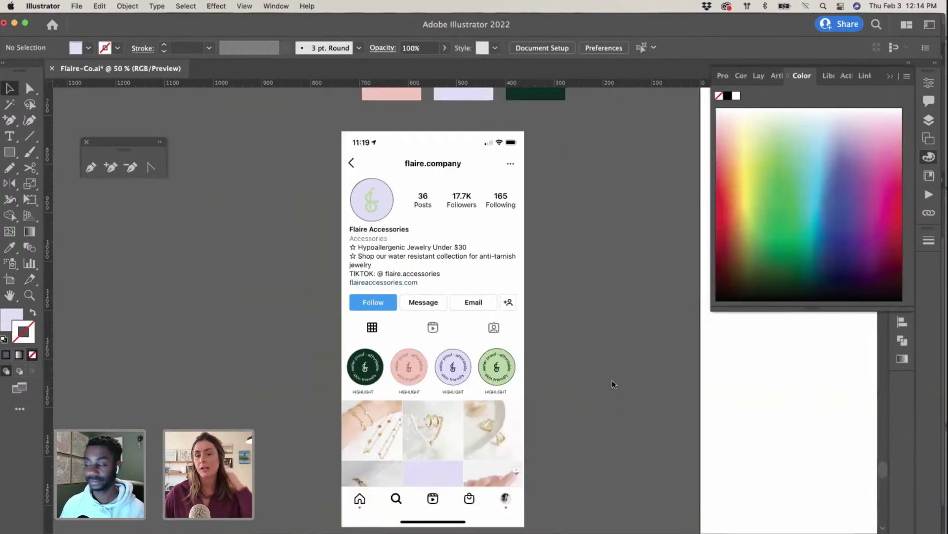
scroll(289, 292, "down", 3)
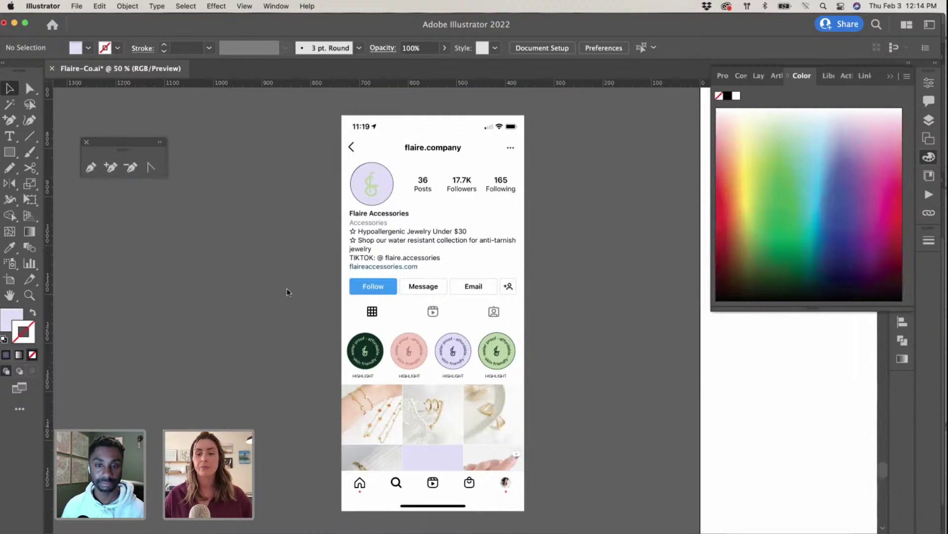
scroll(277, 258, "up", 2)
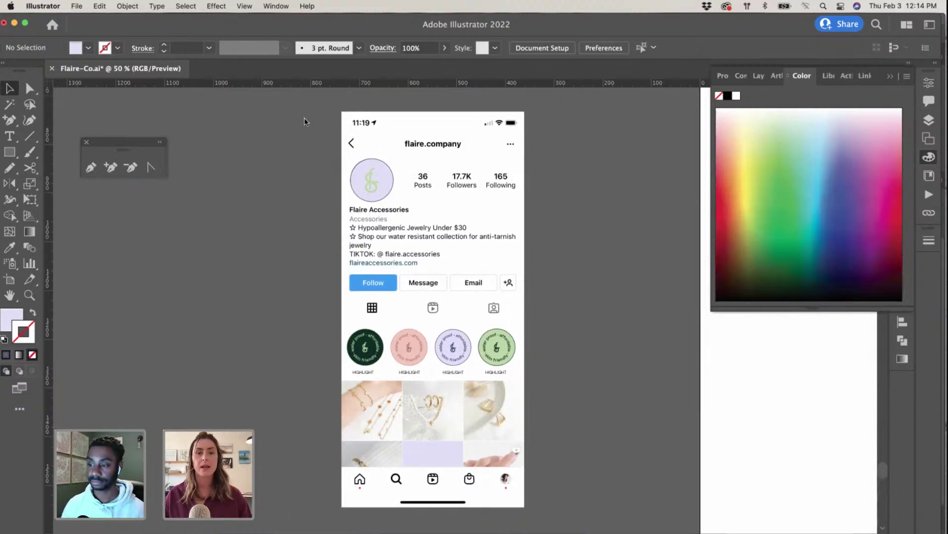
Step: Paste the revised profile artwork as pixels into the phone screen smart object and save it
key("super+a")
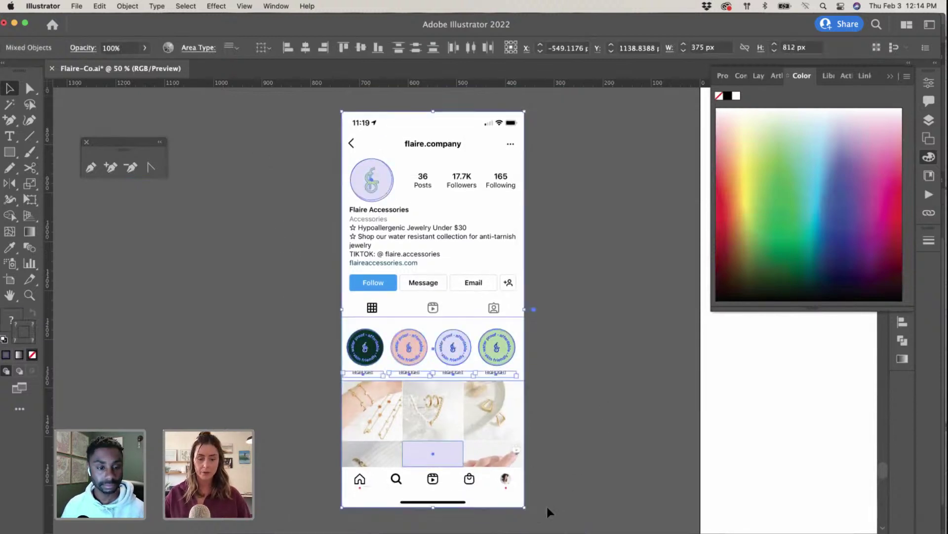
key("ctrl+Up")
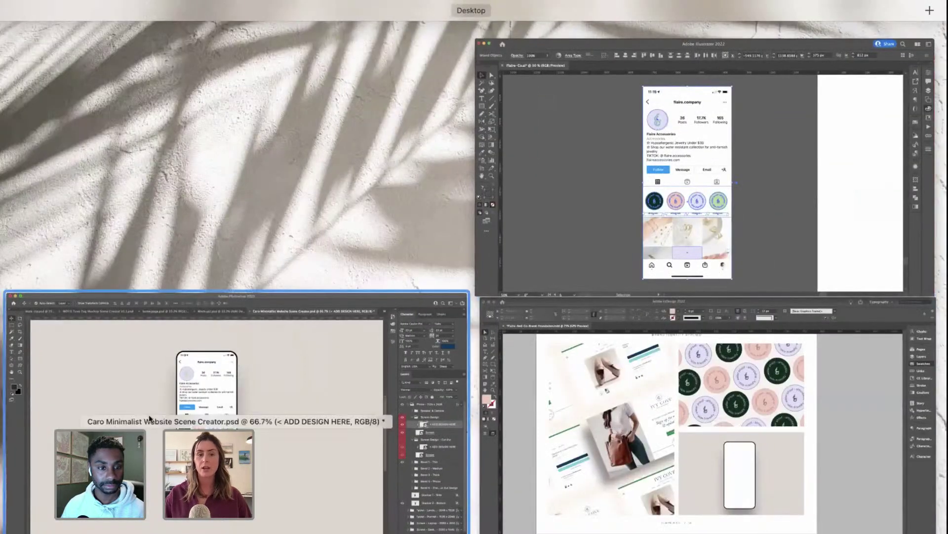
left_click(149, 418)
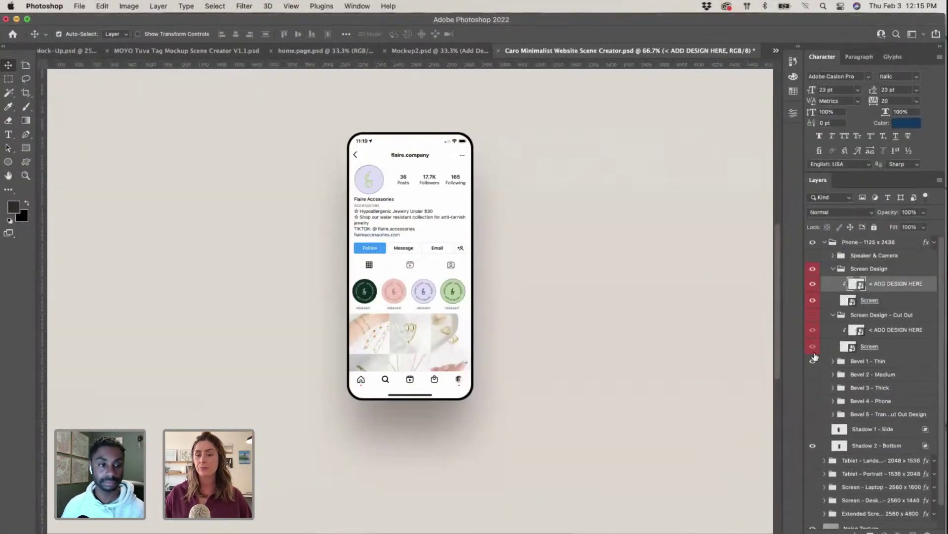
double_click(851, 285)
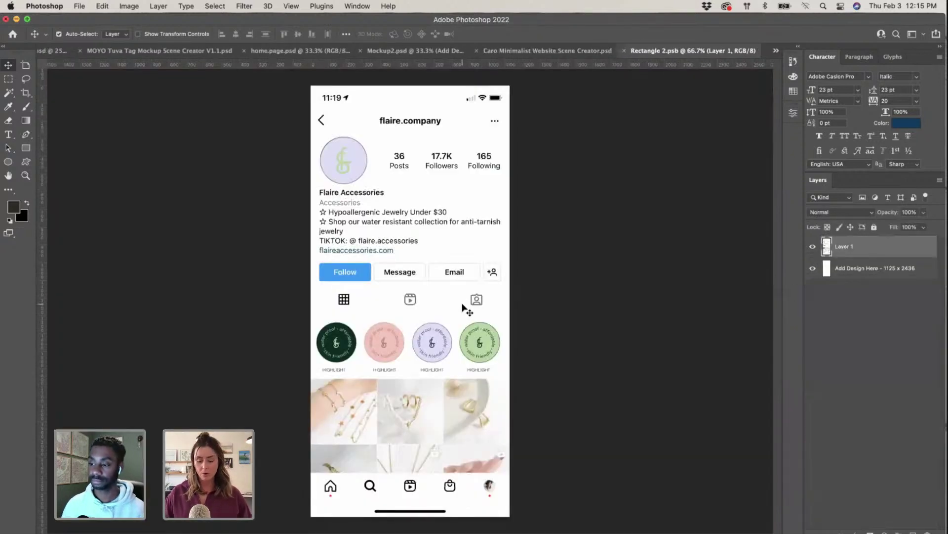
key("super+v")
key("Return")
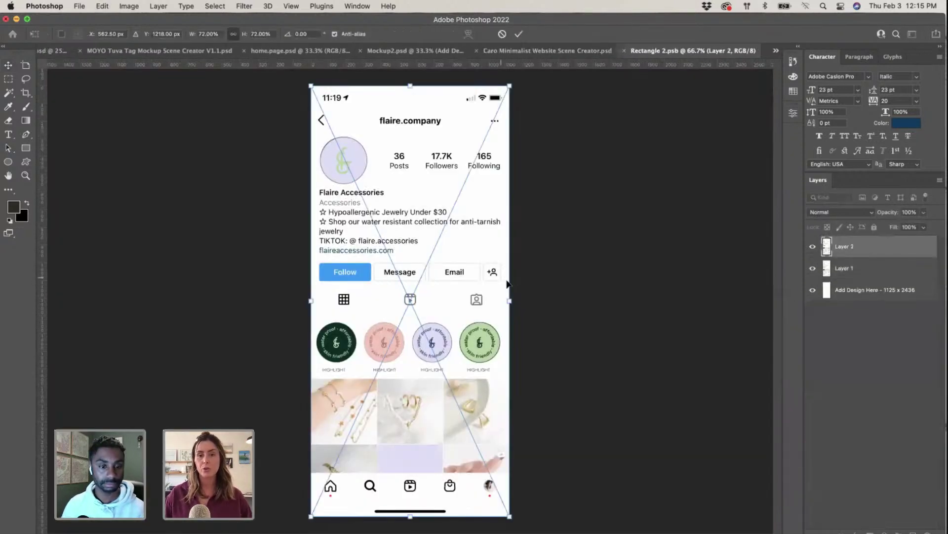
key("Return")
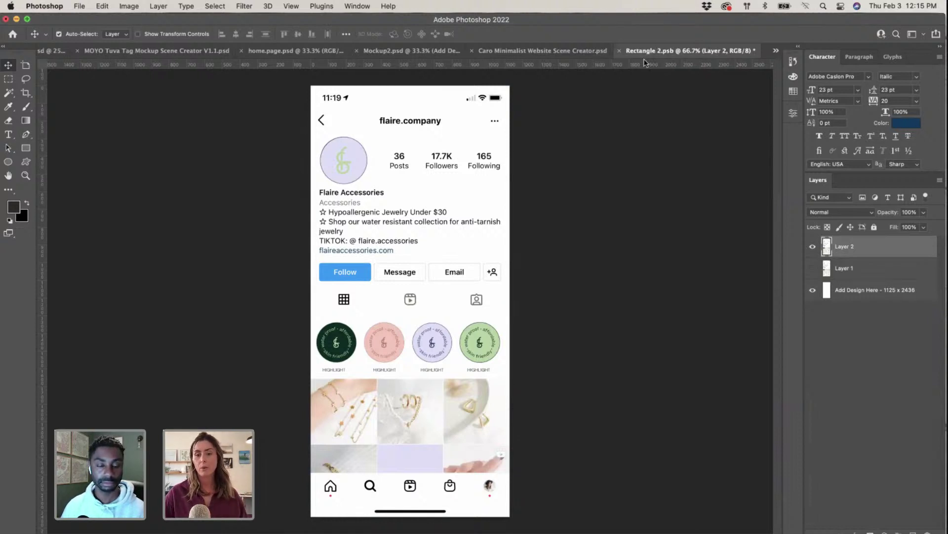
left_click(619, 51)
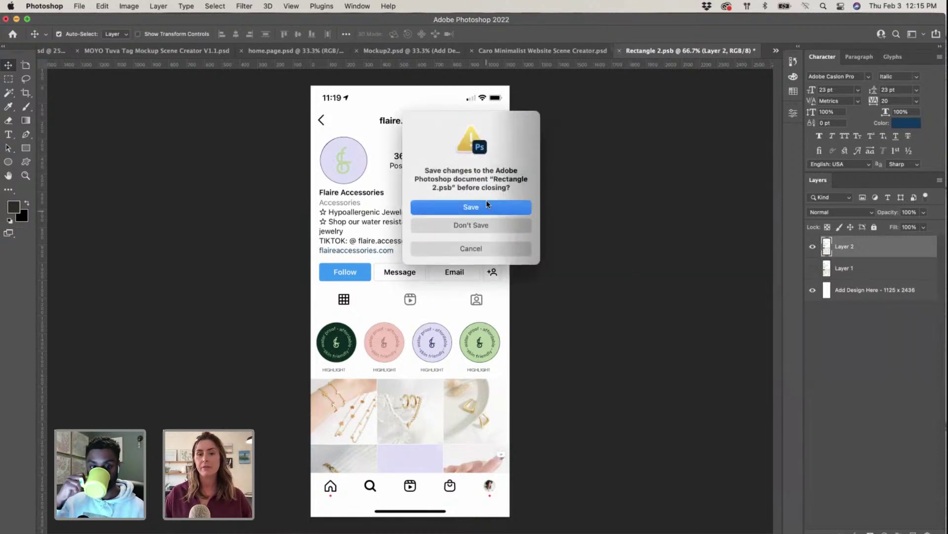
left_click(494, 206)
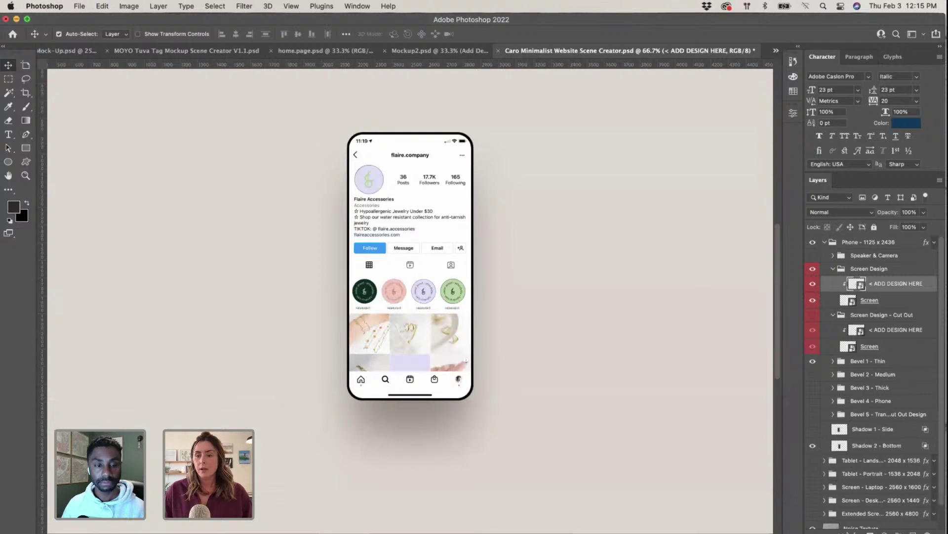
Step: Collapse the Screen Design group and open the Background Colour layer's fill
scroll(853, 393, "down", 2)
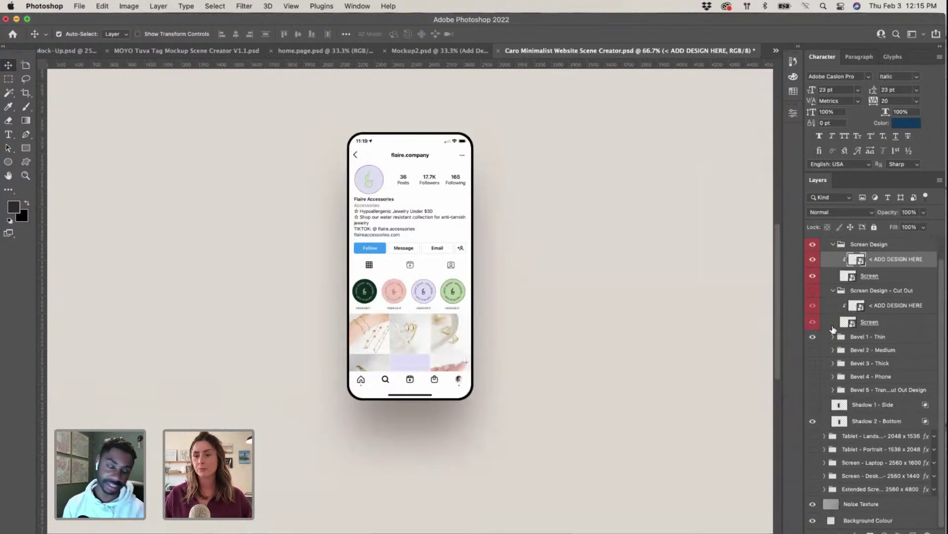
left_click(833, 245)
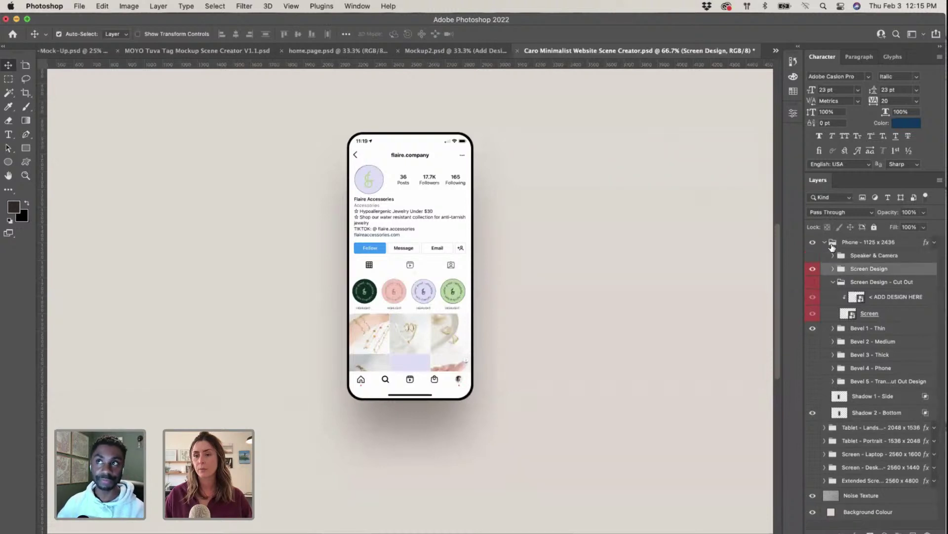
double_click(832, 512)
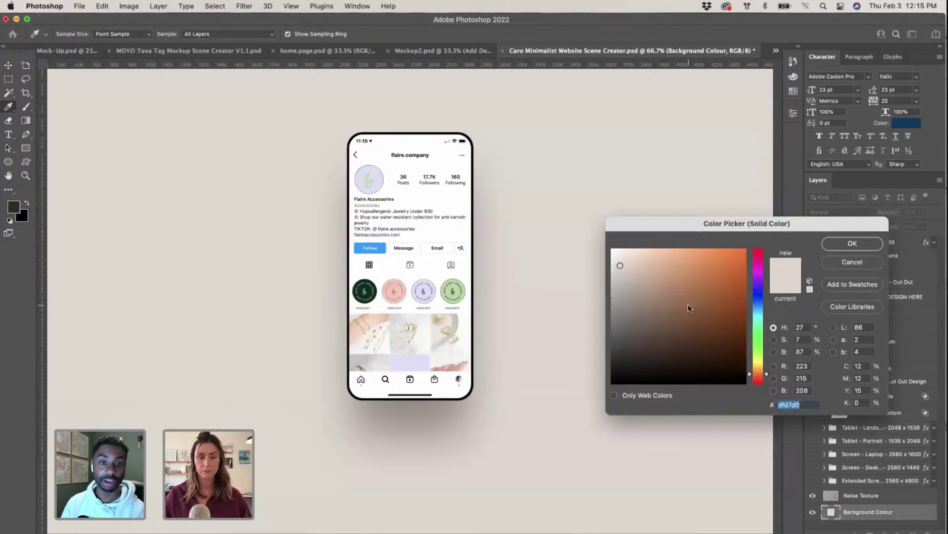
Step: In Illustrator, copy the pink swatch's hex code f2c9bb
key("ctrl+Up")
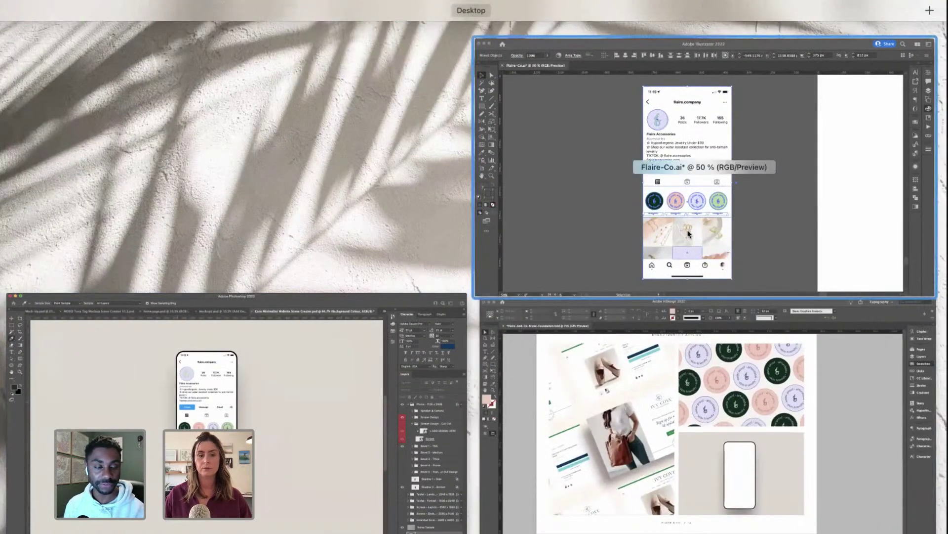
left_click(677, 292)
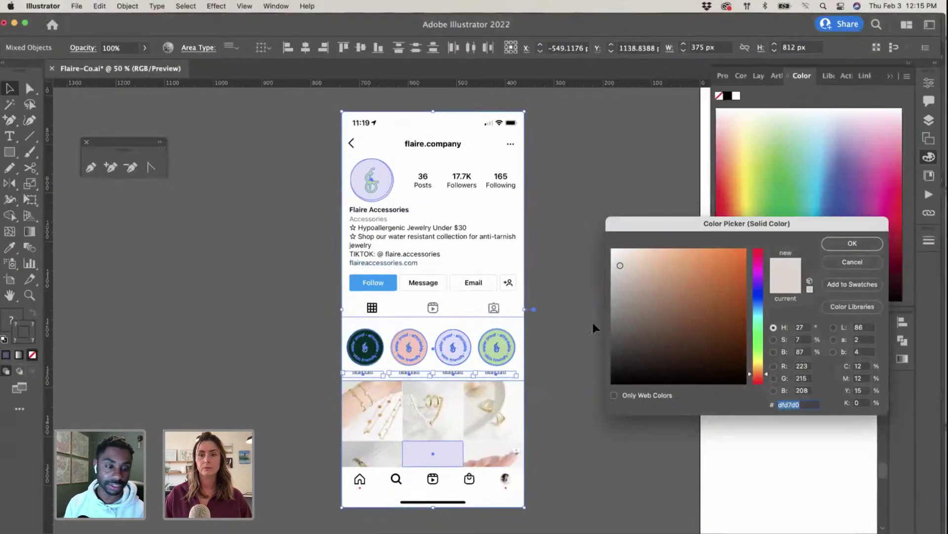
left_click(857, 242)
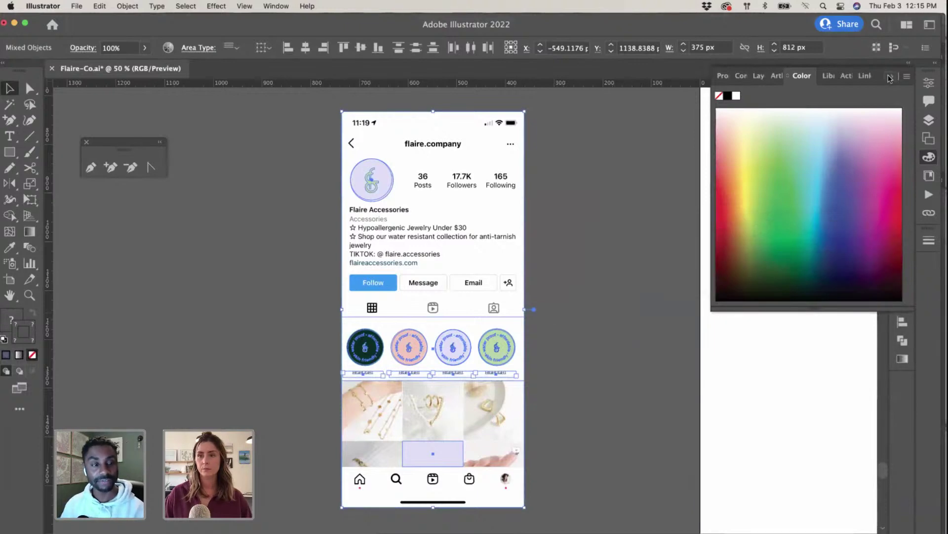
left_click(908, 63)
left_click(669, 268)
key("super+minus")
key("super+minus")
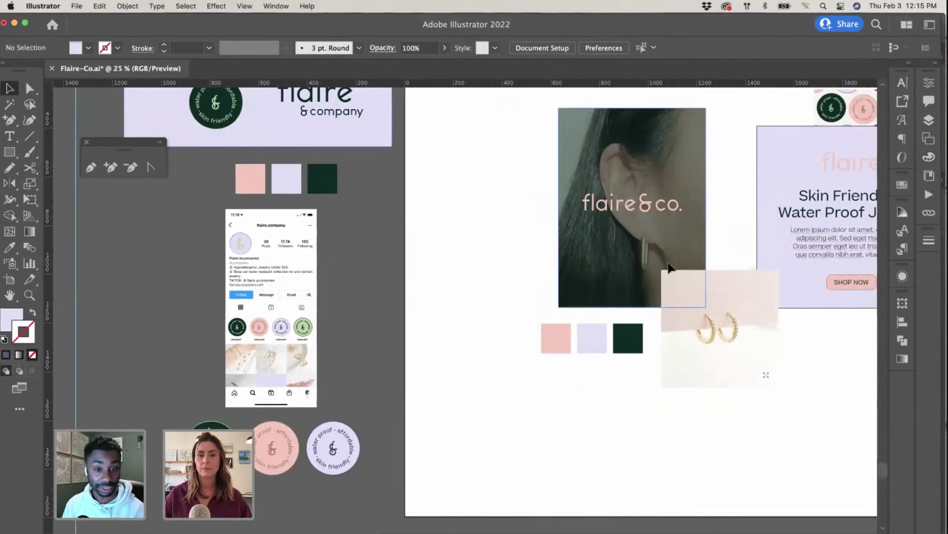
left_click(548, 346)
scroll(544, 346, "down", 1)
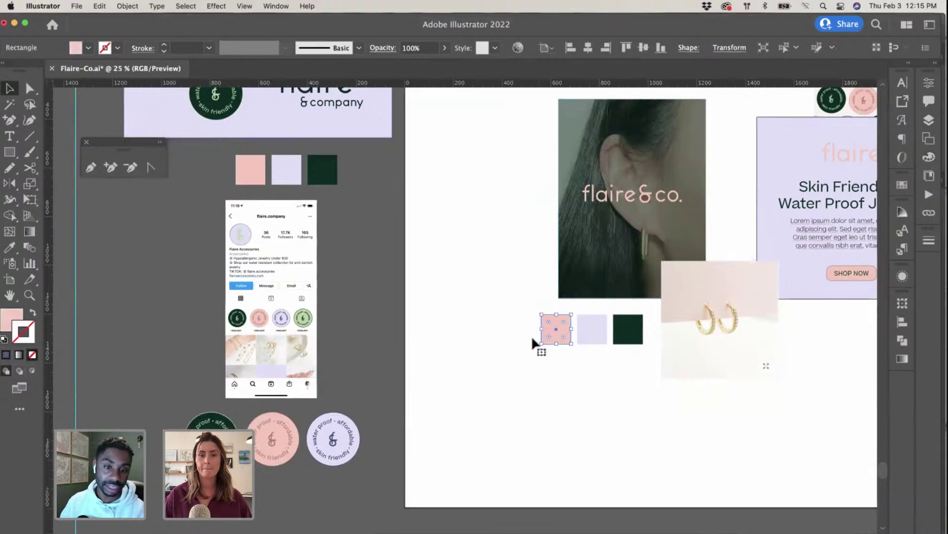
double_click(7, 319)
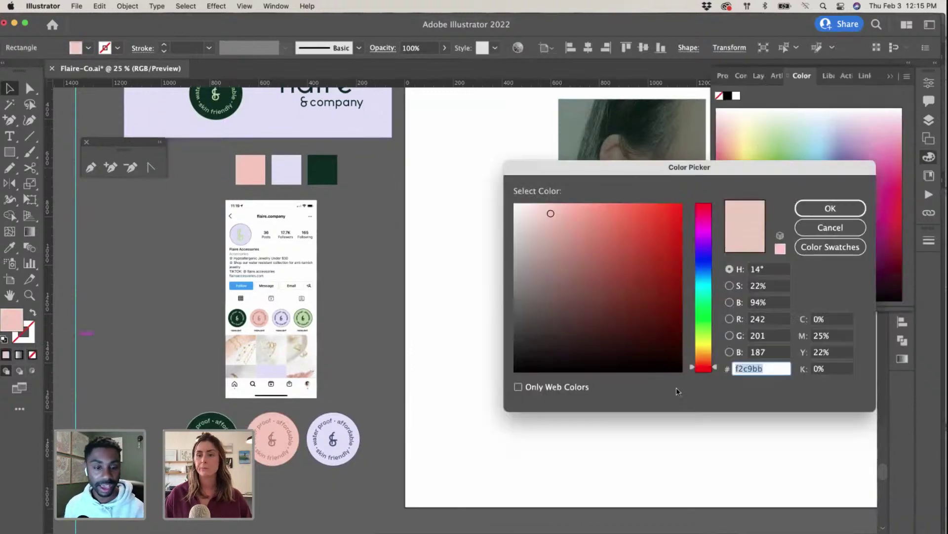
key("Return")
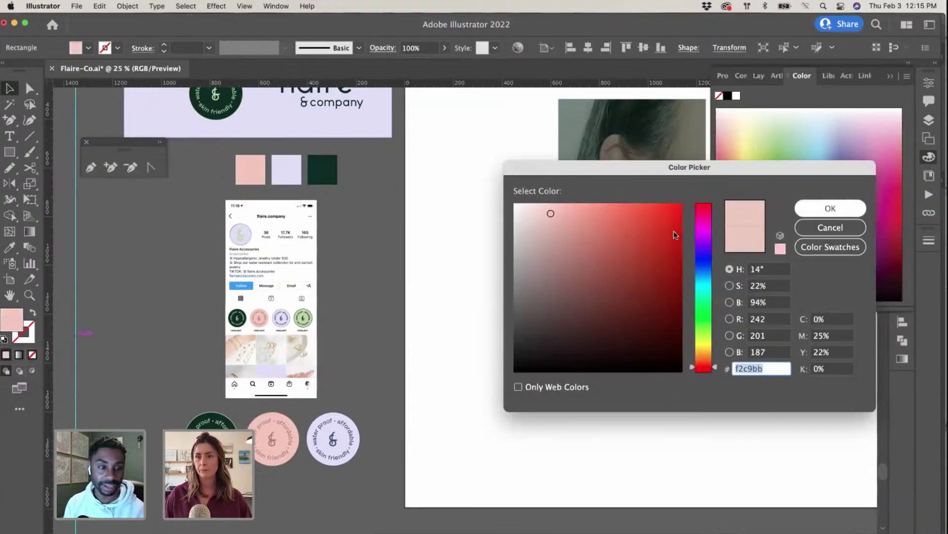
Step: Paste f2c9bb as the Background Colour fill in Photoshop and confirm it
key("ctrl+Up")
left_click(267, 425)
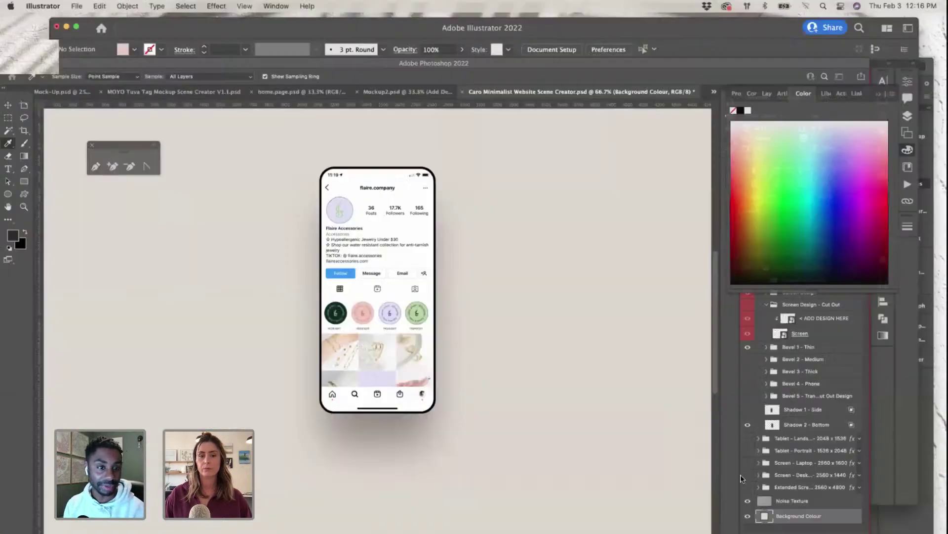
double_click(826, 514)
type("f2c9bb")
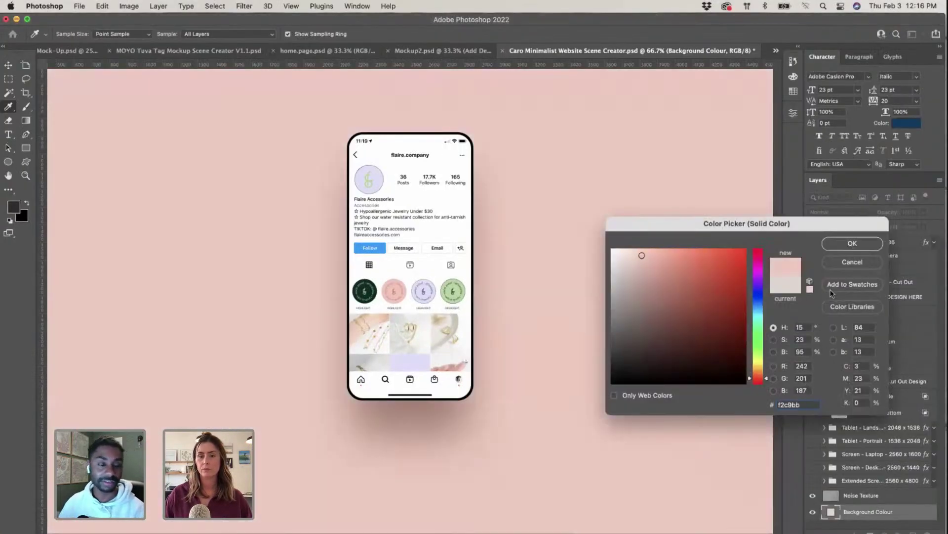
left_click(846, 244)
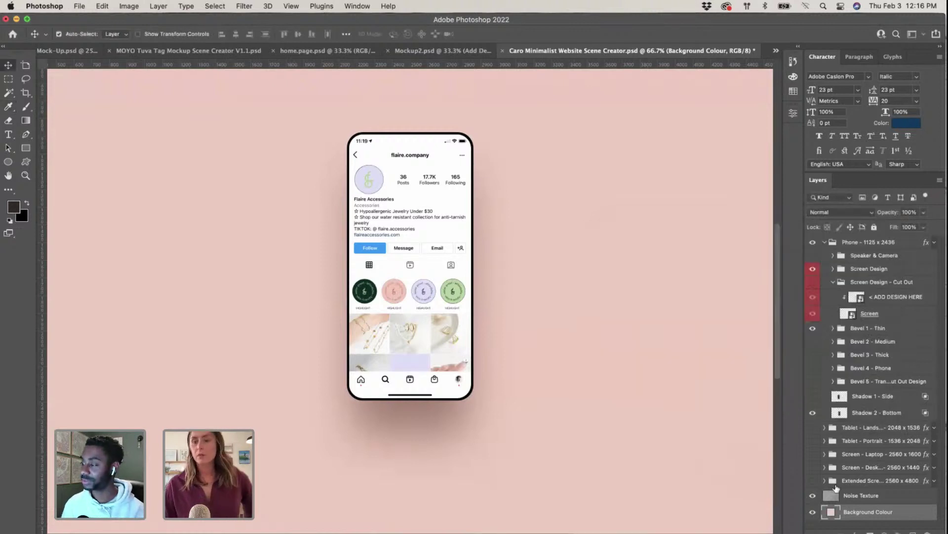
Step: Save Caro Minimalist Website Scene Creator.psd with File > Save
scroll(649, 372, "down", 2)
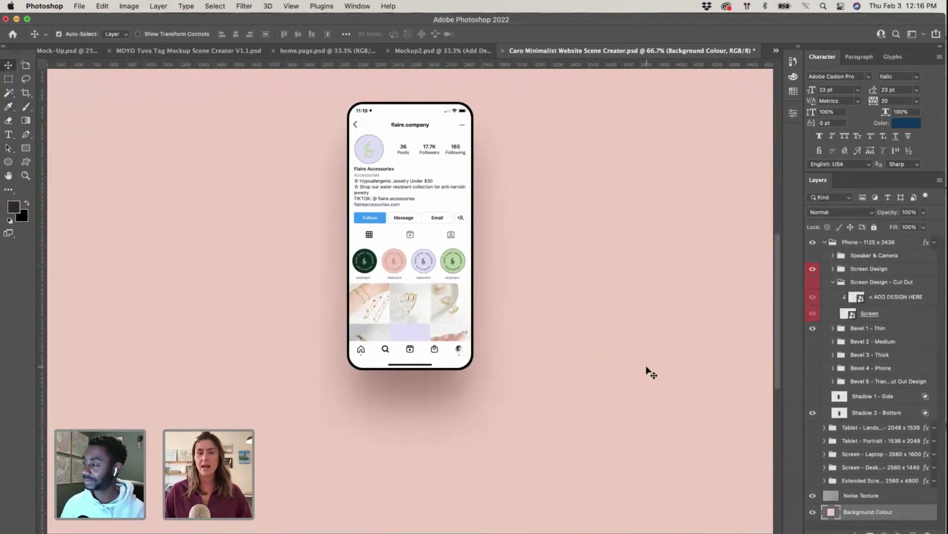
scroll(648, 372, "up", 1)
key("super+minus")
key("super+minus")
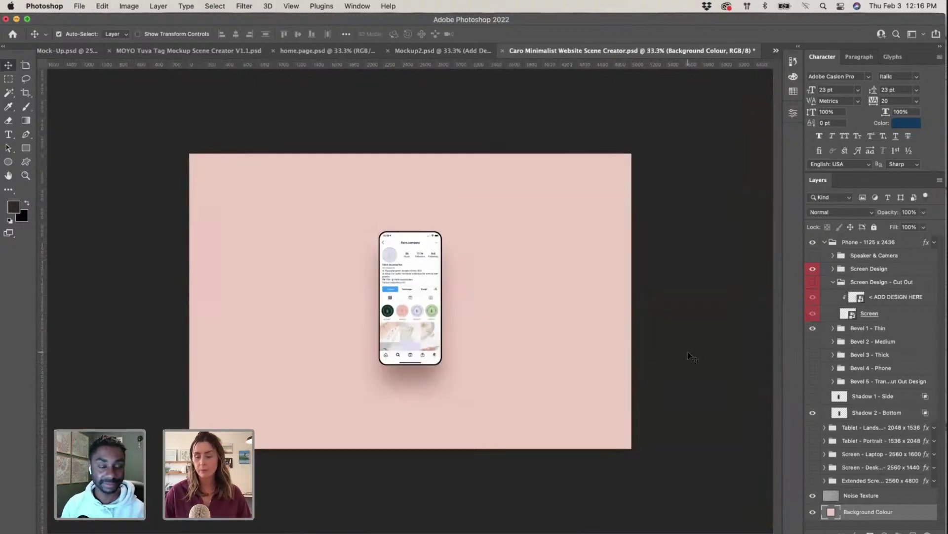
key("super+plus")
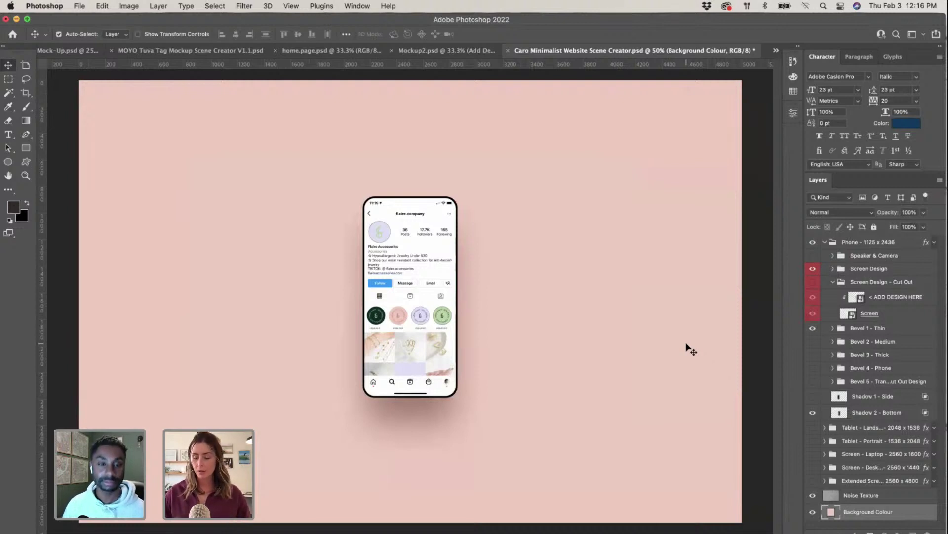
key("super+equal")
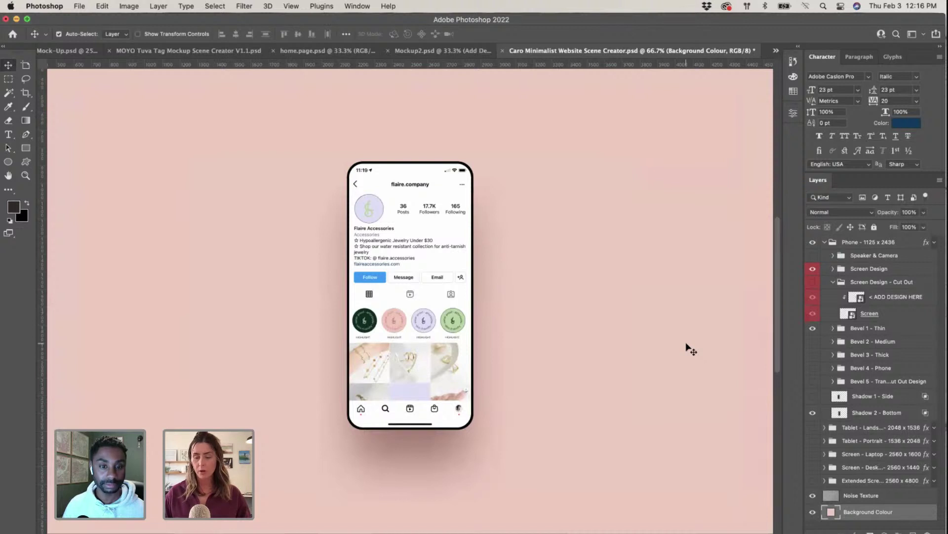
key("super+minus")
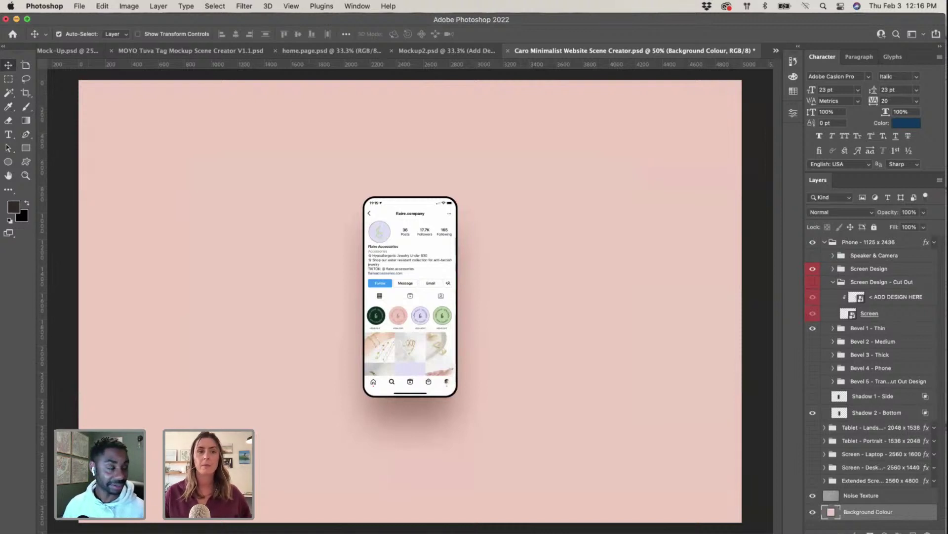
left_click(80, 5)
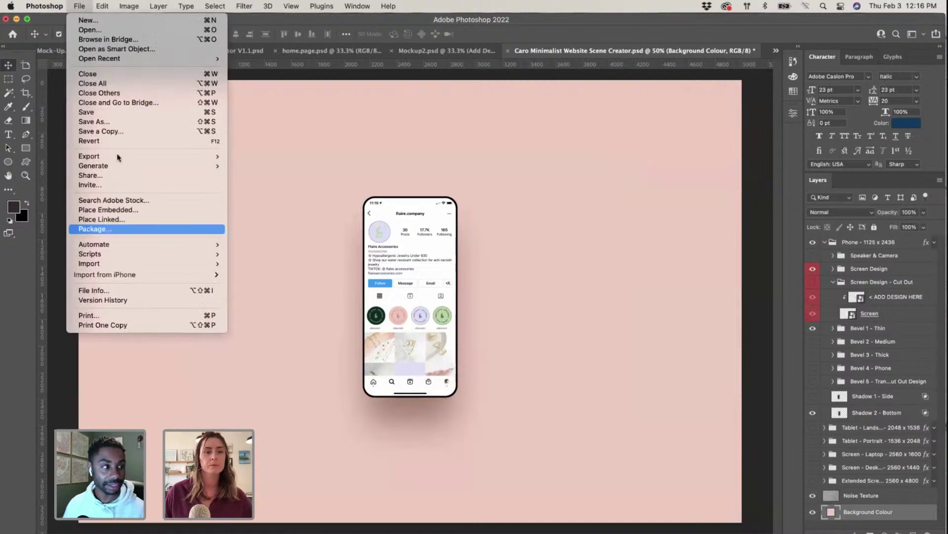
left_click(101, 113)
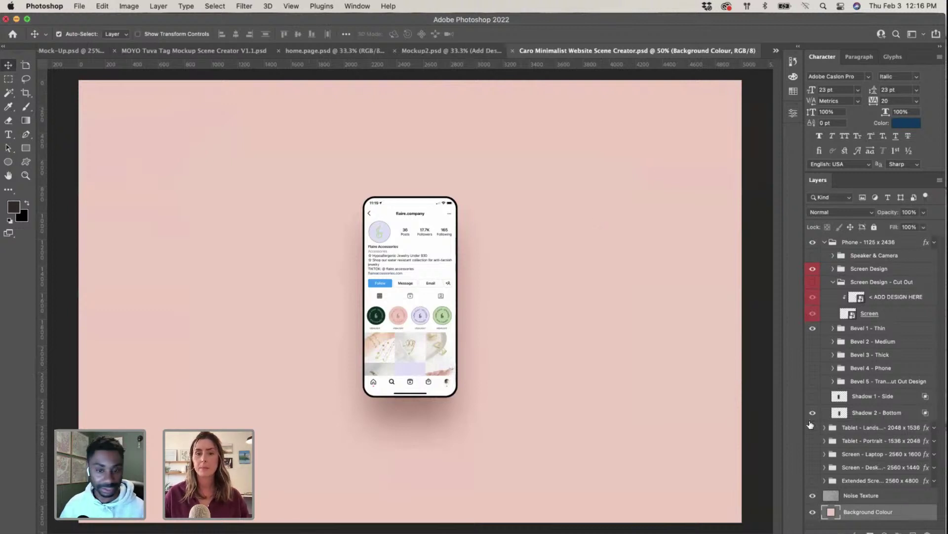
Step: In Illustrator, recolour the avatar's & logo with the first badge's dark green
key("ctrl+Up")
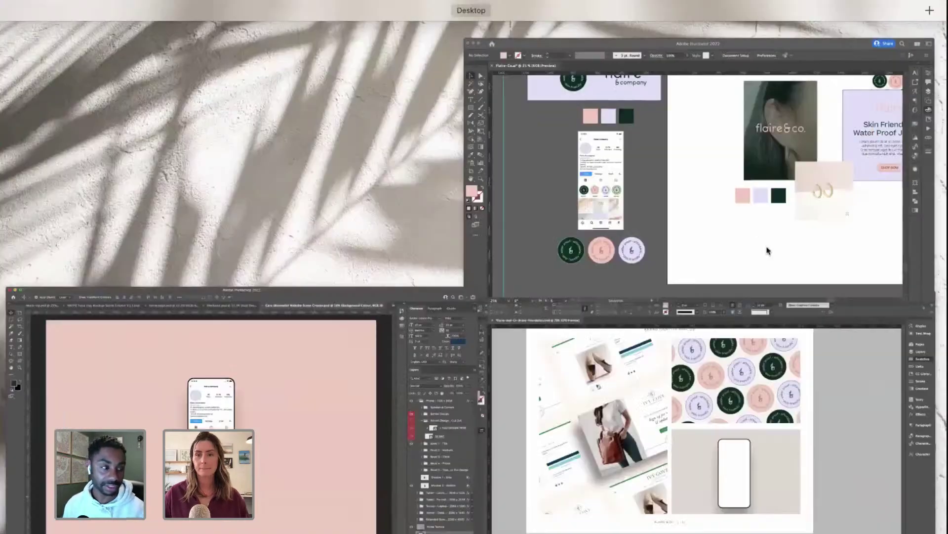
key("ctrl+Up")
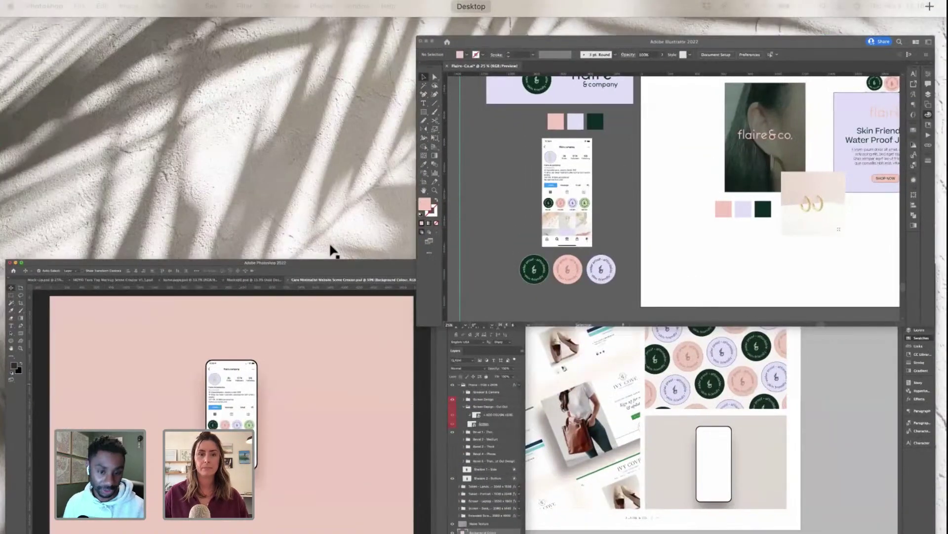
left_click(275, 244)
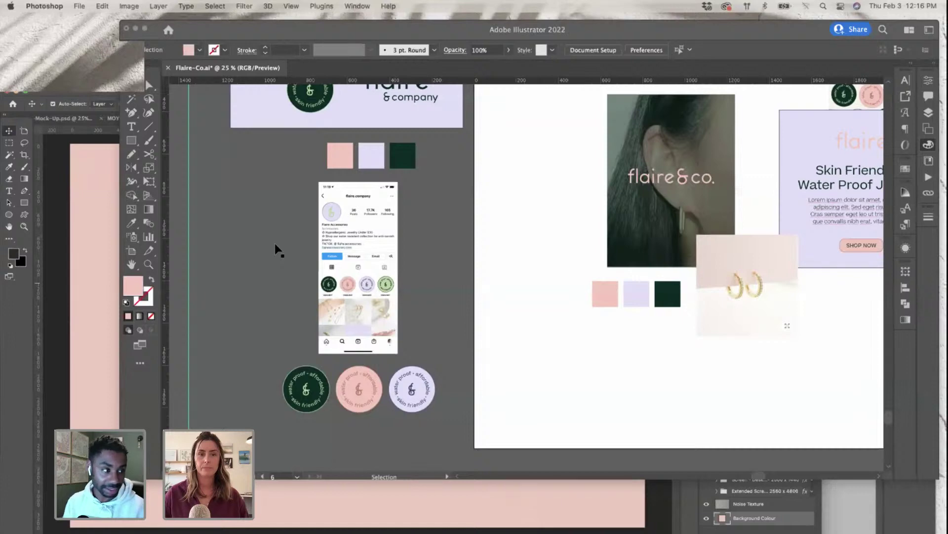
scroll(271, 240, "up", 5)
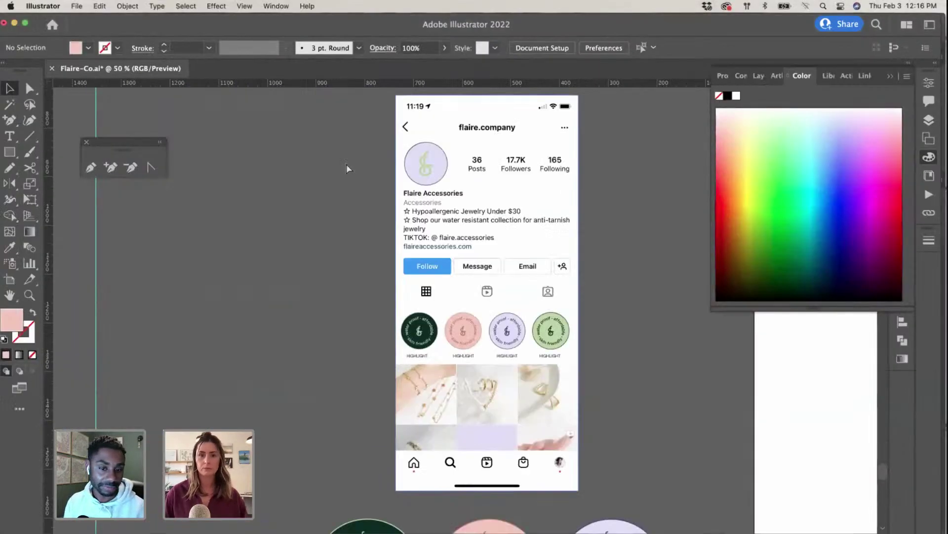
key("a")
left_click(426, 164)
key("super+equal")
key("super+equal")
key("super+equal")
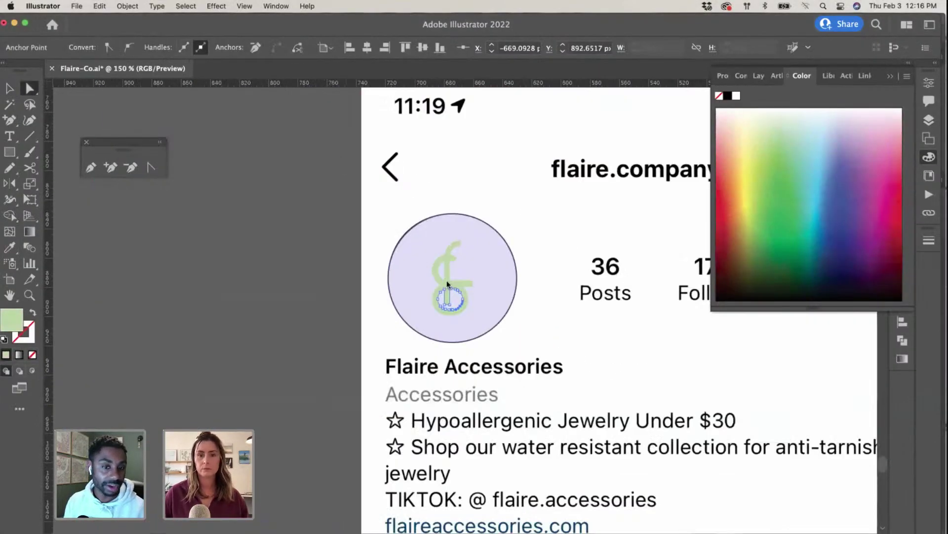
key("i")
scroll(490, 326, "down", 10)
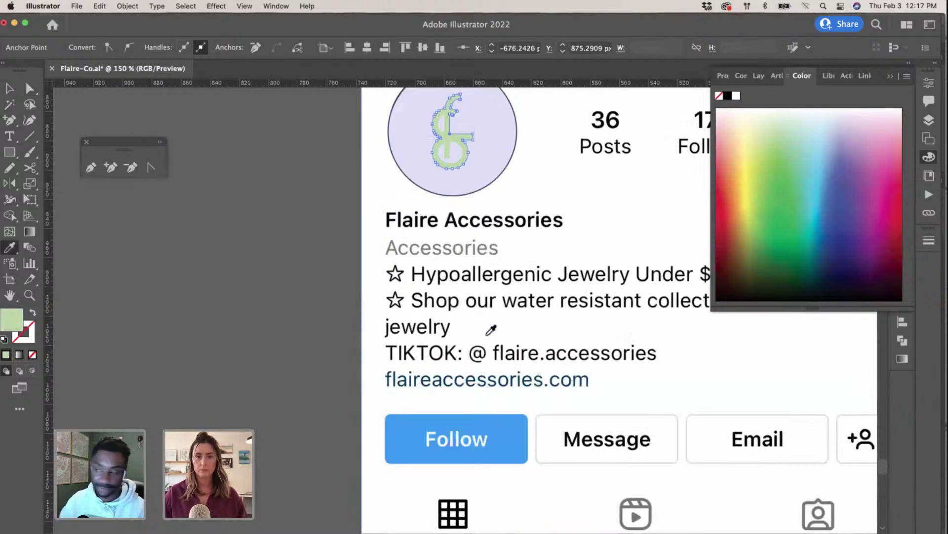
left_click(465, 357)
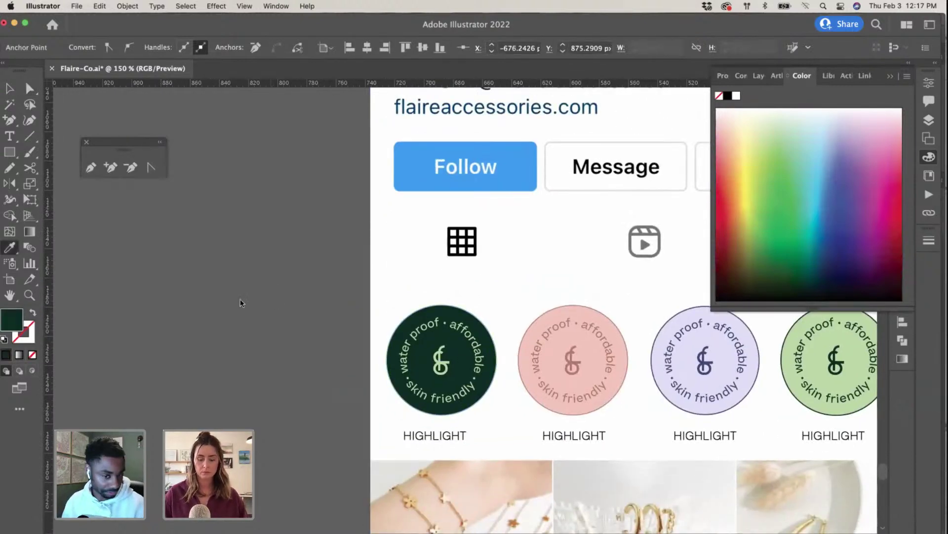
key("v")
left_click(222, 302)
Step: Select the whole profile mockup and copy it
key("super+minus")
key("super+minus")
key("super+minus")
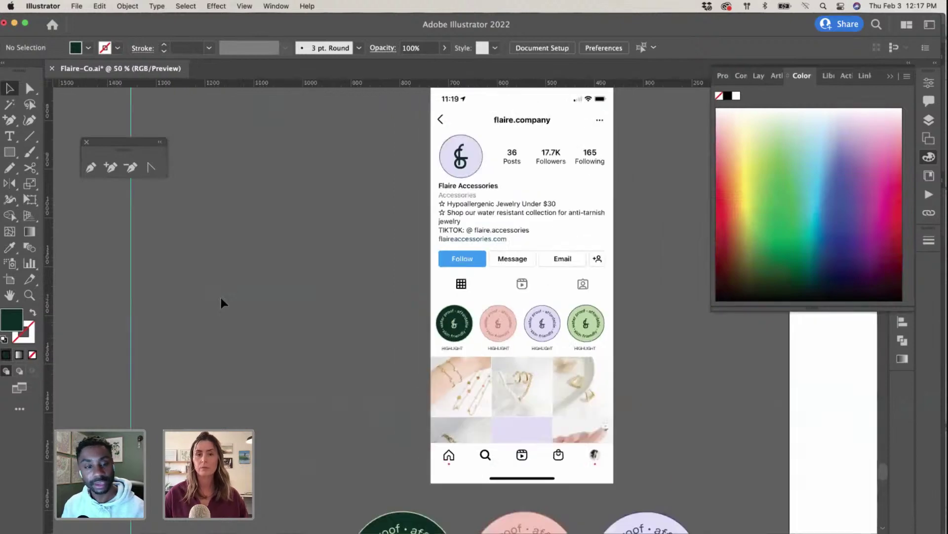
scroll(587, 308, "down", 2)
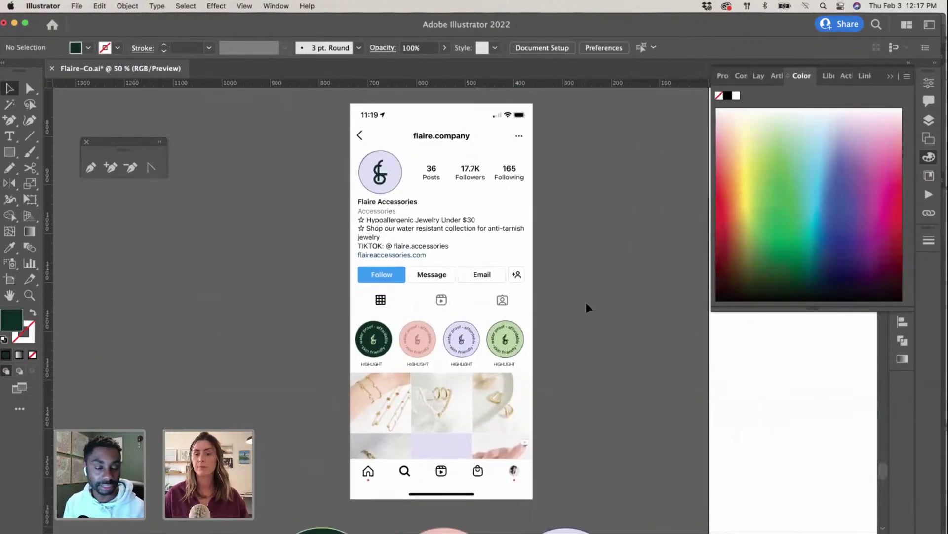
key("super+a")
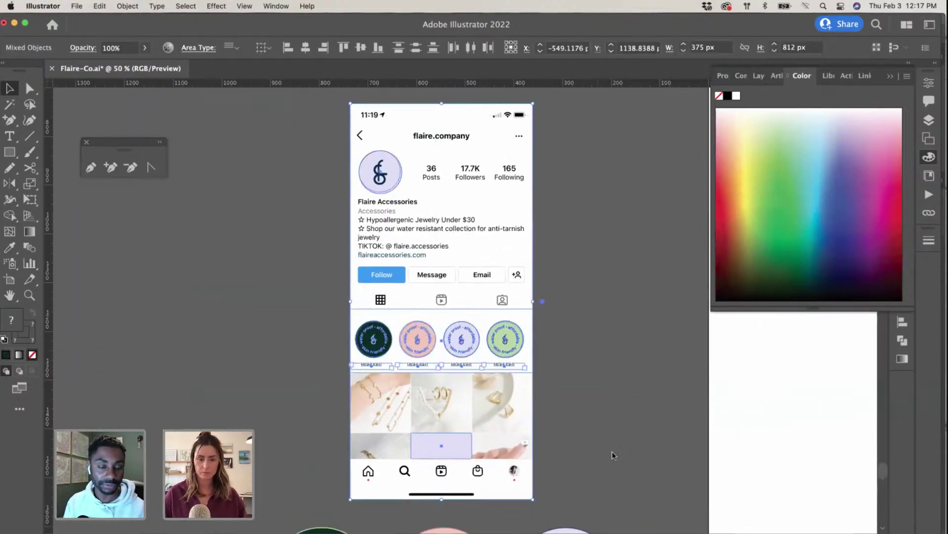
key("ctrl+Up")
Step: Paste the updated Flaire profile mockup as pixels into the ADD DESIGN HERE smart object and save
left_click(295, 414)
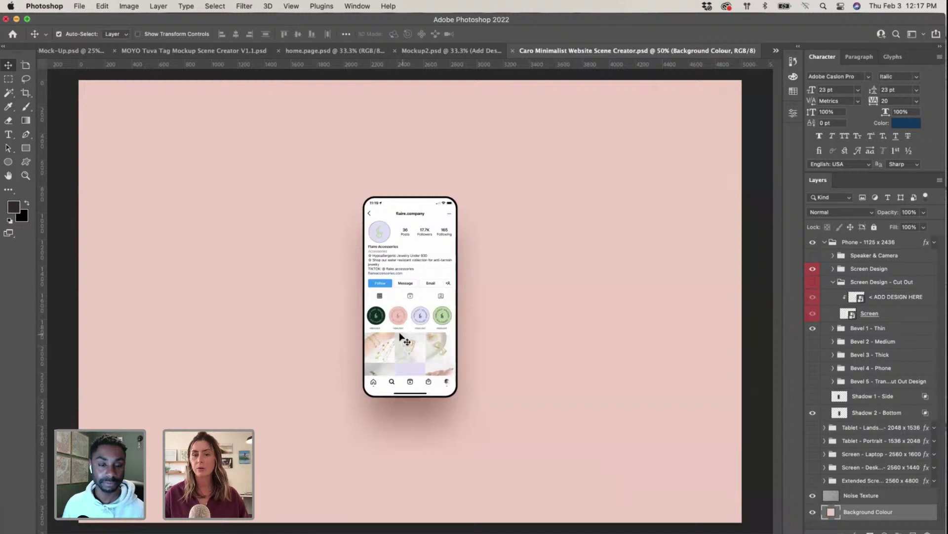
left_click(411, 313)
double_click(856, 283)
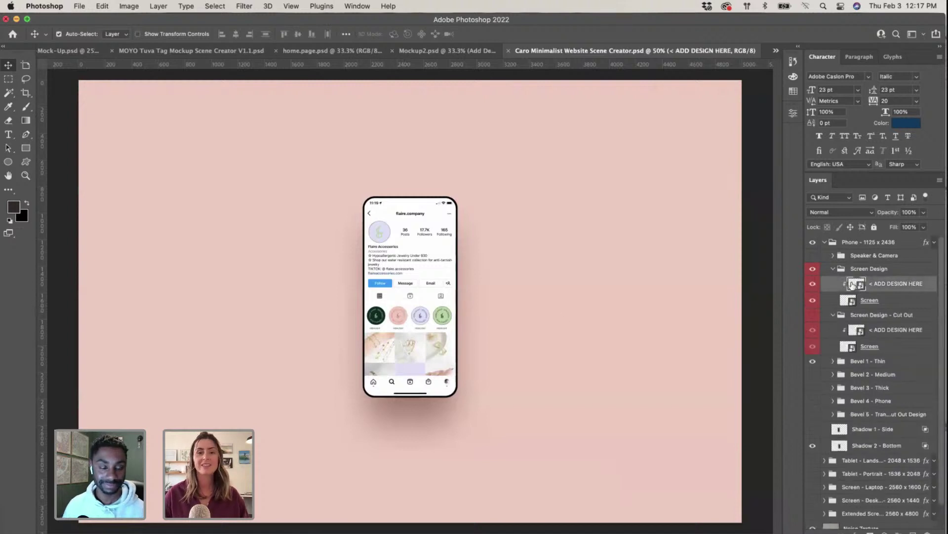
key("super+v")
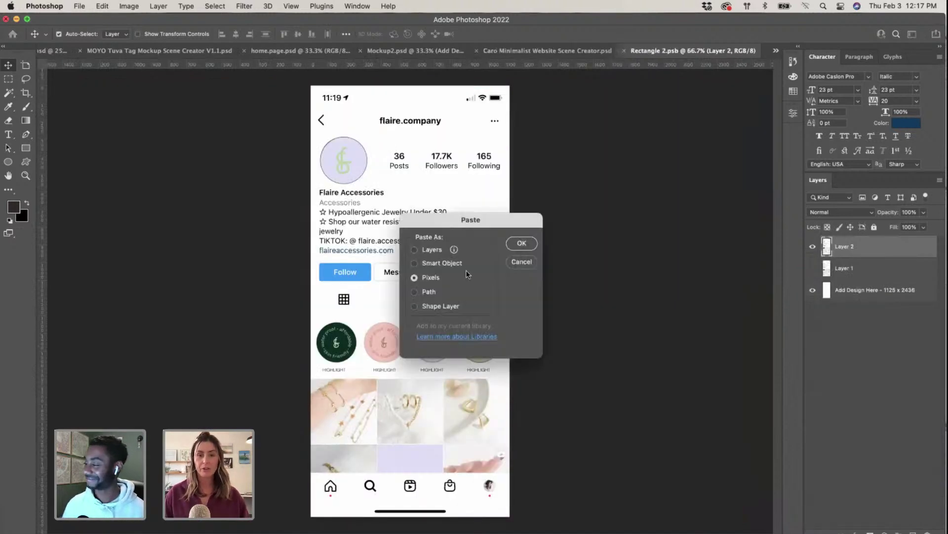
left_click(519, 243)
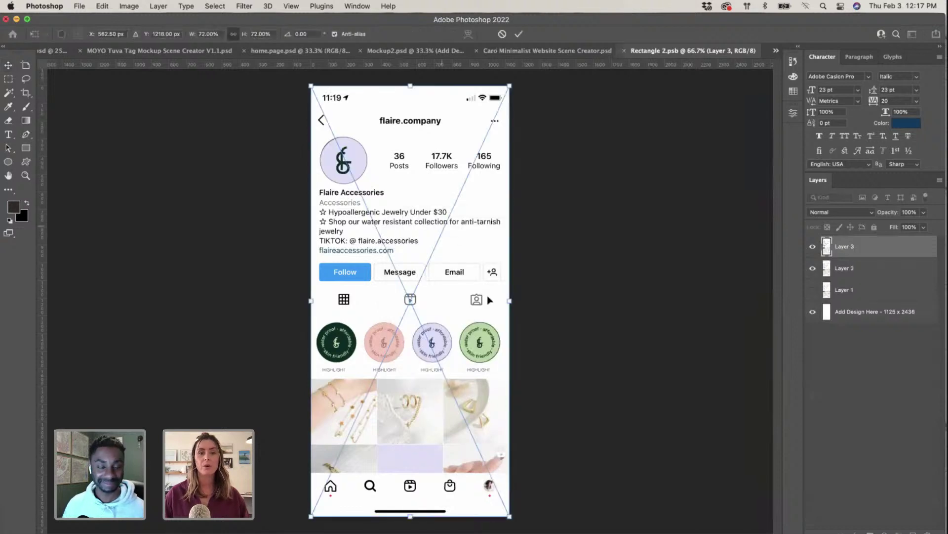
key("Return")
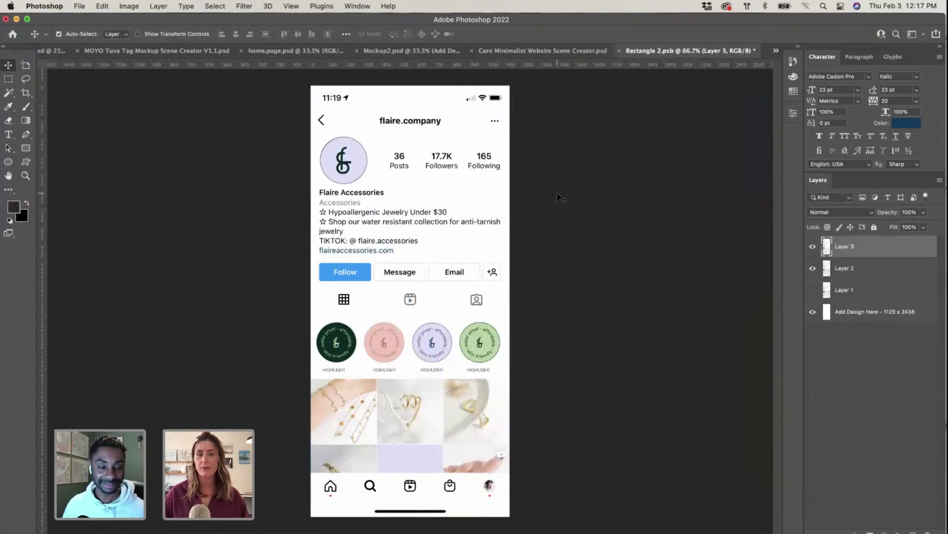
left_click(620, 50)
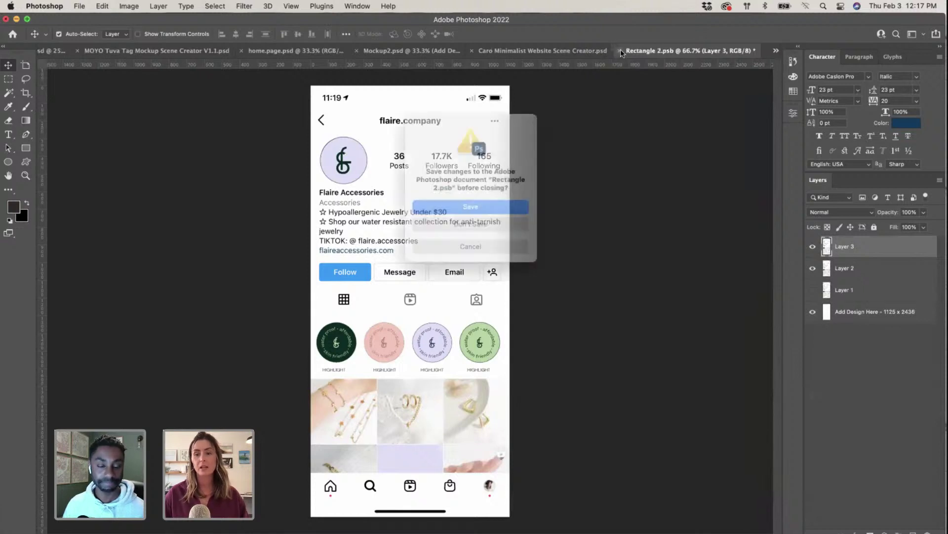
left_click(520, 206)
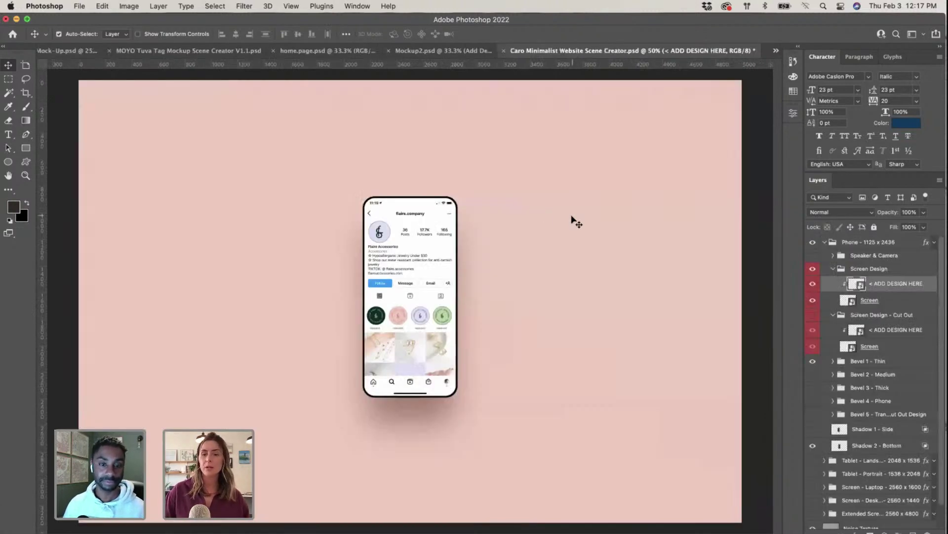
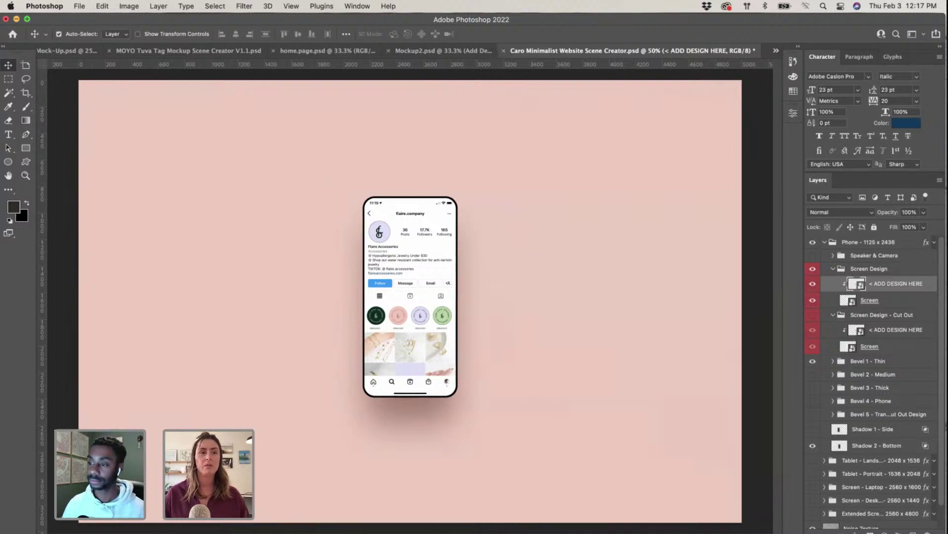
Step: Save the Caro Minimalist Website Scene Creator mockup showing the pink flaire.company profile
left_click(79, 6)
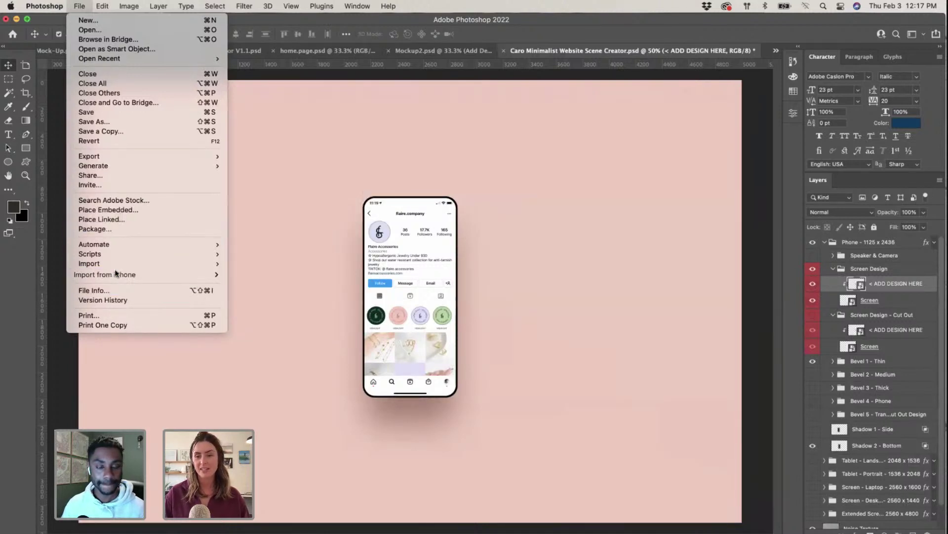
left_click(100, 112)
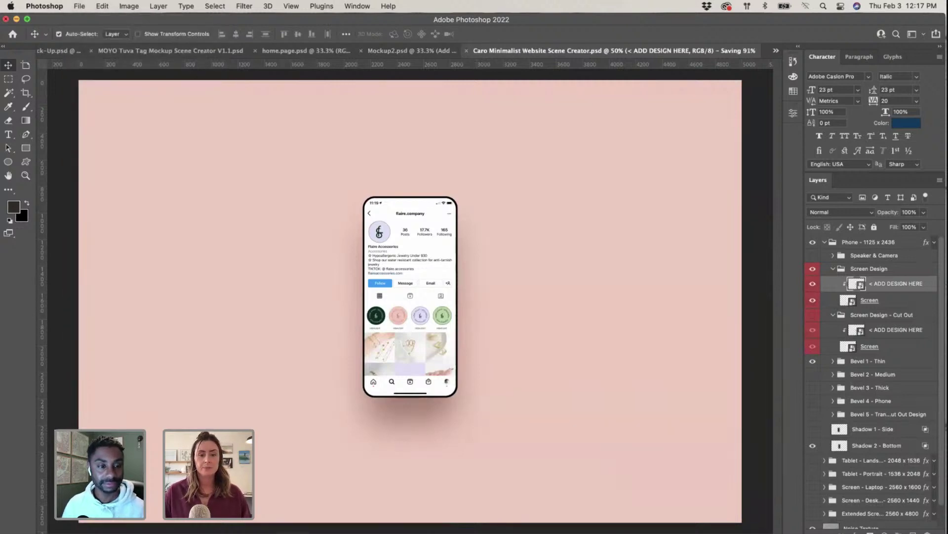
Step: Select the frame holding the phone mockup image on the InDesign brand spread
key("super+Tab")
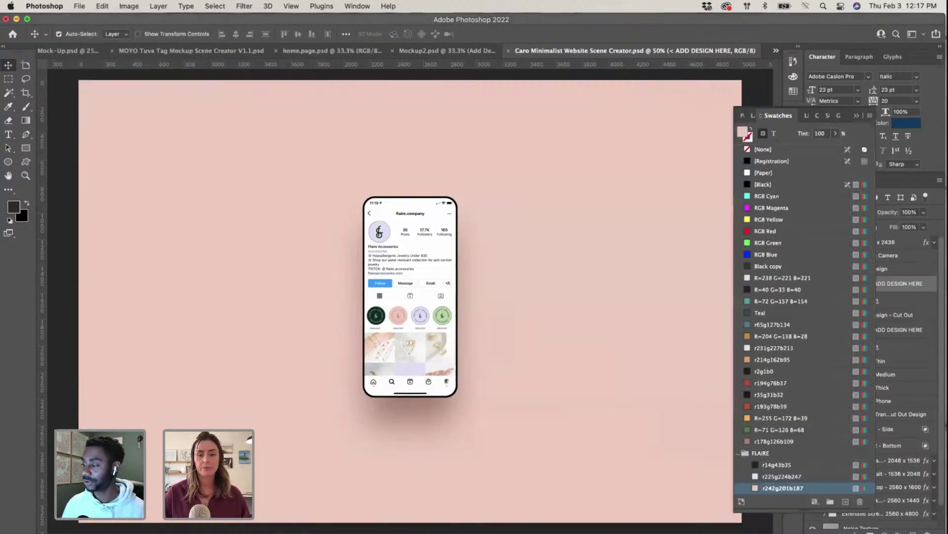
left_click(585, 394)
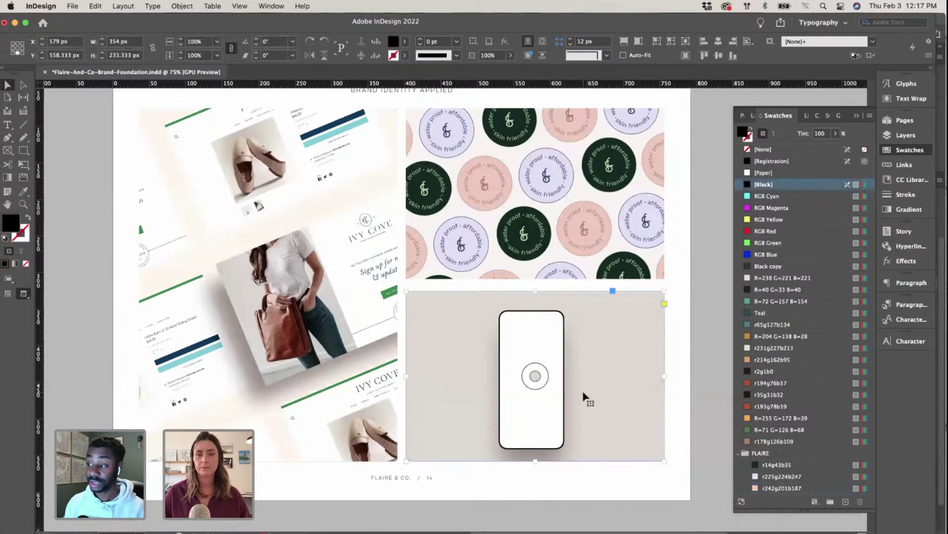
double_click(597, 423)
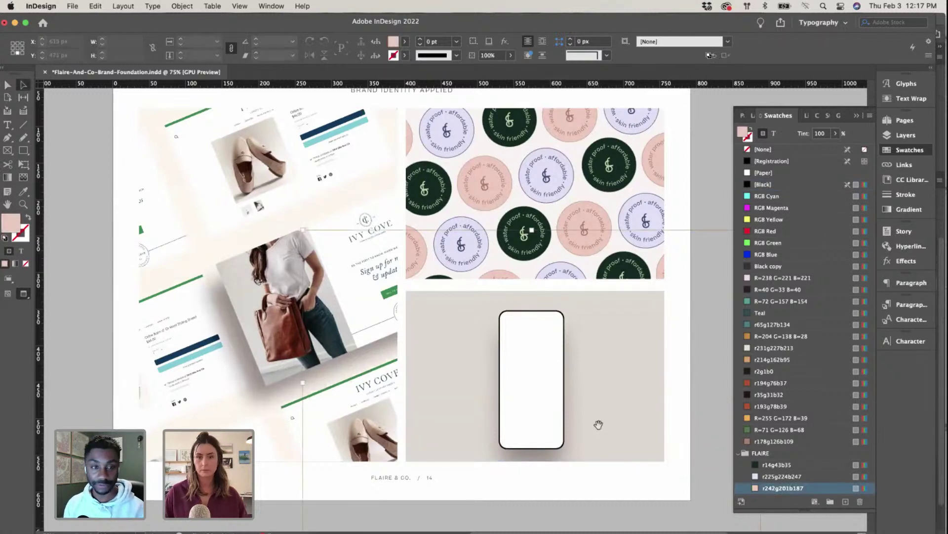
left_click(716, 308)
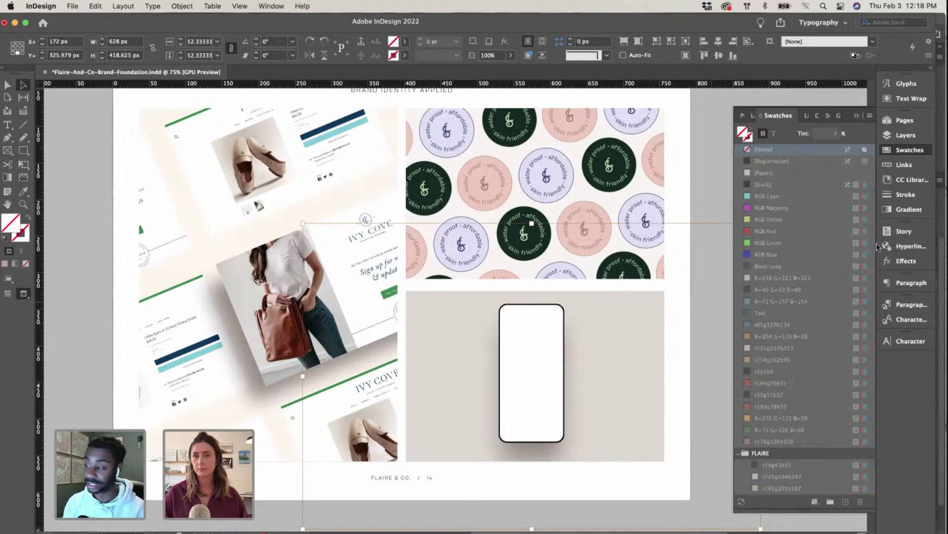
scroll(877, 247, "right", 2)
Step: Relink the phone image to the Caro Minimalist Website psd in Mock Ups > Main Scene Creator
left_click(905, 164)
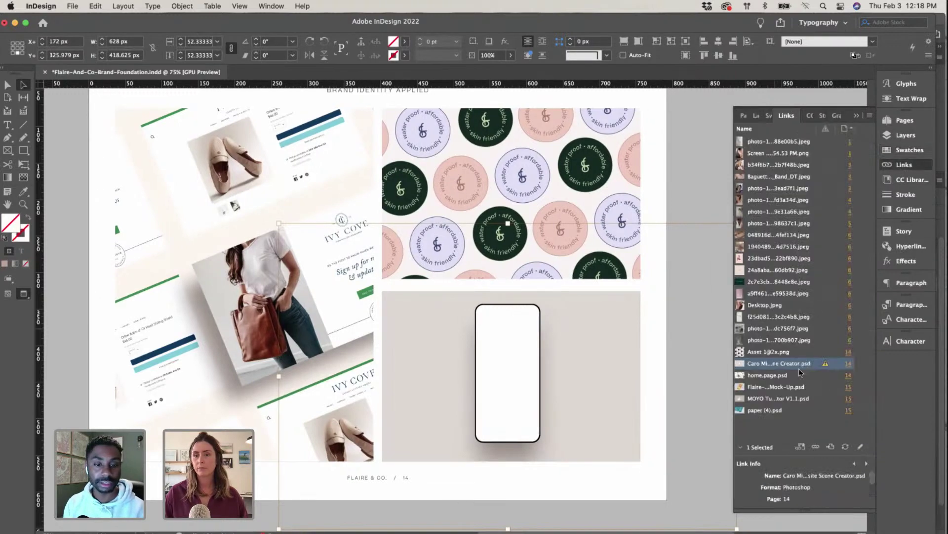
left_click(816, 446)
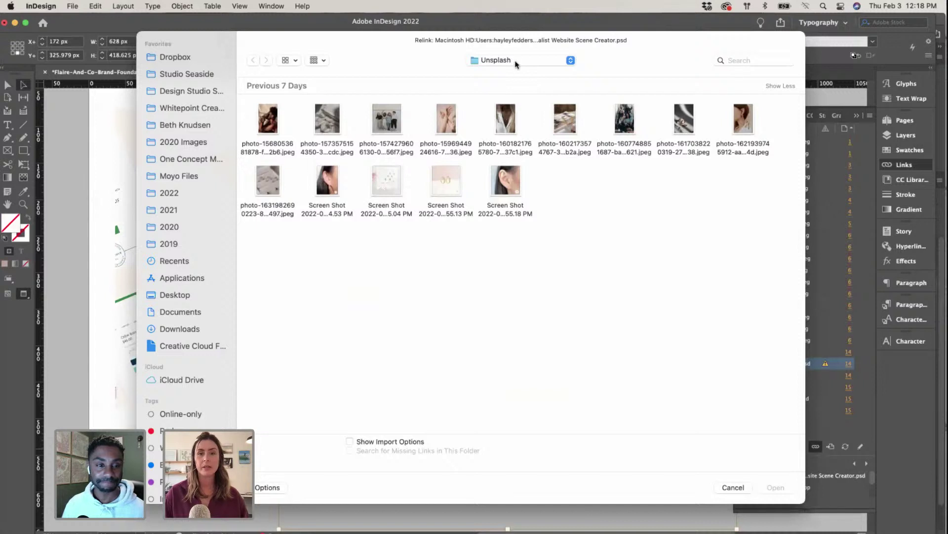
left_click(515, 56)
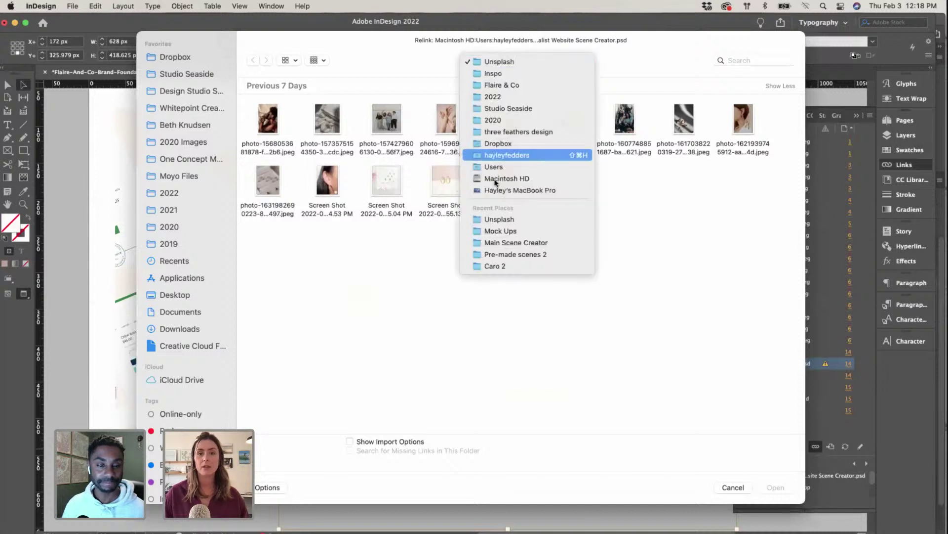
left_click(496, 230)
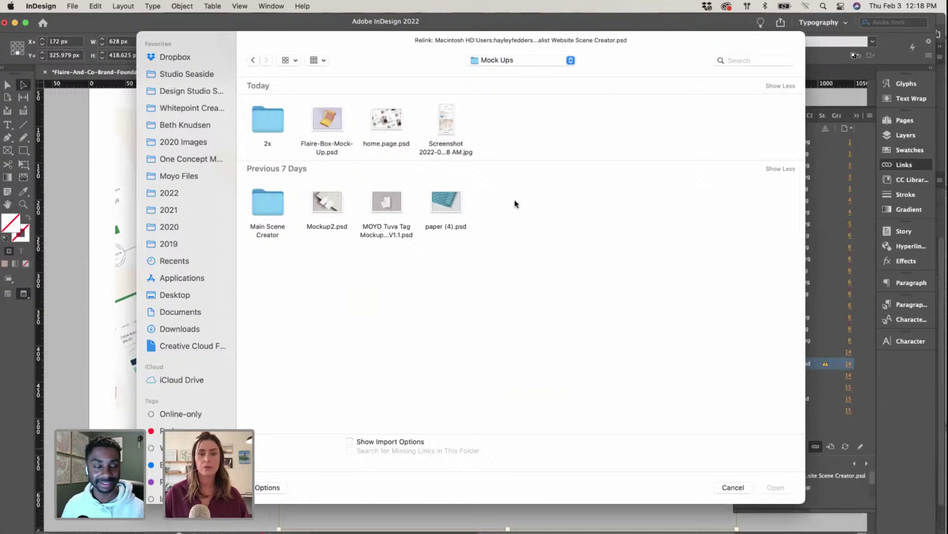
double_click(270, 212)
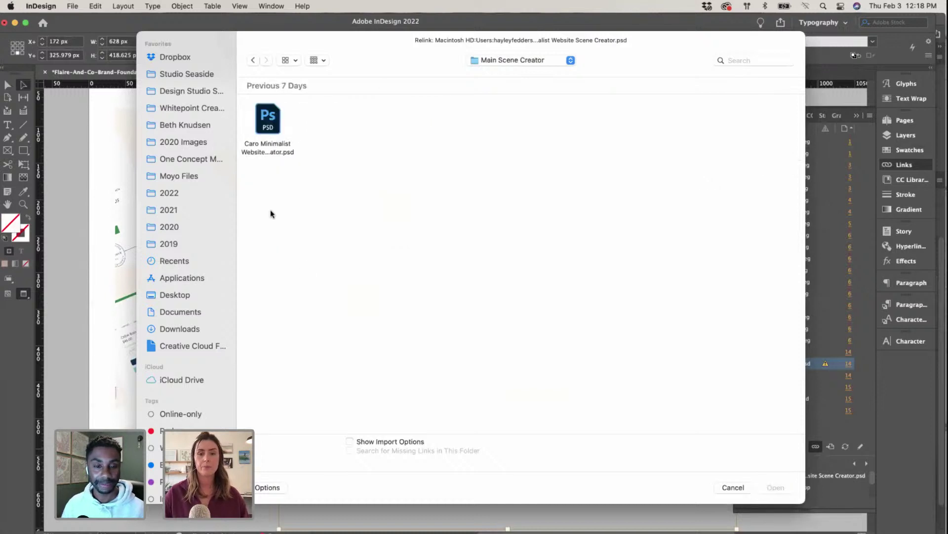
left_click(271, 125)
left_click(787, 491)
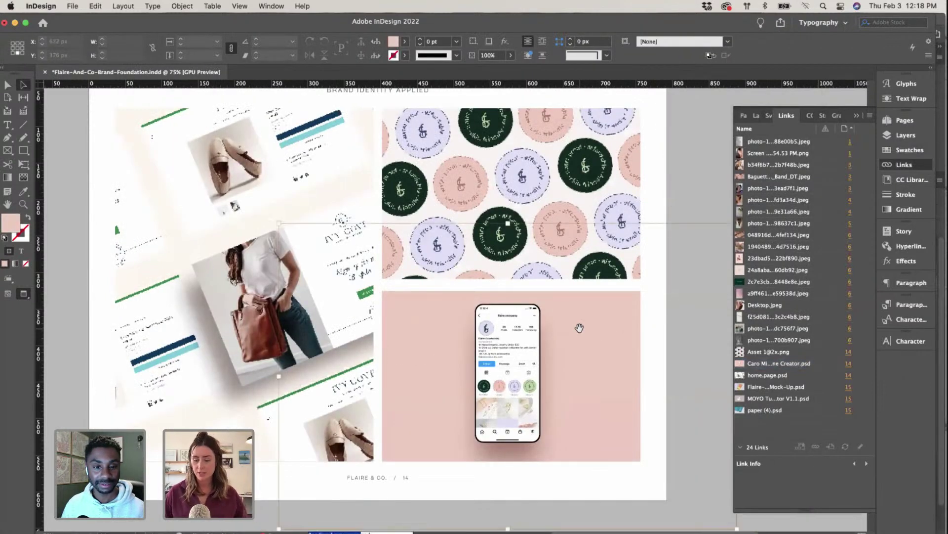
key("super+minus")
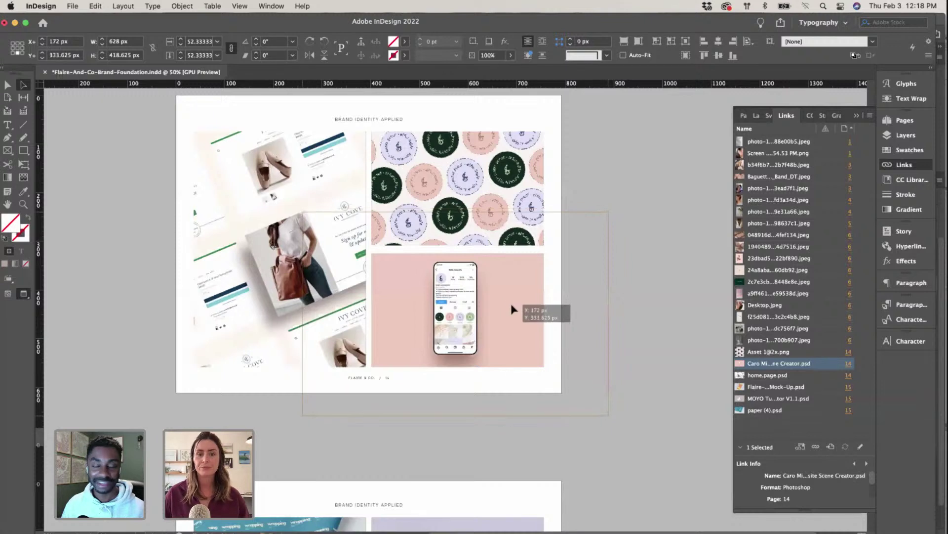
left_click(668, 403)
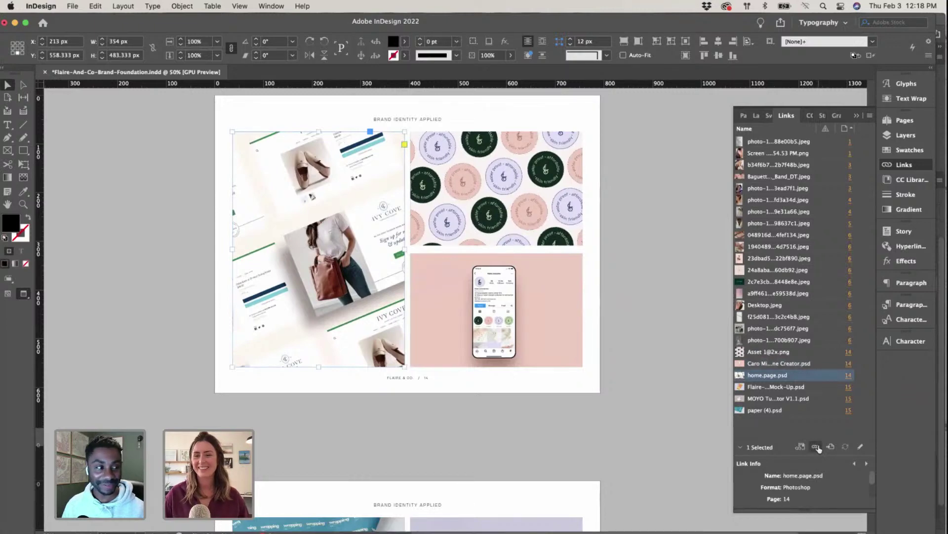
key("ctrl+Up")
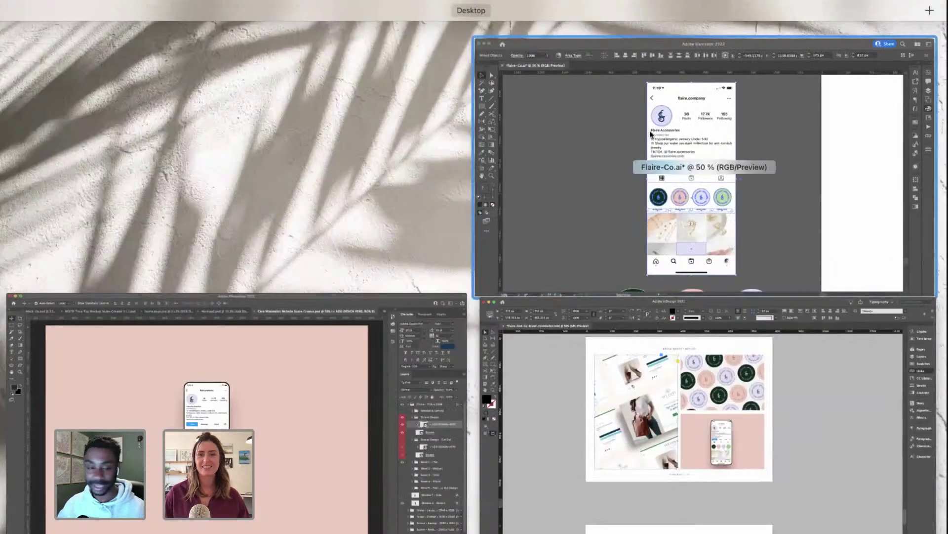
Step: Return to Photoshop and close the Caro Minimalist scene document
left_click(651, 133)
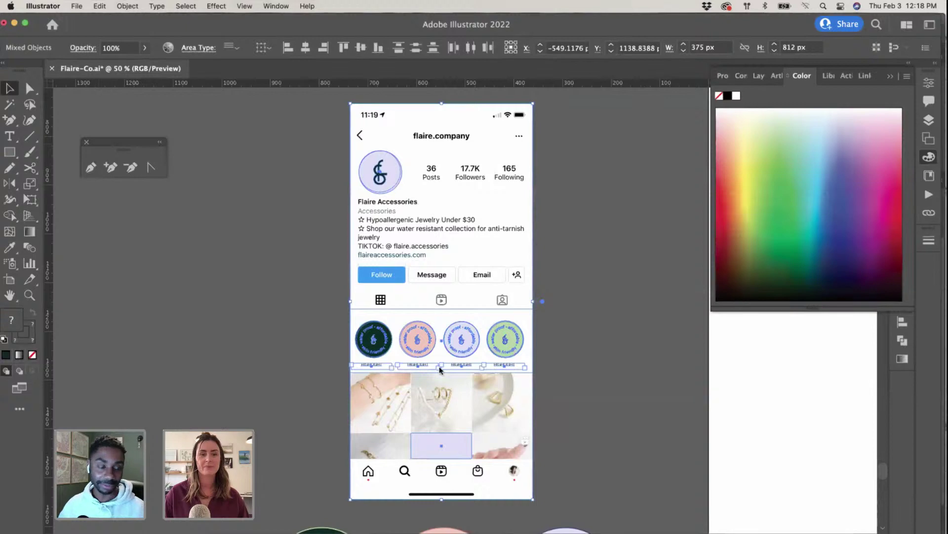
key("ctrl+Up")
left_click(440, 369)
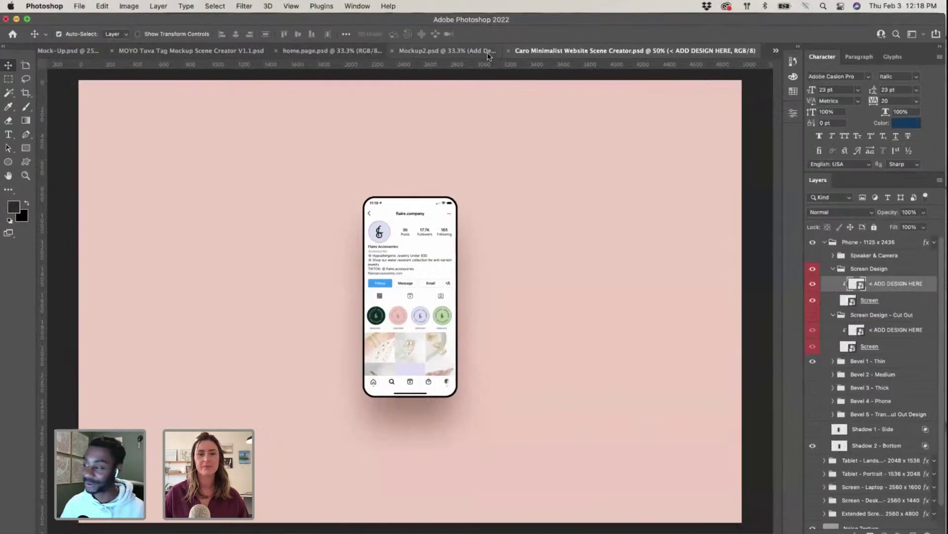
left_click(488, 53)
left_click(237, 51)
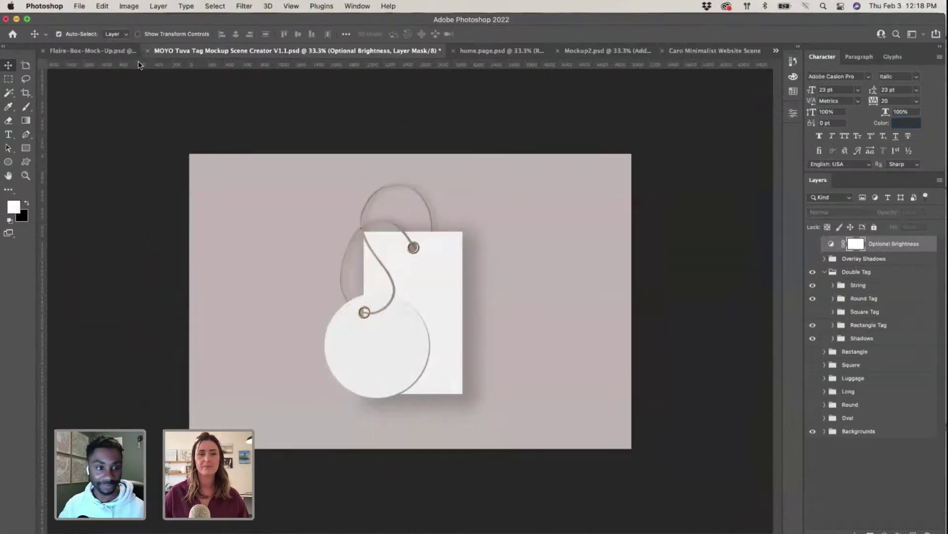
left_click(111, 51)
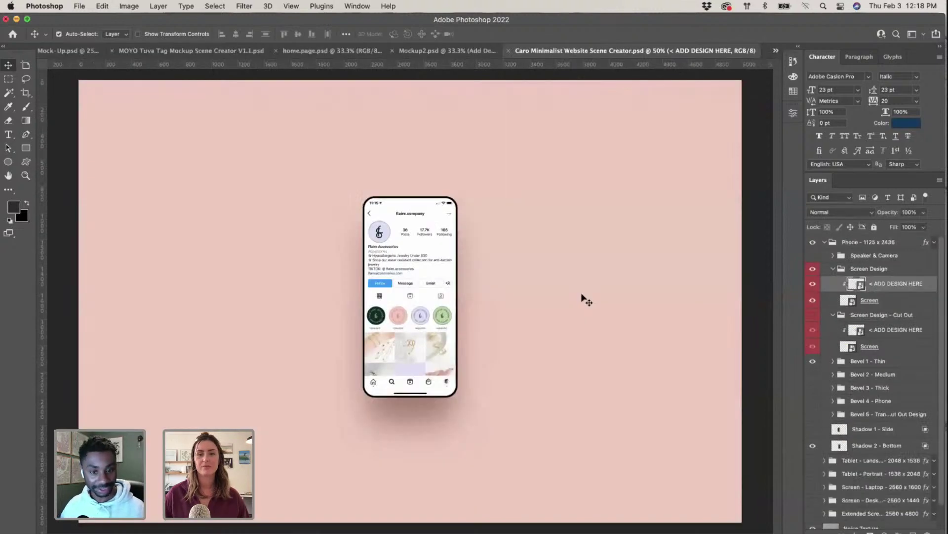
left_click(715, 53)
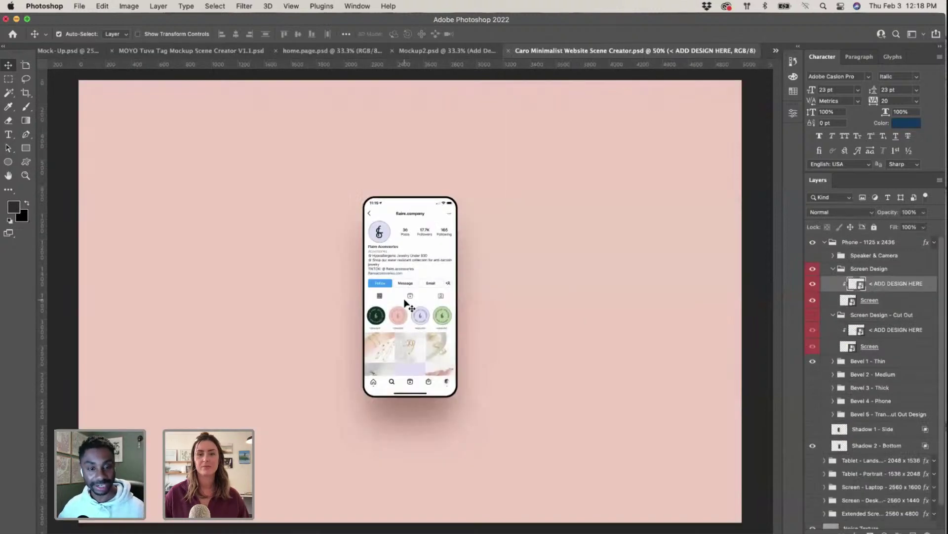
left_click(509, 53)
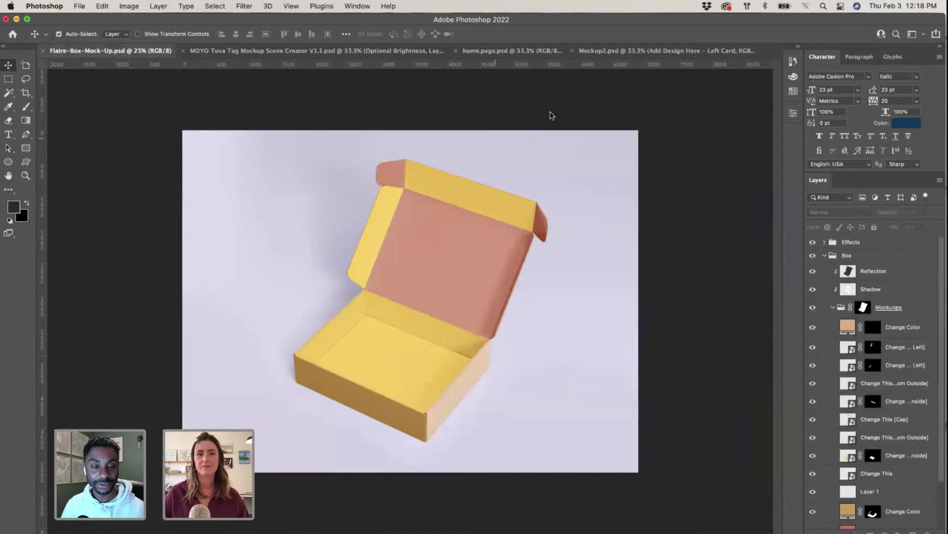
Step: Switch to home.page.psd and select the middle screen's design layer
left_click(635, 51)
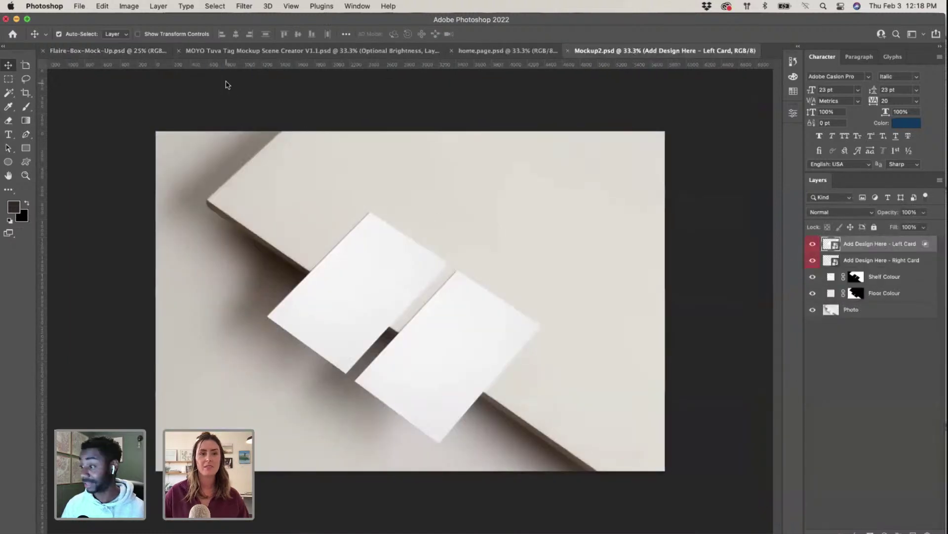
left_click(490, 56)
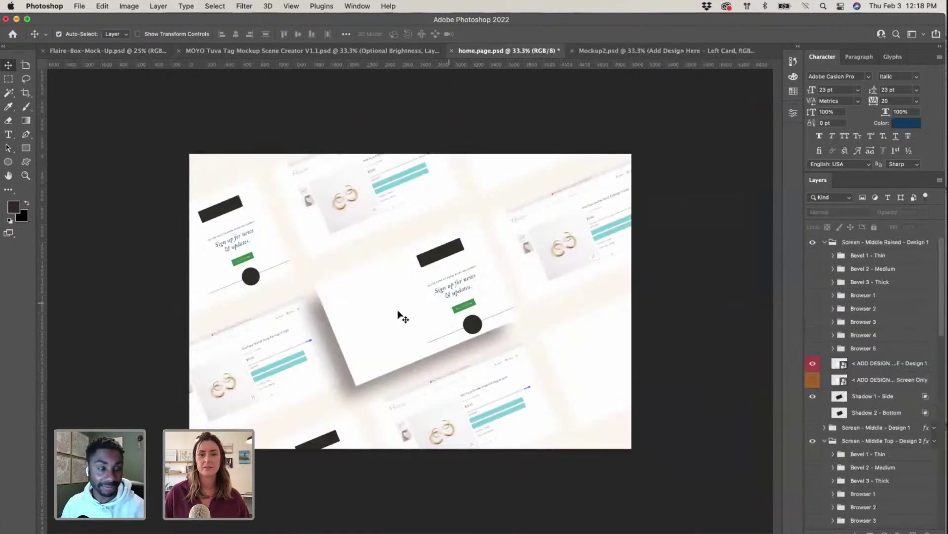
left_click(379, 318)
Step: Open the design smart object and place the necklace photo from the Unsplash folder as a linked image
double_click(839, 364)
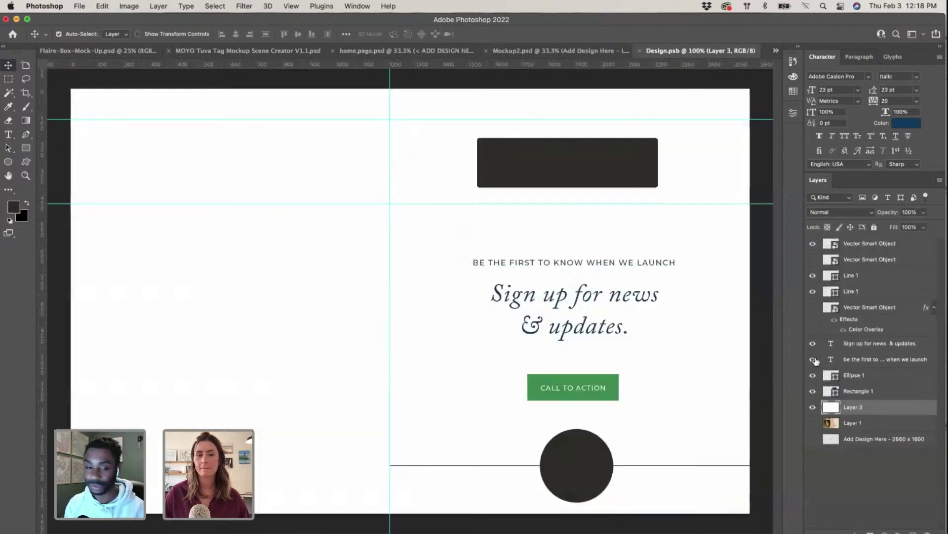
left_click(79, 6)
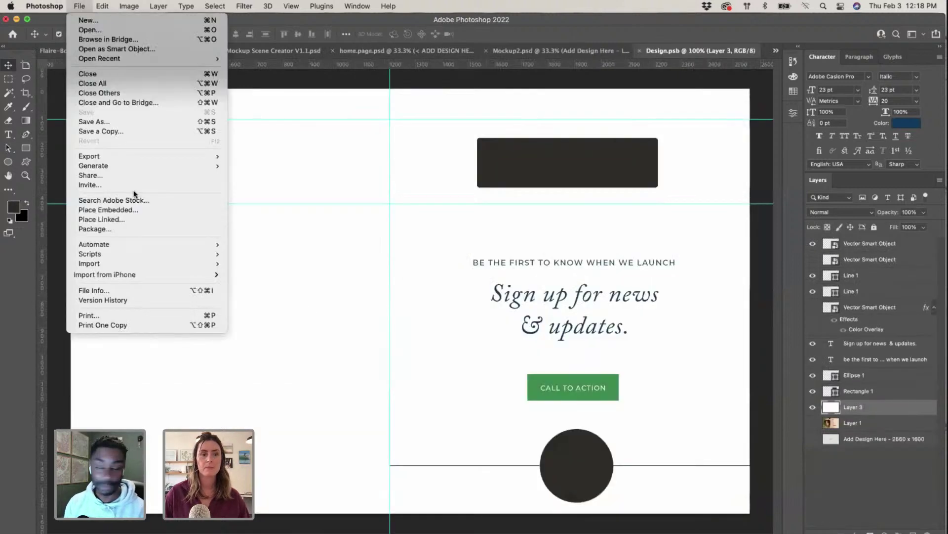
left_click(167, 223)
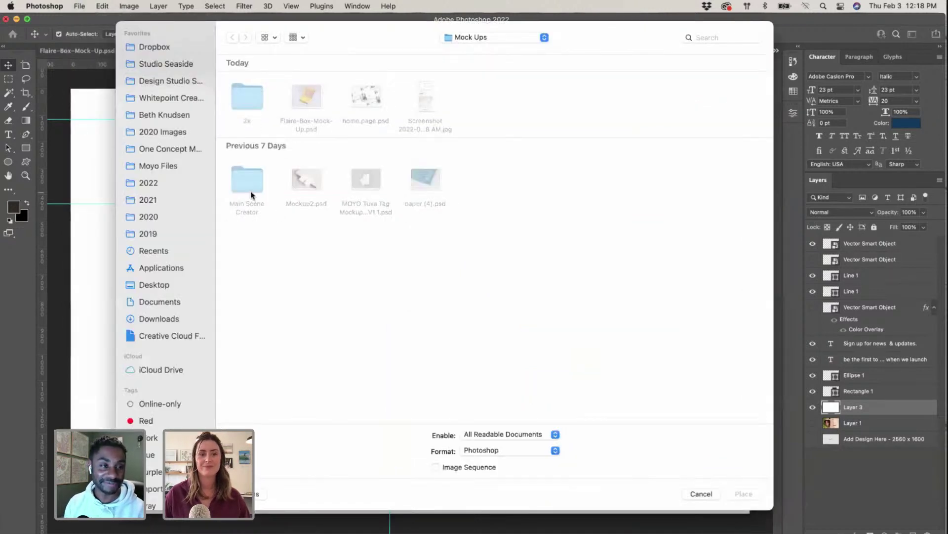
left_click(503, 39)
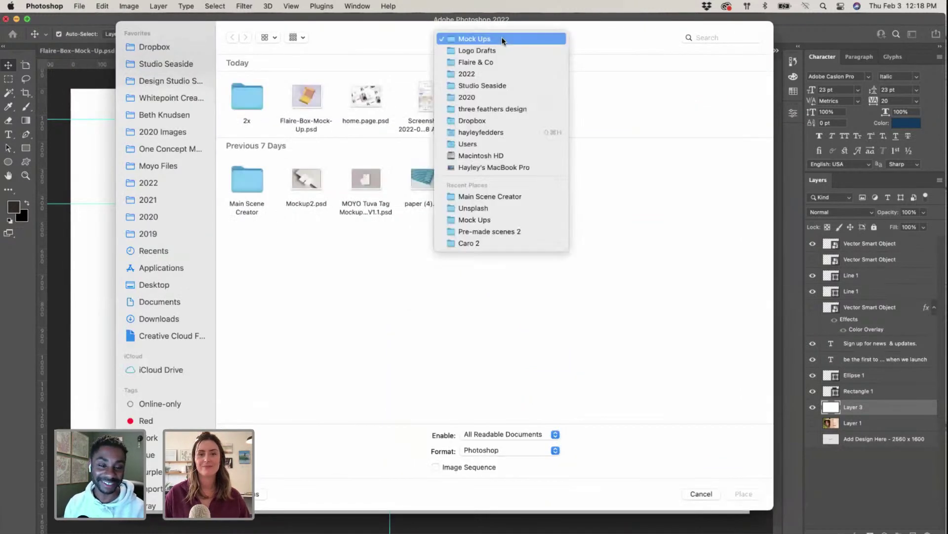
left_click(507, 204)
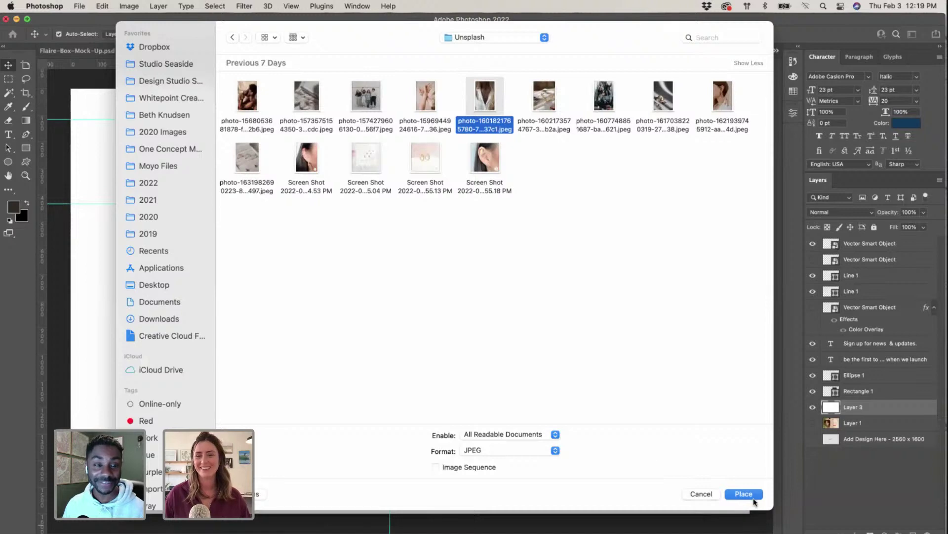
left_click(753, 497)
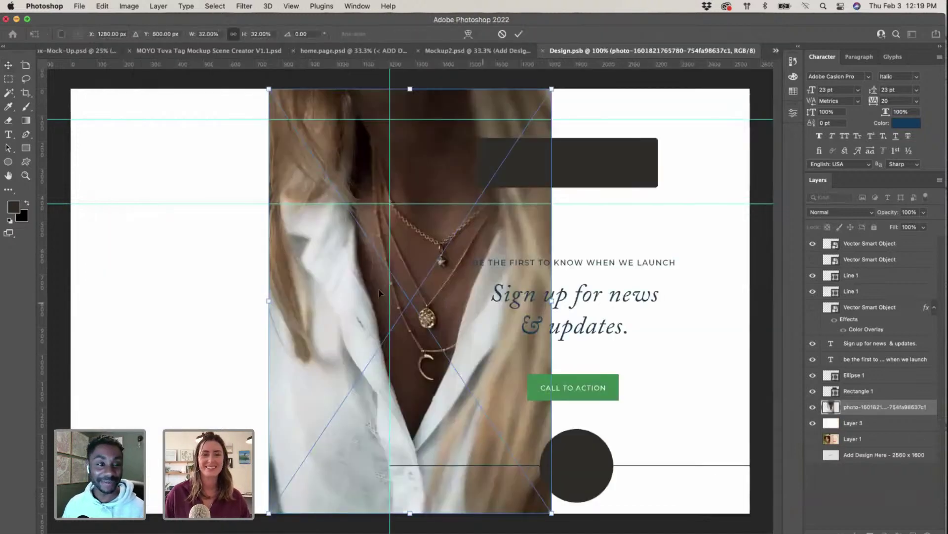
Step: Enlarge and reposition the necklace photo so it fills the left half of the layout
left_click_drag(480, 284, 321, 281)
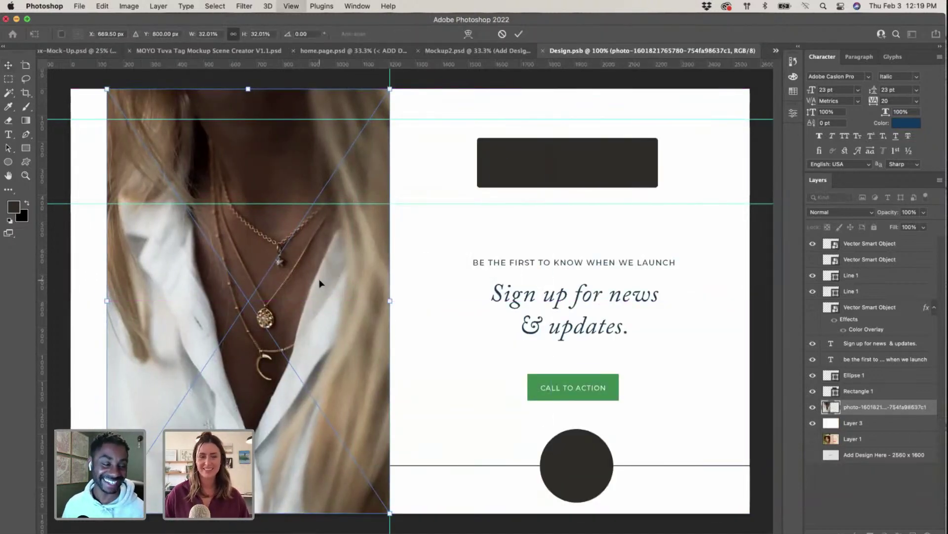
key("super+minus")
right_click(280, 401)
key("Escape")
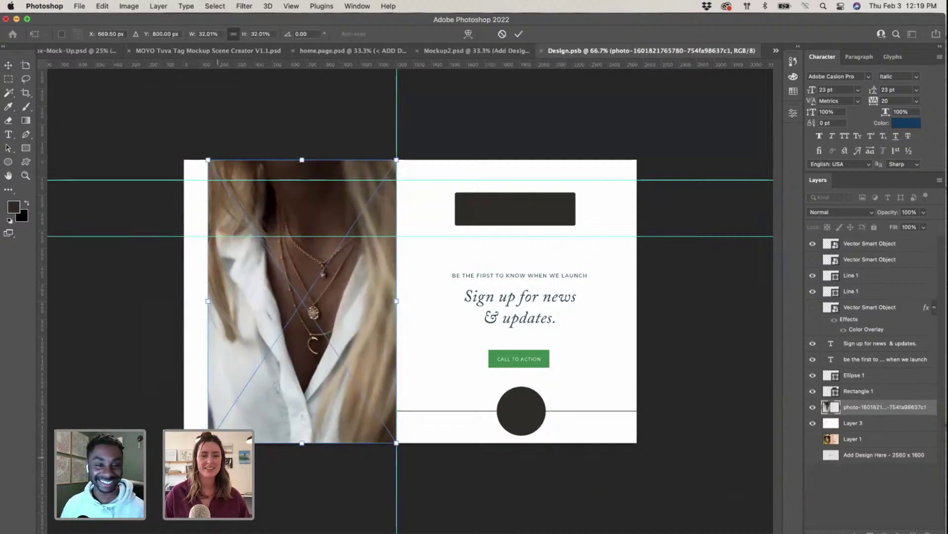
left_click_drag(211, 444, 182, 480)
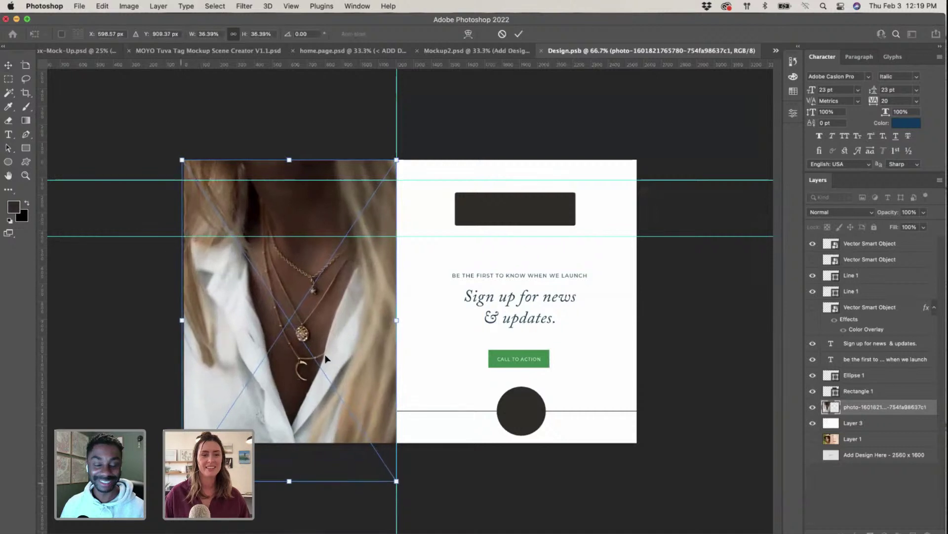
left_click_drag(326, 360, 325, 318)
key("Return")
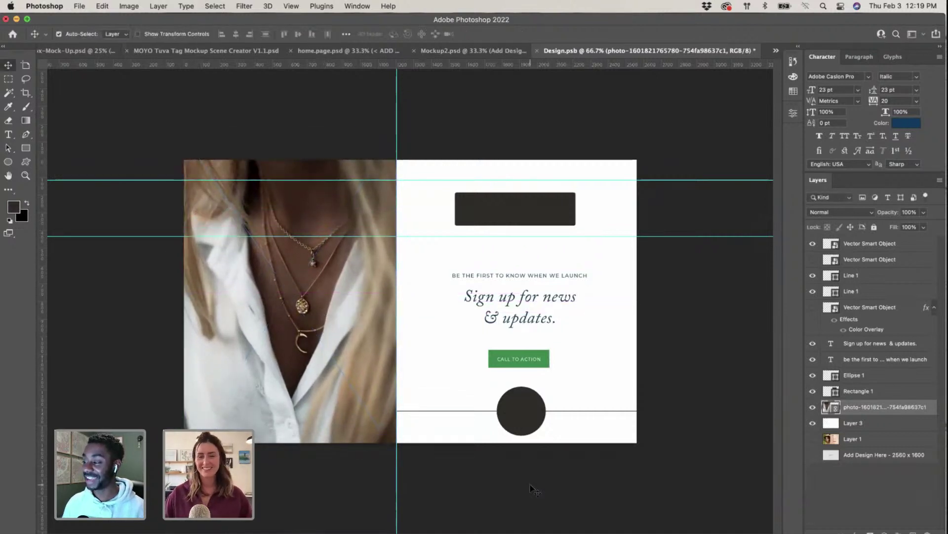
Step: Delete the dark rectangle placeholder above the headline
left_click(520, 211)
key("BackSpace")
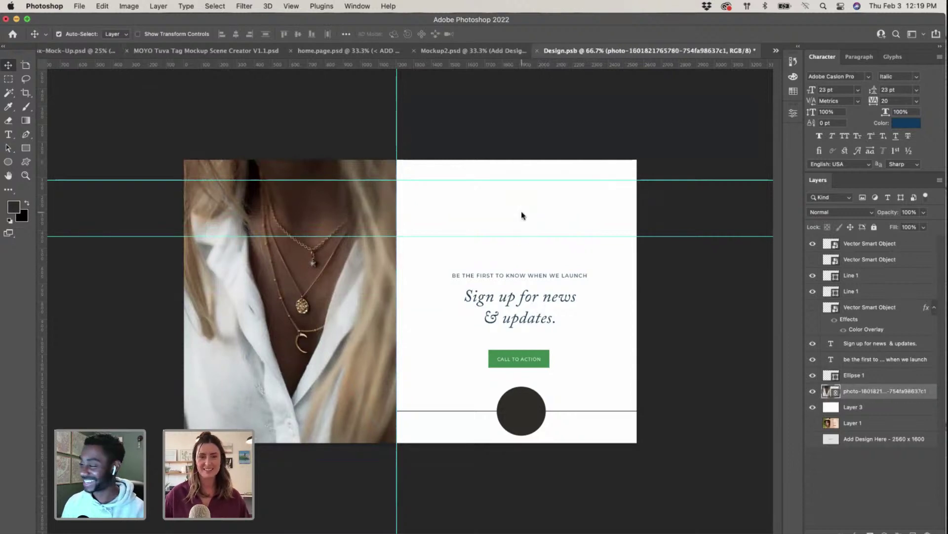
key("ctrl+Up")
left_click(465, 296)
Step: Navigate the Illustrator brand file to the lavender flaire&co. logo artboard
scroll(465, 297, "up", 5)
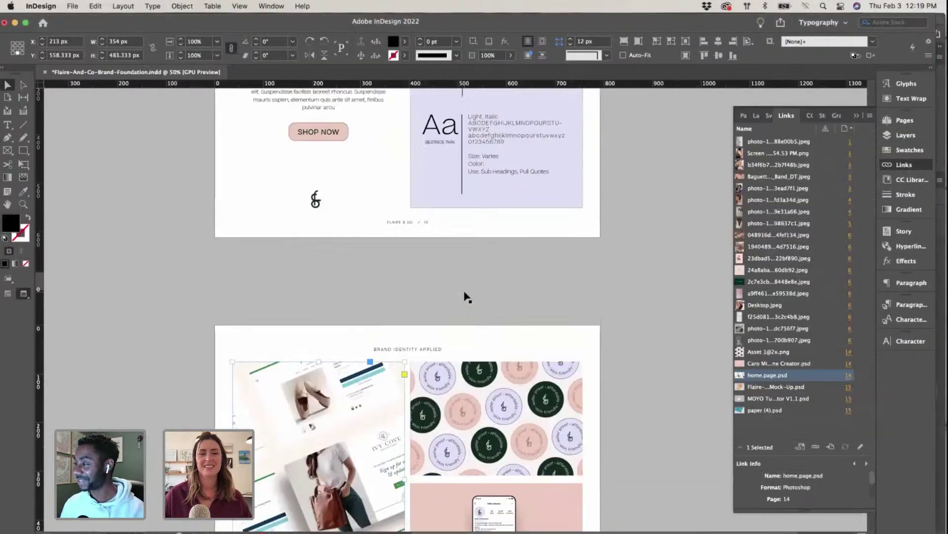
scroll(464, 296, "down", 3)
key("ctrl+Up")
left_click(695, 154)
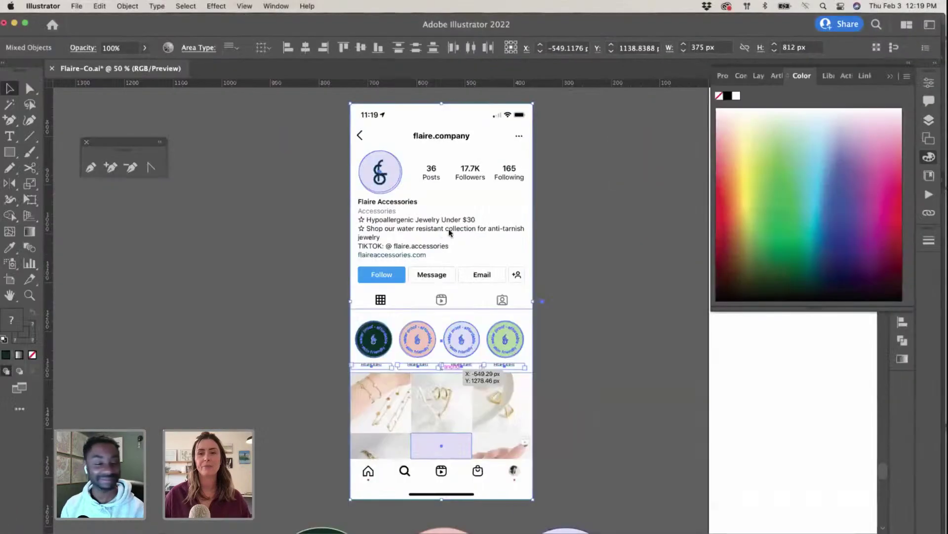
scroll(701, 189, "right", 5)
scroll(702, 190, "right", 2)
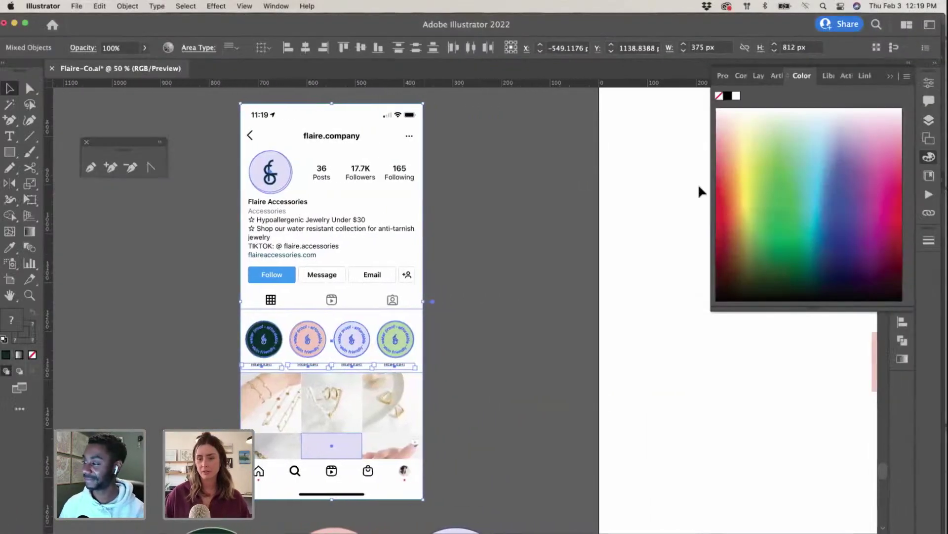
scroll(698, 189, "down", 5)
scroll(688, 262, "up", 5)
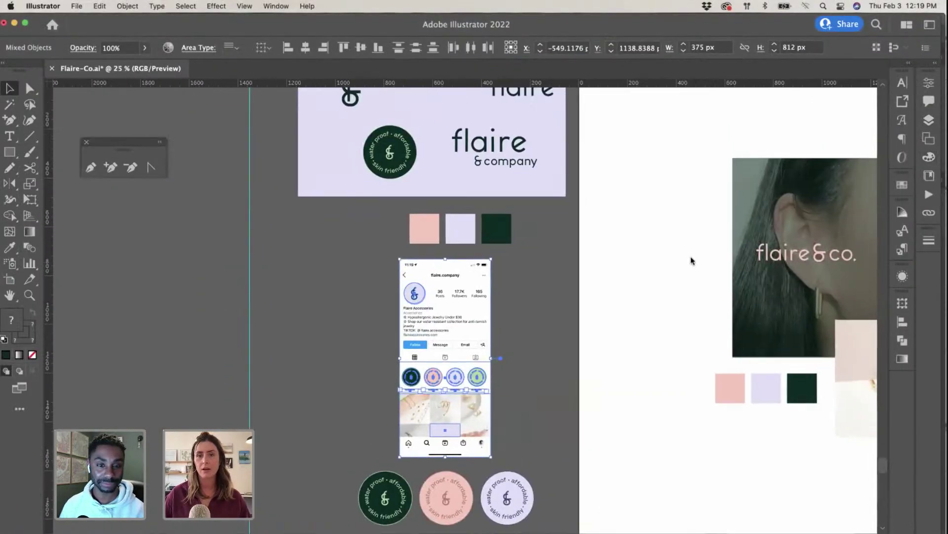
scroll(532, 191, "up", 1)
left_click(432, 145)
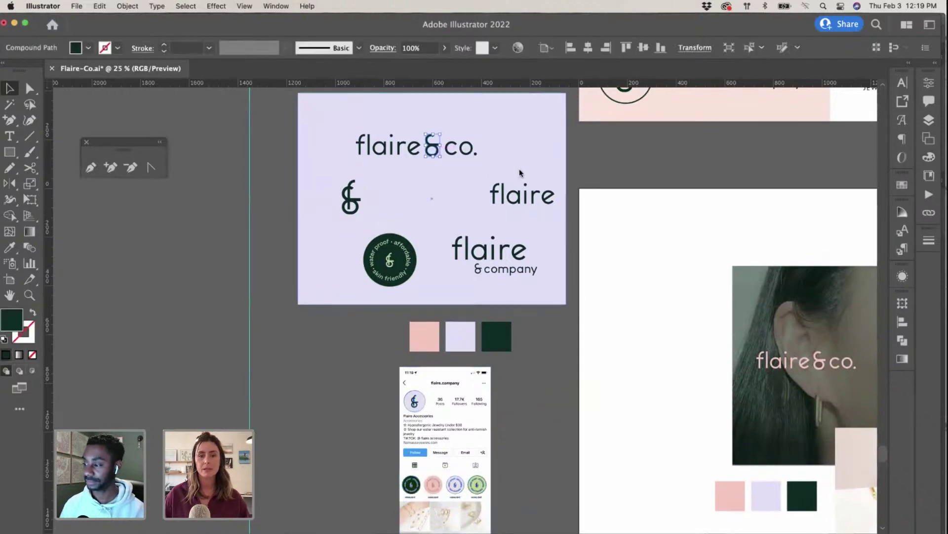
Step: Copy the flaire&co. wordmark and paste it into Photoshop's Design.psb
scroll(667, 327, "down", 15)
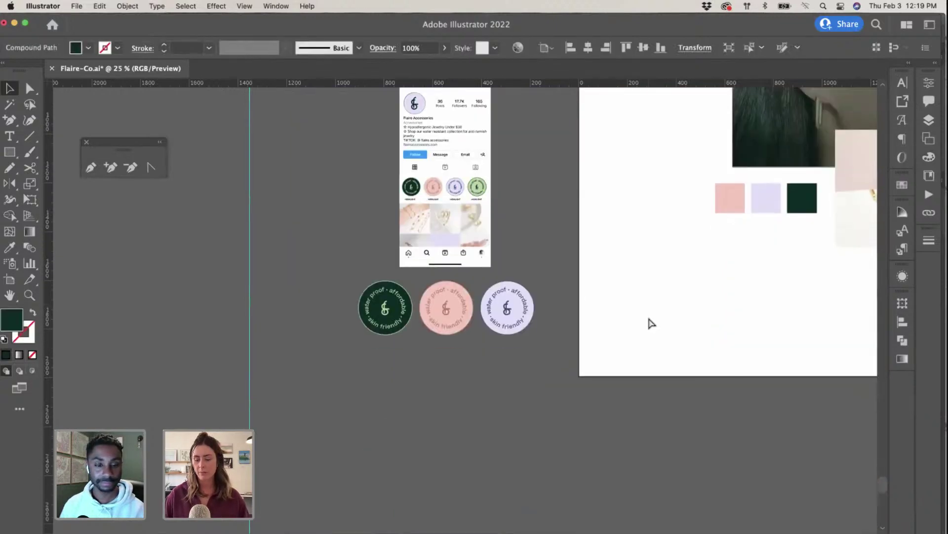
scroll(651, 324, "down", 5)
left_click(417, 266)
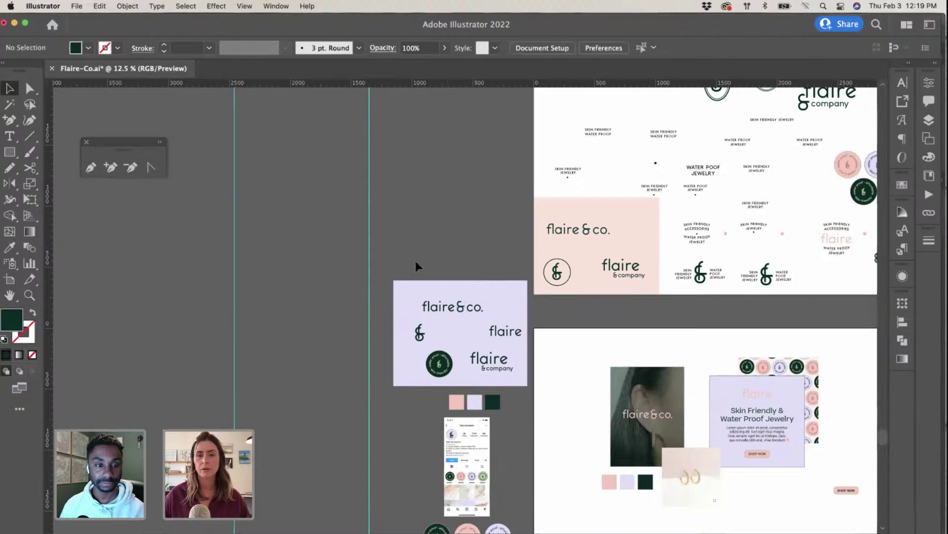
left_click(493, 315)
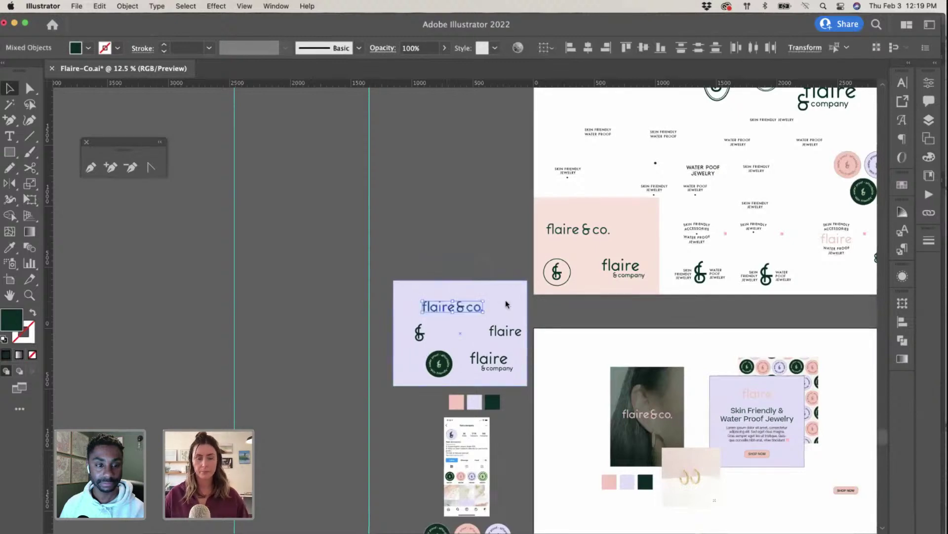
key("ctrl+Up")
left_click(237, 410)
key("super+v")
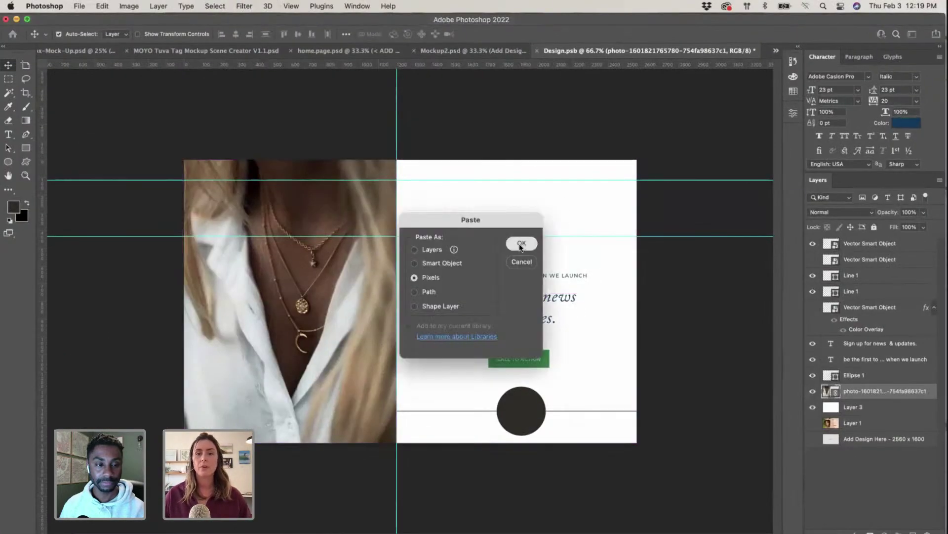
Step: Paste the logo as pixels, scale it to about 32% and place it atop the white panel
left_click(519, 245)
left_click_drag(227, 268, 438, 306)
left_click_drag(538, 330, 530, 221)
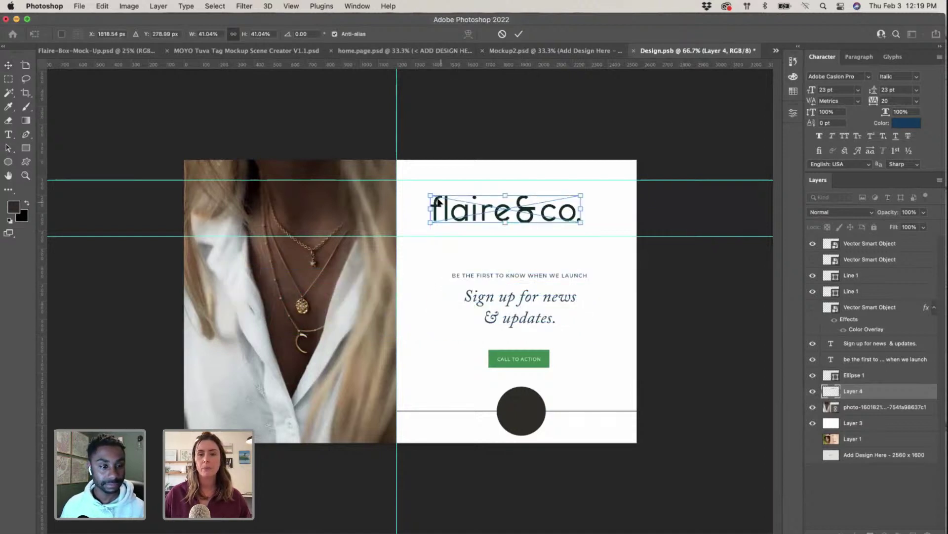
left_click_drag(429, 197, 464, 201)
left_click_drag(540, 216, 531, 190)
key("super+plus")
key("super+plus")
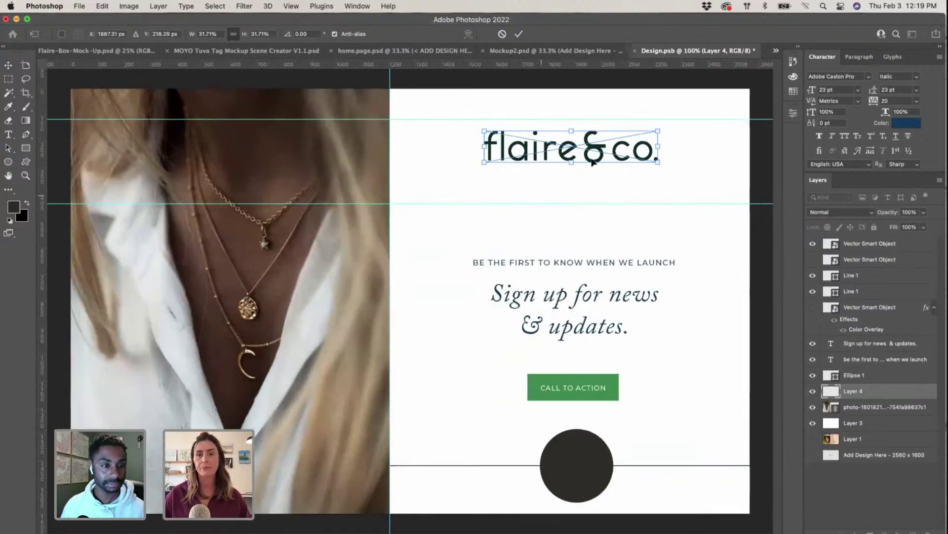
left_click_drag(599, 156, 598, 150)
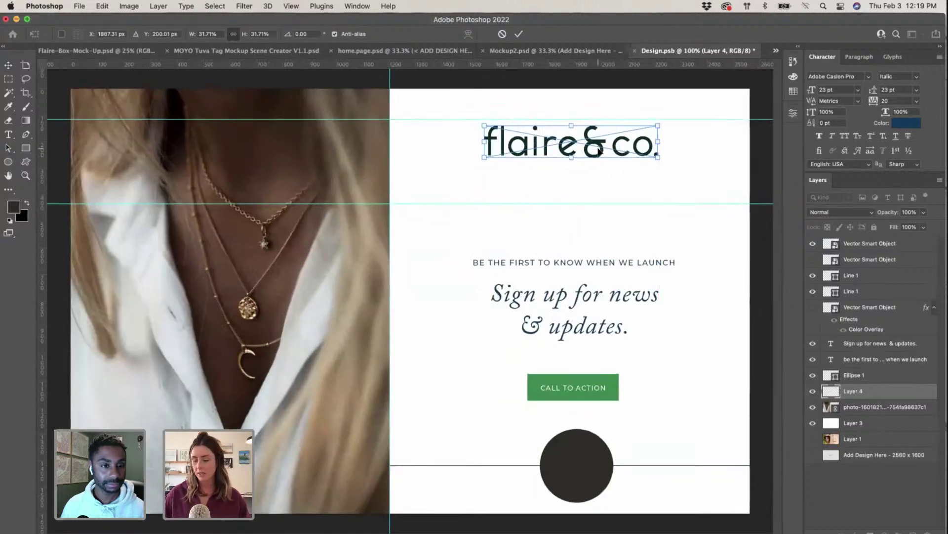
key("Return")
Step: Copy the pink SHOP NOW button from Illustrator and paste it into the design
left_click(600, 385)
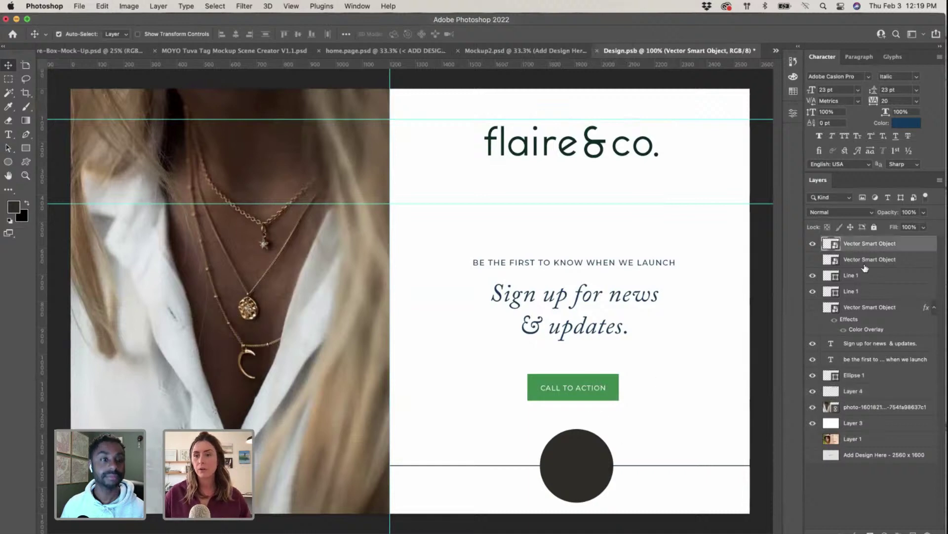
key("ctrl+Up")
left_click(660, 295)
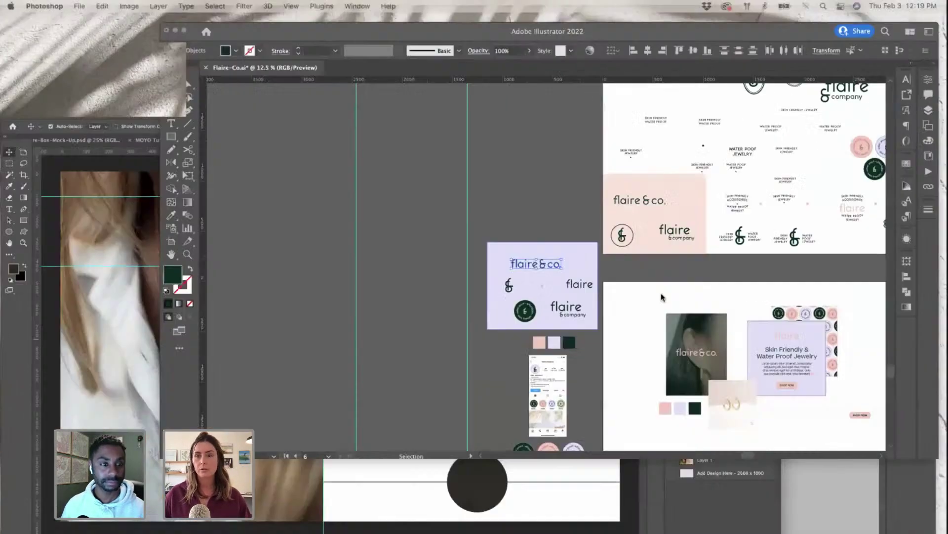
scroll(588, 327, "right", 5)
scroll(589, 327, "down", 2)
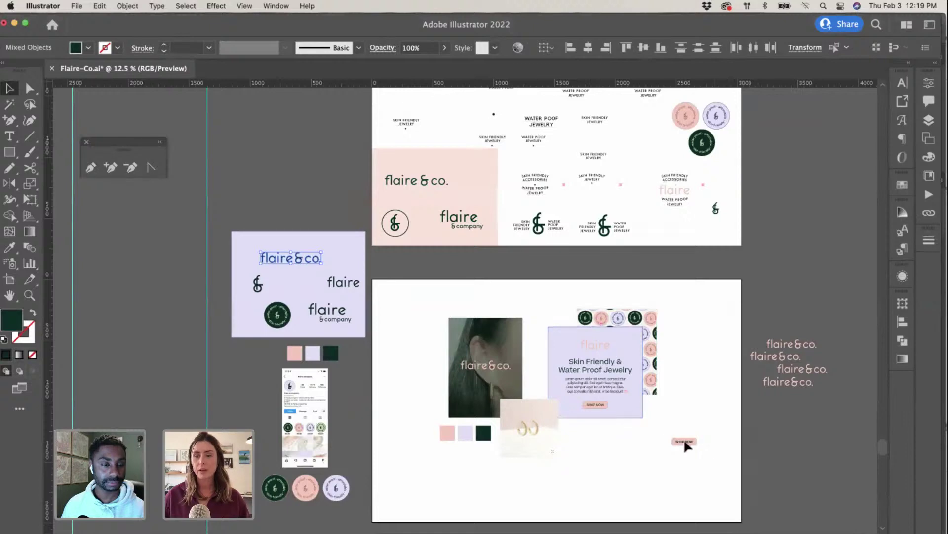
left_click(684, 440)
key("ctrl+Up")
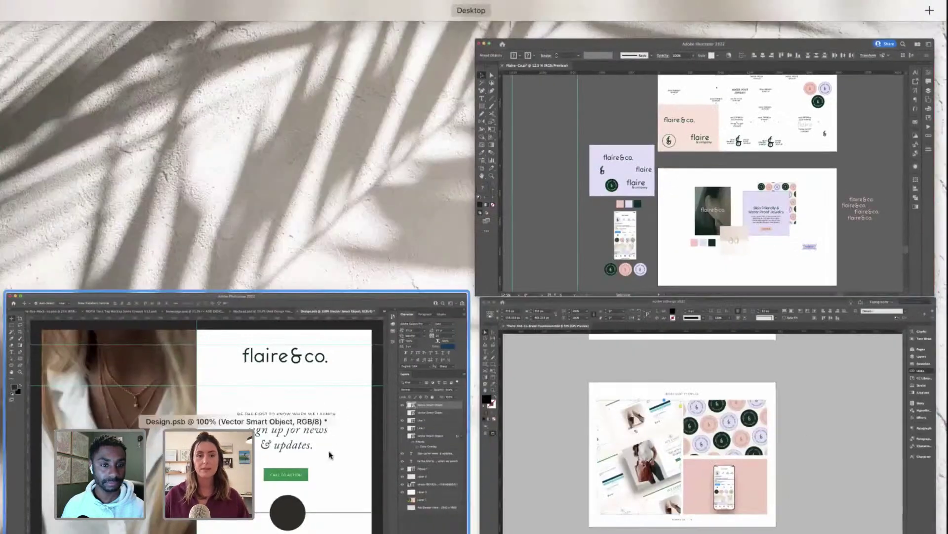
left_click(435, 390)
key("super+v")
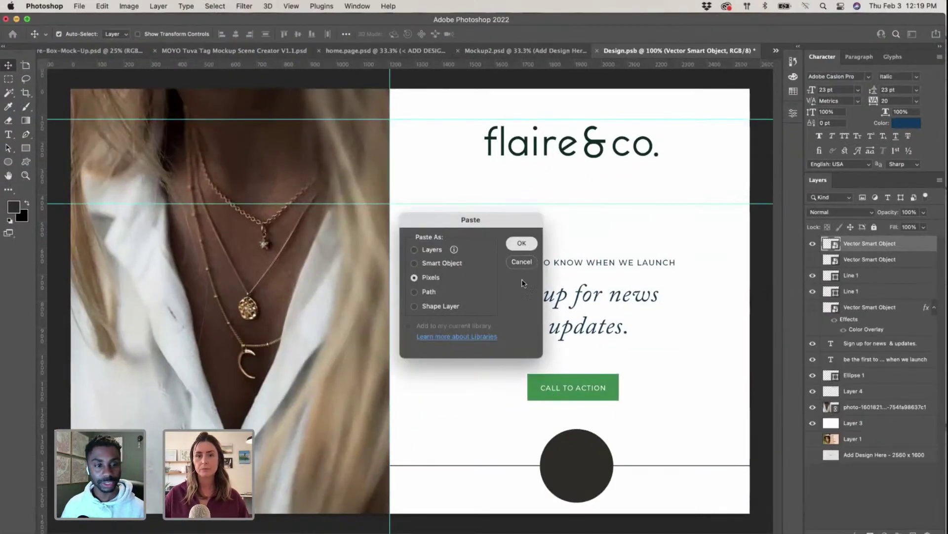
Step: Replace the green CALL TO ACTION button with a resized, centred pink SHOP NOW button
left_click(522, 242)
left_click_drag(524, 266, 520, 399)
key("Return")
left_click(589, 385)
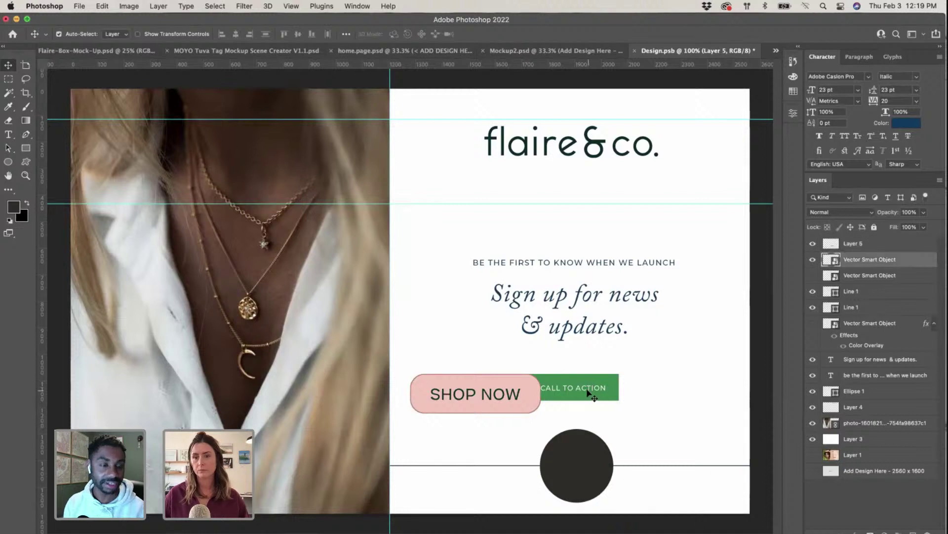
left_click(816, 261)
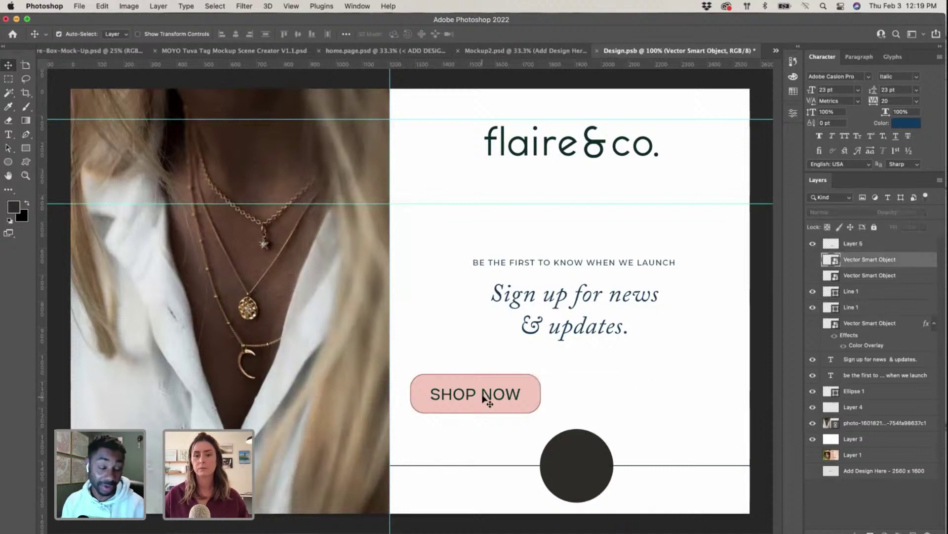
left_click_drag(488, 395, 587, 387)
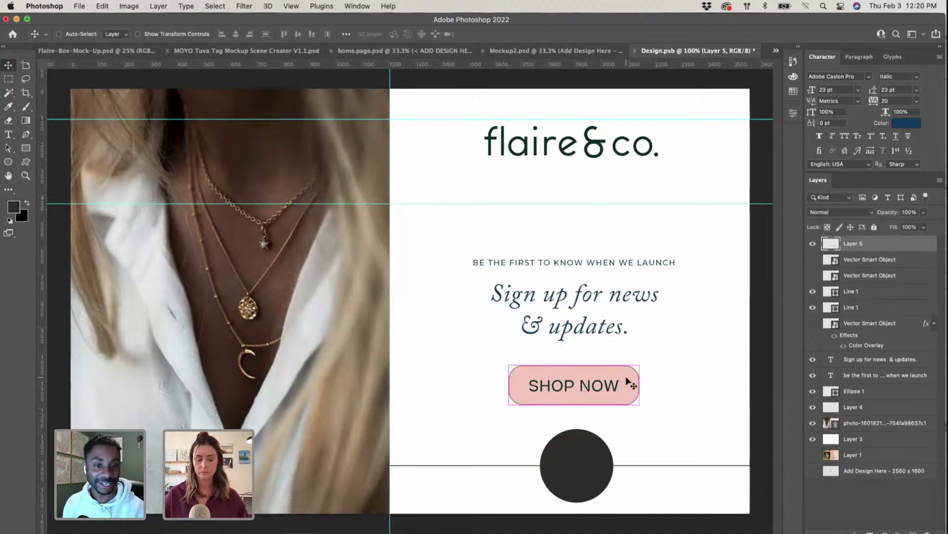
key("super+t")
left_click_drag(642, 365, 607, 376)
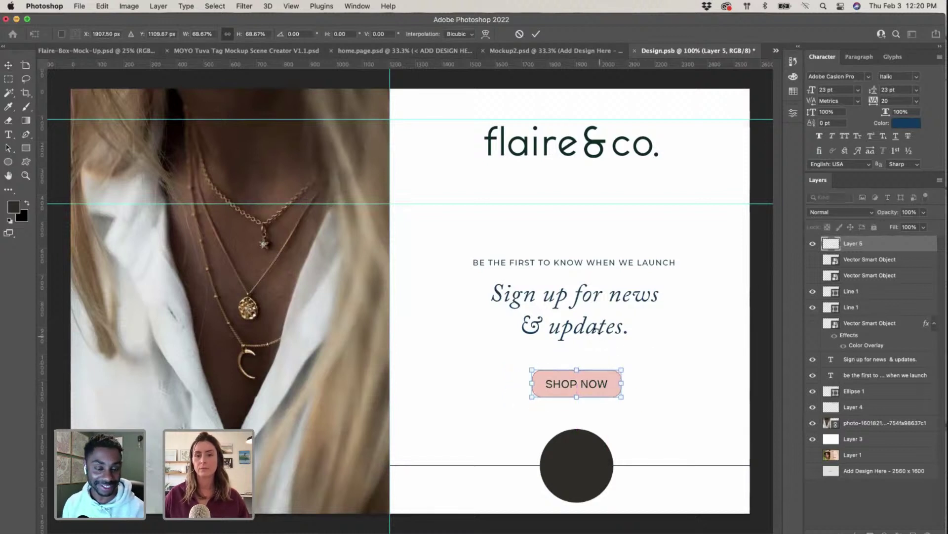
key("Return")
Step: Delete the dark circle between the bottom lines while keeping the white background layer
left_click_drag(599, 341, 595, 329)
key("super+z")
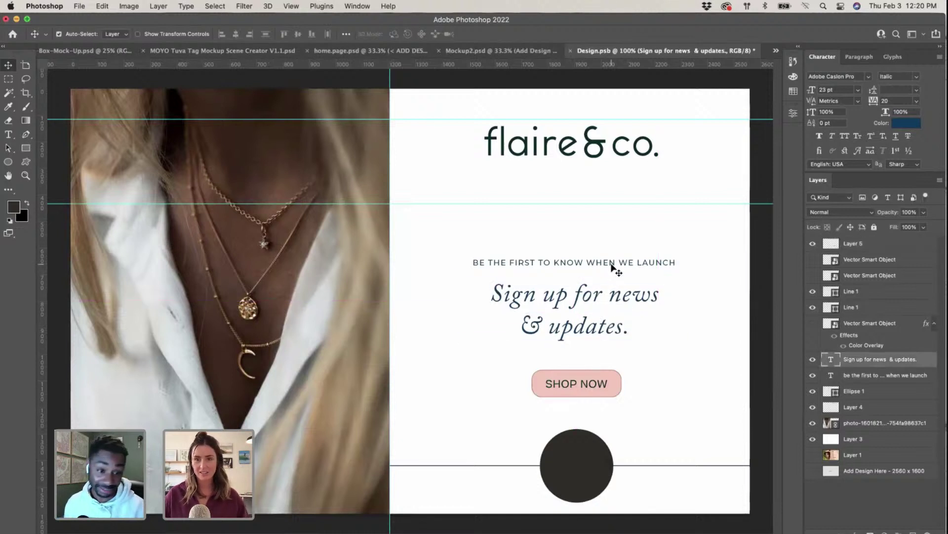
left_click(614, 267, "shift")
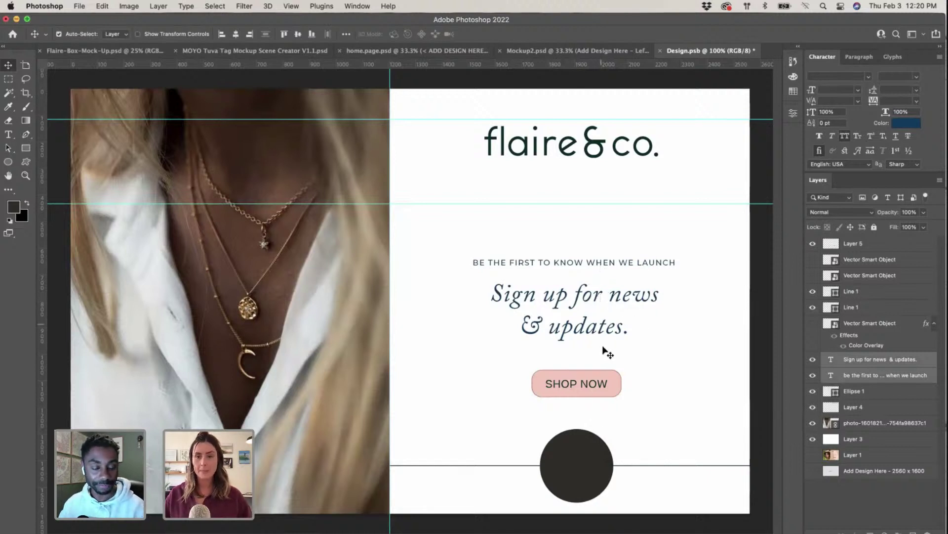
left_click(588, 467)
key("Delete")
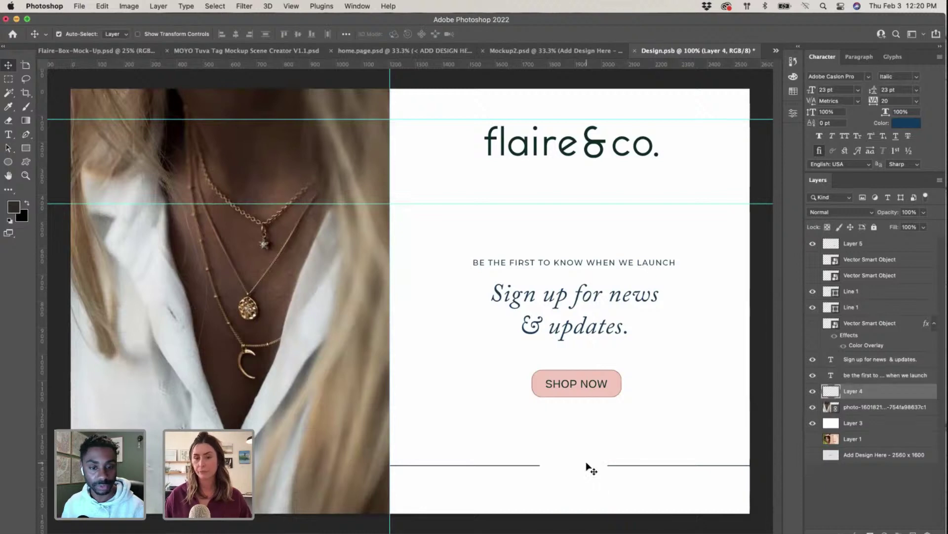
left_click(629, 466)
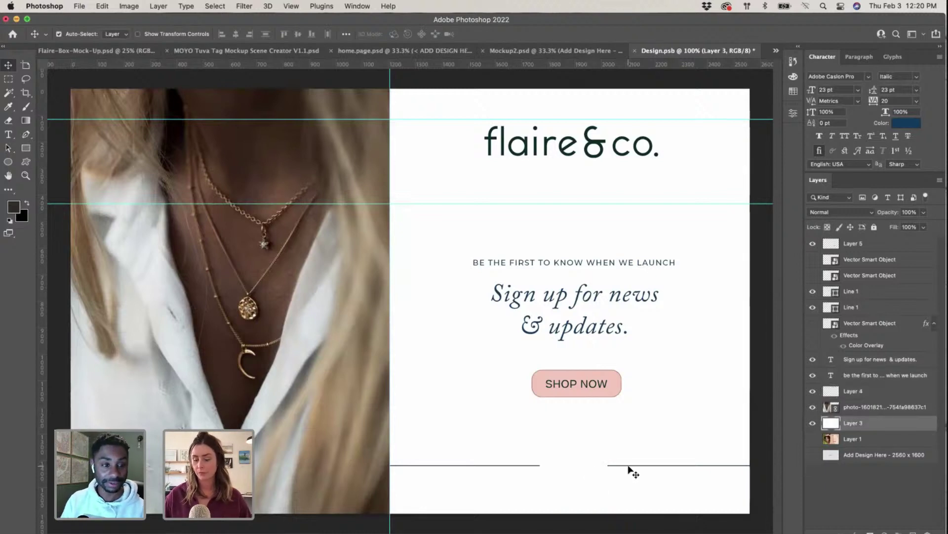
key("Delete")
key("super+z")
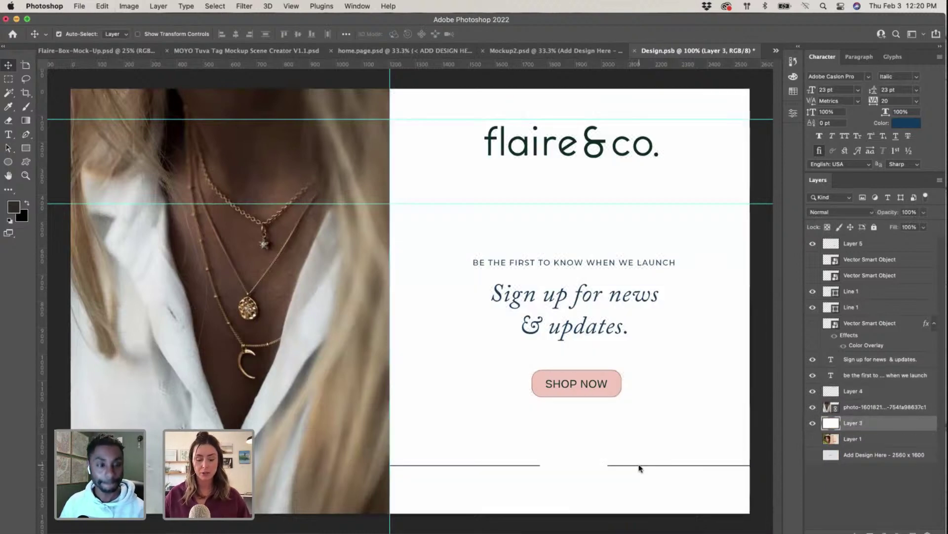
key("ctrl+Up")
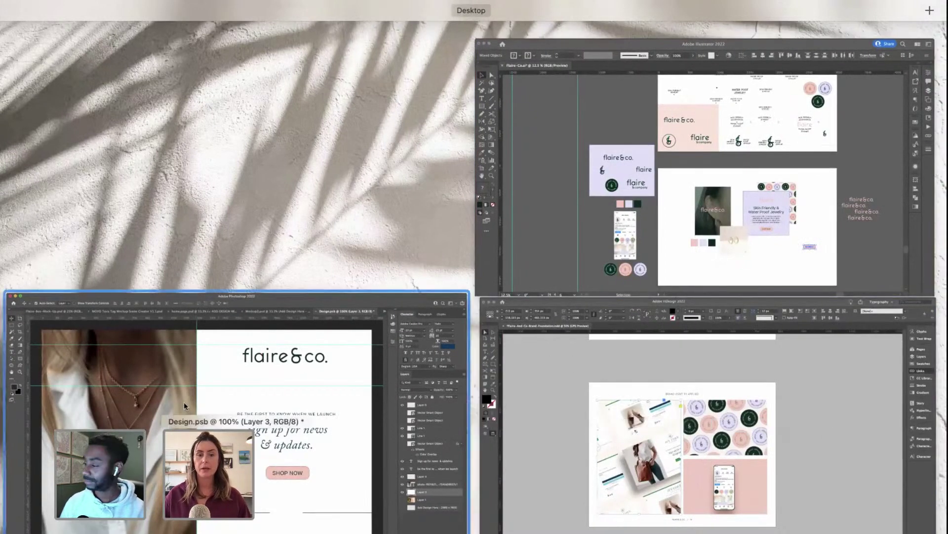
Step: Check in InDesign's Links panel which Photoshop file supplies the page-14 phone mockup image
left_click(723, 483)
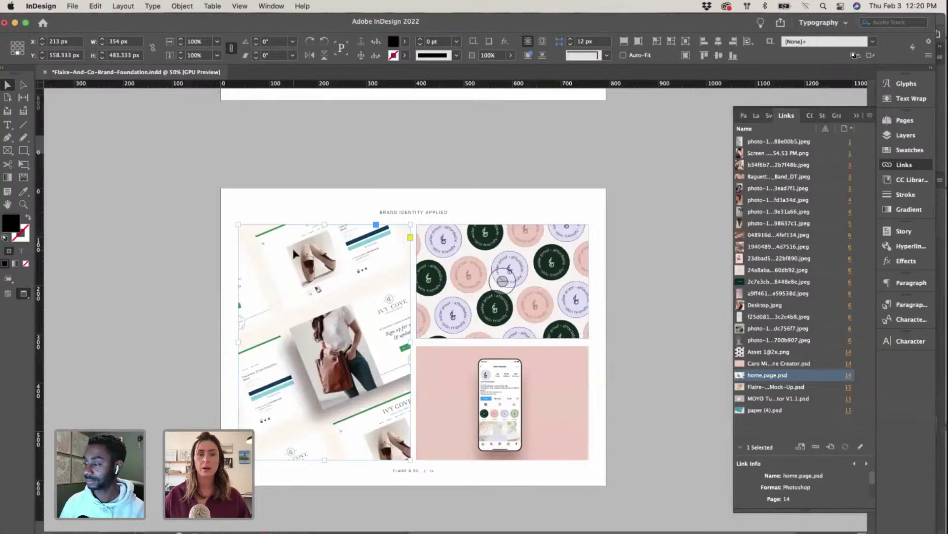
left_click(23, 86)
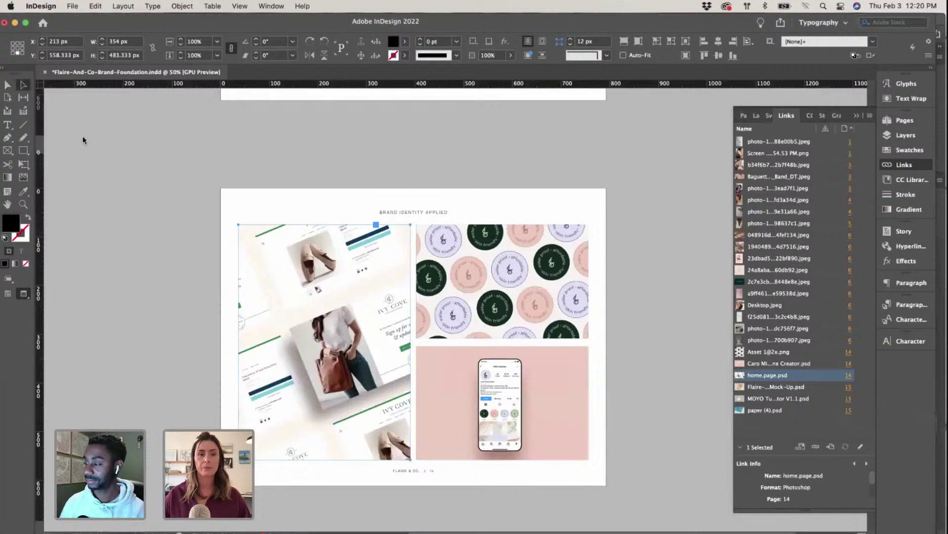
left_click(490, 414)
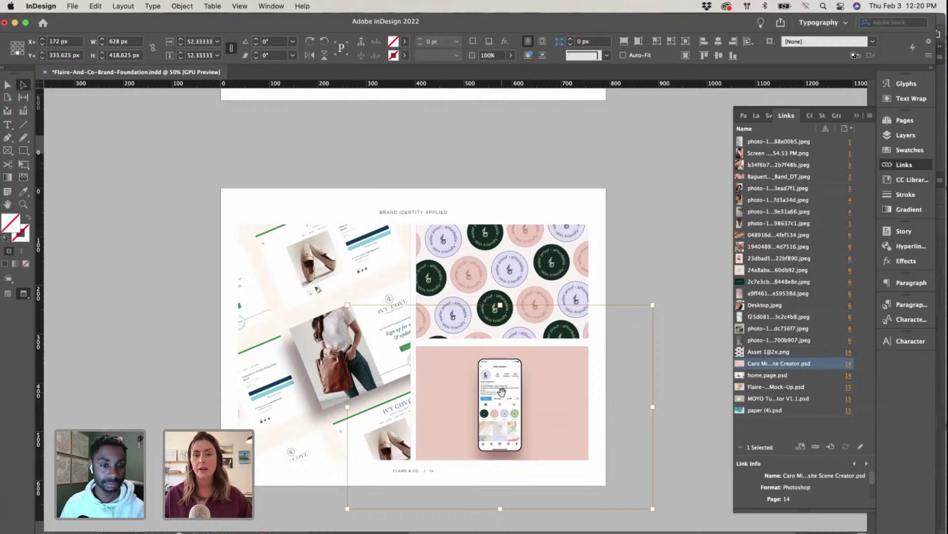
key("ctrl+Up")
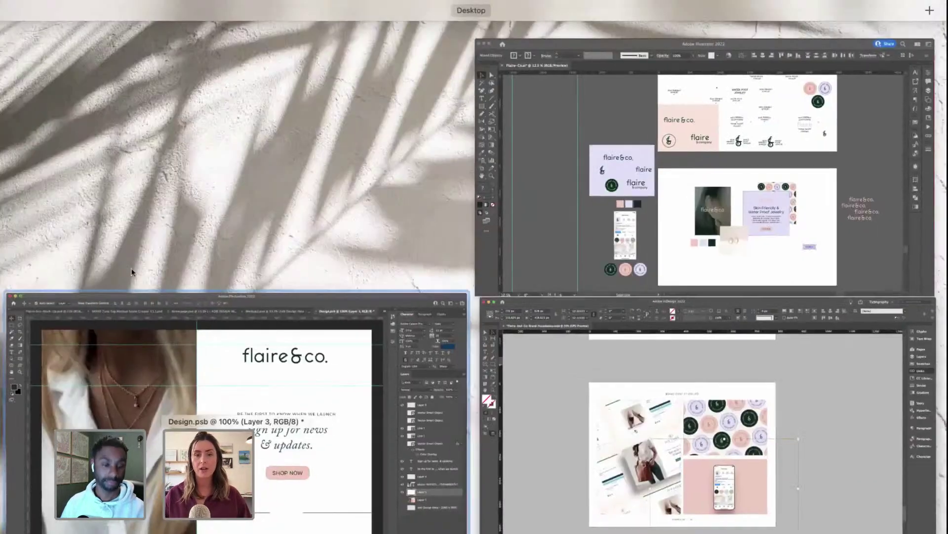
Step: Change the Sign up for news & updates. headline font from Adobe Caslon Pro Italic to Beatrice Regular
left_click(288, 418)
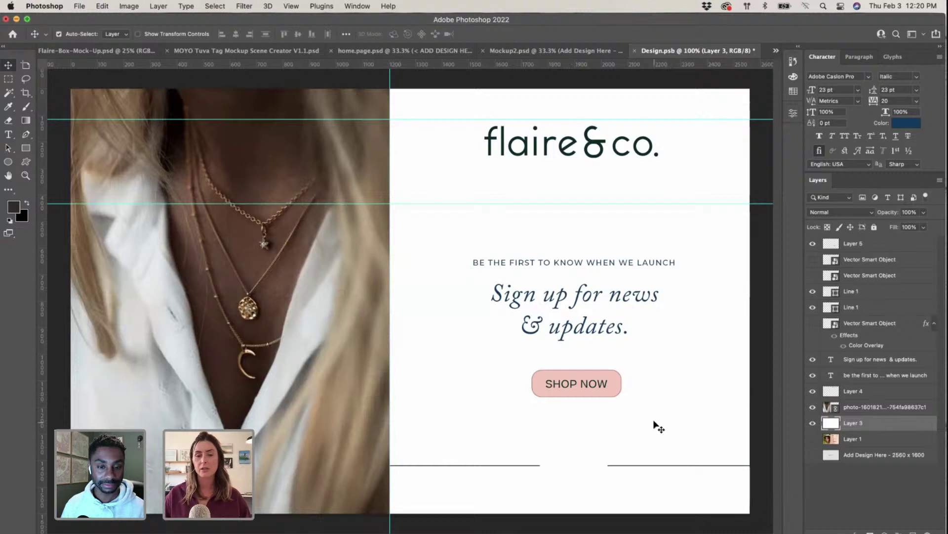
left_click(606, 330)
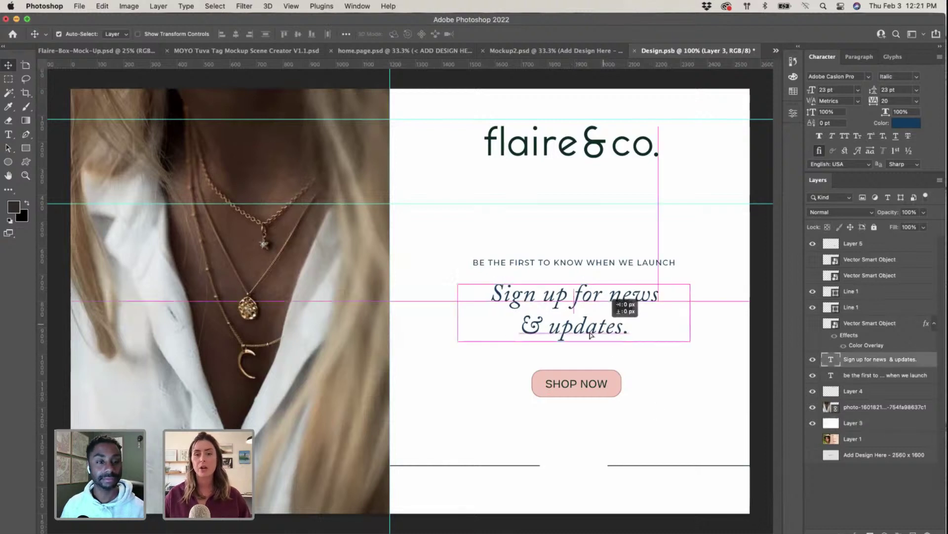
key("t")
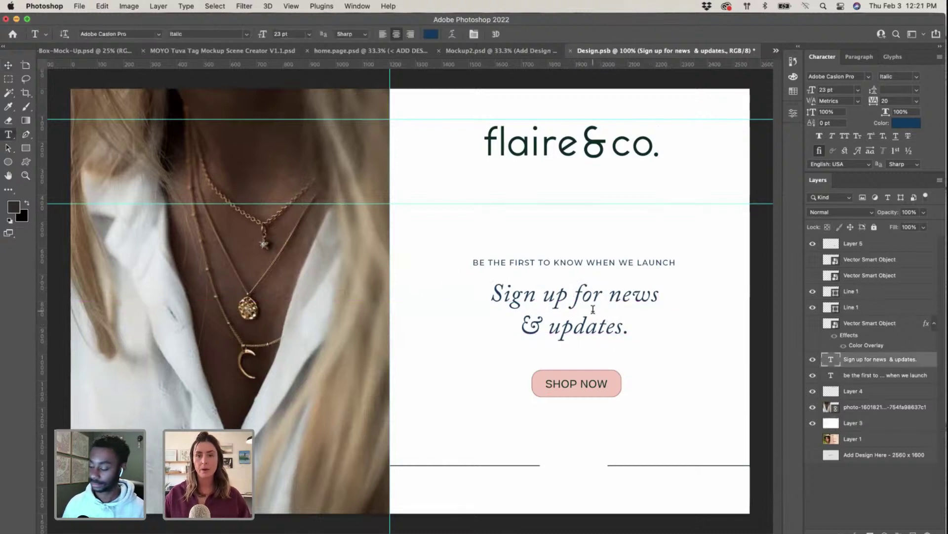
left_click(591, 299)
key("super+a")
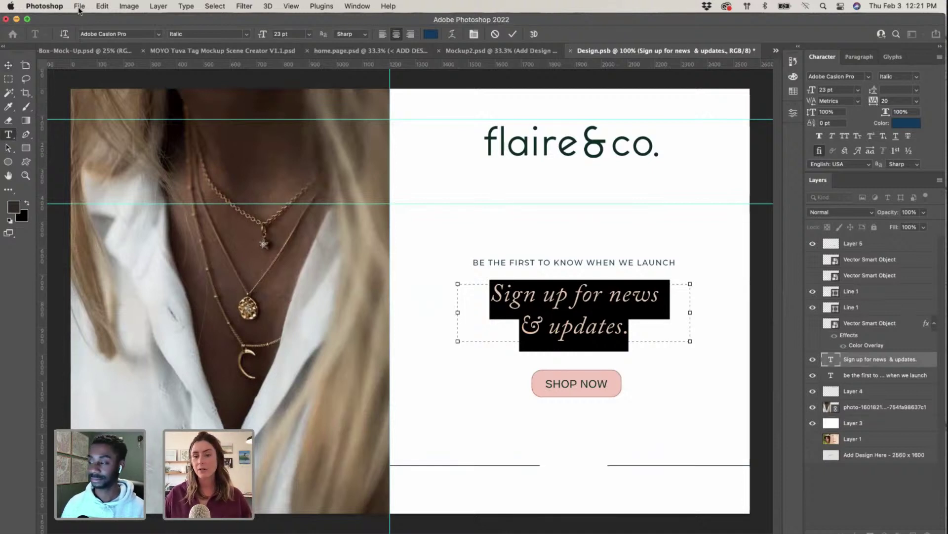
left_click(80, 6)
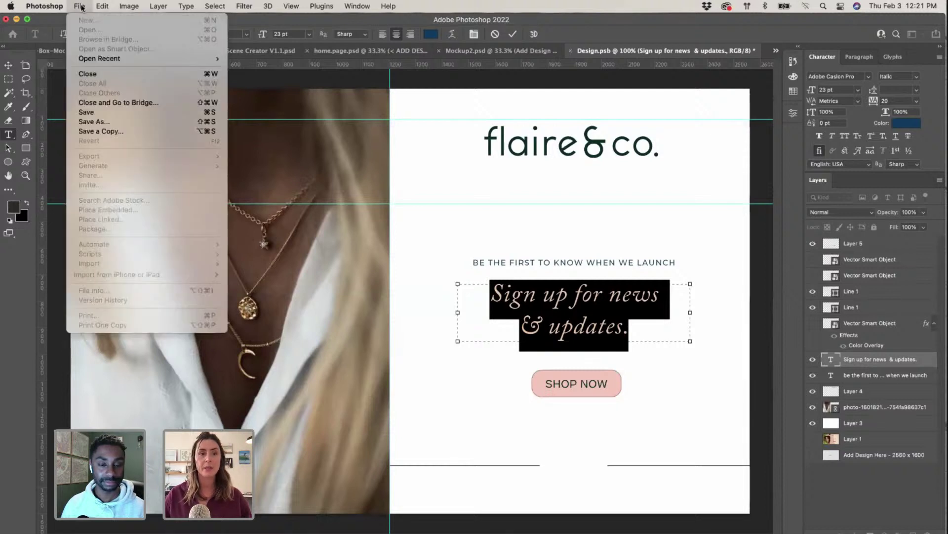
left_click(754, 298)
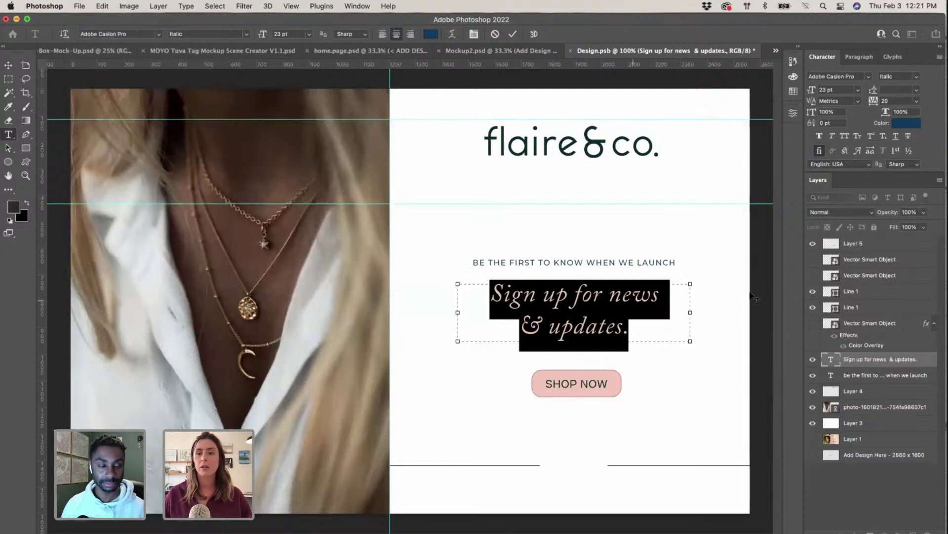
left_click(834, 76)
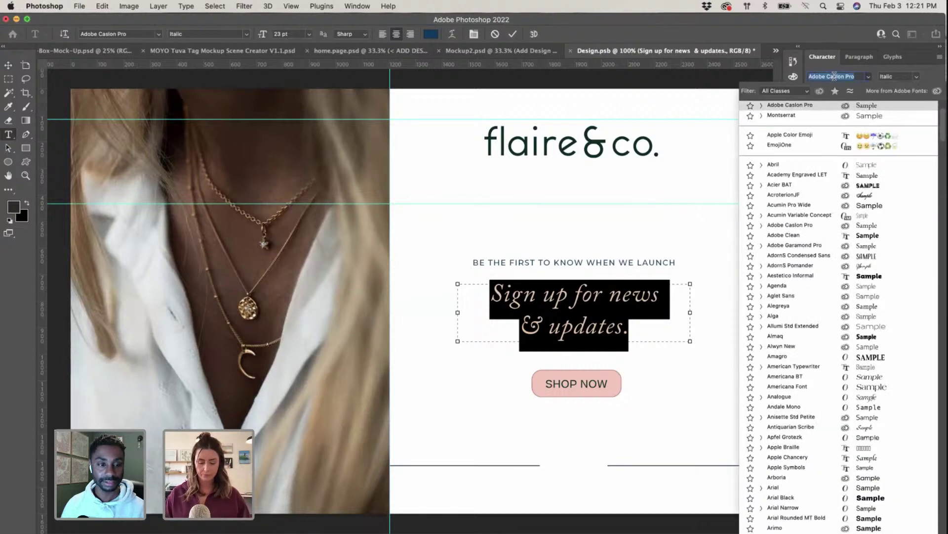
type("bea")
left_click(830, 119)
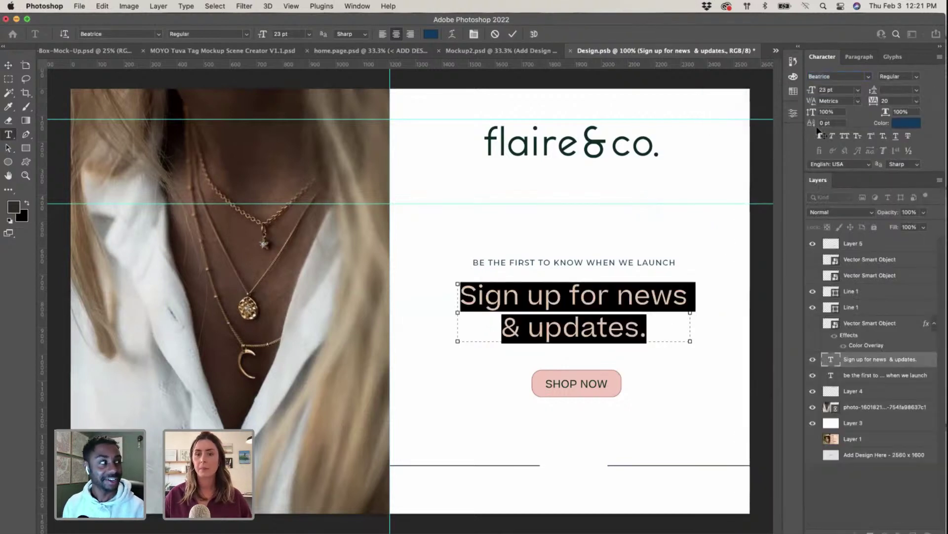
key("Right")
key("super+a")
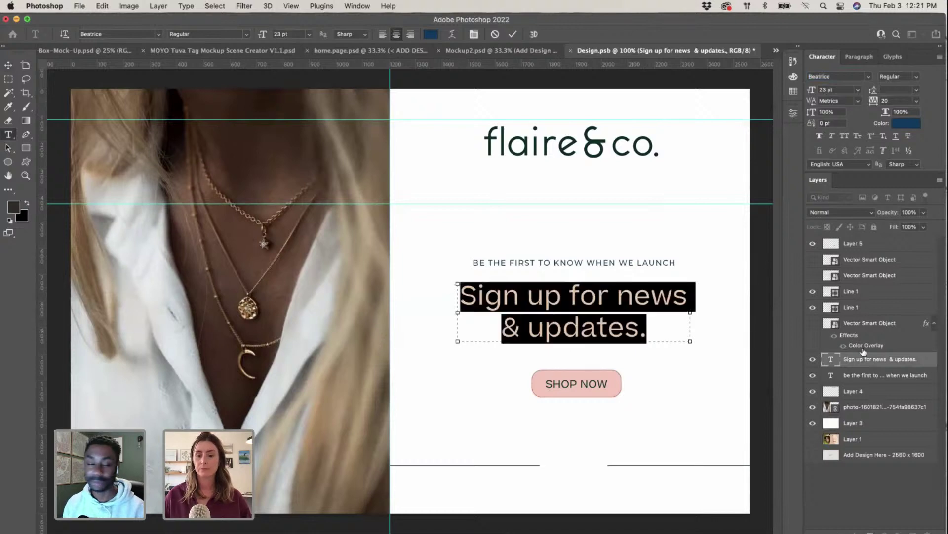
key("ctrl+Up")
left_click(691, 163)
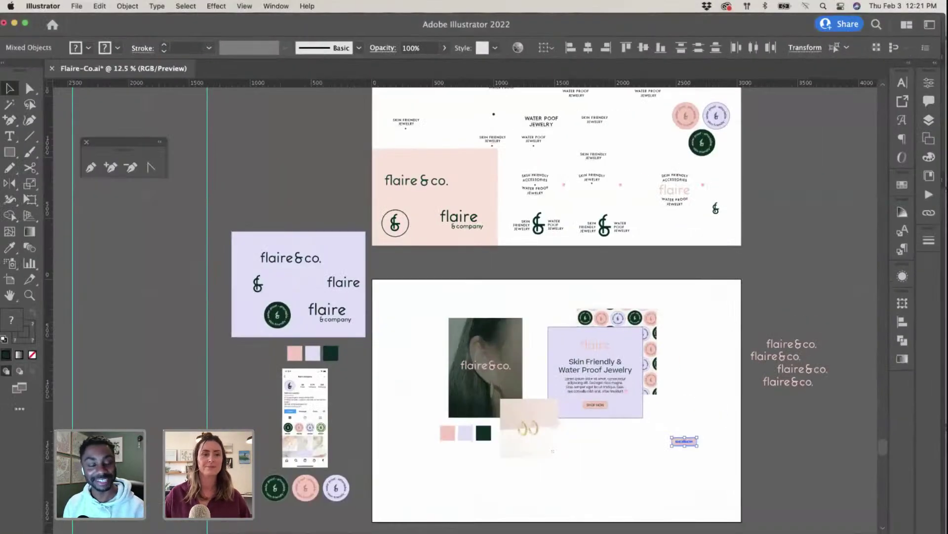
Step: Read the dark green brand swatch's hex value, 0e2b23, from Illustrator's fill colour picker
left_click(29, 89)
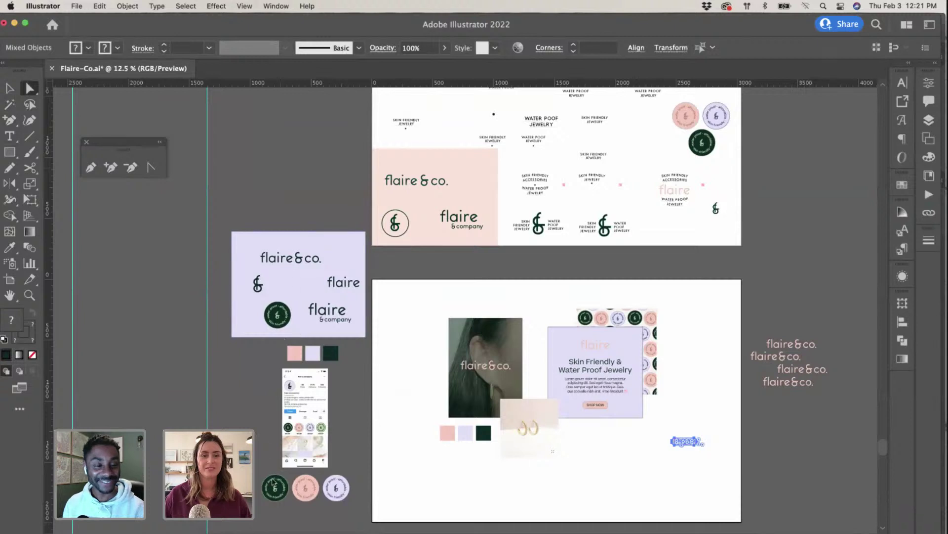
left_click(487, 436)
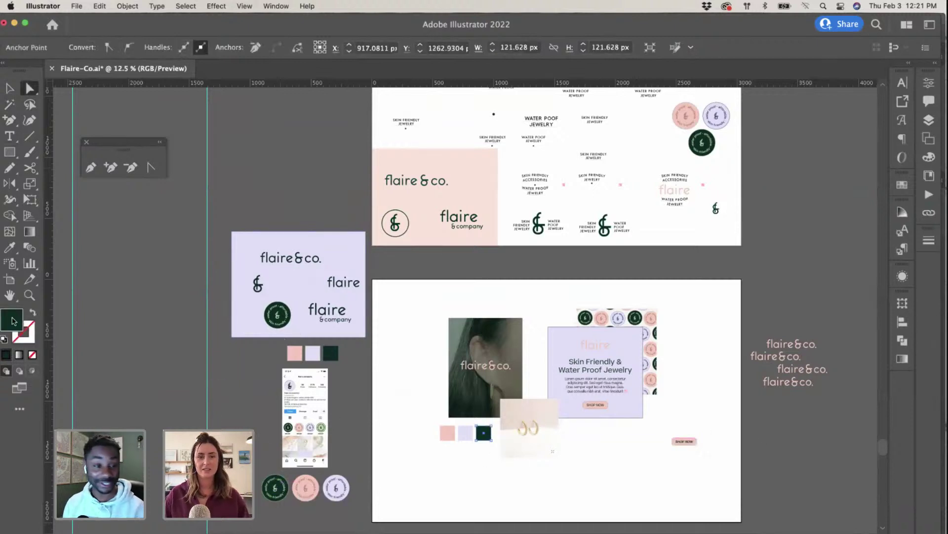
double_click(12, 321)
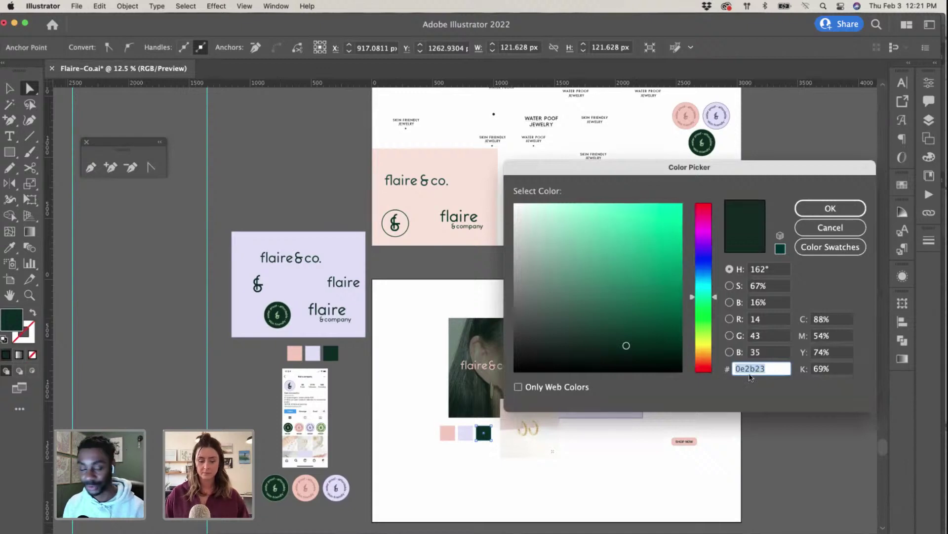
left_click(854, 208)
Step: Switch back to Photoshop and select the whole 'Sign up for news & updates.' headline
key("ctrl+Up")
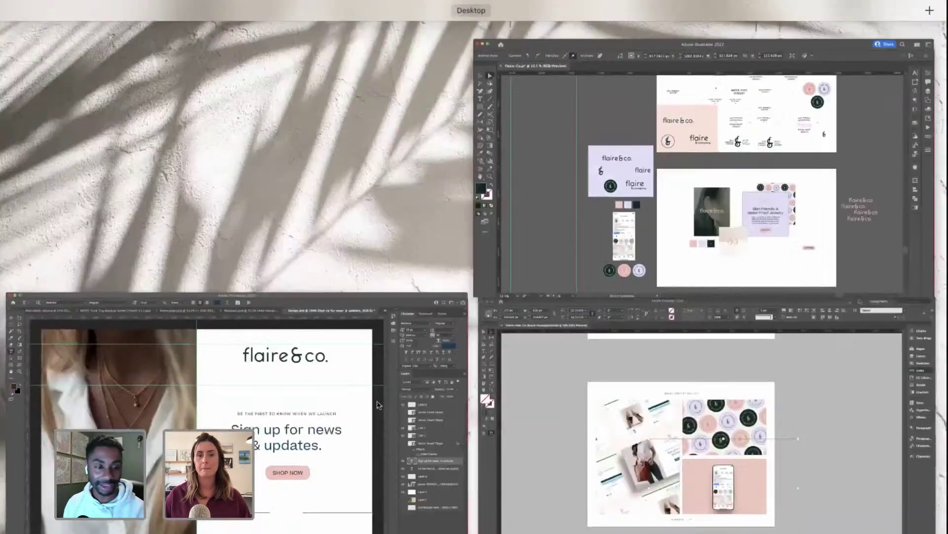
left_click(727, 452)
key("ctrl+Up")
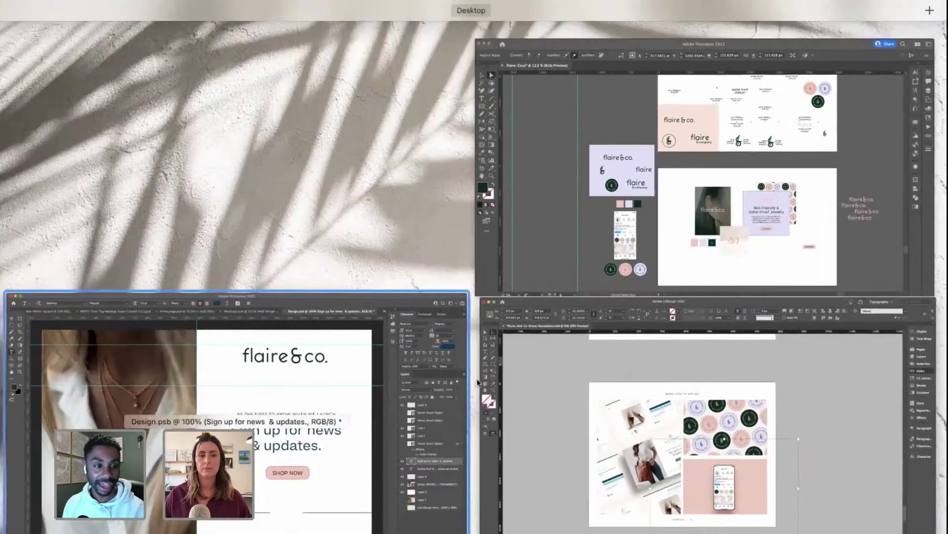
left_click(256, 420)
left_click(624, 301)
triple_click(624, 301)
left_click(624, 301)
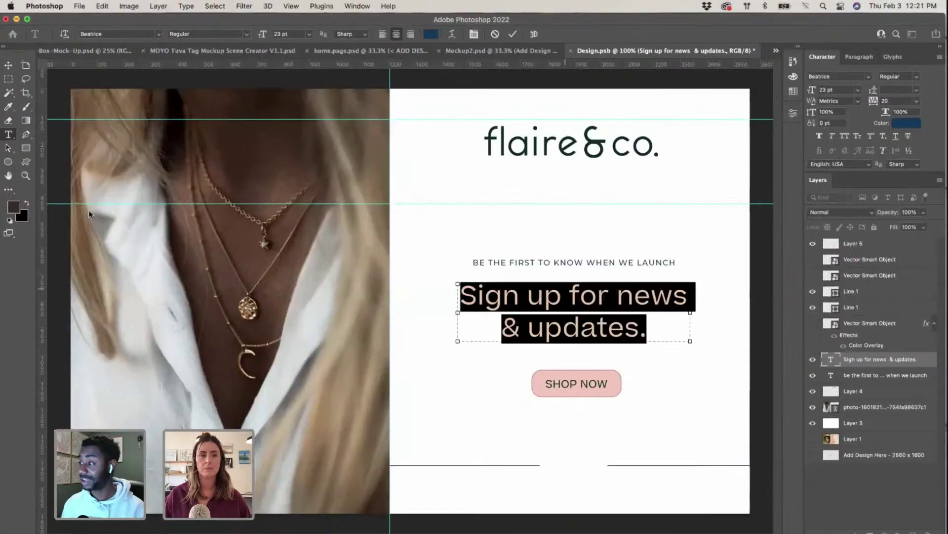
Step: Recolour the selected headline dark green 0e2b23 and commit the text edit
left_click(13, 207)
type("0e2b23")
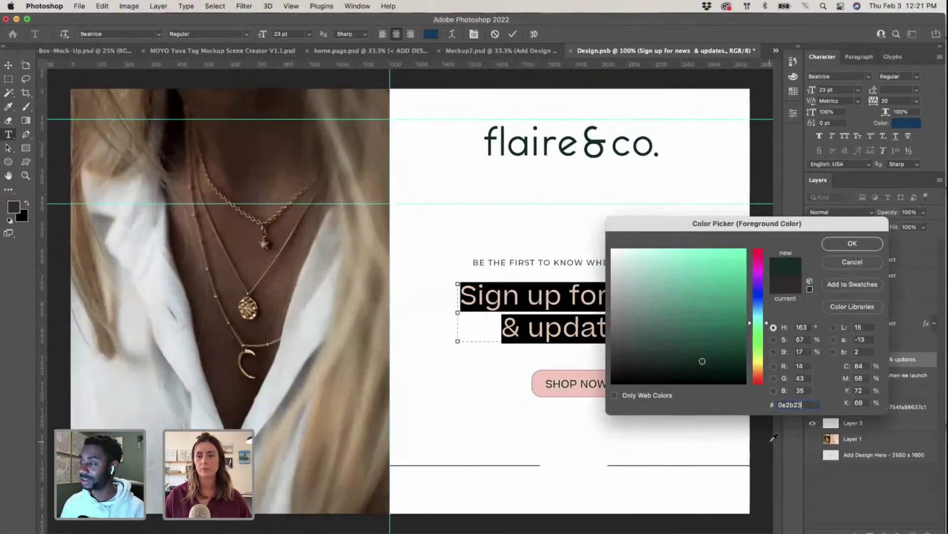
left_click(832, 245)
left_click(564, 327)
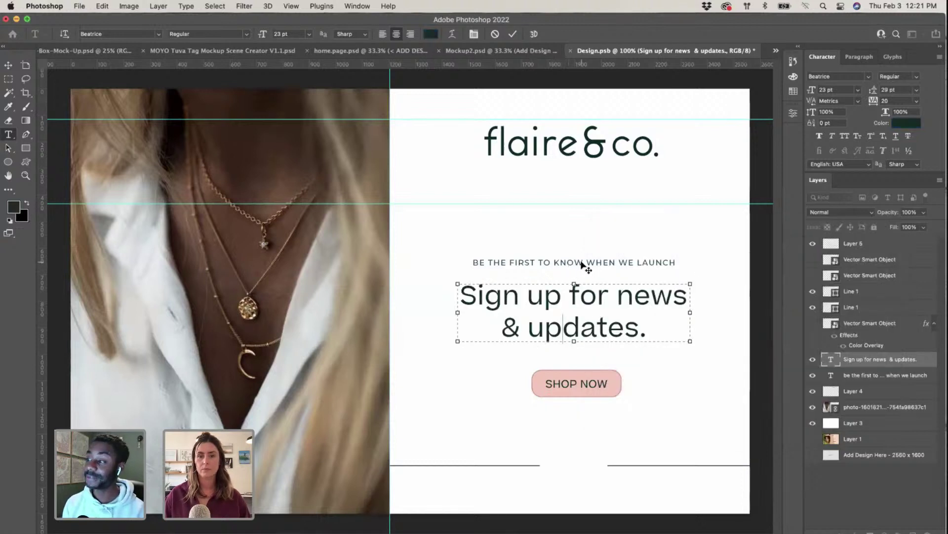
left_click(8, 64)
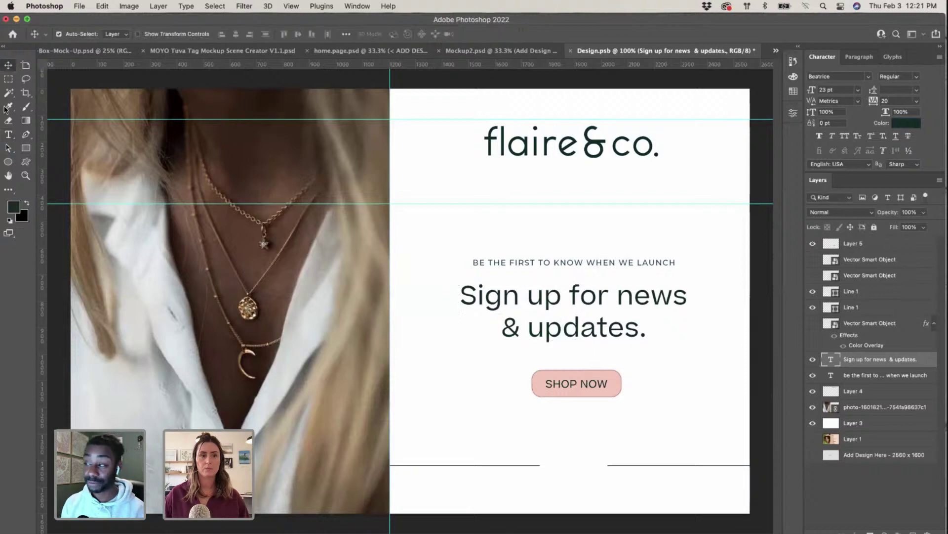
Step: Select the 'BE THE FIRST TO KNOW WHEN WE LAUNCH' subtitle line, then return to Illustrator
left_click(9, 134)
left_click(576, 262)
triple_click(578, 263)
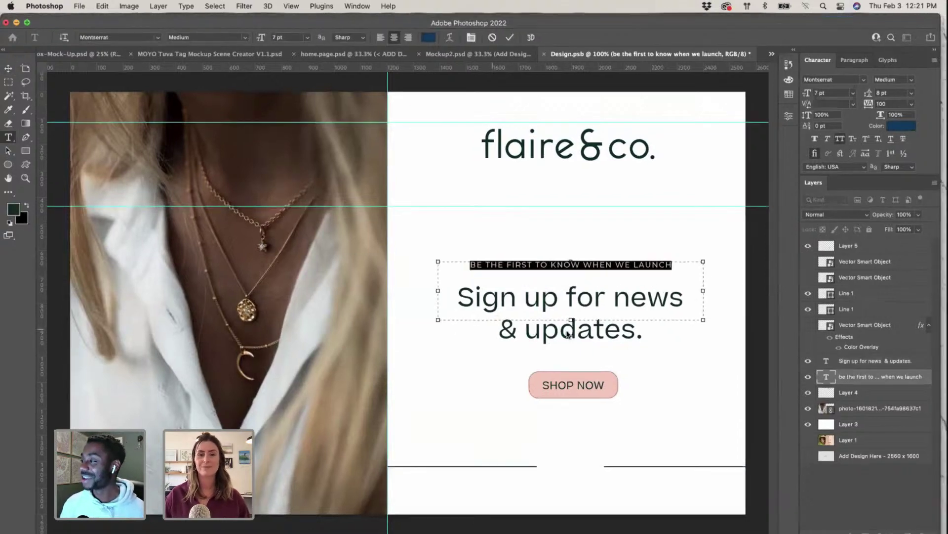
key("ctrl+Up")
key("ctrl+Up")
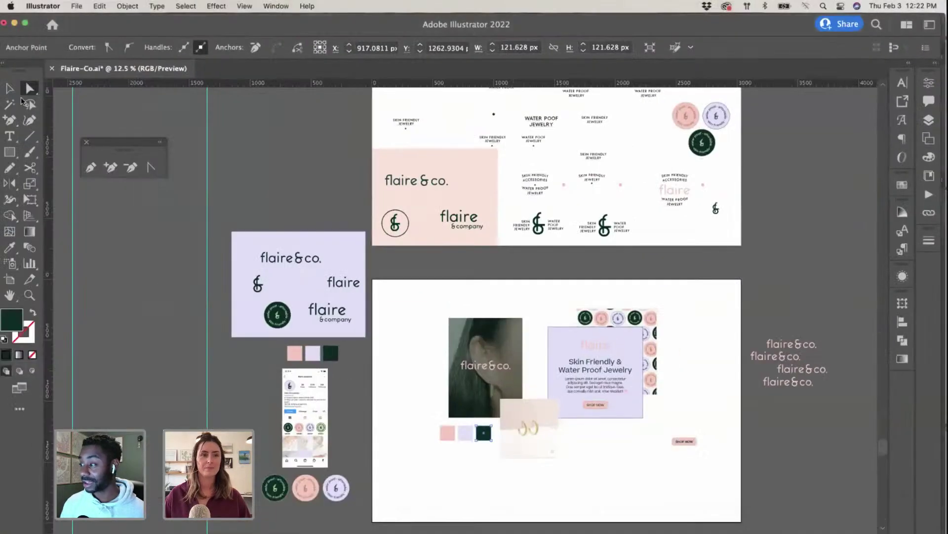
key("v")
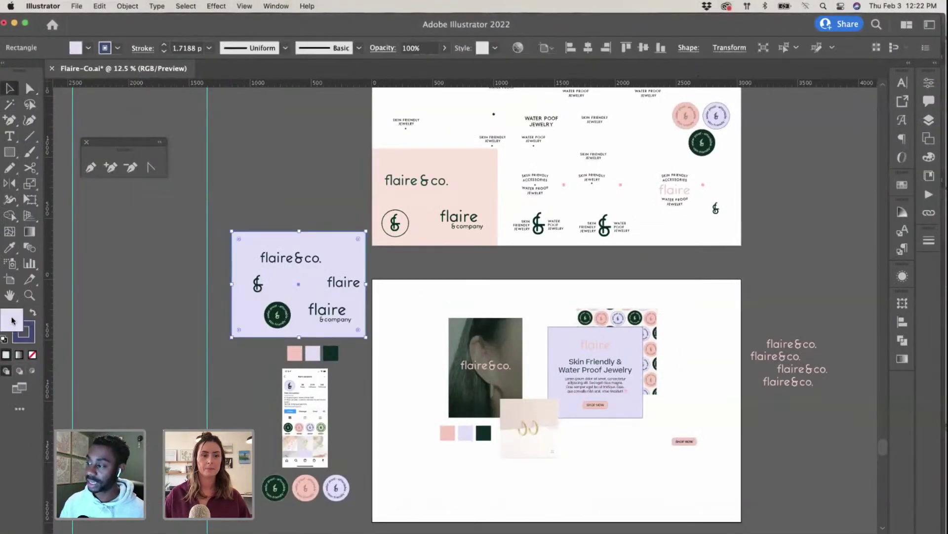
double_click(13, 320)
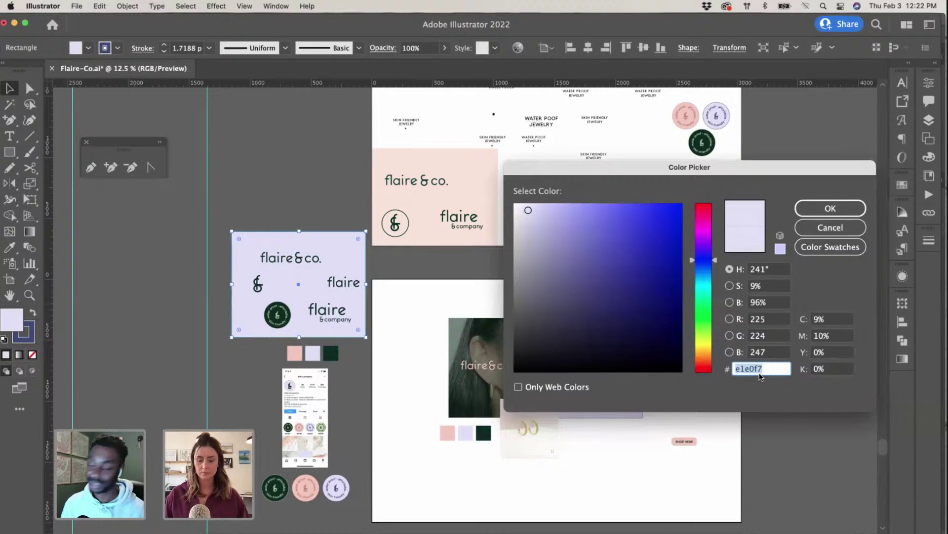
left_click(831, 208)
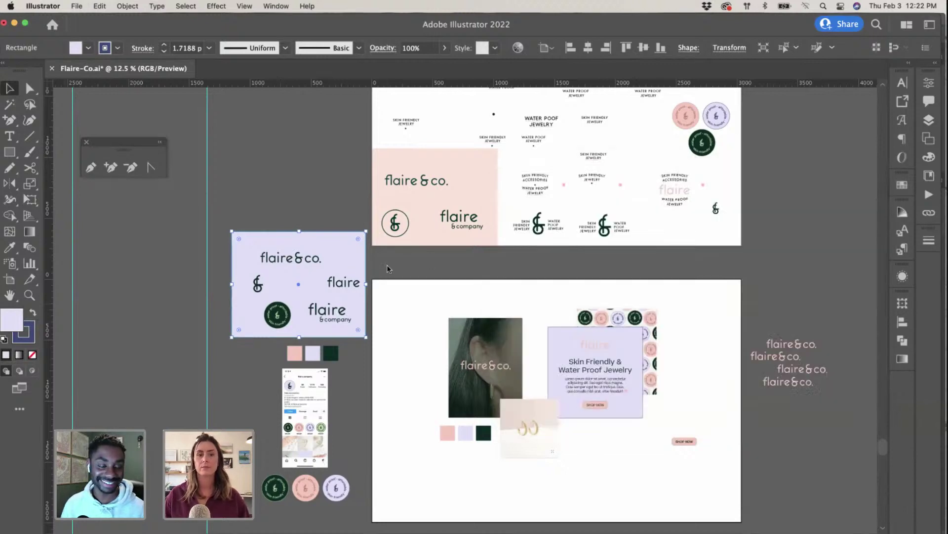
key("ctrl+Up")
left_click(429, 319)
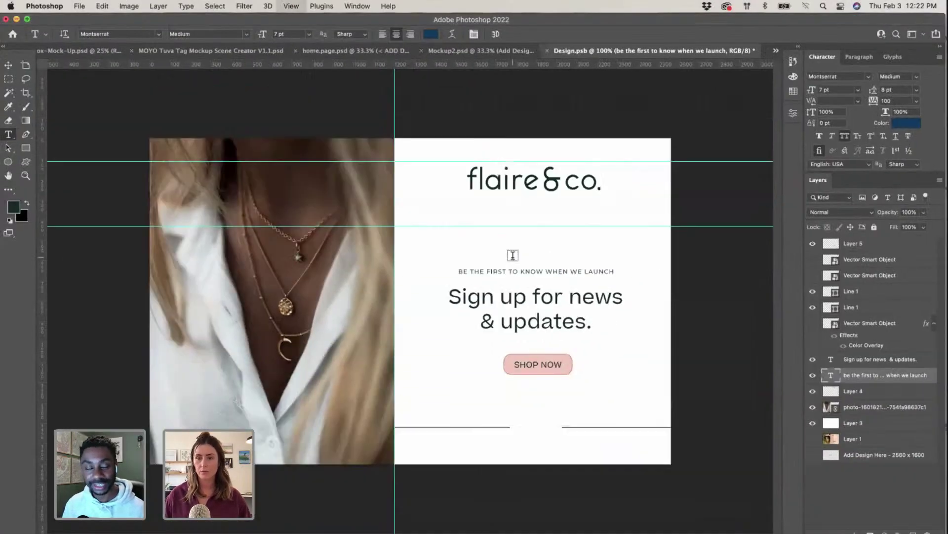
Step: Draw a rectangle over the right-hand panel and fill it with lavender e1e0f7
left_click(25, 148)
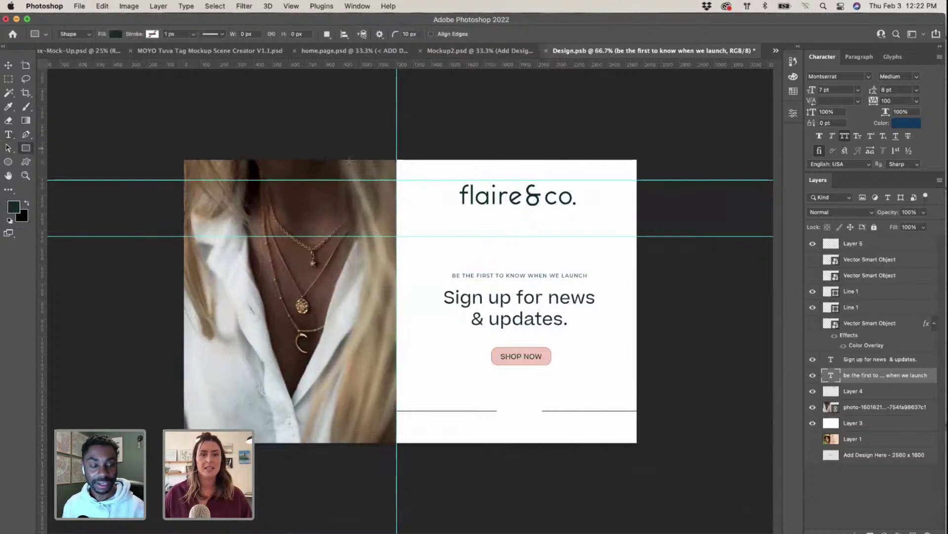
left_click_drag(398, 161, 637, 450)
left_click(698, 218)
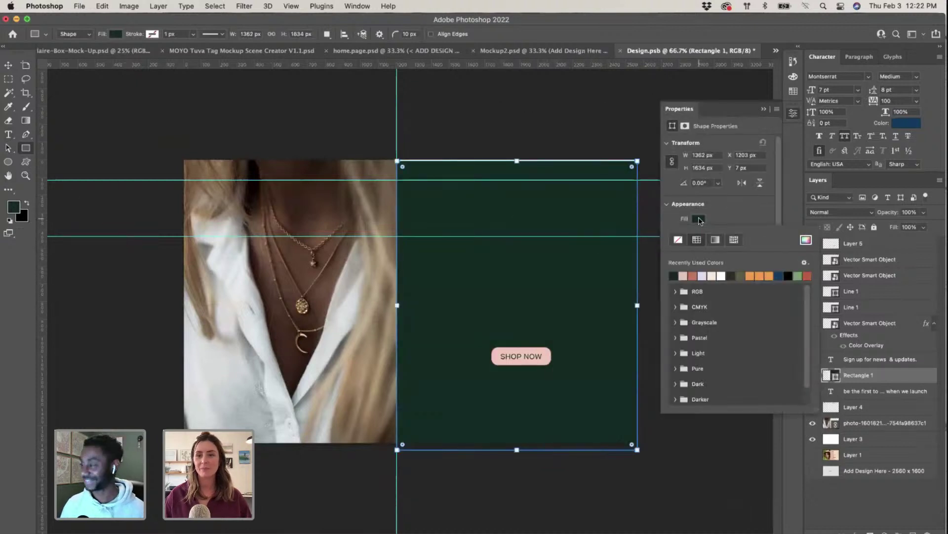
left_click(698, 218)
left_click(698, 219)
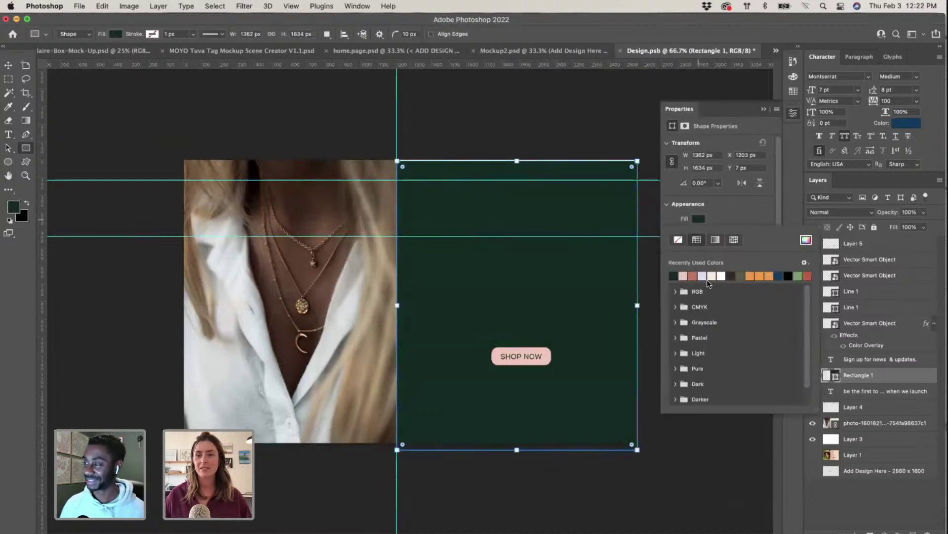
left_click(804, 240)
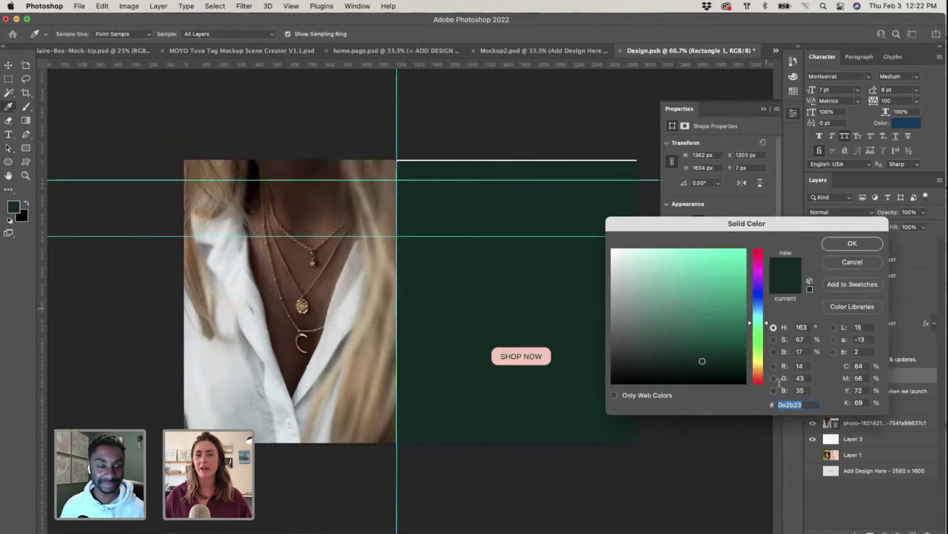
type("e1e0f7")
left_click(839, 239)
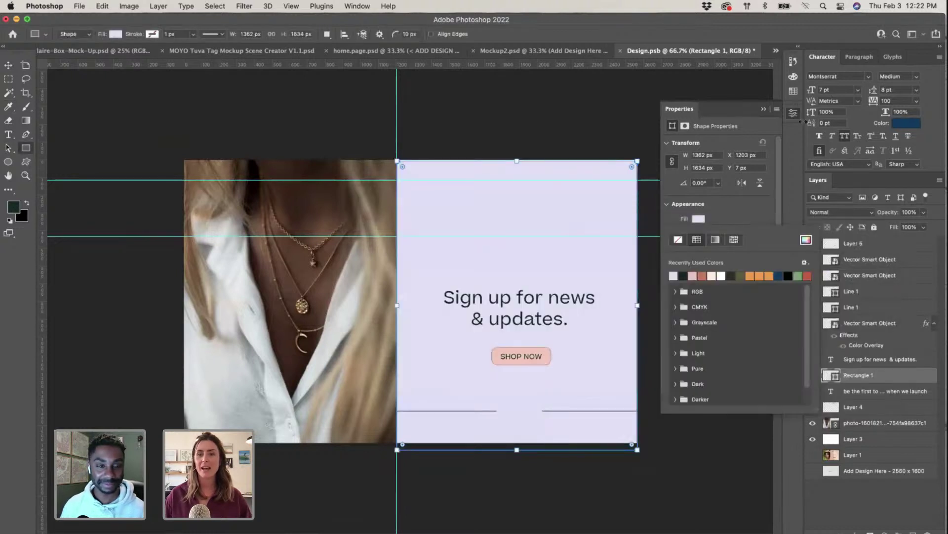
left_click(793, 114)
left_click(793, 113)
Step: Free Transform the lavender rectangle so it stretches past the panel edges
key("v")
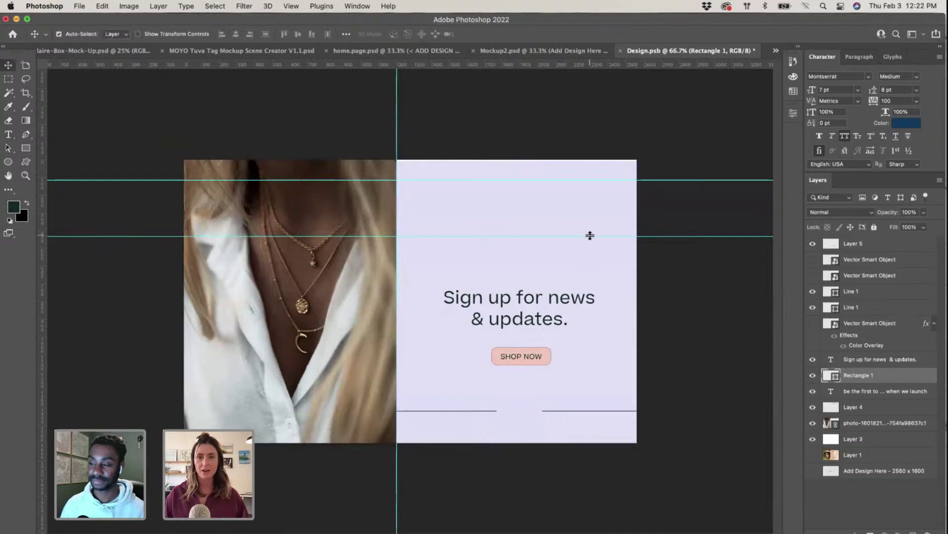
key("super+1")
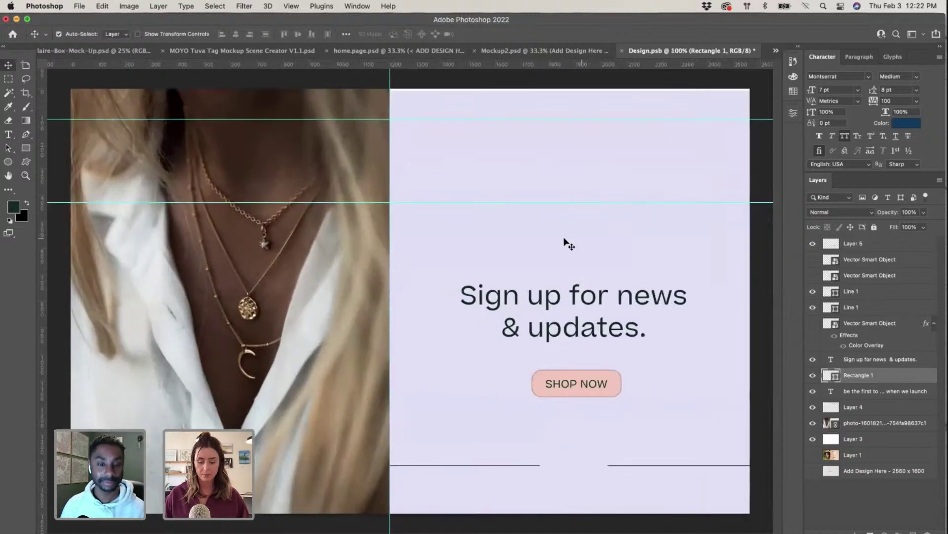
left_click_drag(512, 121, 514, 122)
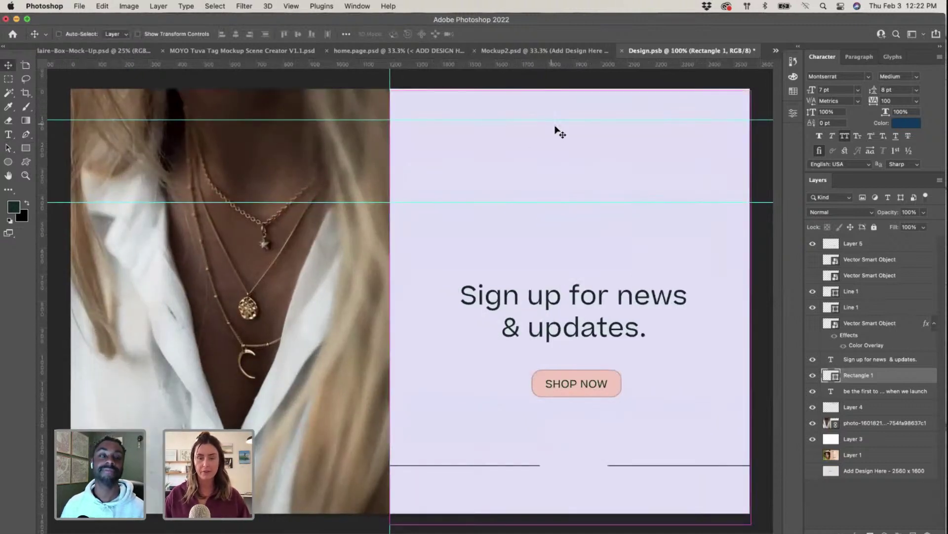
key("super+t")
left_click_drag(571, 89, 571, 79)
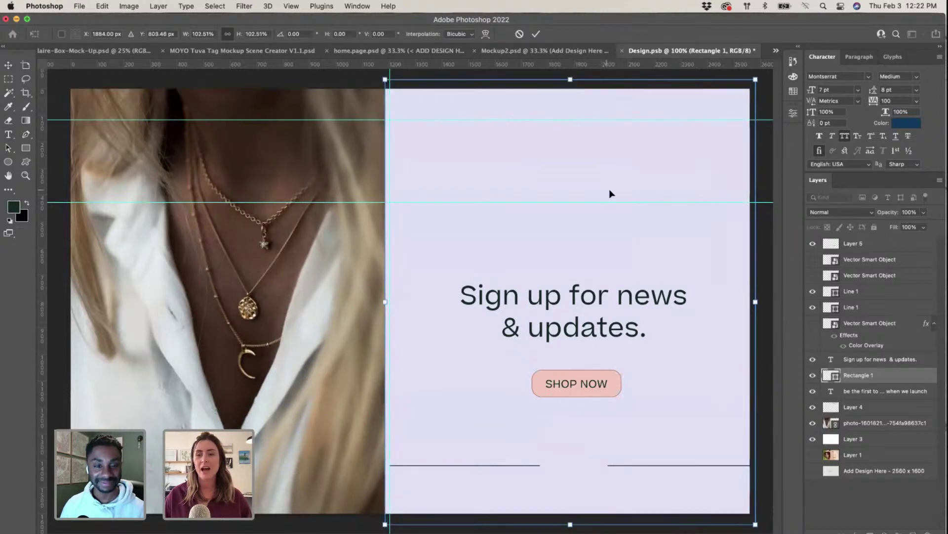
key("Return")
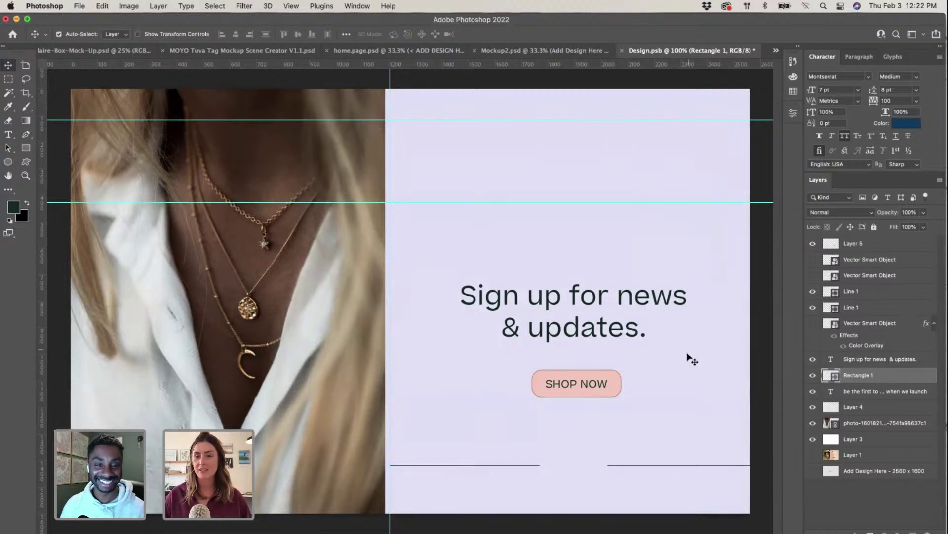
Step: Move the lavender rectangle down the layer stack to sit just above Layer 1
left_click_drag(881, 381, 826, 412)
left_click(886, 455)
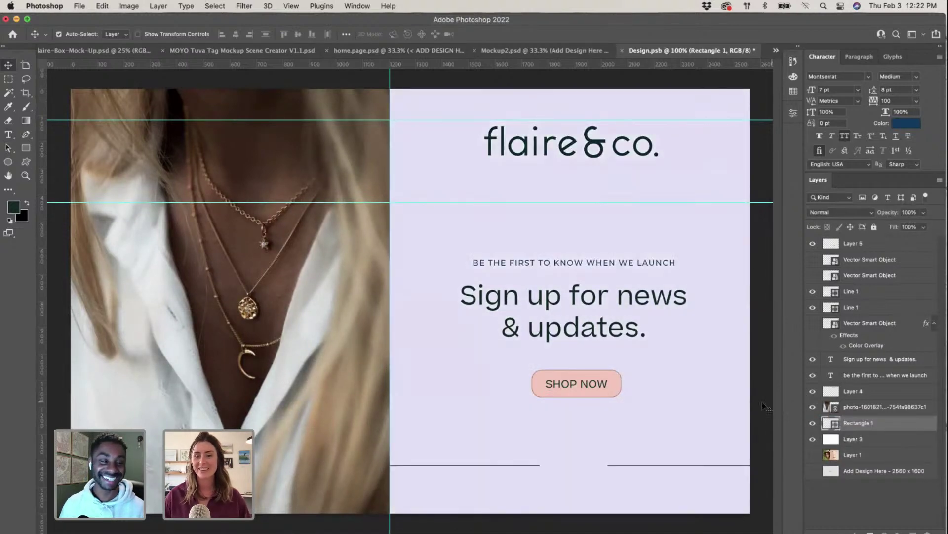
left_click(767, 406)
Step: Delete both thin divider lines at the bottom of the sign-up panel
key("super+minus")
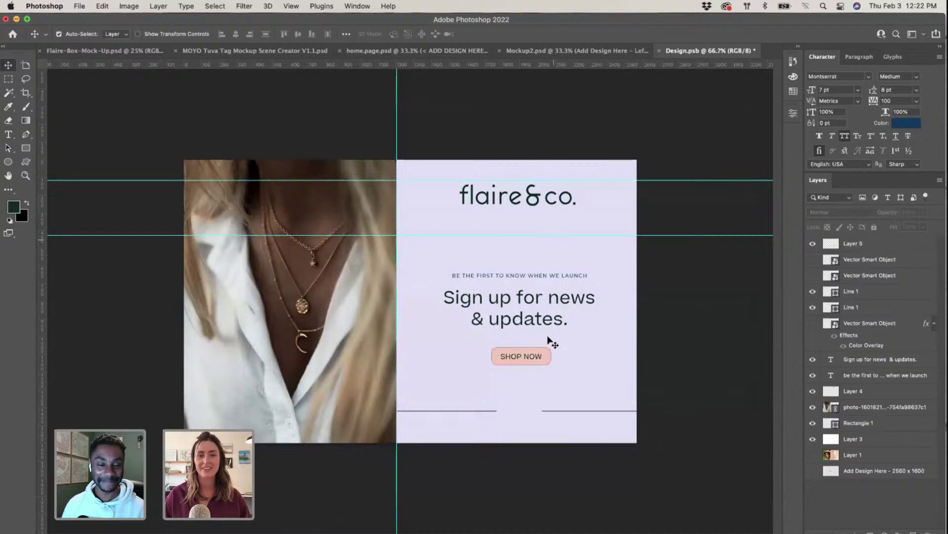
key("super+plus")
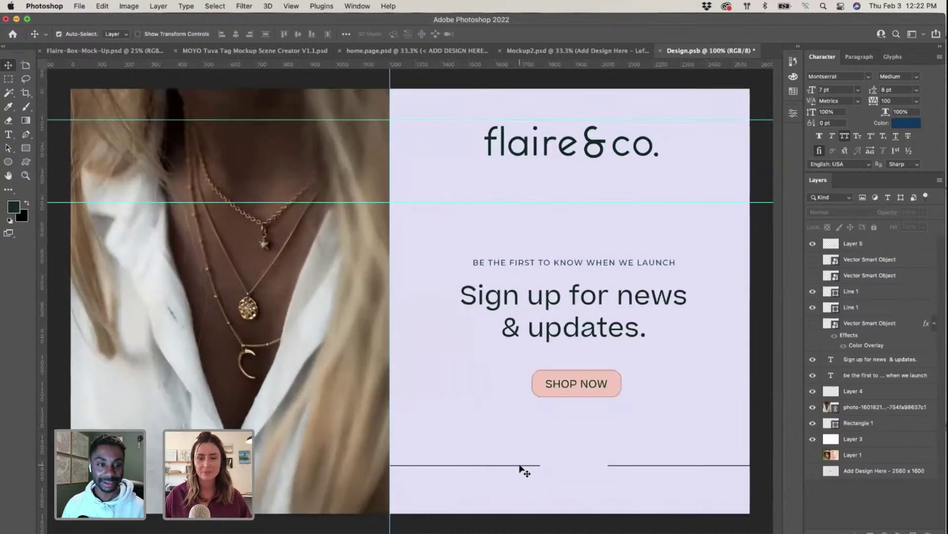
left_click(520, 465)
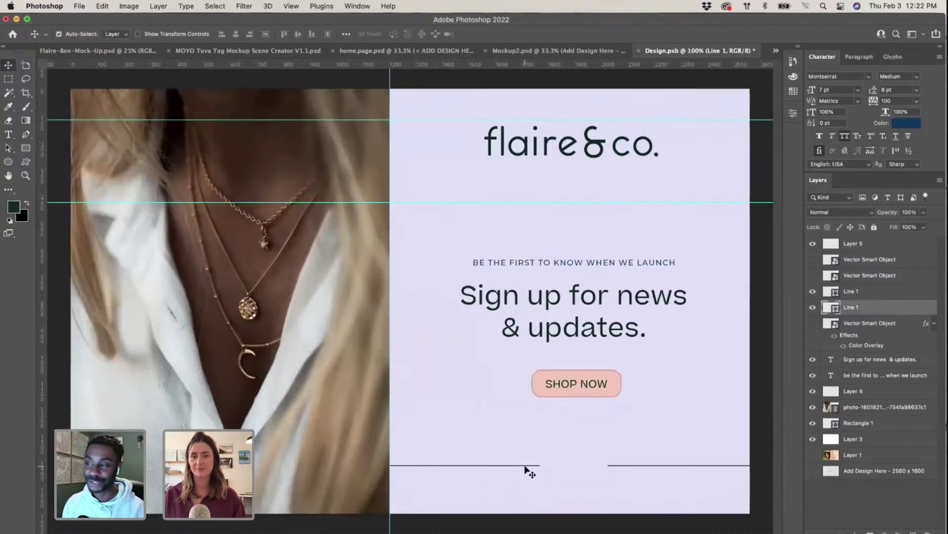
key("Delete")
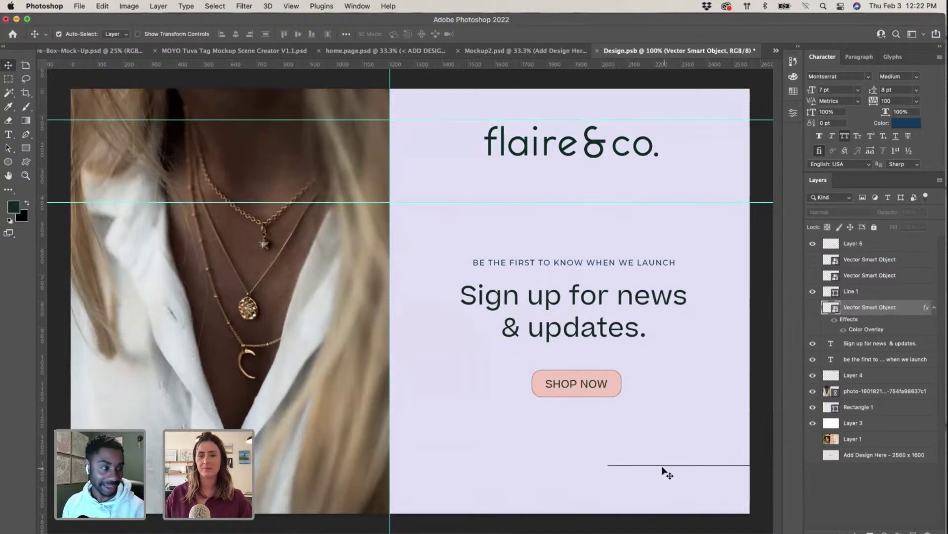
left_click(663, 467)
key("Delete")
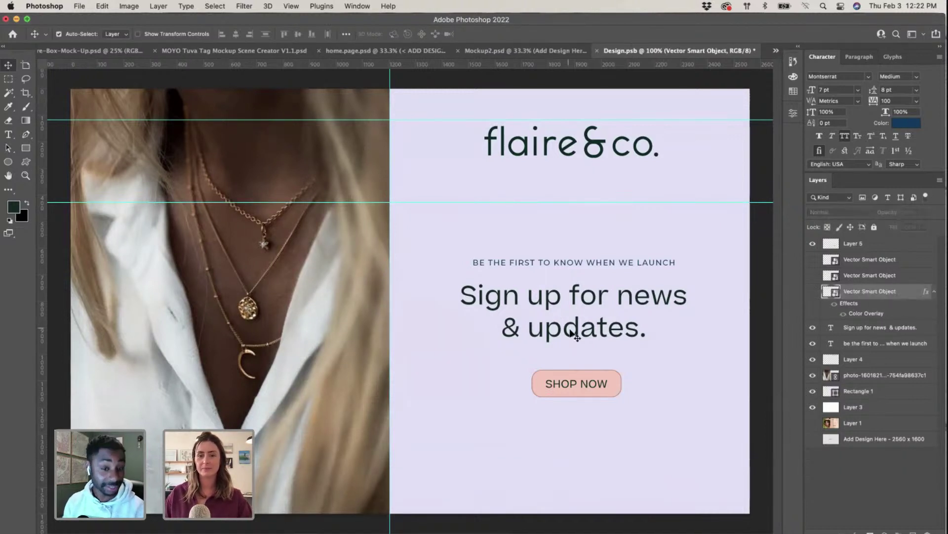
Step: Move the SHOP NOW button and the headline slightly lower on the panel
left_click(576, 342)
left_click_drag(594, 385, 593, 400)
left_click_drag(595, 338, 595, 352)
left_click(586, 275)
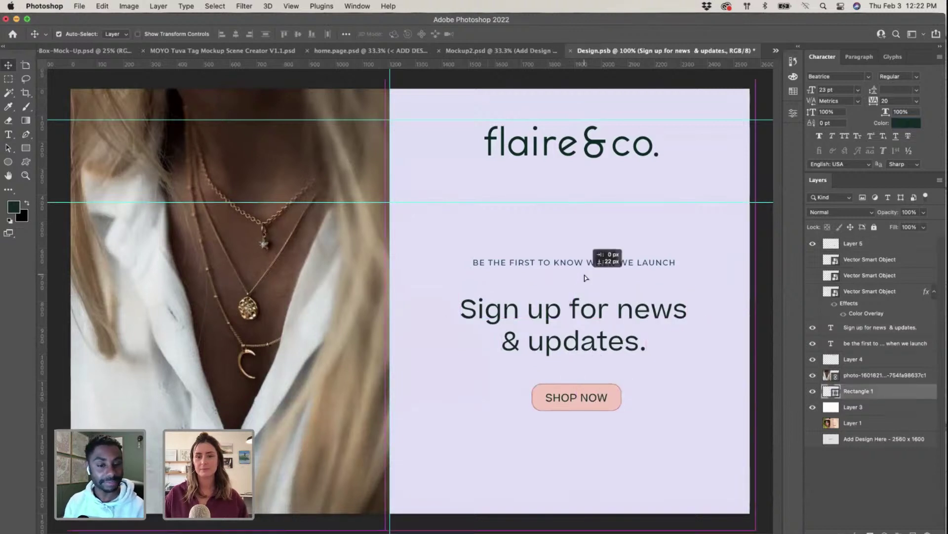
Step: Copy the translucent rectangle from Illustrator and paste it into Photoshop as pixels
key("ctrl+Up")
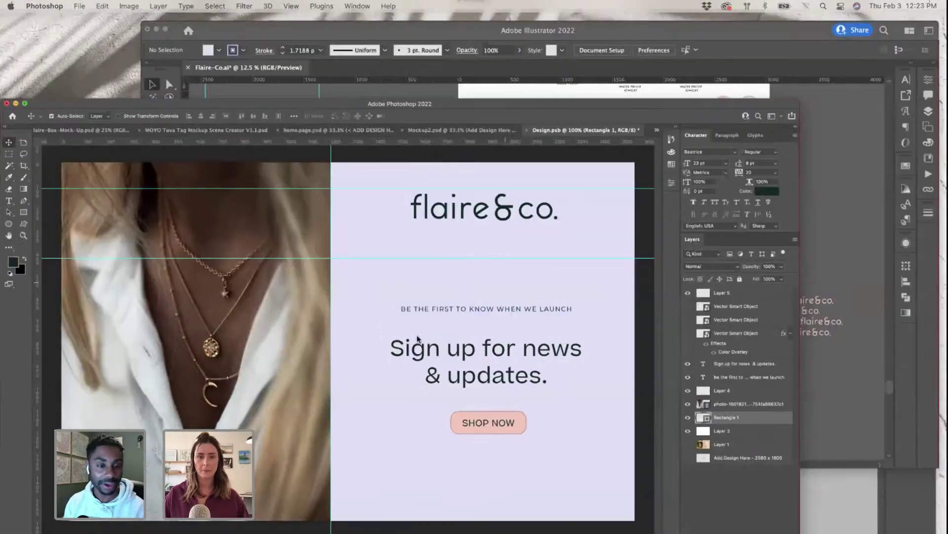
left_click(747, 290)
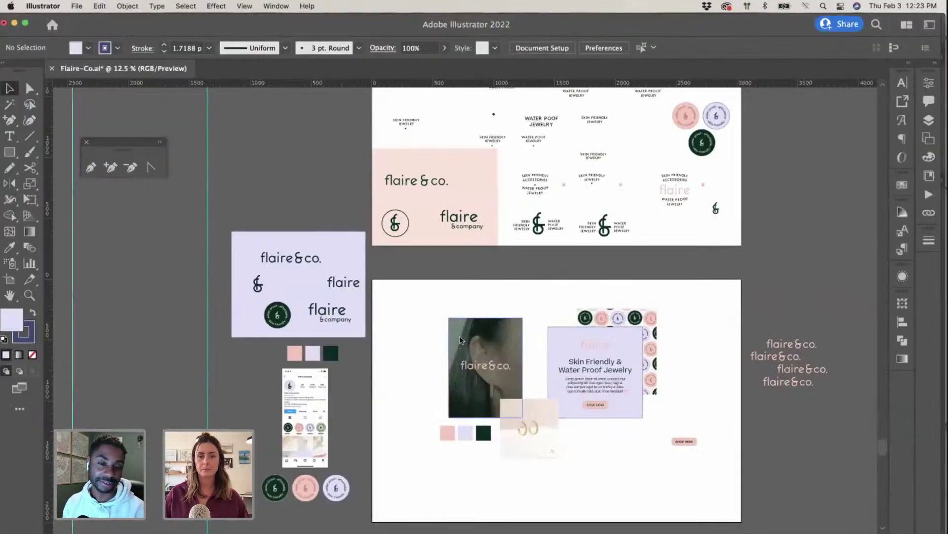
left_click(469, 337)
key("super+c")
key("ctrl+Up")
left_click(419, 350)
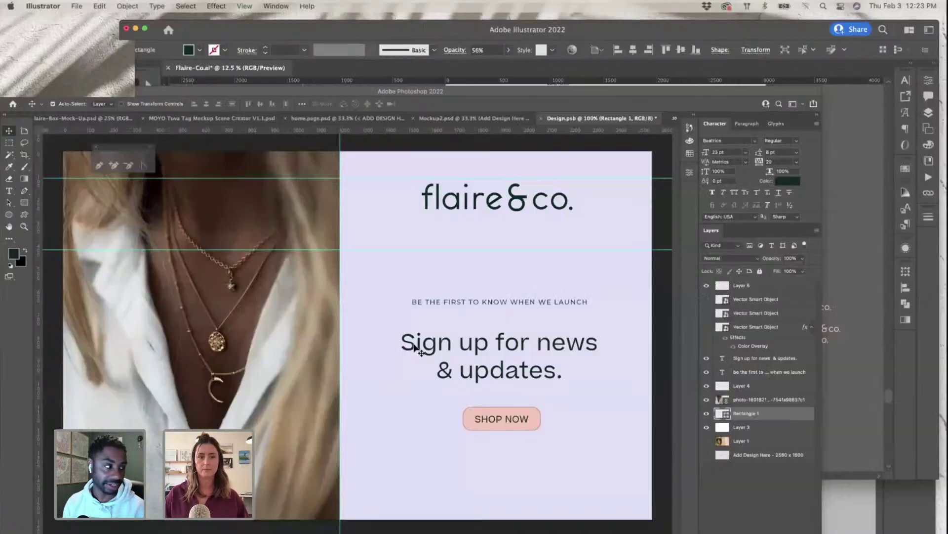
key("super+v")
key("Return")
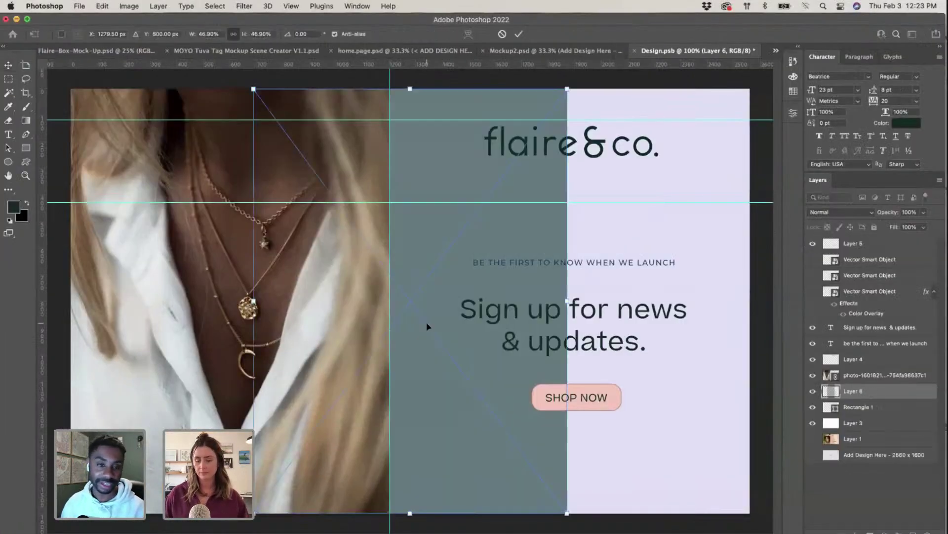
Step: Place the overlay above the photo layer and stretch it over the photo to the centre guide
key("super+minus")
key("super+minus")
left_click_drag(441, 342, 353, 342)
left_click_drag(861, 394, 861, 374)
mouse_move(333, 356)
left_mouse_down()
mouse_move(318, 346)
mouse_move(335, 362)
mouse_move(328, 340)
left_mouse_up()
key("super+plus")
key("super+t")
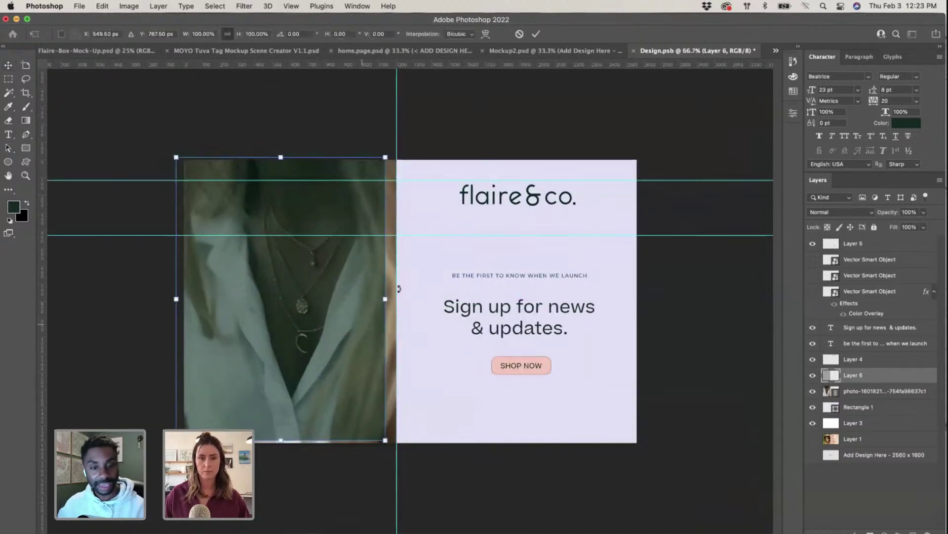
left_click_drag(385, 301, 397, 299)
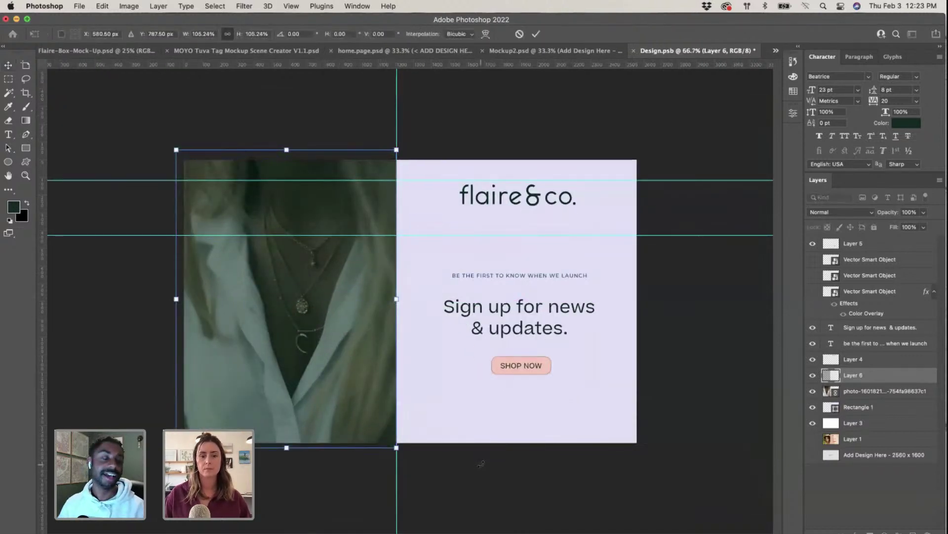
key("Return")
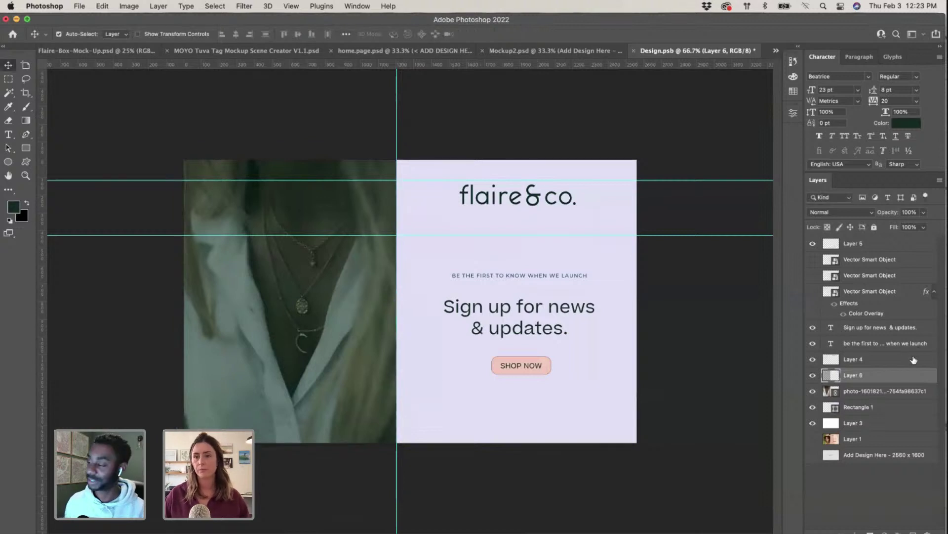
Step: Set the overlay layer's blend mode to Multiply
left_click(867, 213)
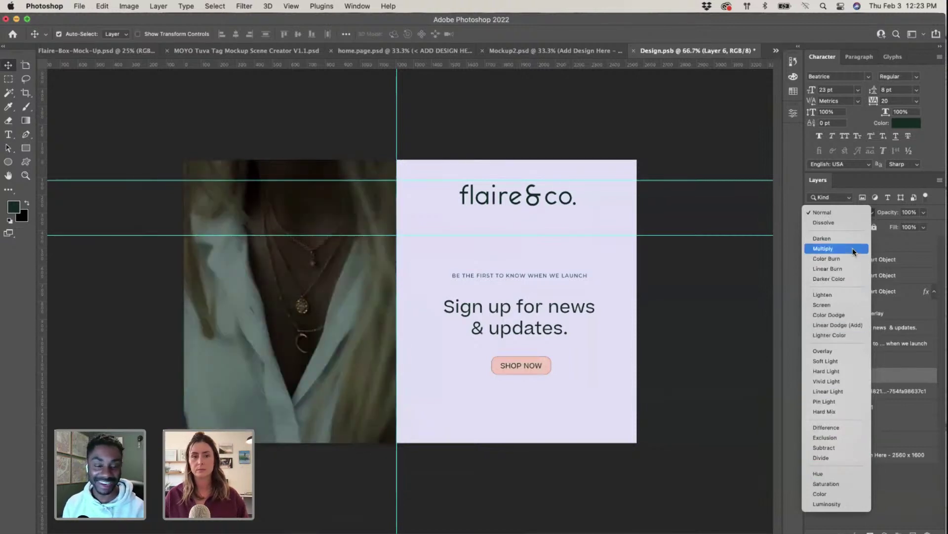
left_click(853, 251)
left_click(693, 440)
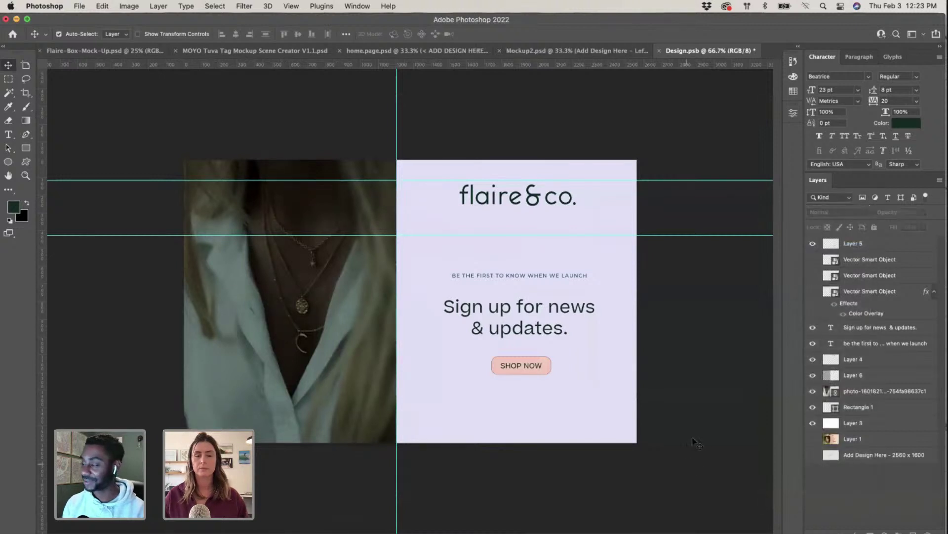
Step: Nudge the headline and SHOP NOW button back up, closer beneath the launch tagline
left_click_drag(532, 368, 533, 379)
left_click(533, 336)
mouse_move(533, 336)
left_mouse_down()
mouse_move(535, 355)
mouse_move(533, 333)
left_mouse_up()
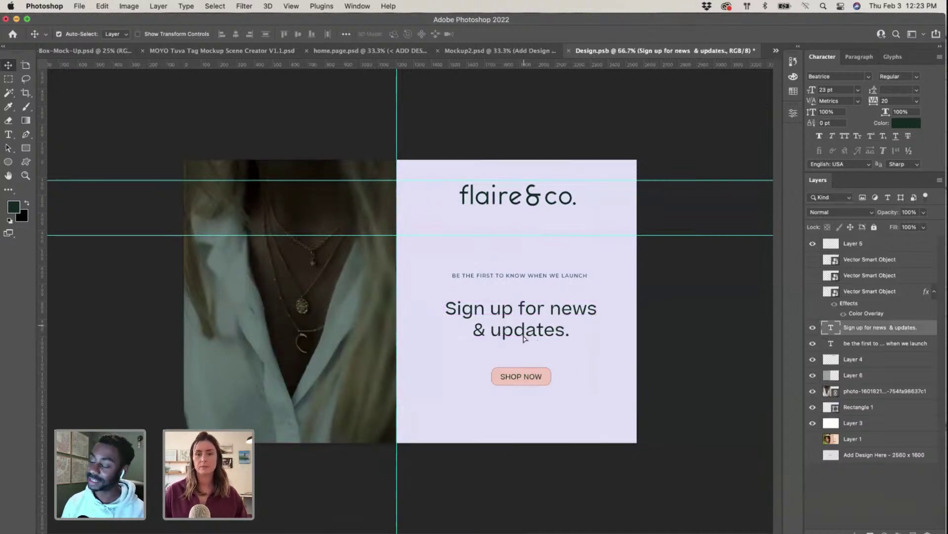
left_click_drag(521, 334, 528, 326)
left_click_drag(531, 380, 533, 359)
left_click(692, 380)
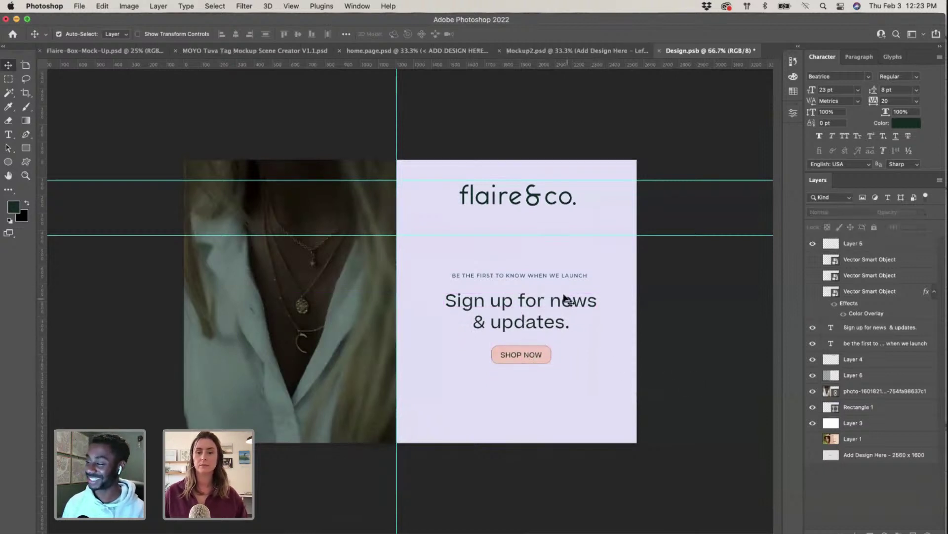
Step: Copy the ampersand mark from Illustrator's lavender card and paste it into Photoshop as pixels
key("ctrl+Up")
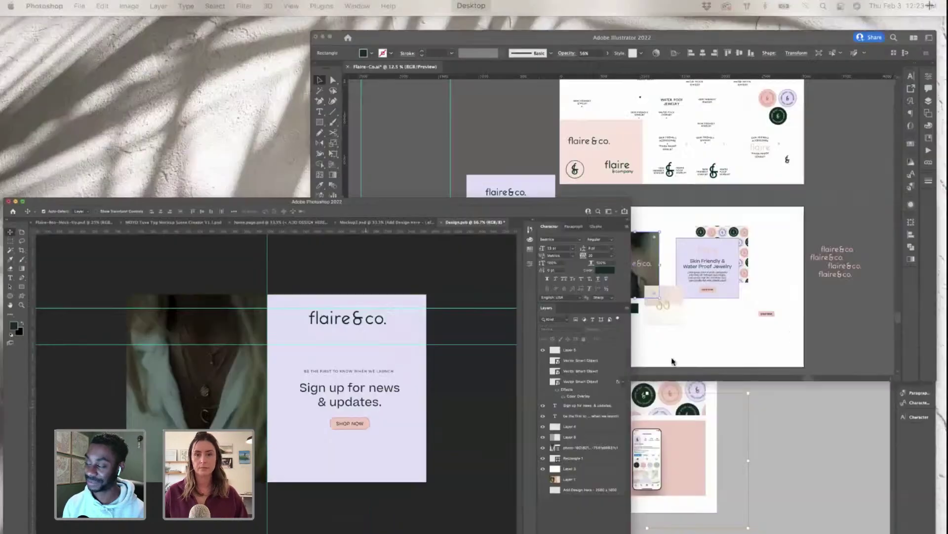
left_click(699, 163)
scroll(348, 489, "down", 1)
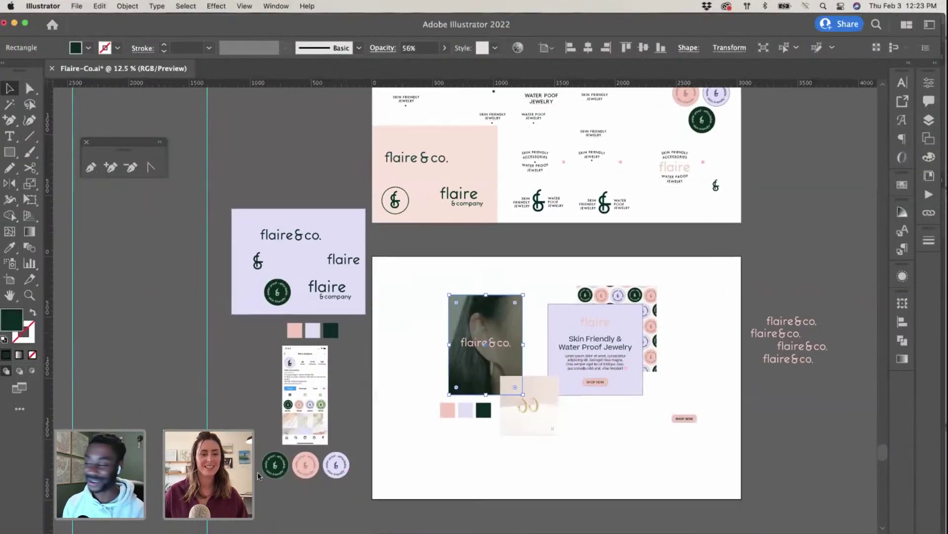
left_click(341, 516)
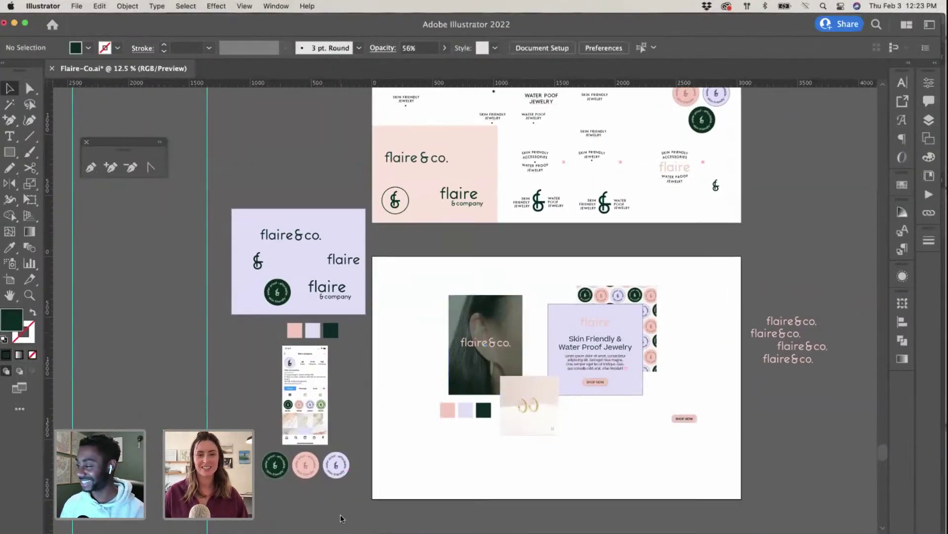
left_click(258, 261)
key("ctrl+Up")
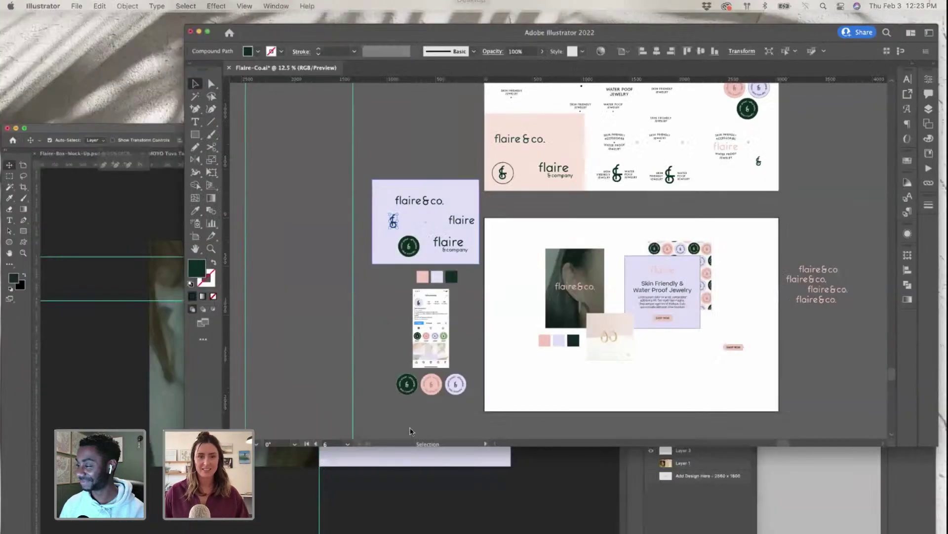
left_click(420, 373)
key("super+v")
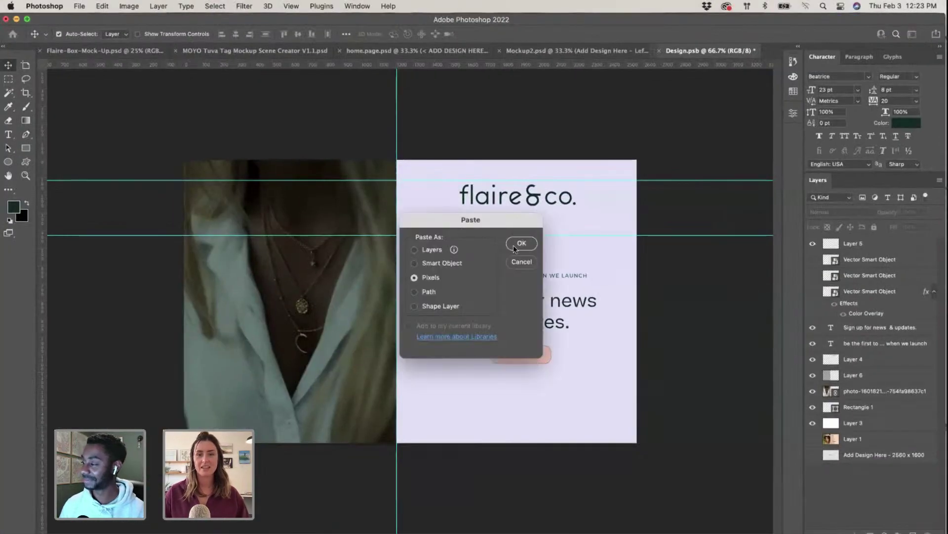
left_click(522, 243)
Step: Scale the ampersand down and centre it beneath the SHOP NOW button
left_click_drag(382, 245, 520, 418)
key("super+plus")
key("super+plus")
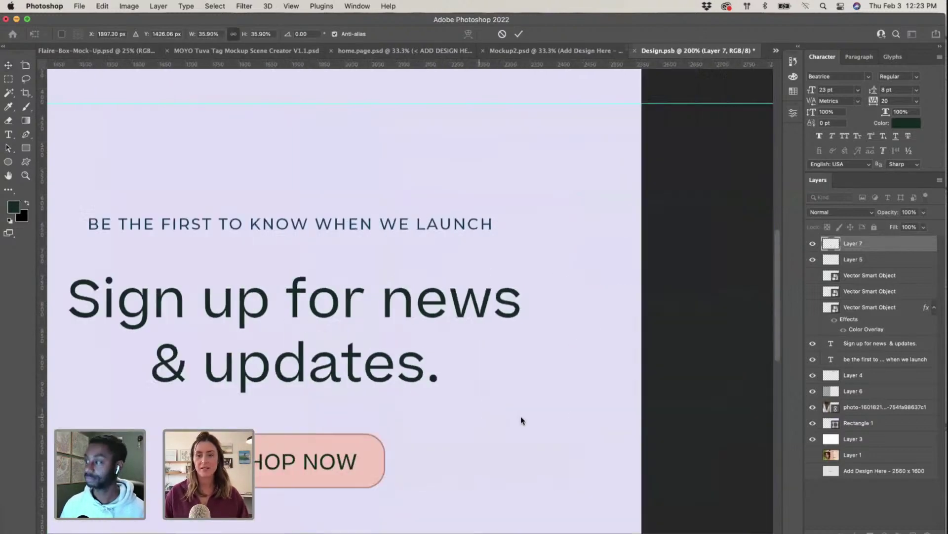
scroll(520, 420, "down", 10)
scroll(521, 421, "left", 3)
left_click_drag(390, 290, 372, 323)
left_click_drag(356, 369, 371, 371)
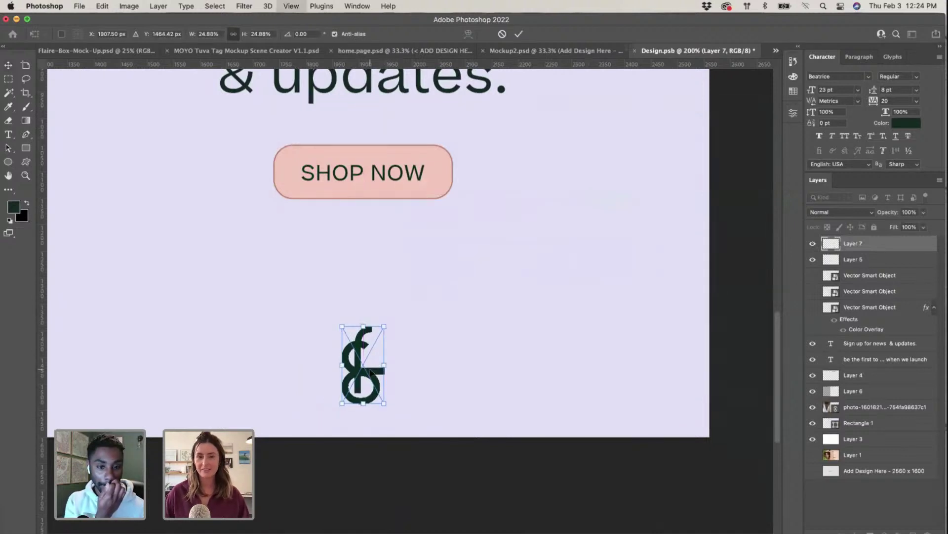
key("super+minus")
key("super+minus")
key("Return")
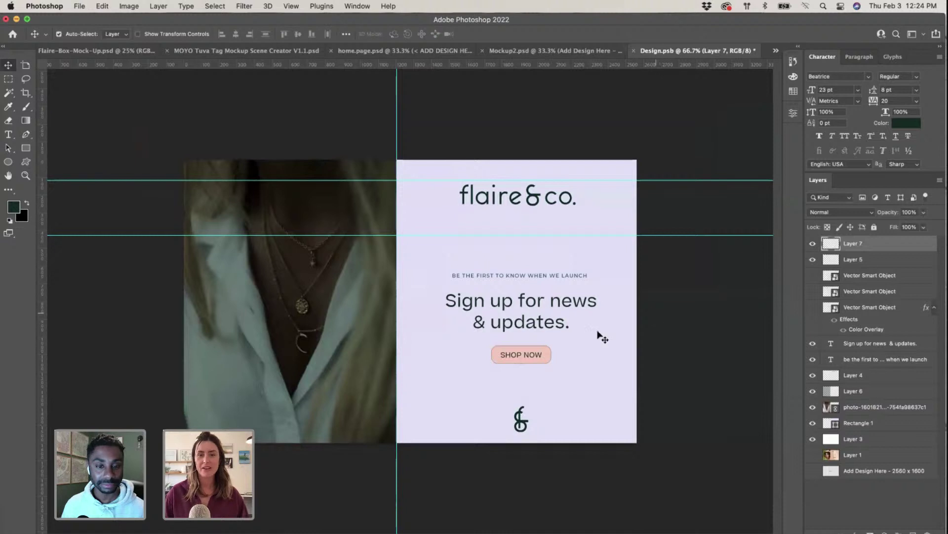
Step: Set the launch tagline to Beatrice Thin and turn off all caps
left_click(539, 355)
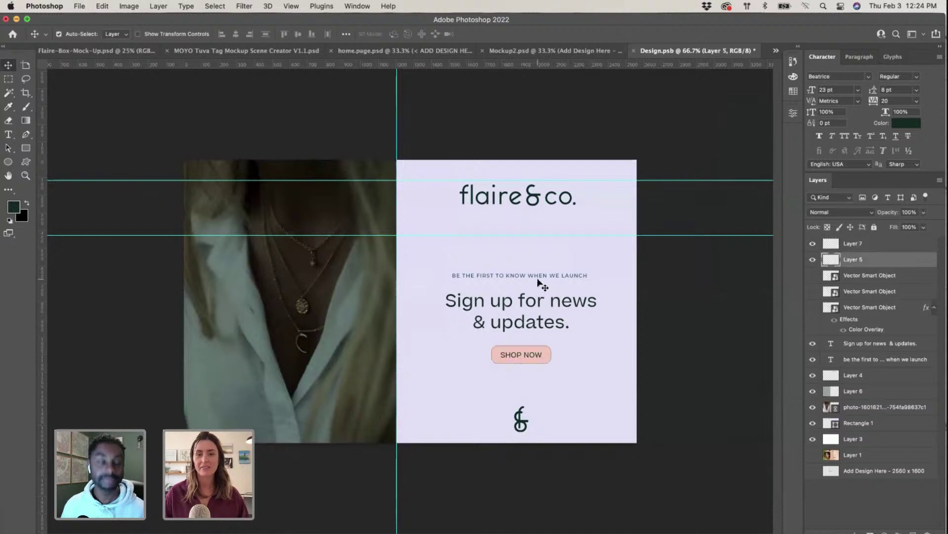
key("t")
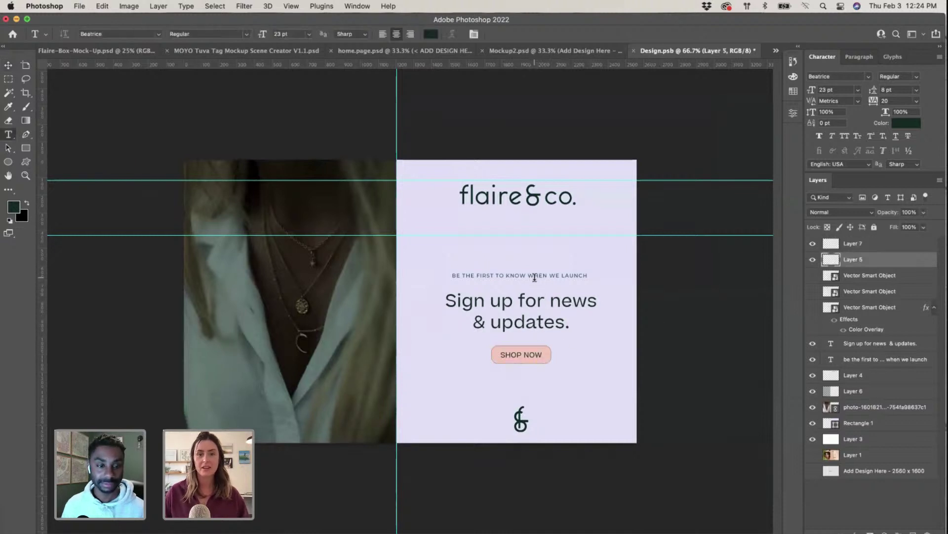
double_click(536, 276)
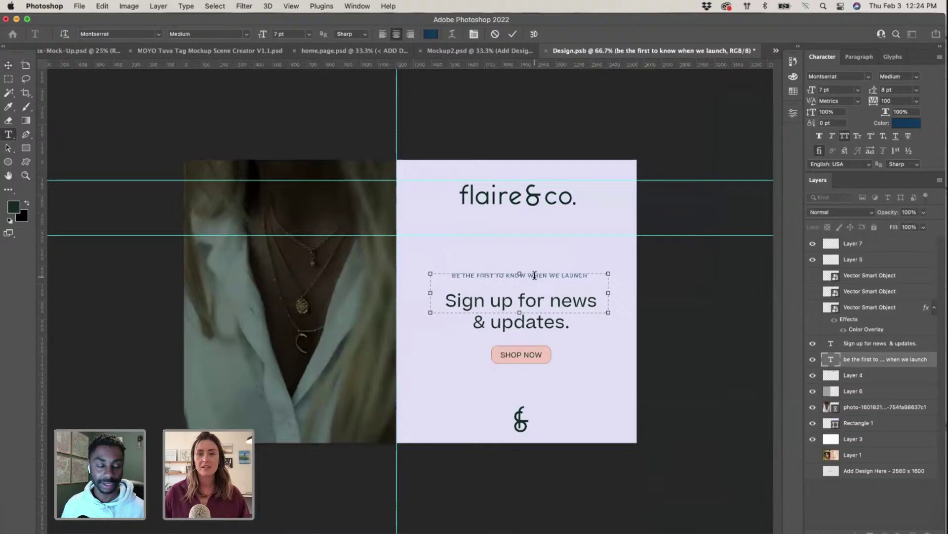
triple_click(501, 275)
left_click(107, 34)
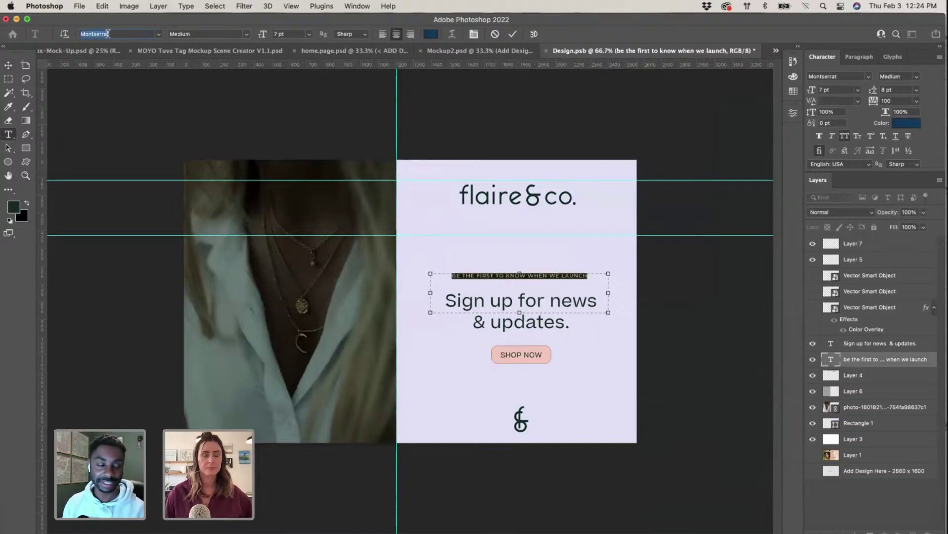
type("beat")
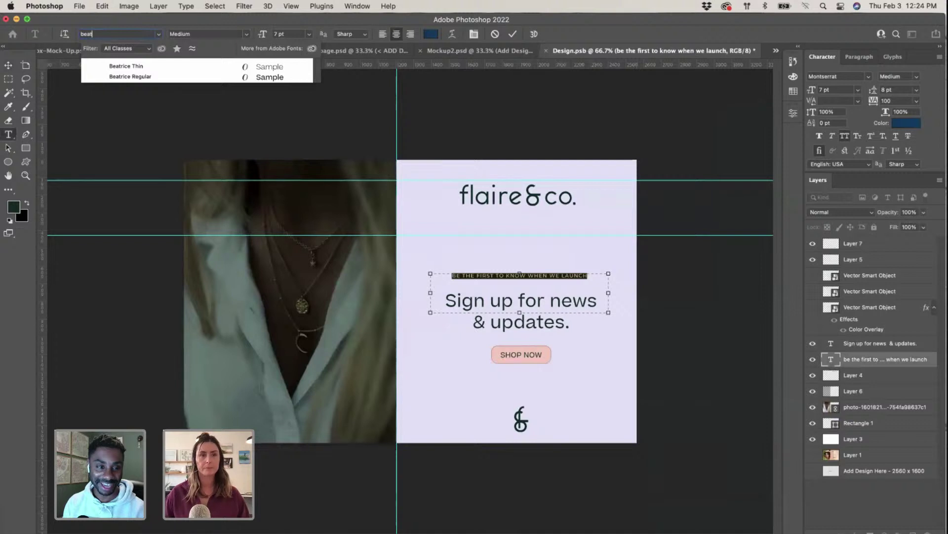
left_click(148, 67)
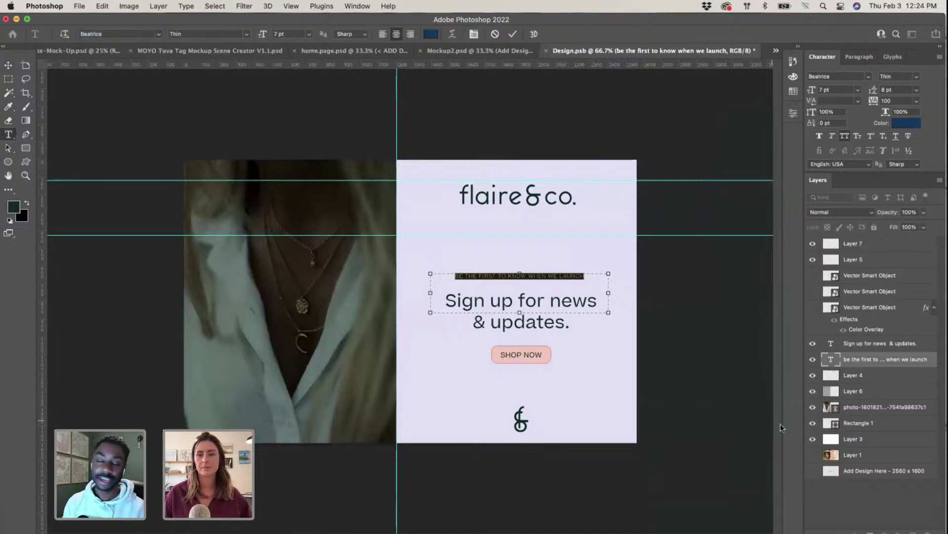
left_click(845, 136)
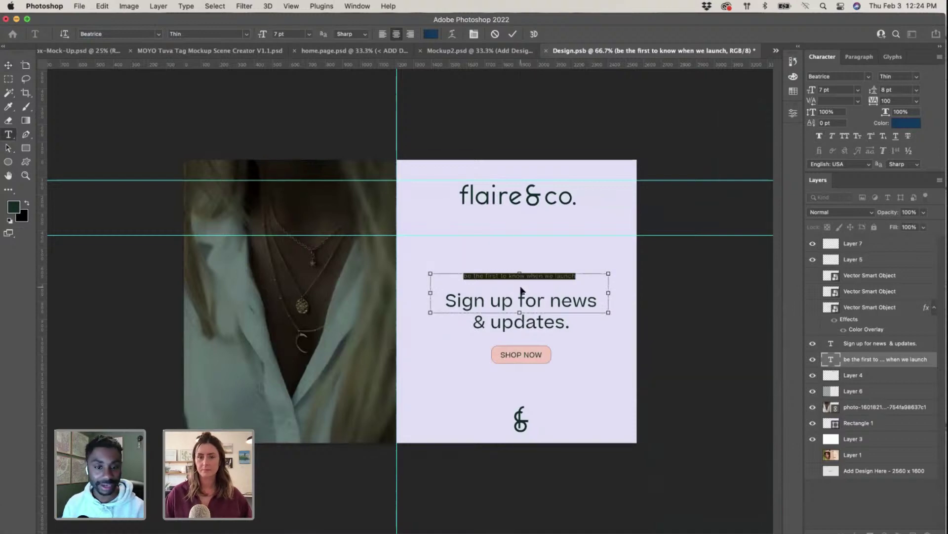
Step: Retype the tagline's first word as 'Be' with a capital B
key("super+equal")
key("super+equal")
key("super+equal")
double_click(575, 225)
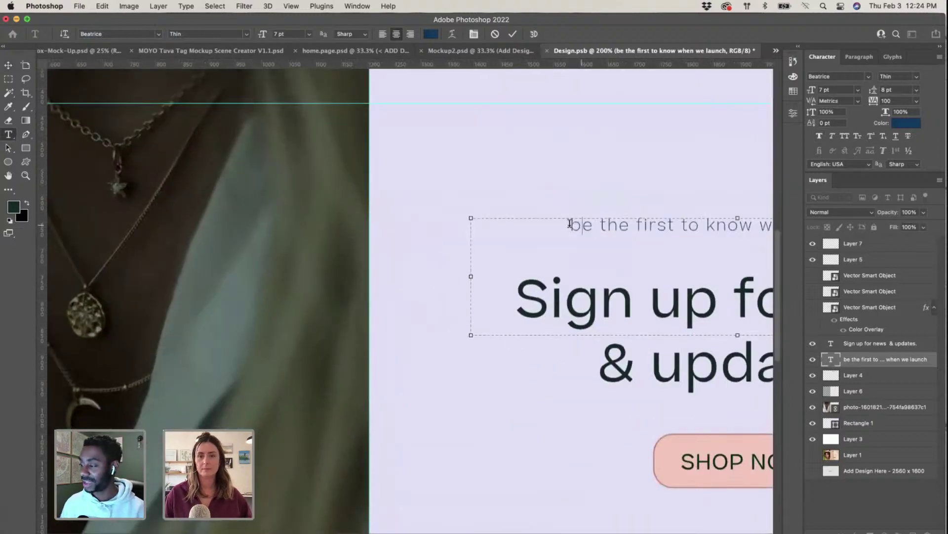
type("Be")
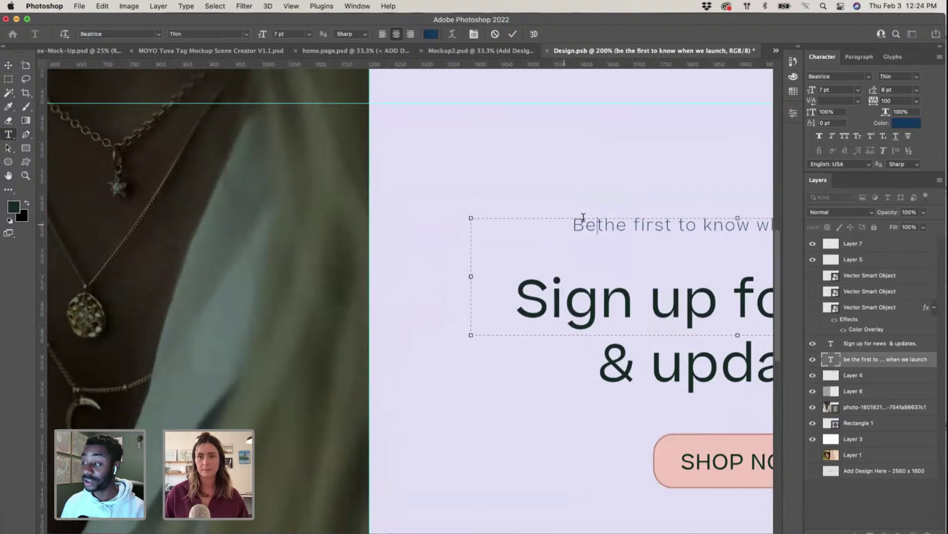
scroll(593, 218, "right", 10)
Step: Colour the whole tagline dark green and set its letter spacing to 0
key("super+a")
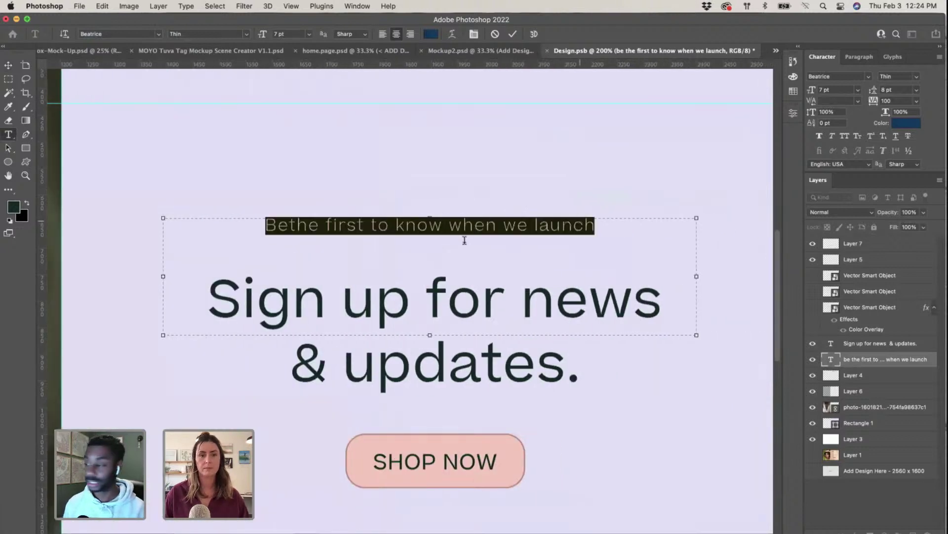
scroll(203, 237, "up", 1)
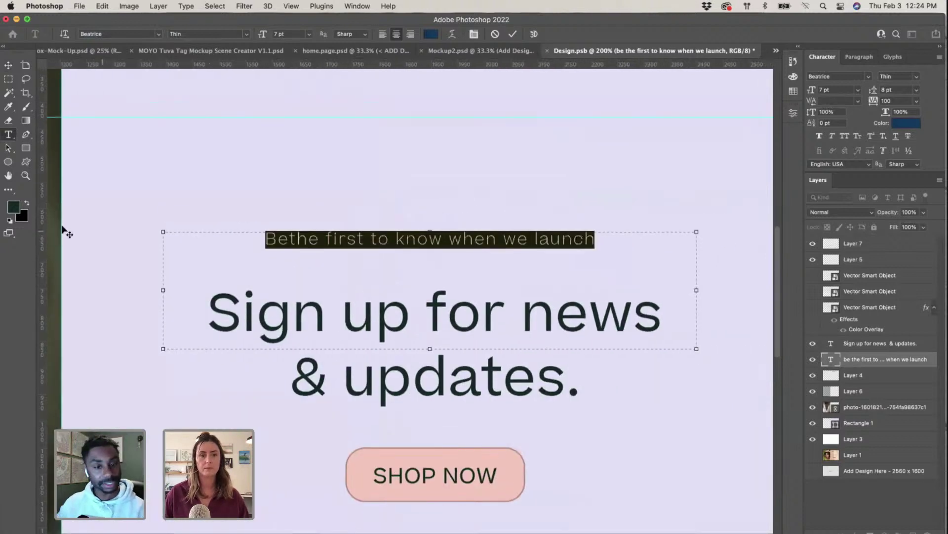
left_click(15, 206)
left_click(853, 243)
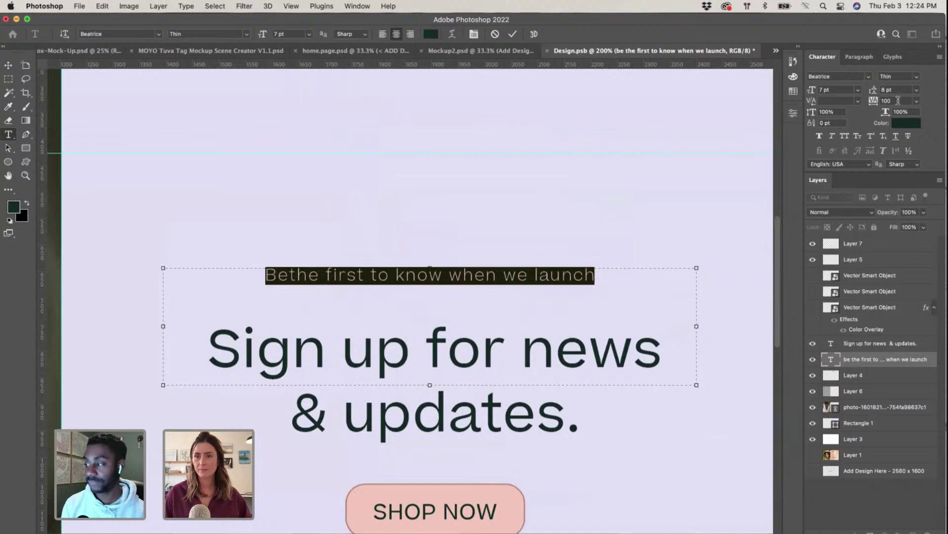
key("Return")
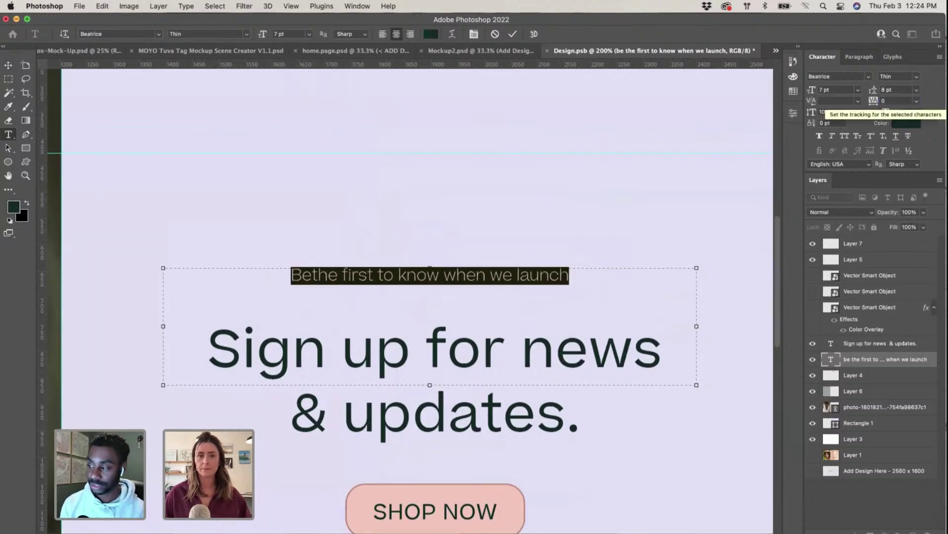
Step: Add a period after 'launch', shorten the tagline's text box, and commit
left_click(358, 275)
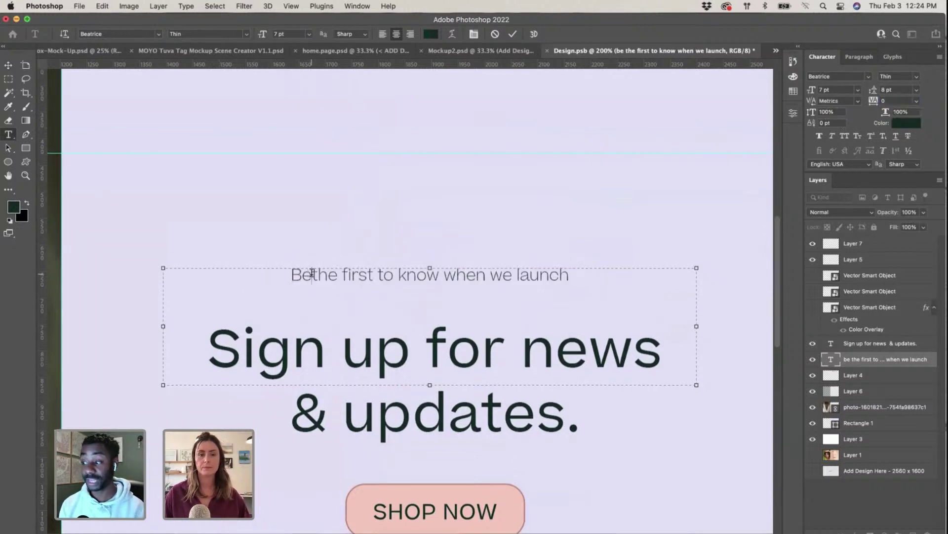
left_click_drag(290, 274, 603, 282)
left_click(603, 284)
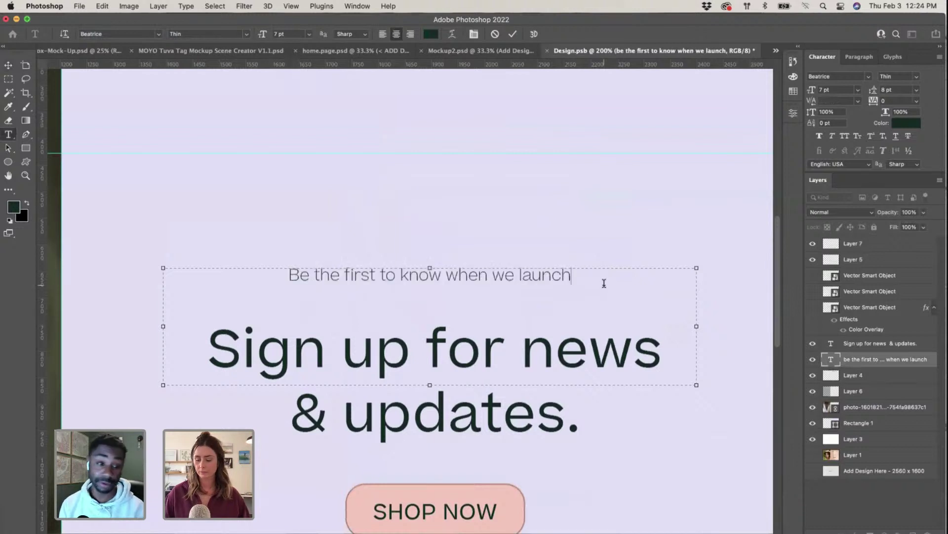
type(".")
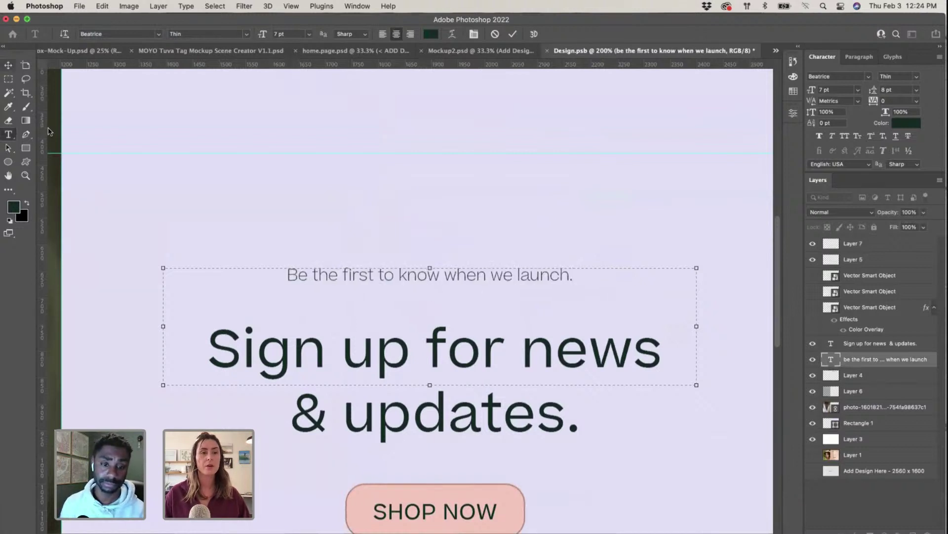
left_click_drag(429, 385, 430, 294)
key("super+Return")
Step: Select the full 'Sign up for news & updates.' headline text, then exit editing
key("v")
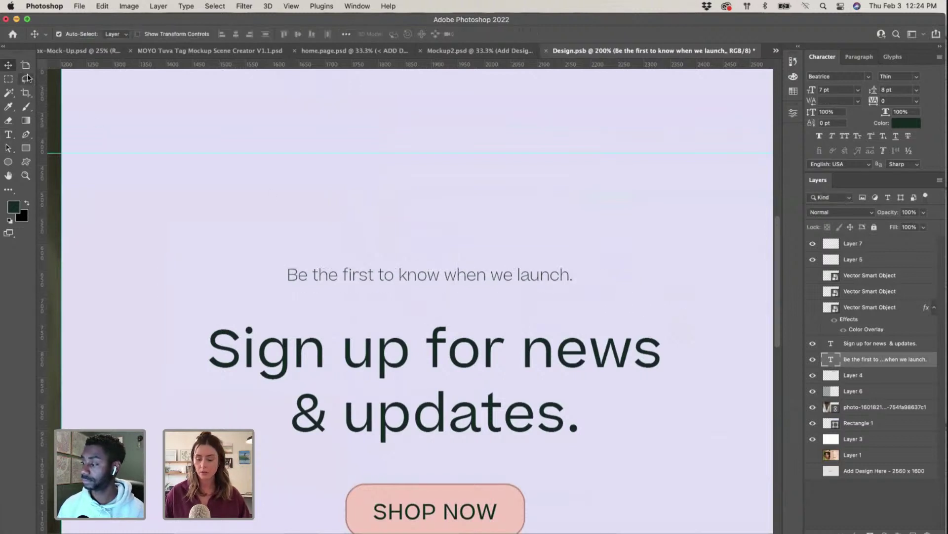
key("super+0")
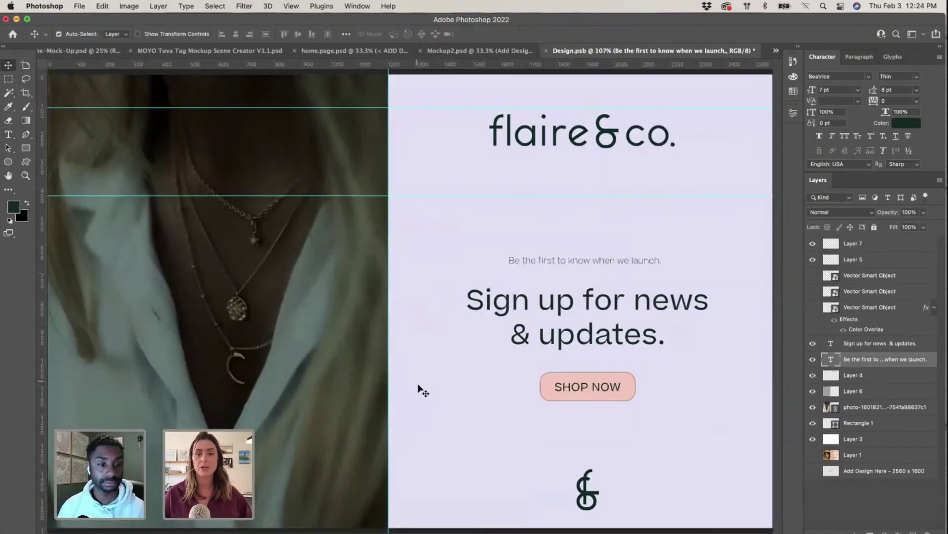
key("super+1")
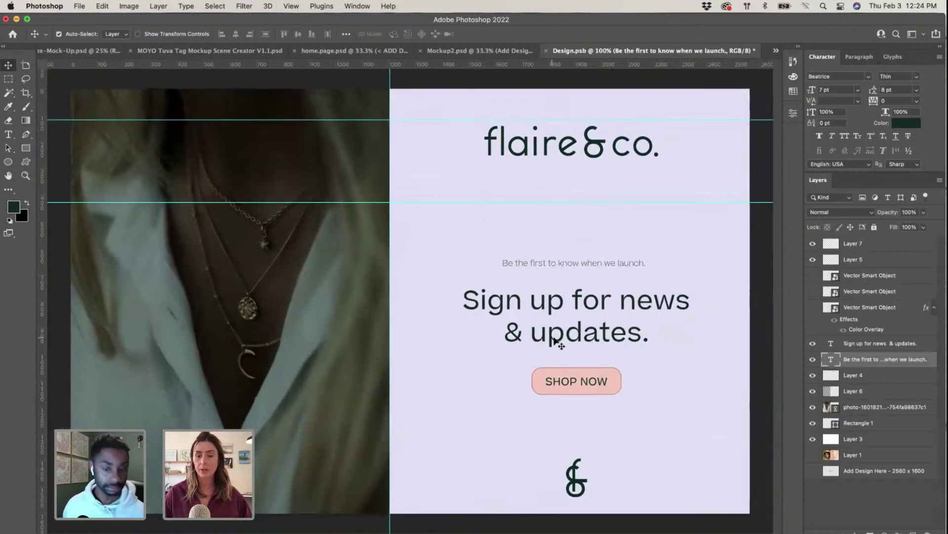
left_click(9, 134)
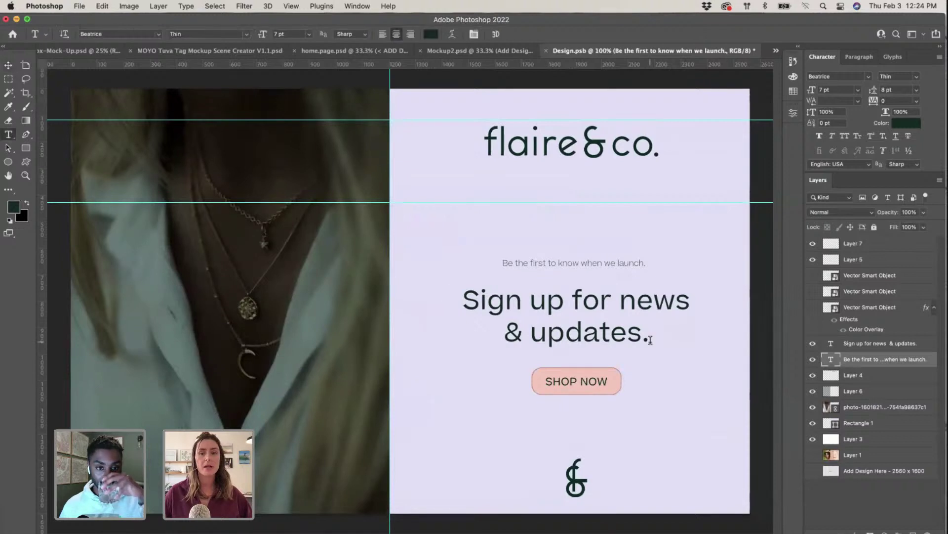
left_click(622, 301)
left_click_drag(618, 301, 666, 338)
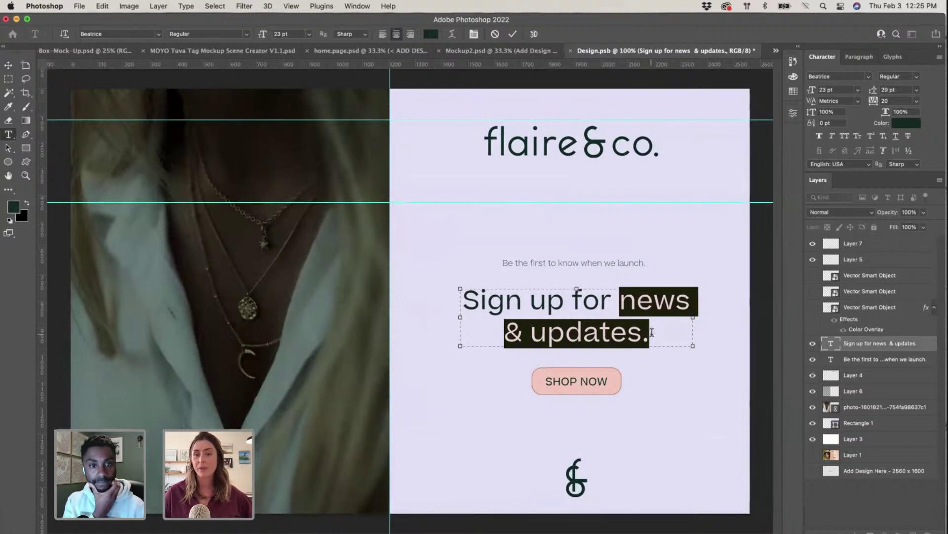
left_click_drag(661, 332, 462, 291)
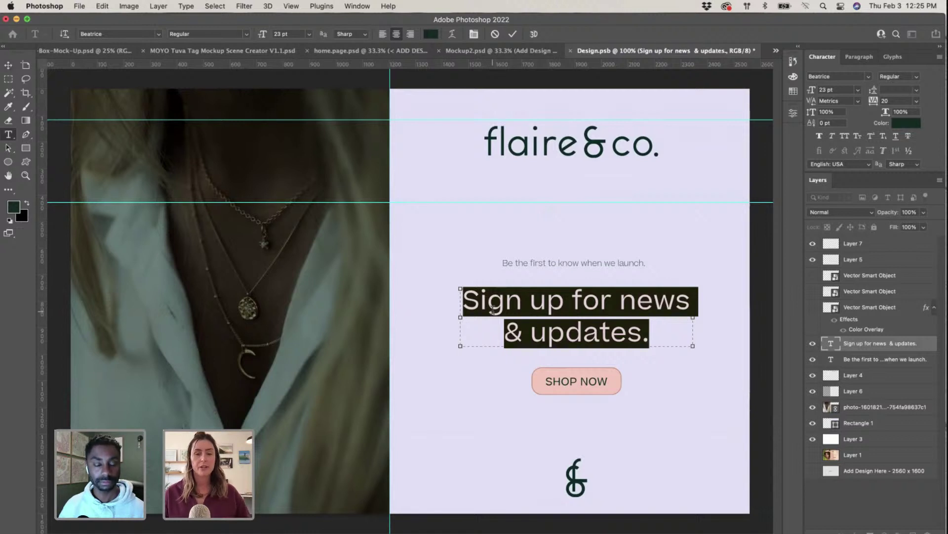
left_click(11, 66)
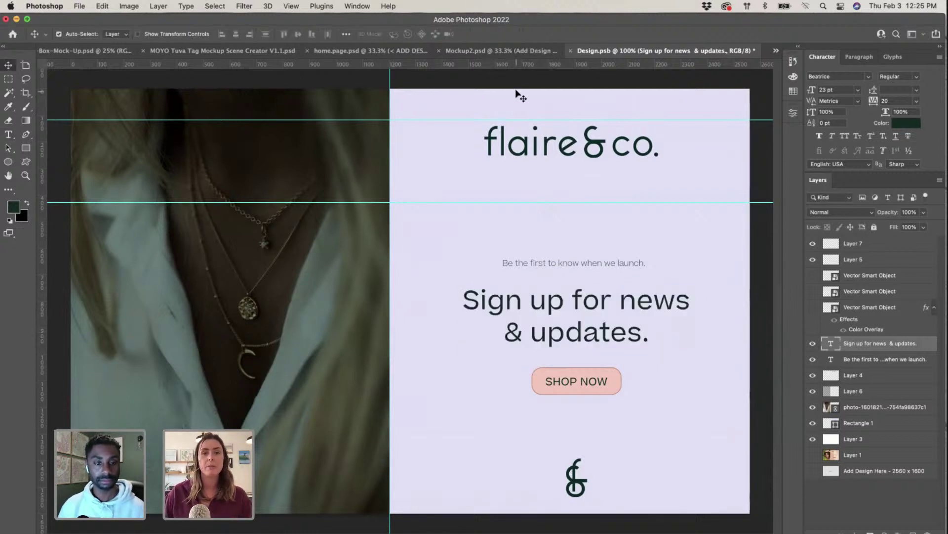
left_click(519, 90)
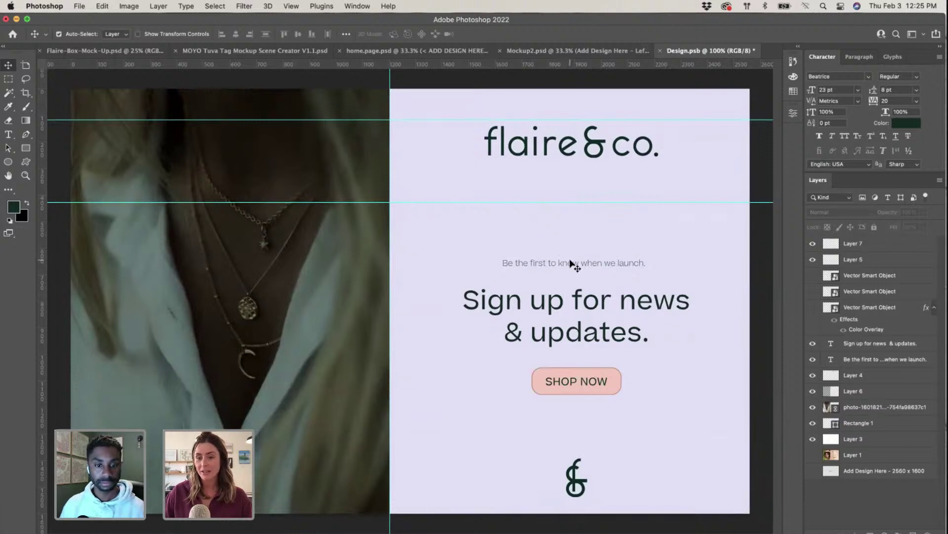
Step: Change the 'Be the first to know when we launch.' subheading to Regular weight and adjust its text box
double_click(607, 262)
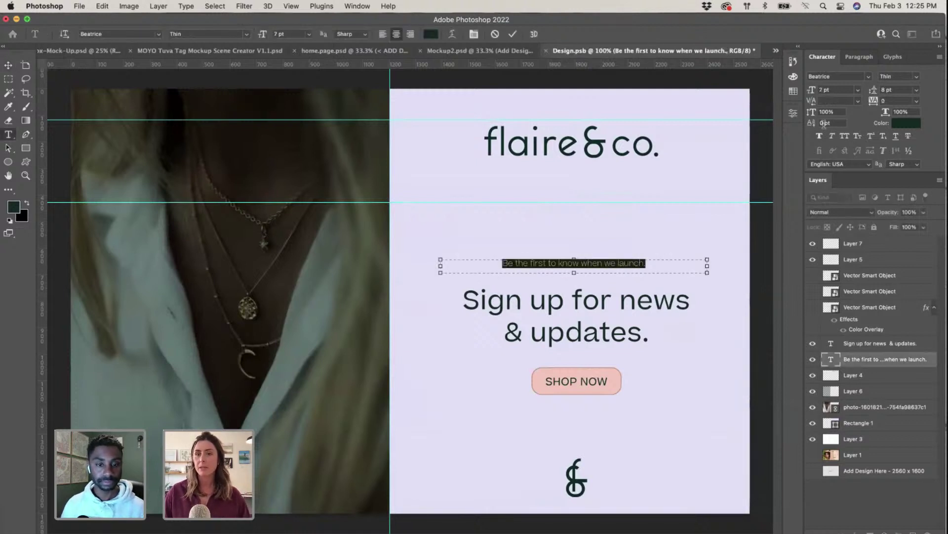
left_click(911, 78)
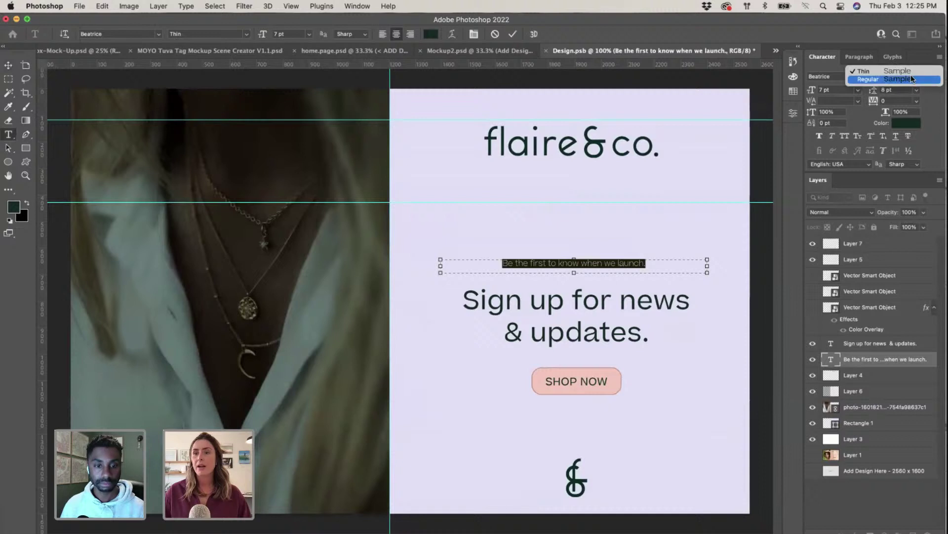
left_click(909, 79)
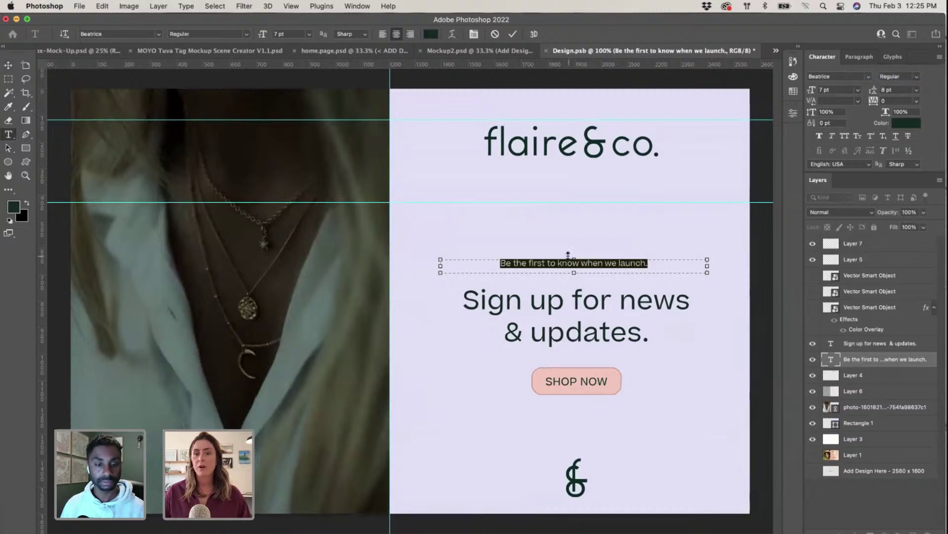
left_click_drag(574, 272, 573, 276)
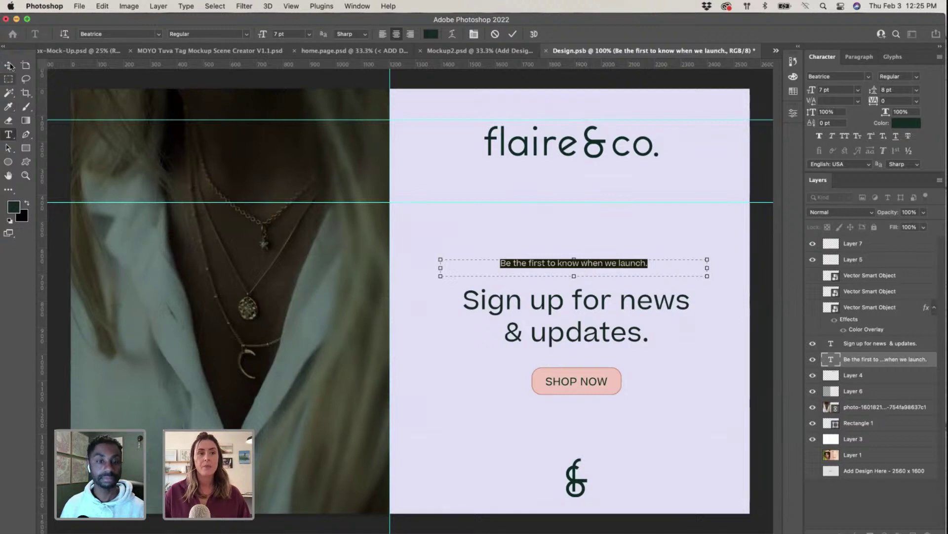
key("Escape")
key("v")
double_click(588, 267)
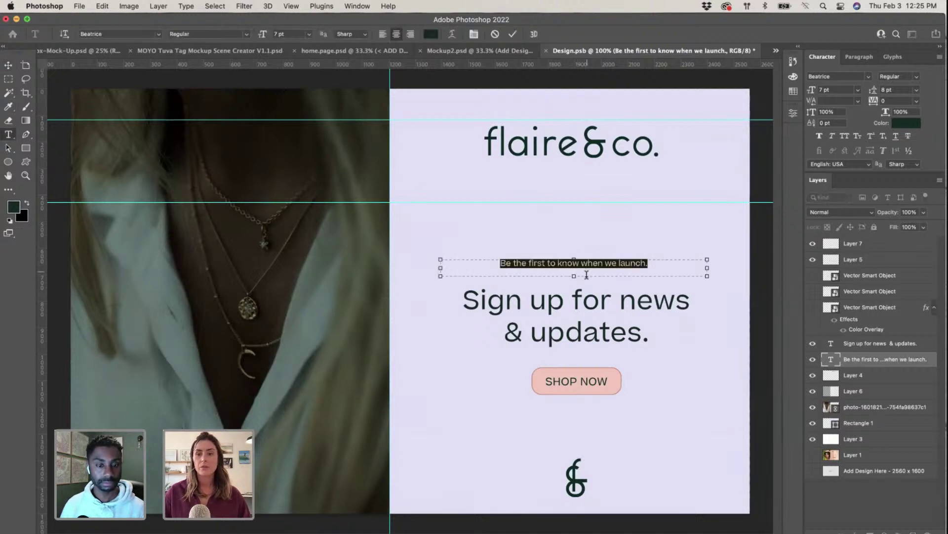
left_click_drag(573, 276, 615, 283)
left_click(13, 68)
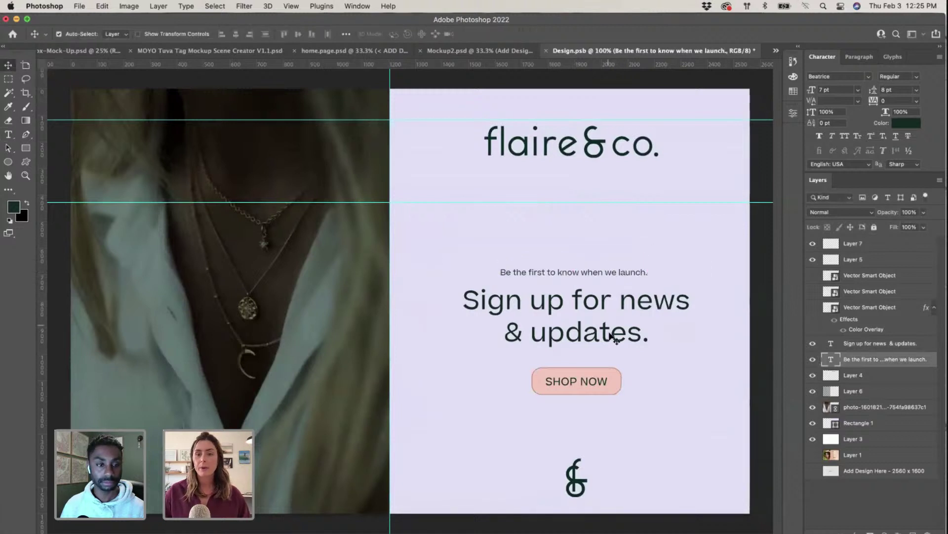
Step: Scale the SHOP NOW button smaller and move the 'Sign up for news & updates' headline lower
left_click(604, 387)
key("super+t")
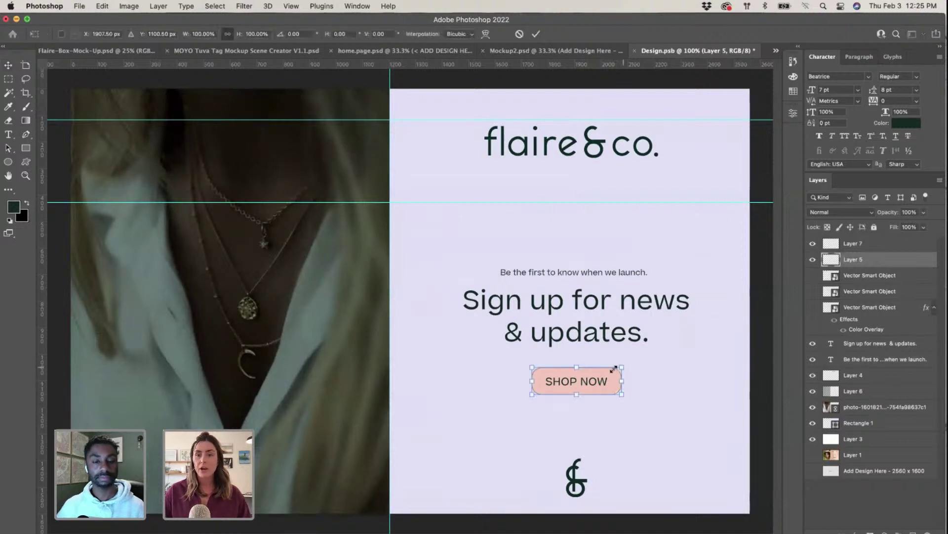
left_click_drag(614, 369, 596, 385)
key("Return")
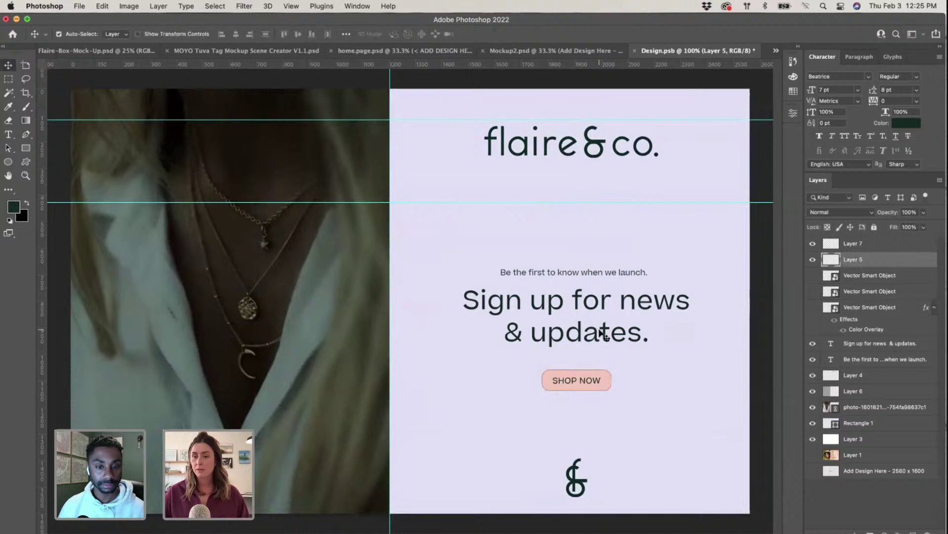
left_click_drag(601, 339, 598, 348)
left_click(588, 388)
left_click_drag(588, 389, 589, 388)
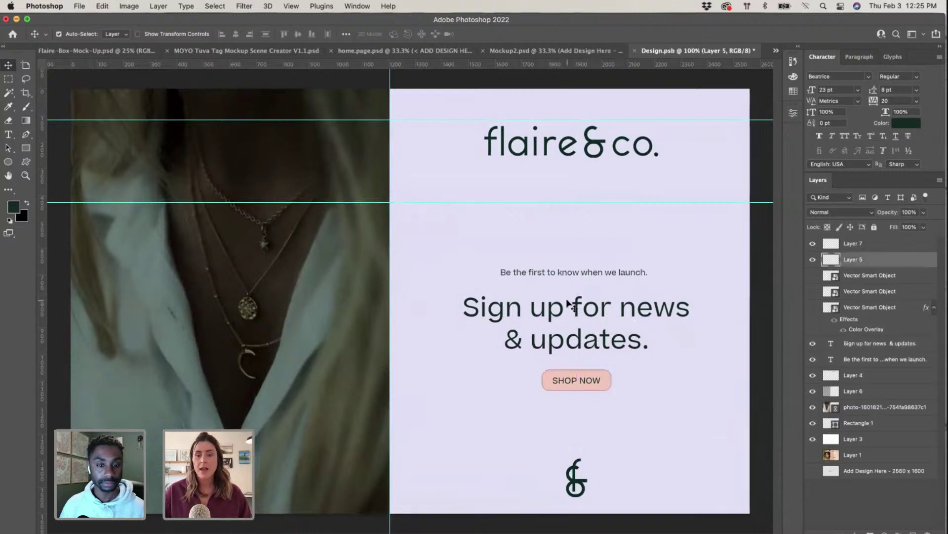
key("super+minus")
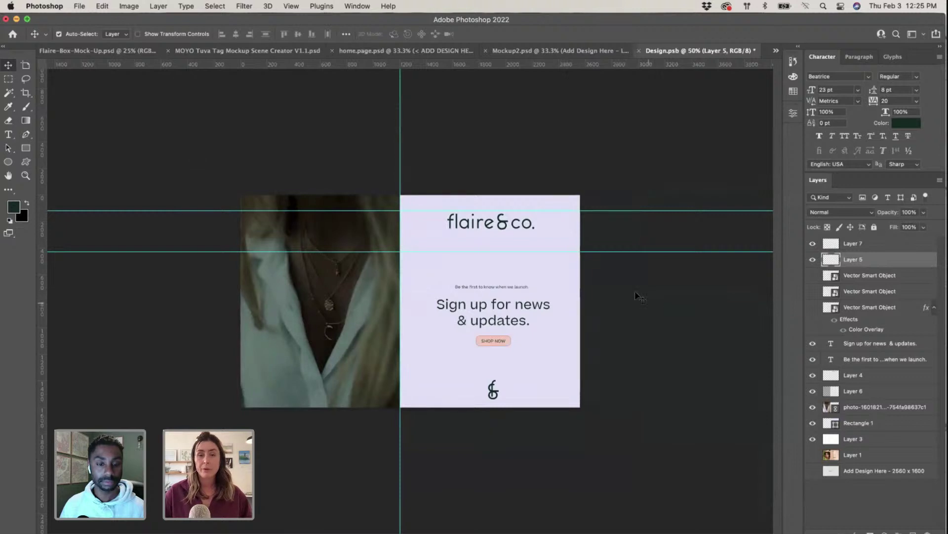
left_click(637, 296)
Step: Delete the photo's dark overlay (Layer 6), then save and close Design.psb
left_click(341, 277)
key("BackSpace")
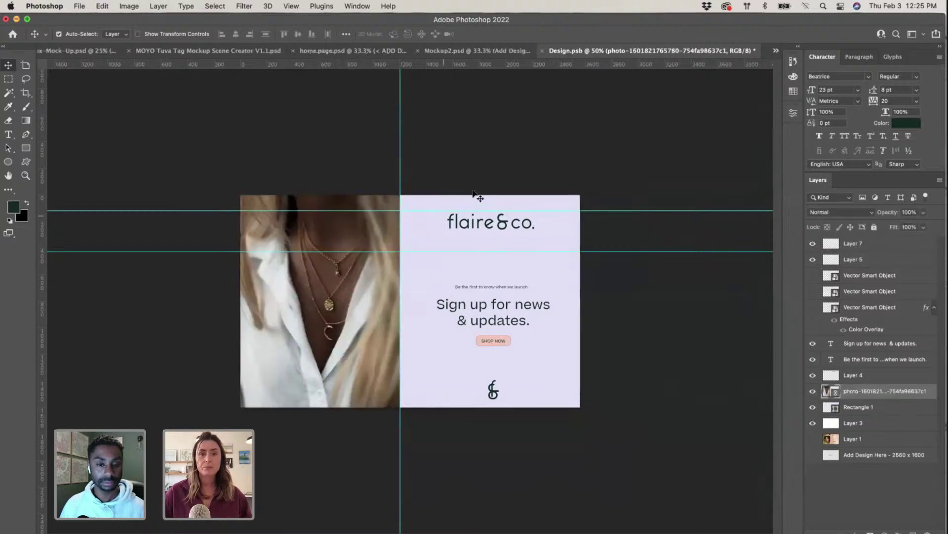
left_click(543, 52)
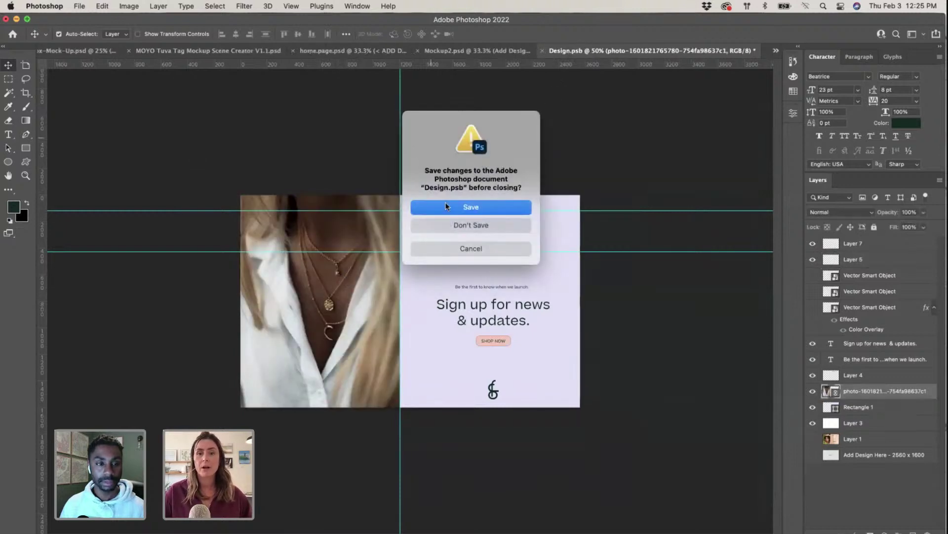
key("Return")
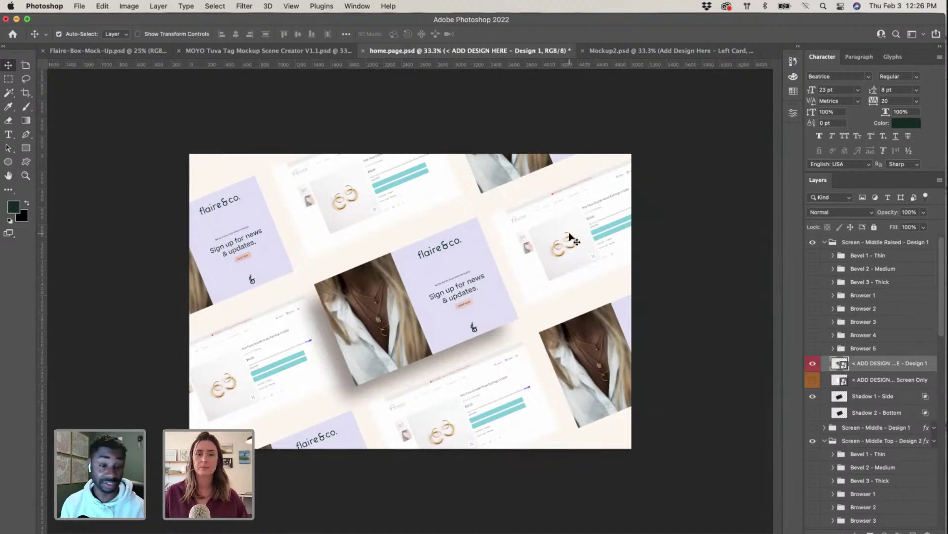
Step: Copy the card's 'Skin Friendly & Water Proof Jewelry' heading and body text in Illustrator, then return to Photoshop
key("ctrl+Up")
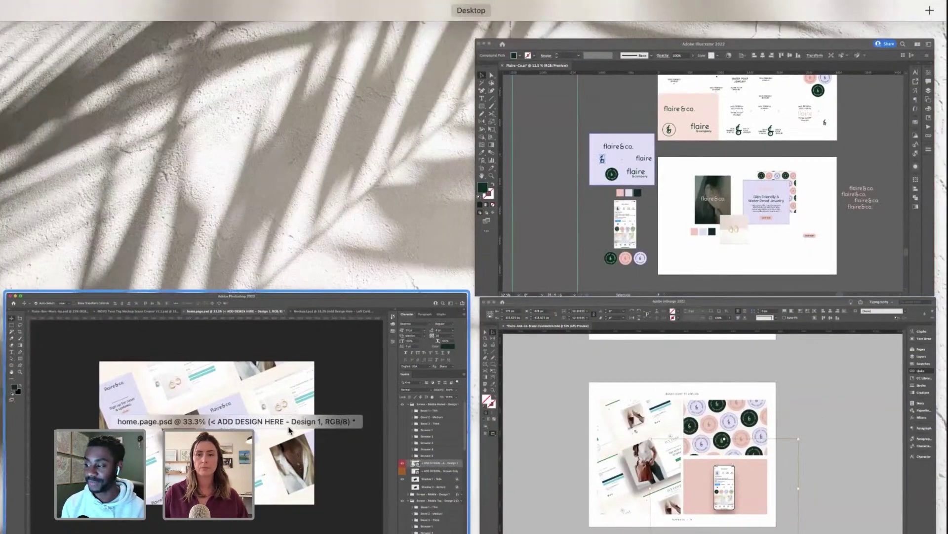
left_click(690, 232)
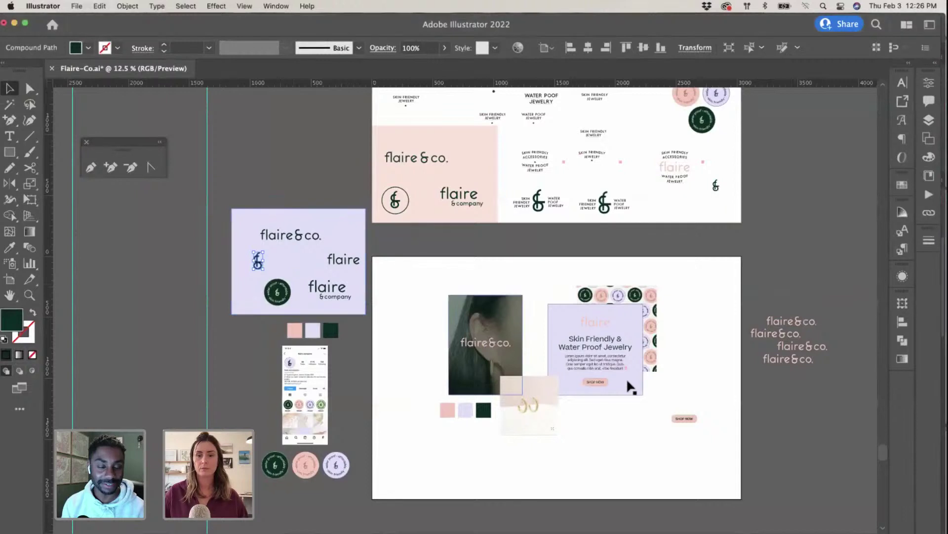
double_click(606, 365)
key("super+a")
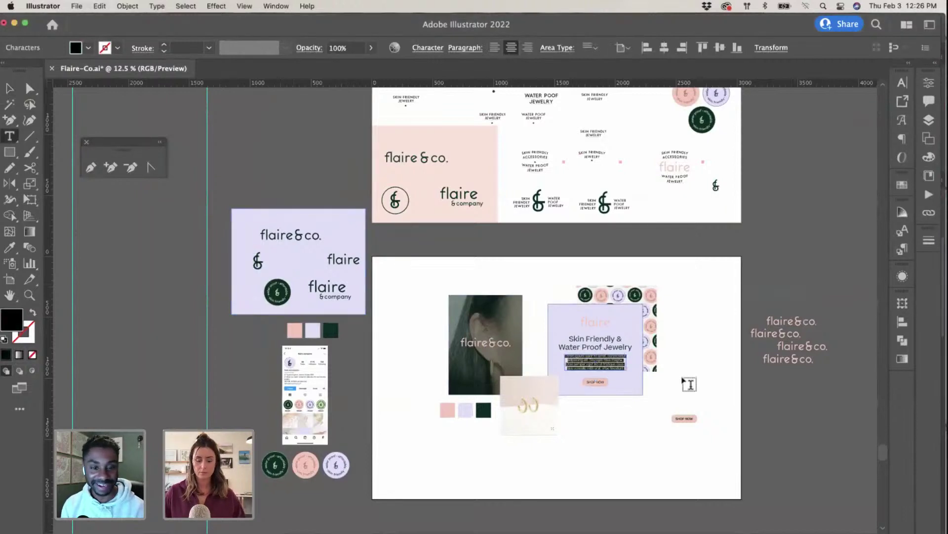
key("Escape")
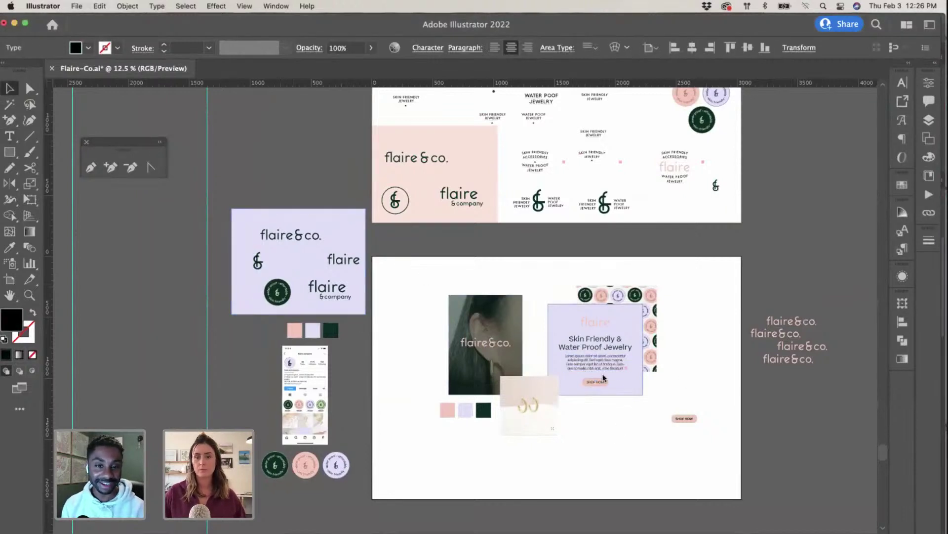
left_click_drag(568, 402, 607, 352)
key("ctrl+Up")
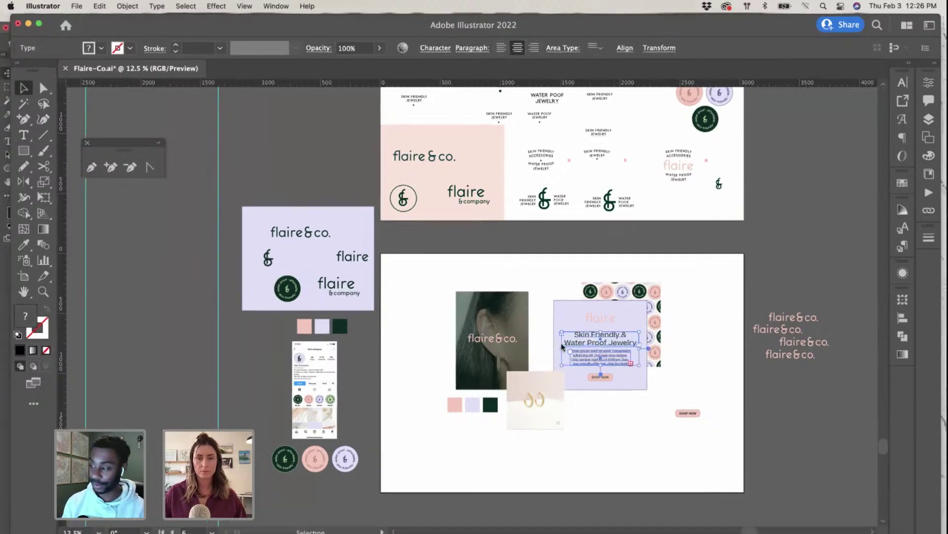
left_click(440, 307)
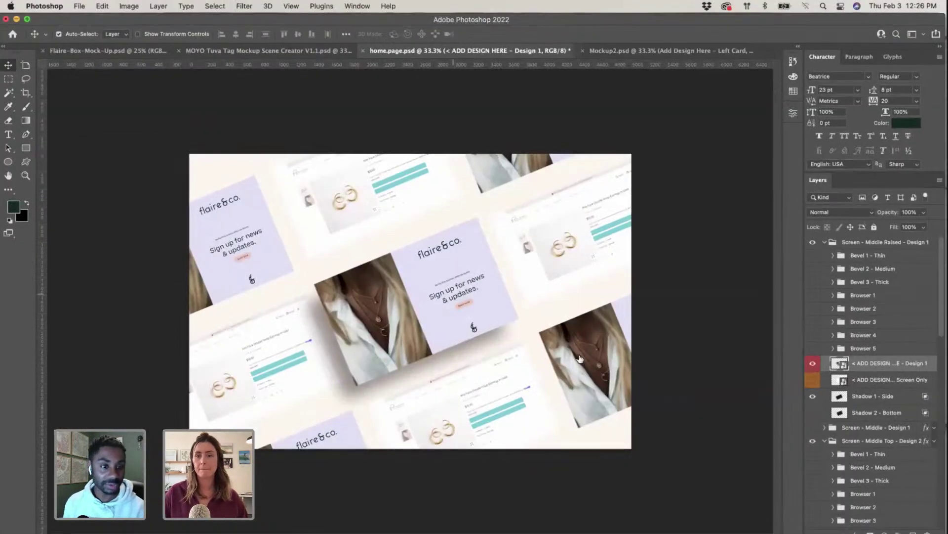
Step: Open Design.psb and delete the 'Sign up for news & updates' headline and 'Be the first to know' subheading
double_click(835, 363)
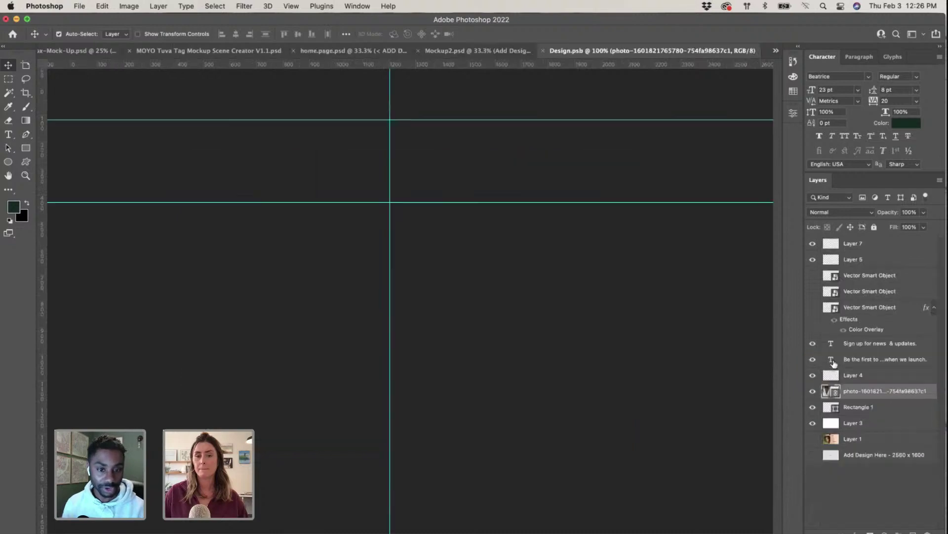
left_click(565, 342)
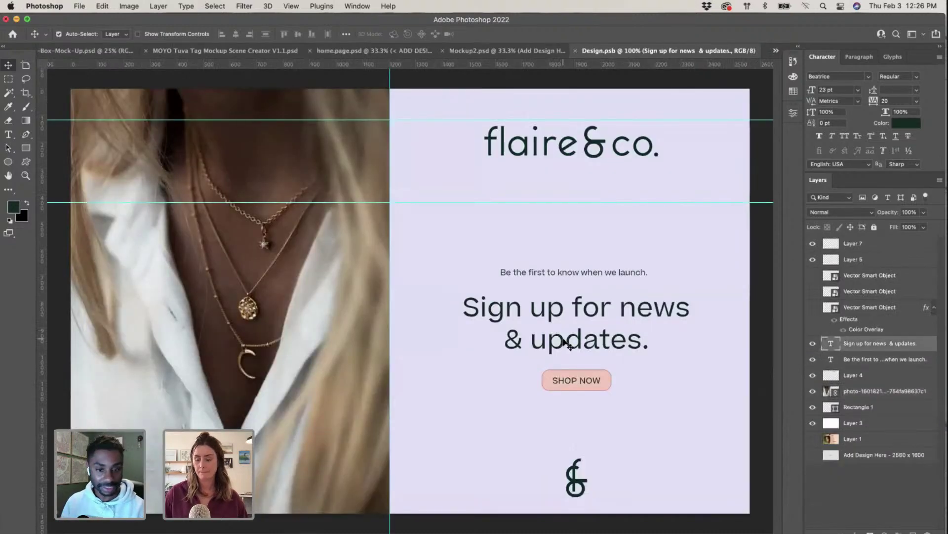
key("Delete")
key("super+minus")
left_click(525, 291)
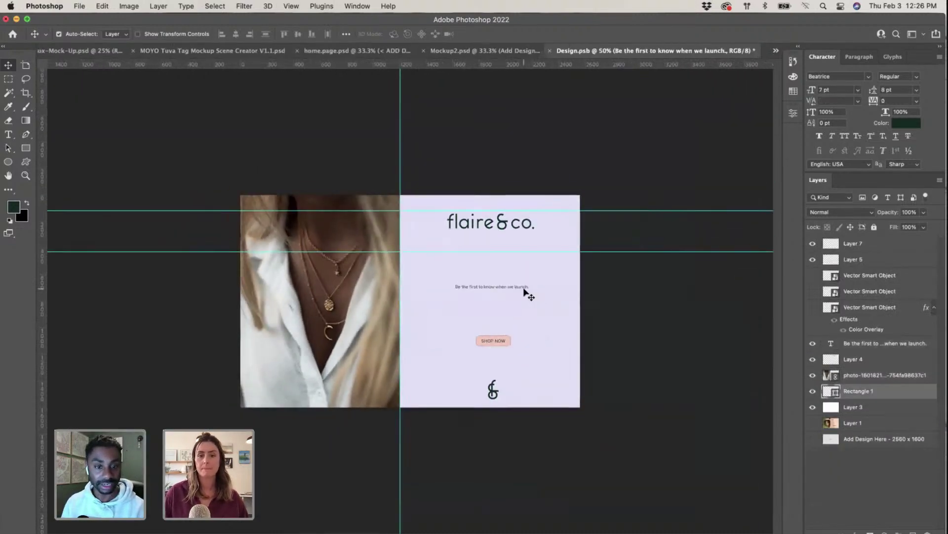
left_click(519, 288)
left_click(517, 290)
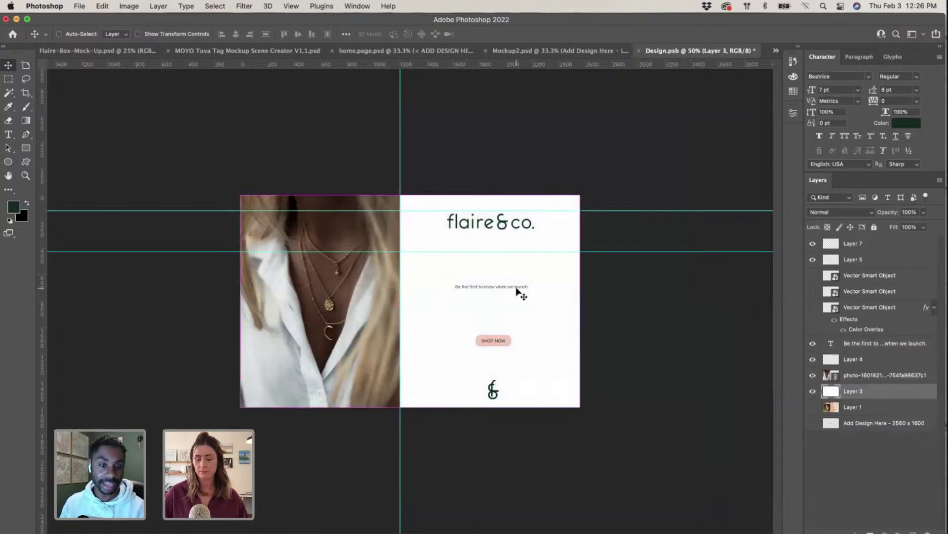
key("super+plus")
key("super+plus")
key("super+plus")
left_click(533, 275)
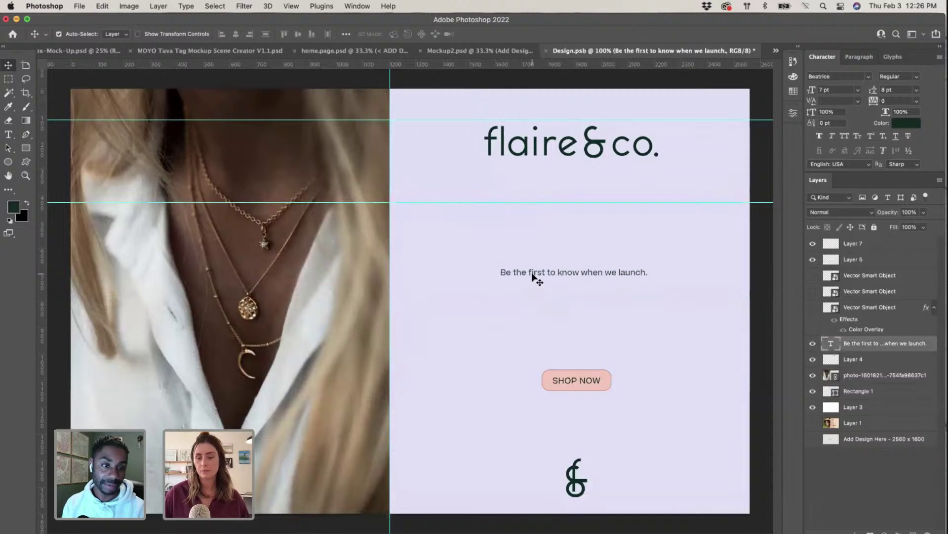
key("Delete")
Step: Paste the Illustrator text as pixels, scale it into the card, and move SHOP NOW lower
key("super+v")
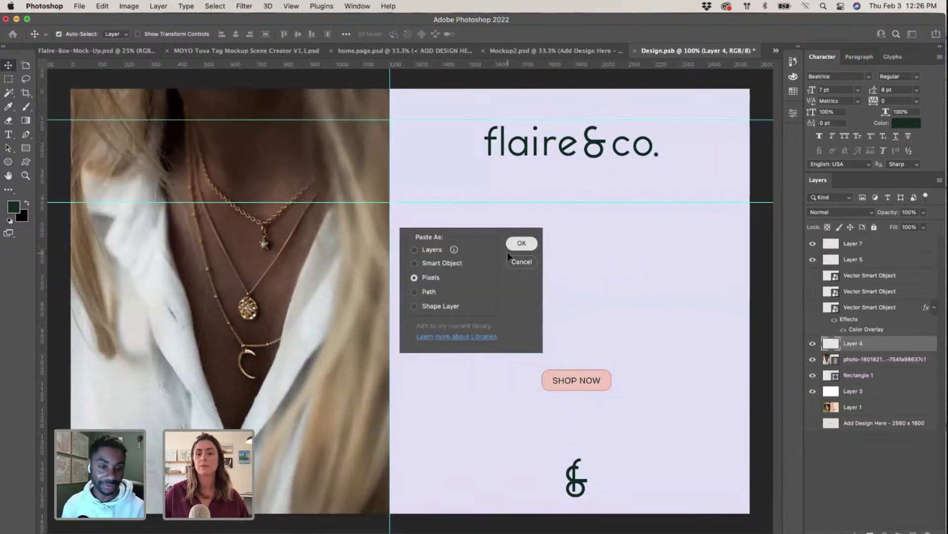
left_click(519, 244)
key("super+minus")
key("super+minus")
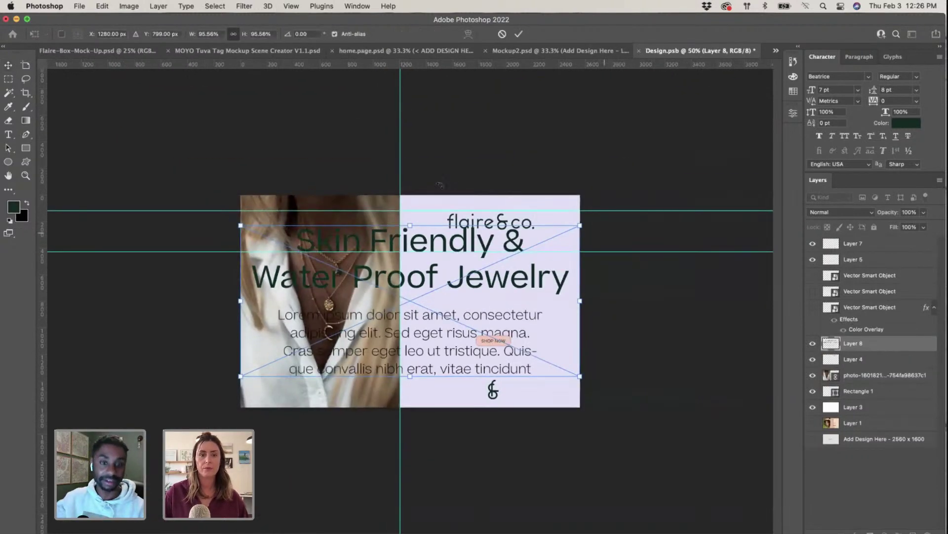
left_click_drag(235, 223, 435, 308)
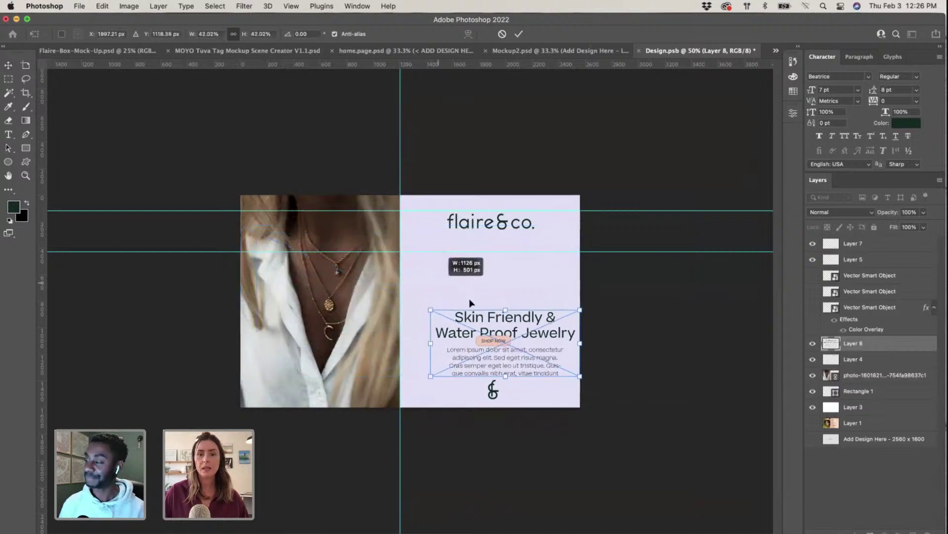
left_click_drag(547, 332, 551, 249)
left_click_drag(497, 300, 510, 309)
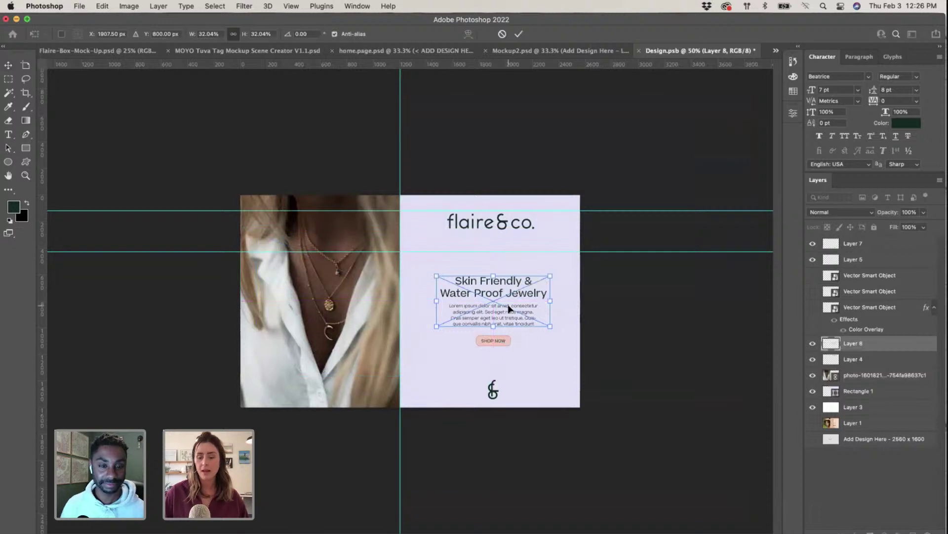
key("super+equal")
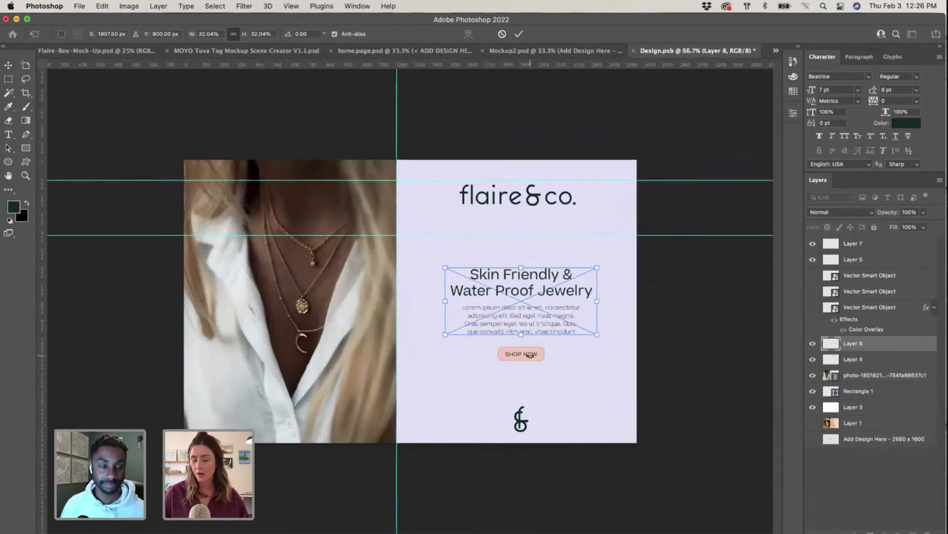
key("Return")
left_click_drag(530, 355, 529, 371)
left_click(541, 328)
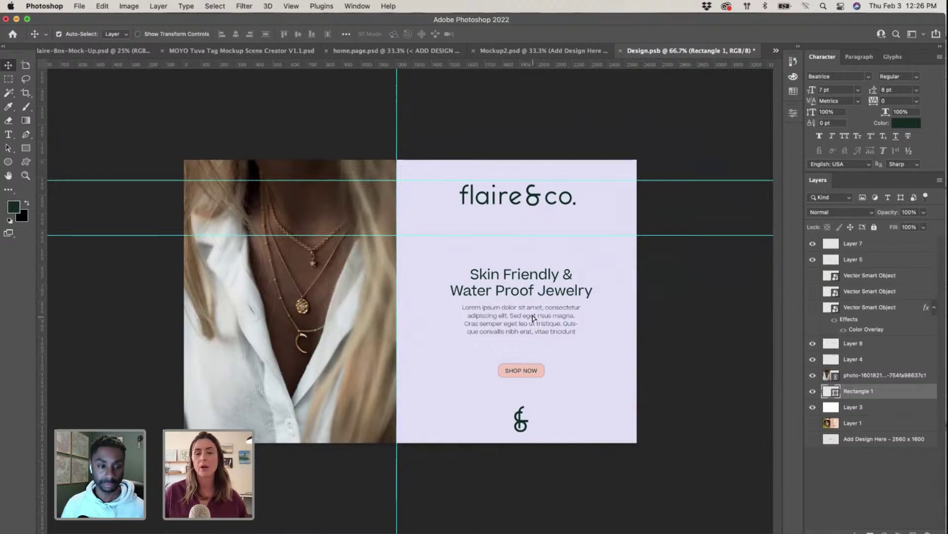
Step: Move the & mark onto the photo and lower the heading text and SHOP NOW button
left_click_drag(533, 317, 532, 320)
left_click_drag(626, 385, 624, 381)
left_click_drag(523, 371, 531, 356)
left_click_drag(532, 431, 300, 431)
left_click(524, 358)
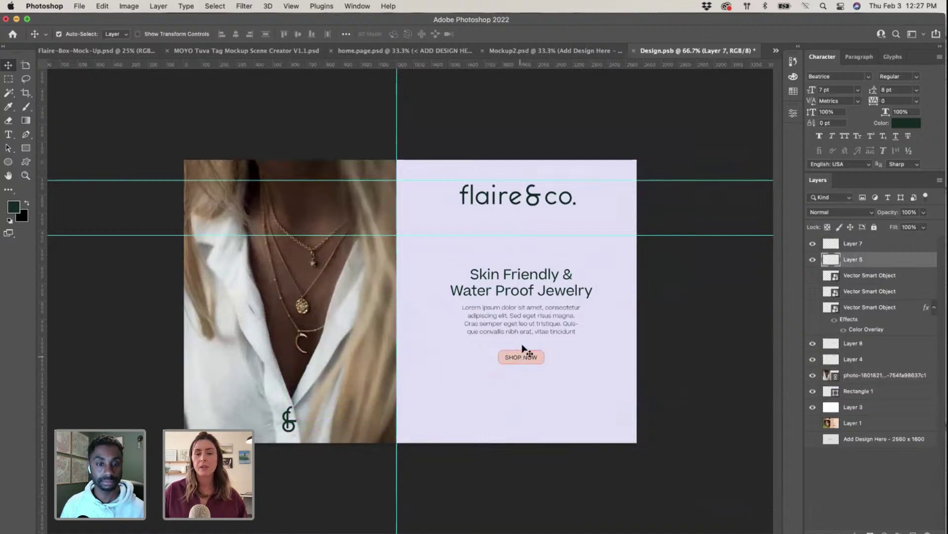
left_click_drag(531, 306, 535, 320)
left_click_drag(531, 361, 527, 366)
left_click(537, 199)
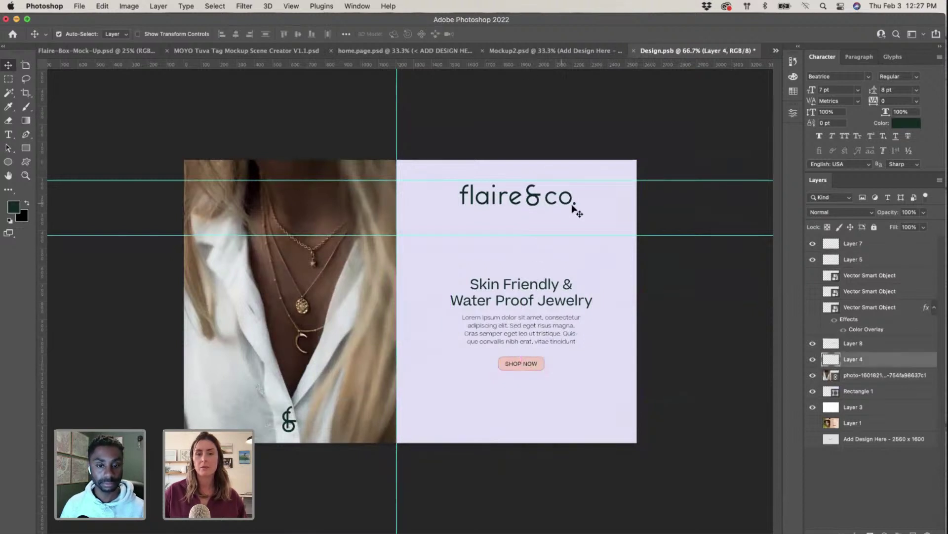
Step: Save Design.psb with Cmd+S and close it to update the mockup
key("ctrl+Up")
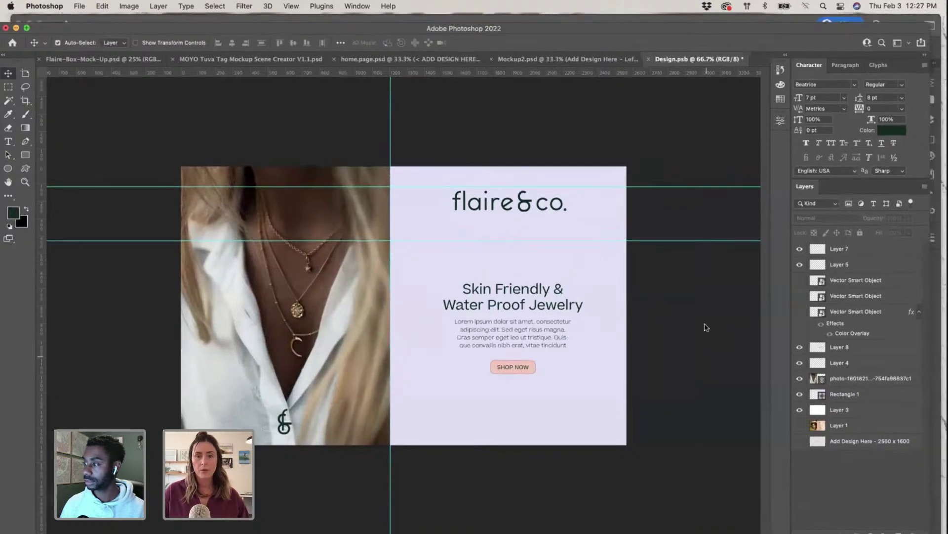
left_click(324, 473)
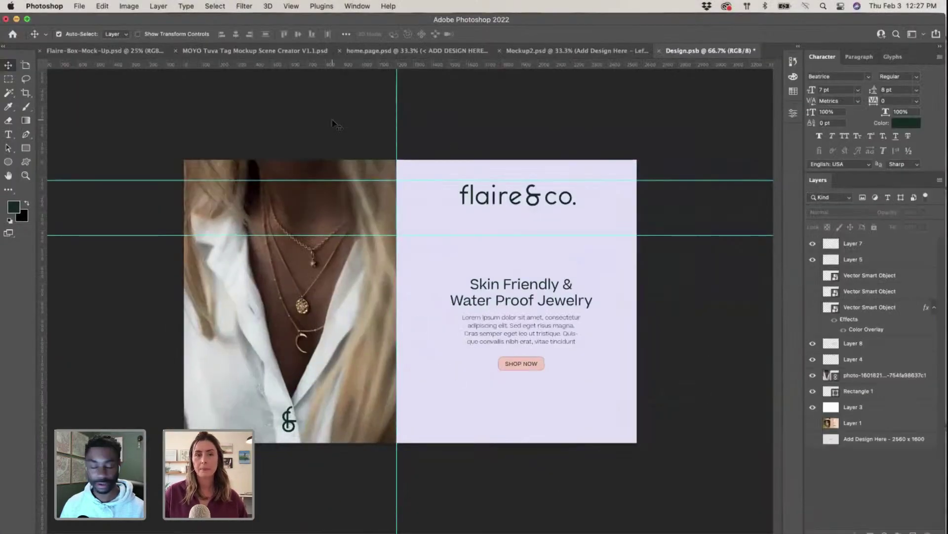
key("super+s")
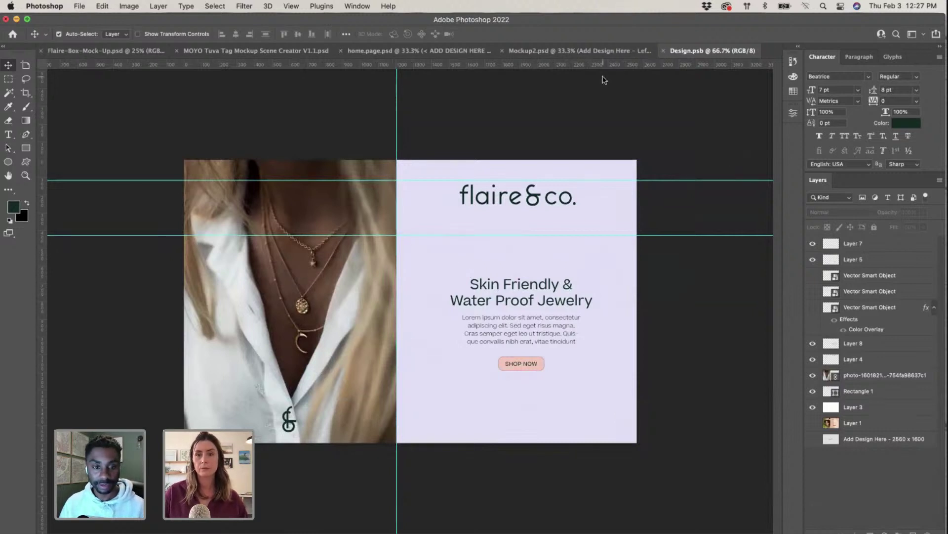
left_click(663, 51)
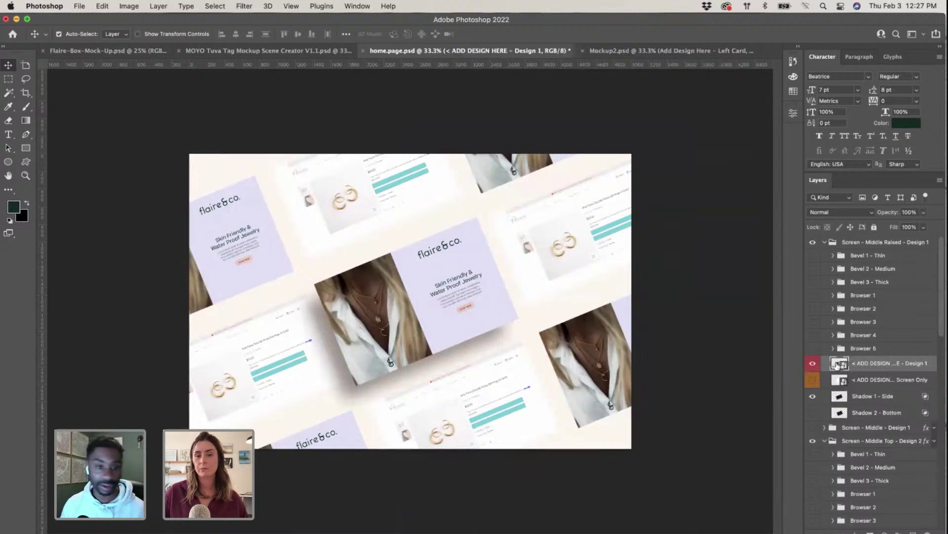
Step: Reopen the centre screen's design, lower SHOP NOW a little more, and save while closing
double_click(511, 334)
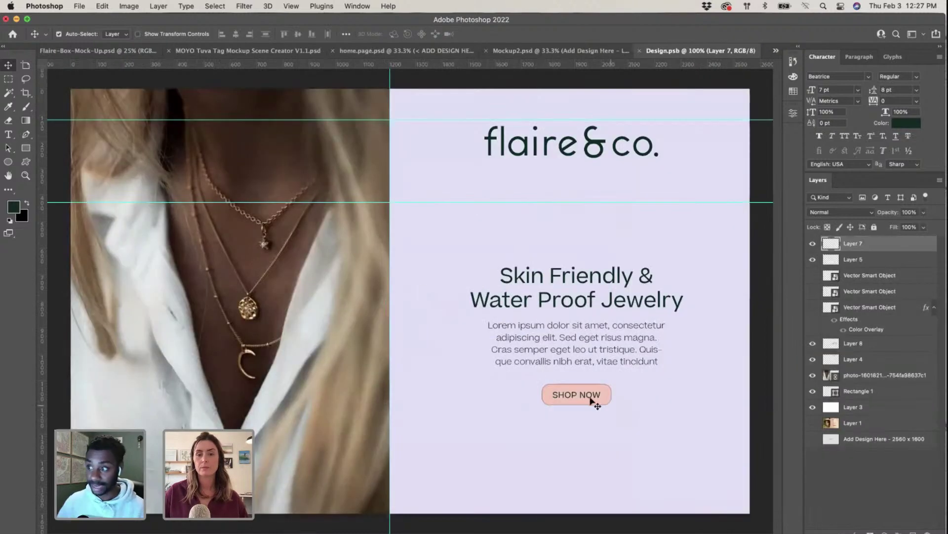
left_click_drag(593, 400, 590, 404)
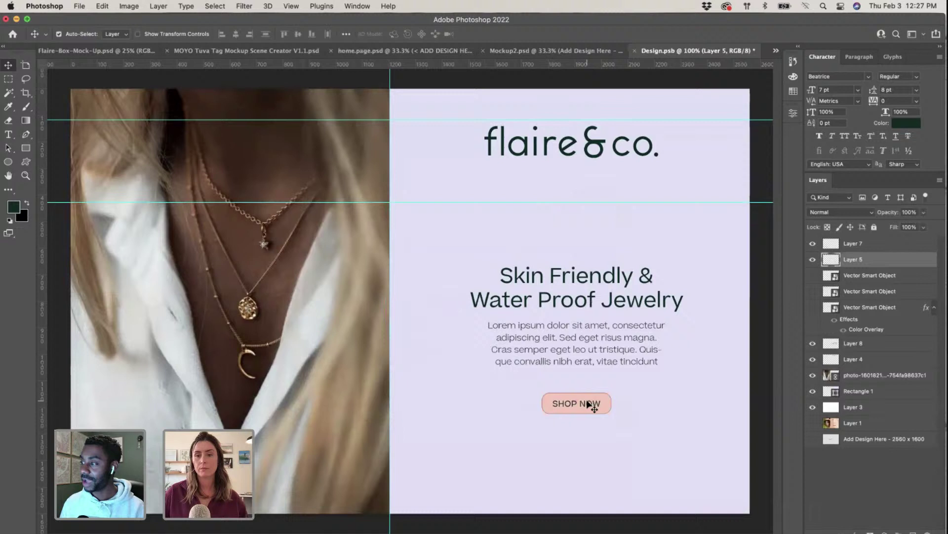
left_click(761, 394)
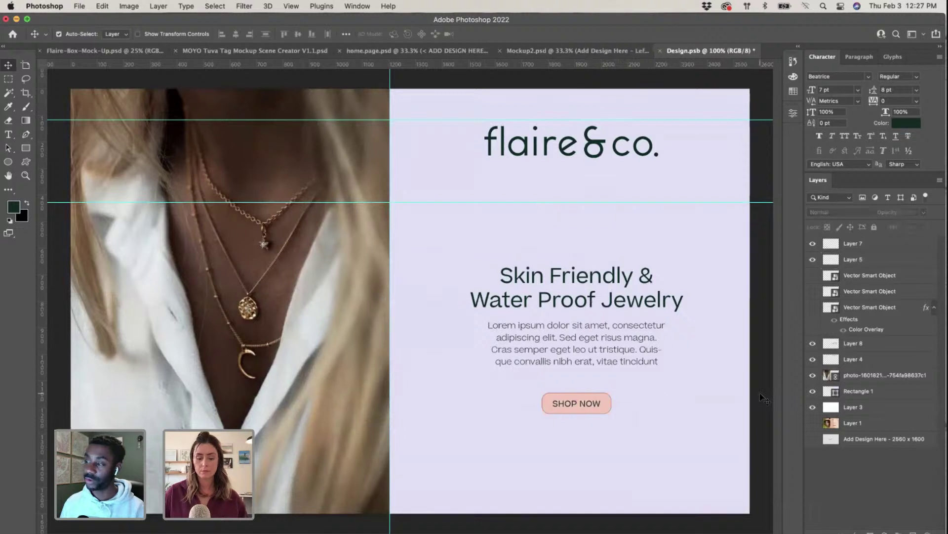
left_click(661, 50)
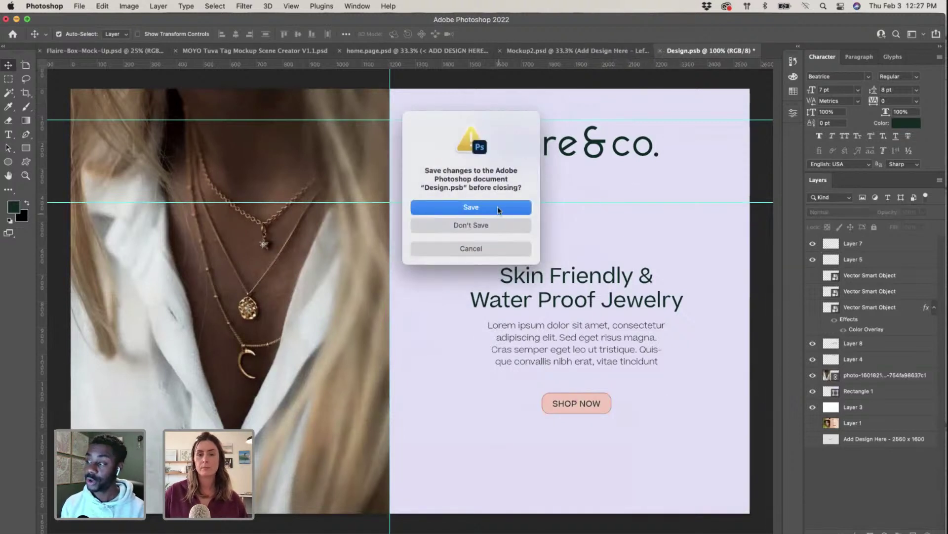
left_click(497, 206)
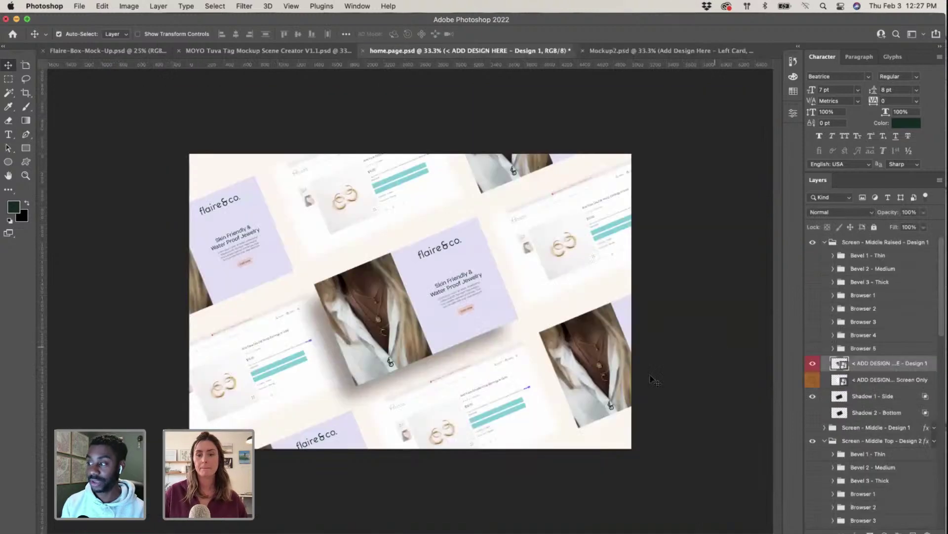
Step: Open the right-hand screen's product page design and nudge the upper teal button up
left_click(559, 248)
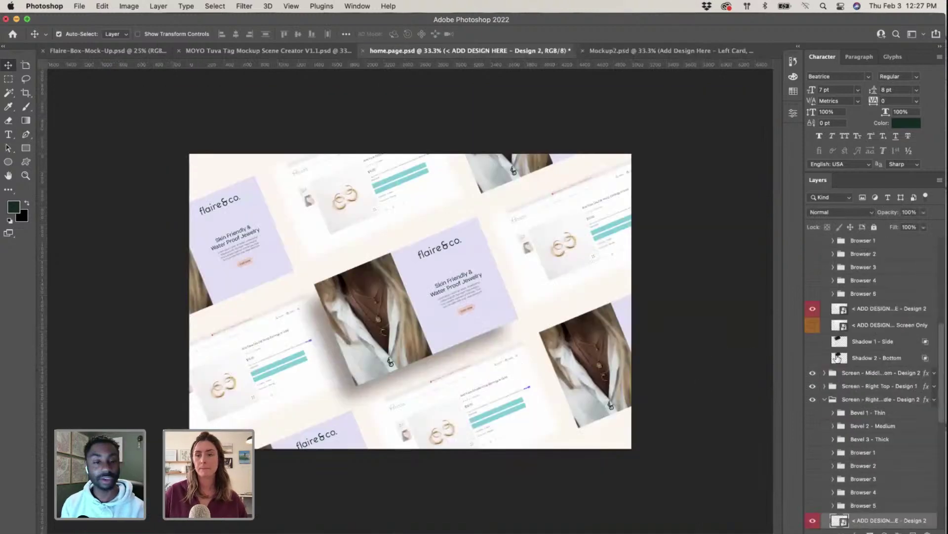
double_click(835, 309)
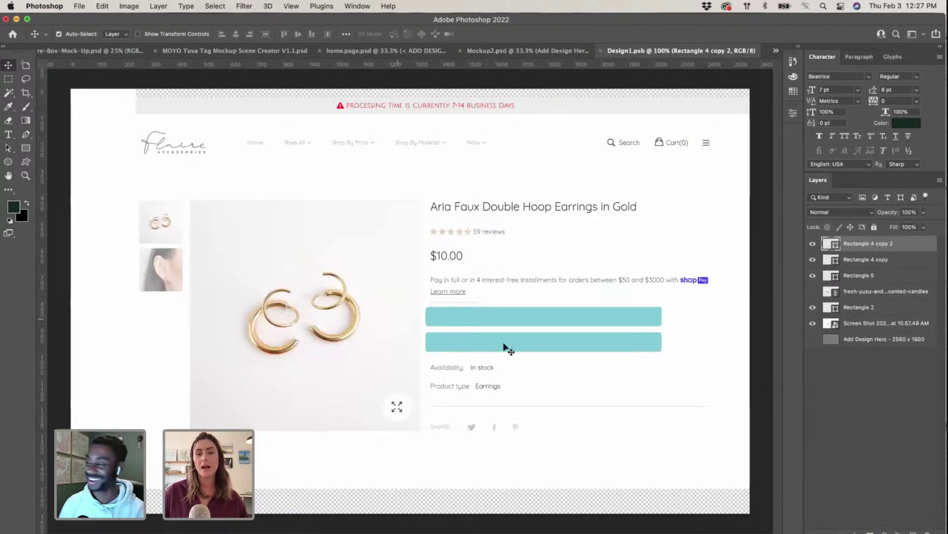
left_click_drag(505, 321, 505, 315)
Step: Look up the lavender logo panel's hex value in the Illustrator brand board
key("ctrl+Up")
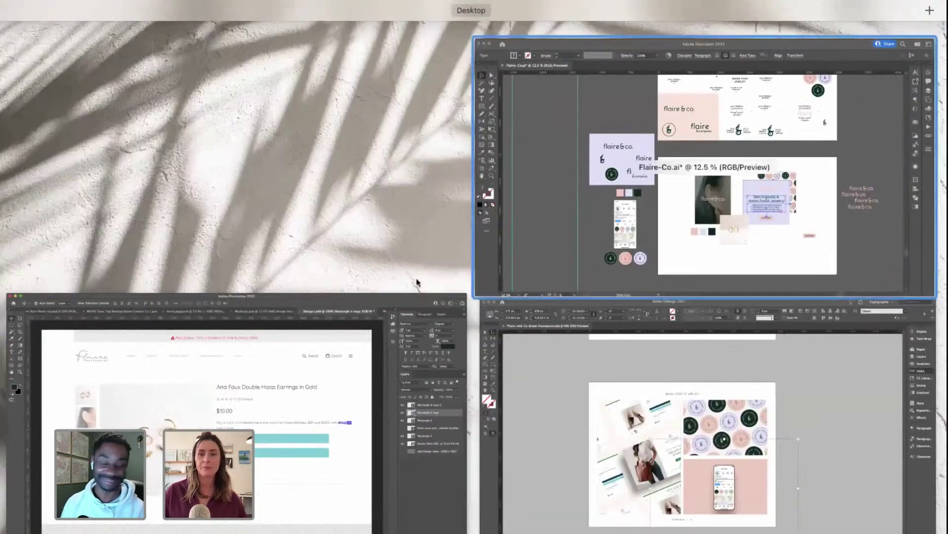
left_click(642, 173)
left_click(300, 220)
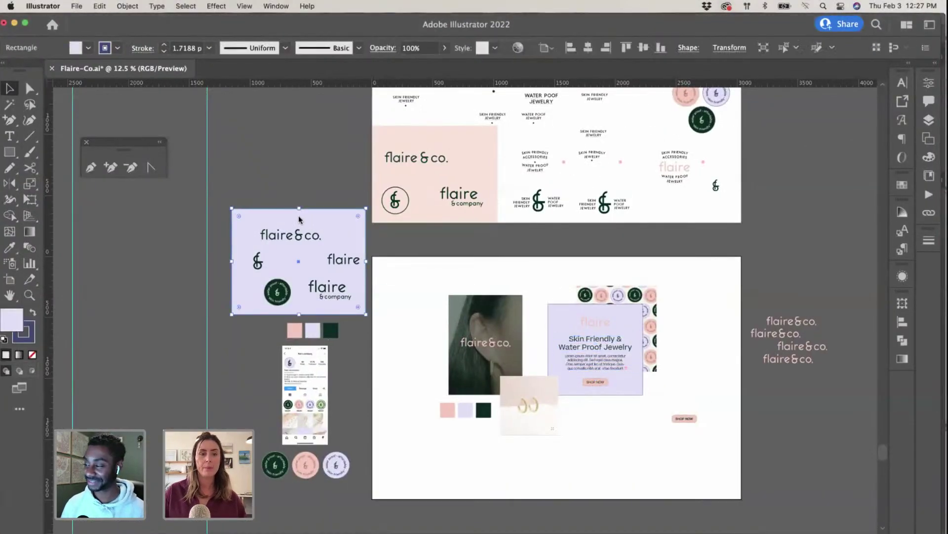
double_click(21, 322)
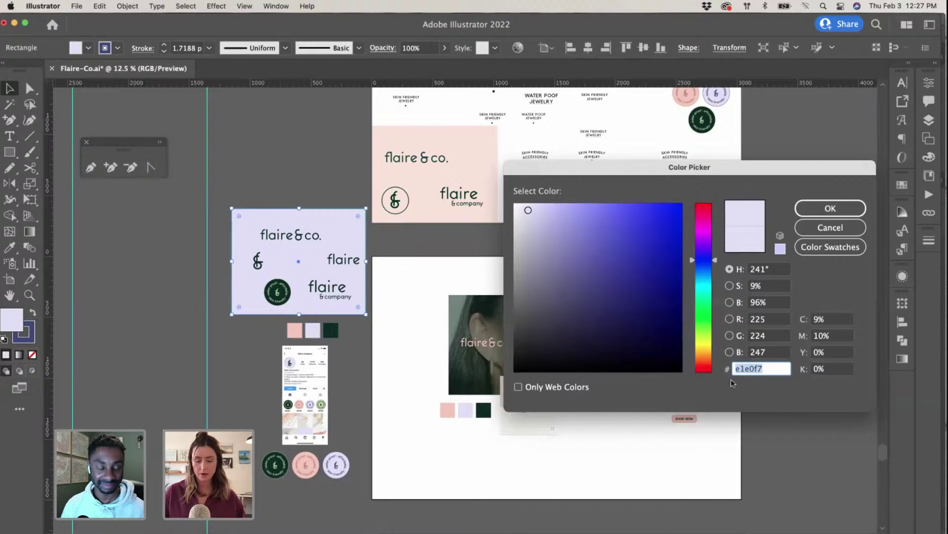
left_click(830, 207)
Step: Set the upper button's fill (Rectangle 4 copy) to lavender e1e0f7
key("ctrl+Up")
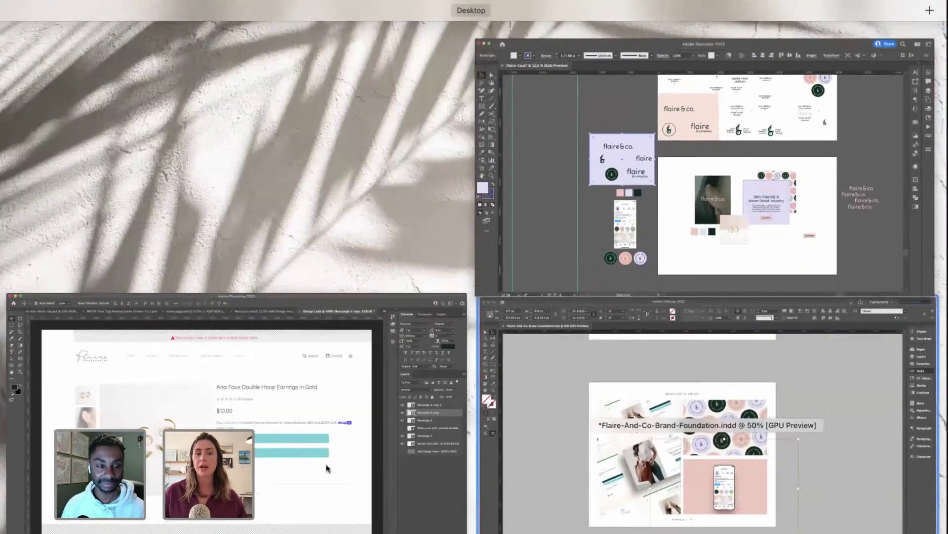
left_click(284, 461)
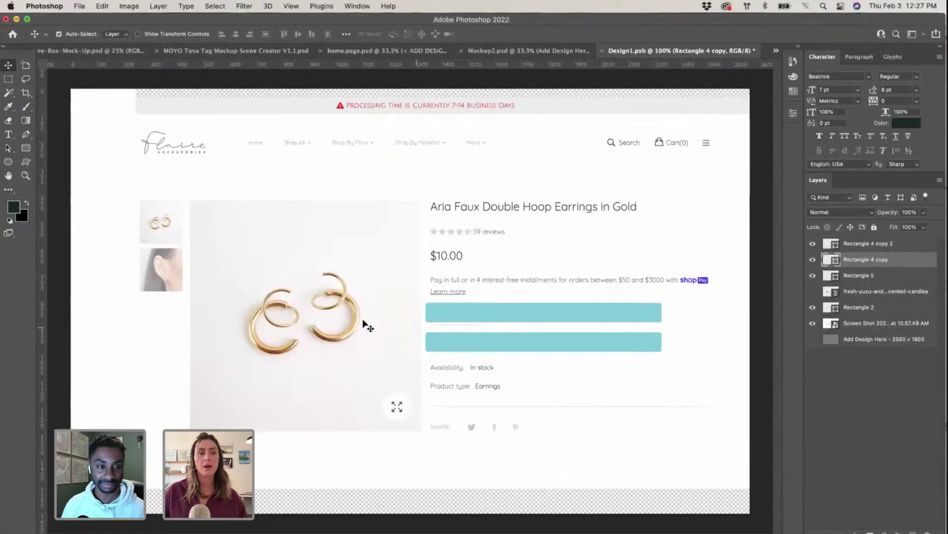
double_click(826, 260)
type("e1e0f7")
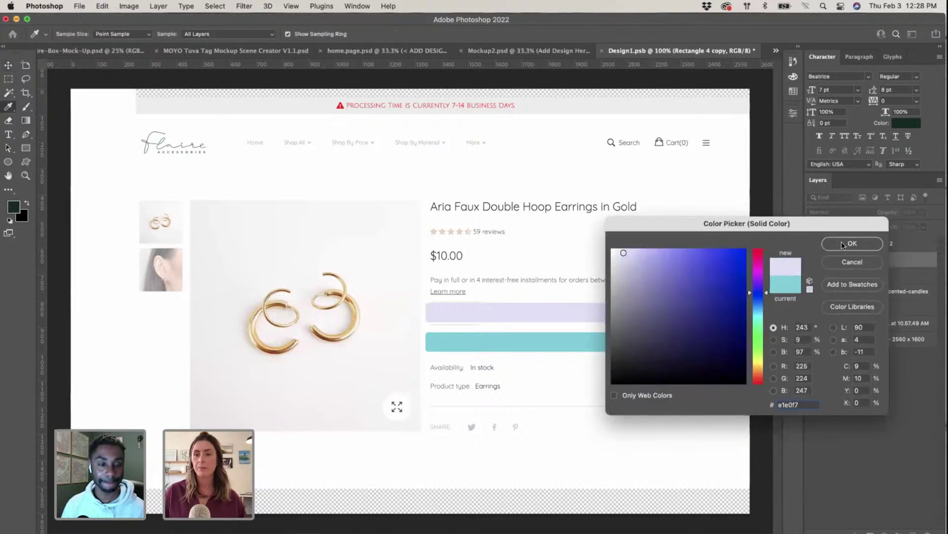
left_click(843, 243)
key("super+j")
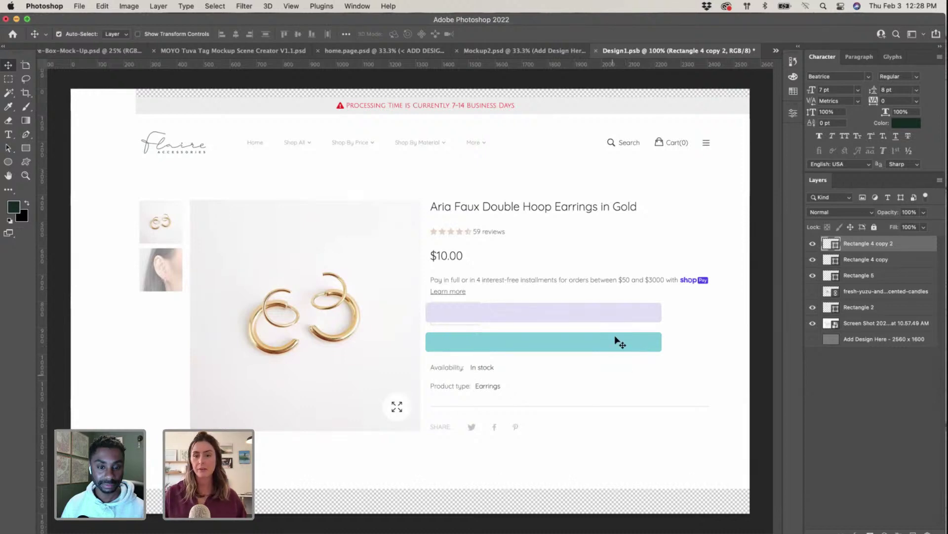
key("ctrl+Up")
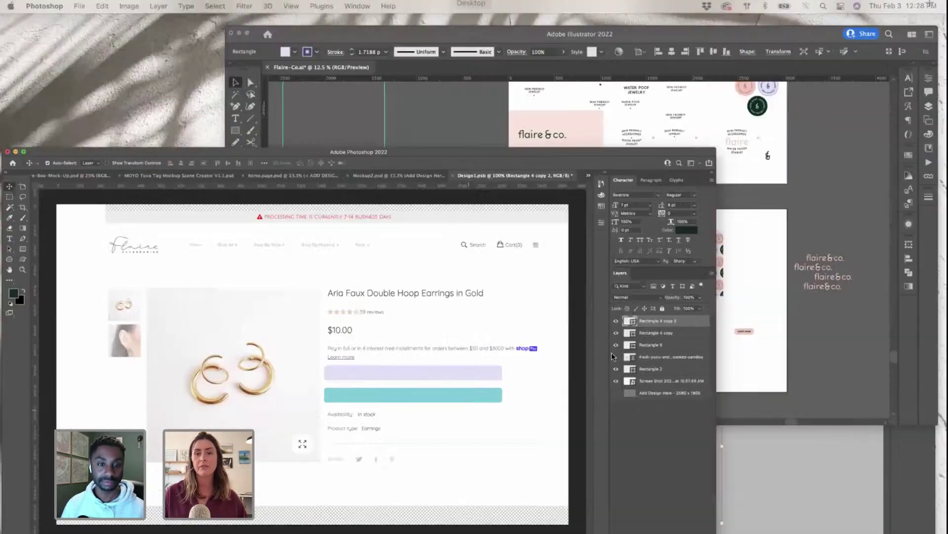
Step: Copy the pink swatch's hex value (f2c9bb) from the Illustrator brand board
left_click(640, 232)
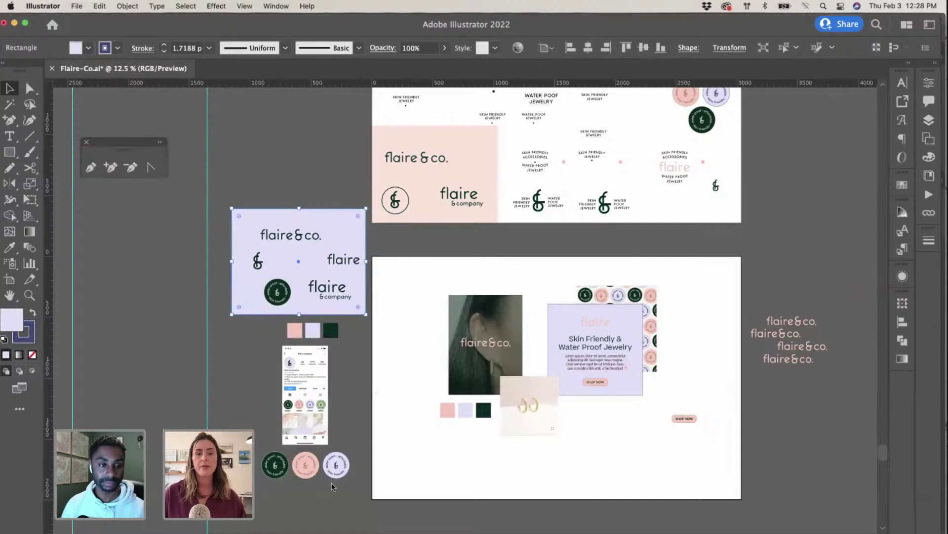
left_click(447, 413)
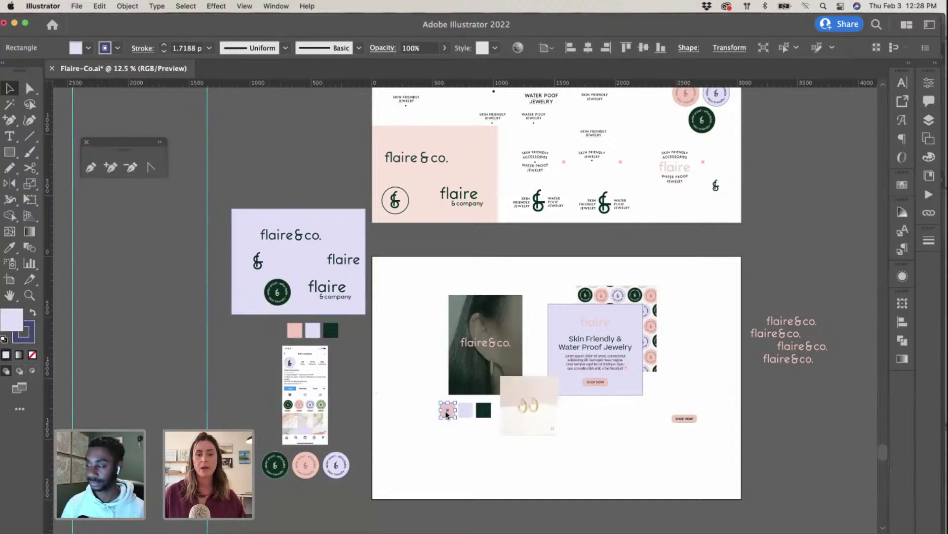
double_click(20, 323)
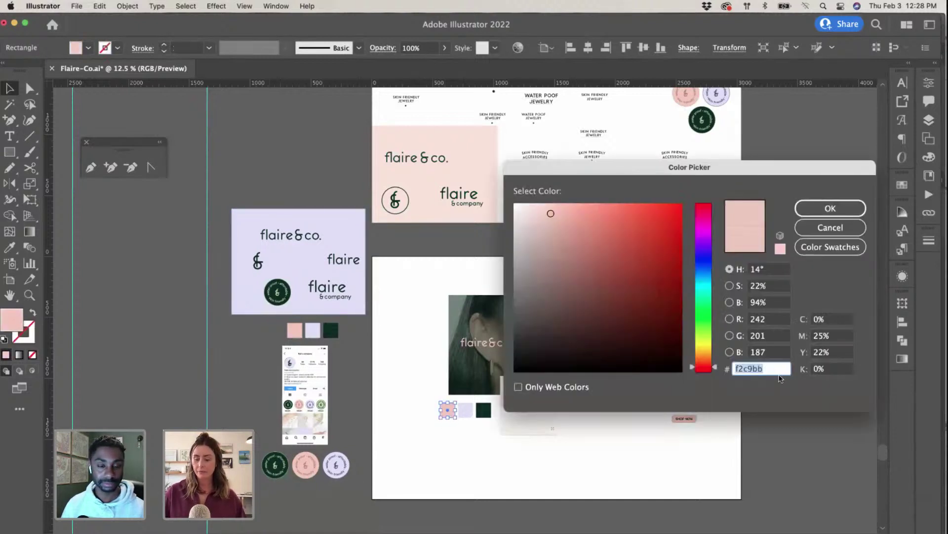
Step: Fill the lower product-page button with pink f2c9bb in Photoshop
key("ctrl+Up")
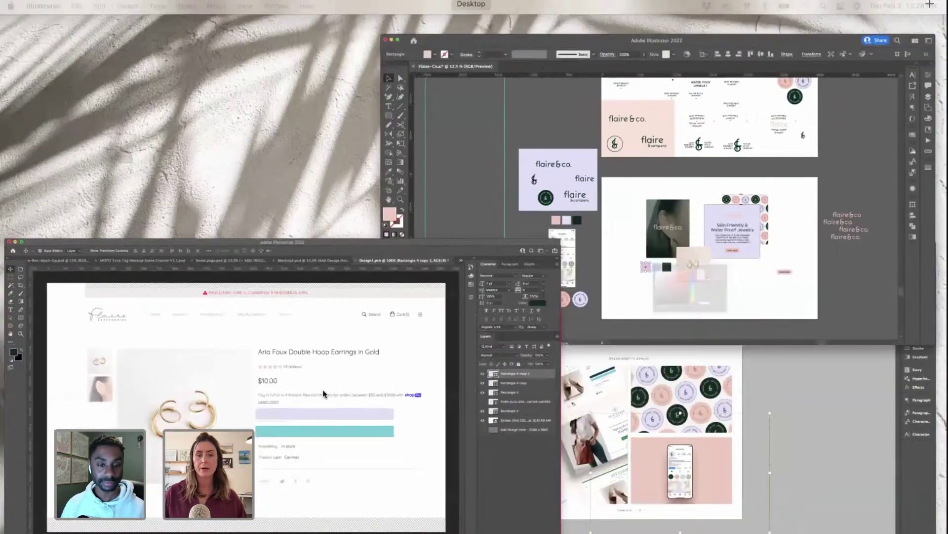
left_click(322, 389)
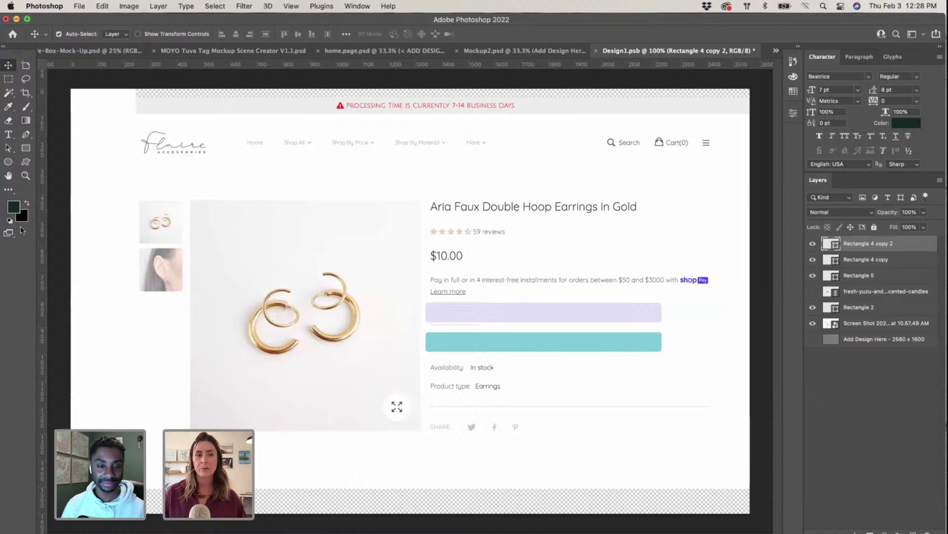
double_click(830, 246)
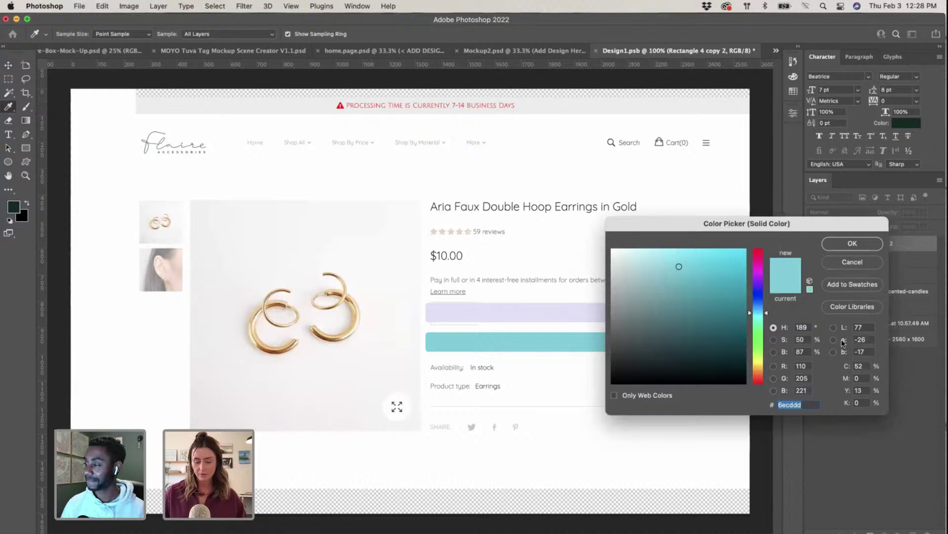
key("super+v")
left_click(852, 244)
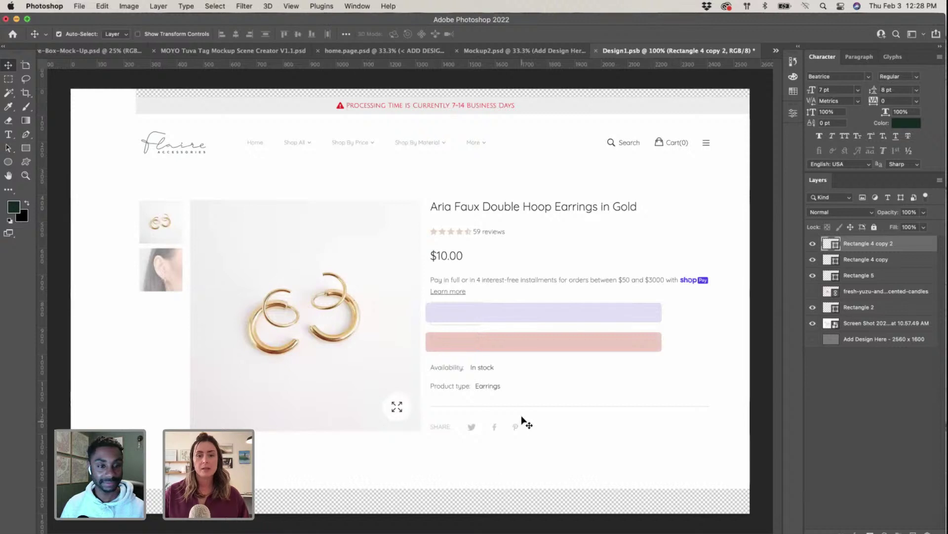
Step: Set the foreground colour to white and draw a rectangle across the top processing-time banner
left_click(25, 121)
left_click(26, 148)
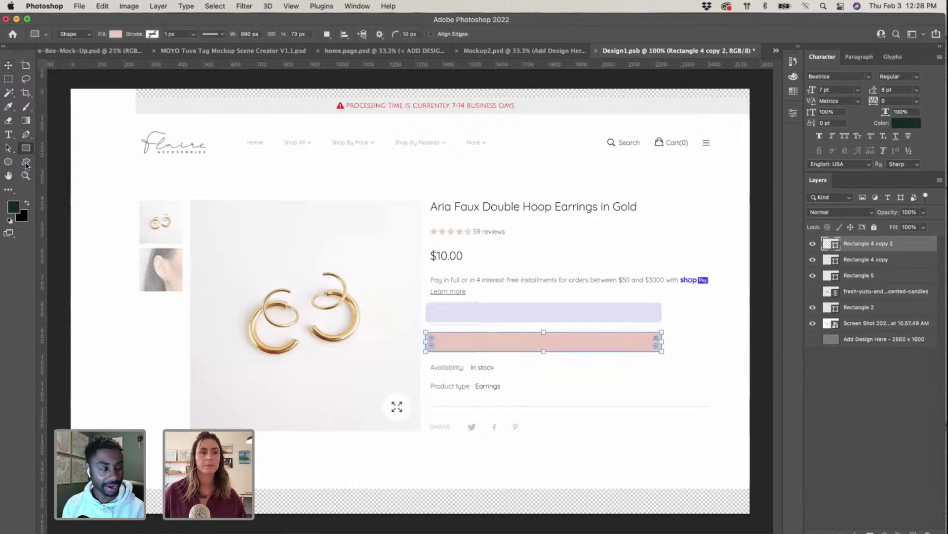
left_click(15, 208)
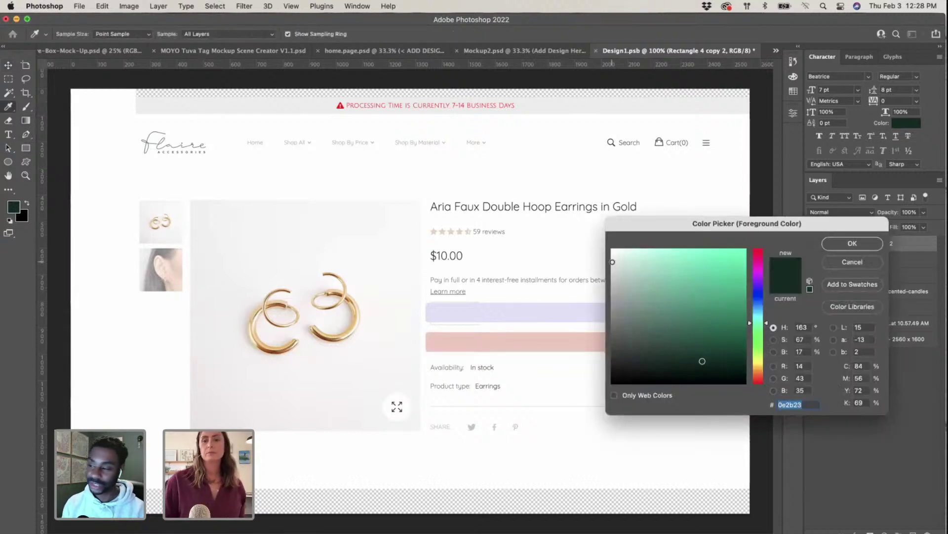
left_click(613, 261)
left_click(853, 243)
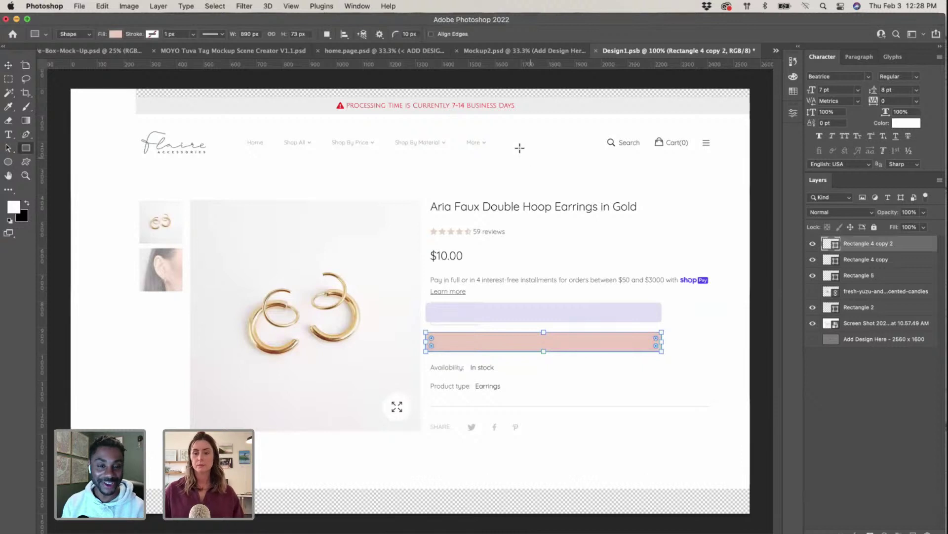
mouse_move(95, 89)
left_mouse_down()
mouse_move(605, 124)
mouse_move(759, 124)
left_mouse_up()
Step: Make the bar's fill white and stretch it upward to the top of the page
left_click(698, 220)
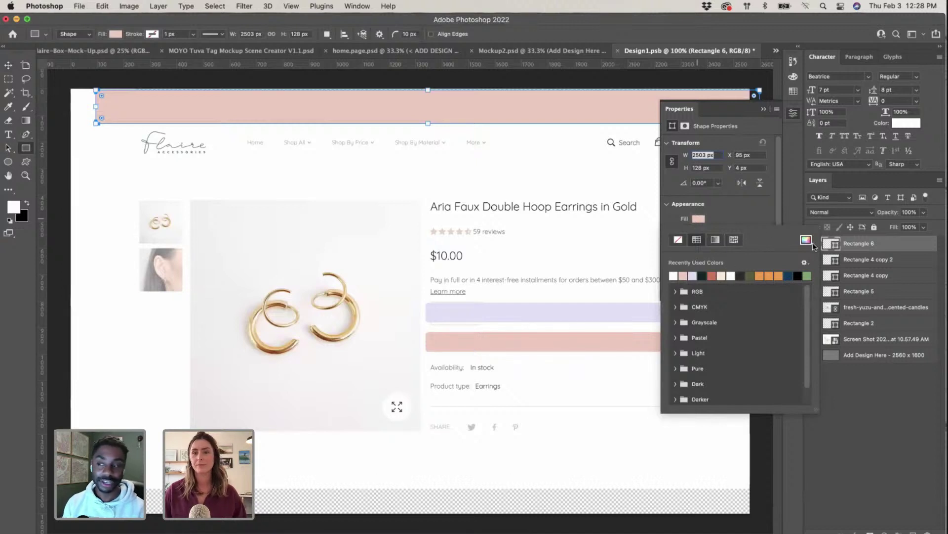
left_click(813, 242)
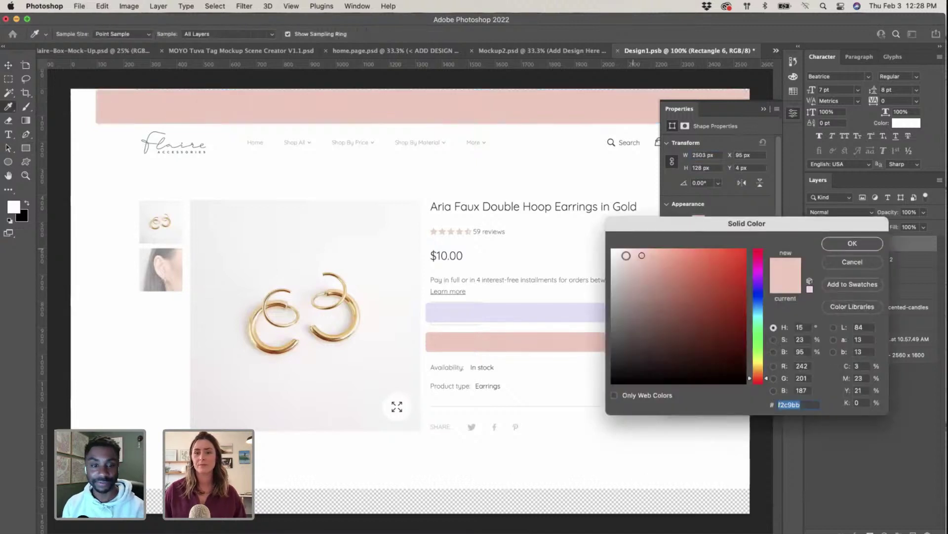
left_click(877, 242)
left_click(764, 110)
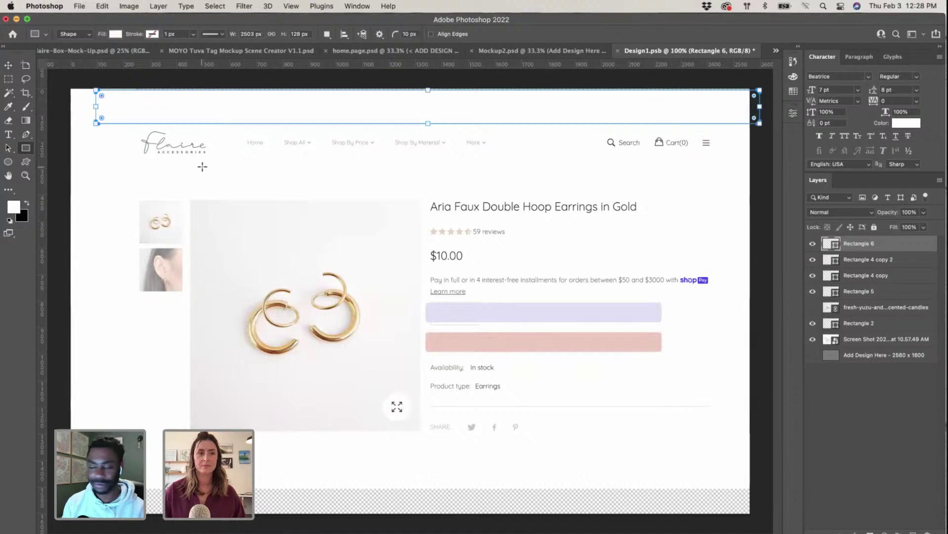
key("v")
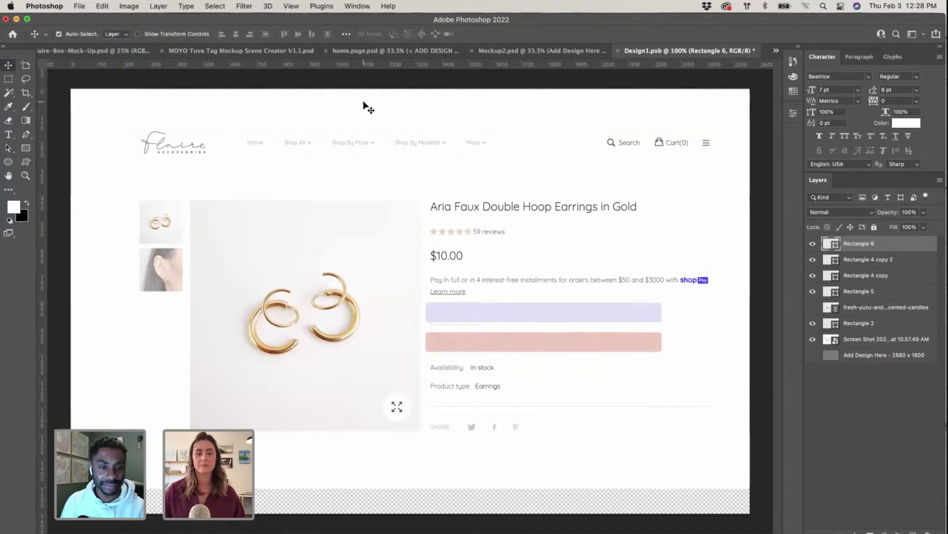
key("super+t")
left_click_drag(427, 89, 427, 83)
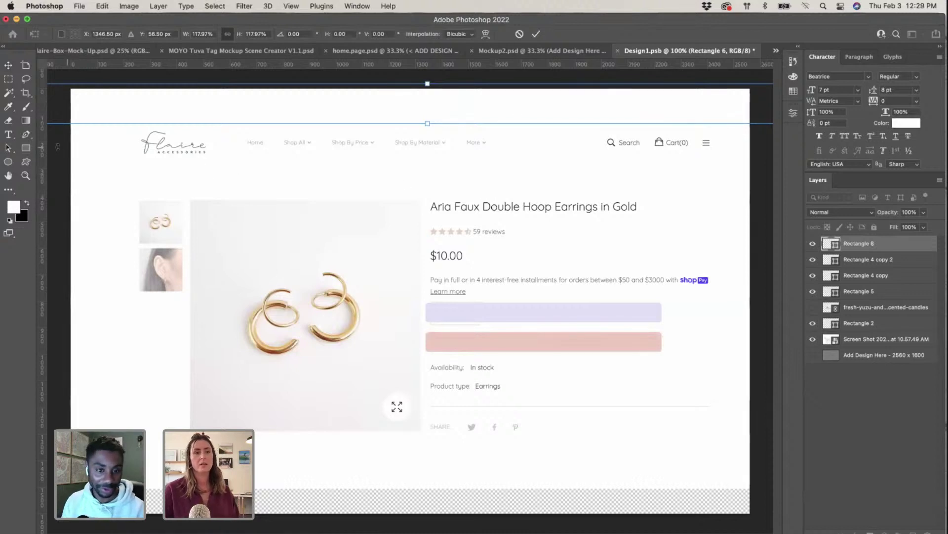
Step: Draw a white box covering the old Flaire logo
left_click(22, 149)
mouse_move(111, 102)
left_mouse_down()
mouse_move(208, 163)
mouse_move(227, 162)
left_mouse_up()
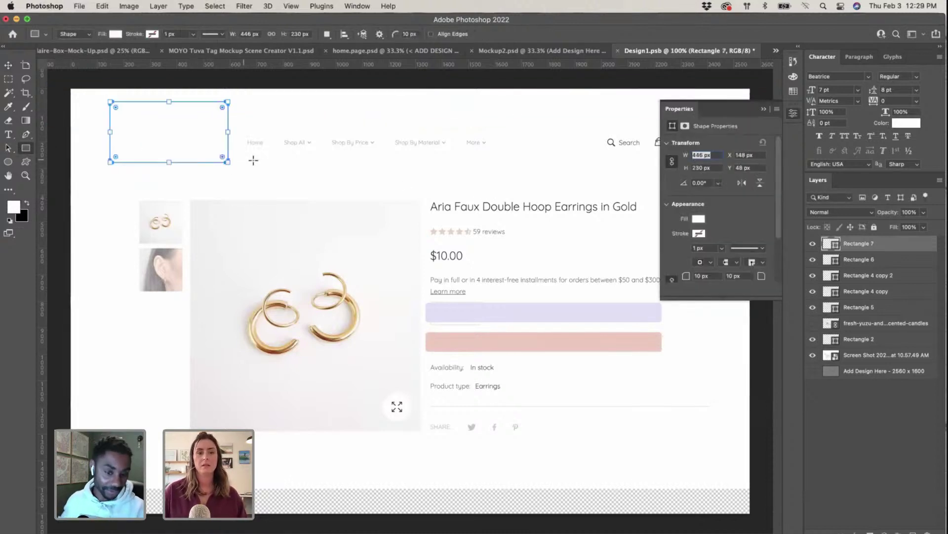
key("v")
left_click(731, 442)
left_click(764, 109)
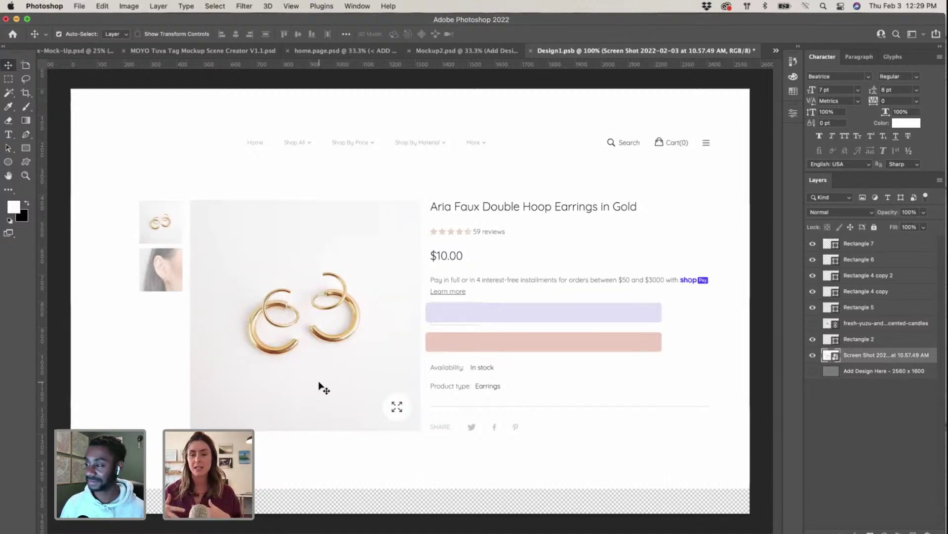
Step: Draw a large white rectangle over the lower page and place it beneath the Screen Shot layer
left_click(26, 148)
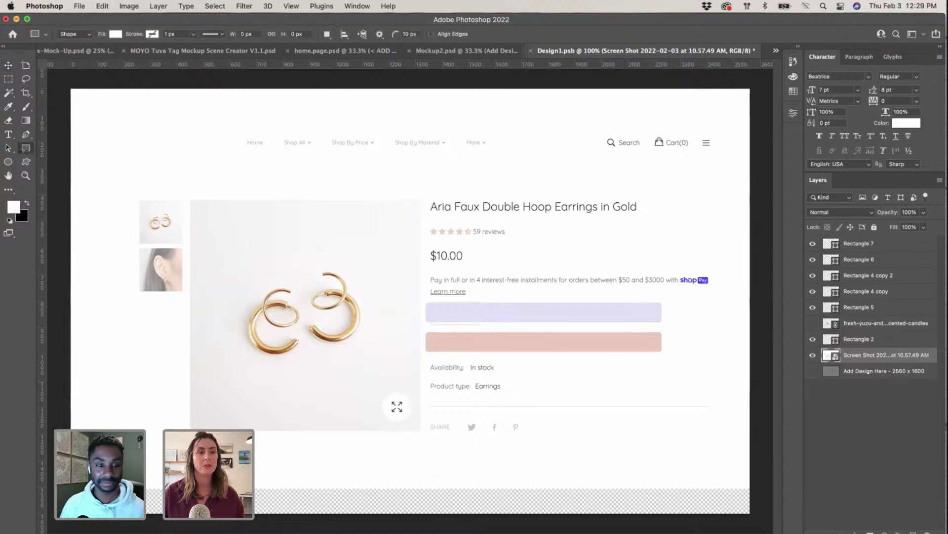
left_click_drag(71, 289, 751, 518)
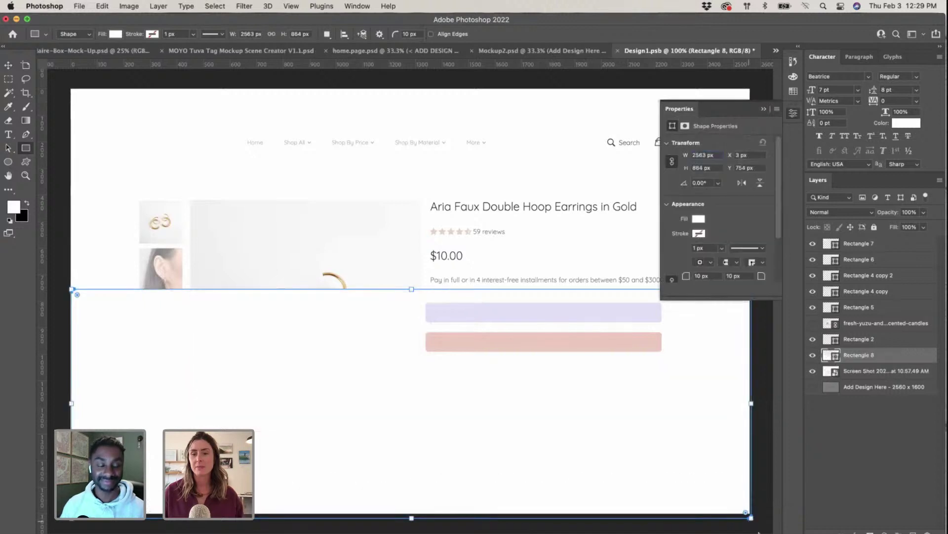
left_click(764, 112)
left_click_drag(865, 356, 864, 377)
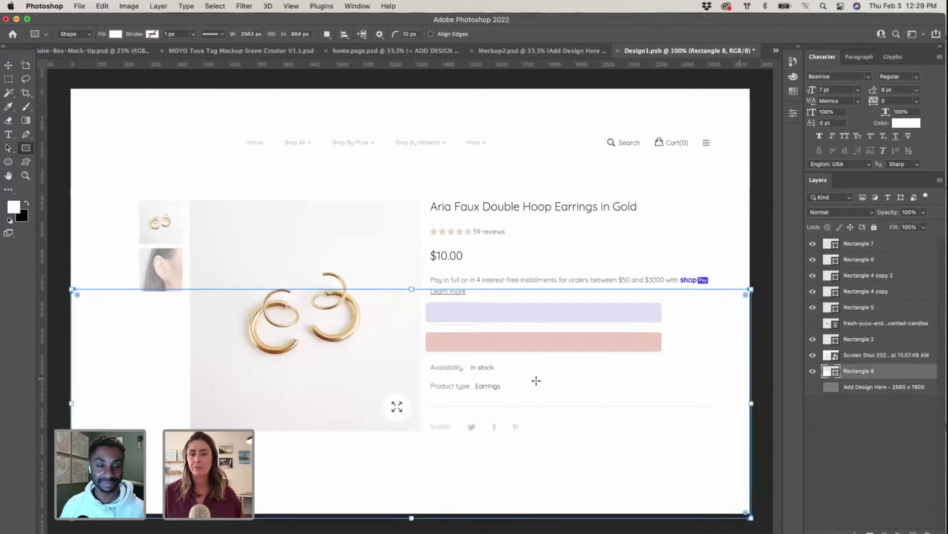
key("v")
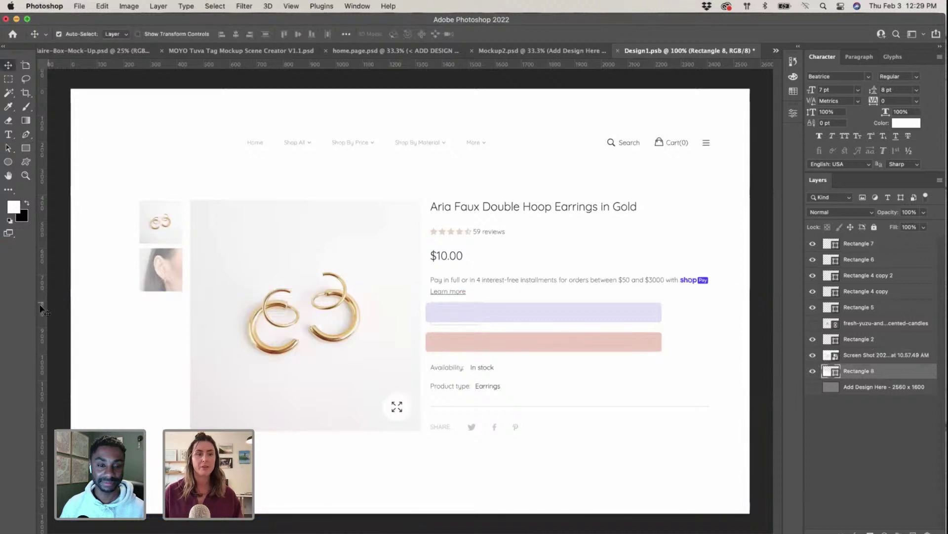
left_click(114, 321)
left_click_drag(498, 320, 500, 320)
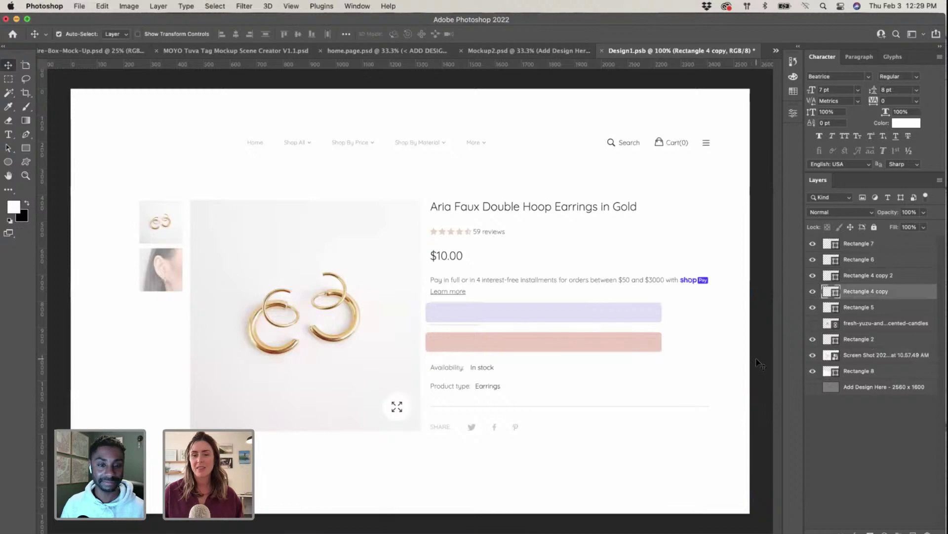
Step: Select and copy the whole flaire&co. logo from the lavender artboard in Illustrator
key("ctrl+Up")
left_click(682, 414)
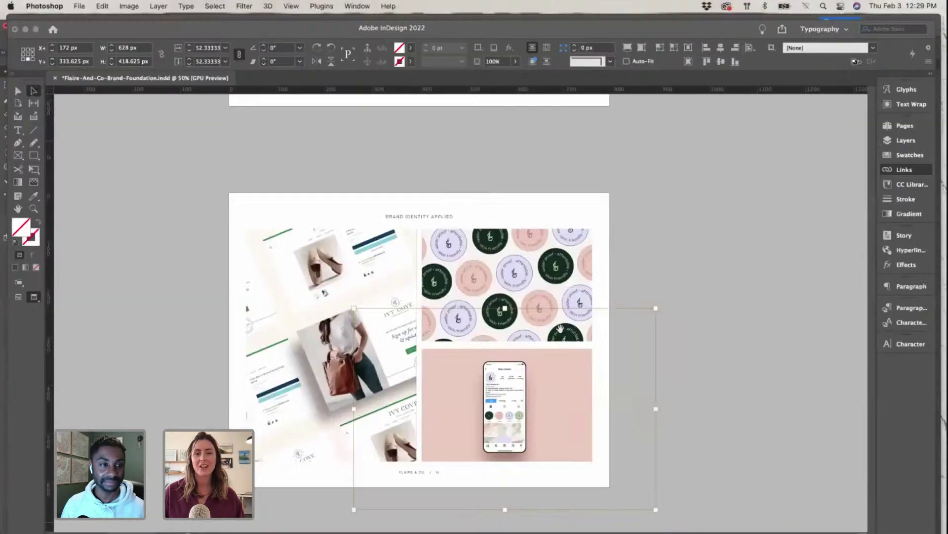
scroll(498, 319, "up", 5)
key("ctrl+Up")
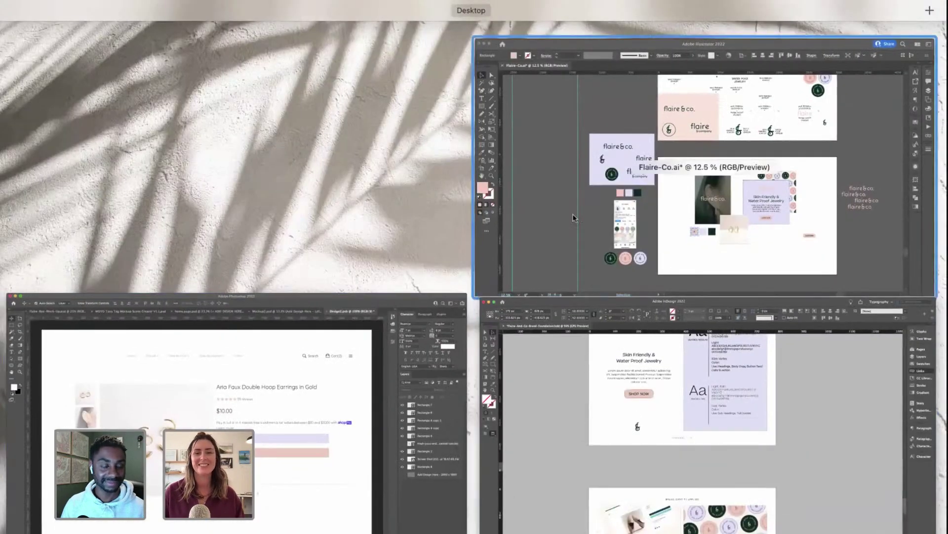
left_click(573, 218)
left_click(820, 227)
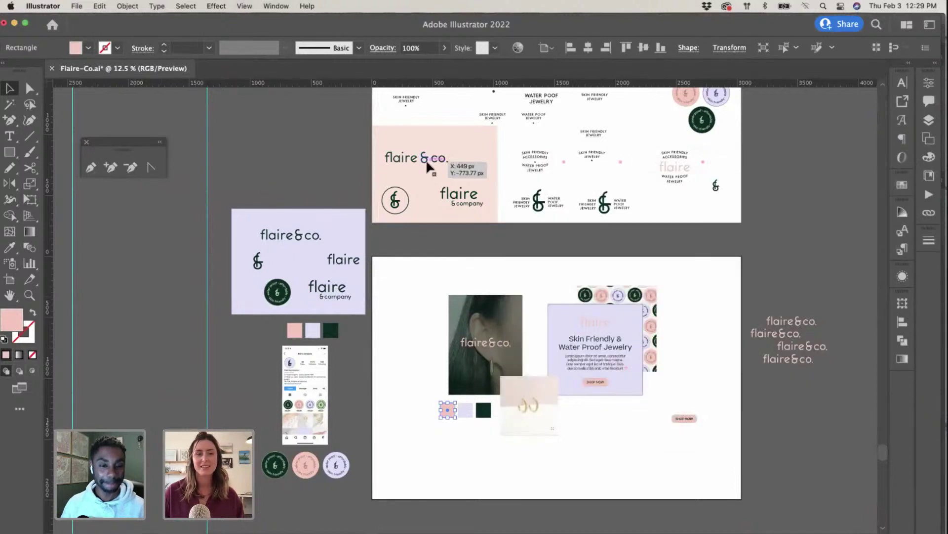
left_click(425, 159)
left_click_drag(240, 180, 347, 229)
key("ctrl+Up")
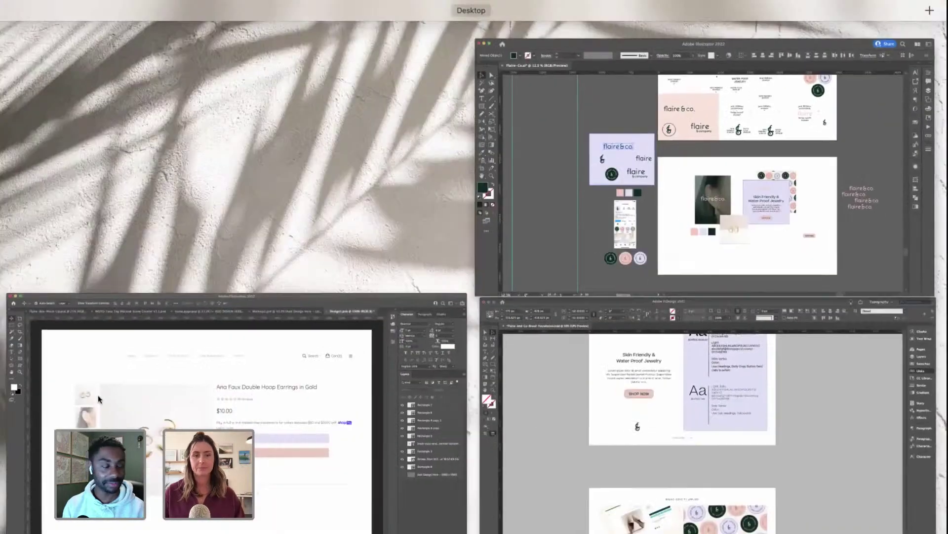
Step: Paste the logo as pixels, scale it down, and place it at the header's top-left
left_click(297, 306)
key("super+v")
left_click(522, 243)
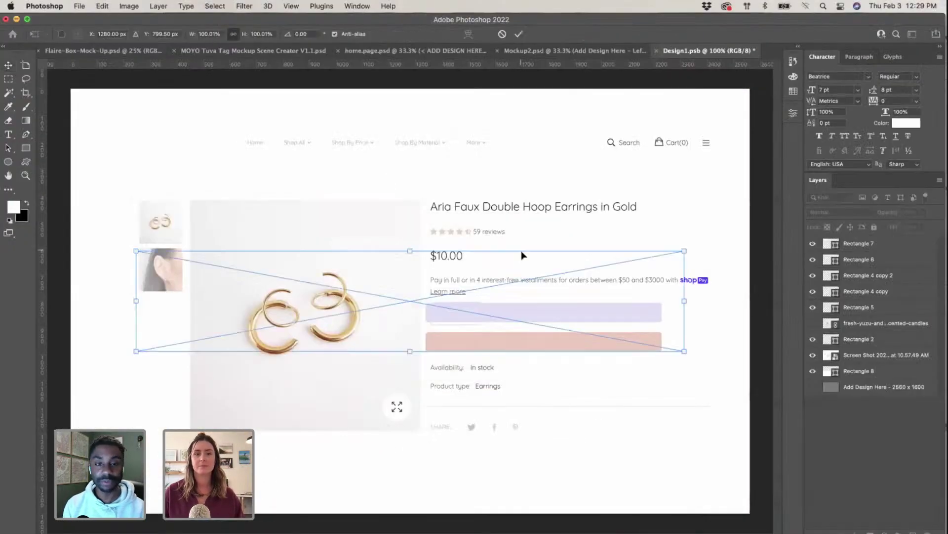
left_click_drag(684, 350, 287, 230)
left_click_drag(241, 263, 173, 149)
key("Return")
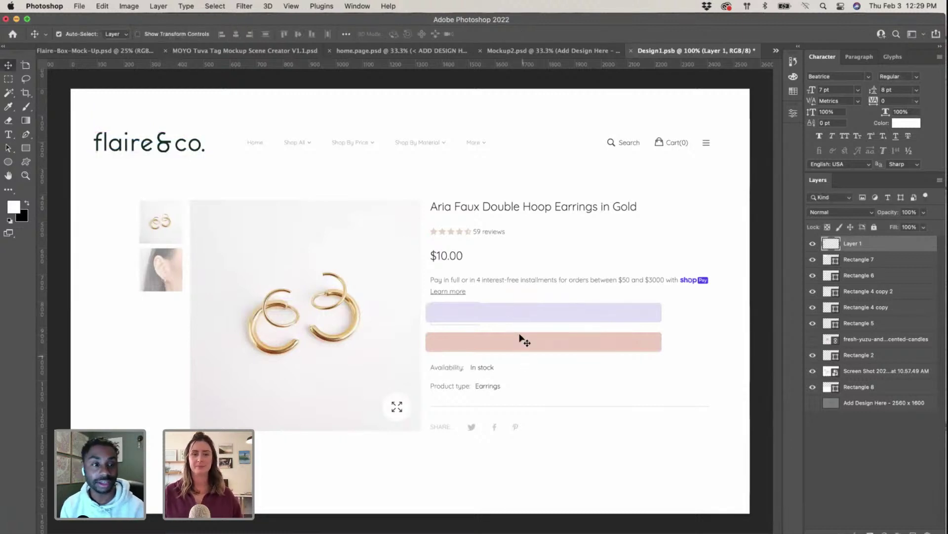
Step: Draw a white-filled box over the left side of both buttons
left_click(515, 315)
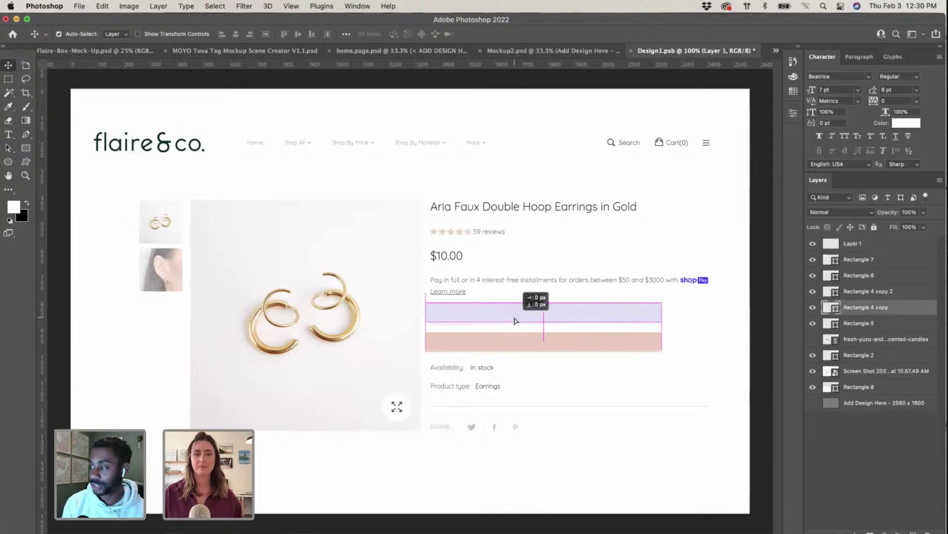
left_click(29, 147)
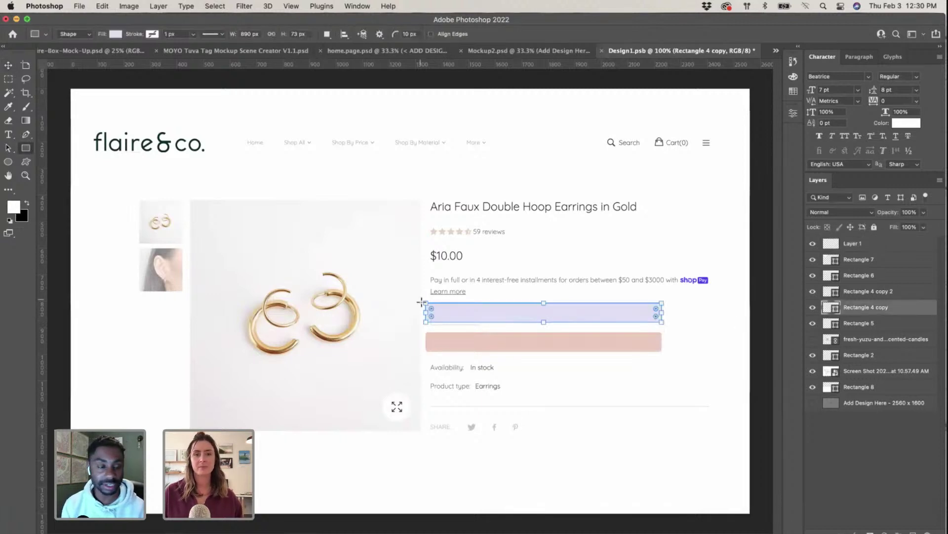
left_click_drag(527, 298, 424, 355)
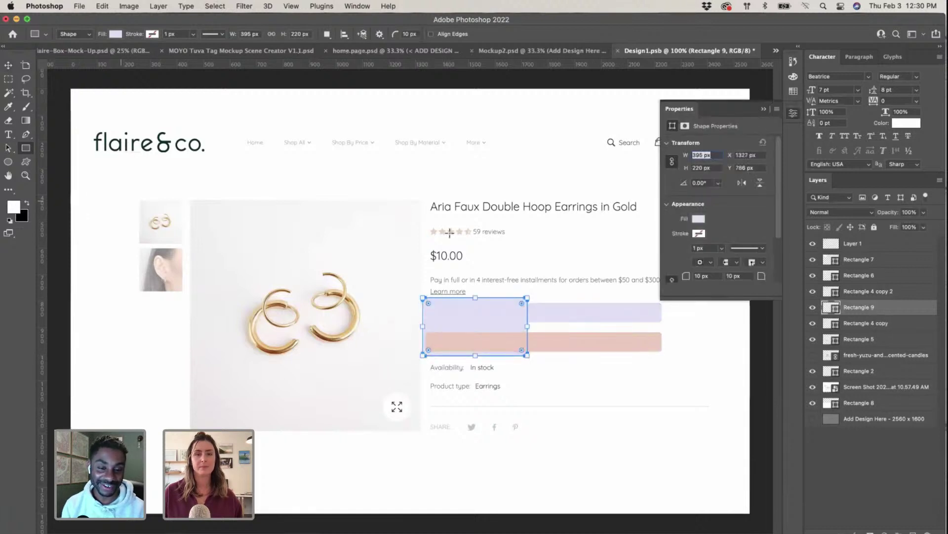
left_click(703, 220)
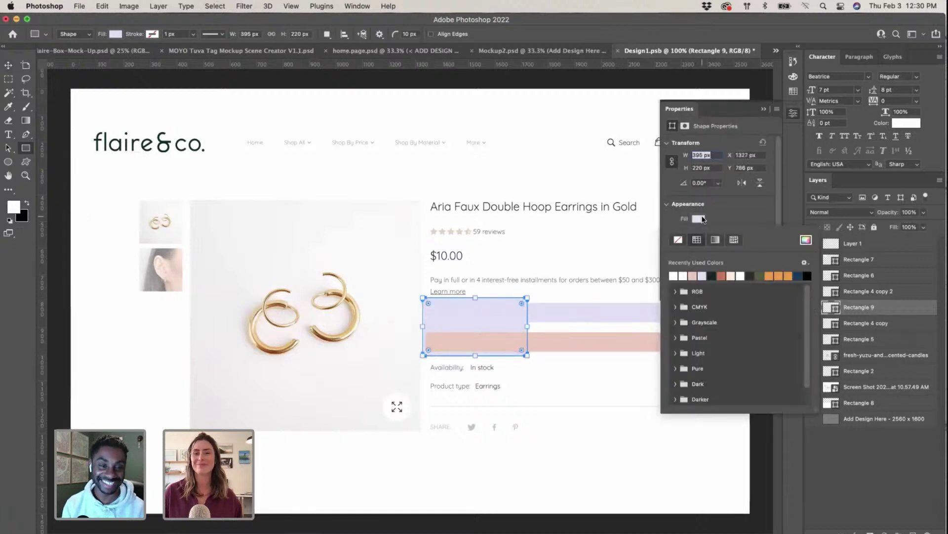
left_click(806, 240)
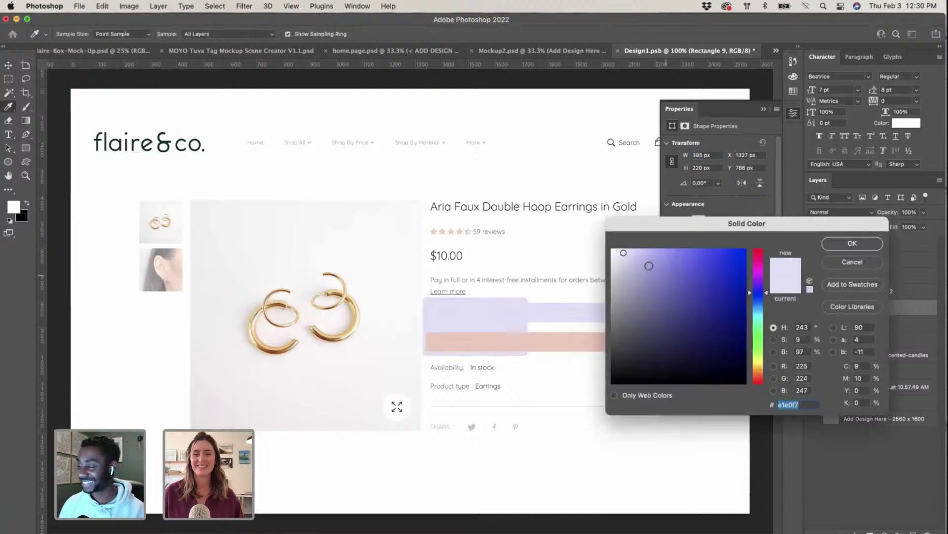
left_click(601, 239)
left_click(852, 243)
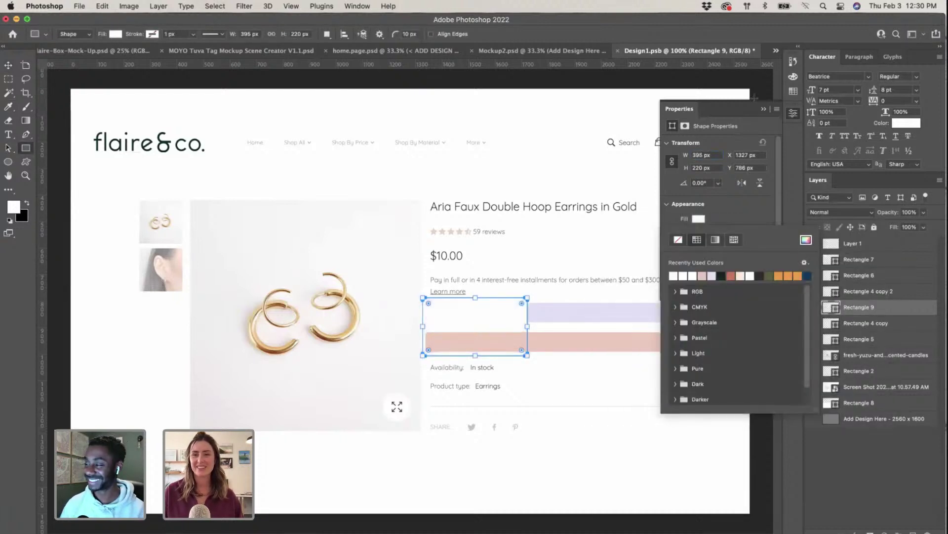
left_click(764, 109)
left_click(763, 108)
key("v")
left_click(710, 352)
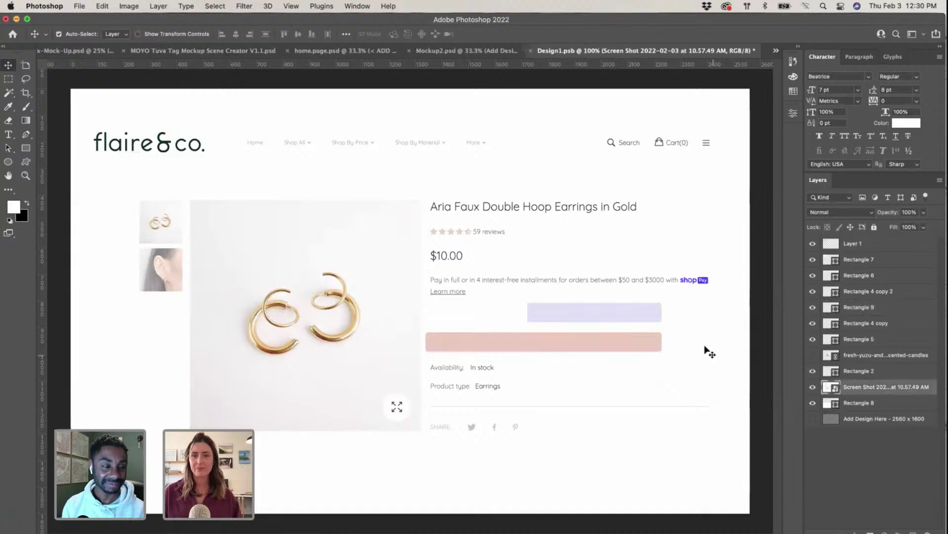
Step: Move the white box beneath the lavender bar and nudge the lavender bar down about 9 px
left_click(539, 315)
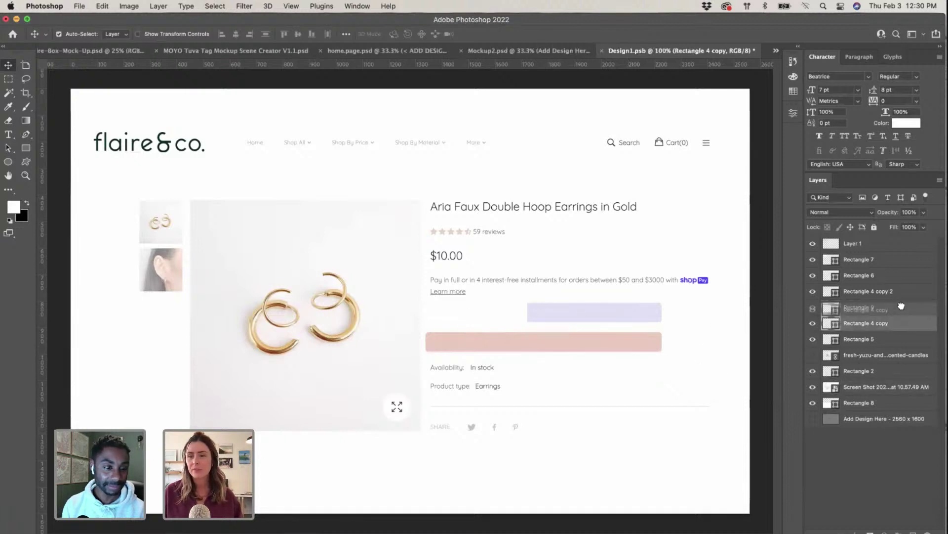
left_click(489, 346)
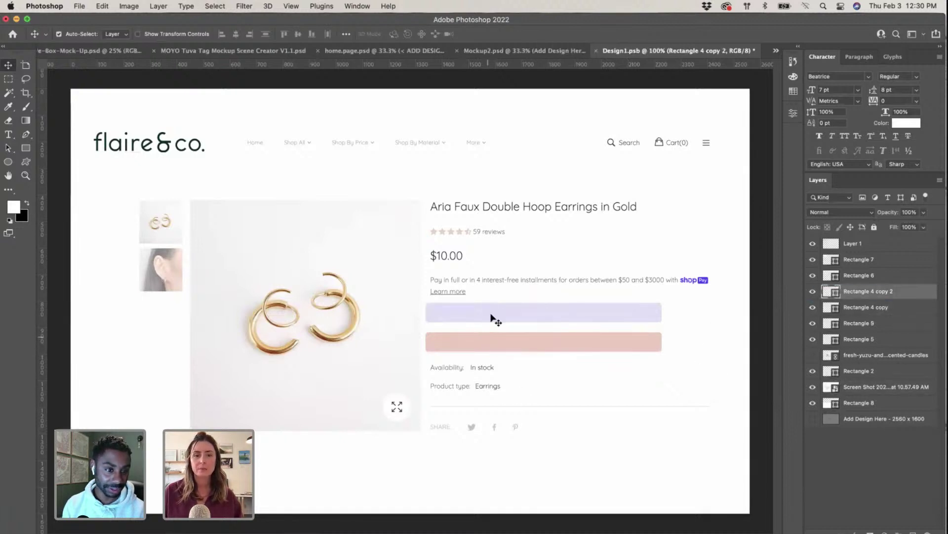
left_click(496, 318)
left_click_drag(496, 317, 498, 322)
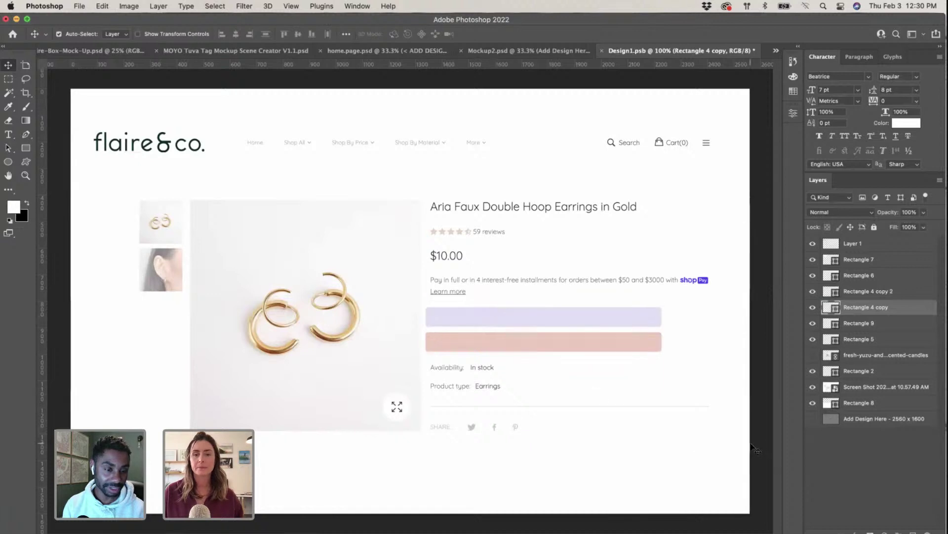
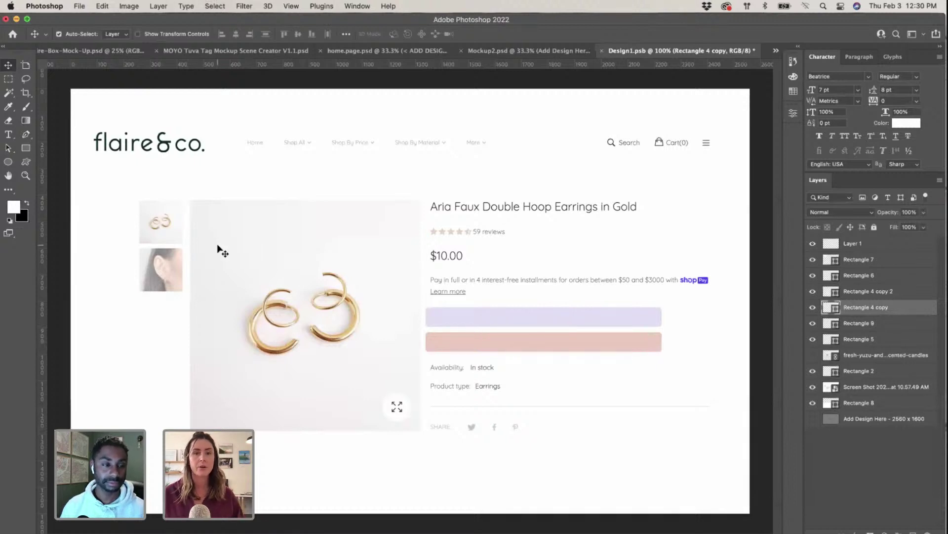
Step: Close Design1.psb with its changes saved, check the home.page mockup, then switch to the brand board
key("super+w")
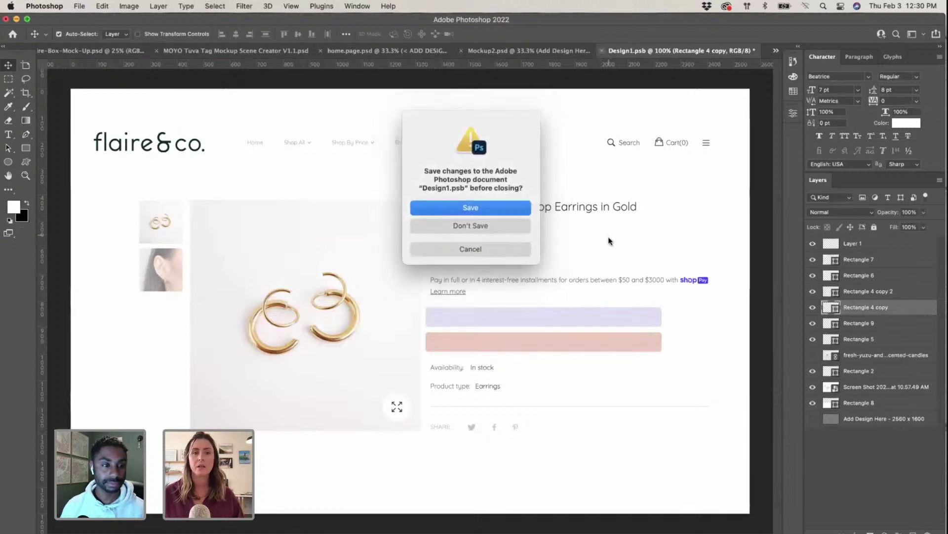
left_click(506, 205)
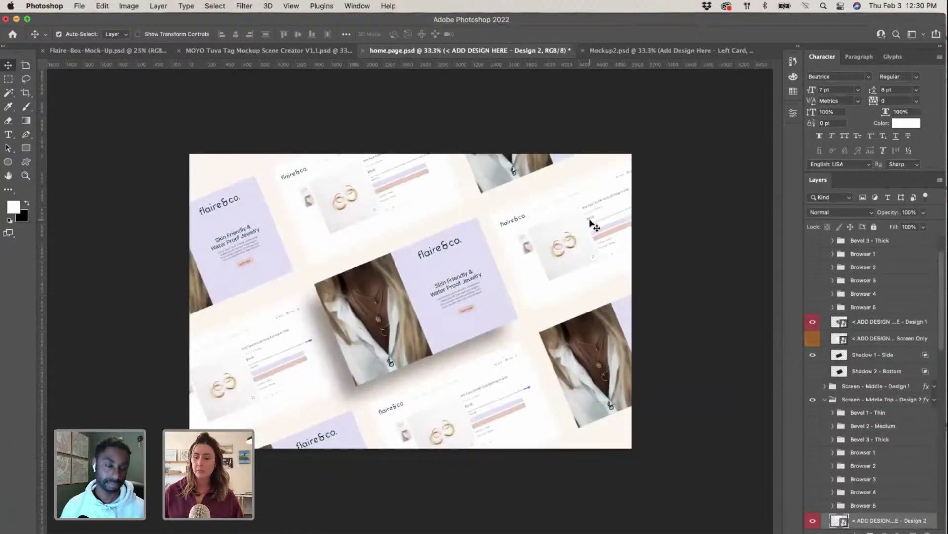
key("super+equal")
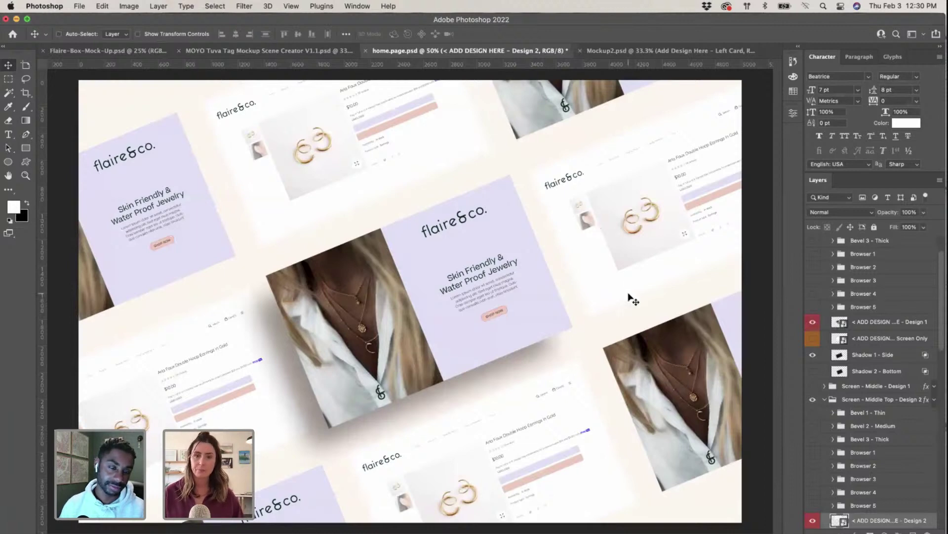
key("super+minus")
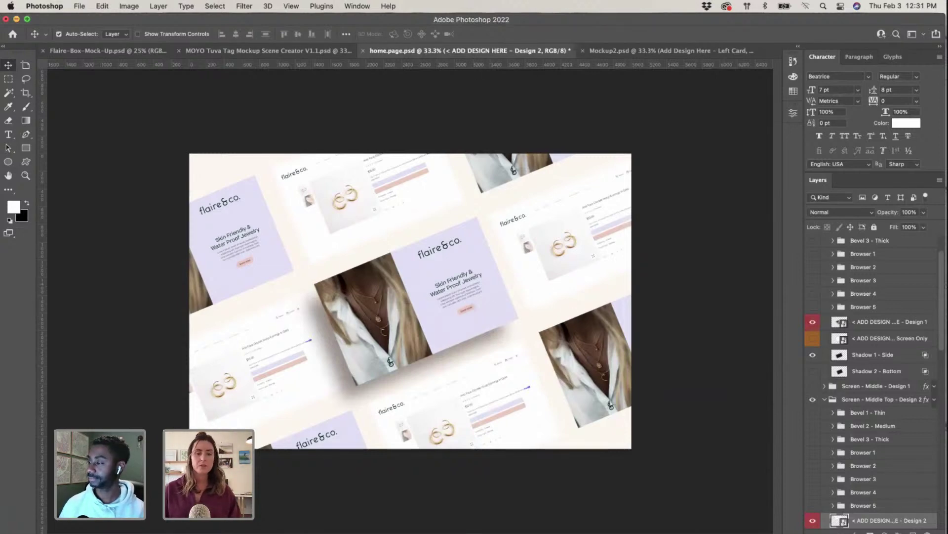
key("super+Tab")
scroll(568, 398, "right", 2)
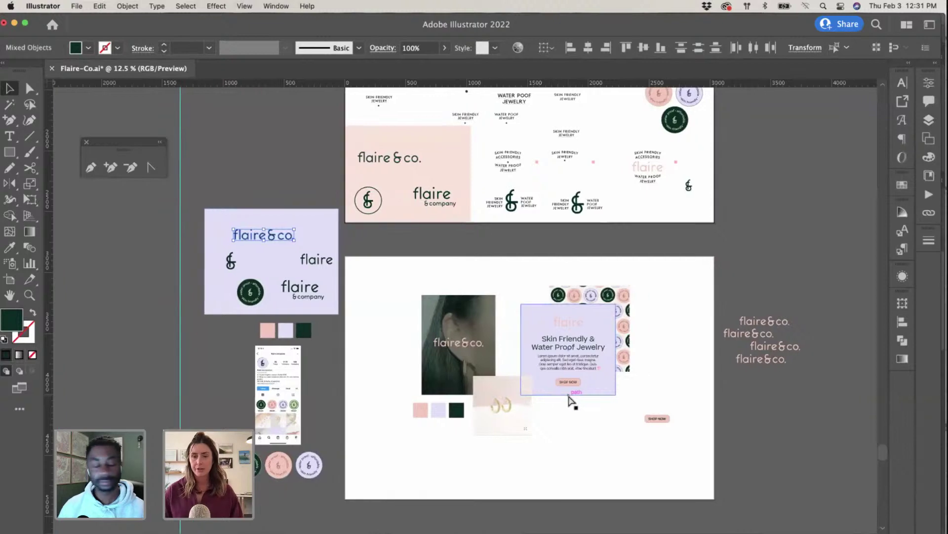
Step: Duplicate the SHOP NOW button below the card and stretch its pill into a wide pink bar
key("super+equal")
key("super+equal")
scroll(570, 401, "right", 10)
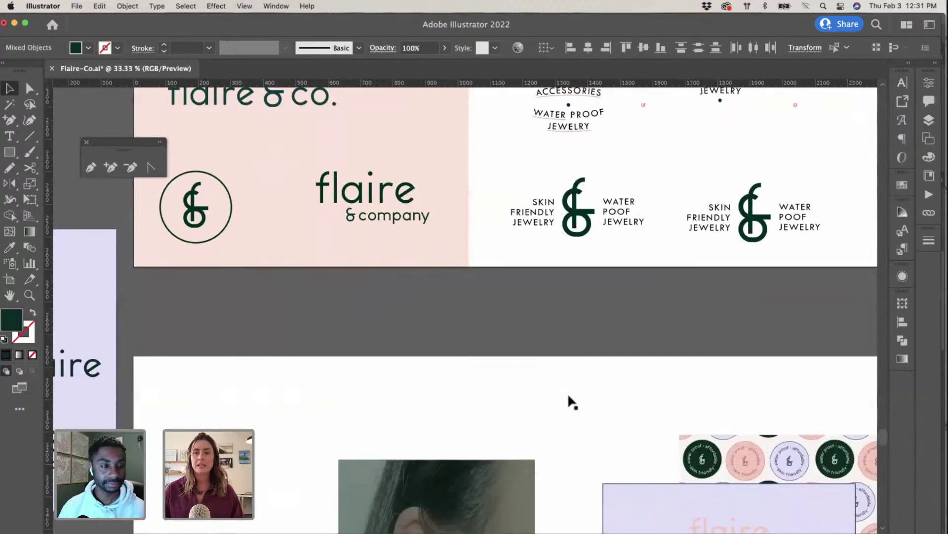
scroll(570, 400, "down", 4)
scroll(568, 400, "right", 2)
scroll(569, 400, "down", 10)
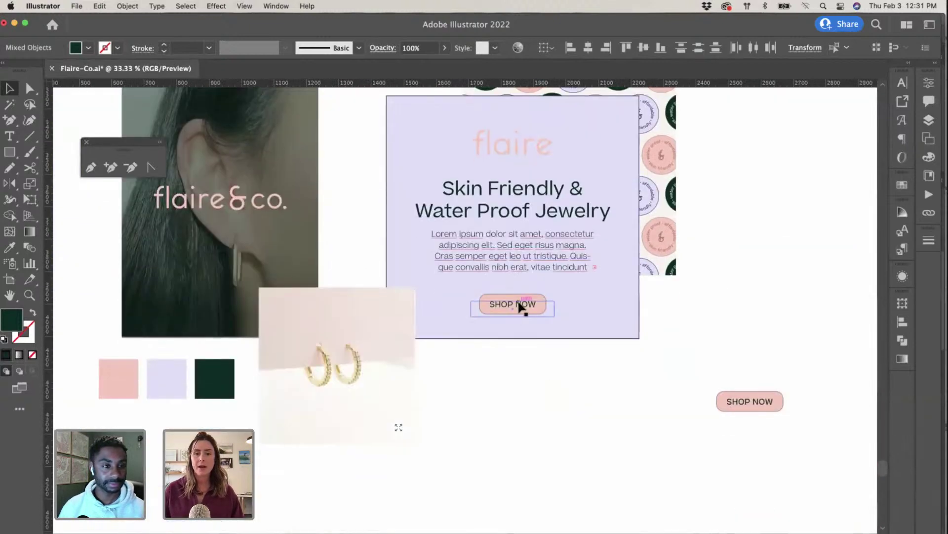
left_click(522, 302)
left_click_drag(529, 305, 542, 438)
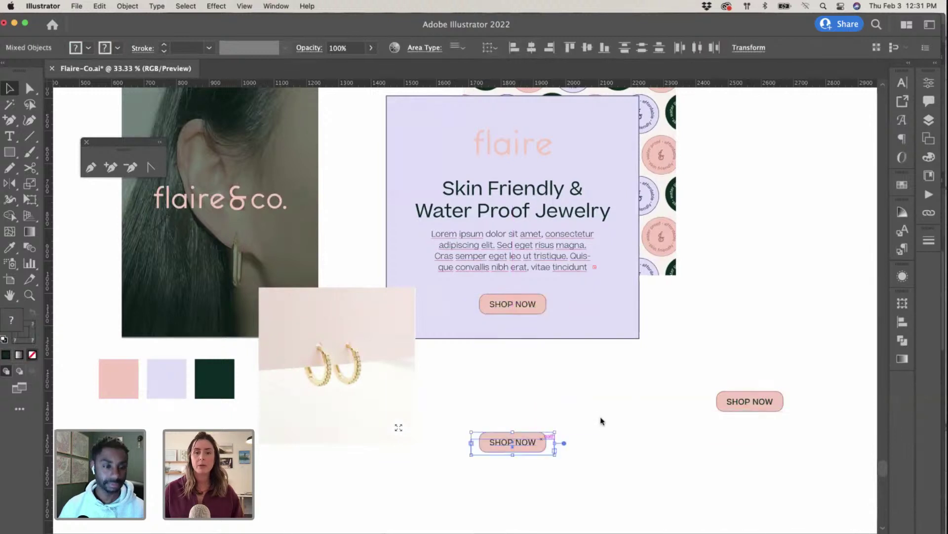
left_click(553, 474)
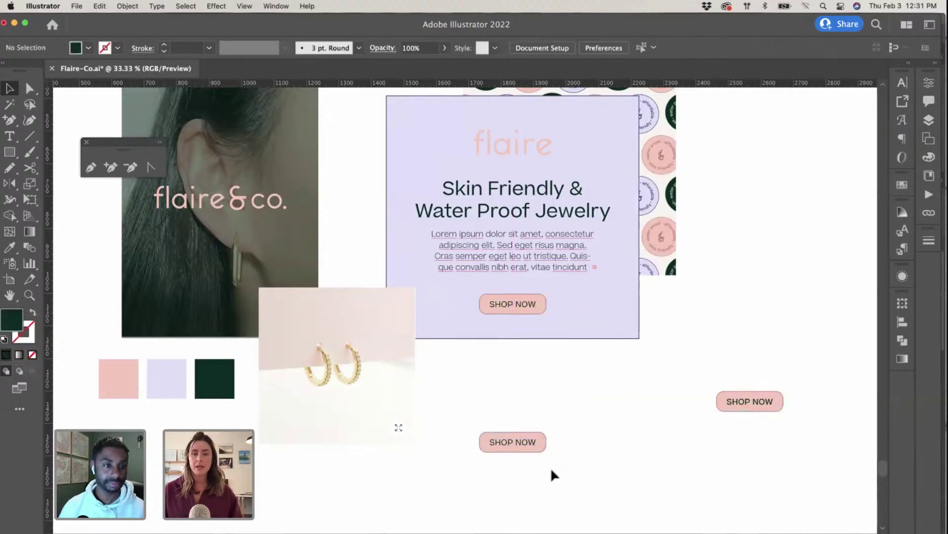
left_click(545, 436)
left_click_drag(547, 443, 783, 445)
Step: Duplicate the wide bar just below, colour it the card's lavender, and select both bars
left_click(512, 455)
left_click(520, 450)
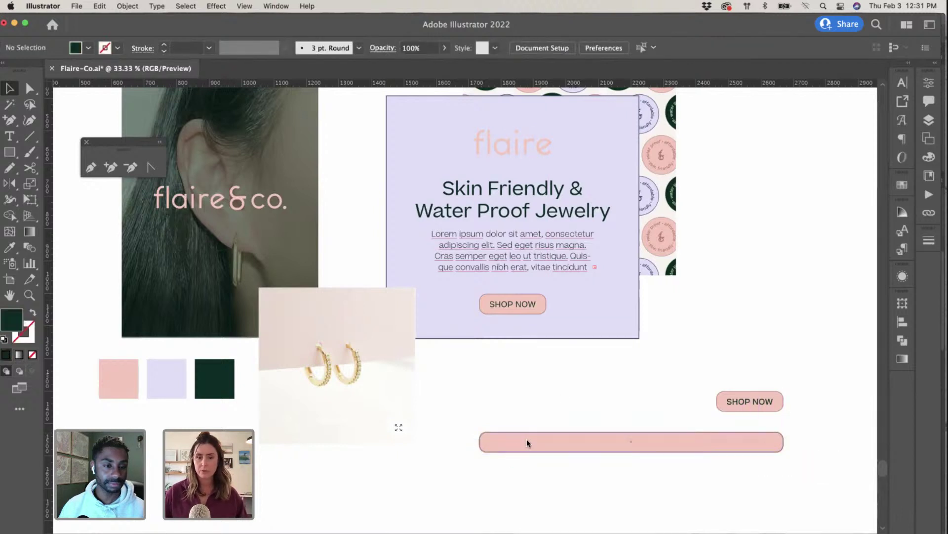
left_click_drag(518, 448, 526, 474)
key("i")
left_click(586, 298)
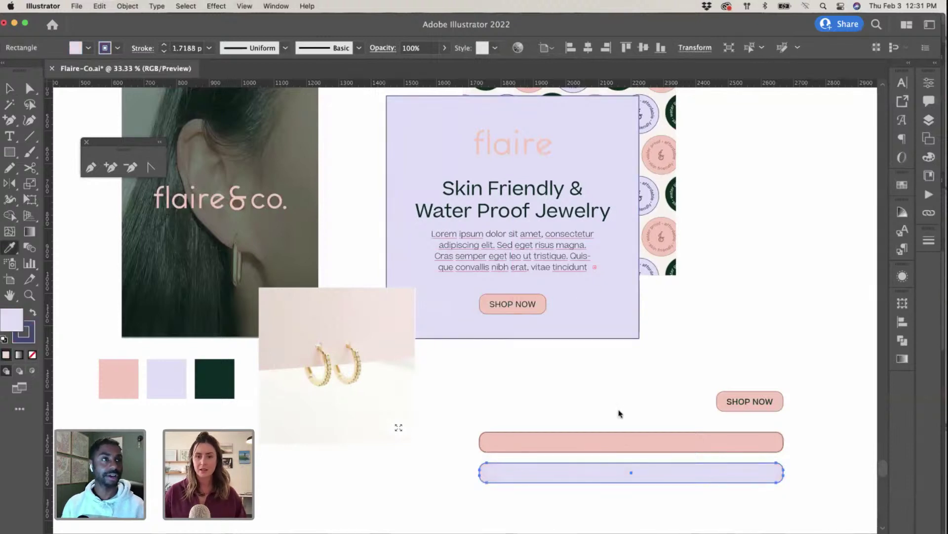
key("v")
left_click_drag(626, 407, 660, 484)
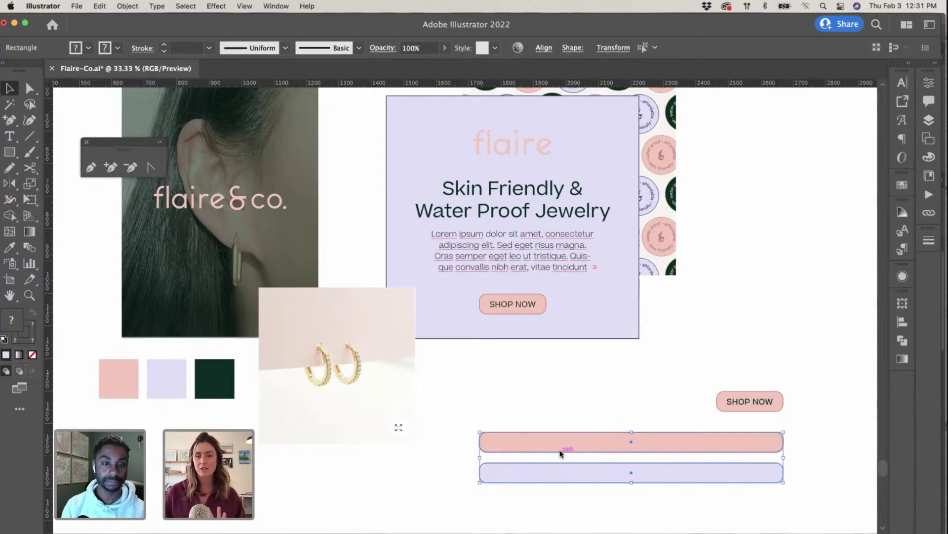
key("ctrl+Up")
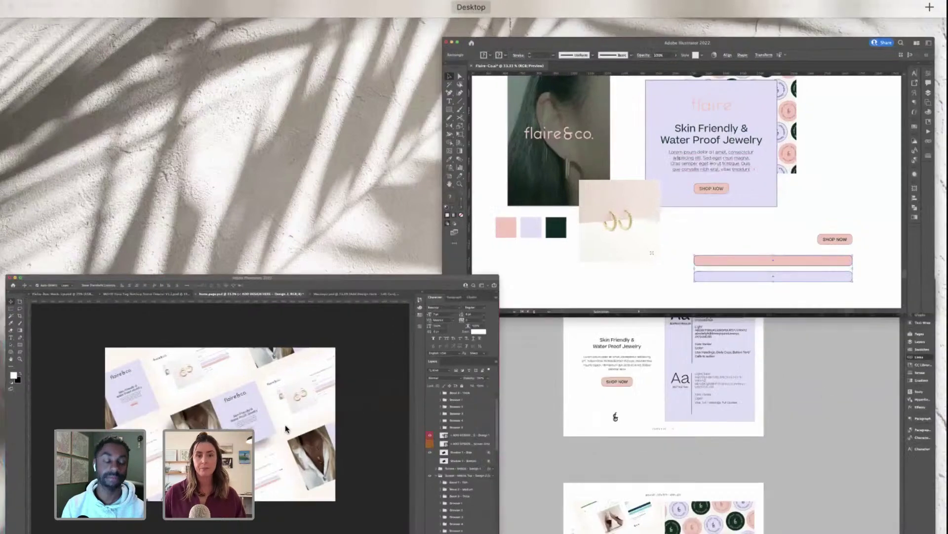
left_click(285, 427)
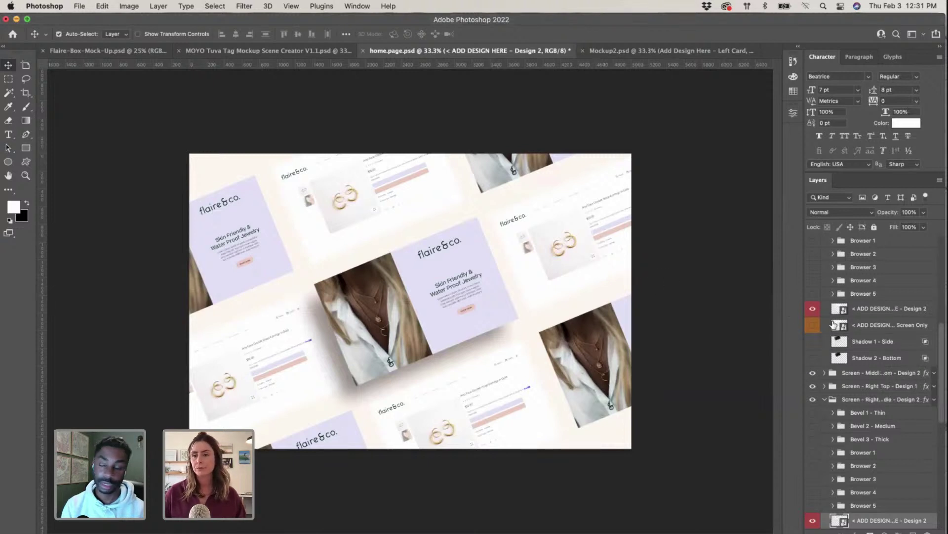
Step: Paste the bars as pixels into the product-page design and resize them over the existing bars
scroll(837, 462, "down", 2)
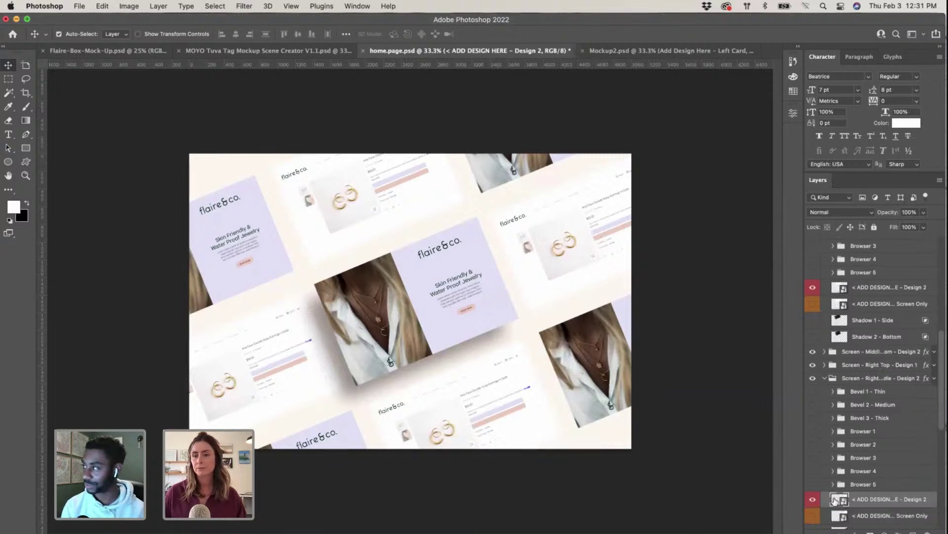
double_click(835, 500)
key("super+v")
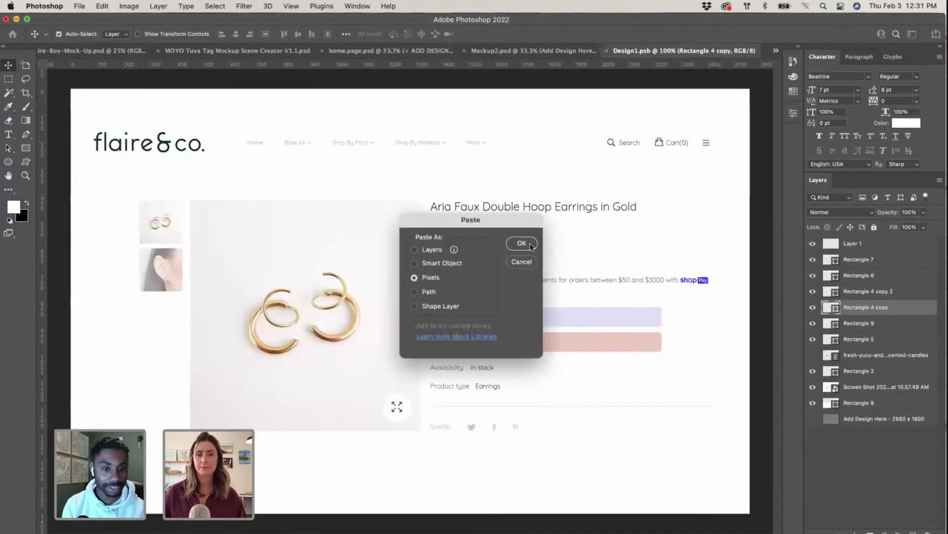
left_click(531, 245)
left_click_drag(71, 245, 553, 324)
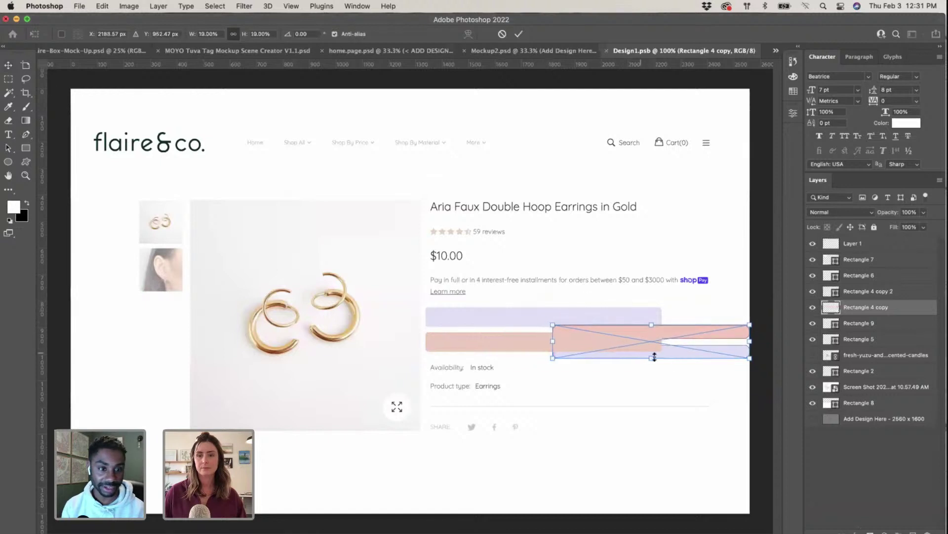
left_click_drag(681, 337, 565, 322)
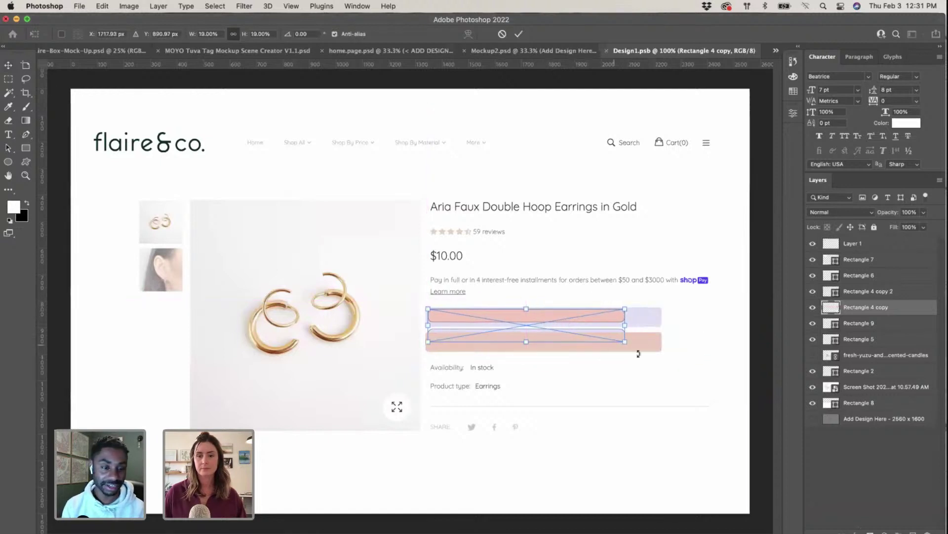
left_click_drag(625, 342, 673, 348)
key("Return")
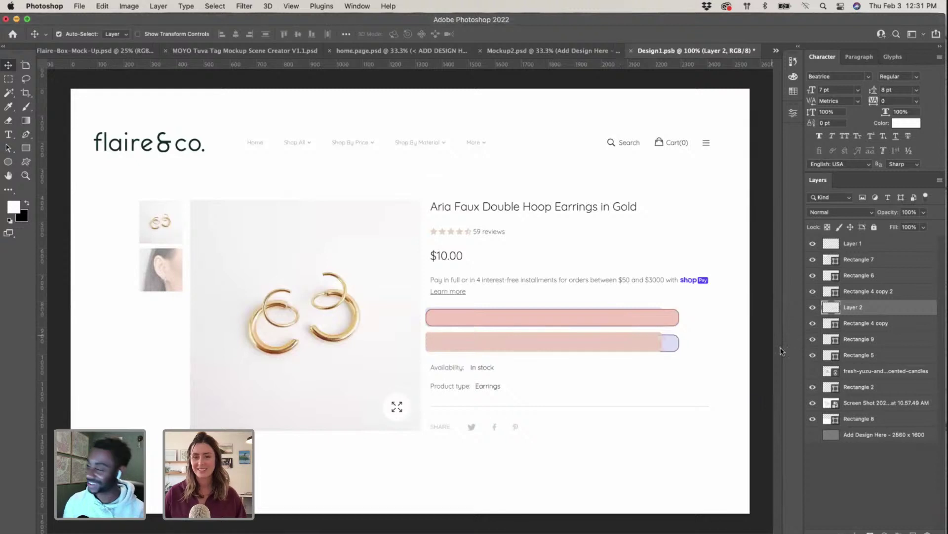
Step: Remove an old bar layer, place the new bars below the $10.00 price, and save on closing
left_click(831, 297)
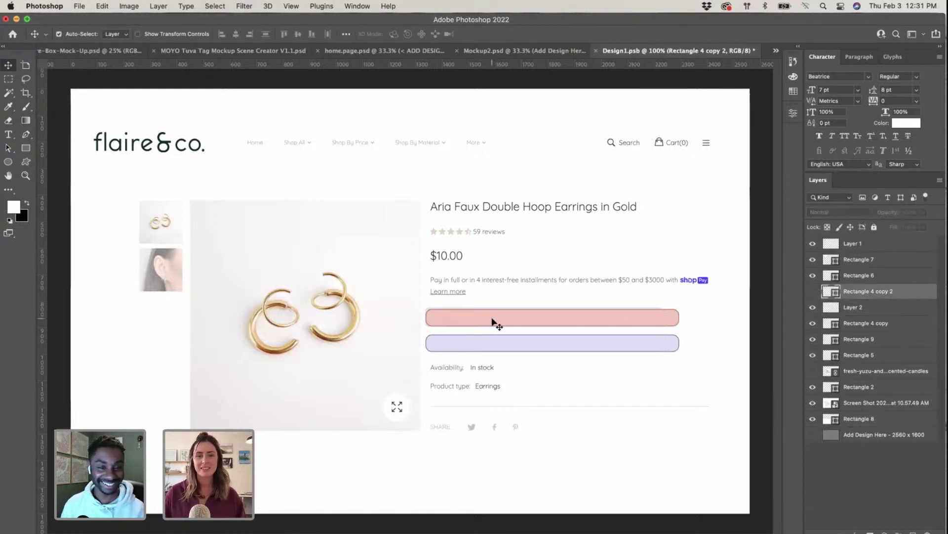
left_click_drag(494, 322, 571, 334)
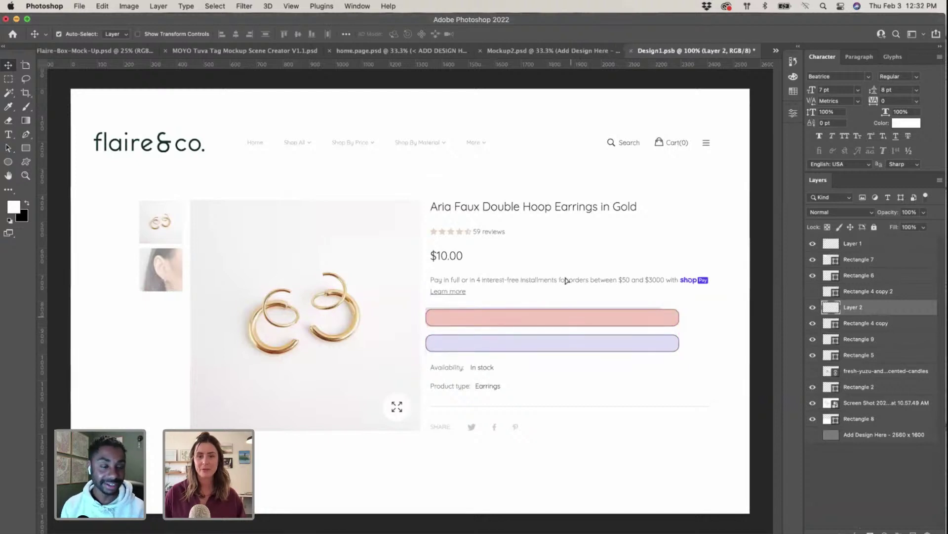
key("super+z")
key("super+z")
key("super+z")
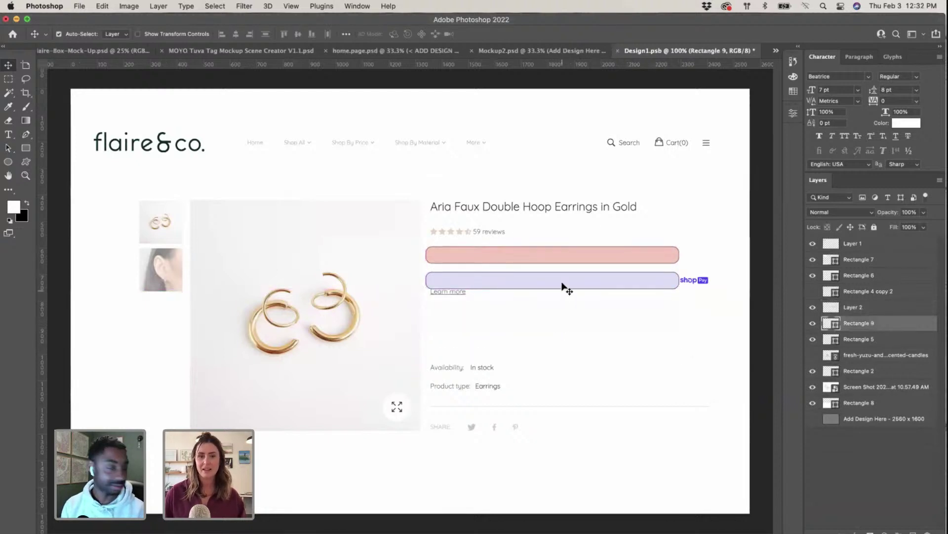
left_click_drag(565, 285, 568, 322)
left_click(736, 375)
left_click(569, 321)
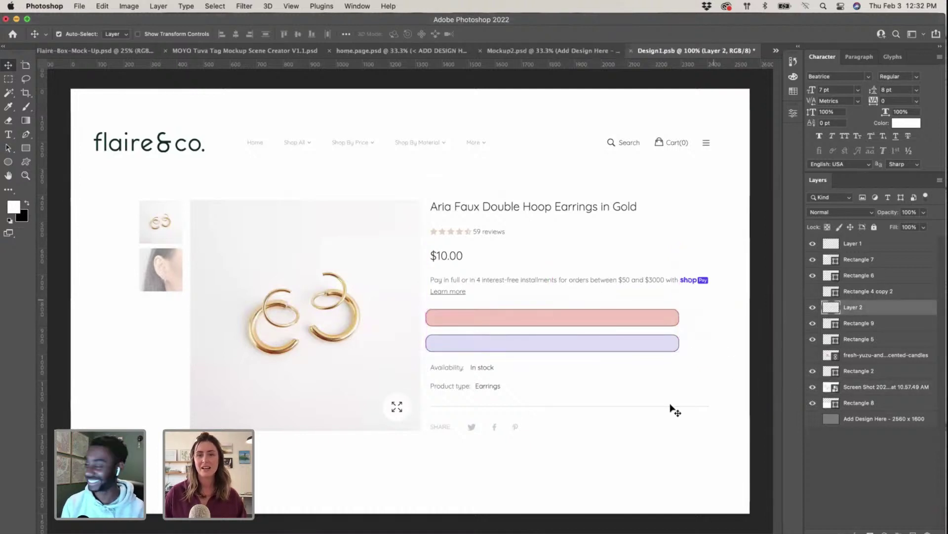
left_click(631, 51)
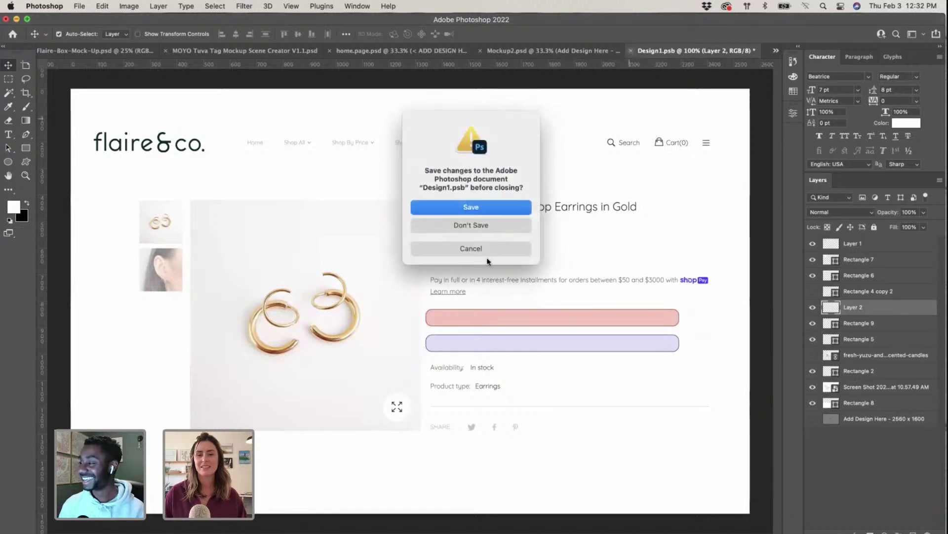
left_click(471, 207)
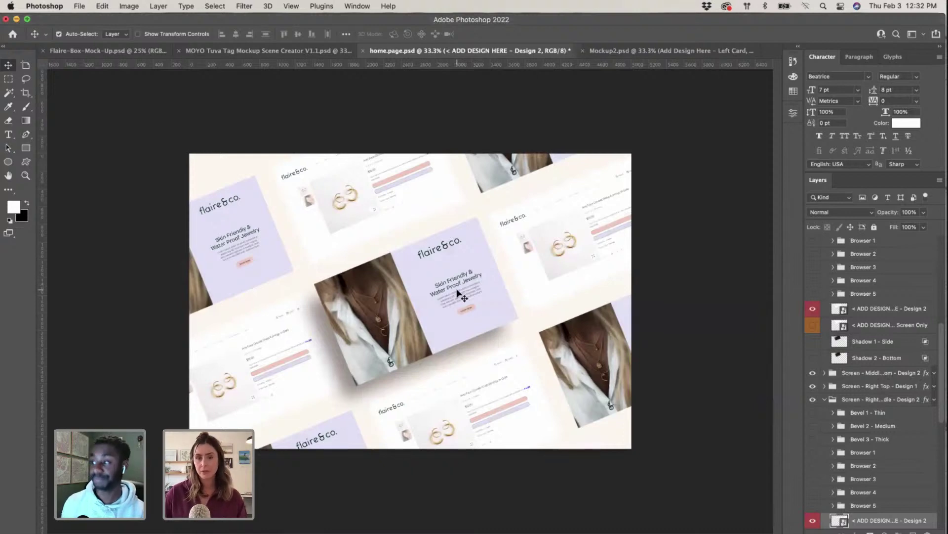
Step: Open the Design 1 hero card and nudge its SHOP NOW button slightly
left_click(460, 295)
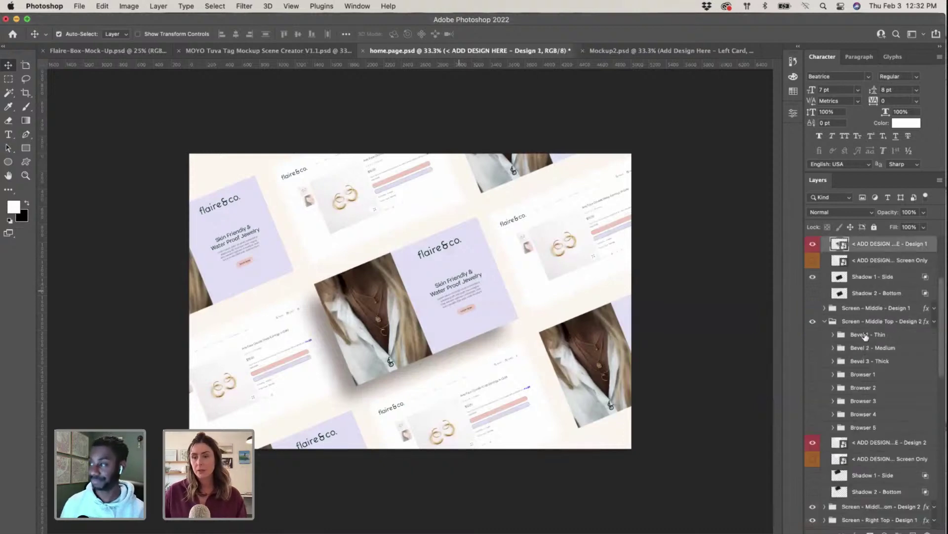
double_click(835, 245)
left_click(588, 404)
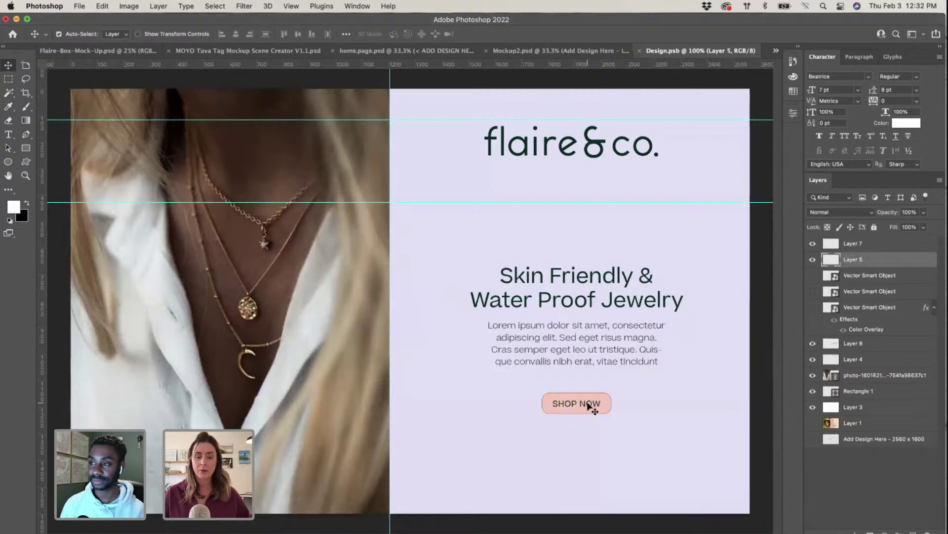
left_click_drag(589, 404, 591, 410)
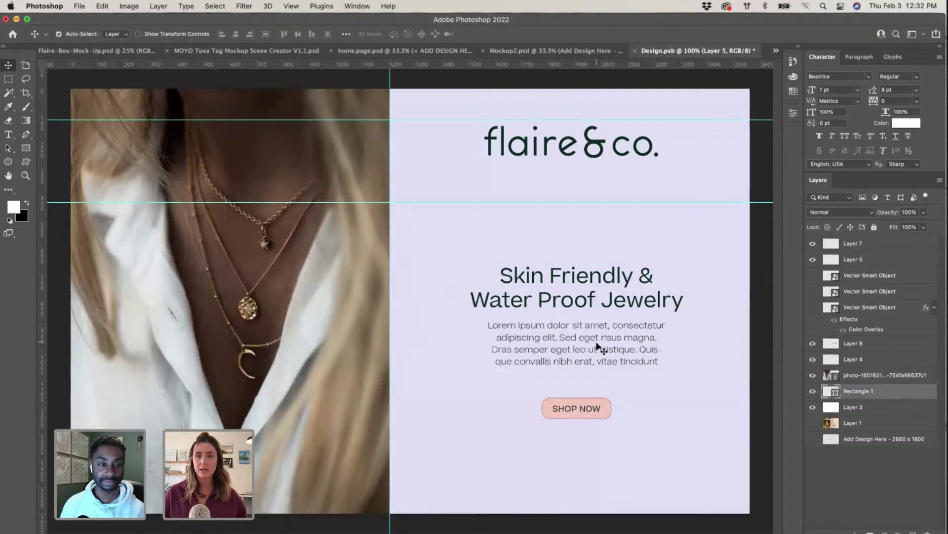
left_click_drag(597, 354, 599, 335)
left_click_drag(599, 413, 594, 401)
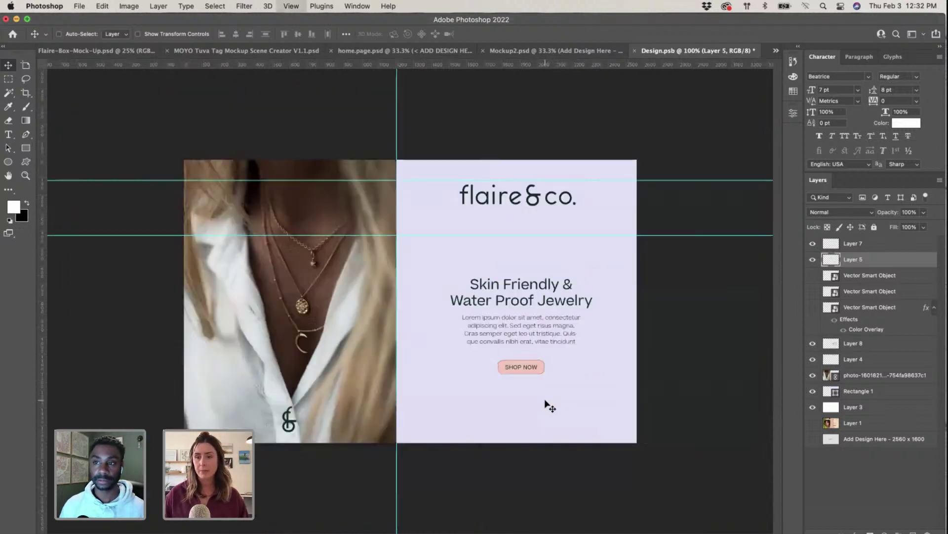
key("super+minus")
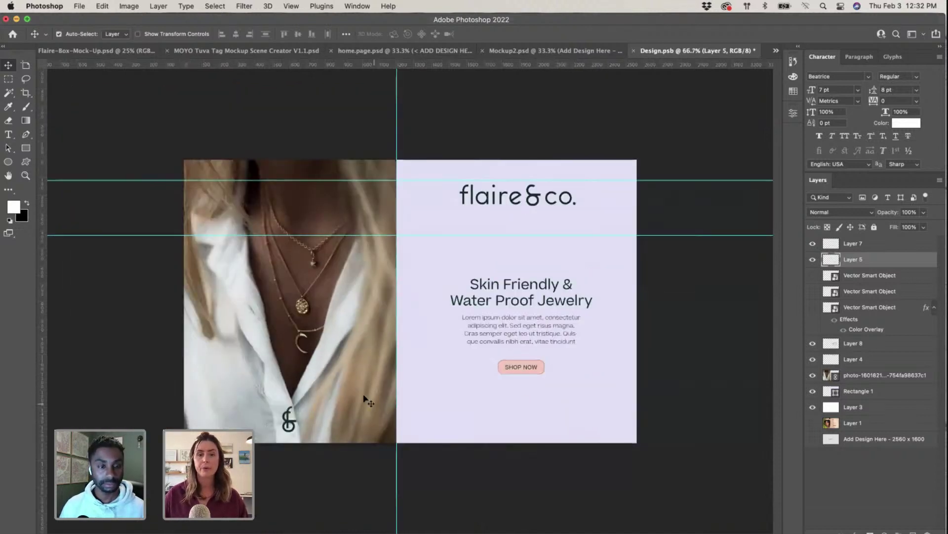
Step: Bring the Illustrator brand board forward and clear its selection
key("ctrl+Up")
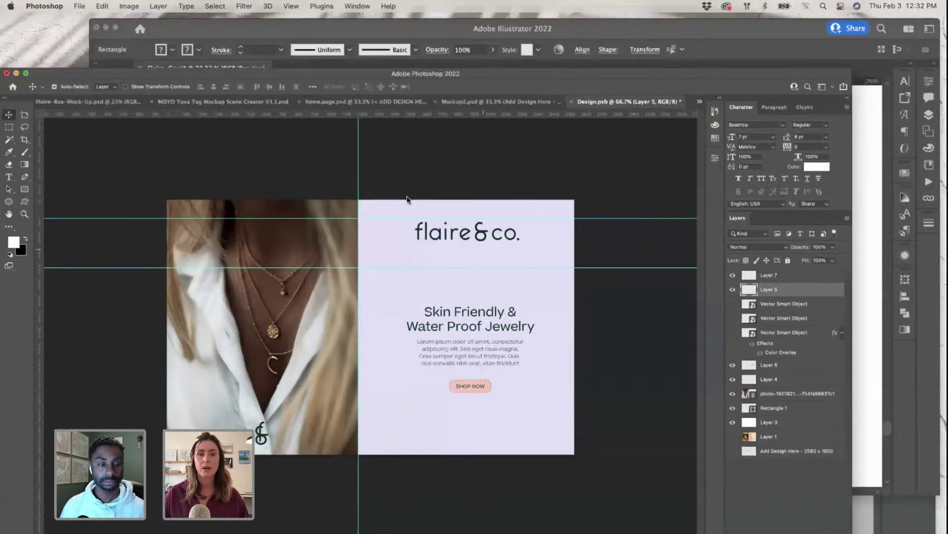
left_click(729, 171)
left_click(451, 385)
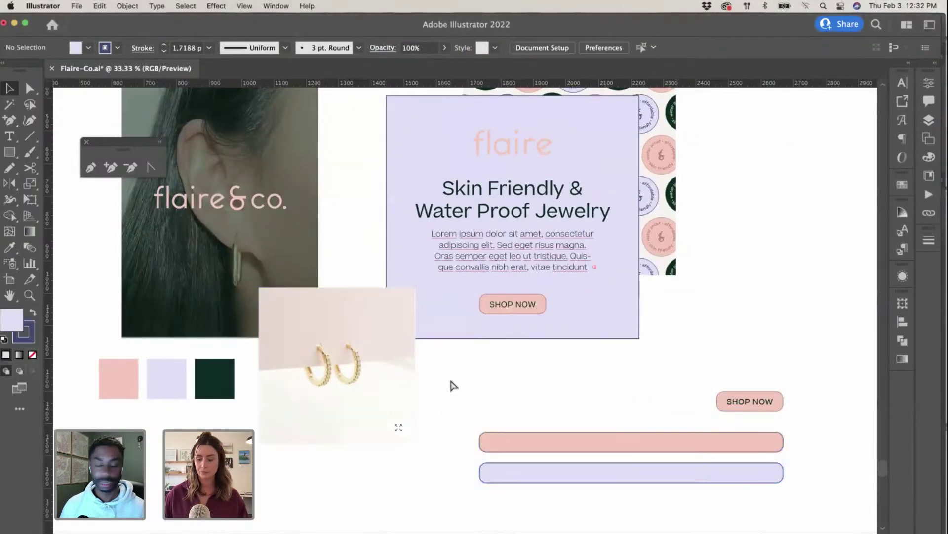
scroll(691, 233, "left", 3)
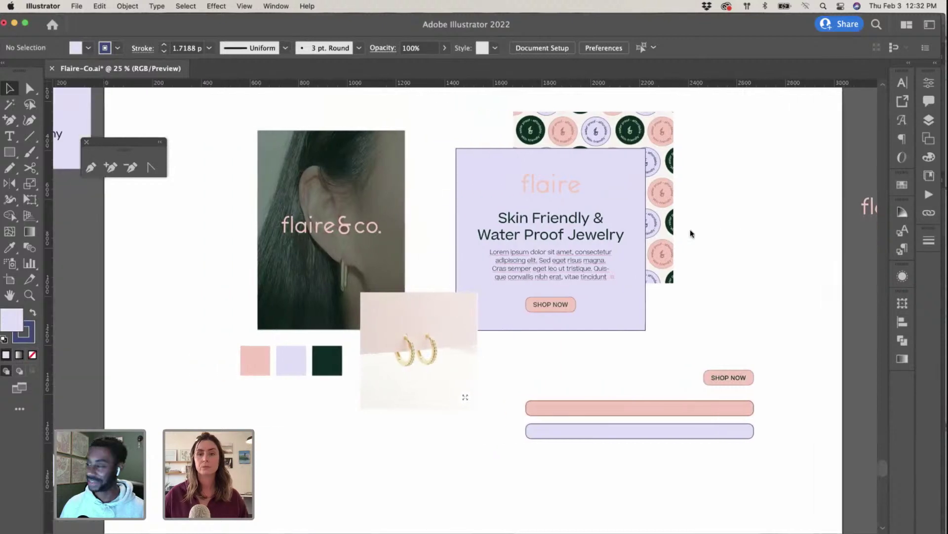
scroll(690, 233, "left", 5)
Step: Return to Photoshop and save and close Design.psb to show home.page.psd
key("ctrl+Up")
left_click(450, 377)
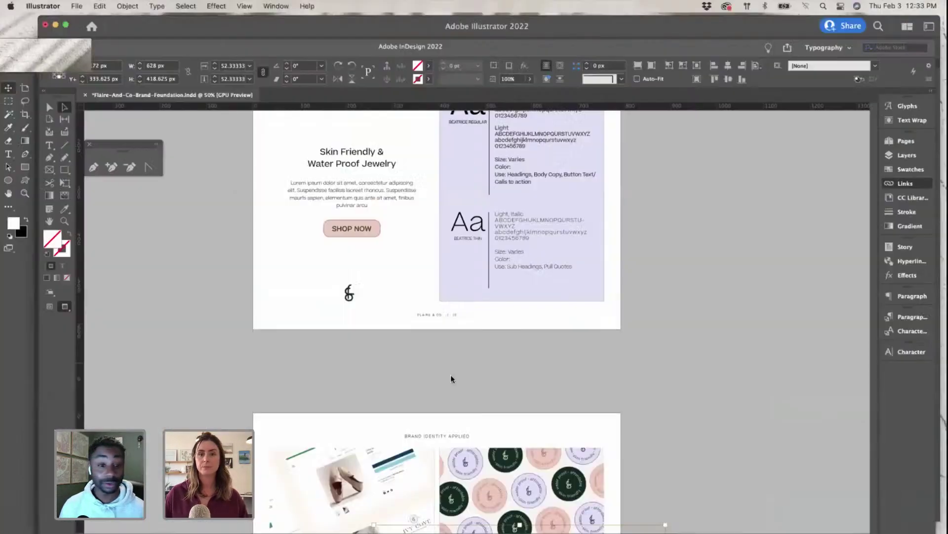
key("ctrl+Up")
left_click(499, 213)
key("cmd+s")
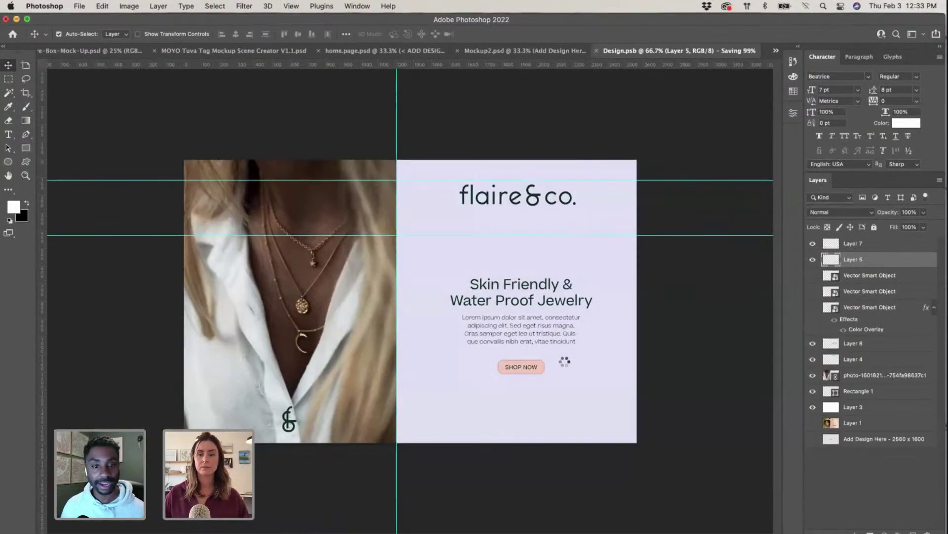
key("cmd+w")
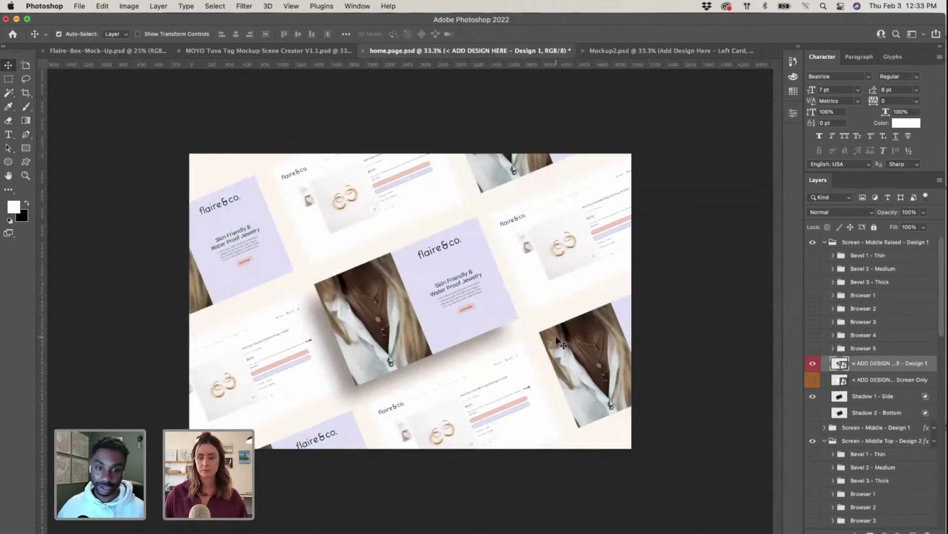
Step: Open the Color Picker for the mockup's Background Colour fill, showing cream #fef7ef
key("super")
key("super+equal")
key("super+equal")
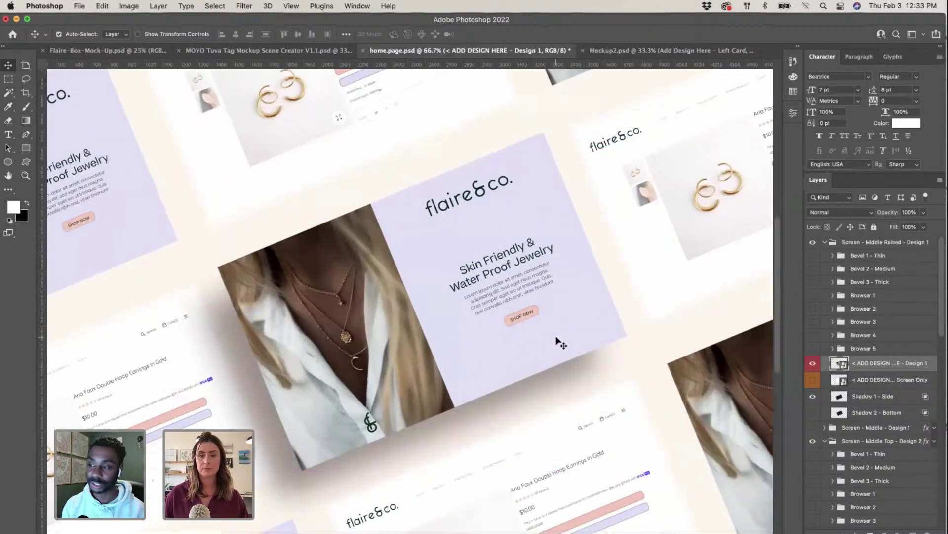
key("super+minus")
key("super+minus")
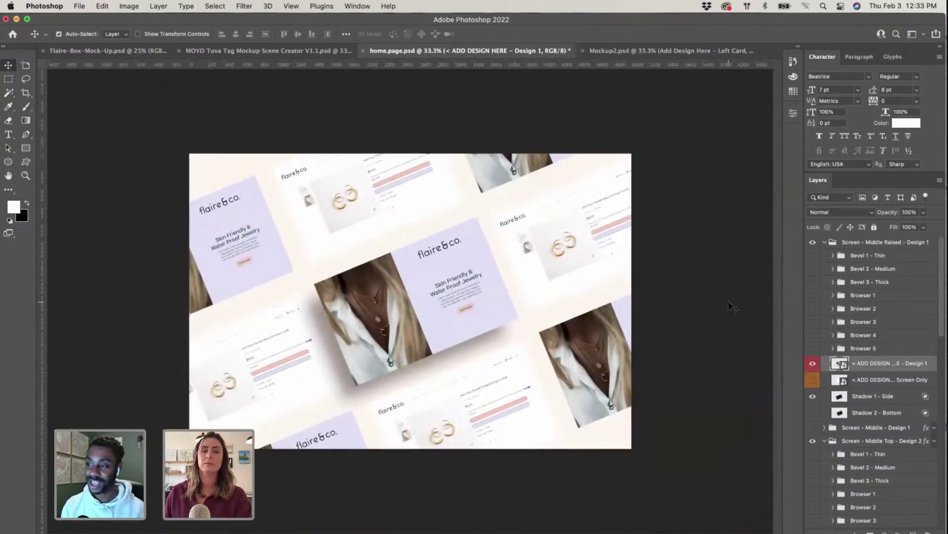
left_click(729, 306)
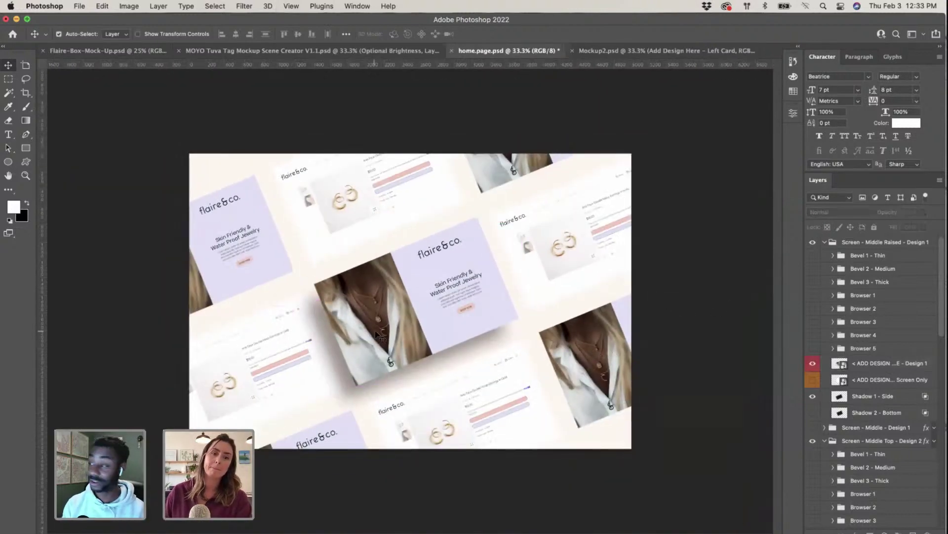
left_click(616, 440)
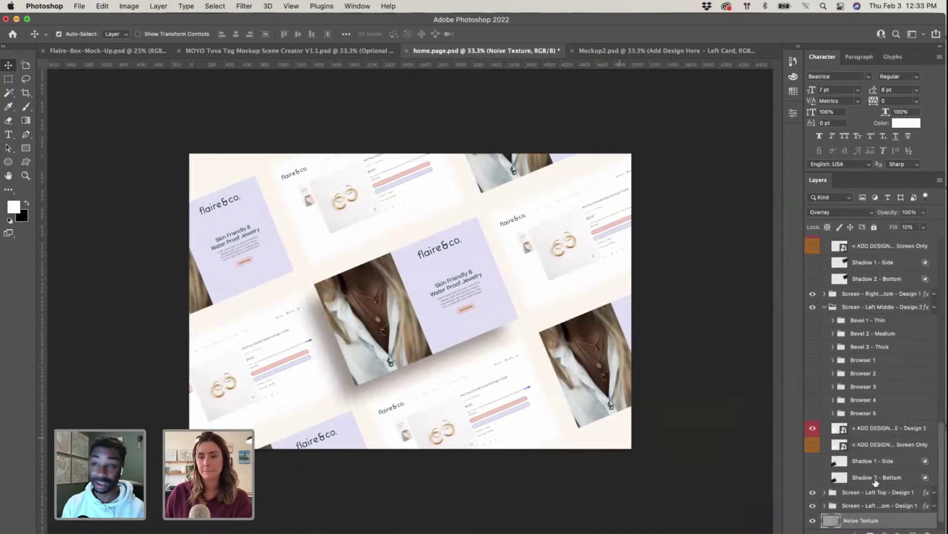
scroll(882, 479, "down", 1)
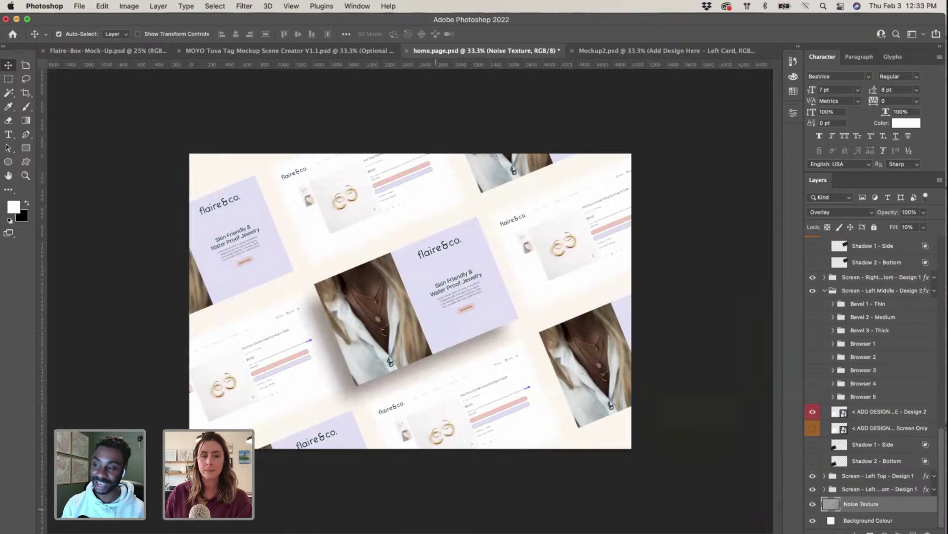
double_click(833, 522)
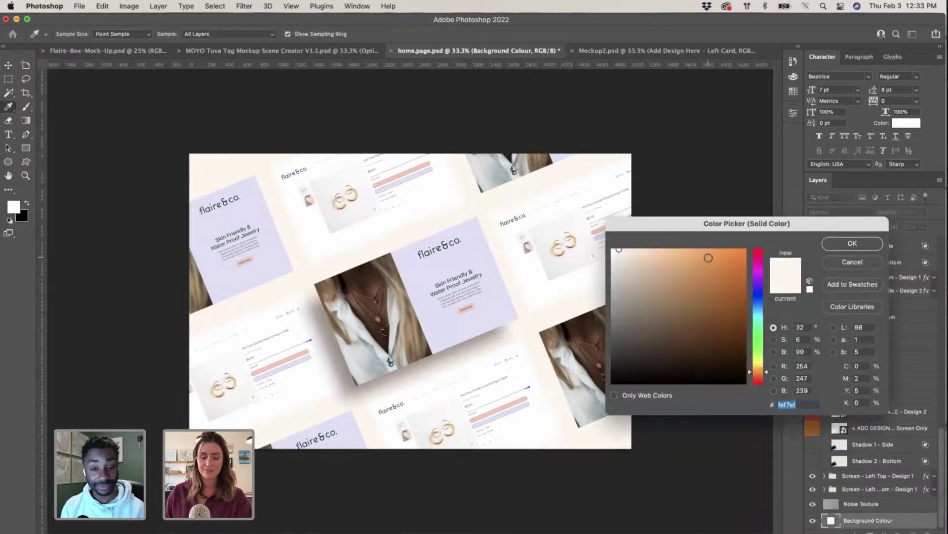
key("ctrl+Up")
Step: Copy the pink brand swatch onto the artboard and lighten its fill to blush #f7e8e4
left_click(569, 247)
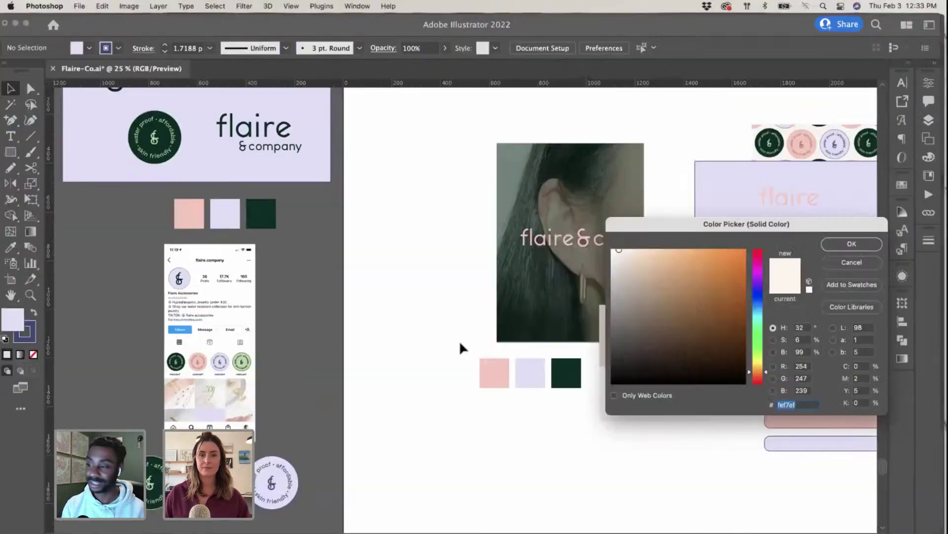
left_click(188, 214)
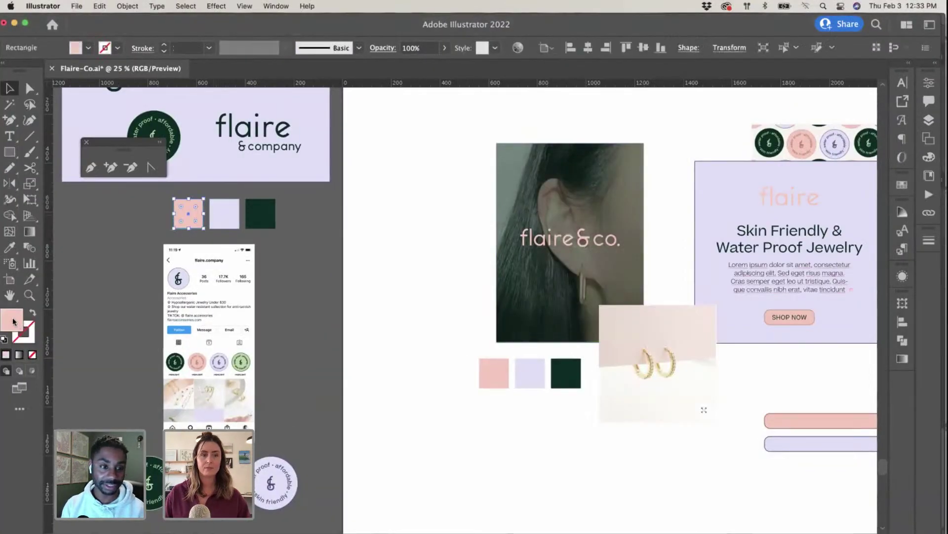
left_click_drag(188, 224, 420, 341)
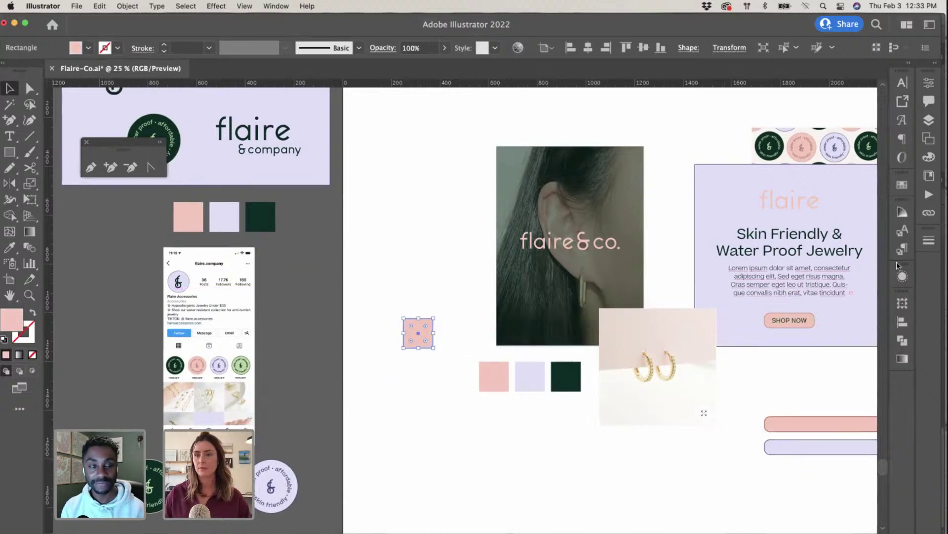
scroll(840, 297, "up", 1)
left_click(903, 186)
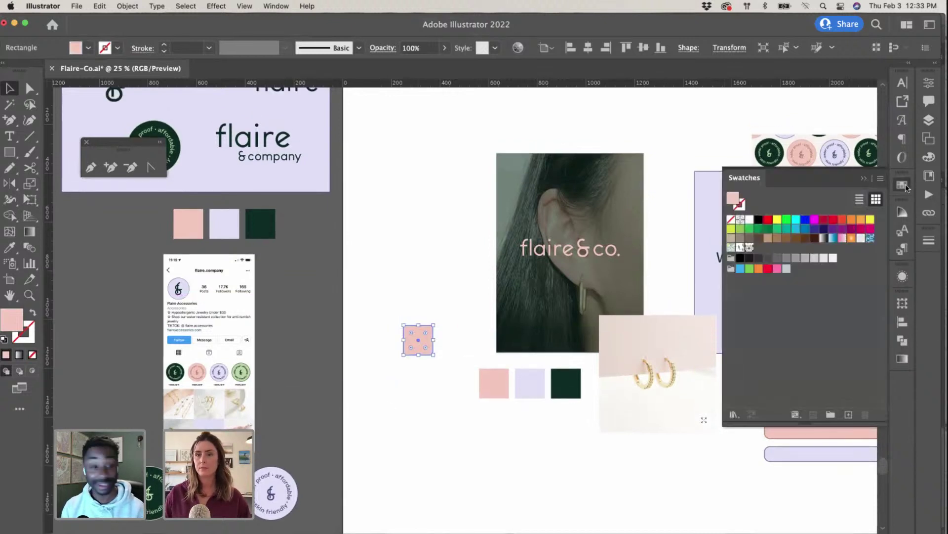
double_click(734, 200)
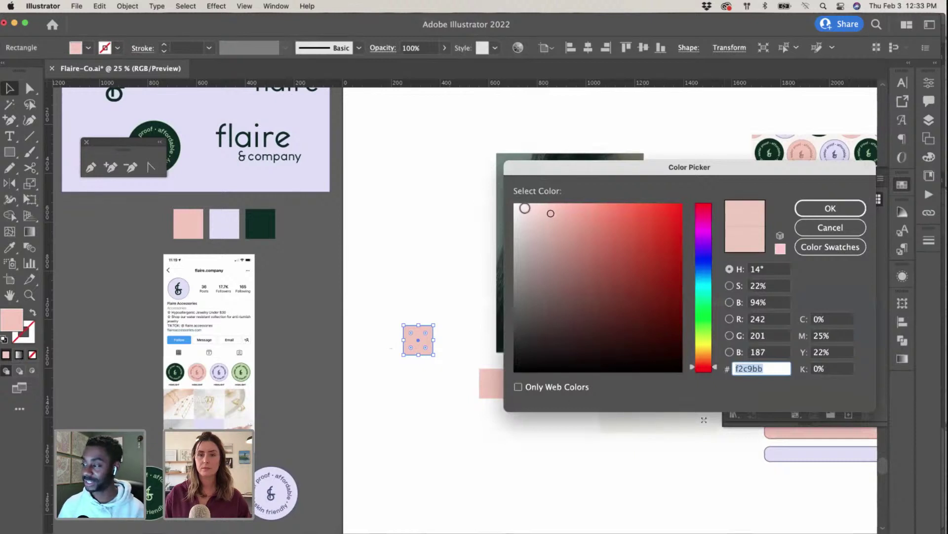
left_click_drag(522, 209, 529, 207)
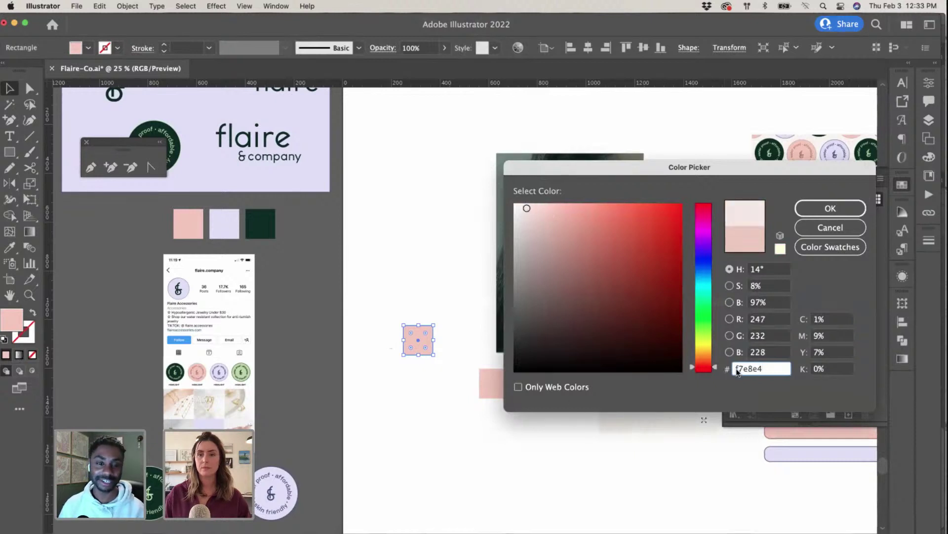
left_click(505, 212)
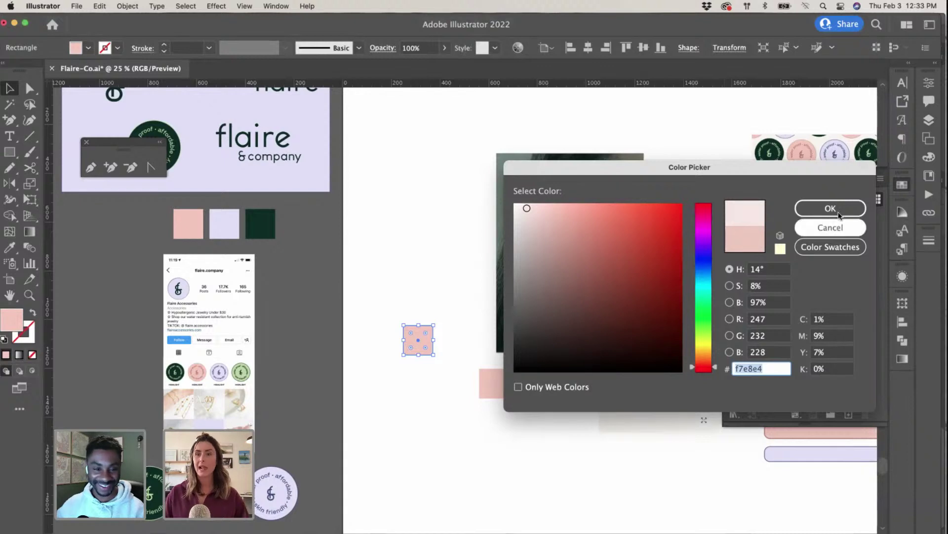
key("Return")
left_click(460, 212)
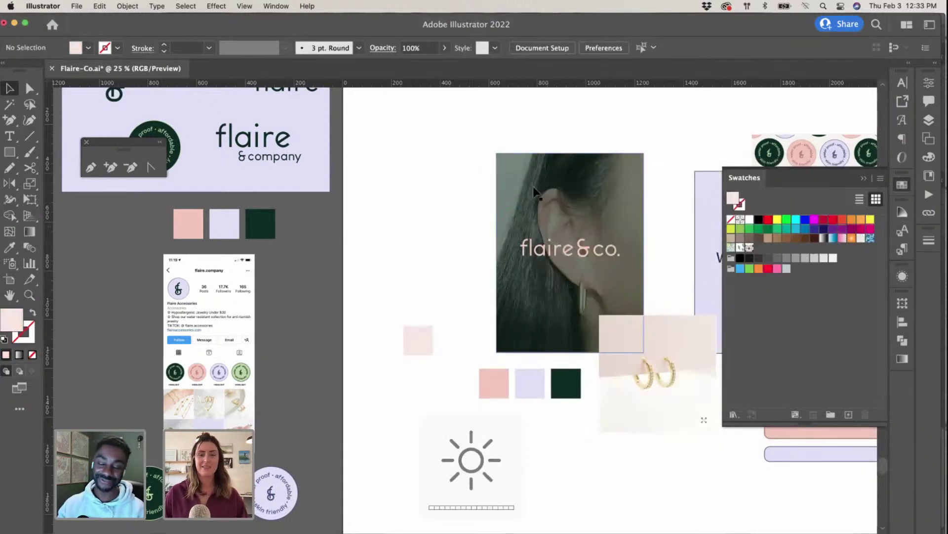
key("ctrl+Up")
Step: Set the Background Colour fill to f7e8e4 and save home.page.psd
left_click(213, 395)
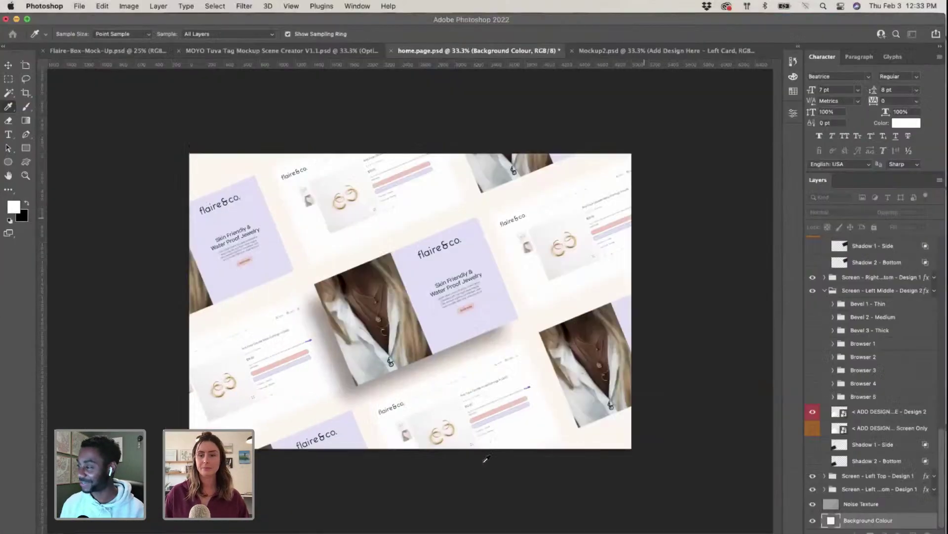
type("f7e8e4")
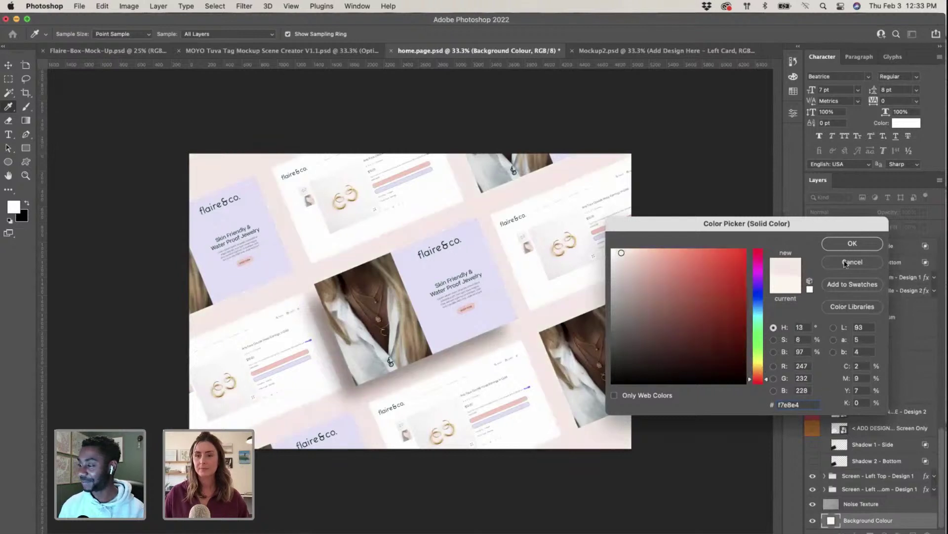
key("Return")
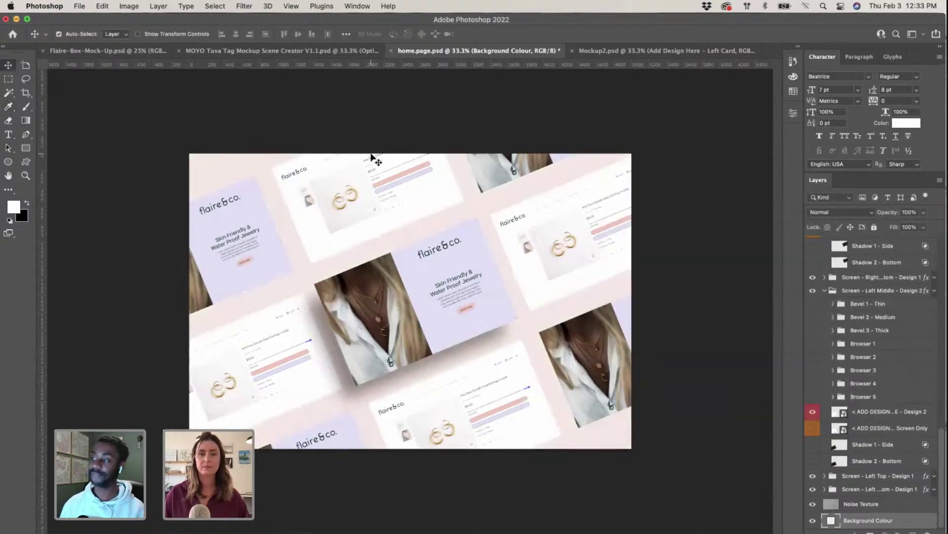
left_click(79, 6)
left_click(87, 113)
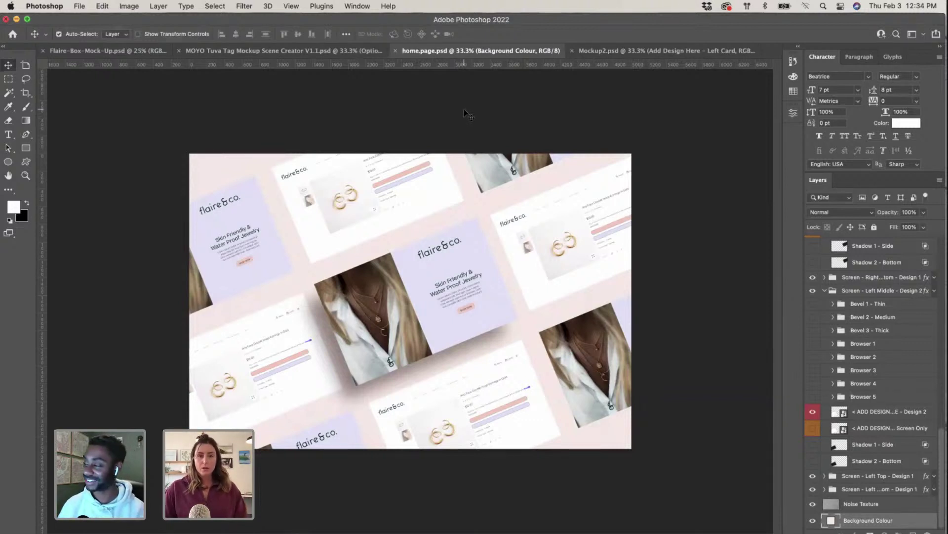
key("Escape")
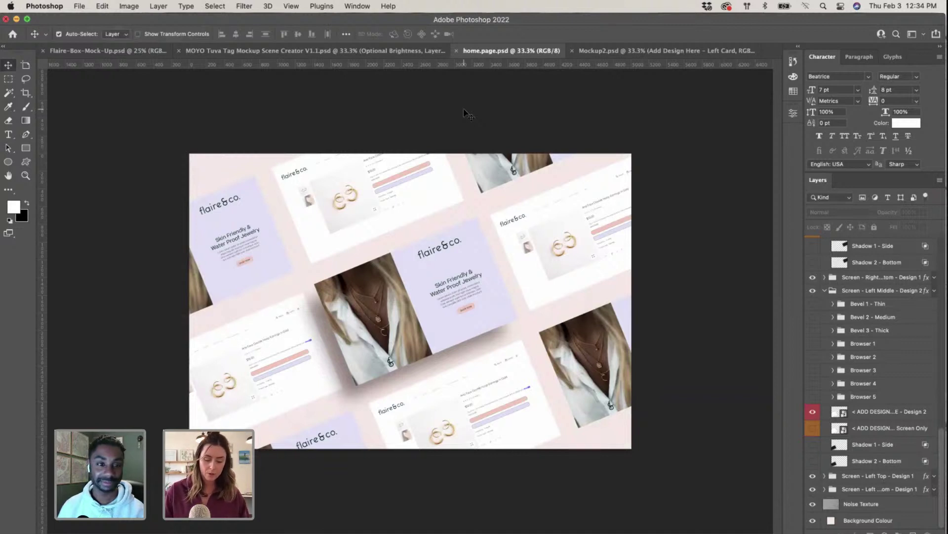
key("ctrl+Up")
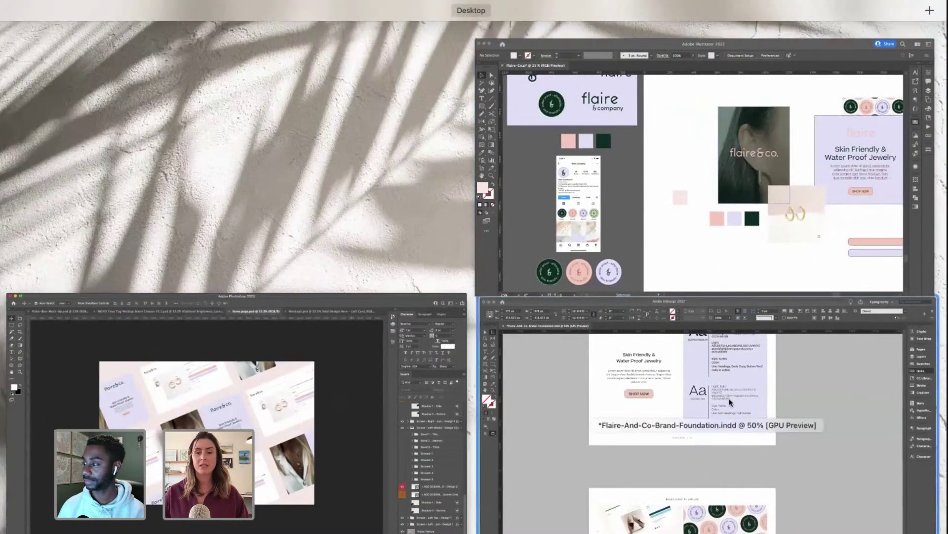
Step: Zoom in on the pink-backed home.page mockup, then switch to the InDesign brand document
key("ctrl+Up")
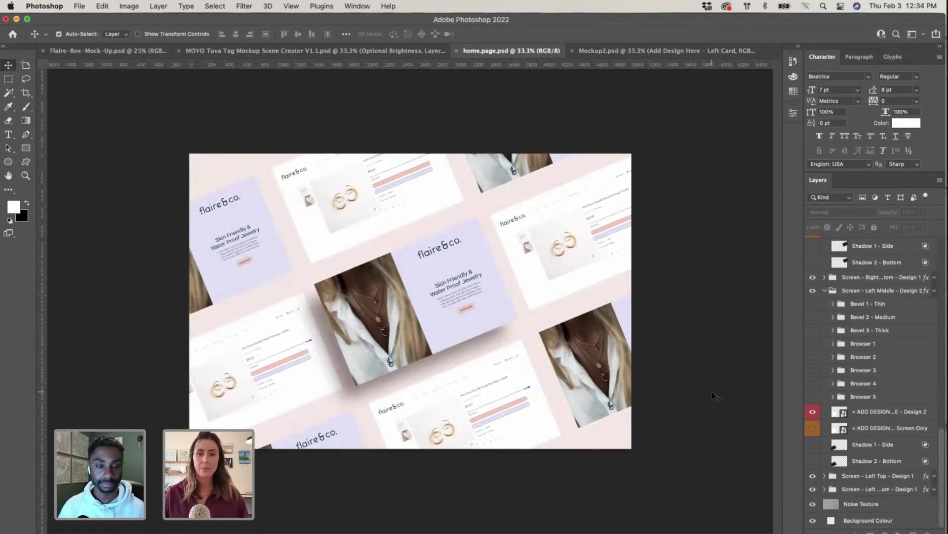
key("super+equal")
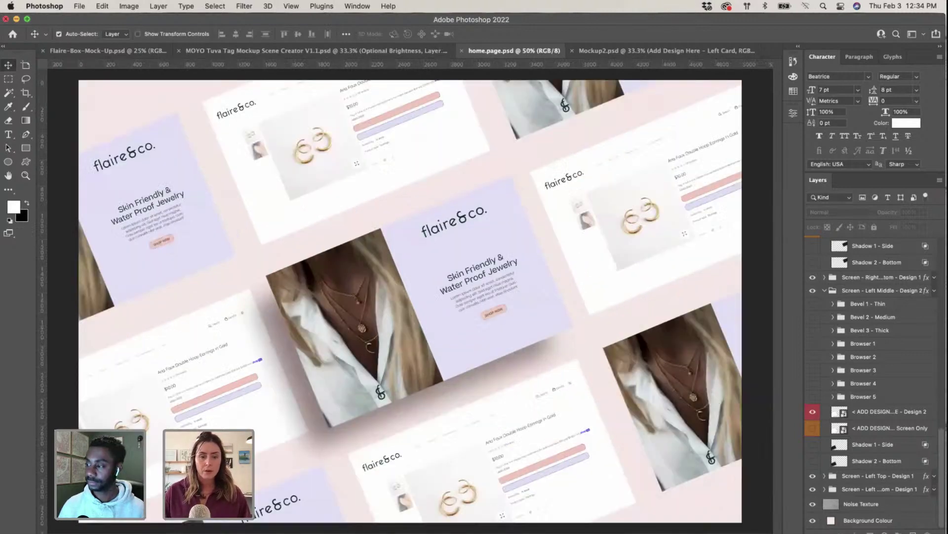
key("super+Tab")
Step: Update the modified home.page.psd link and shift the collage image slightly left within its frame
scroll(360, 306, "down", 5)
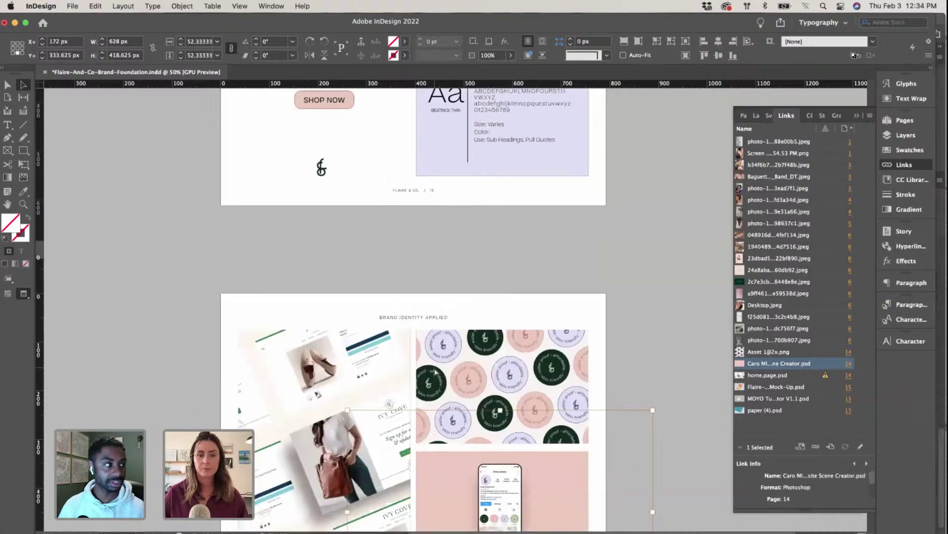
left_click(360, 307)
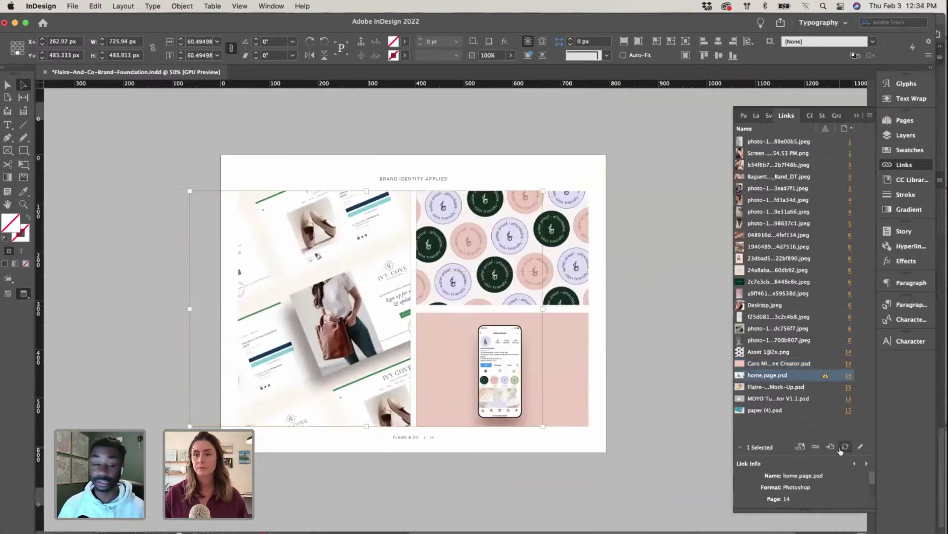
left_click(845, 446)
left_click(183, 354)
left_click(364, 325)
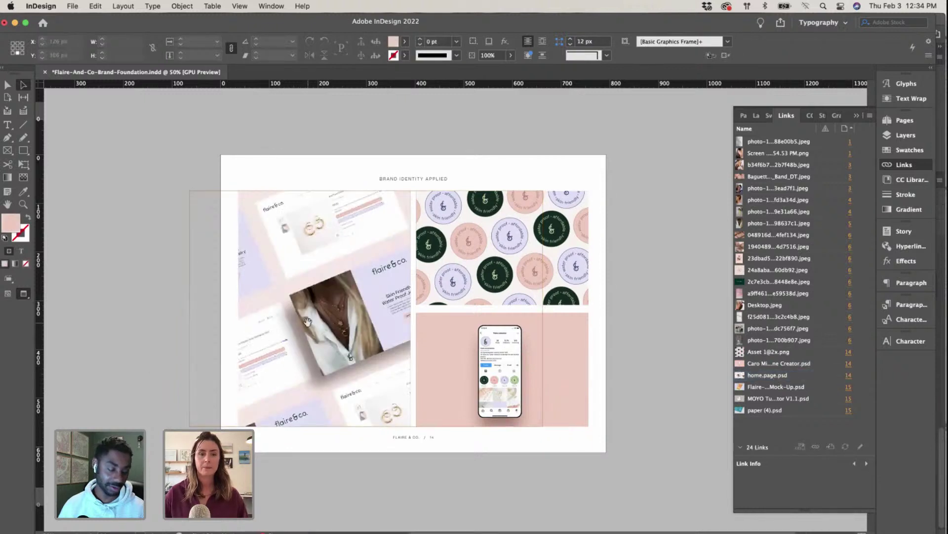
mouse_move(364, 325)
left_mouse_down()
mouse_move(341, 326)
mouse_move(378, 320)
left_mouse_up()
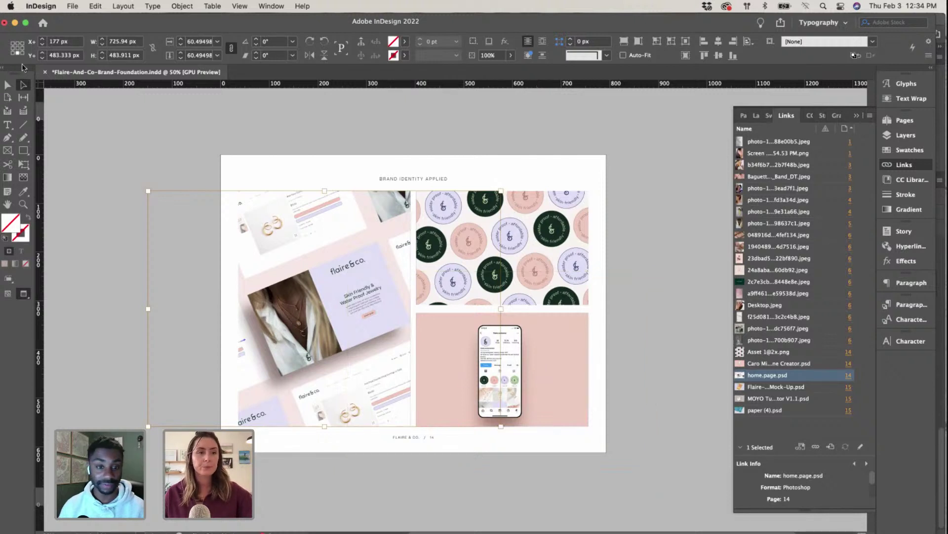
left_click(8, 85)
left_click(166, 183)
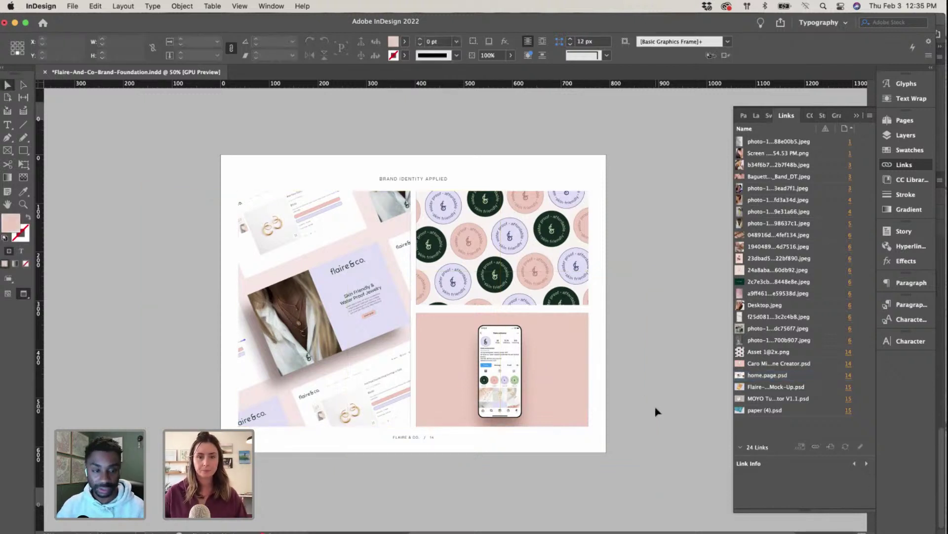
Step: Fit page 14 in the window, collapse the Links list, and step through the mock-up, circles and phone frames
scroll(626, 421, "left", 2)
scroll(627, 422, "left", 3)
scroll(627, 421, "down", 1)
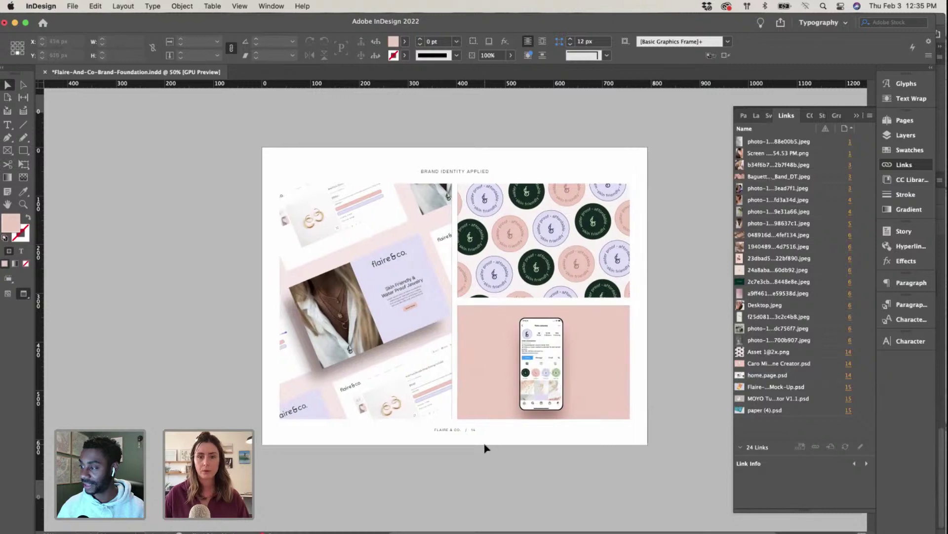
key("super+minus")
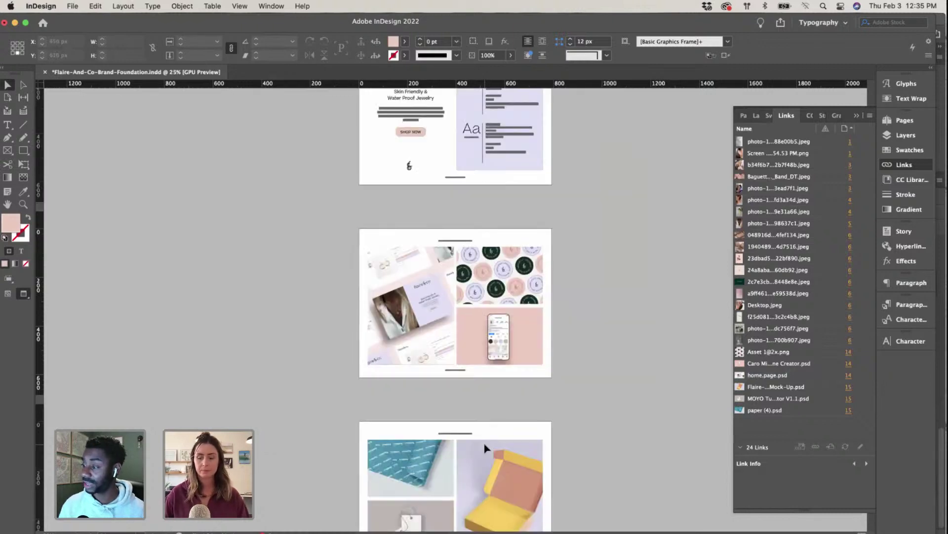
key("super+0")
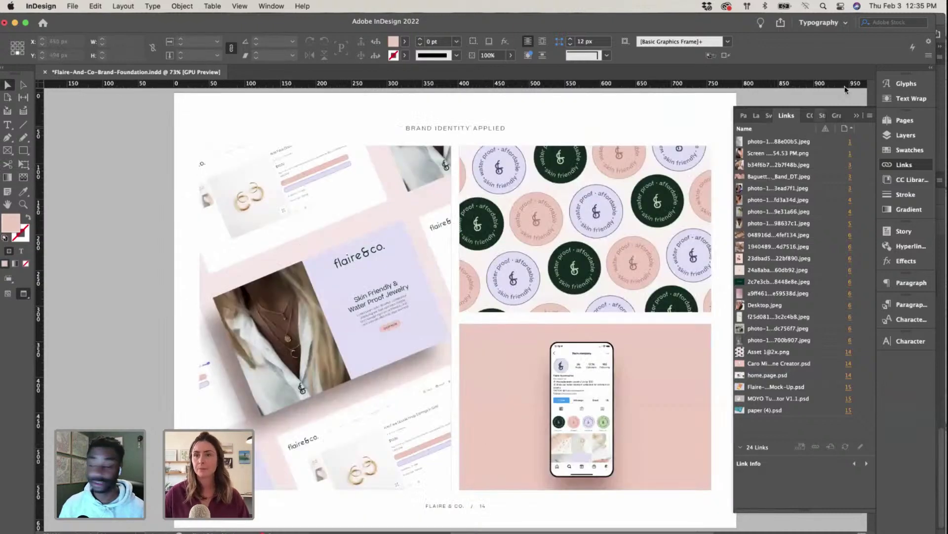
left_click(857, 116)
scroll(372, 214, "right", 3)
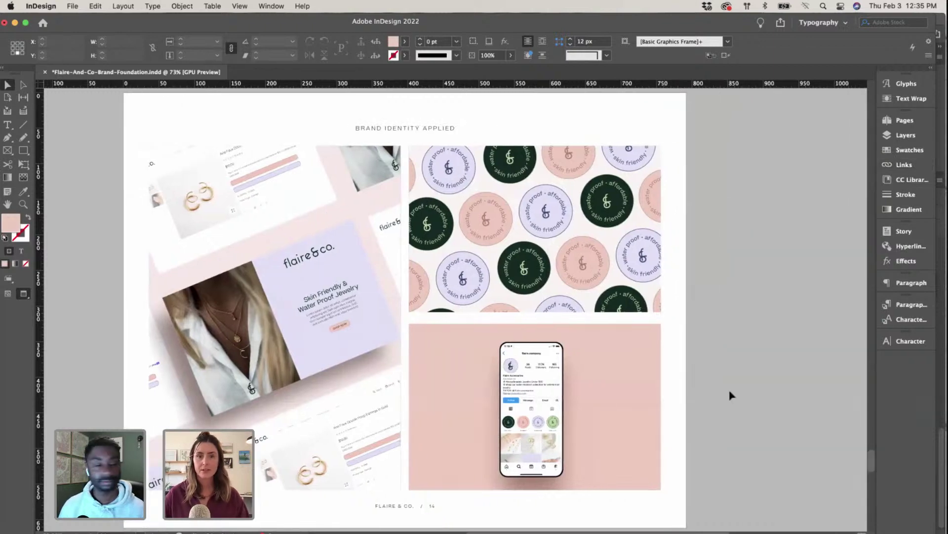
scroll(635, 425, "down", 3)
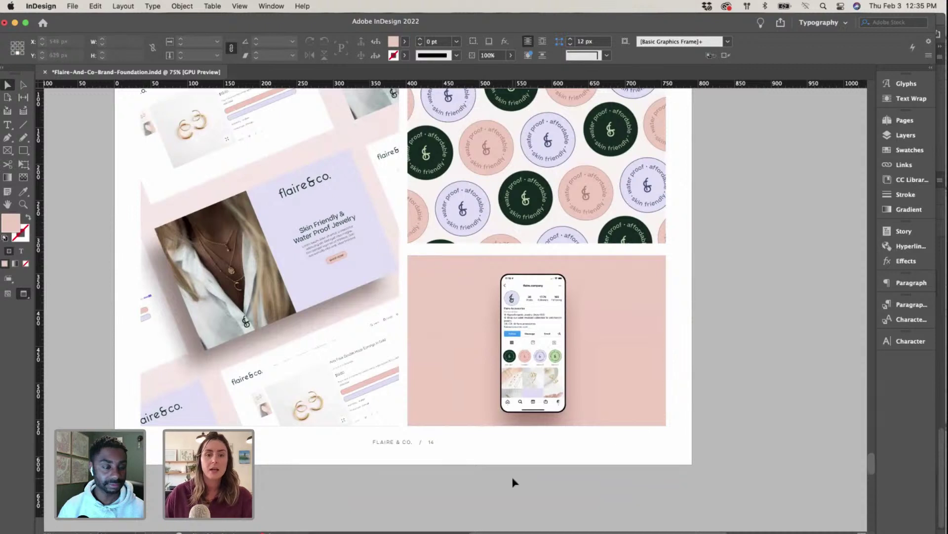
scroll(516, 483, "up", 2)
left_click(317, 345)
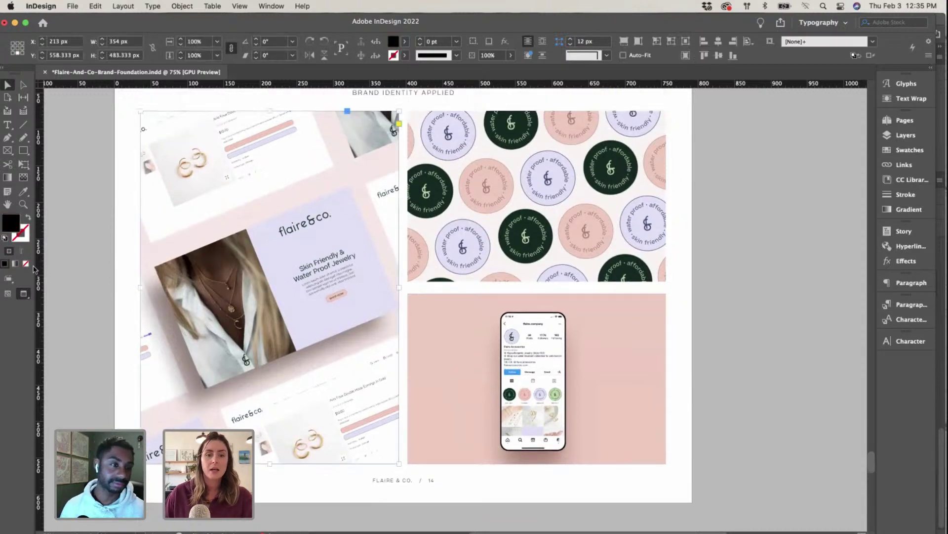
key("super+alt+bracketright")
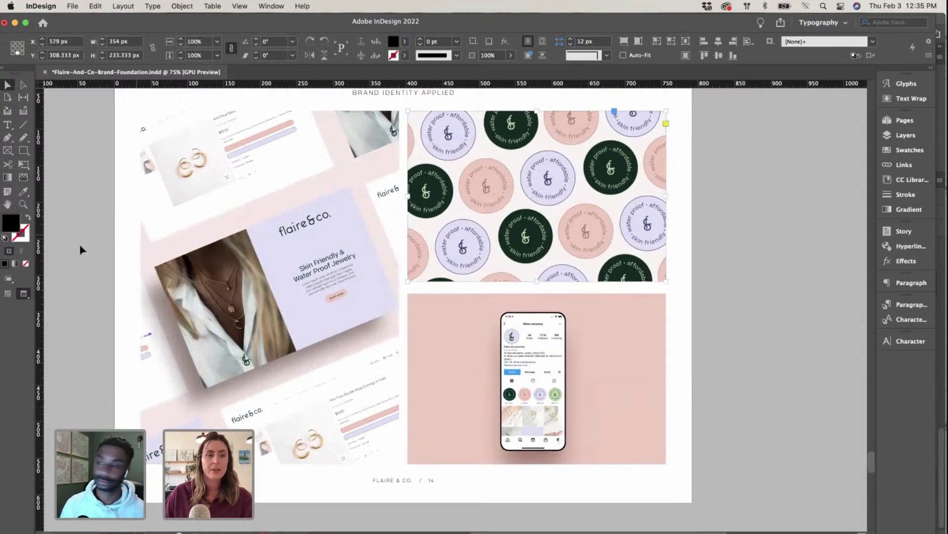
key("super+alt+bracketright")
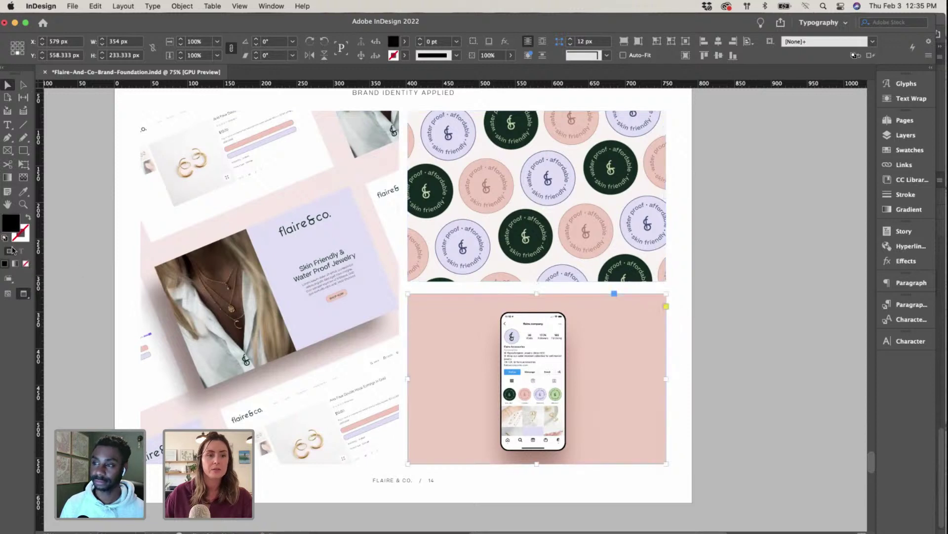
left_click(721, 340)
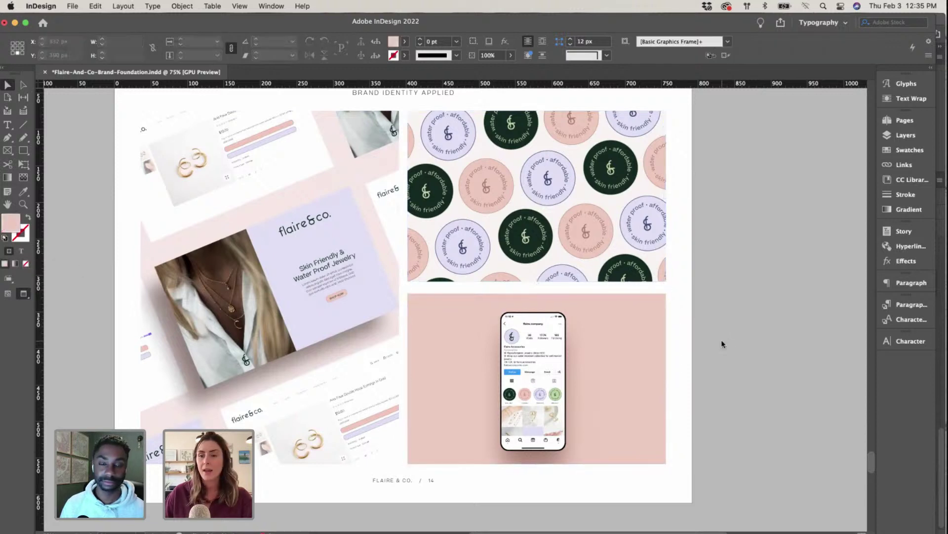
Step: Zoom in on the circle pattern, scroll over the page, then show all app windows
scroll(722, 339, "up", 1)
scroll(722, 344, "up", 2)
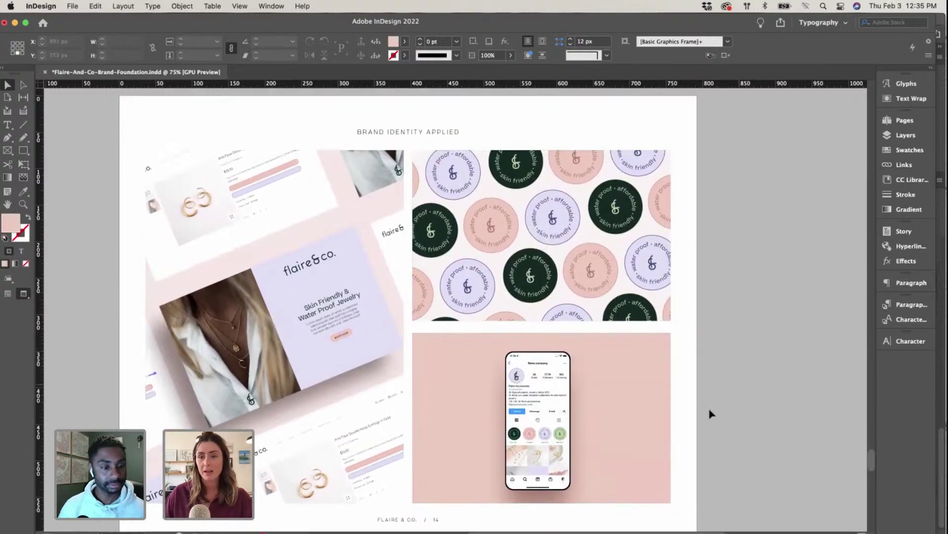
scroll(720, 404, "down", 2)
scroll(722, 405, "up", 1)
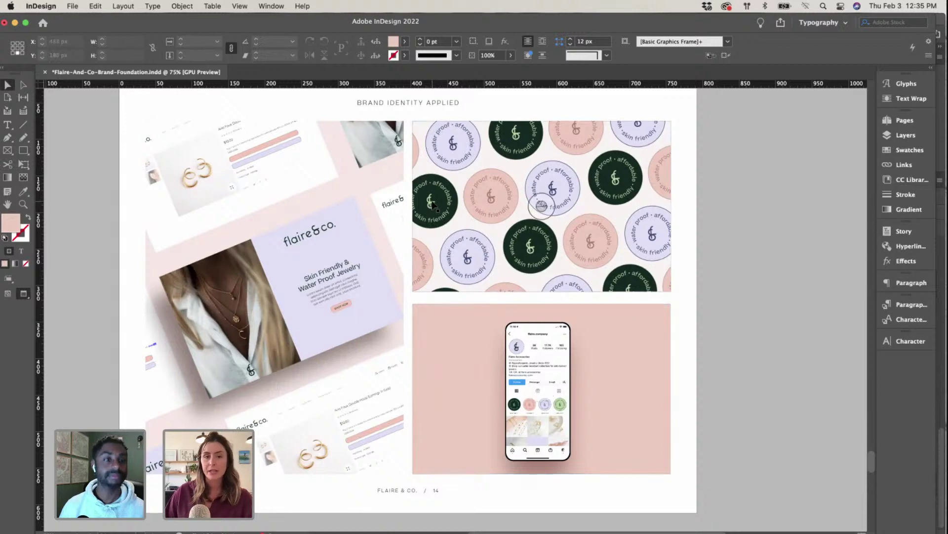
key("super+equal")
key("super+equal")
scroll(432, 204, "up", 9)
scroll(433, 205, "down", 5)
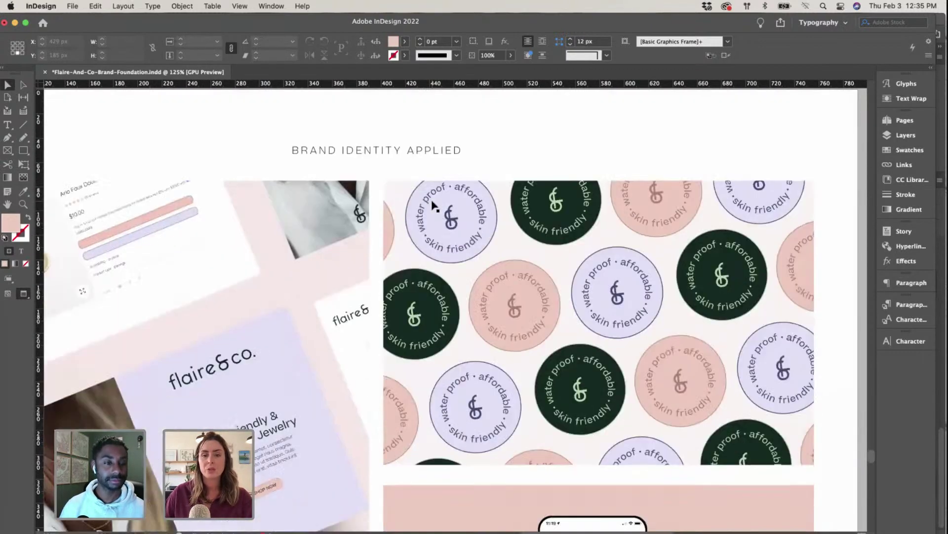
key("super+minus")
key("super+minus")
scroll(433, 204, "down", 3)
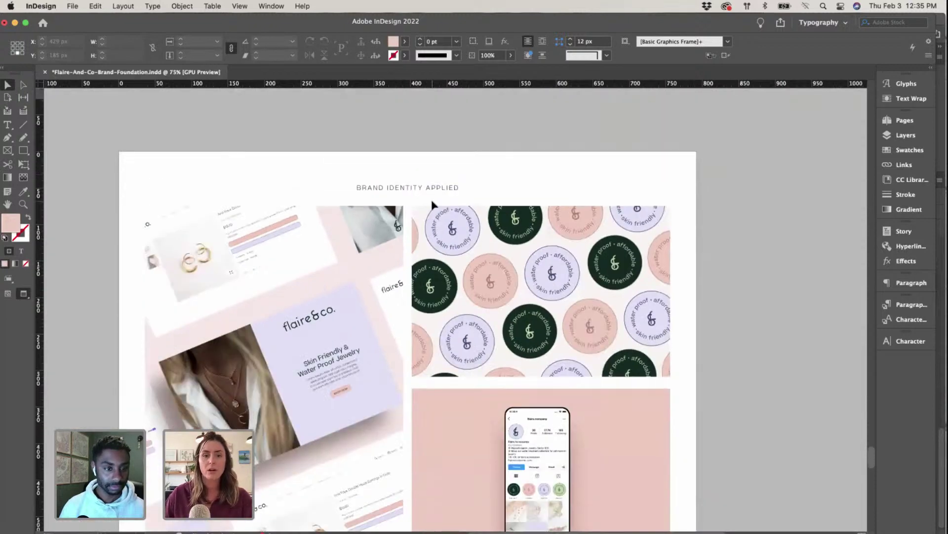
scroll(432, 204, "down", 4)
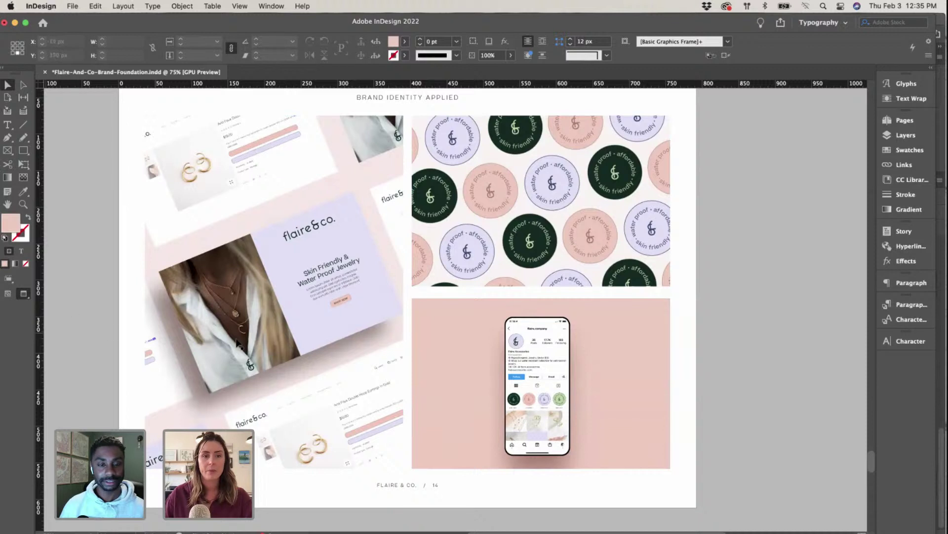
scroll(763, 364, "up", 1)
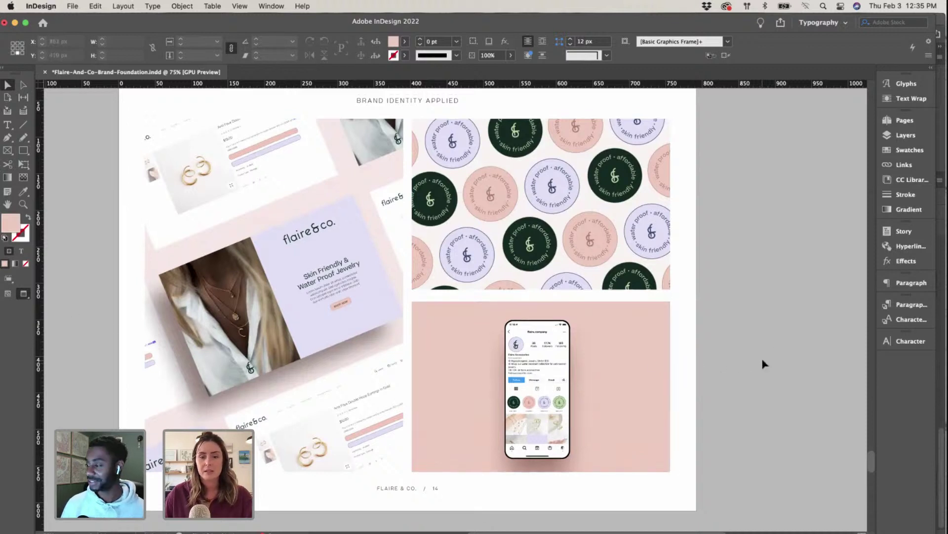
scroll(763, 364, "up", 1)
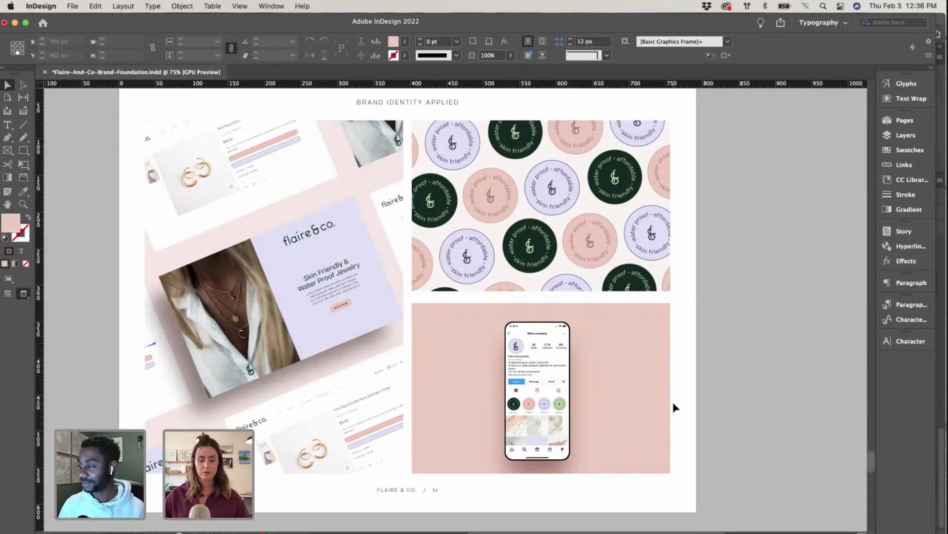
key("ctrl+Up")
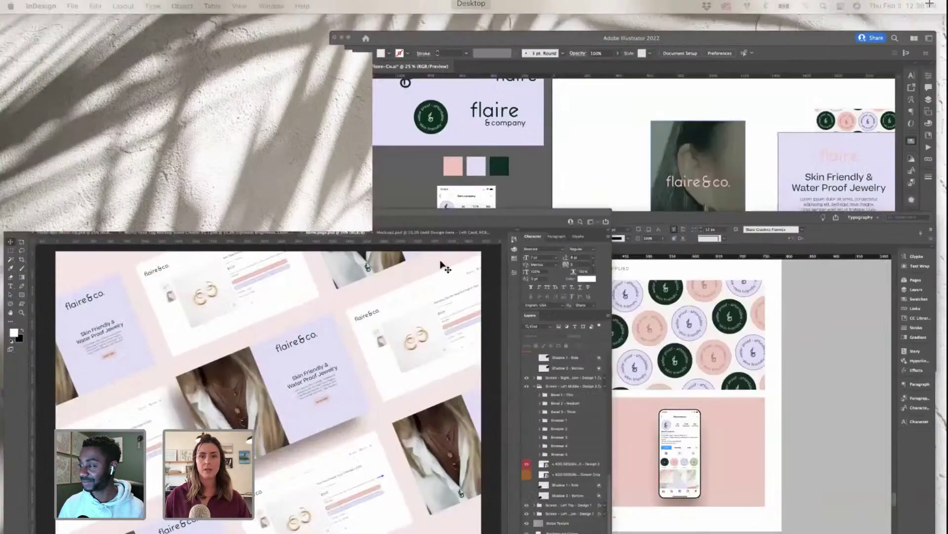
Step: Flip through Photoshop's Mockup2, home.page, Flaire-Box and MOYO tag mock-ups, then return to InDesign
left_click(442, 267)
left_click(613, 52)
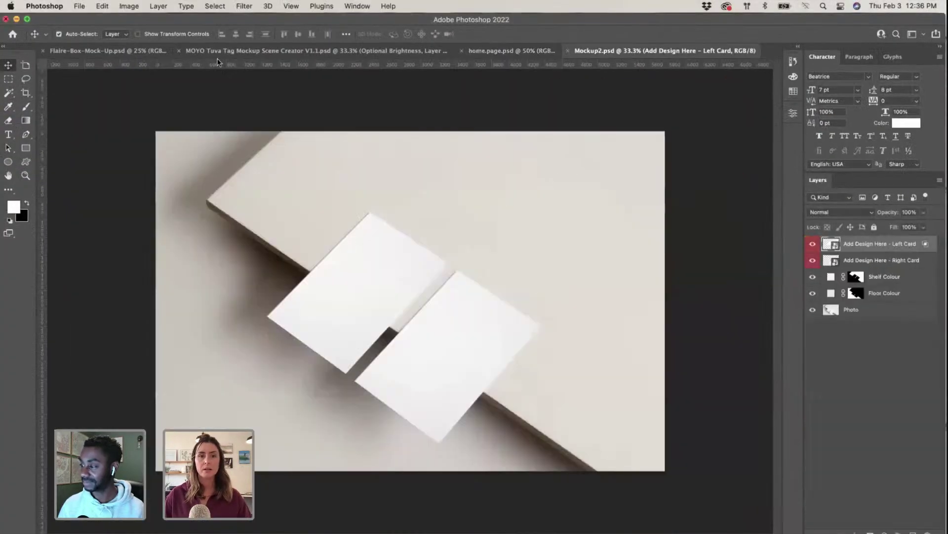
left_click(512, 53)
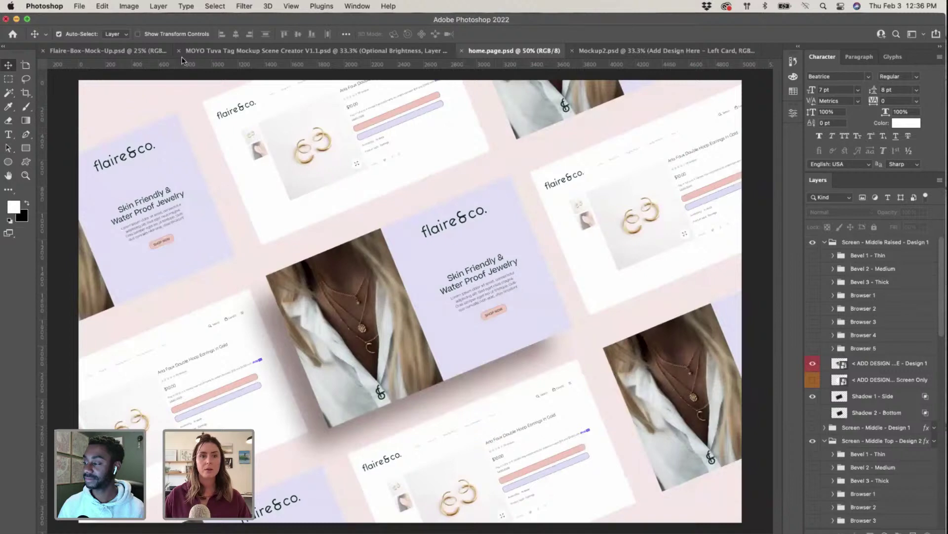
left_click(108, 50)
left_click(316, 51)
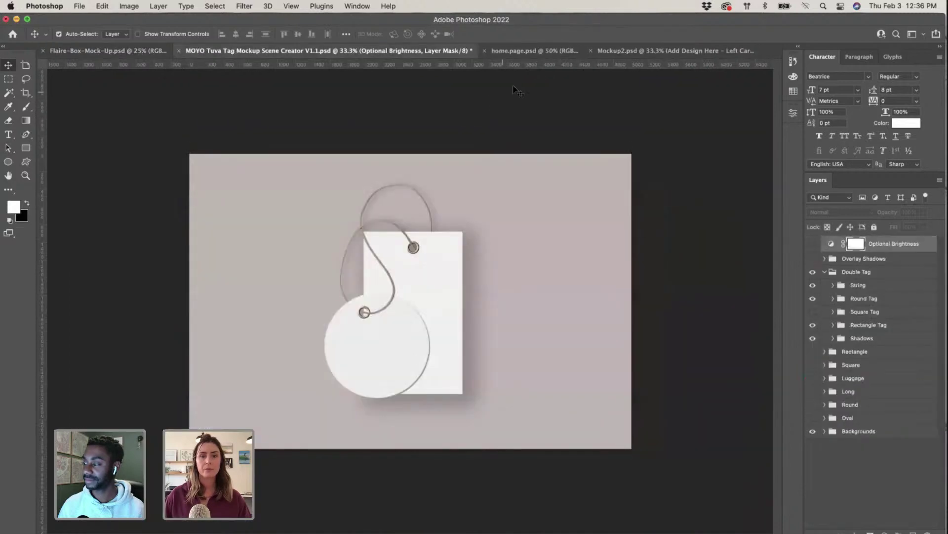
left_click(538, 53)
left_click(648, 53)
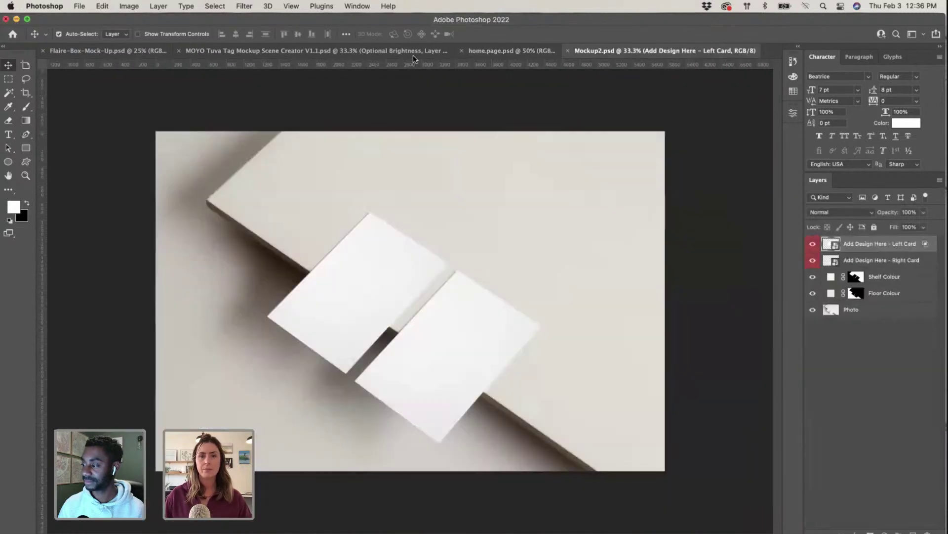
key("ctrl+Up")
left_click(694, 478)
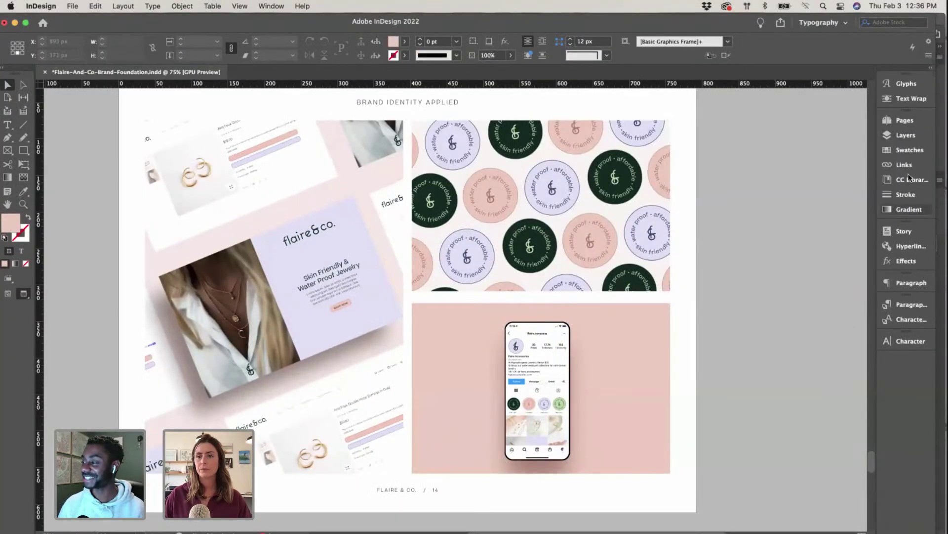
Step: Open the phone frame's linked Caro Minimalist Website Scene Creator.psd in Adobe Photoshop 2022
left_click(905, 164)
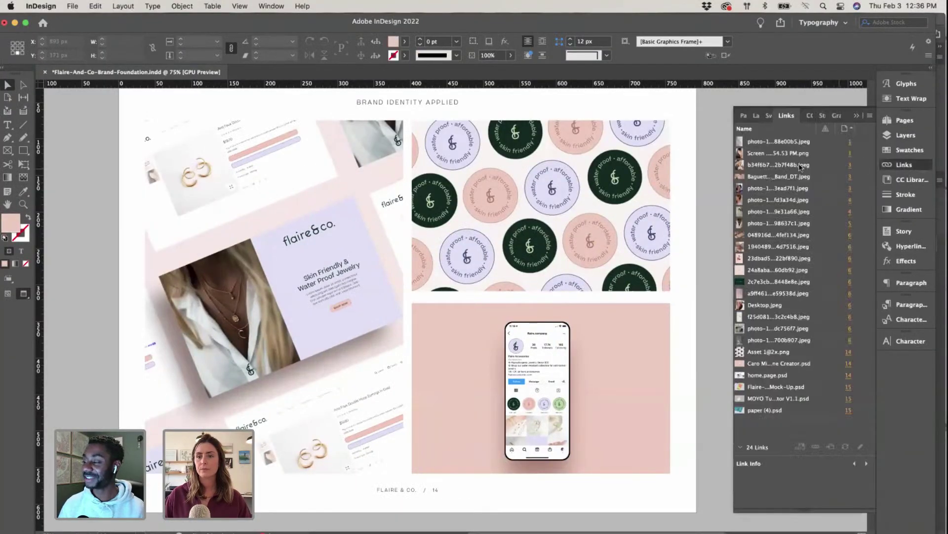
left_click(633, 367)
right_click(766, 368)
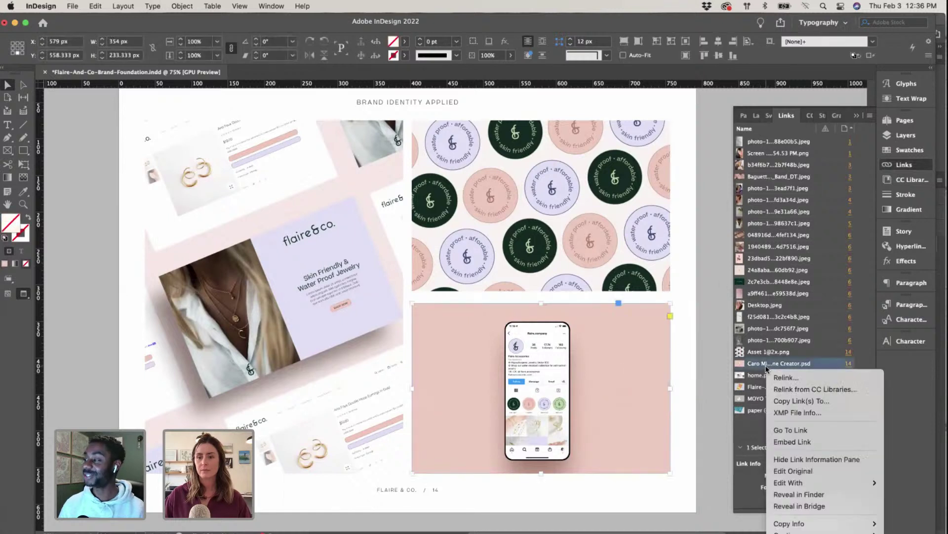
mouse_move(821, 487)
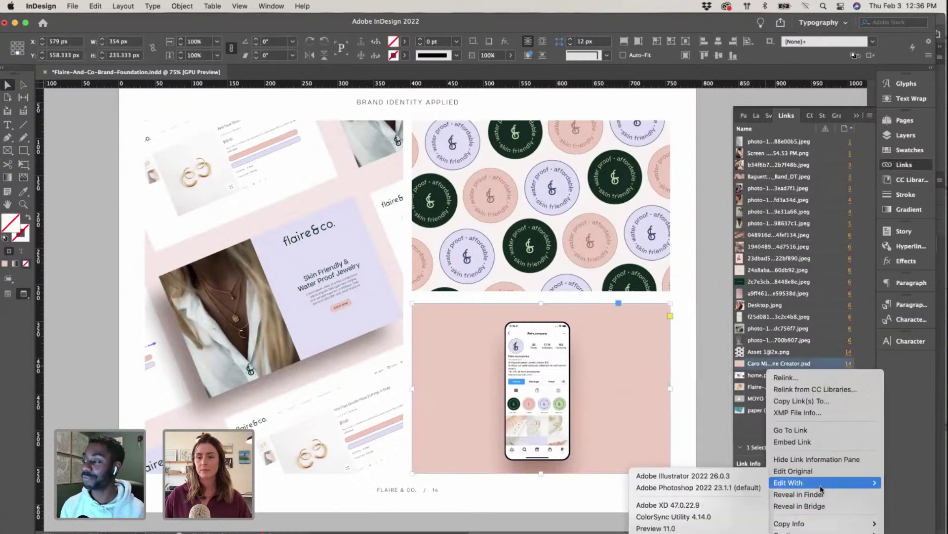
left_click(722, 487)
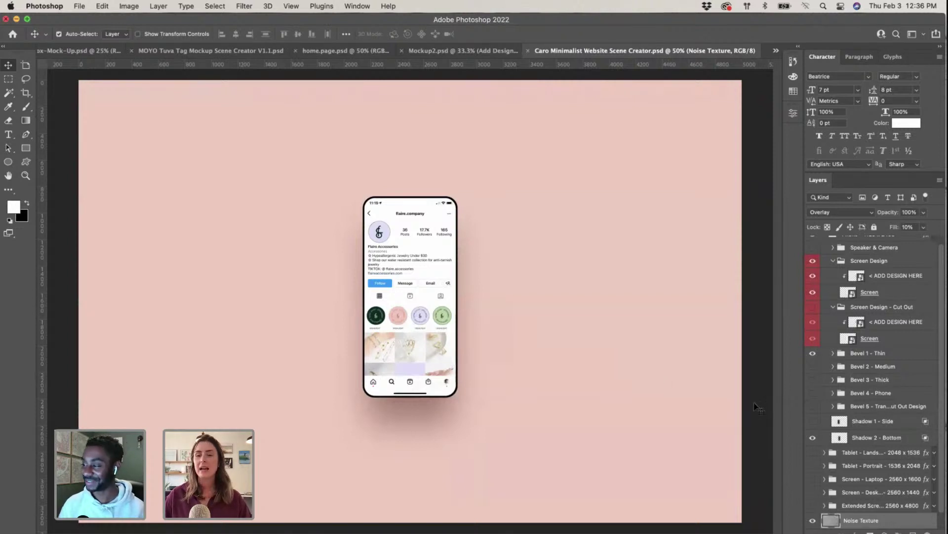
Step: Open the Color Picker for the Background Colour fill layer, currently #f2c9bb
scroll(872, 368, "down", 1)
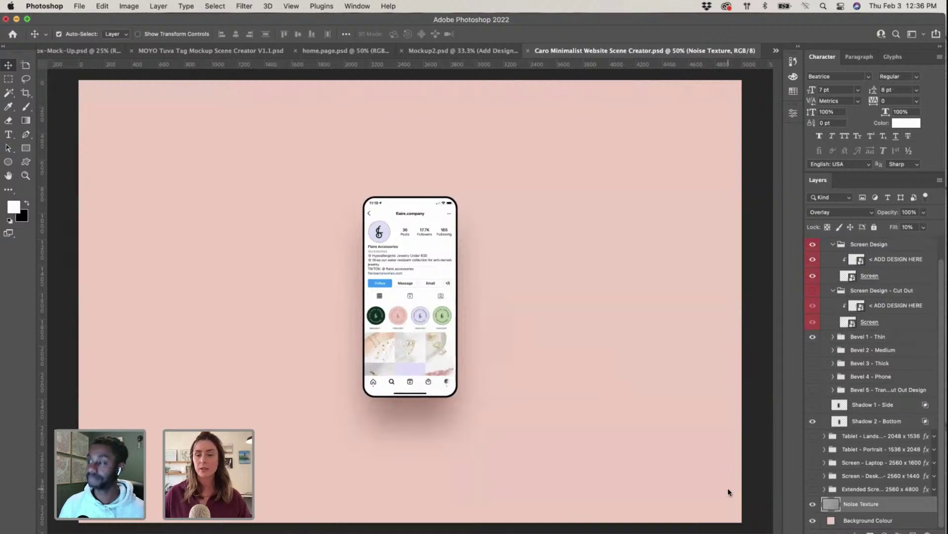
double_click(831, 522)
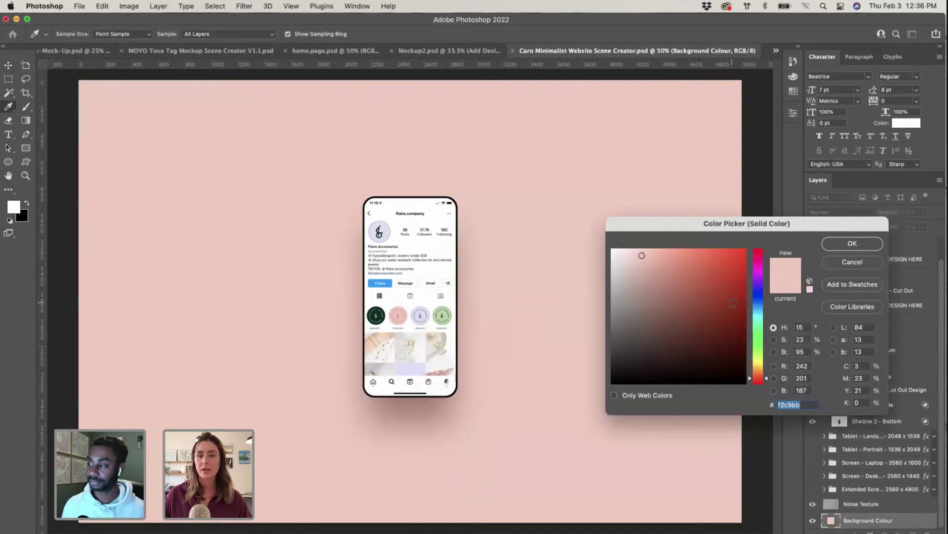
key("ctrl+Up")
Step: Copy hex bdd6a4 from the green logo shape's fill, then exit the logo group's isolation mode
left_click(585, 184)
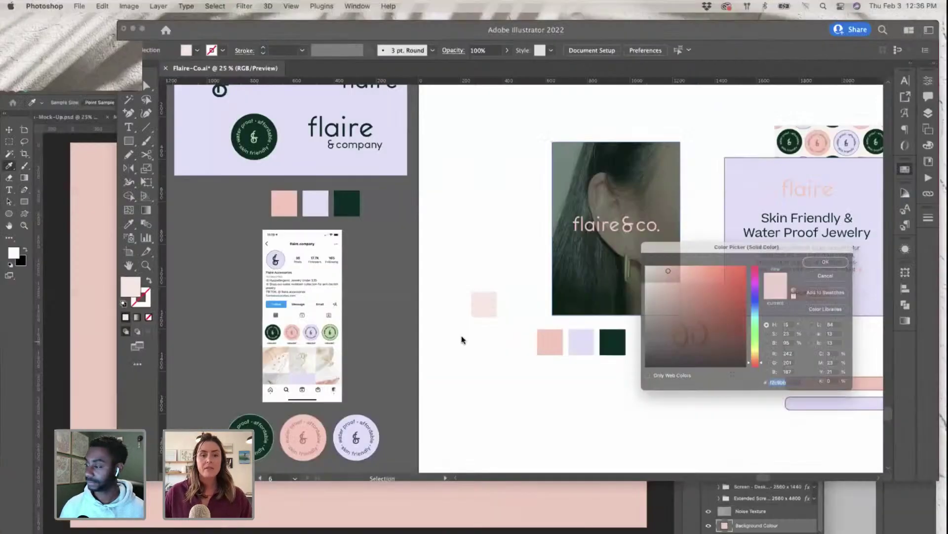
left_click(150, 491)
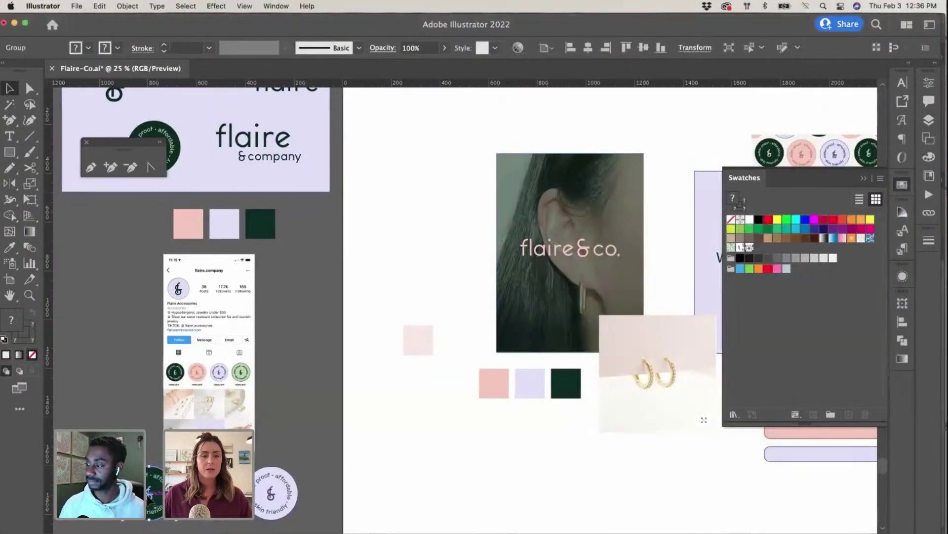
double_click(150, 492)
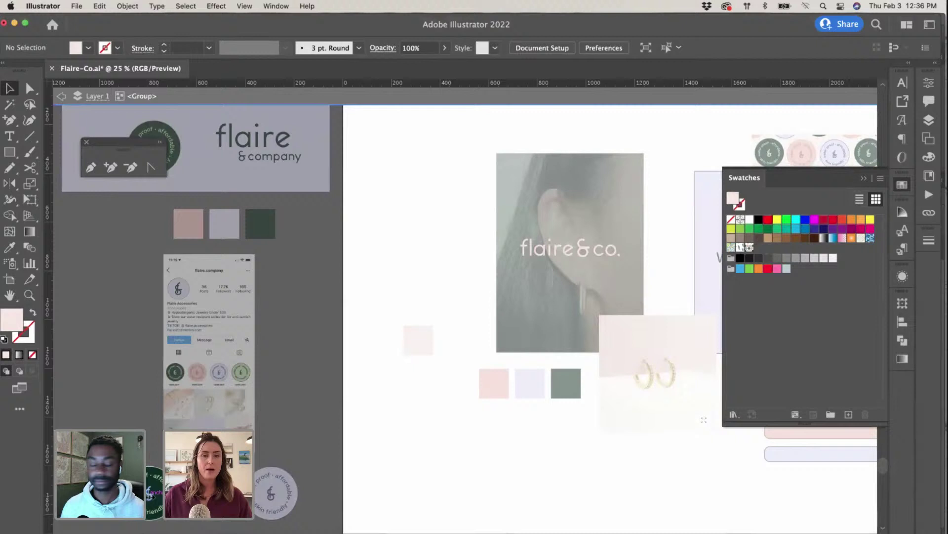
double_click(11, 319)
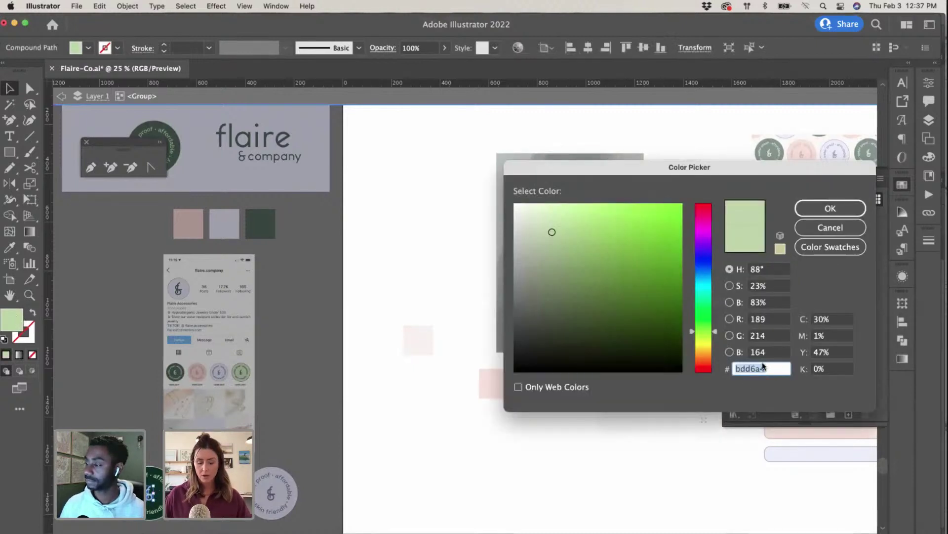
left_click(821, 205)
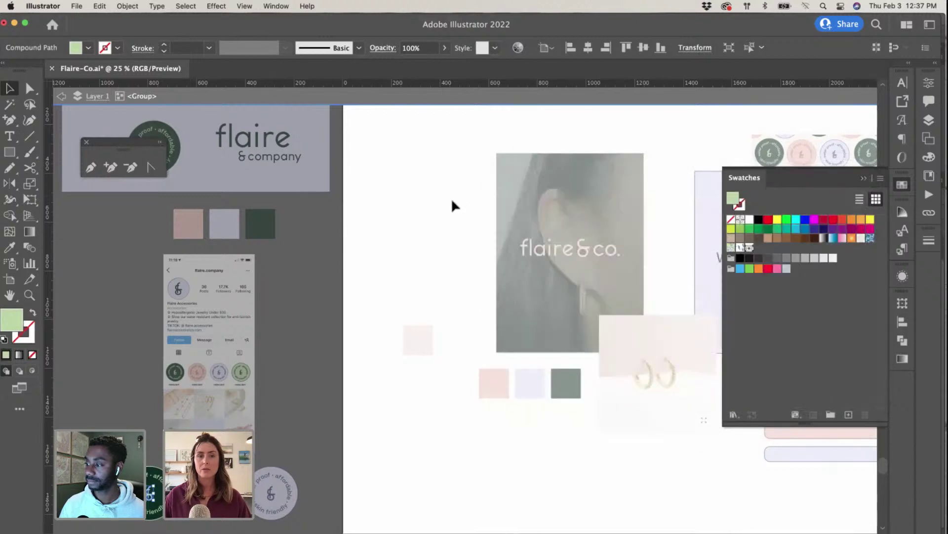
left_click(451, 205)
left_click(61, 97)
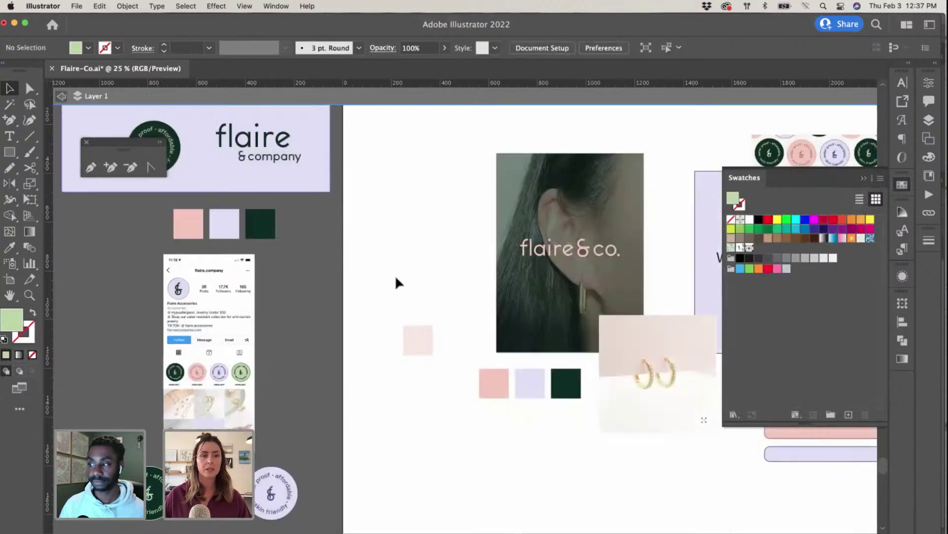
key("ctrl+Up")
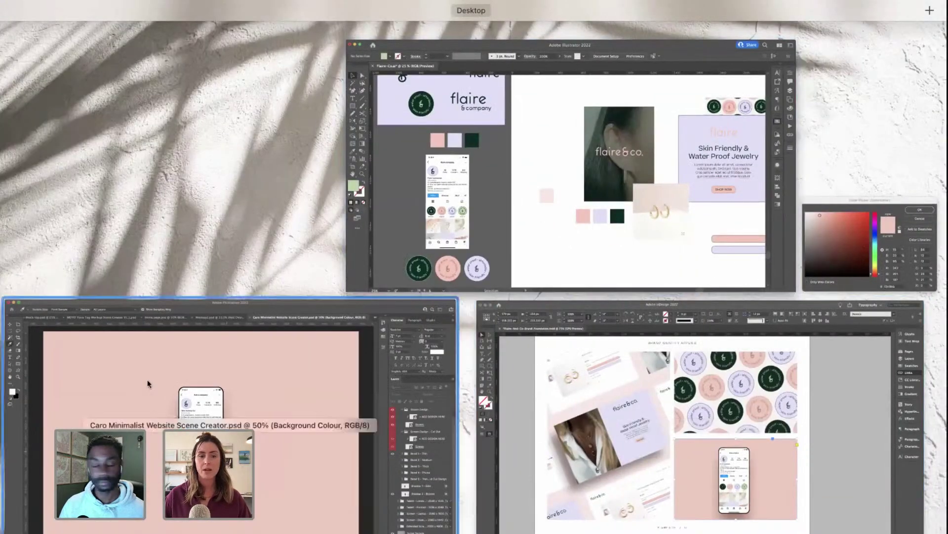
Step: Paste bdd6a4 into the Color Picker and confirm the paler e1efd4 green as the background
left_click(229, 386)
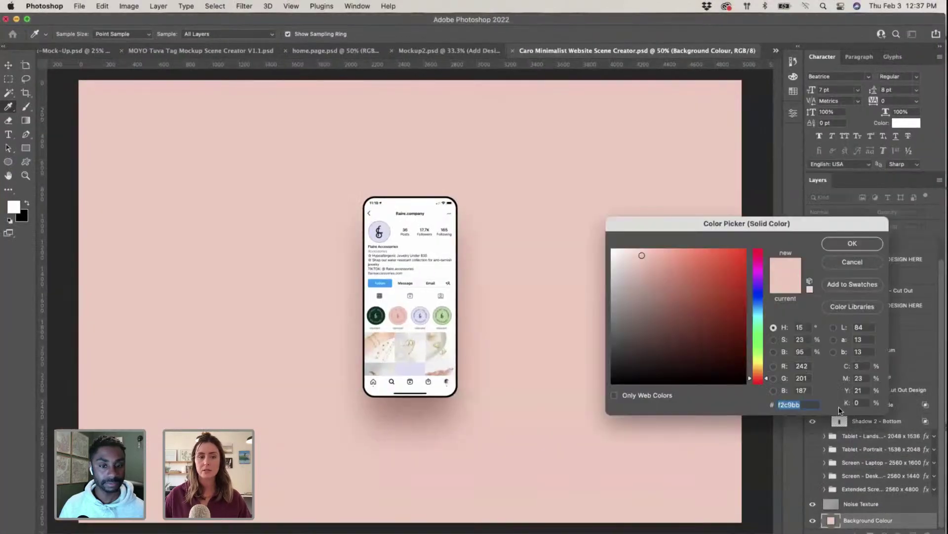
type("bdd6a4")
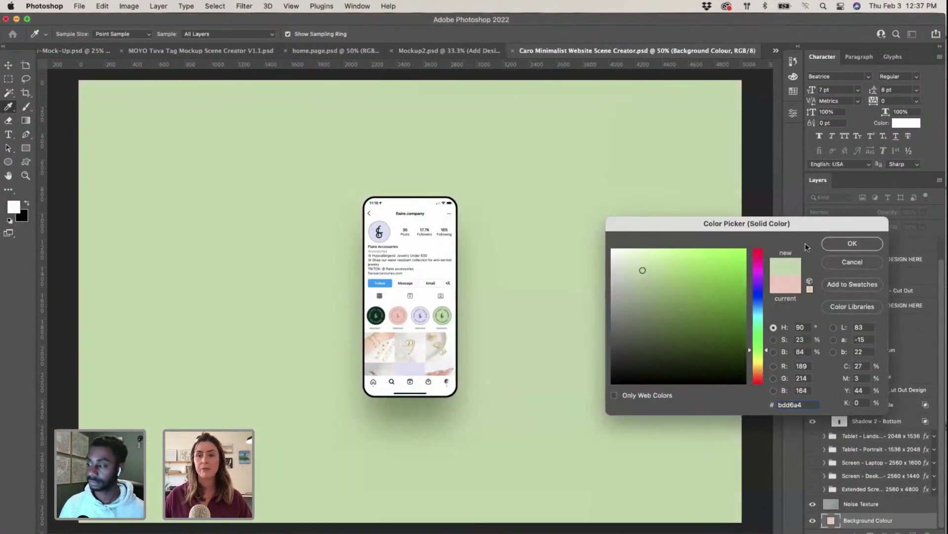
left_click(628, 262)
left_click(626, 257)
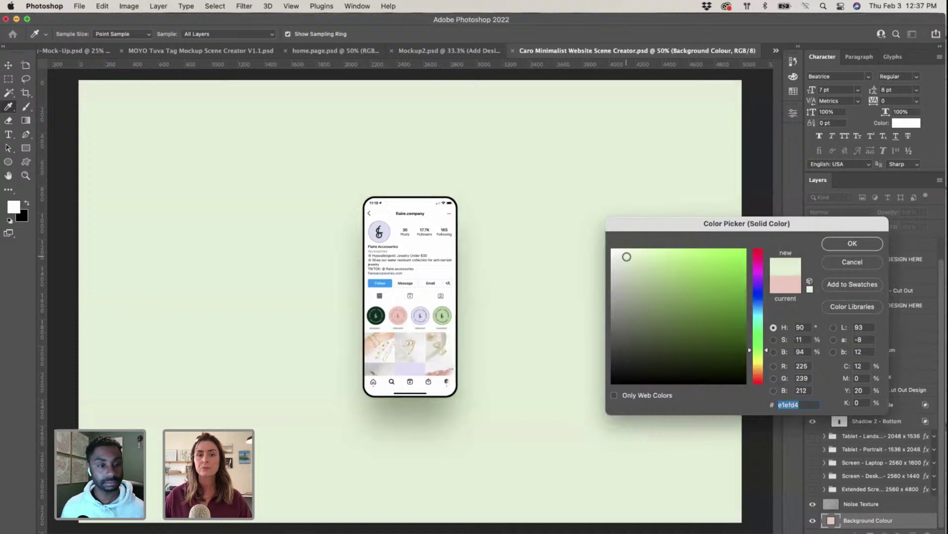
left_click(853, 244)
key("super+minus")
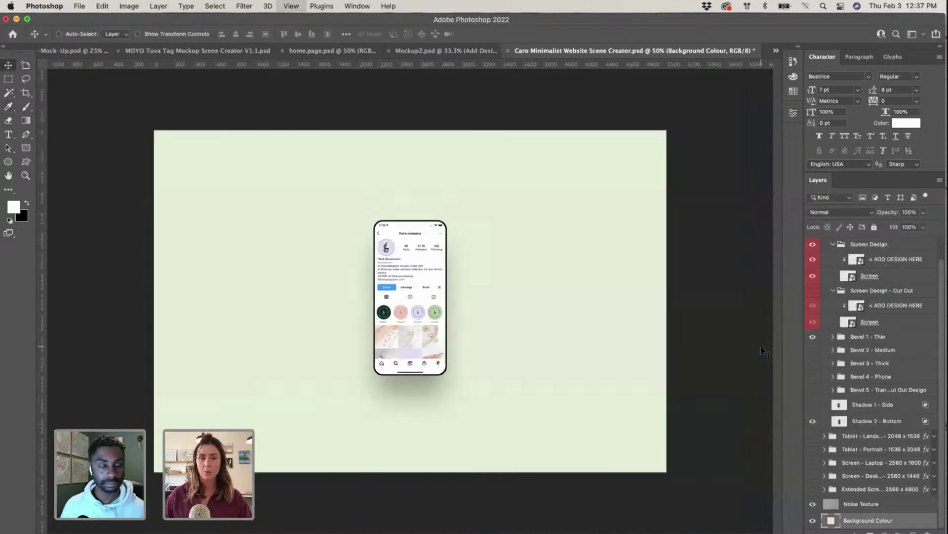
left_click(715, 353)
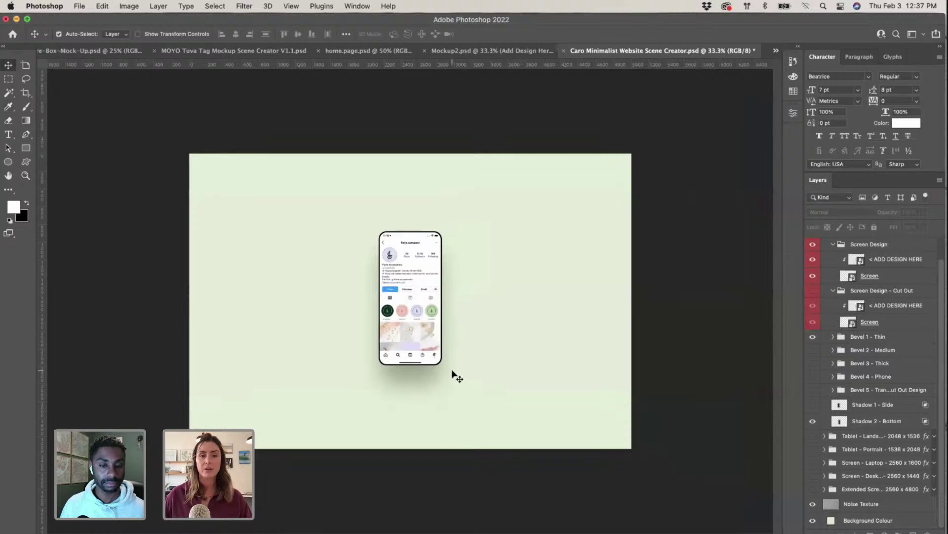
key("super+equal")
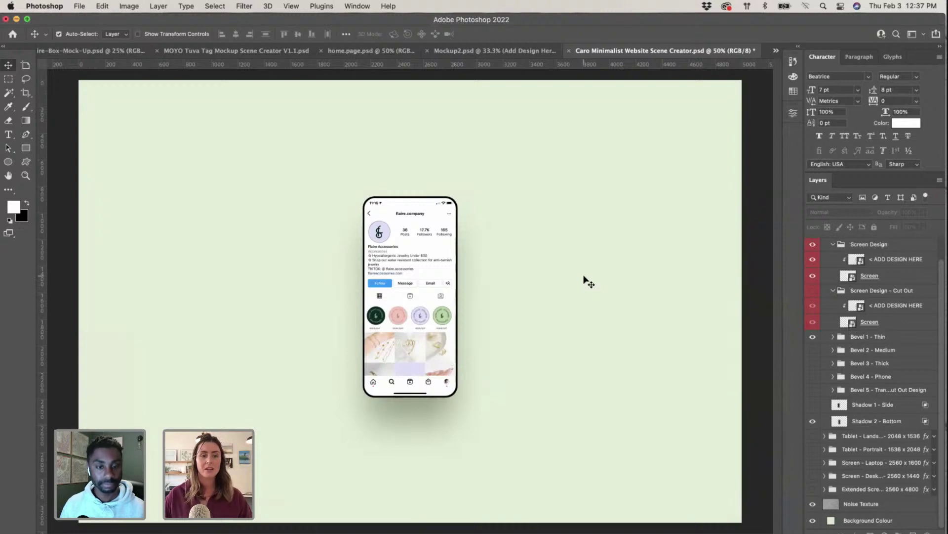
key("ctrl+Up")
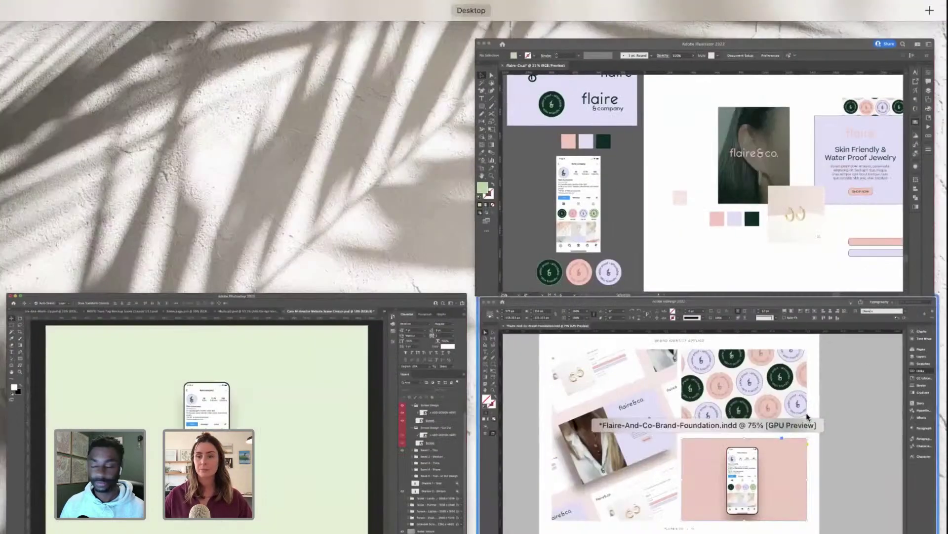
left_click(588, 378)
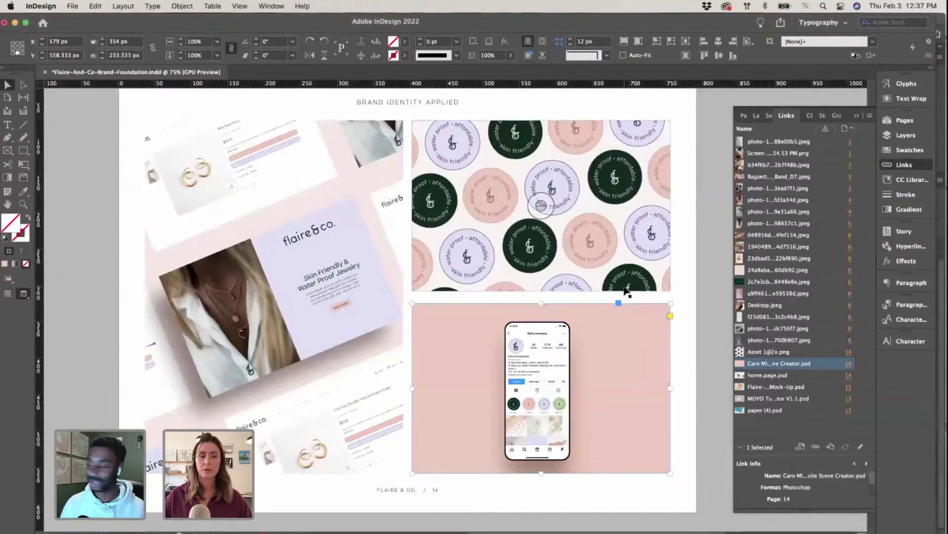
scroll(624, 290, "down", 3)
key("super+equal")
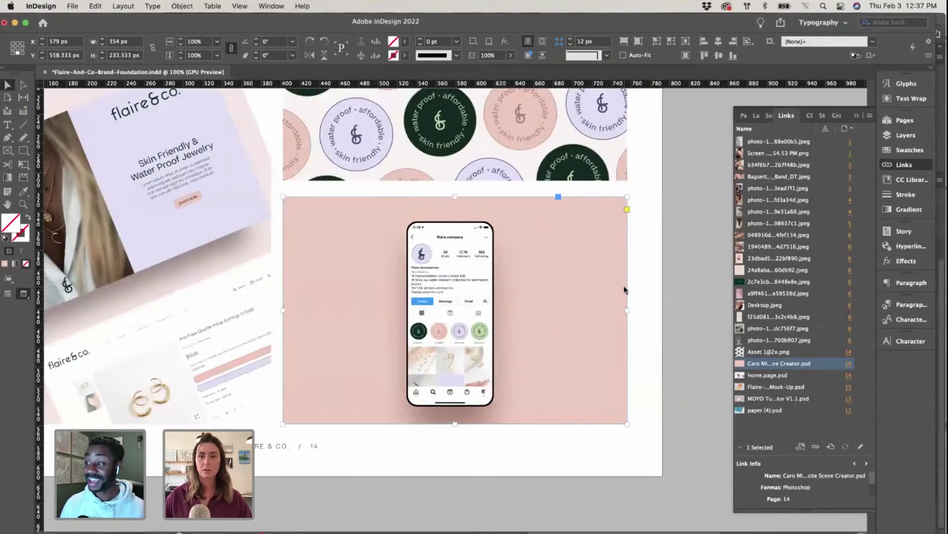
left_click(858, 116)
scroll(751, 276, "up", 1)
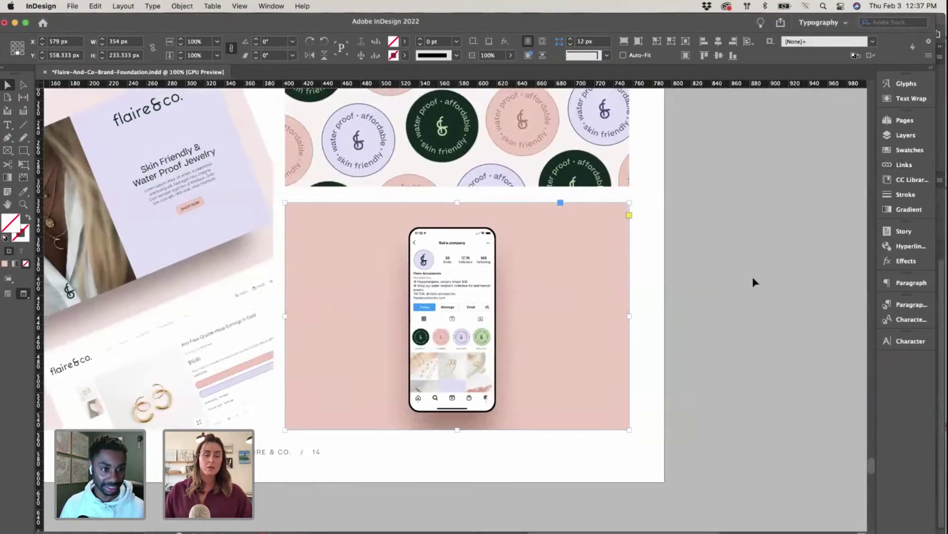
scroll(752, 276, "left", 2)
key("ctrl+Up")
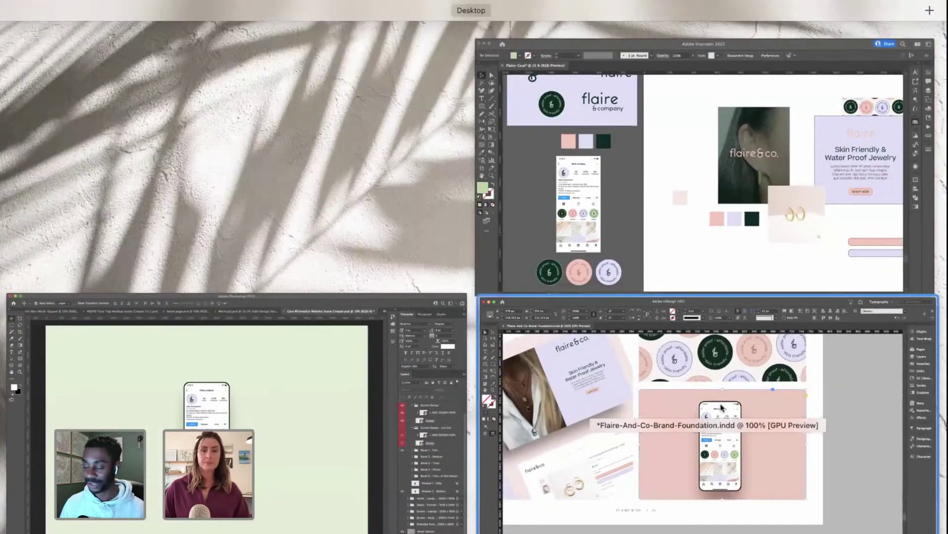
left_click(651, 379)
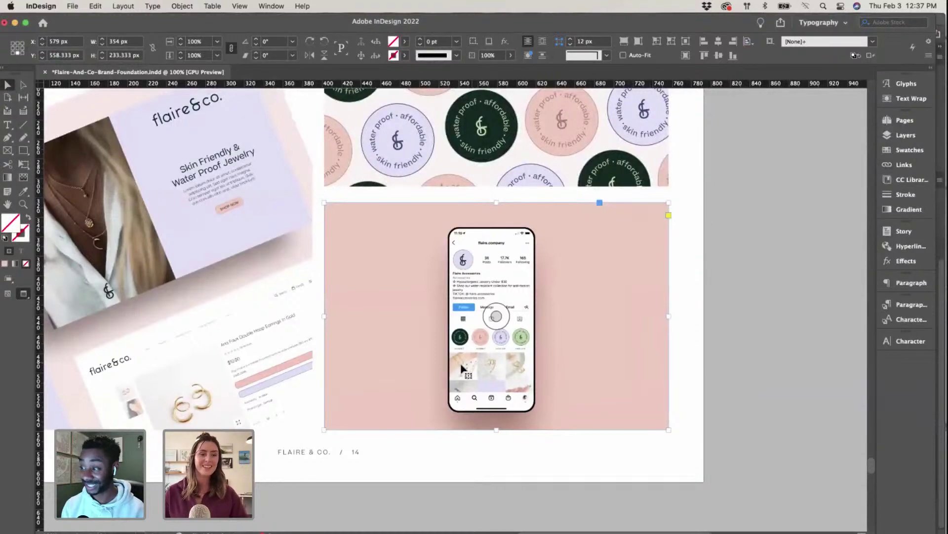
scroll(472, 366, "up", 1)
scroll(472, 365, "left", 2)
scroll(472, 365, "up", 4)
scroll(471, 365, "down", 2)
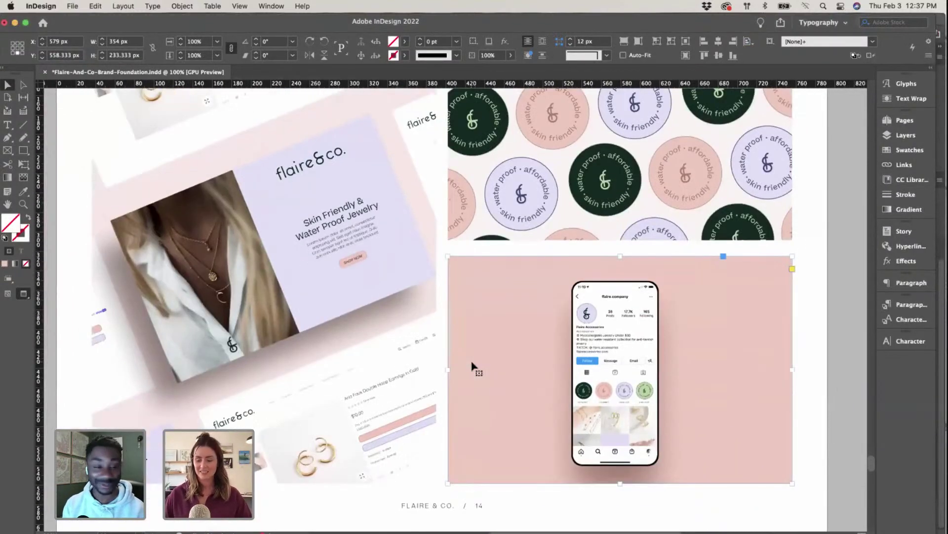
key("super+minus")
scroll(472, 366, "up", 5)
scroll(472, 365, "left", 2)
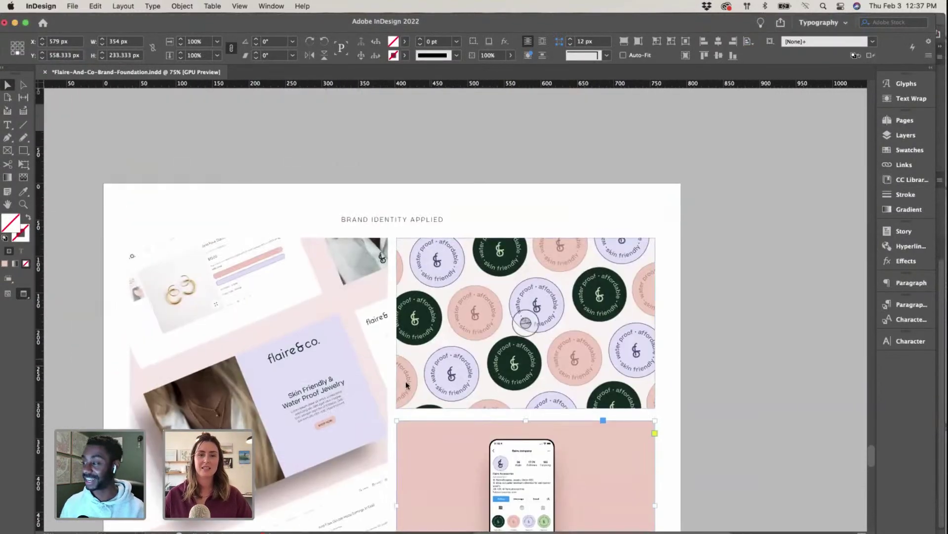
scroll(486, 356, "down", 10)
scroll(487, 357, "left", 2)
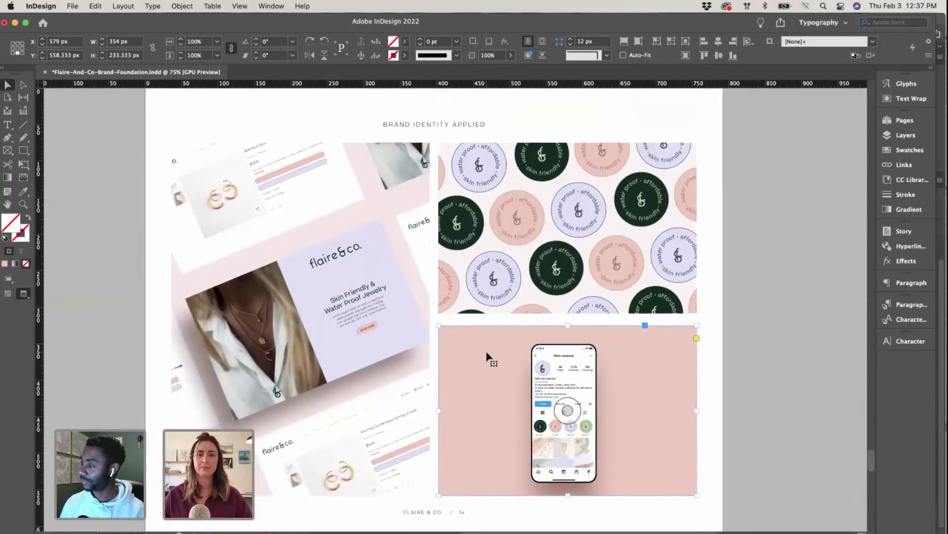
scroll(486, 356, "up", 5)
scroll(489, 360, "up", 2)
scroll(489, 360, "left", 1)
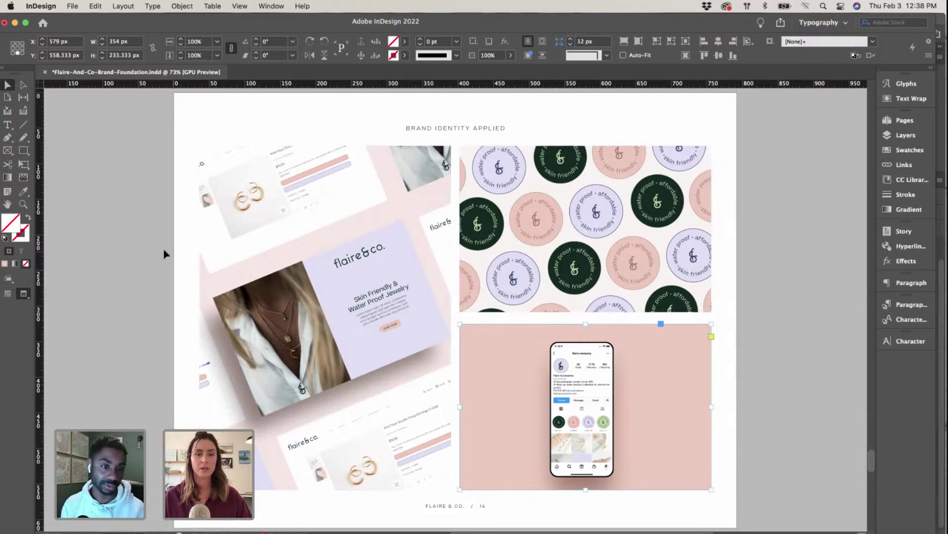
key("ctrl+Up")
left_click(272, 414)
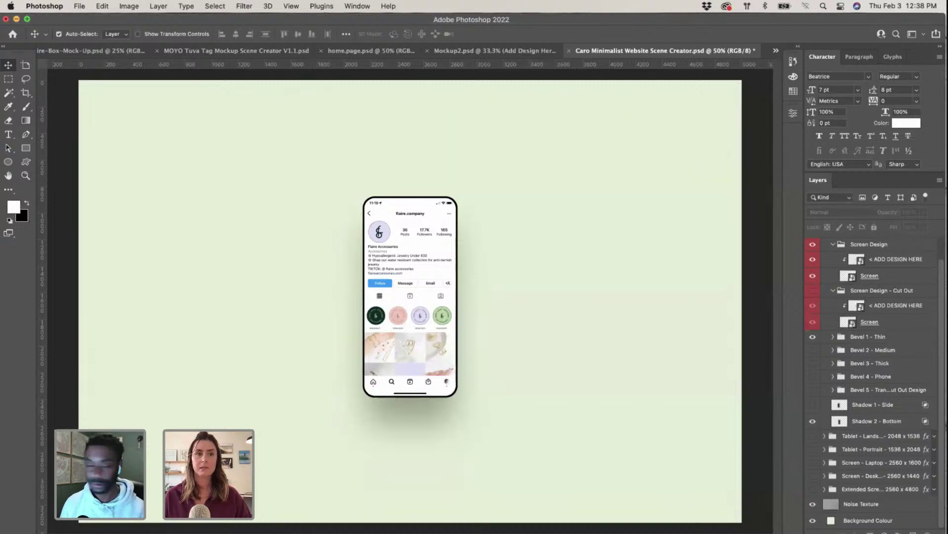
left_click(79, 6)
left_click(99, 114)
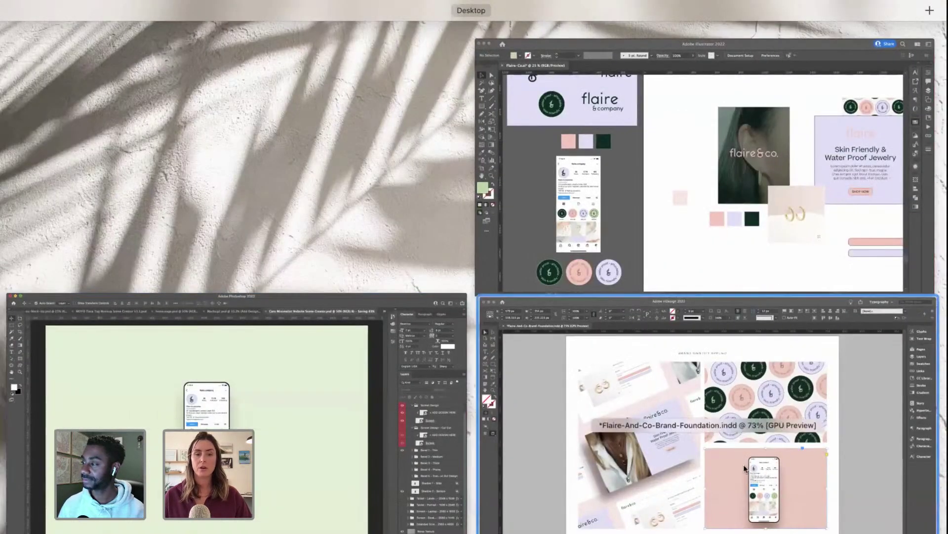
left_click(710, 477)
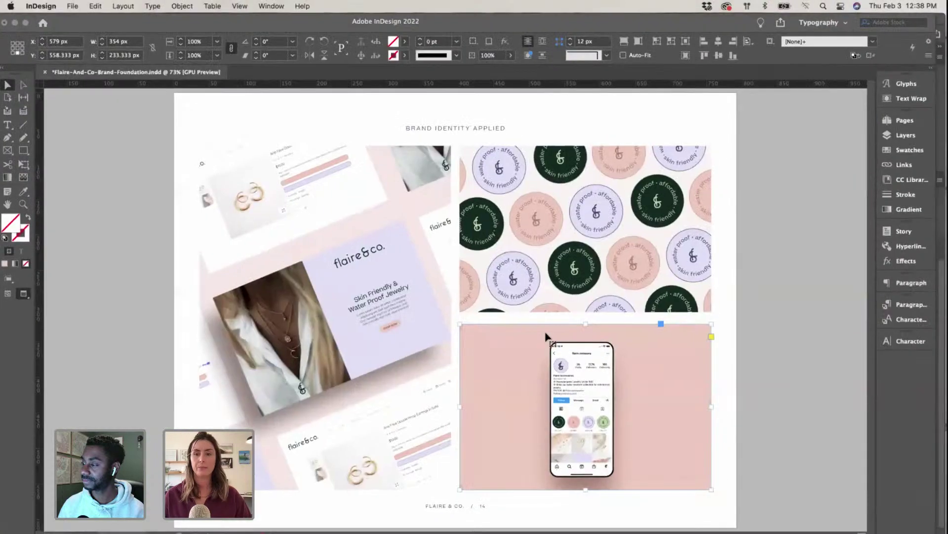
scroll(692, 325, "right", 2)
left_click(766, 332)
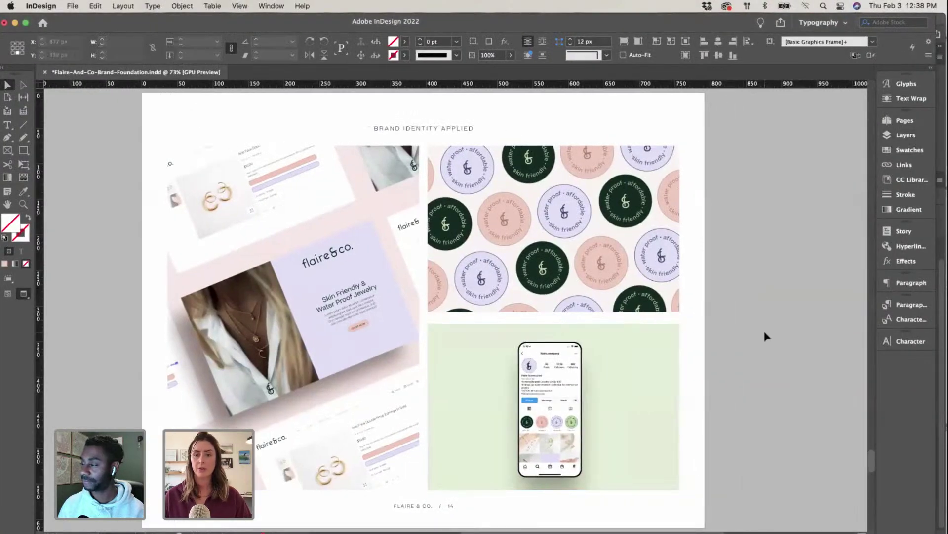
scroll(767, 335, "left", 2)
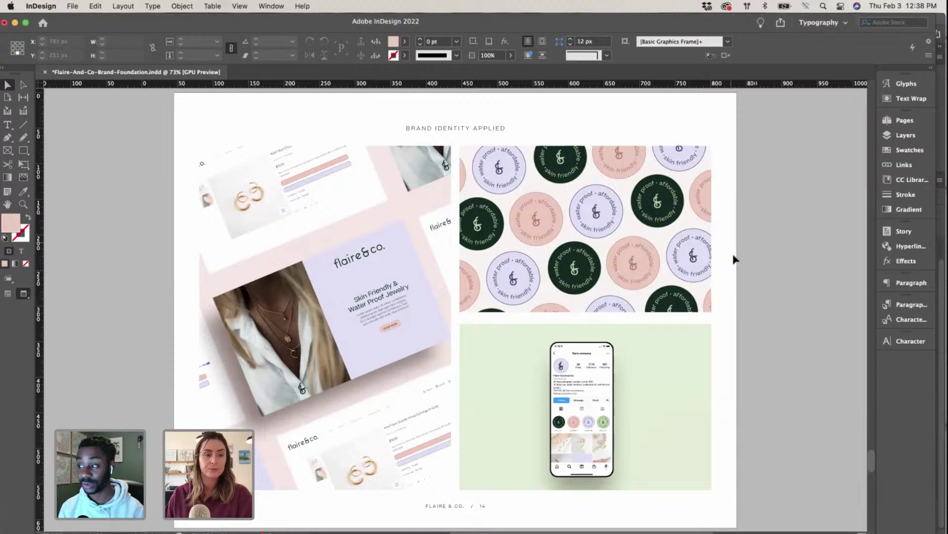
scroll(647, 254, "up", 1)
scroll(647, 254, "right", 1)
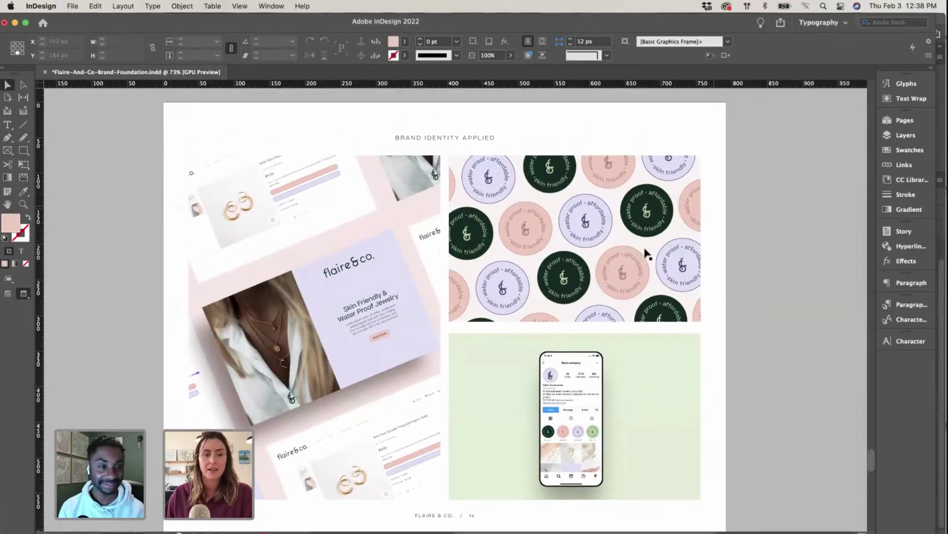
scroll(702, 237, "down", 2)
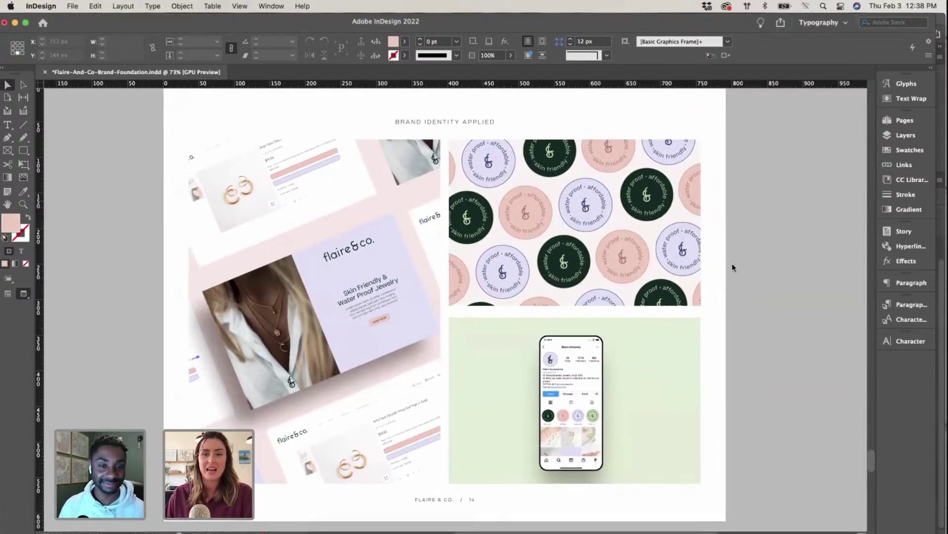
scroll(627, 303, "up", 3)
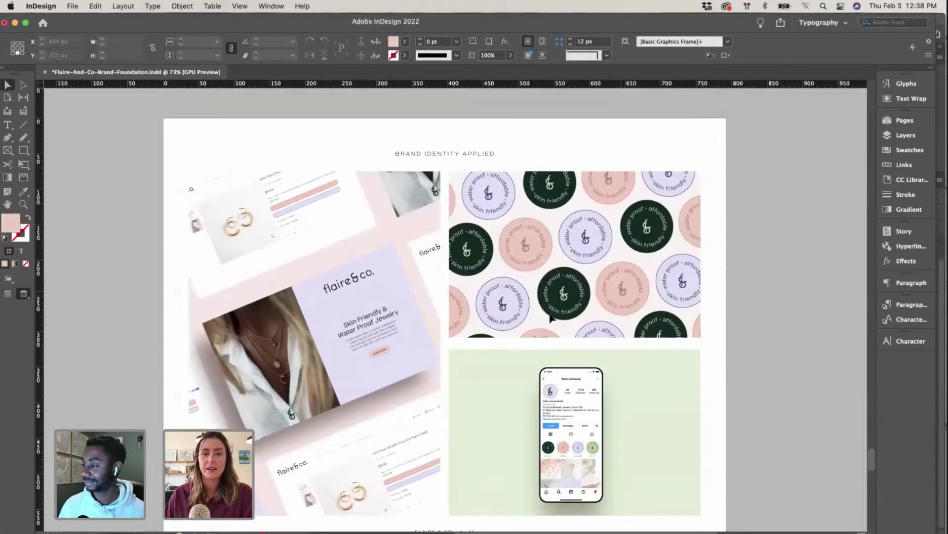
scroll(472, 367, "down", 3)
scroll(472, 367, "right", 1)
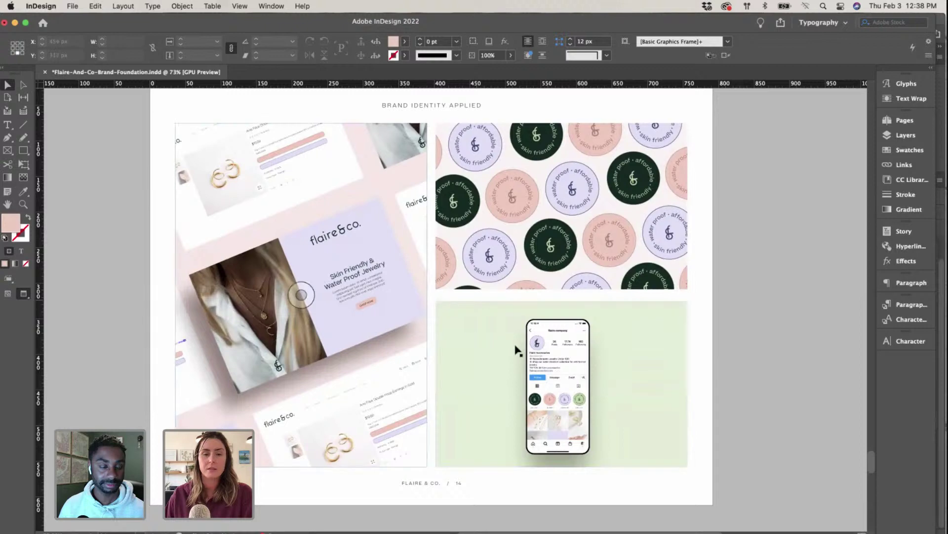
scroll(558, 365, "up", 1)
scroll(559, 365, "down", 1)
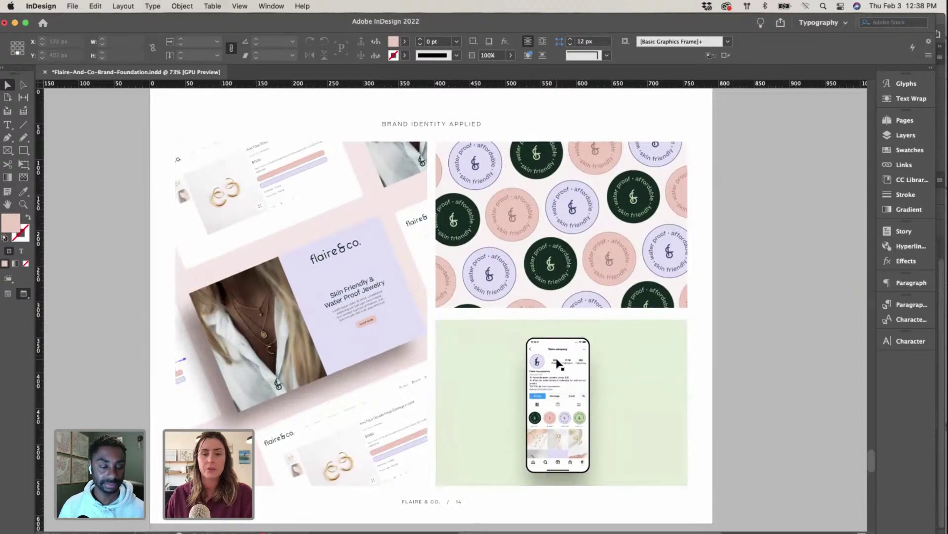
scroll(785, 311, "down", 10)
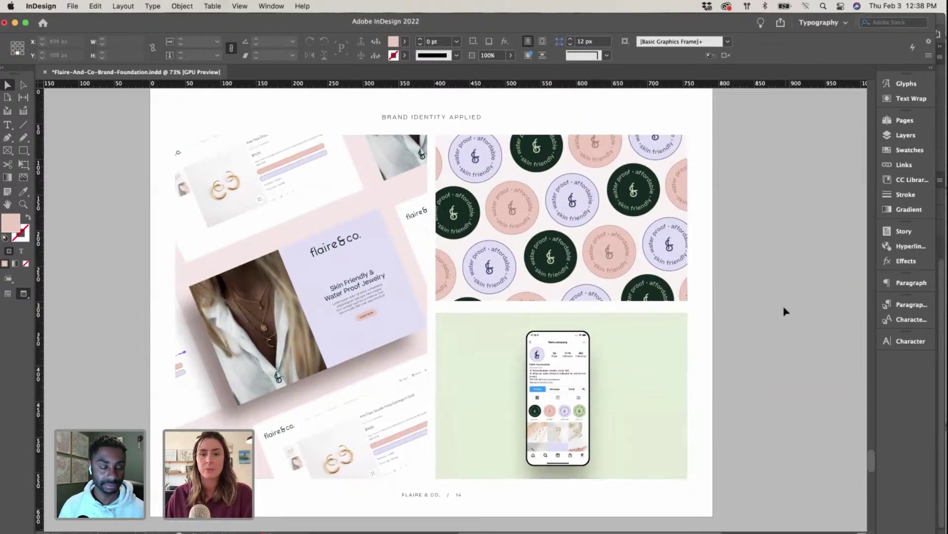
scroll(786, 312, "up", 10)
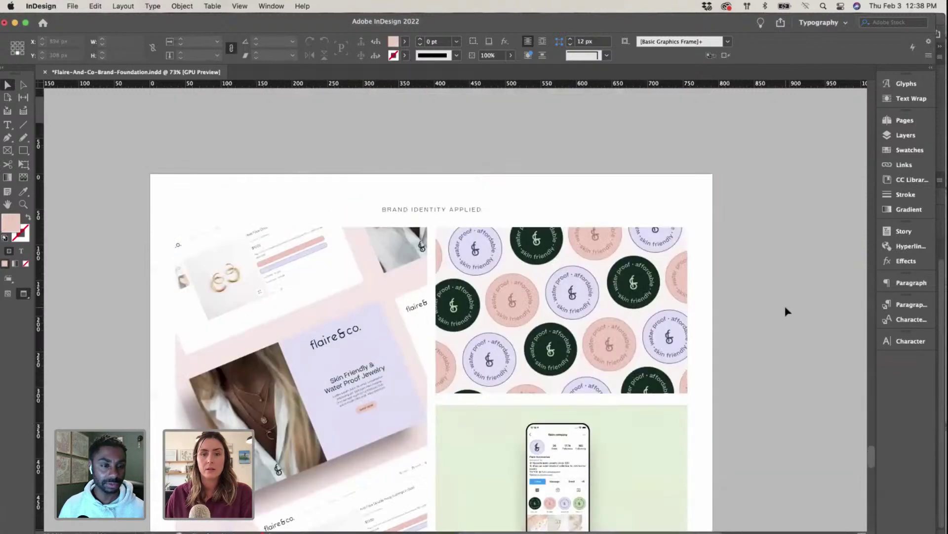
scroll(785, 311, "down", 3)
scroll(787, 311, "up", 3)
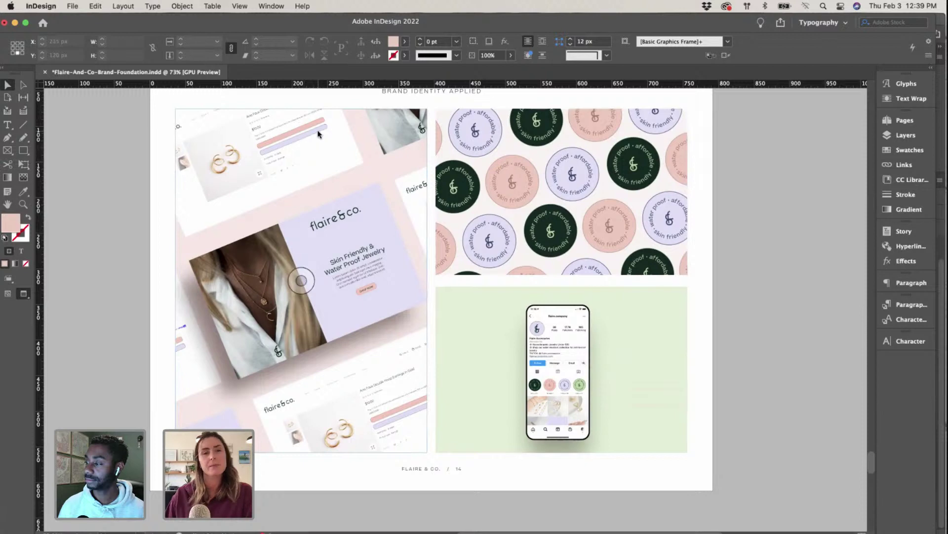
scroll(704, 341, "down", 5)
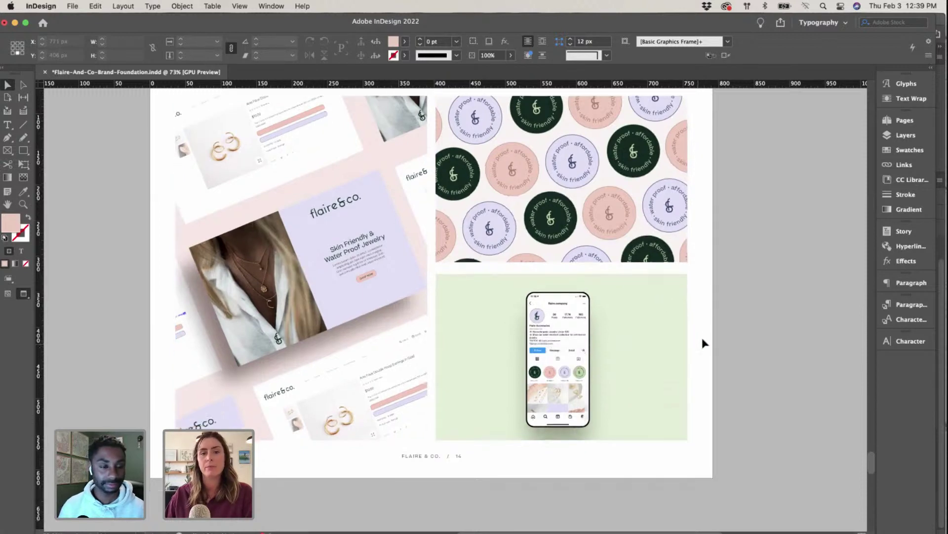
Step: Scroll to page 15 and select the blue wrapping-paper mockup image frame
scroll(704, 340, "up", 8)
scroll(704, 341, "down", 13)
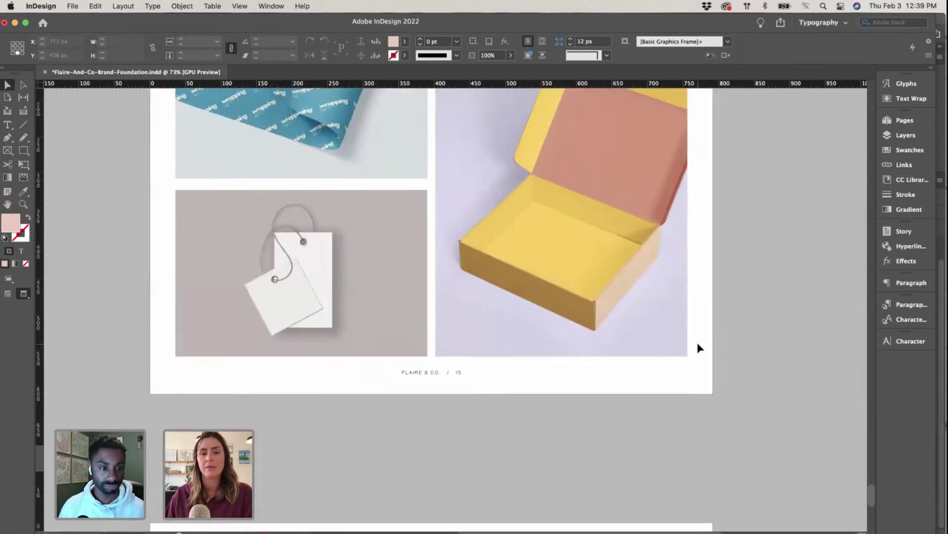
scroll(701, 349, "down", 3)
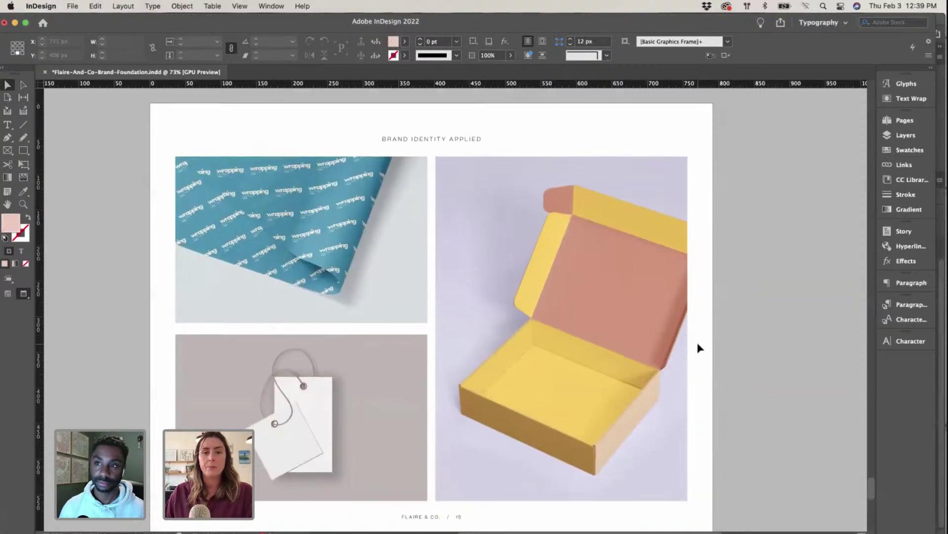
left_click(309, 255)
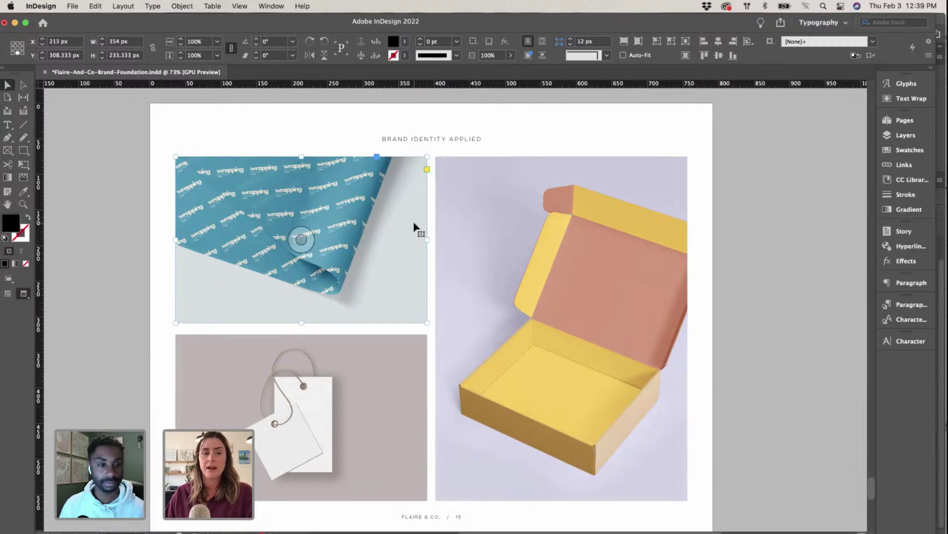
scroll(414, 227, "up", 8)
scroll(414, 228, "up", 10)
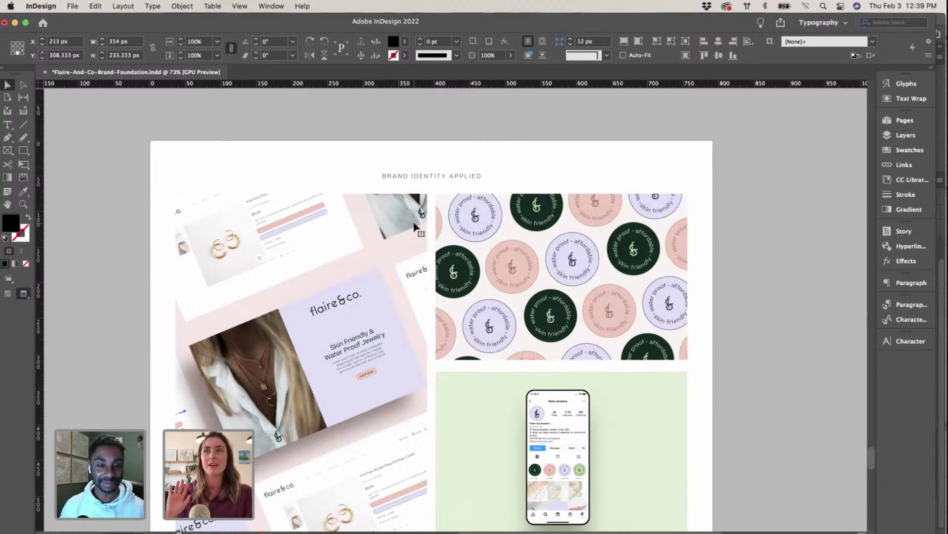
scroll(417, 227, "down", 15)
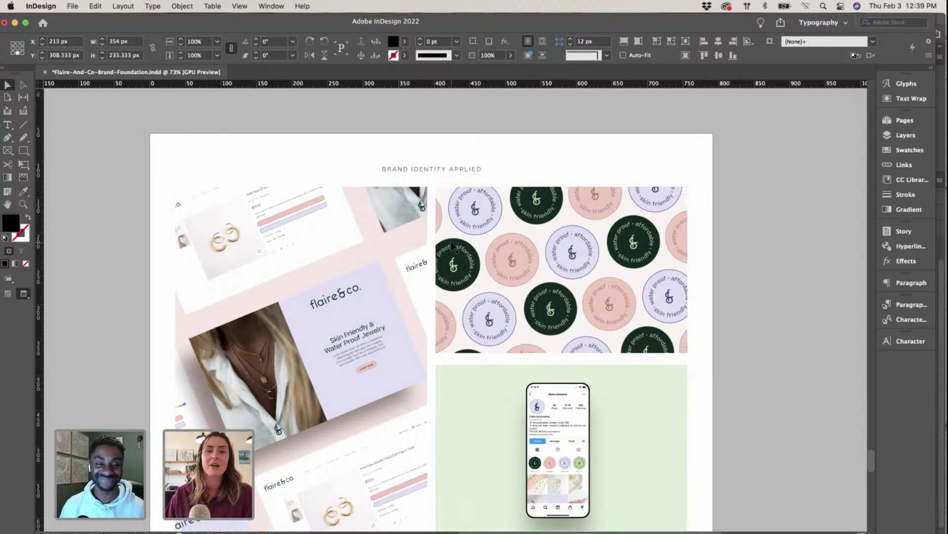
scroll(451, 247, "down", 5)
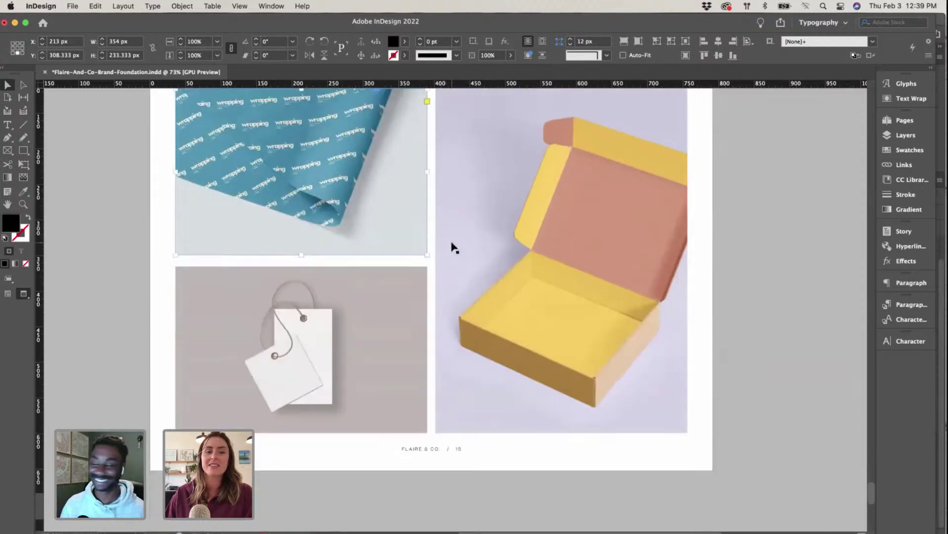
scroll(419, 247, "up", 3)
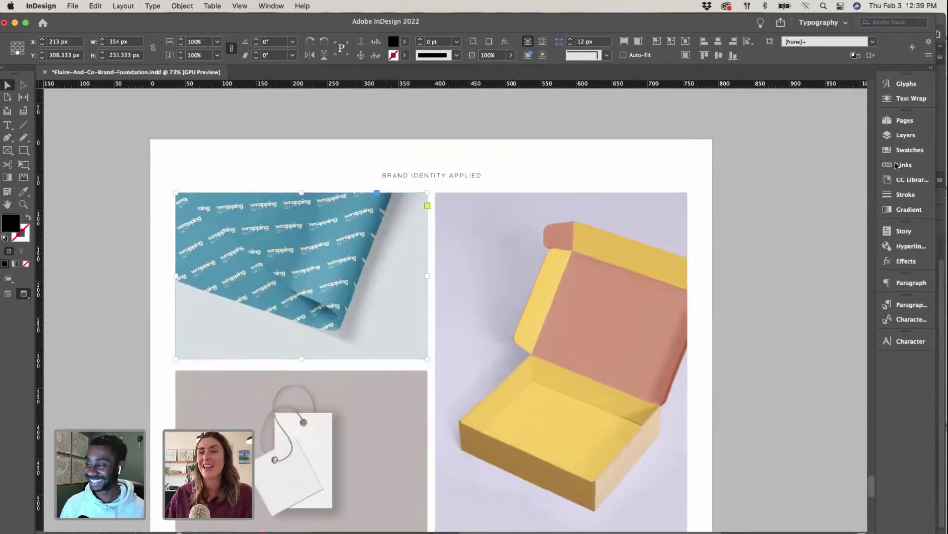
Step: Open the linked paper (4).psd in Adobe Photoshop 2022 via Edit With
left_click(903, 165)
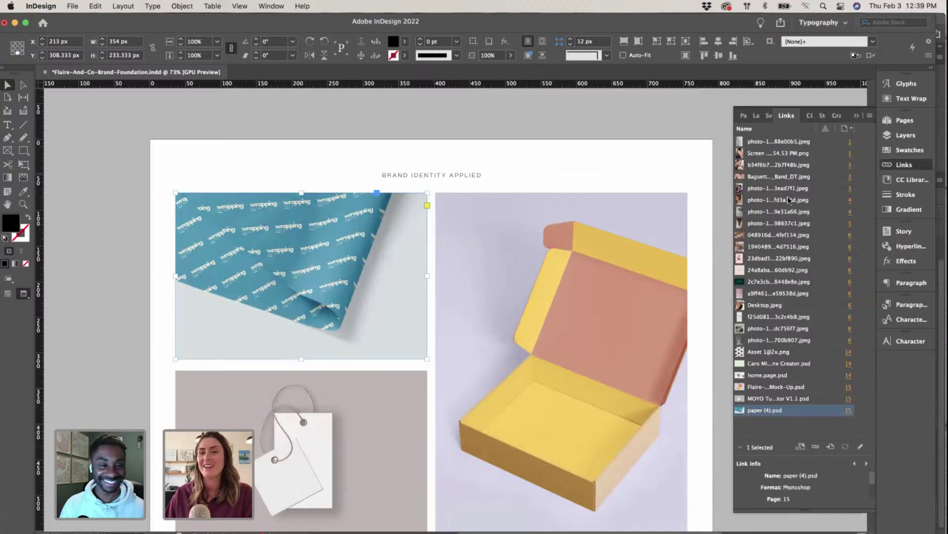
right_click(796, 414)
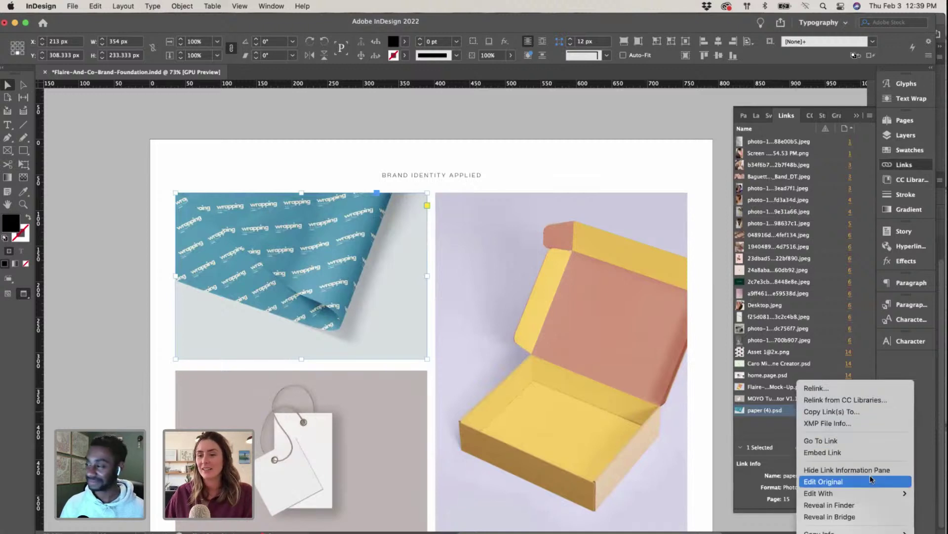
left_click(858, 489)
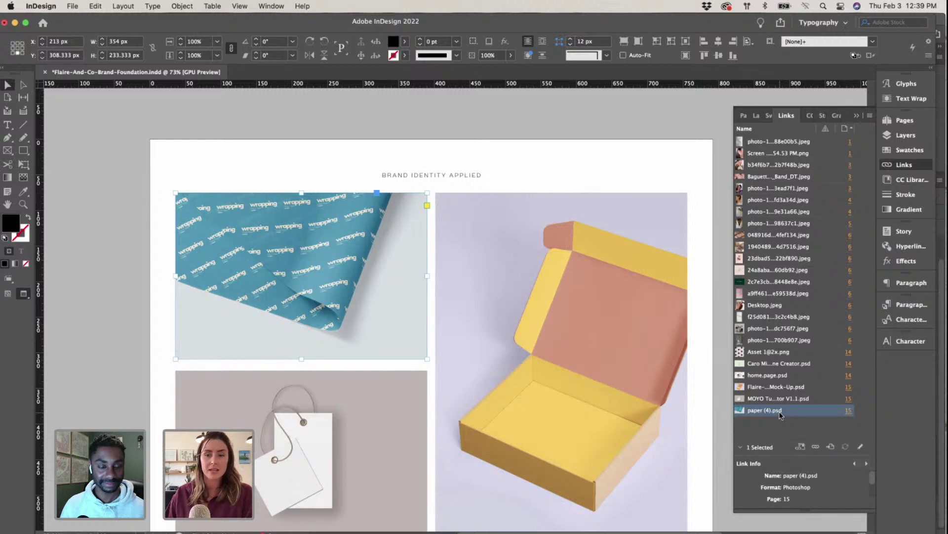
right_click(780, 413)
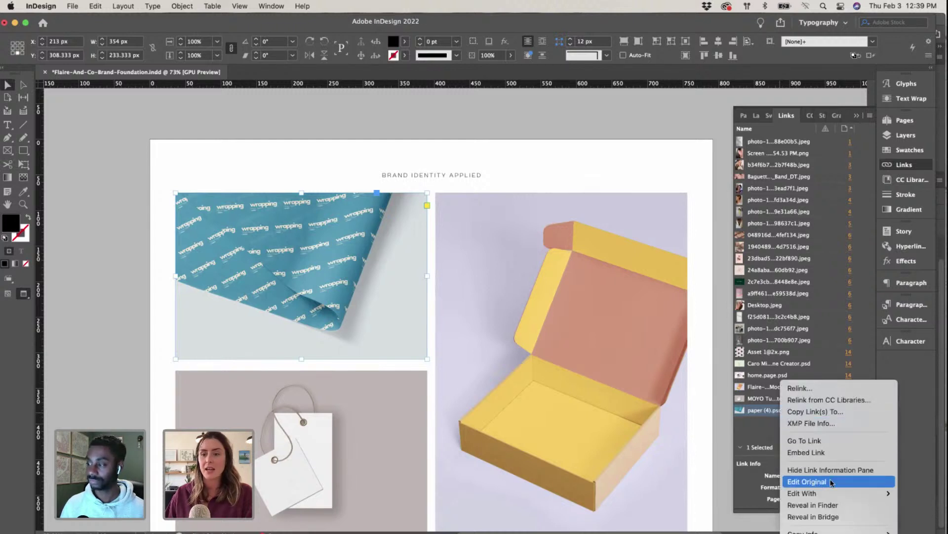
left_click(736, 486)
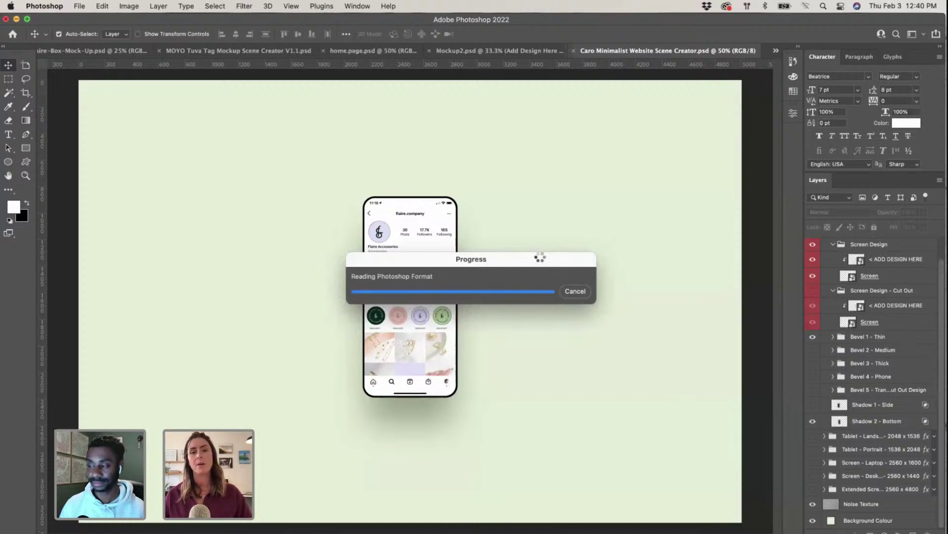
Step: Switch to the Illustrator Flaire-Co.ai brand board and scroll across it
key("ctrl+Up")
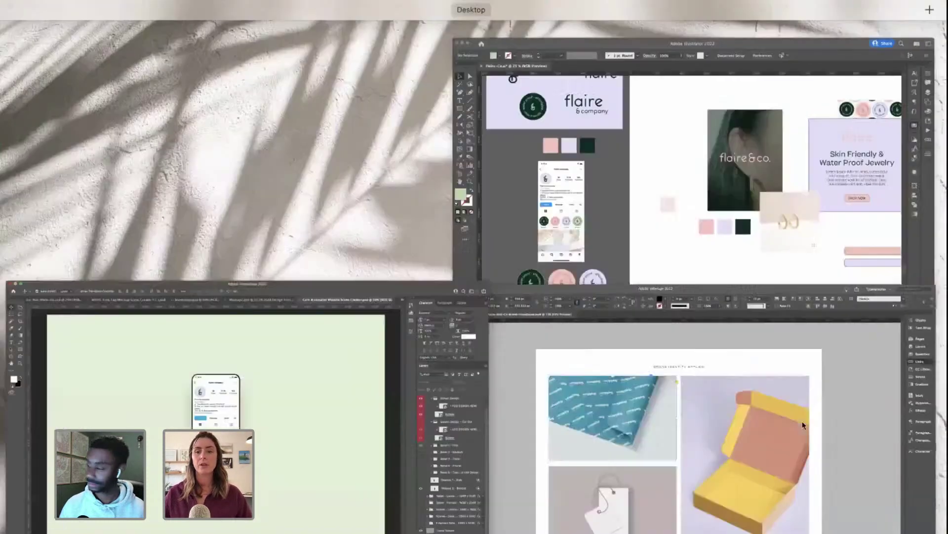
left_click(722, 144)
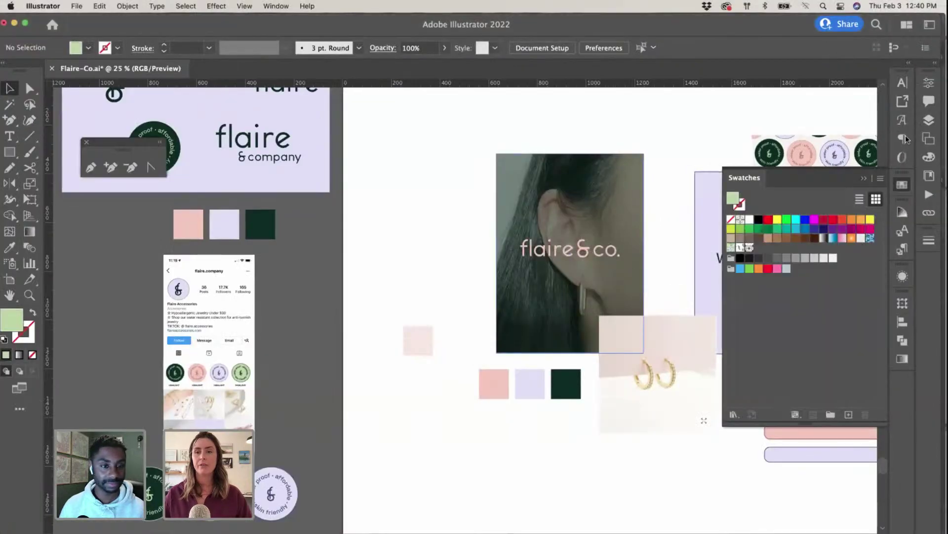
scroll(730, 149, "right", 3)
scroll(641, 179, "right", 5)
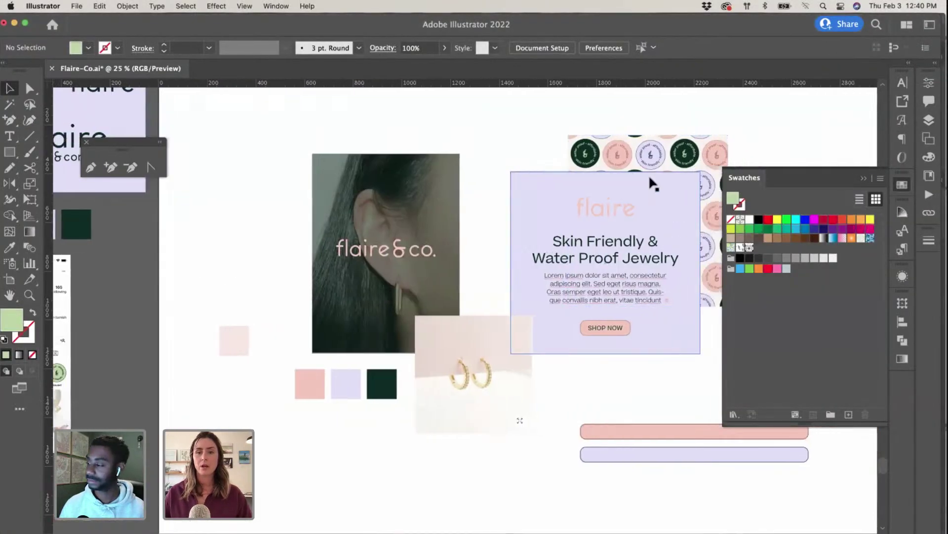
Step: Rearrange the flaire&co. wordmarks on the brand board and close the swatch collection
scroll(594, 187, "right", 1)
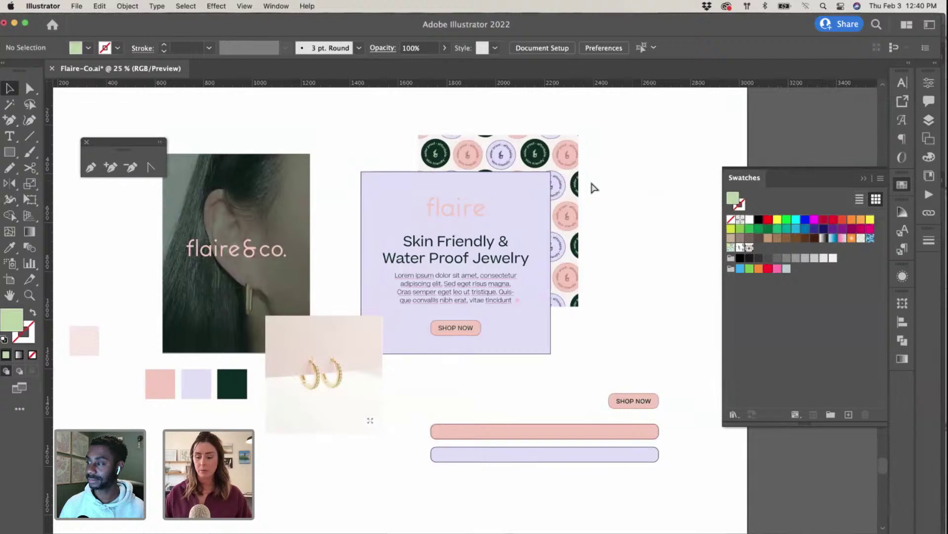
scroll(594, 188, "down", 3)
scroll(592, 187, "right", 3)
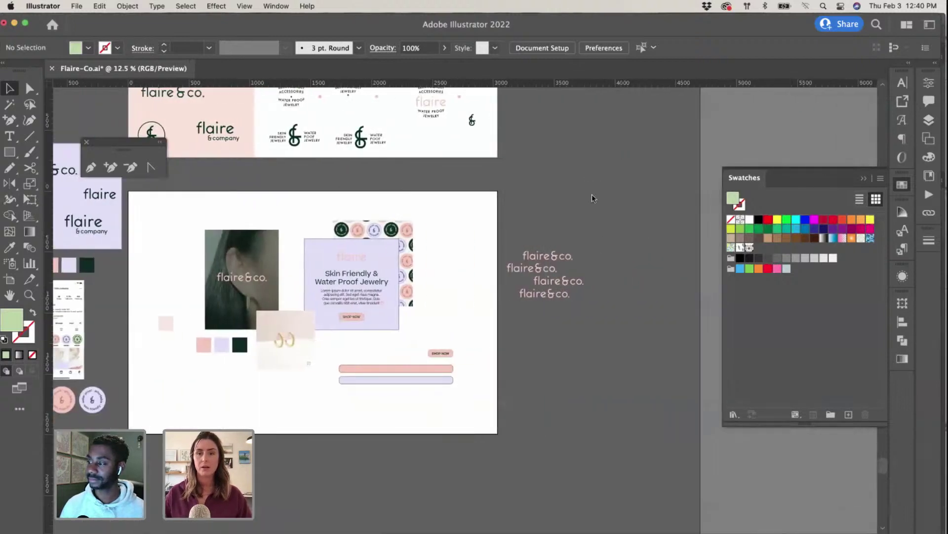
left_click_drag(555, 266, 555, 372)
left_click(691, 257)
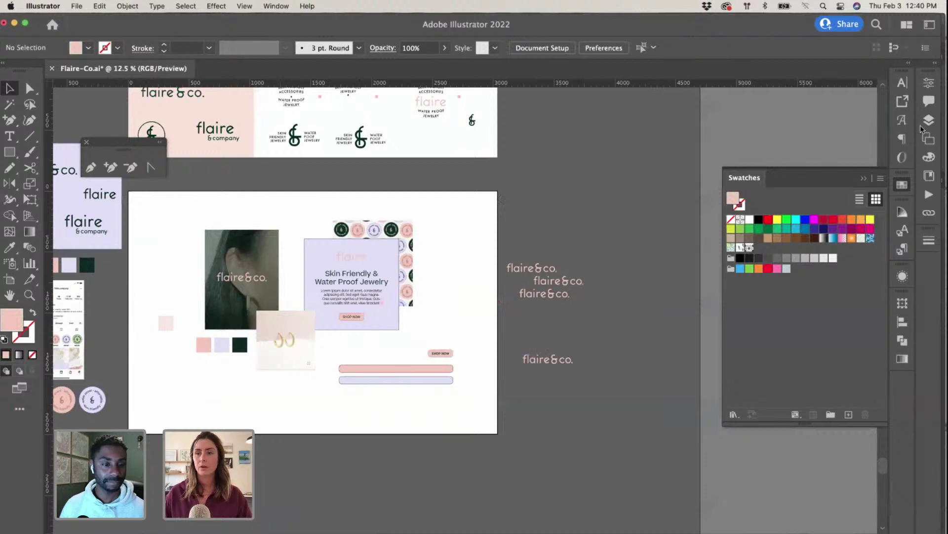
left_click(864, 179)
key("super+z")
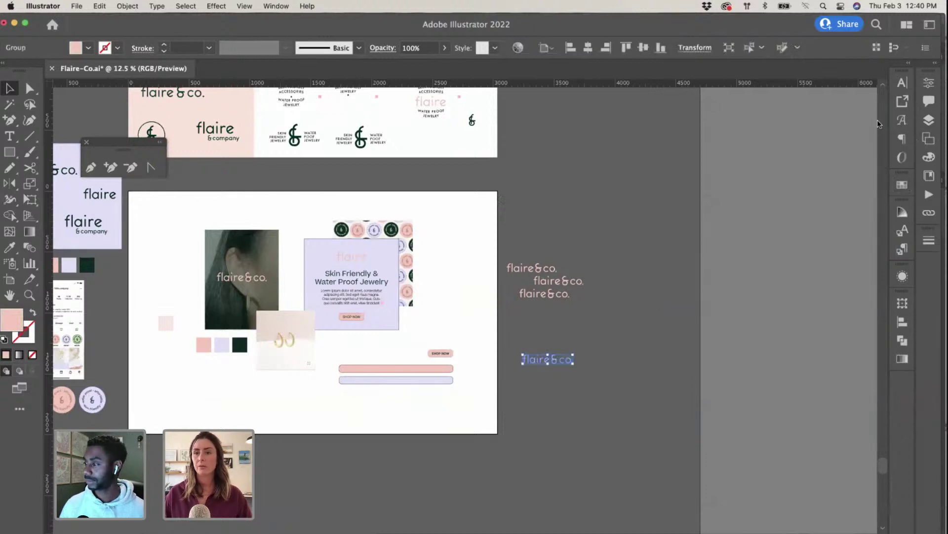
scroll(625, 89, "up", 1)
Step: Show the Pattern Options panel from the Window menu and open its flyout menu
left_click(268, 6)
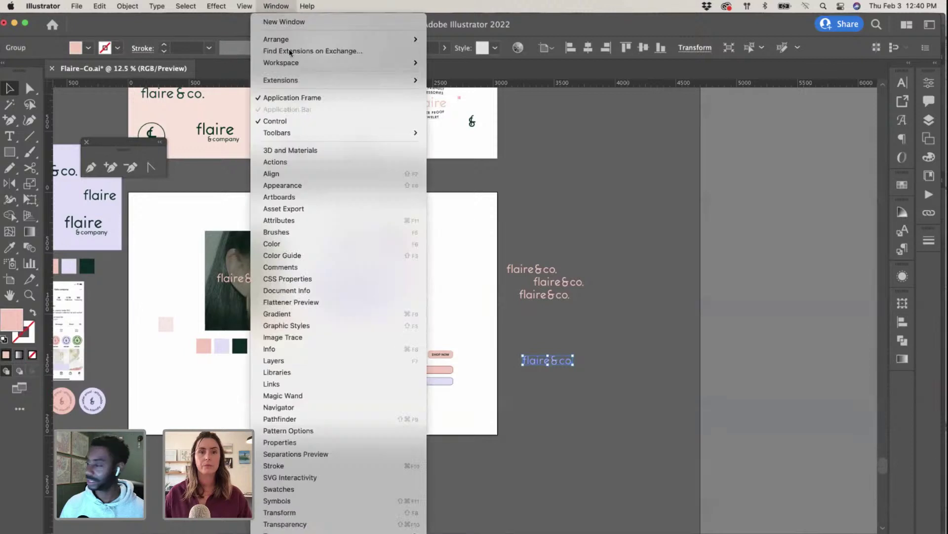
scroll(312, 216, "down", 1)
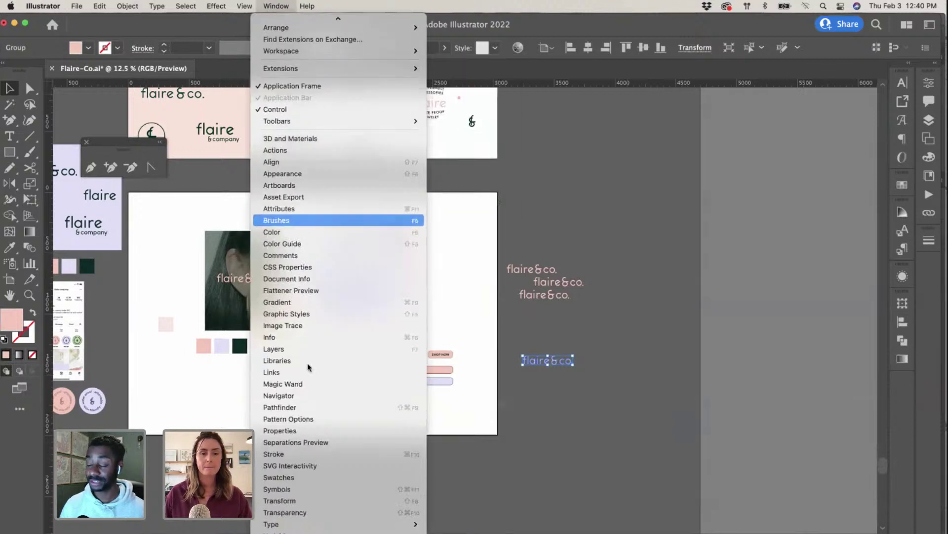
left_click(326, 419)
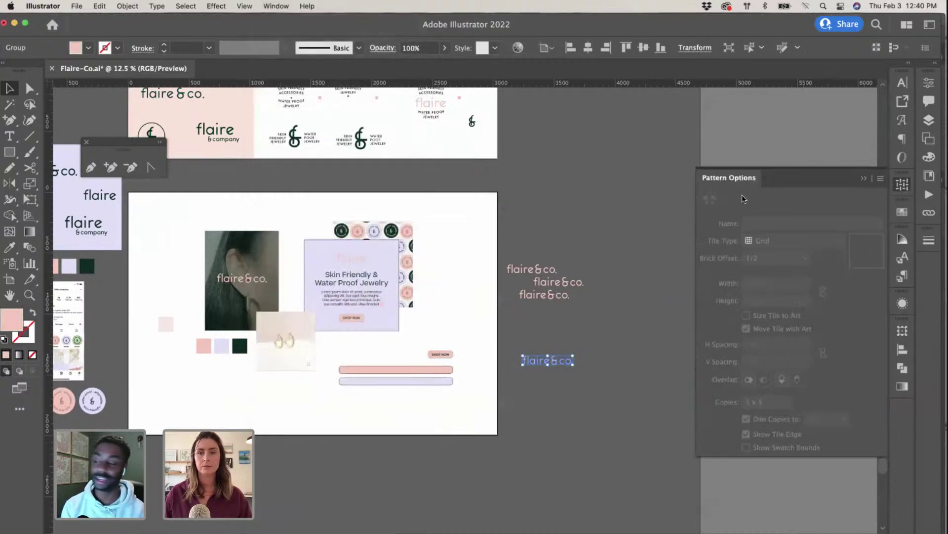
left_click(865, 178)
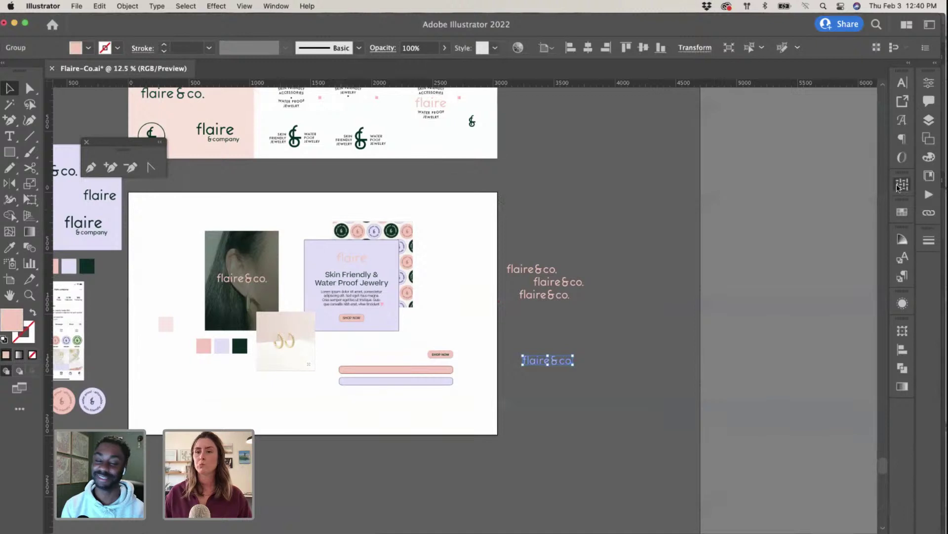
left_click(902, 184)
left_click(882, 179)
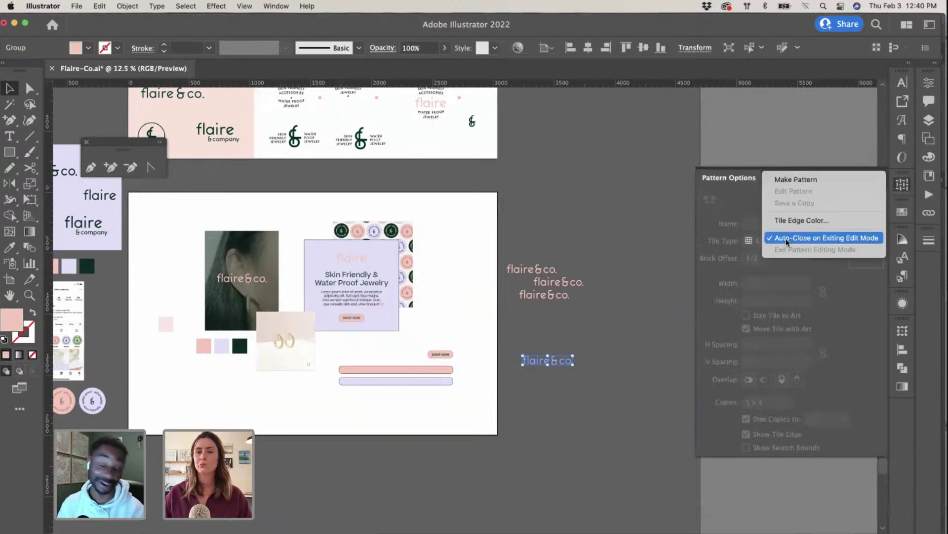
Step: Make the wordmark into New Pattern 3 with a Brick by Column tile type
left_click(817, 180)
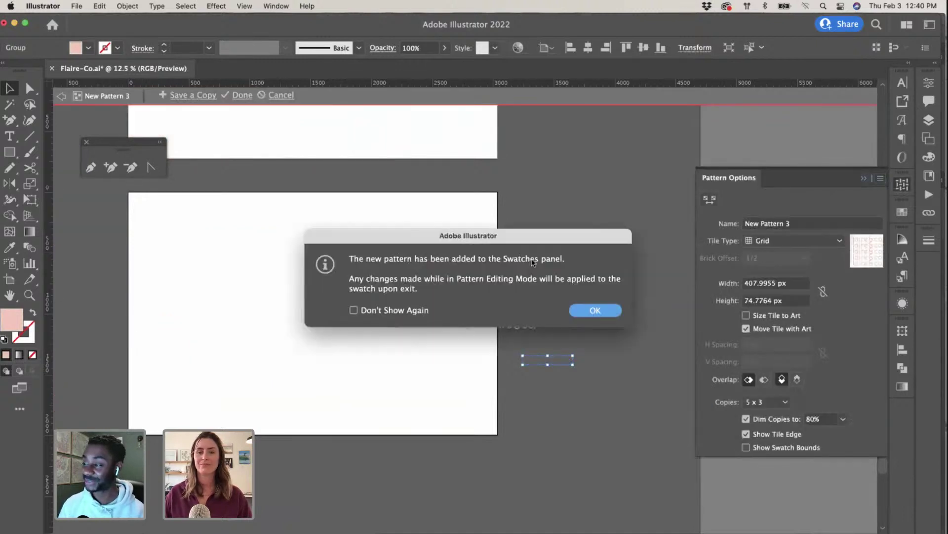
left_click(590, 311)
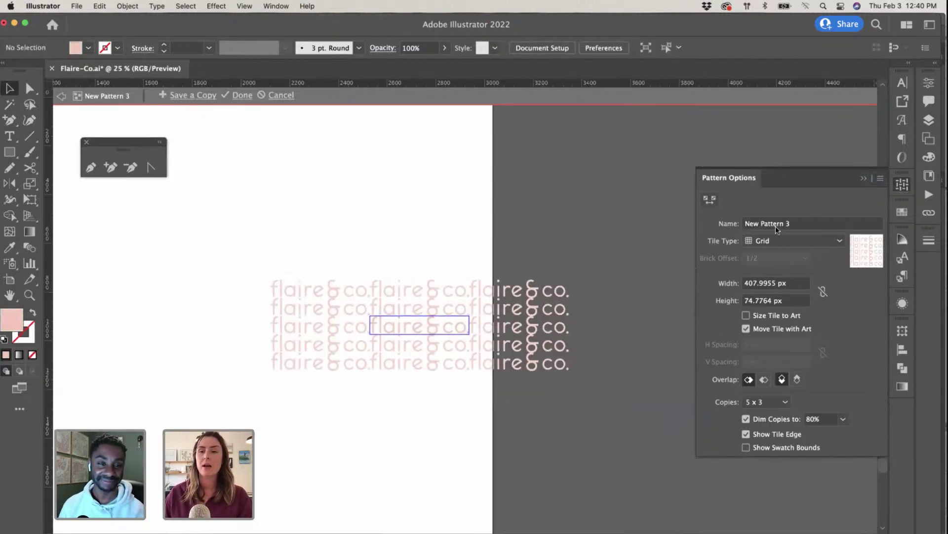
left_click(785, 241)
left_click(788, 282)
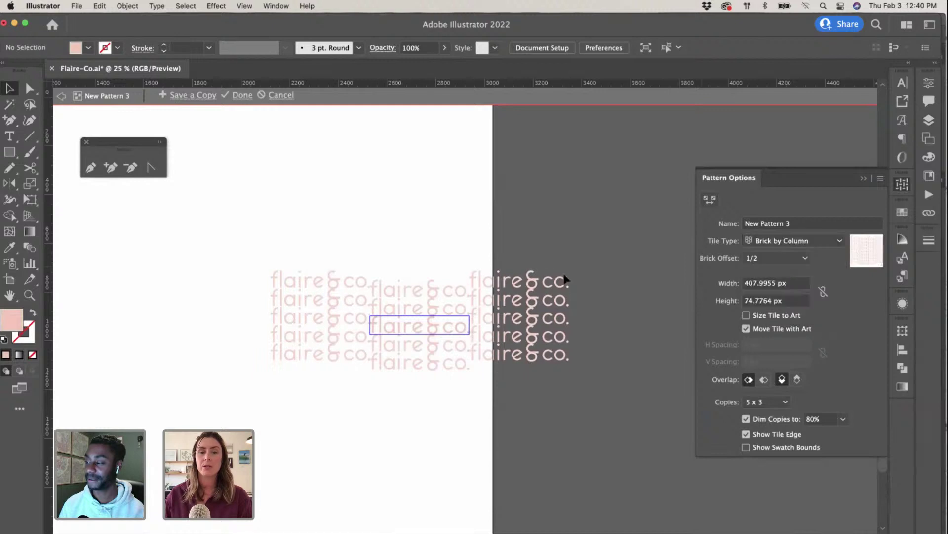
Step: Enlarge the pattern tile to about 428.7 × 124.2 px with the Pattern Tile Tool
left_click(710, 199)
left_click_drag(468, 317, 468, 333)
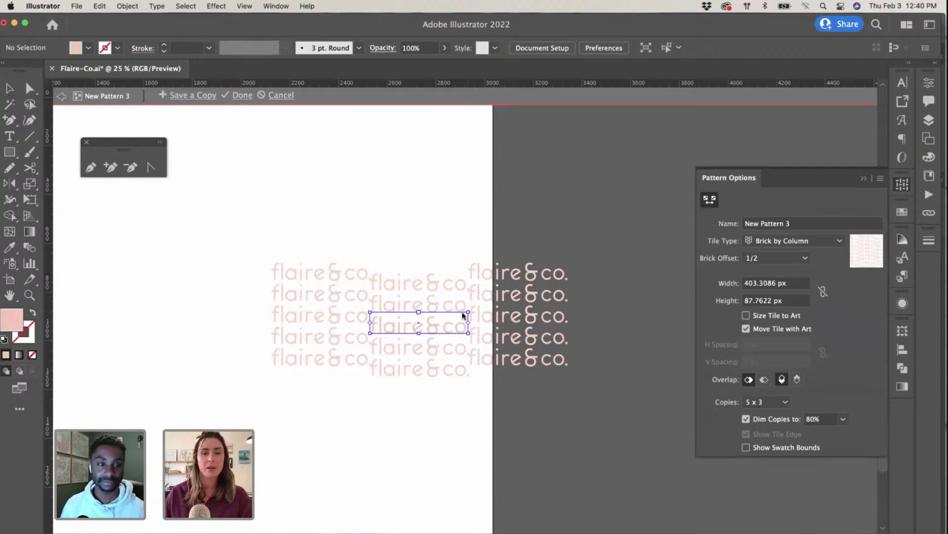
left_click_drag(469, 333, 475, 342)
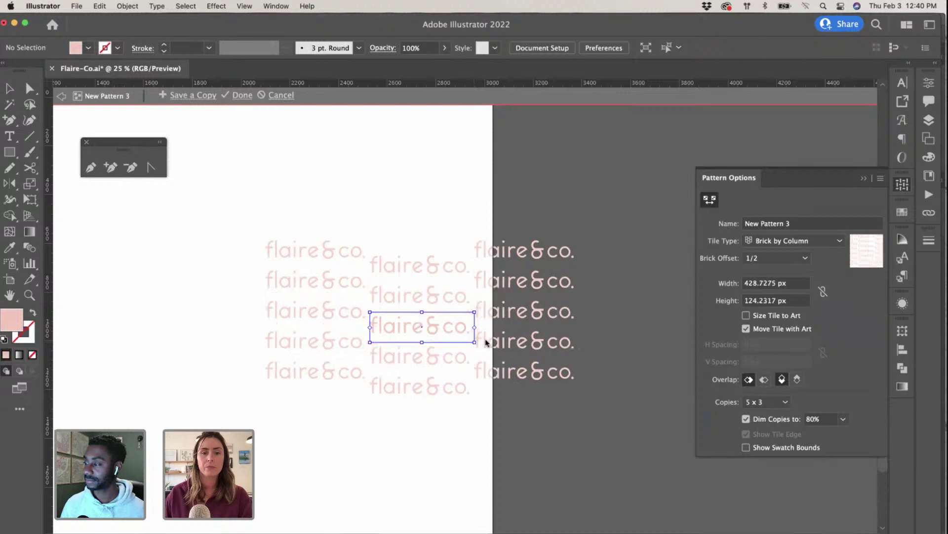
left_click(10, 90)
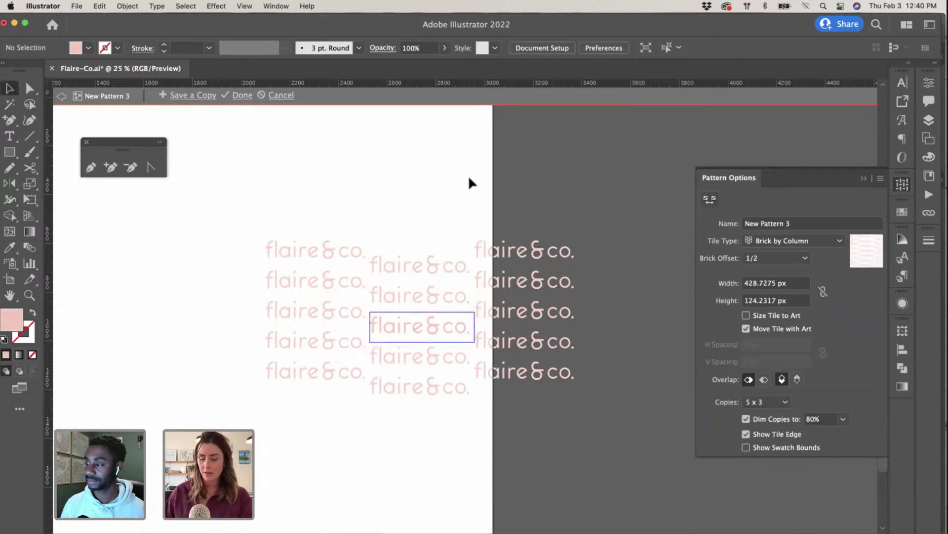
key("super+equal")
key("super+equal")
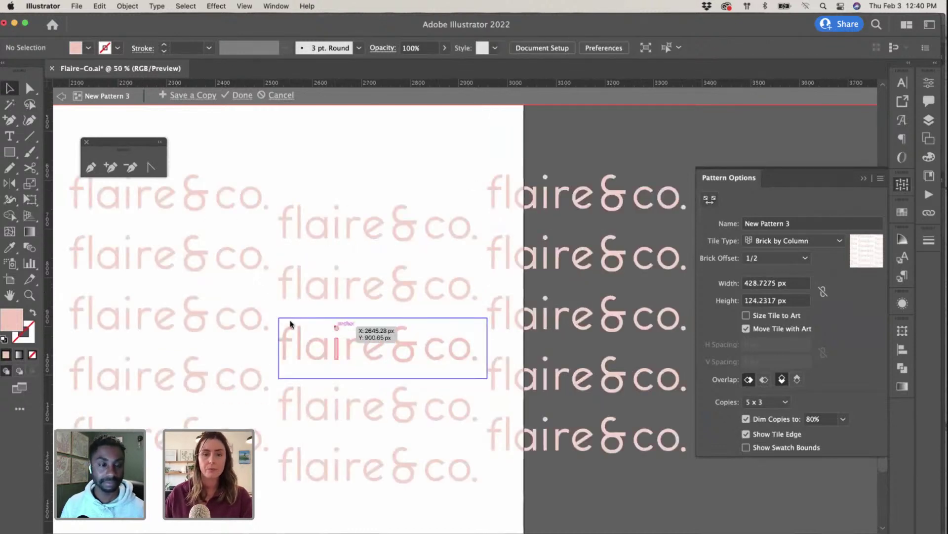
left_click(460, 348)
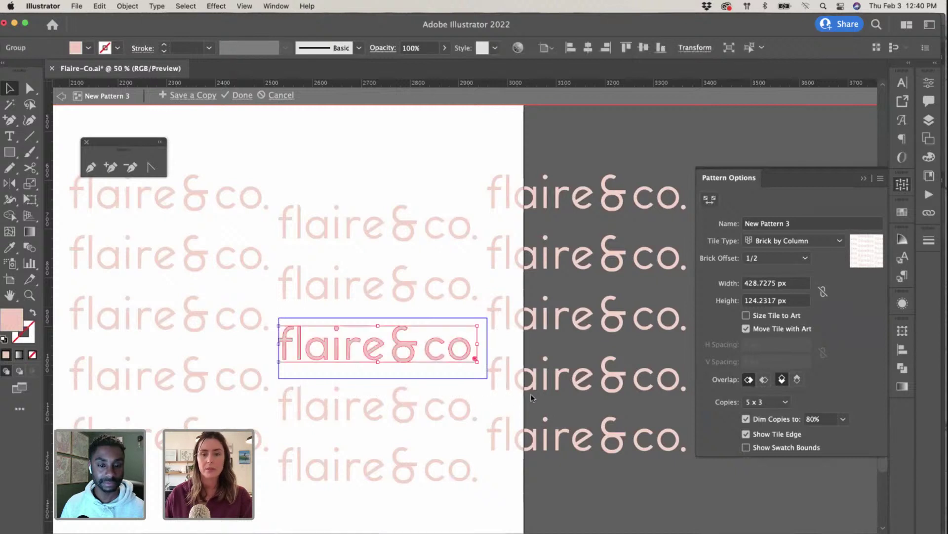
Step: Nudge the tile's wordmark down and rotate it about 15° with Free Transform
left_click(781, 241)
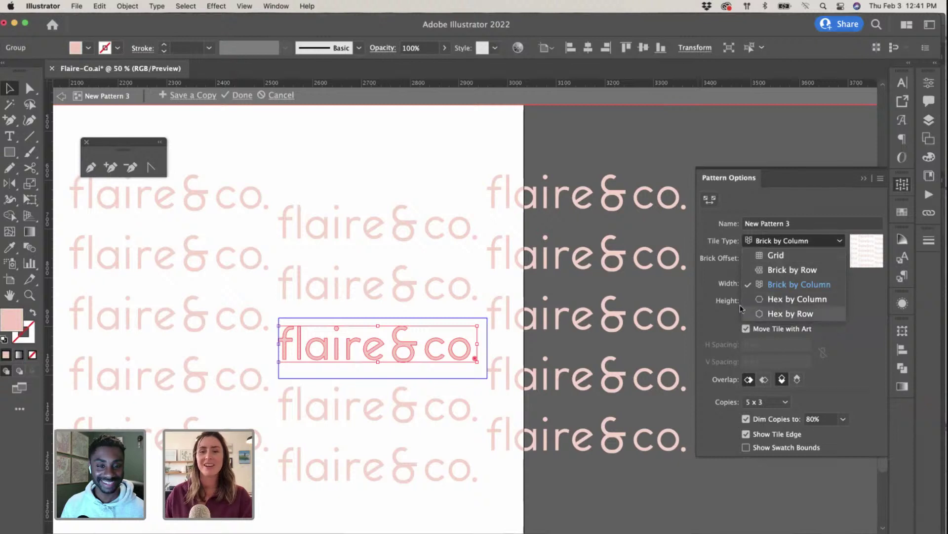
left_click(404, 150)
key("super+minus")
key("super+minus")
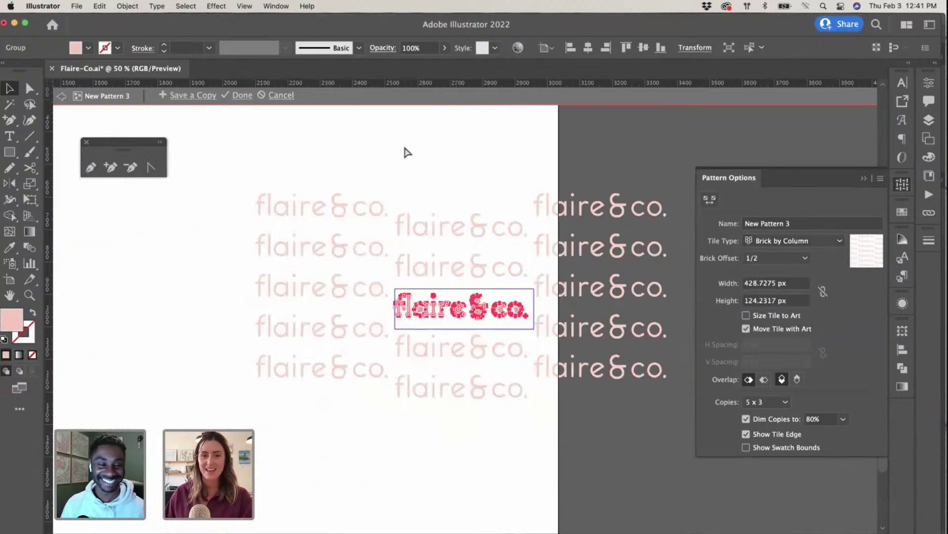
left_click(455, 167)
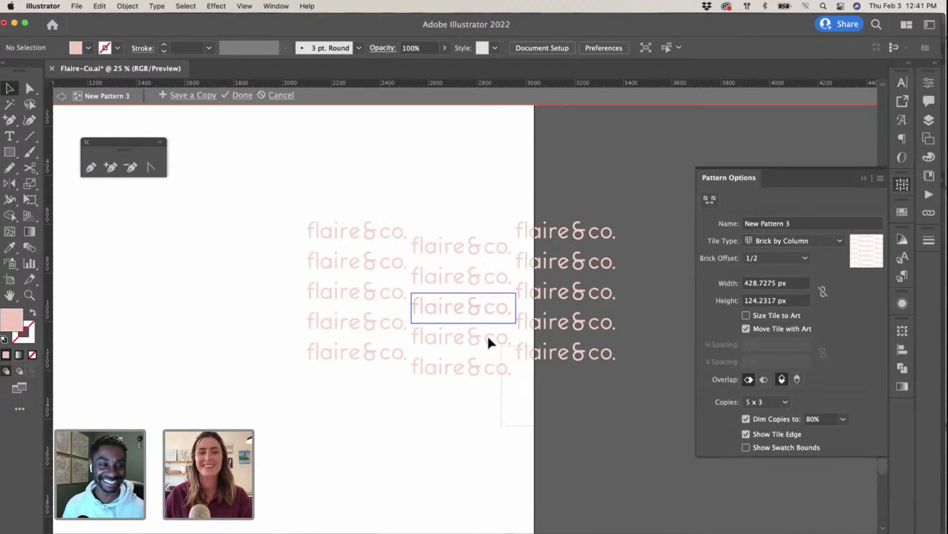
left_click_drag(422, 288, 423, 295)
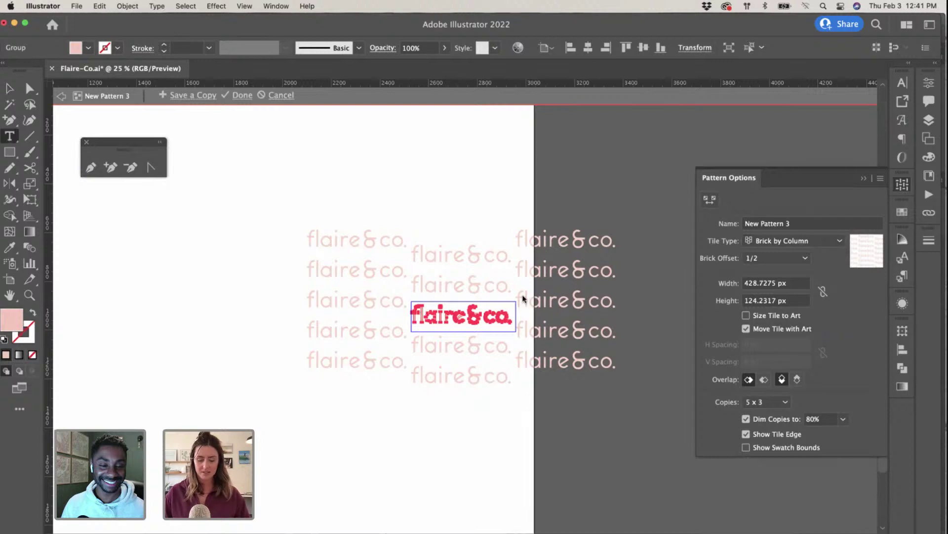
key("e")
left_click_drag(515, 303, 514, 285)
Step: Try the Brick by Row layout, then set the tile type back to Brick by Column
left_click(778, 242)
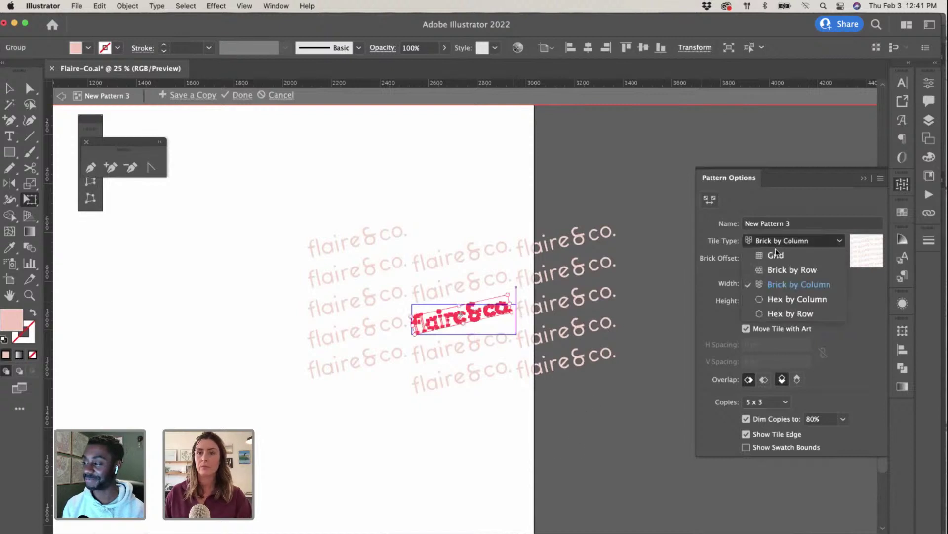
left_click(781, 274)
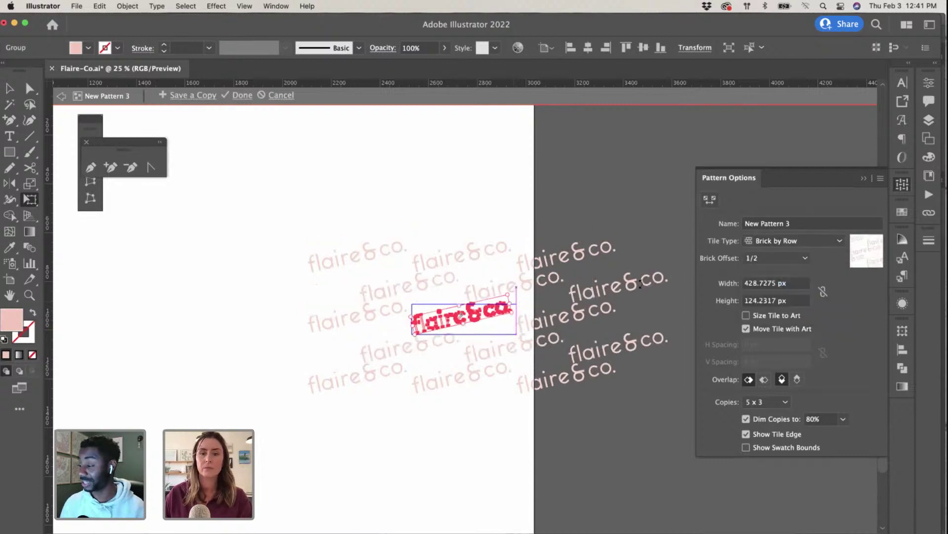
left_click(776, 241)
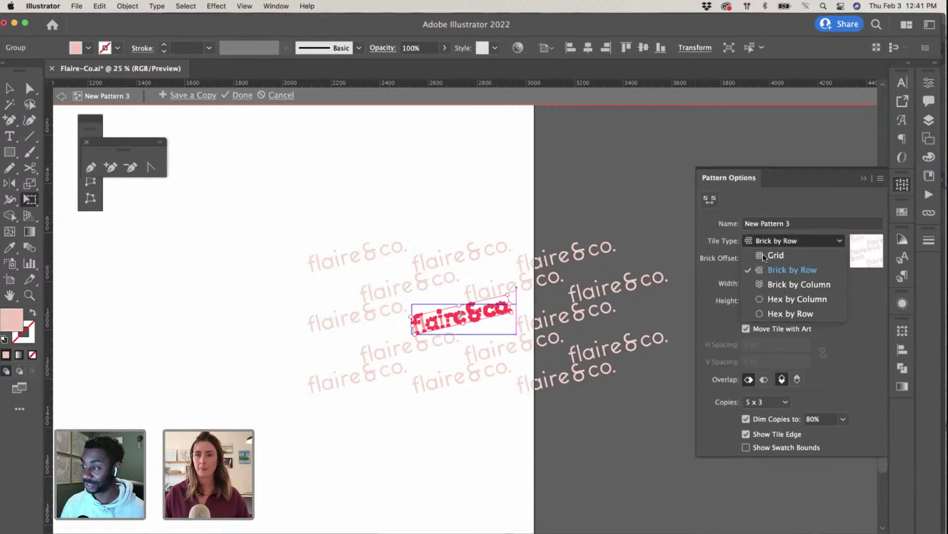
left_click(771, 285)
key("v")
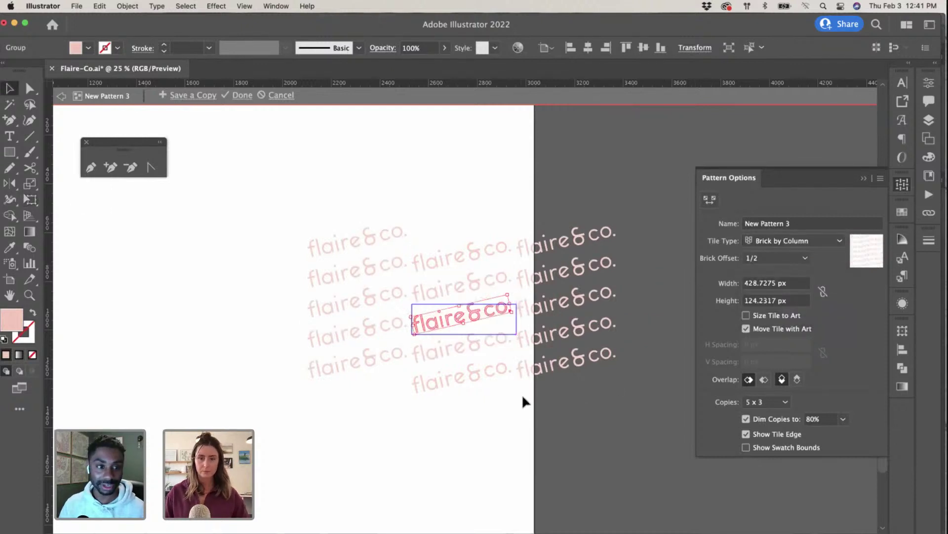
left_click(523, 399)
key("super+equal")
Step: Select the tilted wordmark and shorten the pattern tile slightly to tighten the rows
scroll(526, 399, "right", 3)
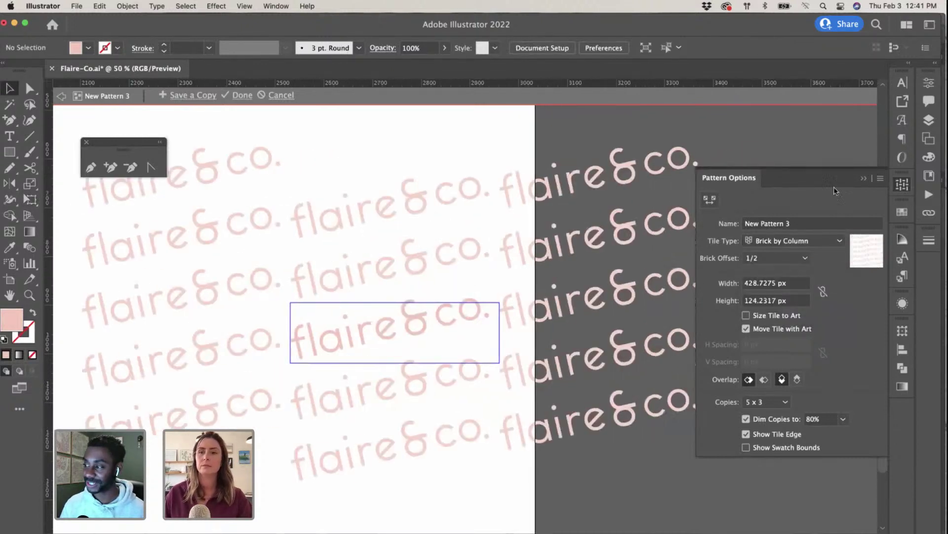
left_click(902, 184)
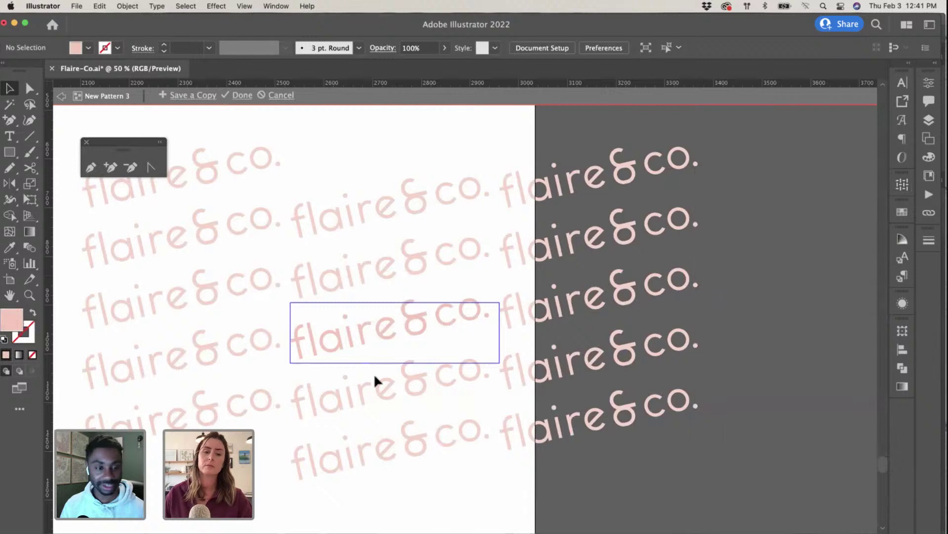
left_click(407, 330)
scroll(603, 294, "right", 3)
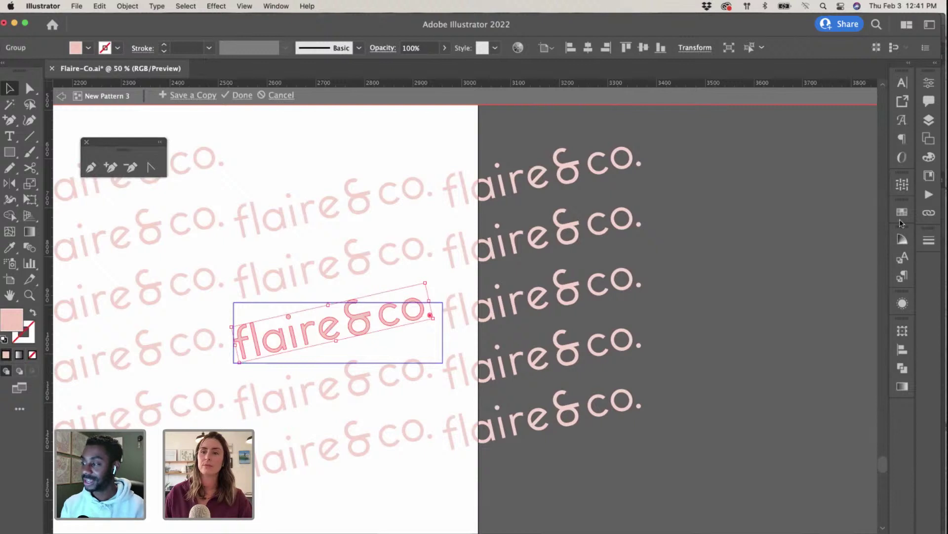
left_click(903, 185)
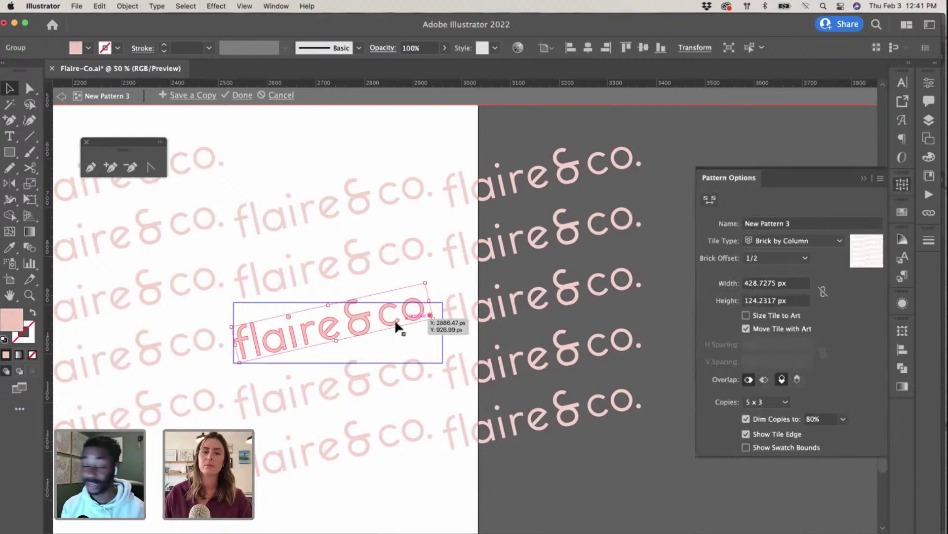
scroll(398, 322, "left", 2)
scroll(400, 322, "left", 1)
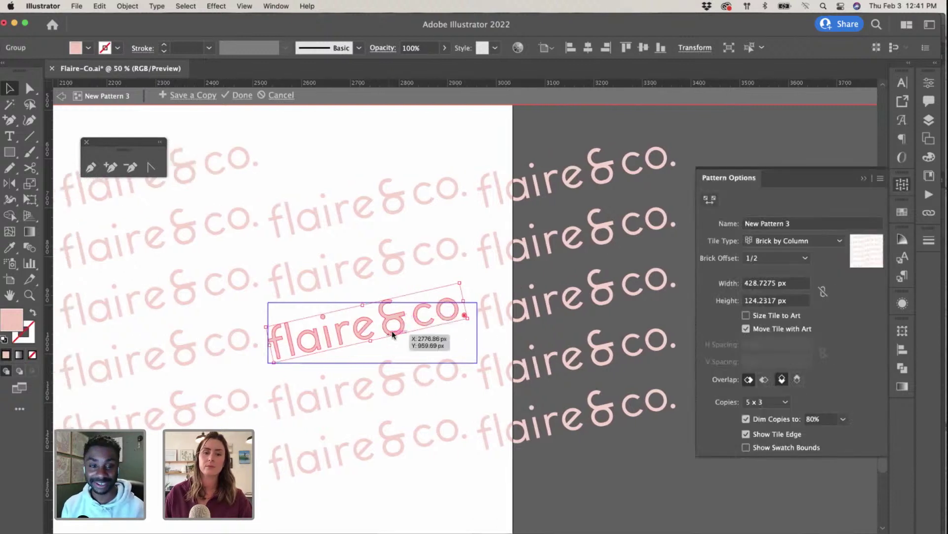
left_click(710, 199)
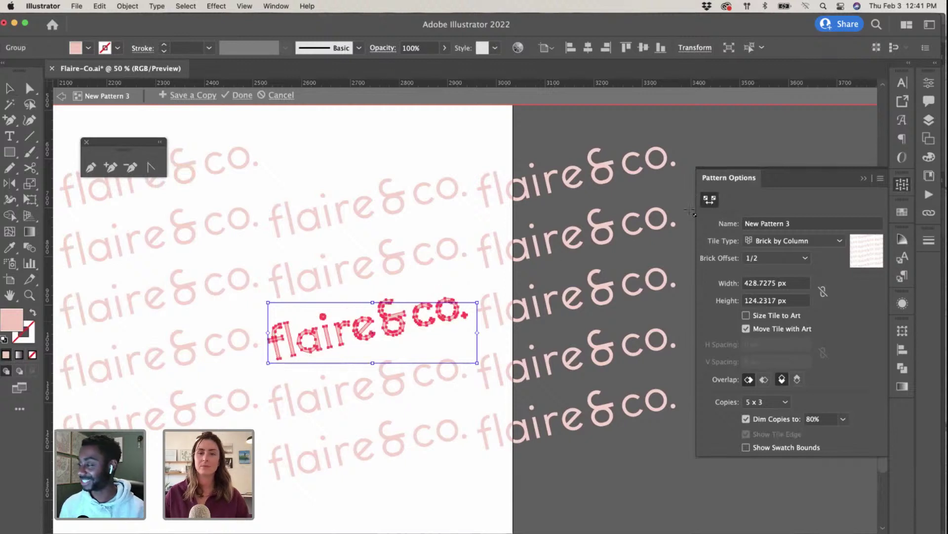
left_click_drag(477, 363, 477, 359)
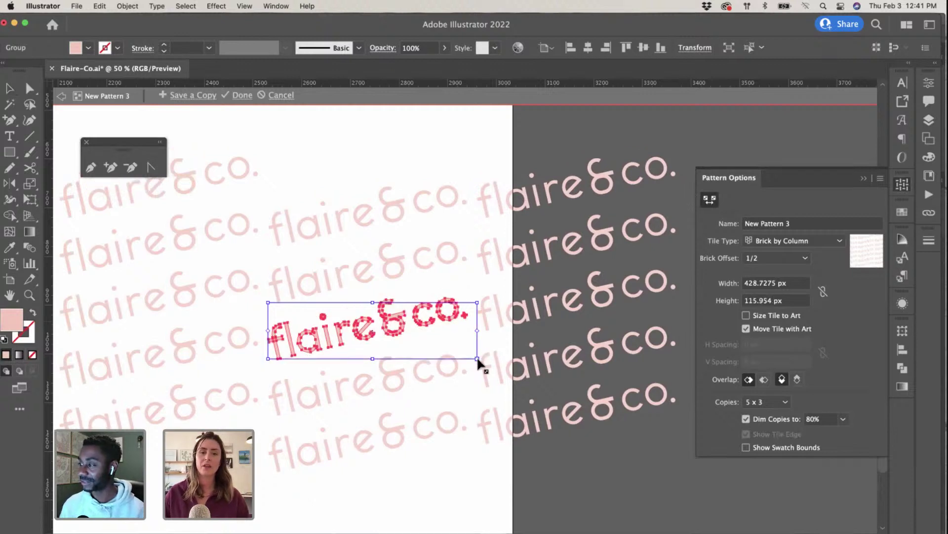
left_click_drag(478, 304, 478, 306)
Step: Try the Brick by Row tile type, then return to Brick by Column
left_click(756, 245)
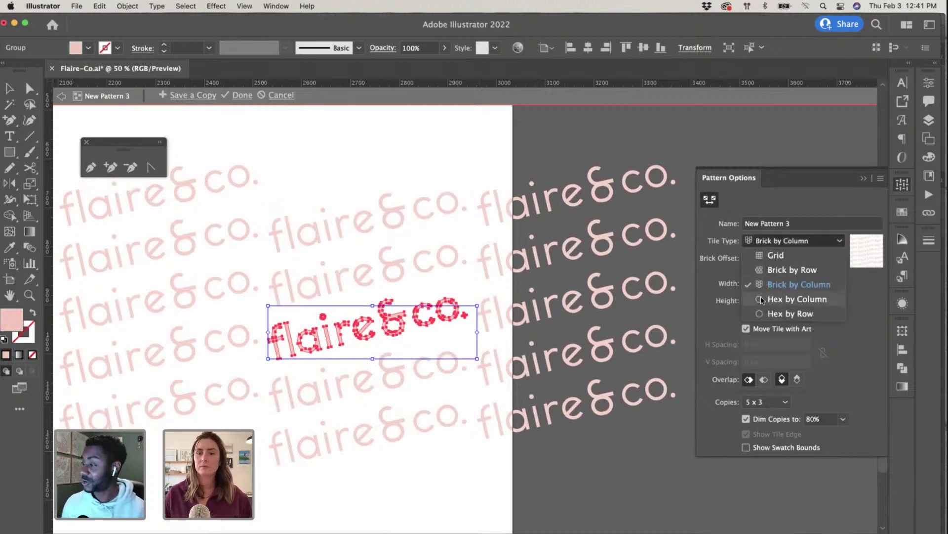
left_click(764, 271)
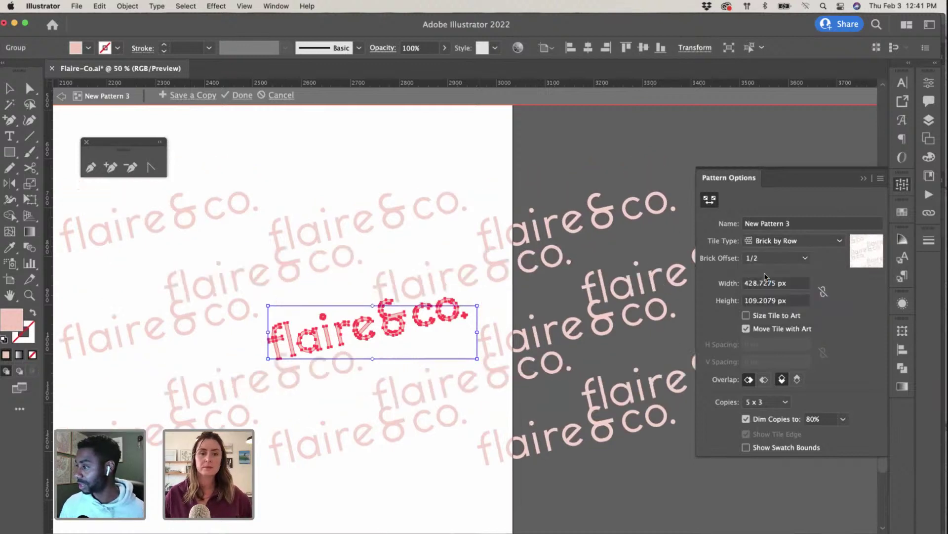
left_click(781, 241)
left_click(770, 284)
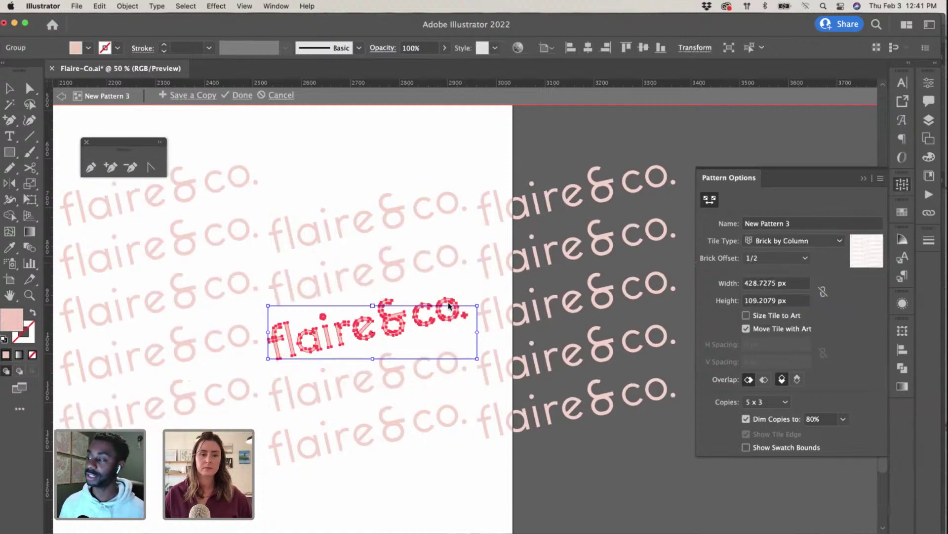
key("Escape")
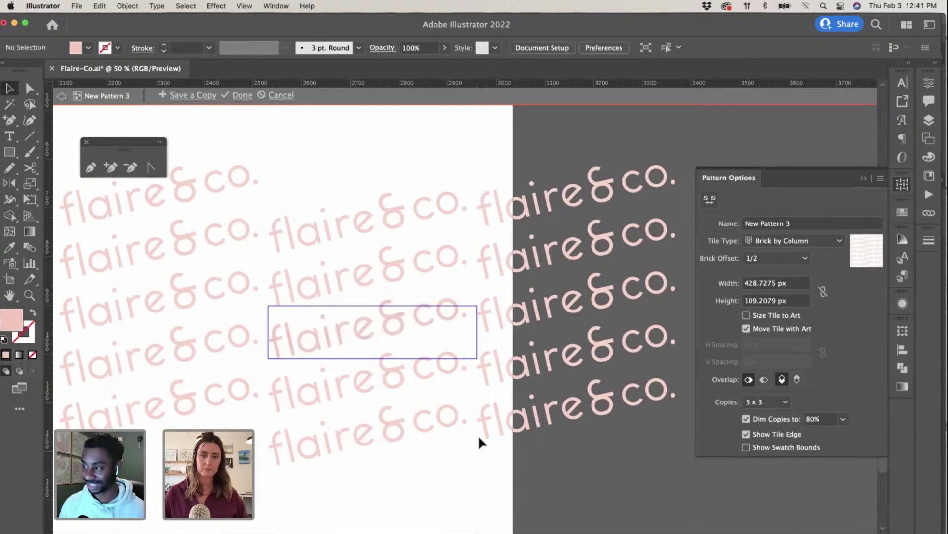
Step: Move the tilted wordmark down and to the left inside the tile
scroll(474, 415, "left", 2)
left_click(420, 331)
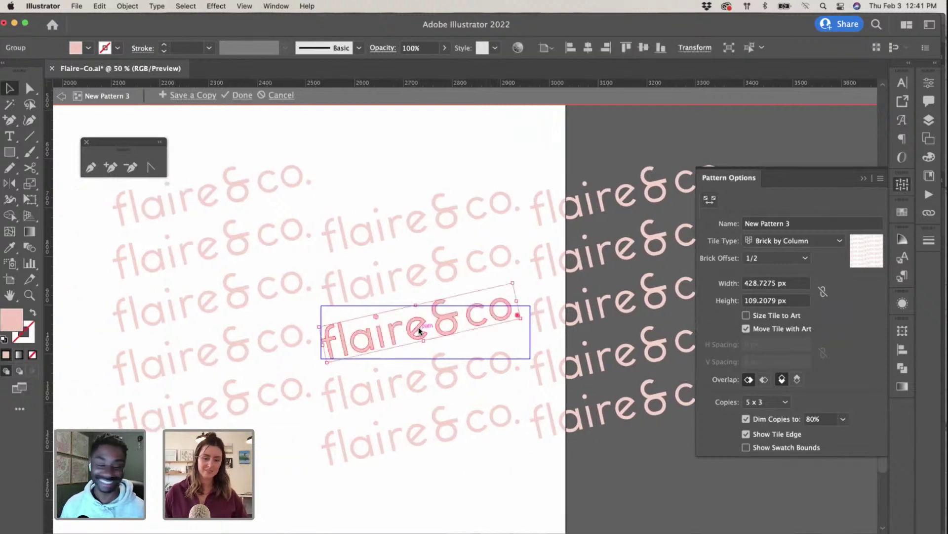
left_click_drag(419, 330, 348, 371)
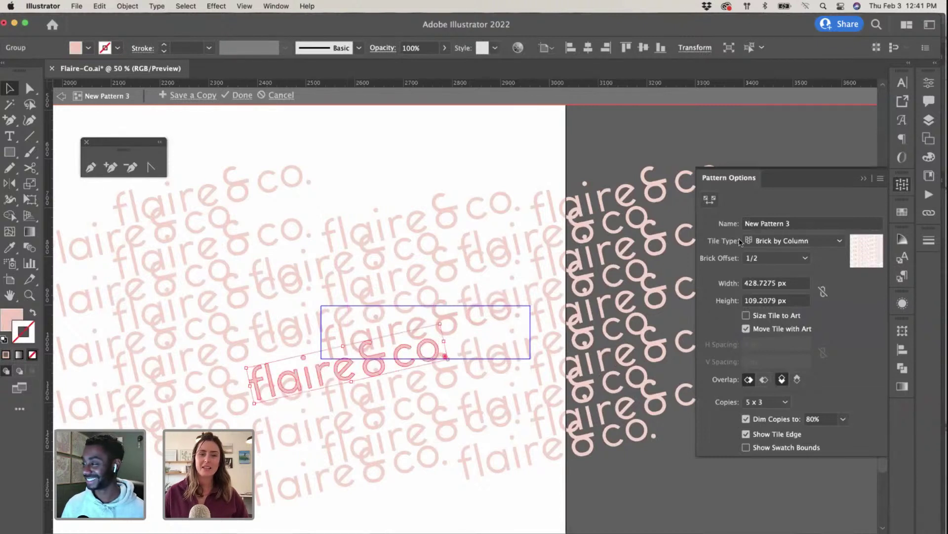
left_click(710, 199)
Step: Stretch the tile to about 458 × 205 px and reposition the wordmark within it
left_click_drag(530, 358, 546, 405)
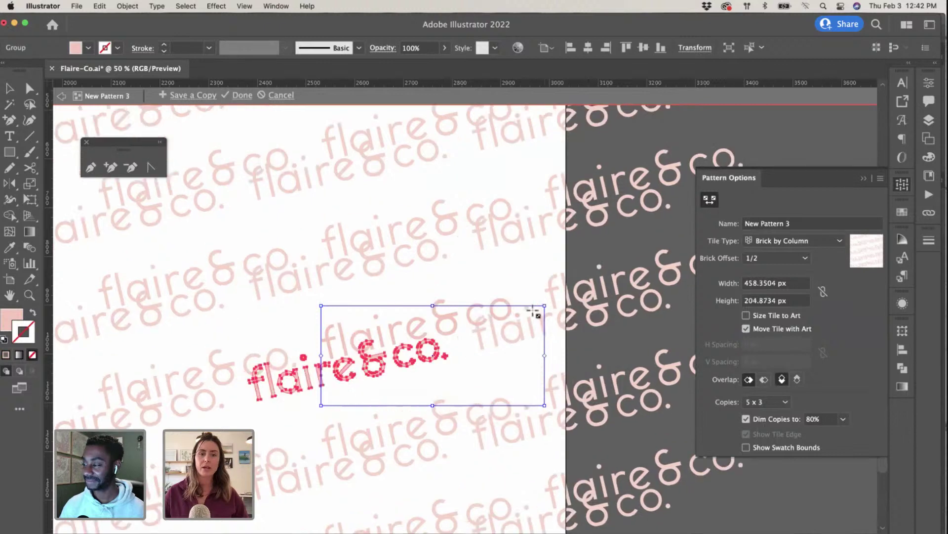
left_click_drag(544, 305, 545, 283)
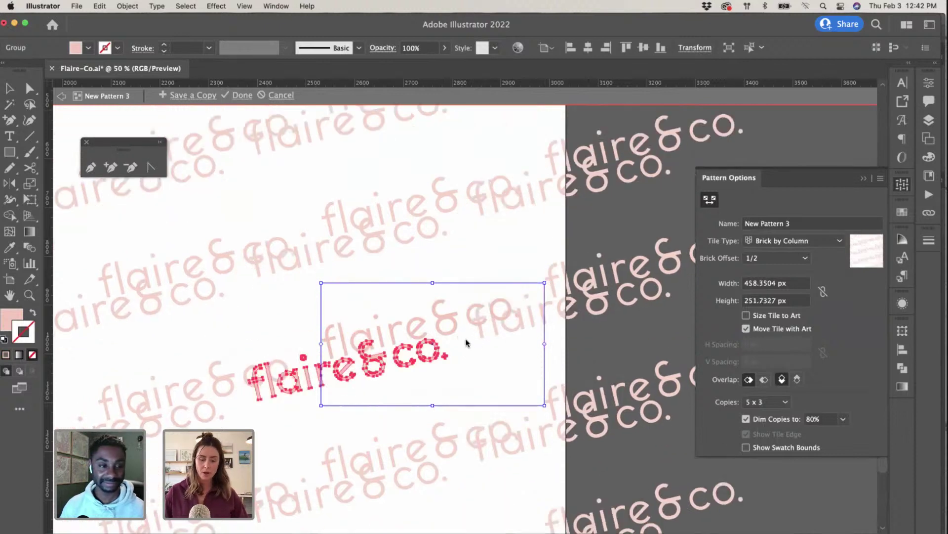
key("v")
left_click(406, 365)
left_click(443, 361)
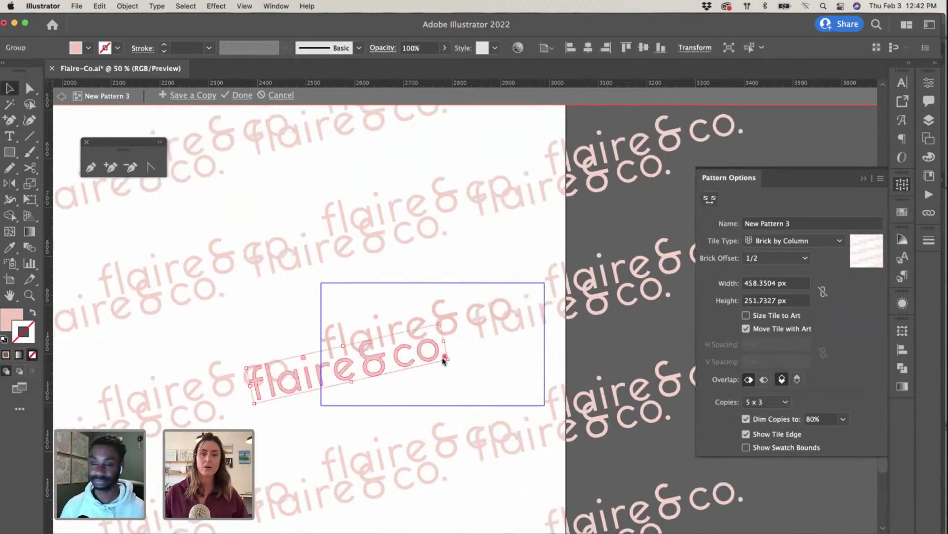
left_click_drag(443, 361, 439, 390)
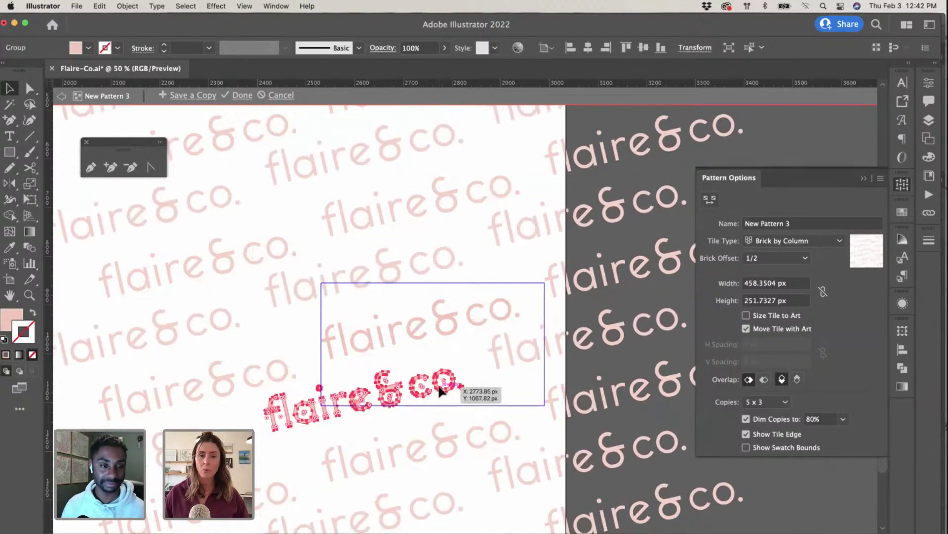
key("super+minus")
left_click_drag(502, 305, 502, 302)
Step: Shorten and narrow the tile, then nudge the wordmark toward the tile's top
left_click(711, 199)
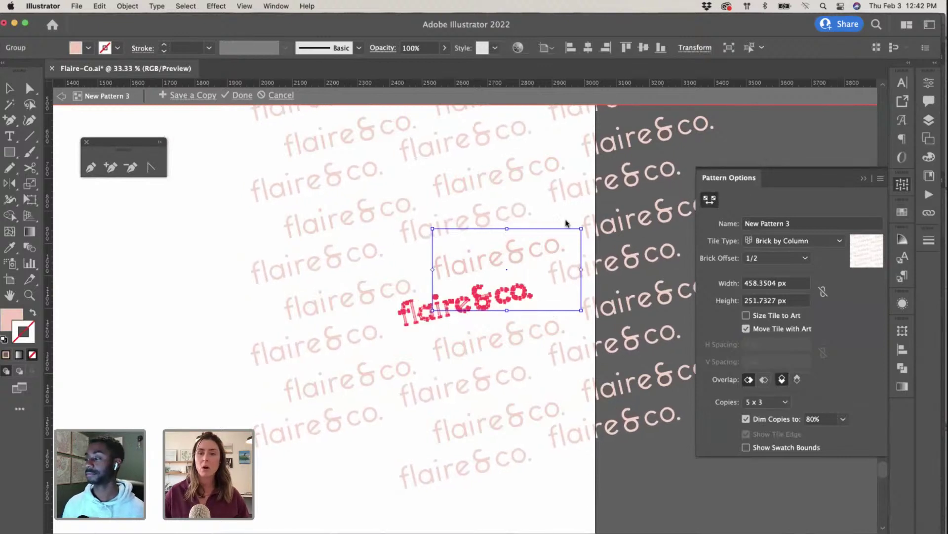
left_click_drag(581, 229, 581, 240)
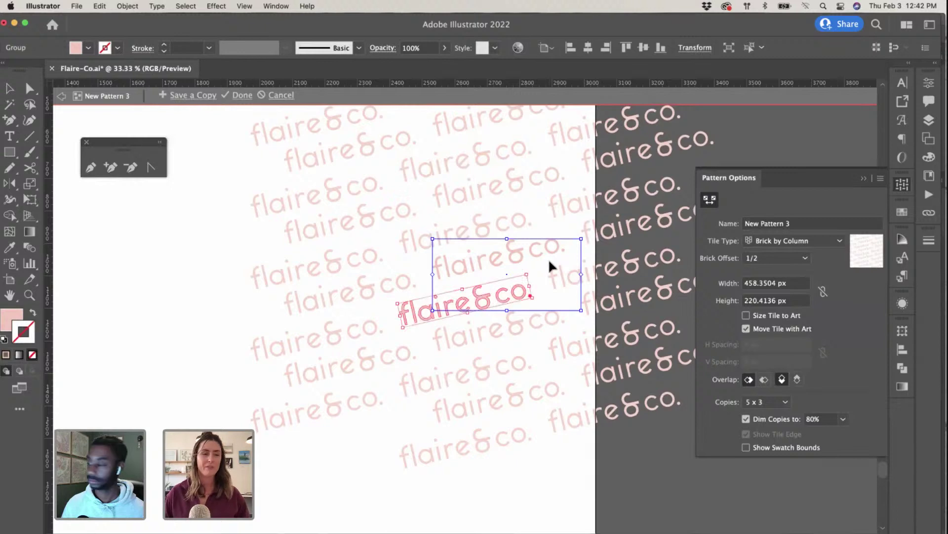
key("super+equal")
key("super+equal")
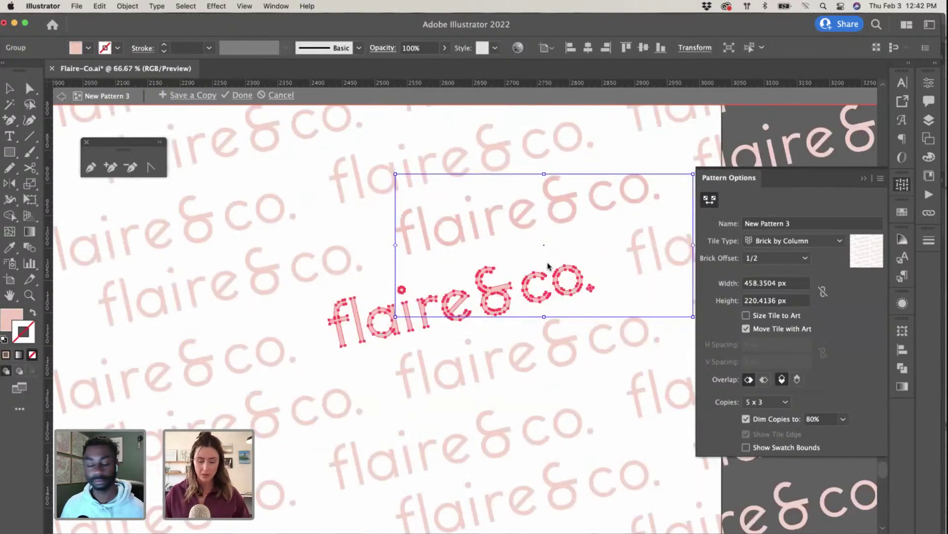
left_click_drag(459, 300, 438, 303)
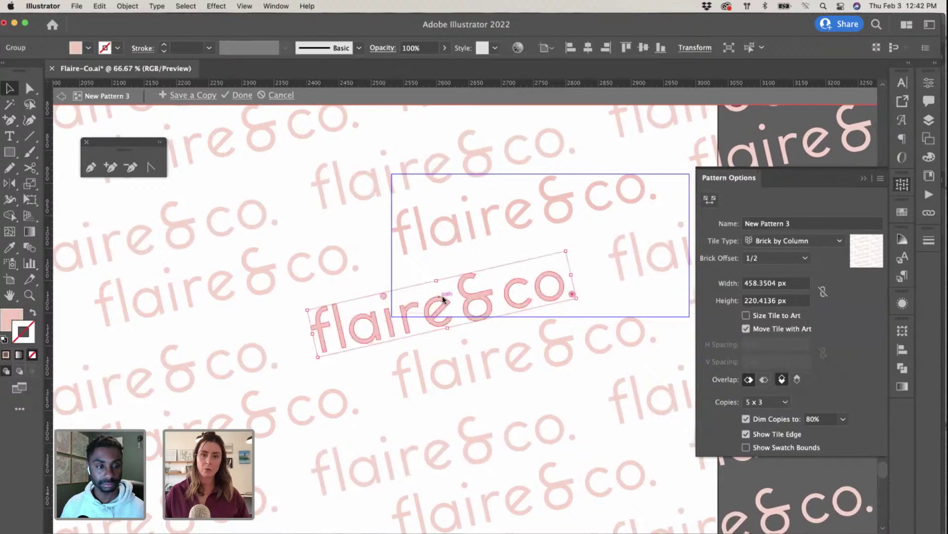
scroll(474, 296, "right", 3)
left_click(710, 199)
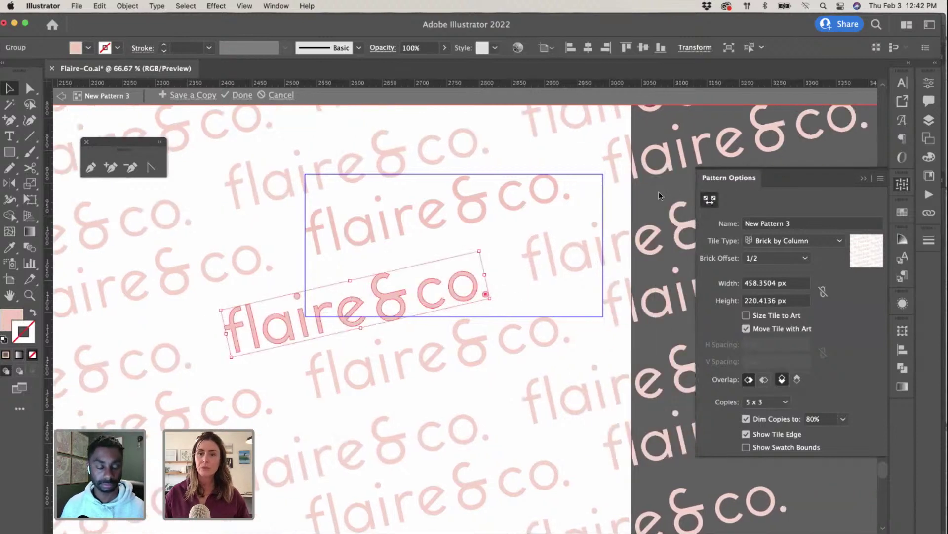
left_click_drag(593, 175, 589, 179)
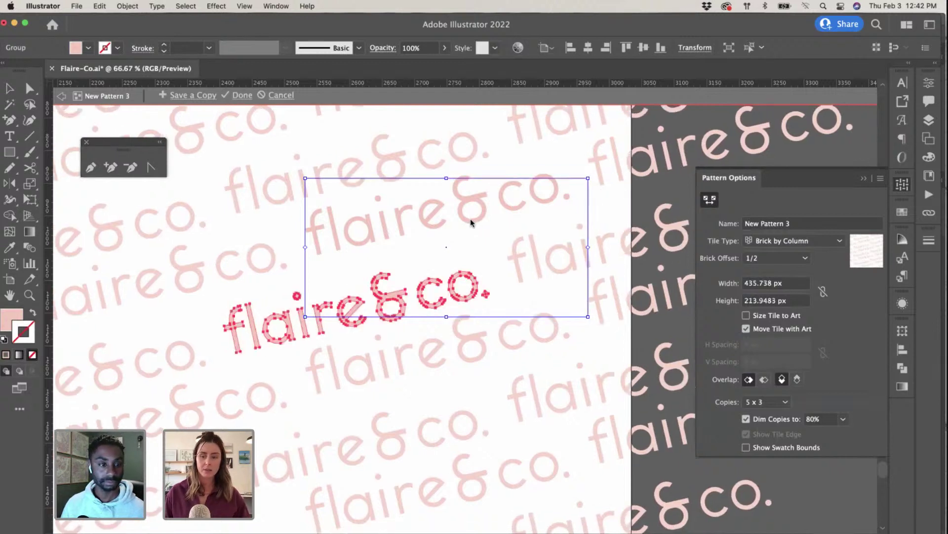
key("v")
left_click(483, 194)
left_click_drag(473, 195, 437, 214)
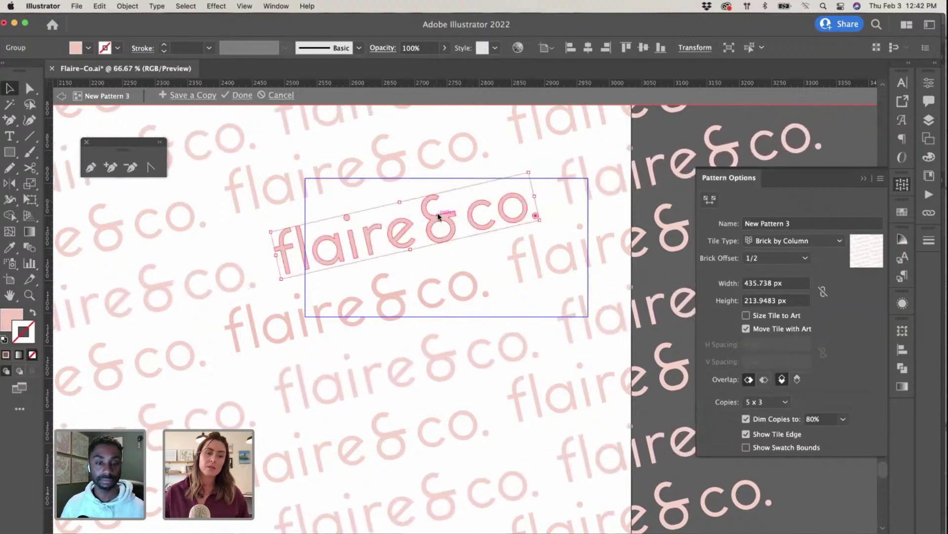
Step: Select the tilted wordmark group and pick its rotation angle in the Transform panel
key("super+minus")
key("super+minus")
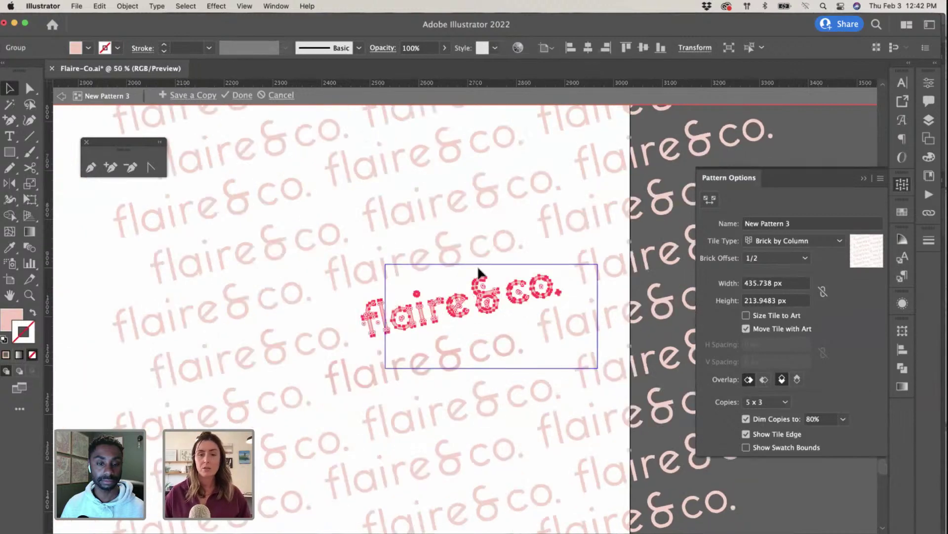
left_click(408, 355)
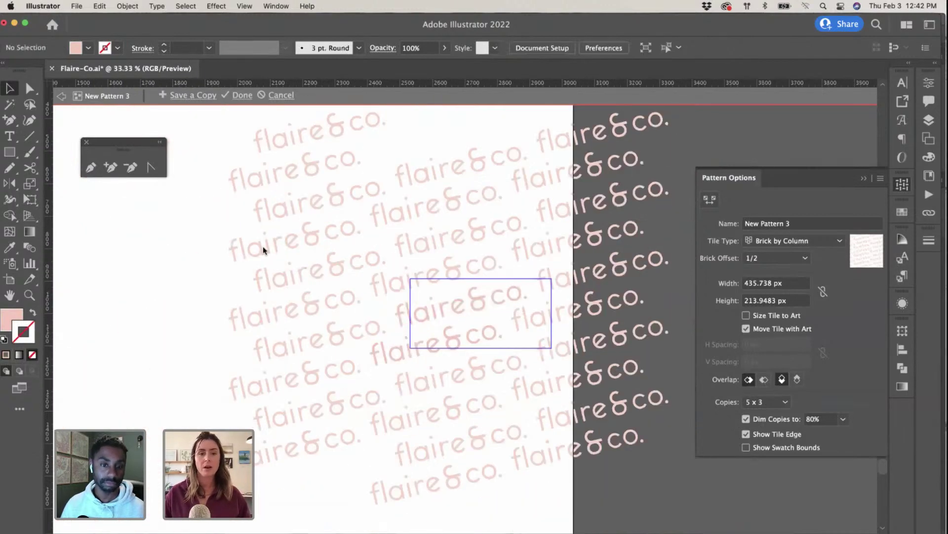
left_click(427, 267)
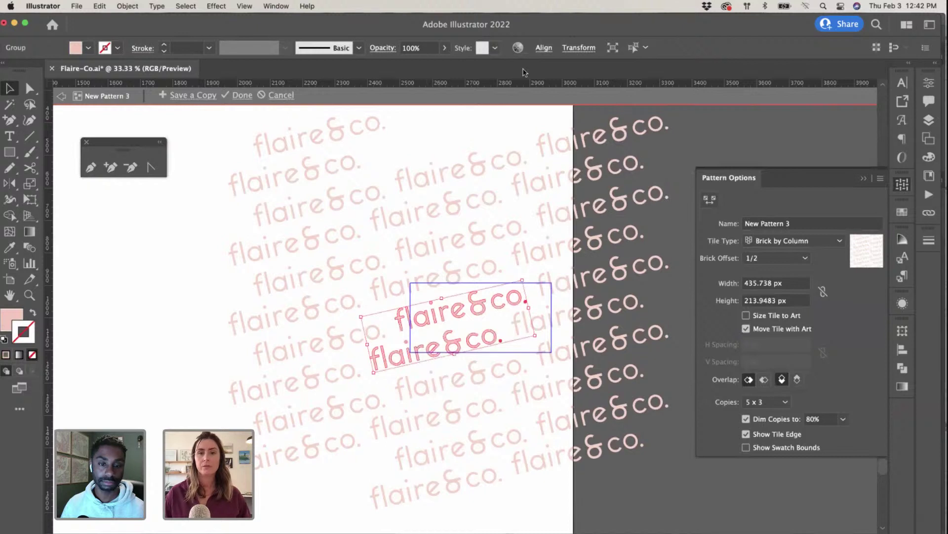
left_click(578, 48)
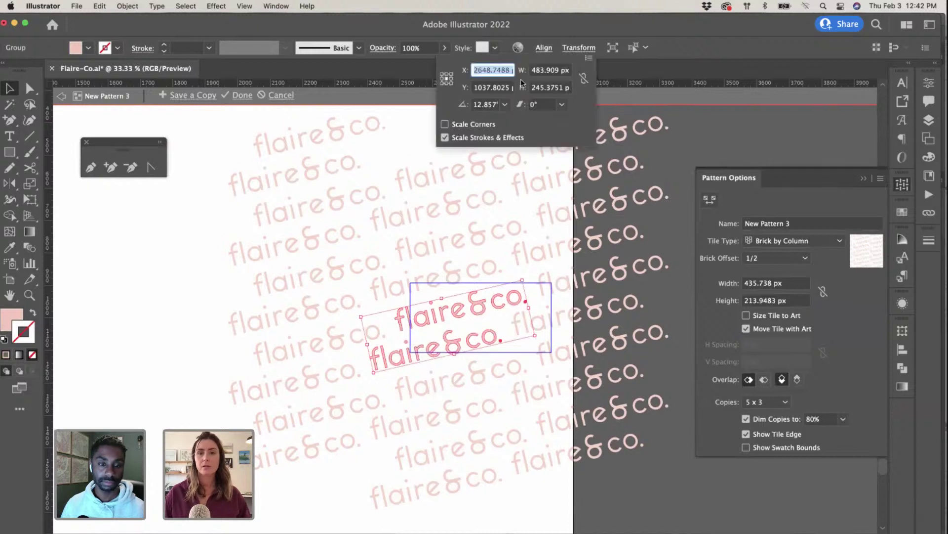
left_click(495, 104)
Step: Straighten the wordmark to 0° rotation and fine-tune its position in the tile
type("0")
key("Return")
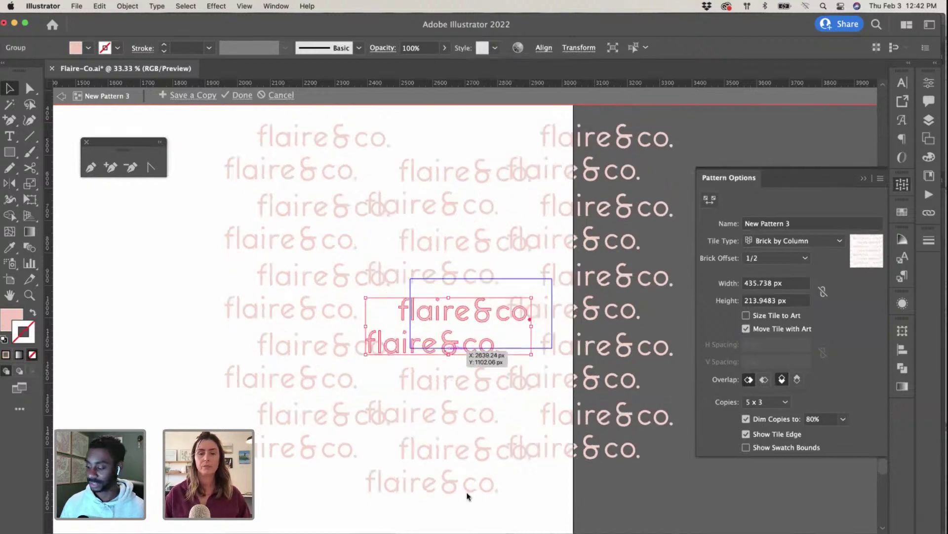
left_click_drag(447, 350, 449, 349)
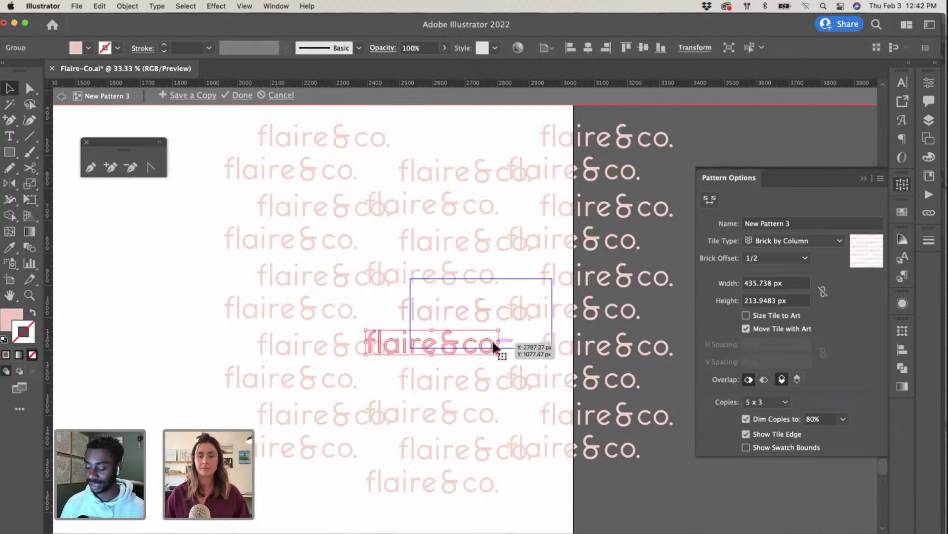
key("Escape")
left_click(466, 310)
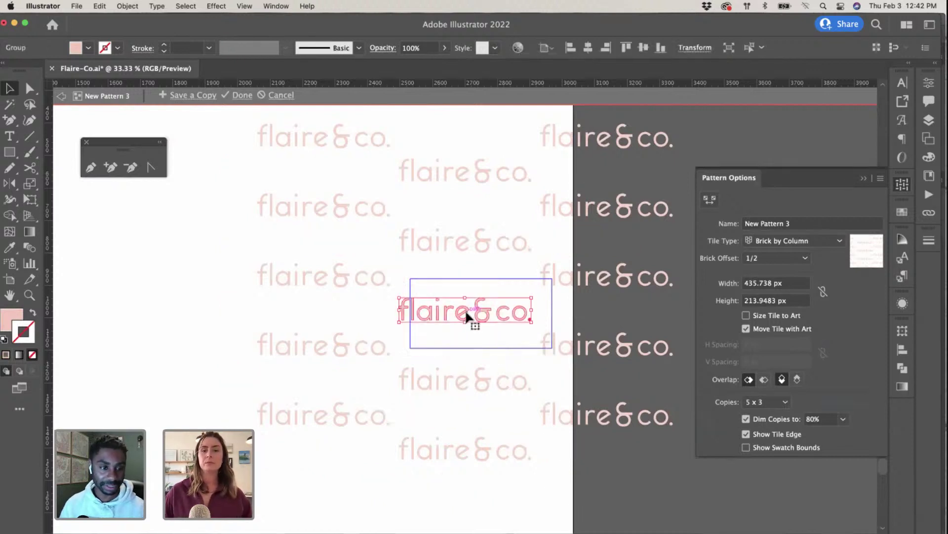
scroll(479, 283, "right", 3)
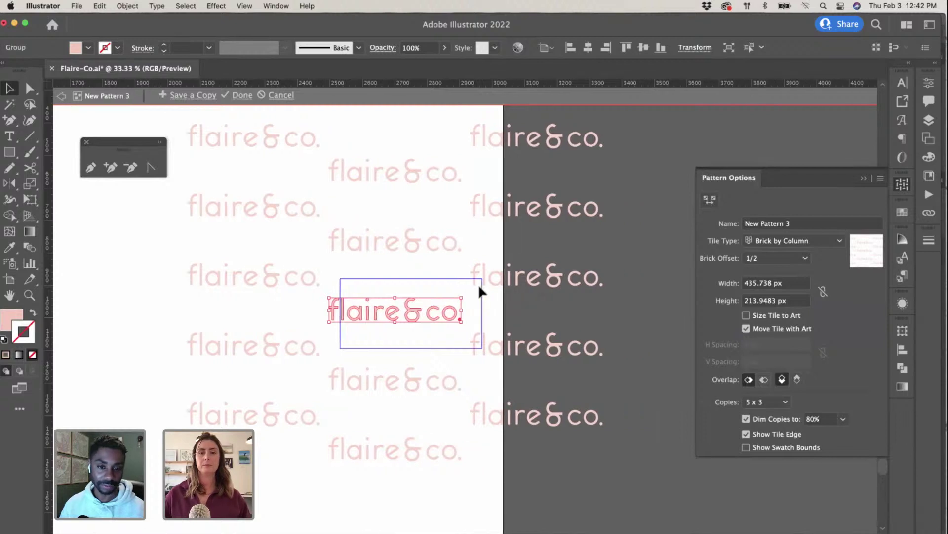
left_click_drag(410, 313, 415, 312)
left_click(411, 288)
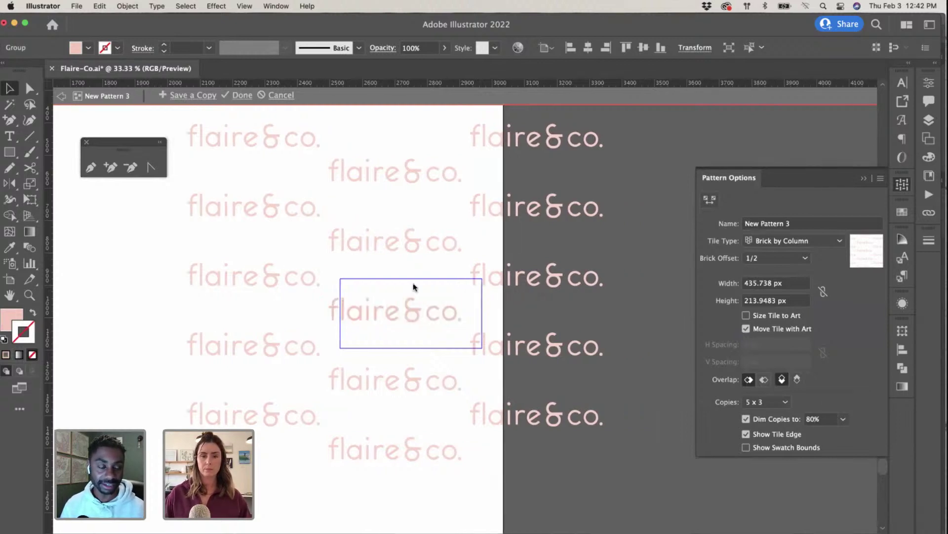
Step: Paste an extra ampersand copy and move it to the tile's bottom-left
key("super+equal")
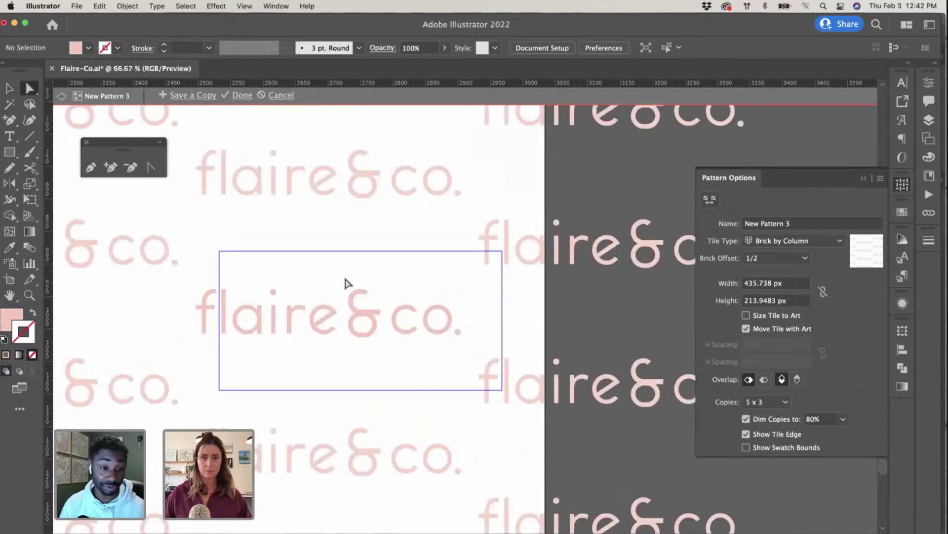
left_click_drag(346, 280, 385, 362)
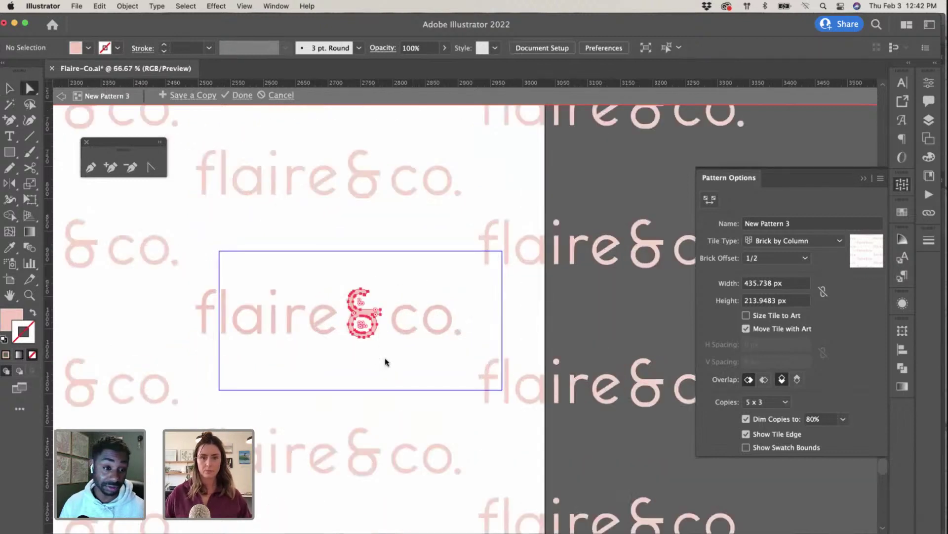
left_click(391, 258)
key("super+v")
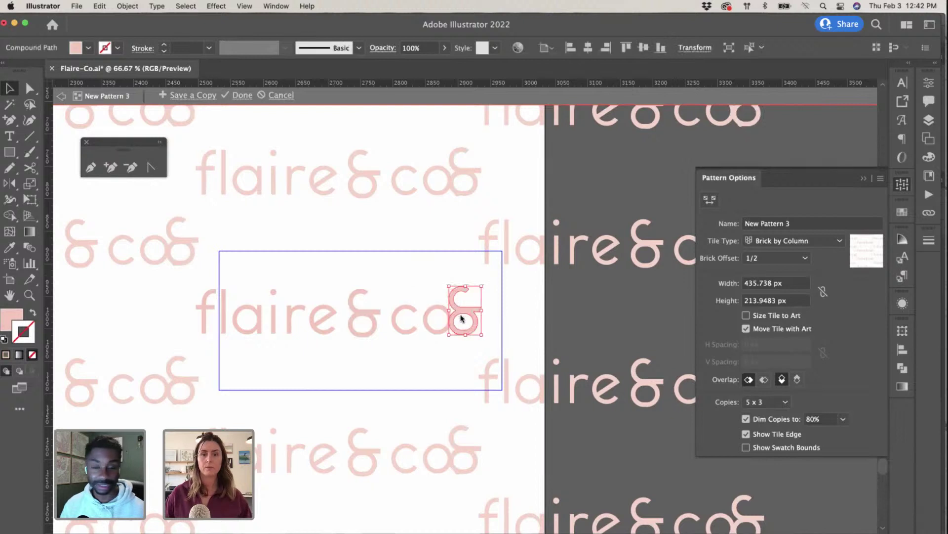
left_click_drag(460, 317, 374, 372)
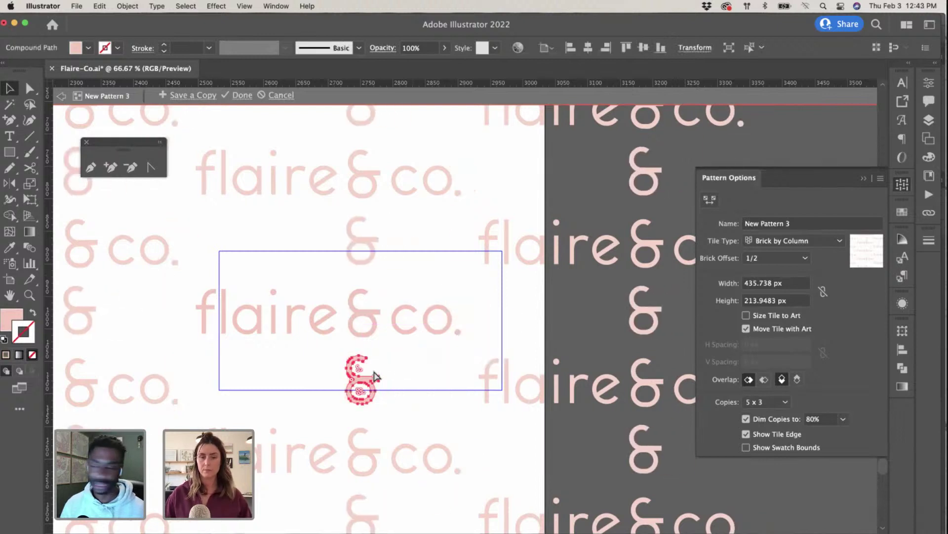
key("super+minus")
key("super+minus")
left_click_drag(467, 313, 527, 280)
left_click(429, 297)
Step: Delete the extra ampersand and narrow the tile to about 418 px wide
key("Delete")
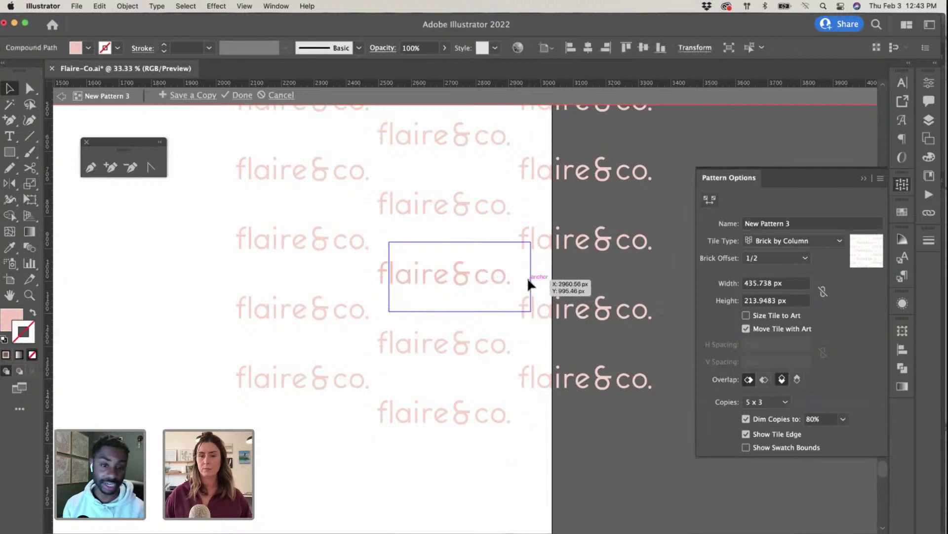
left_click(706, 198)
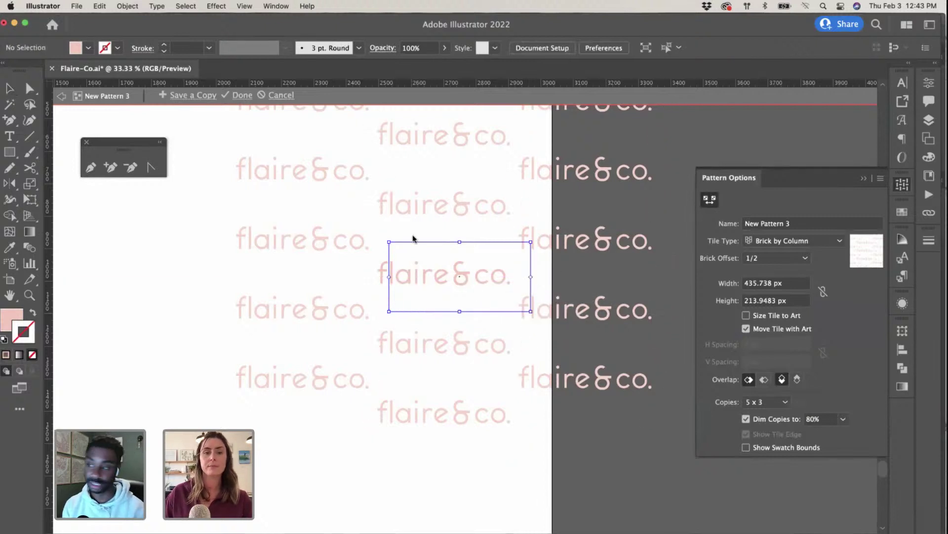
left_click_drag(390, 244, 375, 243)
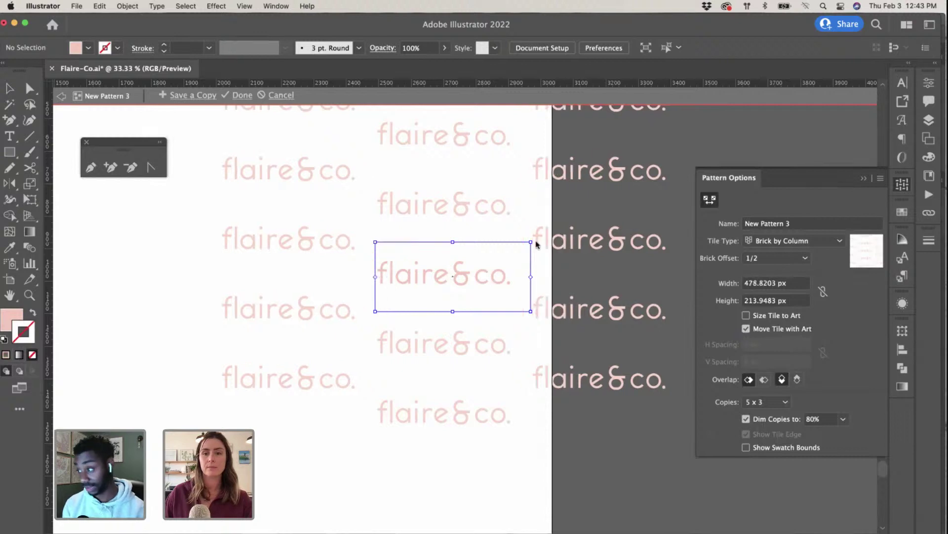
left_click_drag(531, 243, 513, 250)
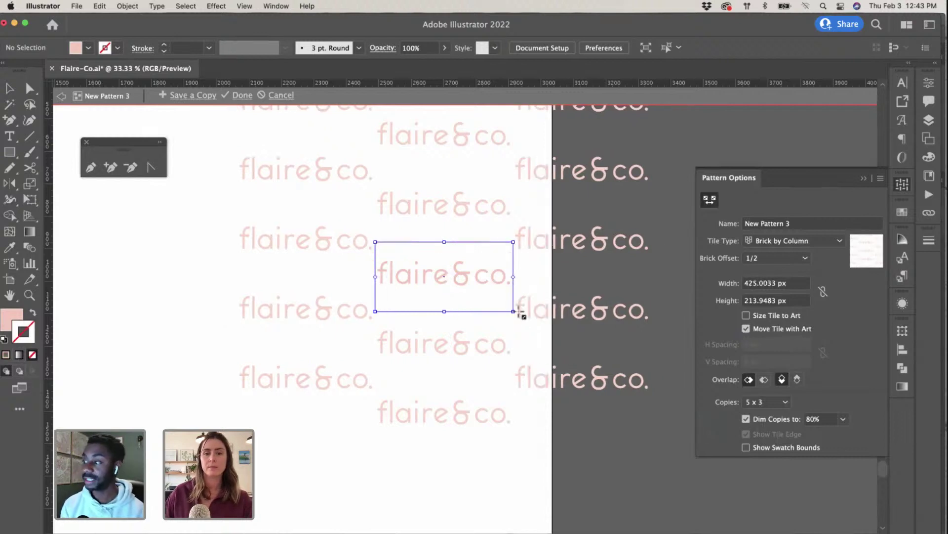
left_click_drag(517, 312, 509, 253)
left_click_drag(511, 299, 512, 297)
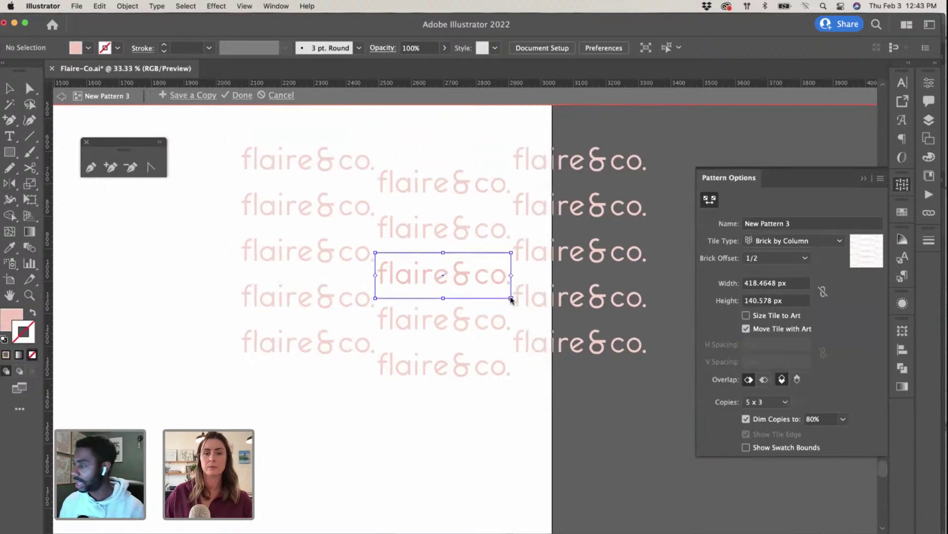
Step: Shorten the tile height to about 122 px
key("super+equal")
key("super+equal")
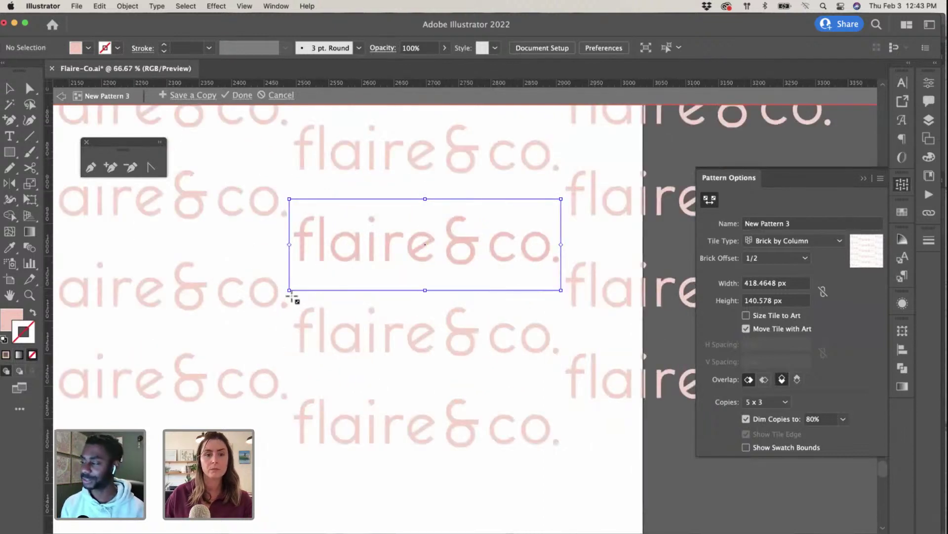
left_click_drag(292, 296, 291, 289)
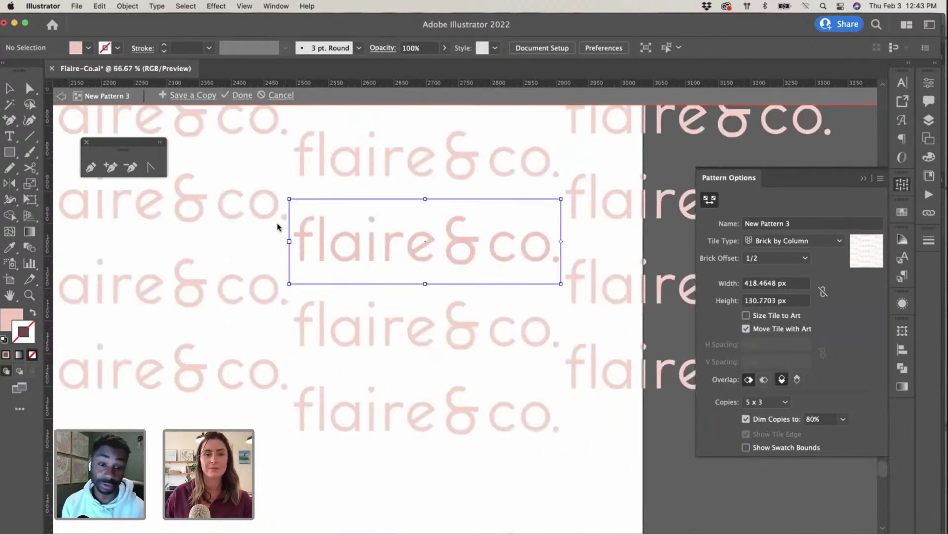
left_click_drag(289, 200, 290, 205)
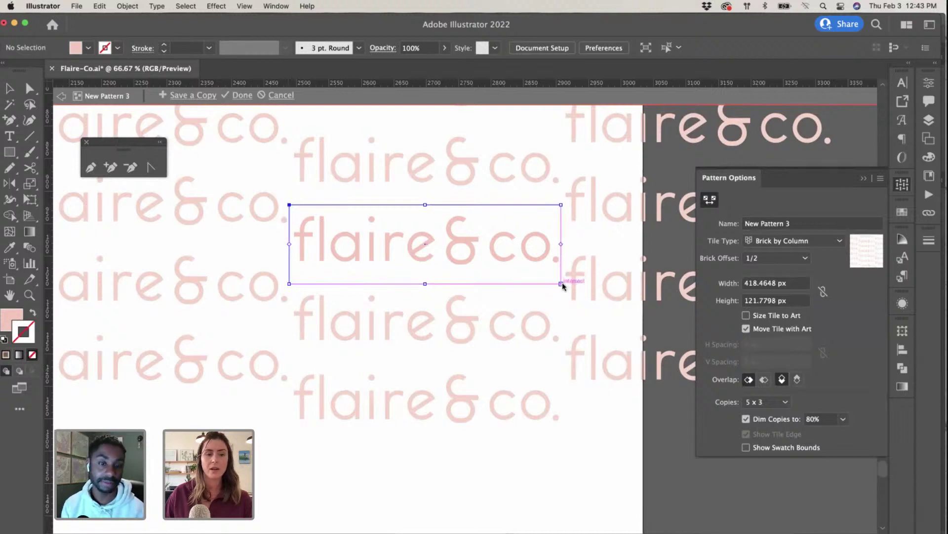
key("super+minus")
key("super+minus")
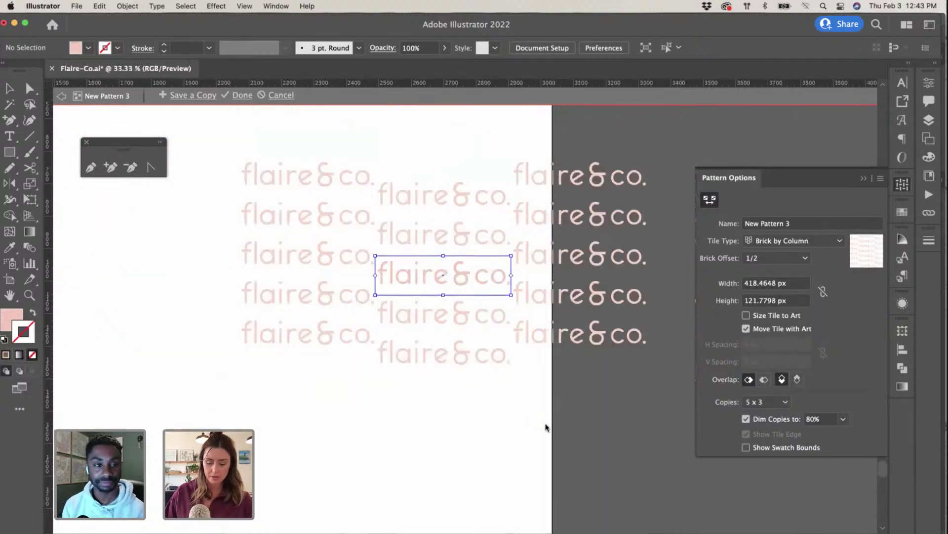
key("v")
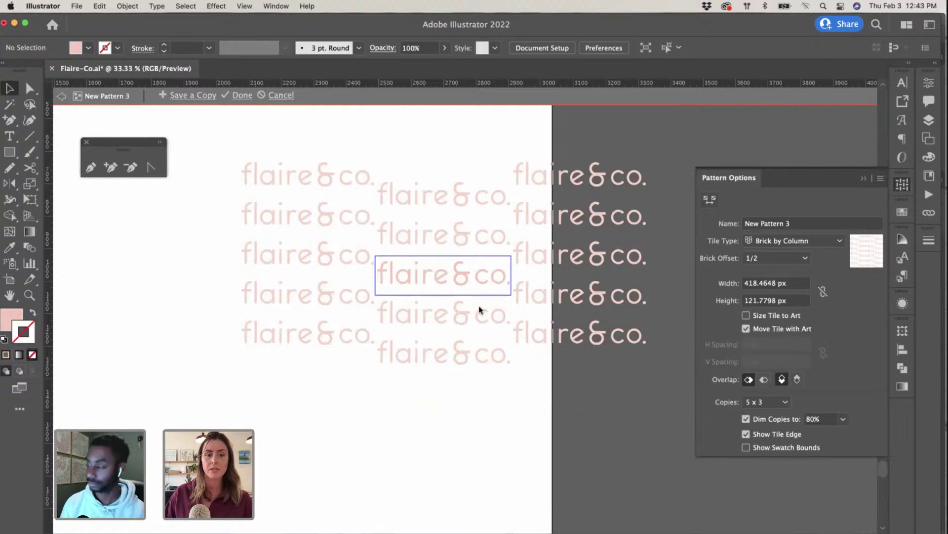
left_click(88, 143)
scroll(478, 250, "right", 1)
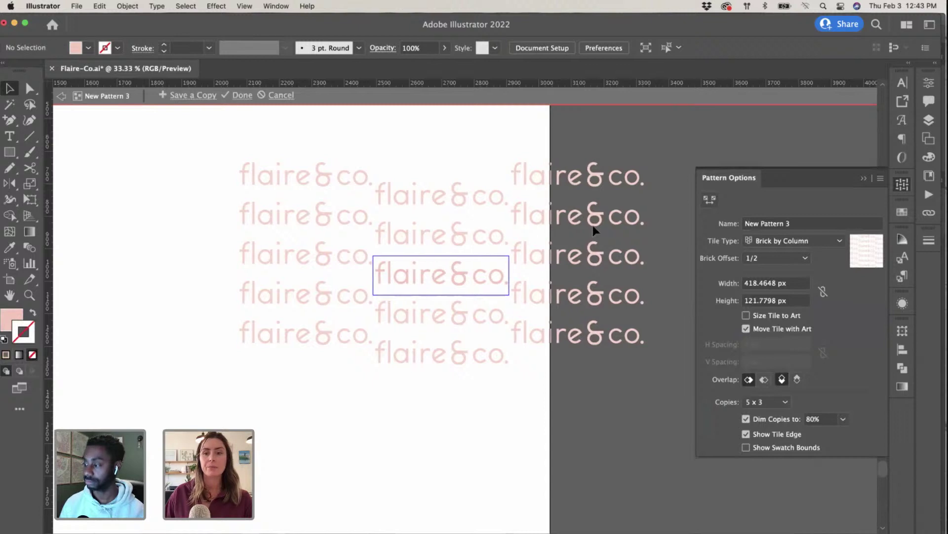
left_click(710, 200)
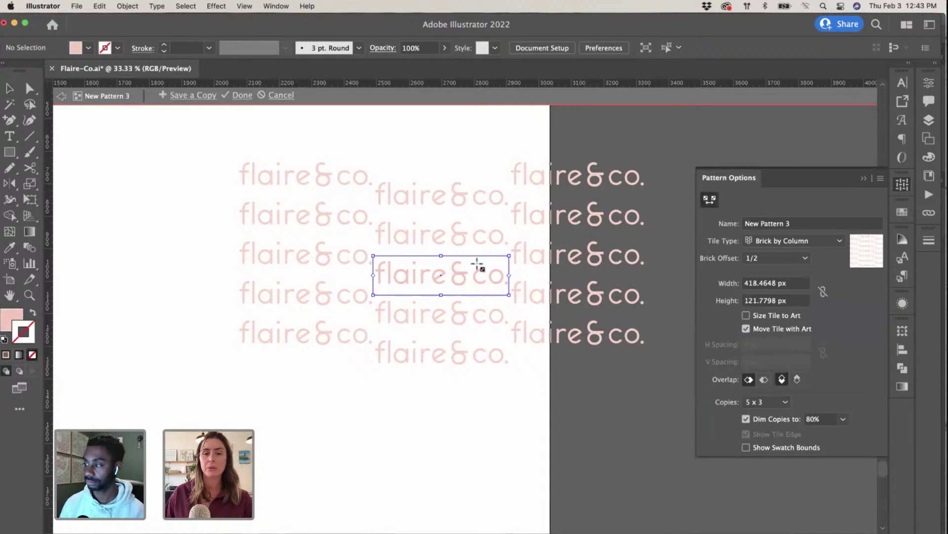
Step: Try Brick by Row and widen the tile to about 443 px
left_click(791, 240)
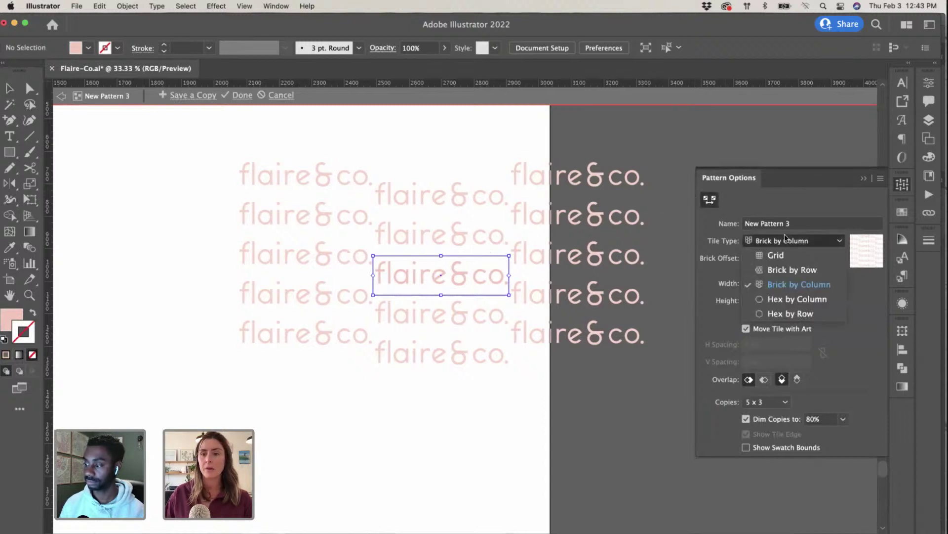
left_click(790, 269)
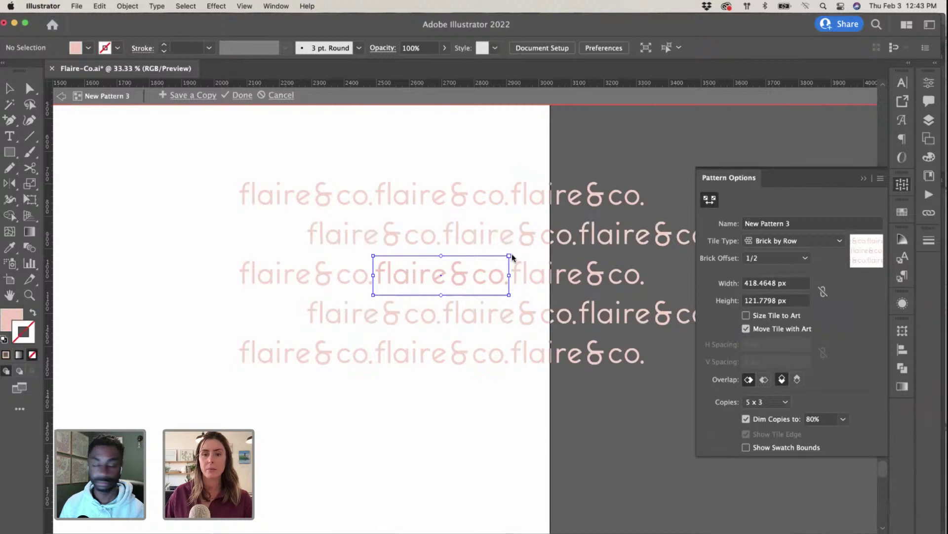
left_click_drag(512, 257, 514, 257)
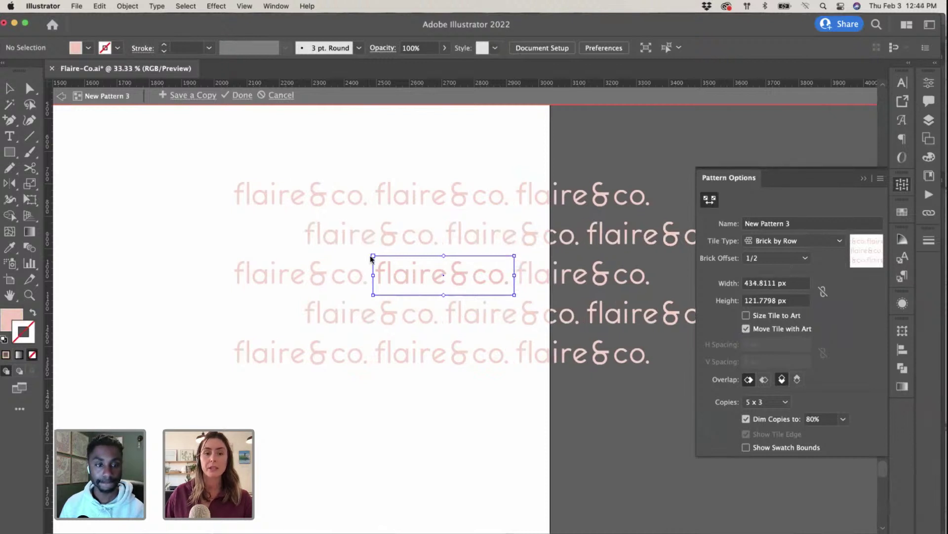
left_click_drag(372, 258, 370, 256)
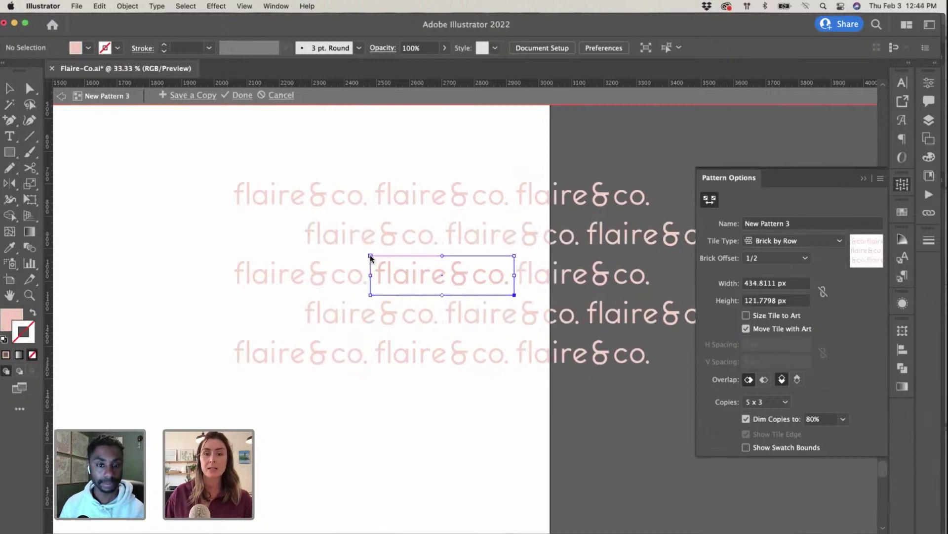
Step: Switch back to Brick by Column with a 3/5 brick offset
left_click(765, 241)
left_click(764, 283)
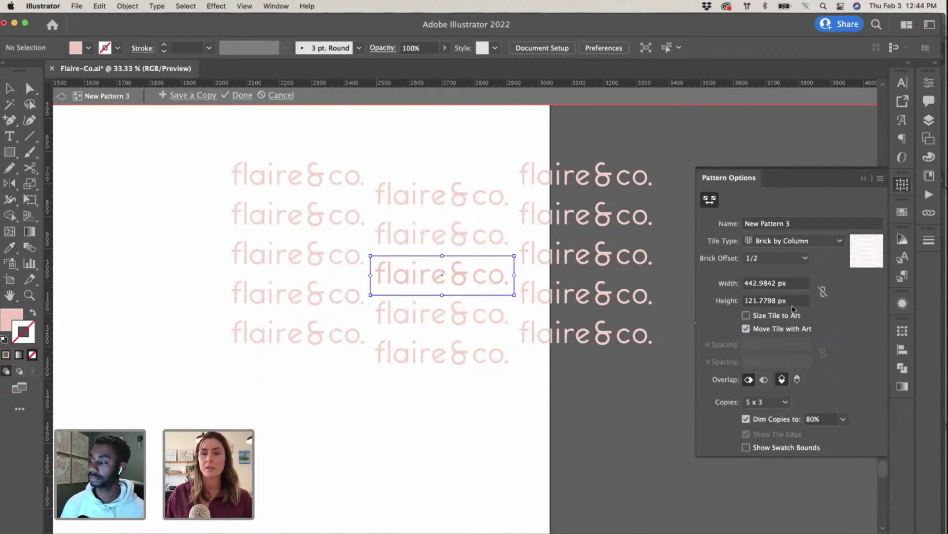
left_click(783, 259)
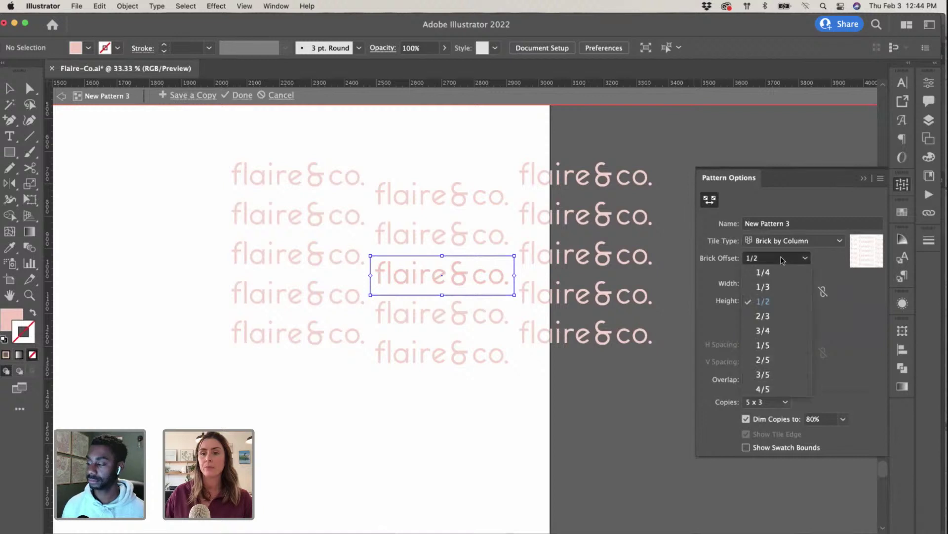
left_click(780, 330)
left_click(769, 266)
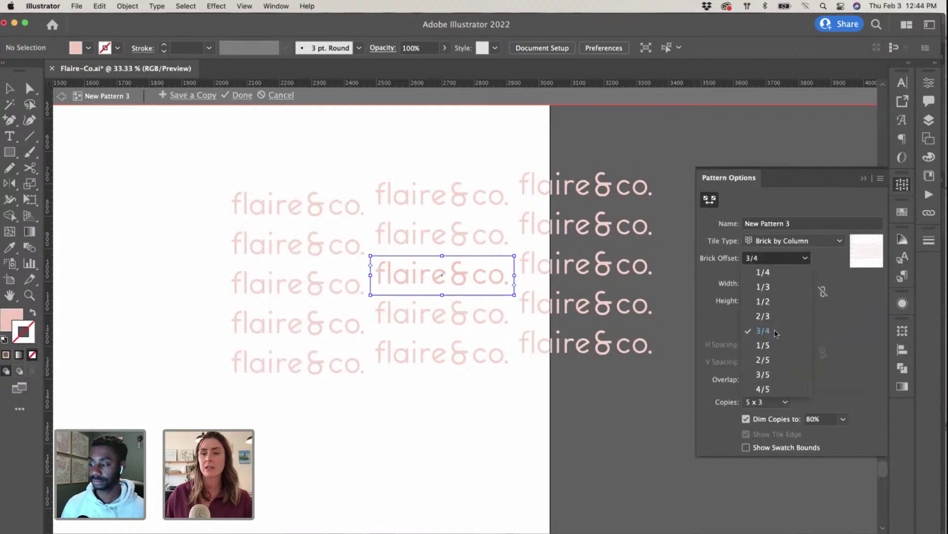
left_click(778, 376)
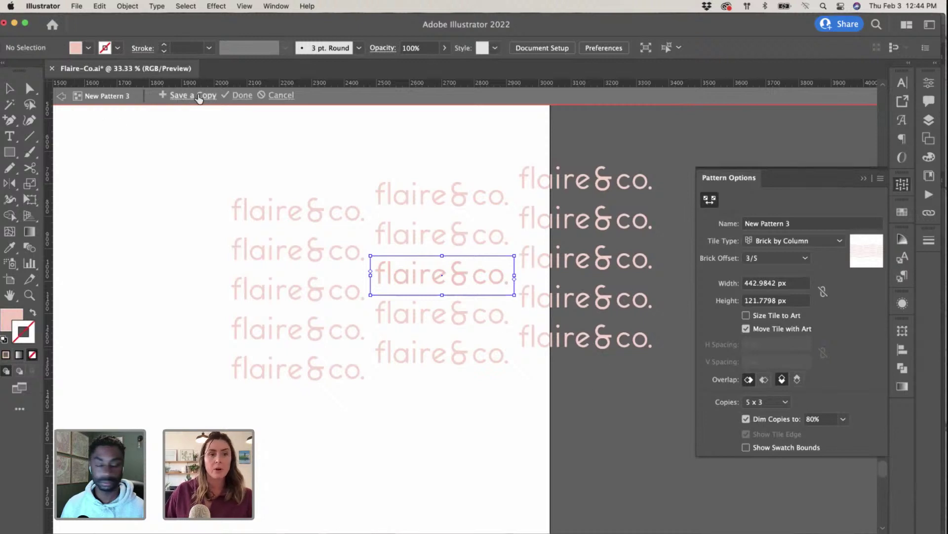
Step: Finish the pattern and move the wordmark group up beside the top board
left_click(242, 94)
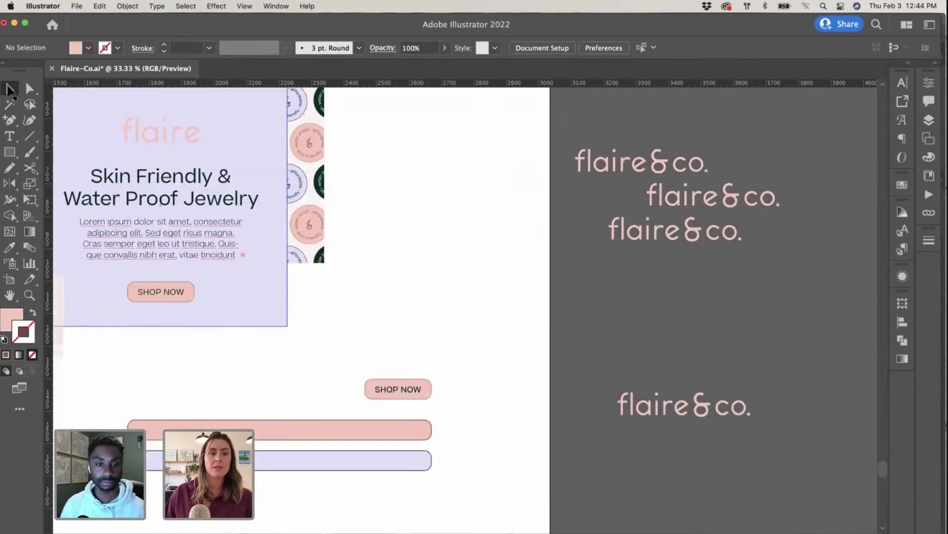
key("super+minus")
key("super+minus")
key("super+minus")
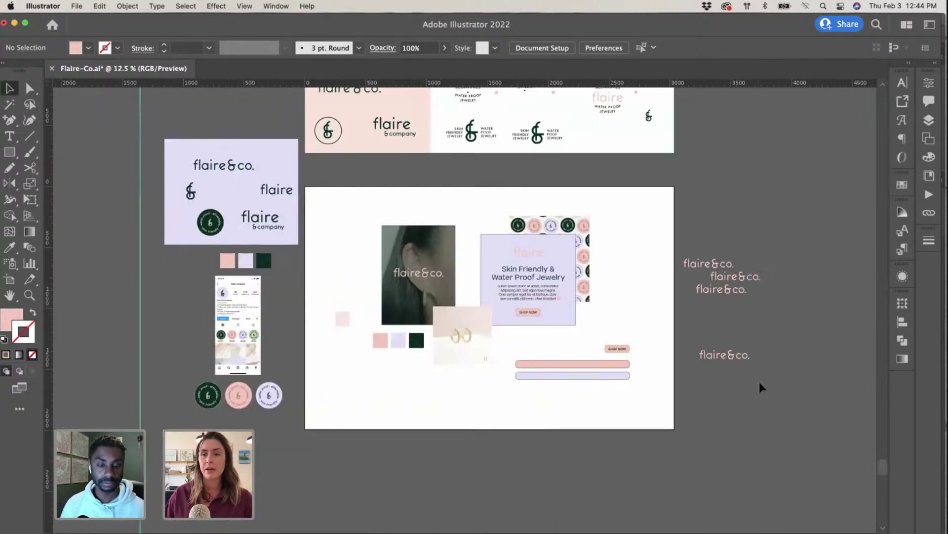
left_click_drag(732, 354, 745, 185)
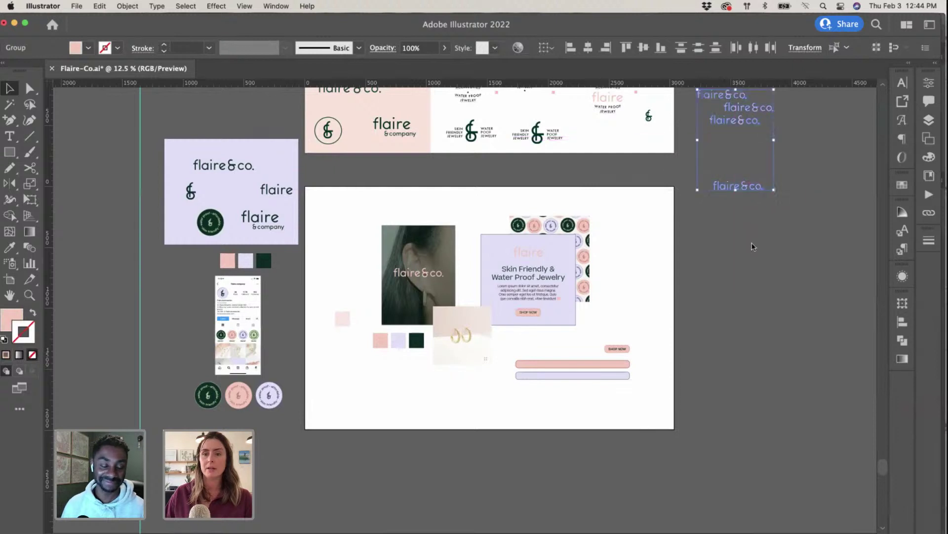
left_click(683, 249)
Step: Draw a rectangle beside the brand board, filled with the flaire&co. pattern and no stroke
scroll(684, 250, "right", 5)
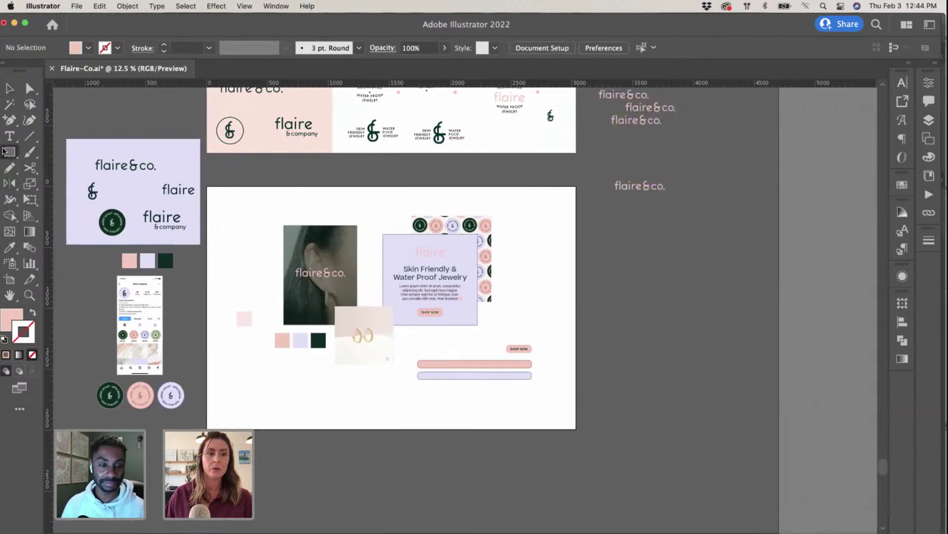
left_click(4, 151)
left_click_drag(554, 209, 749, 402)
left_click(907, 183)
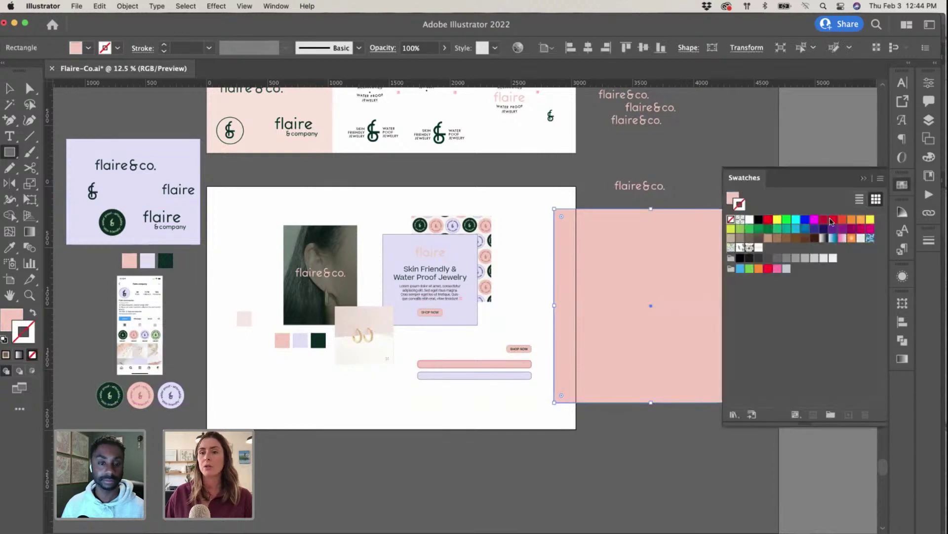
left_click(759, 247)
scroll(515, 286, "right", 5)
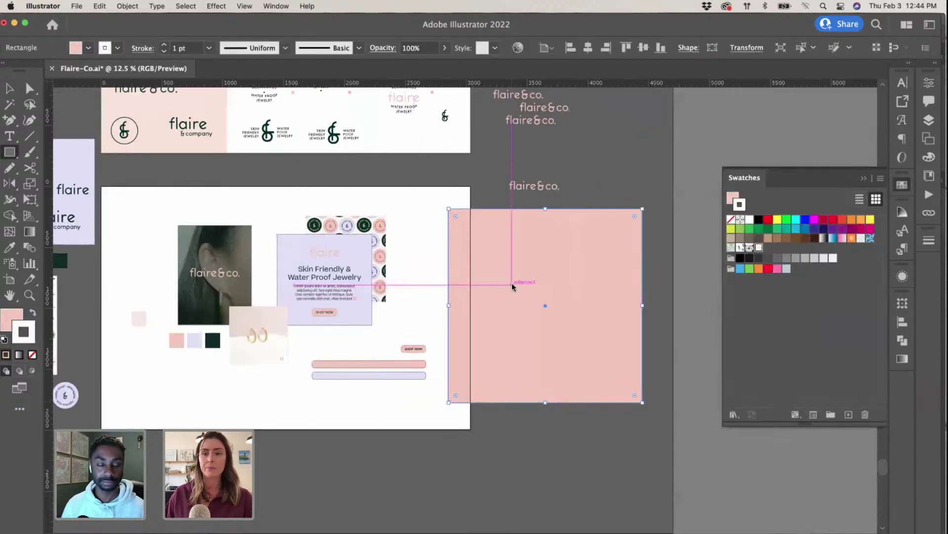
left_click(34, 314)
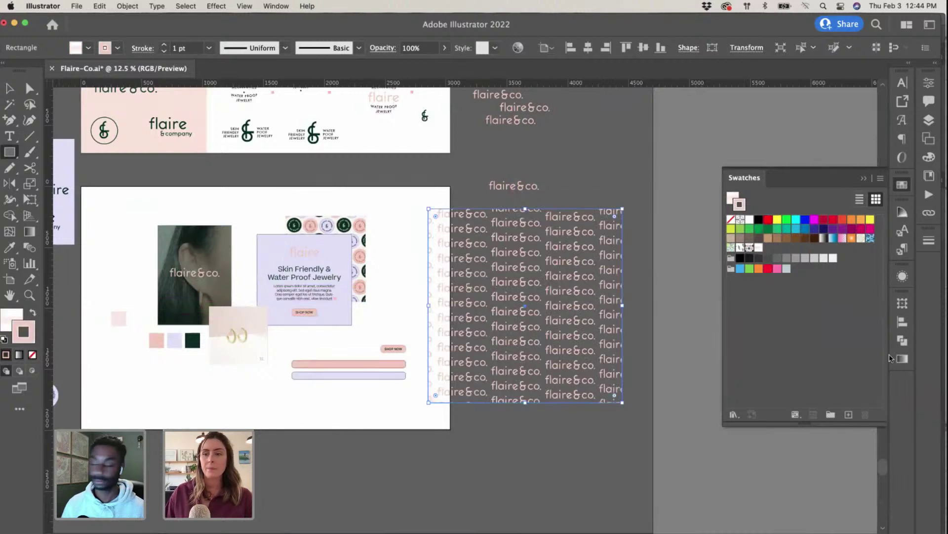
left_click(31, 355)
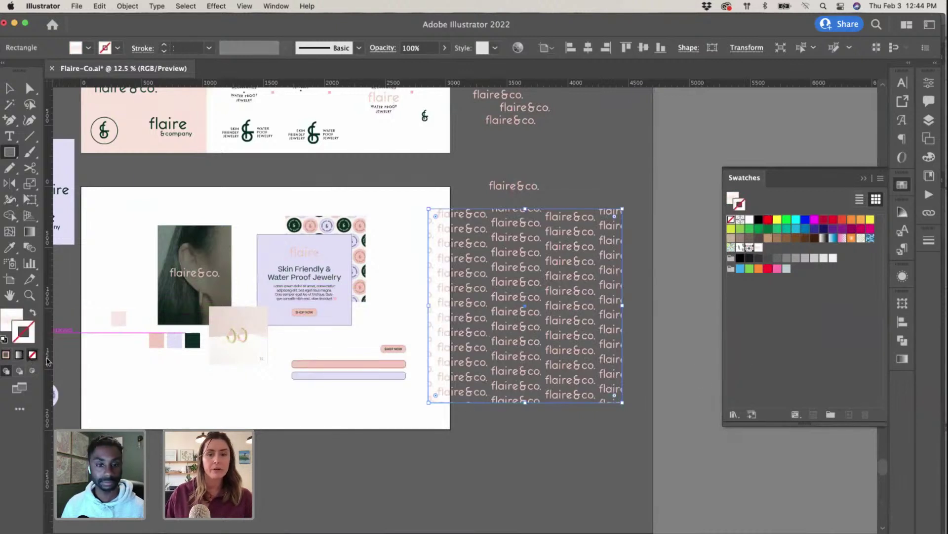
Step: Reselect the pattern rectangle and reopen New Pattern 3 for editing
left_click(10, 88)
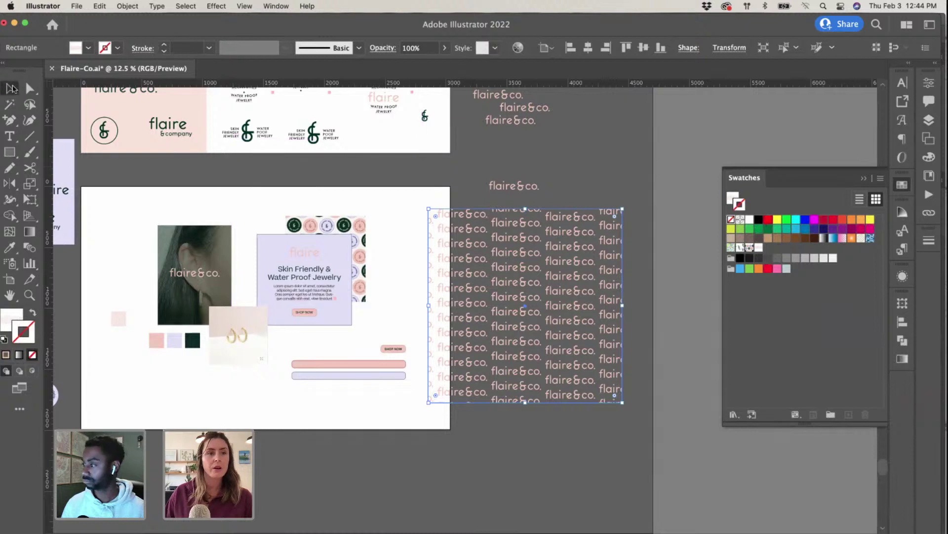
left_click(583, 470)
left_click(529, 321)
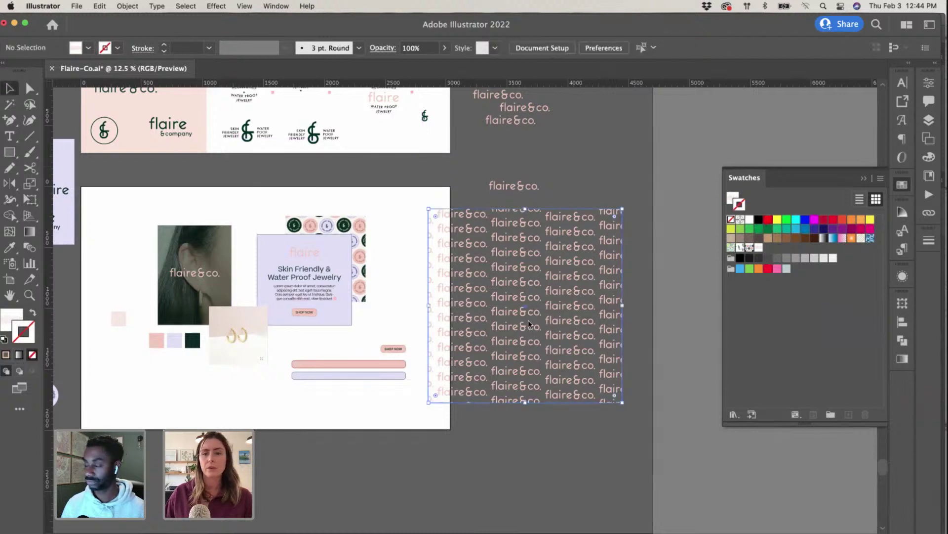
double_click(760, 249)
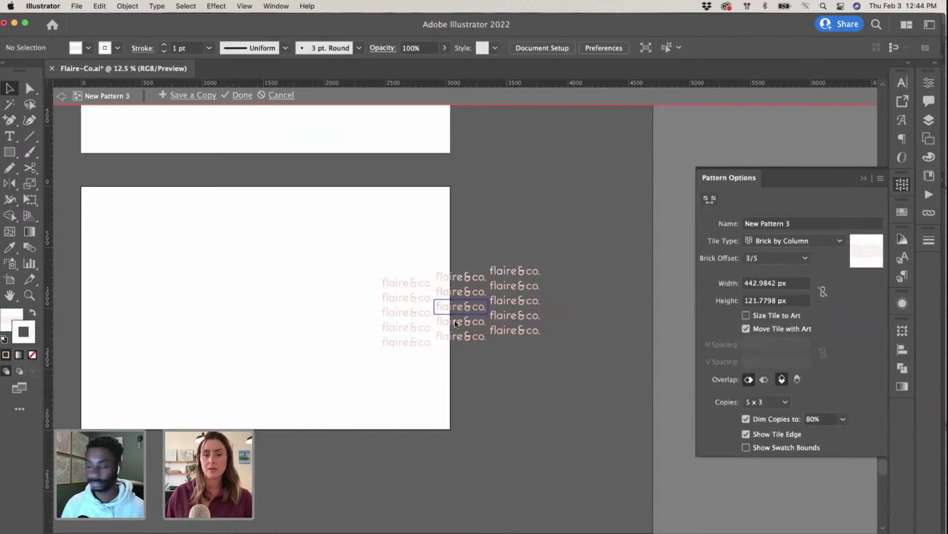
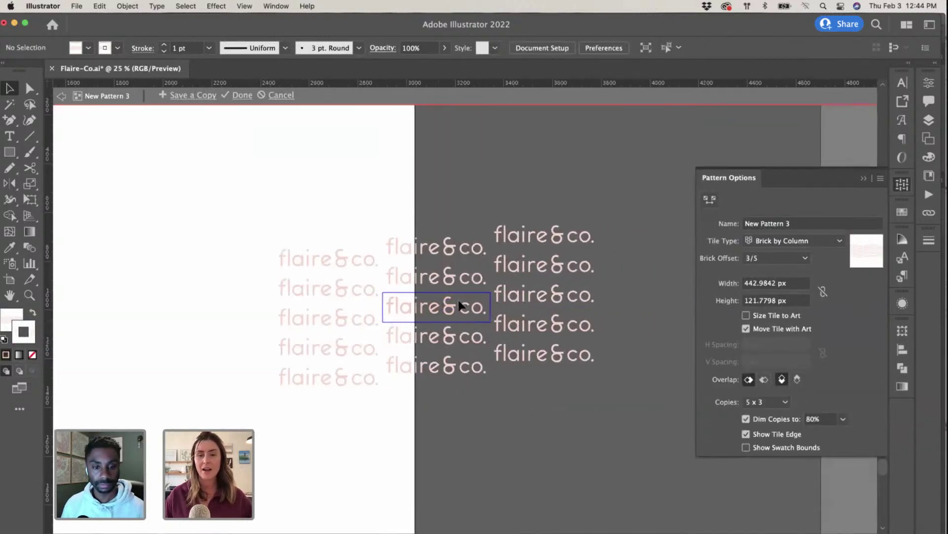
Step: Shift the flaire&co. artwork down in the tile, then move it back into place
left_click_drag(455, 307, 456, 404)
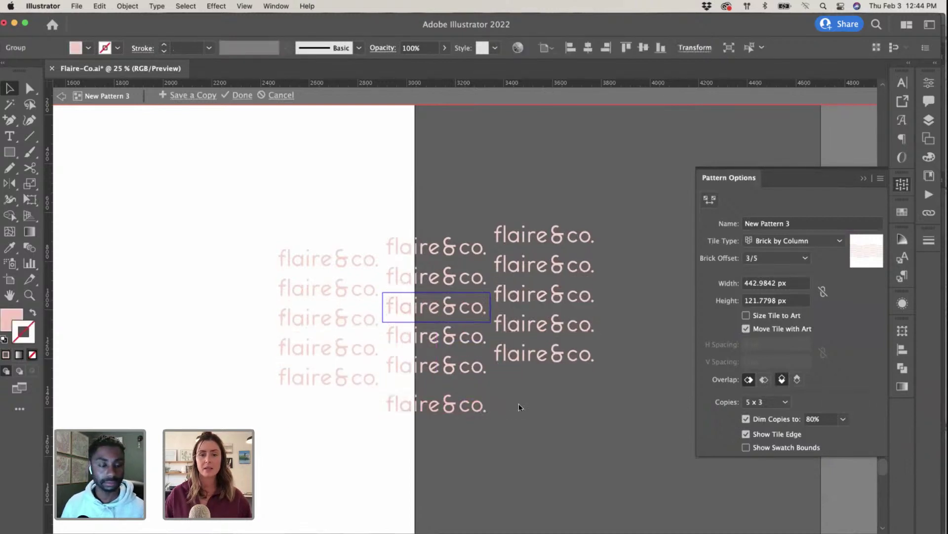
left_click(447, 408)
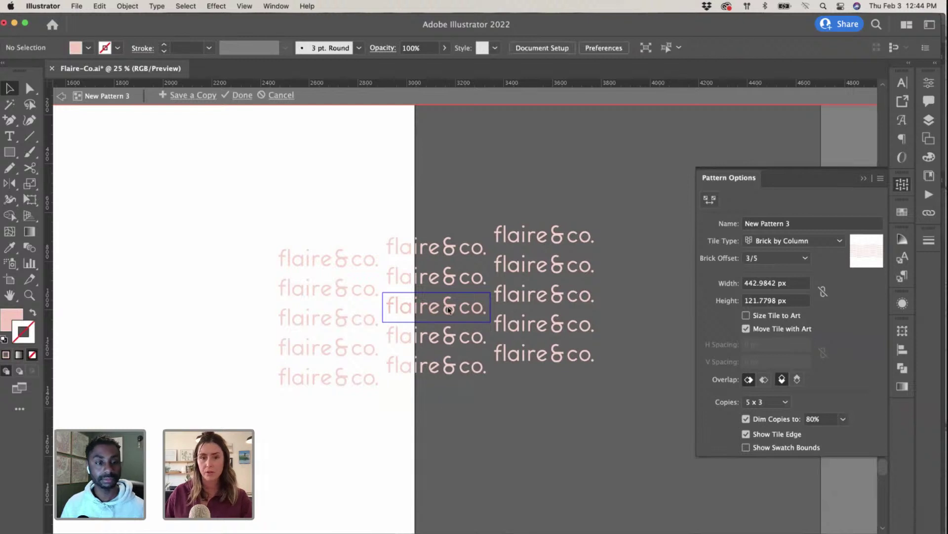
left_click_drag(449, 407, 447, 306)
key("super+equal")
key("super+equal")
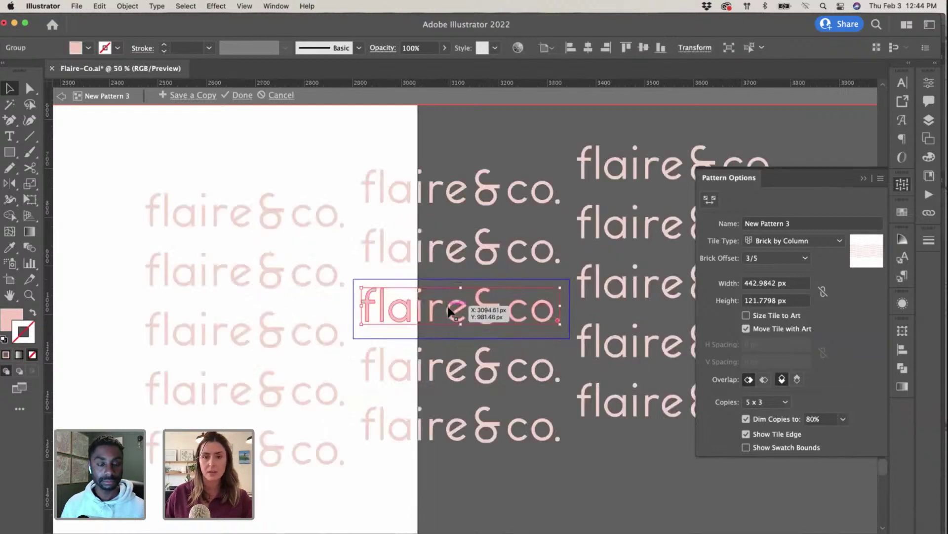
Step: Pull the tile's right and left edges inward until the width reads 412.3336 px
left_click(709, 200)
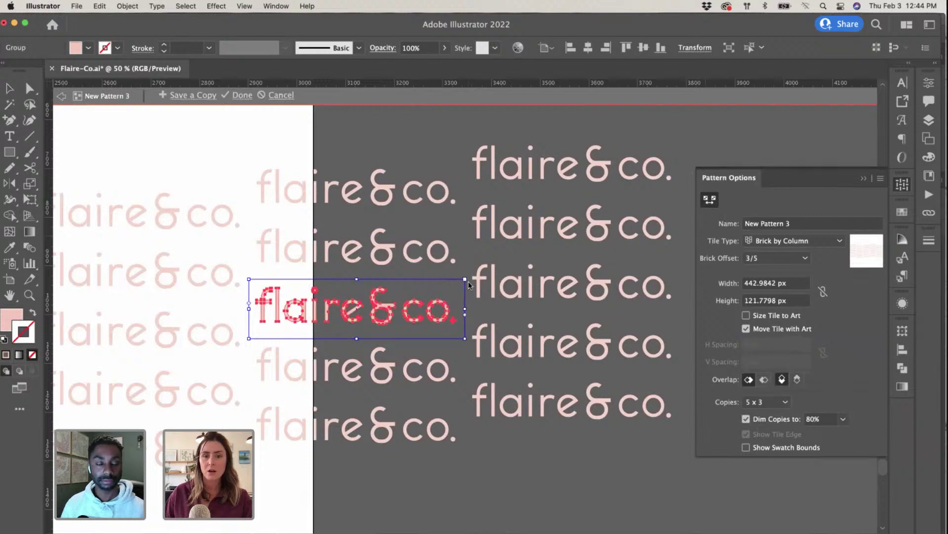
left_click_drag(466, 281, 458, 281)
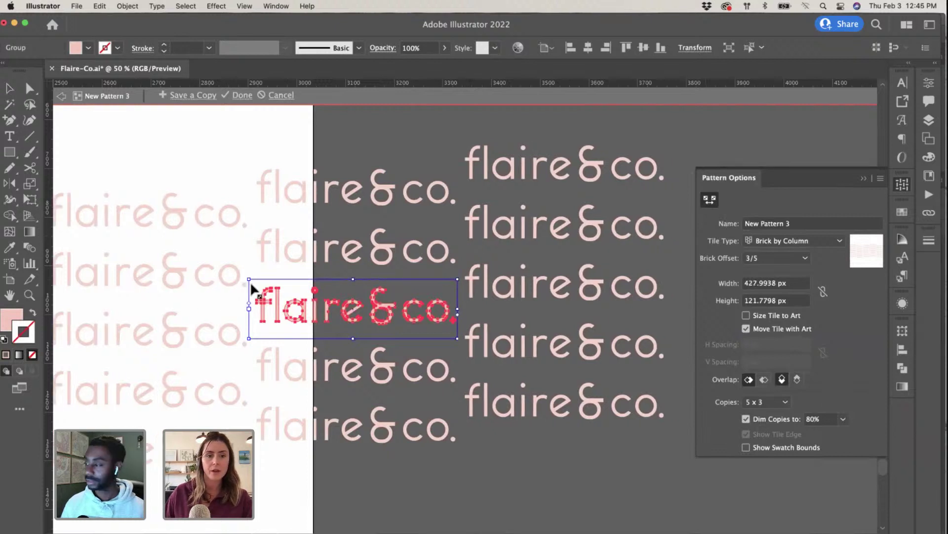
left_click_drag(250, 282, 257, 283)
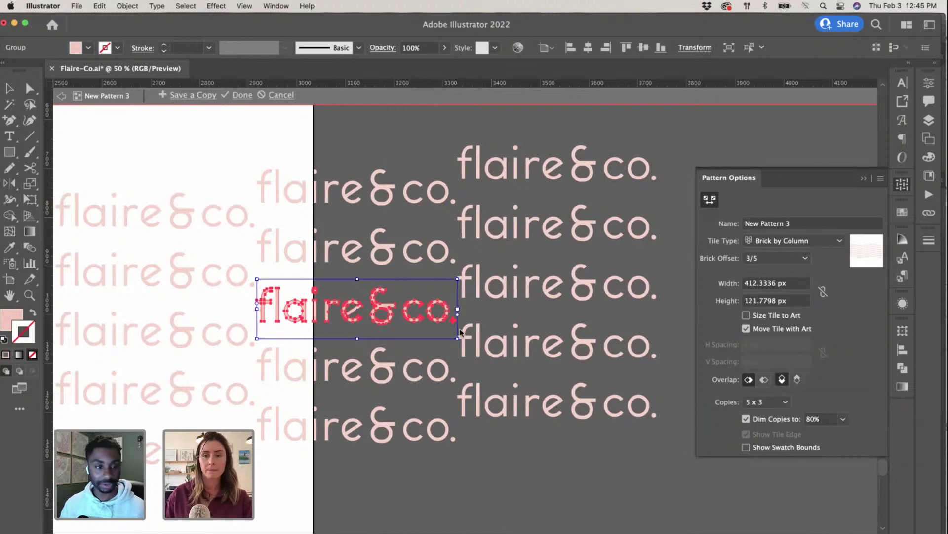
key("super+minus")
key("super+minus")
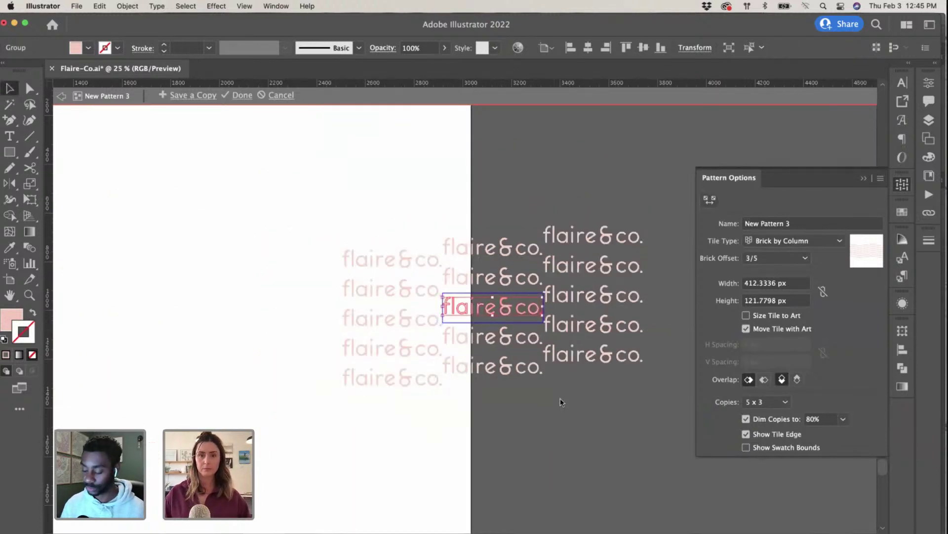
Step: Set the pattern's Brick Offset to 4/5
left_click(560, 398)
scroll(560, 396, "right", 4)
left_click(782, 256)
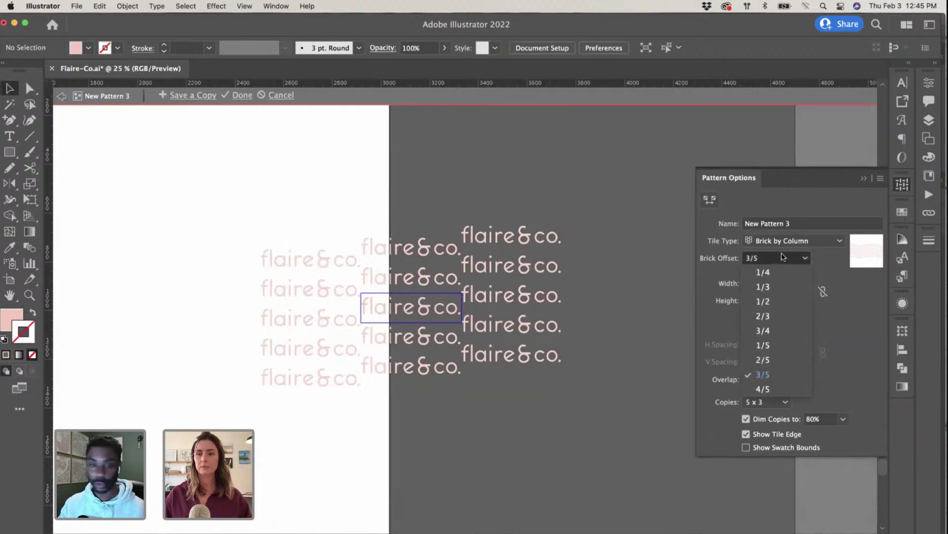
left_click(753, 389)
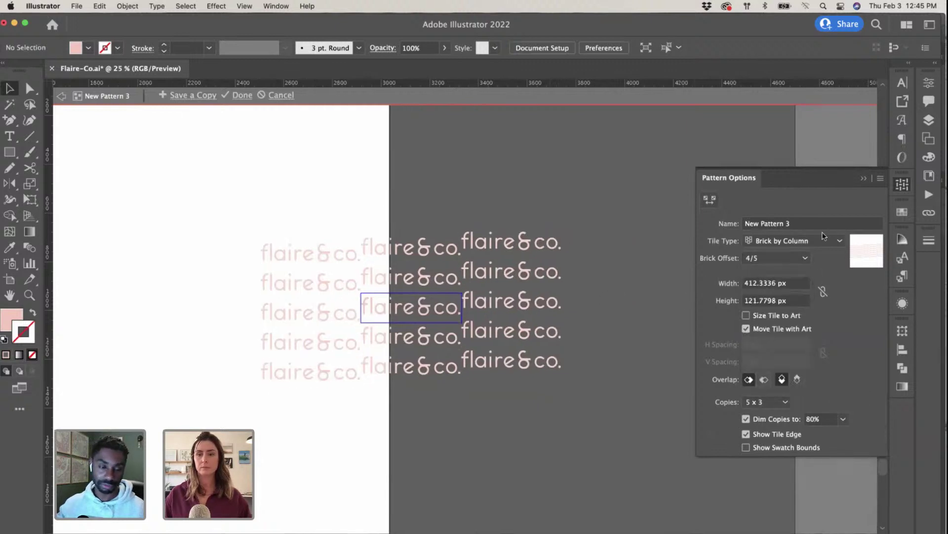
Step: Switch the tile type to Hex by Column and enlarge the tile to about 498 × 180 px
left_click(716, 202)
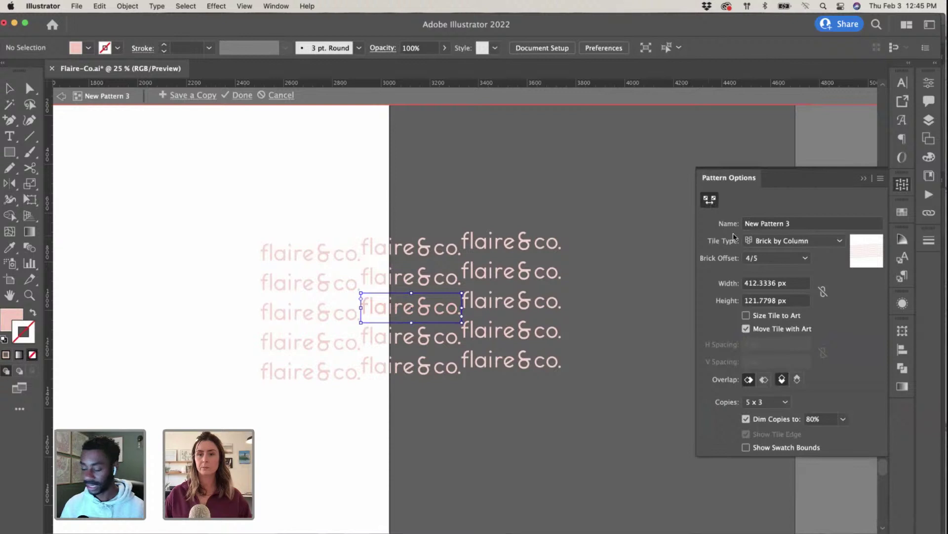
left_click(763, 240)
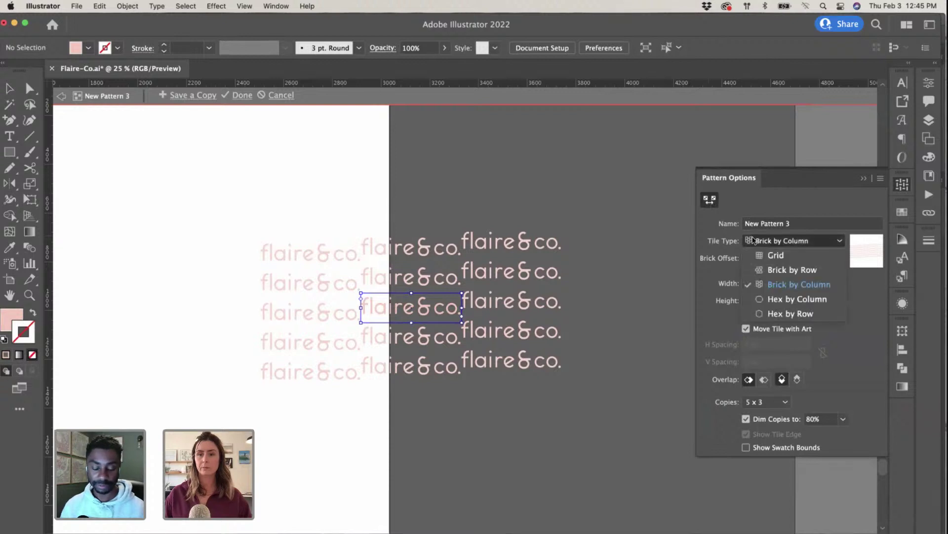
left_click(767, 302)
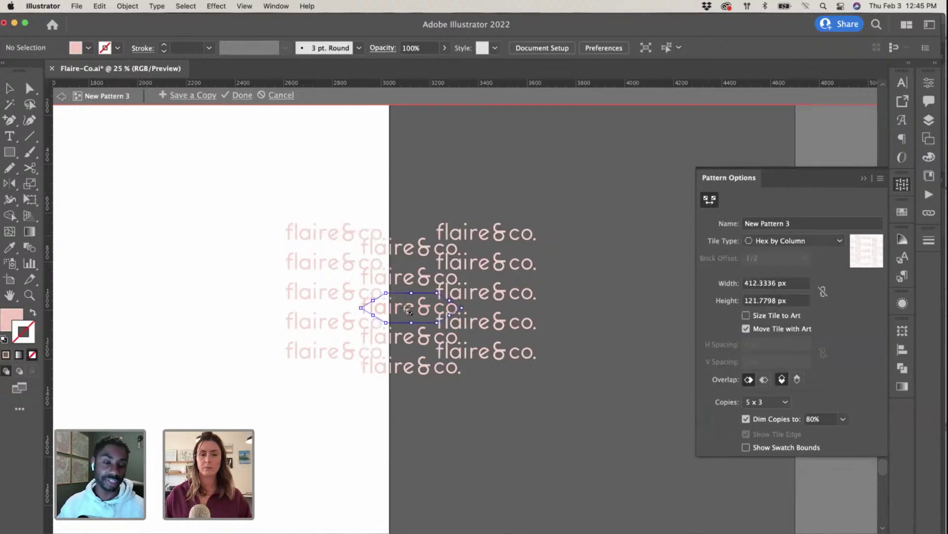
left_click_drag(464, 310, 448, 284)
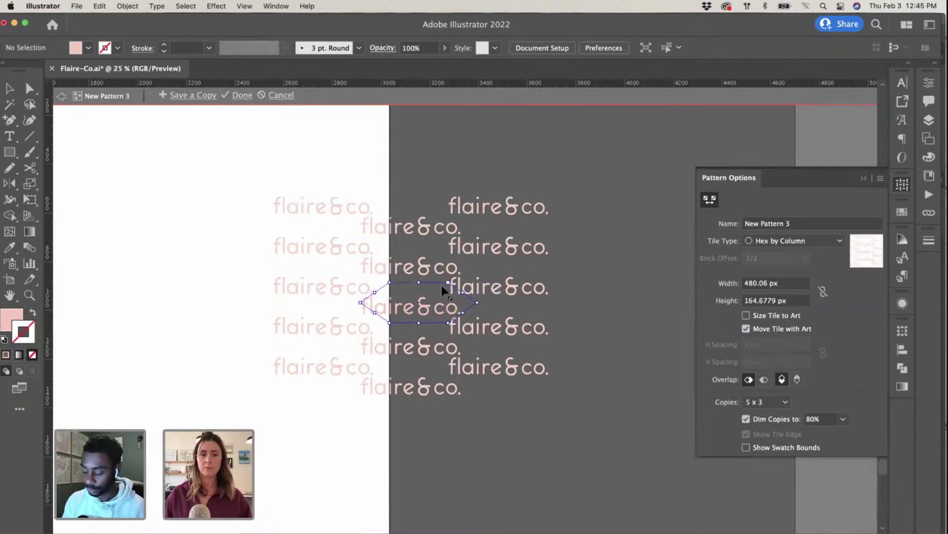
left_click_drag(375, 313, 367, 312)
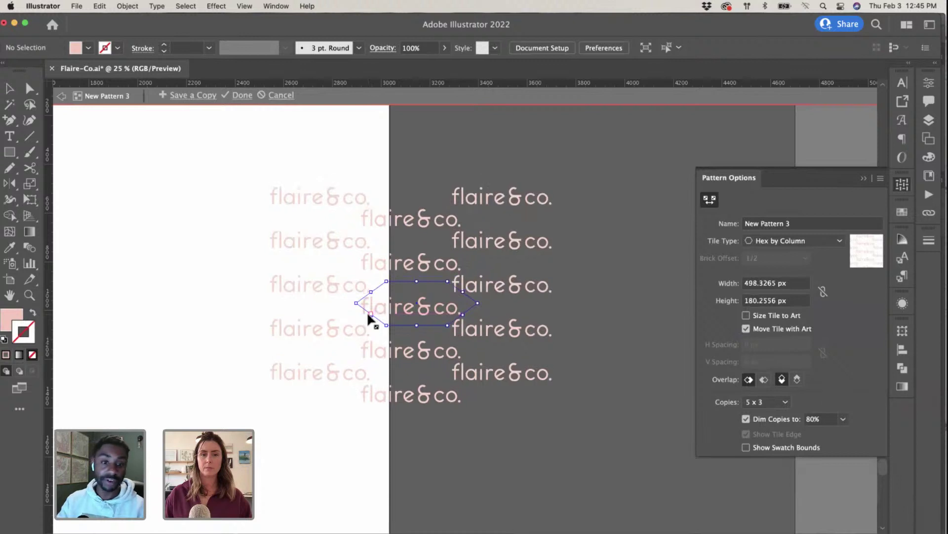
Step: Select the central wordmark and change the tile type to Hex by Row
key("super+equal")
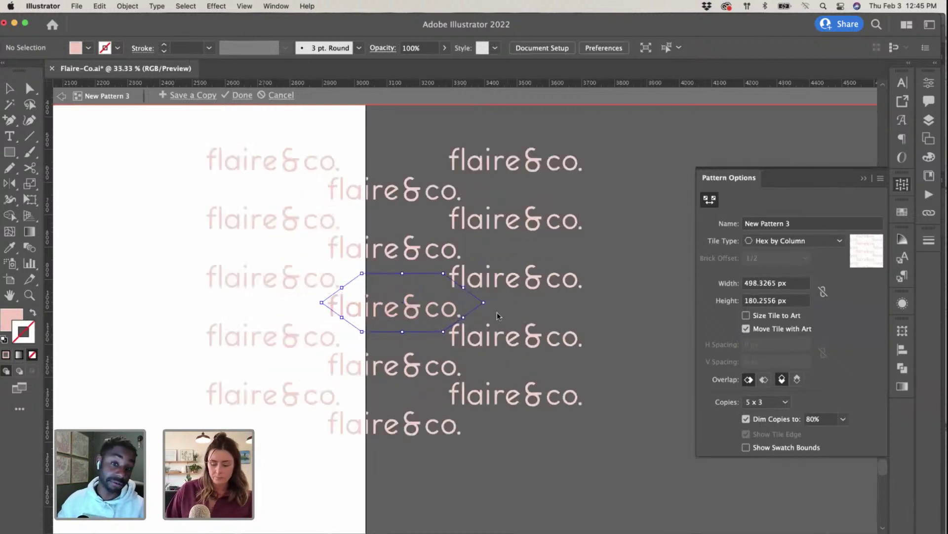
key("v")
left_click(332, 302)
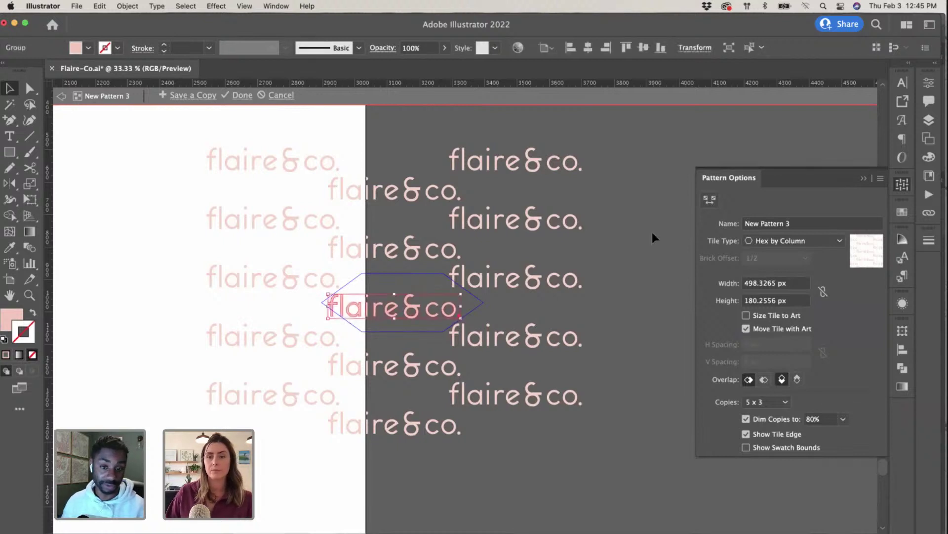
left_click(776, 242)
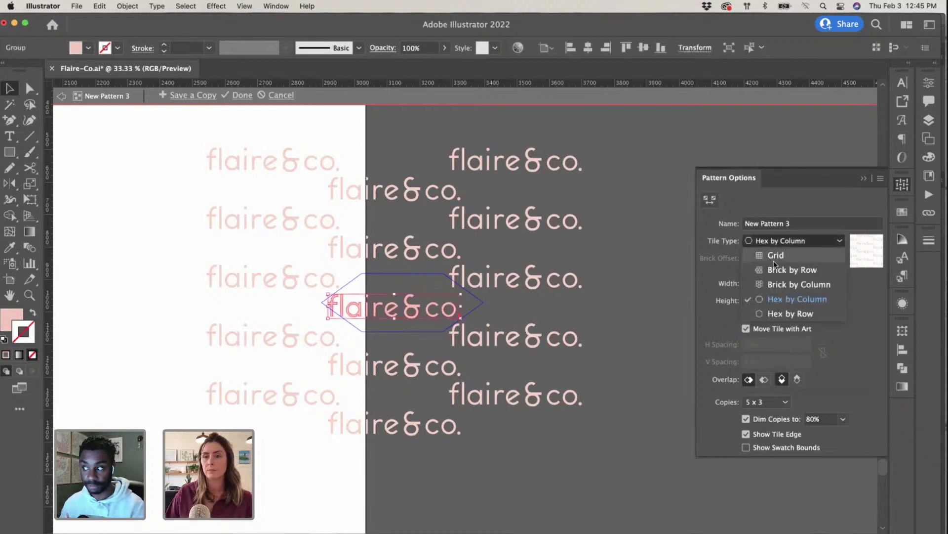
left_click(774, 311)
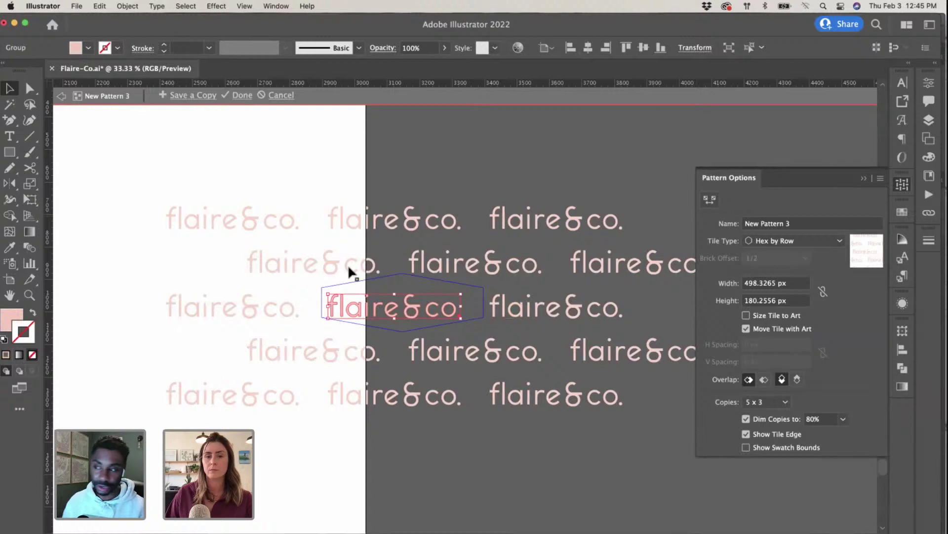
Step: Adjust the hex tile's edges to about 461 px wide and shift the central wordmark upward
left_click(710, 199)
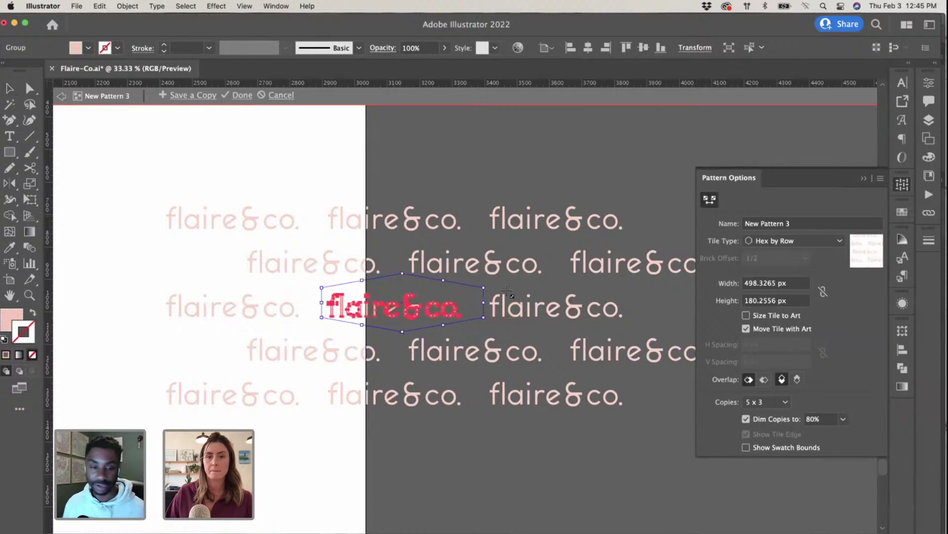
left_click_drag(485, 302, 465, 302)
left_click_drag(396, 282, 394, 284)
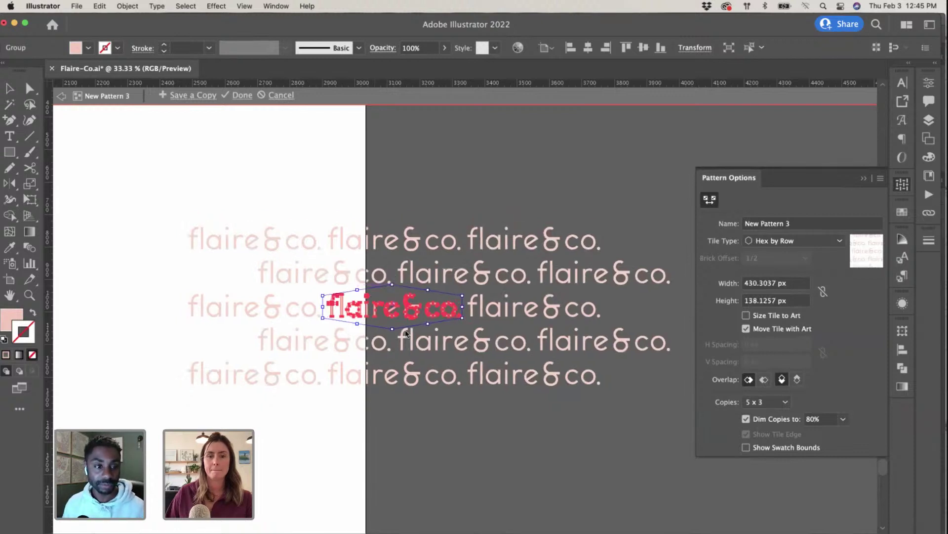
left_click_drag(463, 318, 472, 318)
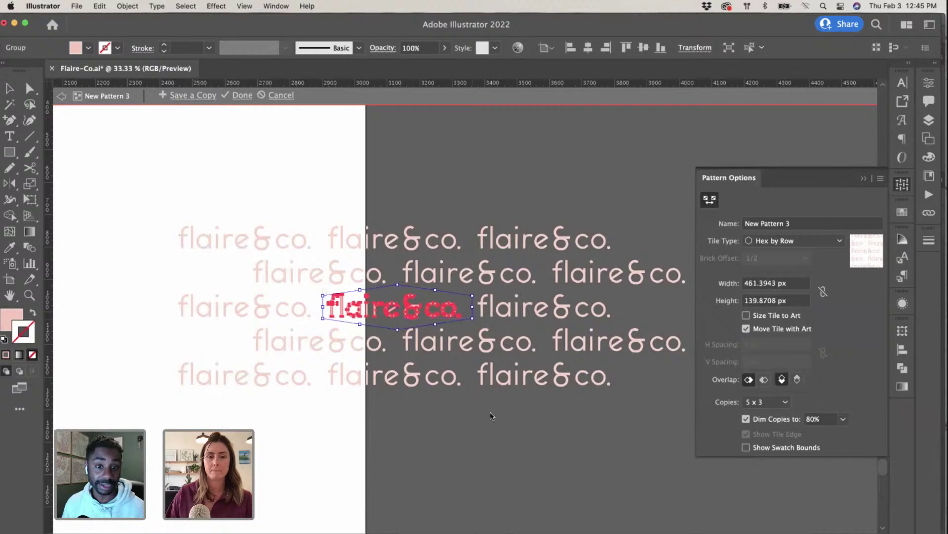
key("v")
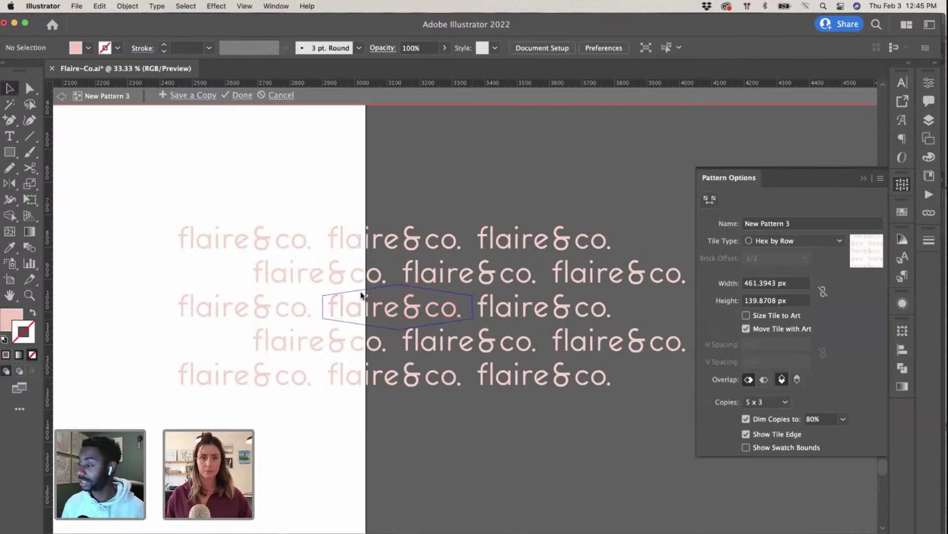
left_click_drag(441, 316, 441, 276)
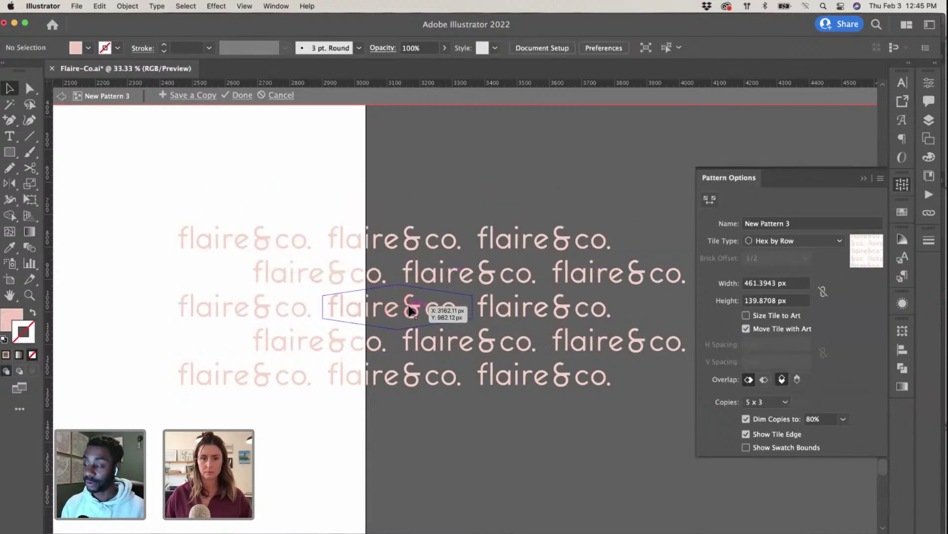
Step: Move the wordmark right and resize the hex tile to 915.821 × 213.9483 px
left_click(710, 199)
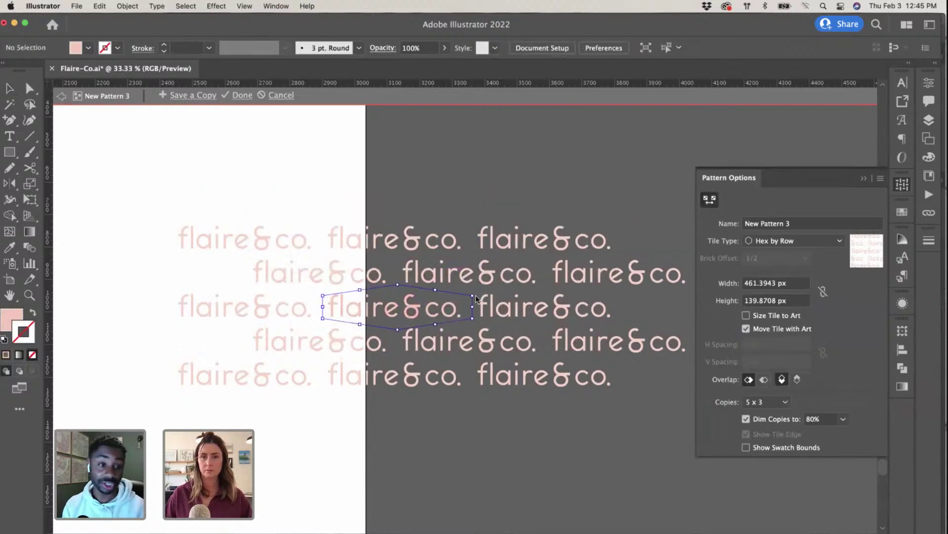
left_click_drag(476, 298, 528, 272)
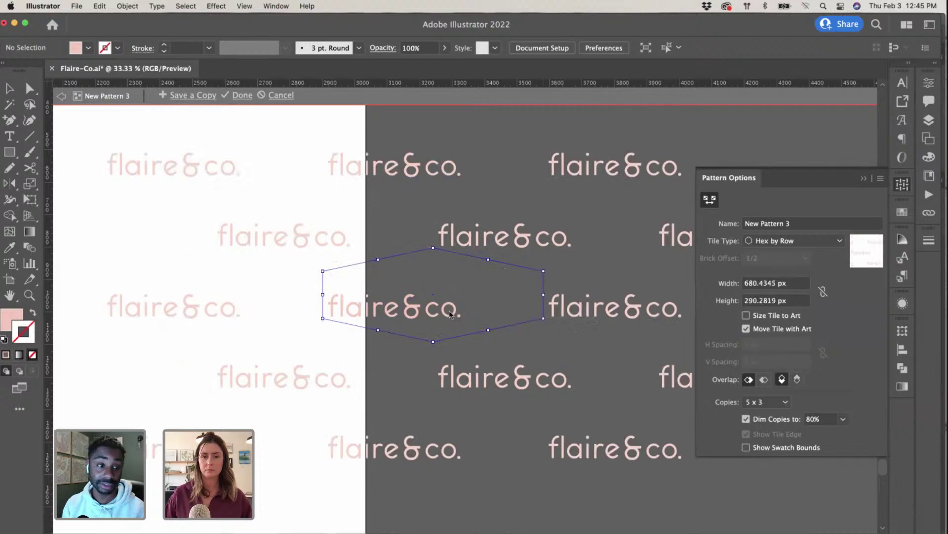
key("v")
left_click_drag(348, 314, 496, 315)
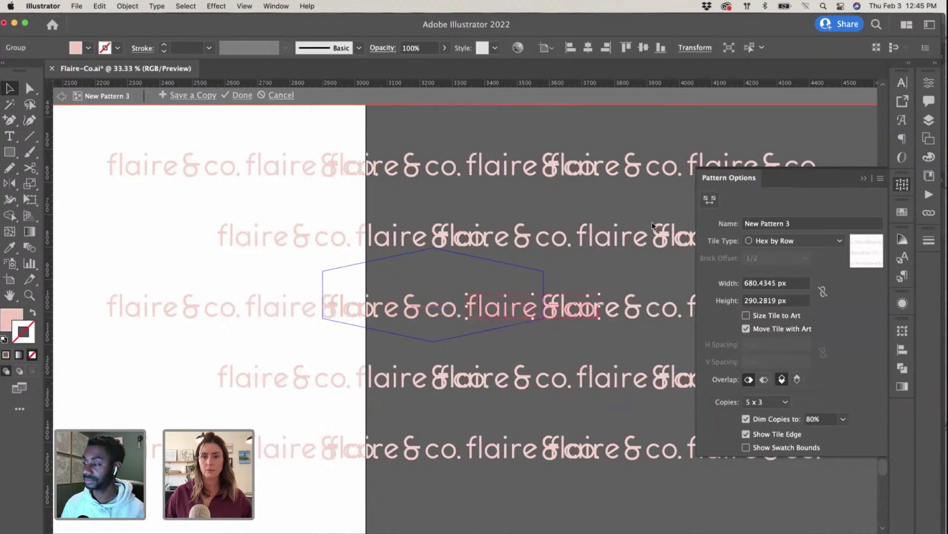
left_click(710, 199)
left_click_drag(545, 273, 620, 278)
left_click_drag(472, 262, 472, 268)
Step: Exit pattern editing and check that the lavender sample's fill is e1e0f7
left_click(243, 96)
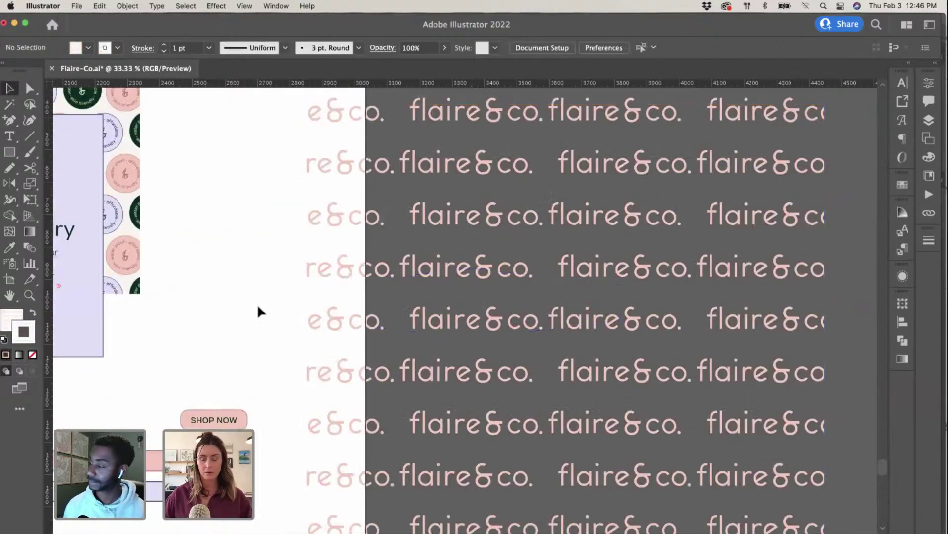
key("super+minus")
key("super+minus")
key("super+minus")
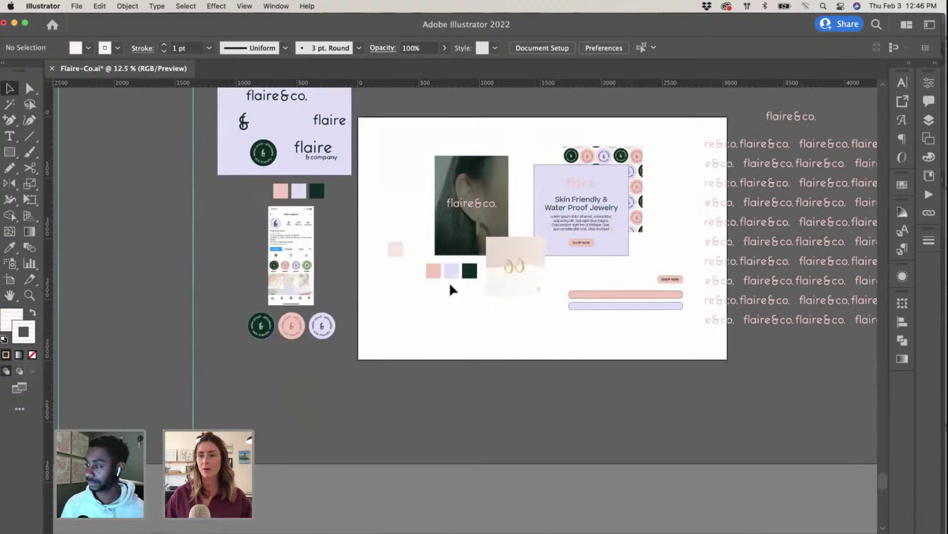
scroll(449, 281, "up", 3)
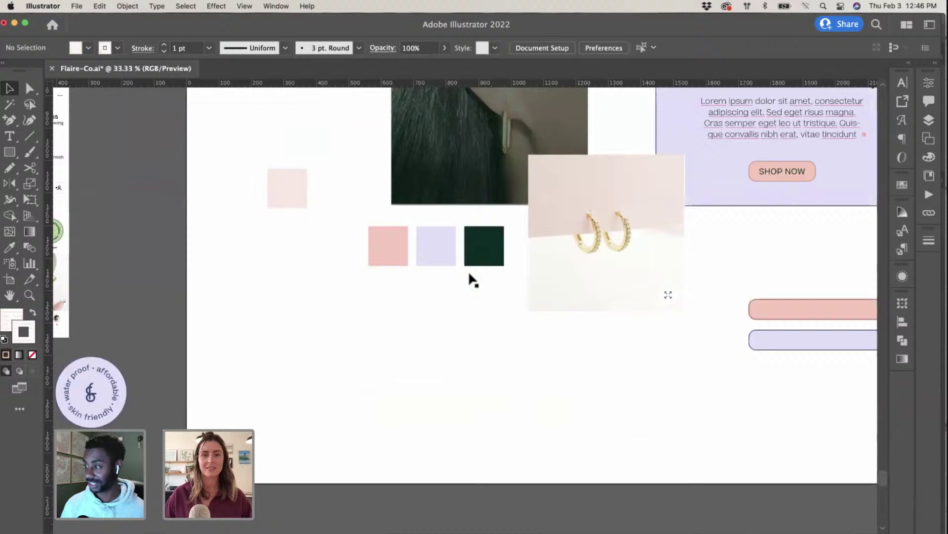
left_click(485, 244)
left_click(434, 245)
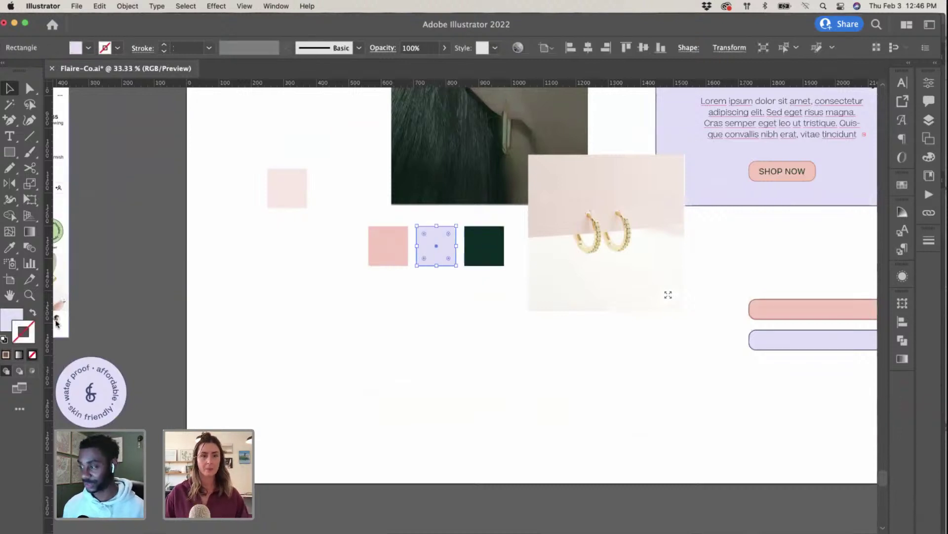
double_click(11, 319)
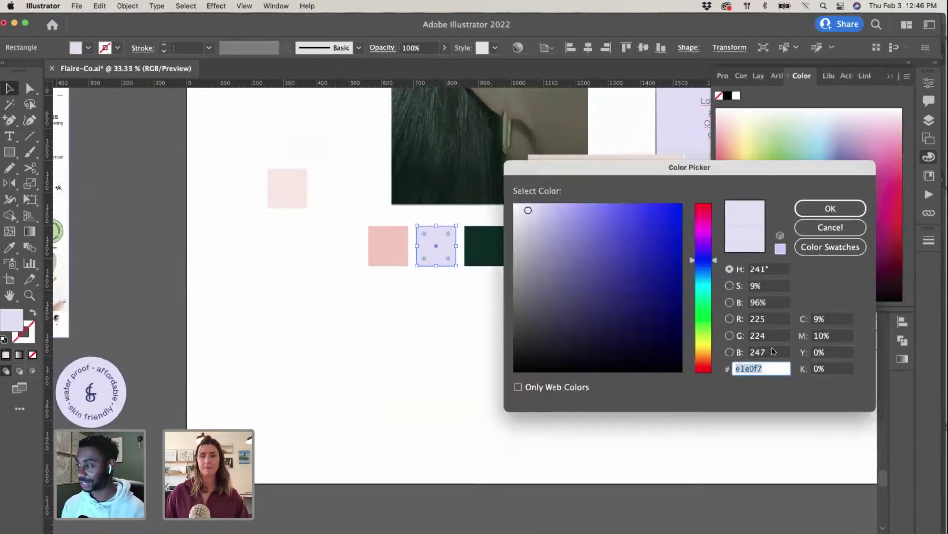
left_click(831, 209)
left_click(892, 79)
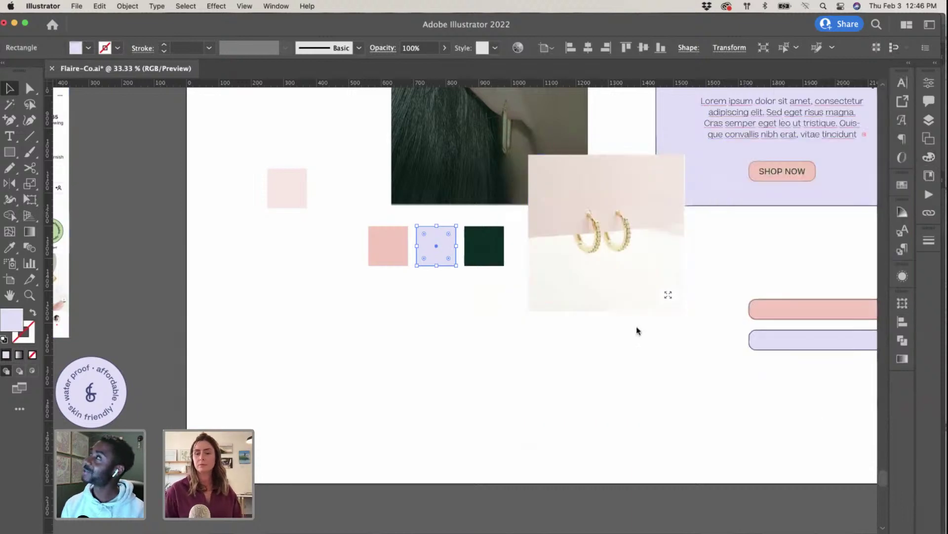
Step: Pan to the flaire&co. pattern rectangle, select it, and show the Swatches panel
scroll(625, 325, "right", 3)
scroll(625, 323, "right", 3)
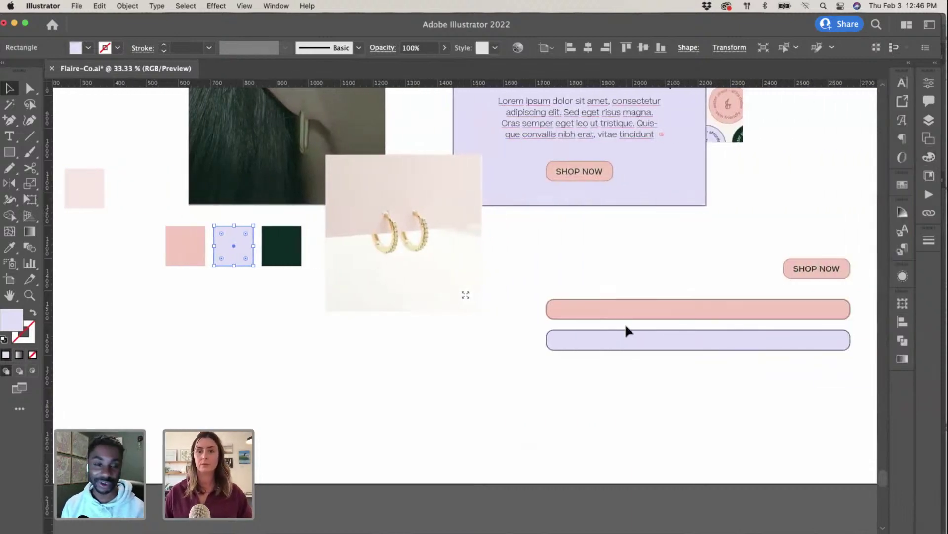
scroll(624, 323, "down", 2)
scroll(627, 284, "right", 6)
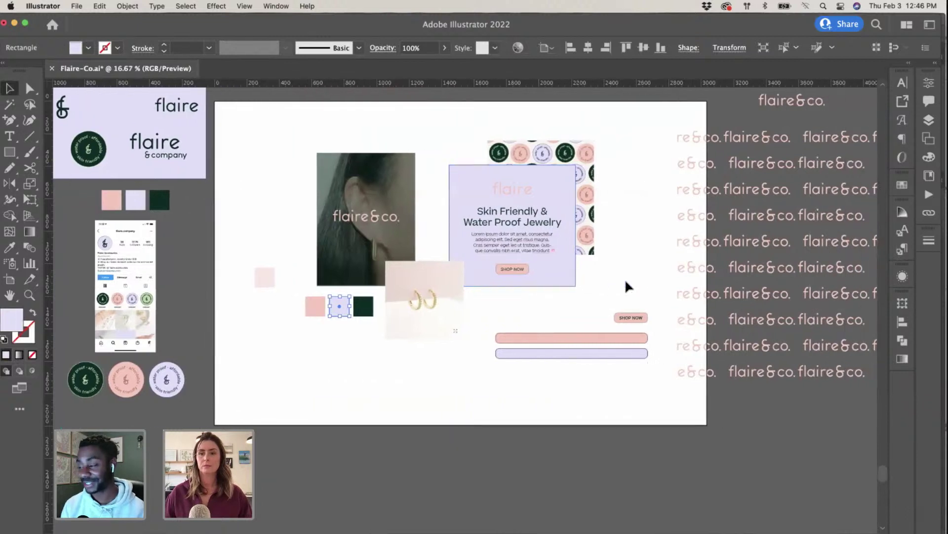
scroll(625, 282, "right", 5)
left_click(625, 275)
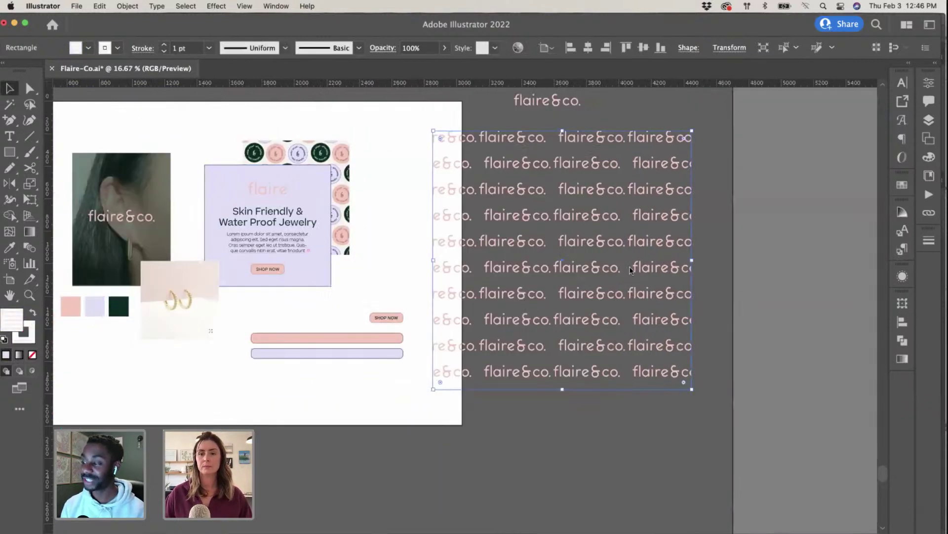
left_click(900, 189)
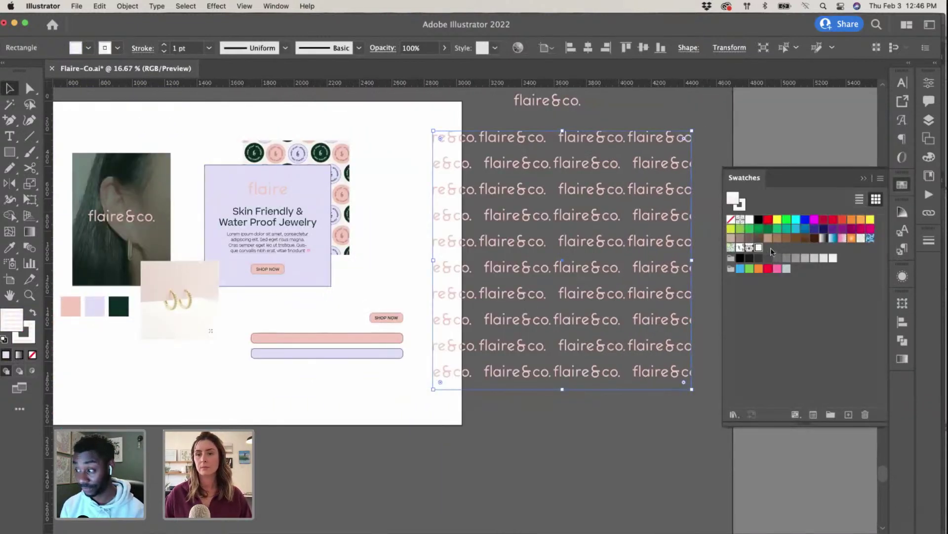
Step: Open the pattern for editing and recolour one wordmark to lavender e1e0f7
double_click(601, 266)
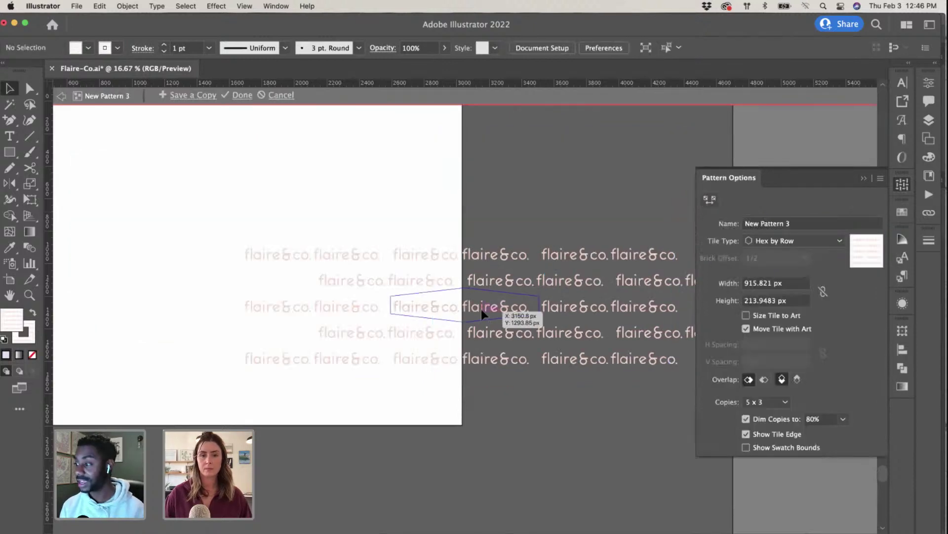
scroll(482, 310, "up", 2)
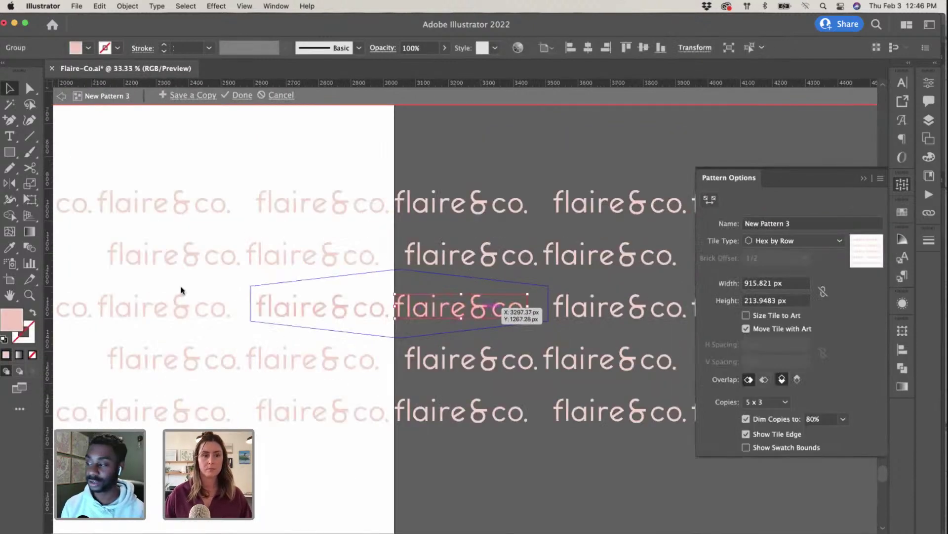
double_click(15, 318)
type("e1e0f7")
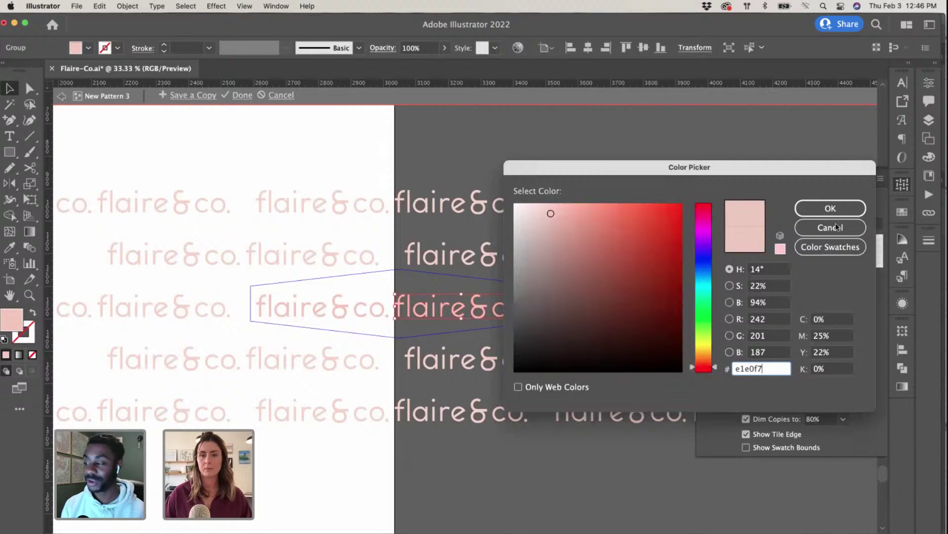
left_click(830, 208)
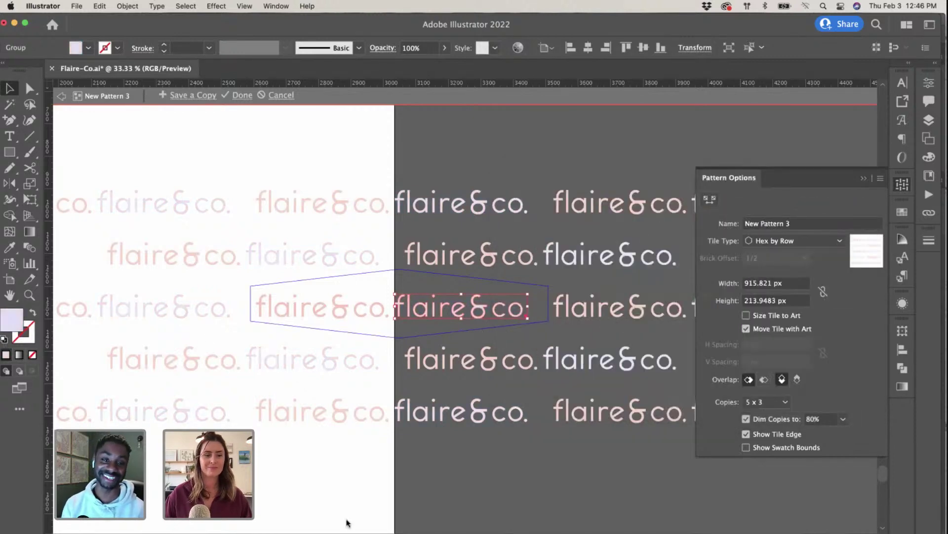
left_click(364, 489)
Step: Stretch the lavender wordmark wider with the Scale tool, then zoom out
key("super+equal")
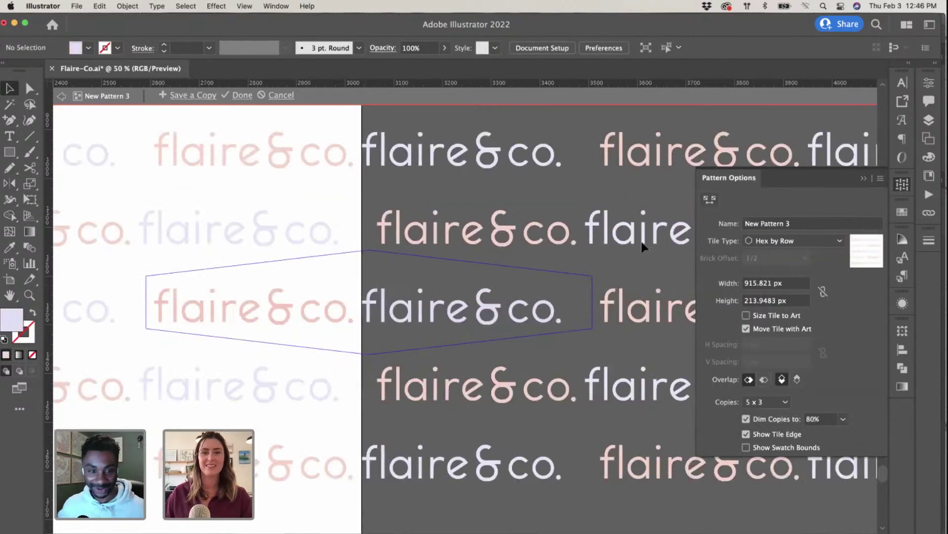
left_click(863, 178)
left_click(466, 315)
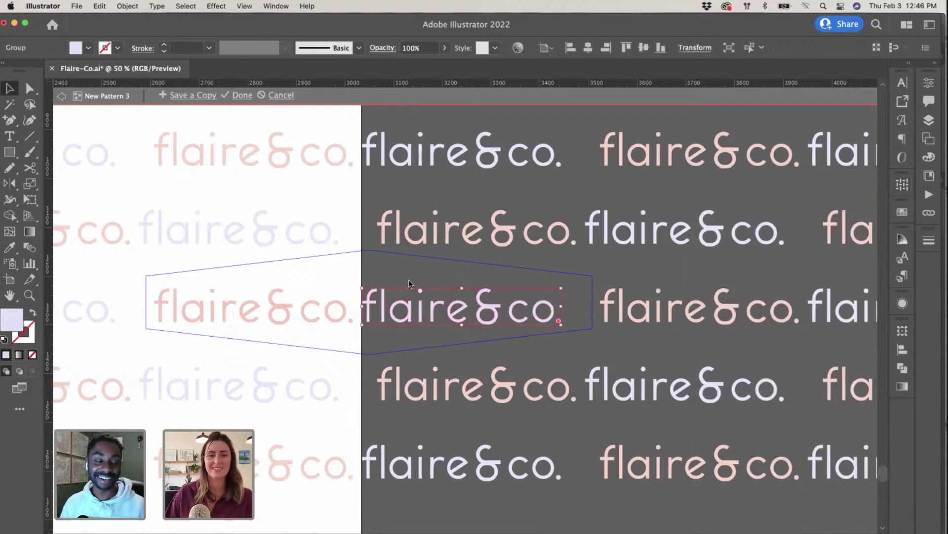
left_click_drag(373, 306, 384, 306)
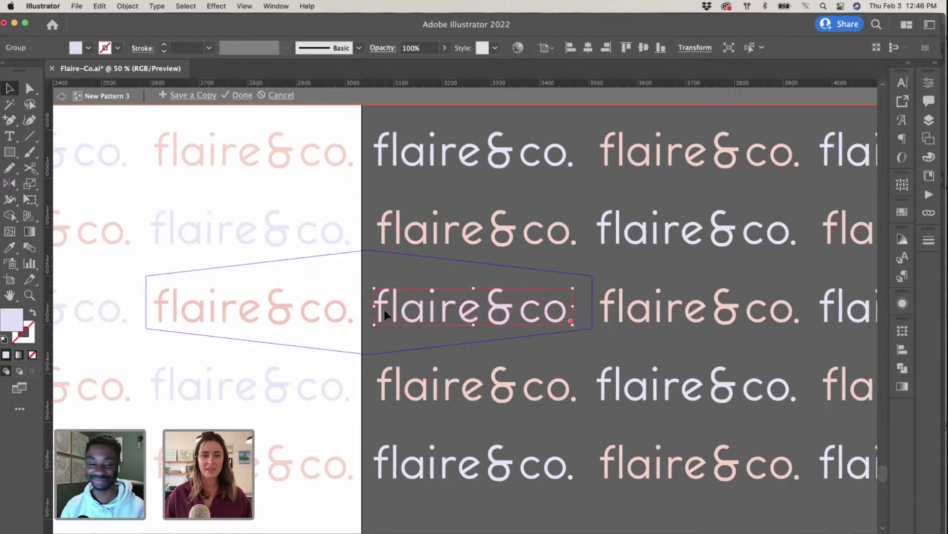
key("s")
key("super+z")
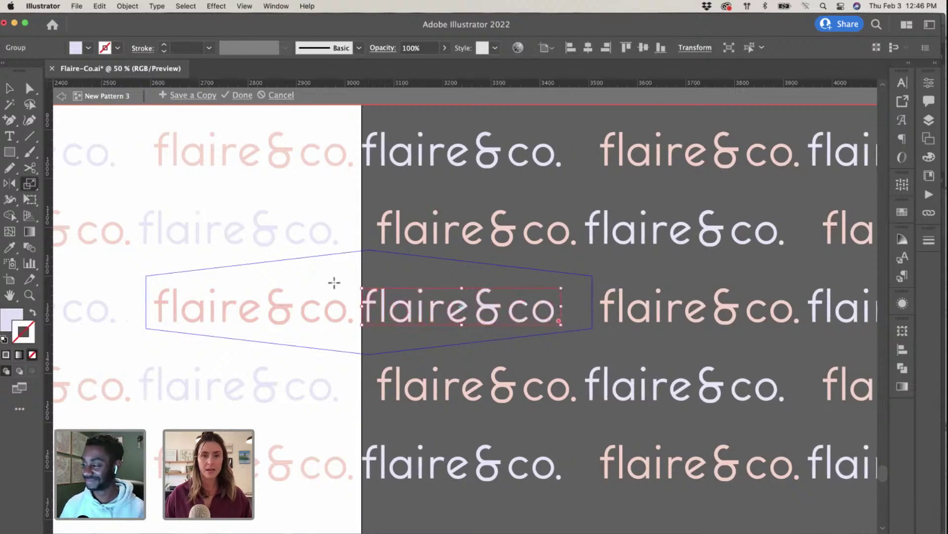
mouse_move(382, 307)
left_mouse_down()
mouse_move(410, 309)
mouse_move(383, 301)
left_mouse_up()
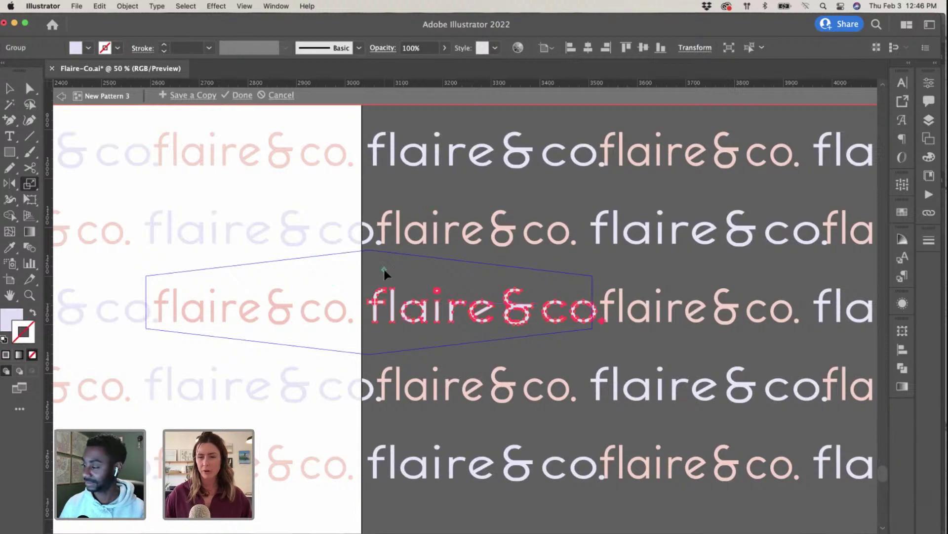
key("v")
left_click(437, 273)
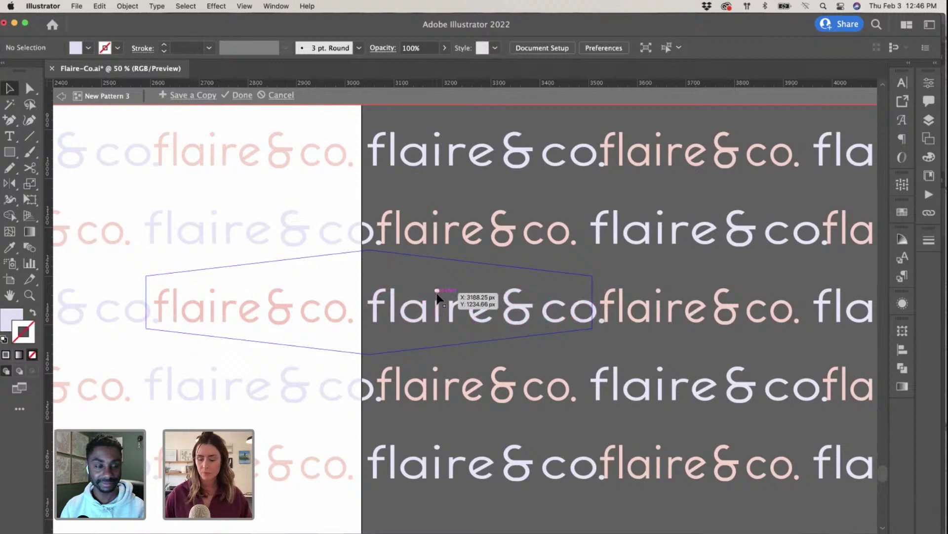
key("super+minus")
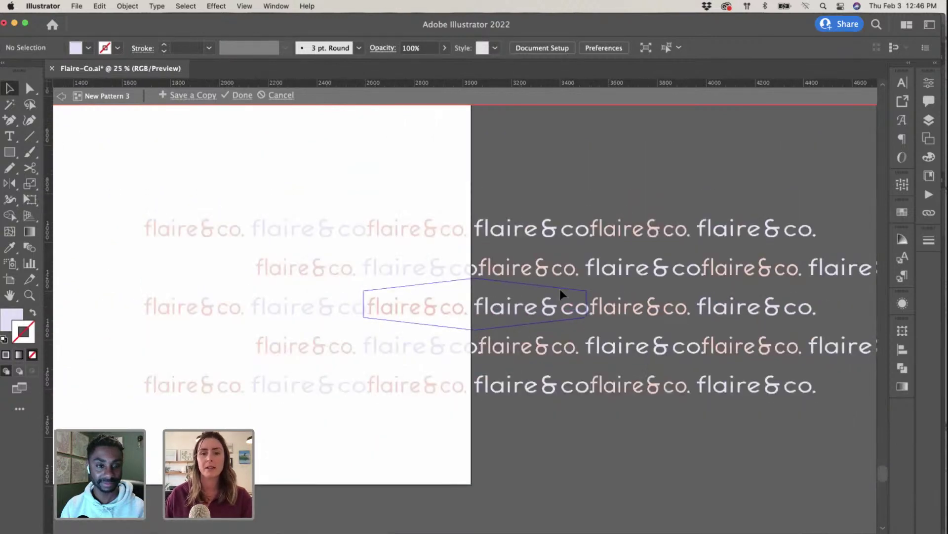
left_click(30, 89)
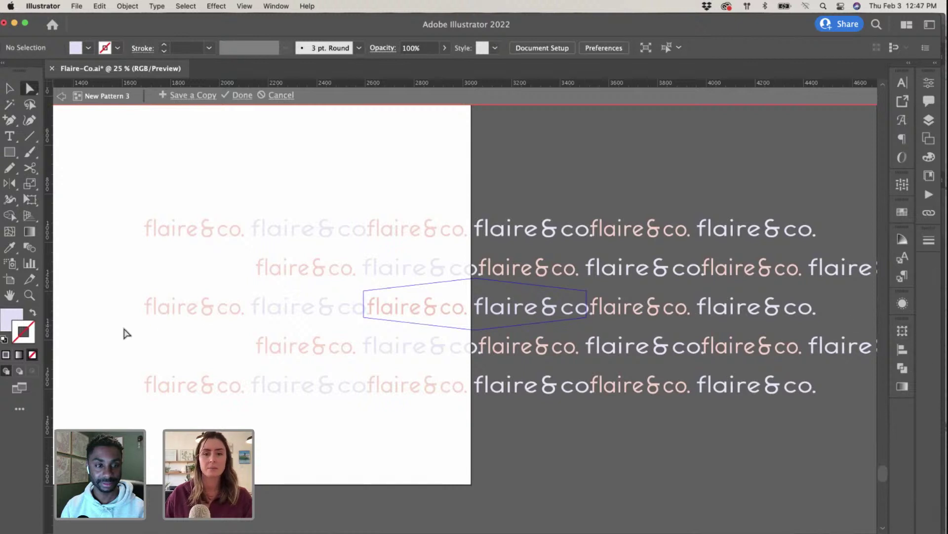
Step: Widen the pattern tile to 953.082 px and shorten it to 175.0756 px high
left_click(902, 188)
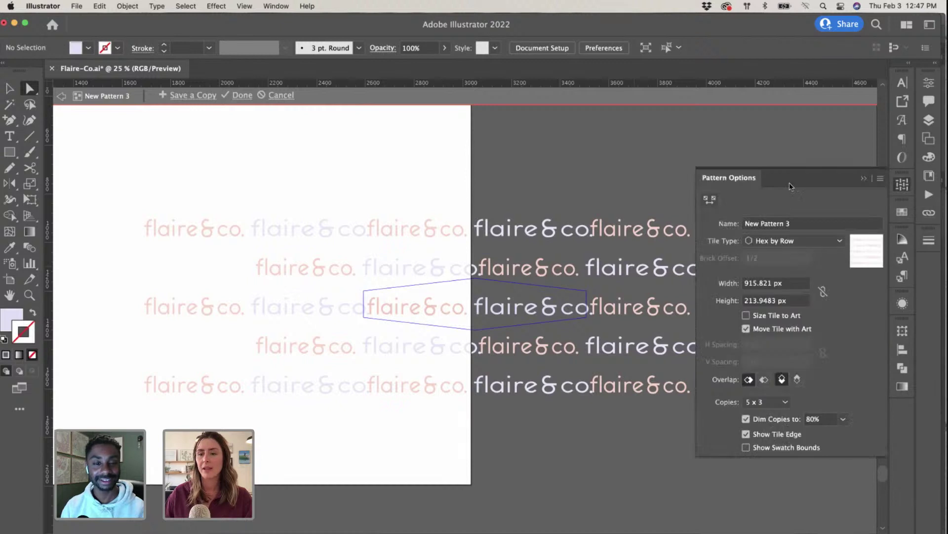
left_click(705, 197)
left_click_drag(580, 296, 589, 296)
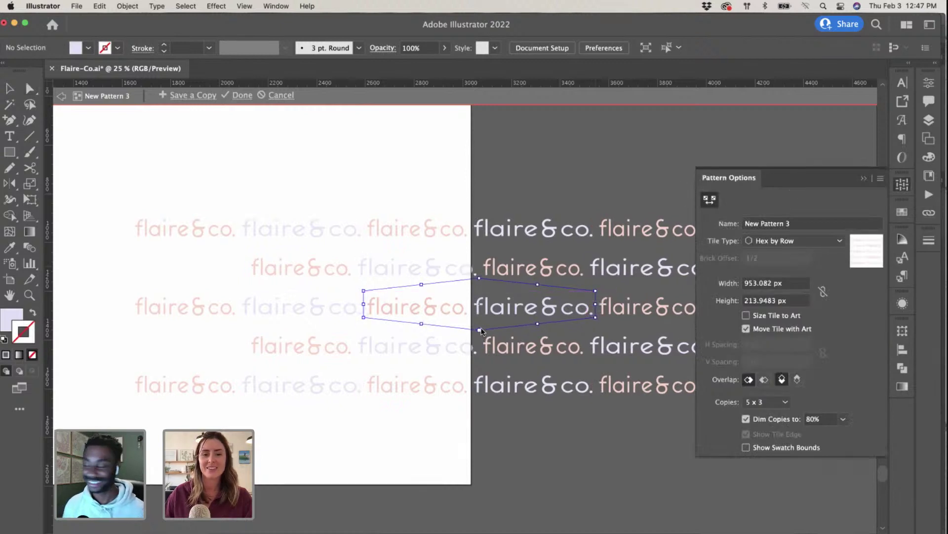
left_click_drag(482, 337, 481, 334)
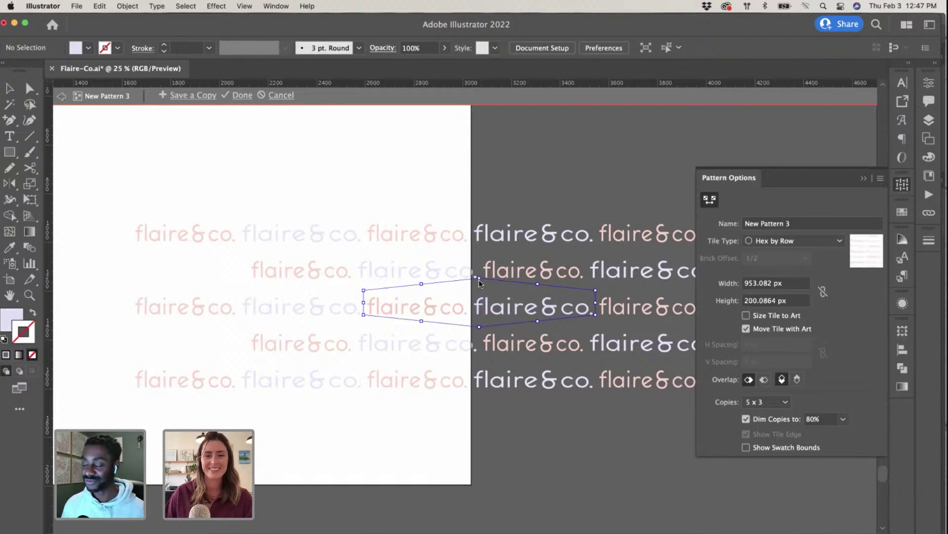
left_click_drag(480, 283, 481, 287)
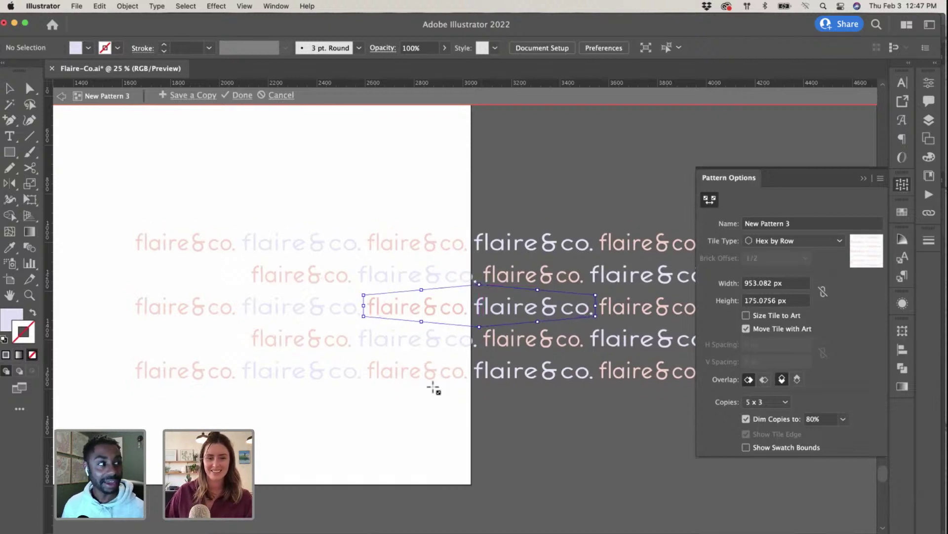
key("super+equal")
key("super+equal")
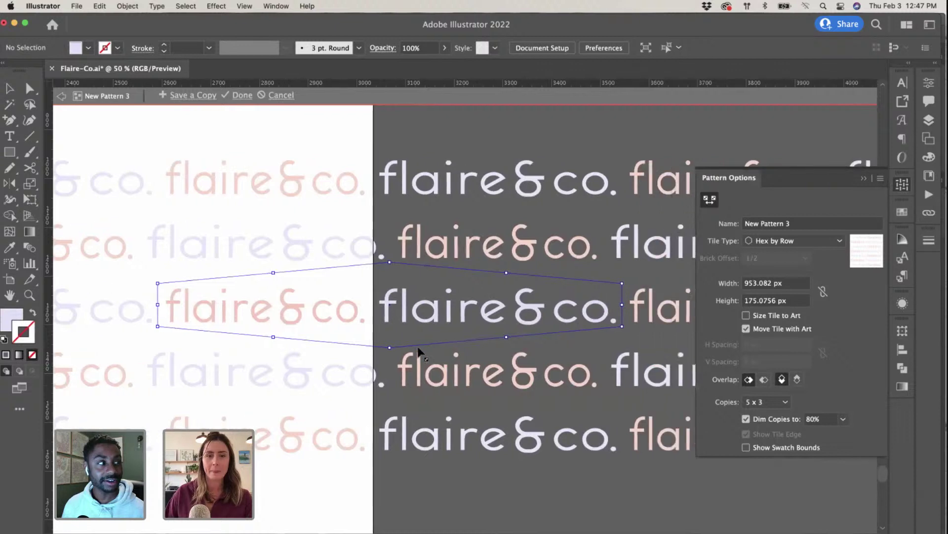
Step: Shrink the tile to about 934 × 148.0019 px, collapse Pattern Options, and zoom out
left_click_drag(389, 348, 388, 345)
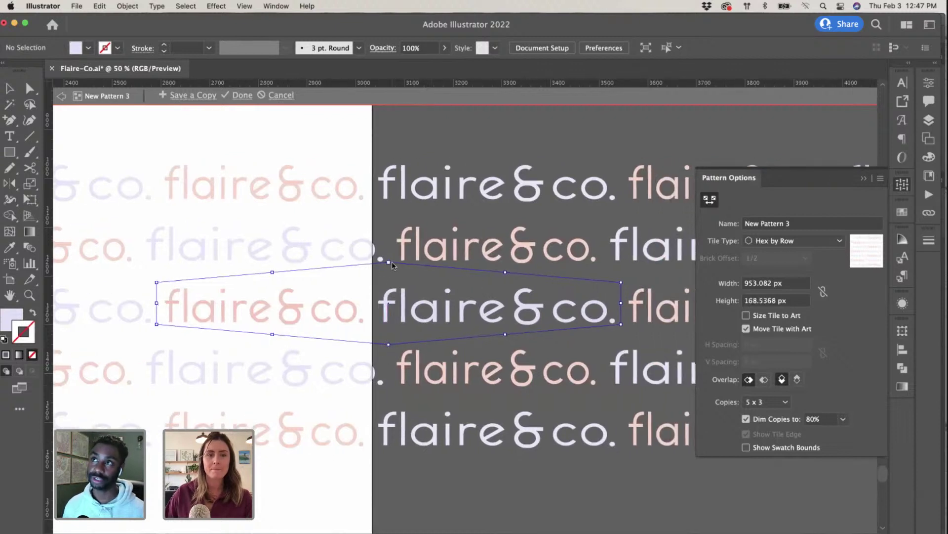
left_click_drag(392, 262, 390, 268)
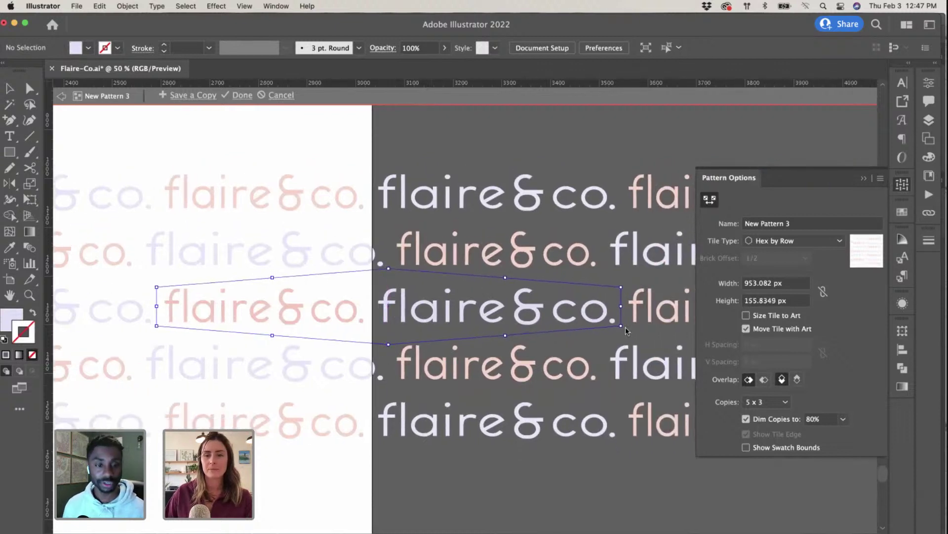
left_click_drag(621, 326, 615, 331)
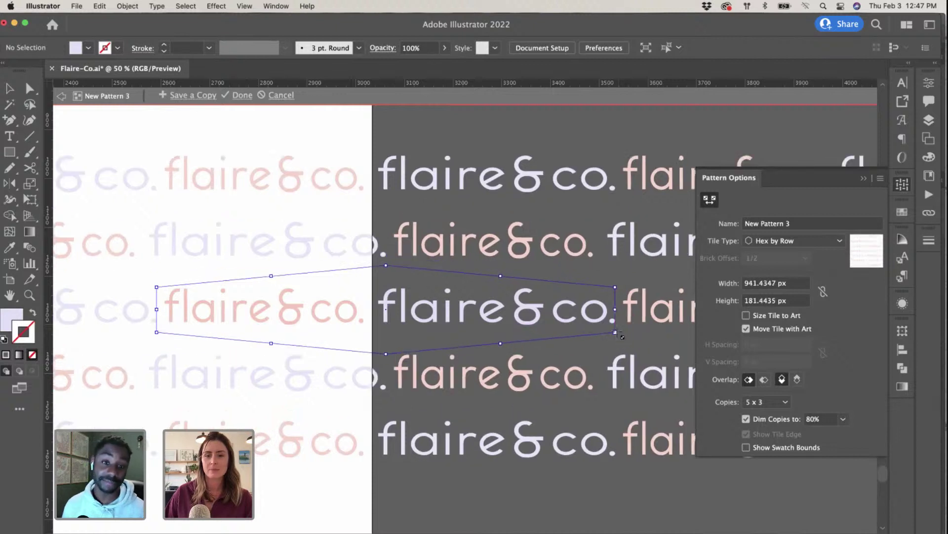
left_click_drag(156, 332, 160, 332)
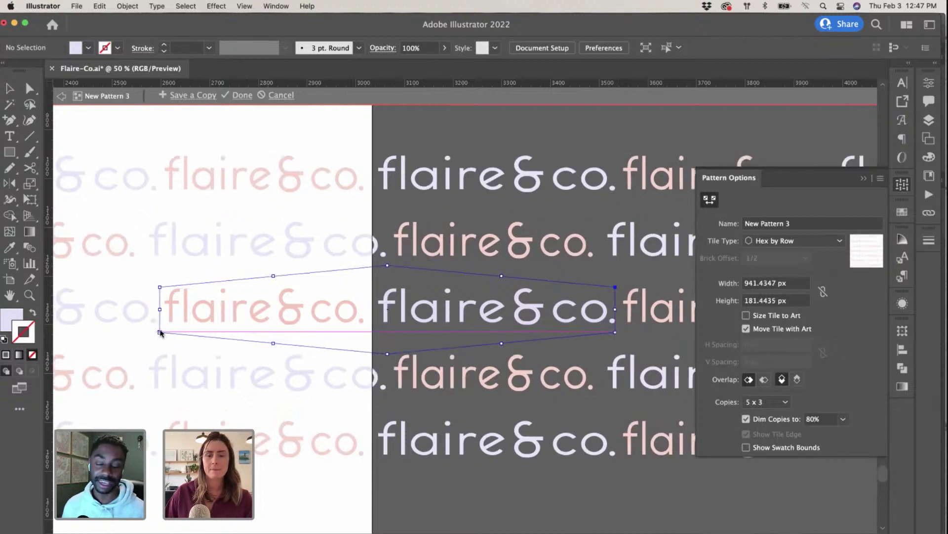
left_click_drag(390, 351, 389, 342)
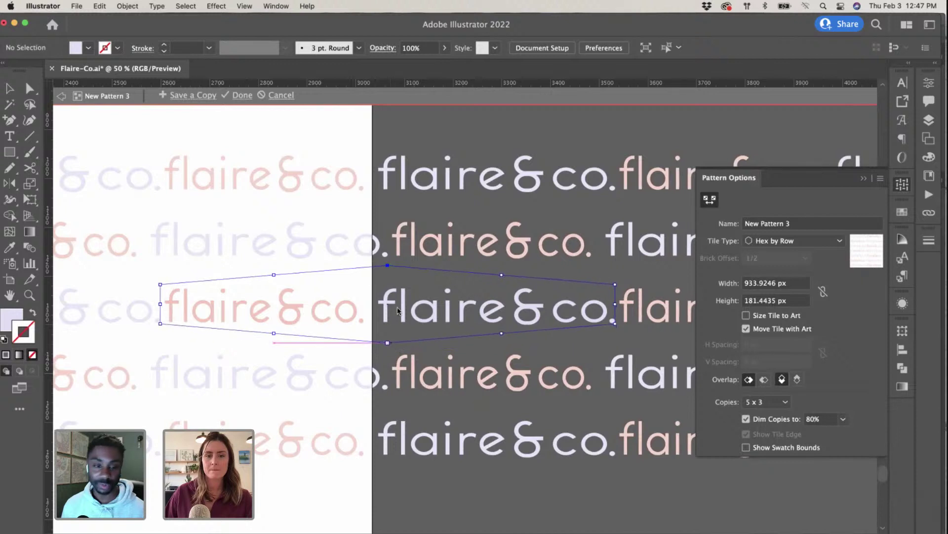
left_click_drag(386, 268, 386, 272)
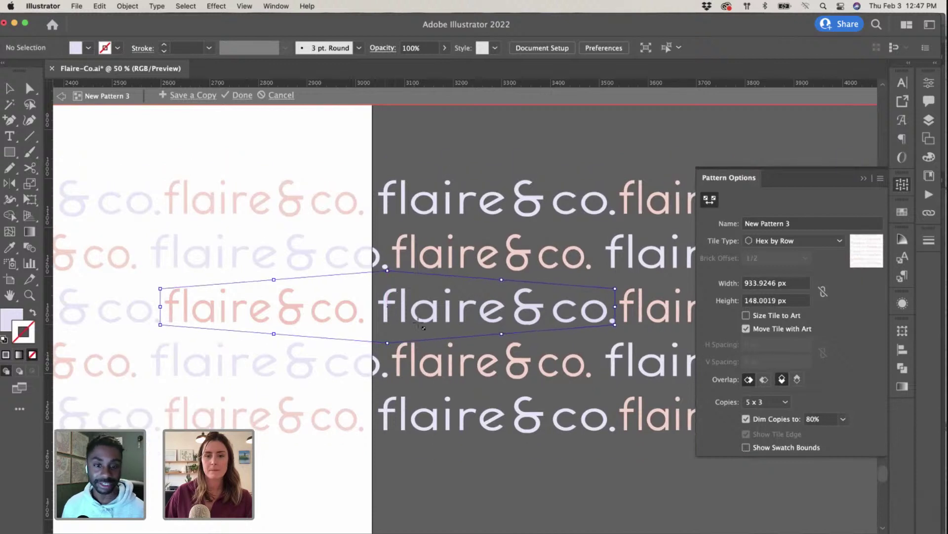
left_click(862, 179)
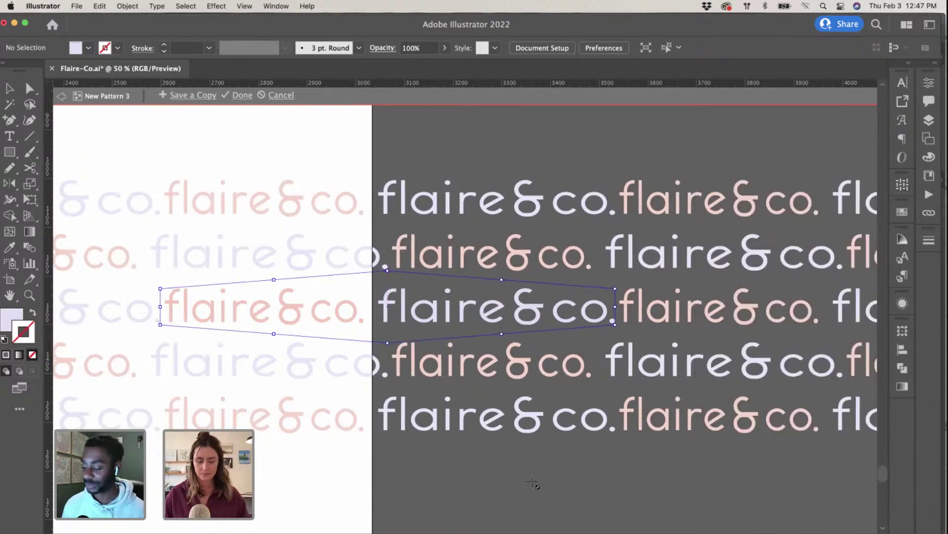
key("v")
key("super+minus")
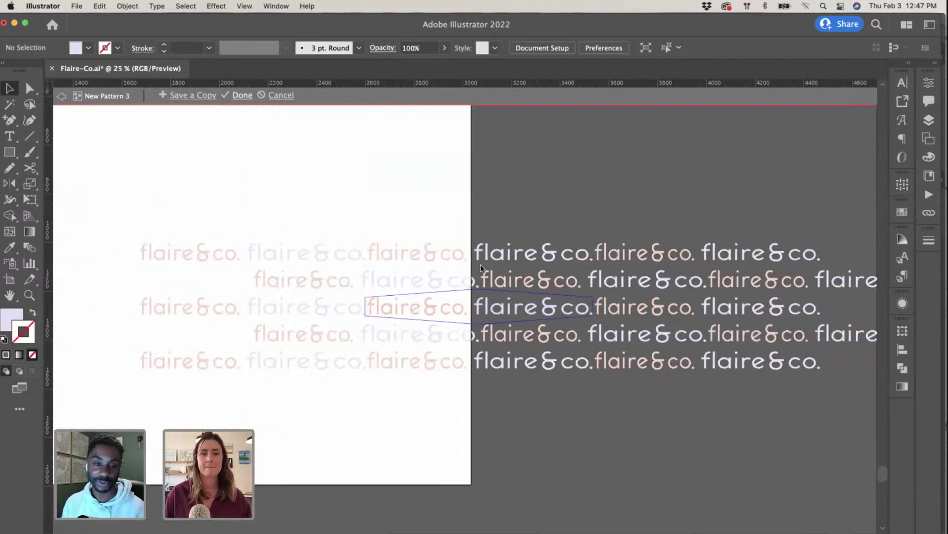
Step: Leave pattern mode, select the patterned rectangle, and reopen New Pattern 3 from Swatches
key("Escape")
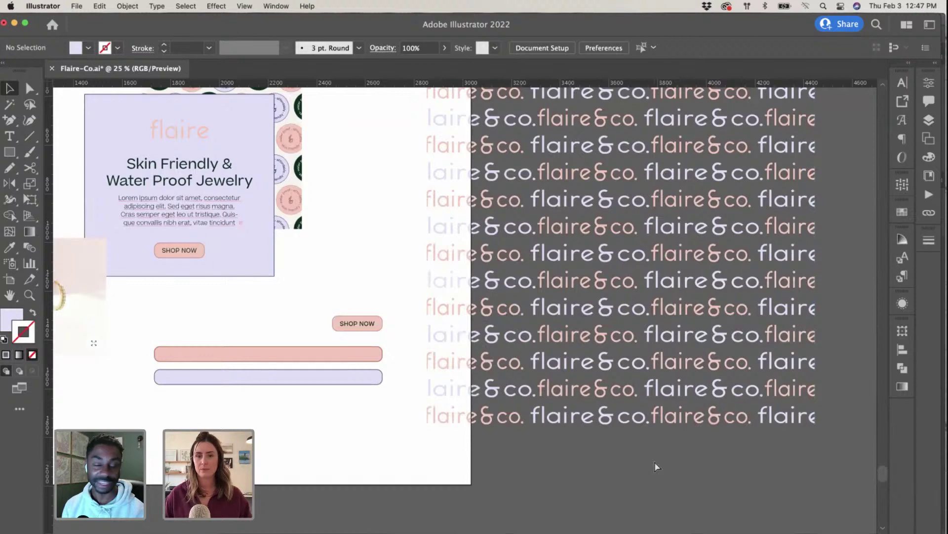
key("super+equal")
scroll(616, 409, "right", 5)
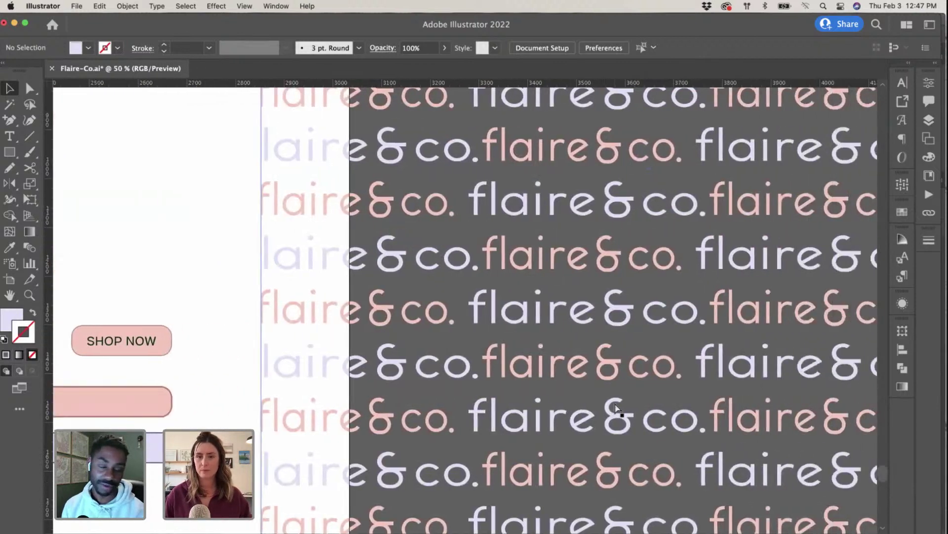
key("super+minus")
left_click(771, 307)
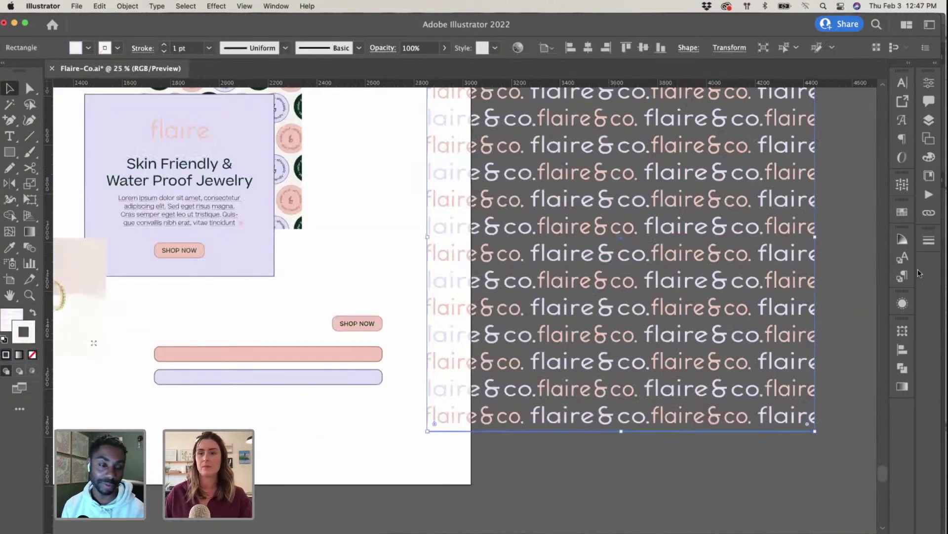
left_click(904, 188)
left_click(868, 180)
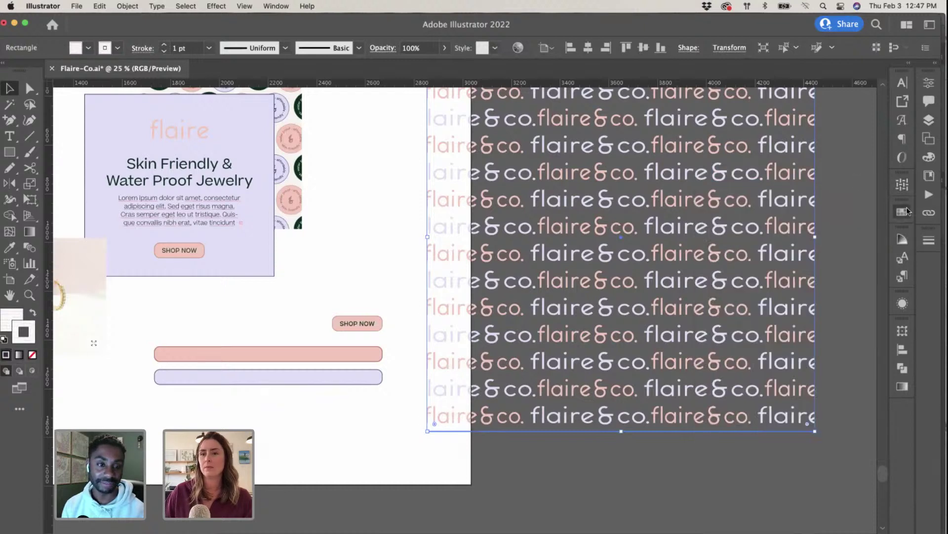
left_click(902, 211)
double_click(759, 275)
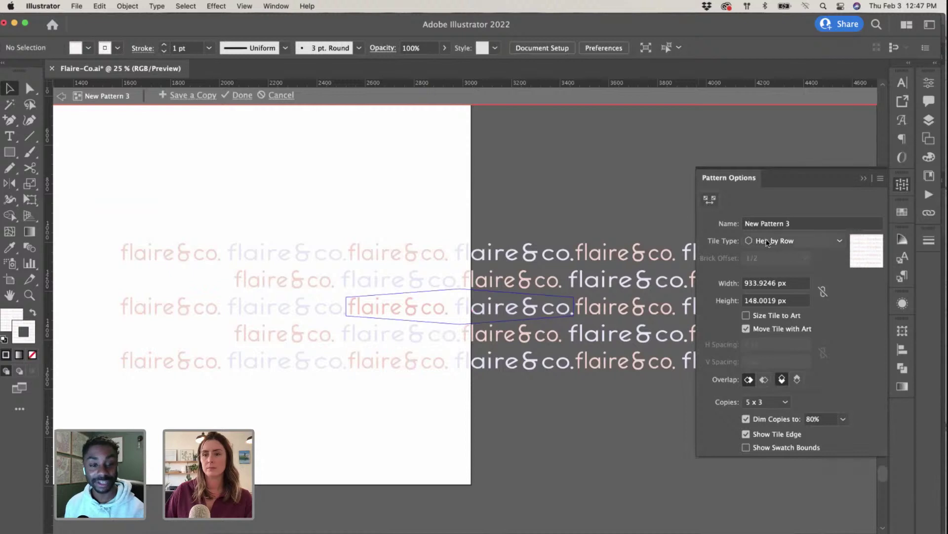
Step: Try Brick by Row tiling with a 1/2 offset, then switch to Brick by Column
left_click(790, 241)
left_click(768, 269)
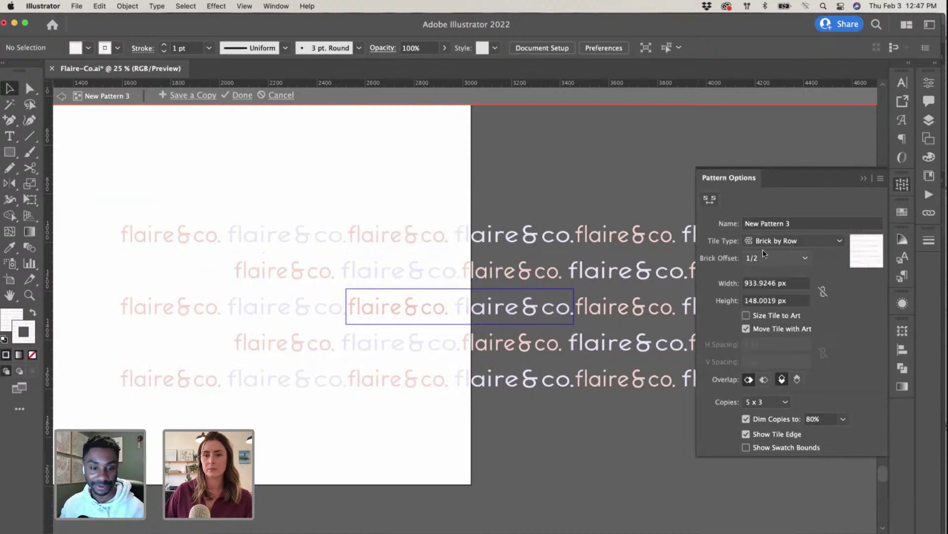
left_click(763, 256)
left_click(766, 243)
left_click(767, 243)
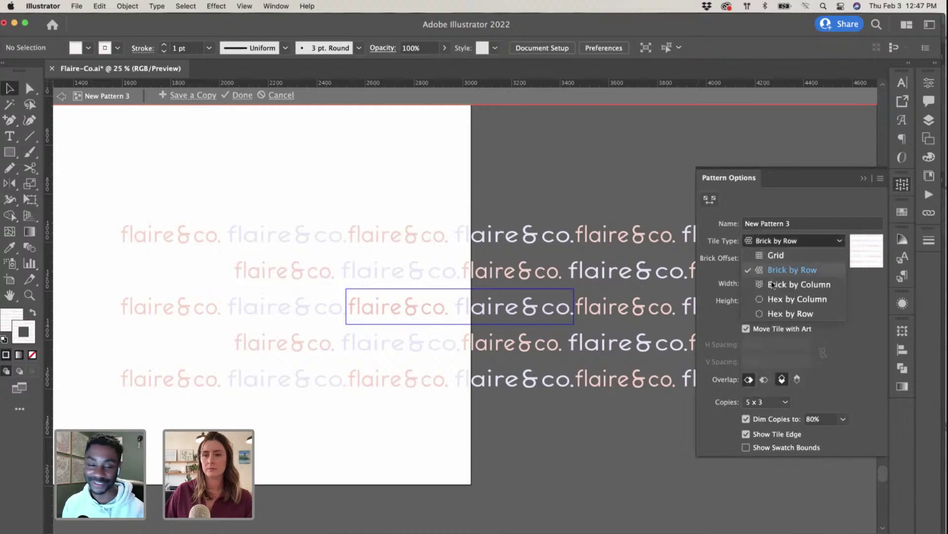
left_click(773, 282)
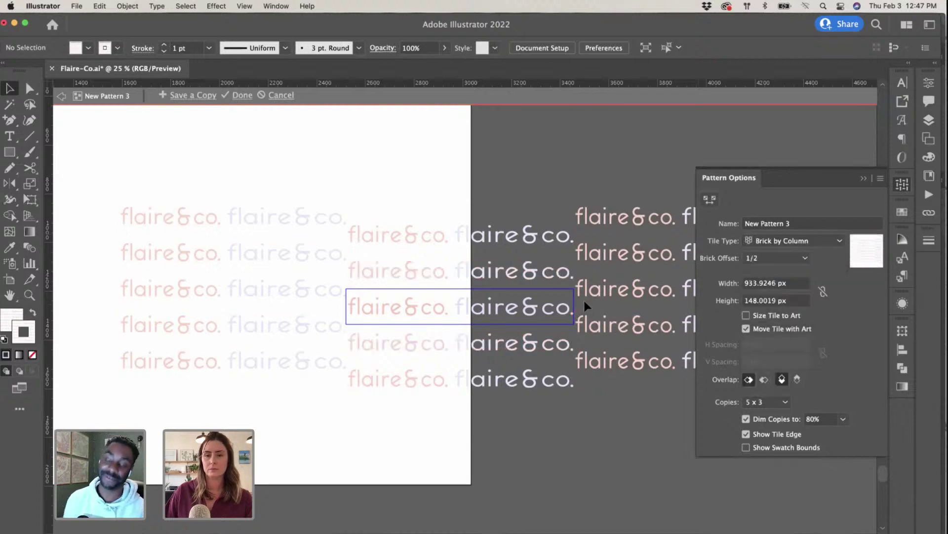
Step: Inspect the column layout, then set the tile type back to Brick by Row
key("super+equal")
key("super+equal")
scroll(595, 298, "right", 5)
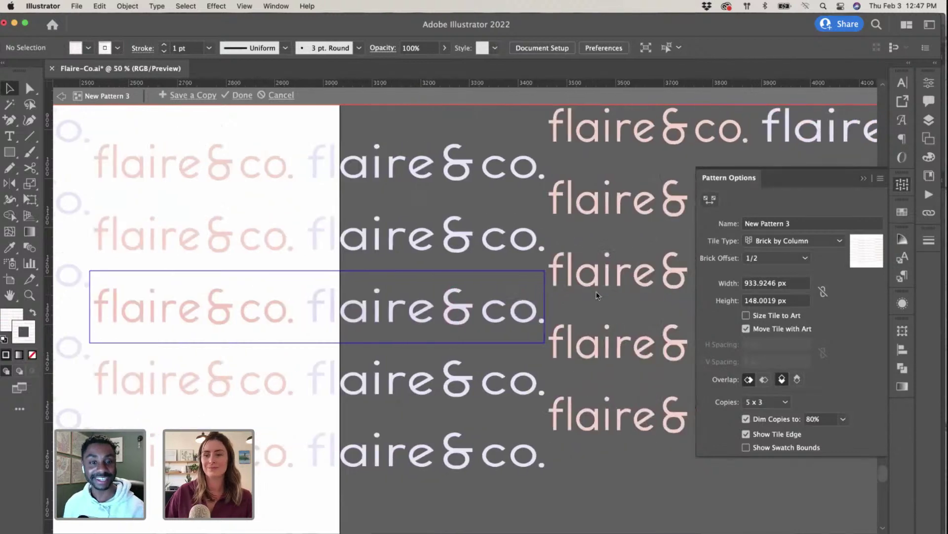
scroll(642, 276, "left", 4)
left_click(861, 179)
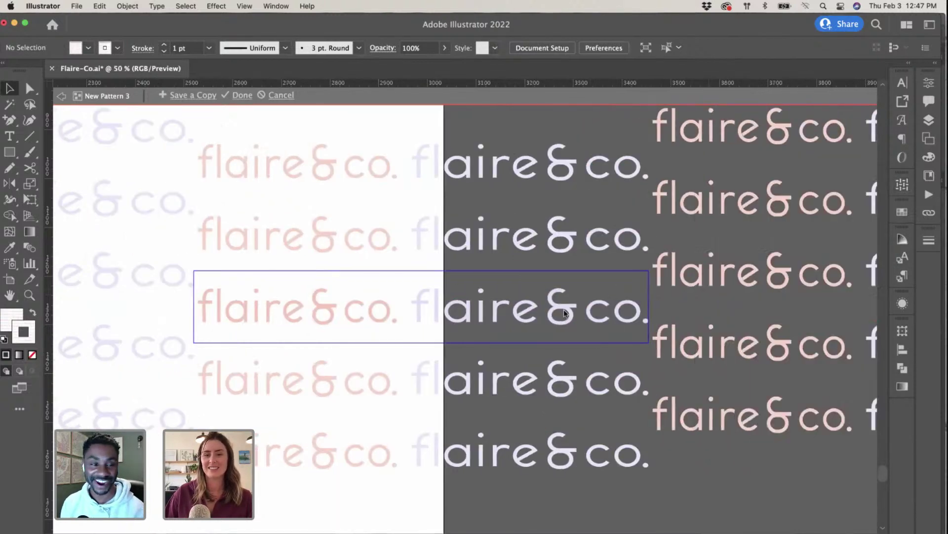
scroll(505, 334, "left", 5)
scroll(410, 309, "right", 5)
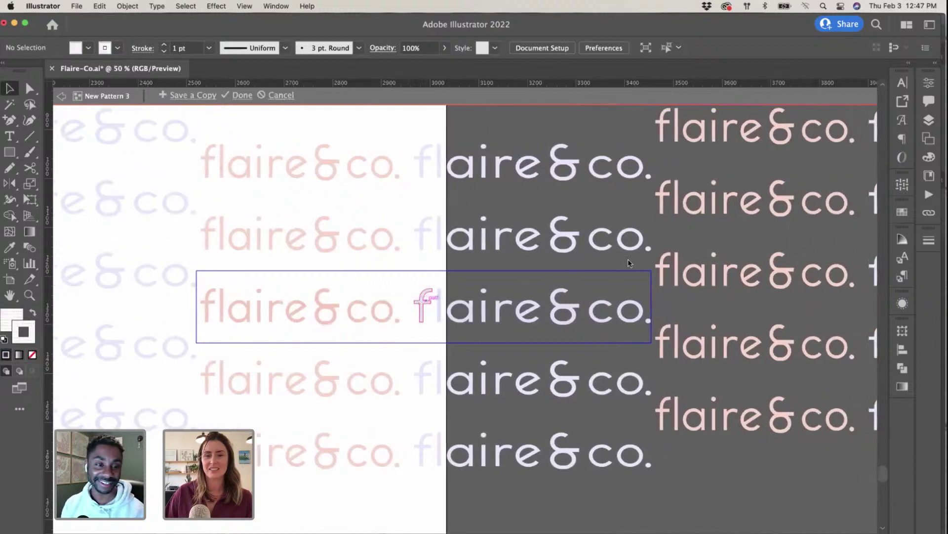
left_click(904, 185)
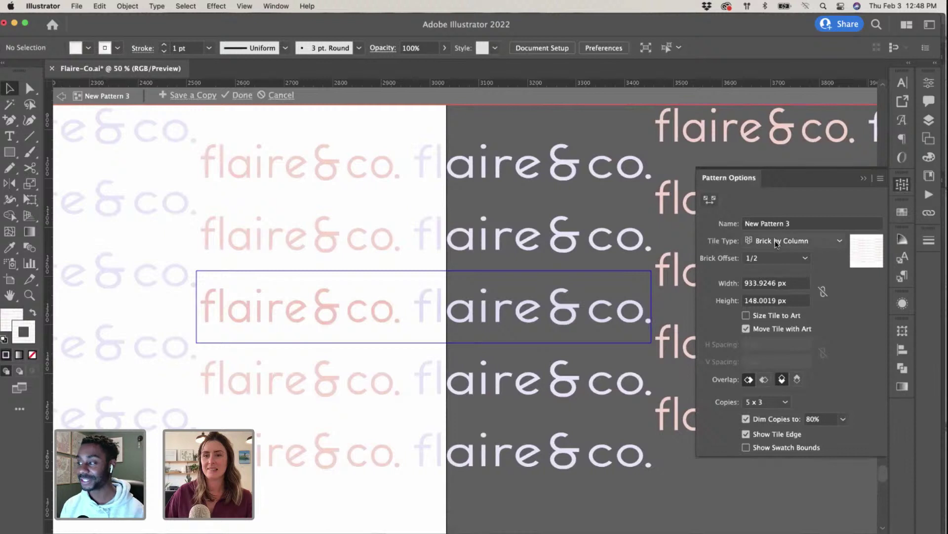
left_click(790, 240)
left_click(777, 269)
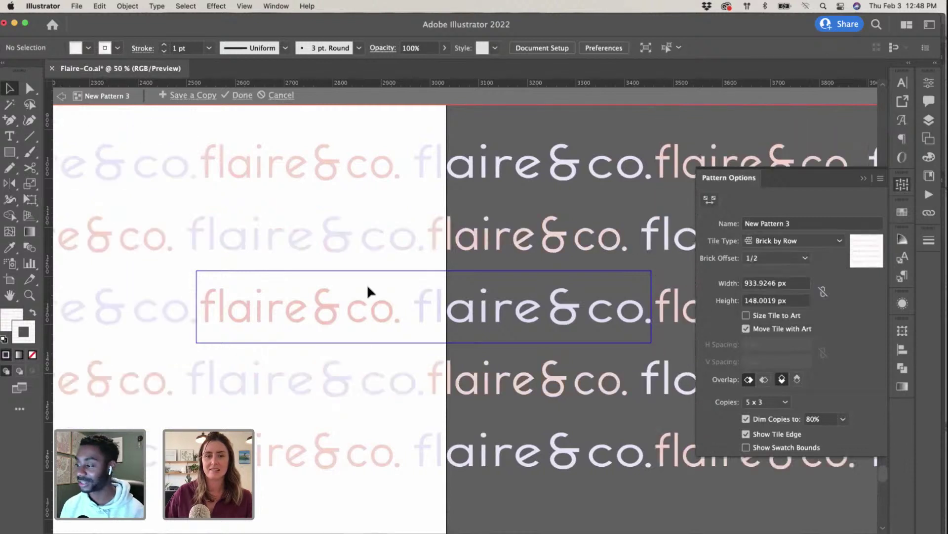
Step: Shorten the tile to about 942.9489 × 102.4367 px so rows sit closer
left_click(710, 200)
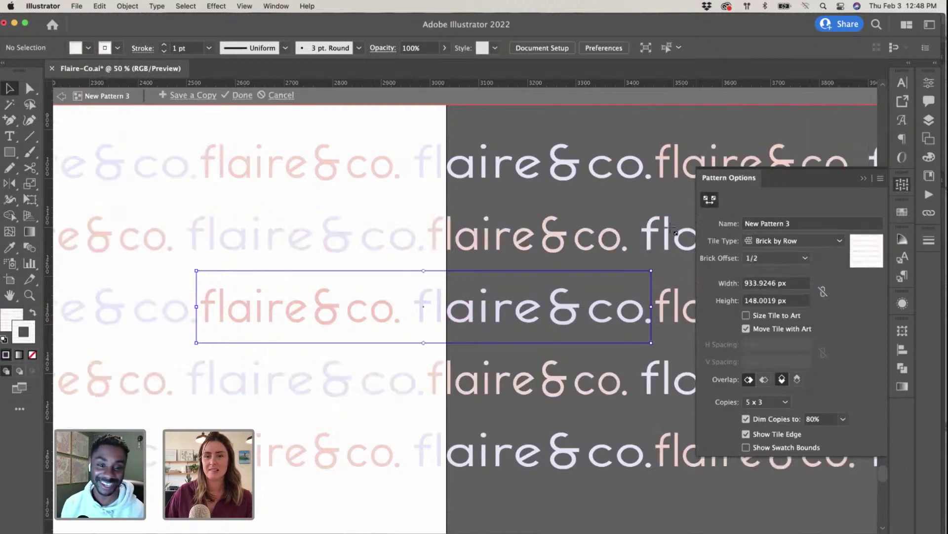
left_click_drag(651, 275, 651, 283)
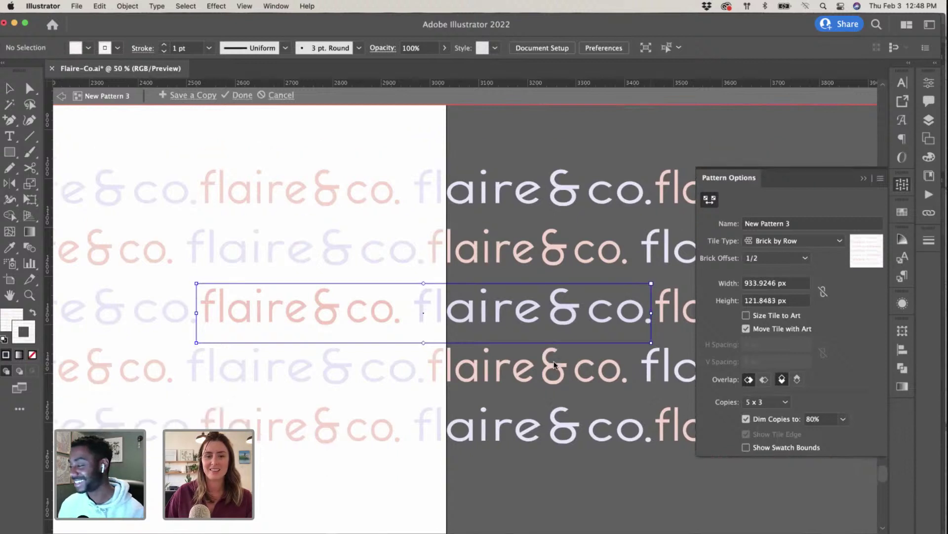
left_click_drag(651, 342, 656, 333)
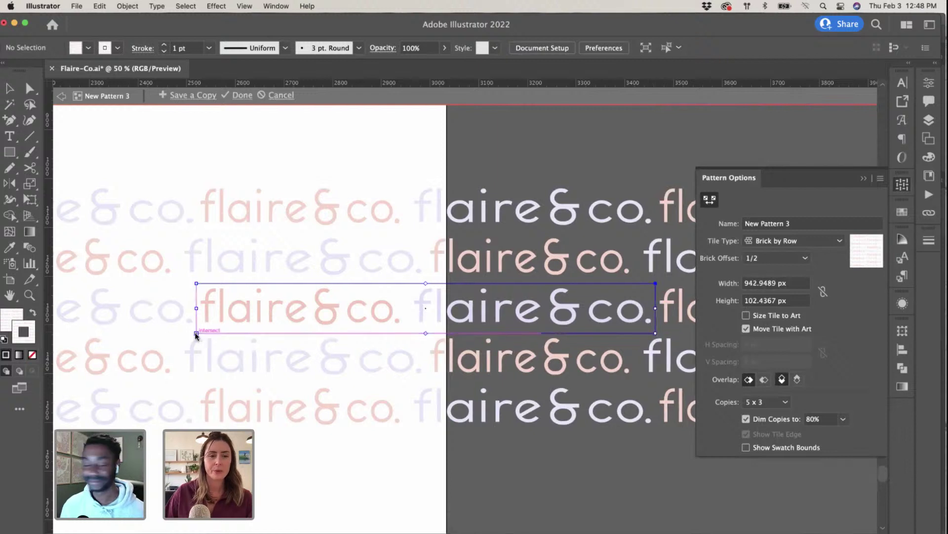
left_click_drag(195, 333, 193, 335)
Step: Collapse the pattern settings and zoom out to check the overall repeat
left_click(865, 178)
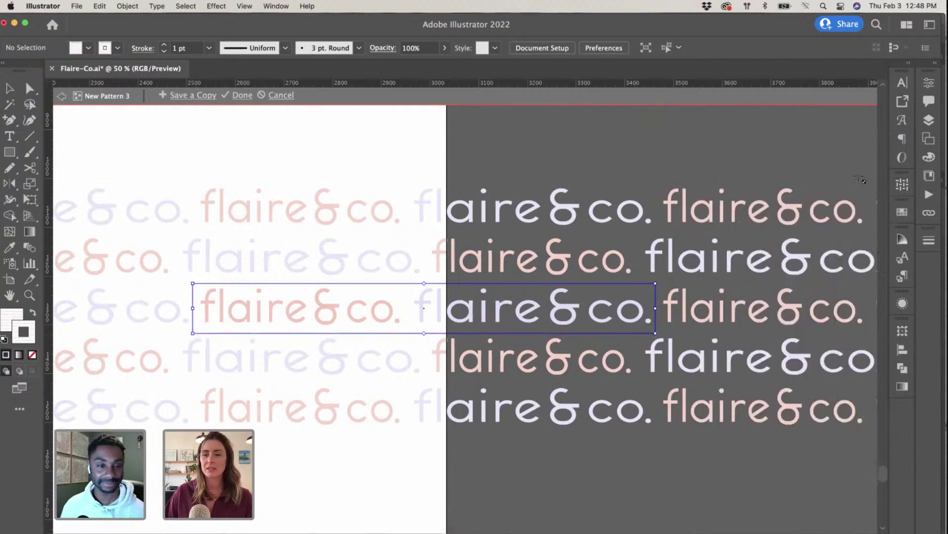
key("v")
key("super+minus")
key("super+minus")
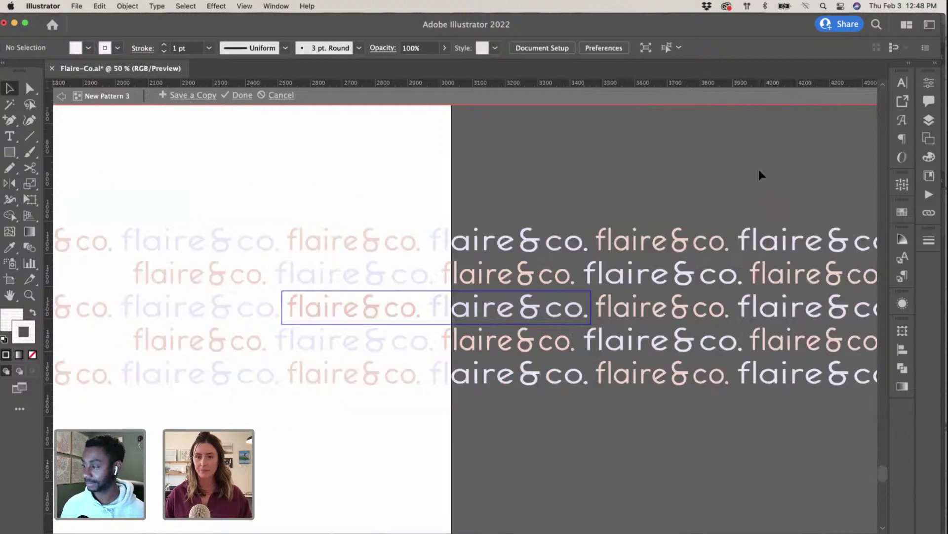
scroll(728, 180, "right", 3)
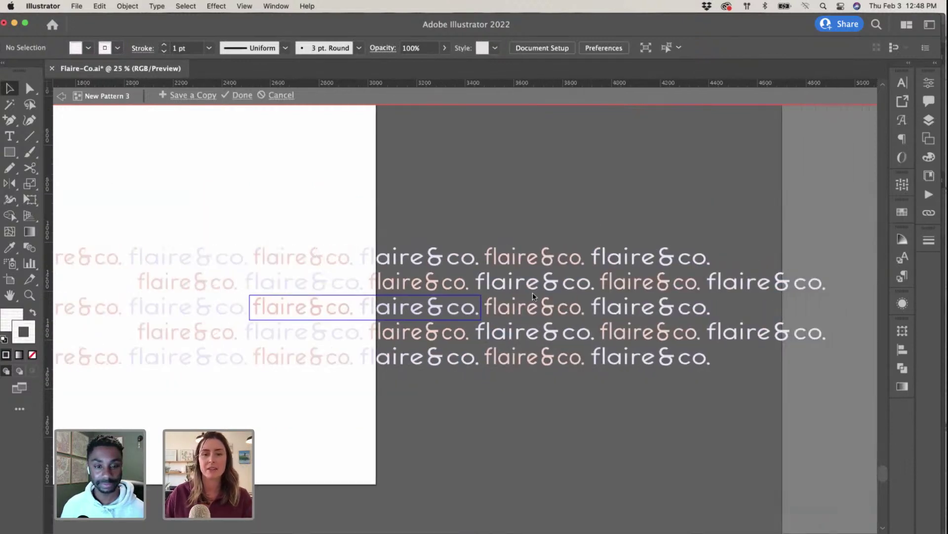
key("super+plus")
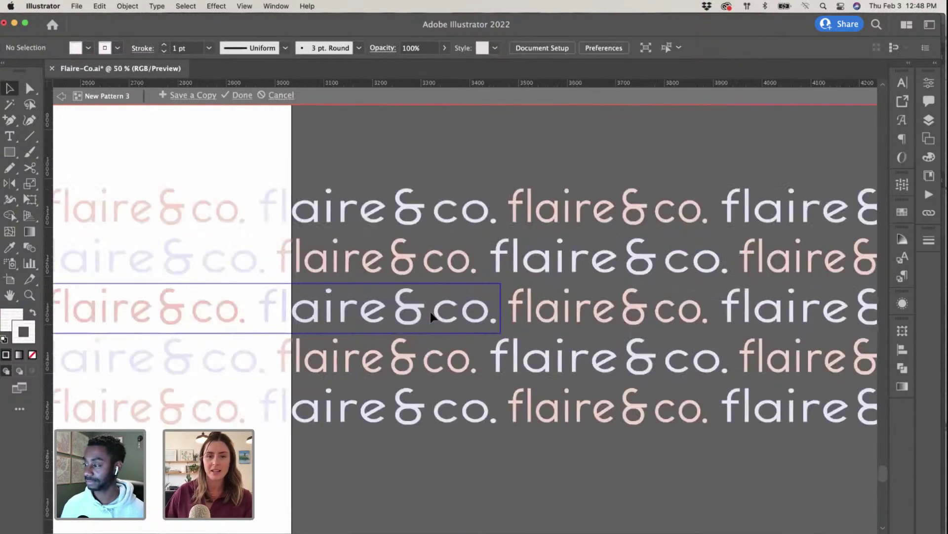
Step: Try a narrower tile, undo it, and drag the second wordmark to the right
left_click(902, 190)
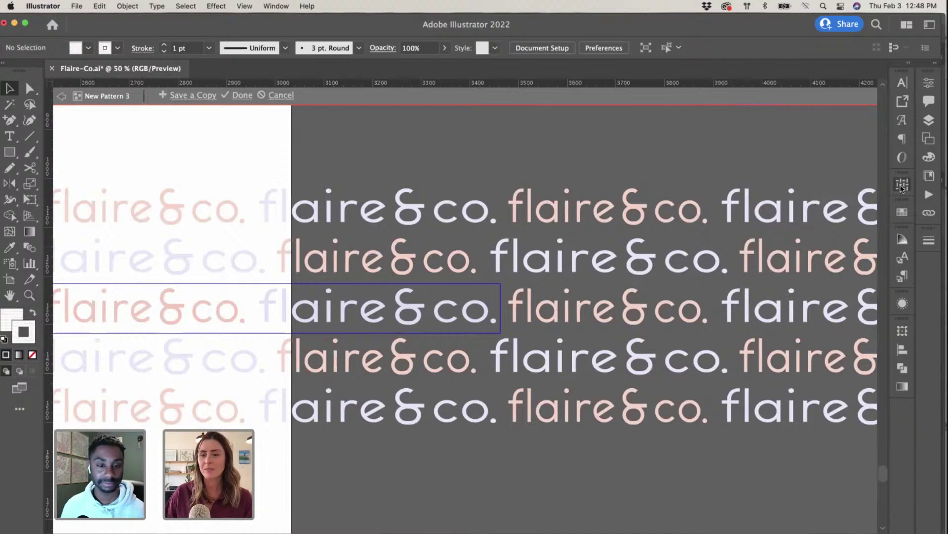
left_click(710, 199)
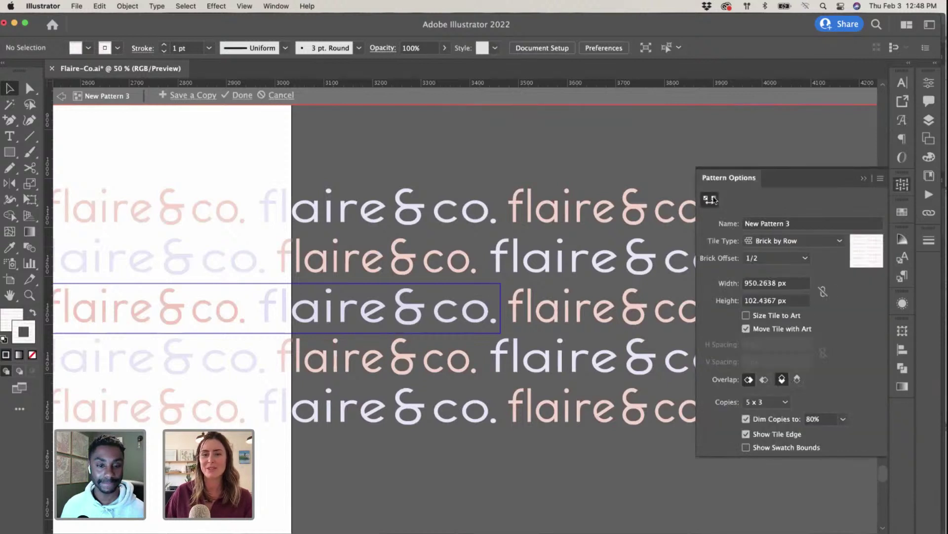
left_click_drag(500, 283, 475, 284)
scroll(503, 299, "left", 5)
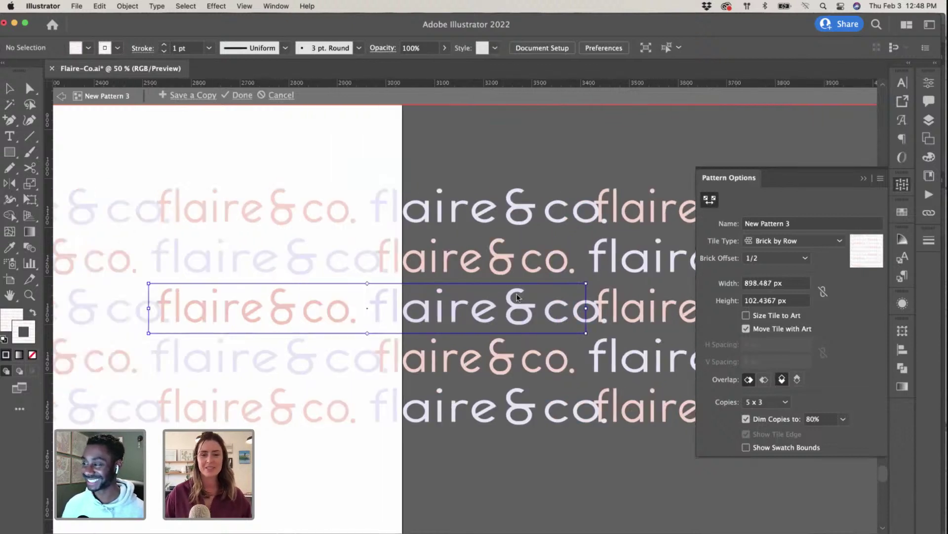
key("super+z")
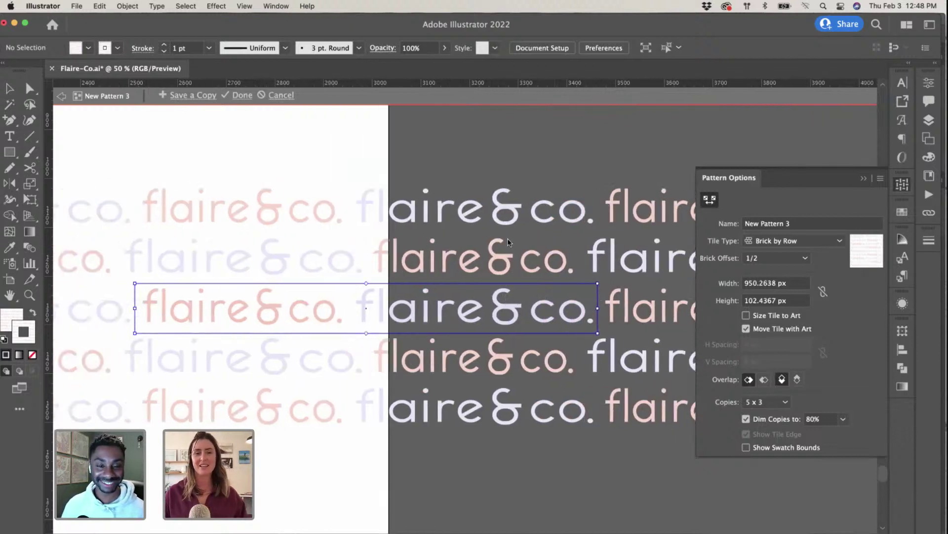
key("v")
left_click_drag(383, 317, 411, 318)
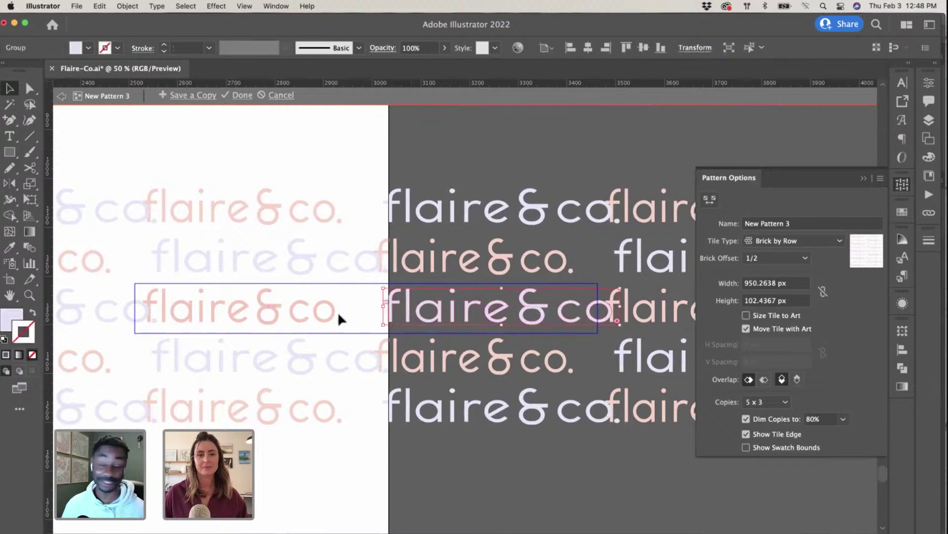
Step: Widen the tile to about 1003.66 px, then narrow it back to 942.95 px
left_click(710, 199)
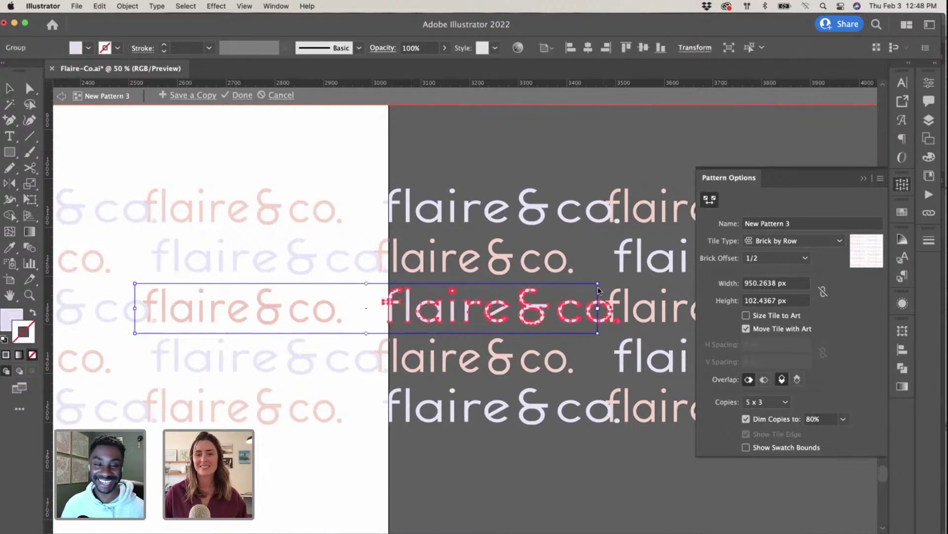
left_click_drag(598, 289, 624, 287)
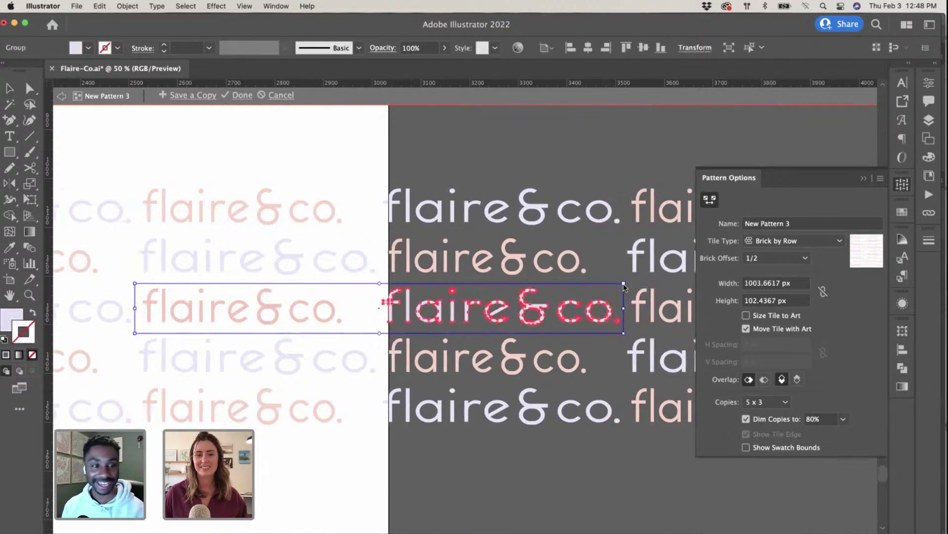
scroll(504, 295, "left", 10)
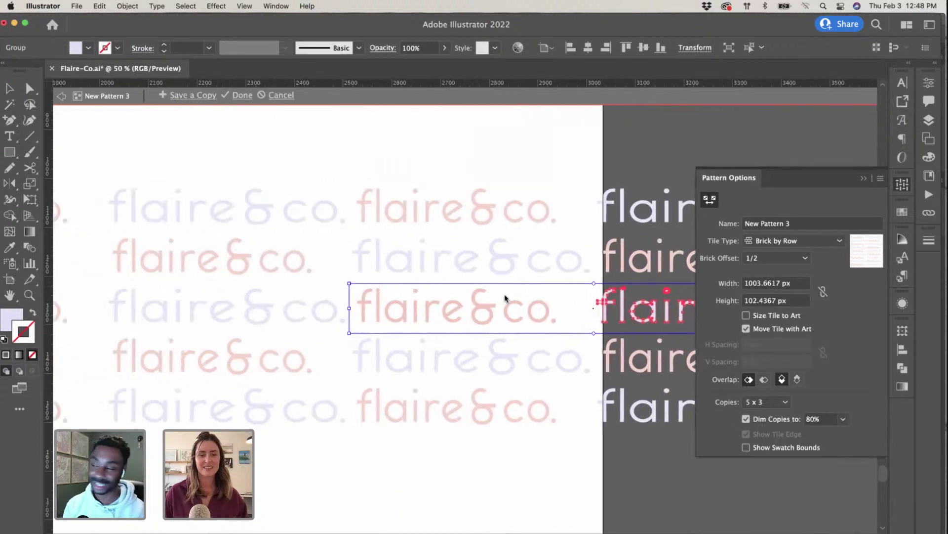
left_click_drag(489, 292, 470, 281)
scroll(470, 280, "right", 6)
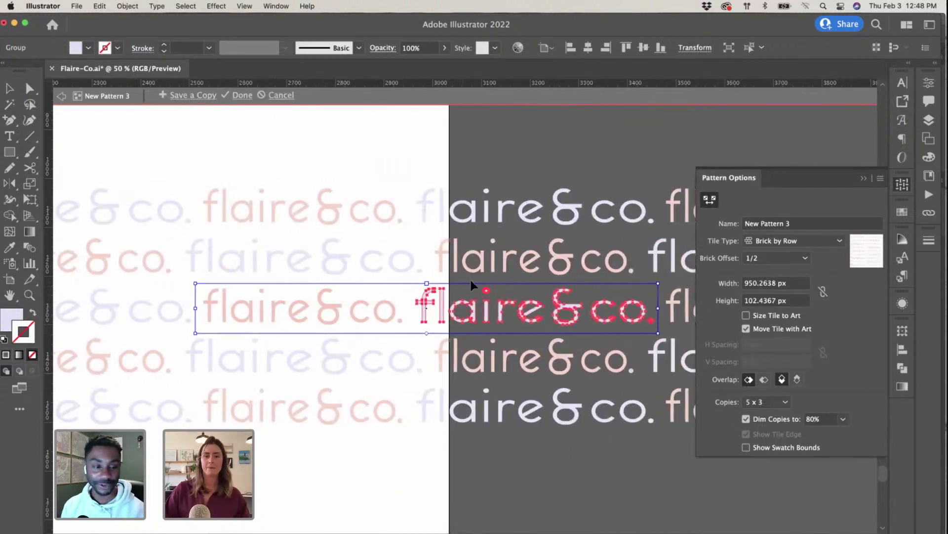
Step: Nudge the pink and lavender wordmarks into place, align them, and deselect
left_click(670, 158)
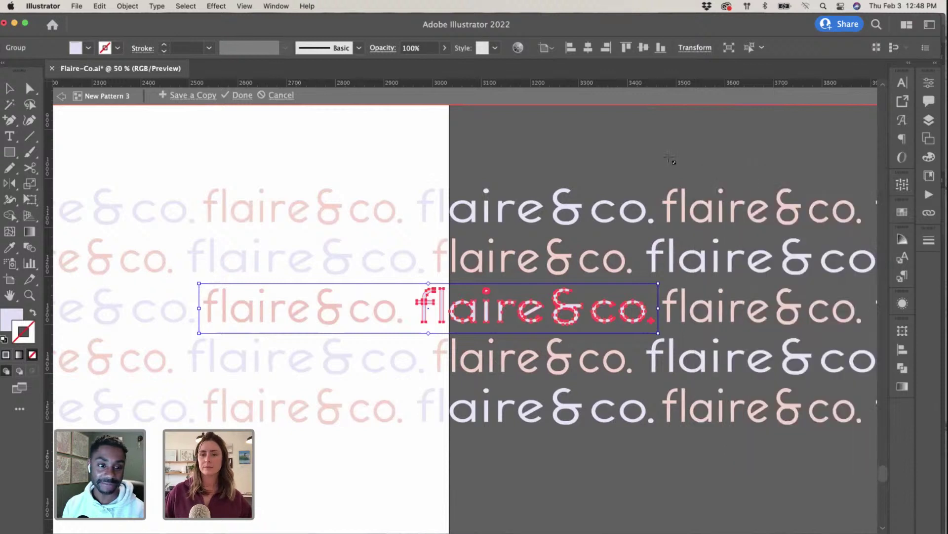
left_click(665, 154)
scroll(428, 323, "left", 3)
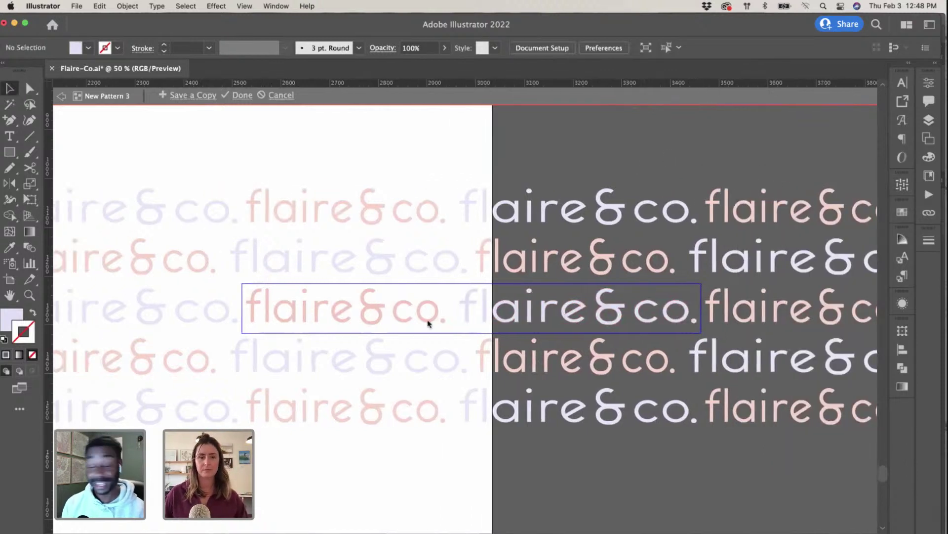
left_click_drag(405, 311, 405, 312)
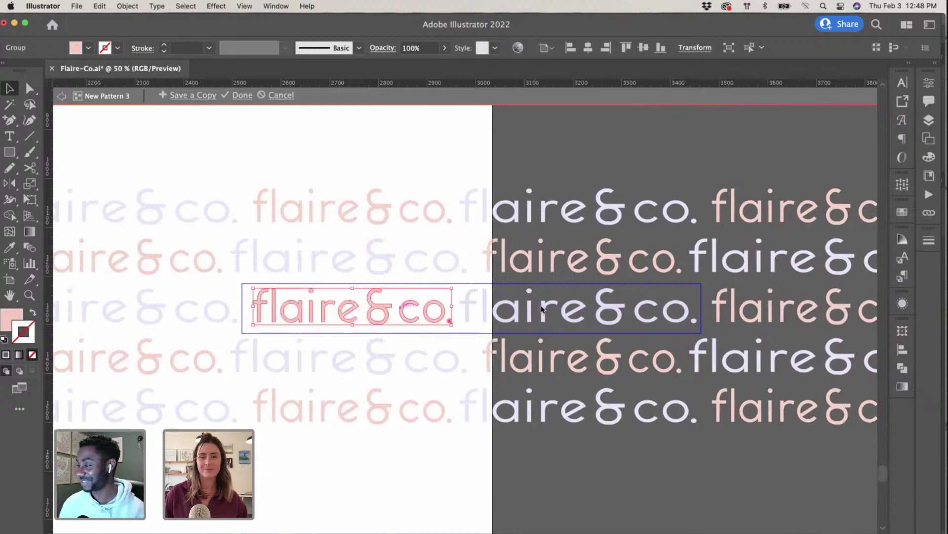
left_click_drag(546, 309, 552, 310)
left_click(442, 306, "shift")
scroll(441, 306, "up", 1)
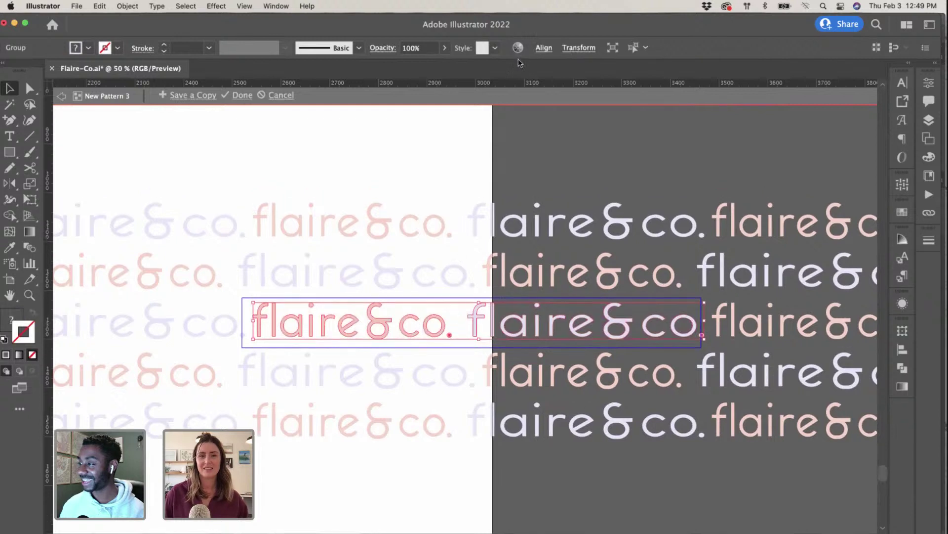
left_click(544, 47)
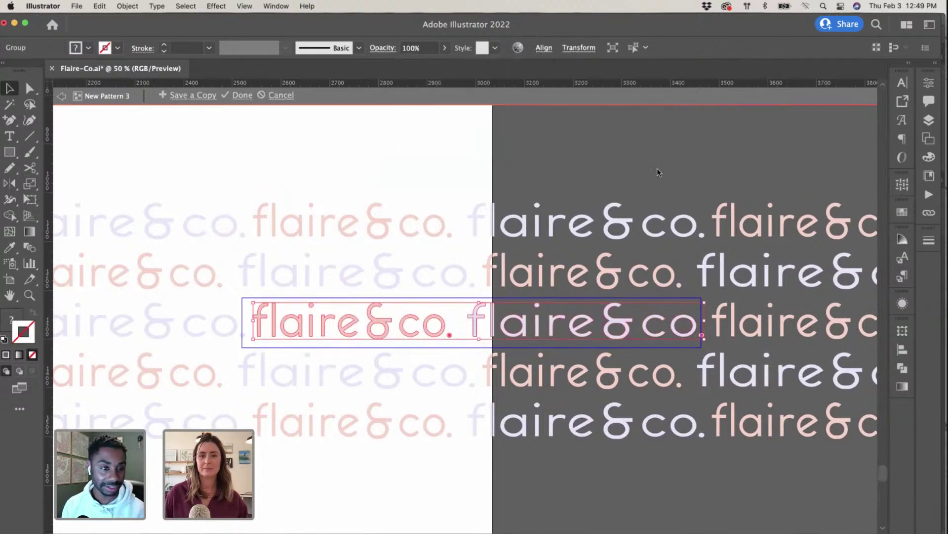
left_click(366, 111)
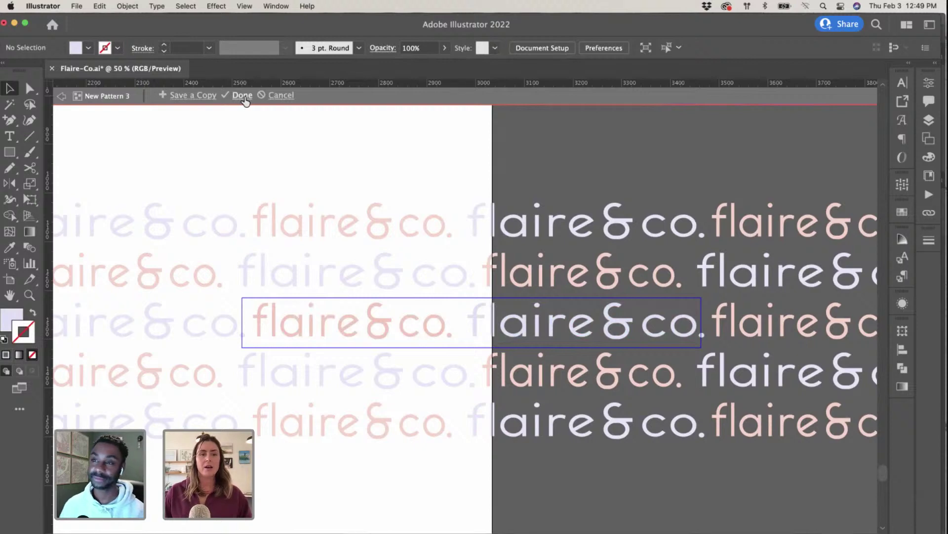
Step: Exit pattern editing, zoom out, and select the pattern-filled rectangle on the artboard
key("Escape")
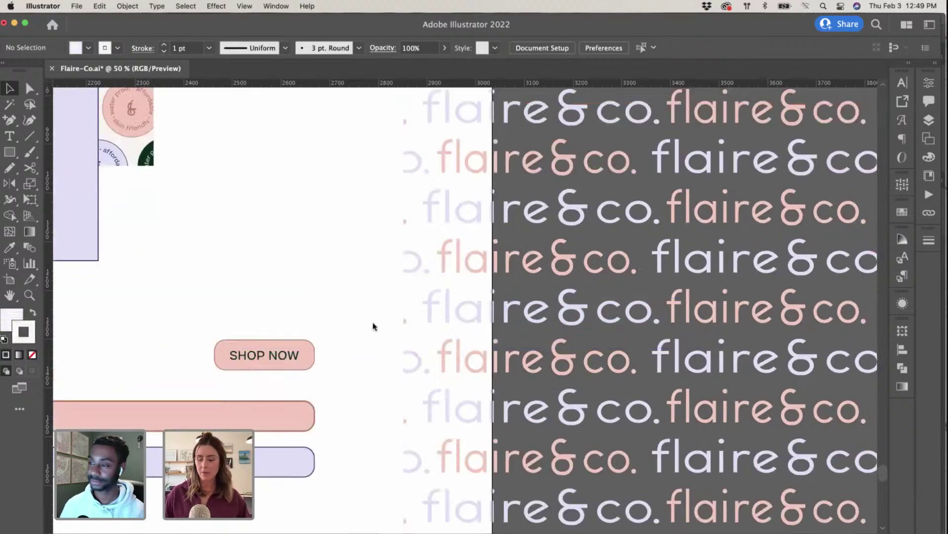
key("super+minus")
scroll(376, 330, "right", 5)
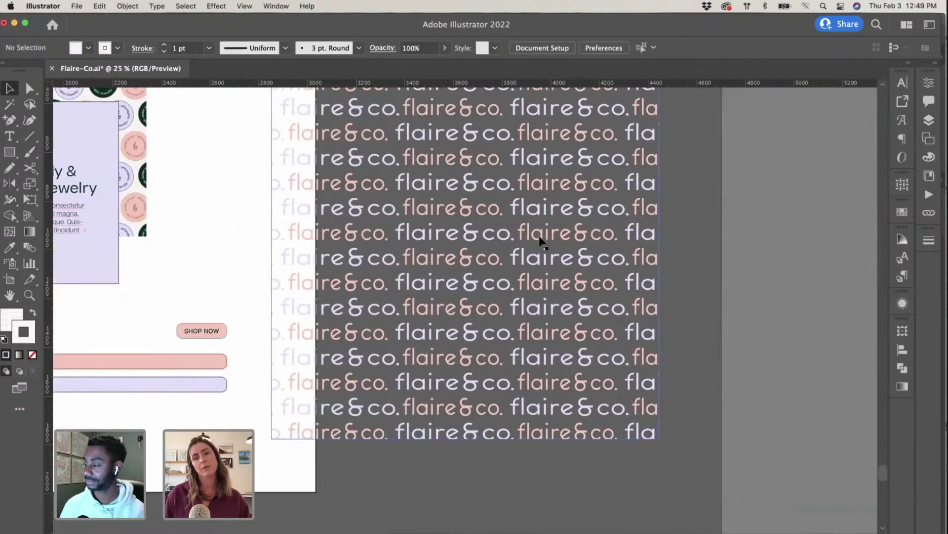
scroll(543, 300, "left", 2)
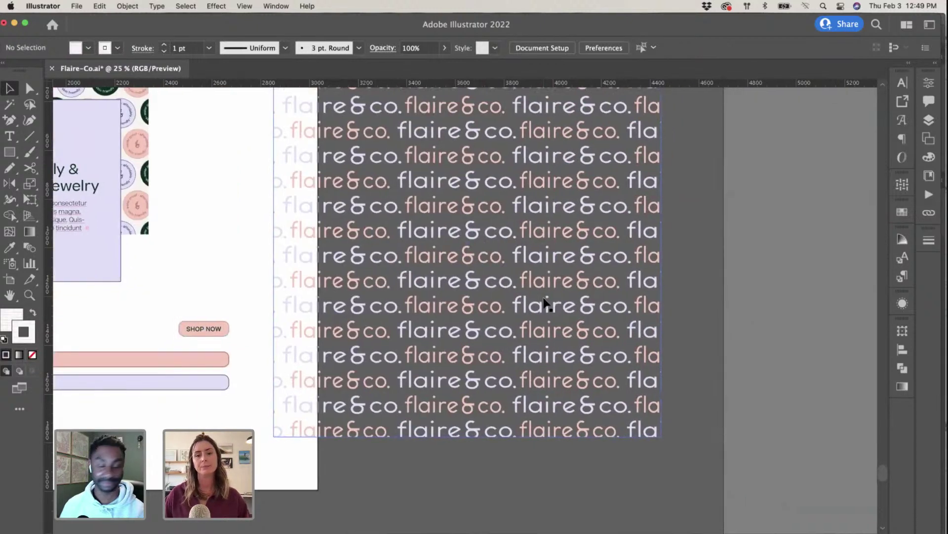
scroll(543, 296, "up", 4)
left_click(540, 287)
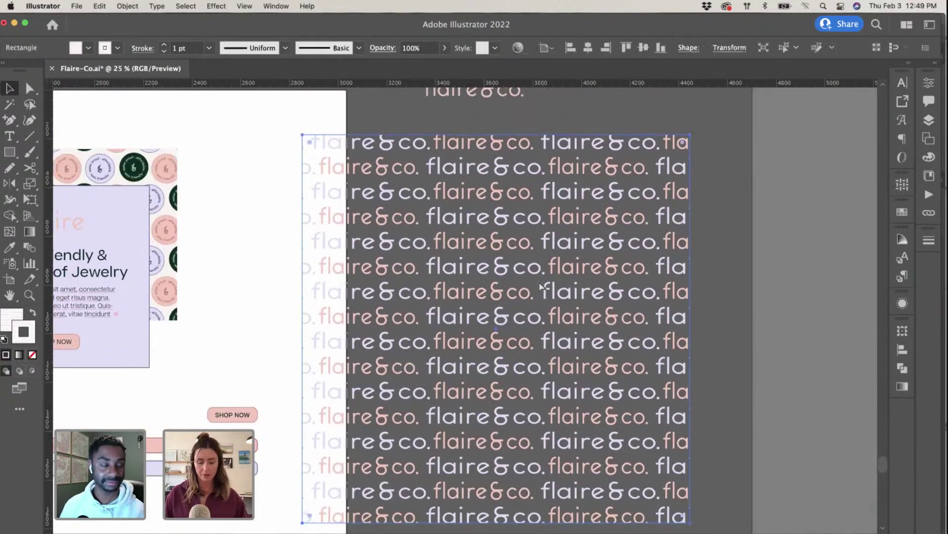
Step: Bring up the Swatches panel showing the colour and pattern swatches
scroll(491, 285, "left", 2)
scroll(489, 289, "left", 2)
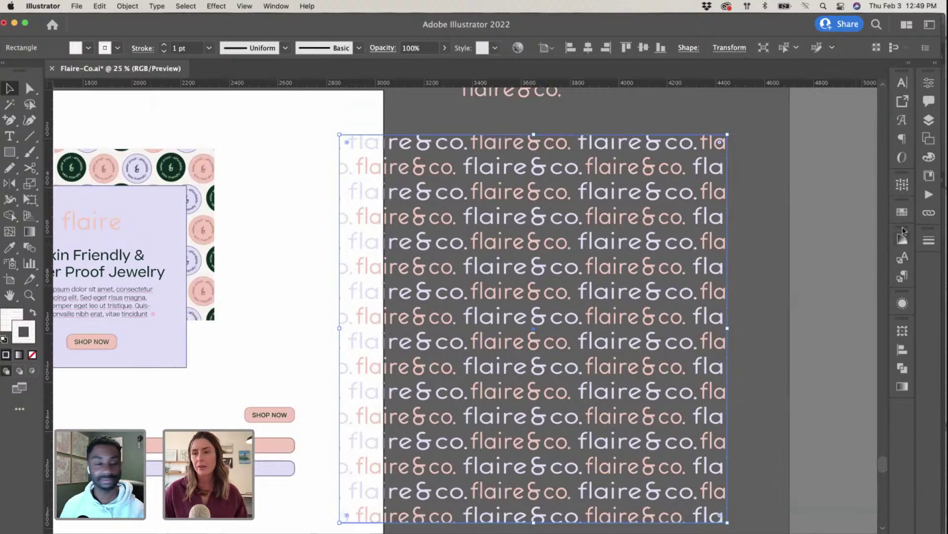
left_click(902, 188)
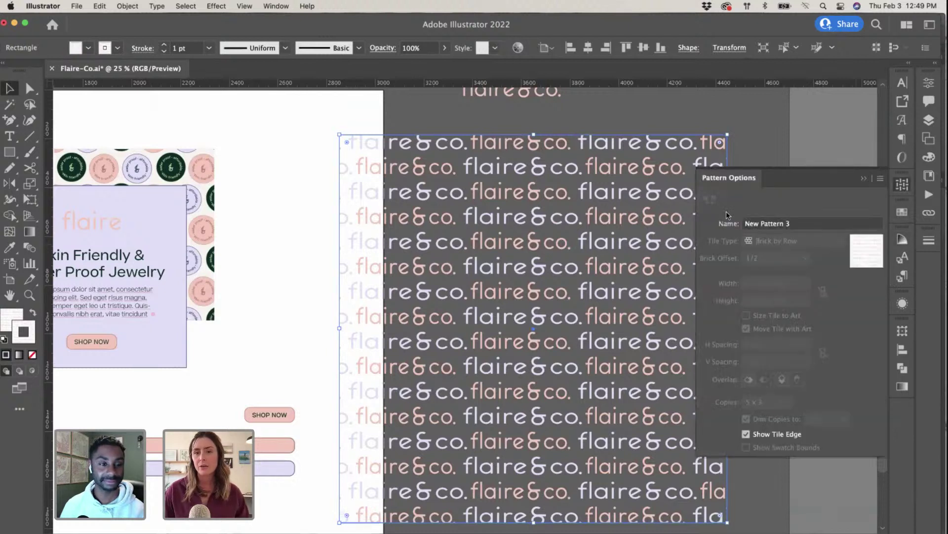
left_click(903, 212)
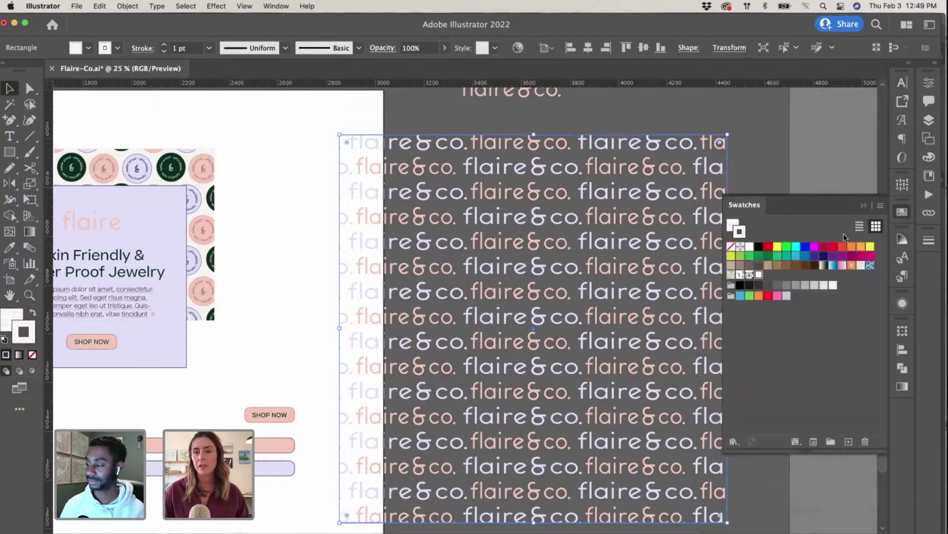
Step: Reopen the flaire&co pattern, nudge the tile text up, and try Brick by Column before returning to Brick by Row
double_click(758, 275)
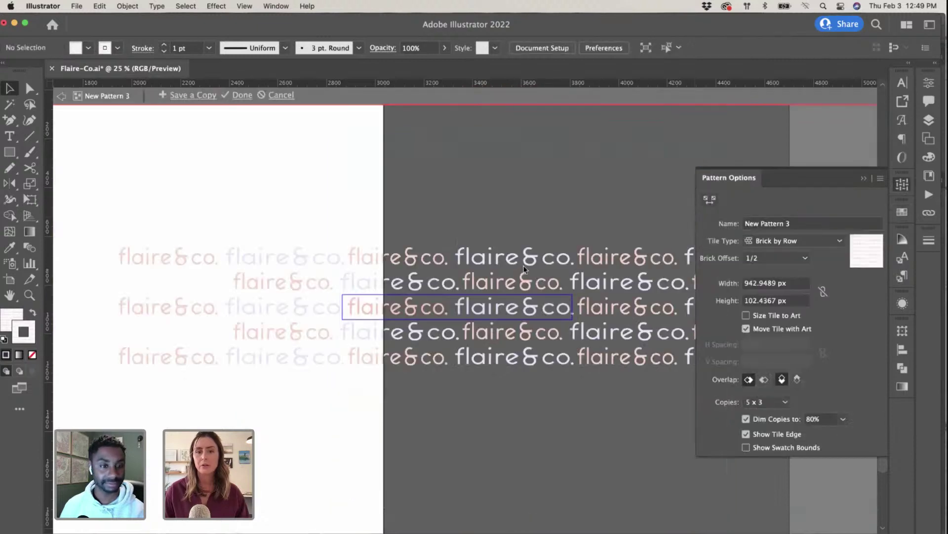
left_click_drag(495, 310, 460, 304)
key("super+equal")
key("super+equal")
key("super+equal")
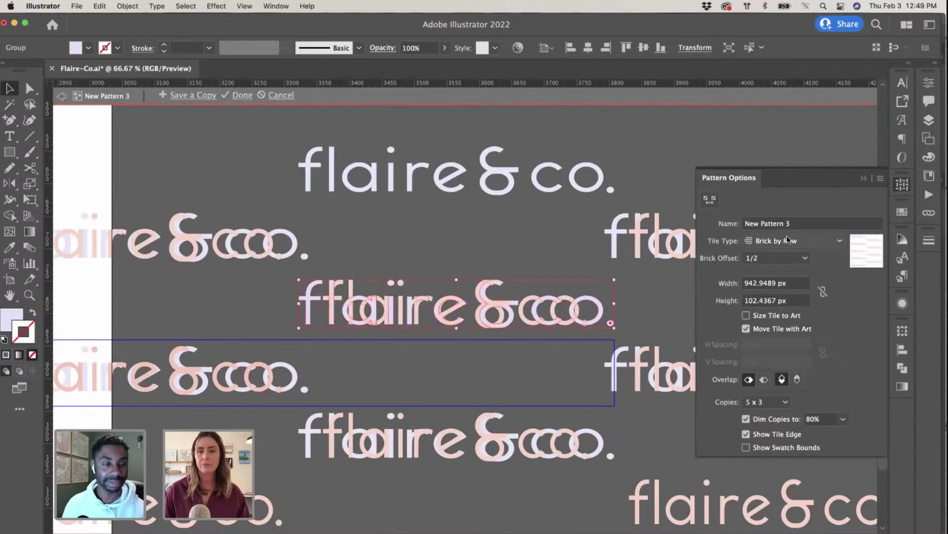
left_click(790, 240)
left_click(782, 285)
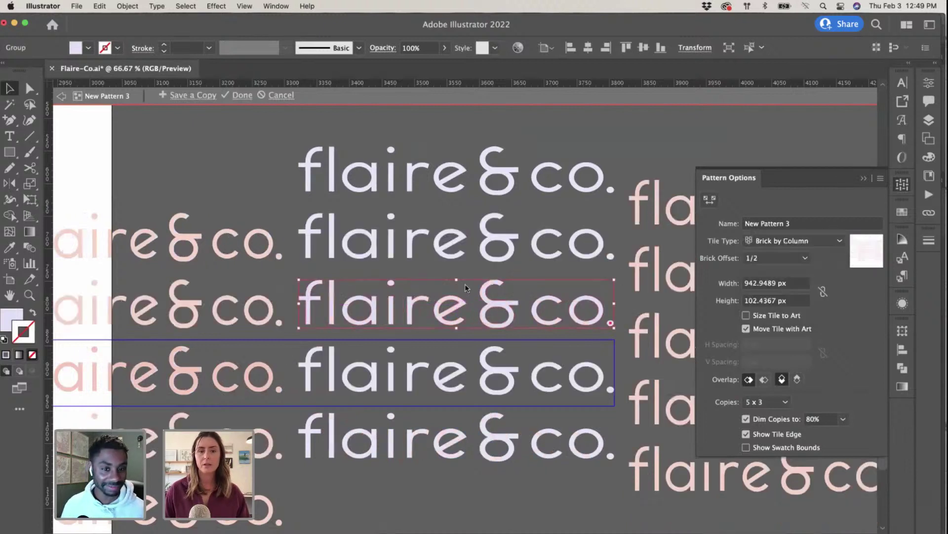
left_click(796, 241)
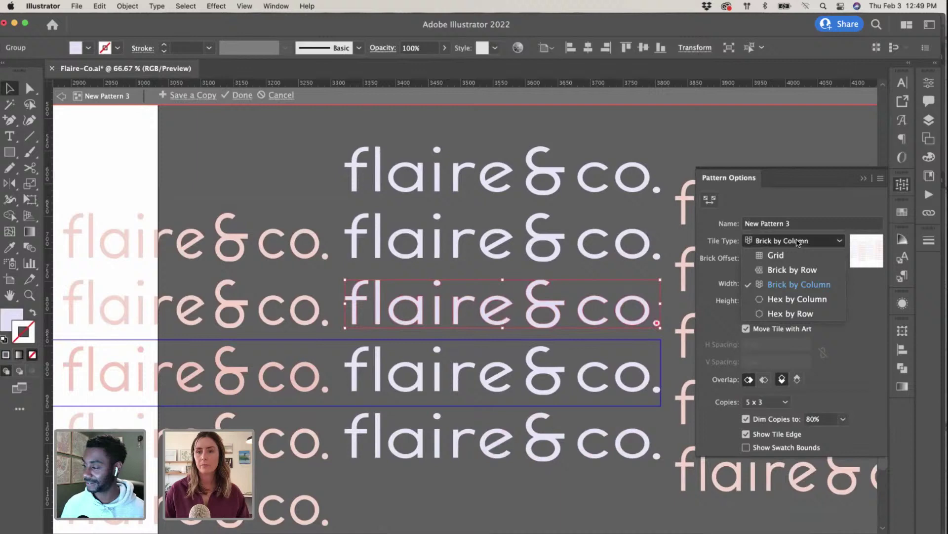
left_click(791, 264)
Step: Shift the tile artwork left, undo a trial move to the right, and zoom out
left_click_drag(468, 304, 131, 305)
left_click(541, 188)
key("super+minus")
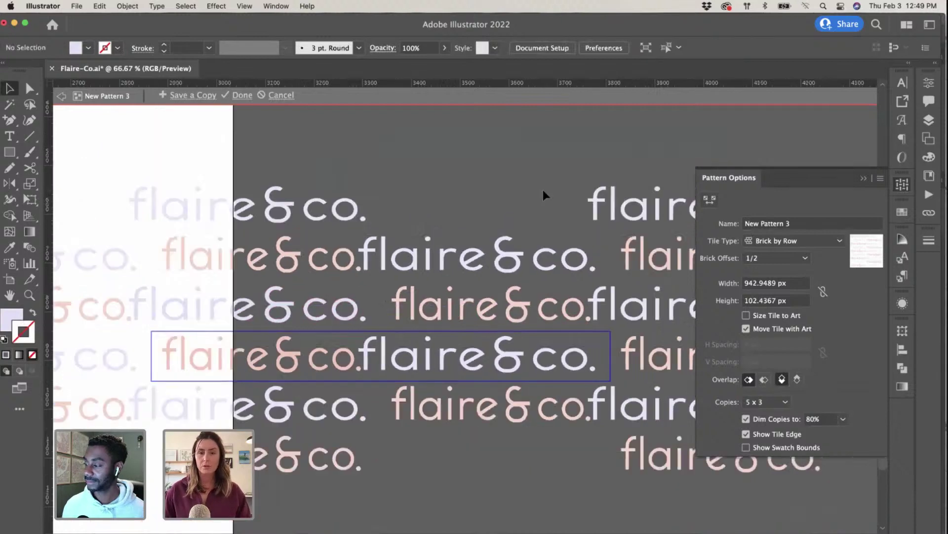
key("super+minus")
key("super+equal")
key("super+equal")
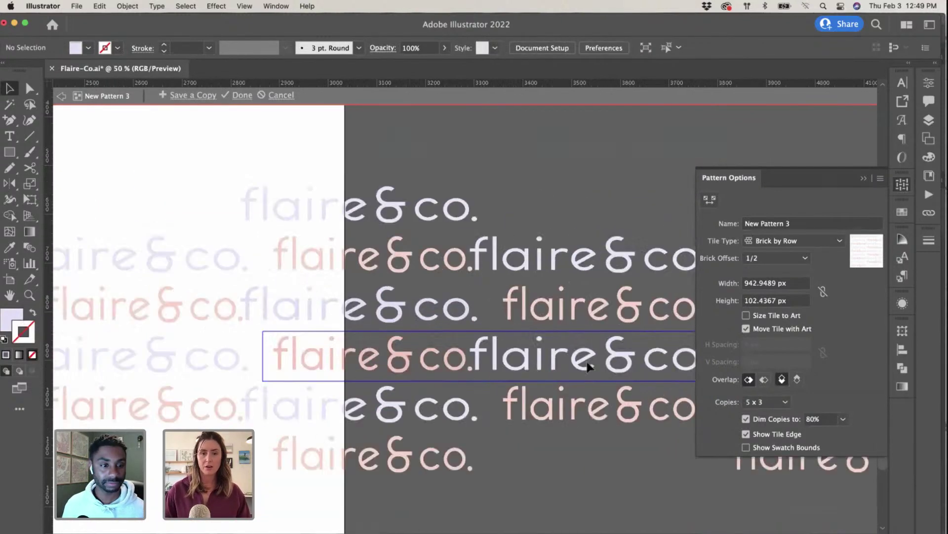
left_click_drag(392, 372, 435, 376)
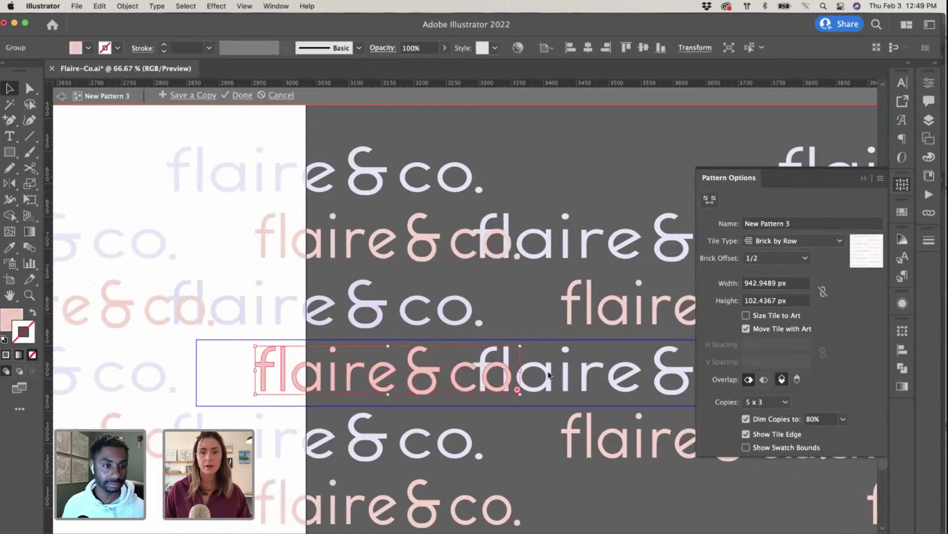
key("super+z")
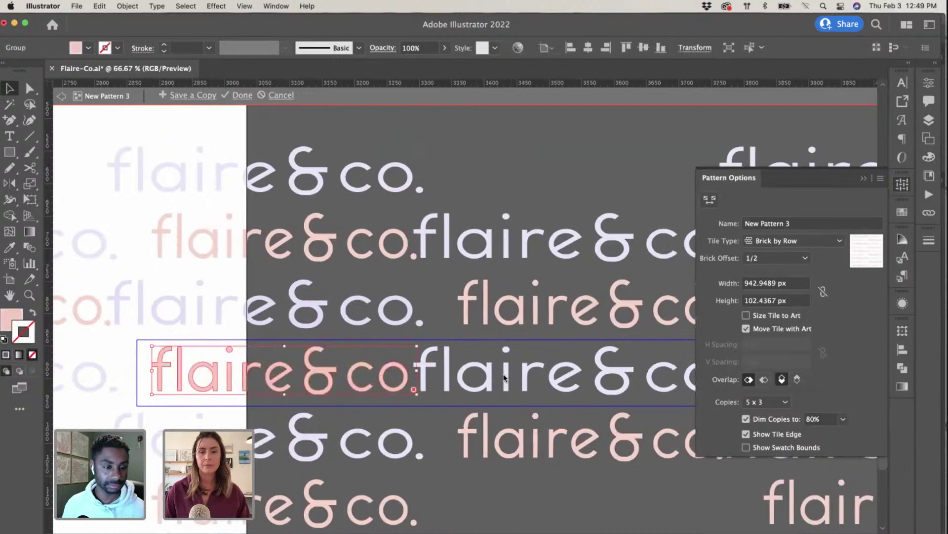
left_click(488, 380)
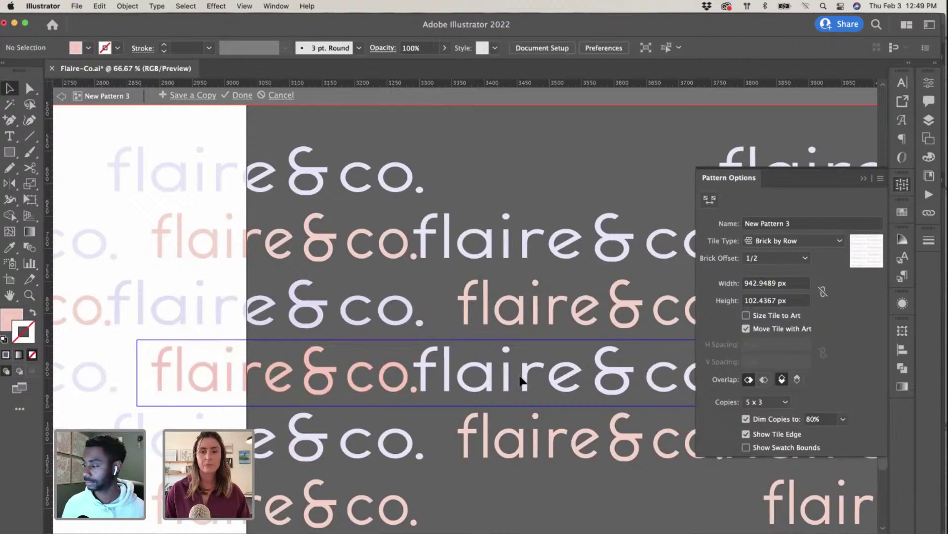
key("super+minus")
key("super+minus")
key("super+minus")
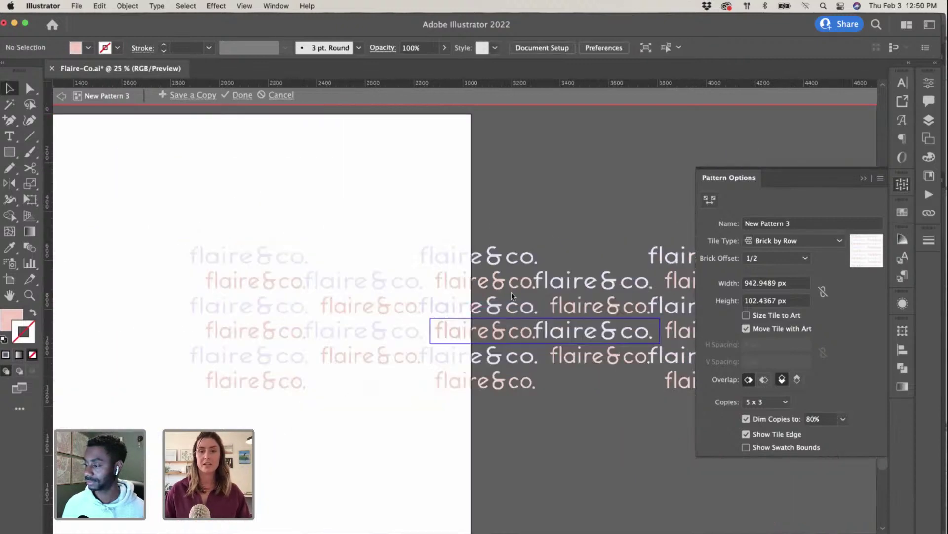
Step: Shift the pink and flaire&co wordmarks to the right within the tile
left_click(479, 332)
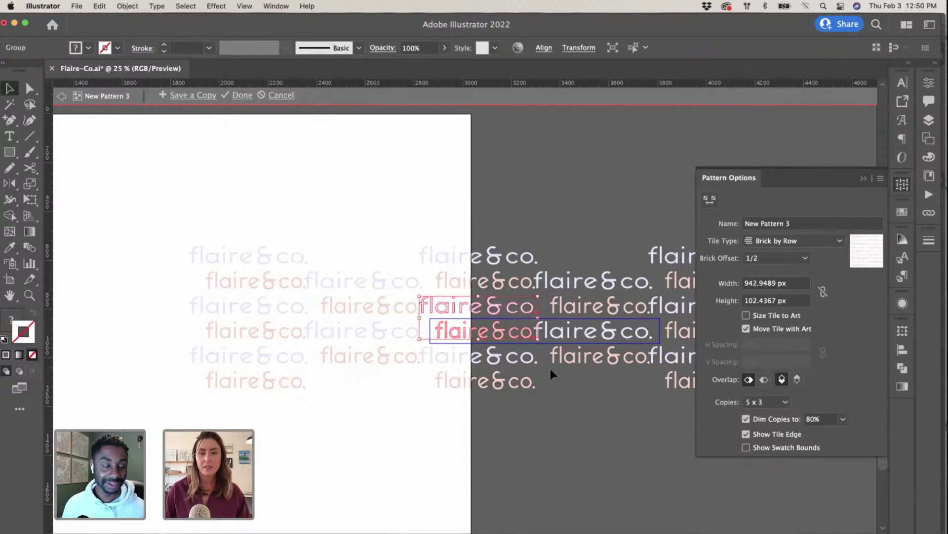
left_click_drag(478, 333, 509, 335)
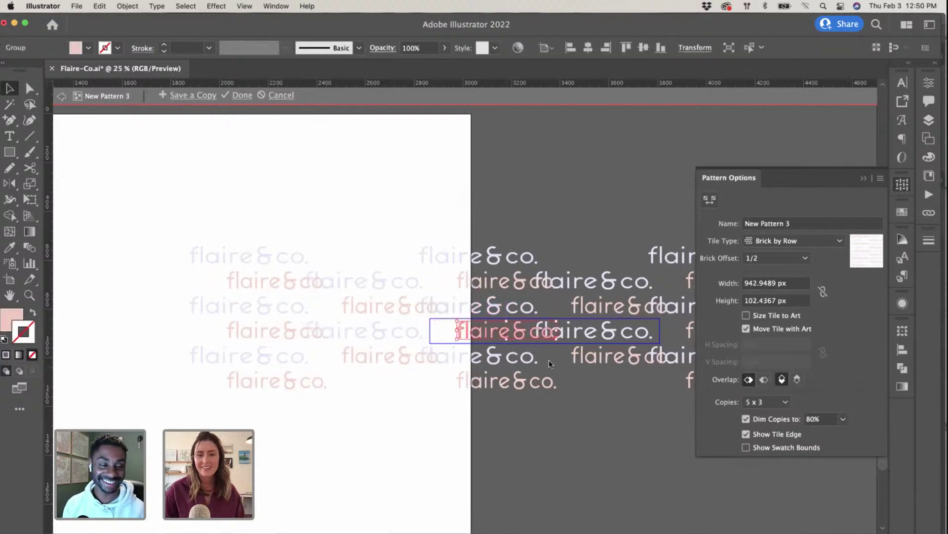
left_click(574, 327)
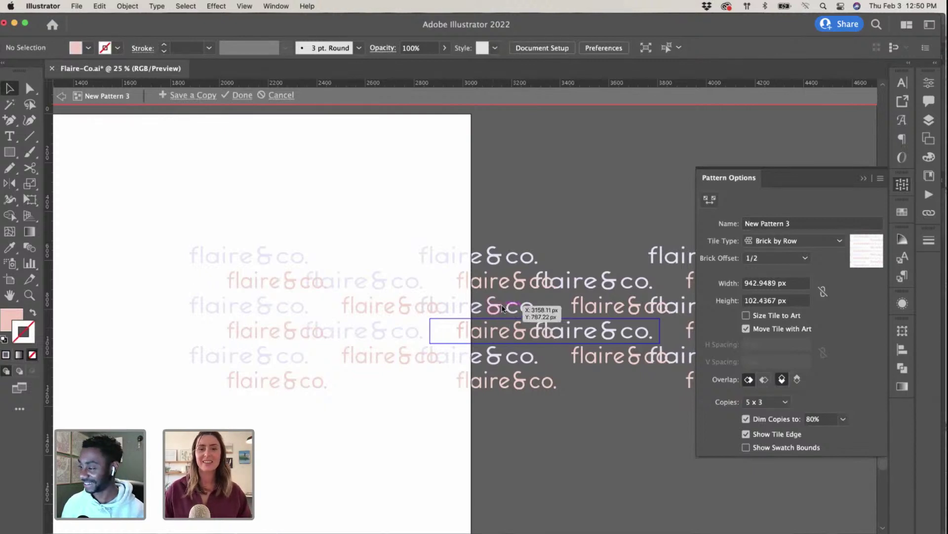
left_click_drag(502, 308, 518, 307)
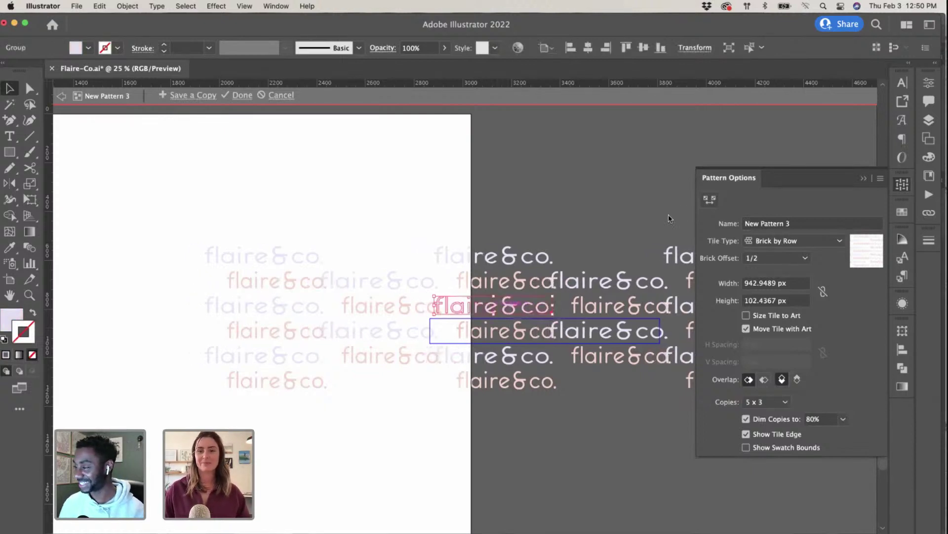
Step: Resize the pattern tile to about 965 × 194 px and nudge the wordmark right
left_click(711, 201)
left_click_drag(429, 320, 425, 297)
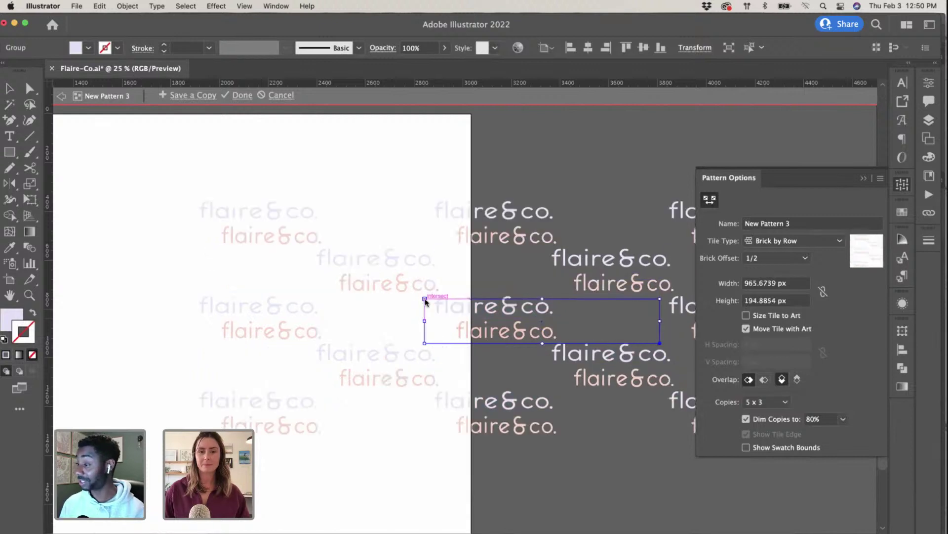
scroll(482, 318, "right", 2)
scroll(482, 319, "right", 4)
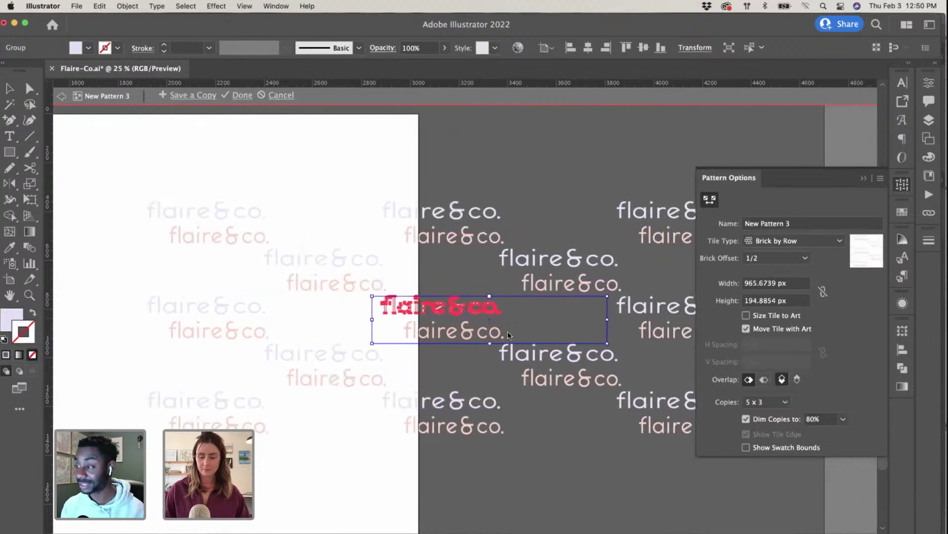
key("v")
left_click_drag(432, 336, 460, 332)
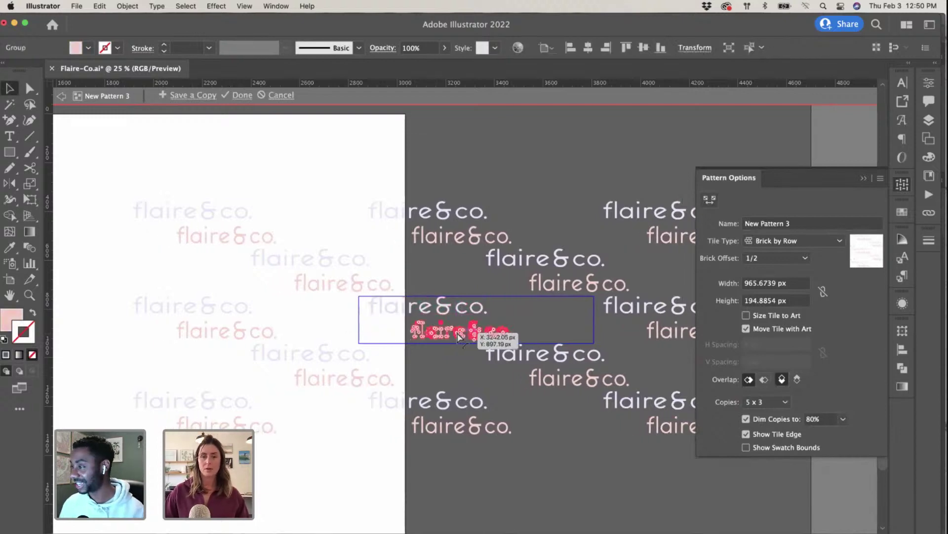
key("super+equal")
key("super+equal")
Step: Narrow the pattern tile by pulling in its right and left edges
left_click(865, 179)
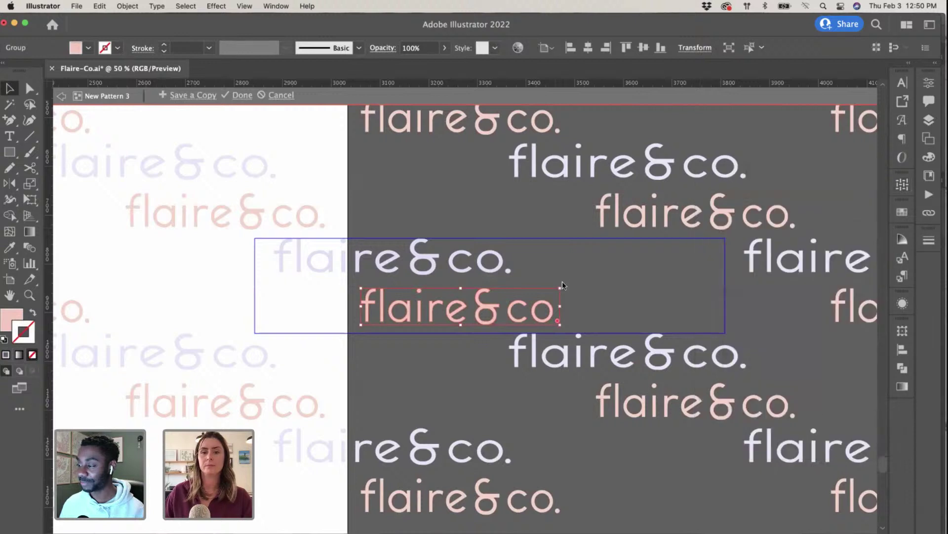
left_click(902, 185)
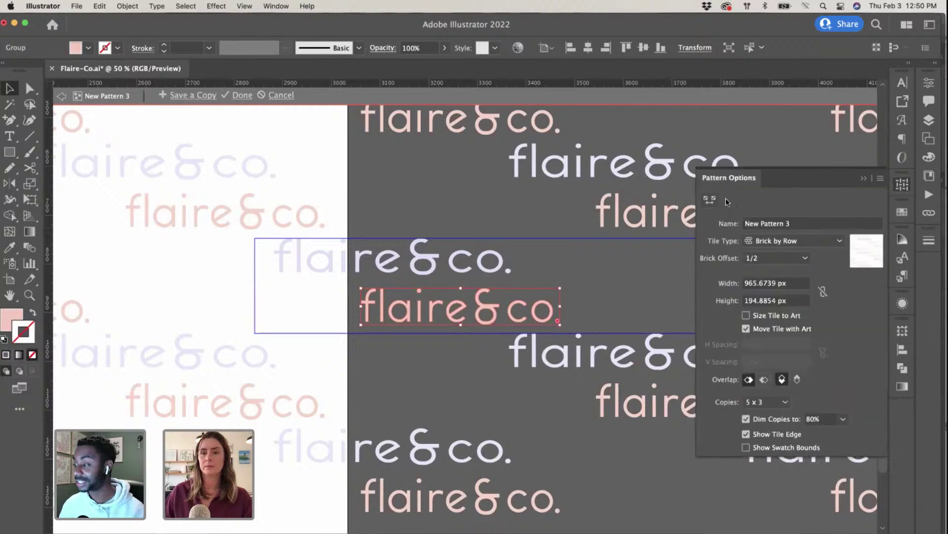
left_click(710, 200)
scroll(596, 222, "right", 5)
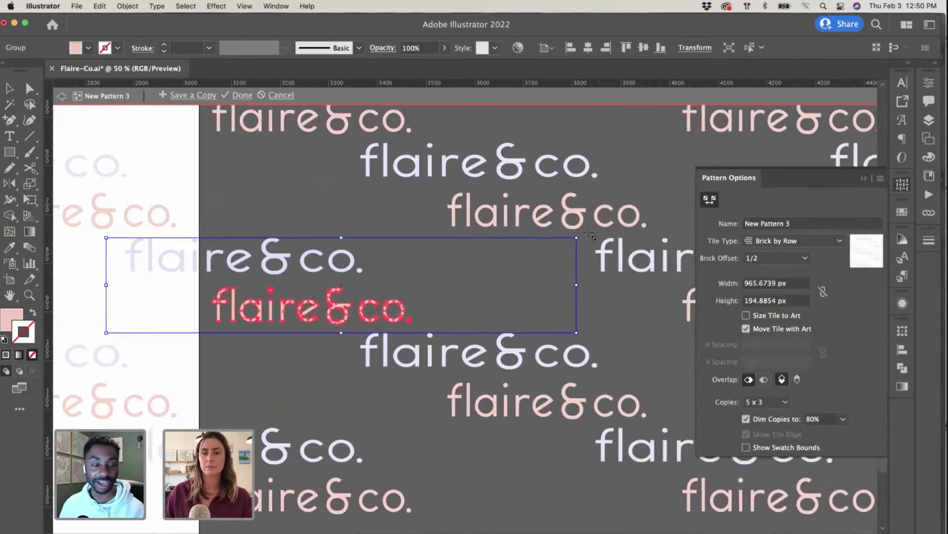
left_click_drag(577, 238, 381, 239)
scroll(380, 237, "left", 10)
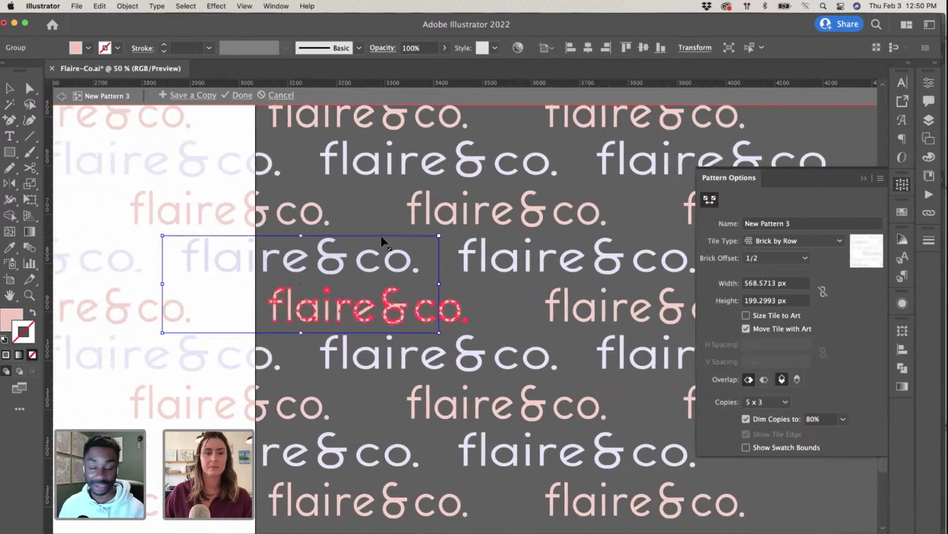
left_click_drag(252, 238, 272, 241)
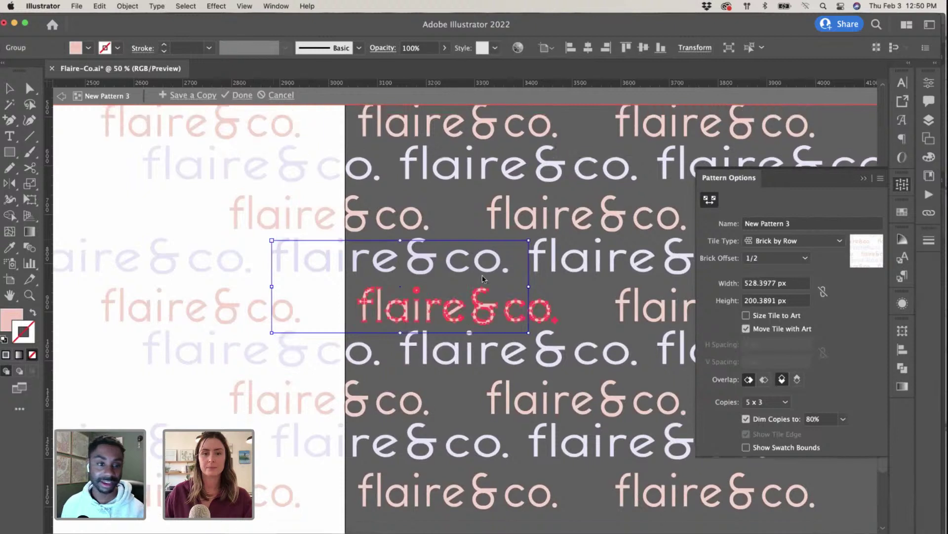
Step: Fine-tune the tile to about 528 × 204 px, finish the pattern, and select the rectangle
left_click_drag(529, 334, 538, 340)
left_click_drag(532, 244, 530, 245)
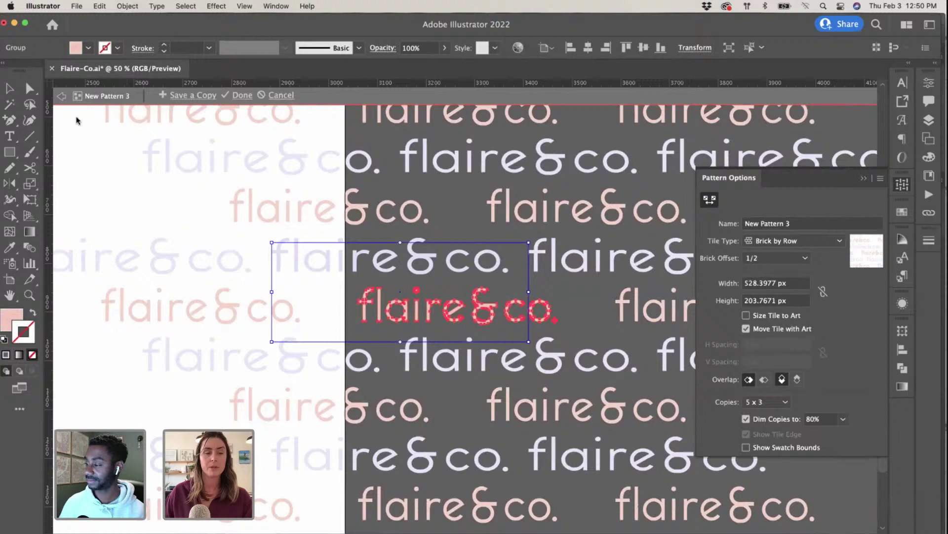
left_click(242, 94)
left_click(532, 314)
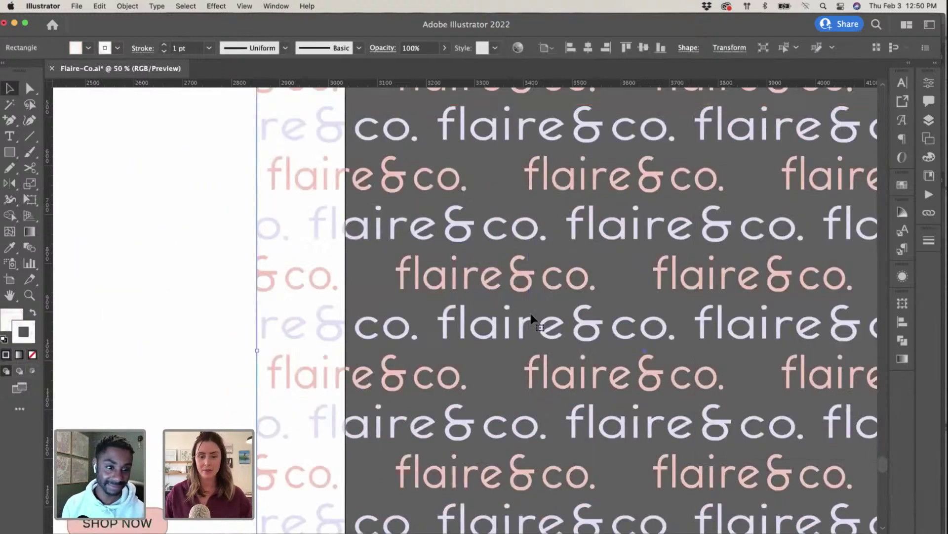
Step: Switch to Photoshop with the paper (4).psd wrapping-paper mockup
key("ctrl+Up")
left_click(680, 419)
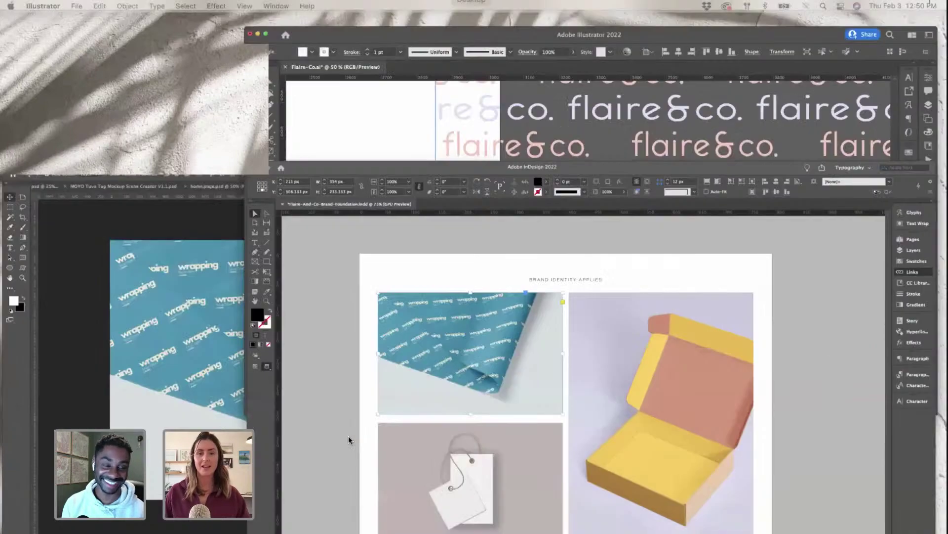
key("ctrl+Up")
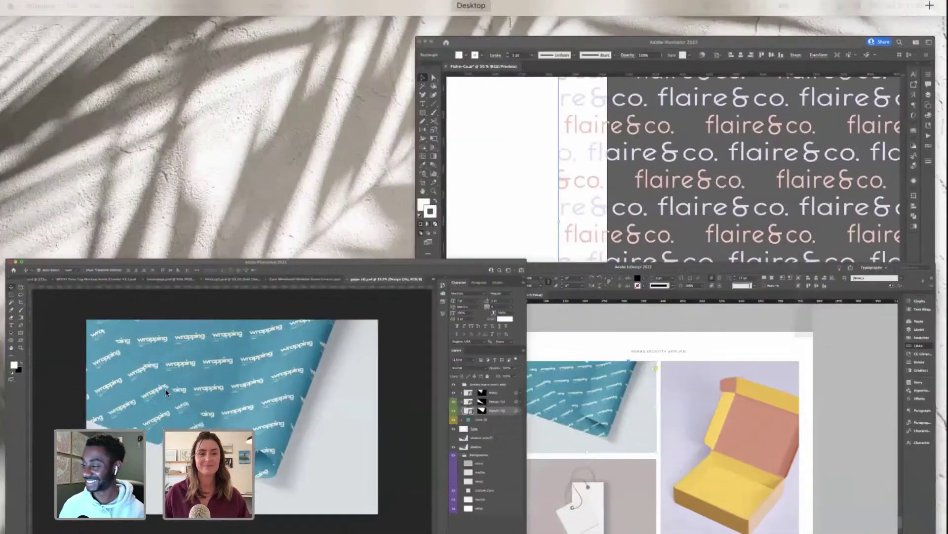
left_click(165, 388)
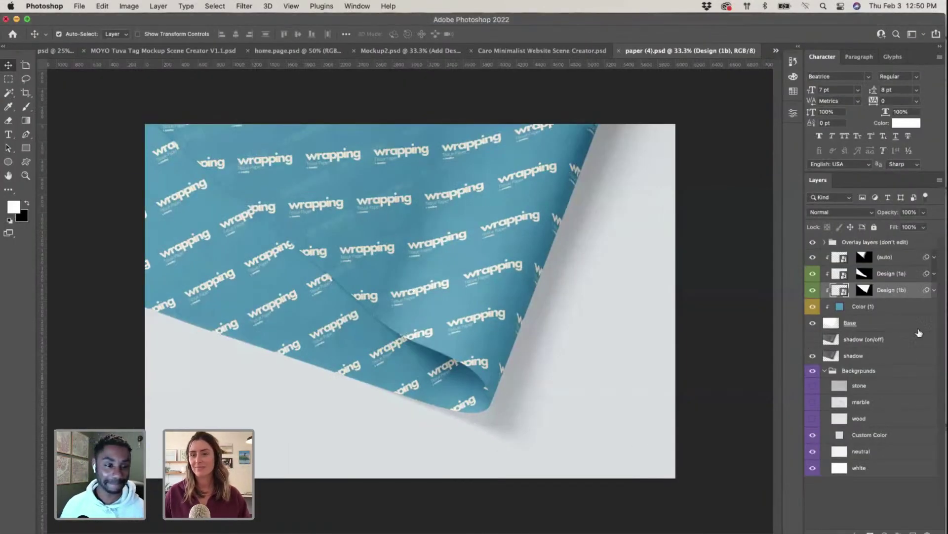
Step: Expand the Overlay group and check layer 1's Blending Options without changing them
left_click(451, 282)
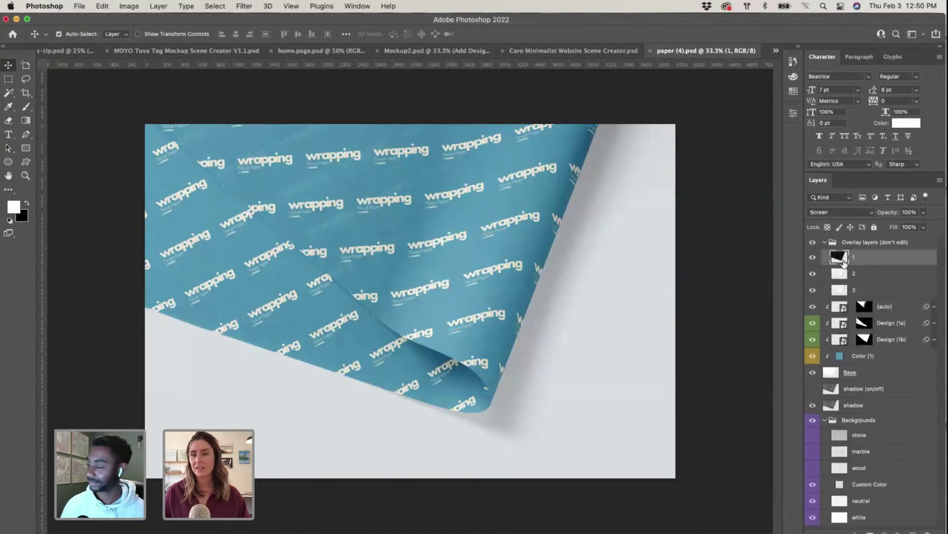
double_click(844, 259)
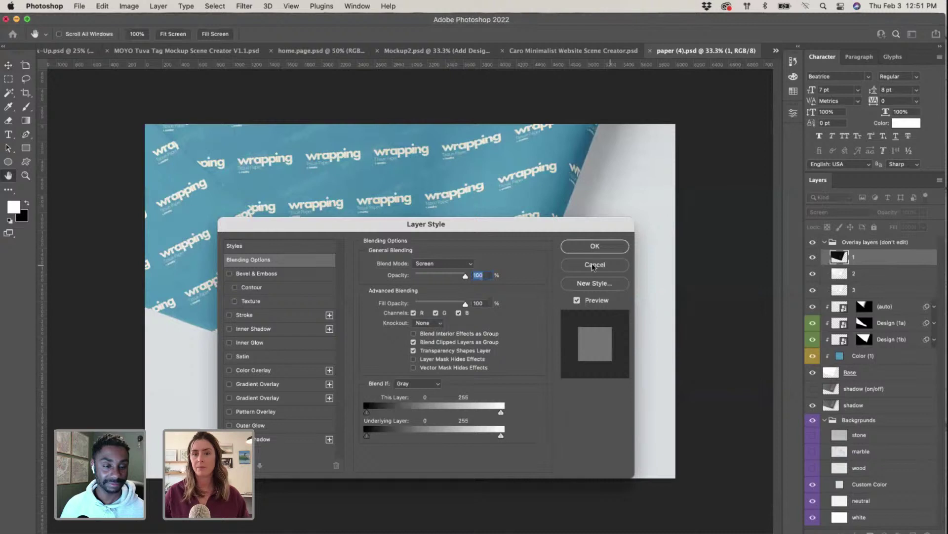
left_click(622, 262)
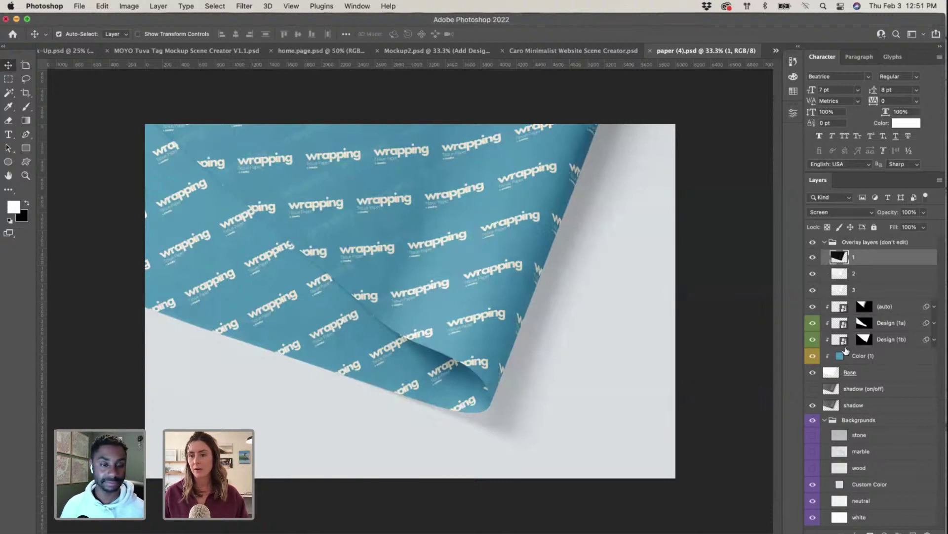
Step: Open the (auto) smart object and paste the flaire&co. pattern as Pixels
double_click(835, 311)
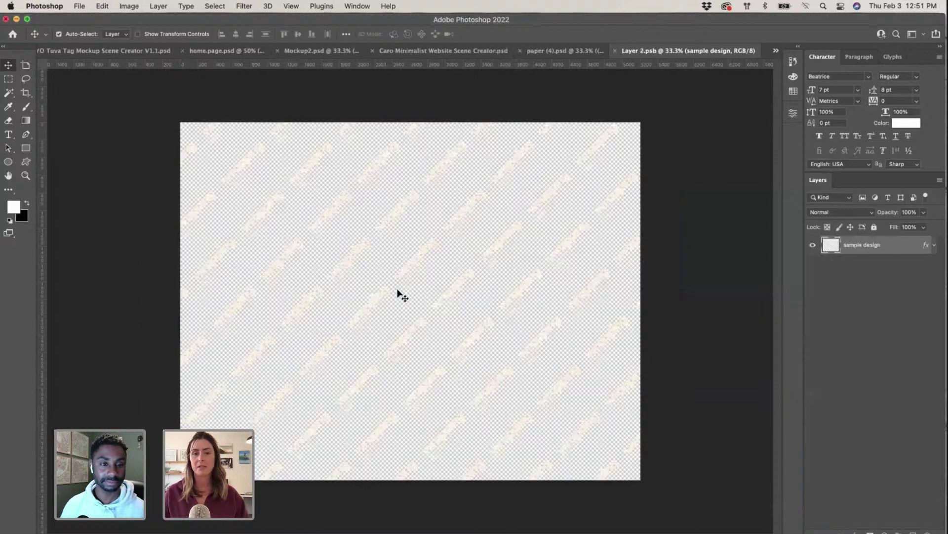
key("super+v")
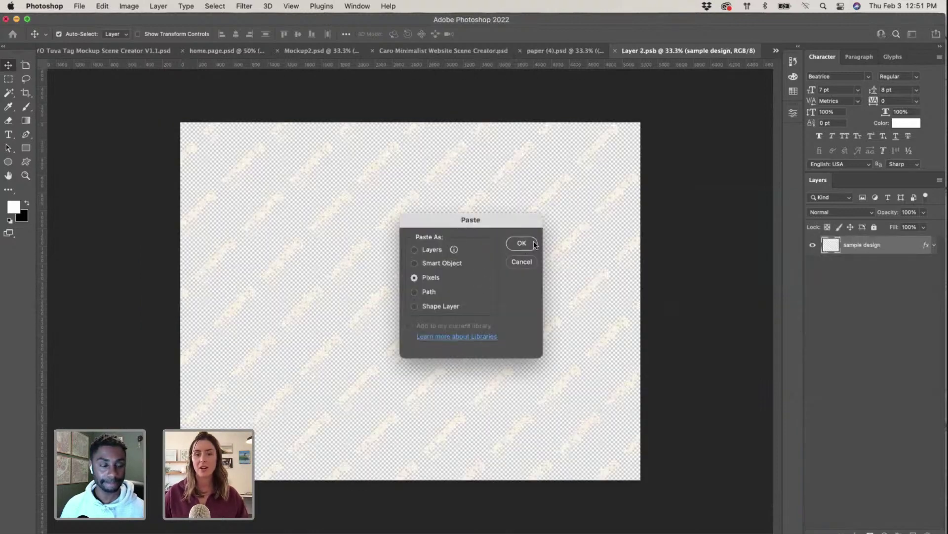
left_click(522, 243)
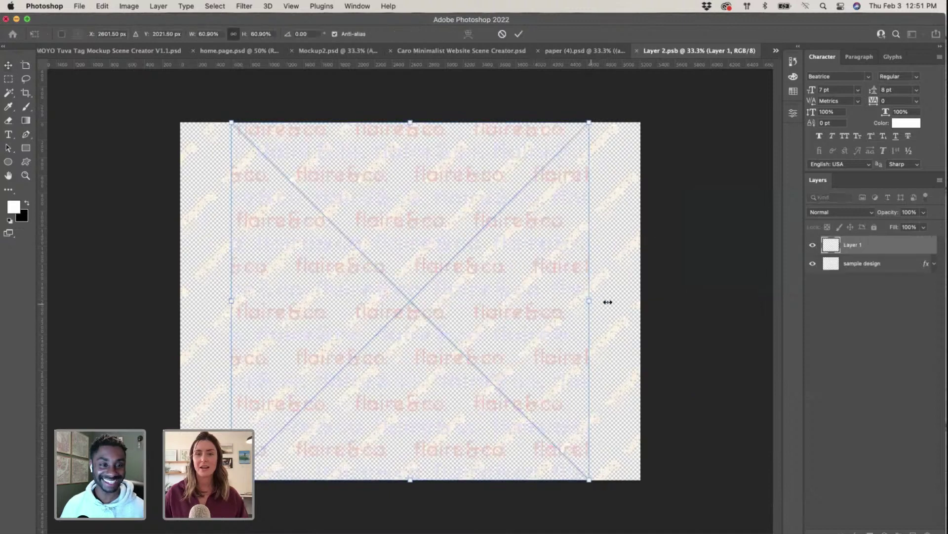
Step: Scale and position the pattern to cover the canvas, hide the sample design, and close the contents
left_click_drag(608, 301, 701, 301)
left_click_drag(514, 250, 446, 248)
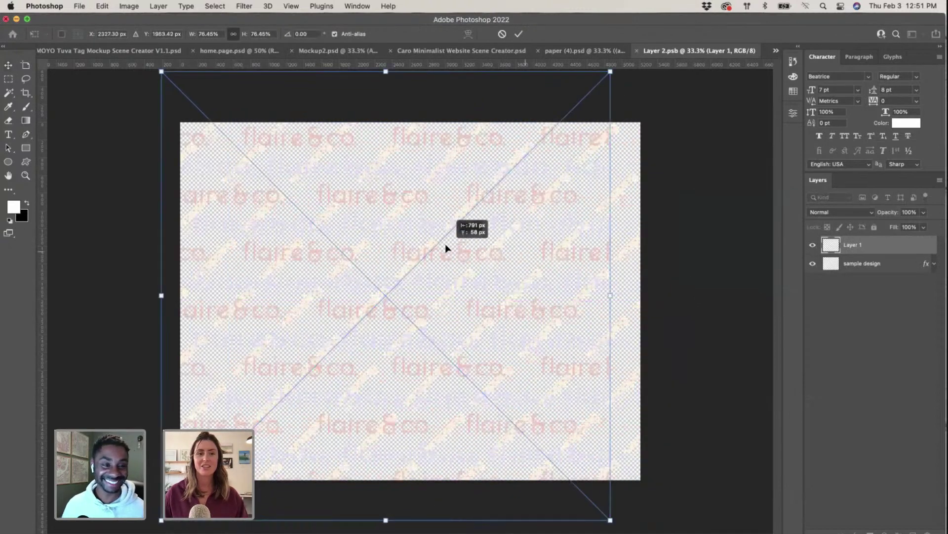
left_click_drag(610, 295, 669, 298)
key("Return")
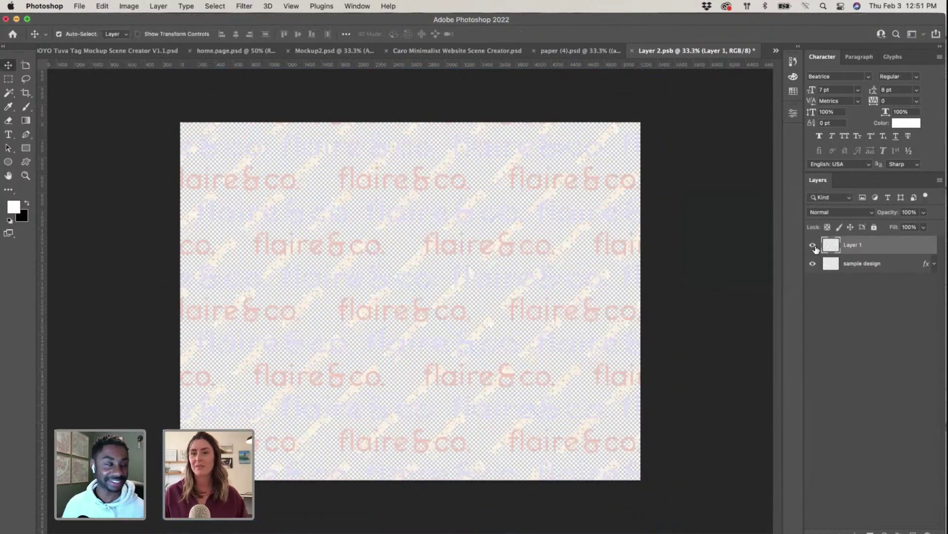
left_click(812, 265)
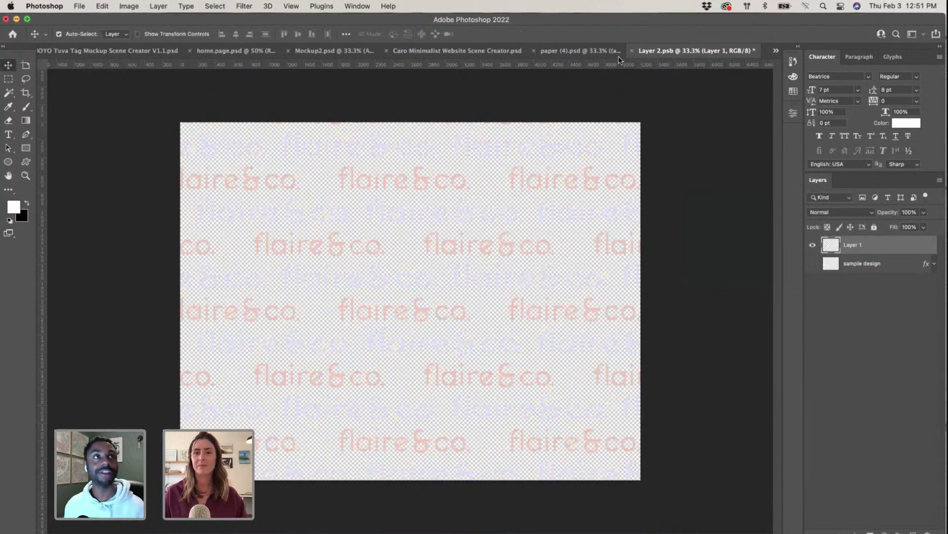
left_click(632, 51)
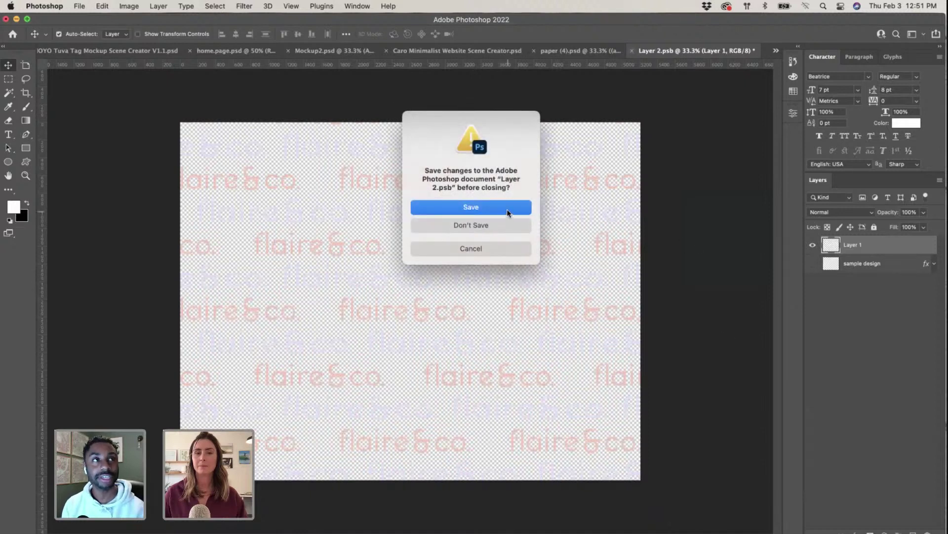
Step: Save the smart object back into the mockup, then open the Custom Color layer's picker (d8dfe2)
left_click(506, 209)
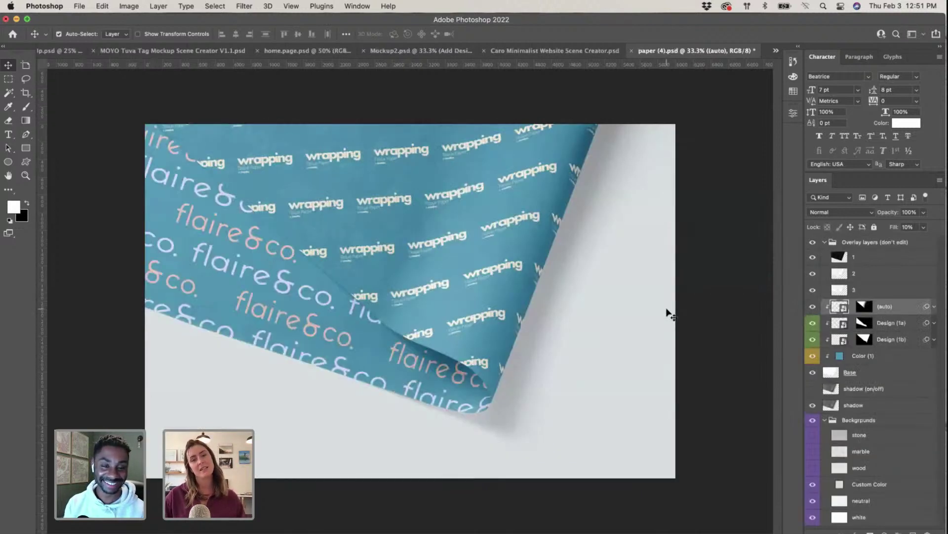
left_click(838, 485)
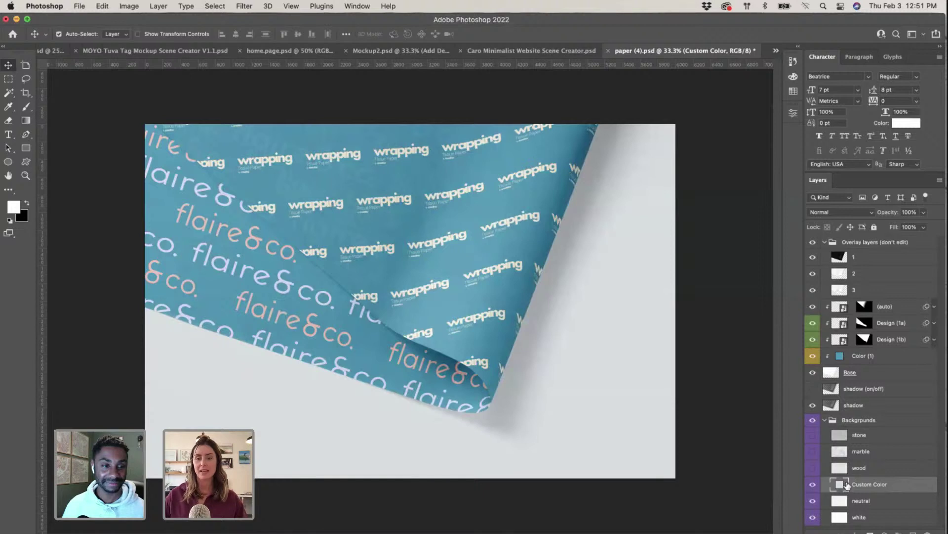
double_click(846, 482)
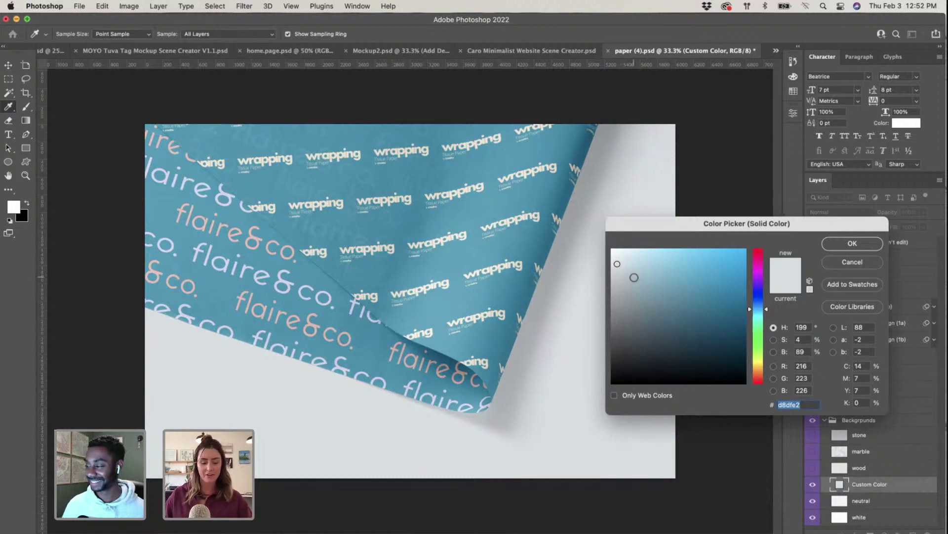
Step: Return to the Illustrator document and zoom out to see the whole layout artboard
key("ctrl+Up")
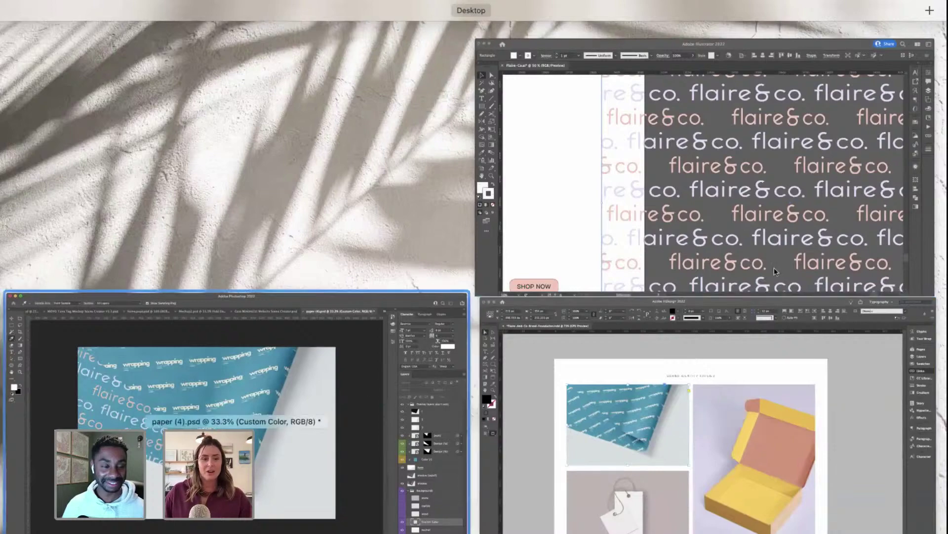
left_click(774, 271)
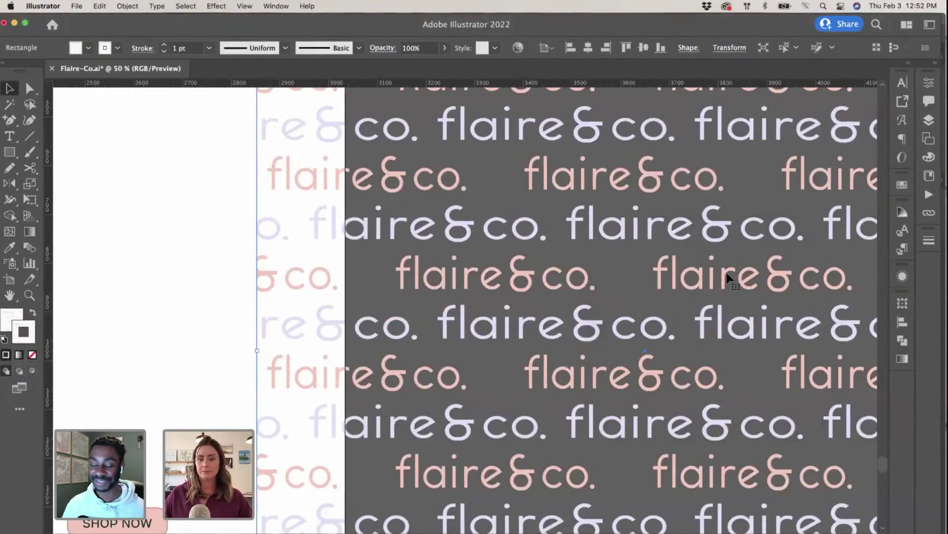
key("ctrl+Up")
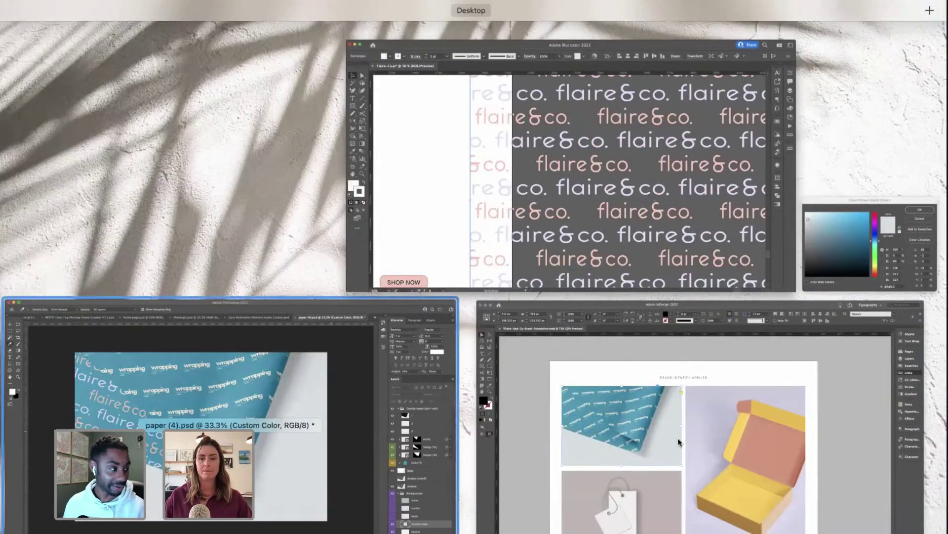
left_click(678, 441)
key("ctrl+Up")
left_click(568, 188)
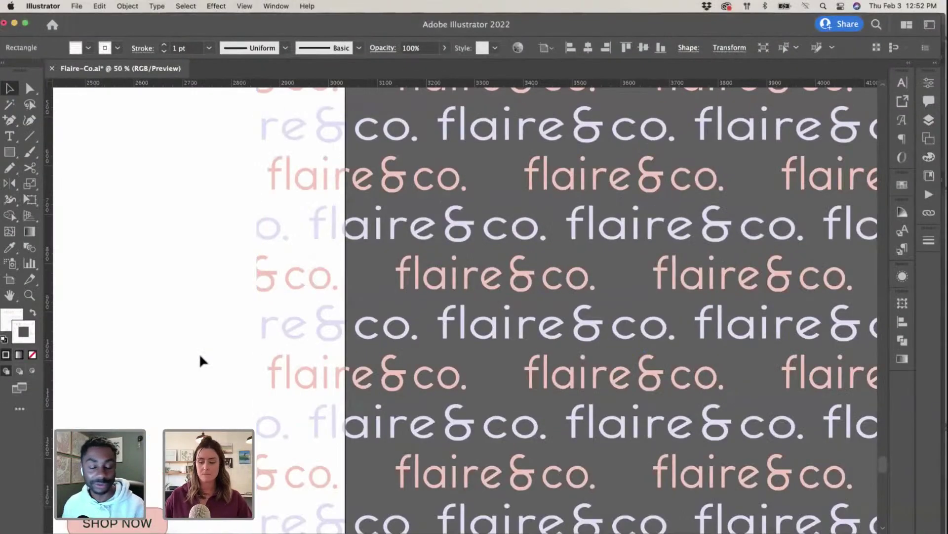
left_click(200, 352)
key("super+minus")
key("super+minus")
key("super+minus")
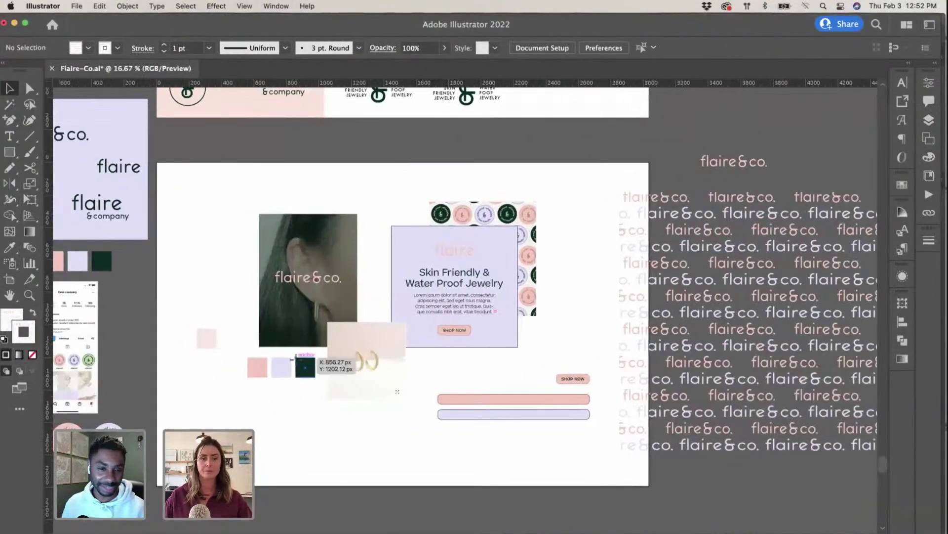
Step: Select the pale pink swatch square and copy its fill hex code f7e8e4
left_click(305, 366)
scroll(316, 417, "left", 3)
left_click(330, 371)
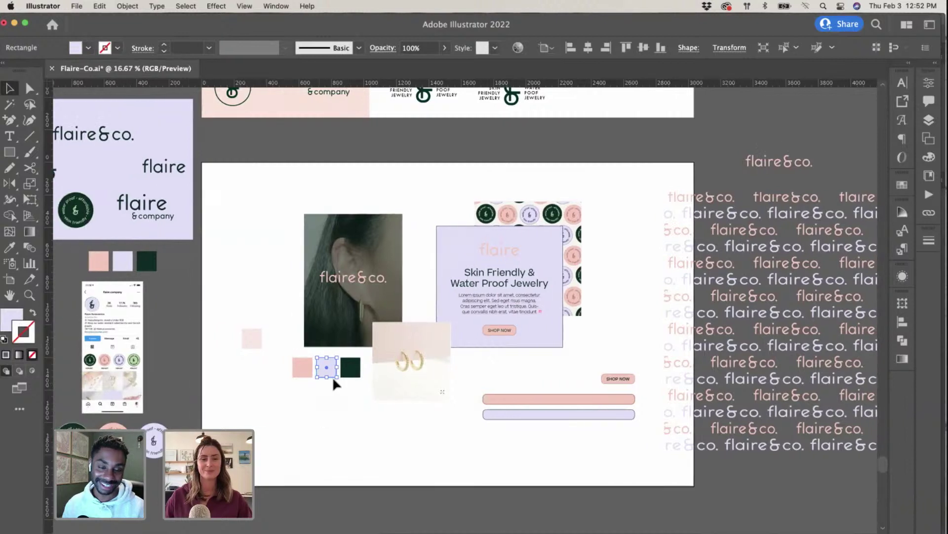
left_click(235, 333)
left_click(244, 333)
left_click(11, 319)
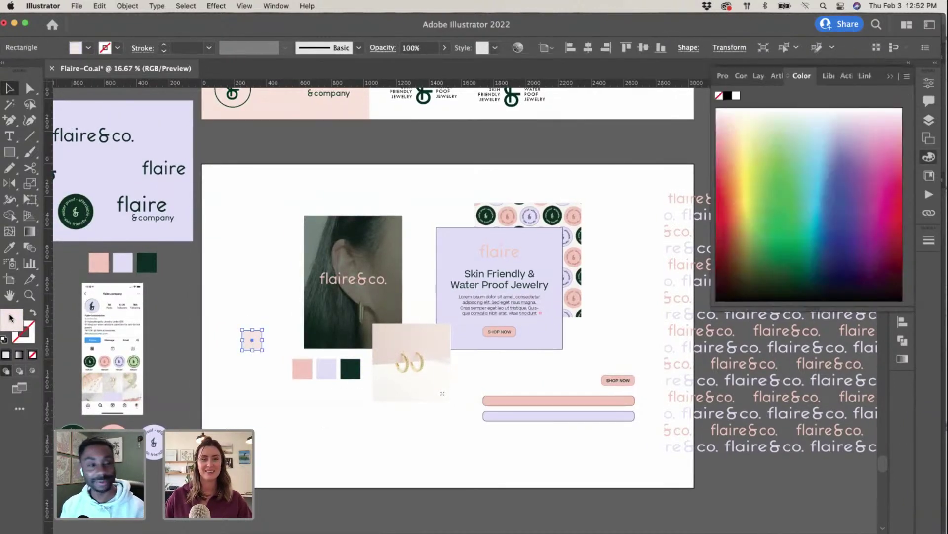
double_click(17, 319)
key("super+c")
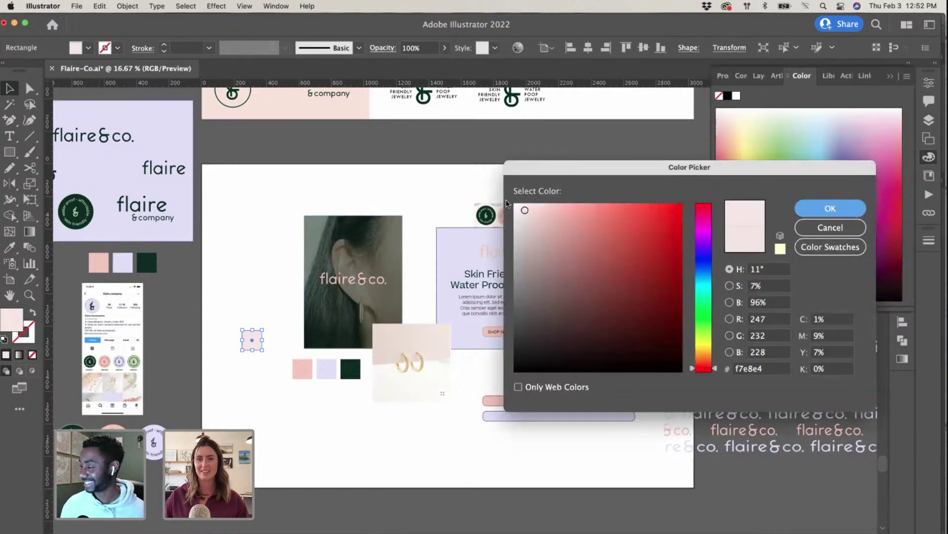
left_click(830, 208)
key("ctrl+Up")
Step: Set the mockup's Custom Color background to pale pink f7e8e4
left_click(346, 376)
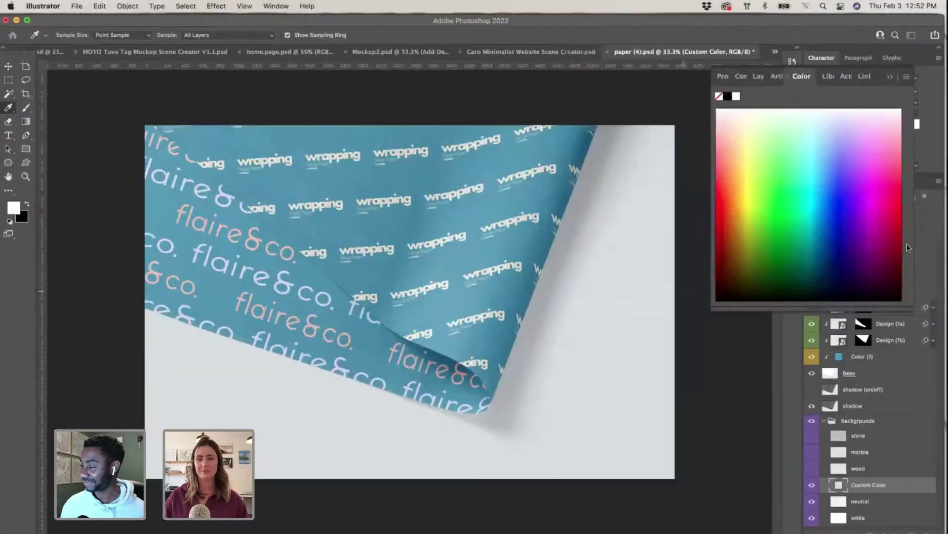
key("super+v")
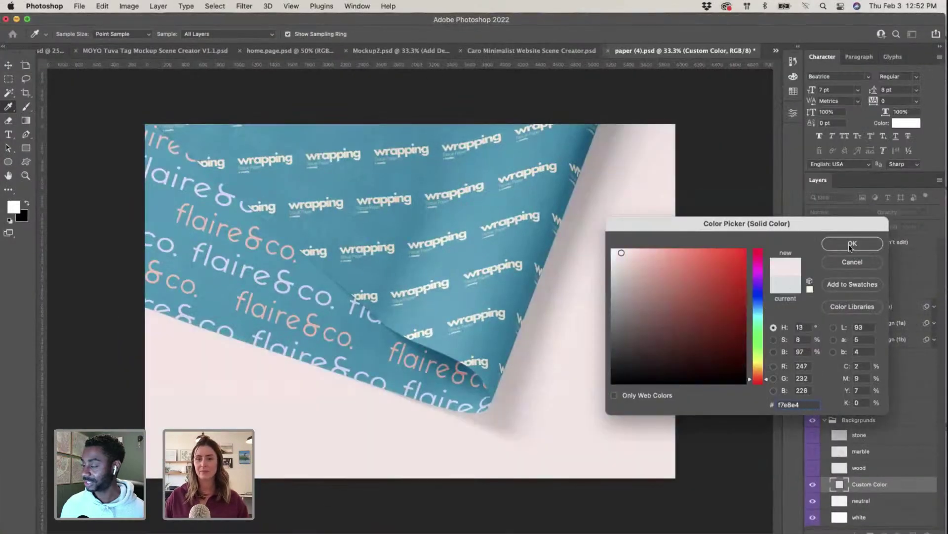
left_click(851, 244)
Step: Open the Color (1) fill layer's colour for editing
left_click(331, 343)
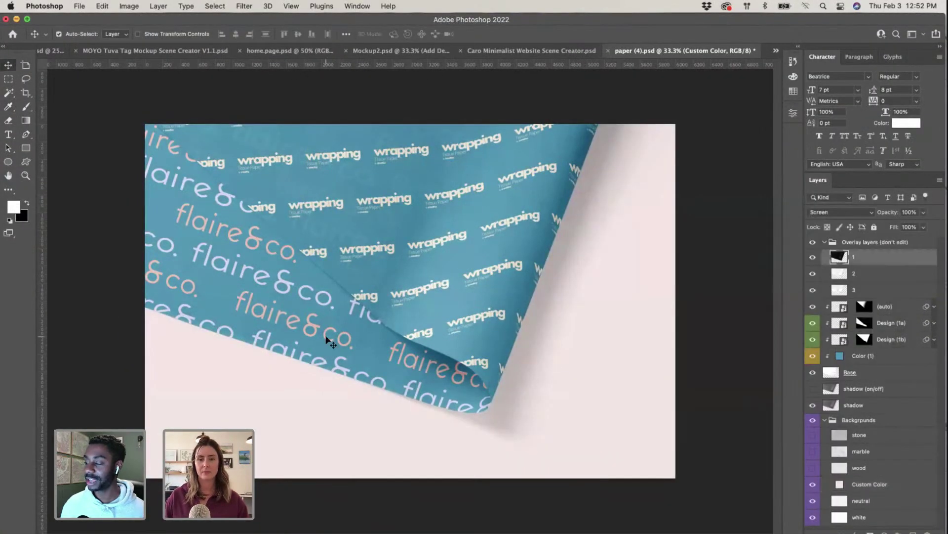
double_click(841, 357)
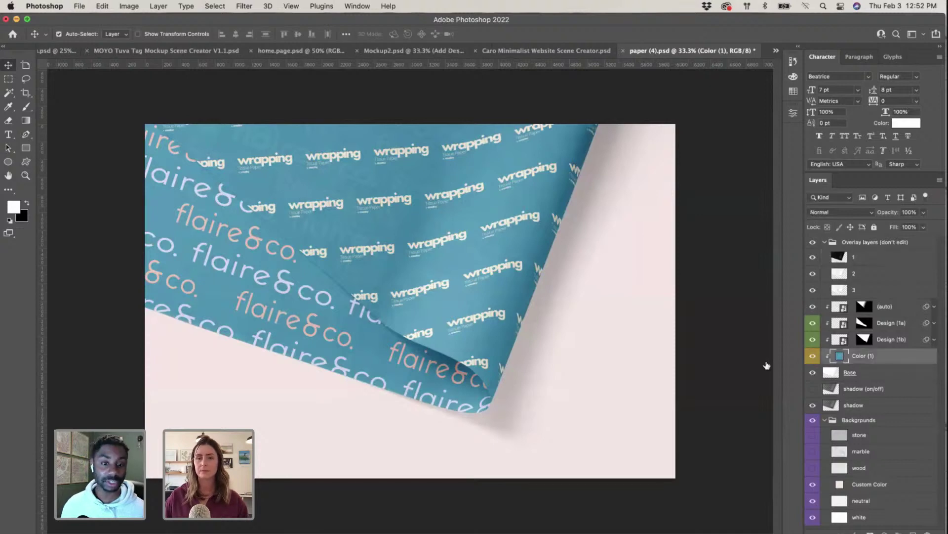
key("ctrl+Up")
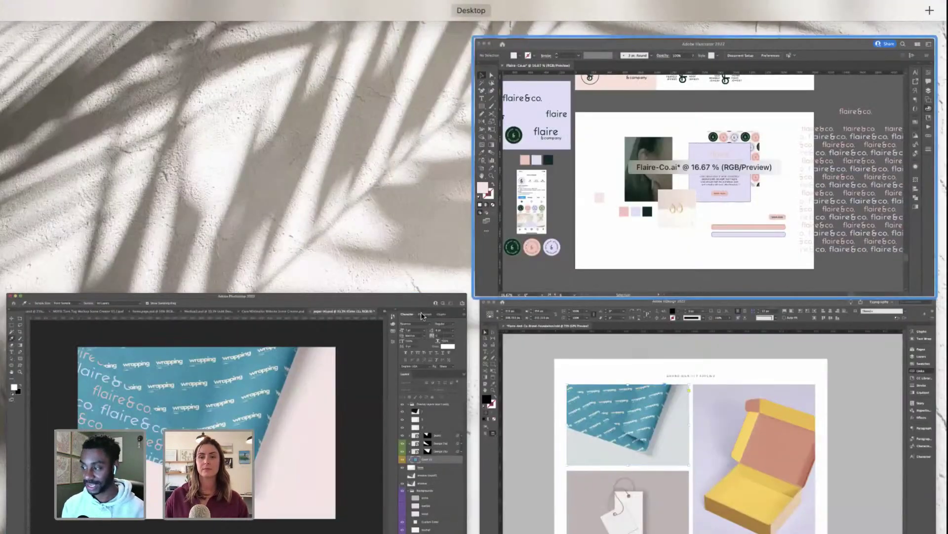
Step: Check the pale pink and lavender swatches, then move the round-badge pattern slightly down and right
left_click(635, 197)
left_click(306, 369)
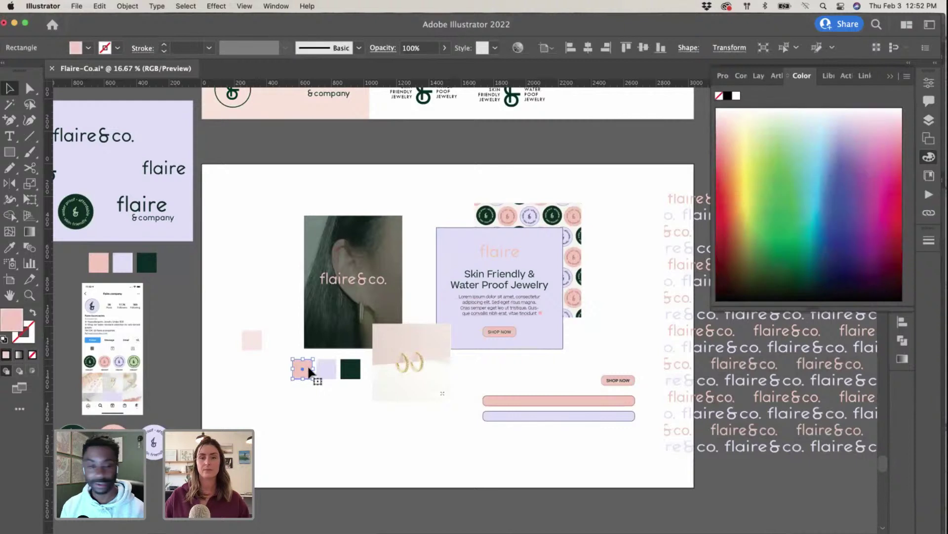
left_click(330, 370)
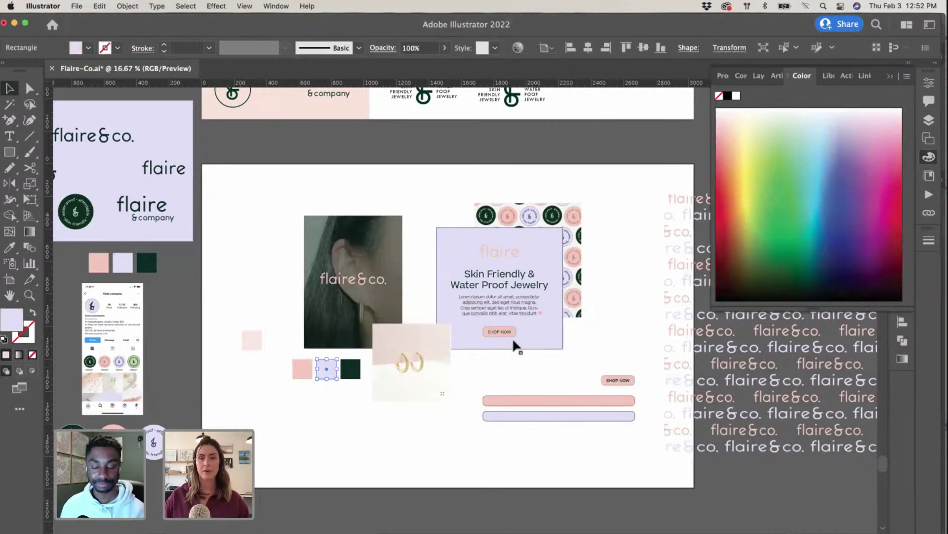
left_click_drag(550, 203, 562, 221)
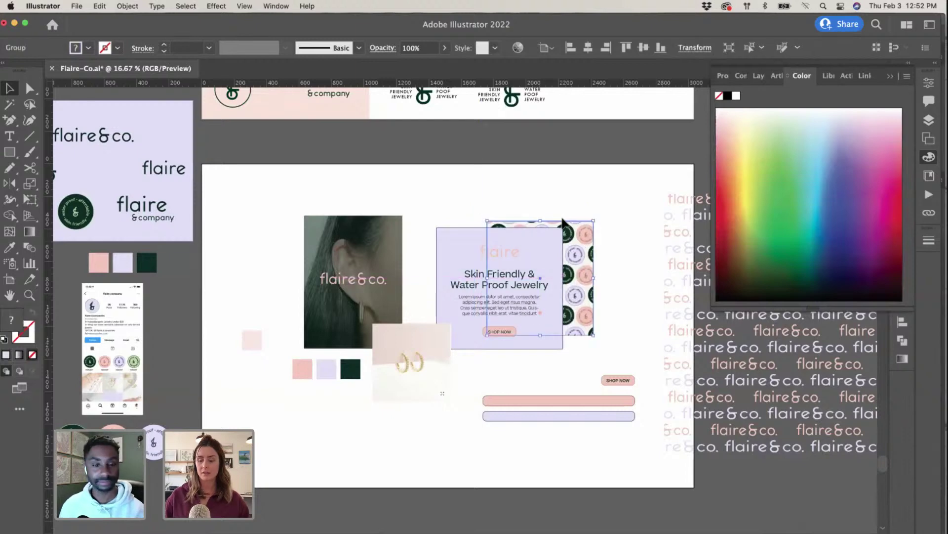
key("super+equal")
key("super+equal")
left_click(574, 212)
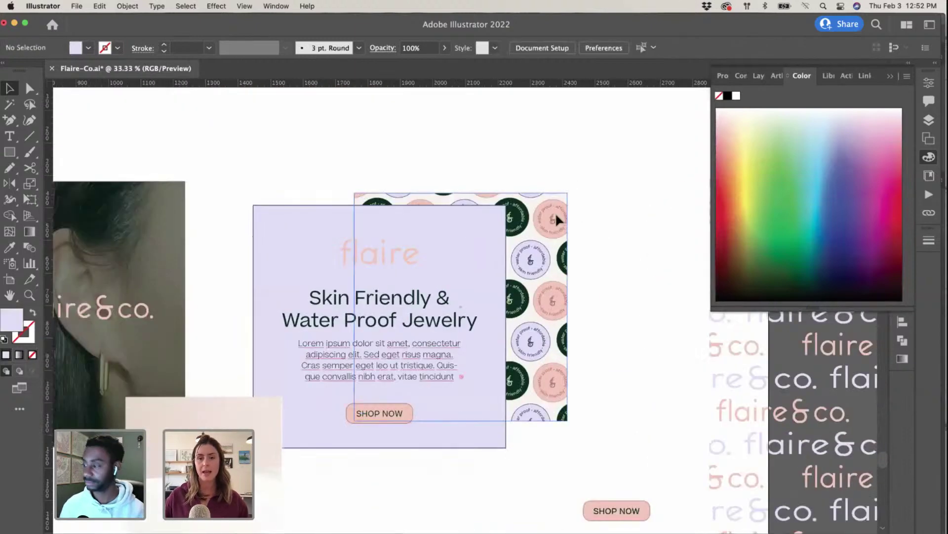
Step: Ungroup the badge pattern and select its cream background rectangle
left_click(557, 216)
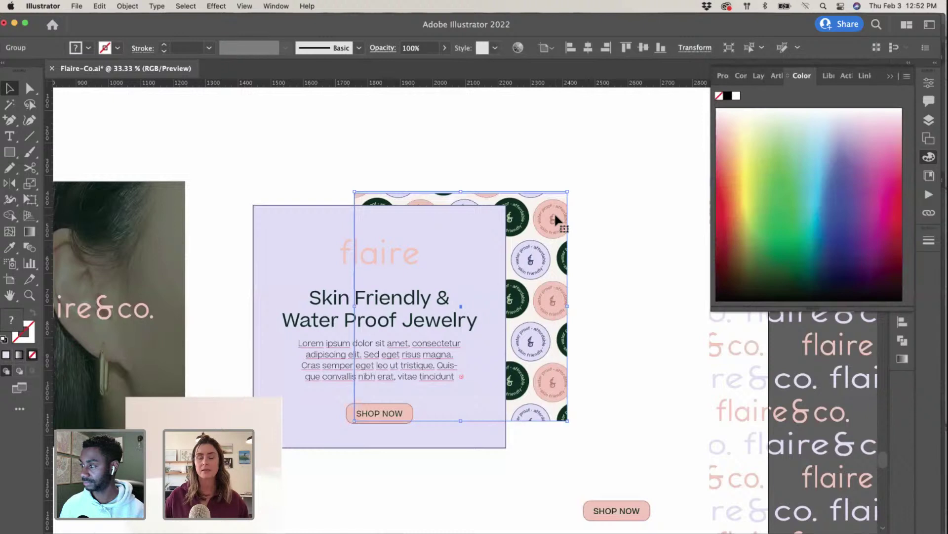
right_click(556, 217)
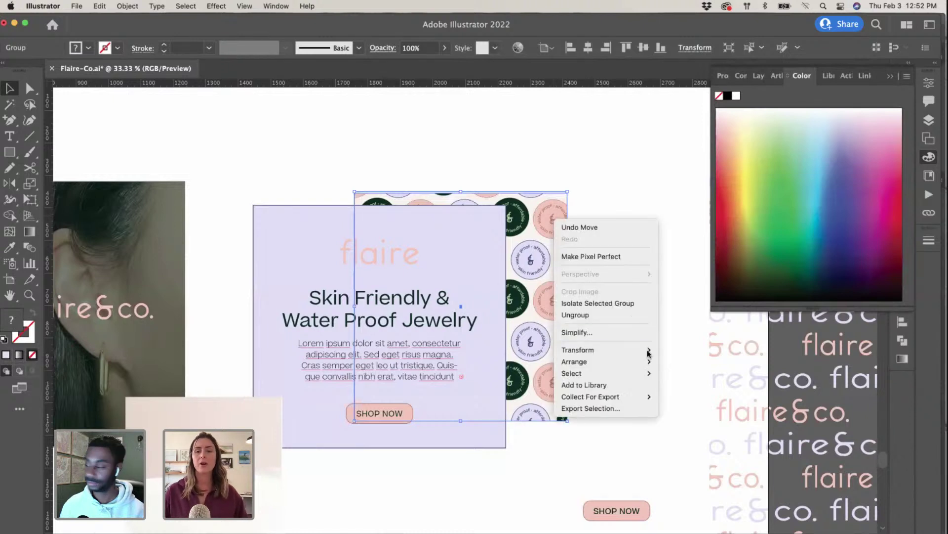
left_click(638, 322)
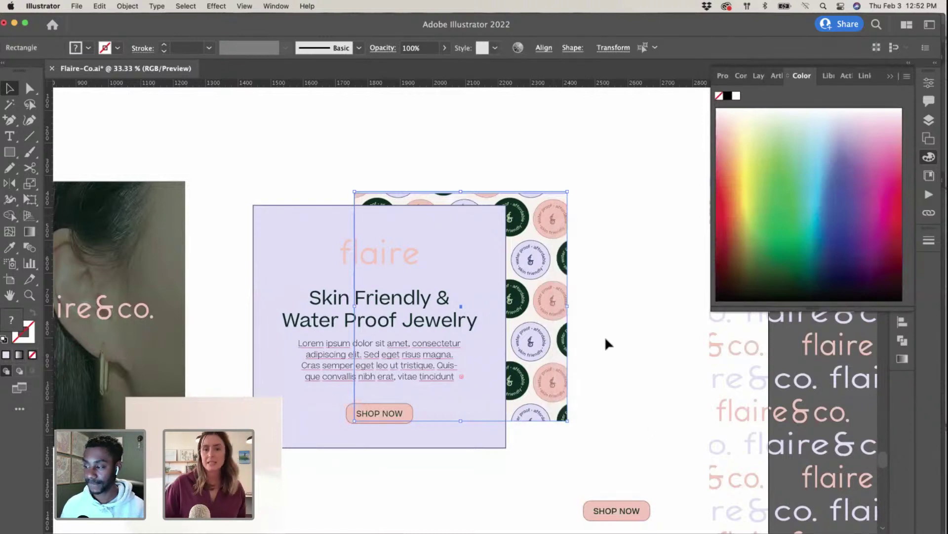
left_click(570, 269)
left_click(545, 207)
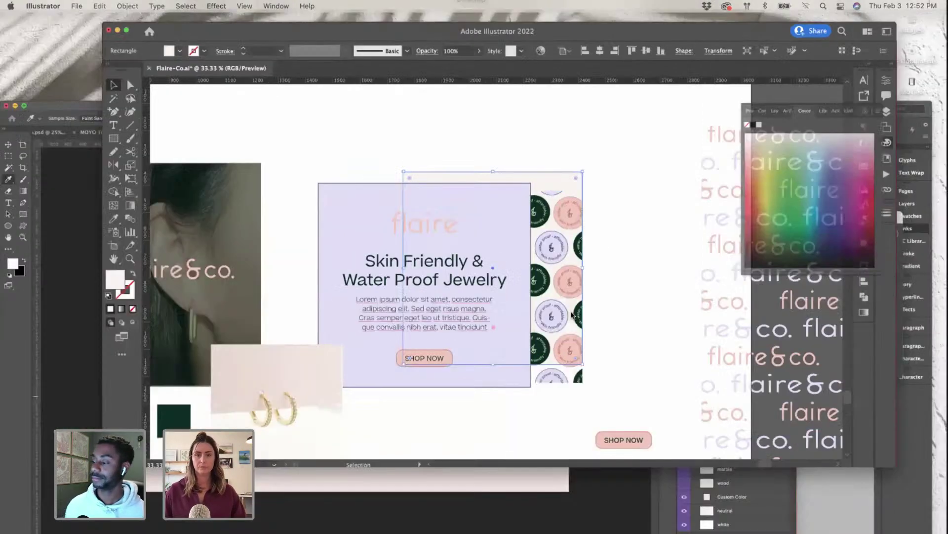
key("ctrl+Up")
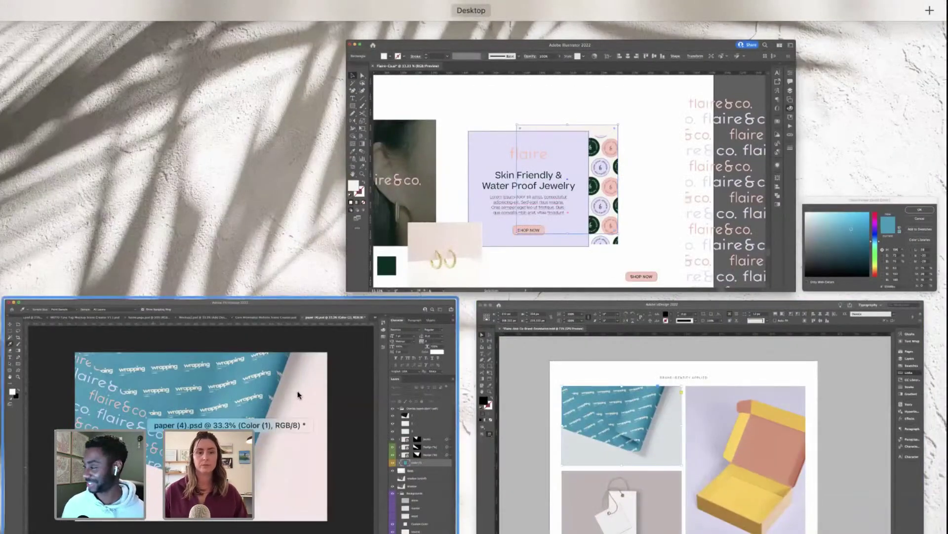
Step: Read the cream rectangle's hex value f9f4f2 in Illustrator's Color Picker
left_click(298, 394)
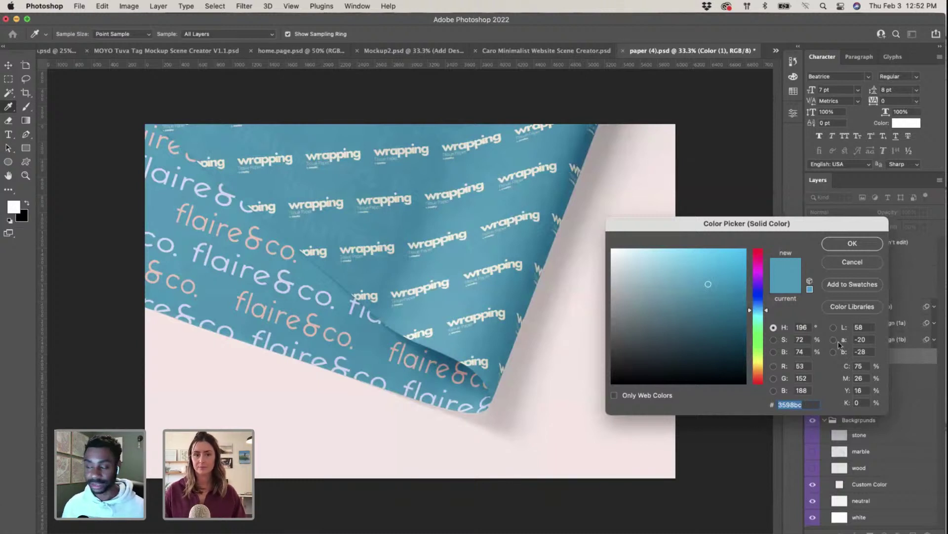
key("ctrl+Up")
left_click(609, 275)
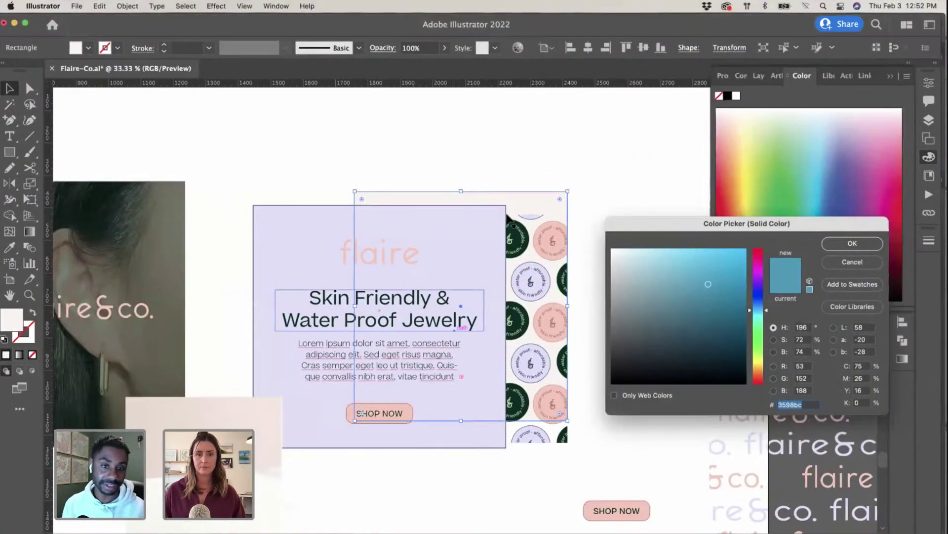
double_click(12, 322)
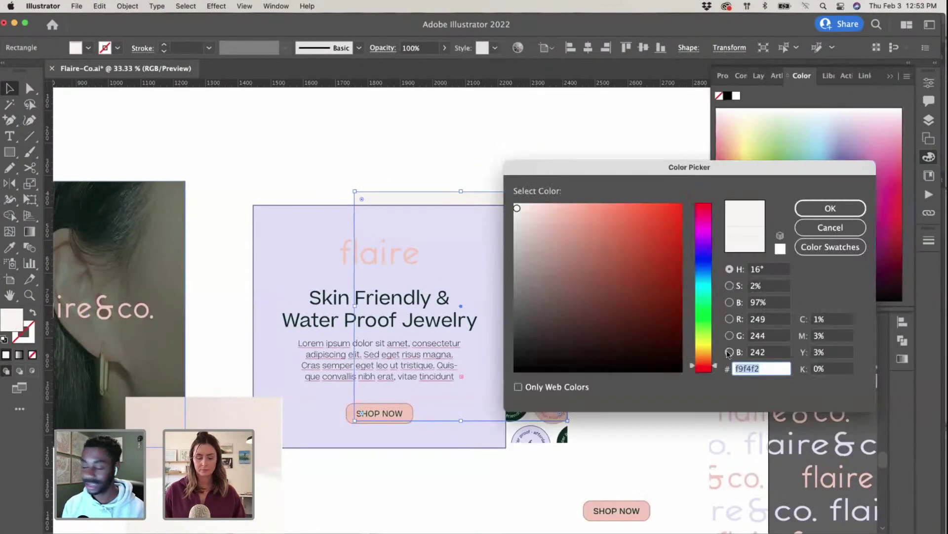
Step: Try f9f4f2 as Photoshop's wrapping-paper colour, then undo back to teal 3598bc
key("ctrl+Up")
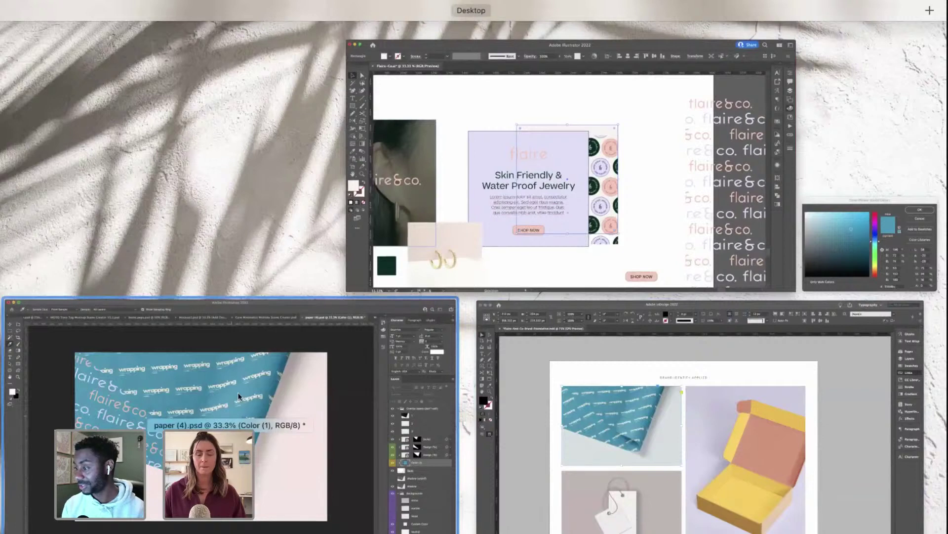
left_click(239, 396)
double_click(785, 405)
type("f9f4f2")
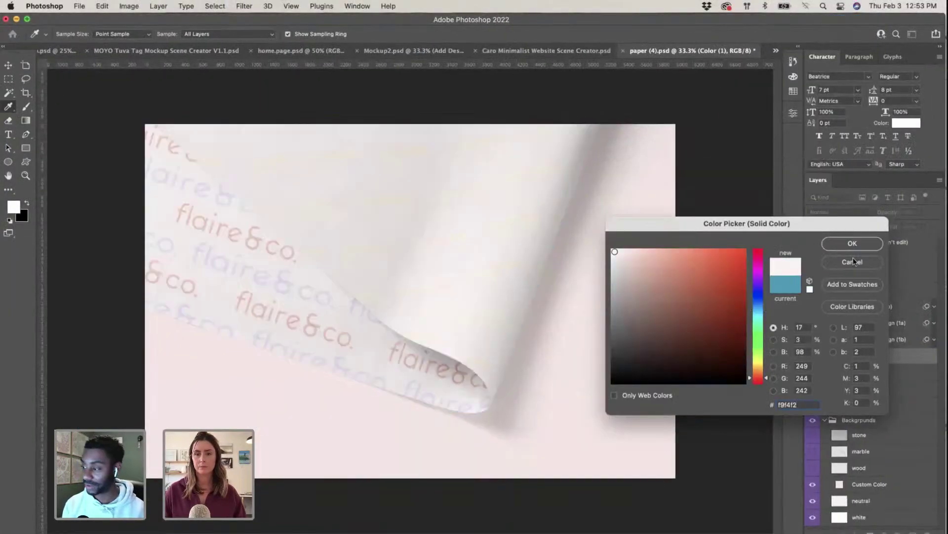
left_click(862, 244)
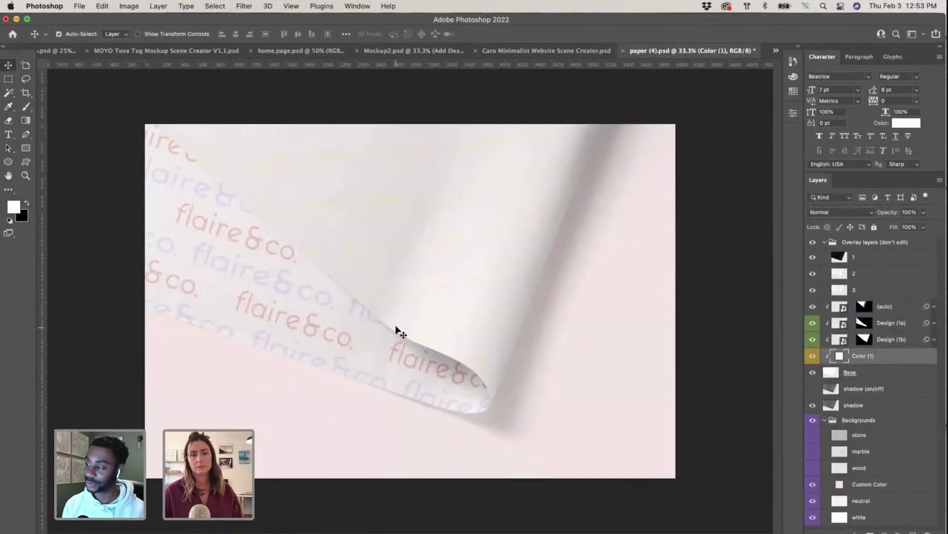
key("super+z")
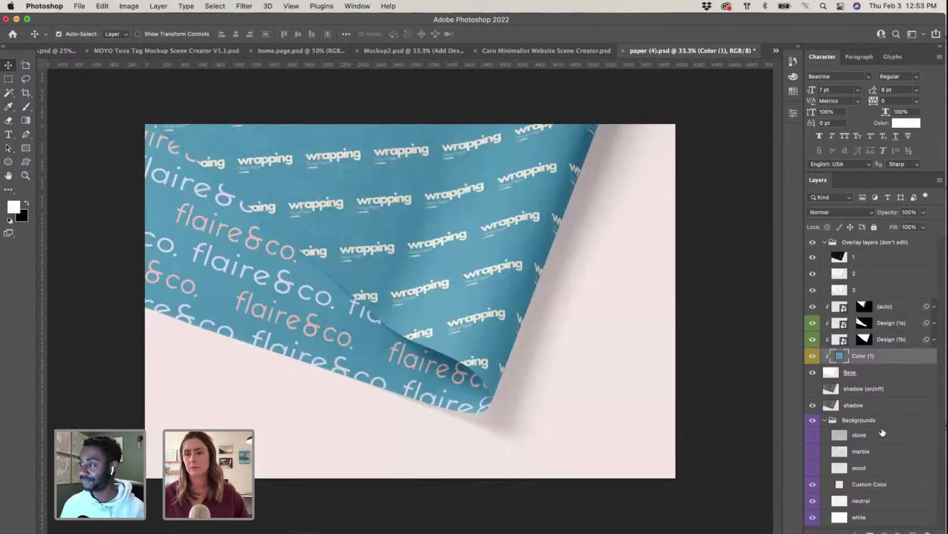
Step: Select Base and open layer 2's smart object as Layer 2.psb with the flaire&co. pattern
left_click(835, 377)
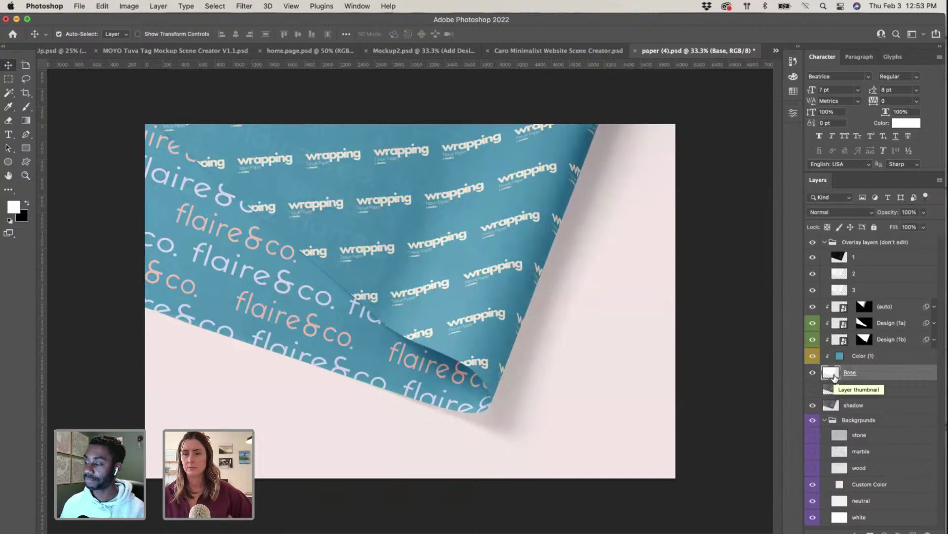
double_click(843, 277)
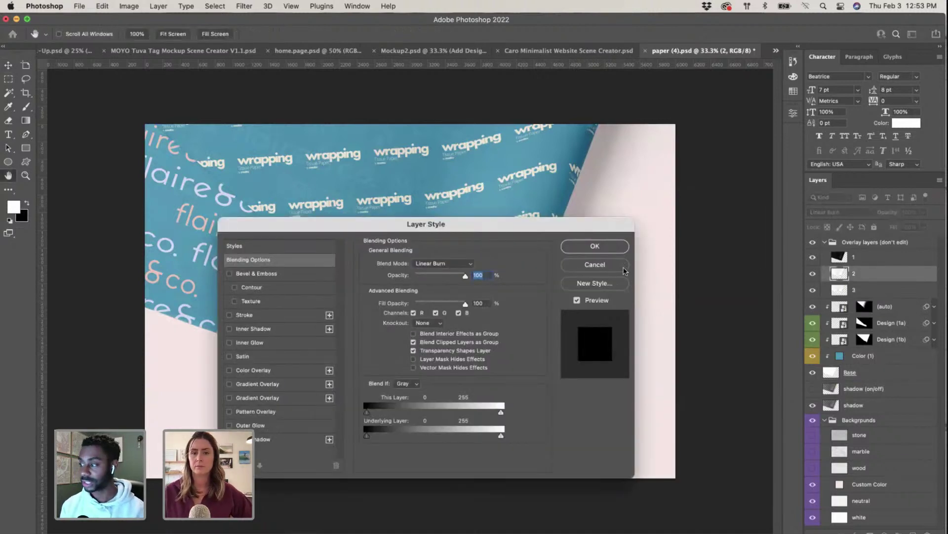
left_click(598, 265)
double_click(839, 306)
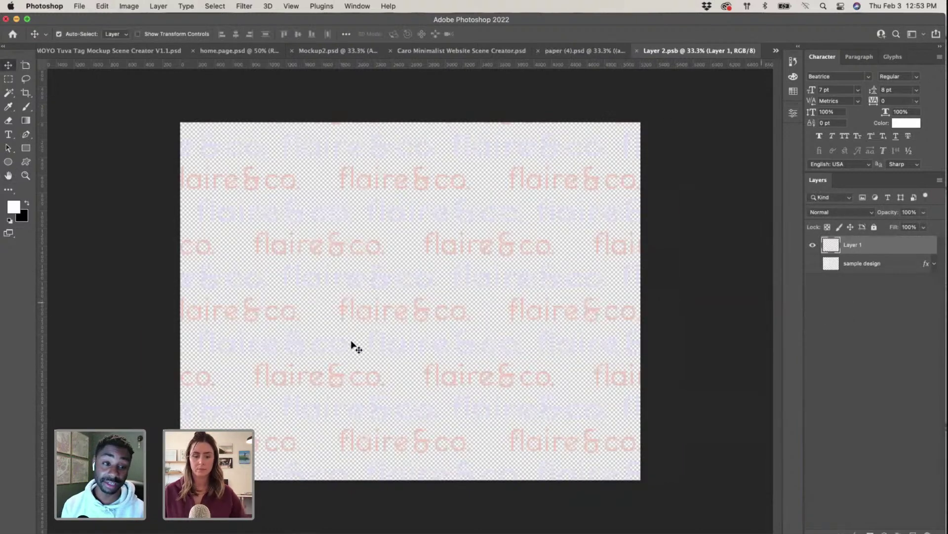
key("F4")
key("ctrl+Up")
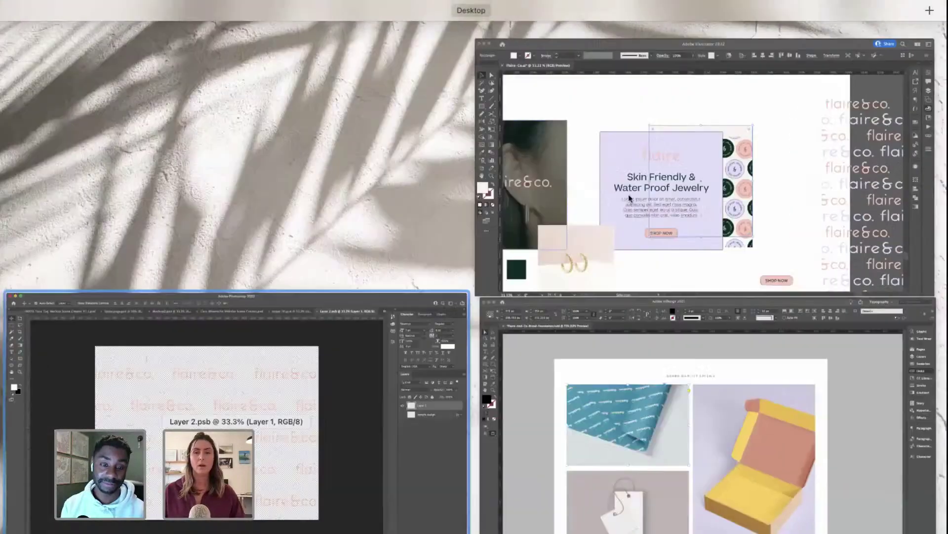
Step: Move the pattern's cream background rectangle up and to the right in Illustrator
left_click(629, 197)
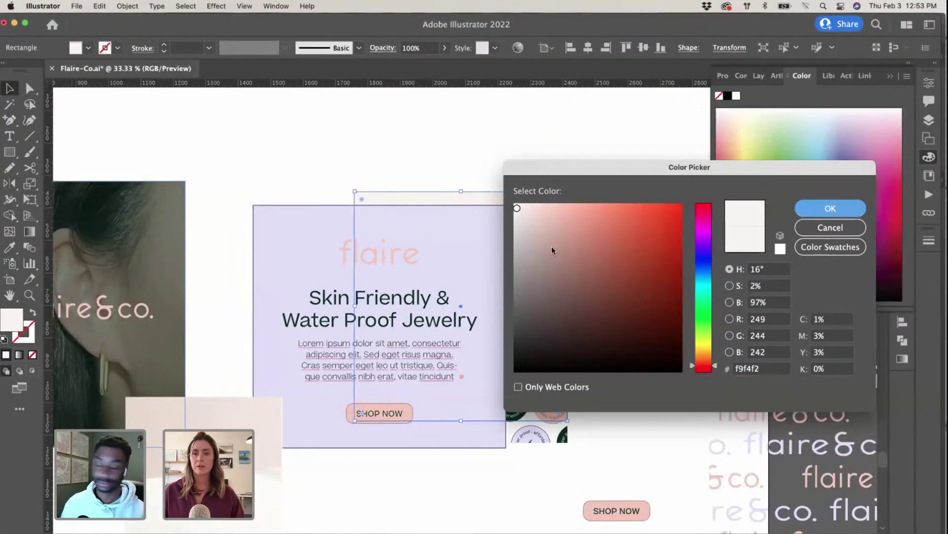
key("Escape")
left_click(593, 317)
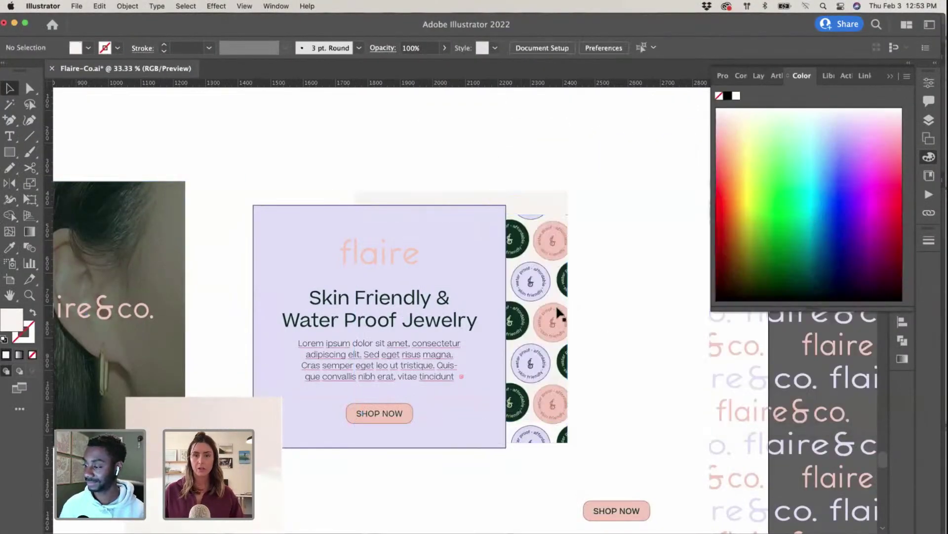
mouse_move(560, 313)
left_mouse_down()
mouse_move(560, 302)
mouse_move(558, 318)
left_mouse_up()
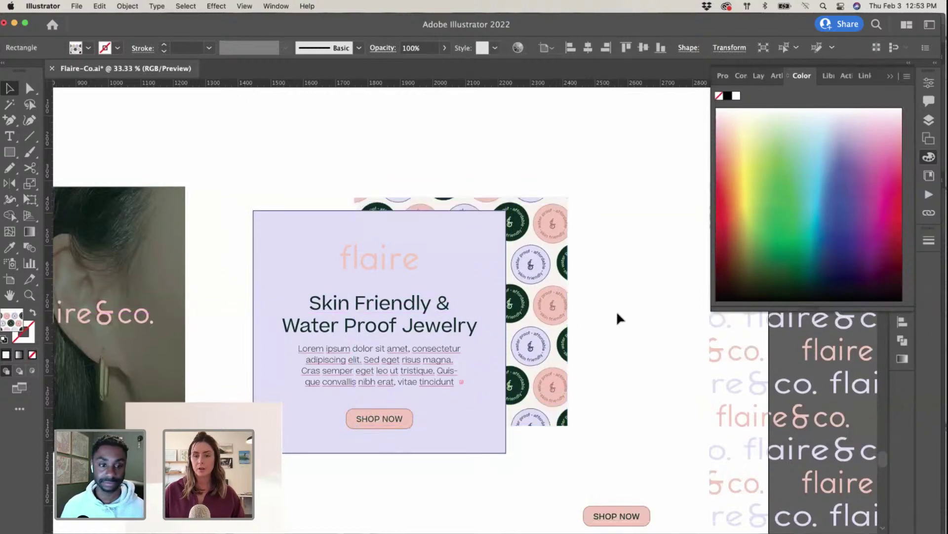
left_click(620, 318)
key("super+minus")
key("super+minus")
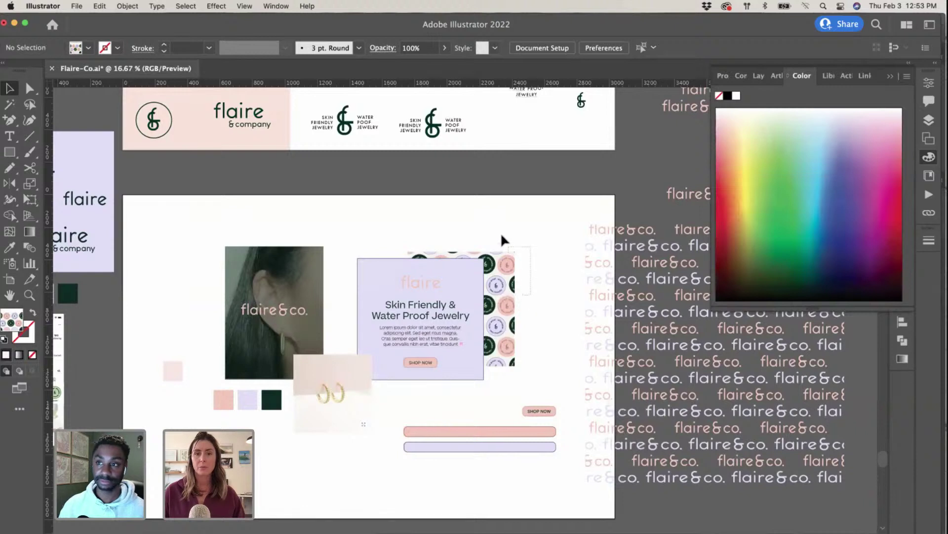
left_click_drag(514, 275, 545, 188)
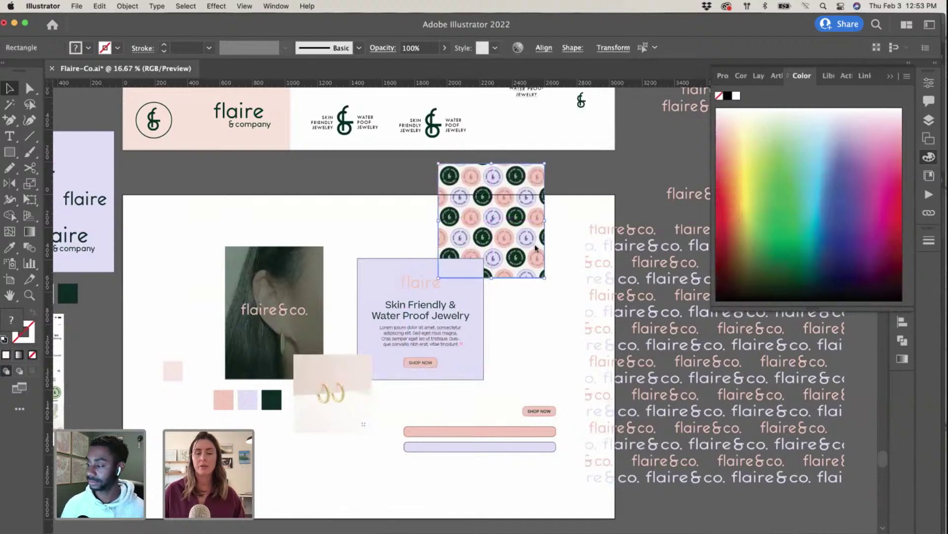
key("super+shift+a")
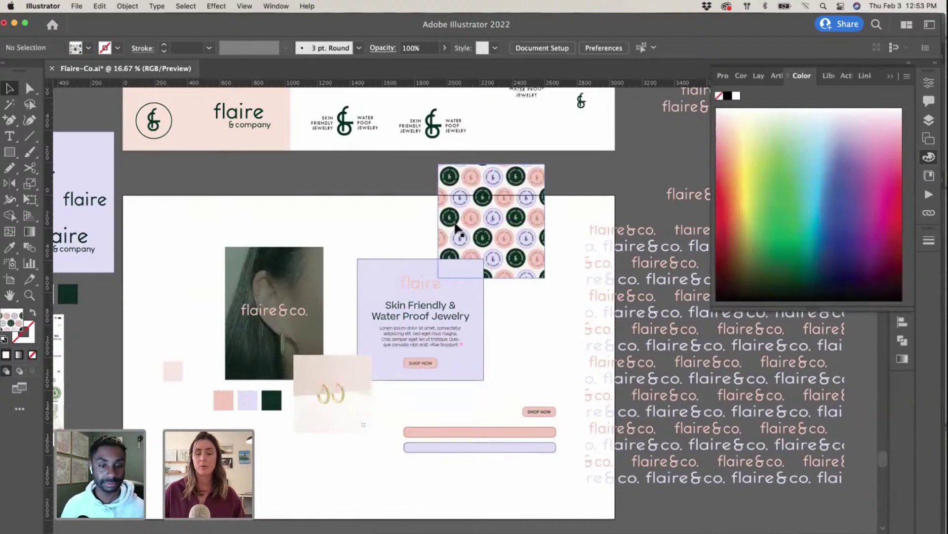
Step: Draw a large pattern-filled rectangle over the layout and cut it to the clipboard
scroll(457, 230, "up", 1)
scroll(457, 229, "up", 2)
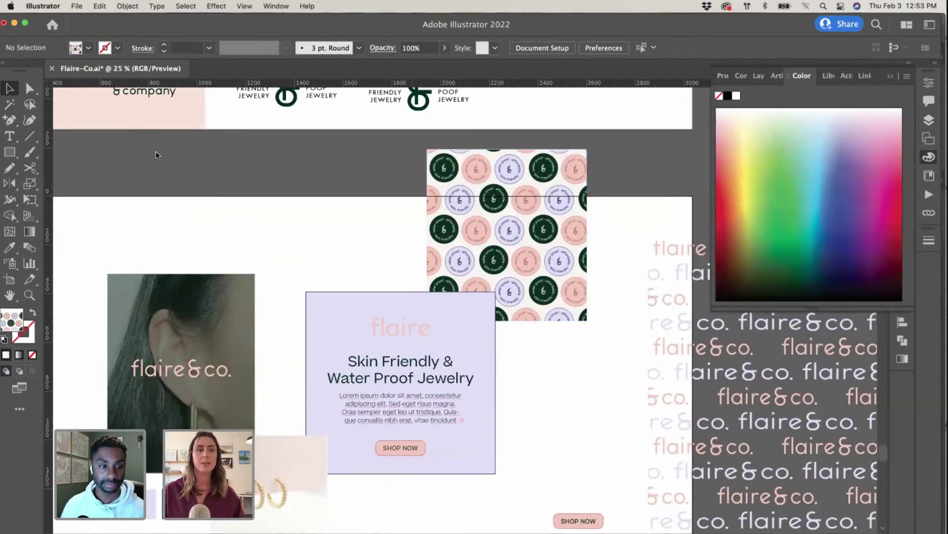
left_click(9, 153)
left_click_drag(90, 145, 452, 416)
key("v")
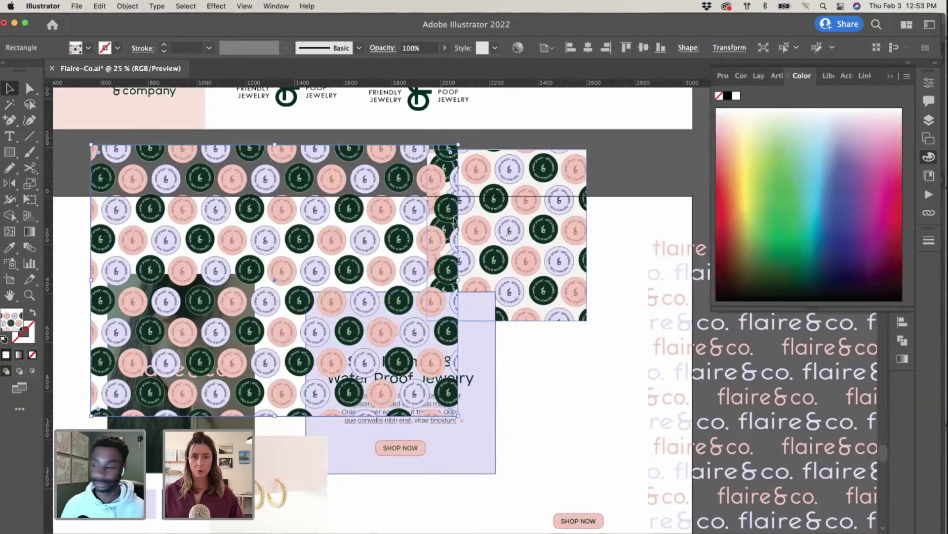
key("Delete")
key("ctrl+Up")
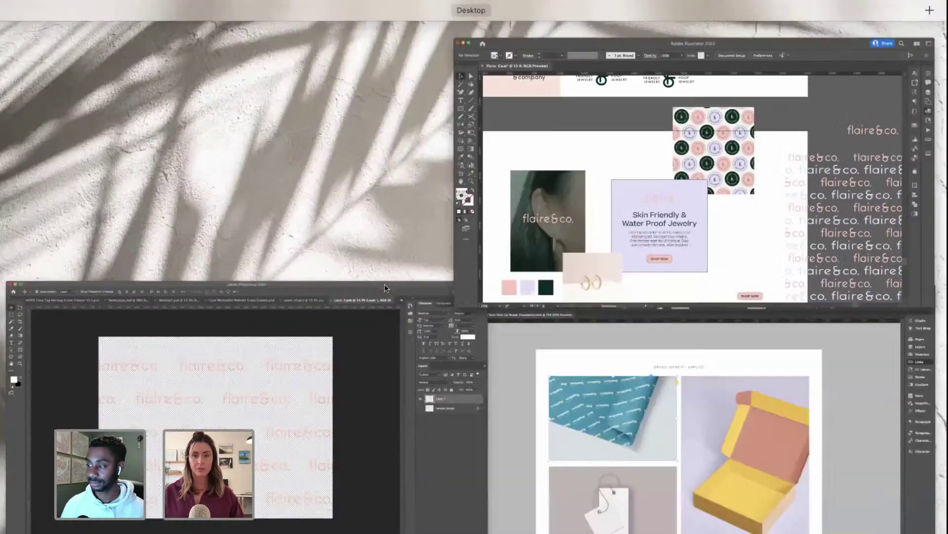
left_click(321, 339)
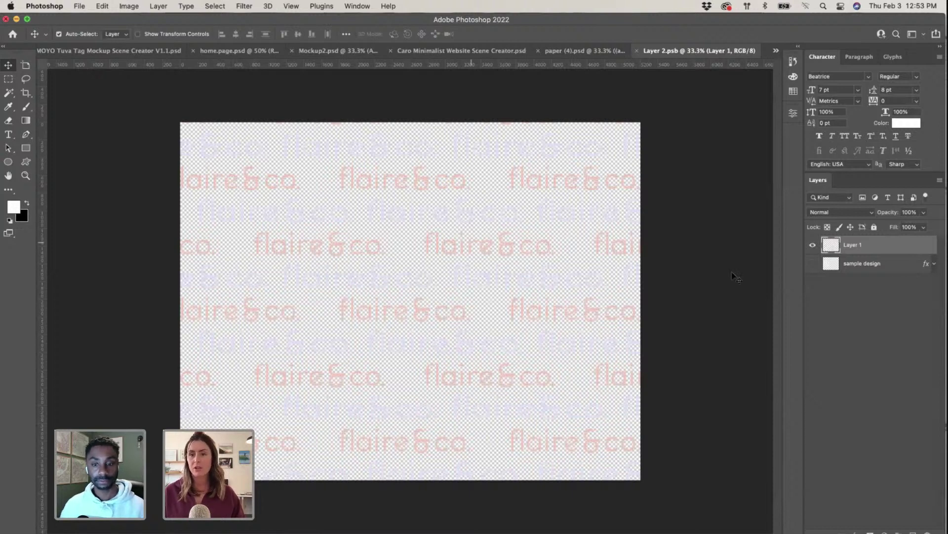
Step: Paste the badge pattern as pixels, scale and centre it over the canvas, and hide Layer 1
key("super+v")
left_click(512, 243)
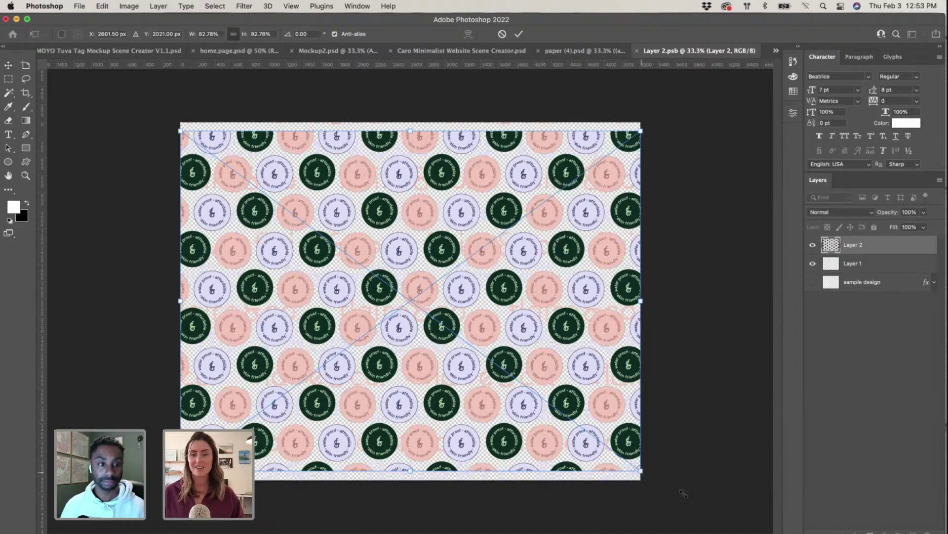
left_click_drag(683, 494, 683, 502)
left_click_drag(567, 370, 546, 354)
key("Return")
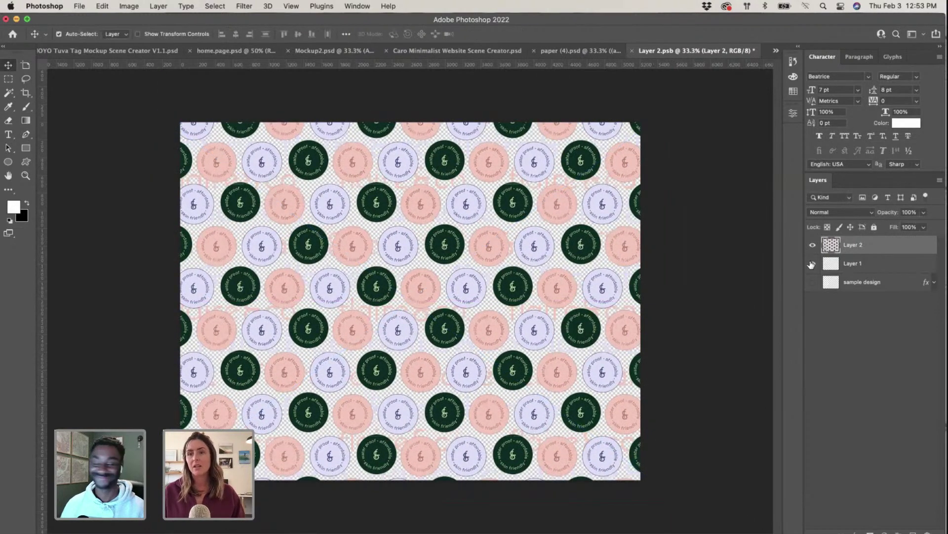
left_click(812, 264)
Step: Check the cream rectangle's fill hex f9f4f2 in Illustrator, then go back to Layer 2.psb
key("ctrl+Up")
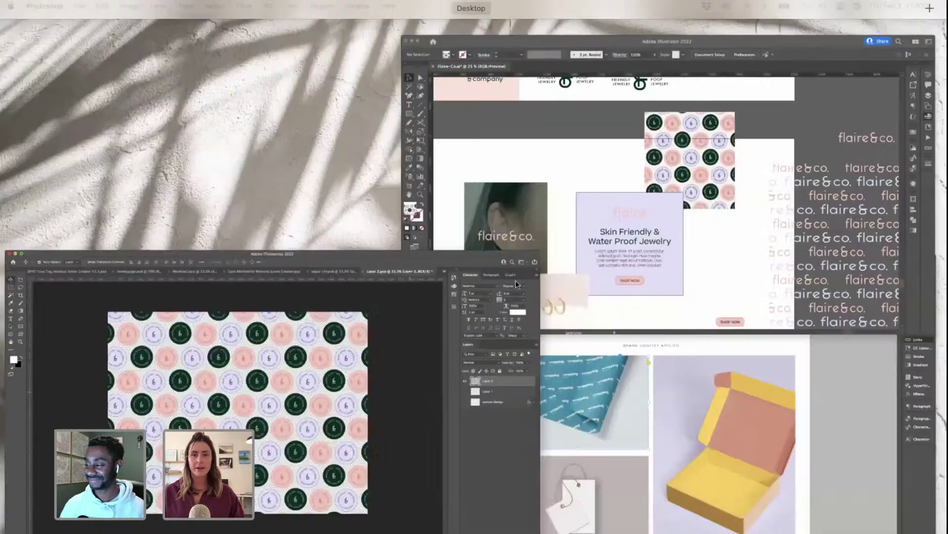
left_click(558, 240)
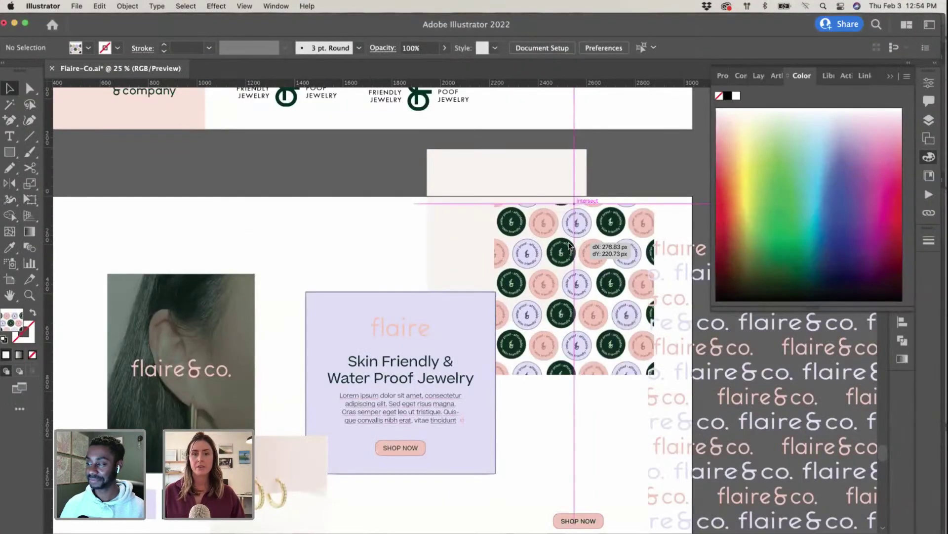
left_click(491, 182)
double_click(9, 320)
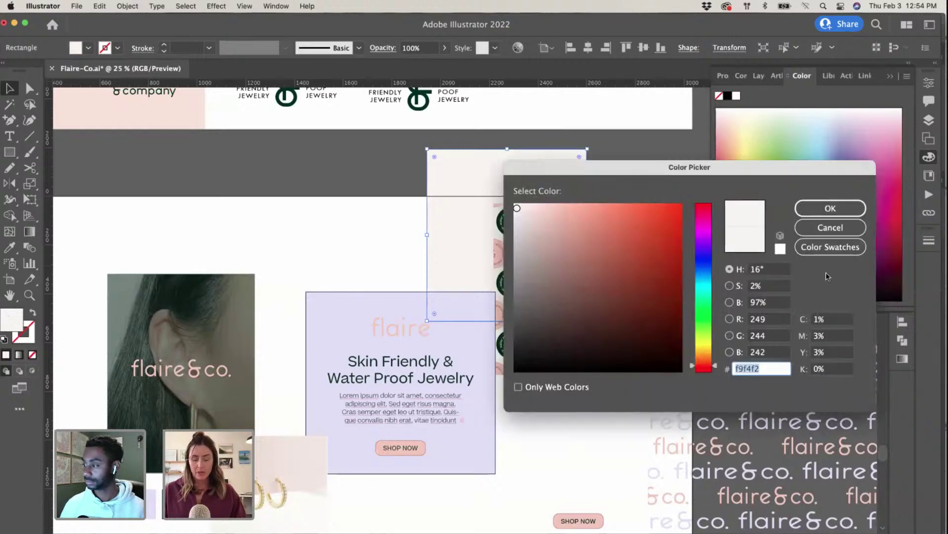
key("ctrl+Up")
left_click(759, 199)
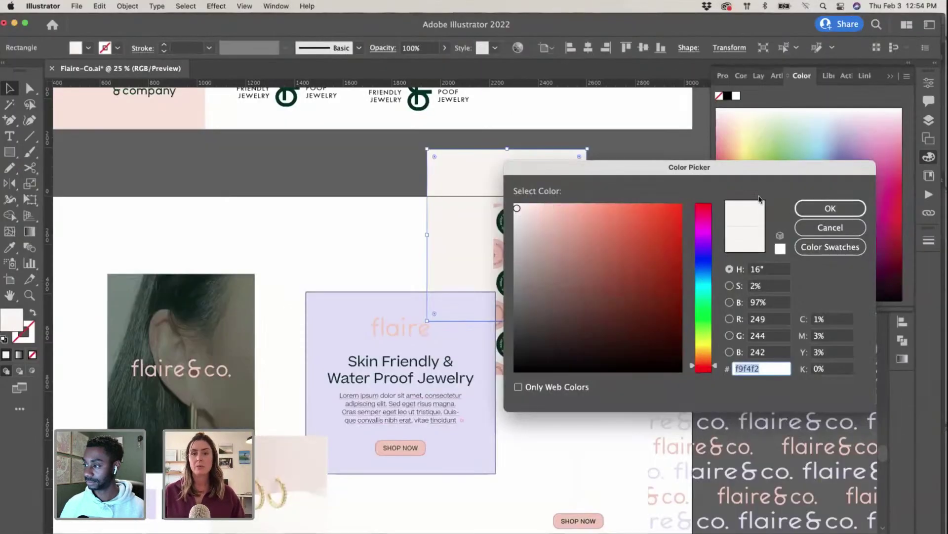
left_click(823, 208)
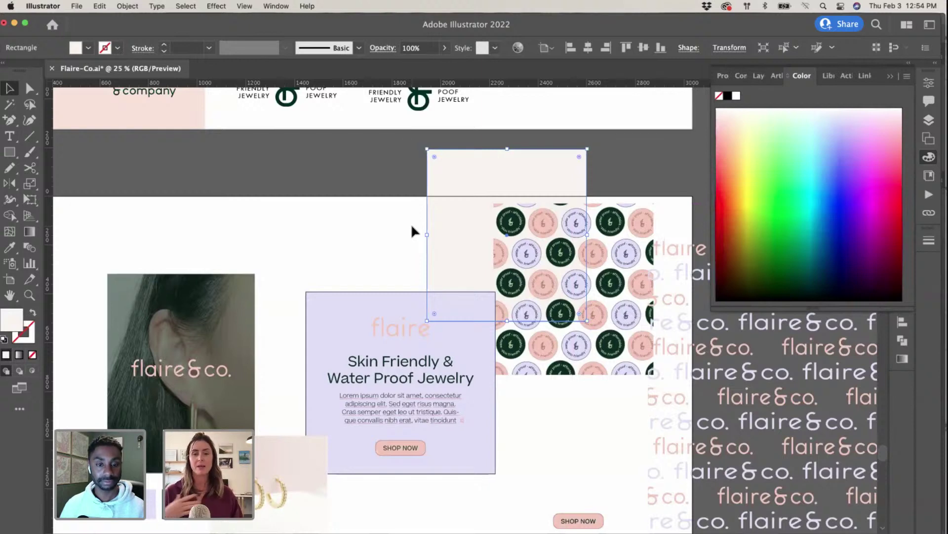
key("ctrl+Up")
left_click(212, 395)
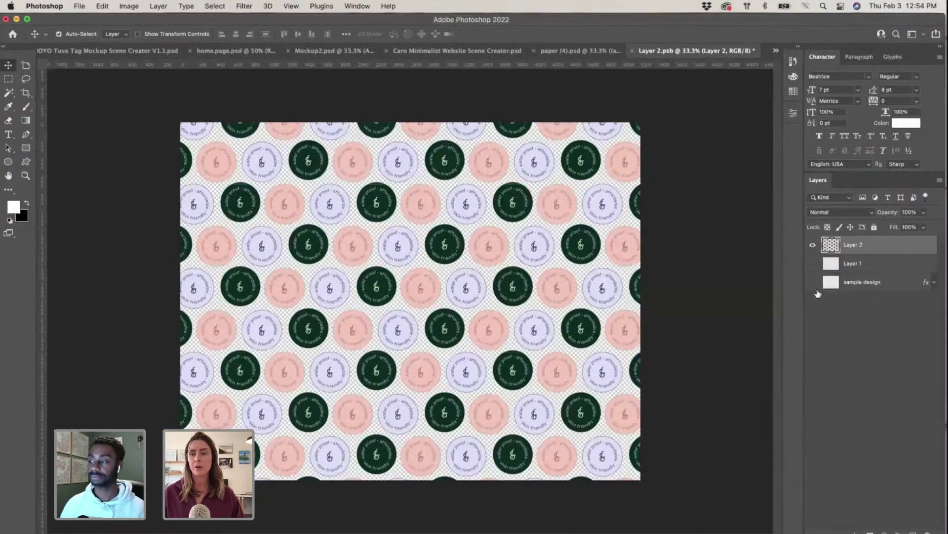
Step: Add an empty Layer 3 and set the foreground colour to cream f9f4f2
key("super+shift+alt+n")
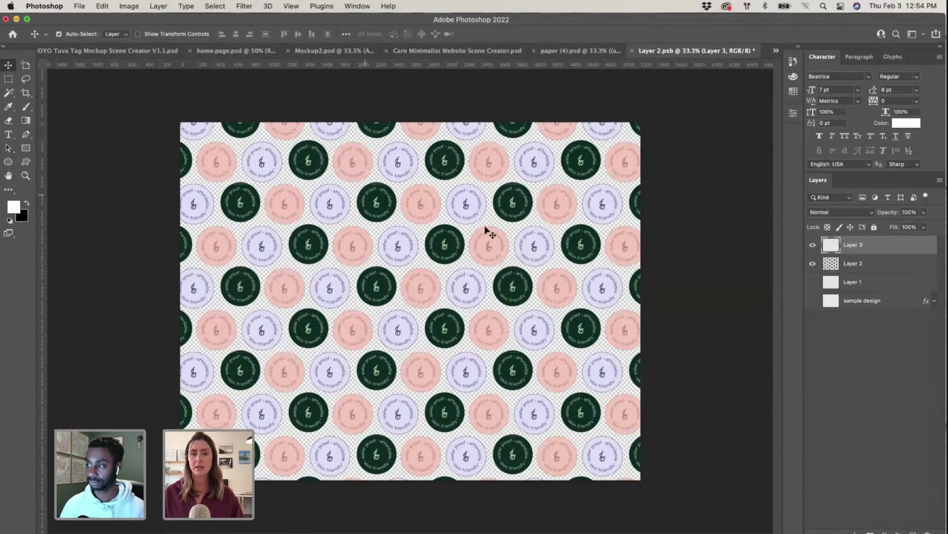
left_click(14, 210)
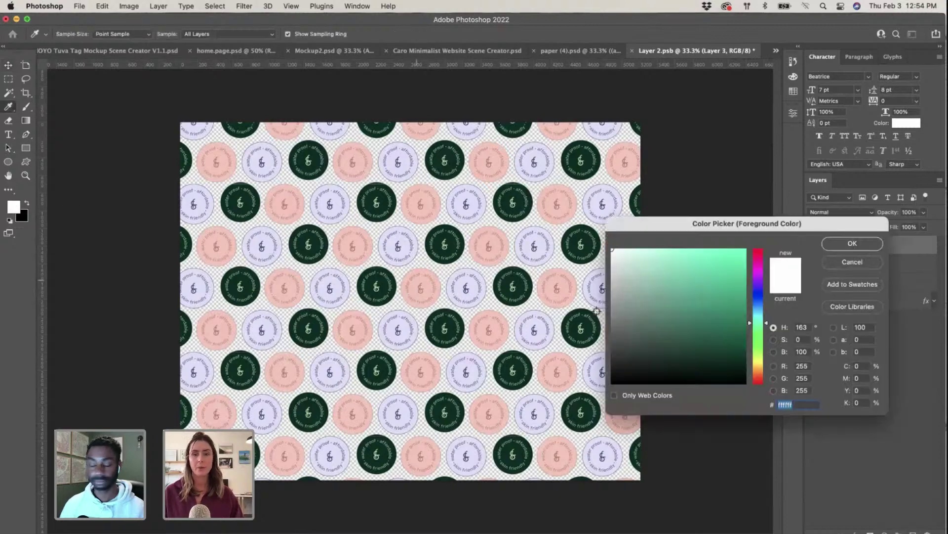
left_click(758, 250)
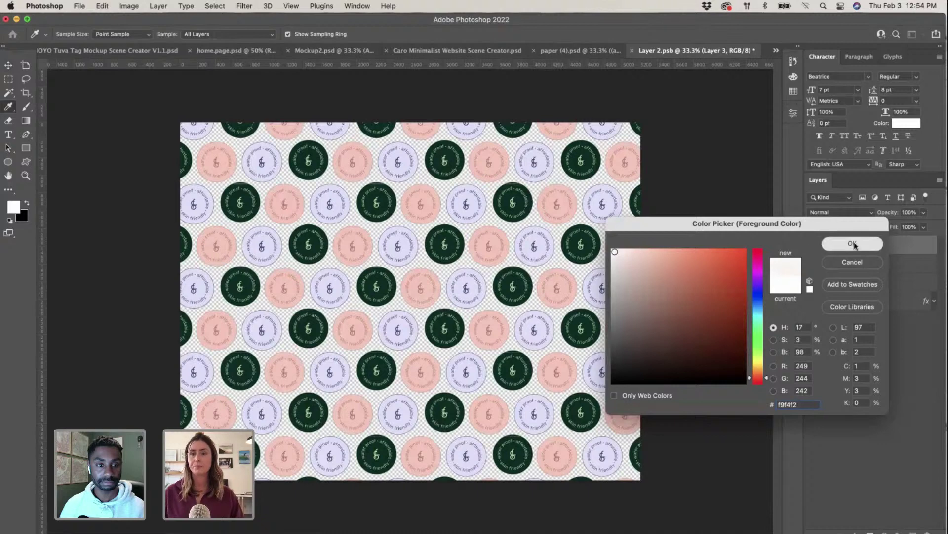
left_click(853, 244)
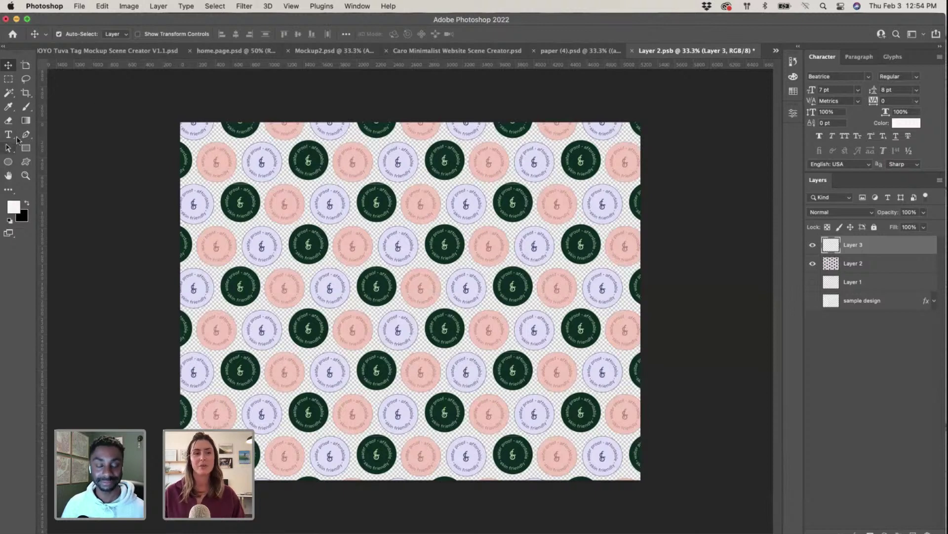
Step: Pick the Ellipse tool and bring up the layer effects list
left_click(24, 121)
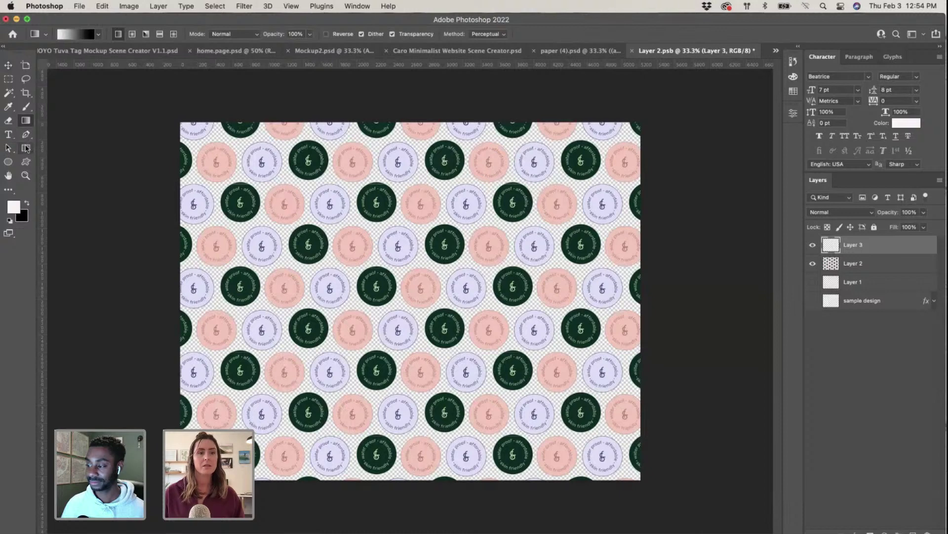
left_click(26, 148)
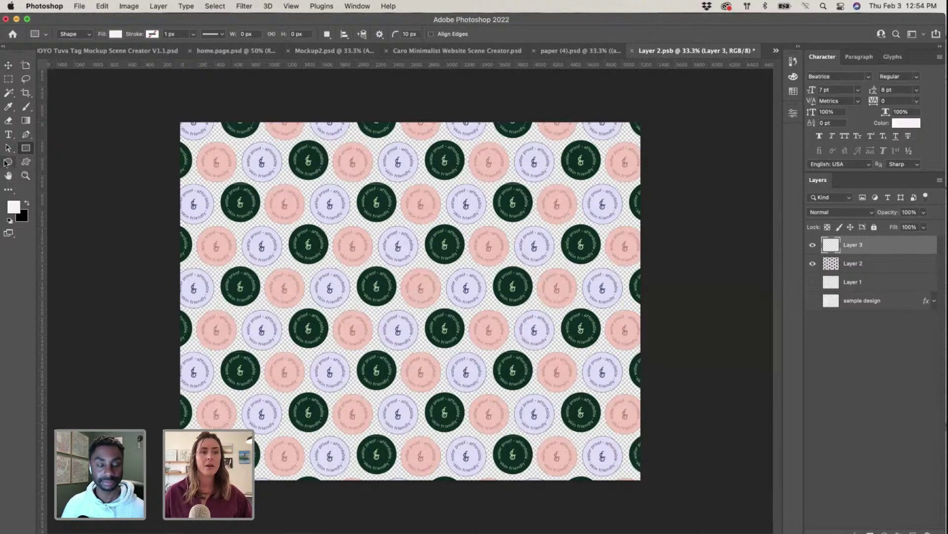
left_click(7, 163)
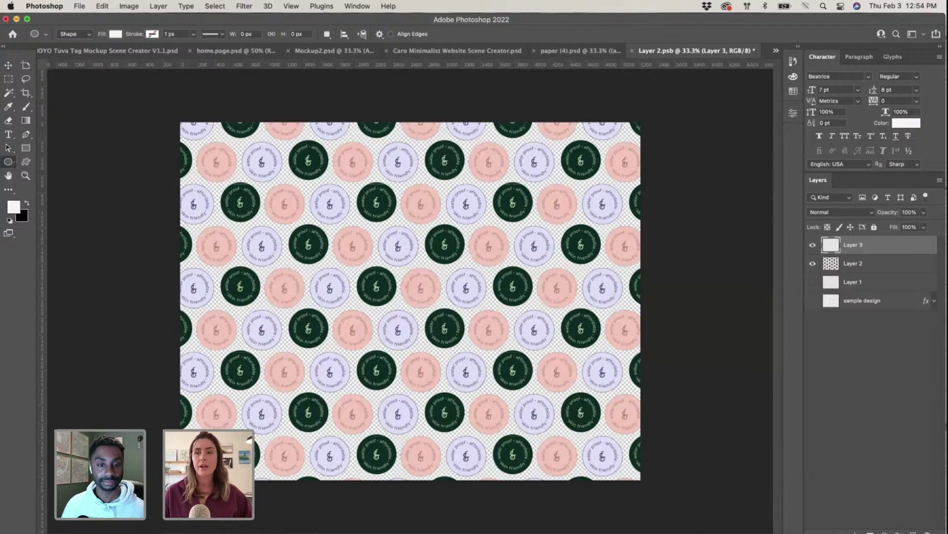
left_click(856, 531)
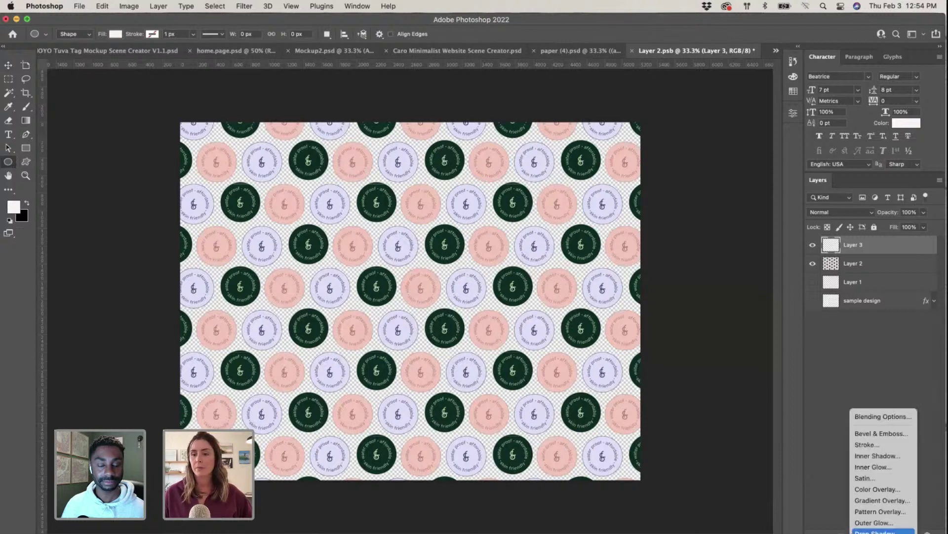
Step: Apply a Color Overlay effect with off-white f9f4f2 to the layer
left_click(878, 488)
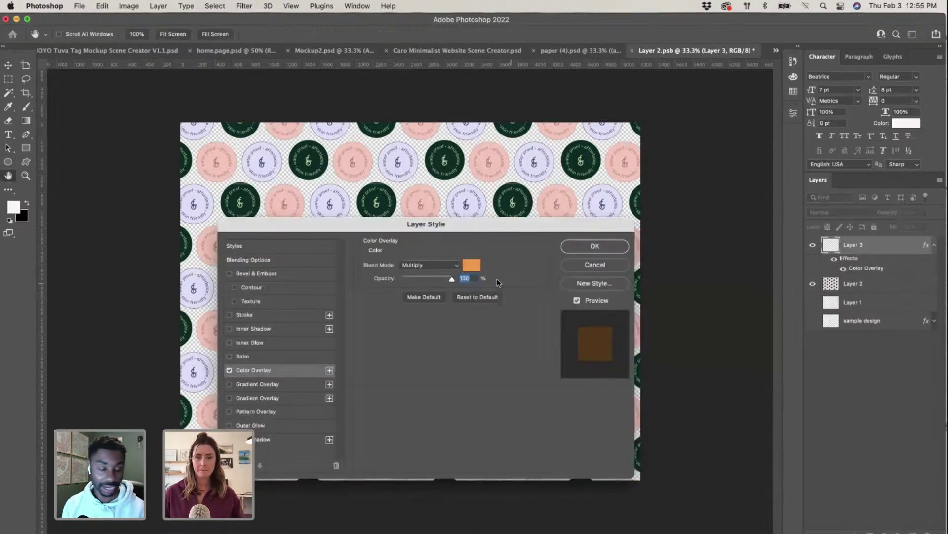
left_click(470, 265)
type("f9f4f2")
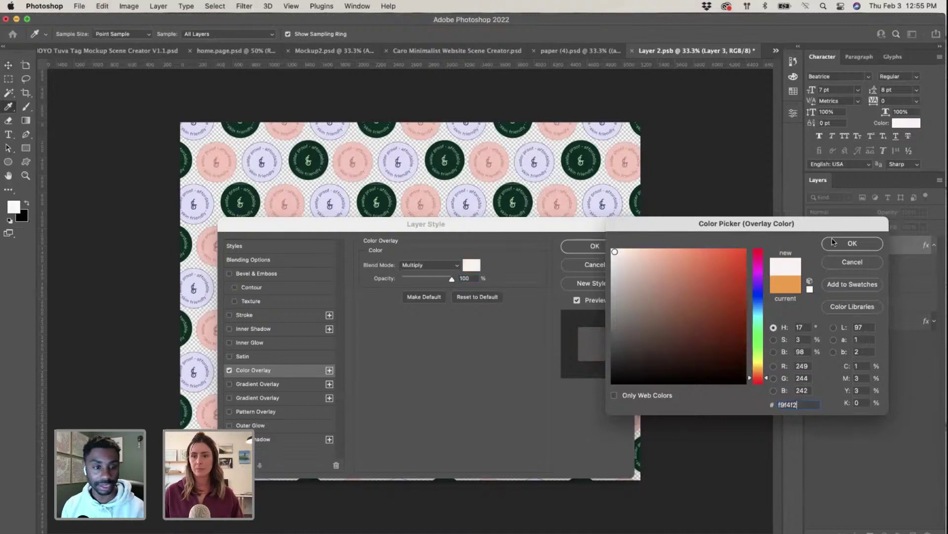
left_click(845, 244)
left_click(594, 246)
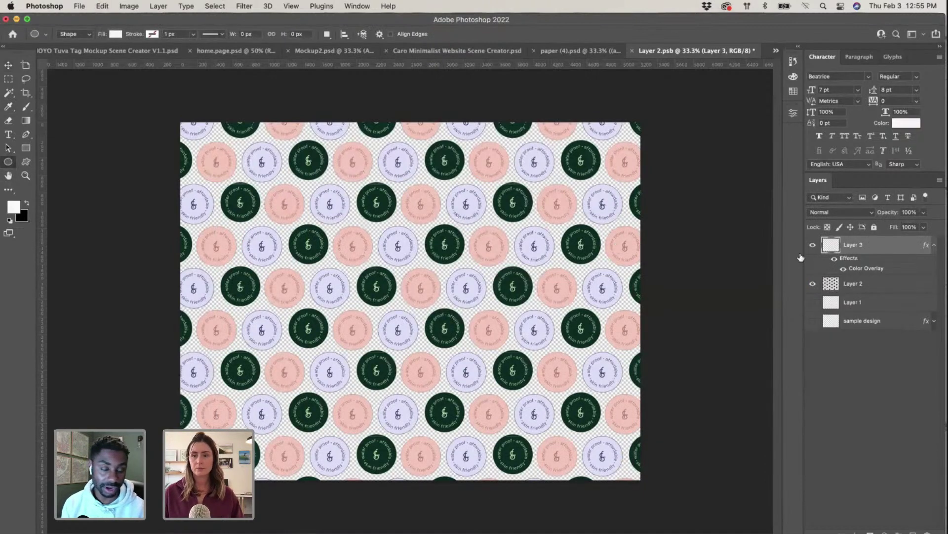
Step: Create a 100 px ellipse, then discard the Ellipse 1 layer
left_click(595, 245)
left_click(520, 303)
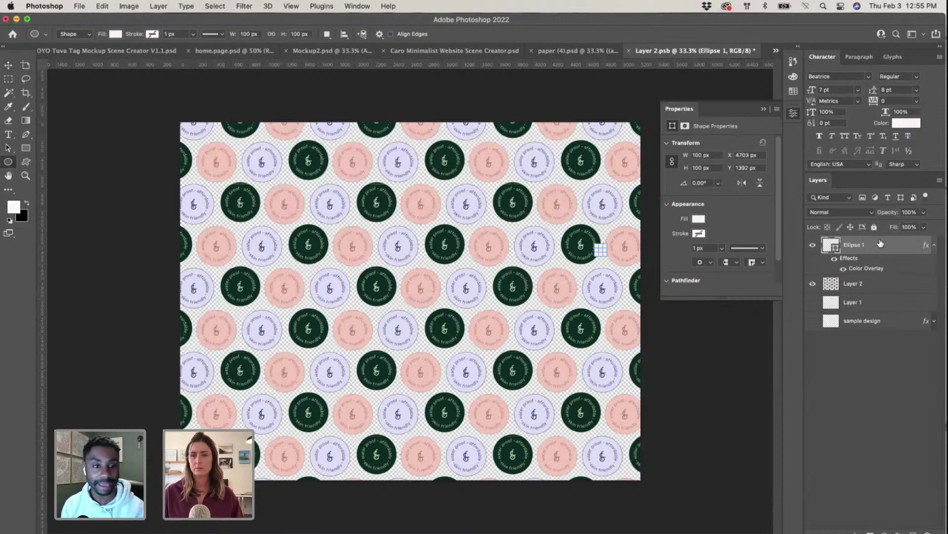
left_click(765, 110)
left_click_drag(860, 244, 927, 532)
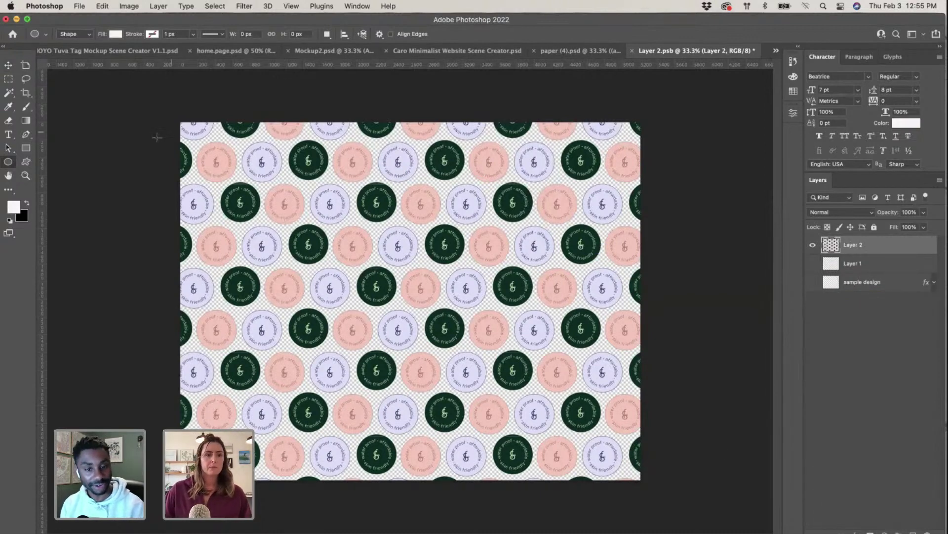
Step: Add an empty Layer 3 just above the sample design layer
left_click(858, 267)
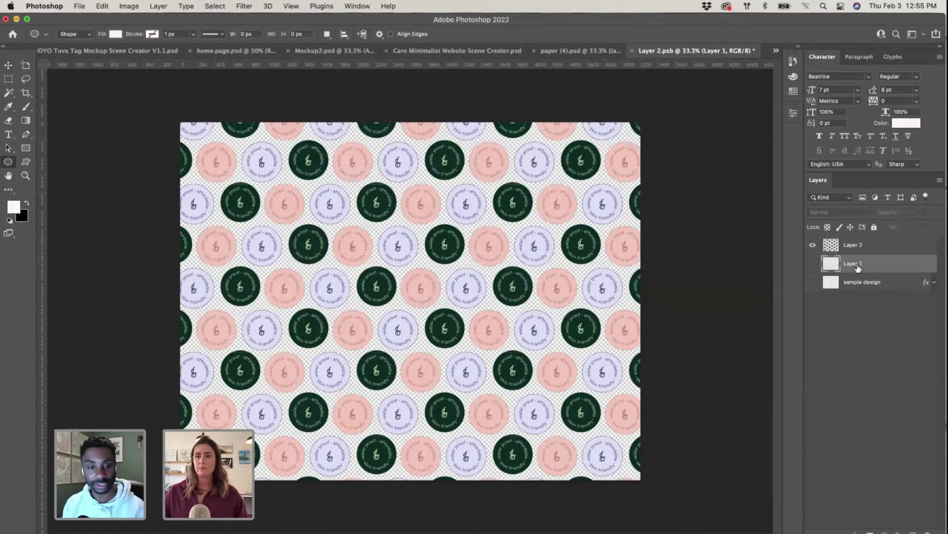
left_click(866, 282)
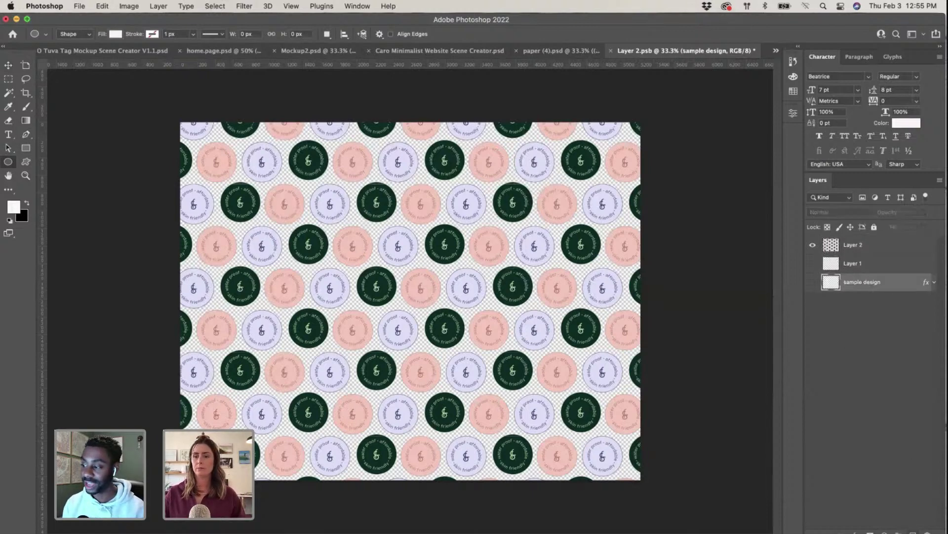
key("super+alt+shift+n")
key("g")
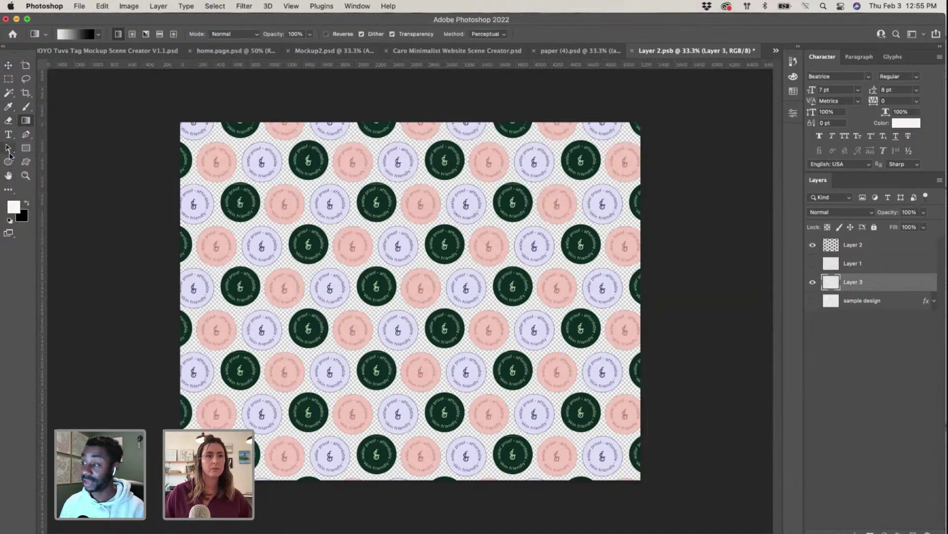
Step: Draw a cream Rectangle 1 covering the whole canvas beneath the pattern
left_click(26, 148)
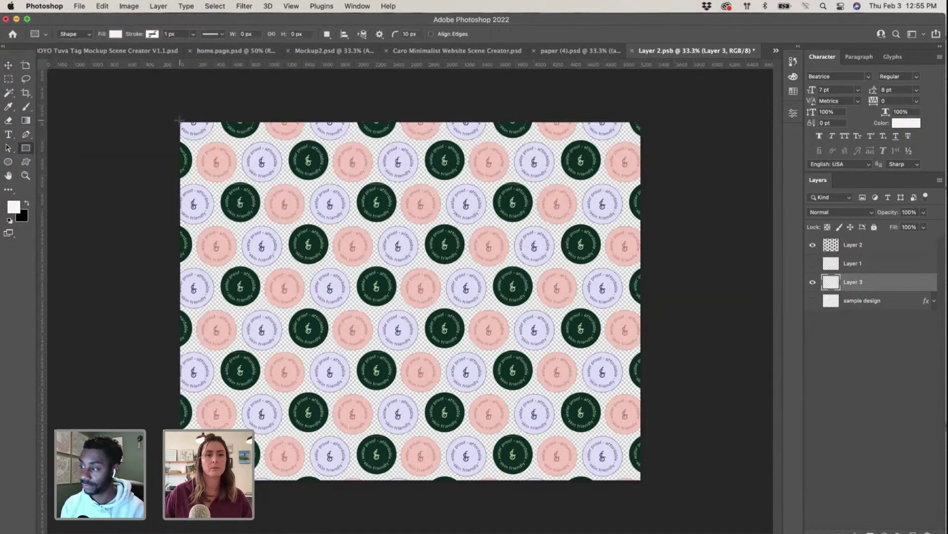
left_click_drag(179, 120, 639, 481)
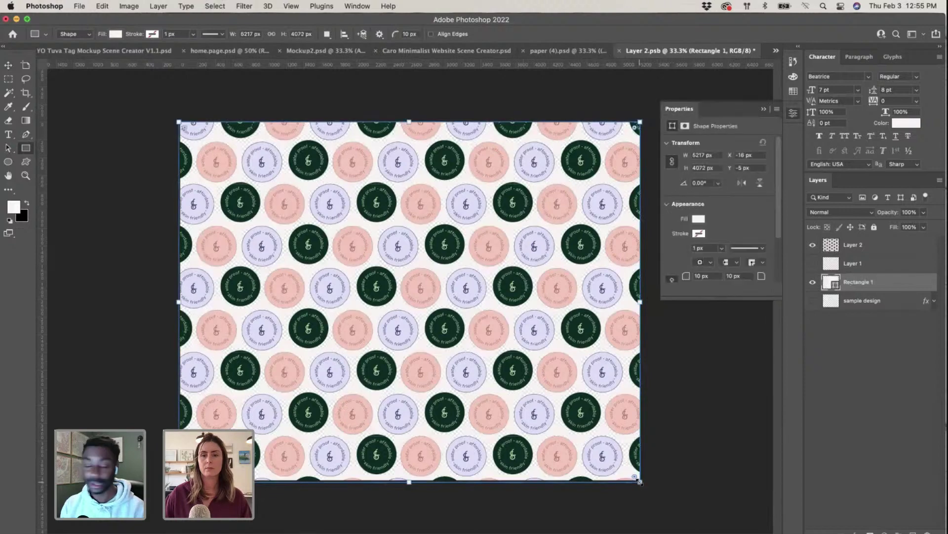
left_click(761, 108)
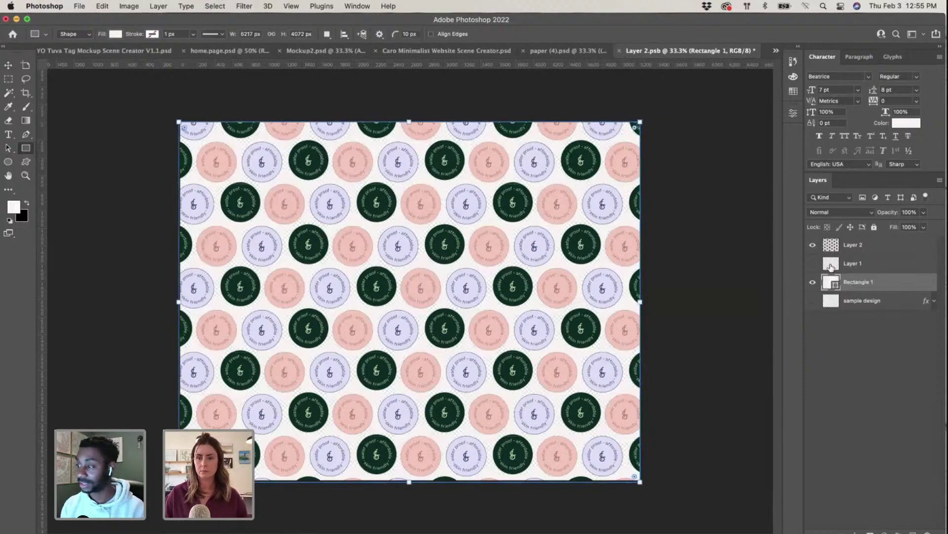
Step: Enlarge the badge pattern layer to about 123%, commit, and close the smart object document
left_click(853, 244)
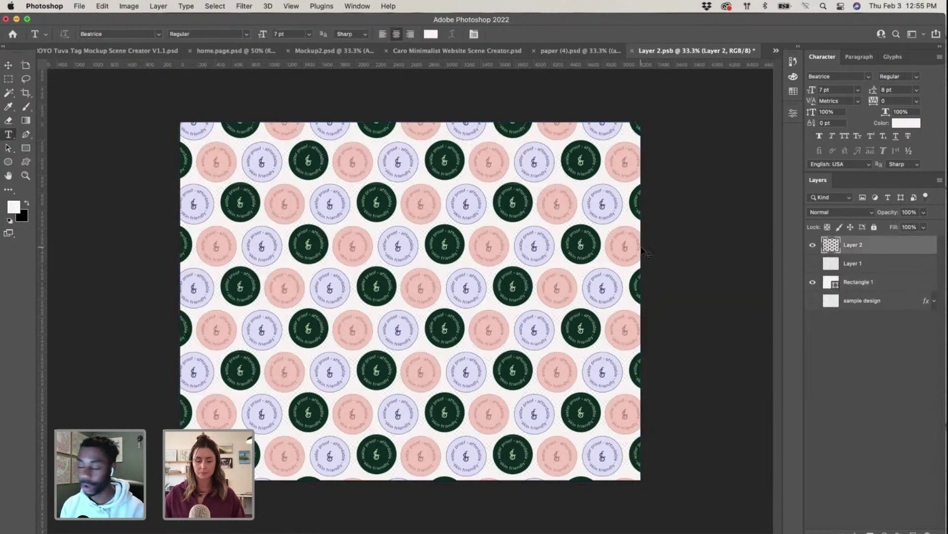
key("super+t")
left_click_drag(663, 486, 720, 529)
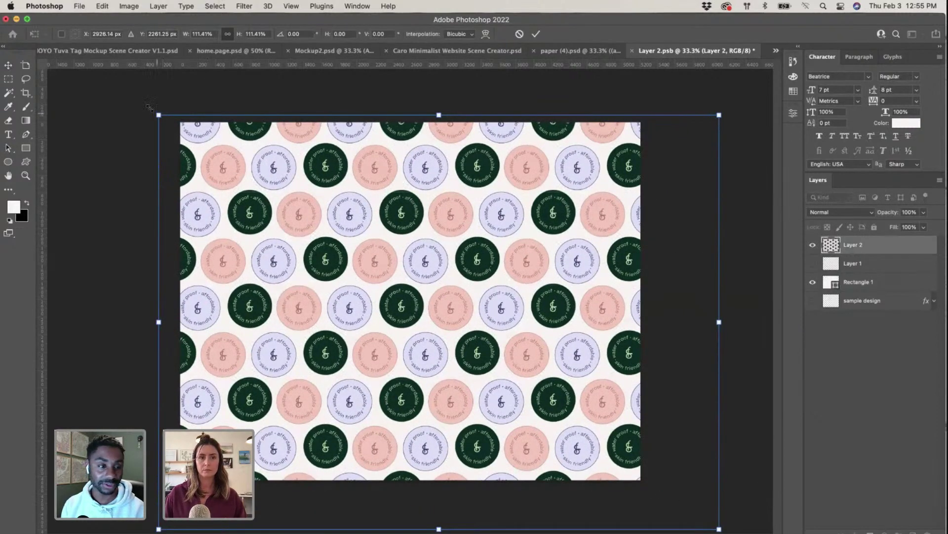
left_click_drag(148, 107, 91, 61)
left_click_drag(511, 321, 514, 319)
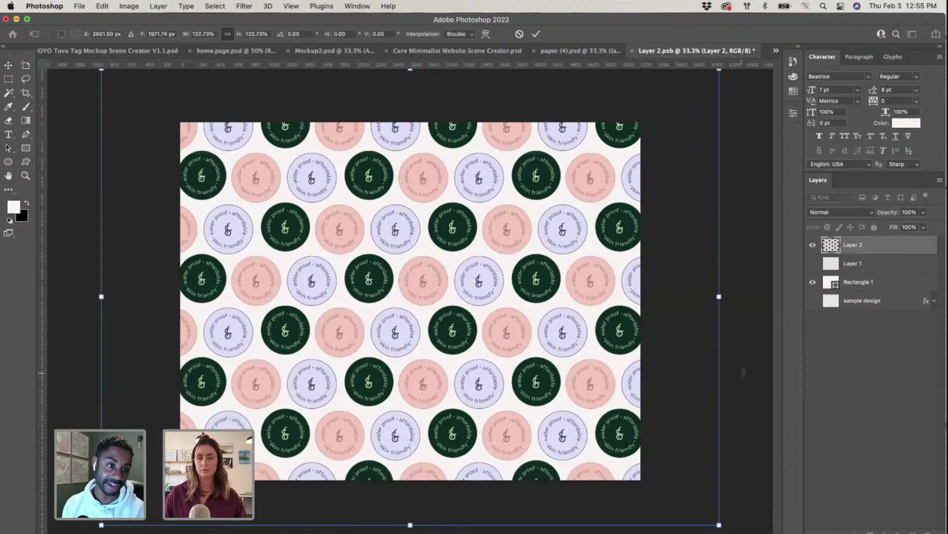
key("Return")
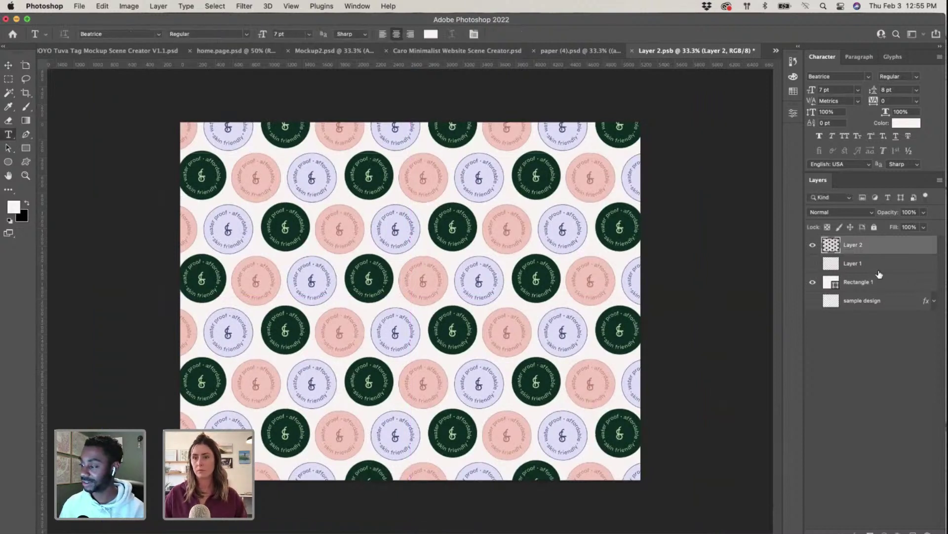
left_click(874, 280, "shift")
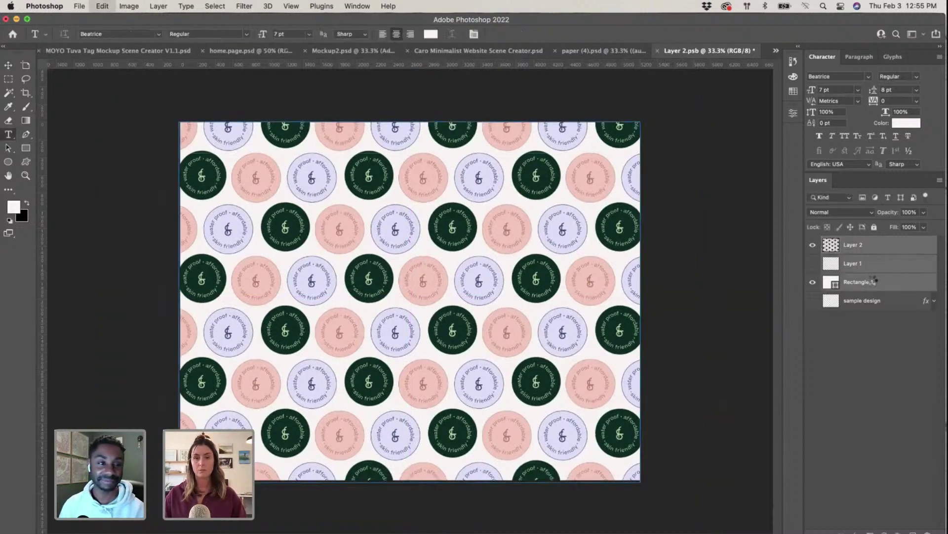
left_click(657, 51)
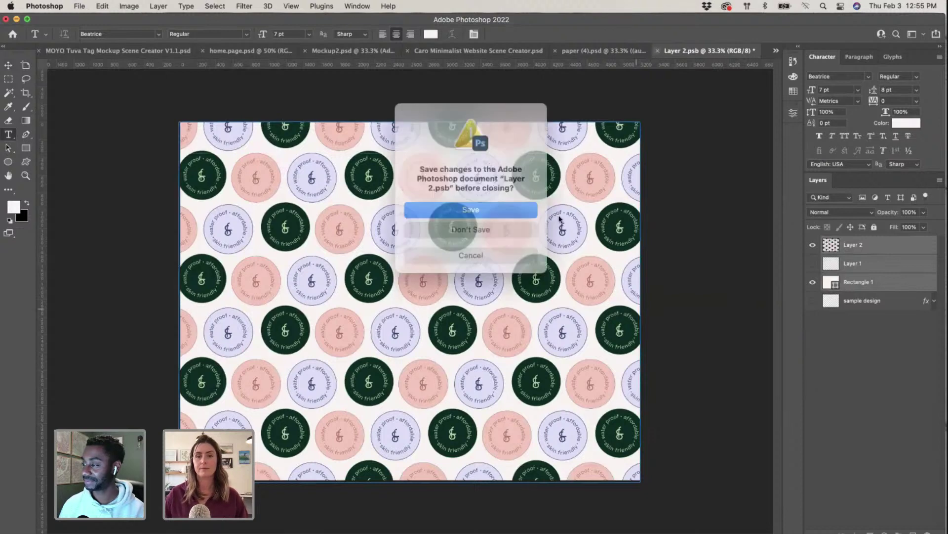
Step: Save Layer 2.psb, then open the Design (1b) smart object as Layer 21.psb and nudge its pattern
left_click(514, 208)
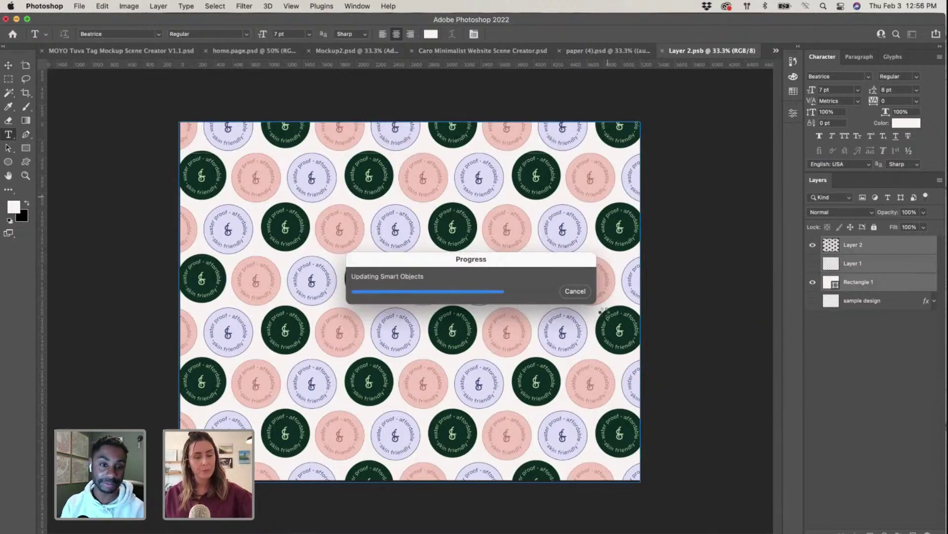
key("super+w")
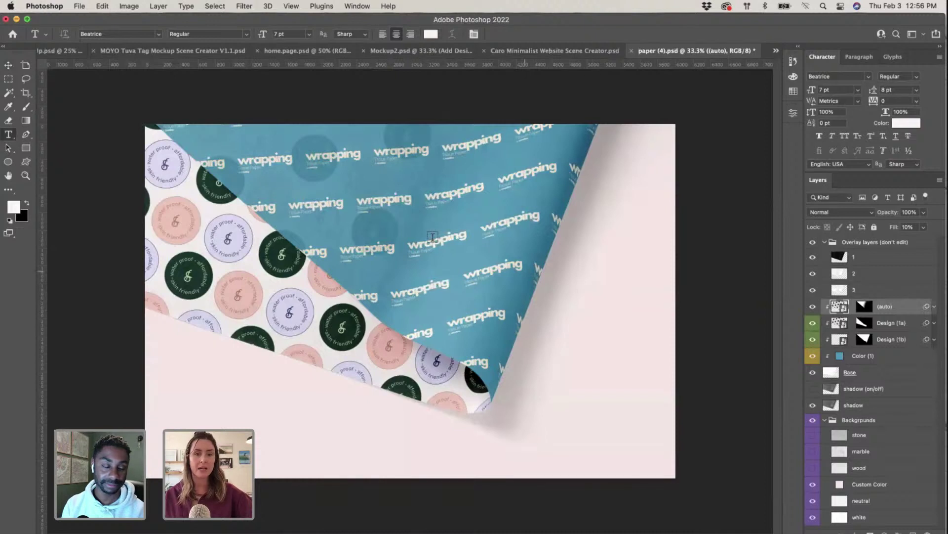
left_click(8, 65)
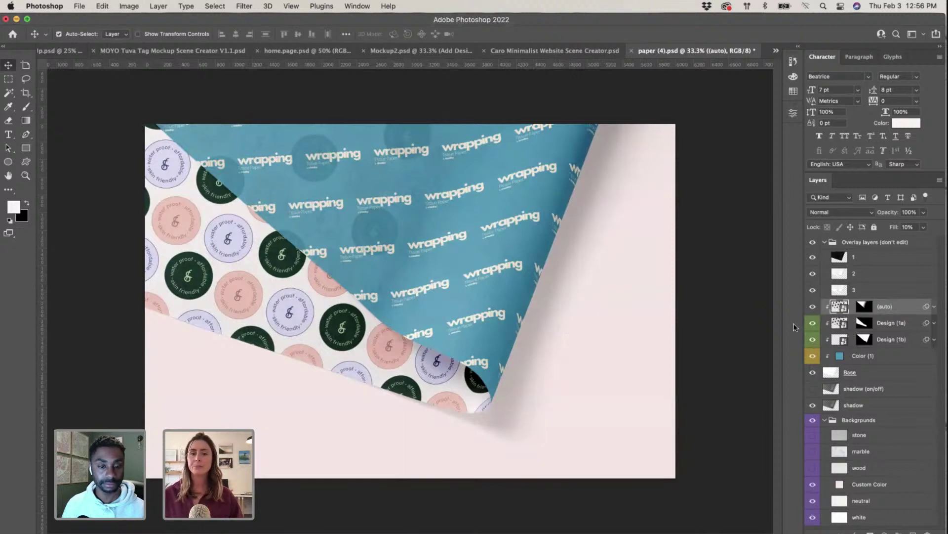
left_click(449, 200)
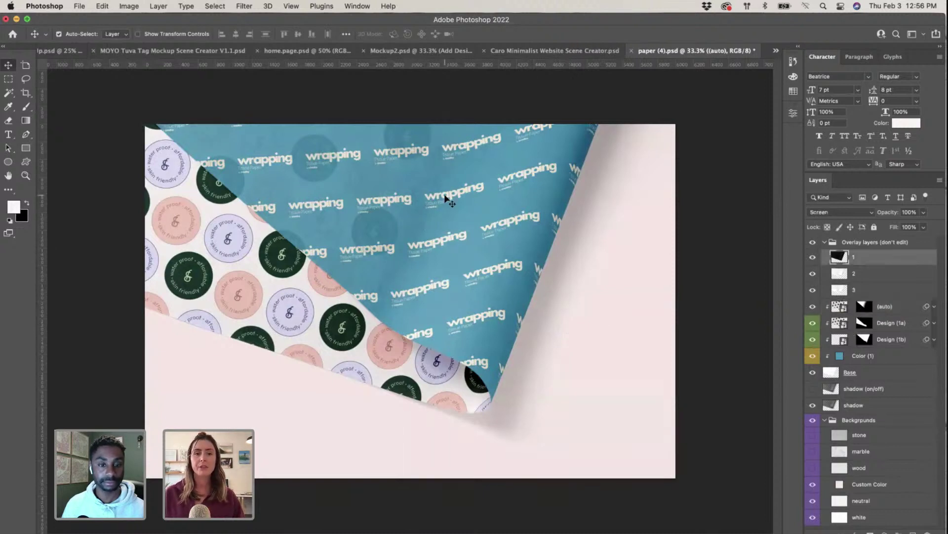
double_click(839, 339)
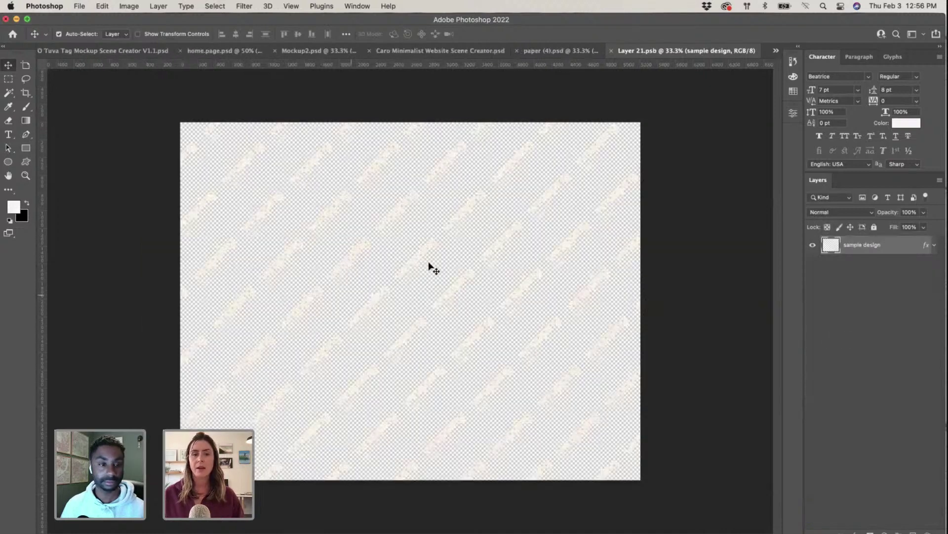
mouse_move(425, 256)
left_mouse_down()
mouse_move(392, 250)
mouse_move(422, 252)
left_mouse_up()
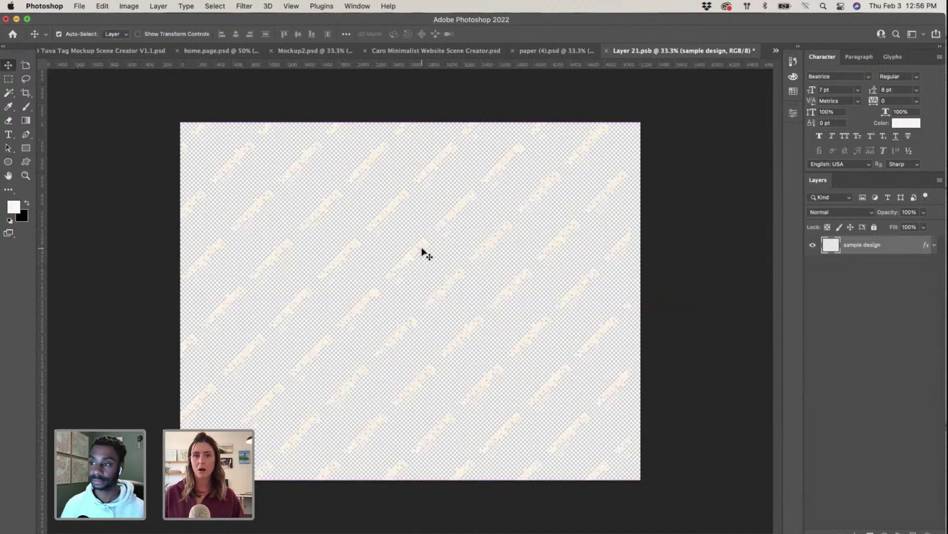
key("ctrl+super+f")
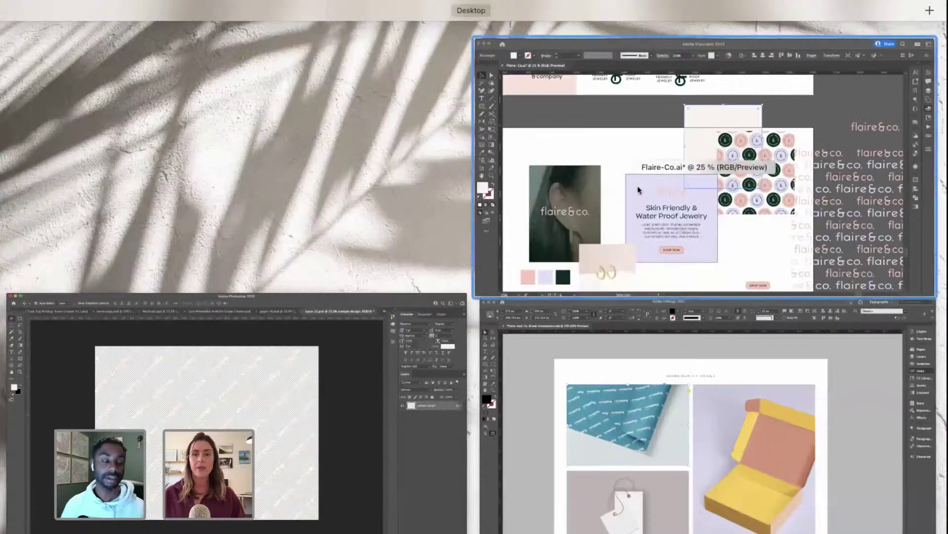
Step: Reposition and select the badge pattern tile in Illustrator
left_click(788, 234)
left_click_drag(588, 212, 530, 169)
left_click(362, 155)
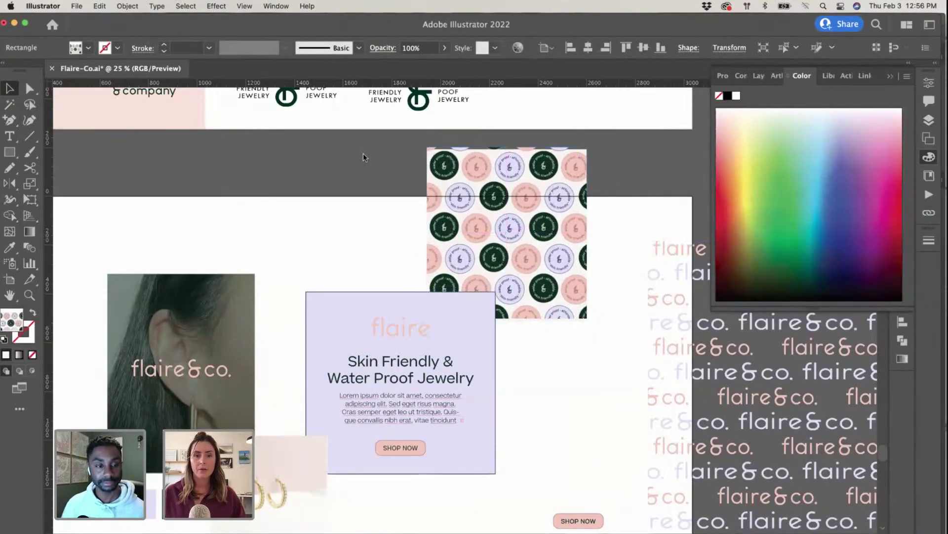
left_click(568, 202)
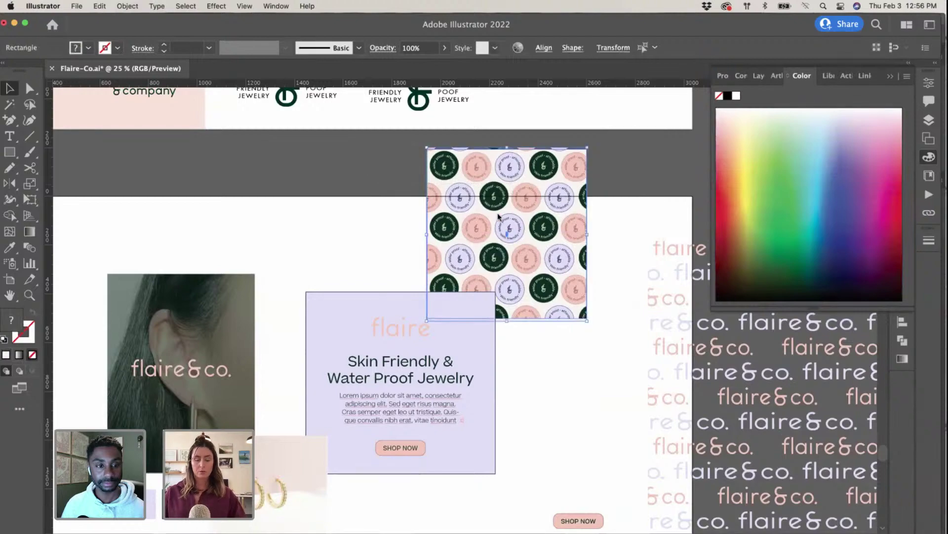
Step: Open the sample design layer's Layer Style settings, with Color Overlay on, in Photoshop
key("ctrl+Up")
left_click(152, 390)
double_click(865, 242)
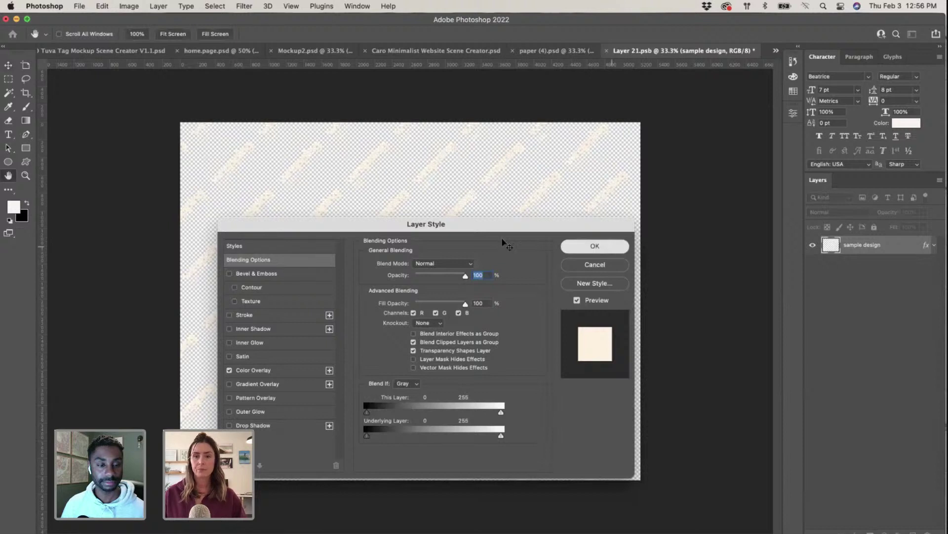
Step: Confirm the layer style and reposition the badge pattern (Layer 2) to fill the canvas
left_click(595, 246)
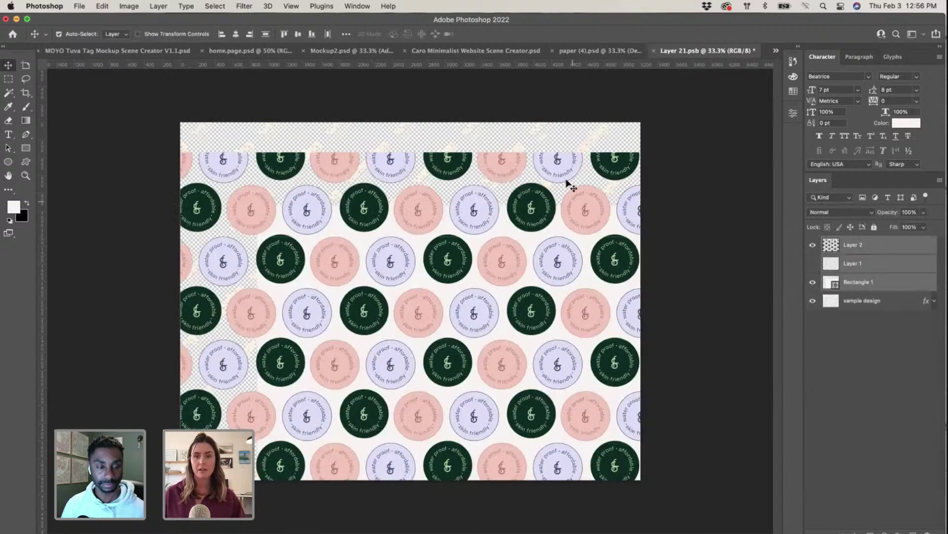
left_click_drag(552, 209, 589, 283)
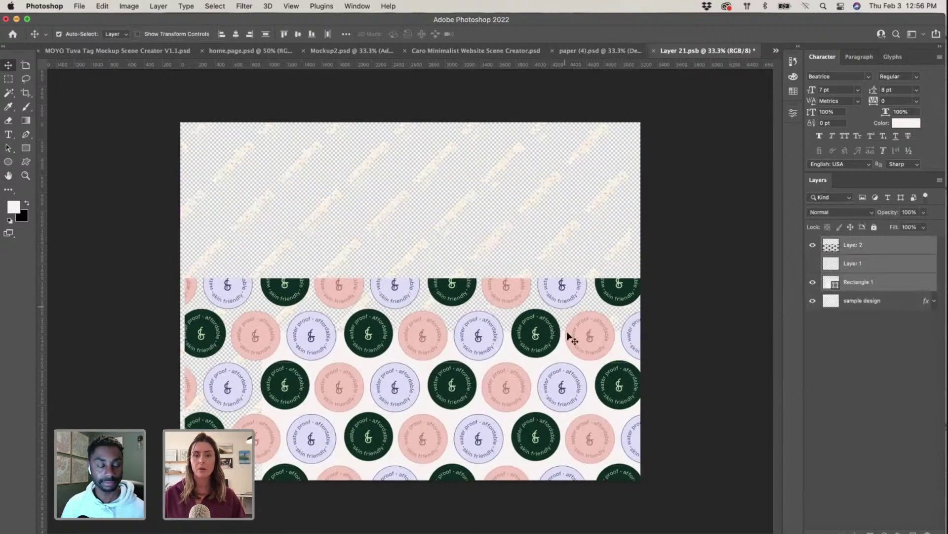
left_click_drag(573, 338, 553, 160)
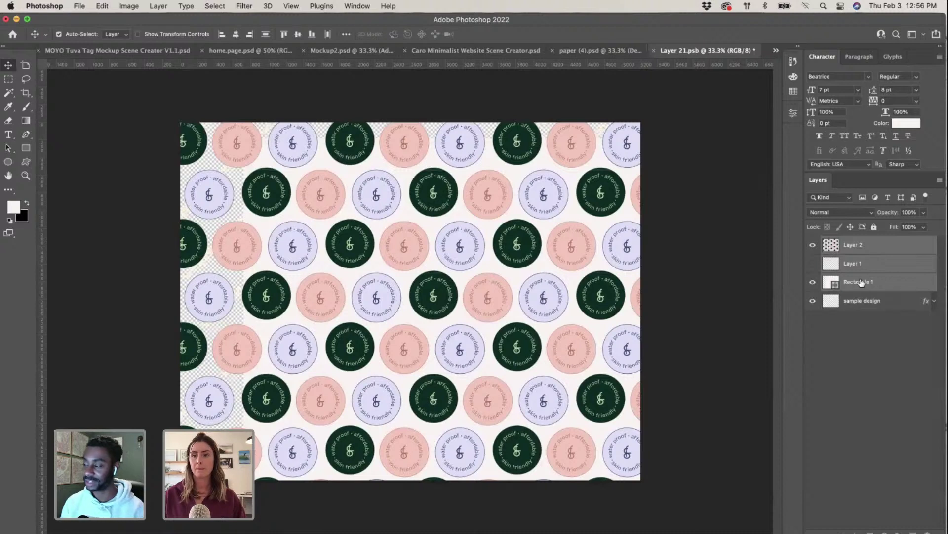
Step: Scale the cream Rectangle 1 up to about 116% so it fills the canvas
left_click(878, 287)
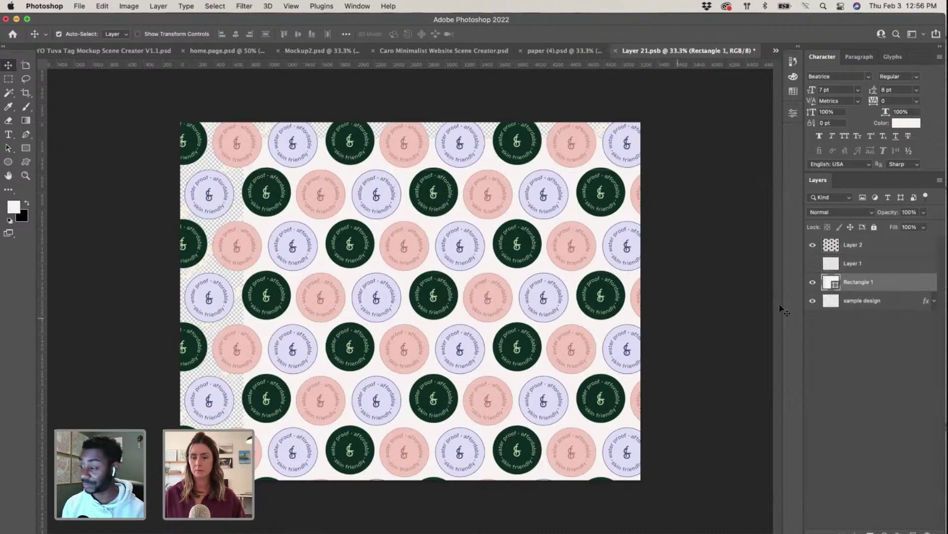
key("ctrl+t")
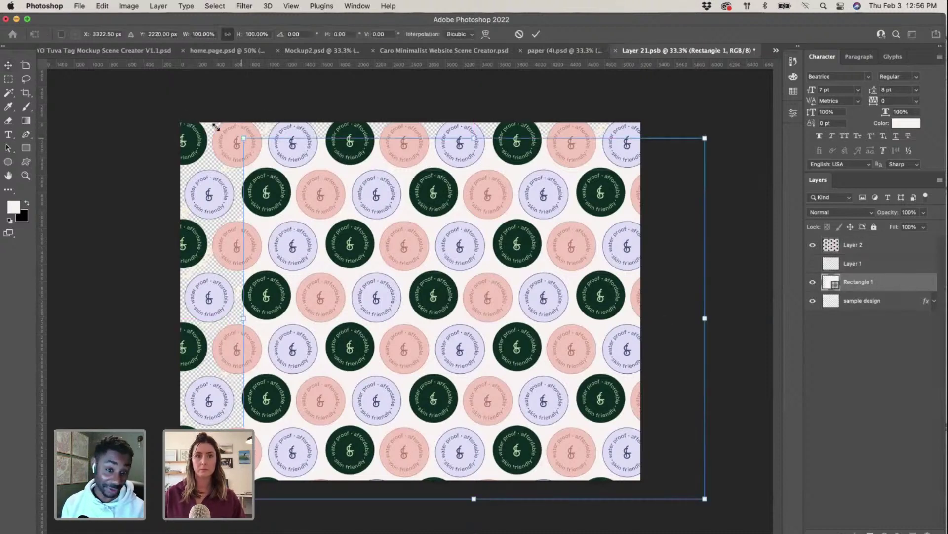
left_click_drag(216, 127, 165, 83)
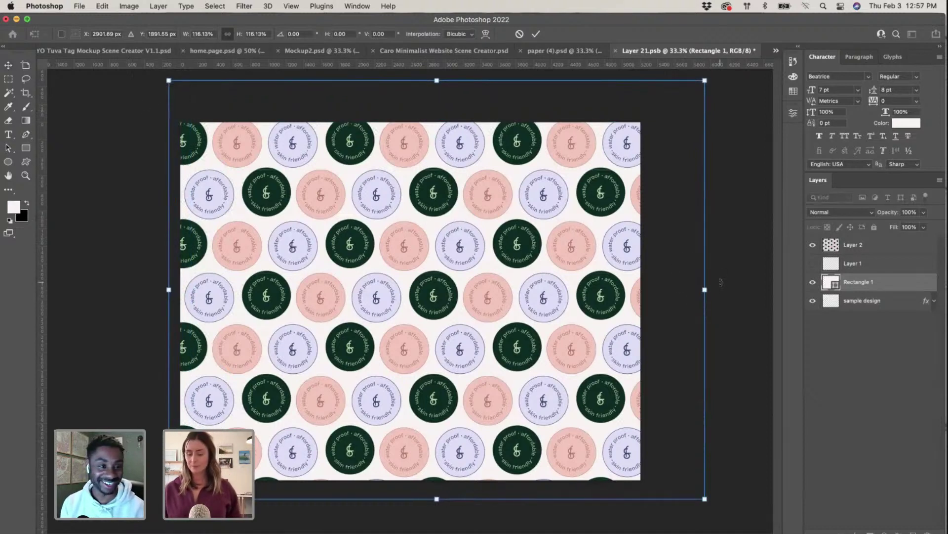
key("Return")
Step: Nudge the badge pattern about 45 px down, then close the contents document saving changes
left_click(877, 252)
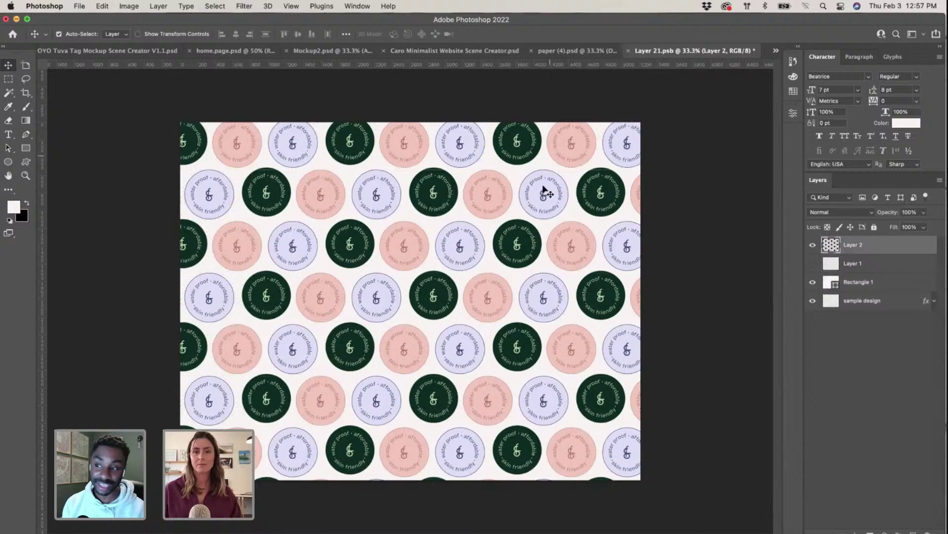
left_click_drag(545, 190, 543, 211)
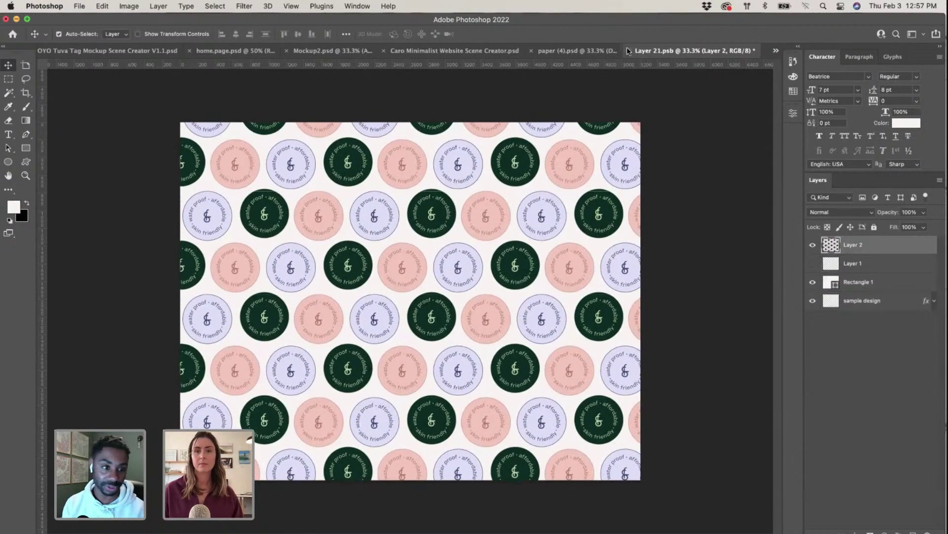
left_click(628, 50)
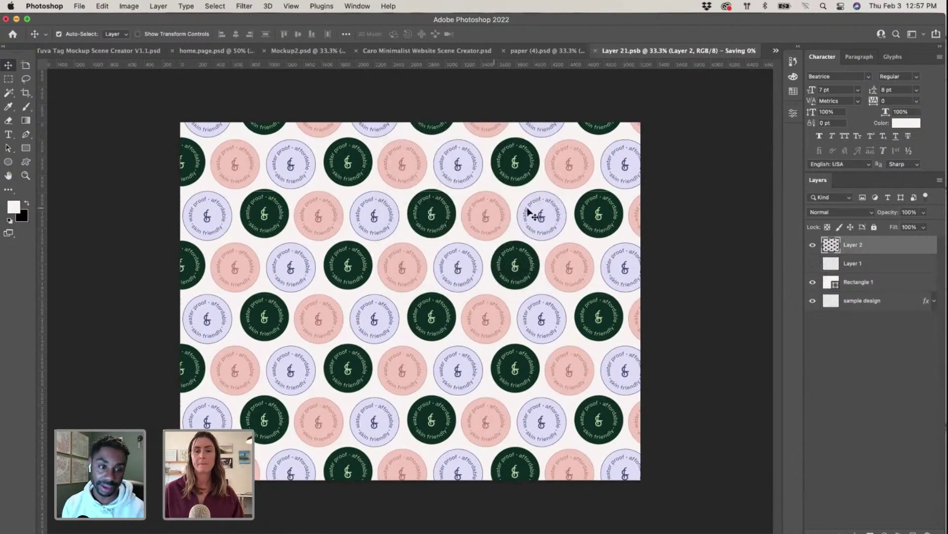
left_click(492, 207)
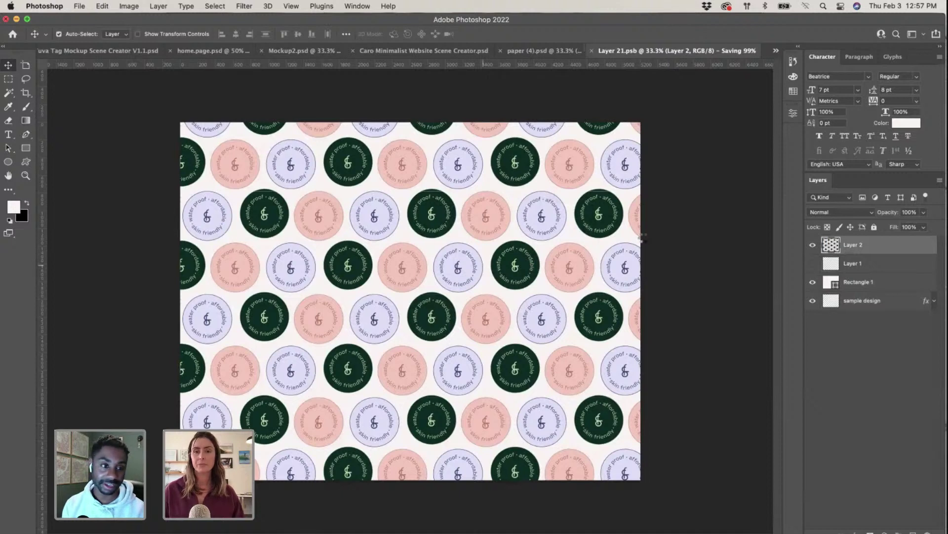
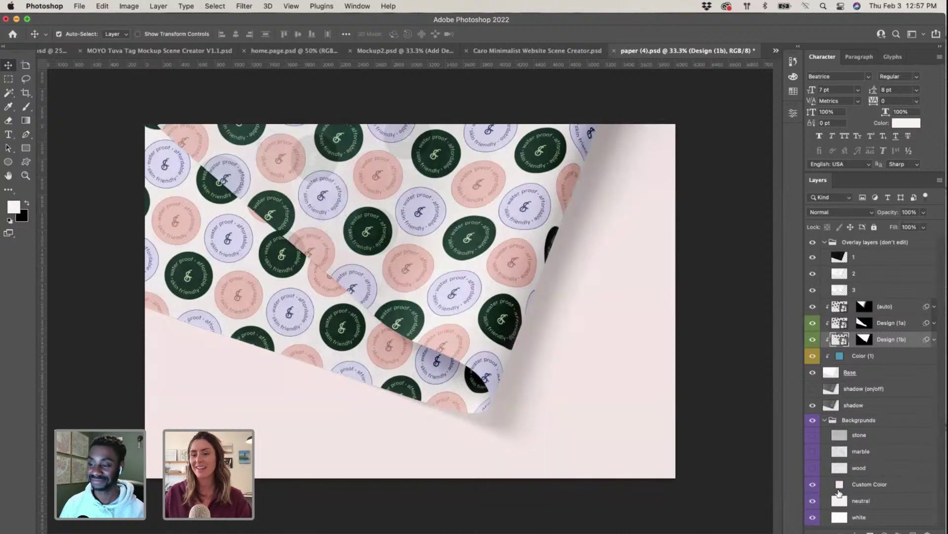
Step: Preview the stone, marble and wood backdrops one at a time in the Backgrounds group
left_click(812, 436)
left_click(812, 436)
left_click(812, 451)
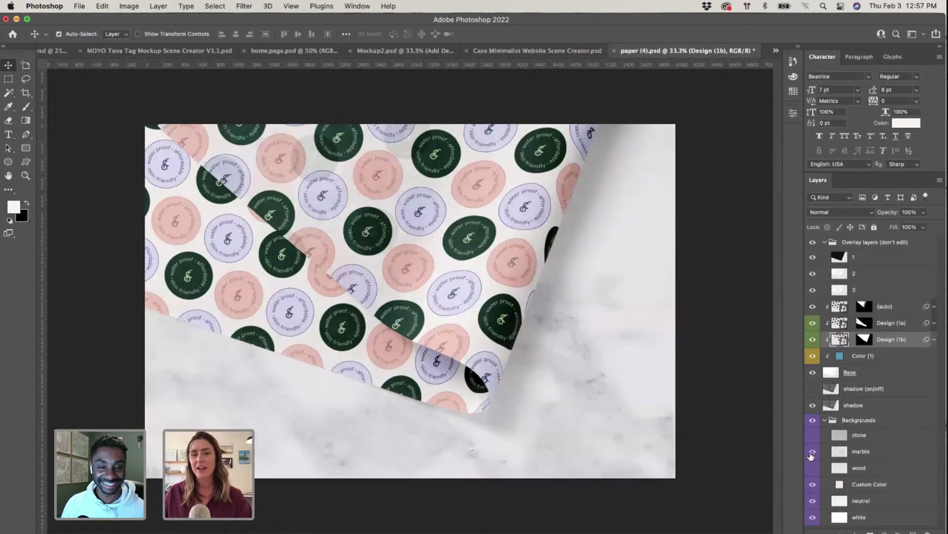
left_click(812, 452)
left_click(812, 468)
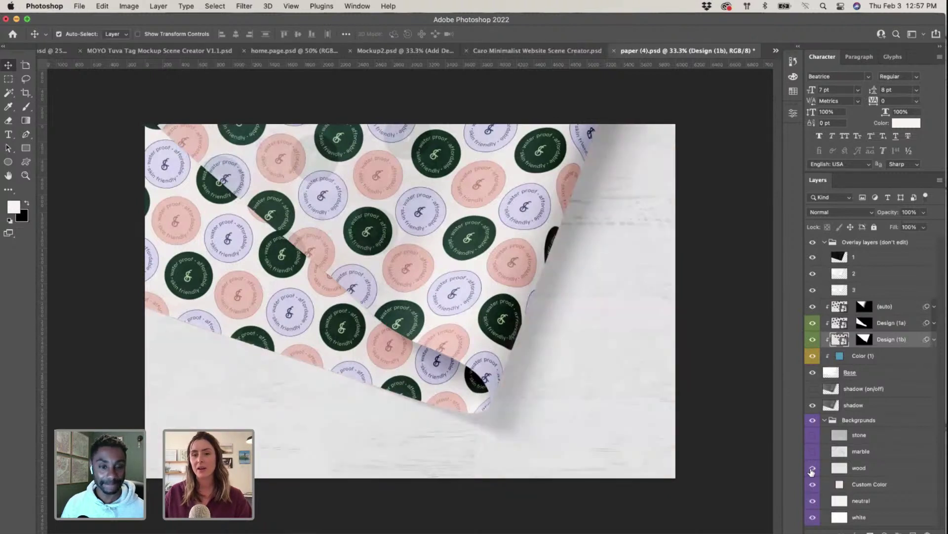
left_click(811, 468)
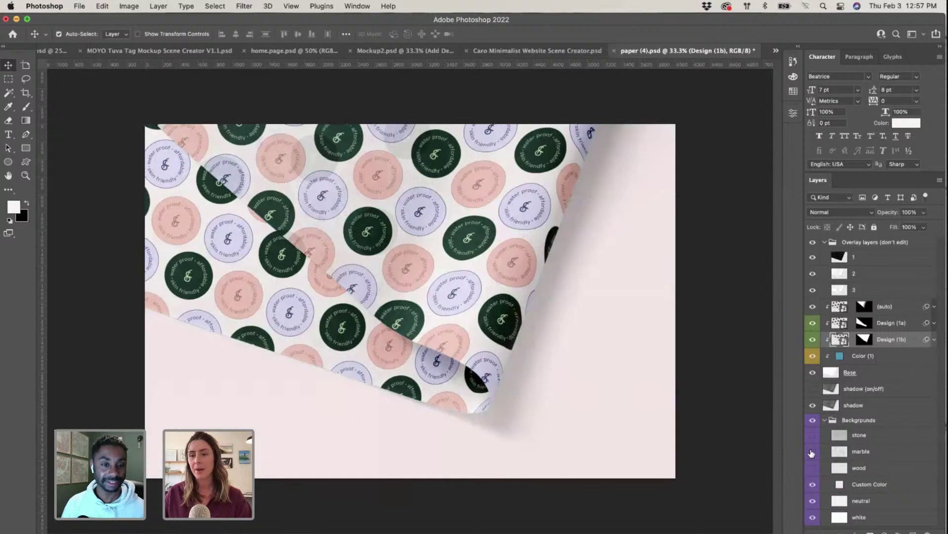
Step: Leave the marble backdrop visible and save paper (4).psd
left_click(812, 452)
left_click(812, 436)
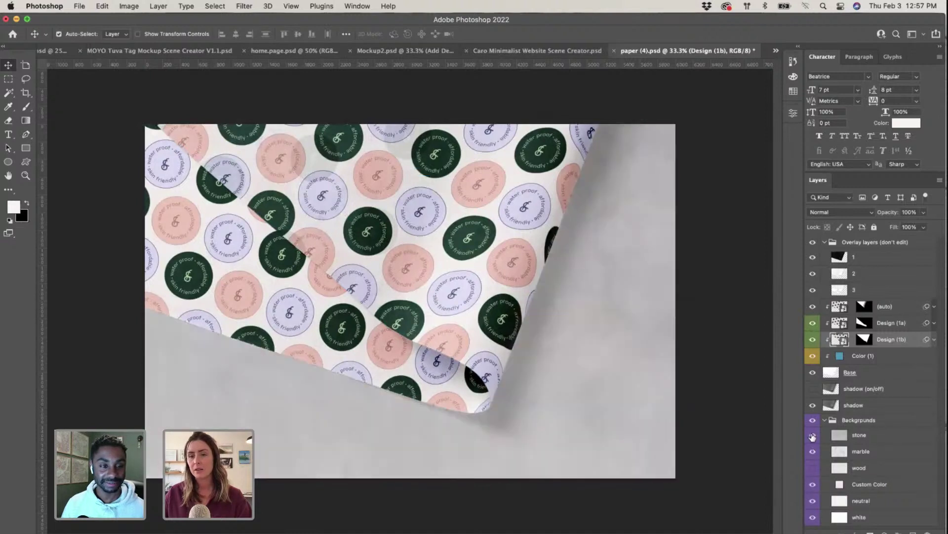
left_click(813, 436)
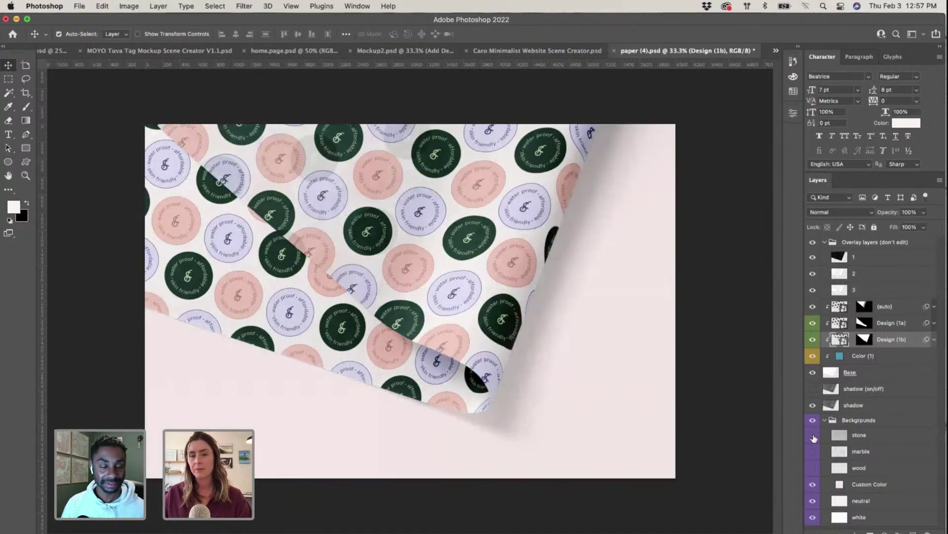
left_click(812, 452)
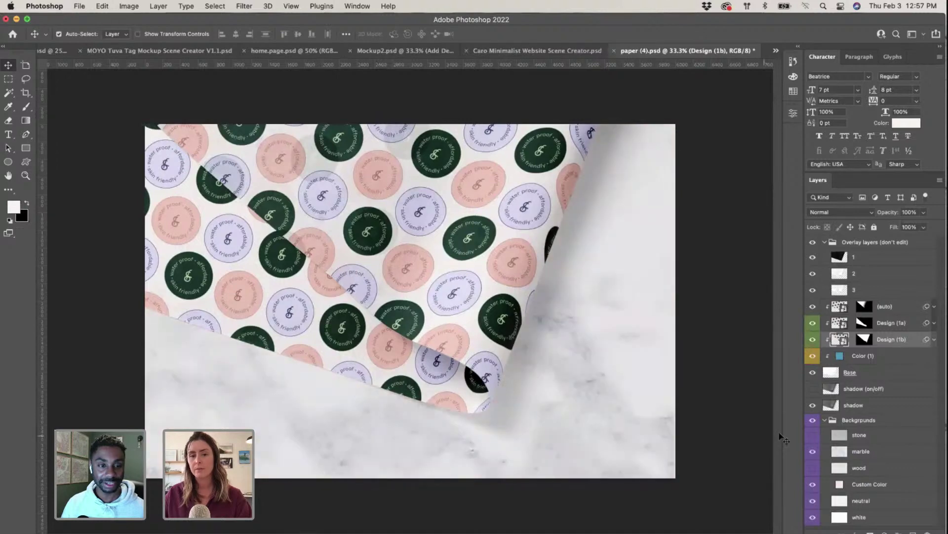
left_click(79, 6)
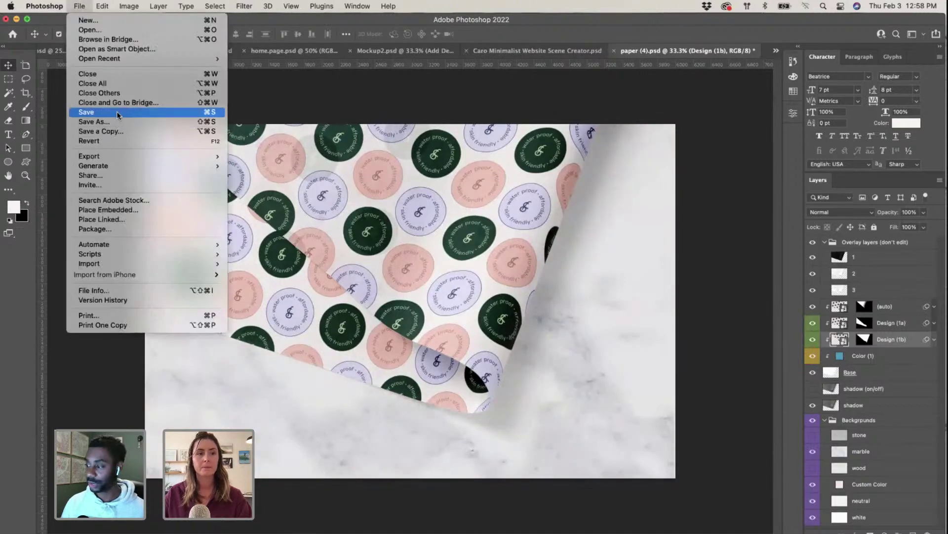
left_click(84, 114)
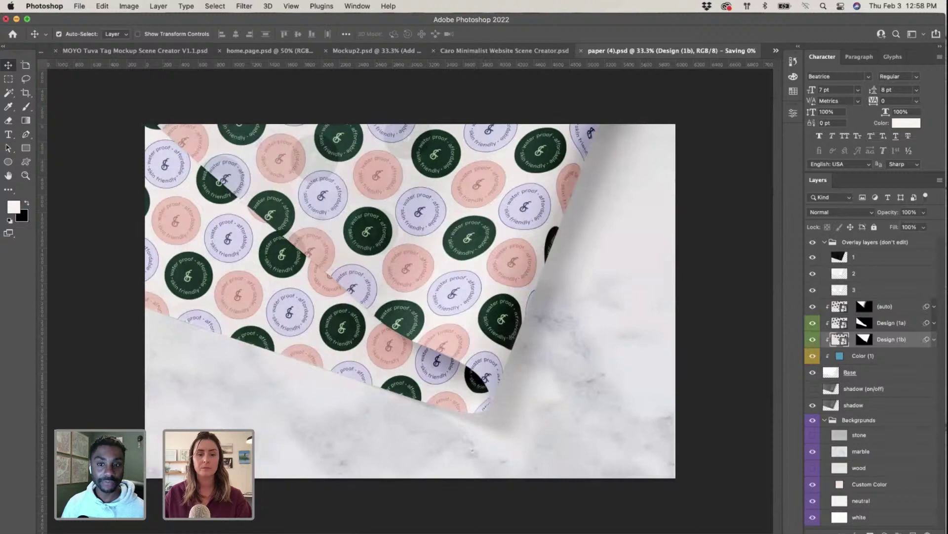
Step: In InDesign's Links panel, update the modified paper (4).psd link
key("super+Tab")
scroll(449, 305, "down", 3)
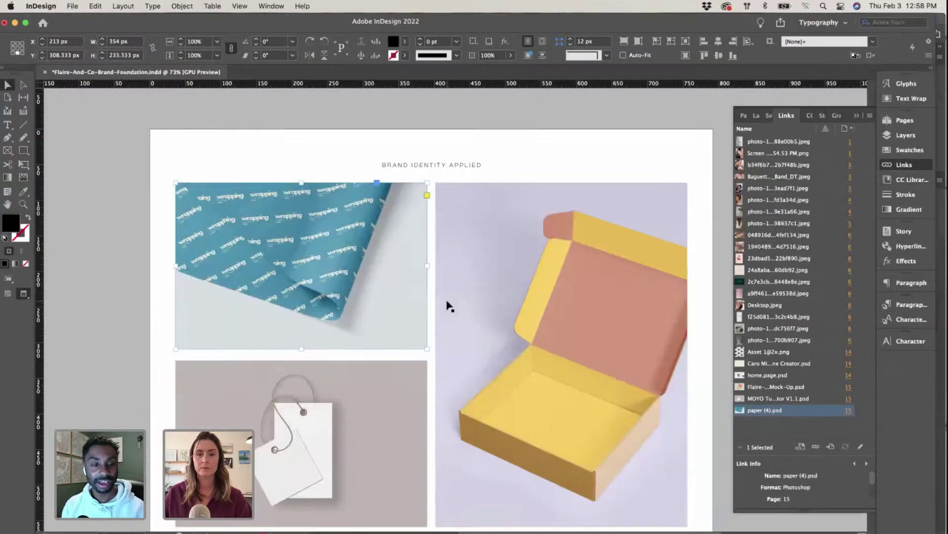
scroll(449, 305, "up", 3)
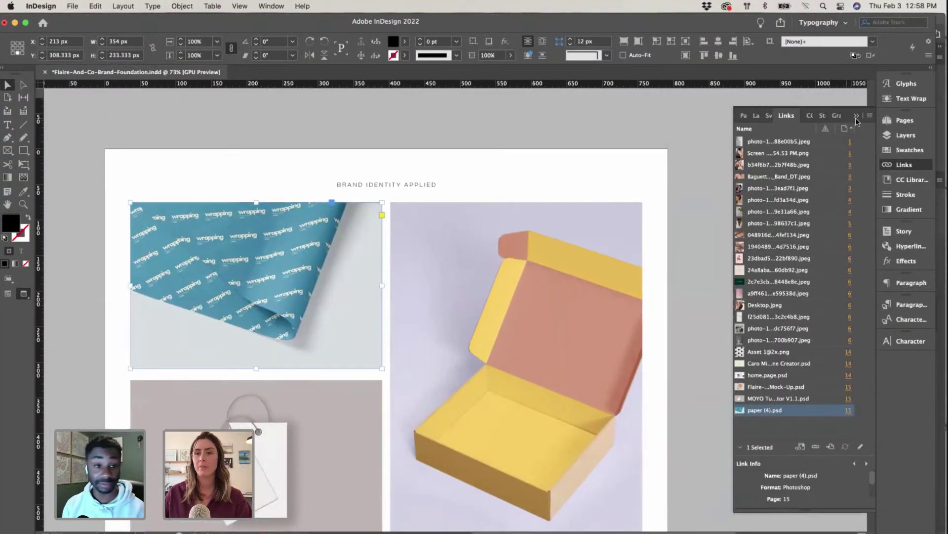
left_click(858, 116)
scroll(724, 315, "down", 3)
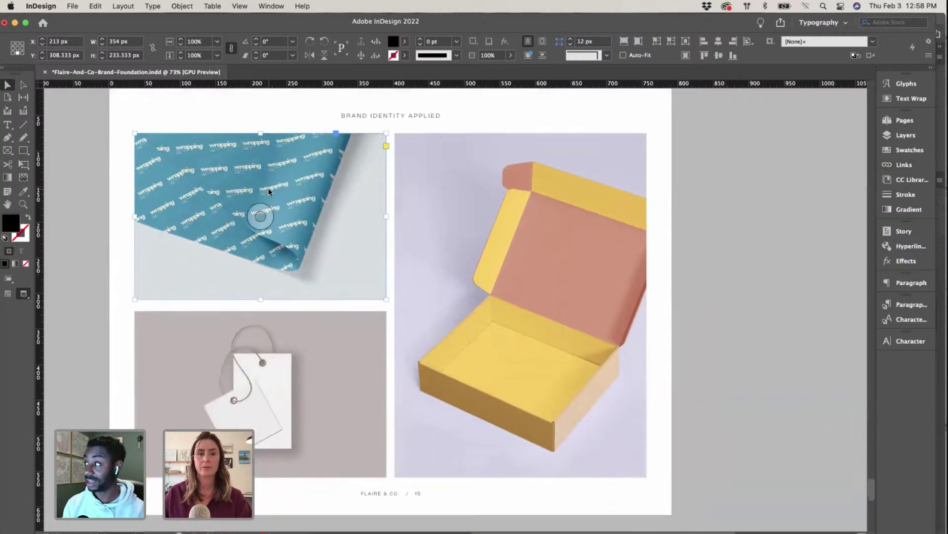
left_click(904, 165)
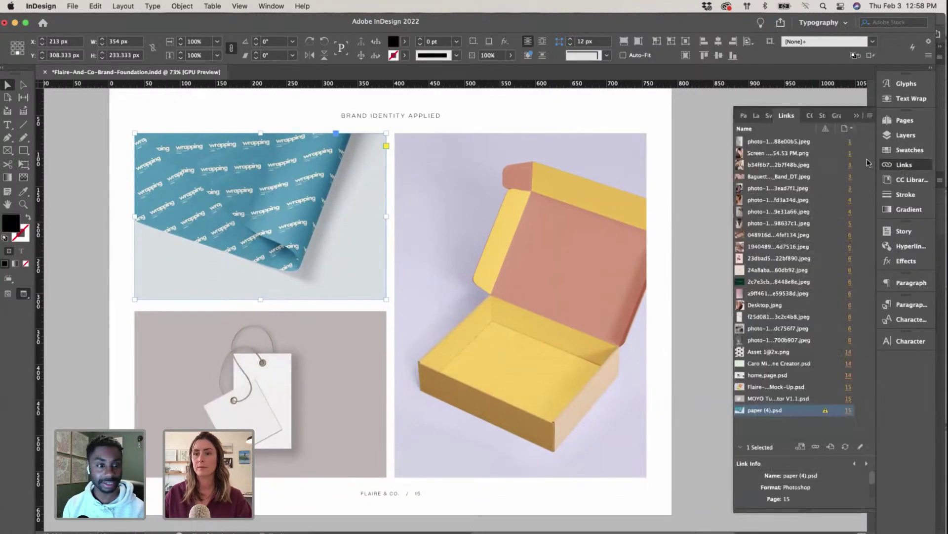
left_click(845, 446)
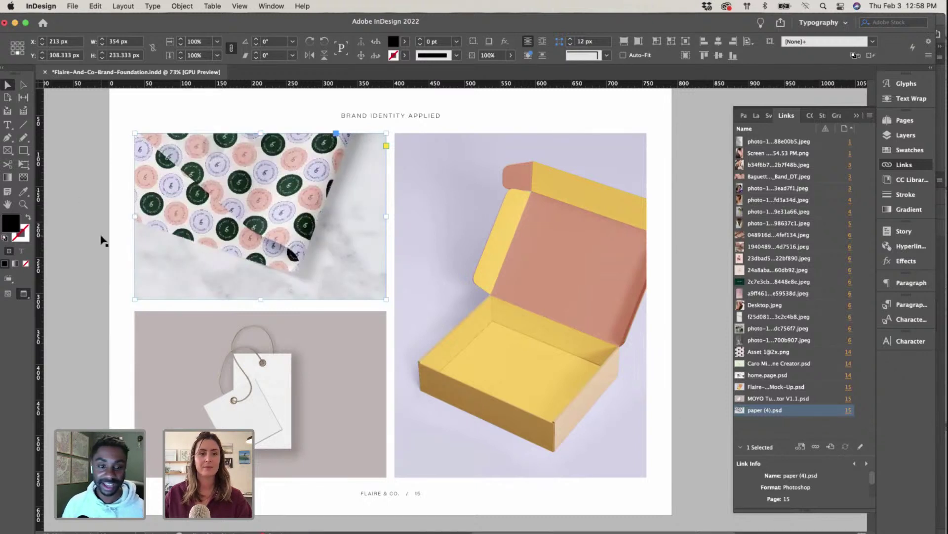
Step: Select the box mockup image and edit its link in Adobe Photoshop
left_click(571, 295)
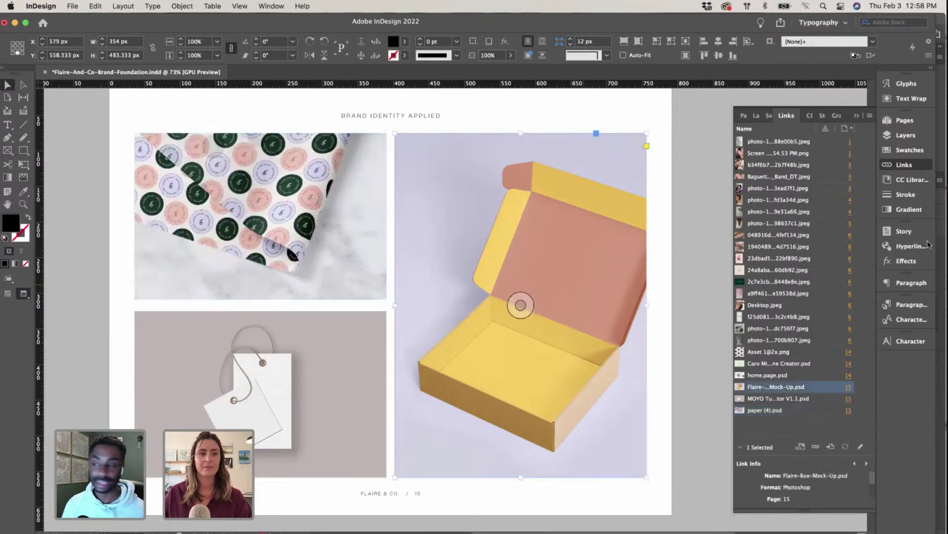
right_click(790, 388)
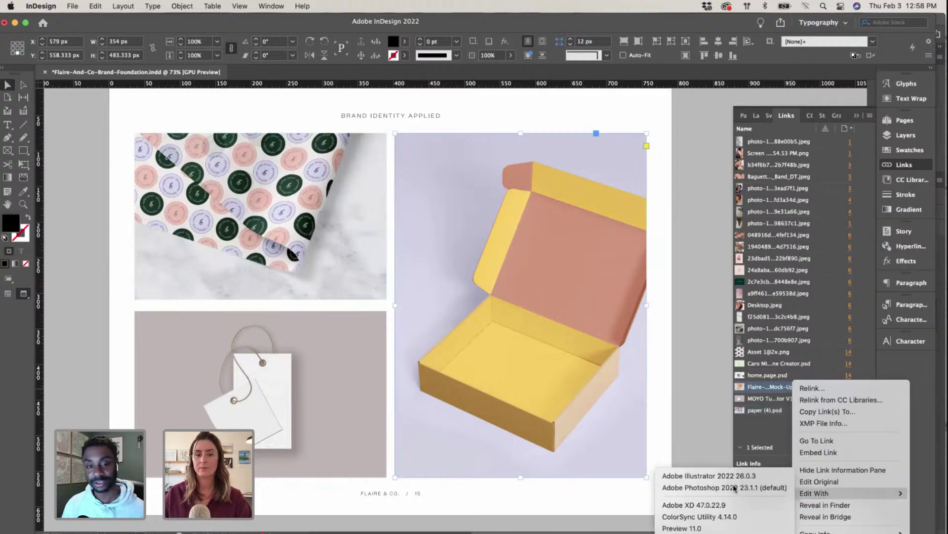
left_click(736, 488)
left_click(424, 373)
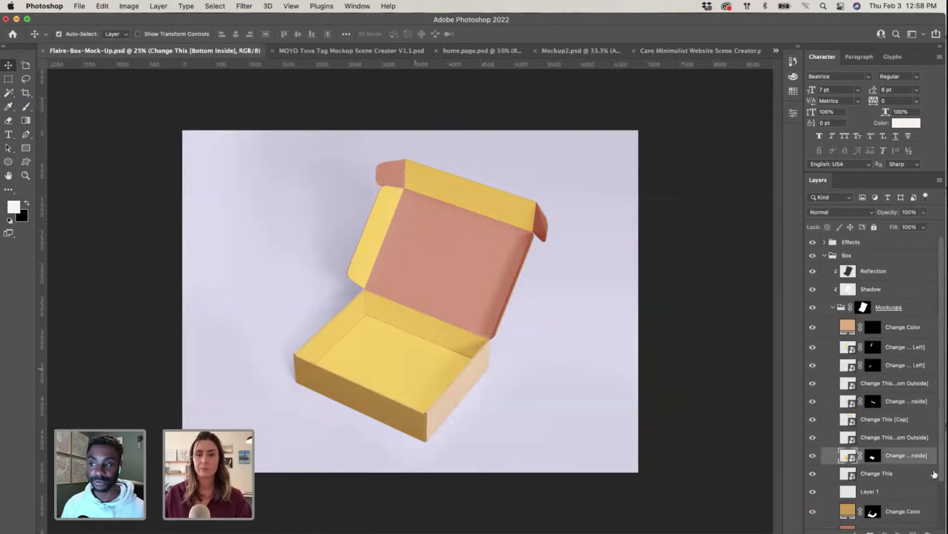
key("ctrl+Up")
left_click(292, 391)
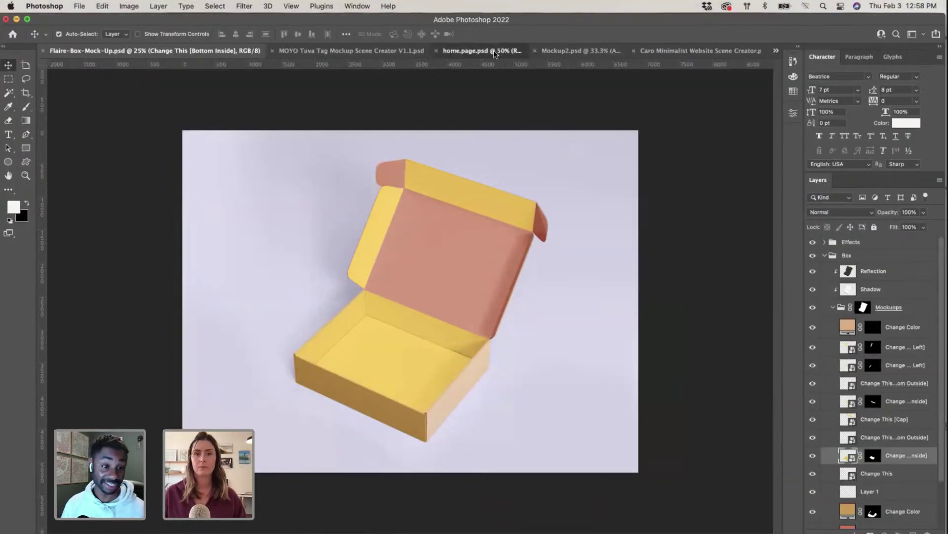
left_click(508, 56)
left_click(595, 51)
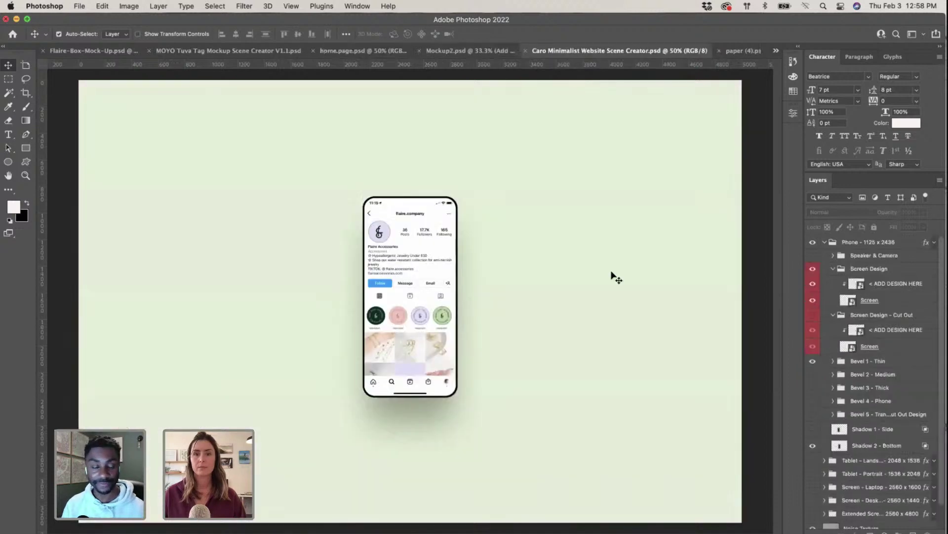
double_click(831, 520)
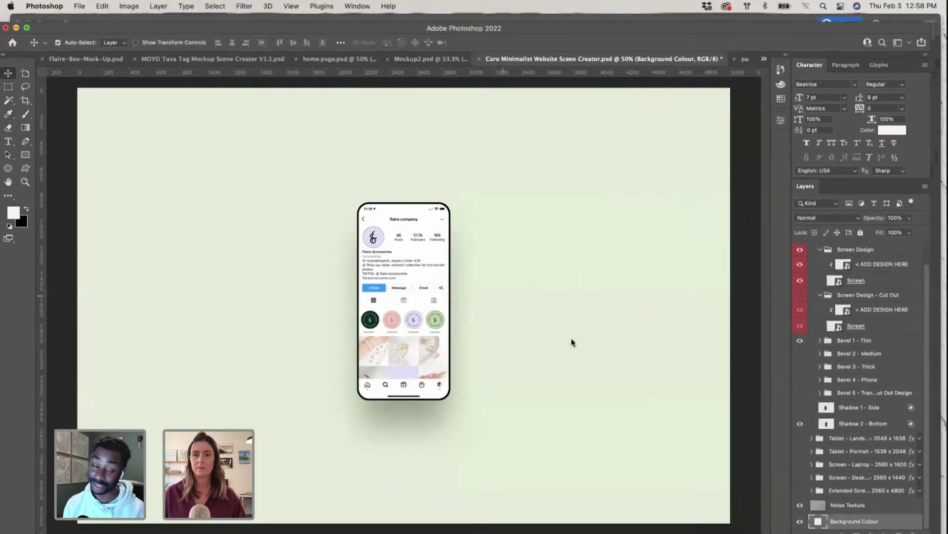
key("ctrl+Up")
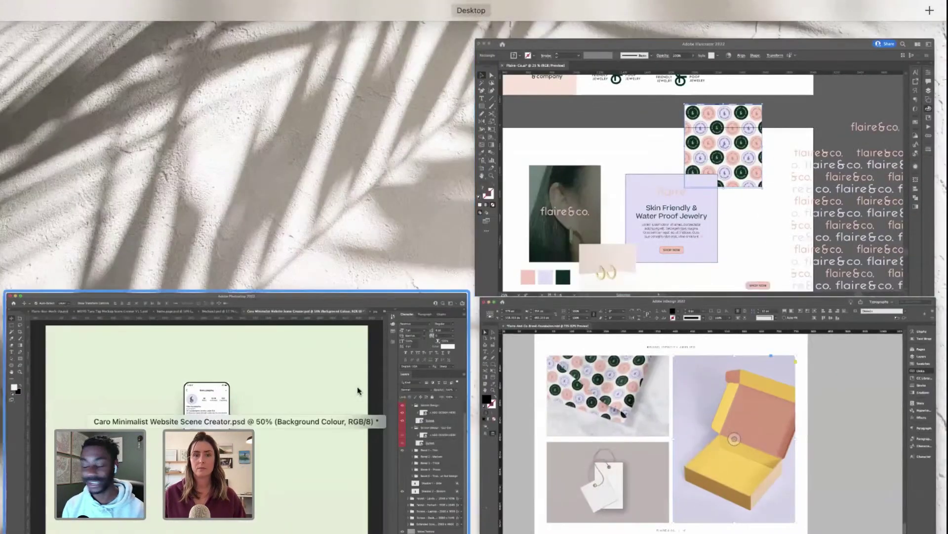
left_click(361, 392)
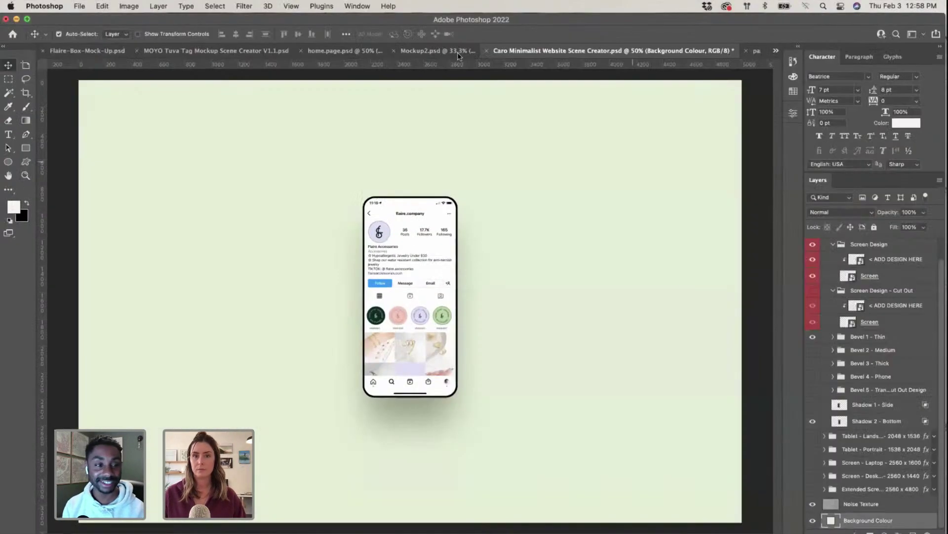
left_click(758, 52)
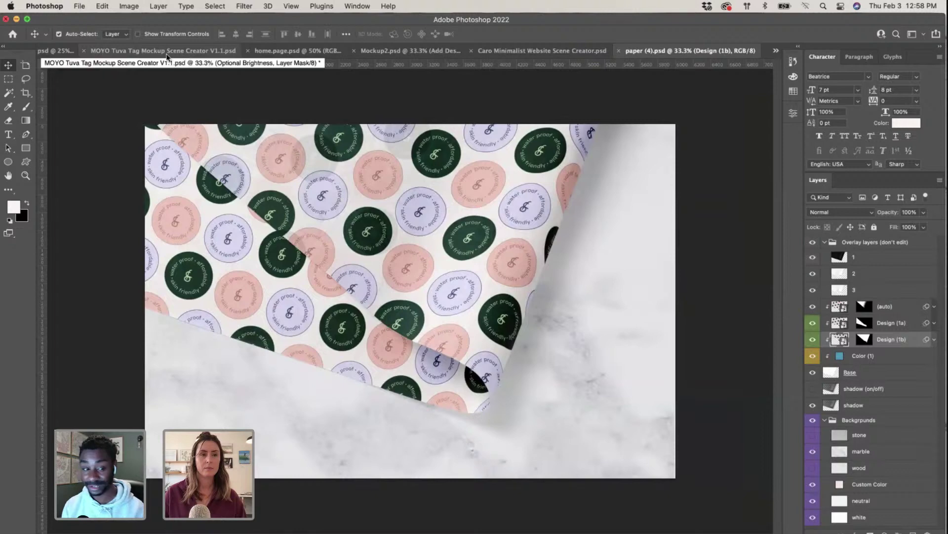
left_click(192, 53)
Step: Set the box mockup's background fill to the pasted pale green colour
left_click(117, 52)
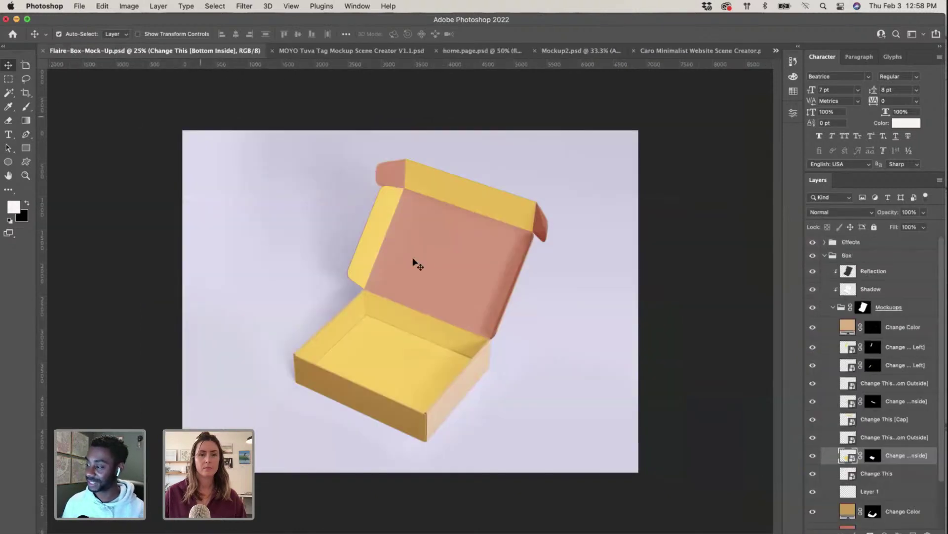
scroll(873, 494, "down", 2)
double_click(831, 517)
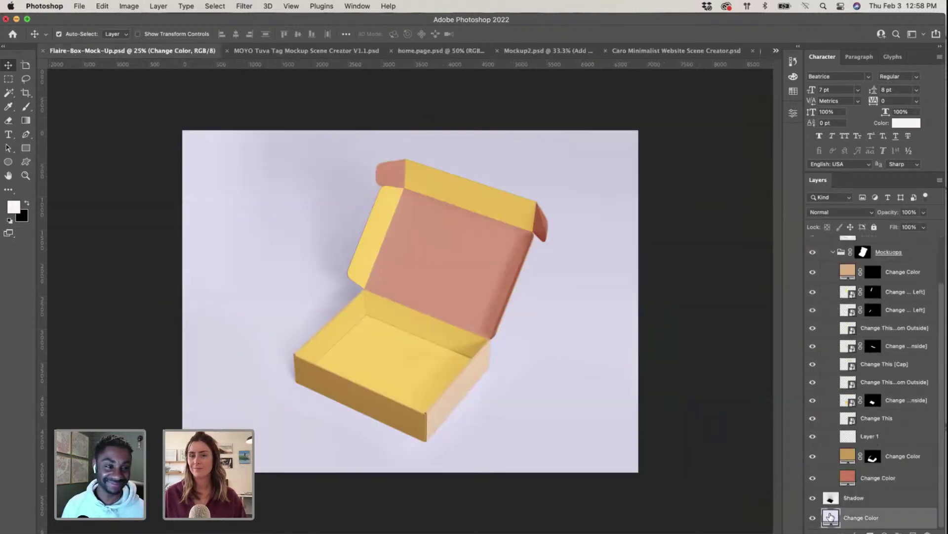
key("super+v")
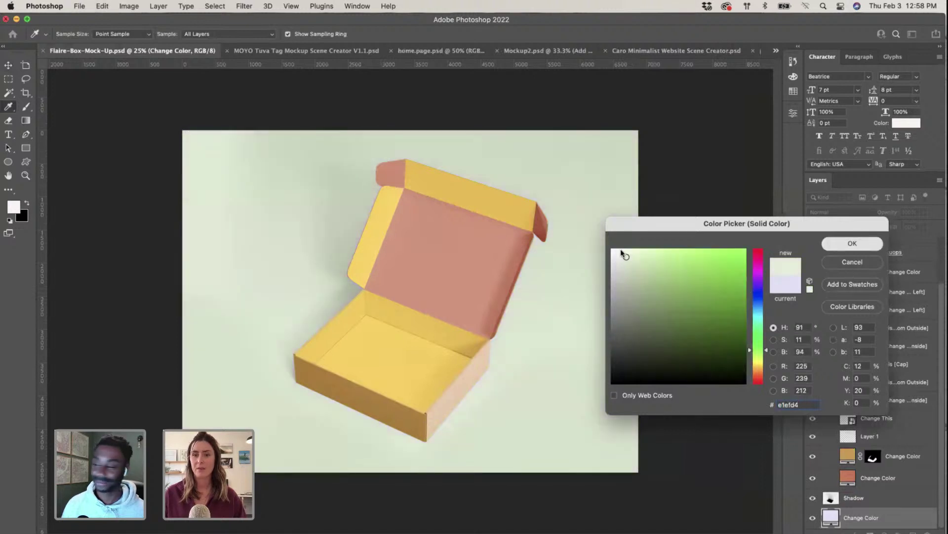
key("Return")
Step: Hide the yellow fill inside the lid cap's Change This11.psb and save it back
left_click_drag(486, 207, 462, 223)
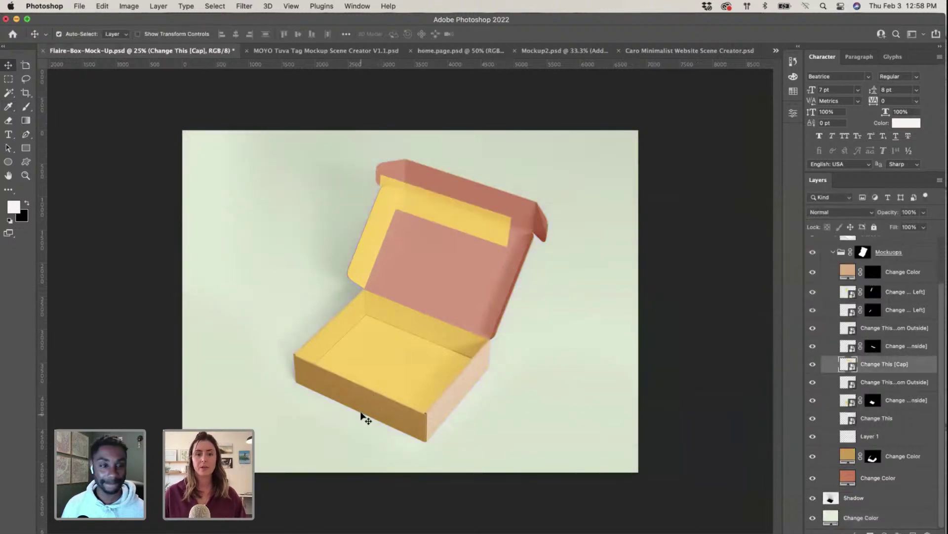
left_click(364, 410)
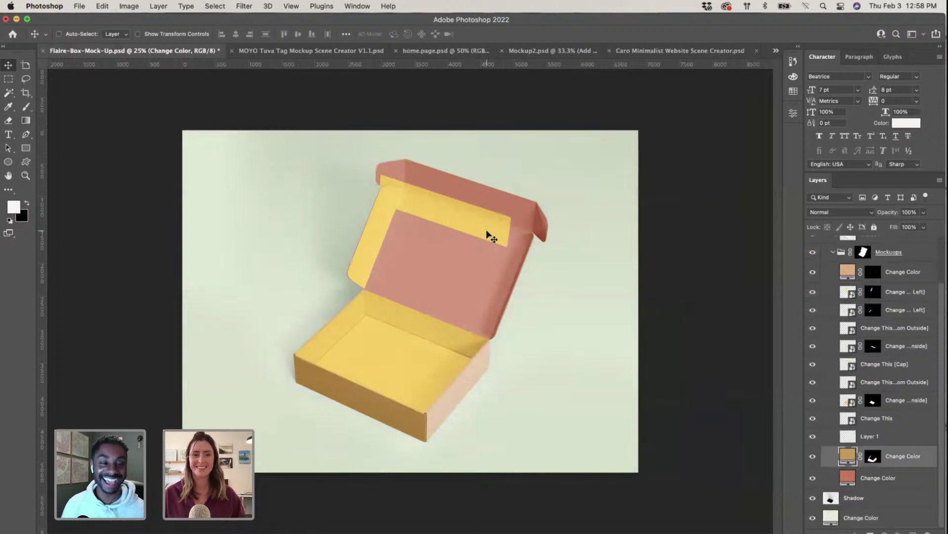
key("super+z")
left_click(486, 207)
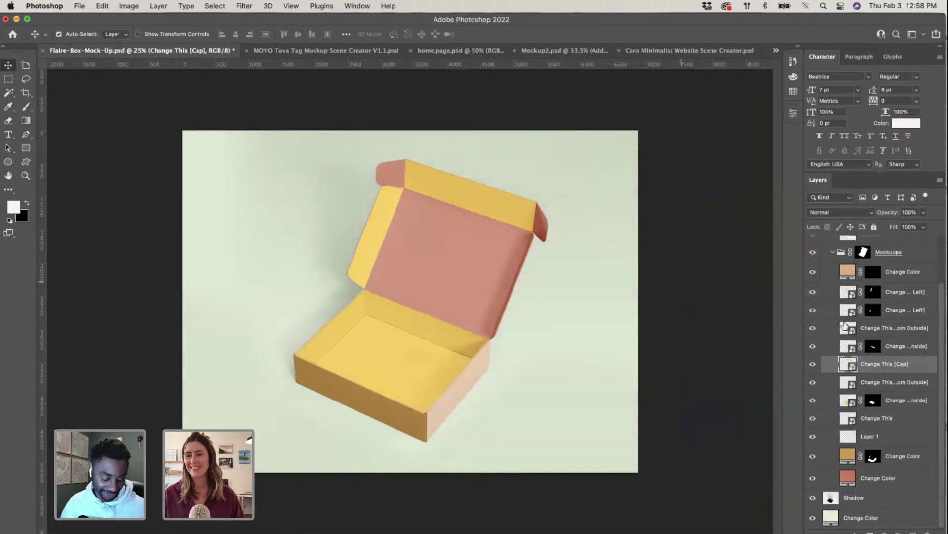
double_click(849, 365)
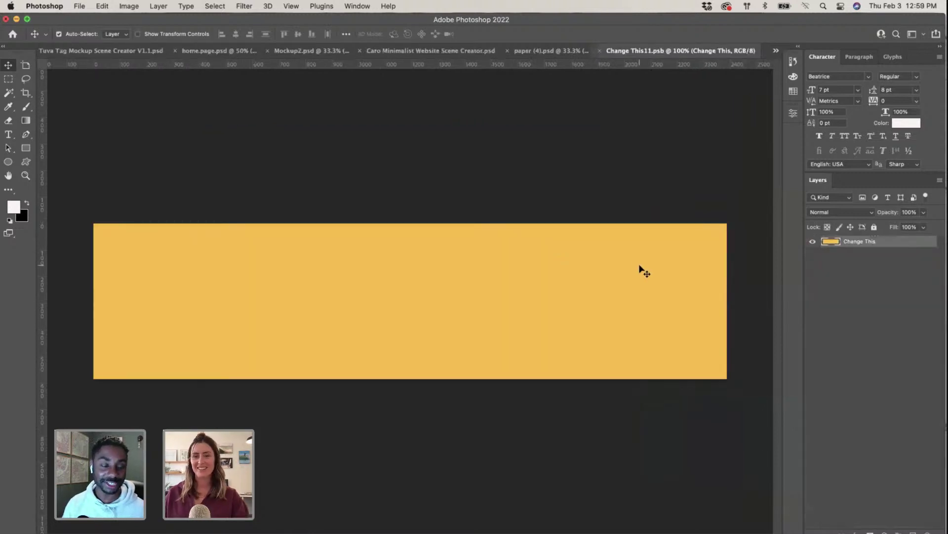
left_click(812, 241)
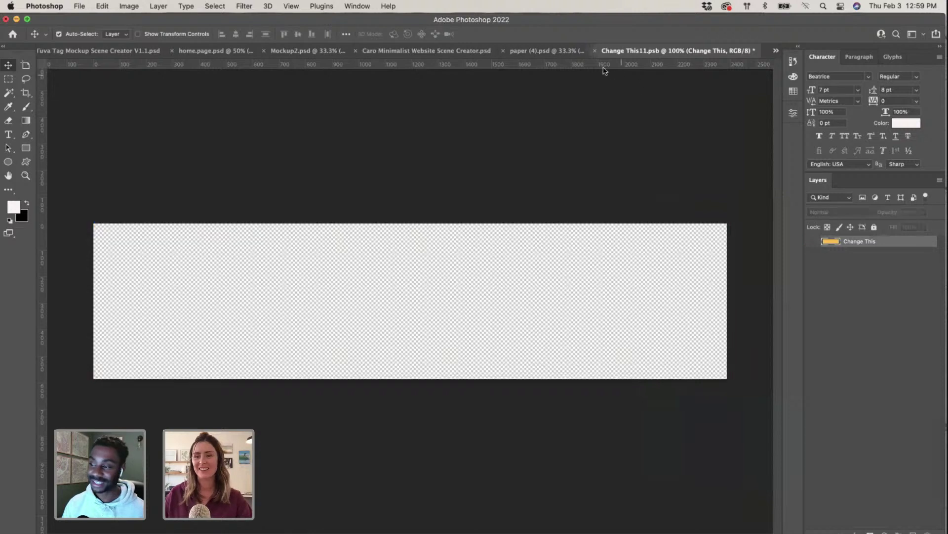
left_click(595, 51)
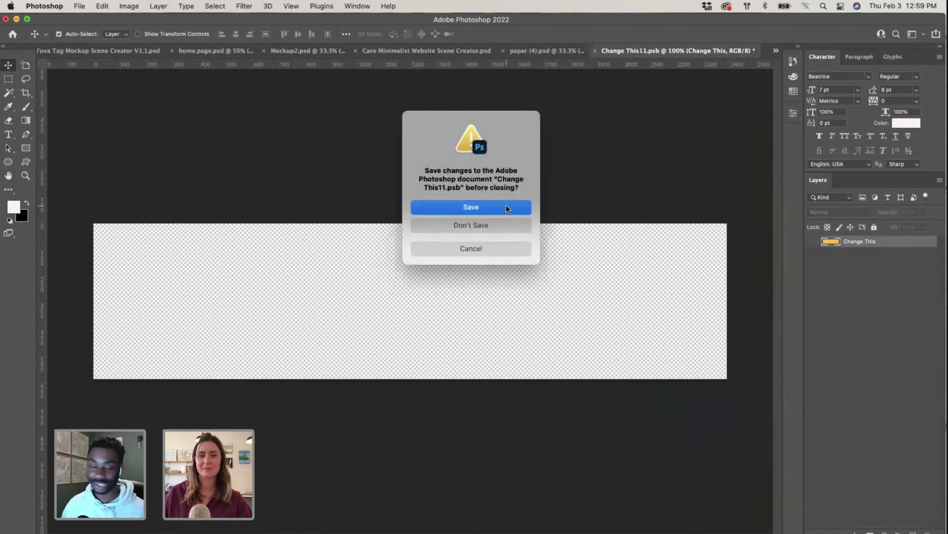
left_click(505, 204)
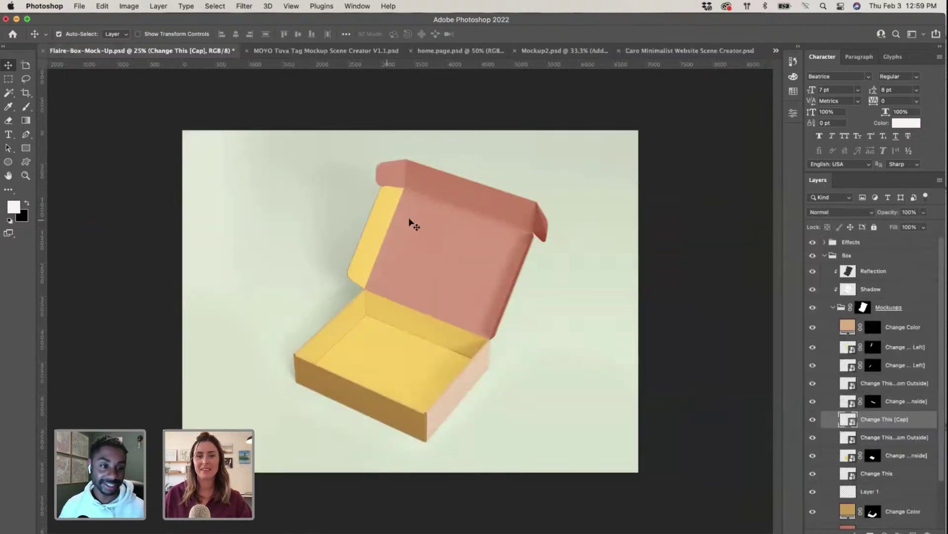
Step: Open the coral lid fill's Color Picker, checking the InDesign and Illustrator windows
left_click(496, 203)
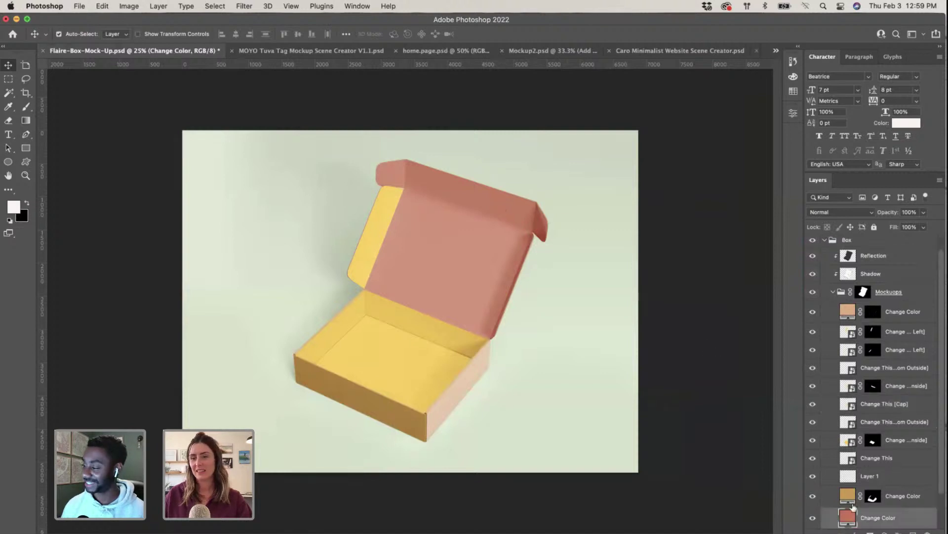
scroll(905, 508, "down", 2)
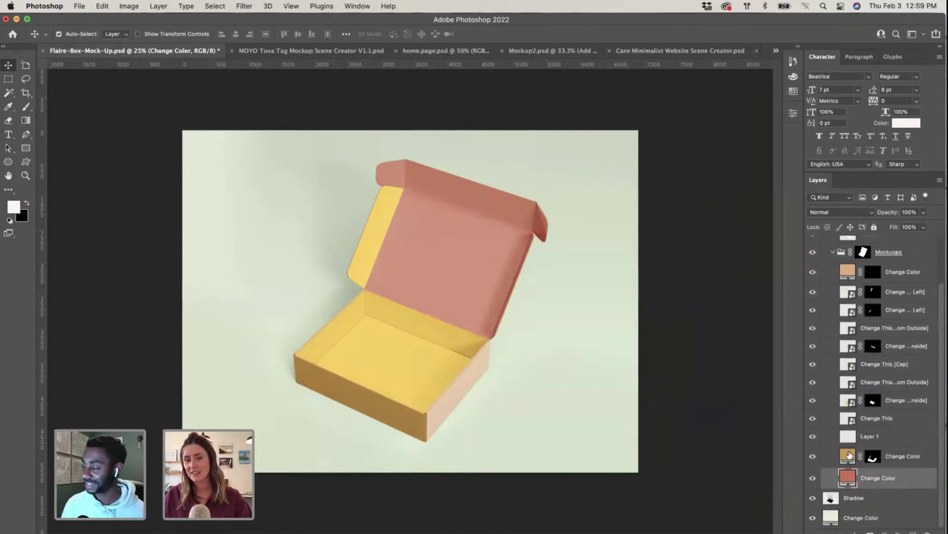
double_click(848, 476)
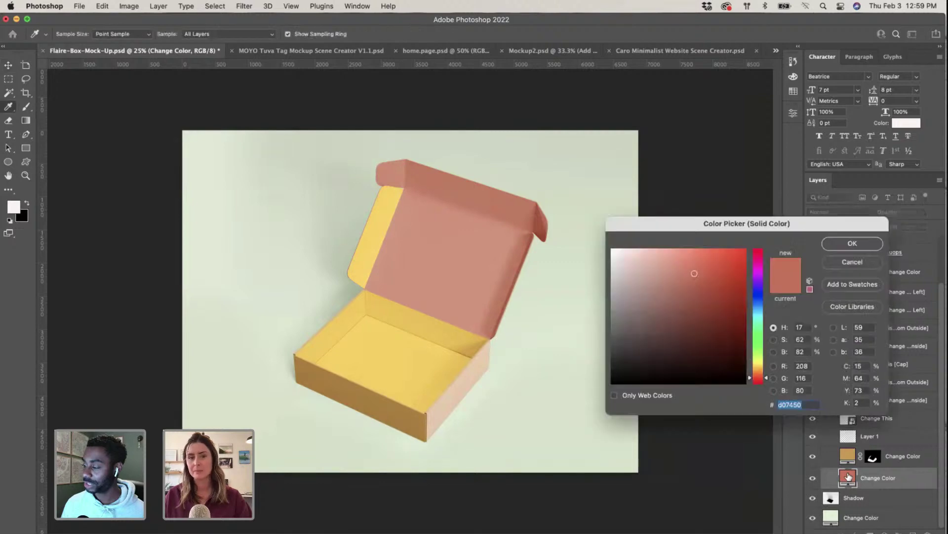
key("ctrl+Up")
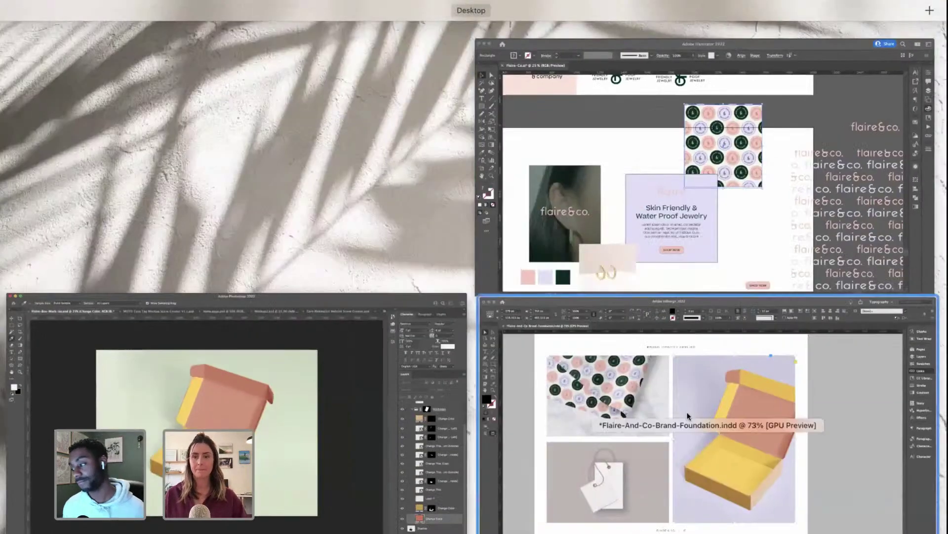
left_click(686, 411)
key("ctrl+Up")
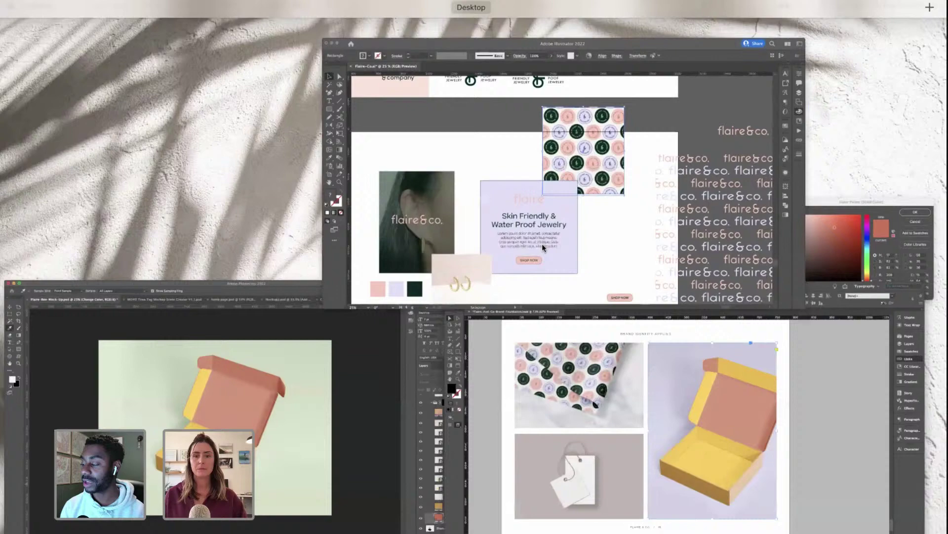
left_click(541, 244)
key("ctrl+Up")
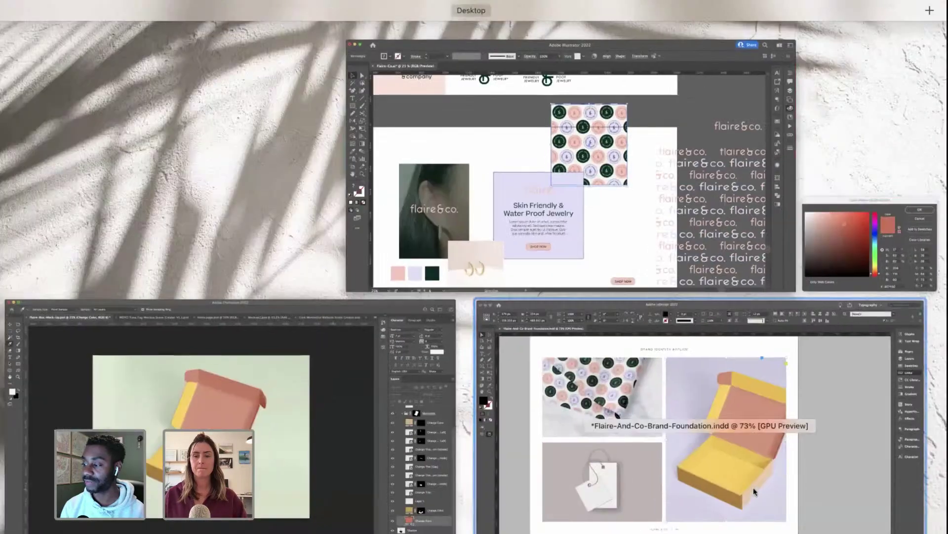
left_click(754, 487)
key("ctrl+Up")
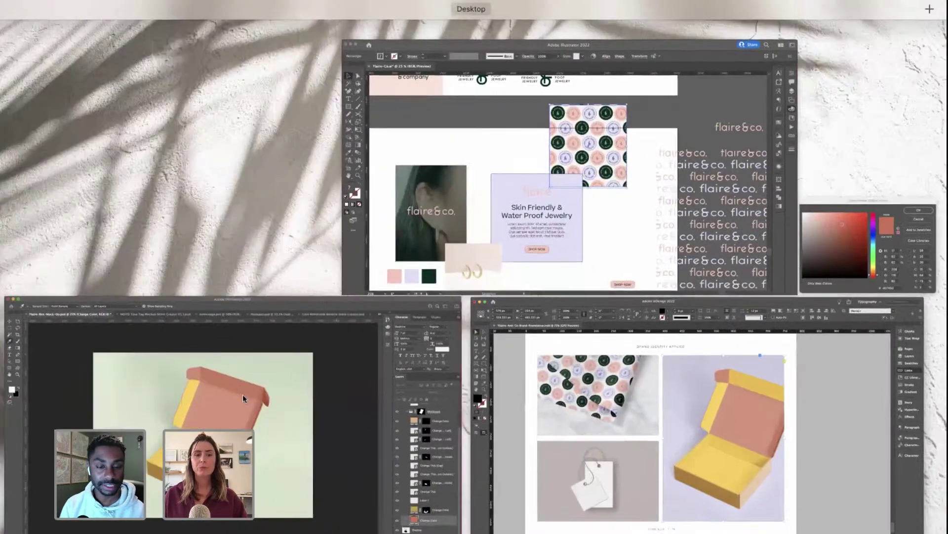
left_click(242, 394)
Step: Set the lid interior fill to pale mint e1efd4, then view the InDesign layout
type("e1efd4")
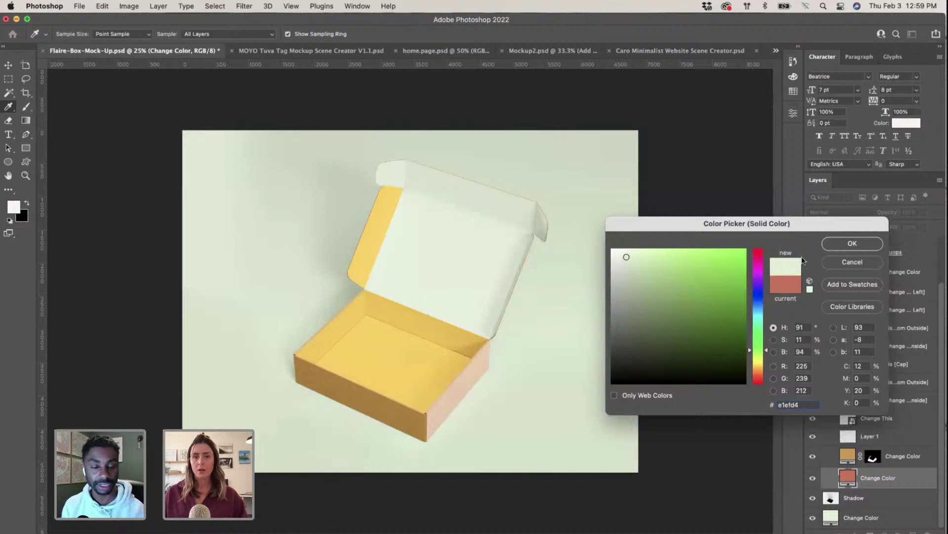
left_click(851, 244)
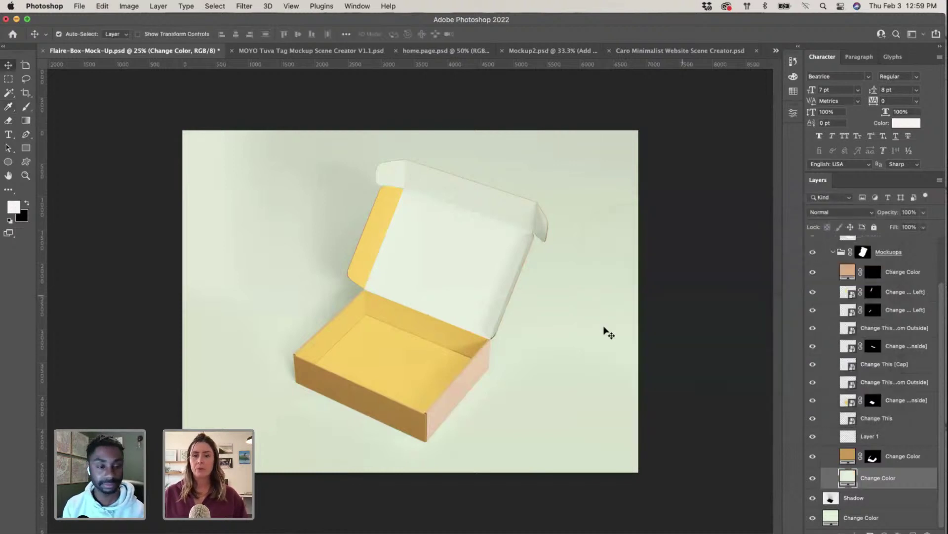
key("ctrl+Up")
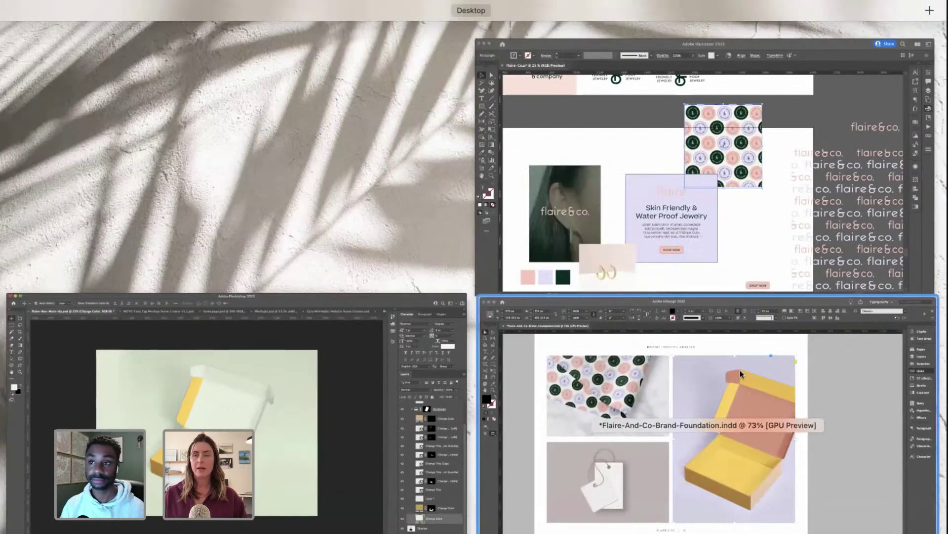
left_click(741, 373)
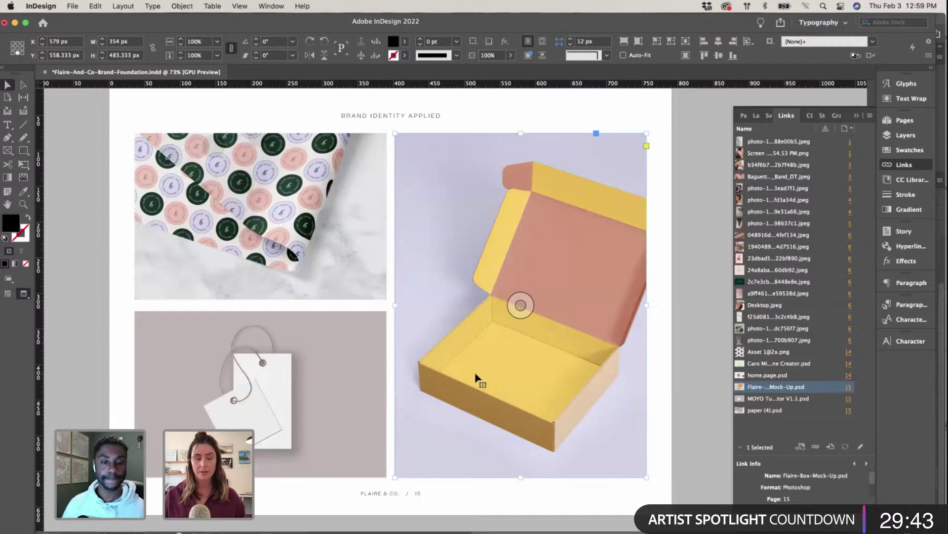
Step: Scroll InDesign's Brand Identity Applied page to inspect the box mockup, then return to Photoshop
scroll(475, 378, "right", 2)
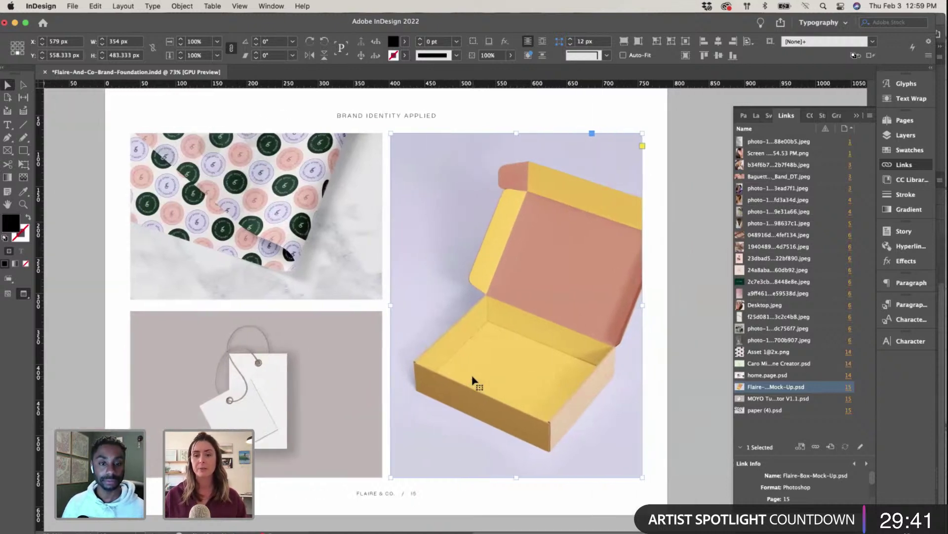
scroll(473, 379, "right", 2)
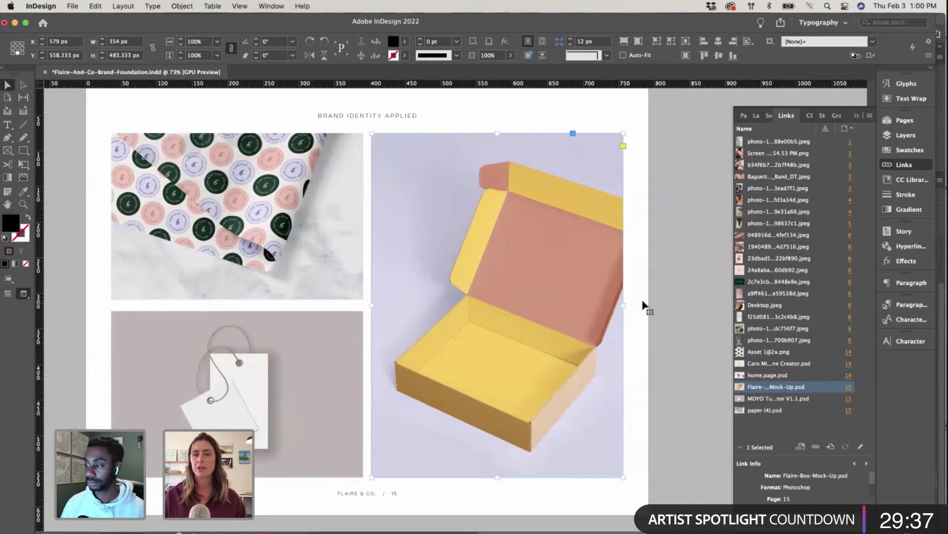
scroll(642, 308, "down", 3)
scroll(642, 307, "right", 3)
scroll(539, 313, "up", 2)
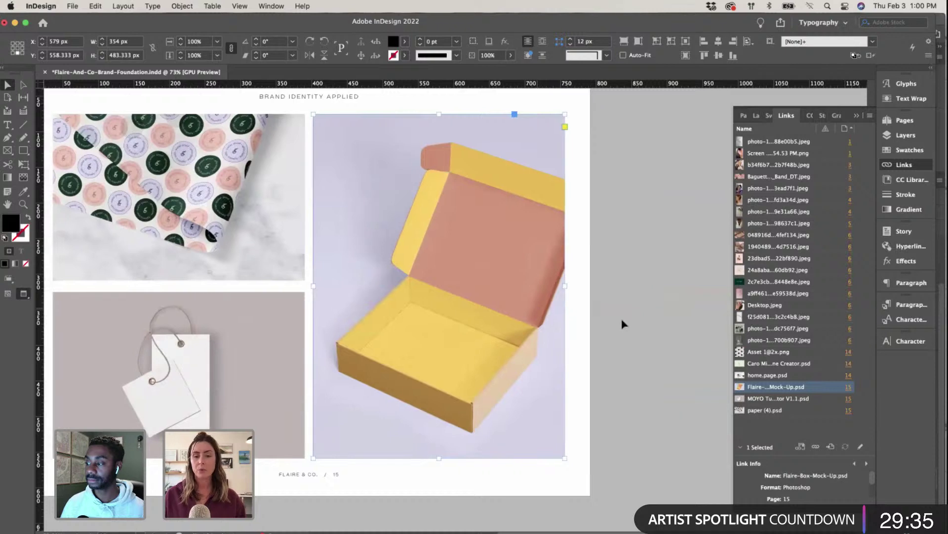
key("ctrl+Up")
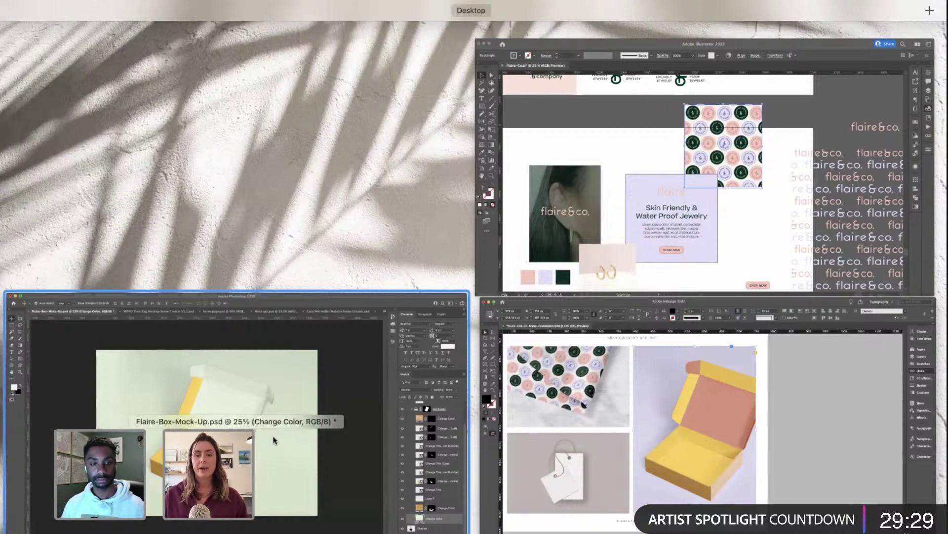
left_click(316, 403)
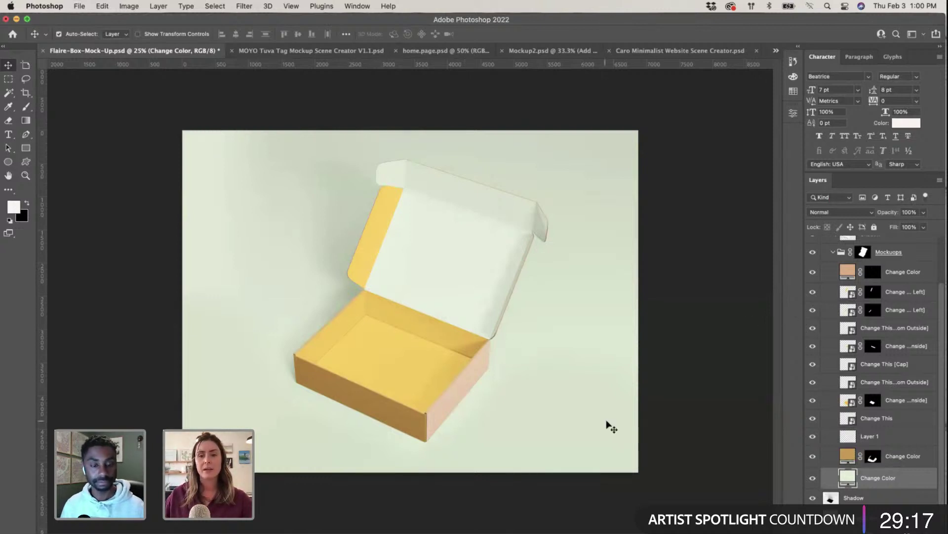
Step: Open the background Change Color picker and copy the lavender hex from Illustrator's swatch
key("alt+[")
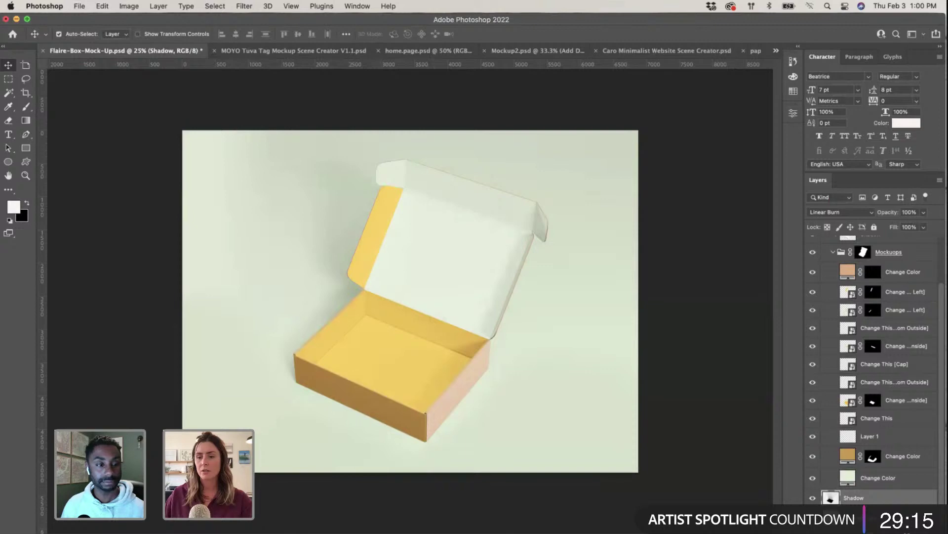
double_click(847, 478)
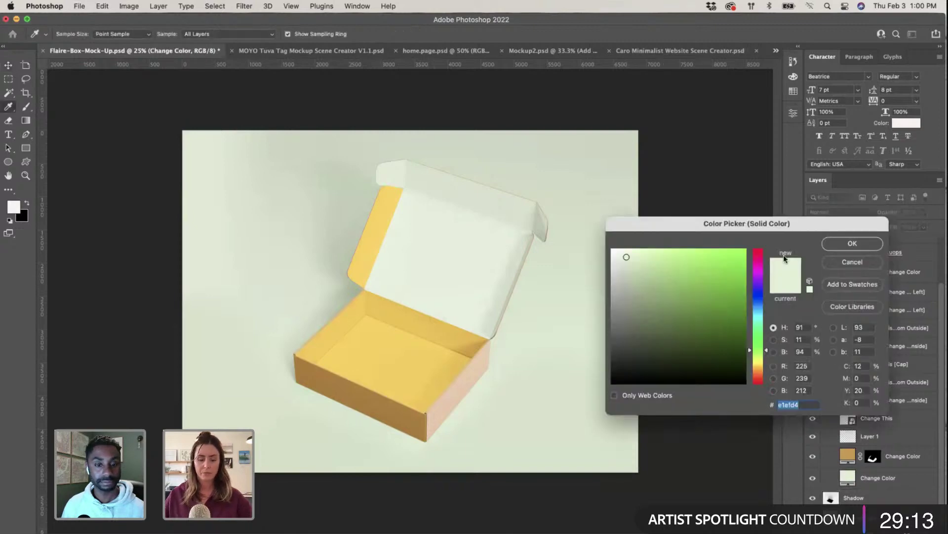
key("ctrl+Up")
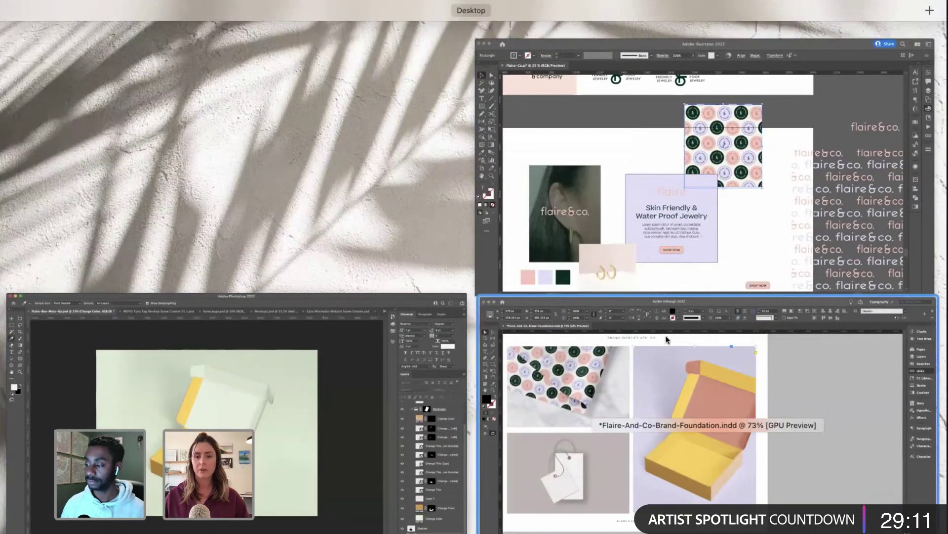
left_click(640, 221)
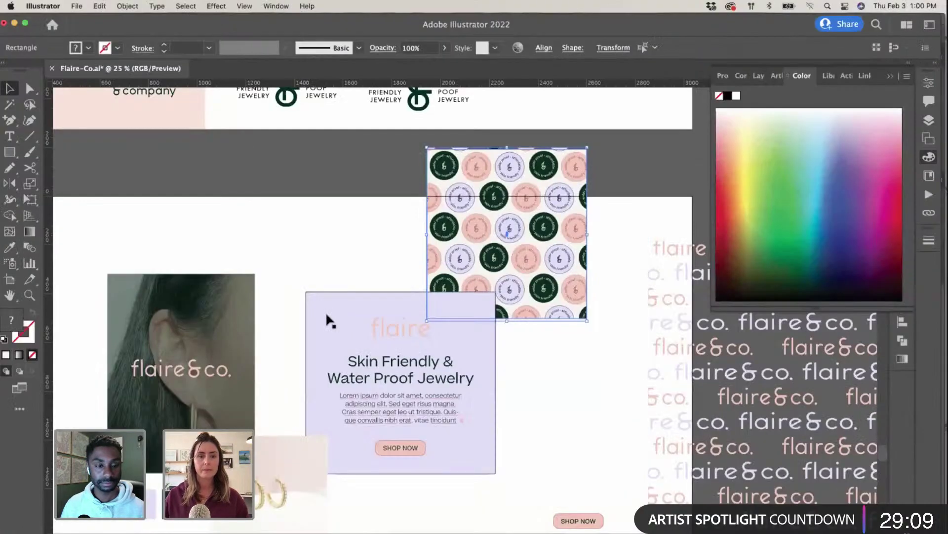
key("super+z")
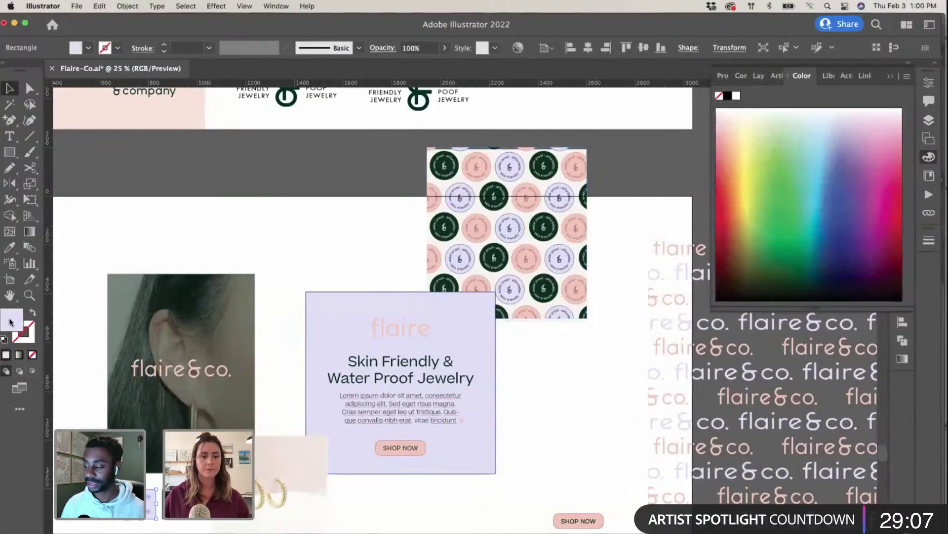
double_click(10, 322)
key("ctrl+Up")
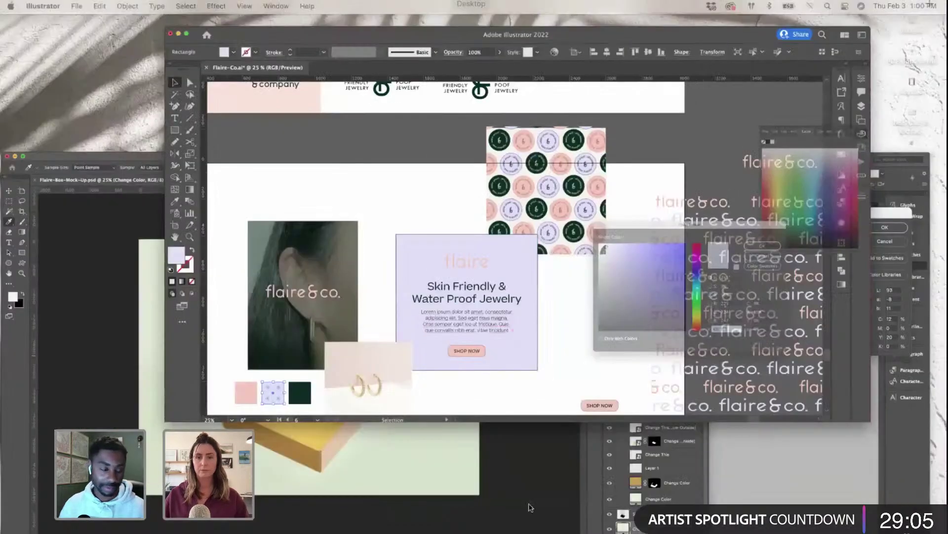
left_click(788, 429)
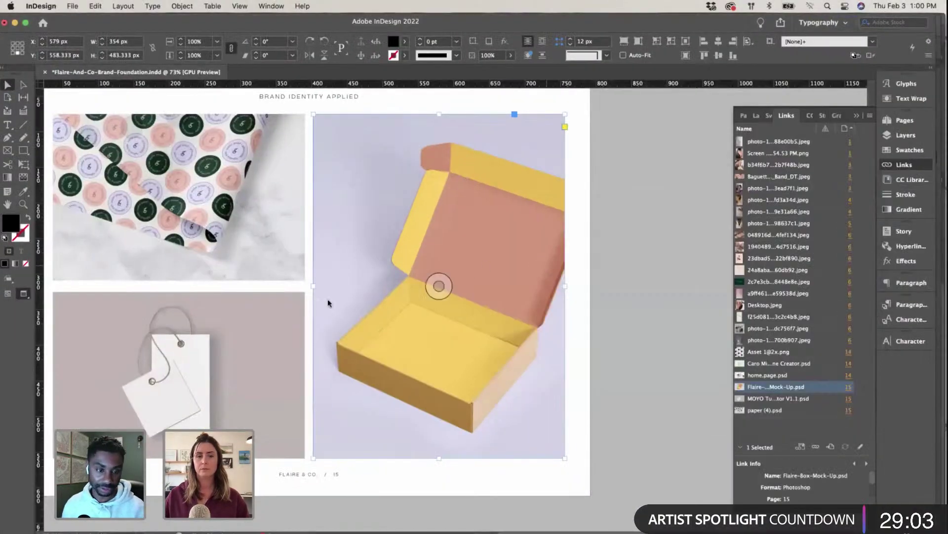
key("ctrl+Up")
left_click(227, 346)
Step: Set the backdrop to lavender e1e0f7 and hide the tan colour on the box sides
type("e1e0f7")
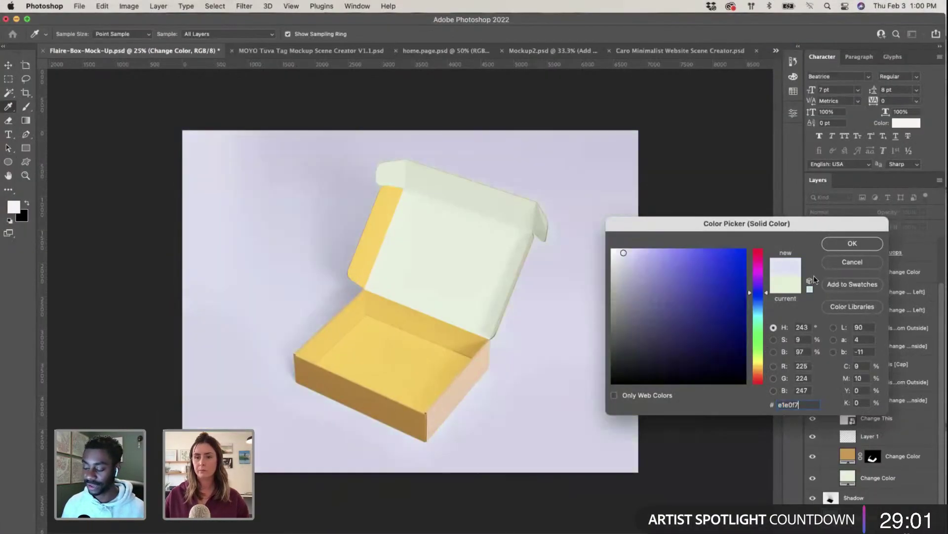
left_click(835, 242)
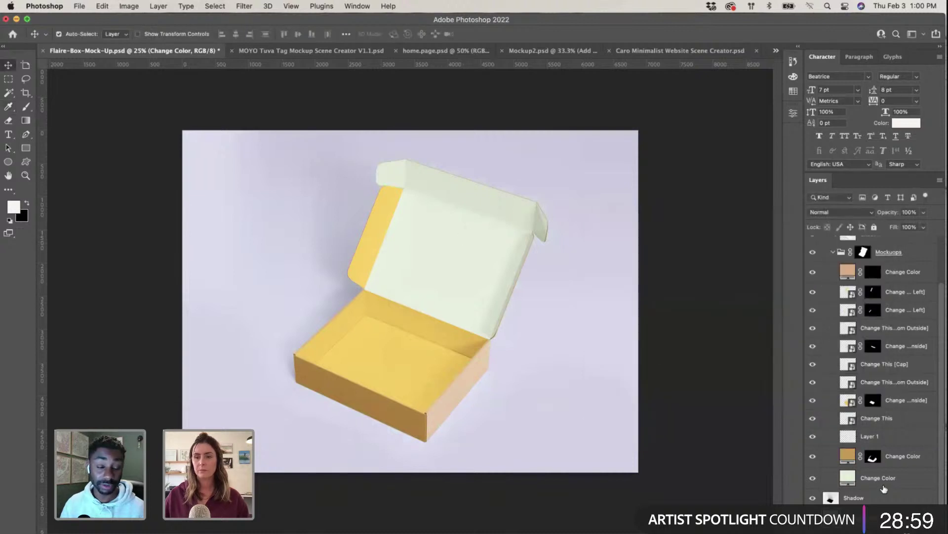
left_click(812, 456)
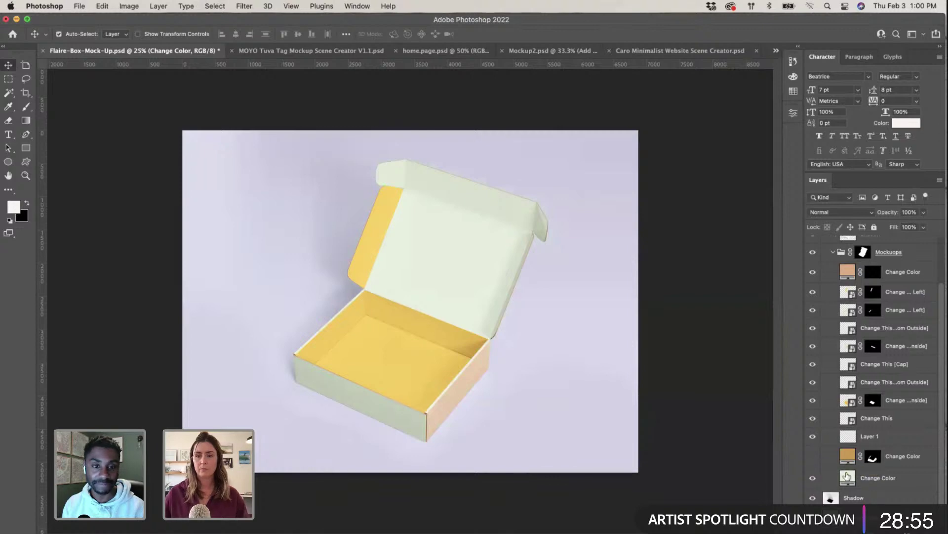
double_click(848, 477)
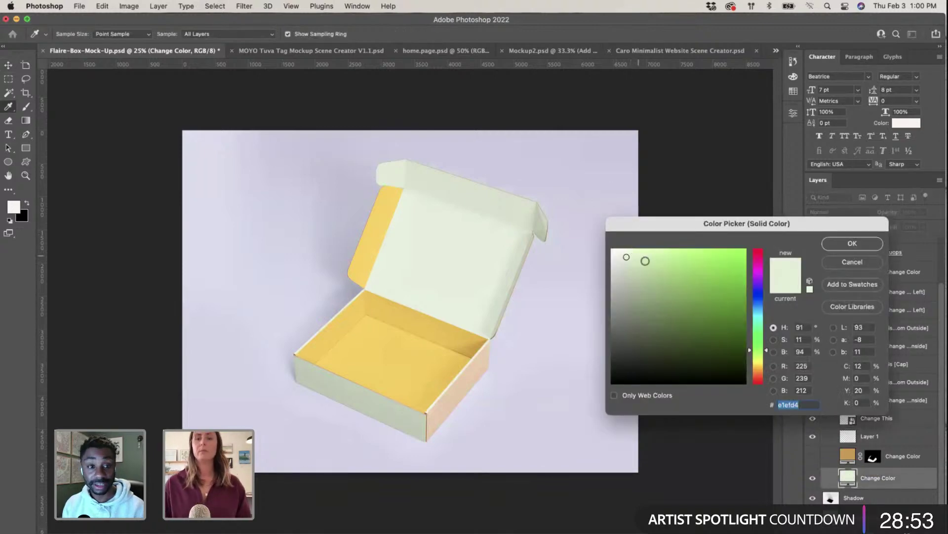
Step: In Illustrator, dismiss the colour picker and select the pattern-filled rectangle
key("ctrl+Up")
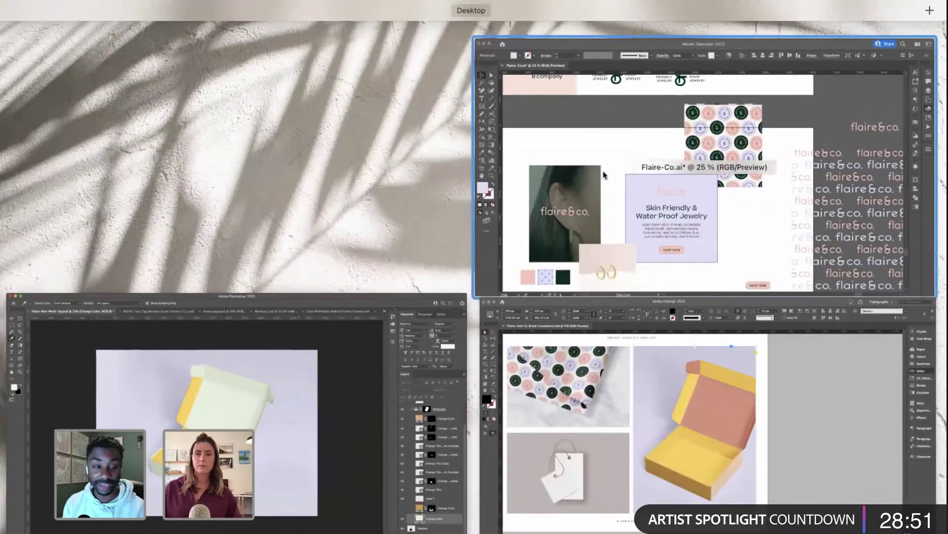
left_click(621, 180)
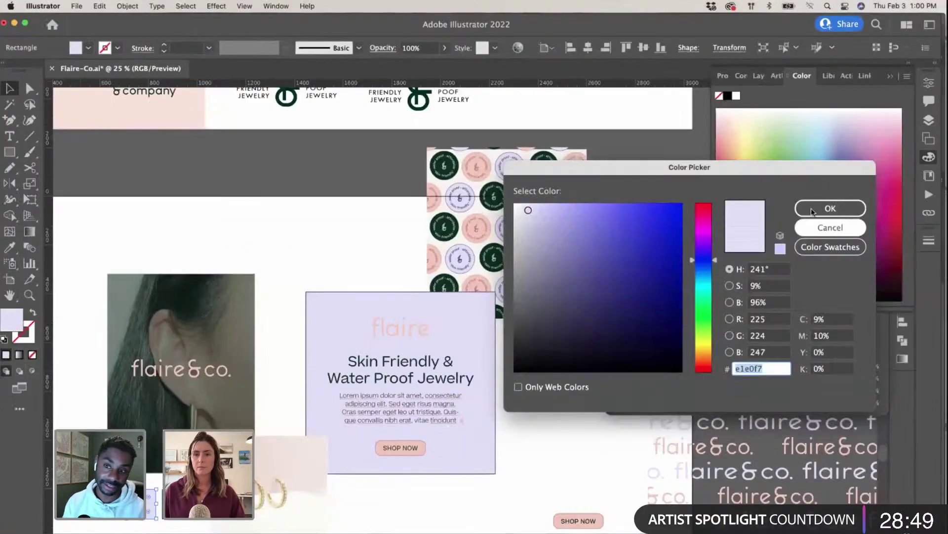
key("Escape")
left_click(402, 216)
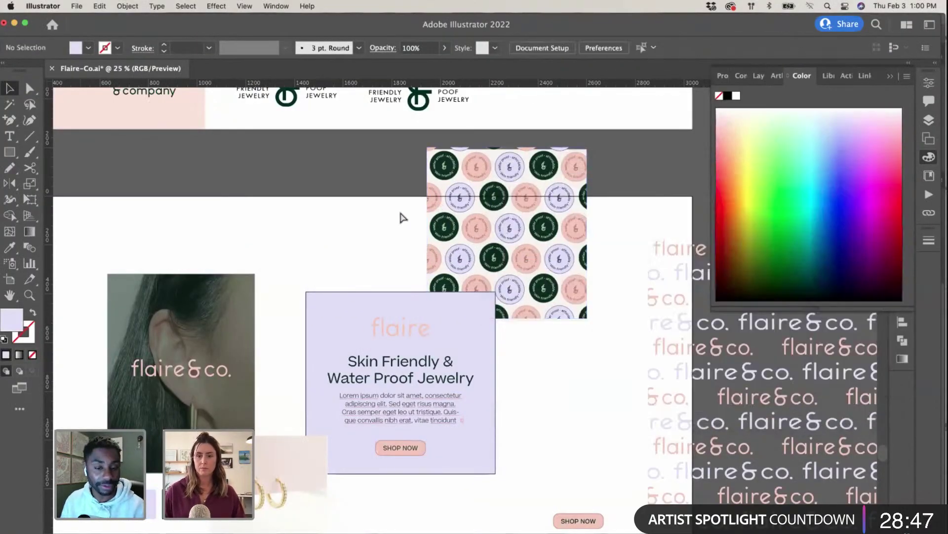
key("super+equal")
key("super+equal")
key("super+equal")
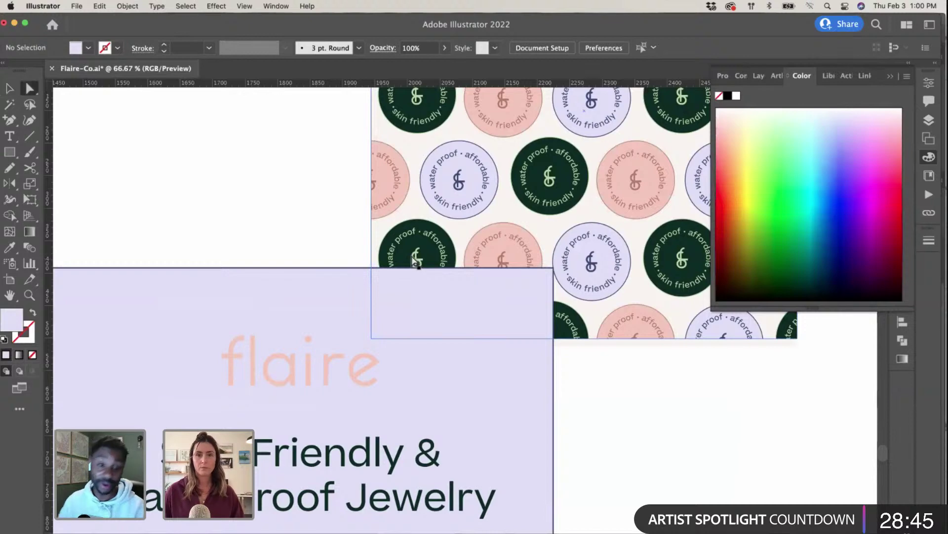
left_click(417, 257)
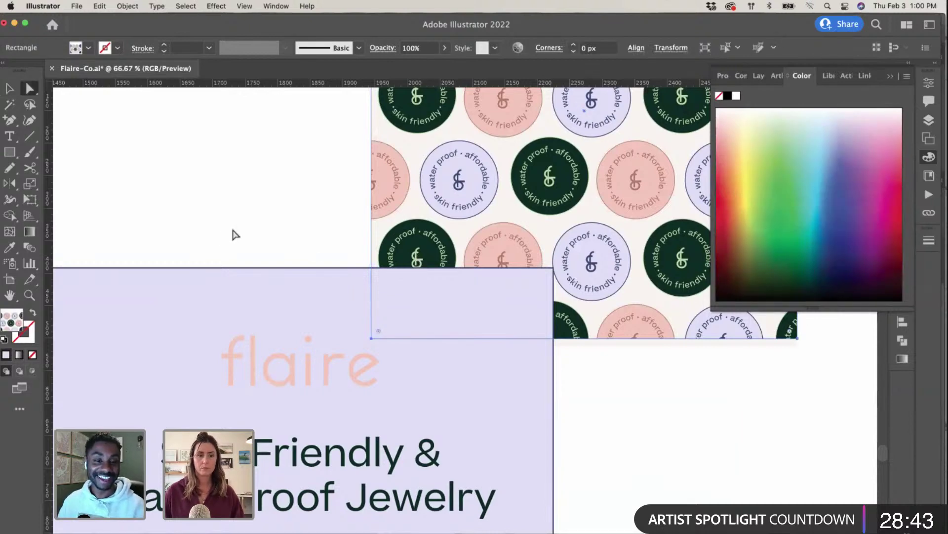
Step: Read the dark green badge glyph's light green fill hex bdd6a4, then return to Photoshop
scroll(235, 235, "left", 8)
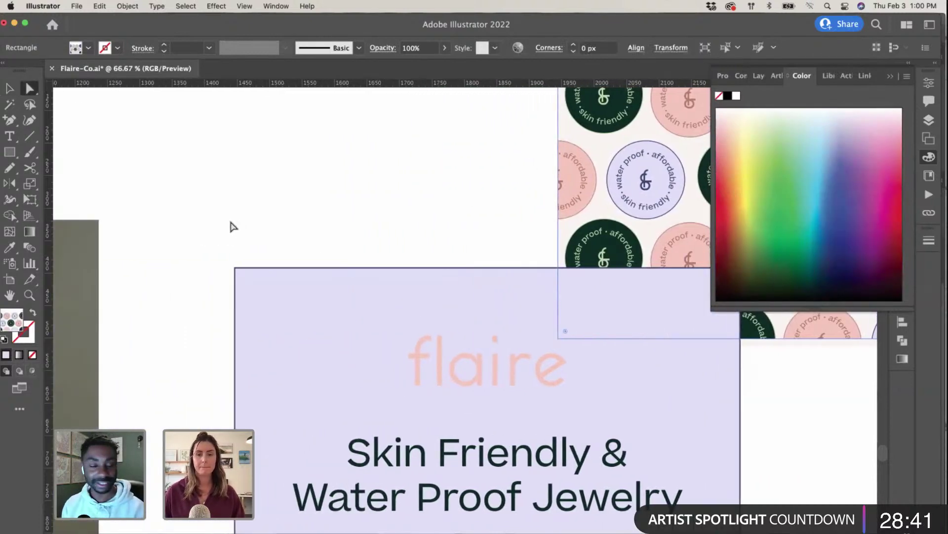
key("super+minus")
scroll(232, 226, "down", 10)
scroll(232, 226, "left", 15)
scroll(232, 226, "down", 10)
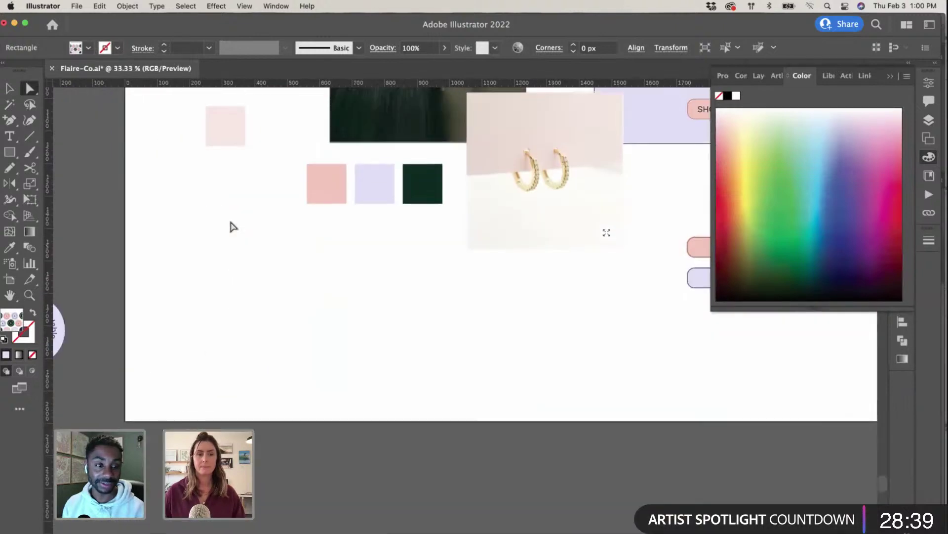
scroll(232, 226, "left", 10)
left_click(87, 357)
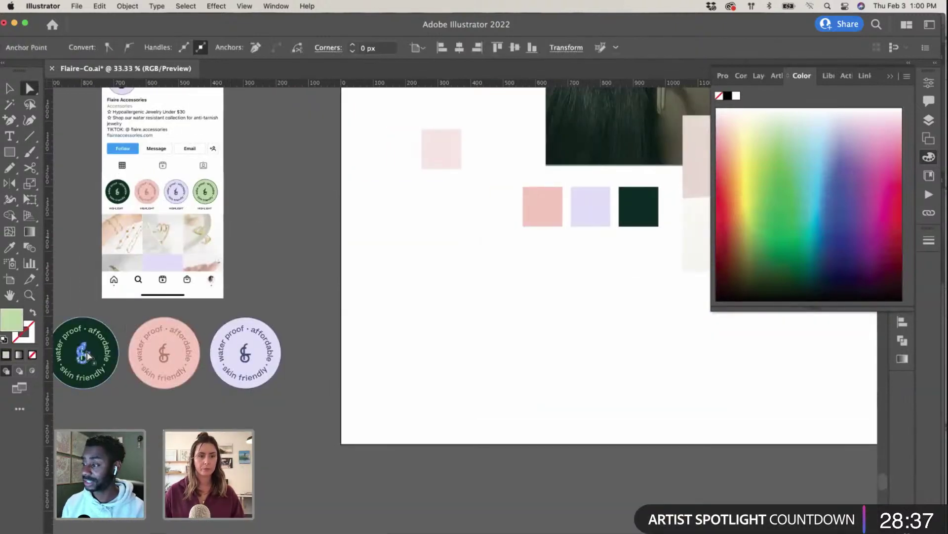
key("v")
double_click(11, 319)
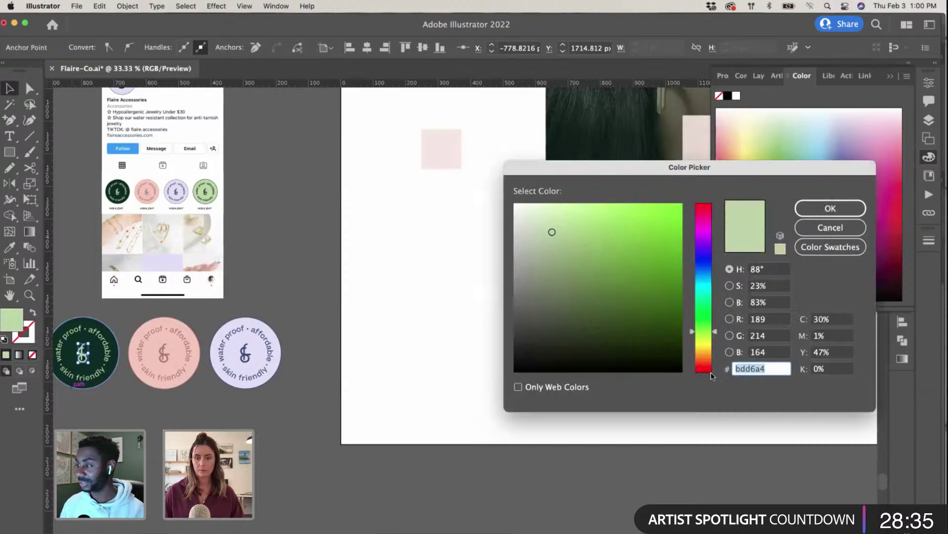
key("ctrl+Up")
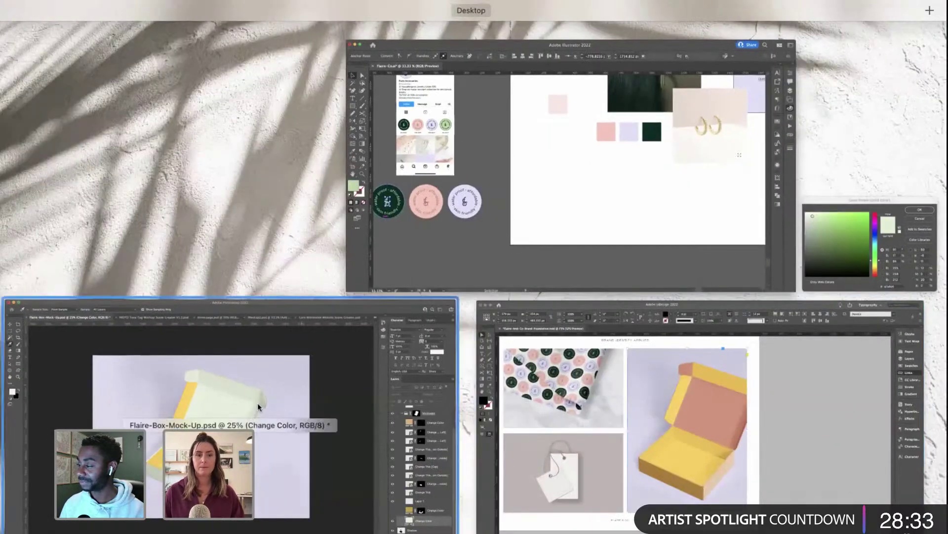
left_click(256, 403)
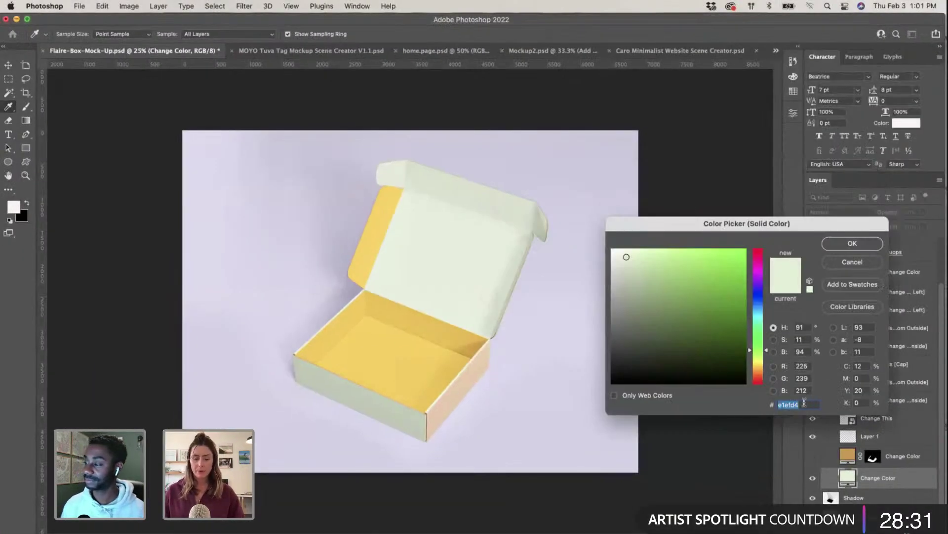
Step: Set the box's Change Color fill to light green bdd6a4, keeping the inner bottom yellow
type("bdd6a4")
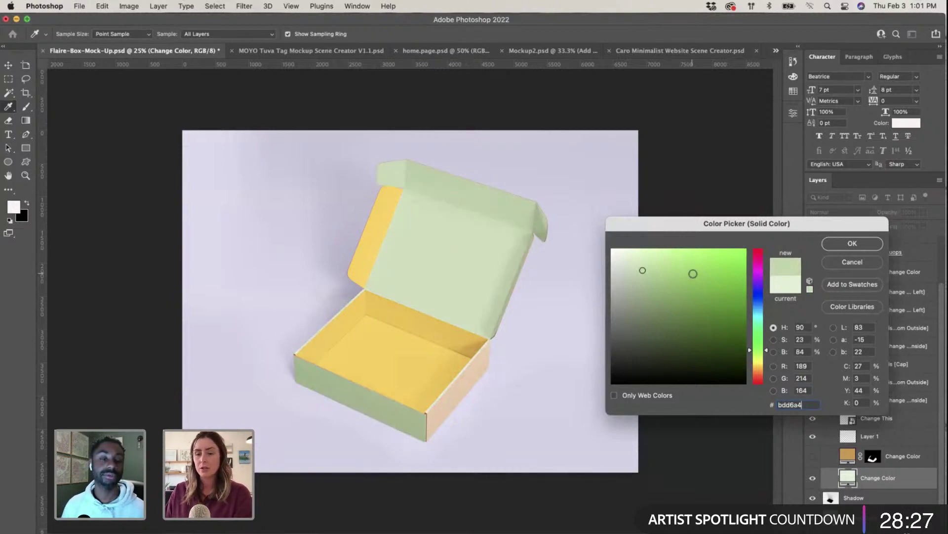
left_click(852, 243)
key("v")
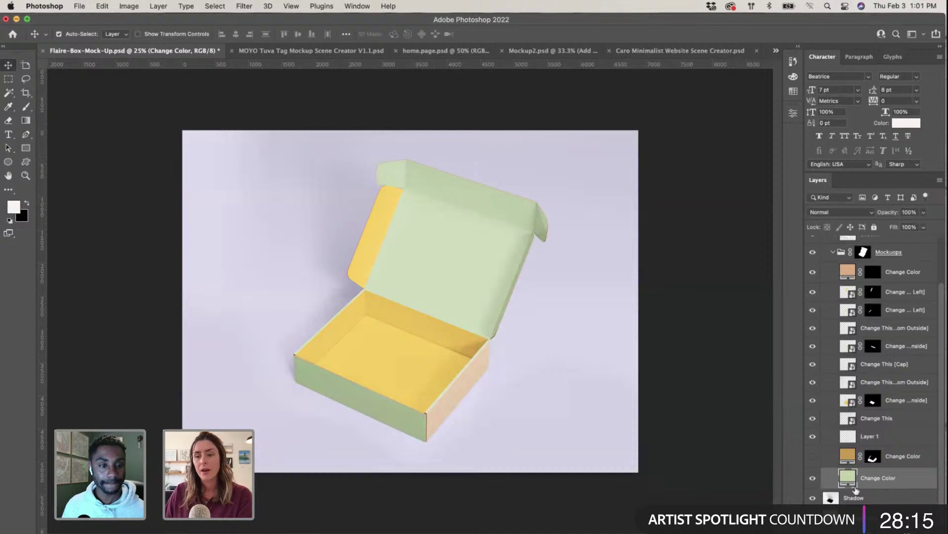
left_click(448, 364)
left_click(813, 400)
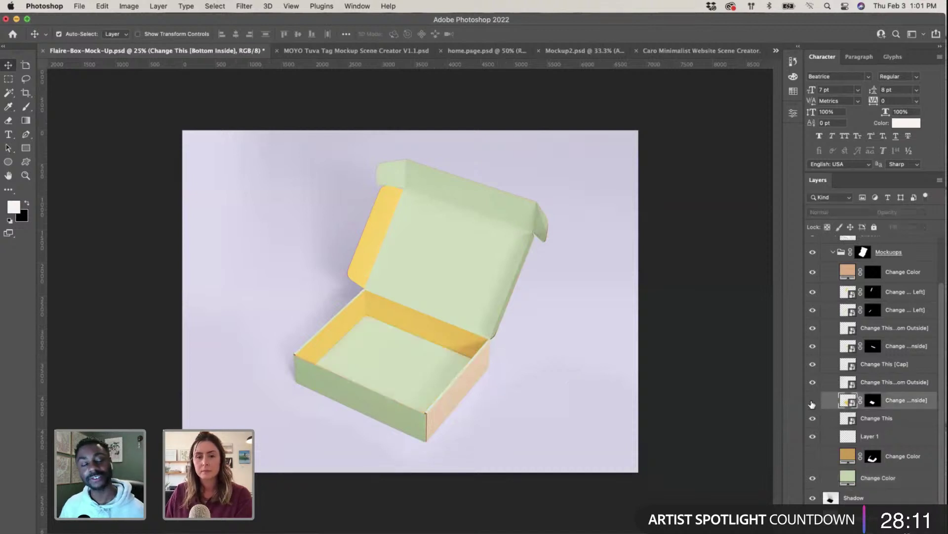
left_click(813, 400)
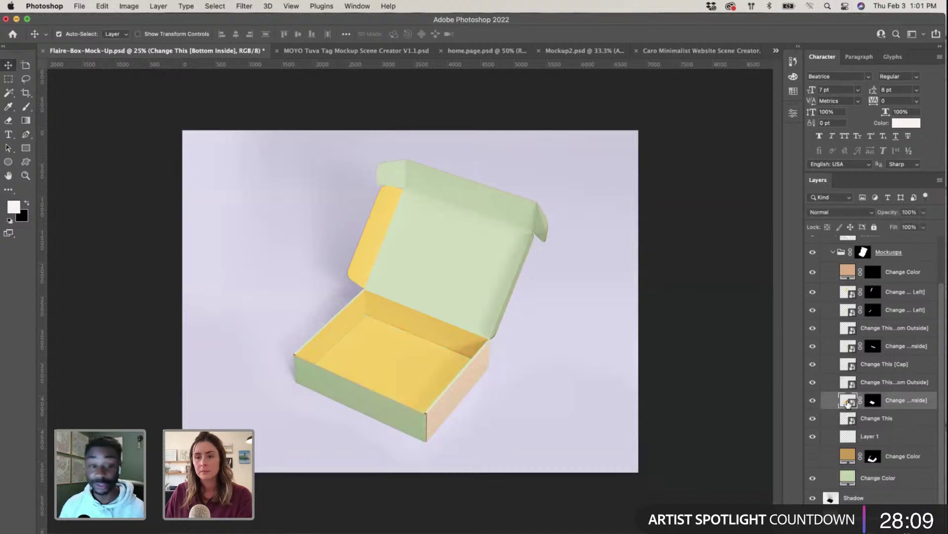
Step: Hide the yellow/tan layers on the inner back wall, inner left wall, left flap and outer right side
left_click(451, 342)
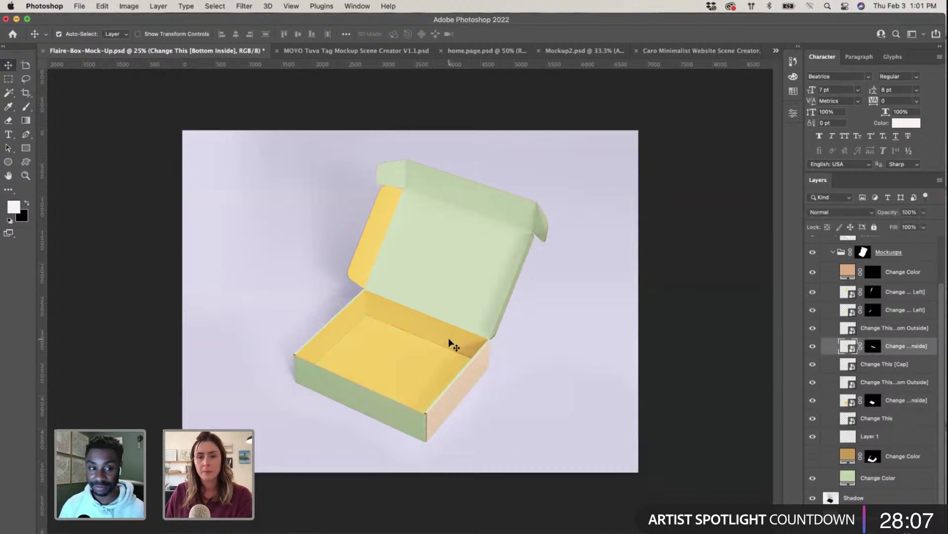
left_click(812, 346)
left_click(339, 328)
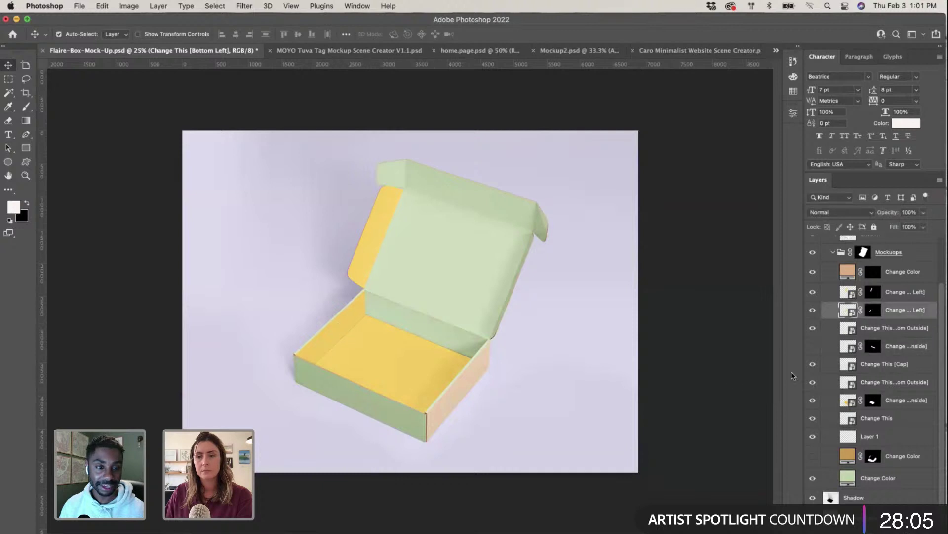
left_click(812, 310)
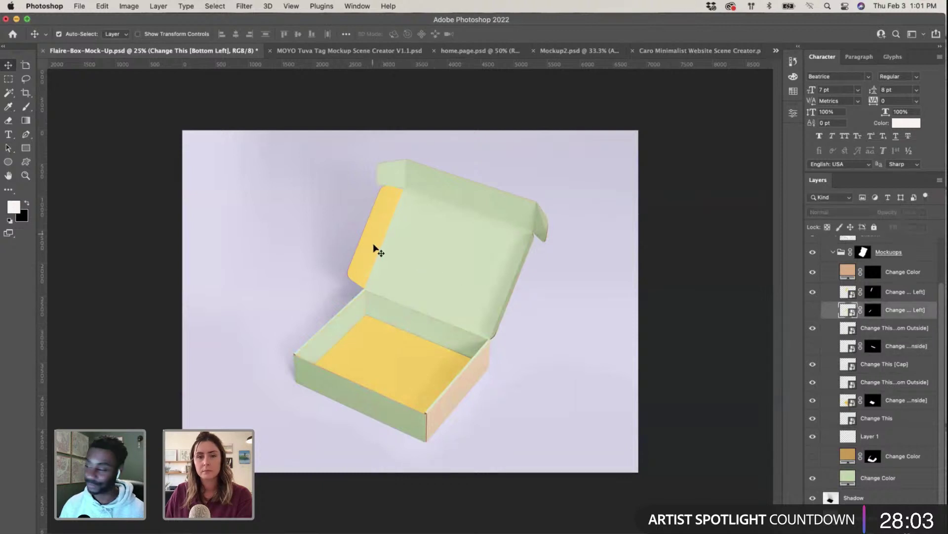
left_click(374, 248)
left_click(813, 292)
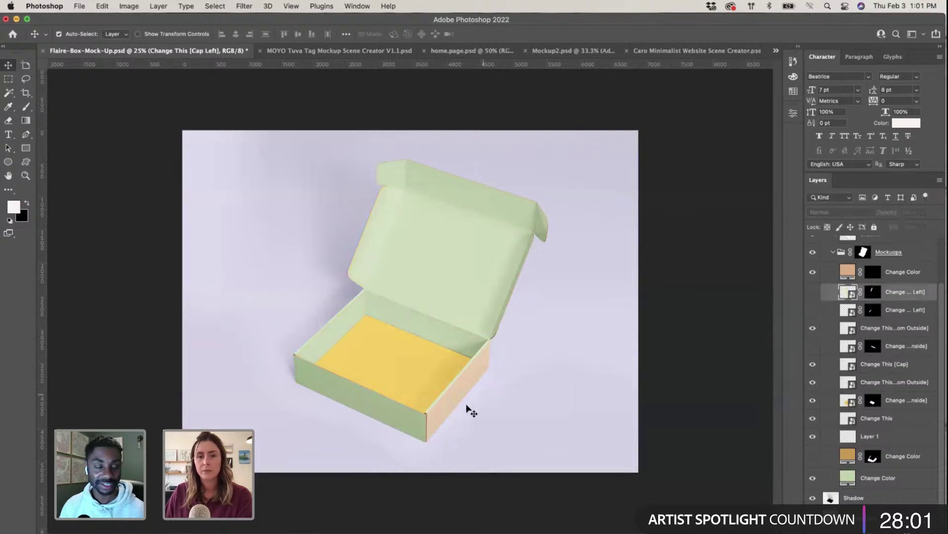
left_click(861, 329)
left_click(814, 329)
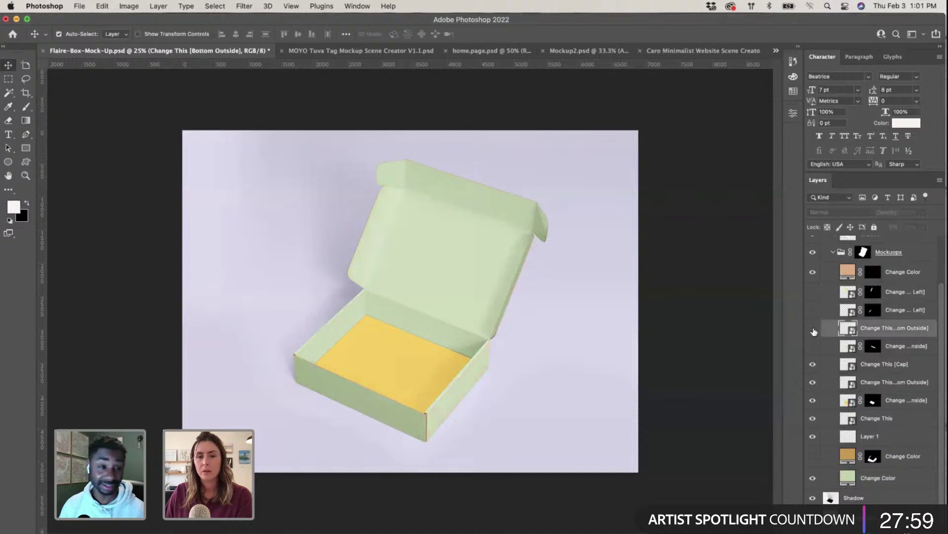
left_click(813, 329)
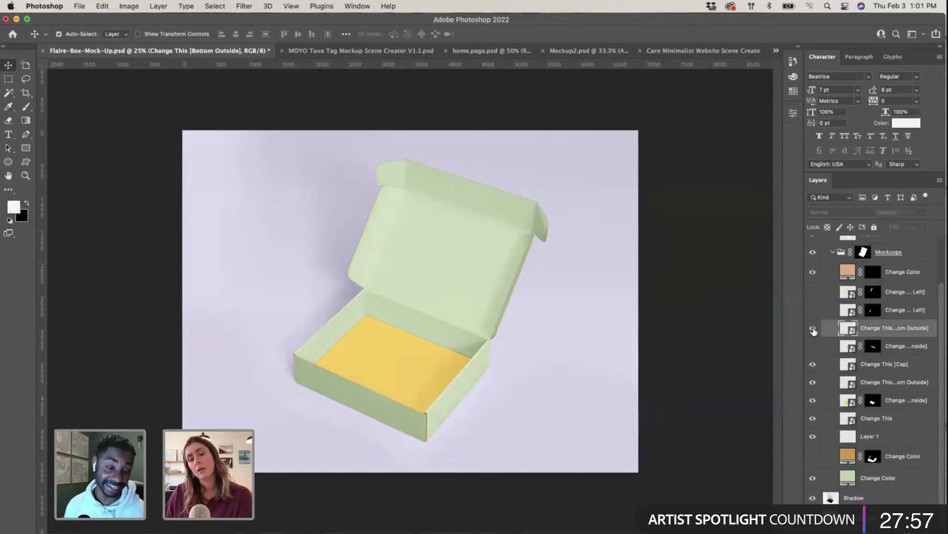
left_click(813, 330)
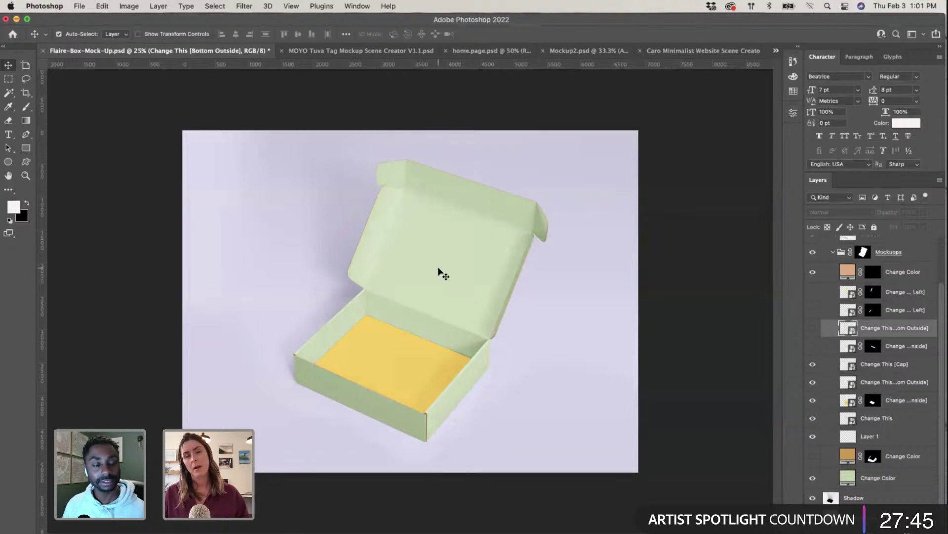
key("ctrl+Up")
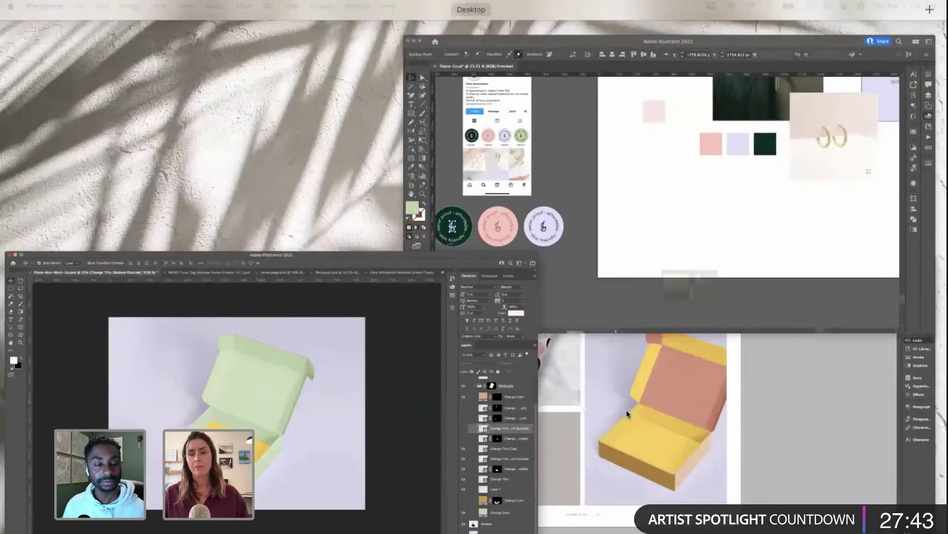
Step: Glance at InDesign, then close Illustrator's colour picker and colour mixer
left_click(626, 410)
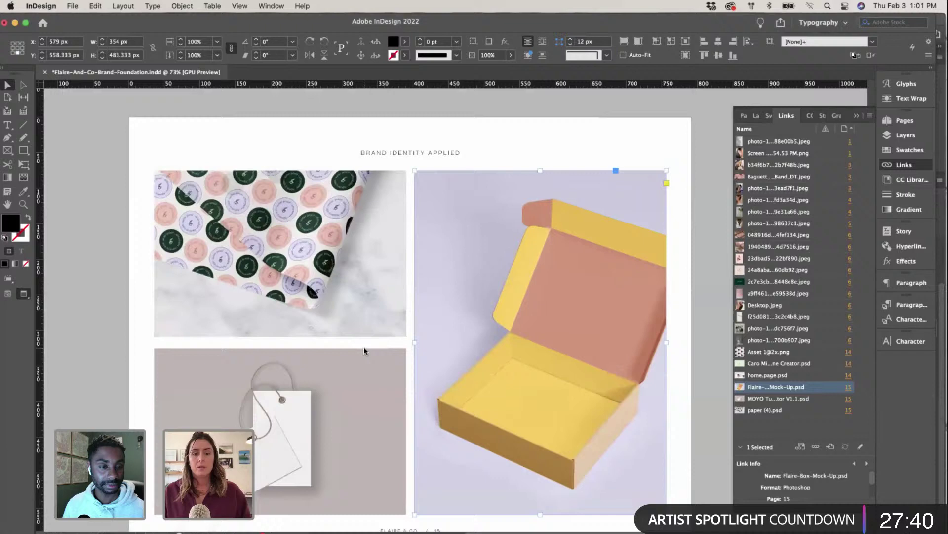
key("ctrl+Up")
left_click(487, 192)
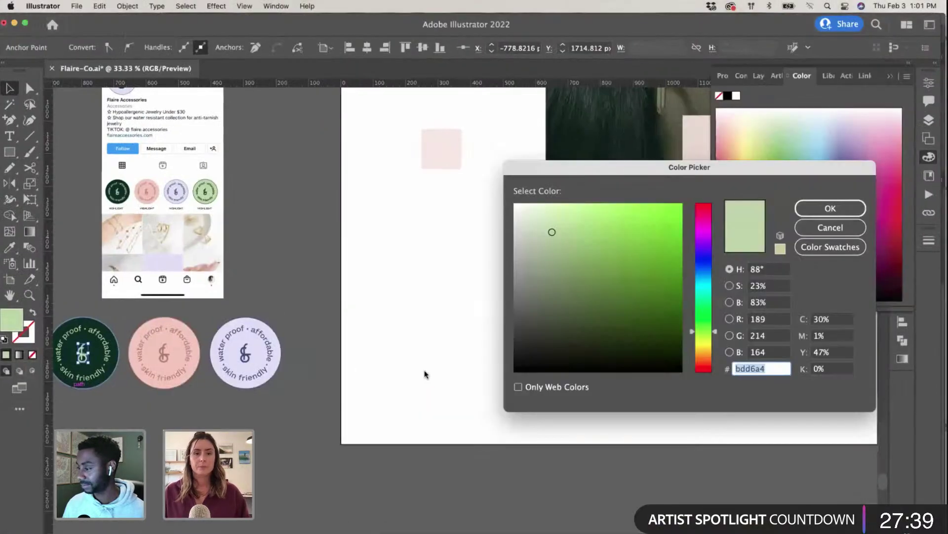
left_click(832, 210)
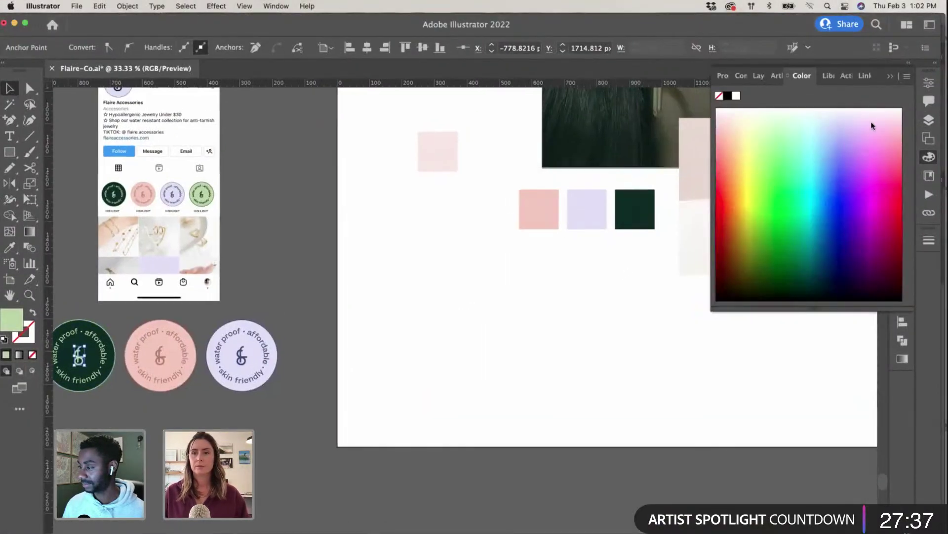
left_click(892, 78)
Step: Pan to the logo artboard, select the flaire&co. wordmark, and return to Photoshop
scroll(538, 330, "up", 10)
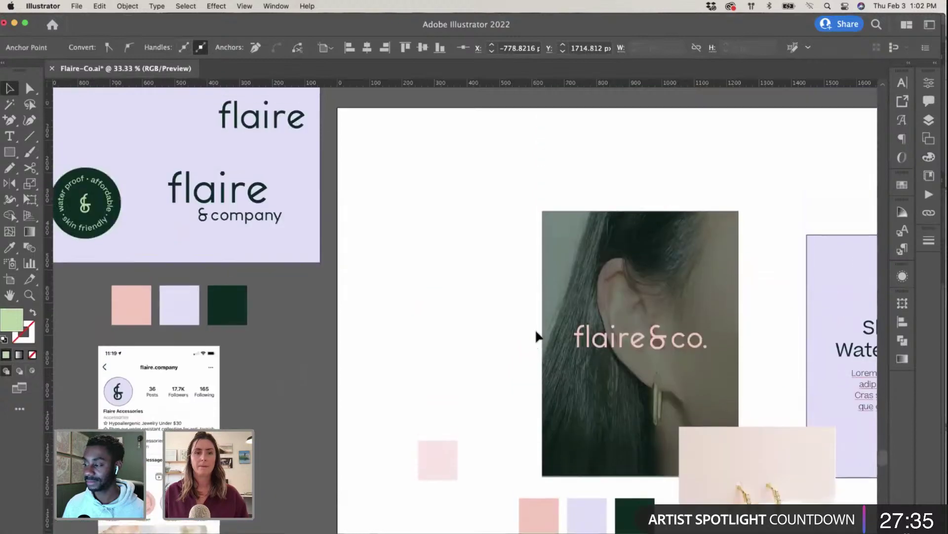
scroll(546, 332, "left", 10)
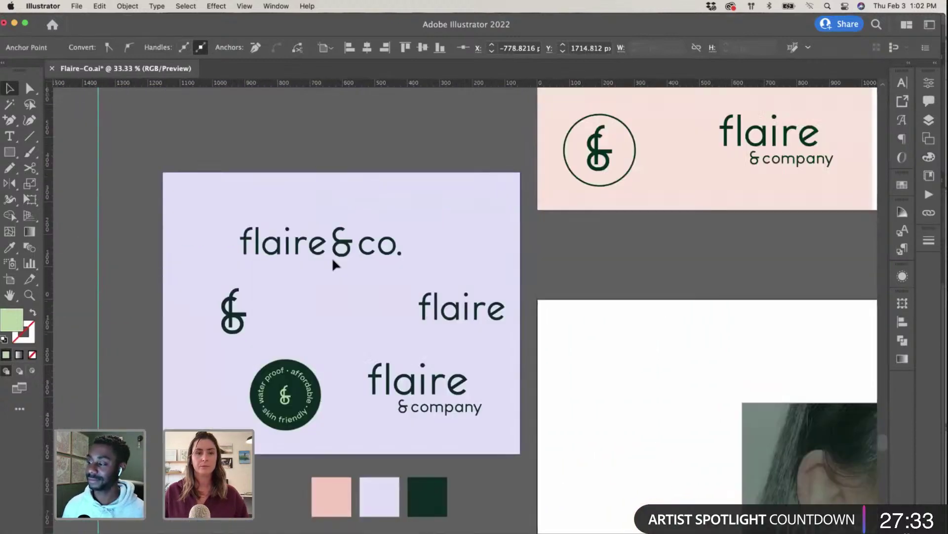
scroll(332, 265, "up", 15)
left_click(341, 364)
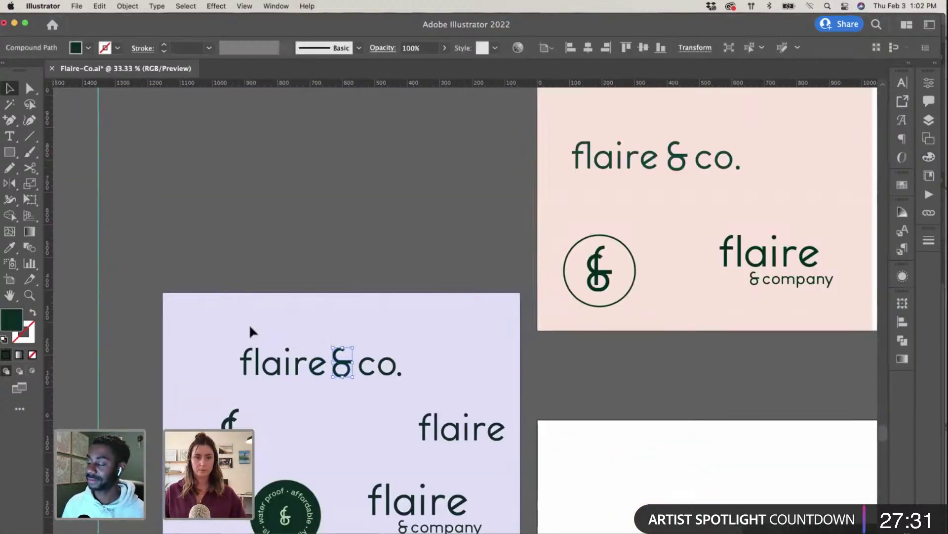
left_click(466, 360)
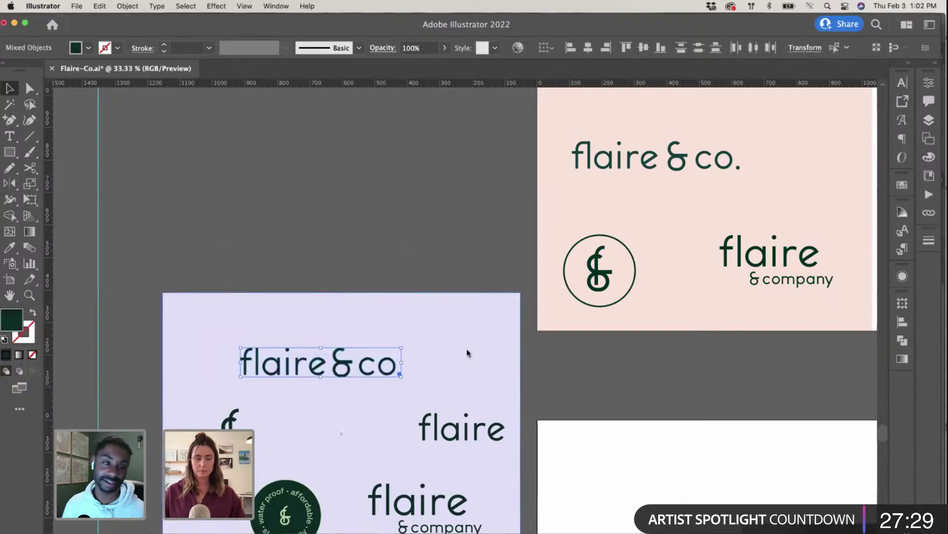
key("ctrl+Up")
left_click(391, 416)
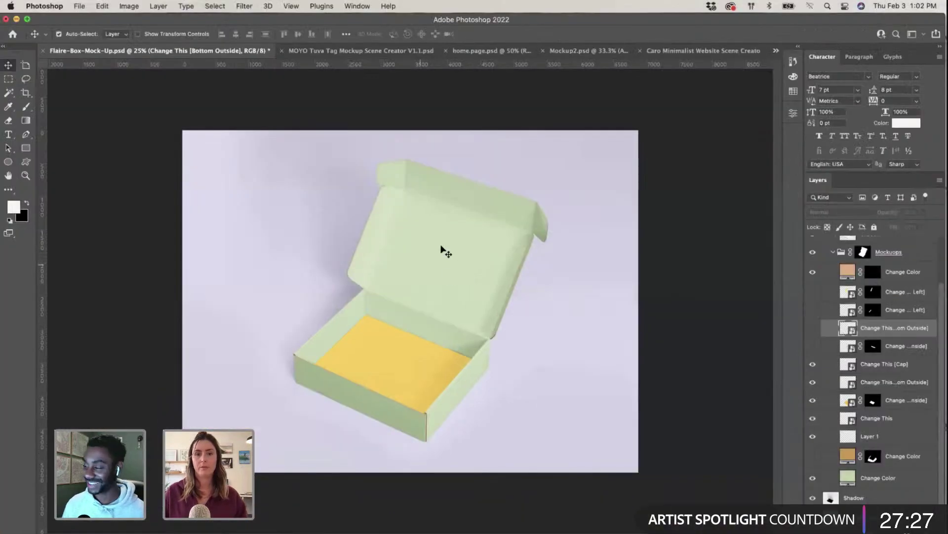
left_click(467, 272)
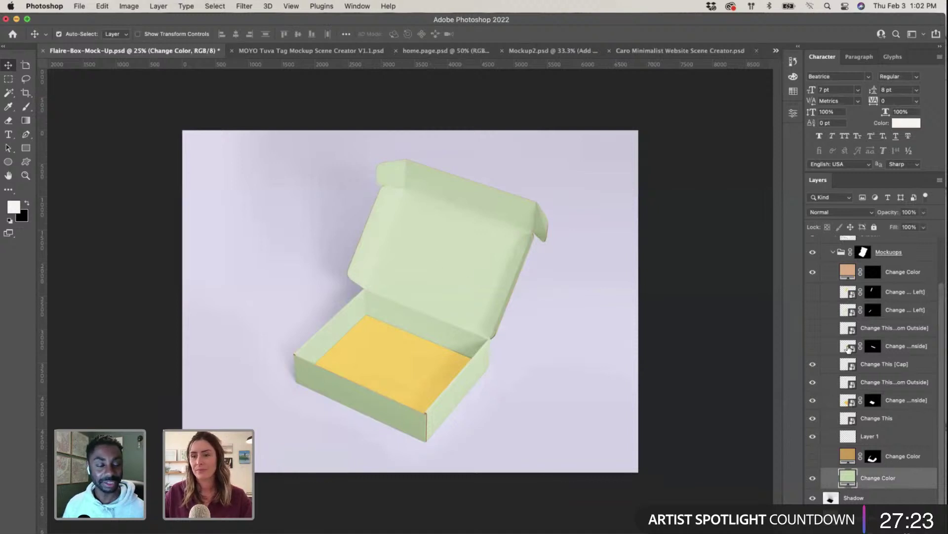
left_click(814, 292)
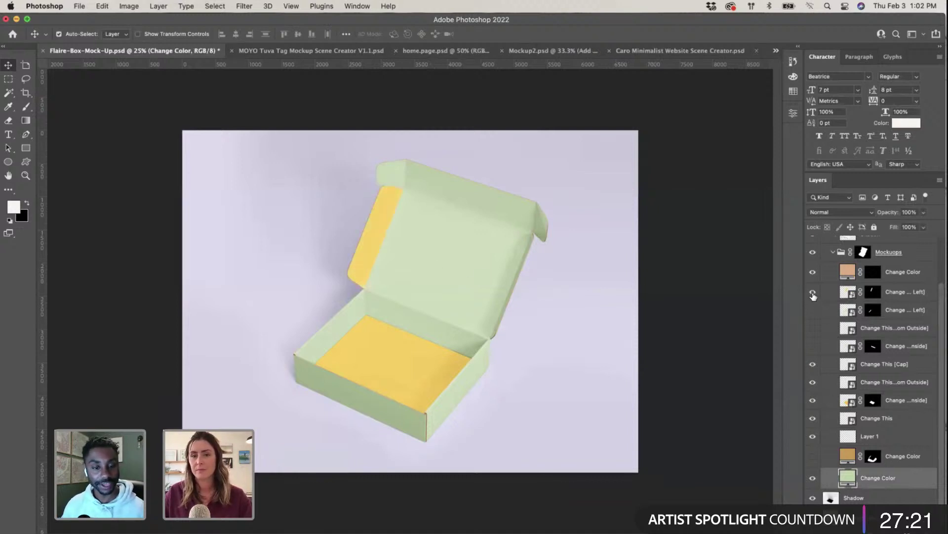
left_click(813, 293)
left_click(813, 310)
left_click(812, 310)
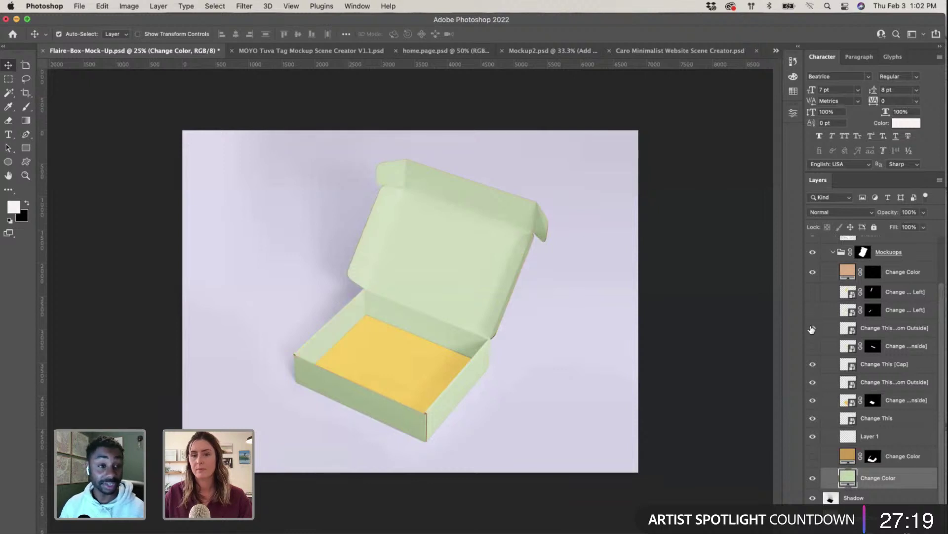
left_click(812, 328)
left_click(813, 348)
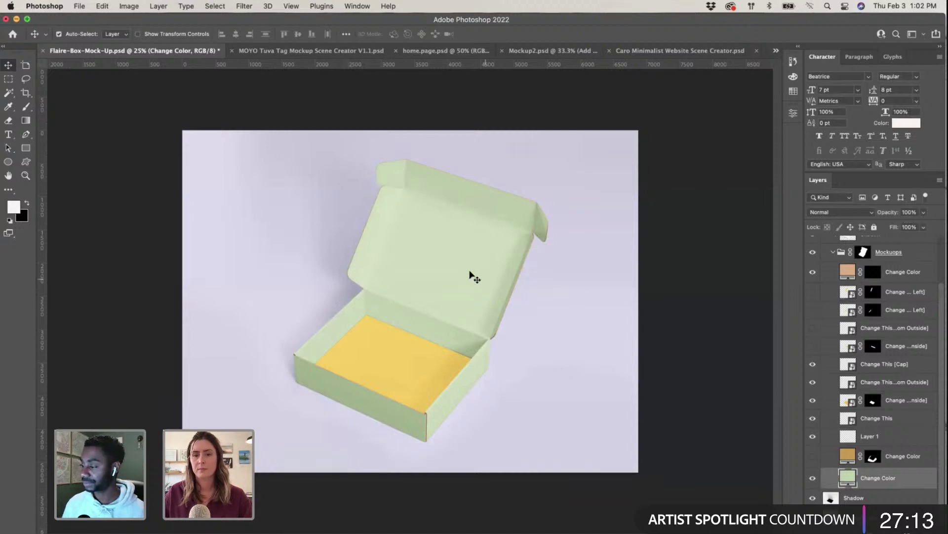
scroll(889, 454, "up", 3)
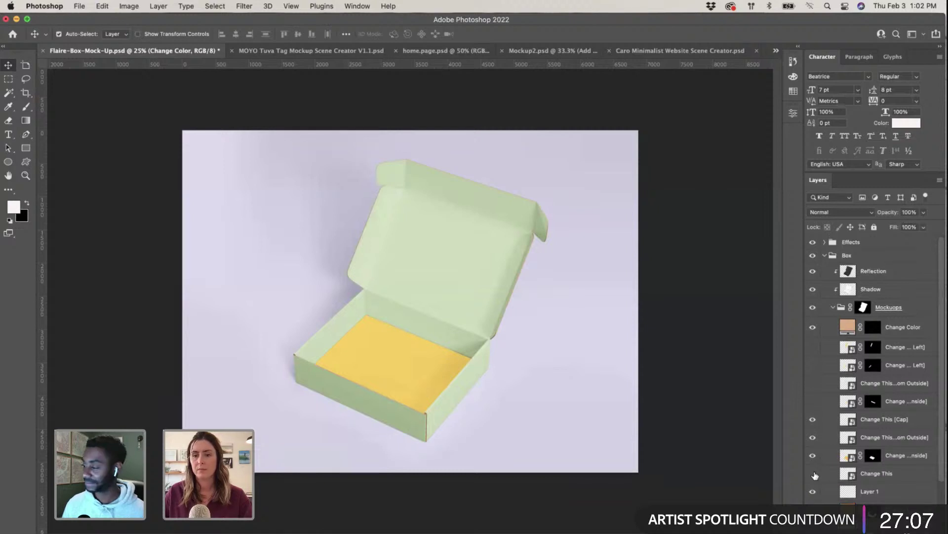
Step: Paste the flaire&co. logo into the lid artwork, enlarge and centre it, save, then select Bottom Inside
double_click(847, 474)
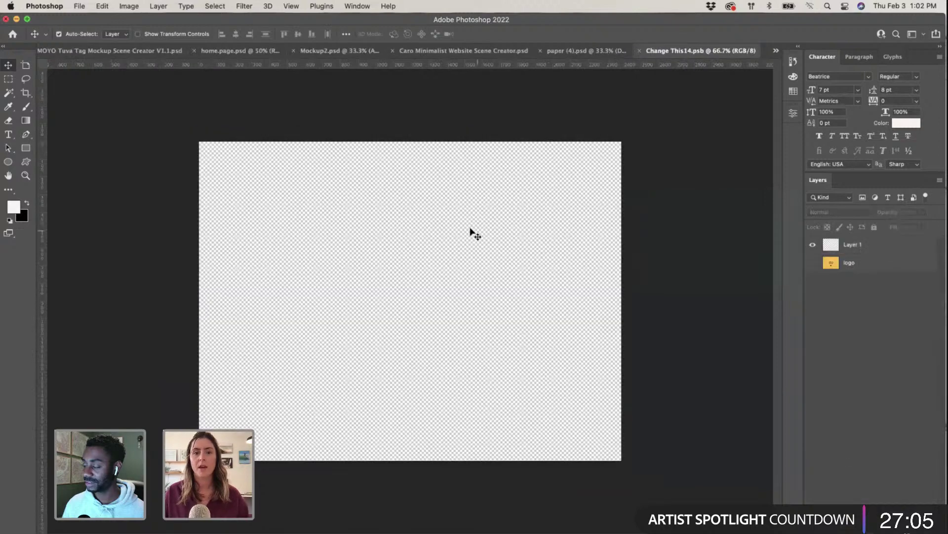
key("super+v")
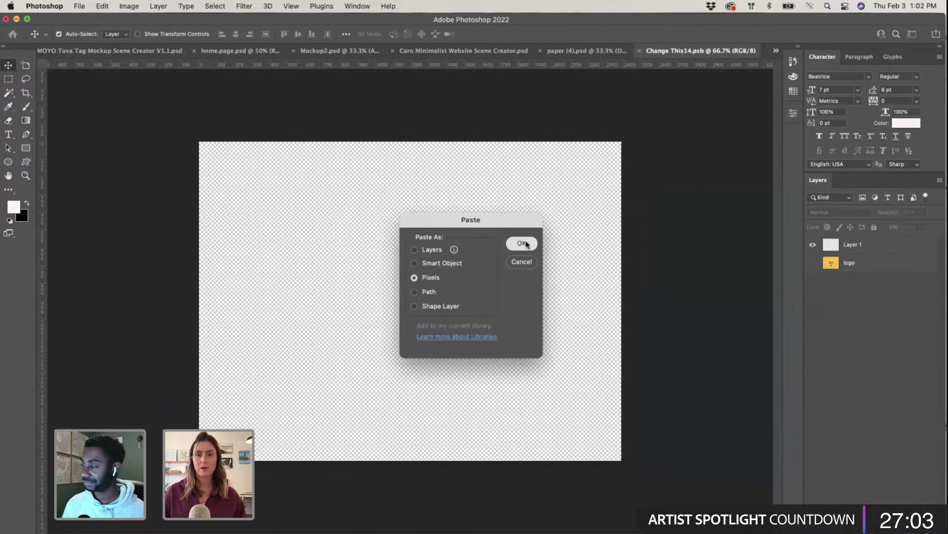
left_click(519, 244)
left_click_drag(456, 294, 568, 271)
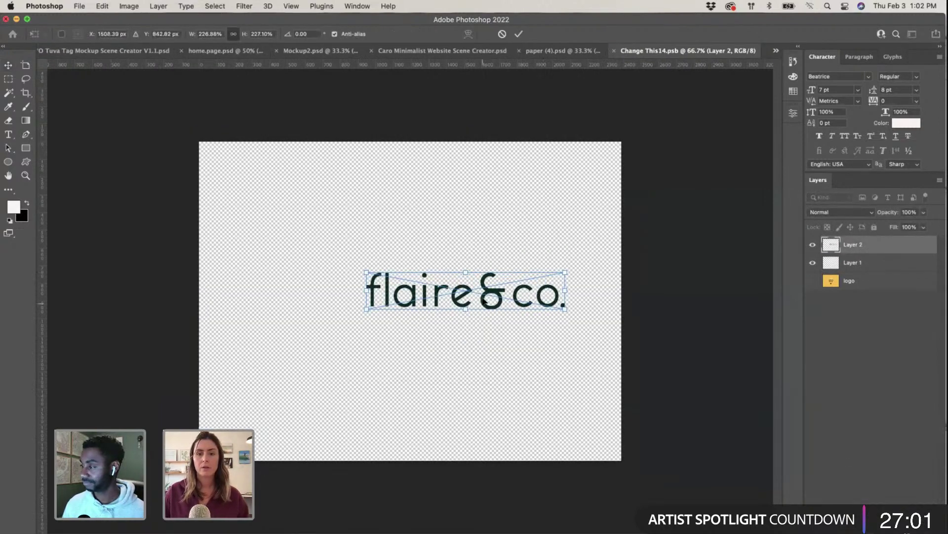
left_click_drag(498, 294, 443, 306)
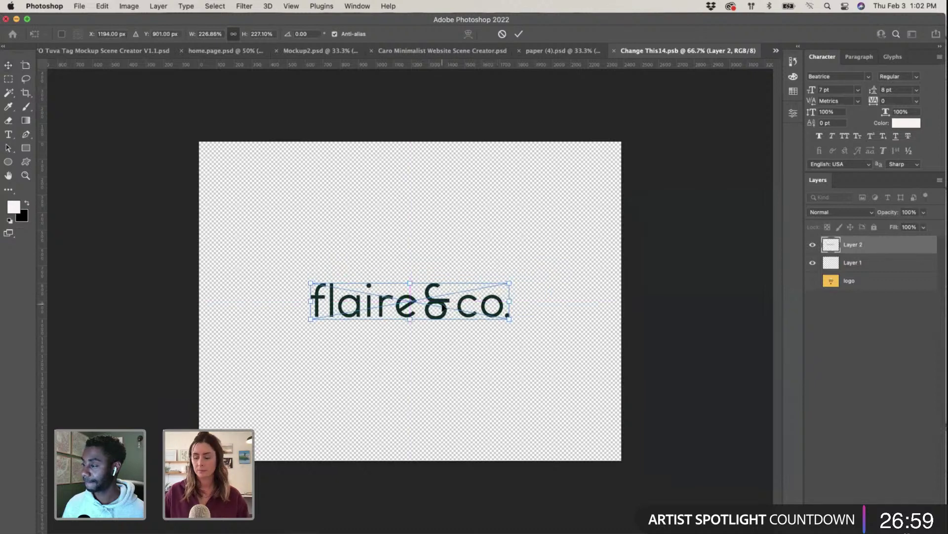
key("Return")
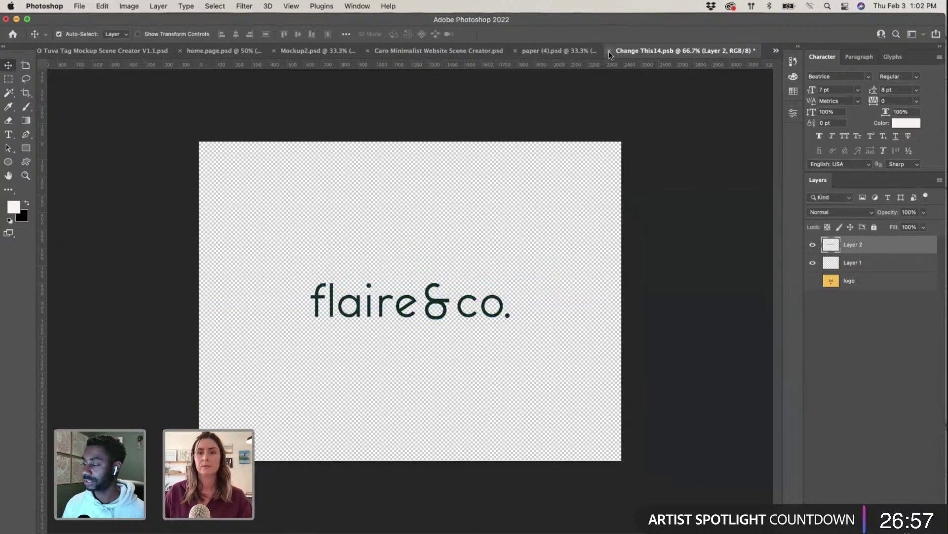
left_click(610, 52)
left_click(491, 205)
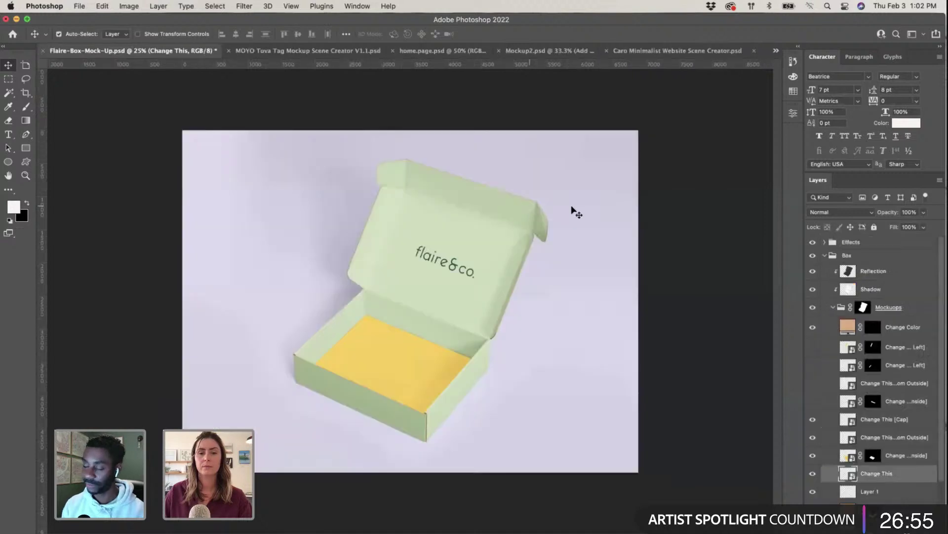
left_click(411, 354)
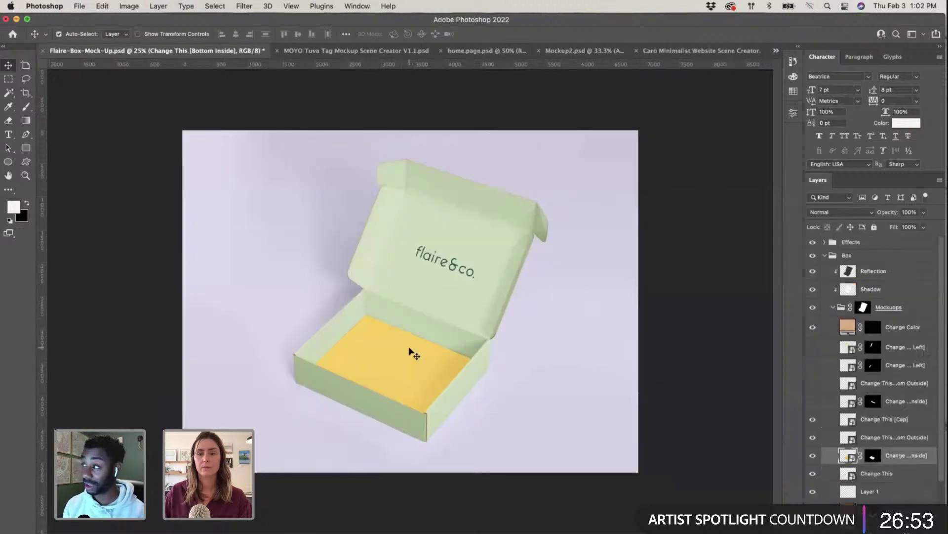
Step: Open the yellow inside-bottom artwork and bring up the zoomed-out Illustrator artboards
double_click(845, 455)
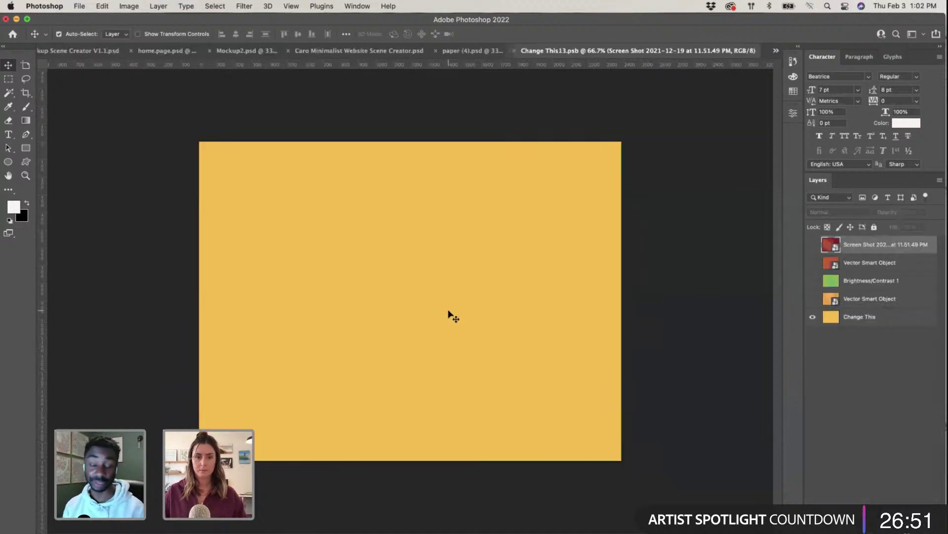
key("ctrl+Up")
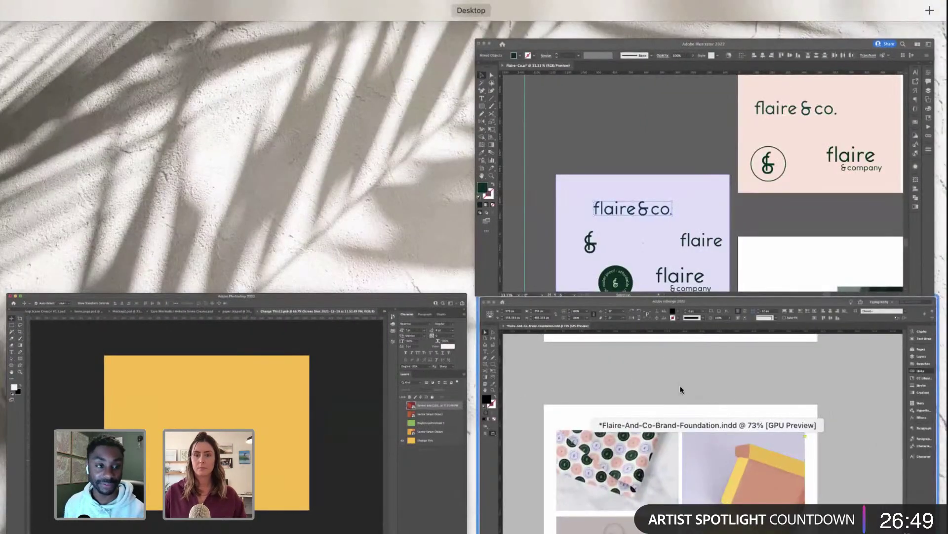
left_click(681, 389)
scroll(635, 329, "down", 5)
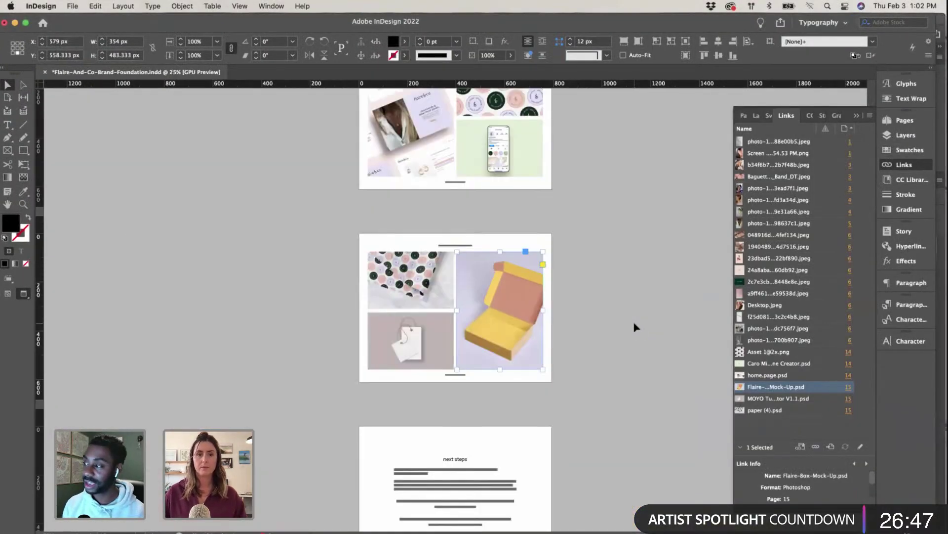
scroll(634, 325, "up", 5)
key("ctrl+Up")
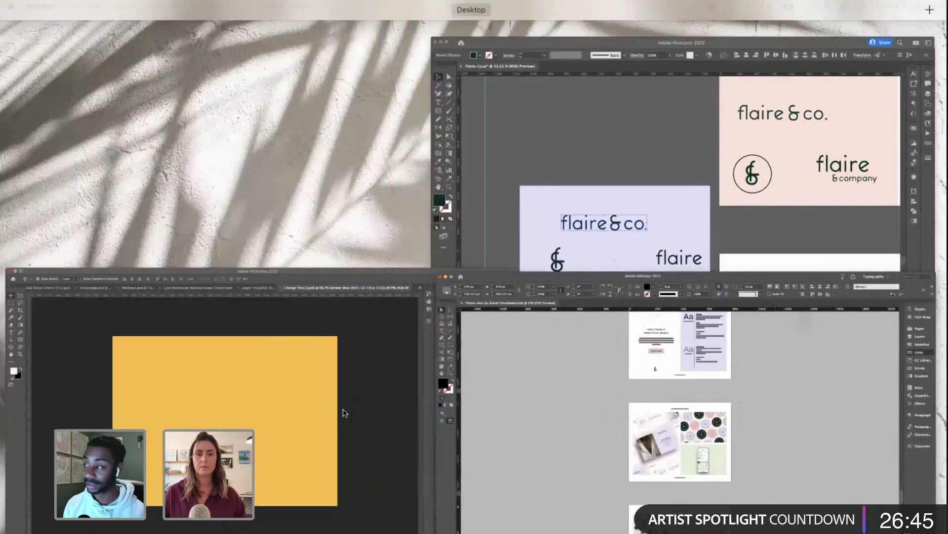
left_click(626, 234)
key("super+minus")
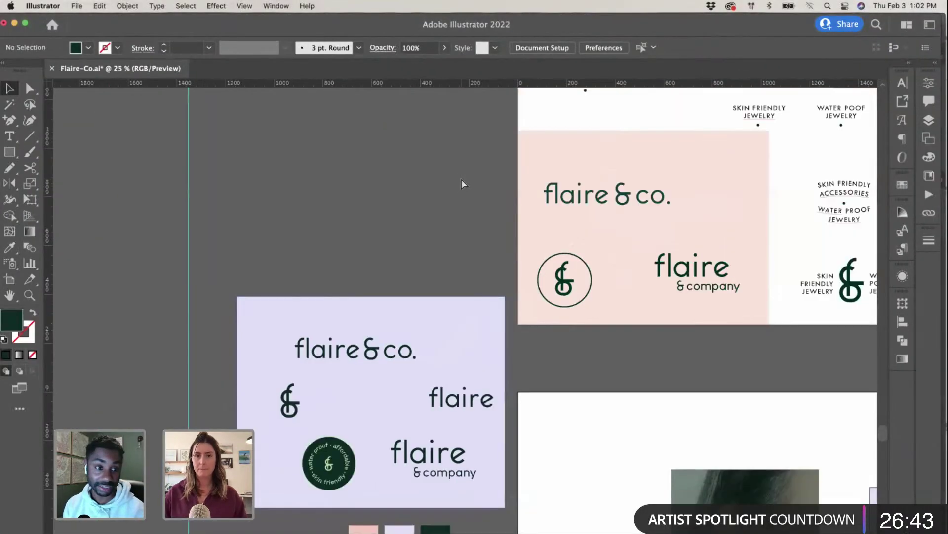
key("super+minus")
scroll(729, 390, "right", 5)
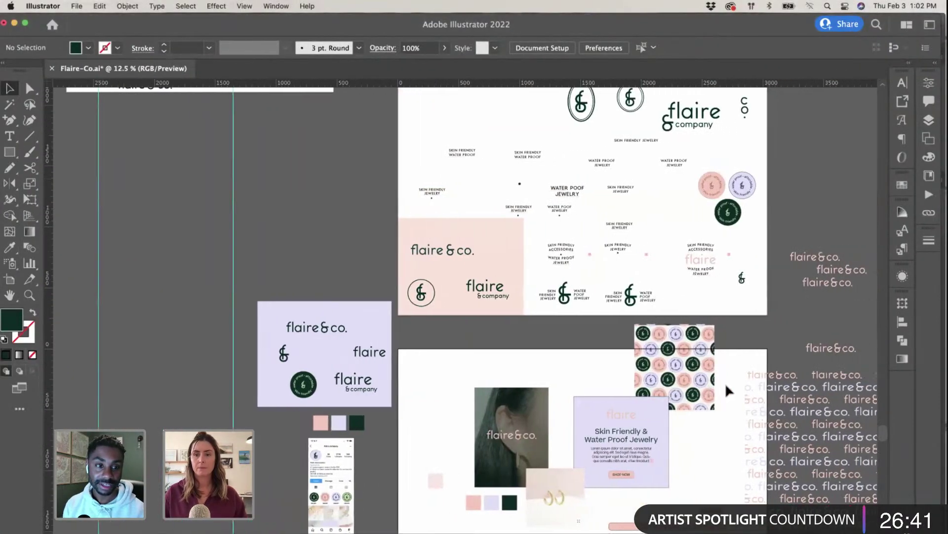
scroll(726, 388, "down", 5)
Step: Draw a large rectangle filled with the badge pattern in Illustrator, copy it, then delete it
left_click(665, 272)
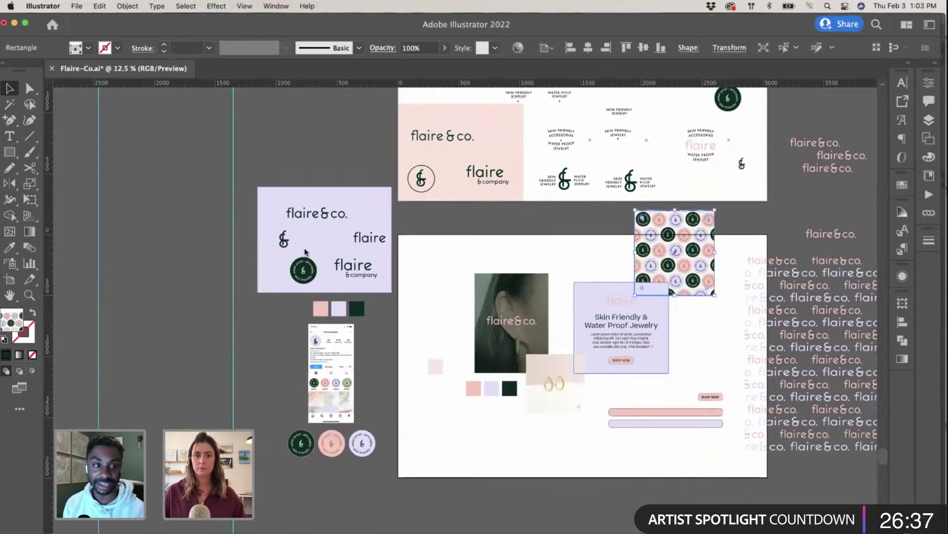
left_click(3, 151)
scroll(197, 148, "left", 5)
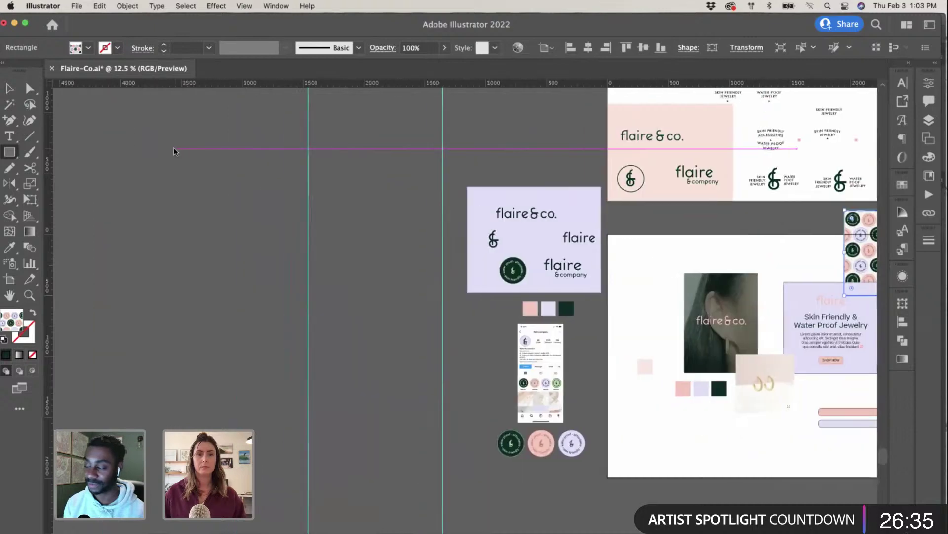
left_click_drag(93, 125, 414, 341)
key("v")
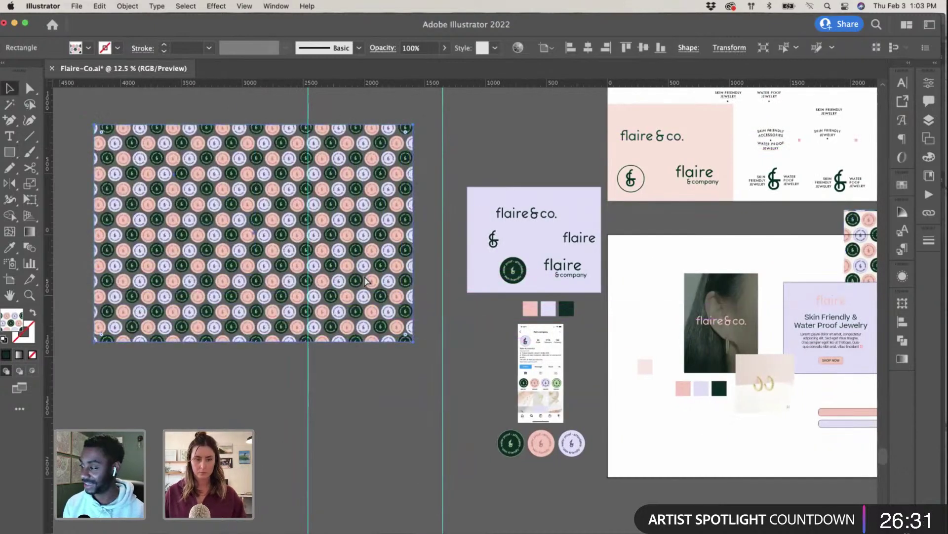
key("Delete")
Step: Paste the badge pattern as pixels into Bottom Inside and scale it to cover the canvas
key("ctrl+Up")
left_click(280, 367)
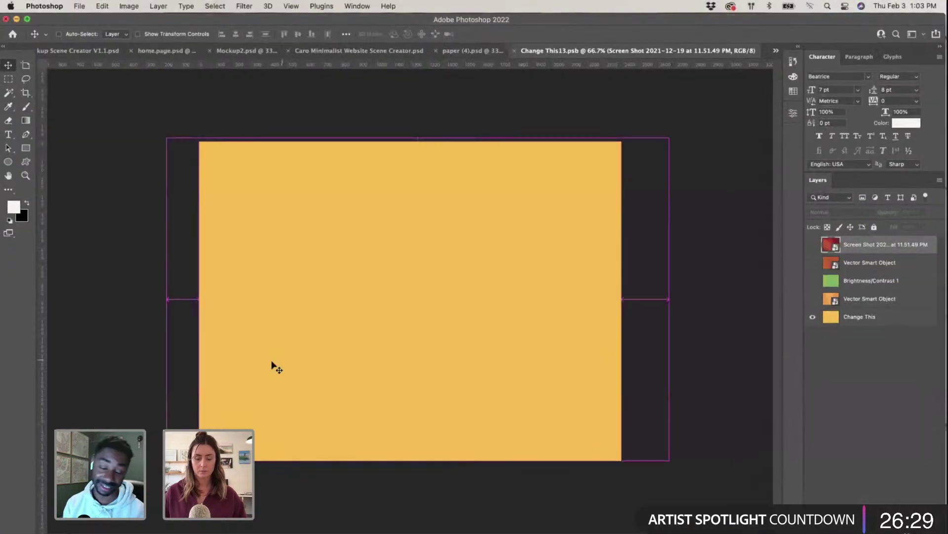
key("super+v")
left_click(520, 243)
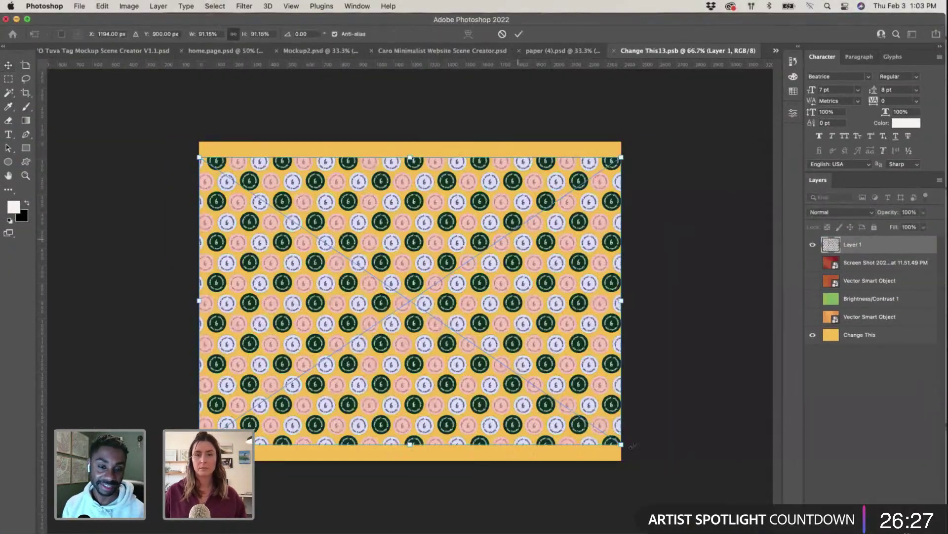
left_click_drag(623, 446, 745, 527)
left_click_drag(199, 157, 67, 69)
left_click_drag(403, 230, 394, 215)
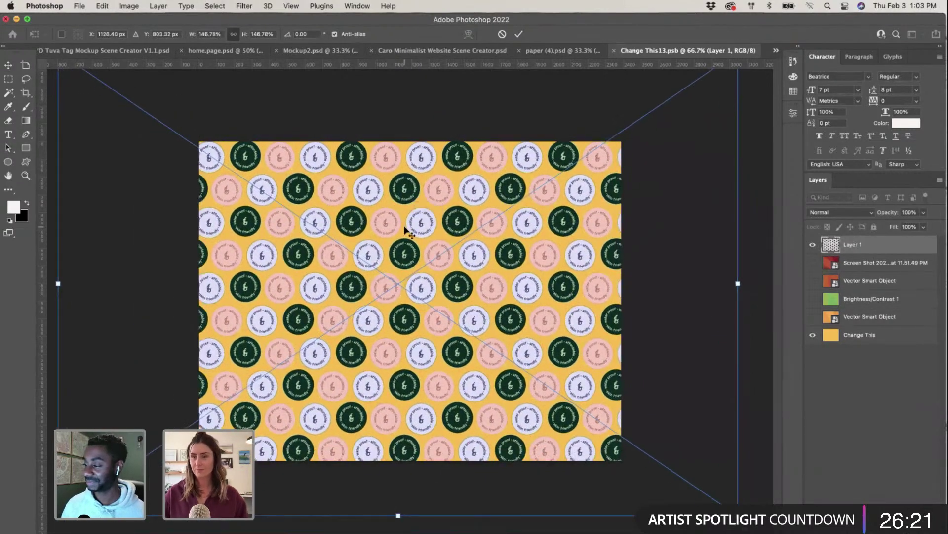
key("Return")
Step: Hide the yellow layer and save the patterned tray back into the box mockup
left_click(813, 335)
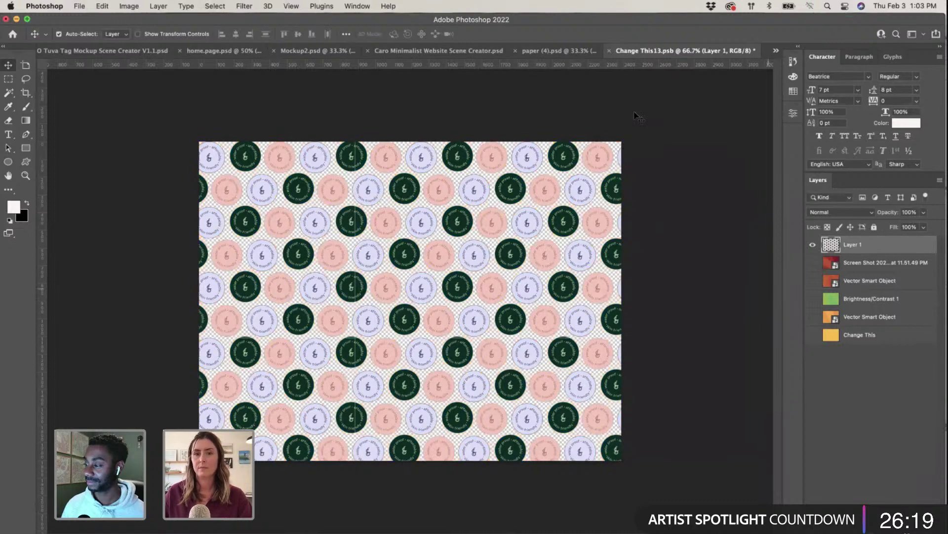
left_click(609, 51)
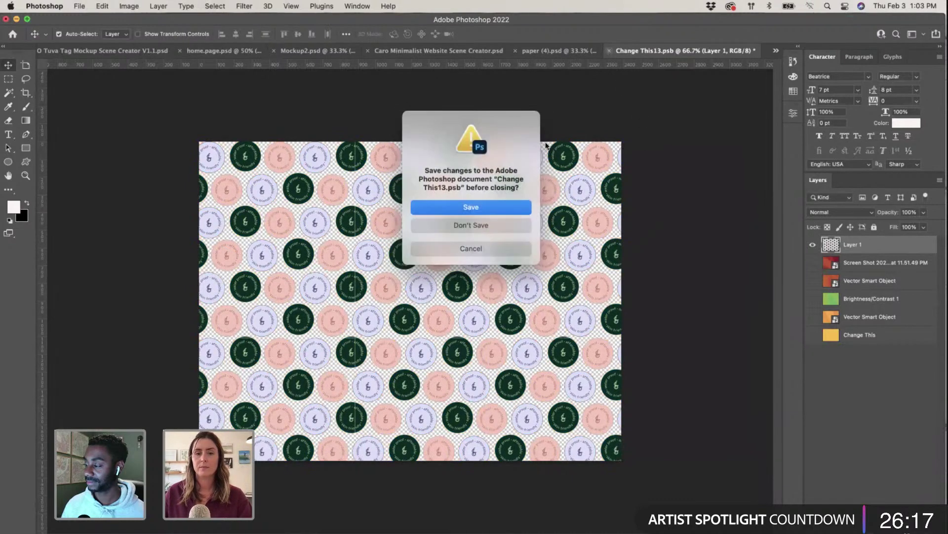
left_click(507, 203)
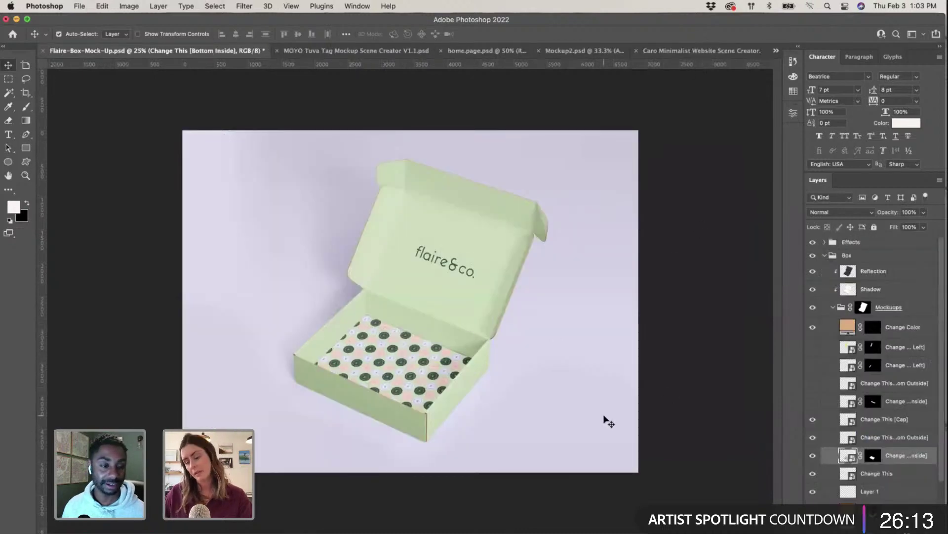
key("super+plus")
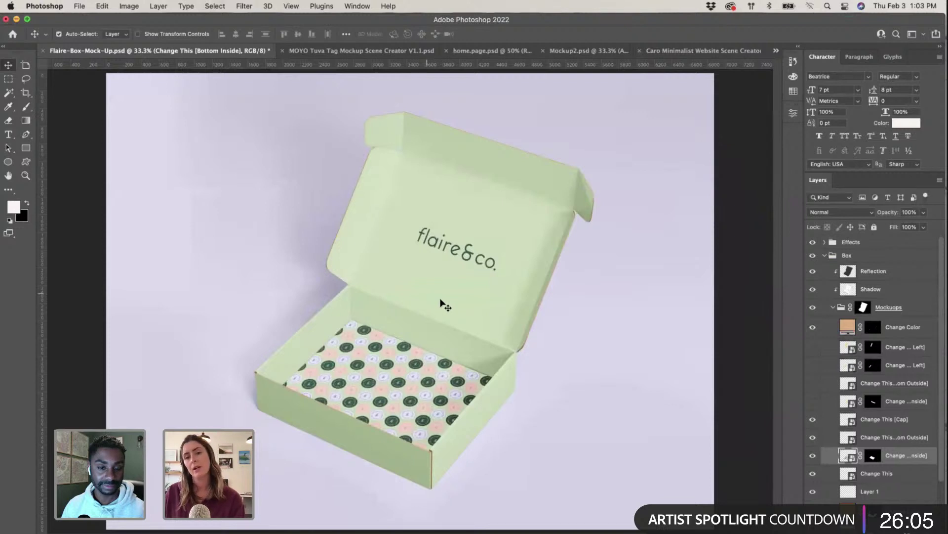
left_click(388, 211)
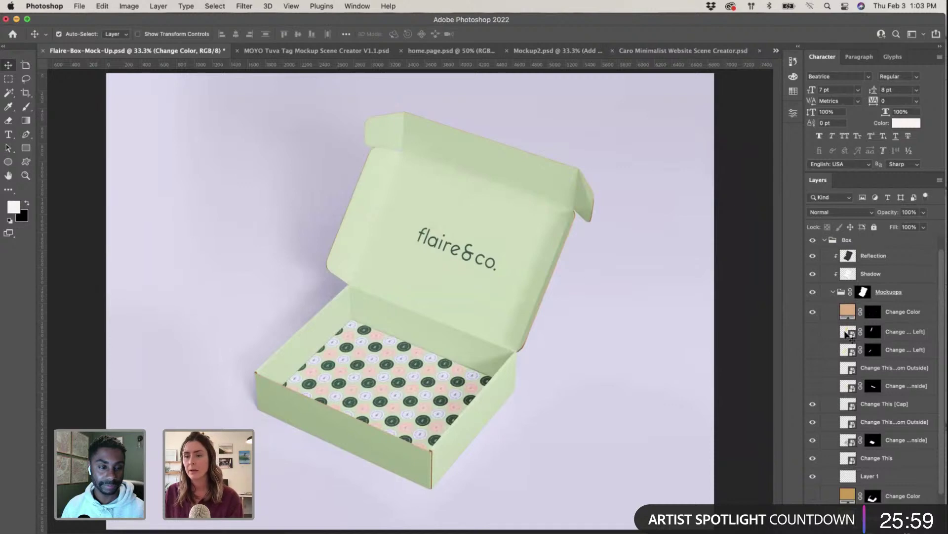
left_click(461, 254)
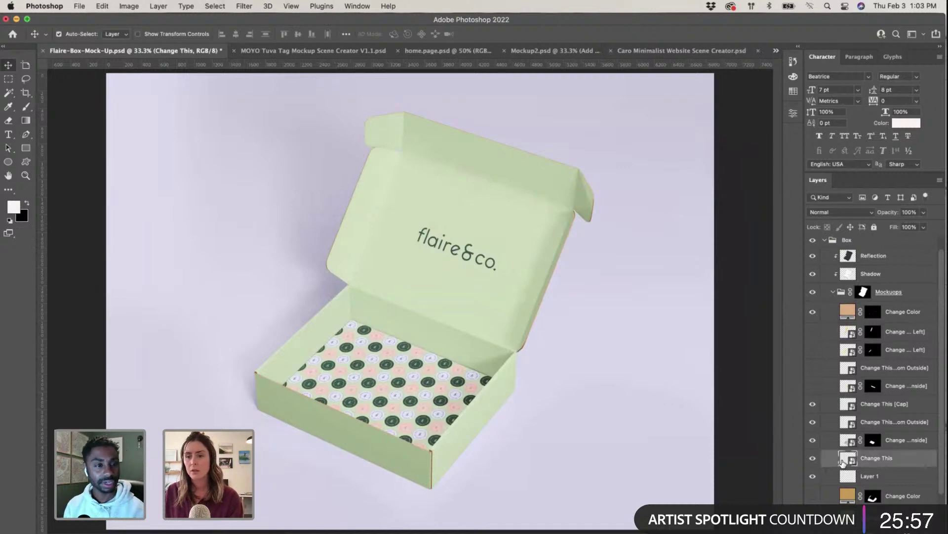
Step: Reopen the lid artwork and select the round & logo on Illustrator's pink artboard
double_click(843, 461)
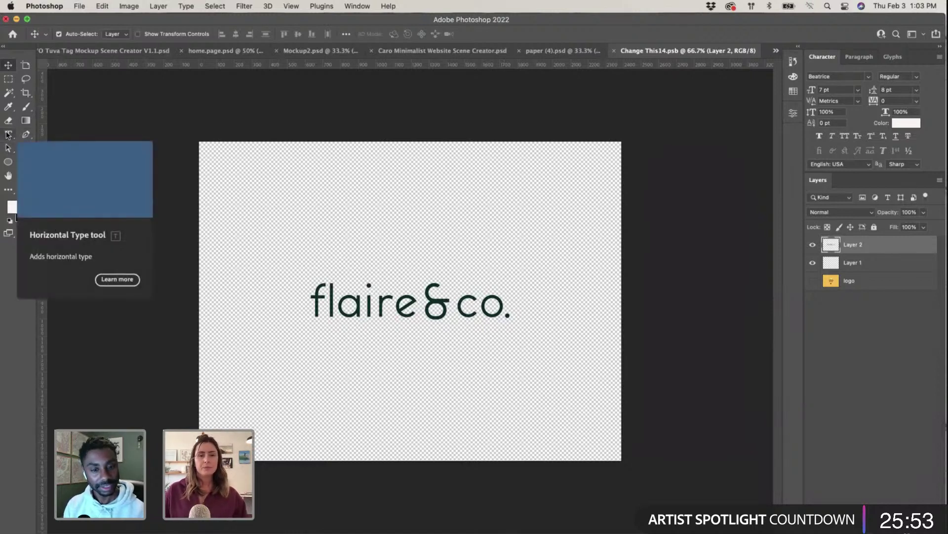
key("super+Tab")
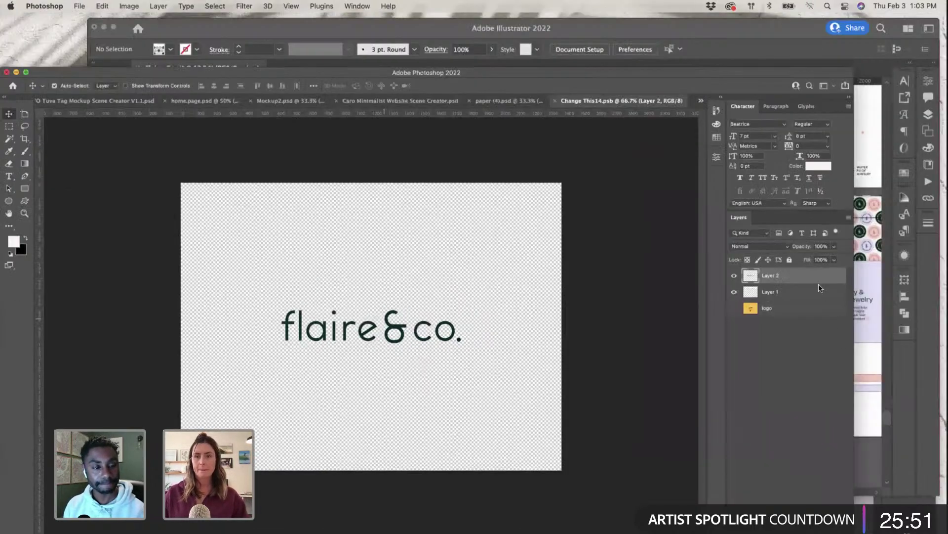
scroll(454, 375, "right", 10)
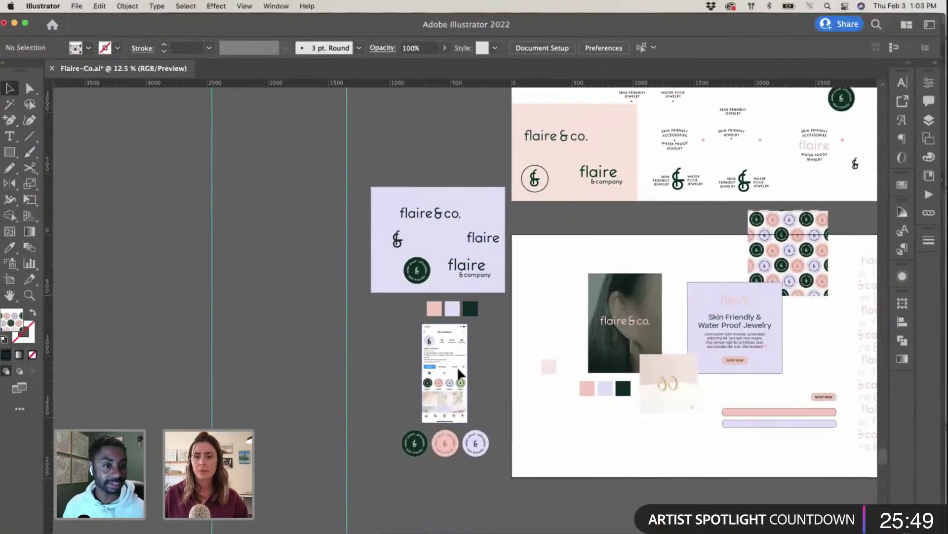
scroll(458, 373, "up", 3)
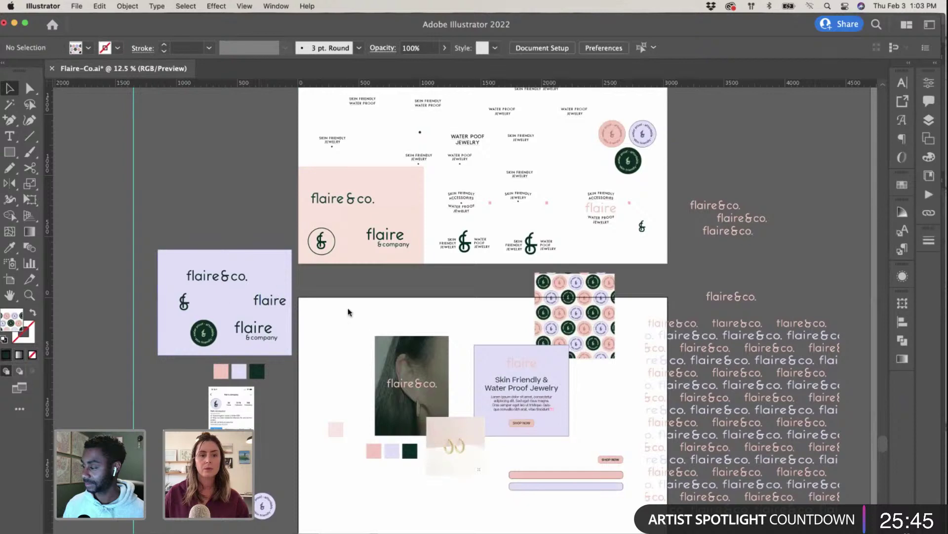
scroll(366, 244, "left", 1)
scroll(365, 244, "down", 5)
scroll(366, 245, "right", 2)
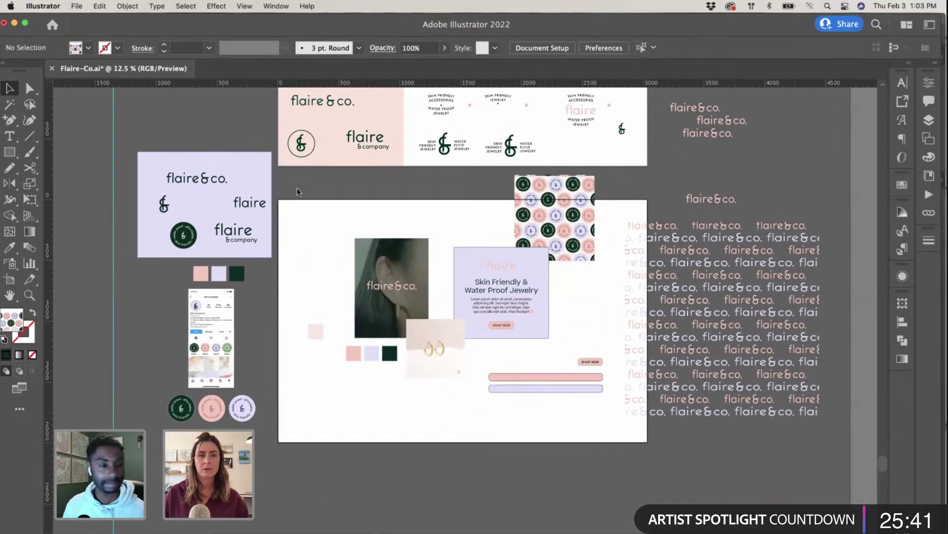
left_click(292, 144)
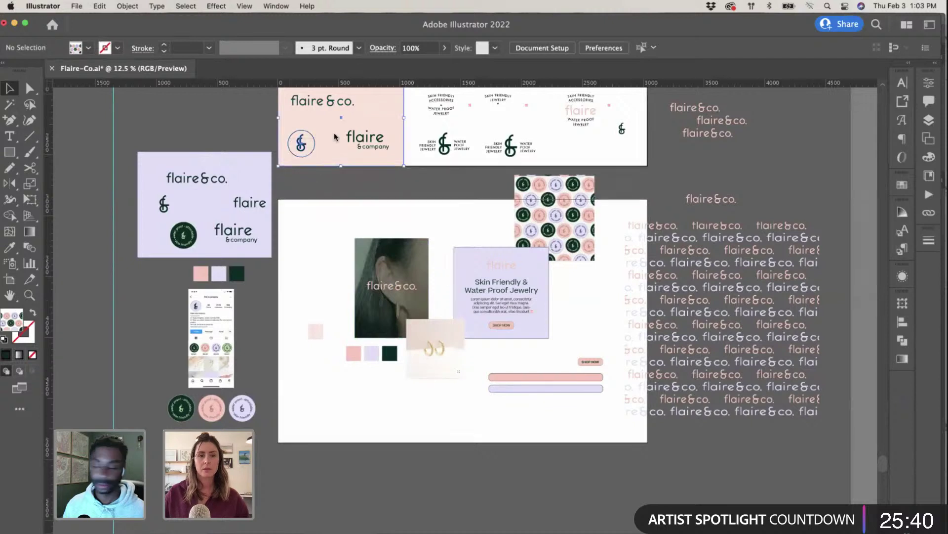
left_click(318, 166, "shift")
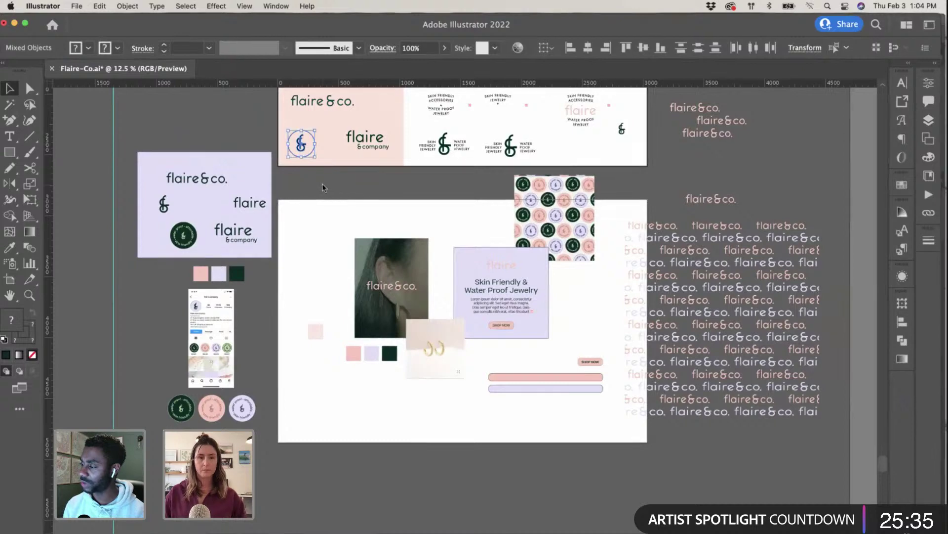
Step: Paste the & badge as pixels below the flaire&co. wordmark and save the lid
key("ctrl+Up")
left_click(149, 375)
key("super+v")
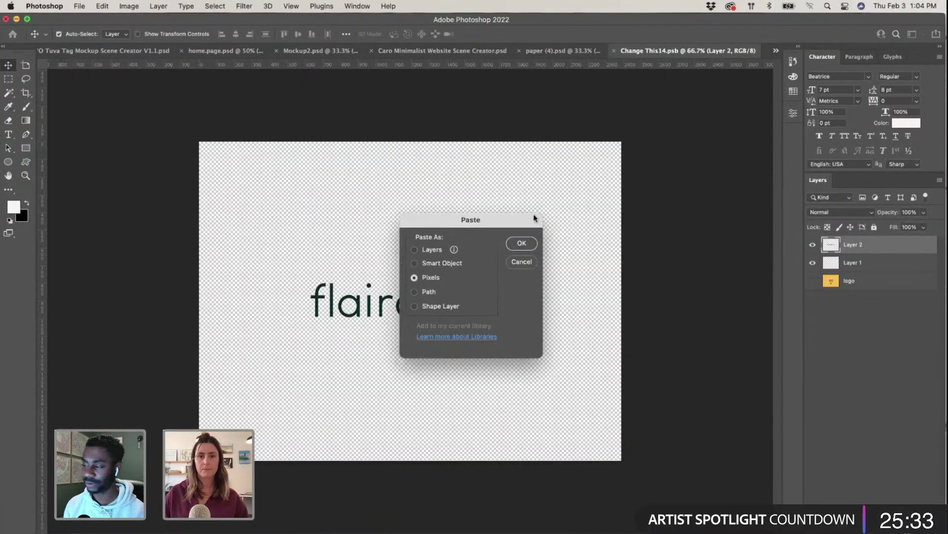
left_click(521, 243)
left_click_drag(408, 335, 410, 436)
key("Return")
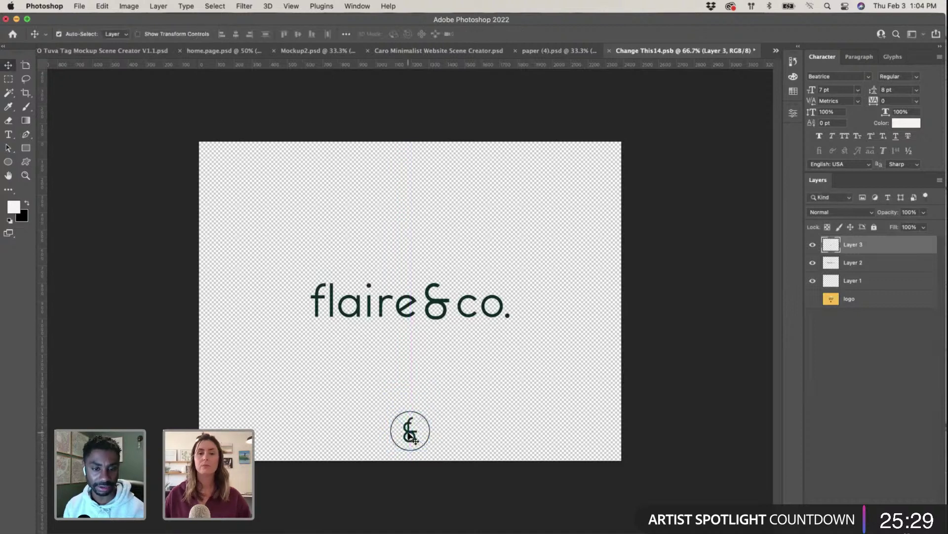
left_click(608, 51)
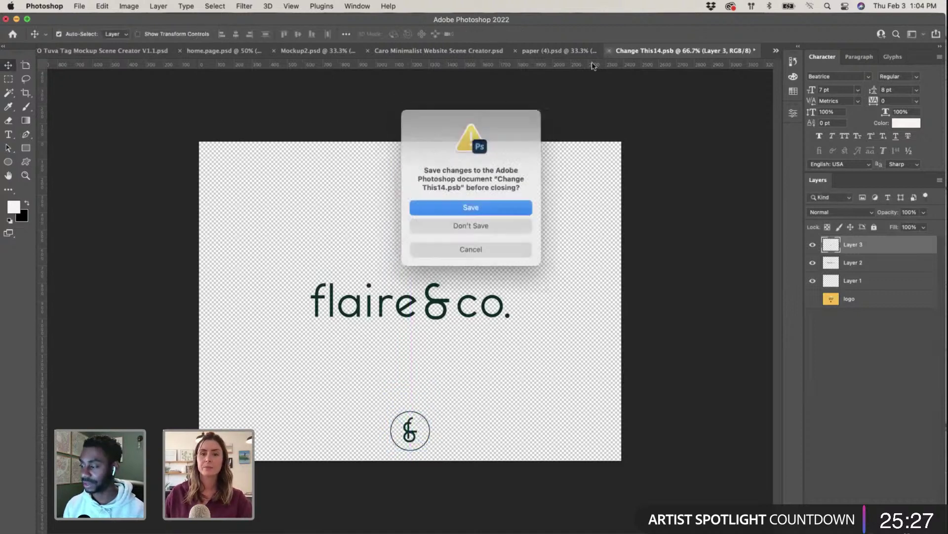
left_click(484, 205)
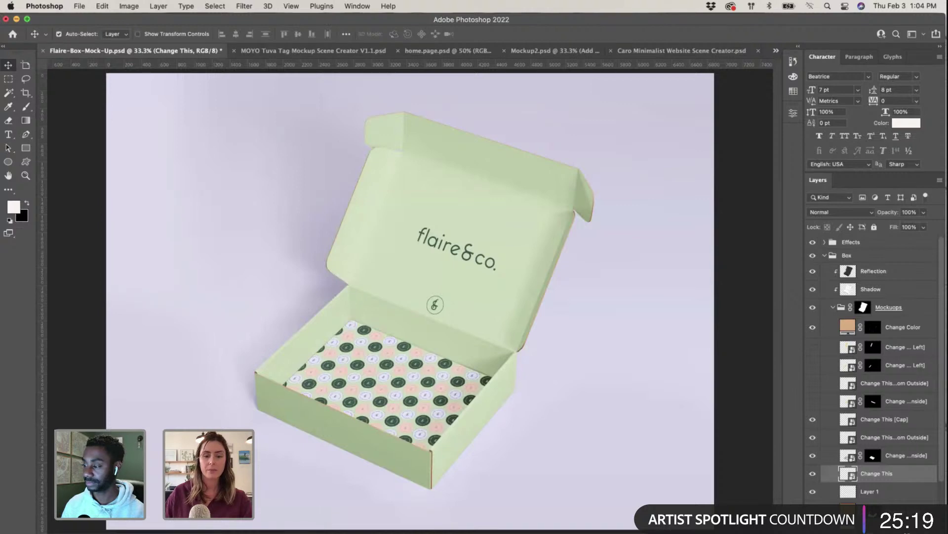
Step: Relink page 15's box image to Flaire-Box-Mock-Up.psd in the Mock Ups folder
key("super+Tab")
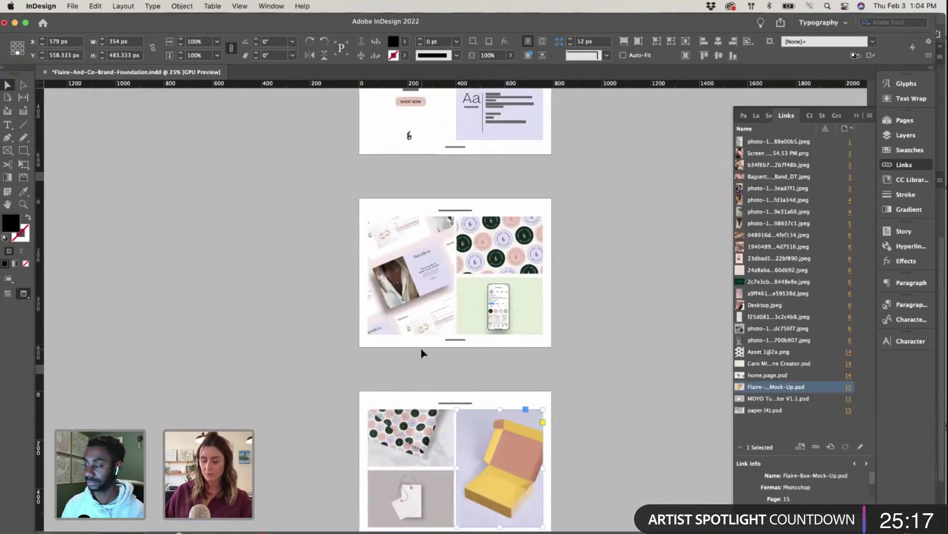
key("super+0")
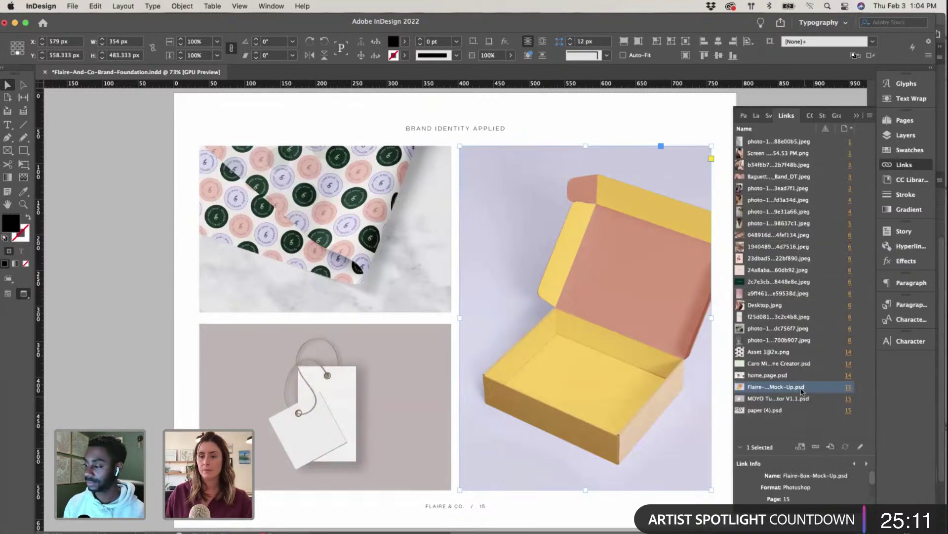
left_click(815, 447)
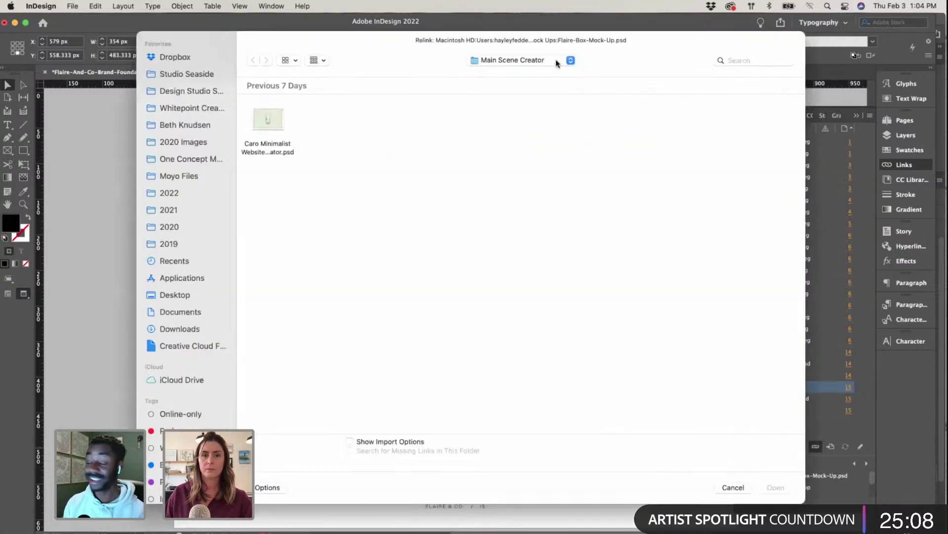
left_click(556, 61)
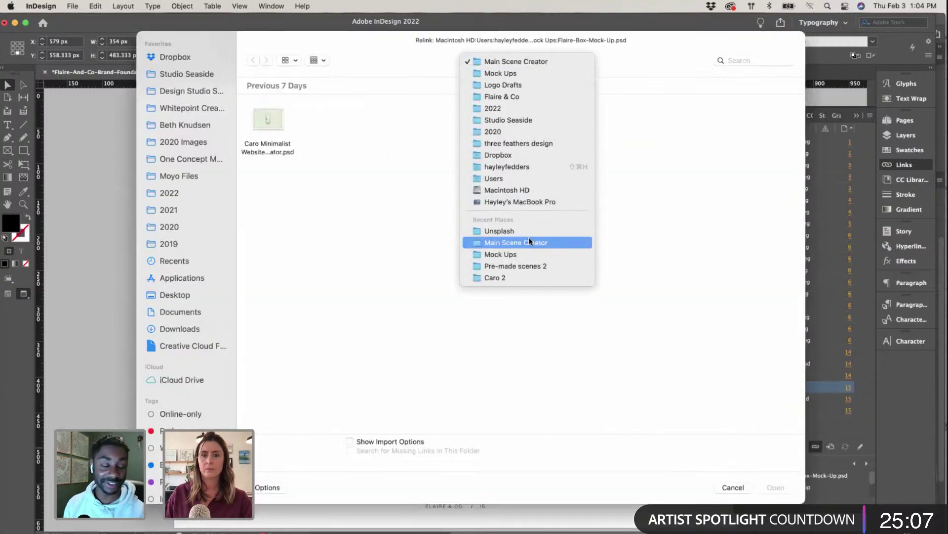
left_click(529, 237)
left_click(522, 61)
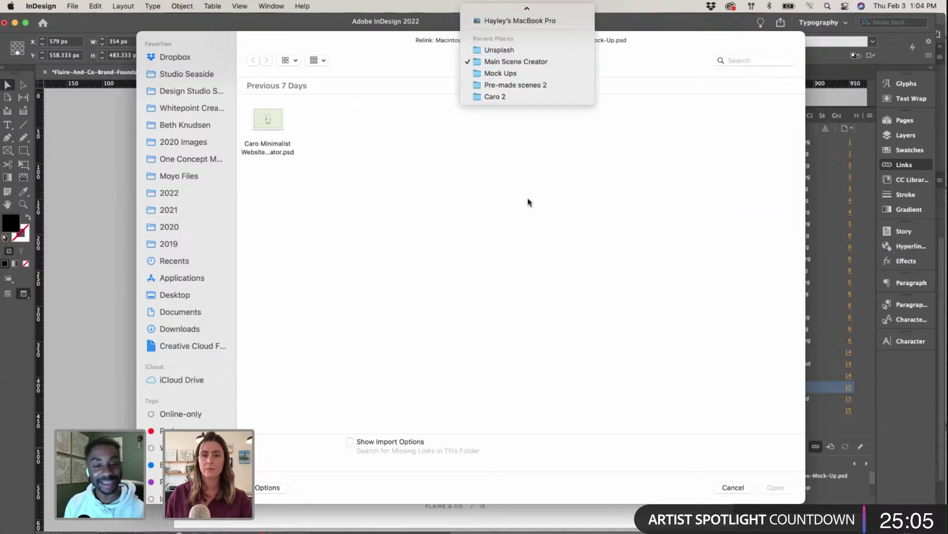
left_click(515, 73)
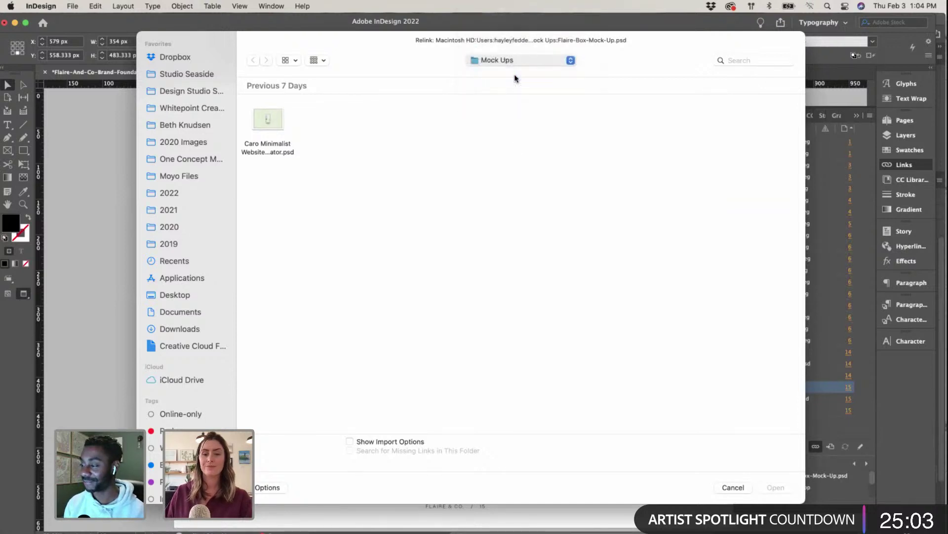
left_click(327, 131)
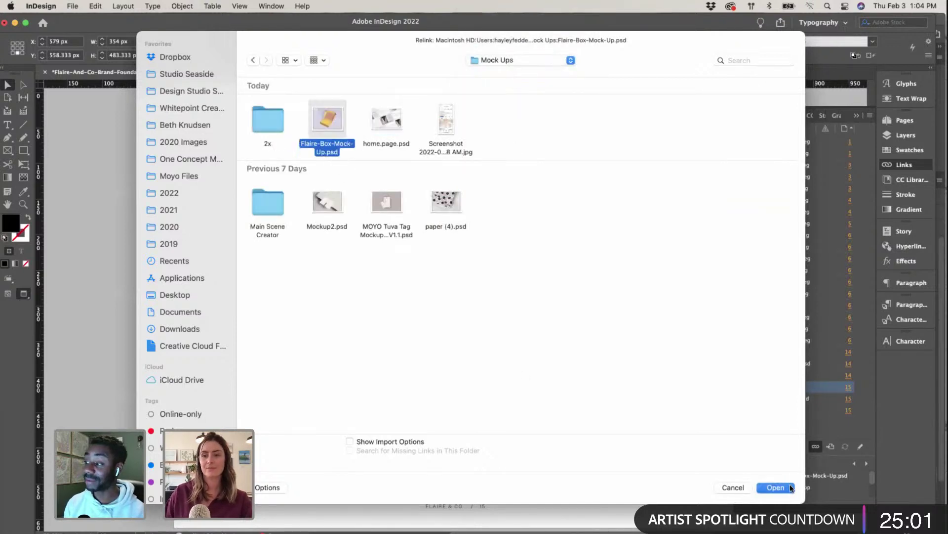
left_click(790, 487)
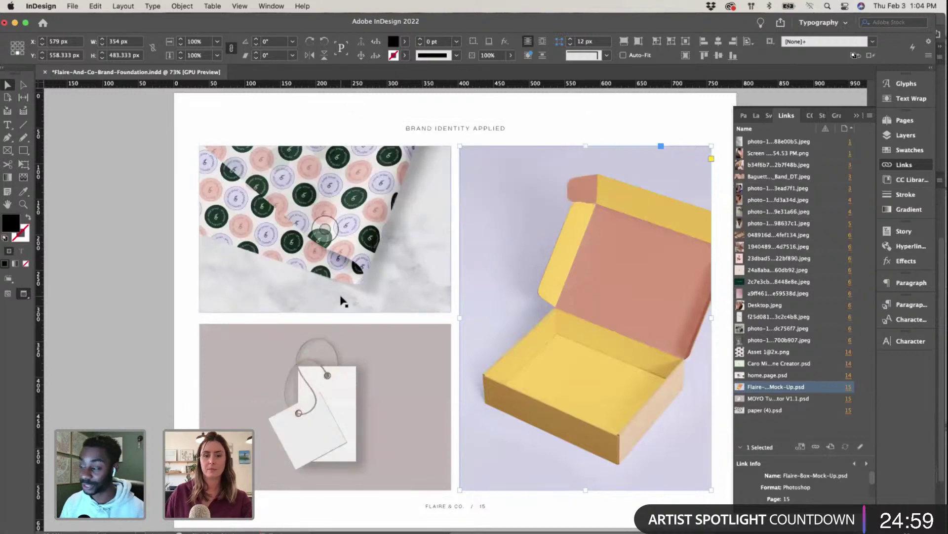
Step: Save the box mockup PSD in Photoshop, then select the tag mockup's link in InDesign
key("ctrl+Up")
left_click(197, 405)
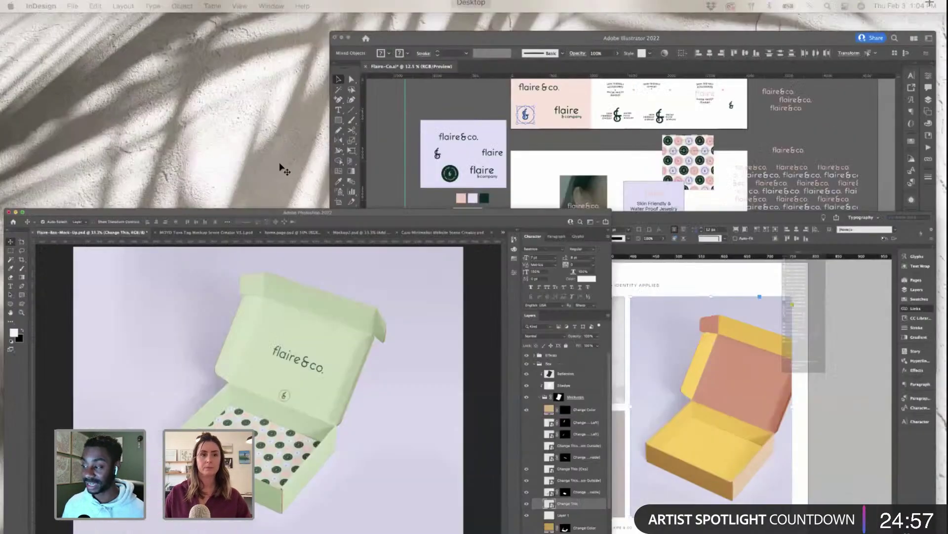
key("super+s")
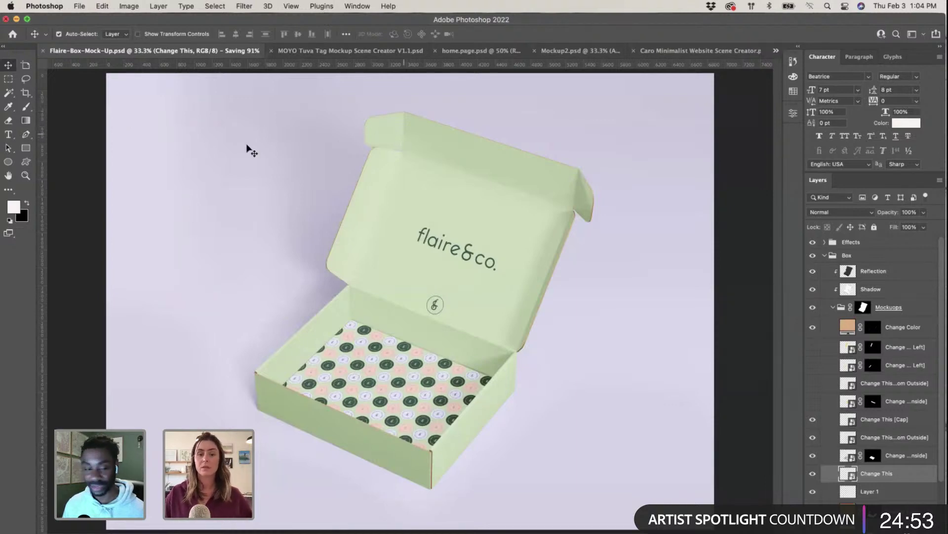
key("ctrl+Up")
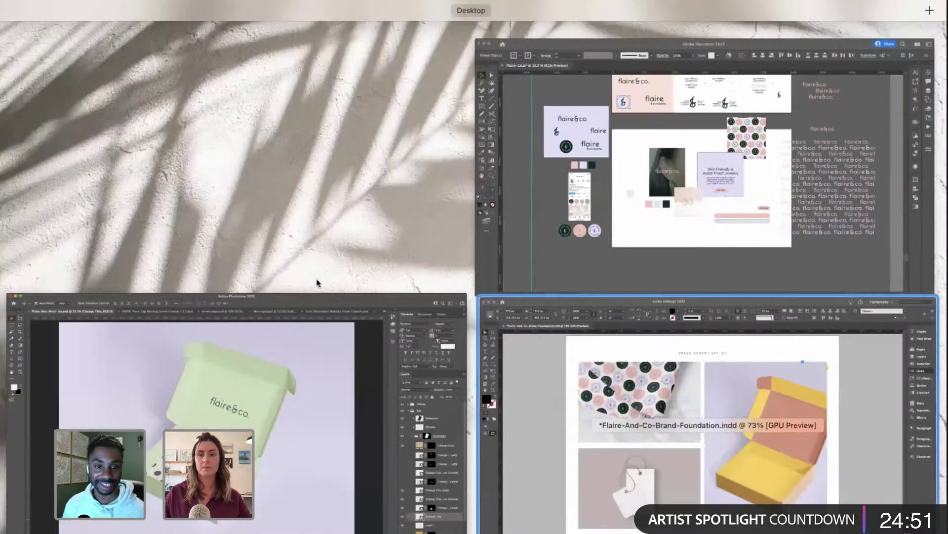
left_click(578, 428)
scroll(528, 368, "right", 3)
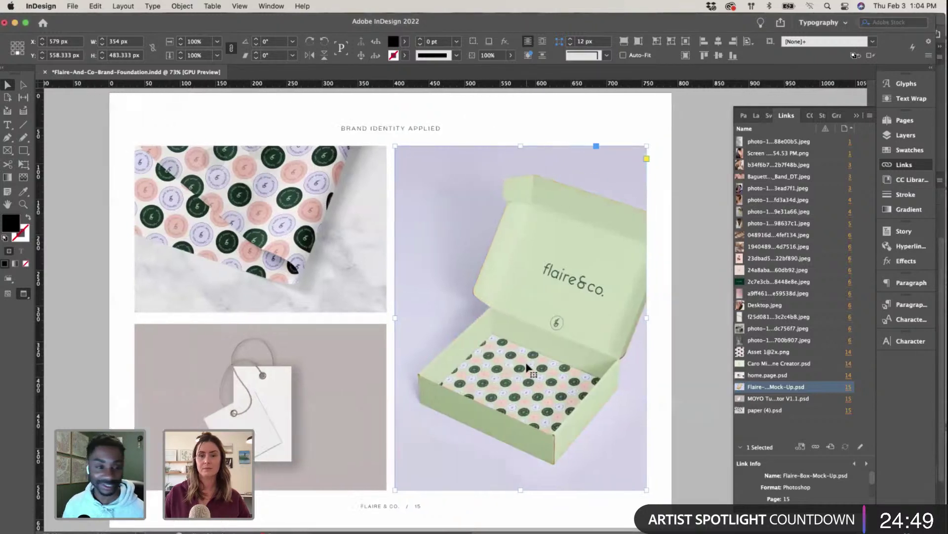
left_click(686, 406)
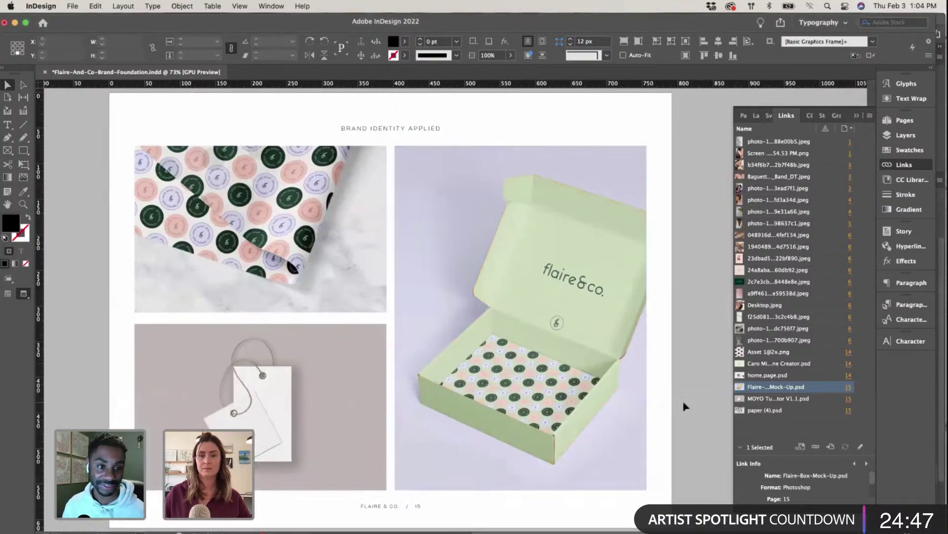
scroll(684, 406, "down", 5)
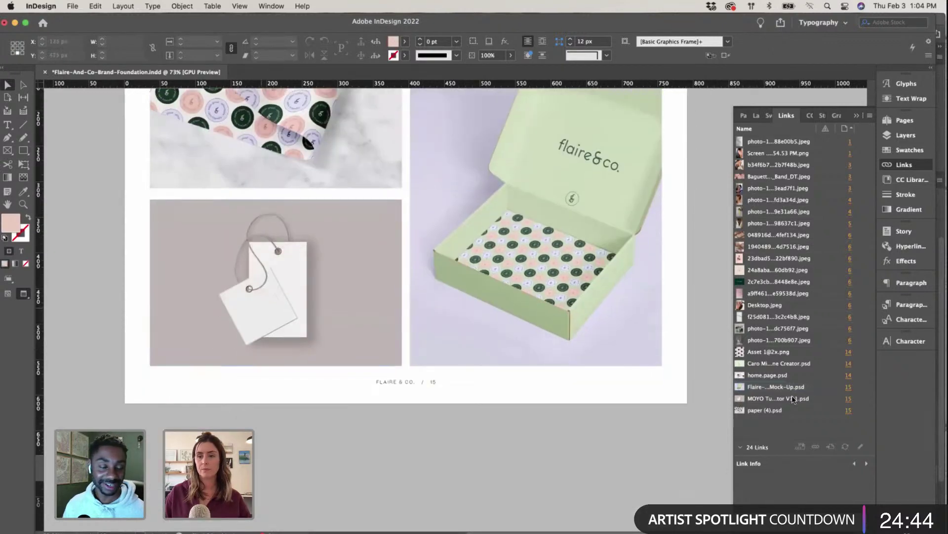
left_click(794, 398)
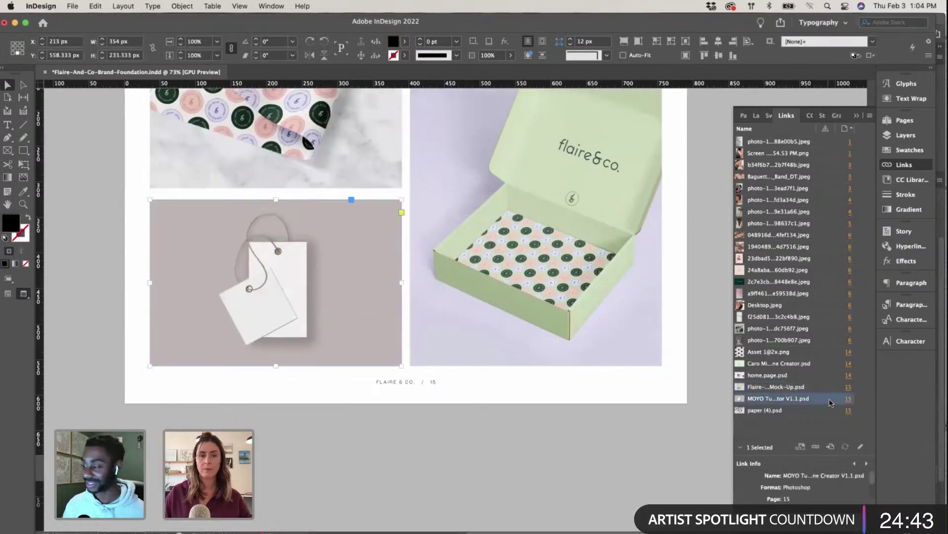
Step: Close the home.page.psd and paper (4).psd documents in Photoshop
double_click(275, 365, "alt")
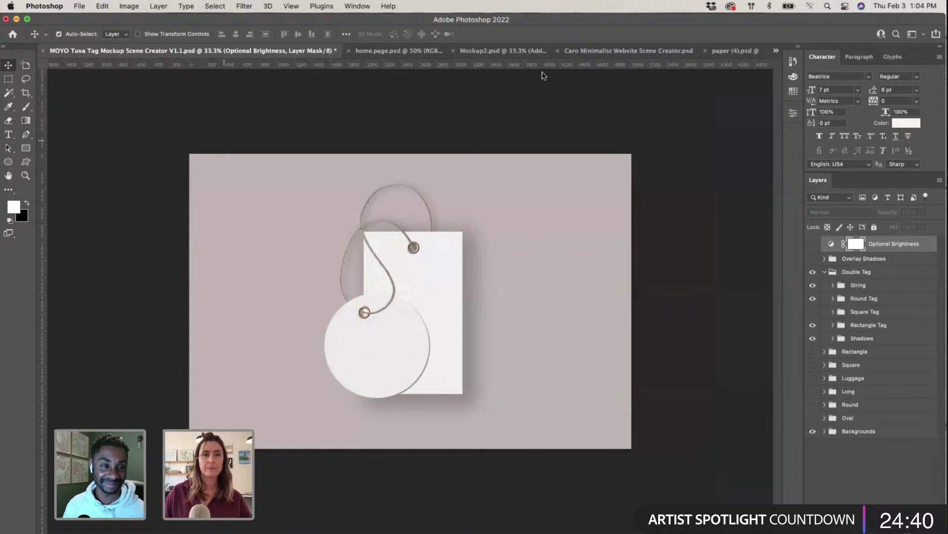
left_click(573, 50)
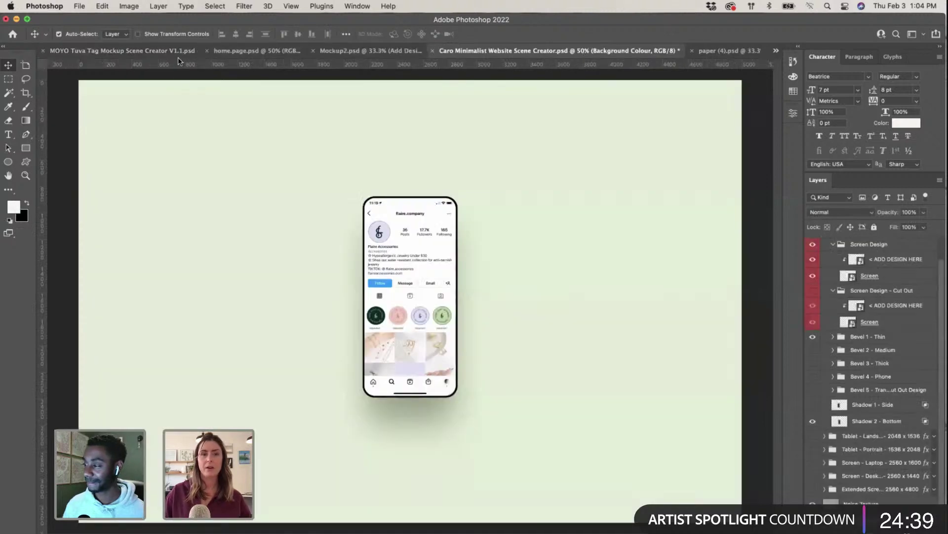
left_click(208, 51)
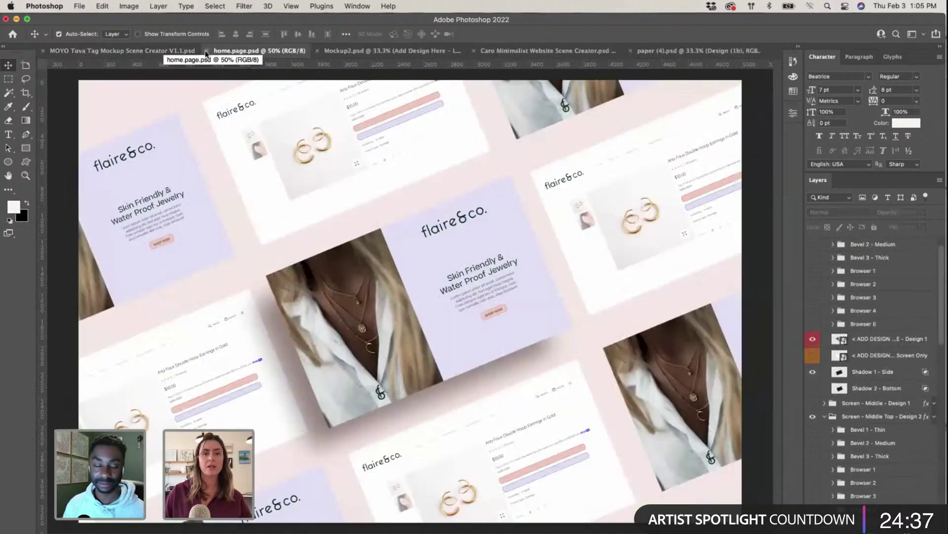
left_click(207, 51)
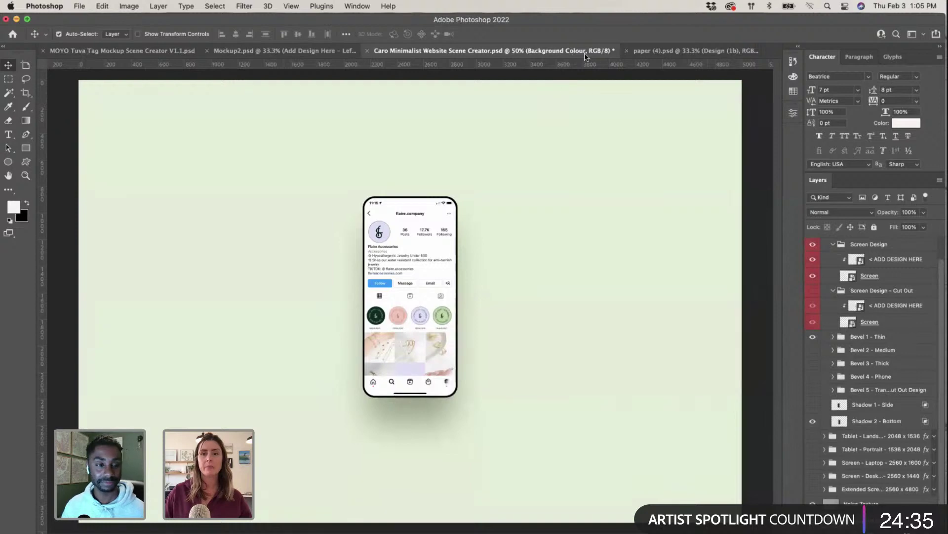
left_click(643, 51)
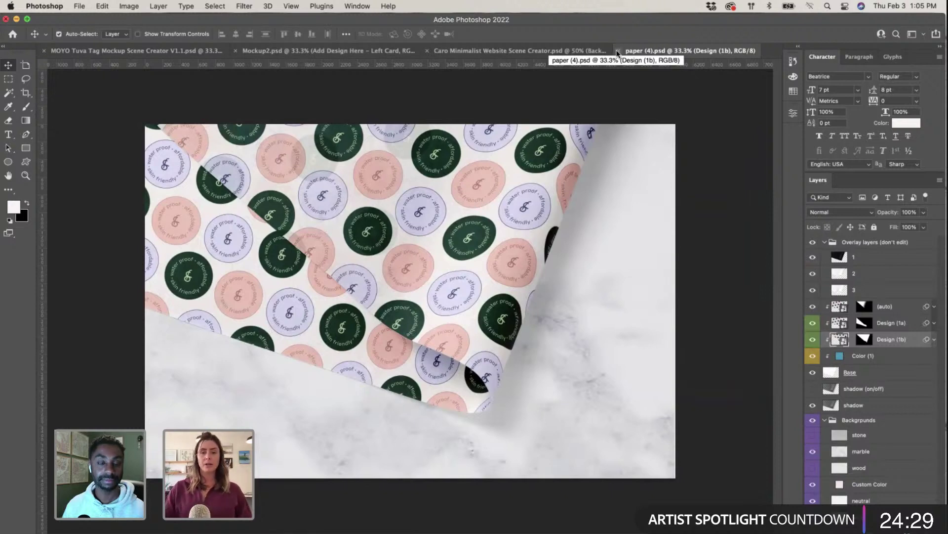
left_click(617, 52)
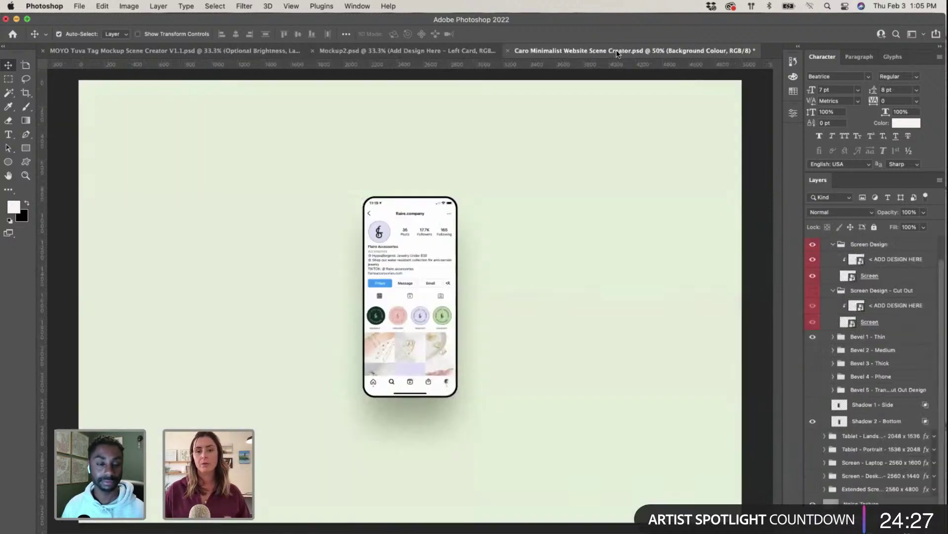
Step: Open the round tag's Add Design contents from the MOYO Tuva Tag mockup
left_click(108, 51)
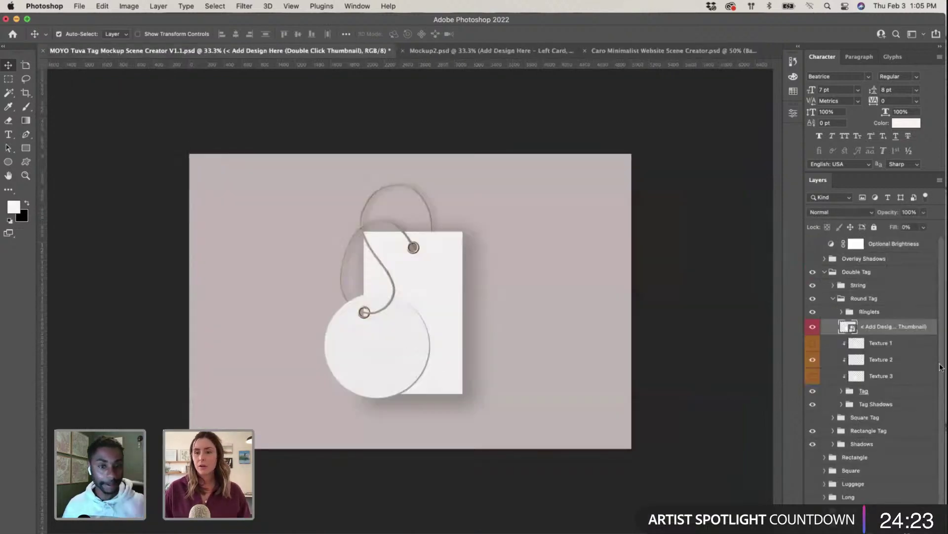
double_click(847, 327)
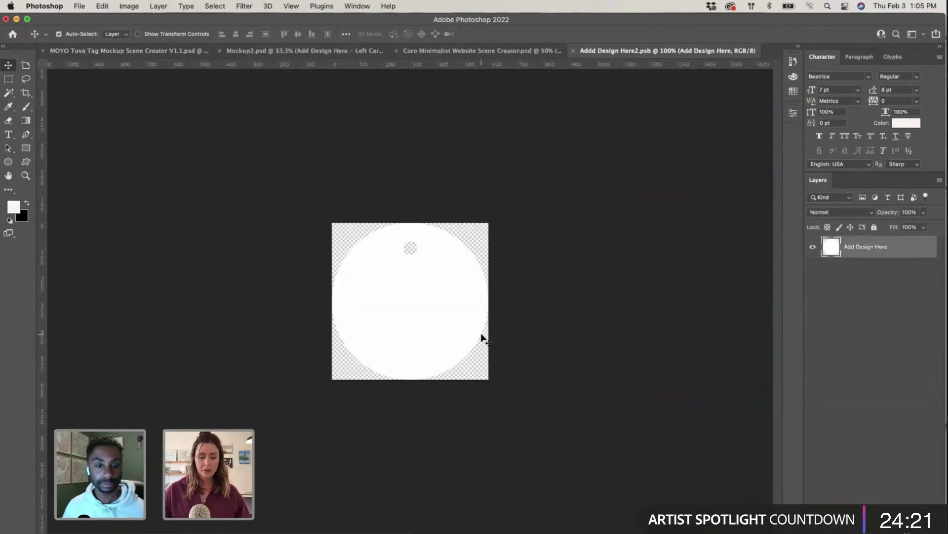
key("ctrl+Up")
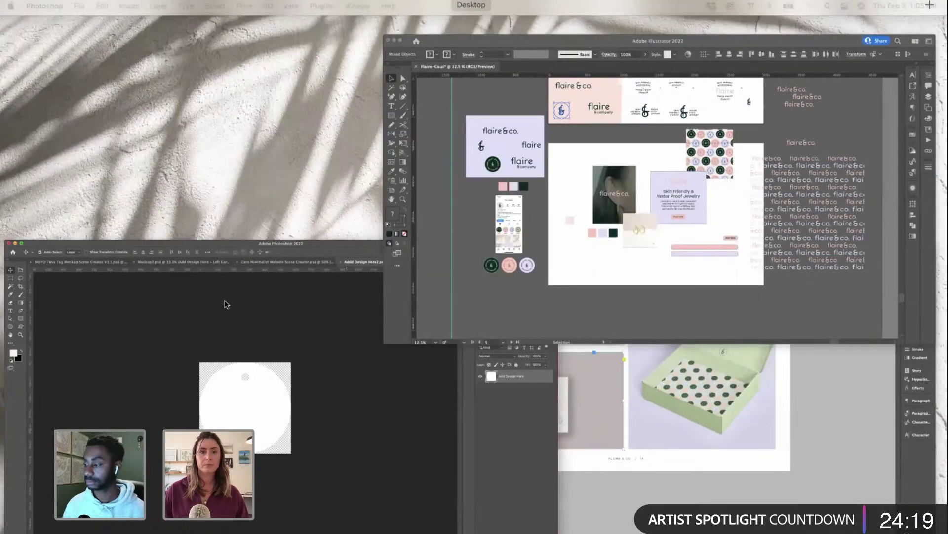
Step: Deselect and browse the flaire&co. artboards in Illustrator, then return to the InDesign brand document
left_click(485, 269)
left_click(147, 335)
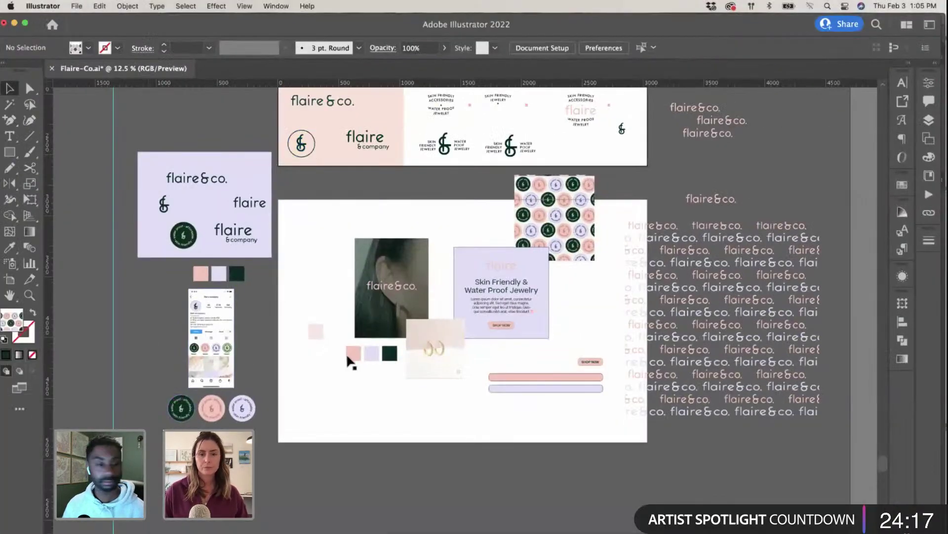
scroll(349, 356, "left", 4)
scroll(349, 356, "up", 2)
scroll(348, 353, "up", 10)
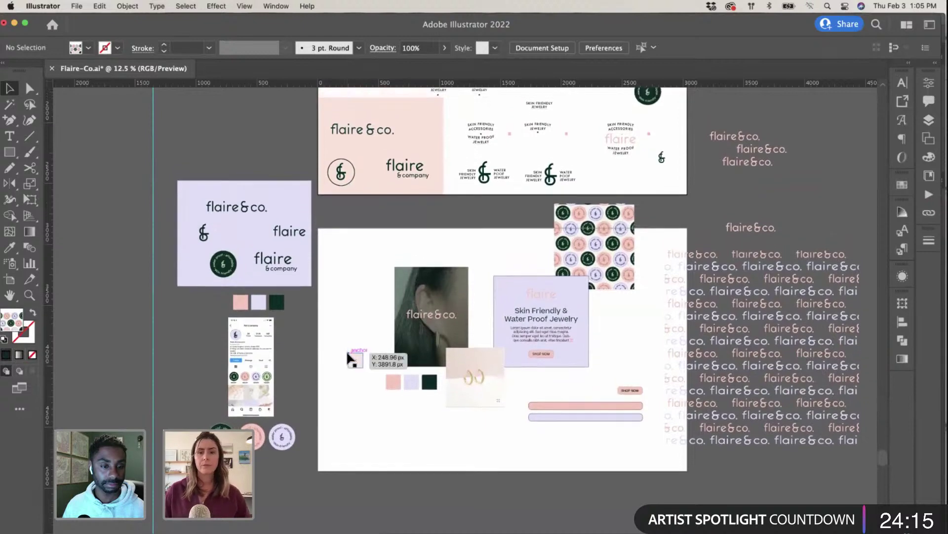
scroll(349, 353, "left", 2)
scroll(351, 356, "left", 2)
scroll(352, 357, "down", 1)
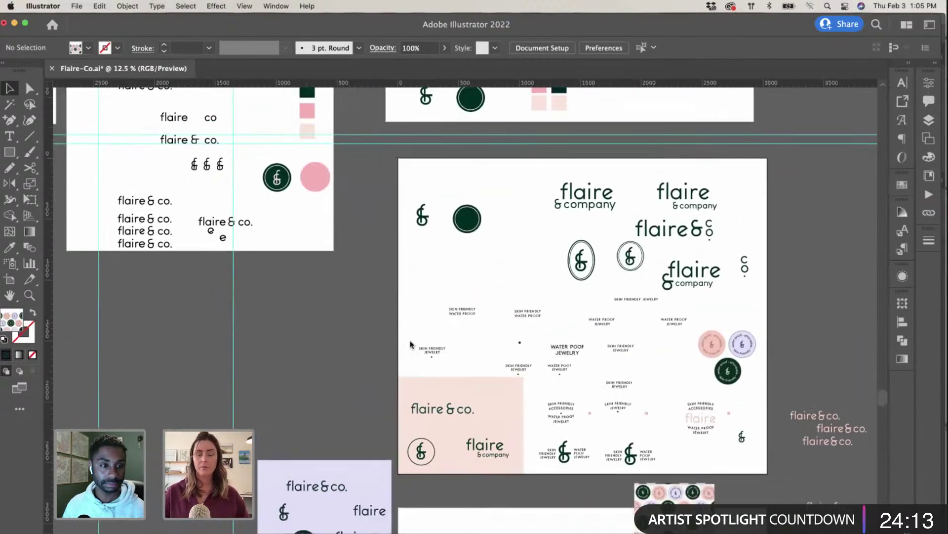
key("ctrl+Up")
left_click(288, 364)
Step: Look over the InDesign layout around page 15, briefly showing the page thumbnails
scroll(289, 370, "up", 15)
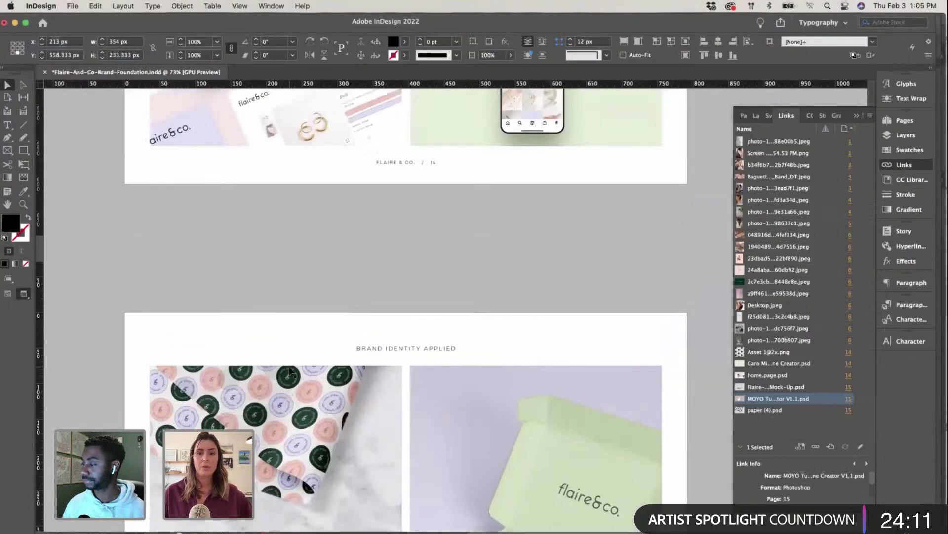
scroll(289, 371, "down", 6)
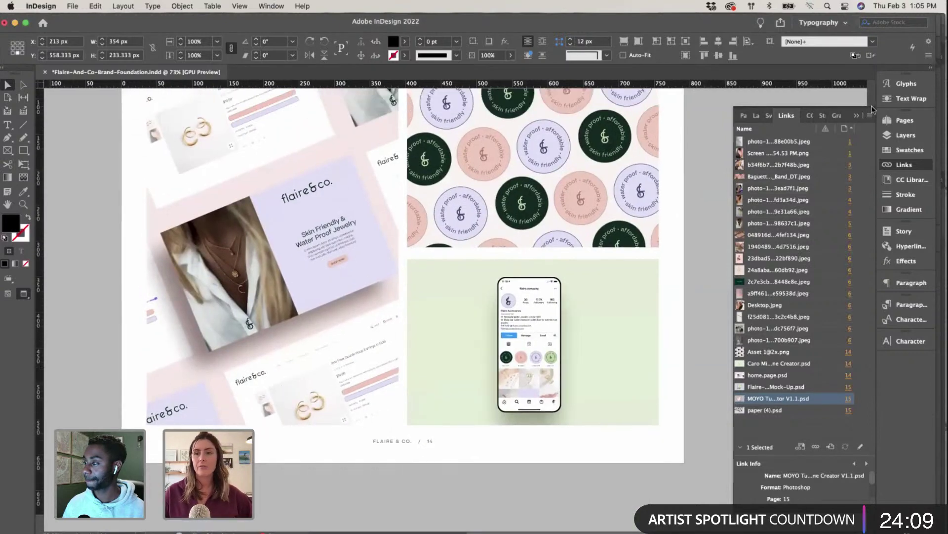
left_click(872, 108)
scroll(676, 303, "up", 3)
scroll(675, 303, "down", 3)
scroll(676, 302, "left", 1)
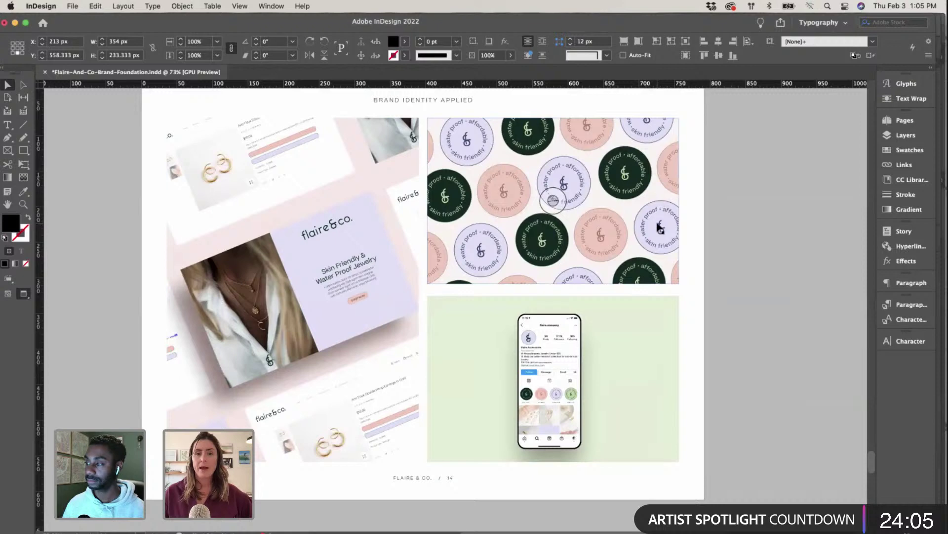
scroll(547, 285, "up", 4)
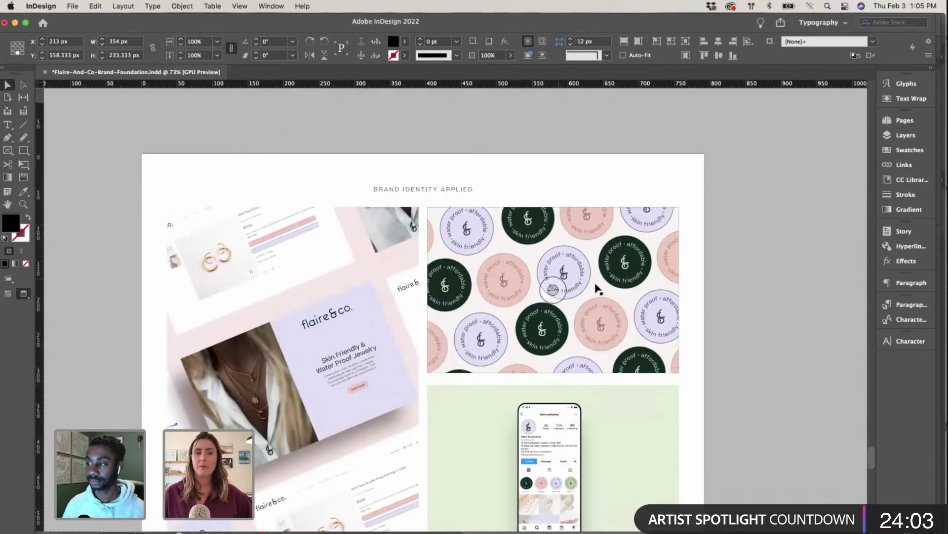
scroll(617, 245, "down", 20)
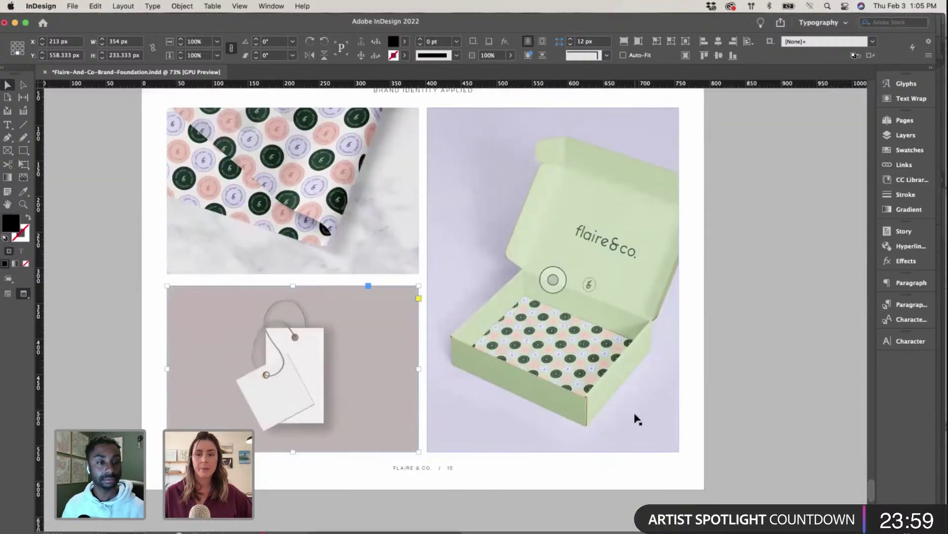
scroll(637, 419, "down", 1)
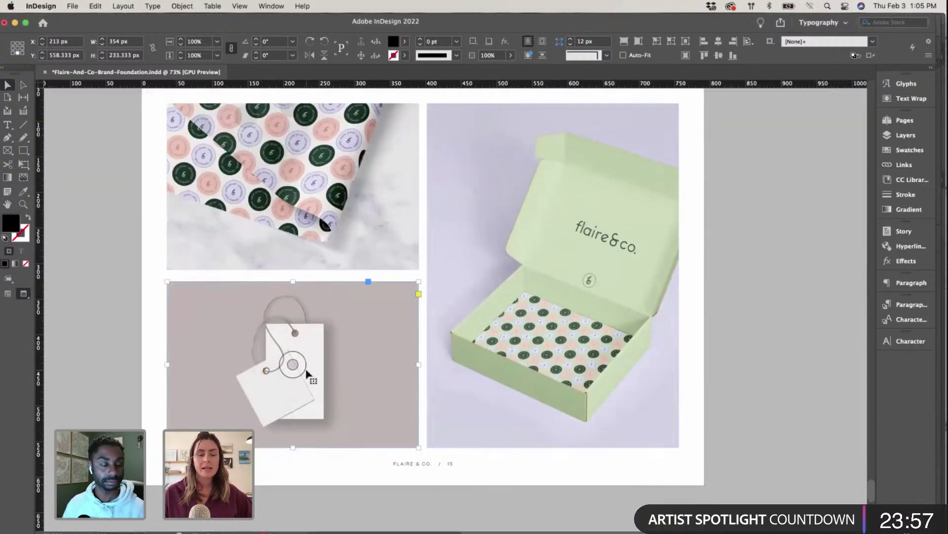
scroll(608, 400, "up", 20)
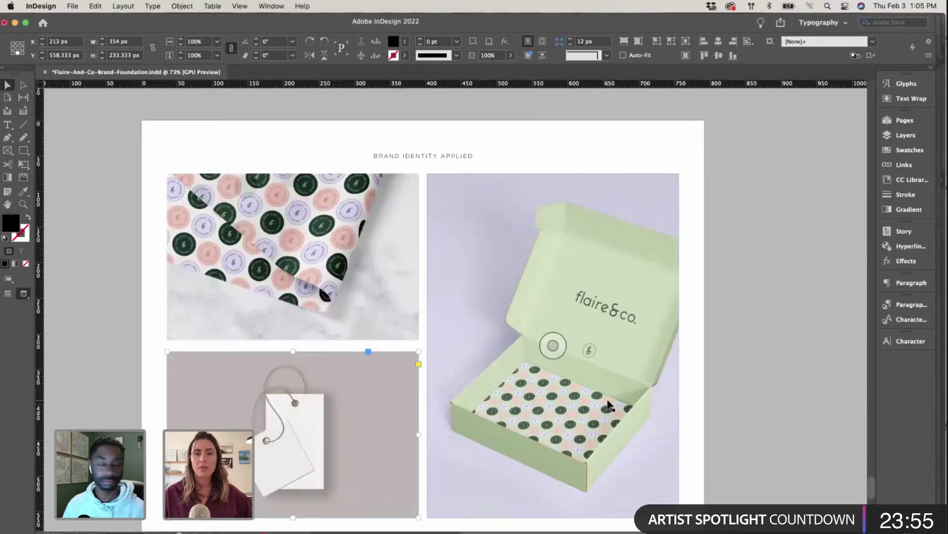
scroll(608, 403, "down", 20)
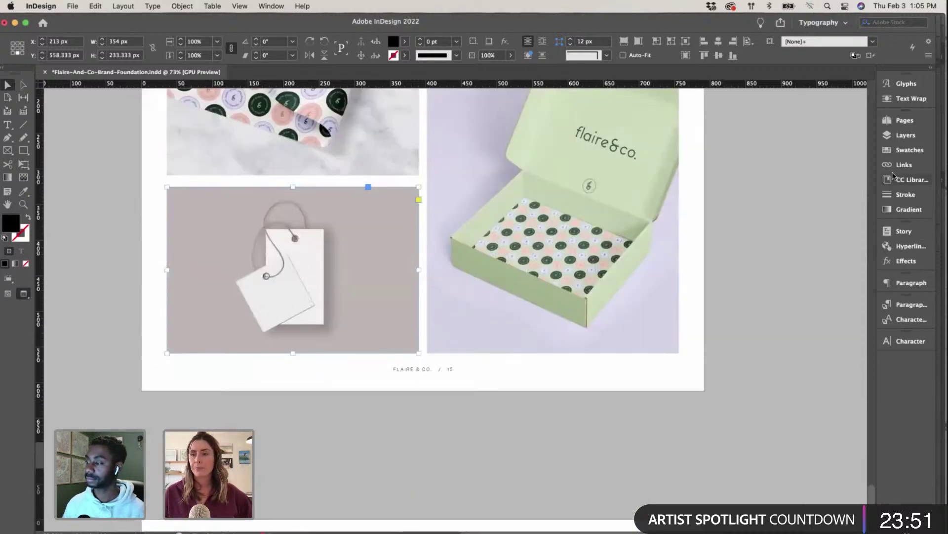
left_click(897, 128)
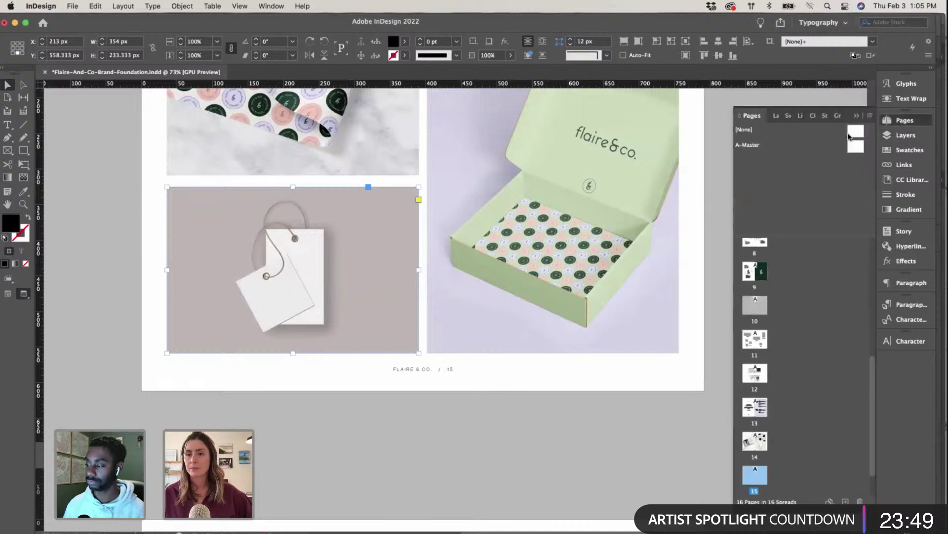
left_click(897, 128)
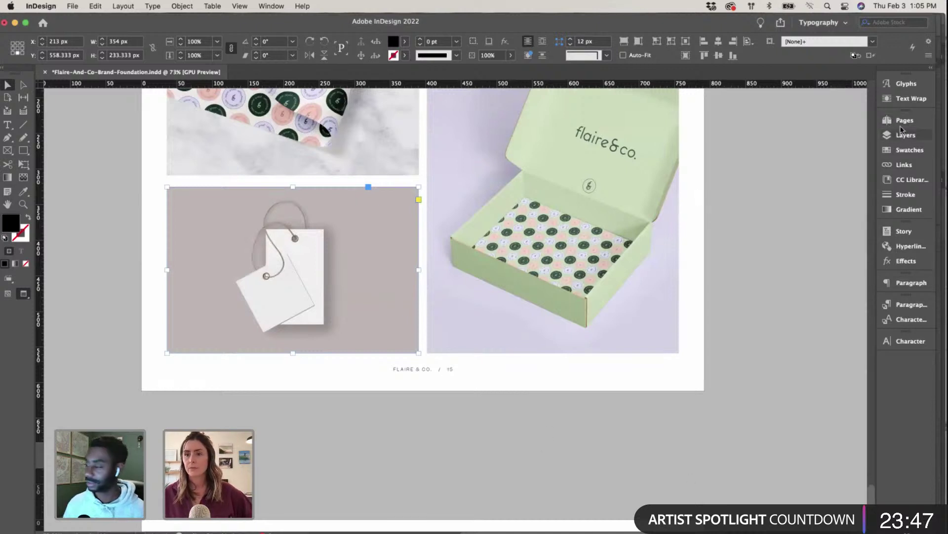
Step: Edit the MOYO tag mockup link in Adobe Photoshop 2022 from the Links panel
left_click(900, 165)
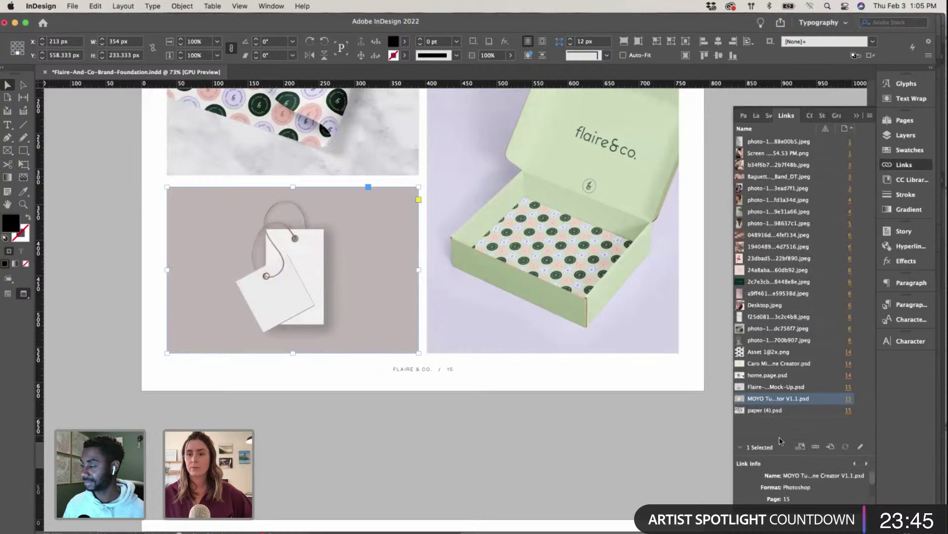
right_click(816, 398)
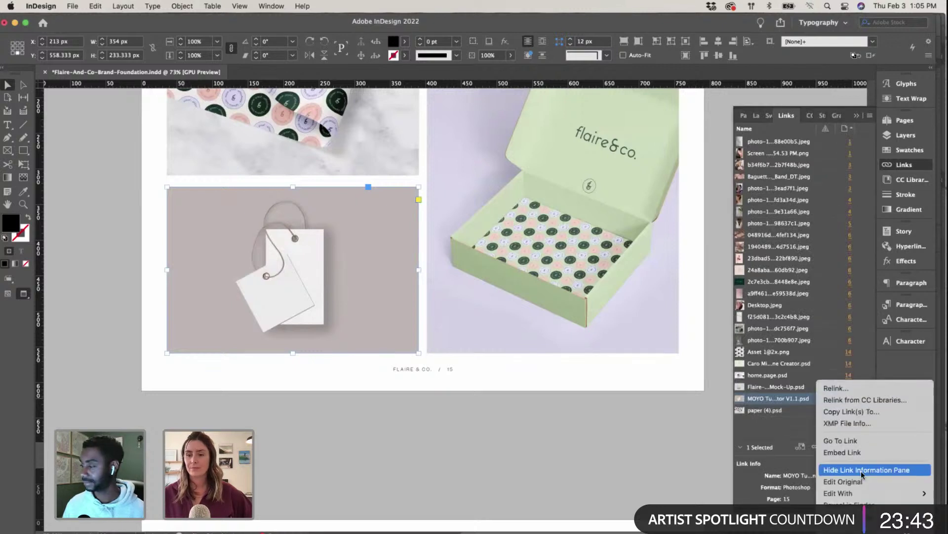
mouse_move(840, 493)
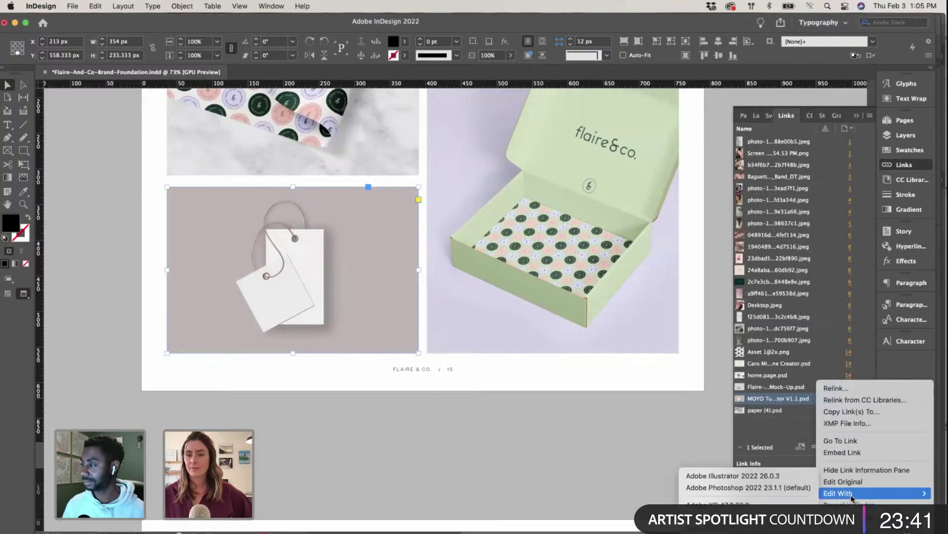
left_click(764, 488)
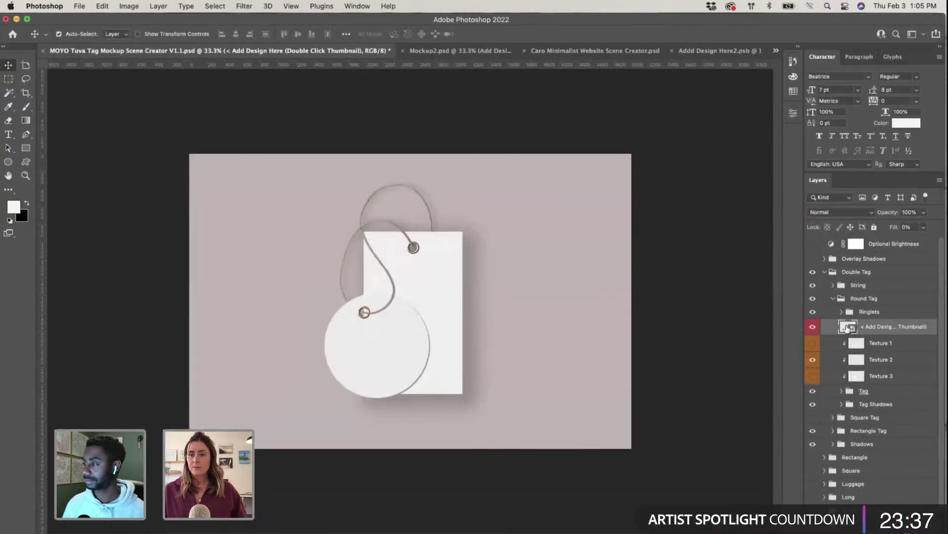
Step: Open the round tag's design and select the earring photo with its wordmark in Illustrator
double_click(847, 327)
key("ctrl+Up")
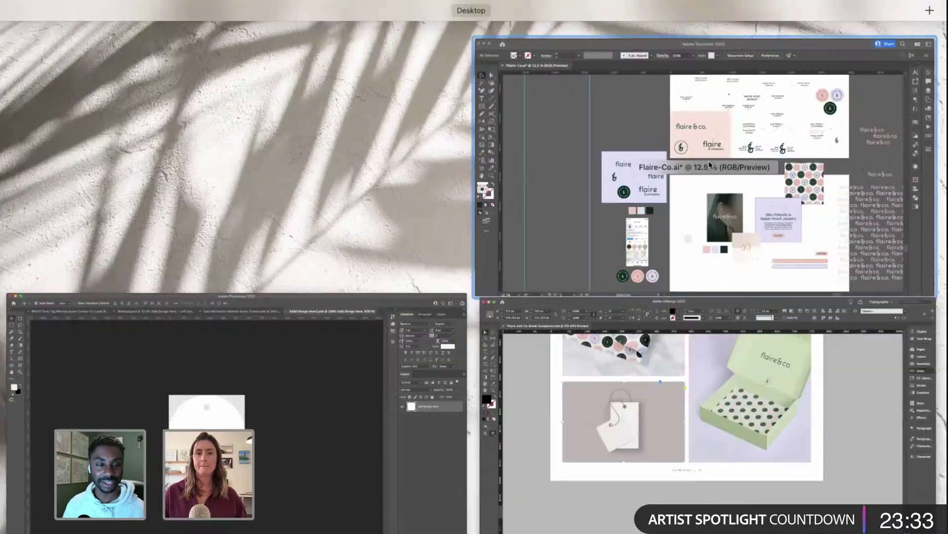
left_click(710, 164)
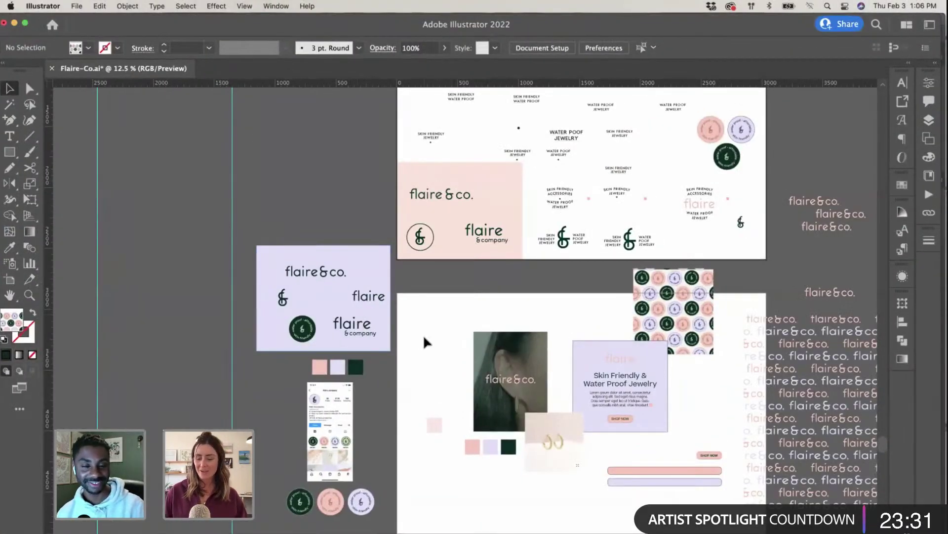
key("super+equal")
scroll(422, 341, "down", 5)
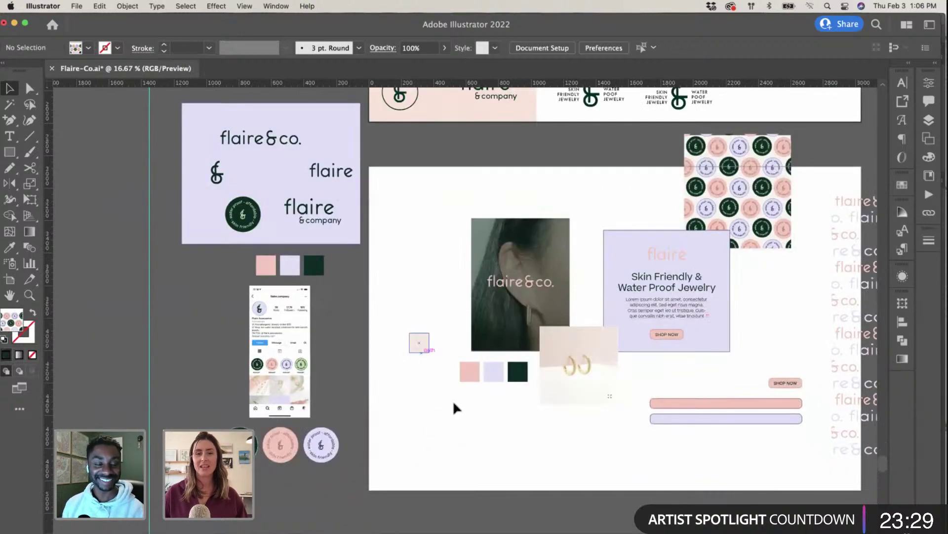
left_click(541, 252)
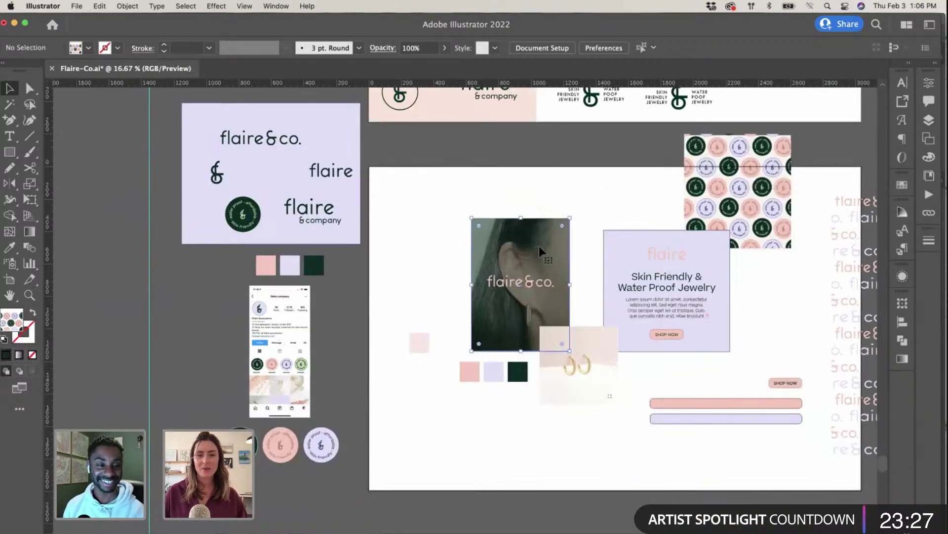
left_click_drag(455, 267, 582, 298)
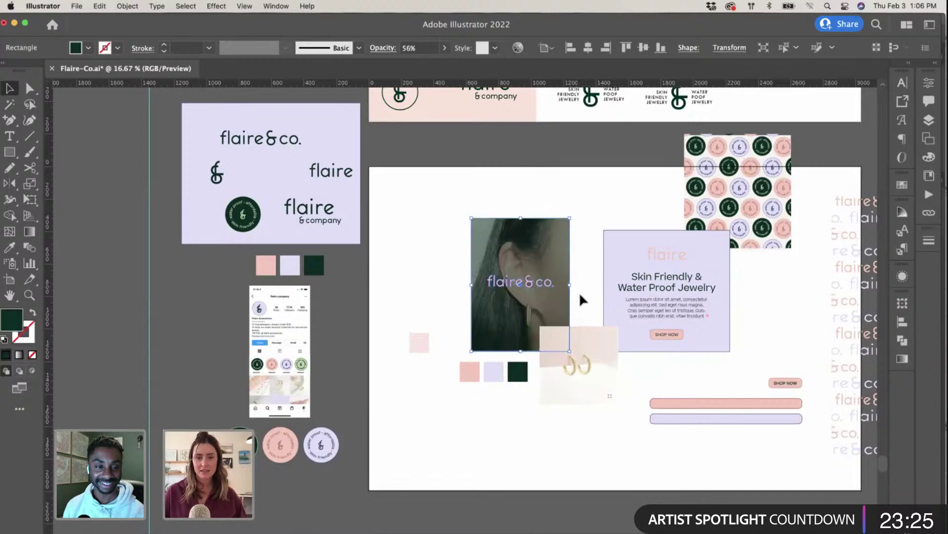
Step: Paste the copied earring artwork into the round tag design in Photoshop
key("ctrl+Up")
left_click(466, 300)
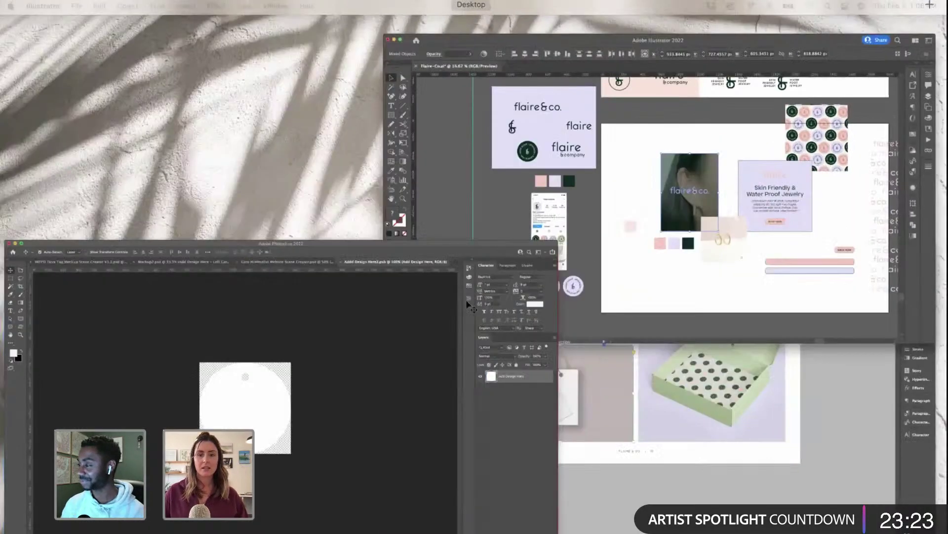
key("super+v")
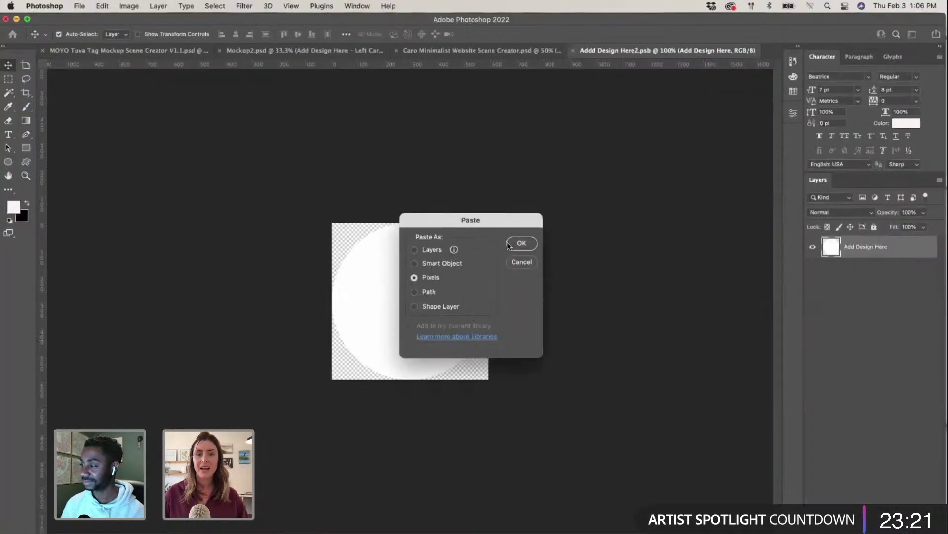
Step: Place the earring artwork as pixels, enlarge and centre it, and save the round tag
left_click(518, 243)
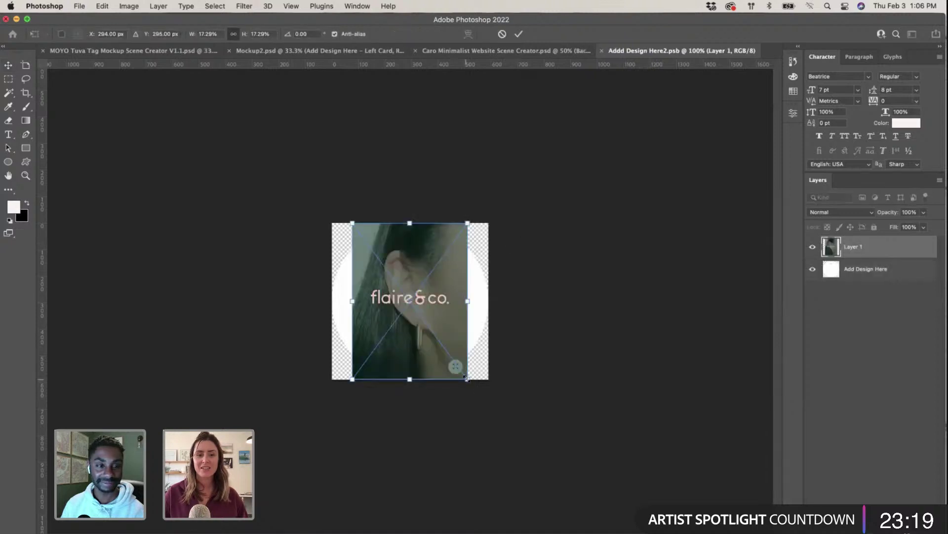
left_click_drag(467, 378, 525, 453)
left_click_drag(457, 311, 438, 276)
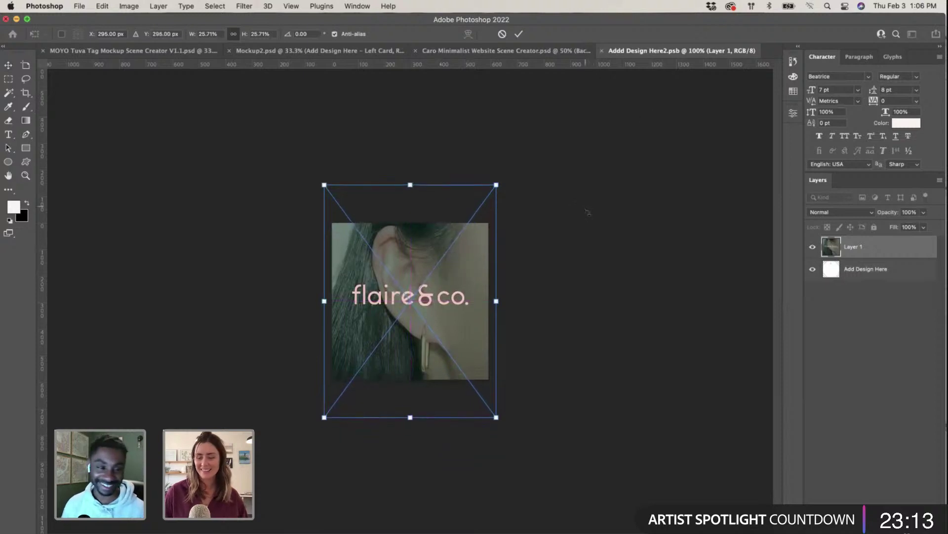
key("Return")
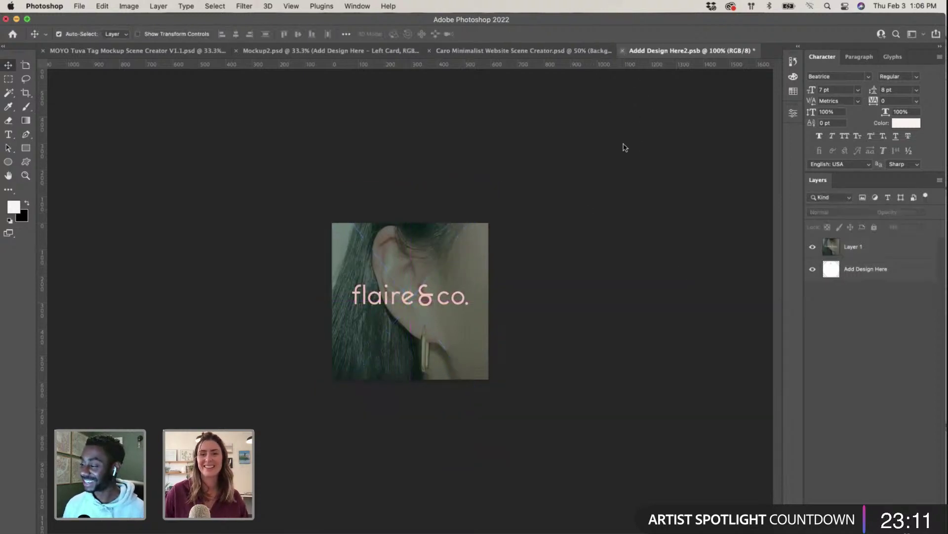
key("super+w")
left_click(506, 209)
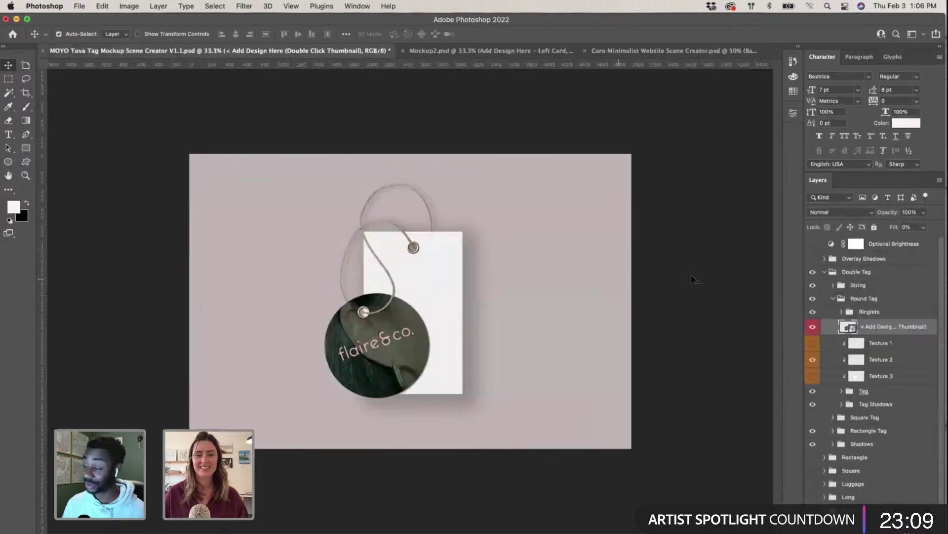
Step: Reopen the round tag design and shrink the image and base layers to about 92%
left_click(434, 292)
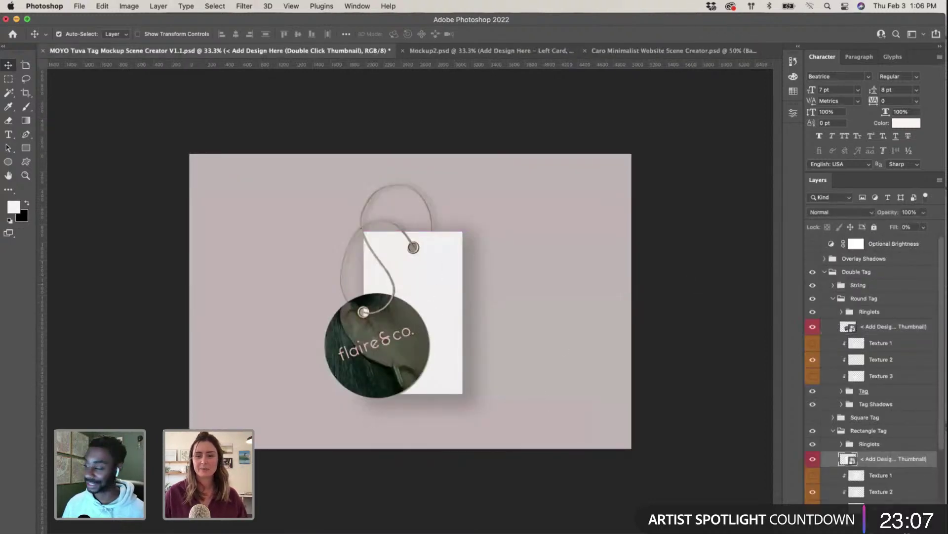
scroll(880, 464, "down", 3)
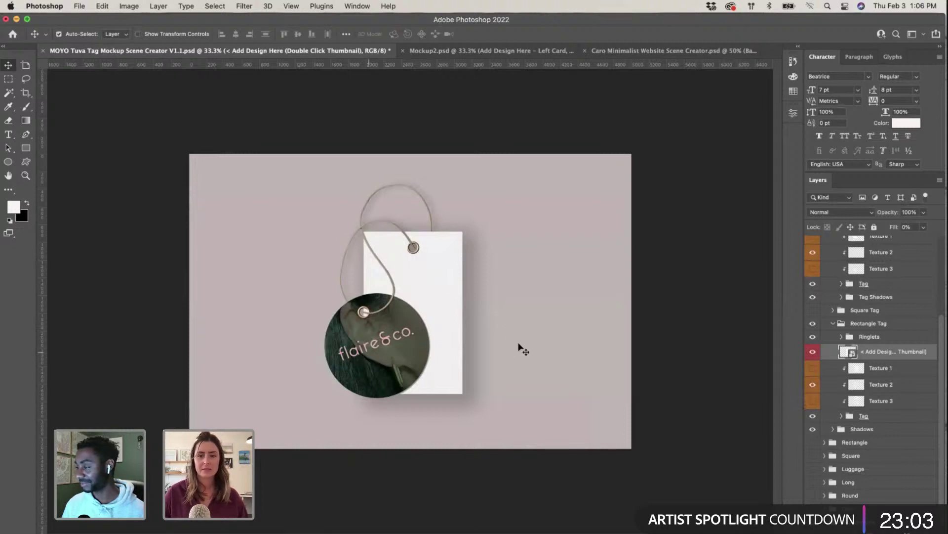
left_click(401, 357)
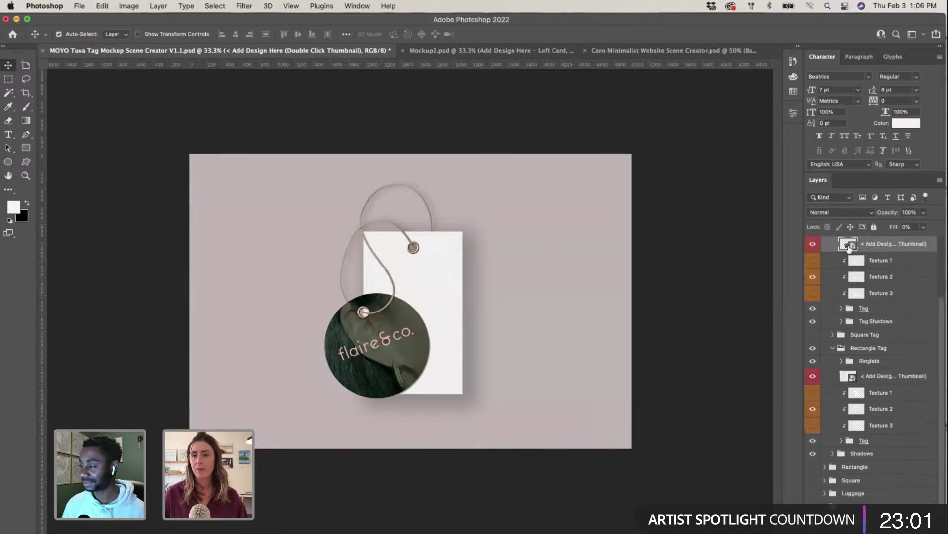
double_click(849, 245)
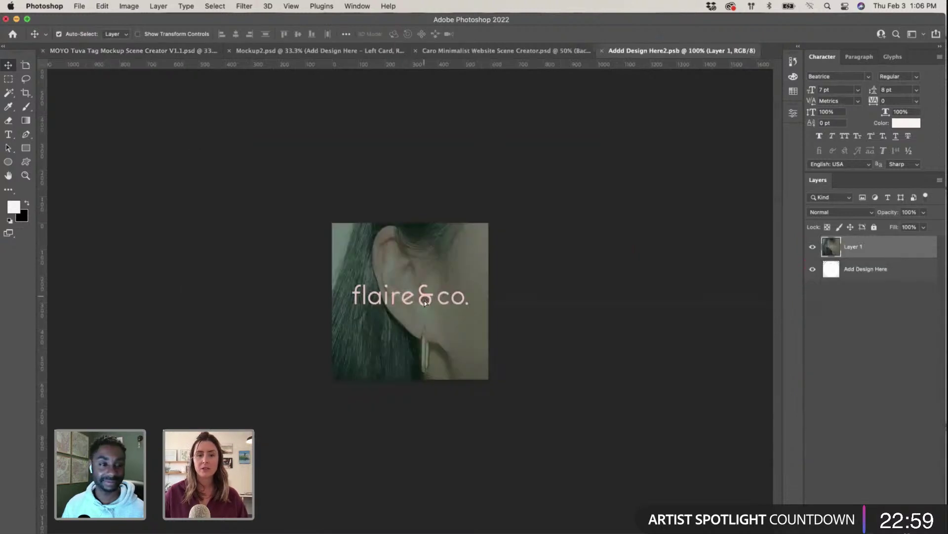
left_click_drag(425, 303, 425, 306)
left_click(534, 336)
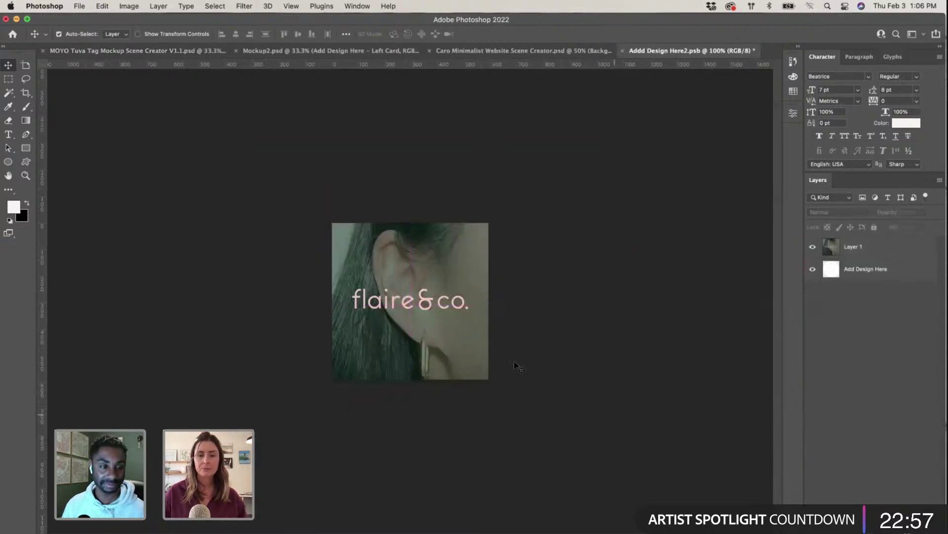
key("alt+super+a")
key("super+t")
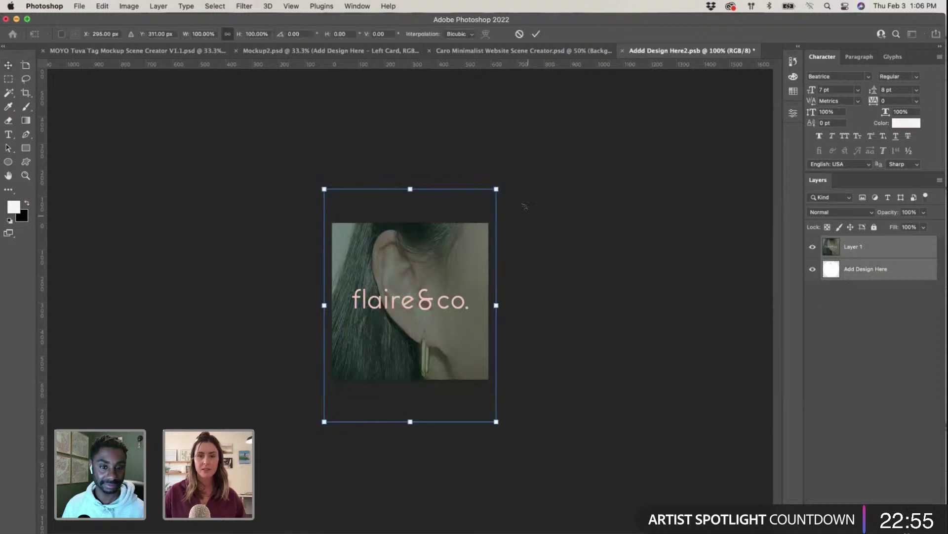
left_click_drag(496, 191, 489, 199)
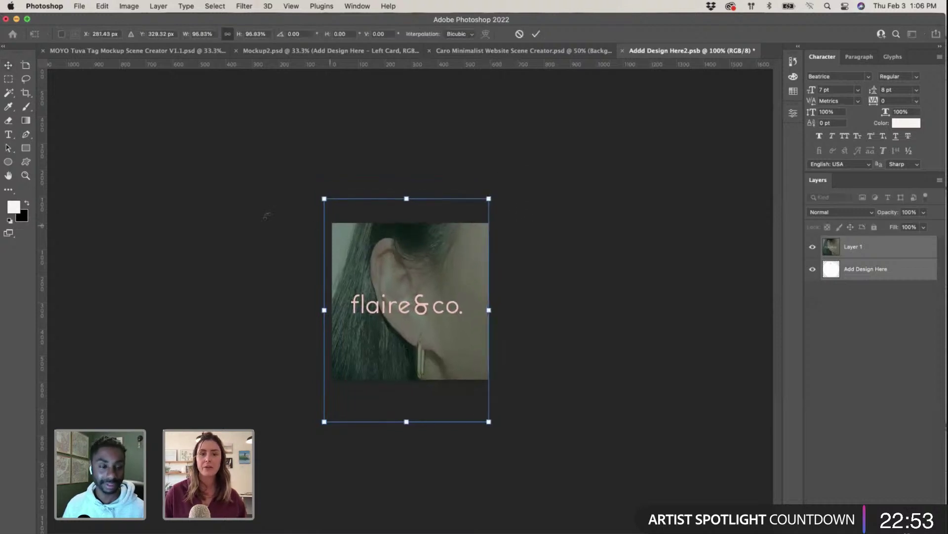
left_click_drag(324, 198, 330, 205)
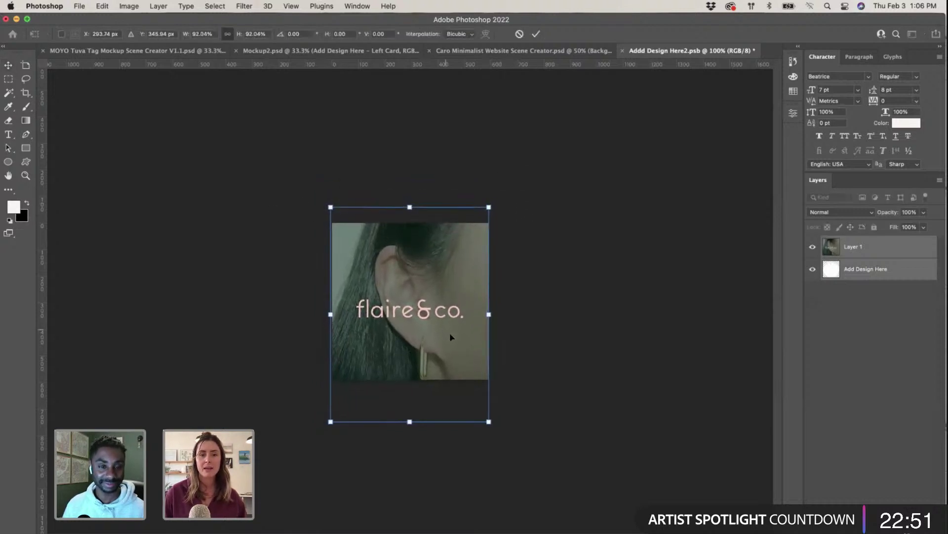
mouse_move(448, 332)
left_mouse_down()
mouse_move(449, 321)
mouse_move(455, 329)
left_mouse_up()
key("Return")
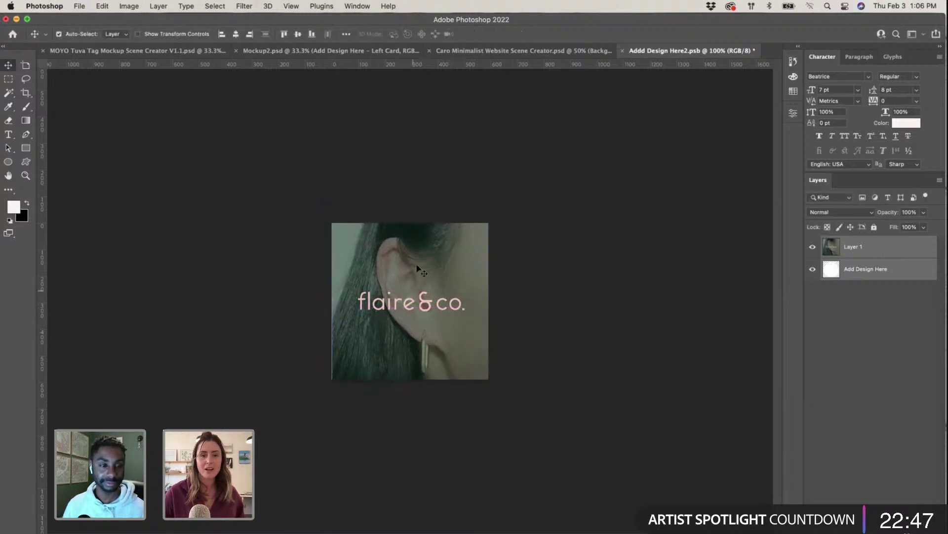
Step: Enlarge the earring photo slightly past the canvas, reposition it, and save into the mockup
key("ctrl+t")
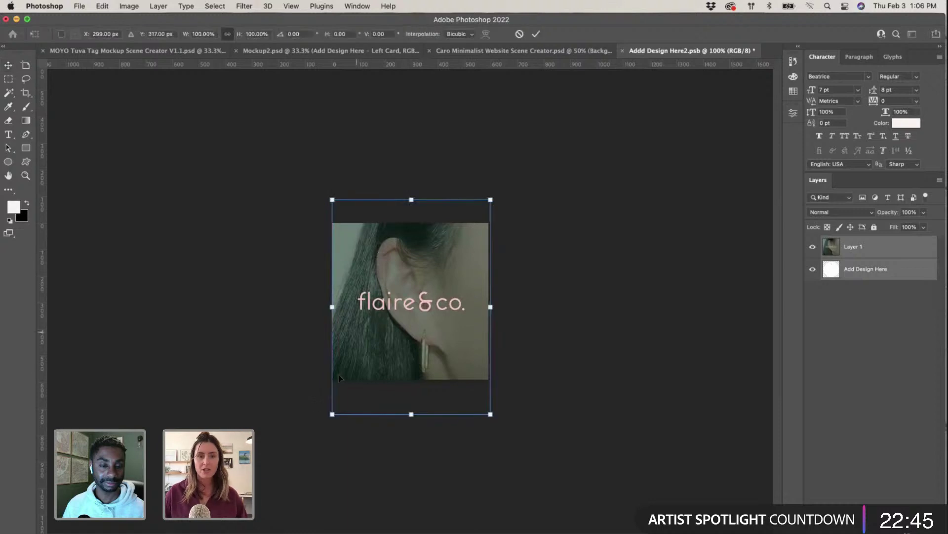
left_click_drag(332, 418, 329, 421)
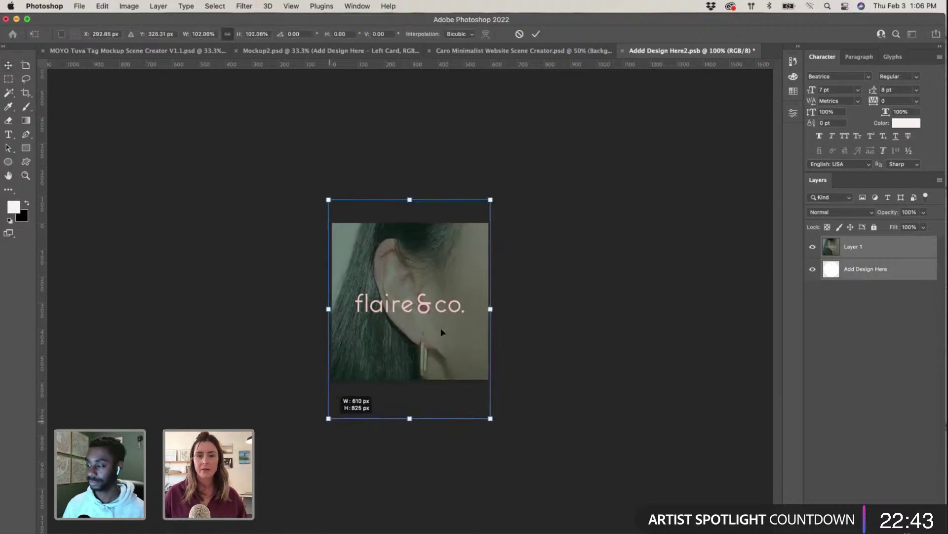
left_click_drag(442, 332, 482, 323)
left_click(711, 300)
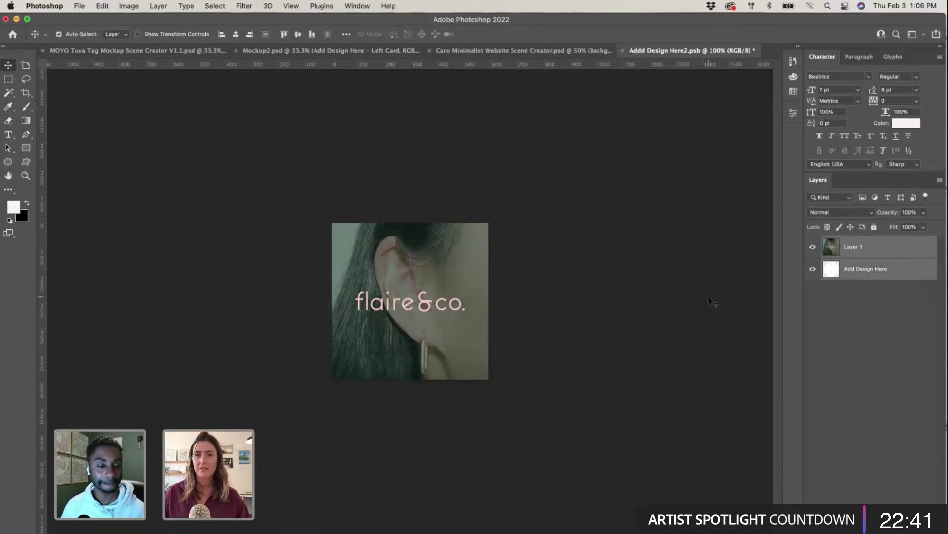
left_click(624, 51)
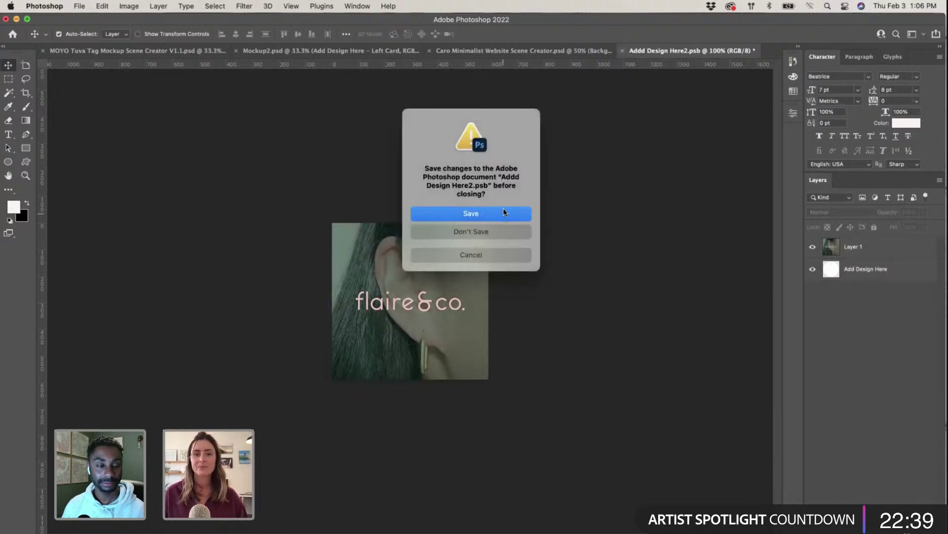
key("Return")
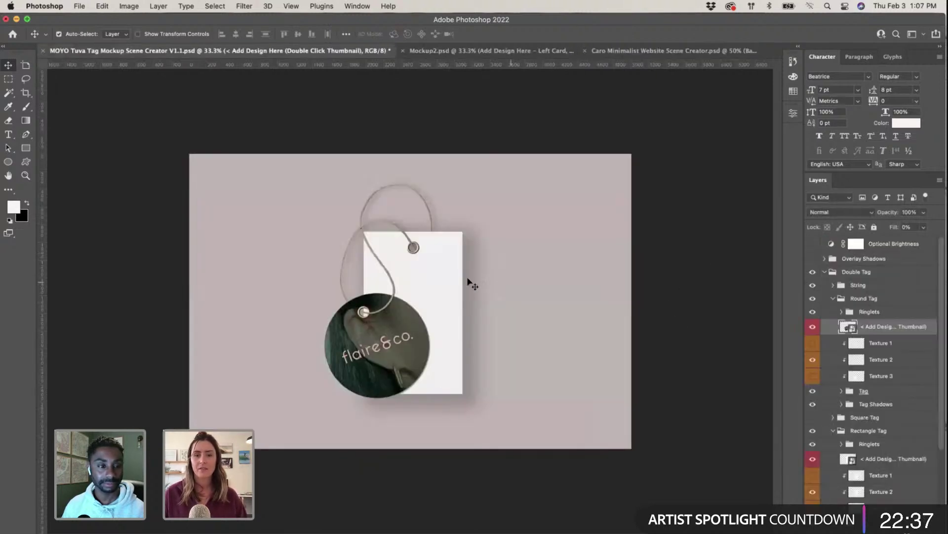
Step: Open the Rectangle Tag design smart object, Add Design Here9111.psb, for editing
left_click(424, 275)
scroll(842, 380, "down", 5)
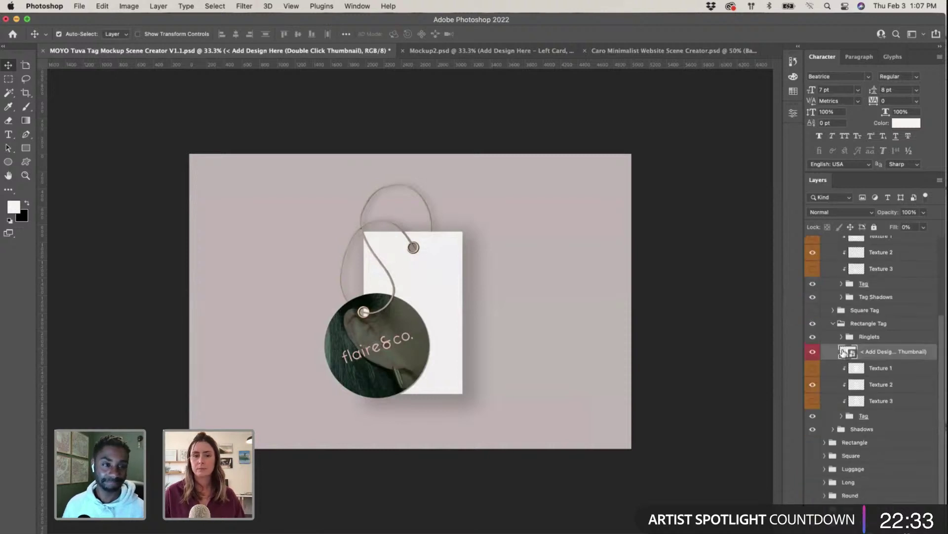
double_click(845, 352)
Step: Select and copy the pale pink flaire & co. panel on the Illustrator brand board
left_click(625, 341)
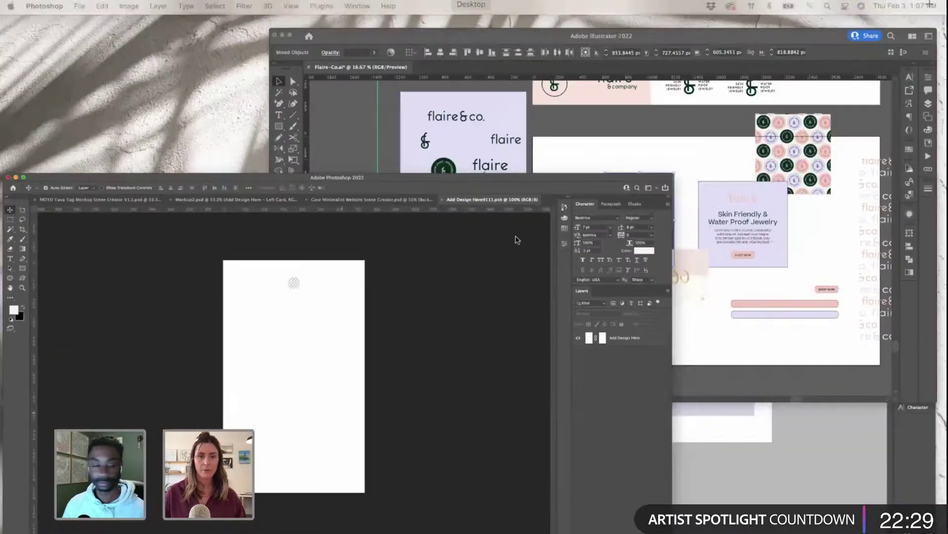
left_click(691, 148)
scroll(425, 187, "up", 5)
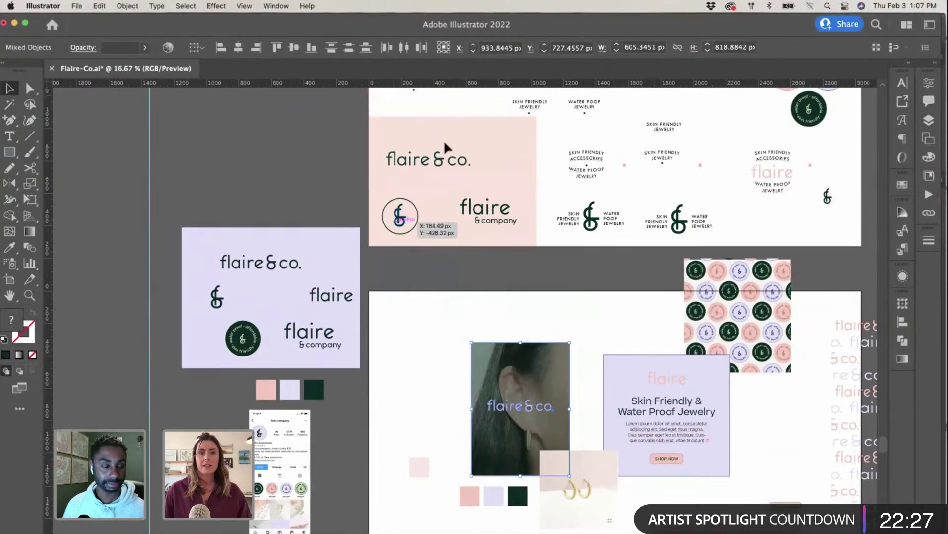
left_click(430, 119)
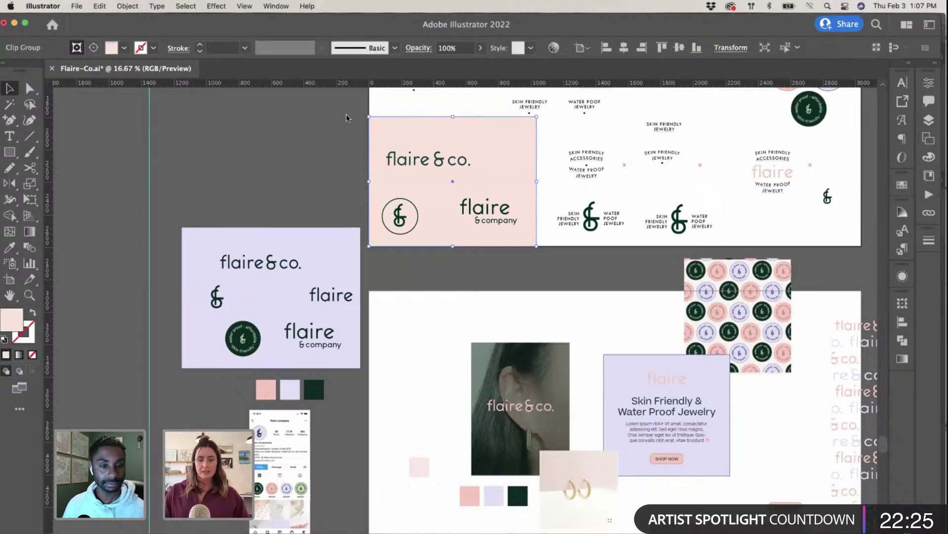
key("ctrl+Up")
Step: Paste the pink panel as pixels into Add Design Here9111.psb and stretch it to fill the canvas
left_click(532, 245)
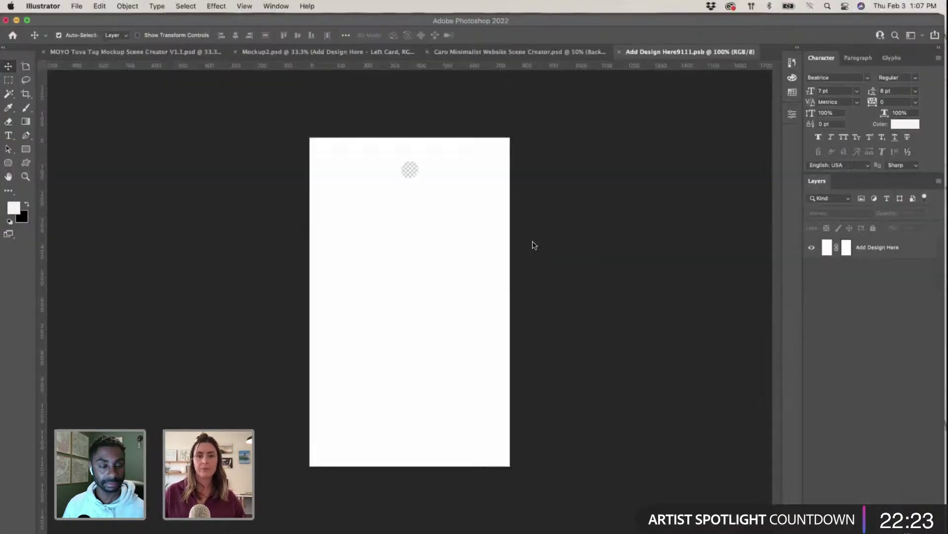
key("super+v")
left_click(529, 244)
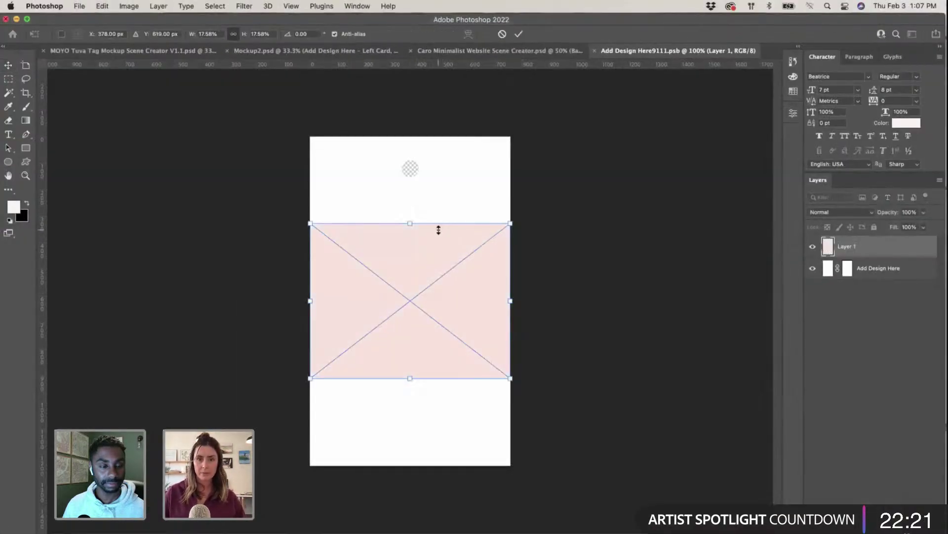
left_click_drag(409, 224, 414, 137)
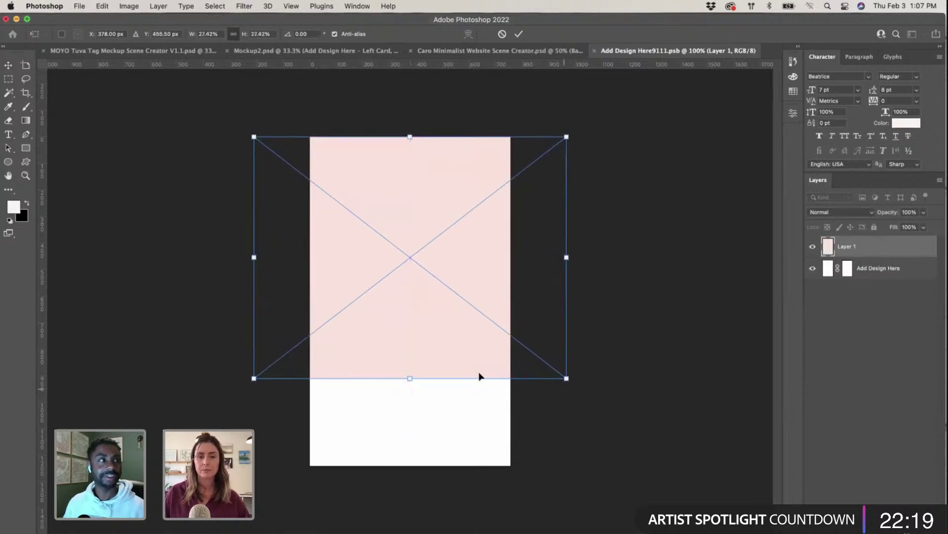
left_click_drag(409, 379, 408, 465)
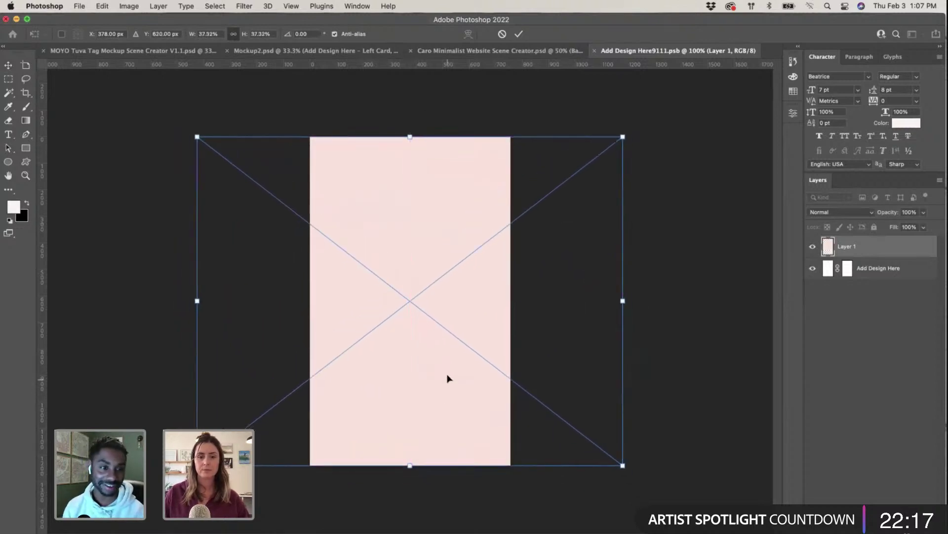
left_click_drag(447, 377, 447, 386)
key("Return")
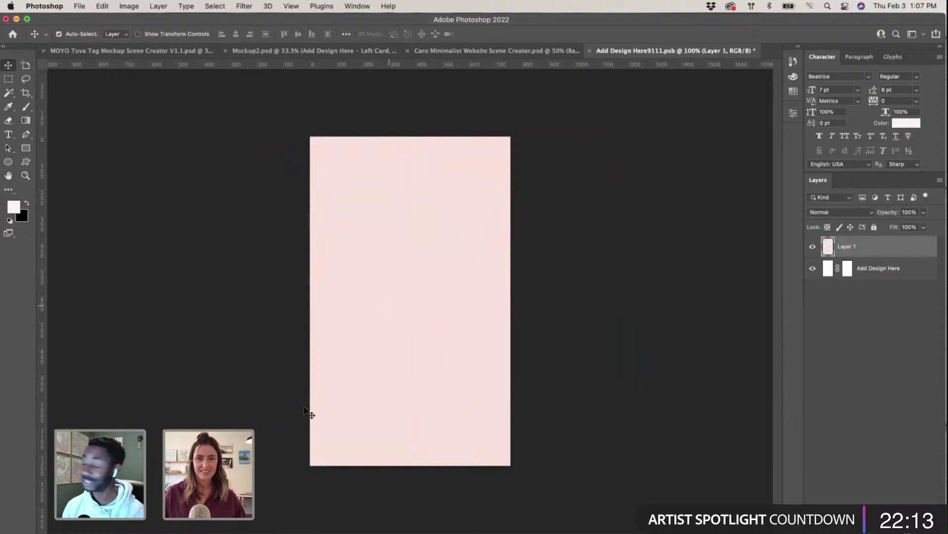
Step: Select and copy the Skin Friendly & Water Proof Jewelry text in Illustrator
key("ctrl+Up")
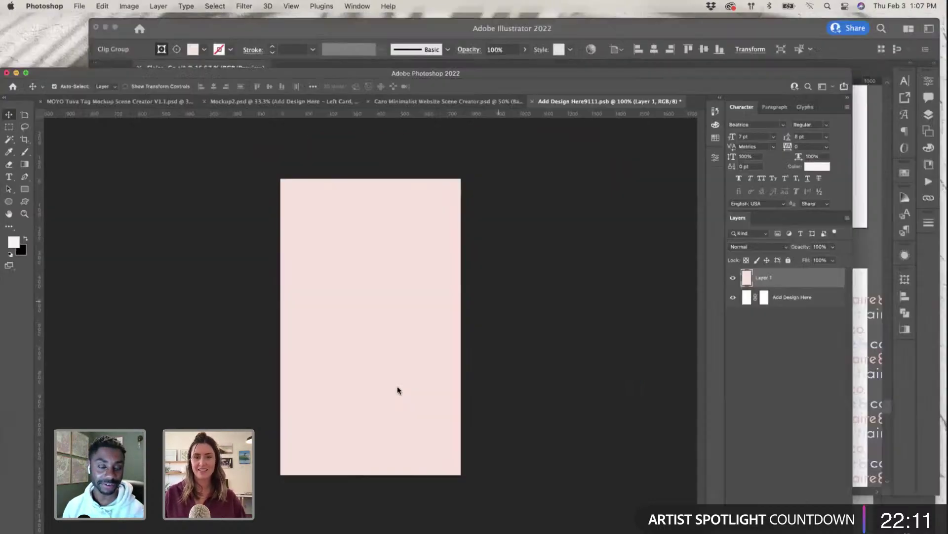
left_click(657, 249)
scroll(568, 262, "up", 5)
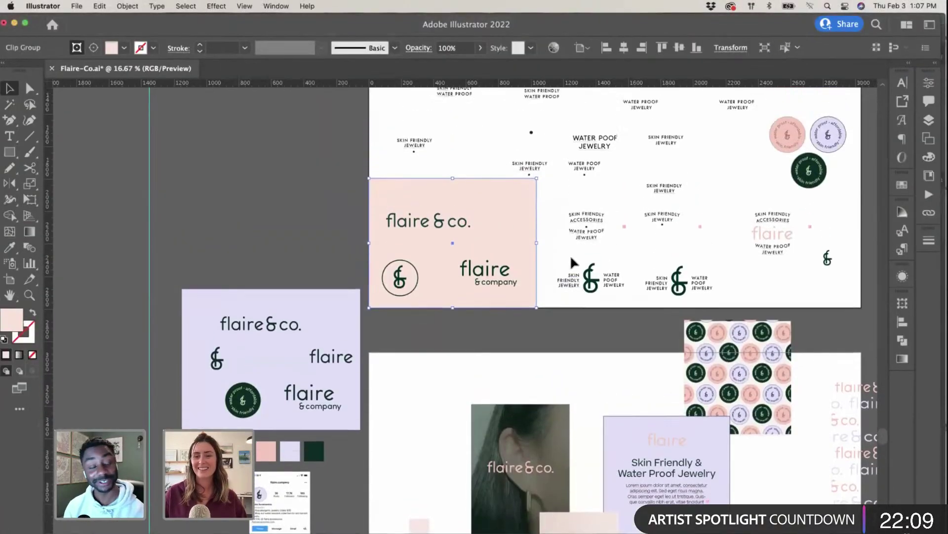
scroll(569, 263, "down", 4)
scroll(568, 263, "right", 5)
scroll(573, 261, "down", 3)
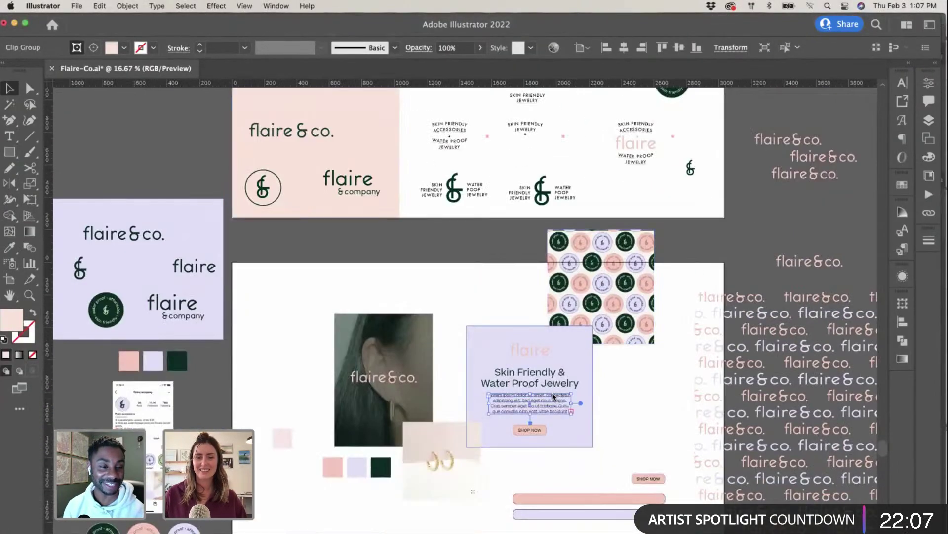
left_click(550, 379)
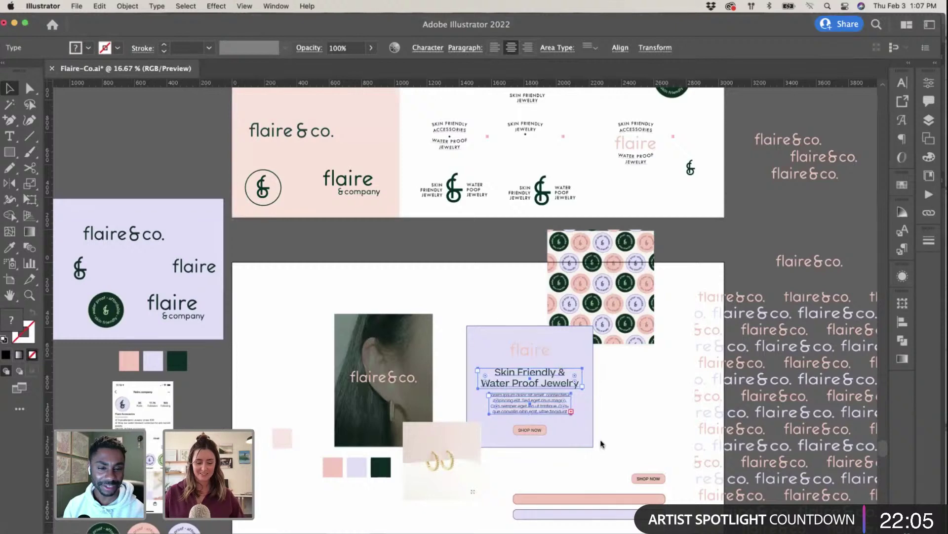
key("ctrl+Up")
Step: Paste the text into the tag design as pixels, creating Layer 2
left_click(350, 439)
key("super+v")
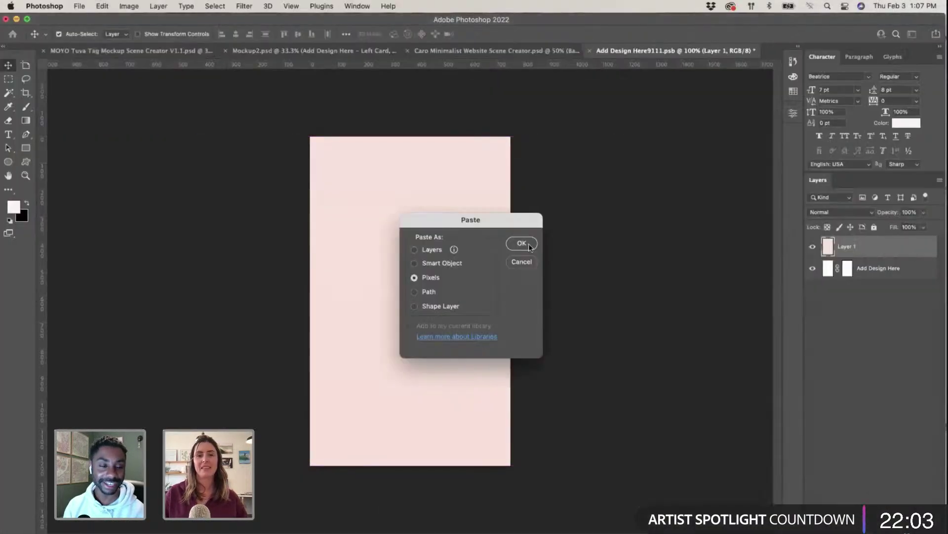
left_click(522, 243)
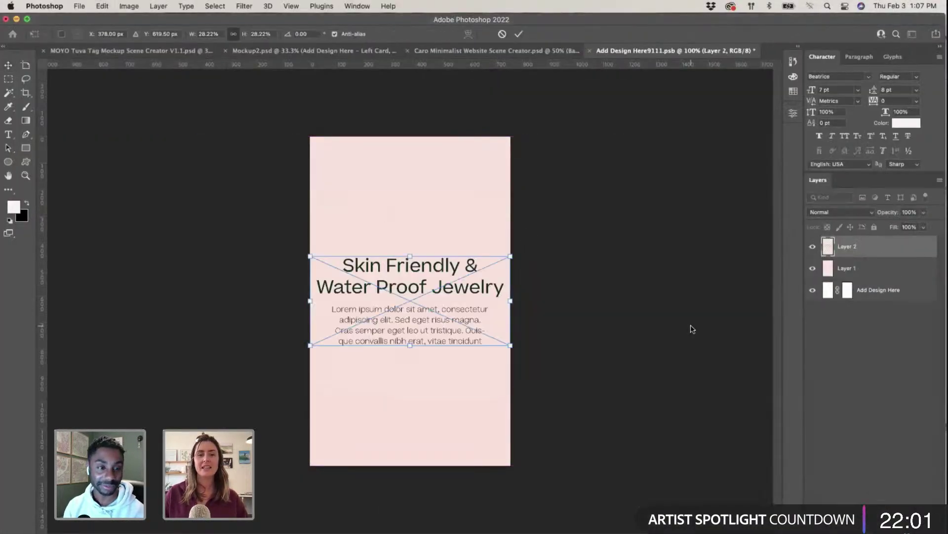
key("Return")
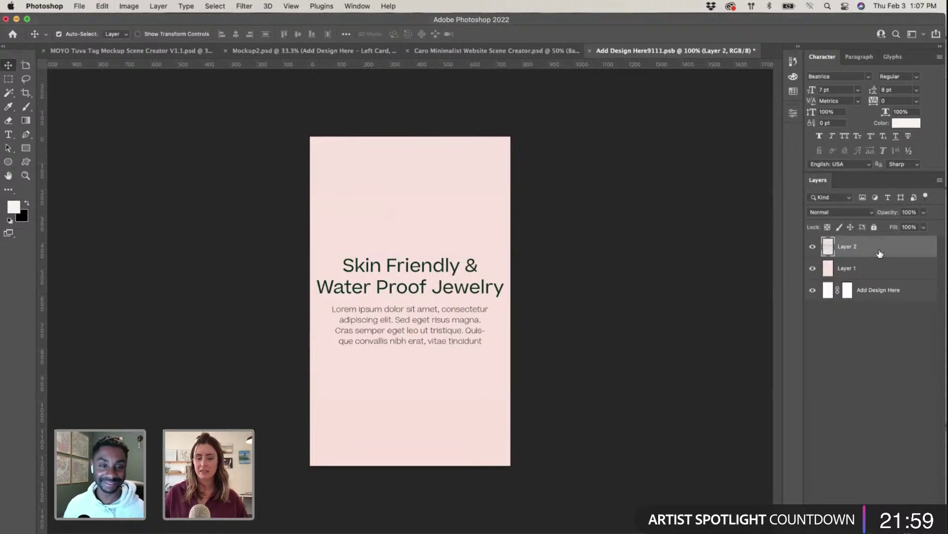
key("super+4")
key("BackSpace")
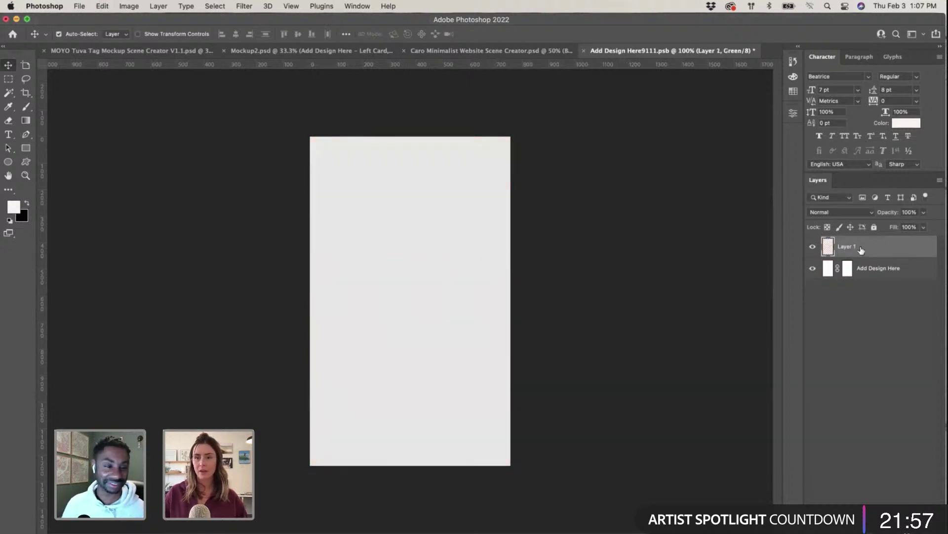
key("super+z")
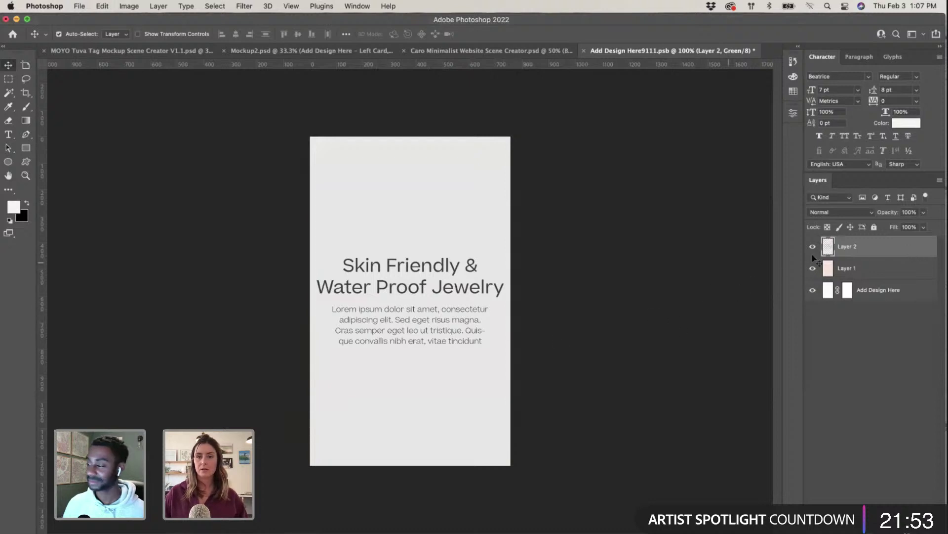
Step: Try moving the pasted text on the canvas, dismissing the move warning each time
left_click(420, 275)
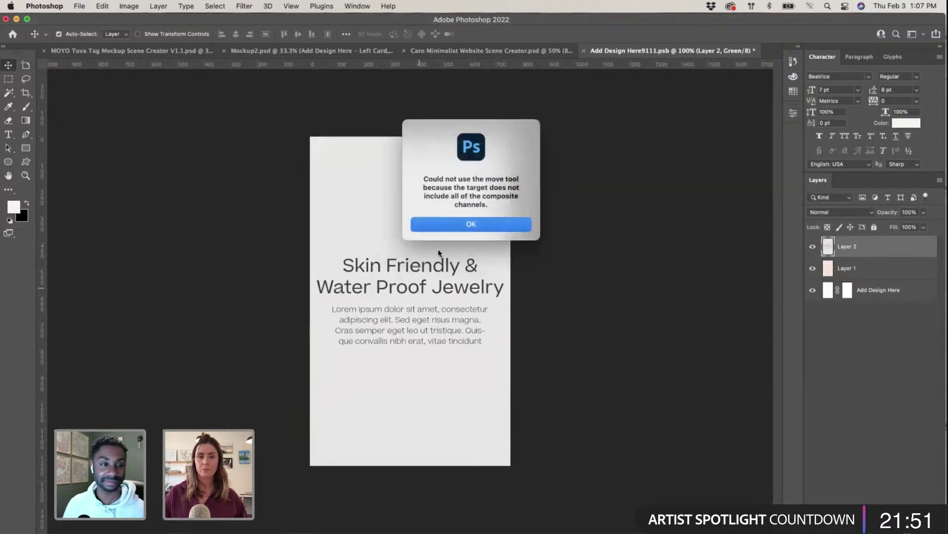
left_click(466, 225)
left_click(491, 251)
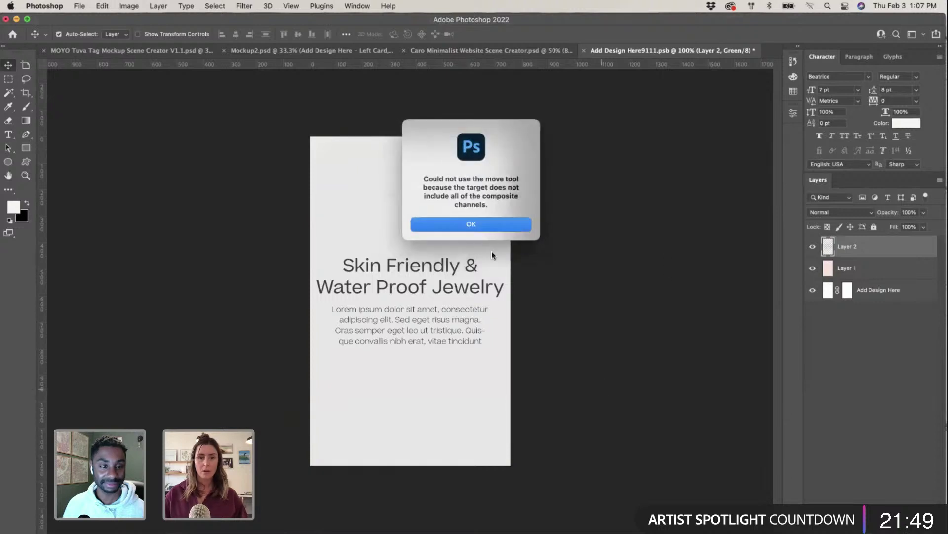
left_click(490, 228)
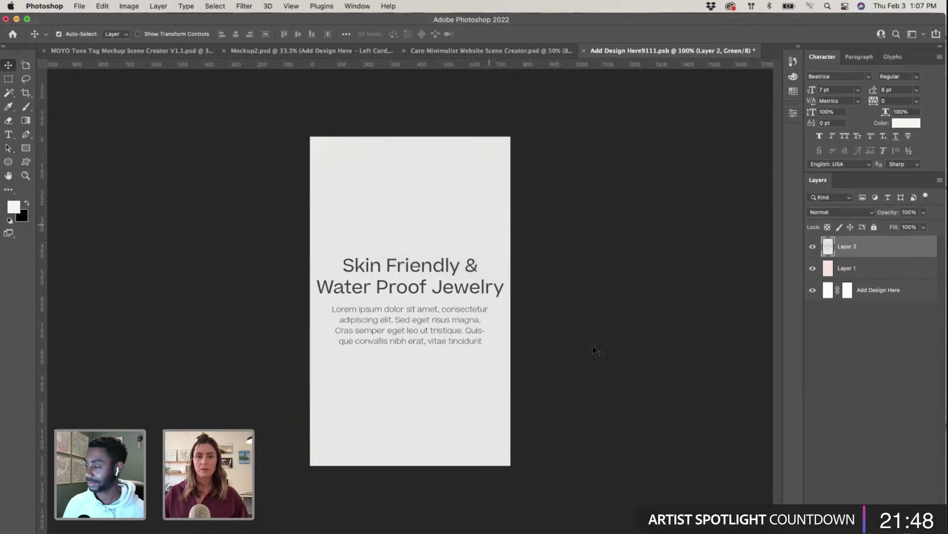
left_click(464, 294)
left_click(476, 229)
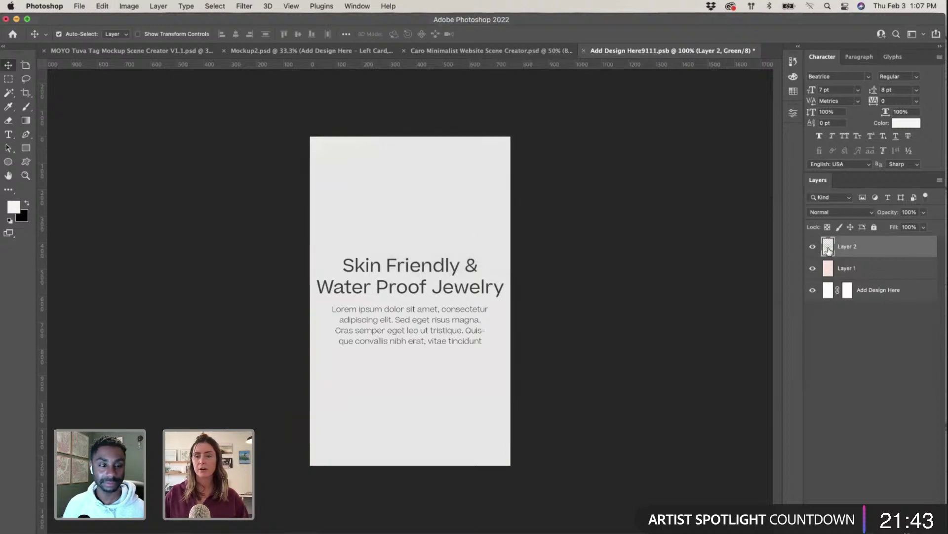
Step: Check both layers' visibility and drag pink Layer 1 above text Layer 2
left_click(813, 249)
left_click(813, 250)
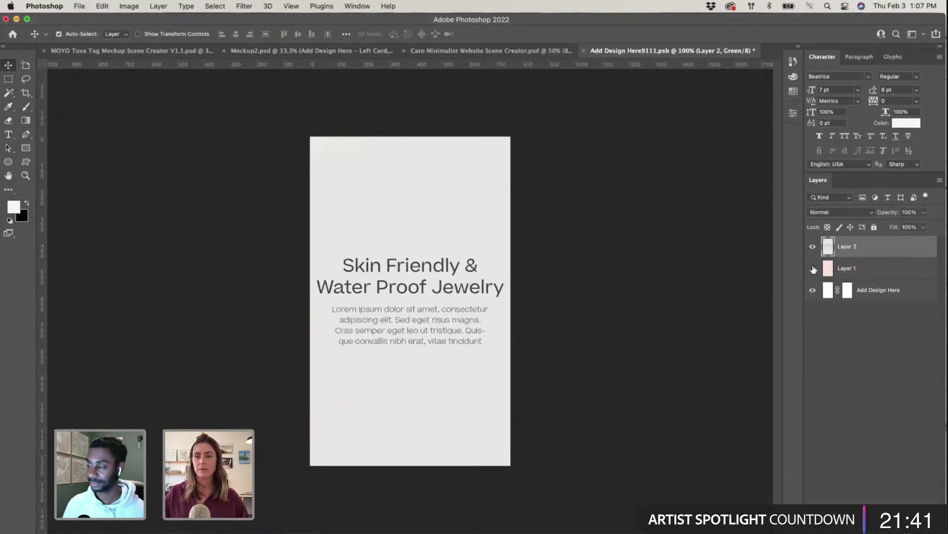
left_click(813, 268)
left_click(813, 269)
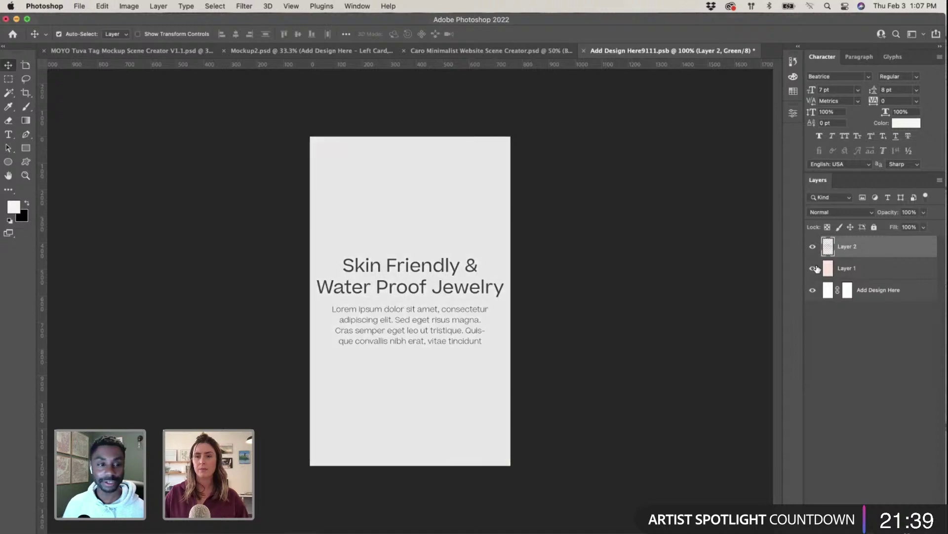
left_click_drag(901, 279, 892, 241)
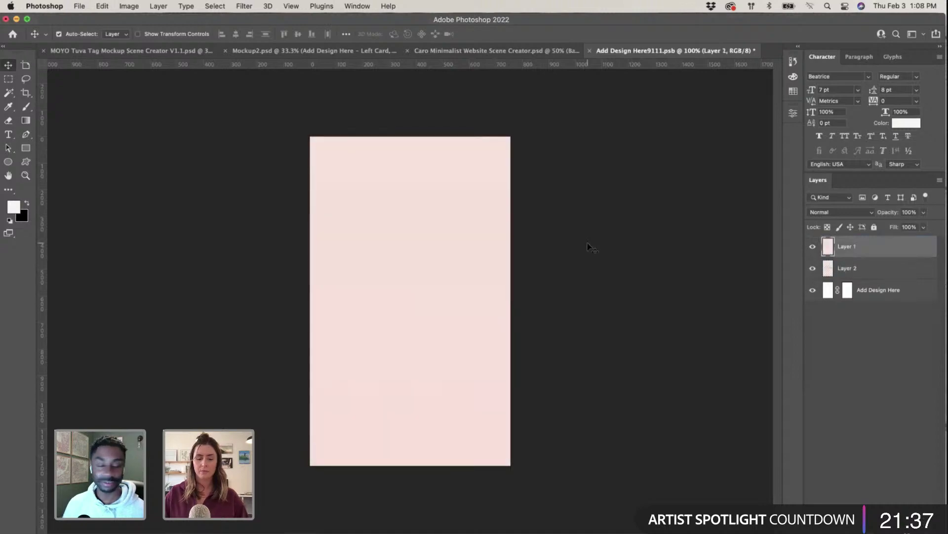
Step: Select and copy the dark green flaire wordmark on the Illustrator board
key("ctrl+Up")
left_click(505, 339)
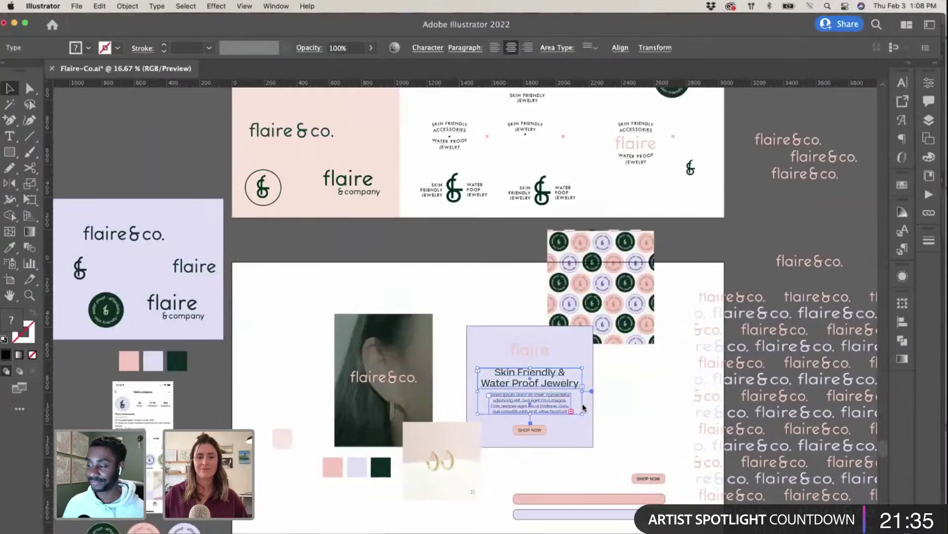
left_click(584, 408)
left_click(548, 352)
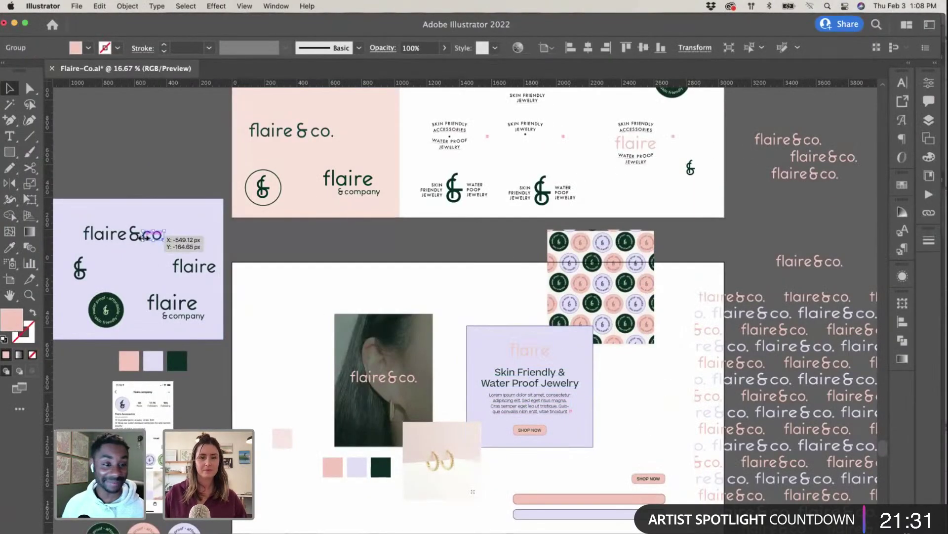
left_click(144, 236)
left_click(195, 266)
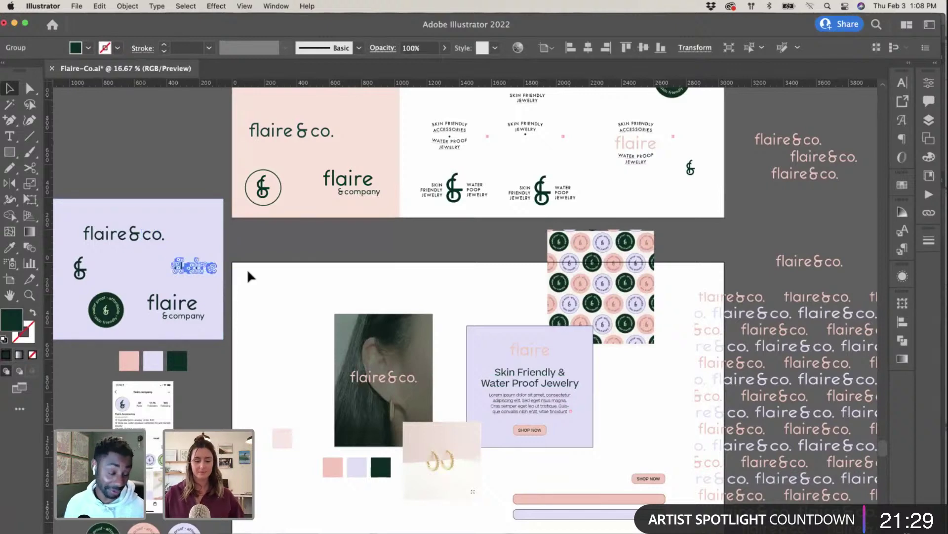
key("super+c")
Step: Paste the wordmark as pixels into the pink tag, shrunk to about 43%
key("ctrl+Up")
left_click(222, 405)
key("super+v")
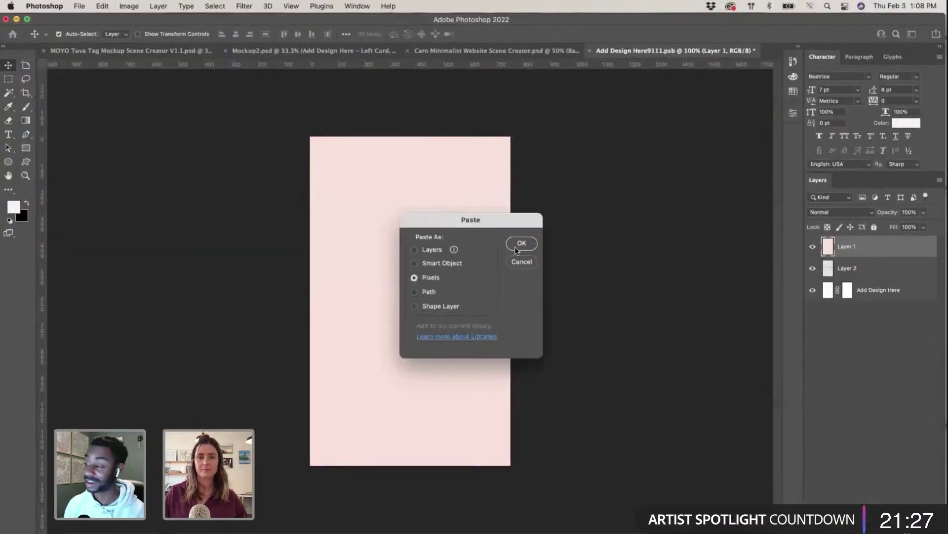
left_click(517, 245)
left_click_drag(511, 270, 434, 223)
key("Return")
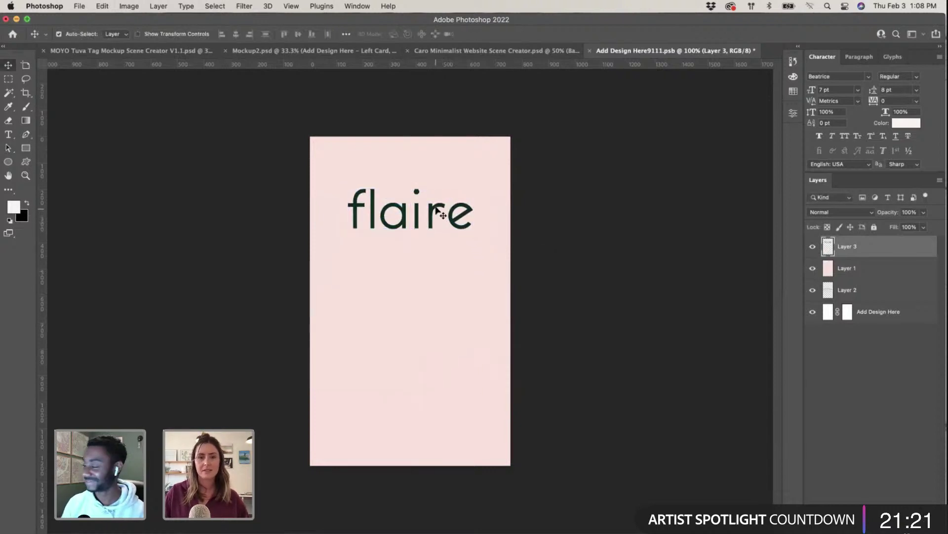
Step: Shrink the wordmark slightly more and nudge it left and up near the tag's top
key("super+t")
left_click_drag(347, 191, 368, 195)
left_click_drag(409, 222, 398, 220)
key("ctrl+Up")
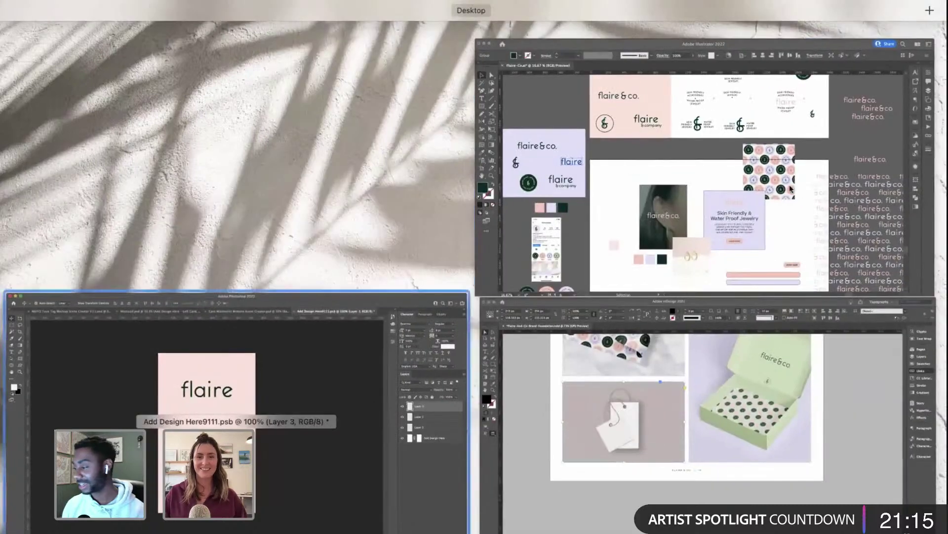
left_click(711, 148)
Step: Copy the lorem ipsum paragraph from the lavender card in Illustrator
scroll(350, 424, "down", 5)
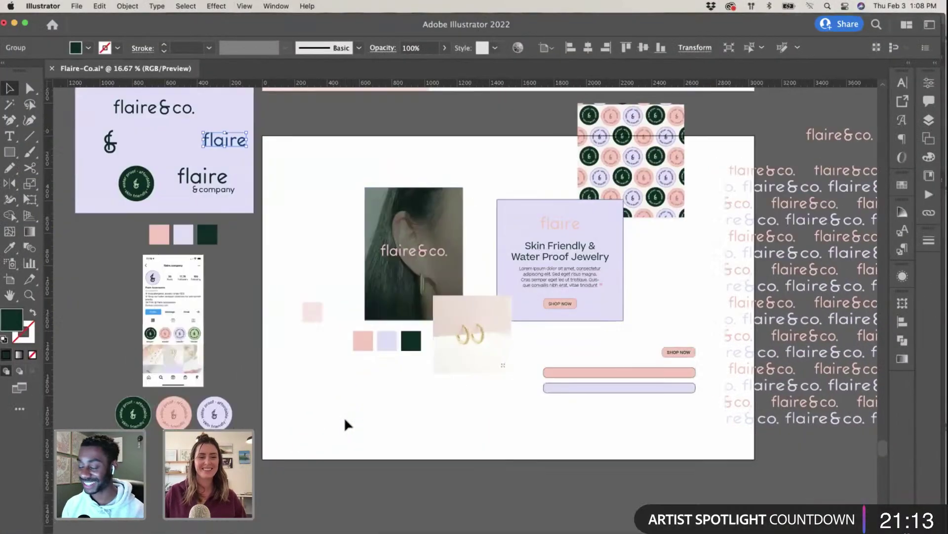
scroll(438, 402, "right", 4)
scroll(438, 403, "up", 3)
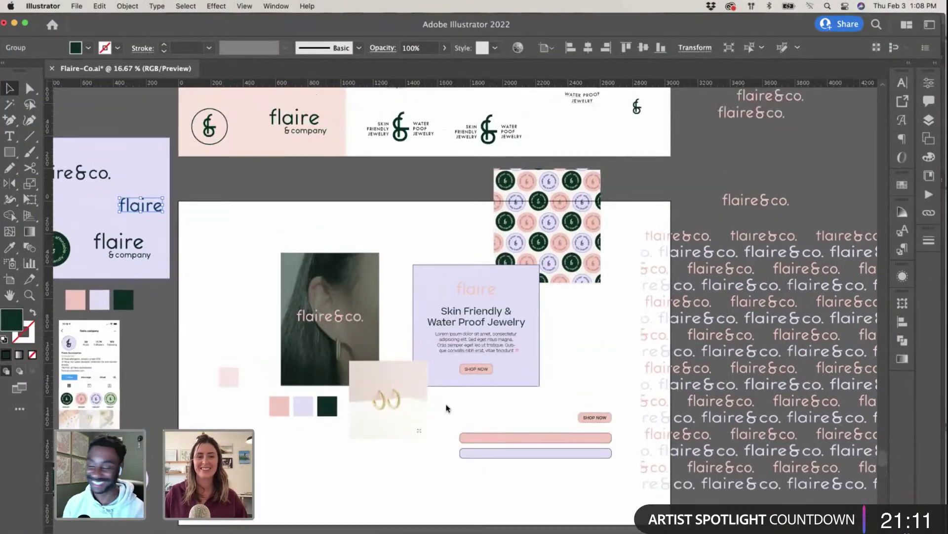
double_click(454, 347)
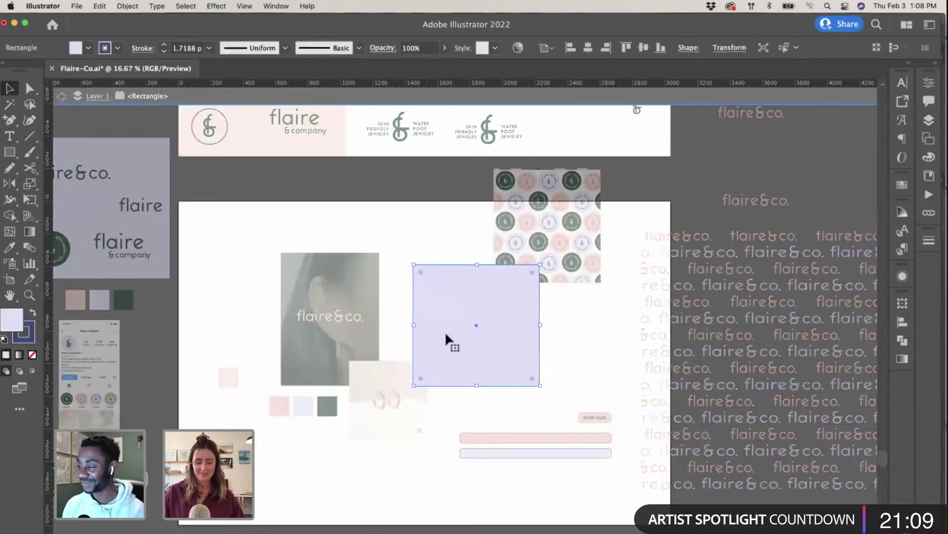
key("Escape")
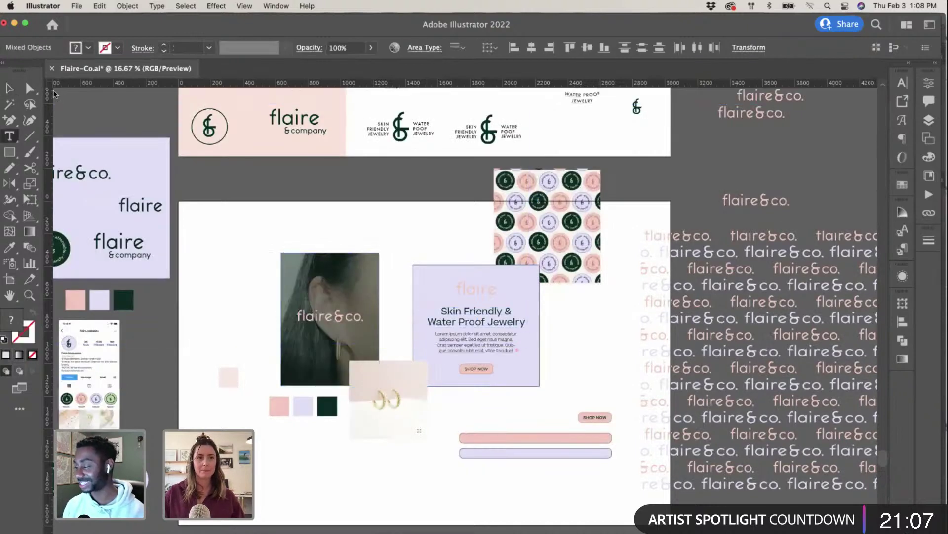
left_click(454, 340)
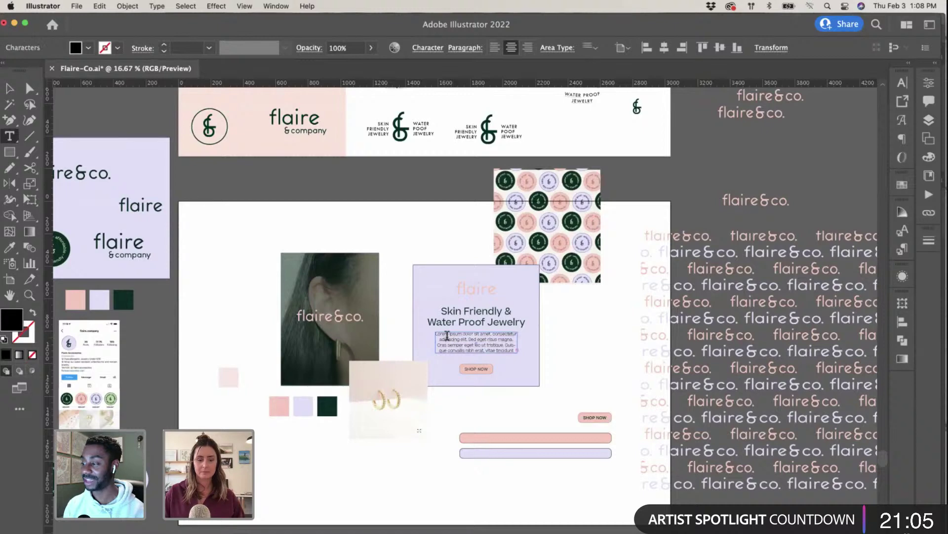
key("ctrl+a")
Step: Draw a text box below the flaire wordmark and paste the lorem ipsum text
key("ctrl+Up")
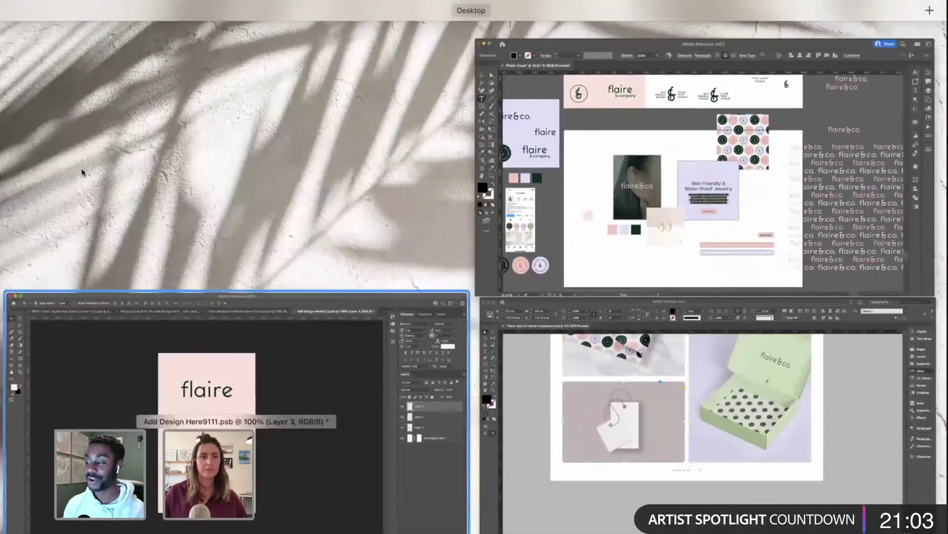
left_click(398, 306)
left_click_drag(340, 275, 489, 434)
key("ctrl+v")
Step: Split the text into two paragraphs at 'vitae' with a blank line between them
left_click_drag(468, 346, 346, 304)
left_click(345, 304)
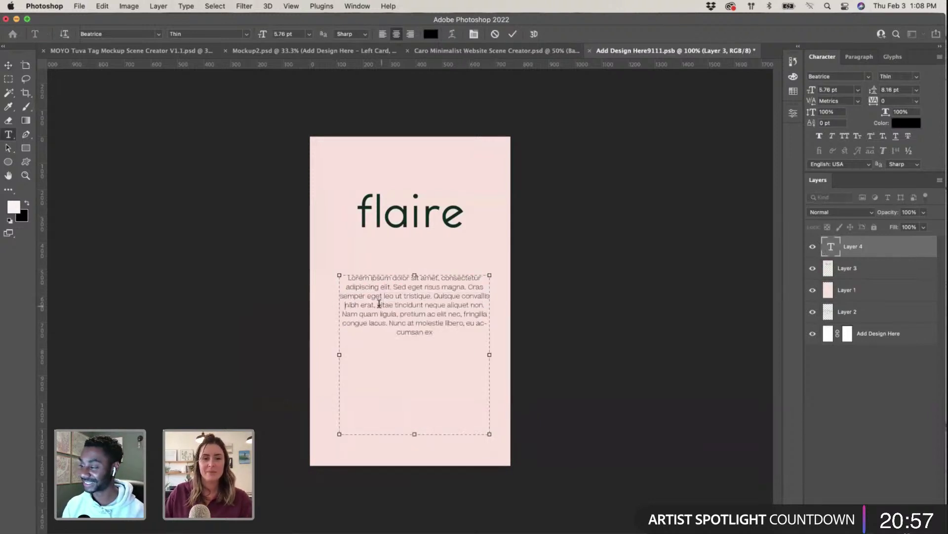
key("BackSpace")
key("BackSpace")
key("BackSpace")
key("Return")
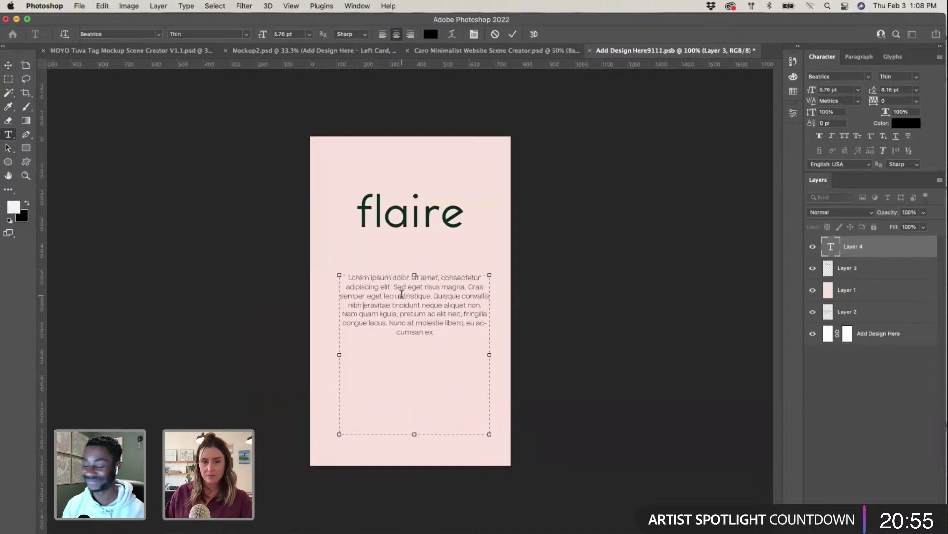
key("Return")
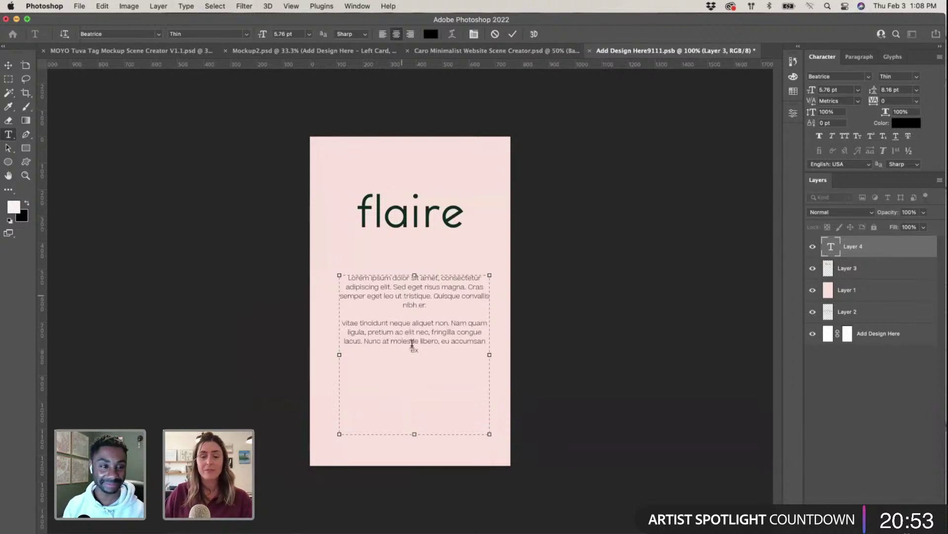
triple_click(397, 342)
key("super+equal")
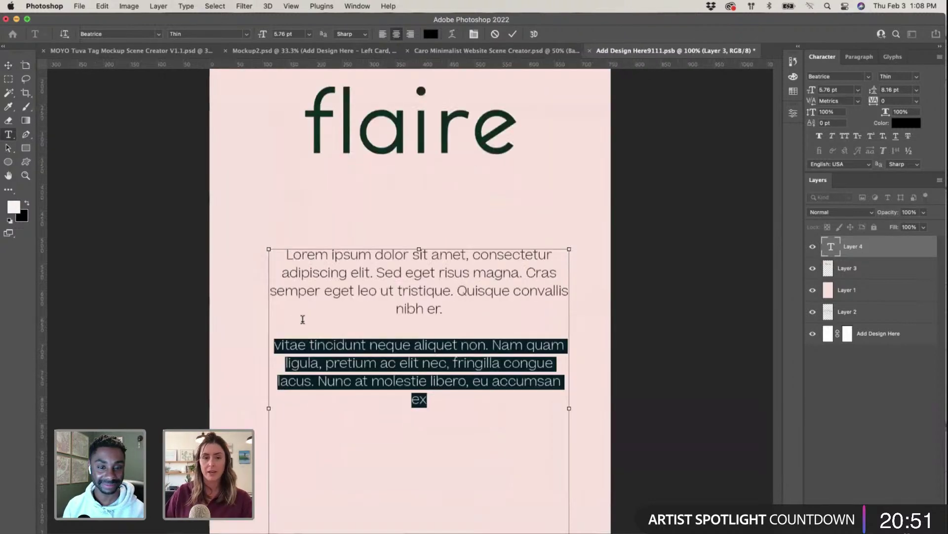
scroll(423, 296, "down", 3)
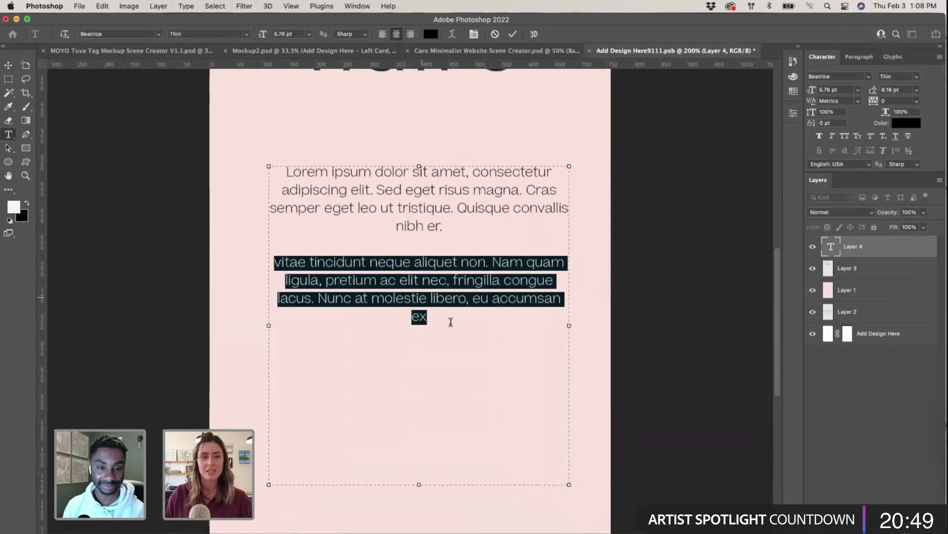
left_click_drag(443, 226, 284, 170)
Step: Add empty lines above the first paragraph and select its opening line
left_click(284, 171)
key("Return")
key("Return")
key("Return")
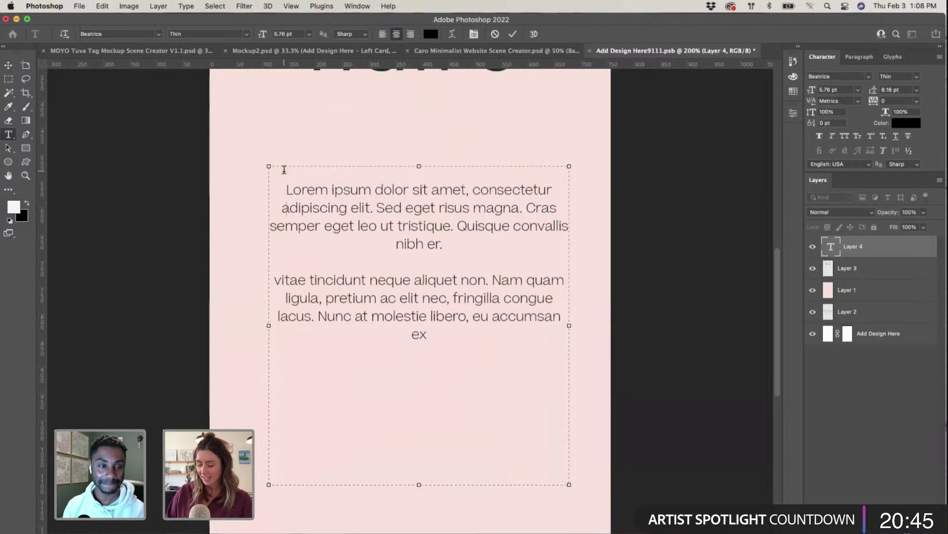
left_click_drag(281, 222, 470, 227)
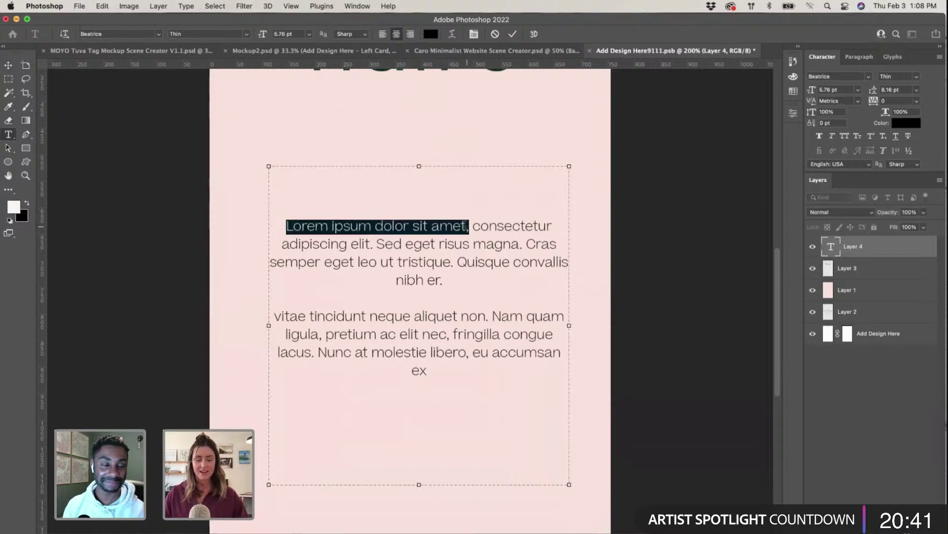
key("BackSpace")
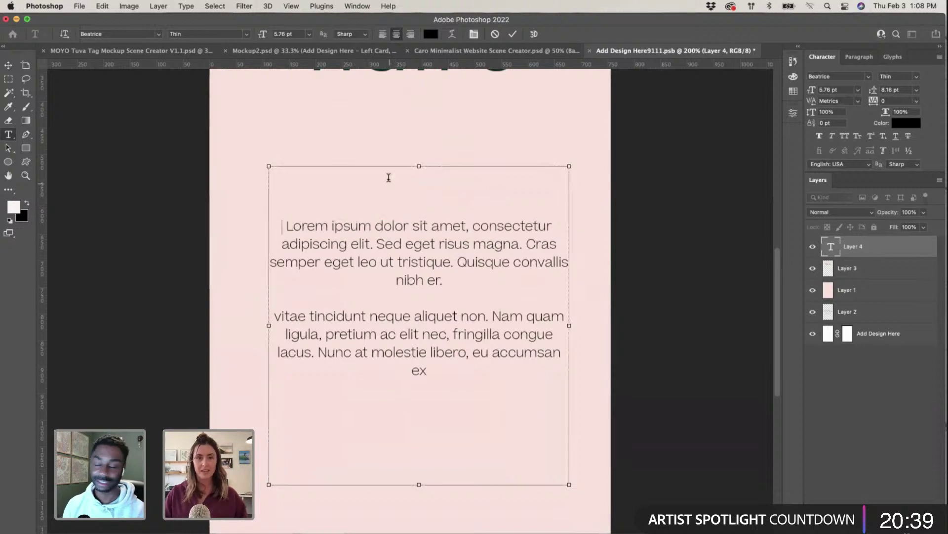
key("super+z")
left_click_drag(514, 170, 298, 169)
Step: Set the opening line to Regular weight at 8 pt
scroll(299, 169, "up", 1)
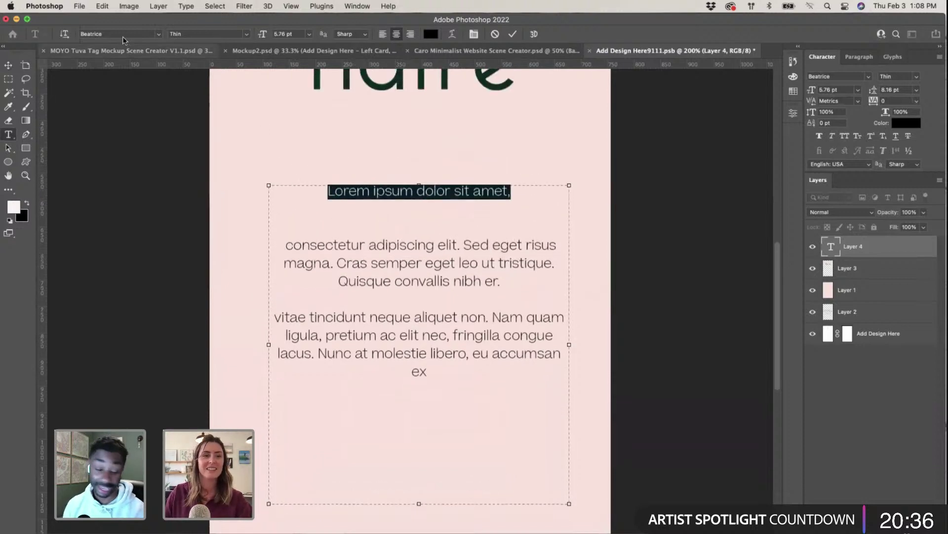
left_click(247, 34)
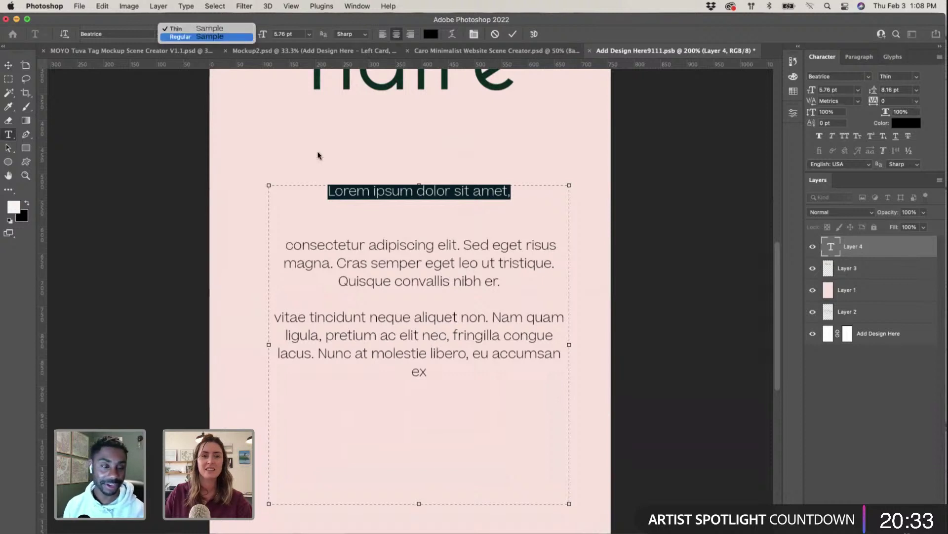
key("Return")
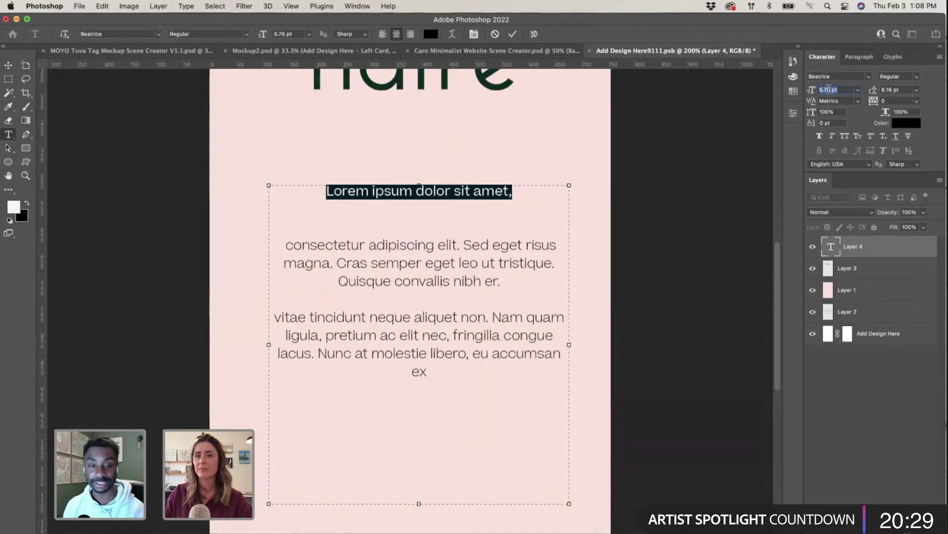
type("8")
key("Return")
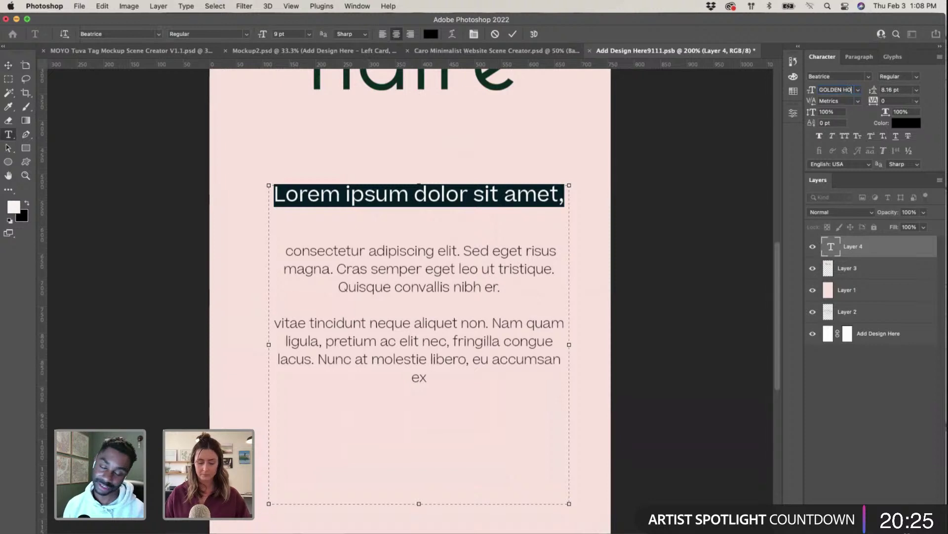
key("Return")
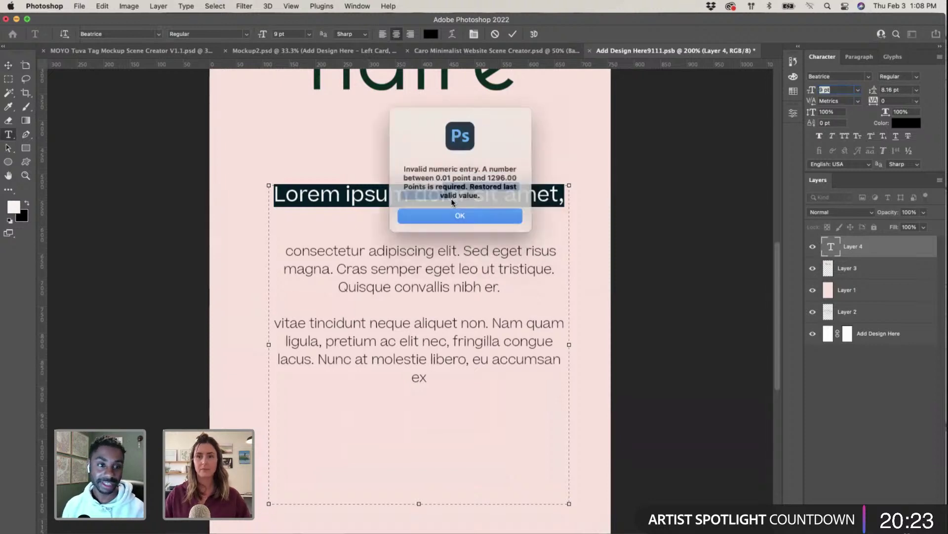
left_click(457, 215)
Step: Replace the opening line with the heading GOLDEN HOOPS
left_click(563, 194)
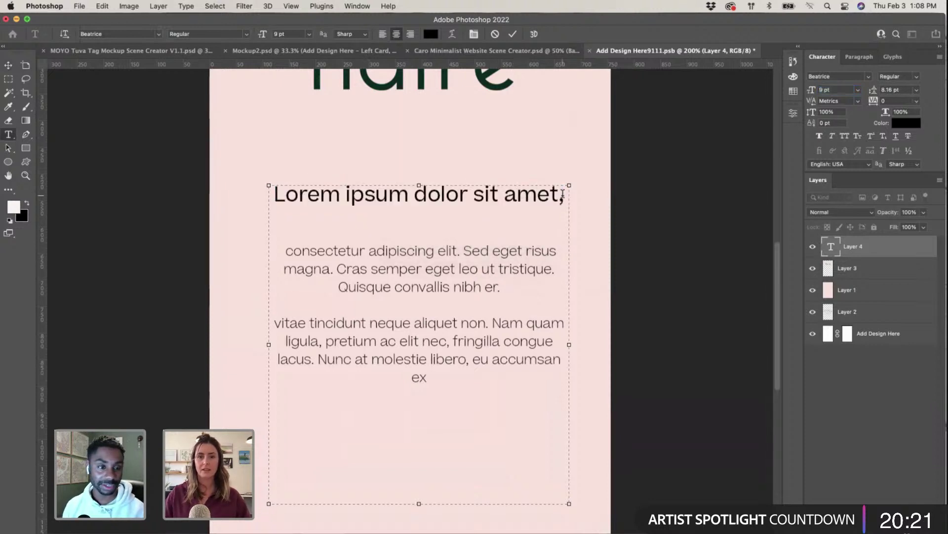
left_click_drag(563, 194, 247, 190)
type("GOLDE")
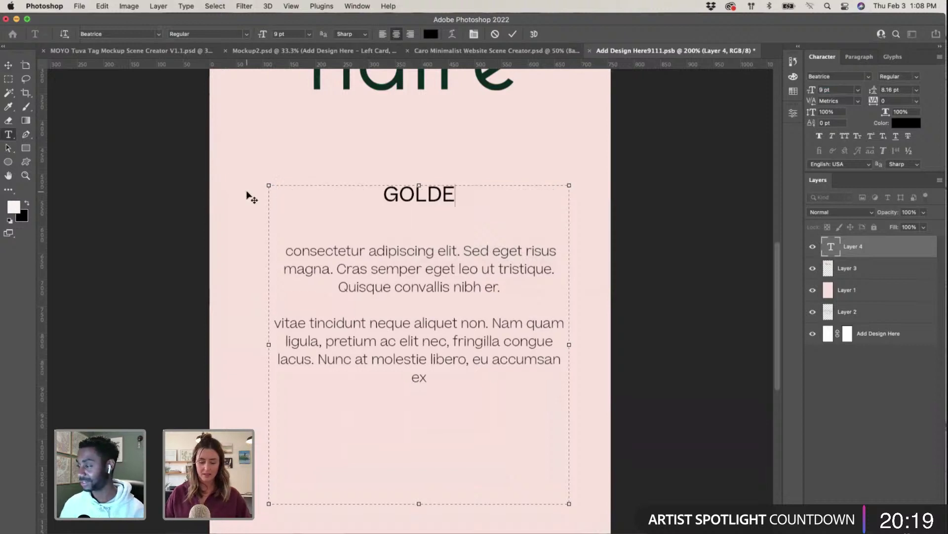
type("N HOOPS")
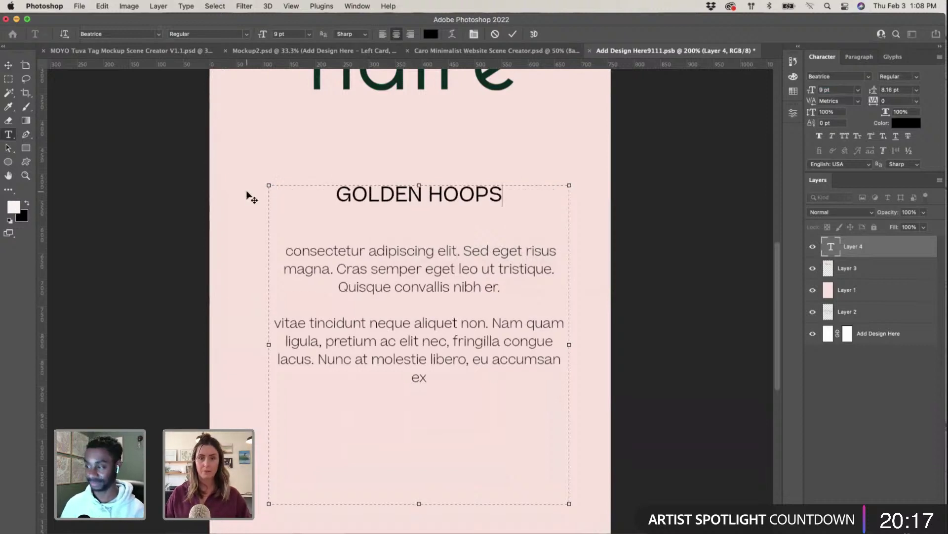
left_click_drag(321, 189, 508, 193)
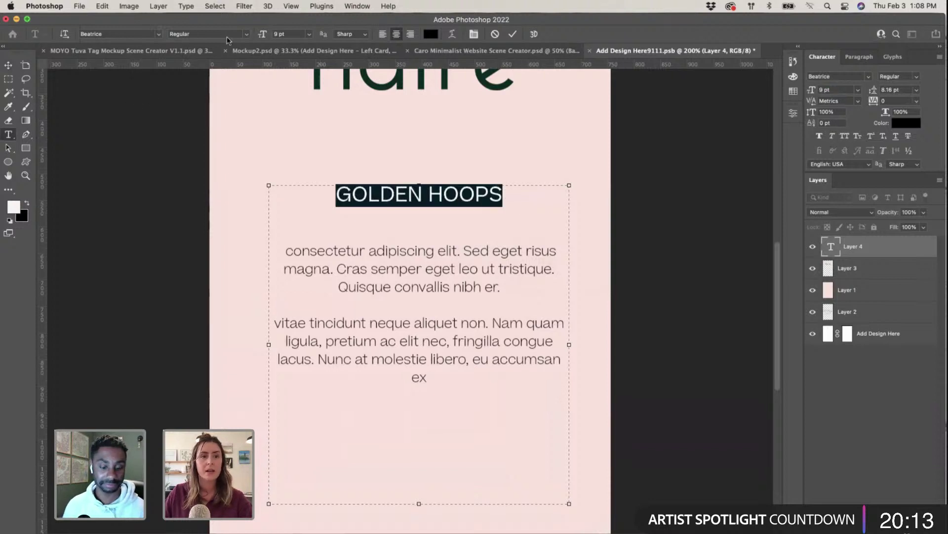
Step: Colour the heading dark green 002c22, sampled from the wordmark, and commit the text
left_click(278, 34)
scroll(278, 34, "up", 4)
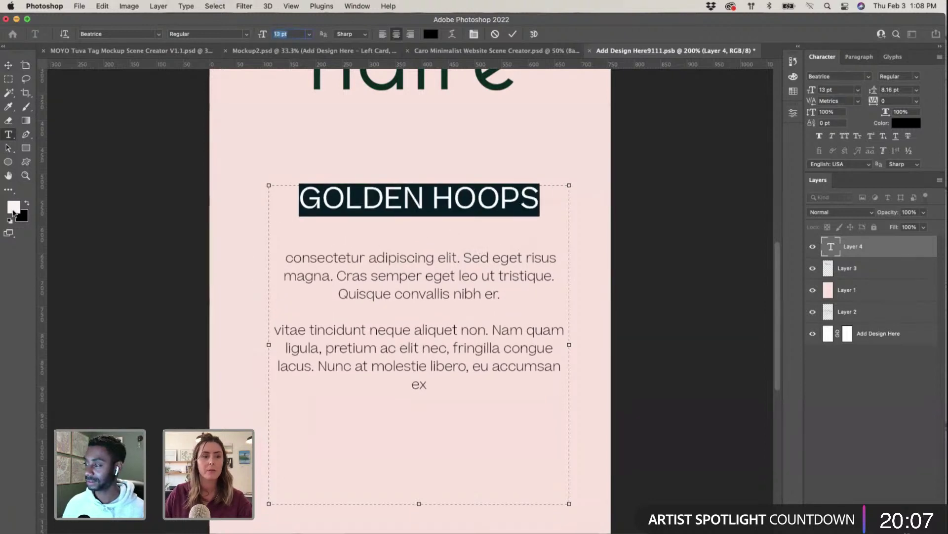
left_click(13, 211)
left_click(444, 81)
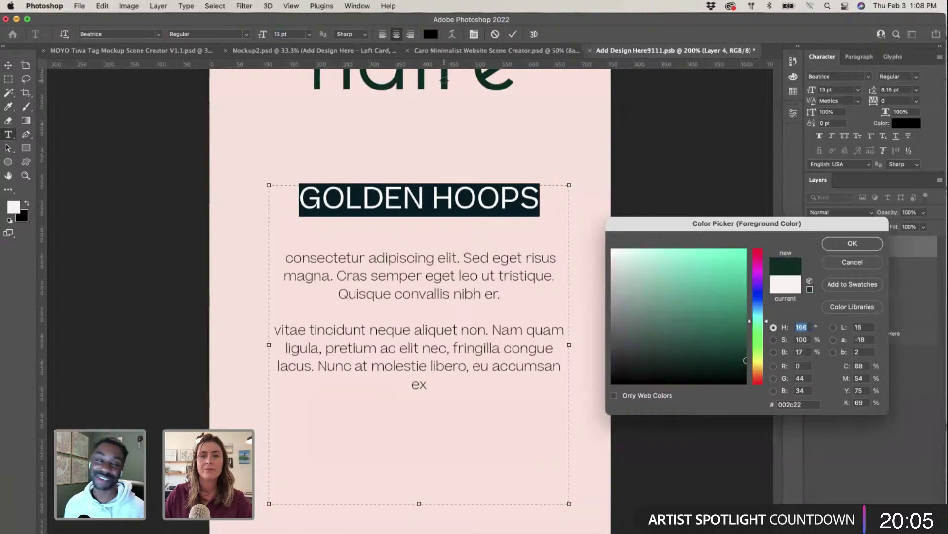
left_click(853, 243)
left_click(470, 312)
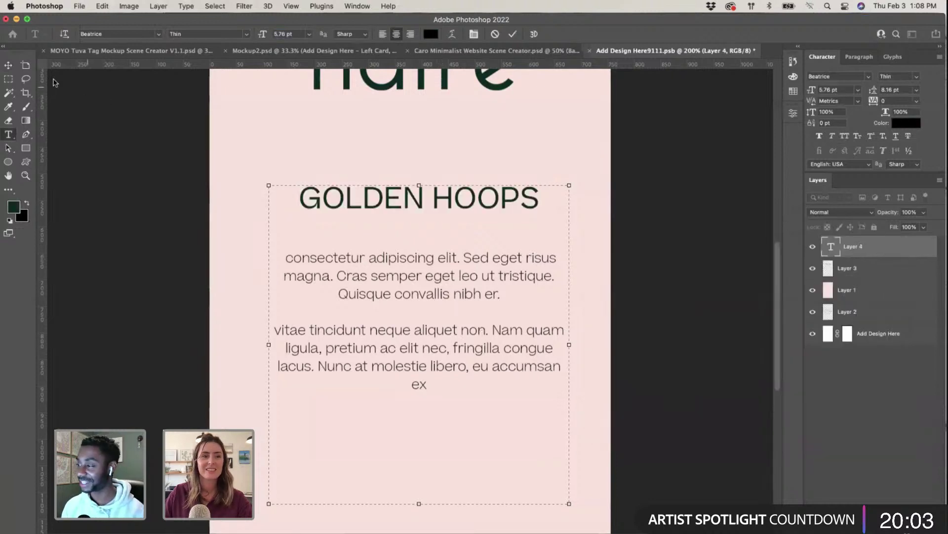
left_click(140, 170)
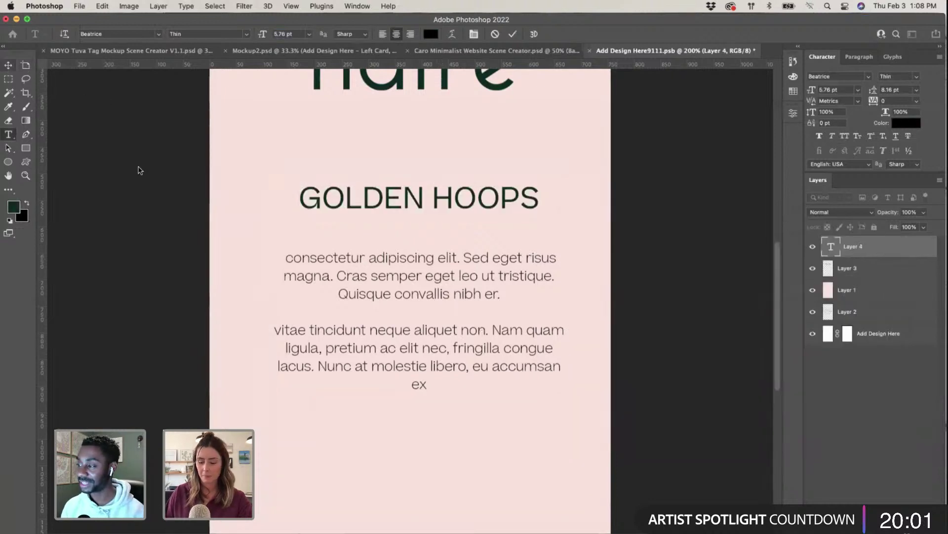
key("v")
key("super+minus")
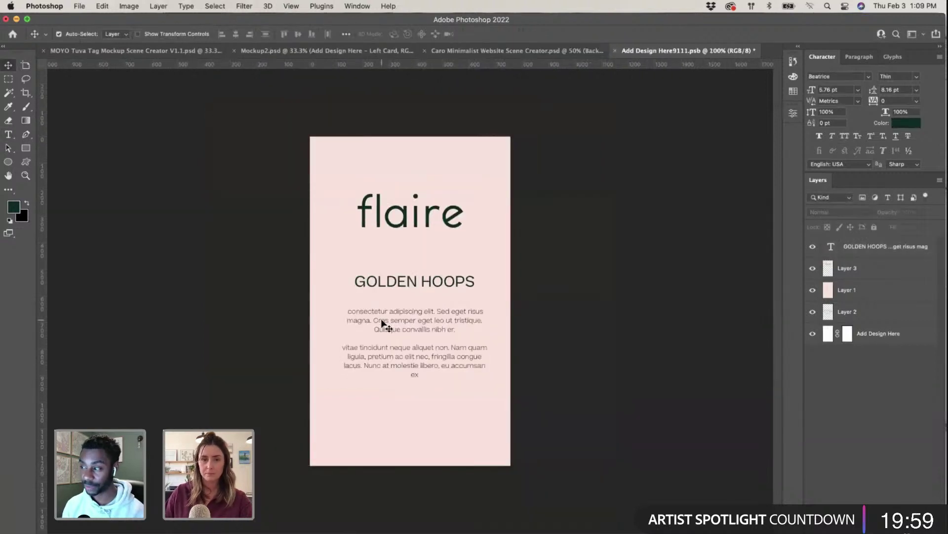
Step: Close Add Design Here9111.psb saving it into the mockup, then reopen the Rectangle Tag contents
left_click_drag(429, 324, 429, 324)
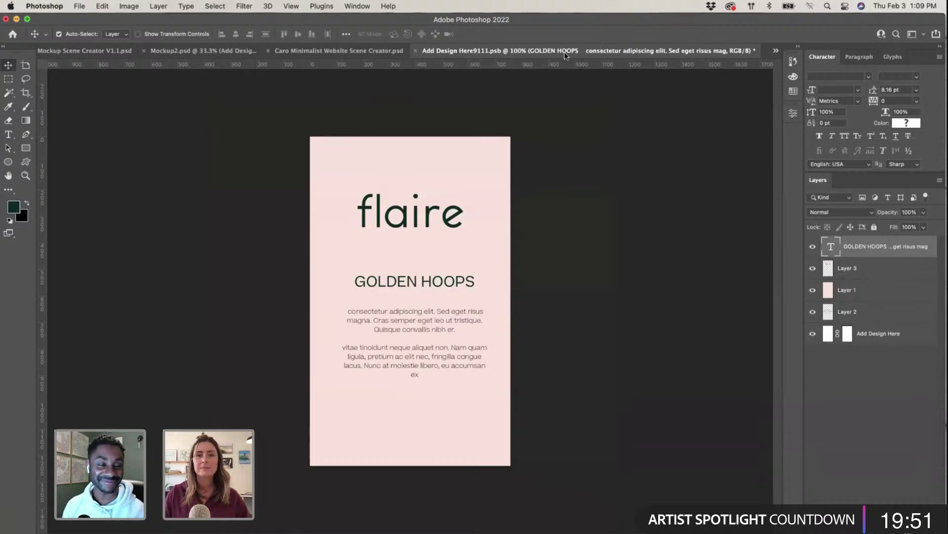
left_click_drag(566, 56, 206, 53)
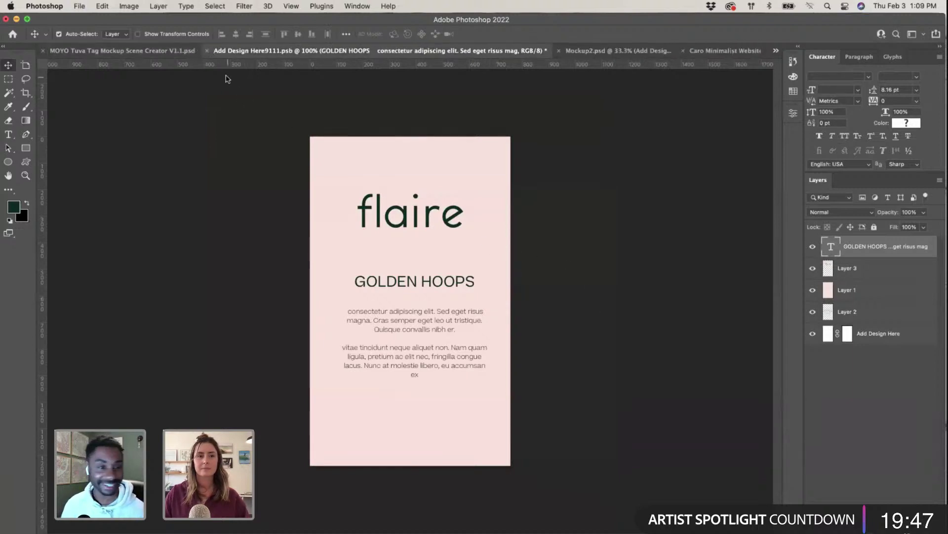
left_click(207, 50)
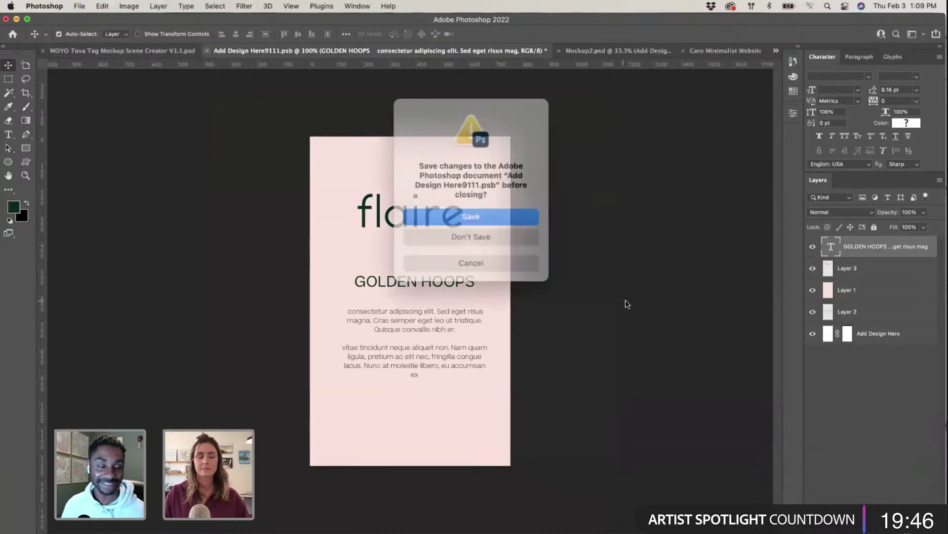
left_click(516, 221)
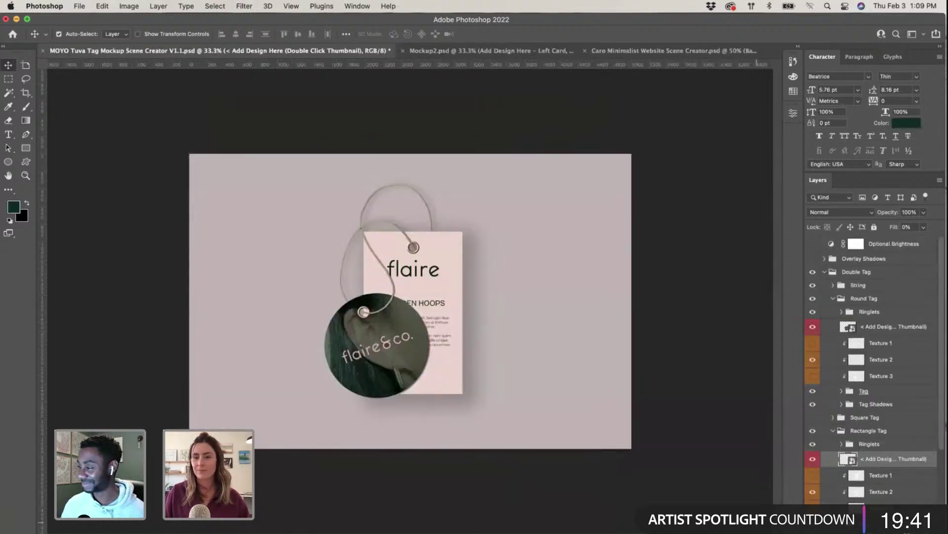
double_click(847, 459)
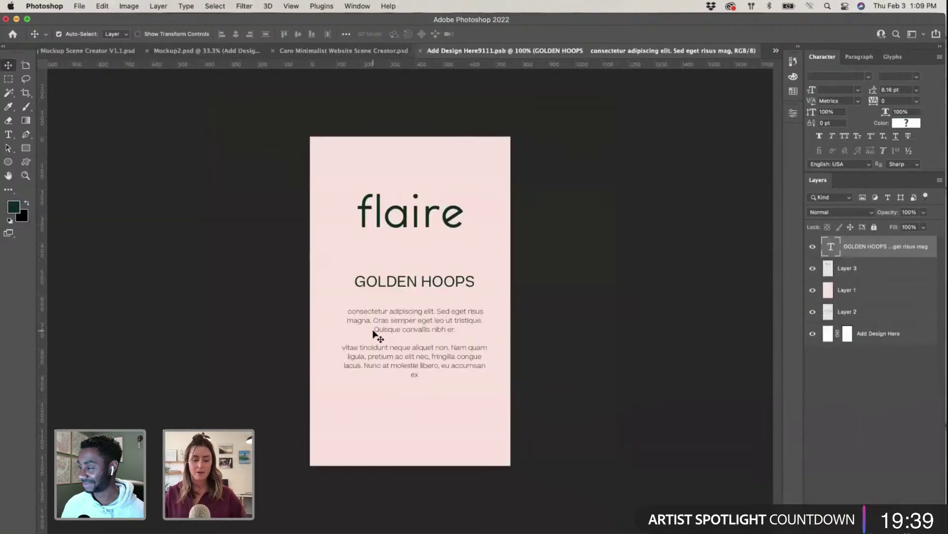
Step: Copy the lavender water proof · affordable · skin friendly badge and paste it into Photoshop's tag design
key("super+Tab")
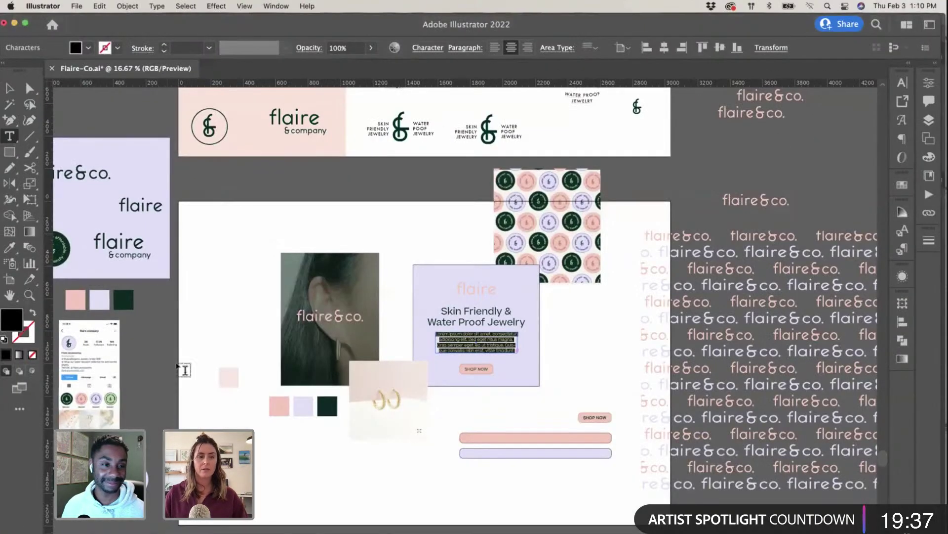
scroll(185, 369, "left", 5)
key("Escape")
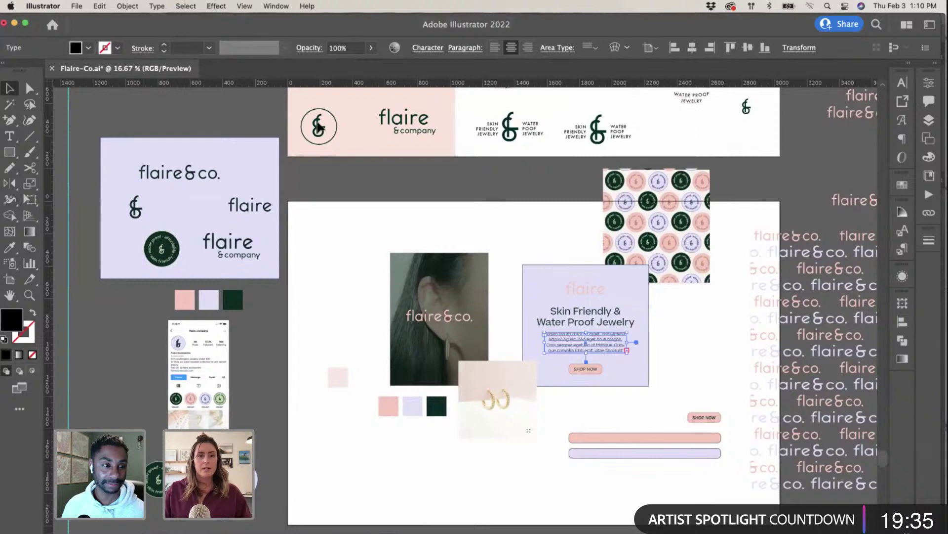
left_click(352, 120)
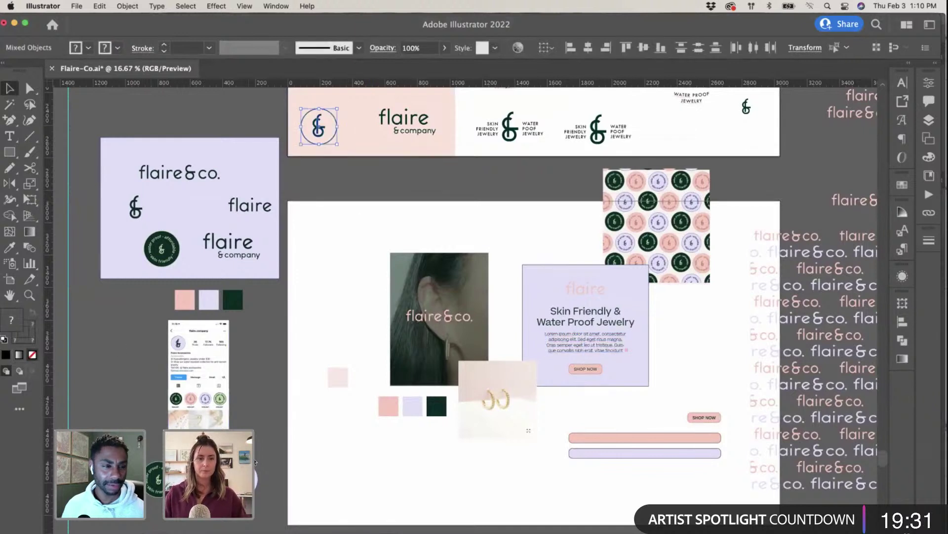
key("ctrl+Up")
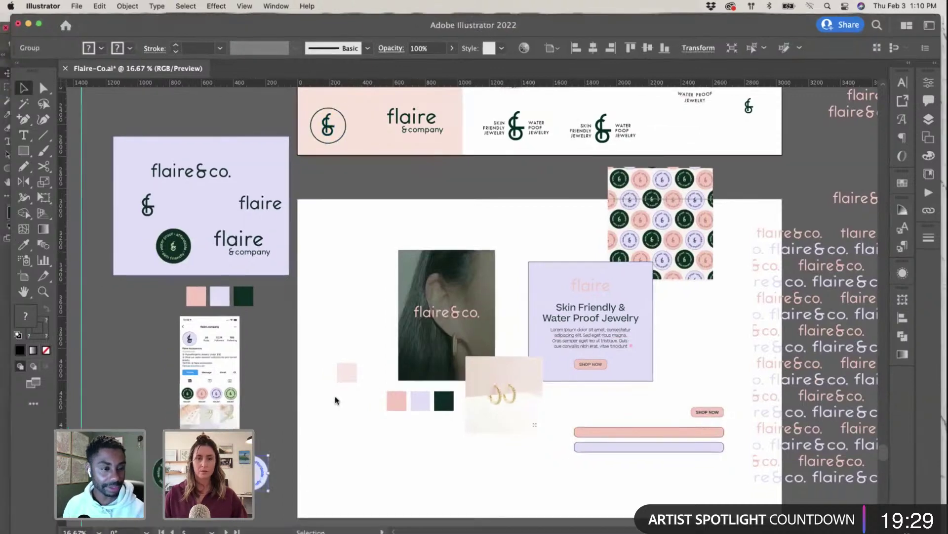
left_click(328, 444)
key("super+v")
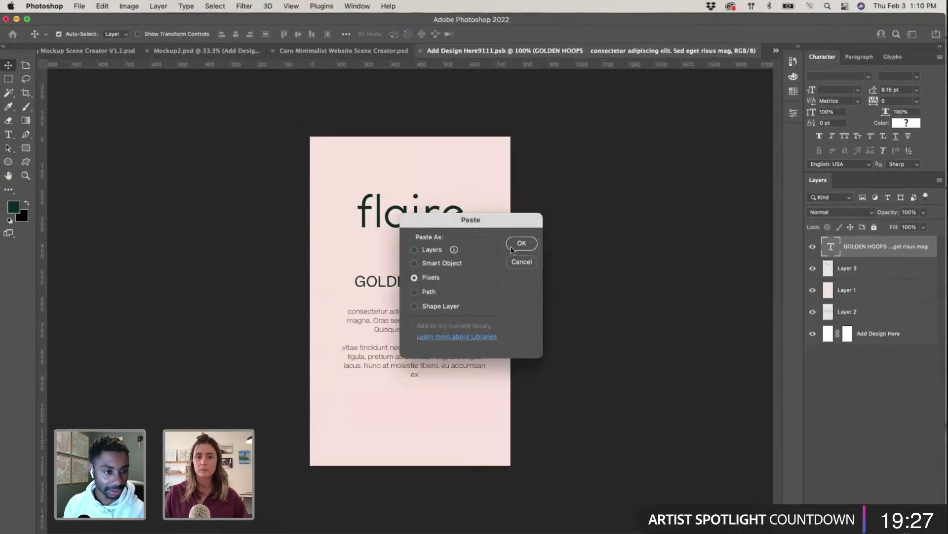
Step: Place the badge as pixels, shrunk and moved to the tag's bottom
left_click(514, 245)
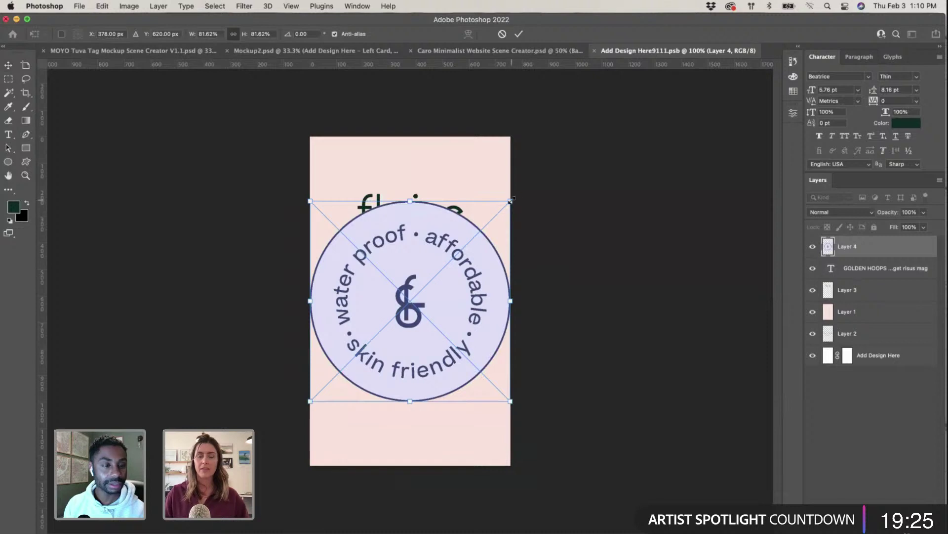
left_click_drag(511, 200, 419, 438)
key("Return")
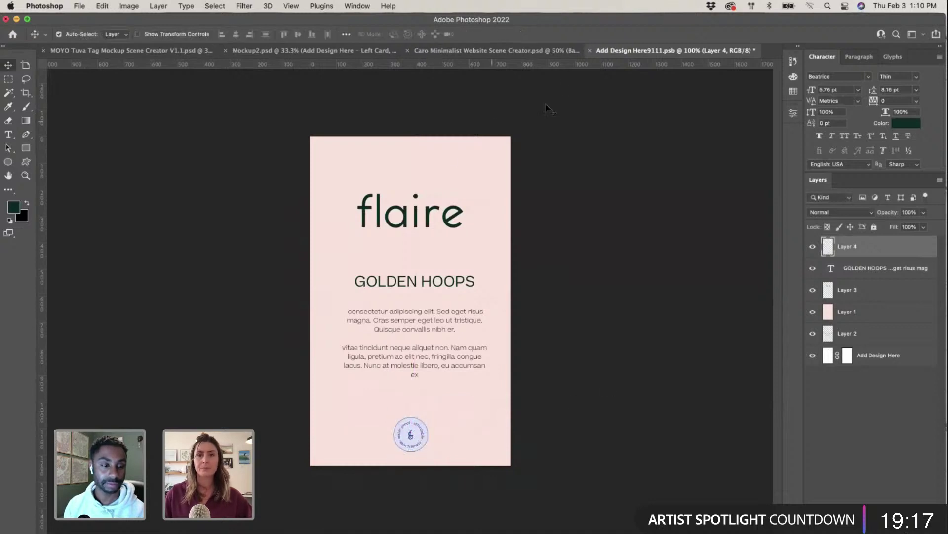
Step: Save the tag design into the mockup and select the background Colour layer
left_click(589, 50)
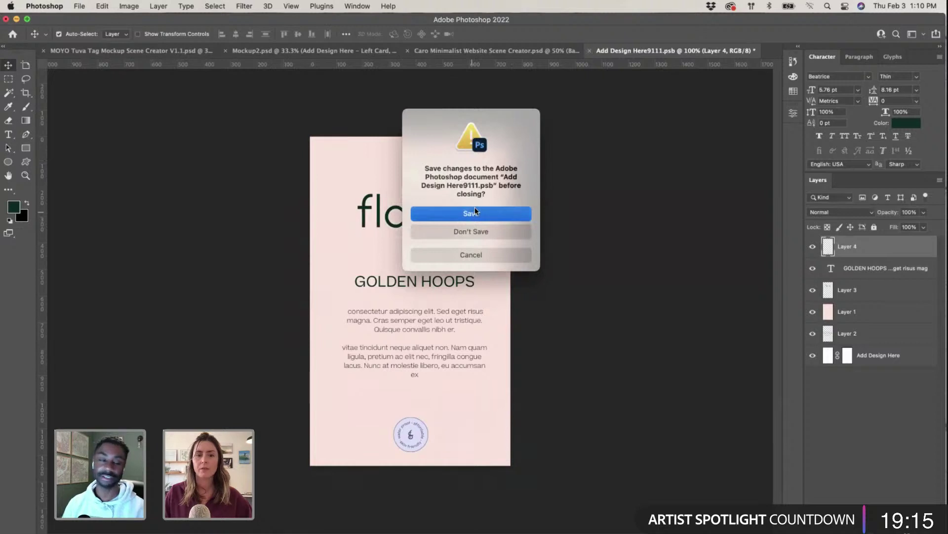
left_click(473, 212)
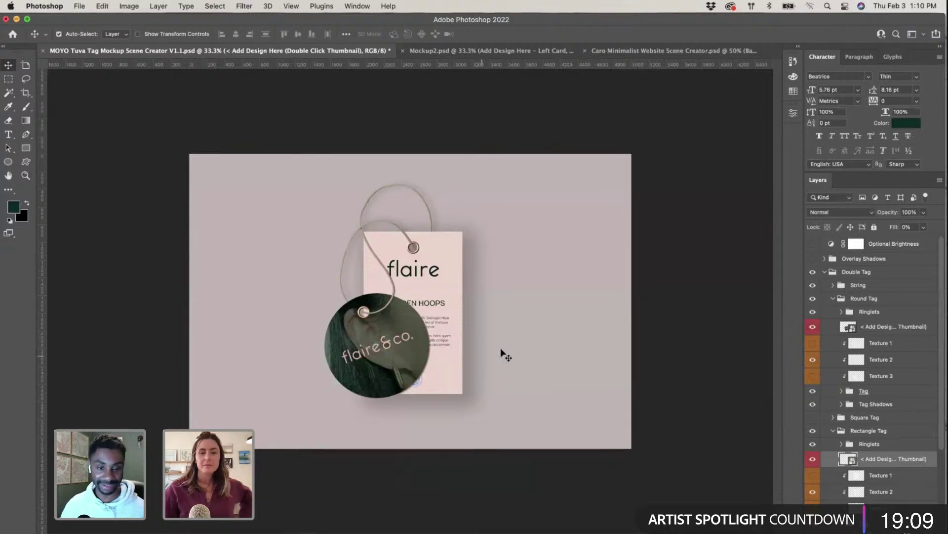
left_click(624, 363)
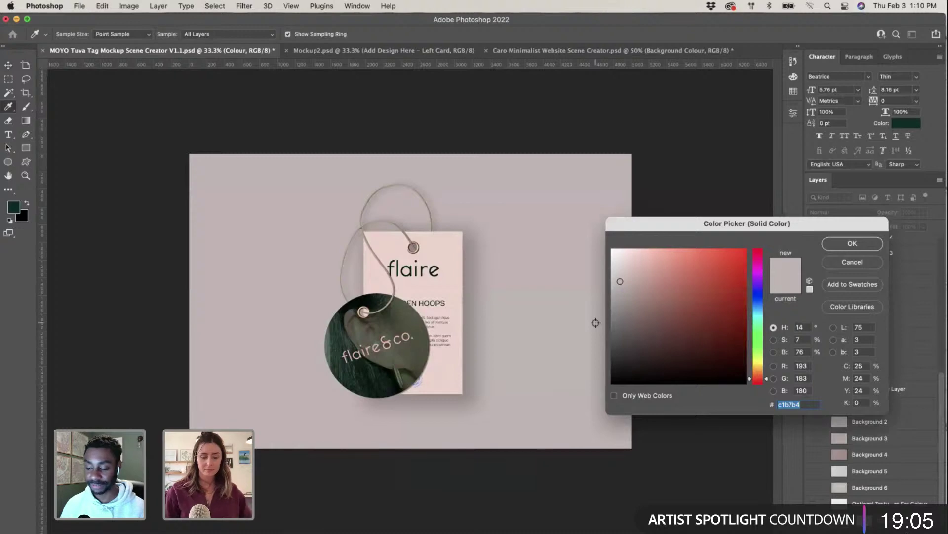
key("ctrl+Up")
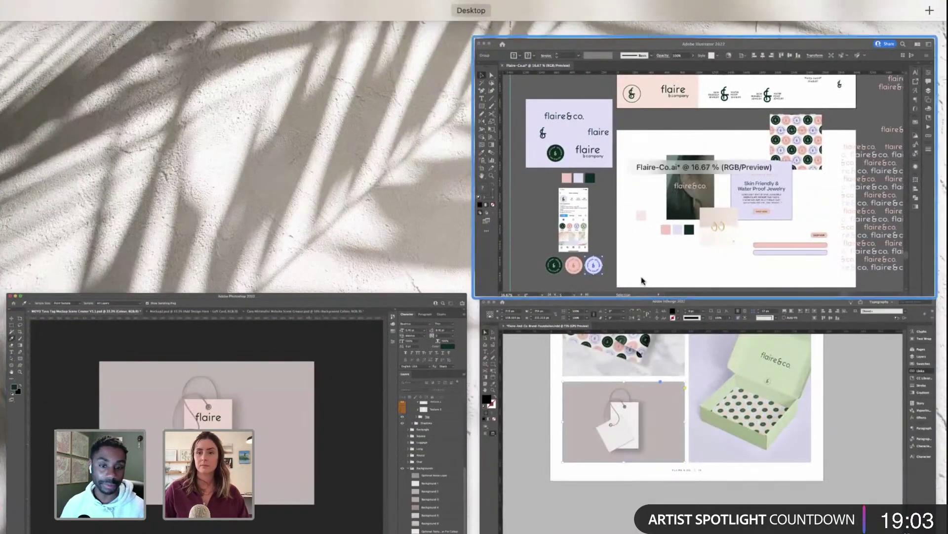
Step: Check the pink brand block's fill colour, fae4da, in Illustrator
left_click(646, 247)
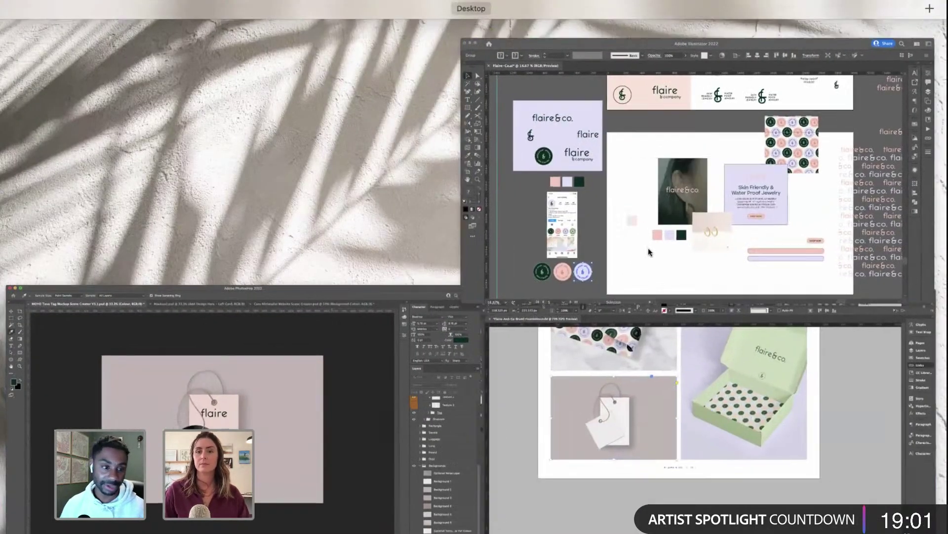
scroll(387, 301, "up", 3)
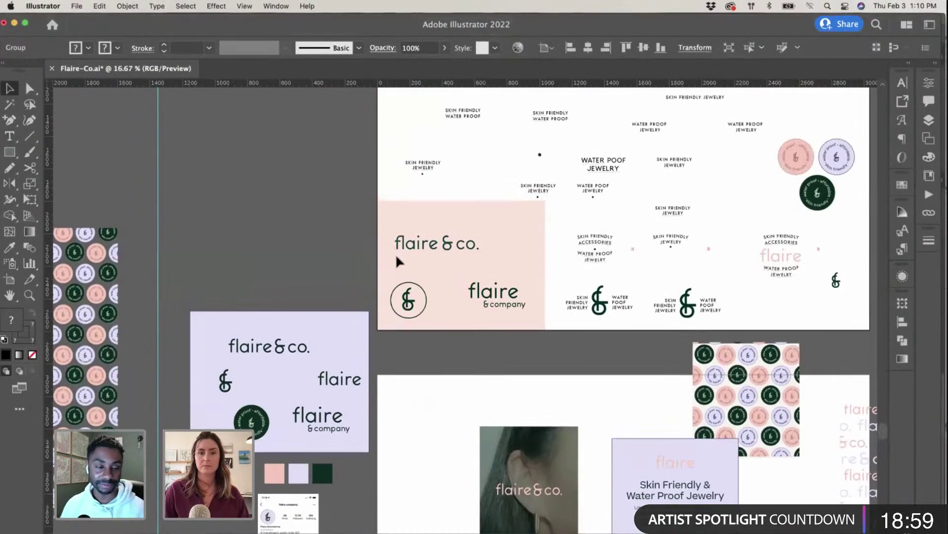
left_click(343, 227)
left_click(390, 206)
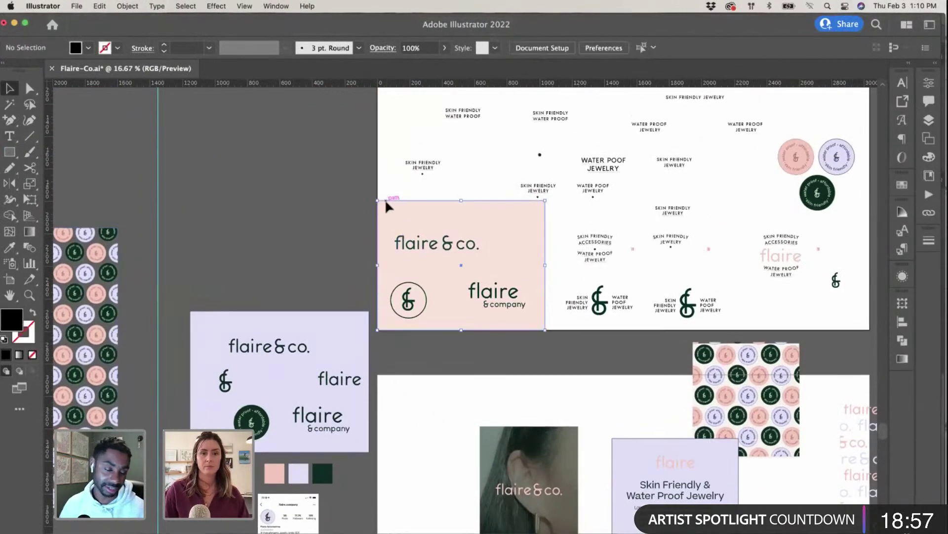
double_click(10, 319)
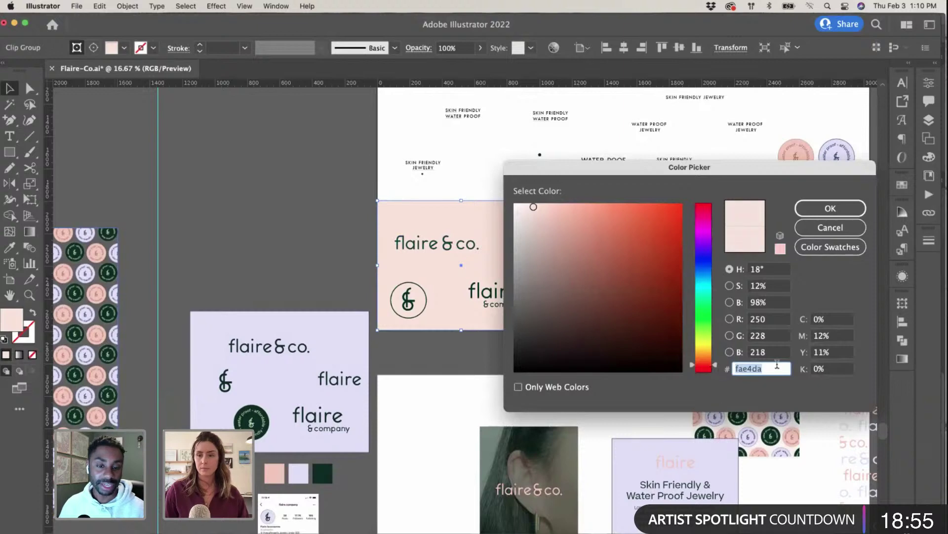
key("Escape")
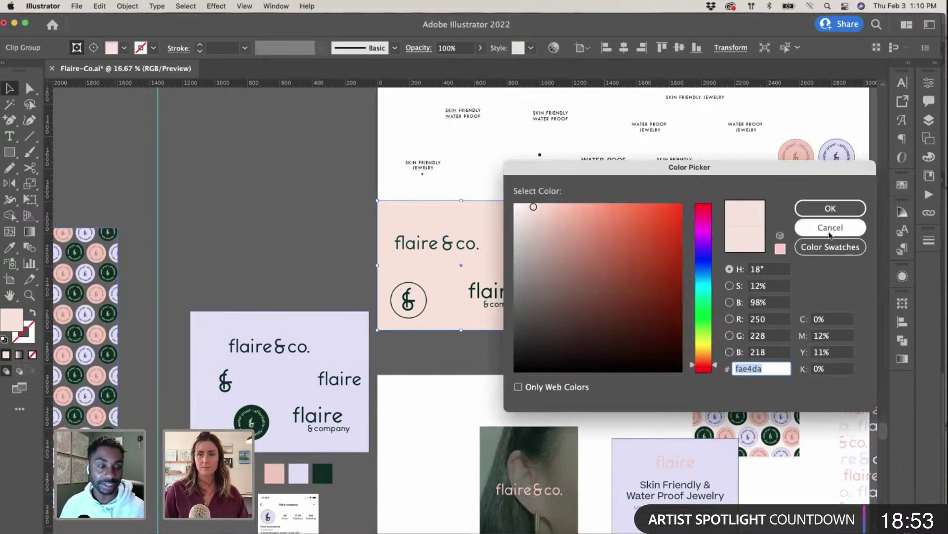
Step: Read the lavender rectangle's fill hex value, e1e0f7
scroll(231, 280, "down", 2)
left_click(228, 278)
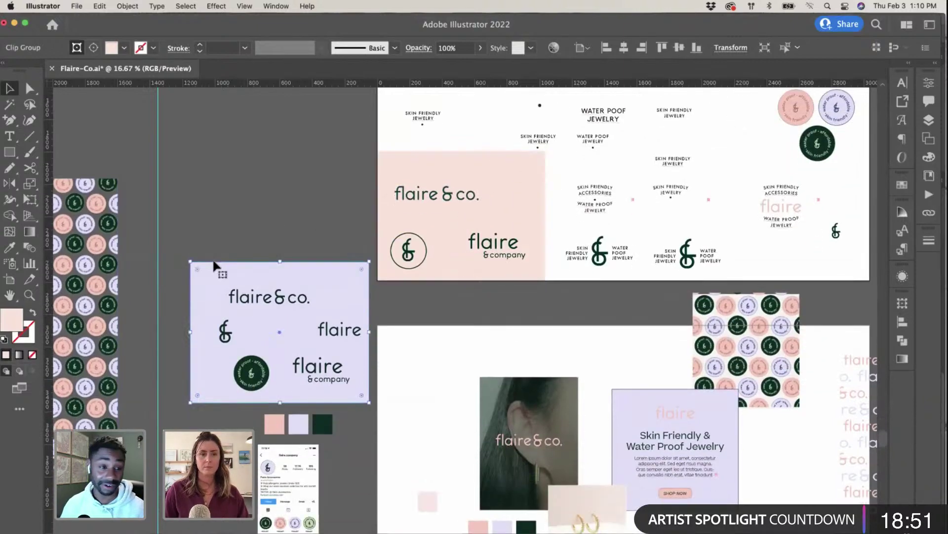
double_click(16, 319)
key("super+c")
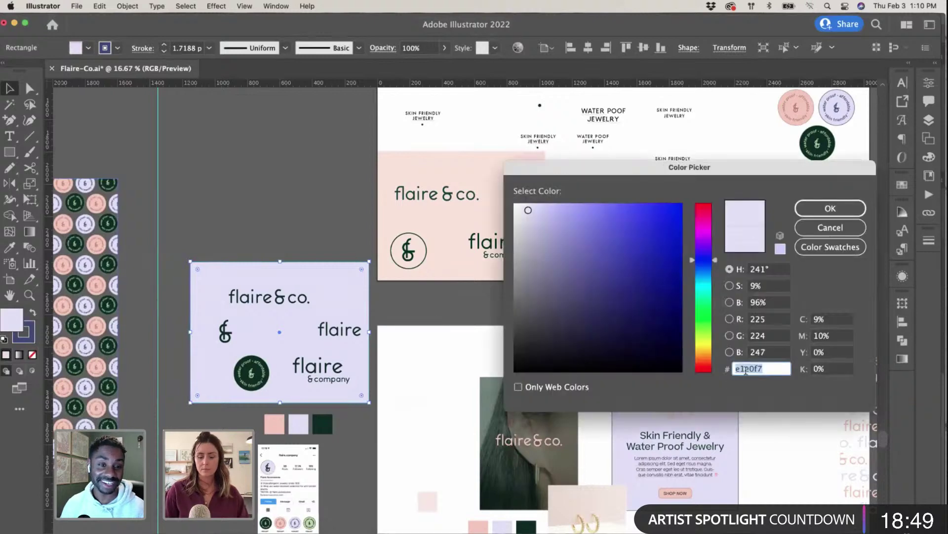
key("Return")
left_click(296, 208)
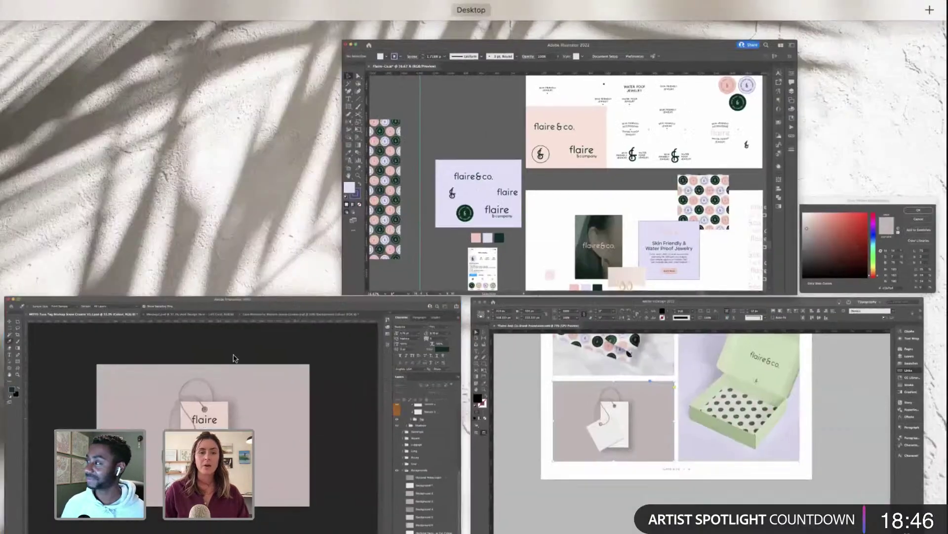
left_click(232, 357)
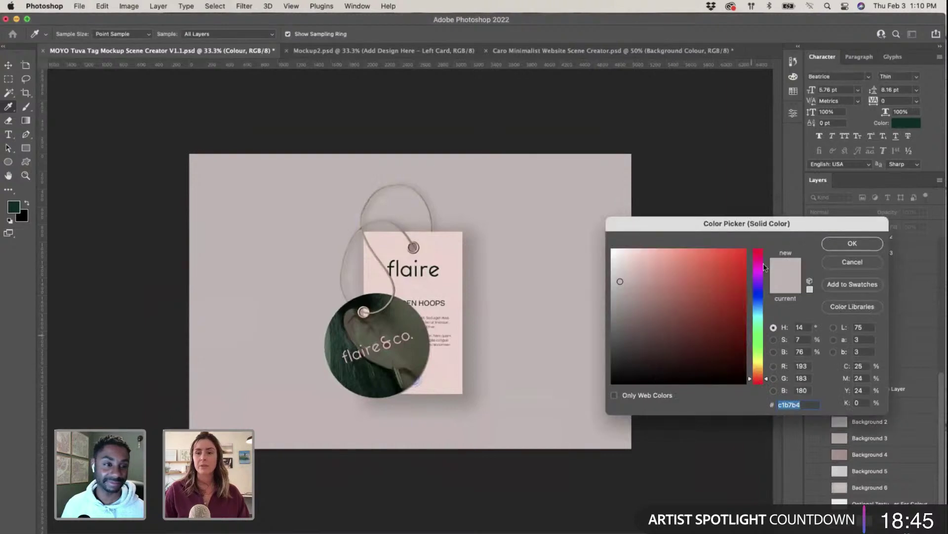
Step: Set the backdrop Colour layer to lavender e1e0f7 and save the MOYO Tuva Tag mockup
key("super+v")
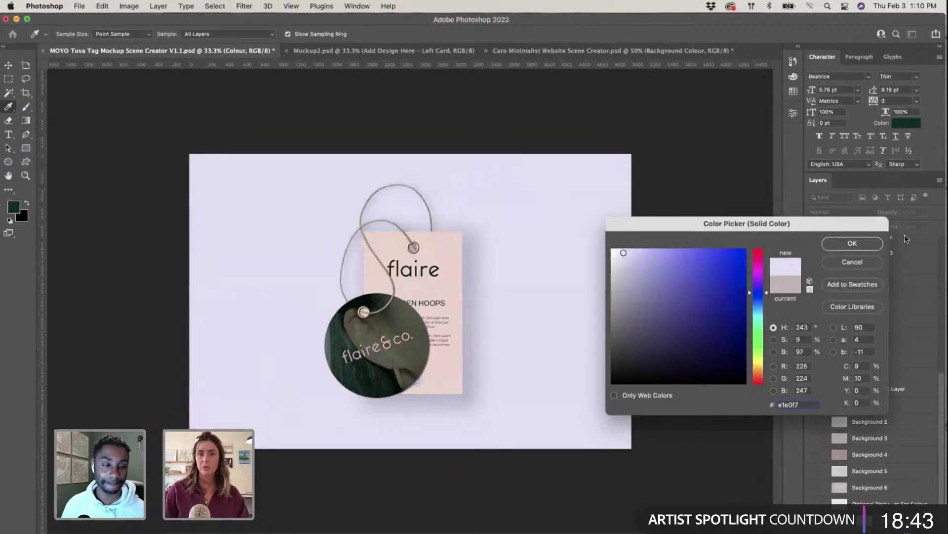
left_click(852, 243)
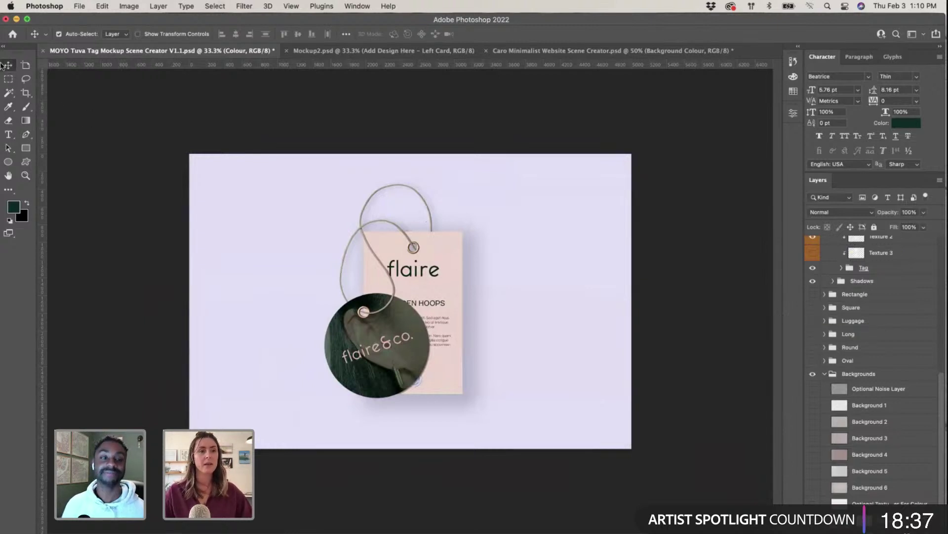
left_click(130, 263)
left_click(564, 329)
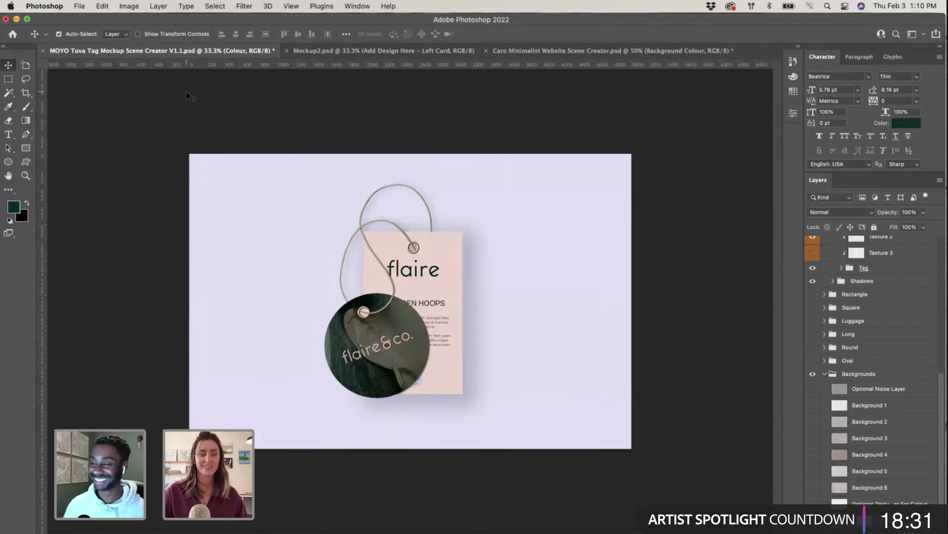
key("super+s")
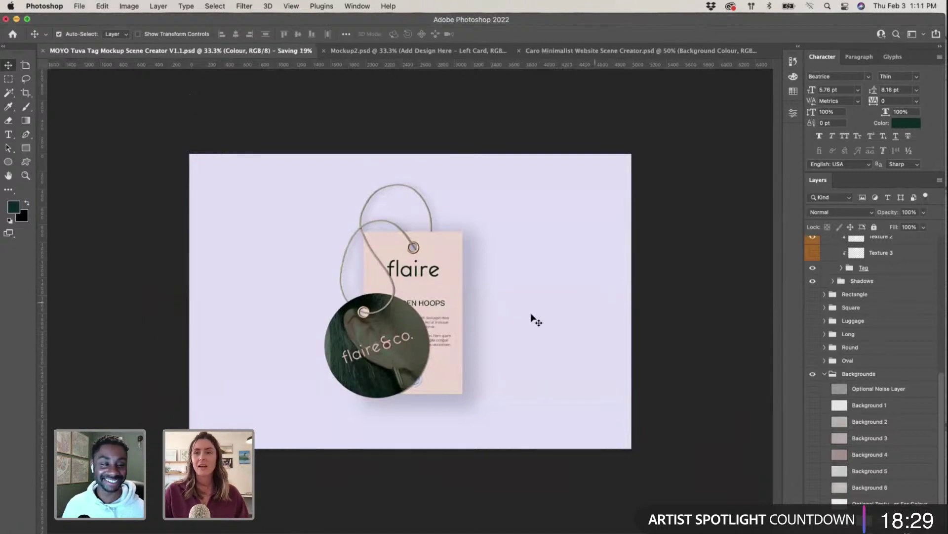
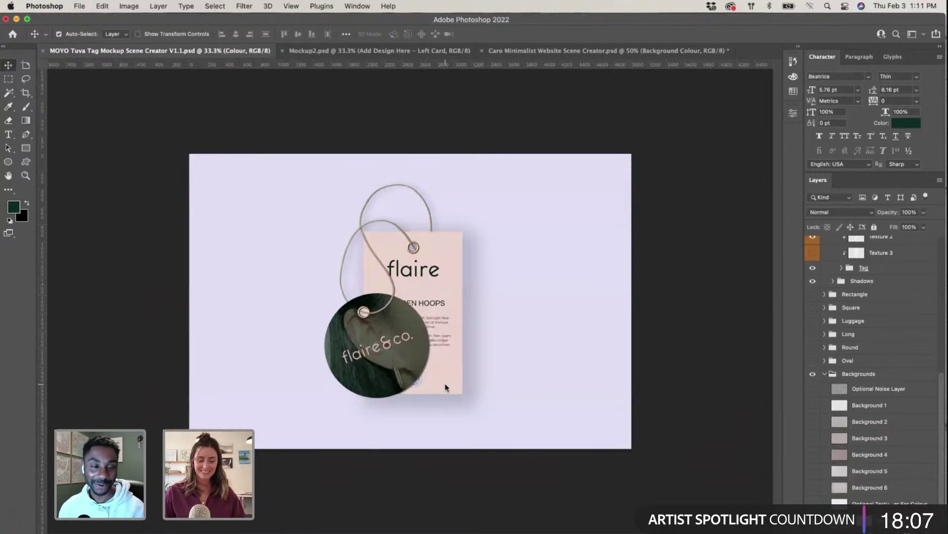
Step: Review the hang-tag image frame on the InDesign brand page
key("ctrl+Up")
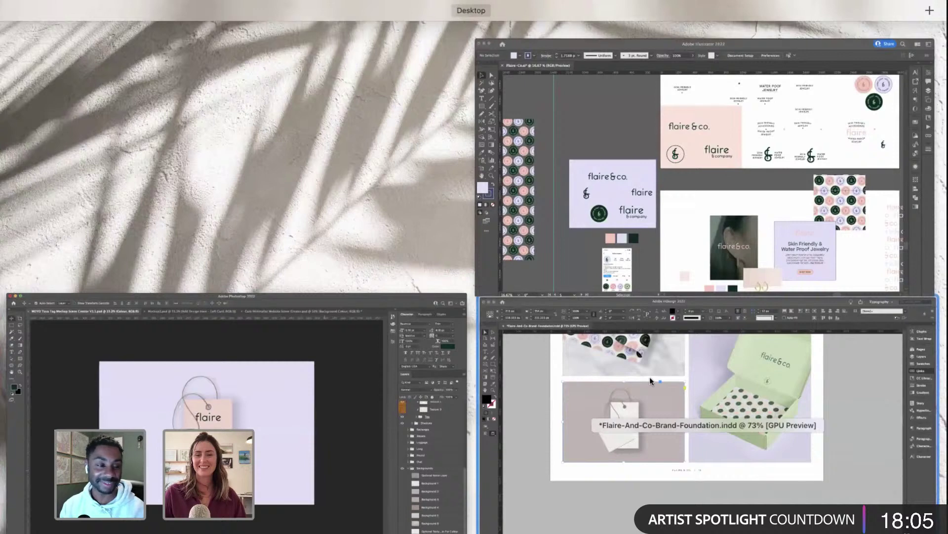
left_click(650, 376)
scroll(241, 359, "up", 4)
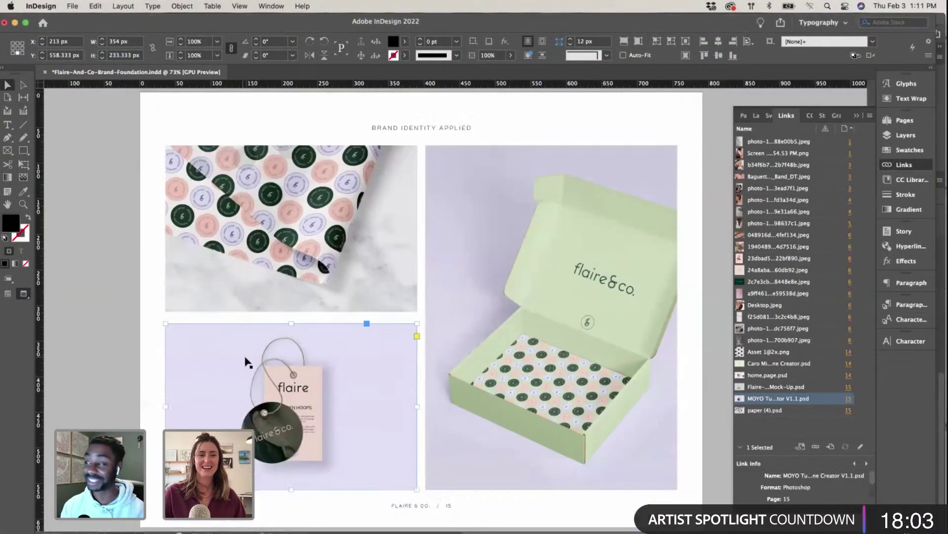
scroll(248, 362, "down", 5)
scroll(248, 362, "right", 2)
scroll(453, 398, "up", 5)
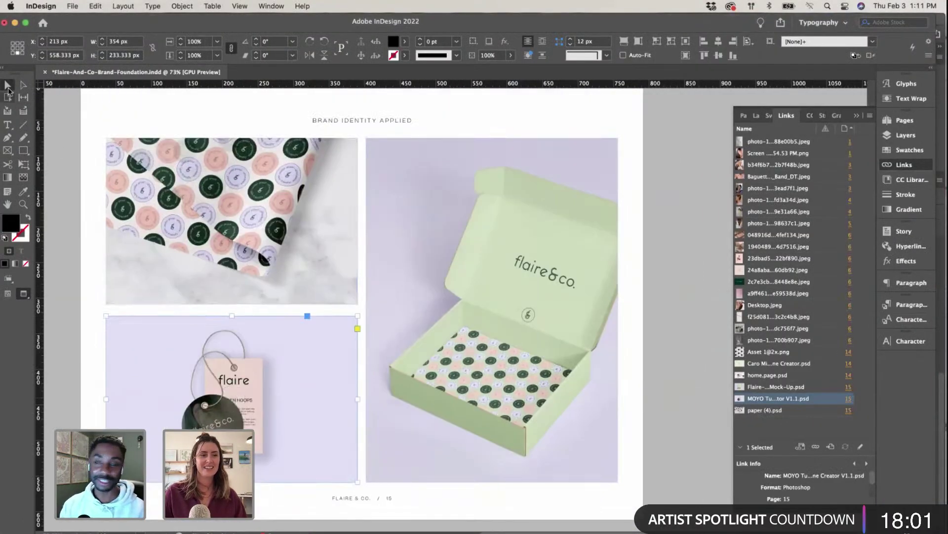
left_click(74, 339)
scroll(366, 351, "left", 1)
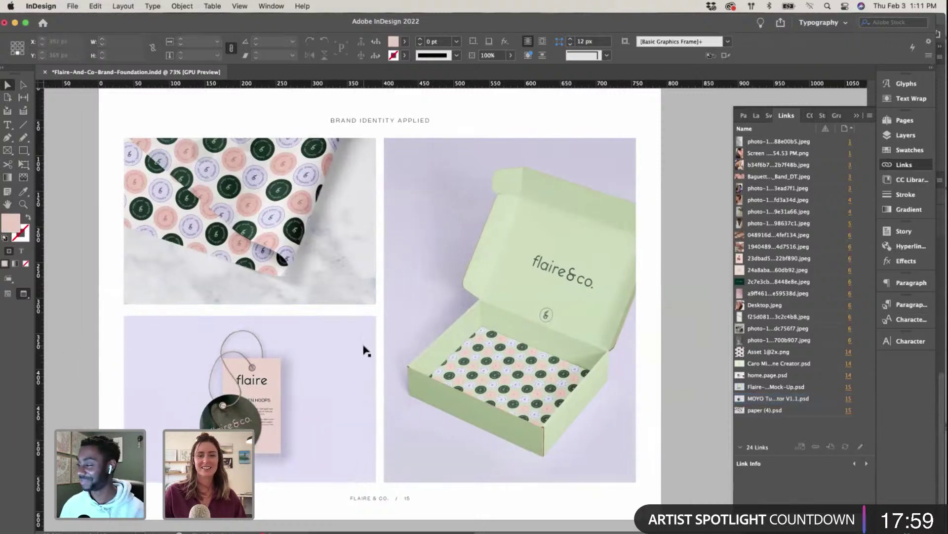
scroll(364, 347, "up", 5)
scroll(364, 347, "left", 3)
scroll(364, 347, "down", 5)
left_click(398, 348)
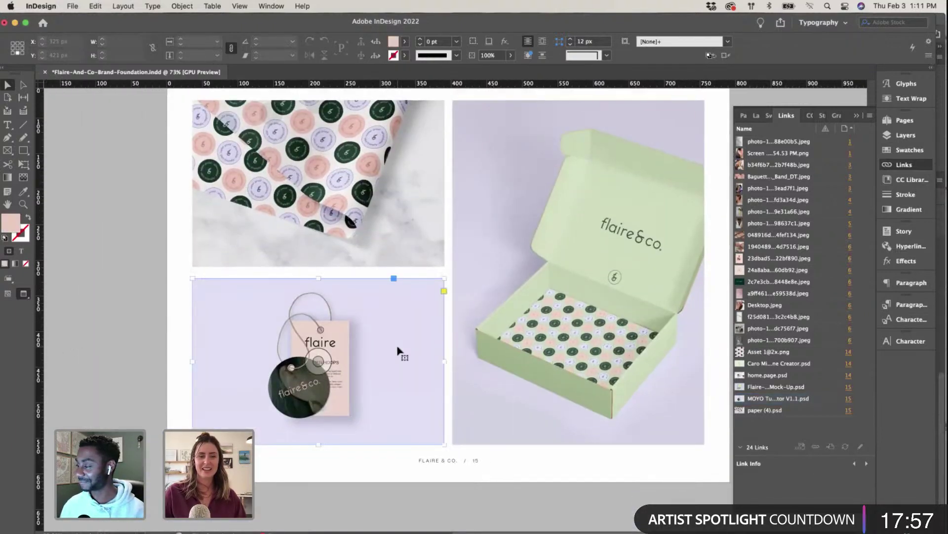
scroll(398, 347, "up", 2)
scroll(398, 347, "right", 2)
scroll(371, 354, "down", 3)
scroll(369, 349, "up", 5)
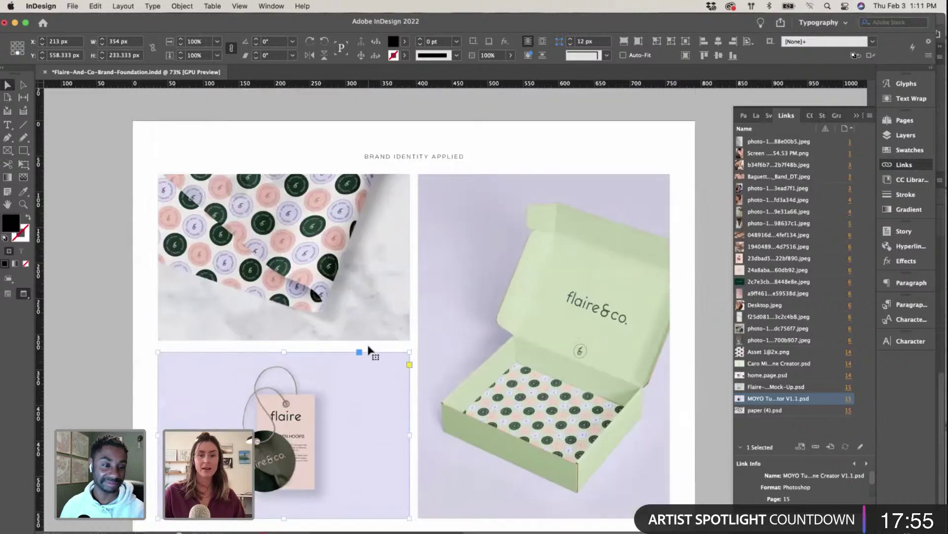
scroll(368, 349, "down", 1)
scroll(369, 349, "right", 1)
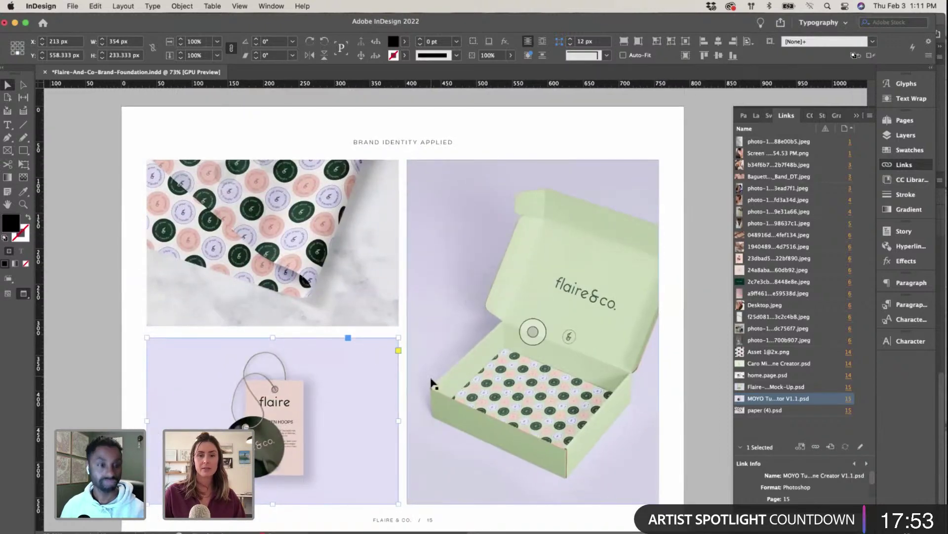
Step: Duplicate the dark green palette swatch alongside it on the Illustrator brand board
key("ctrl+Up")
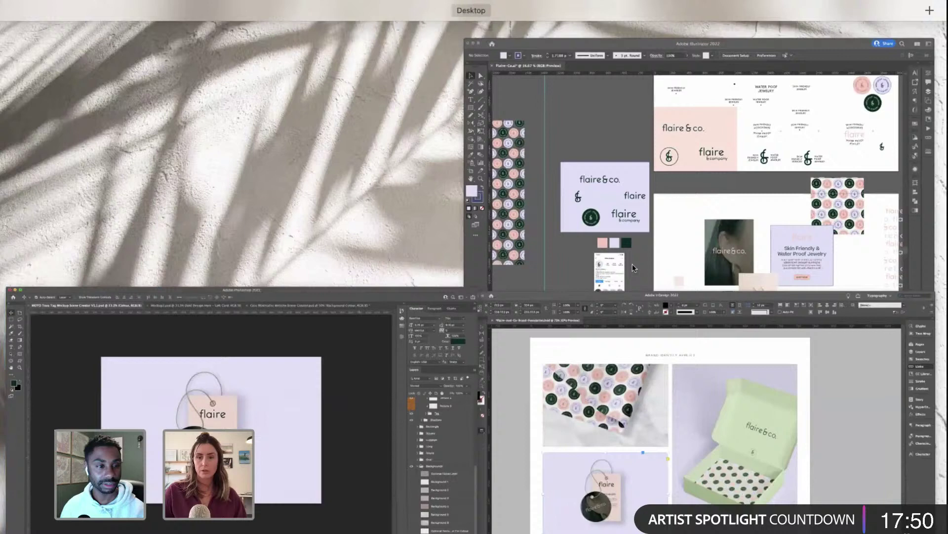
left_click(564, 195)
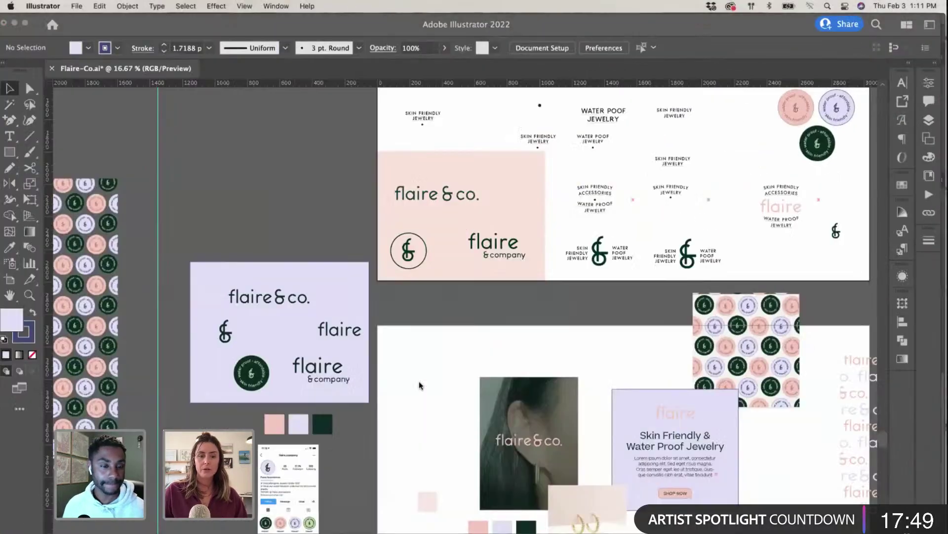
scroll(366, 386, "left", 10)
scroll(366, 387, "down", 3)
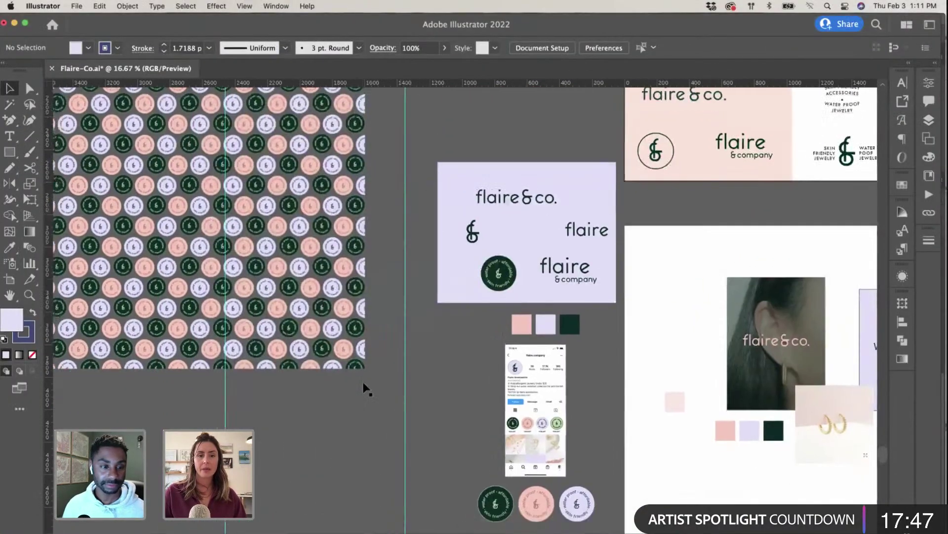
scroll(365, 387, "down", 2)
scroll(366, 386, "right", 10)
scroll(365, 387, "up", 6)
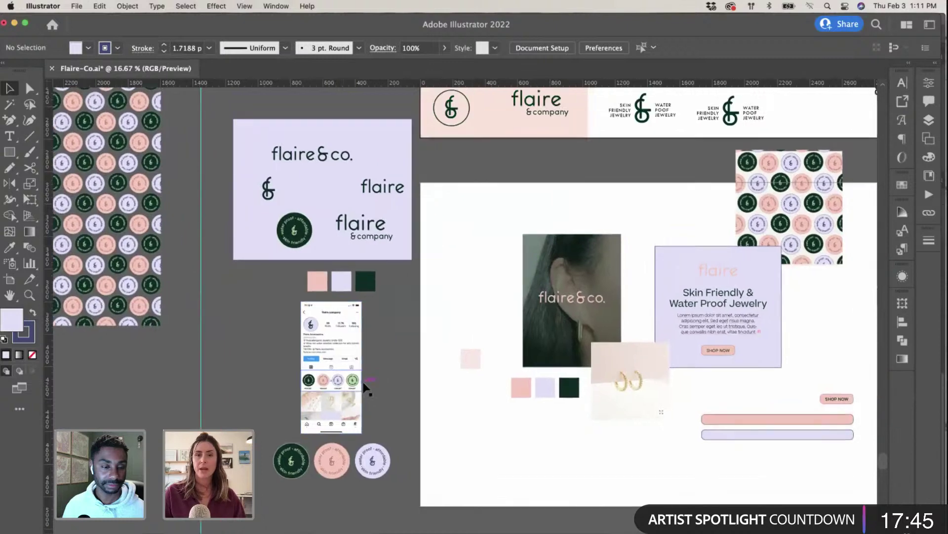
scroll(366, 387, "up", 10)
scroll(366, 387, "right", 3)
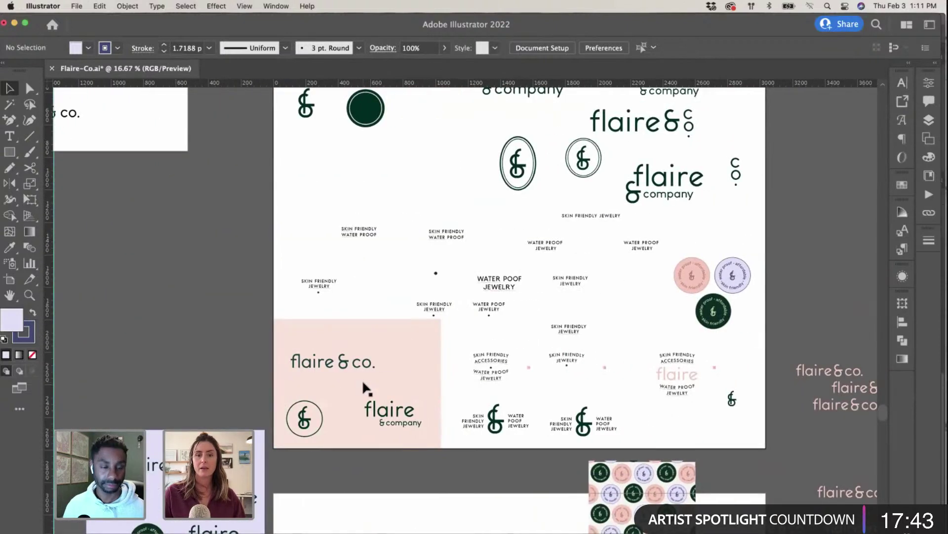
scroll(655, 343, "left", 3)
scroll(388, 393, "down", 7)
scroll(387, 393, "left", 3)
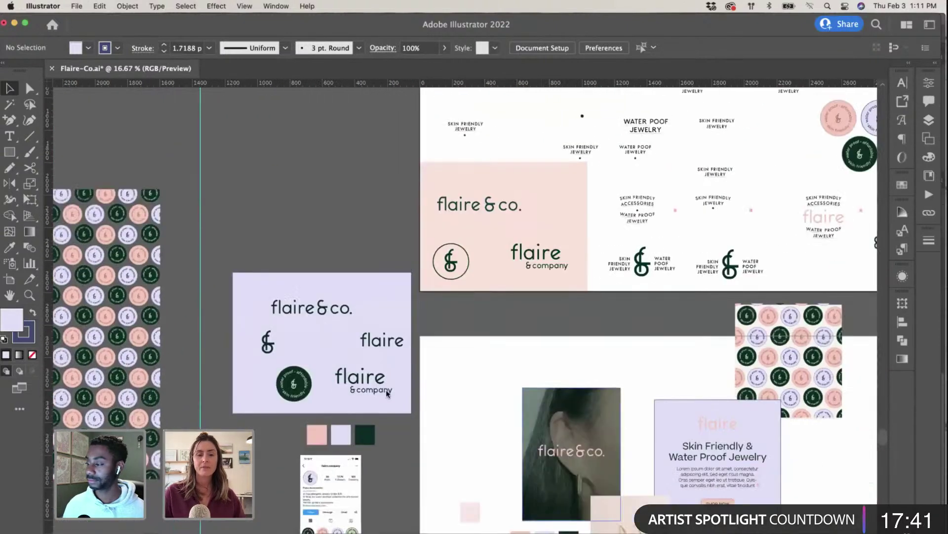
scroll(391, 318, "down", 6)
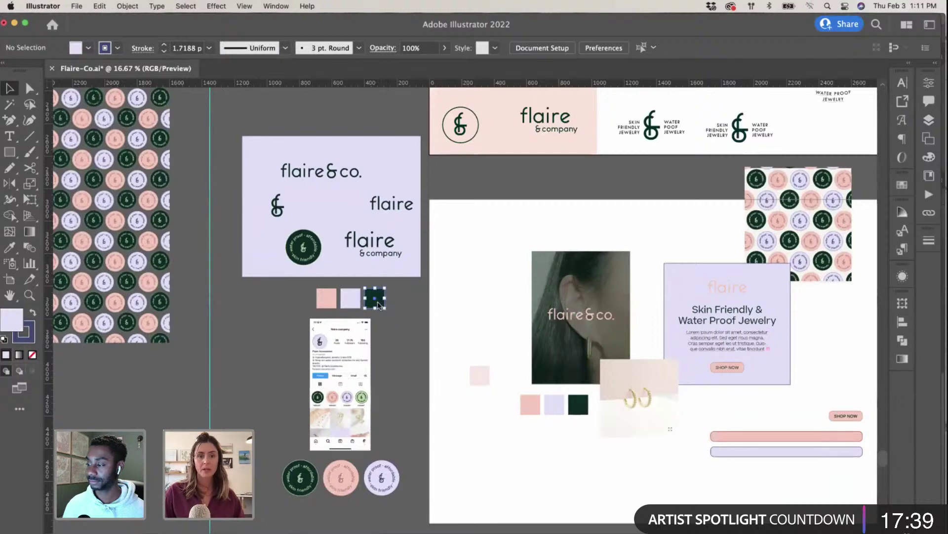
left_click_drag(380, 302, 405, 306)
key("super+equal")
key("super+equal")
key("super+equal")
left_click_drag(464, 328, 392, 328)
Step: Sample the ampersand's light green into the copied swatch and confirm its hex is bdd6a4
left_click(459, 324)
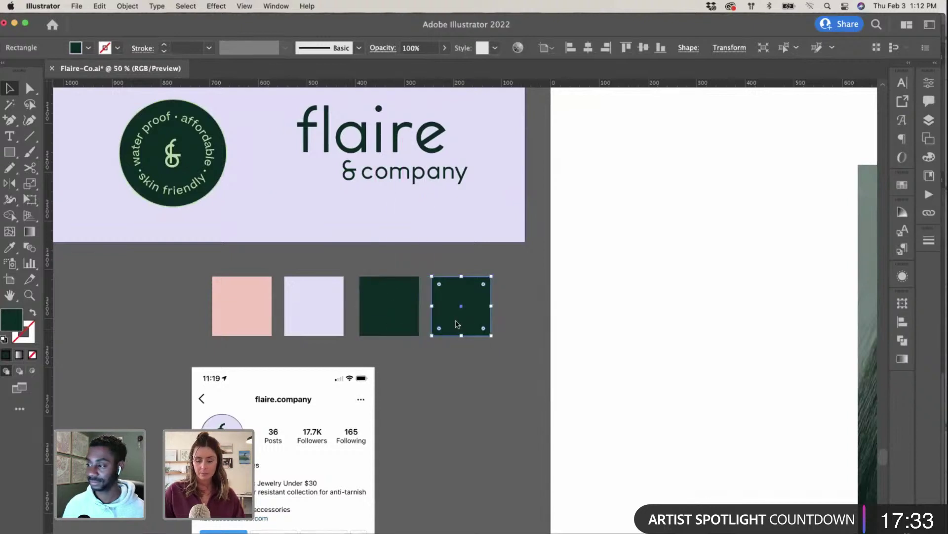
key("i")
left_click(174, 157)
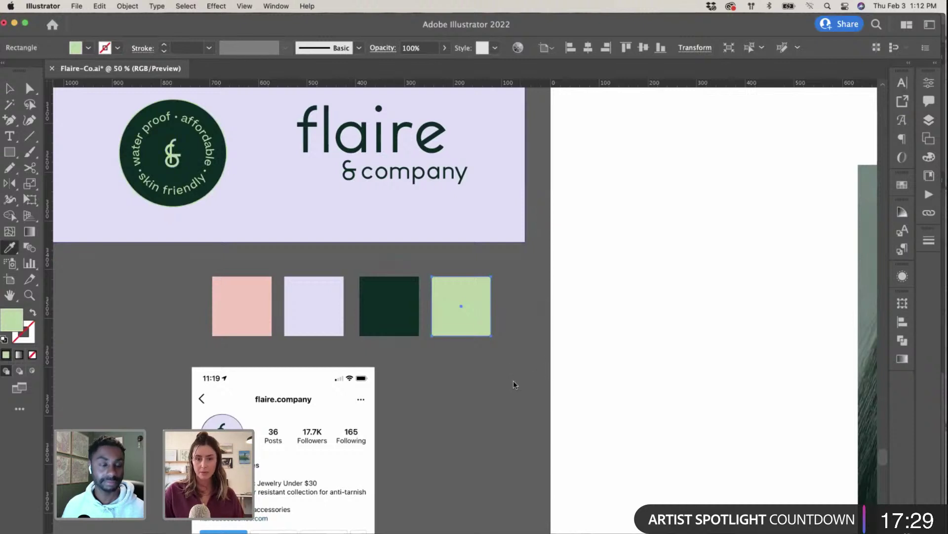
key("v")
left_click(472, 306)
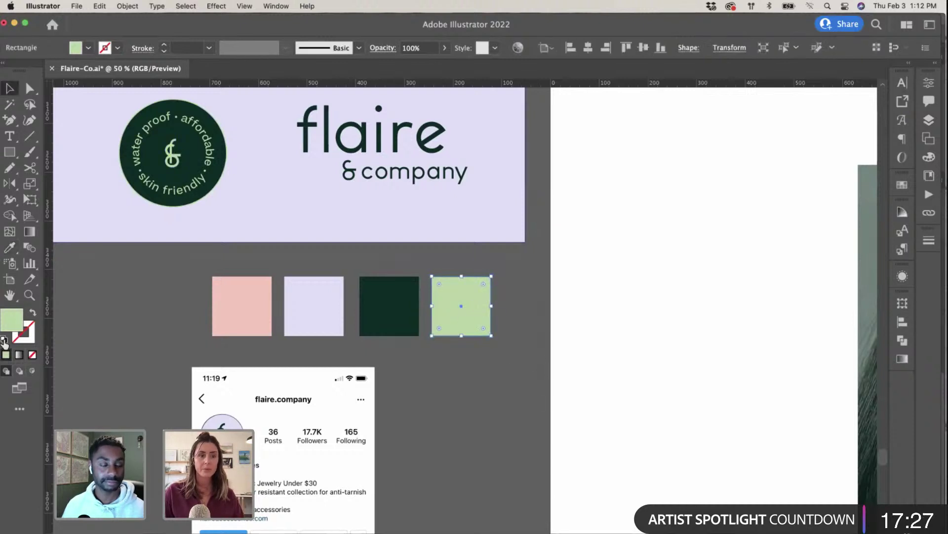
double_click(11, 316)
key("super+c")
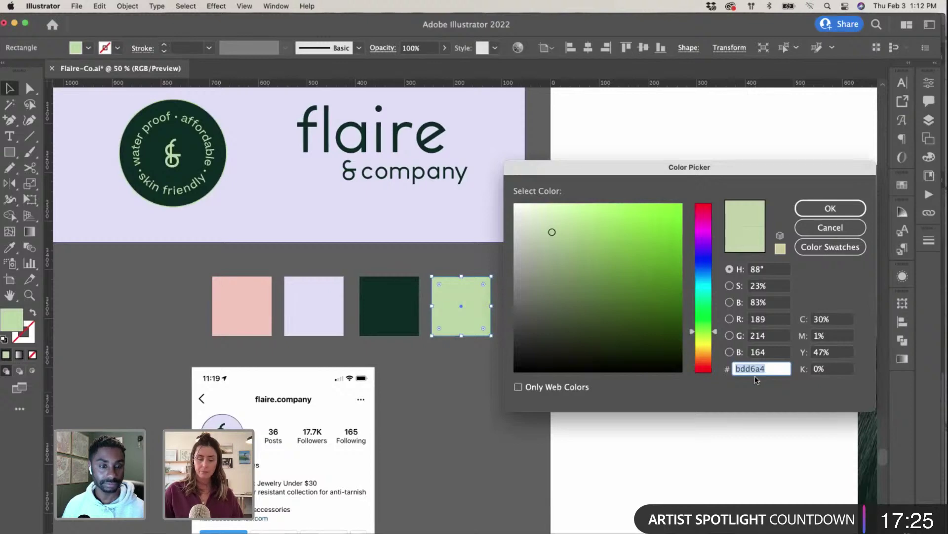
left_click(831, 208)
left_click(536, 373)
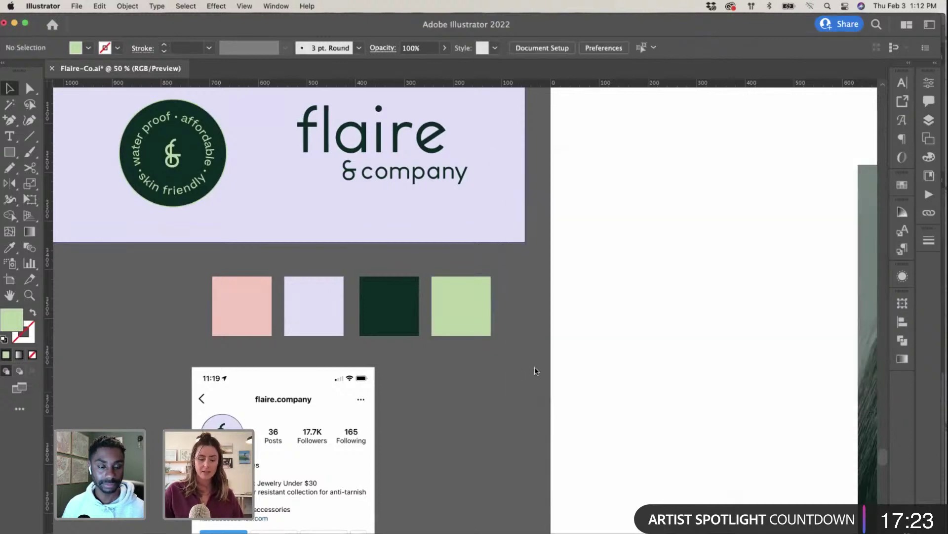
key("ctrl+Left")
left_click(257, 399)
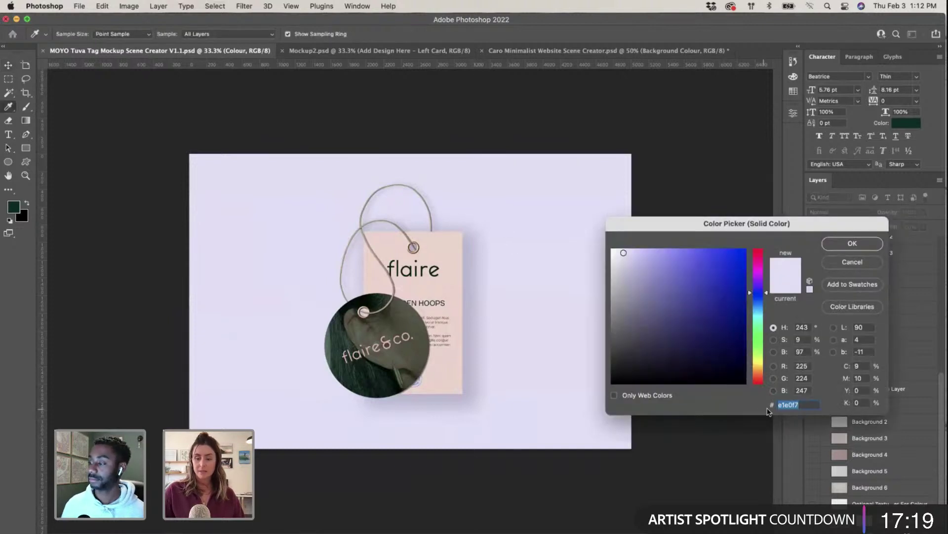
Step: Recolour the mockup background fill to pale green d2e3c1 and save the tag mockup
key("super+v")
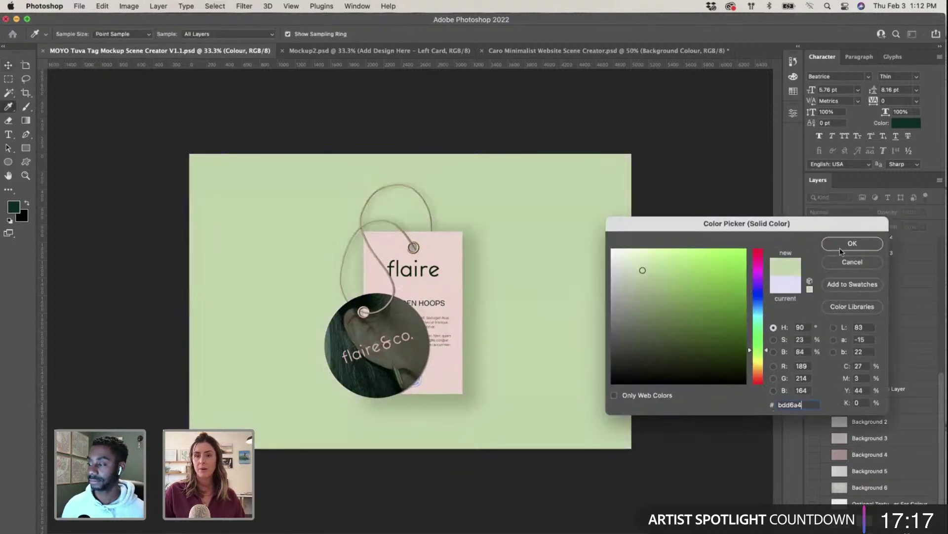
left_click(852, 243)
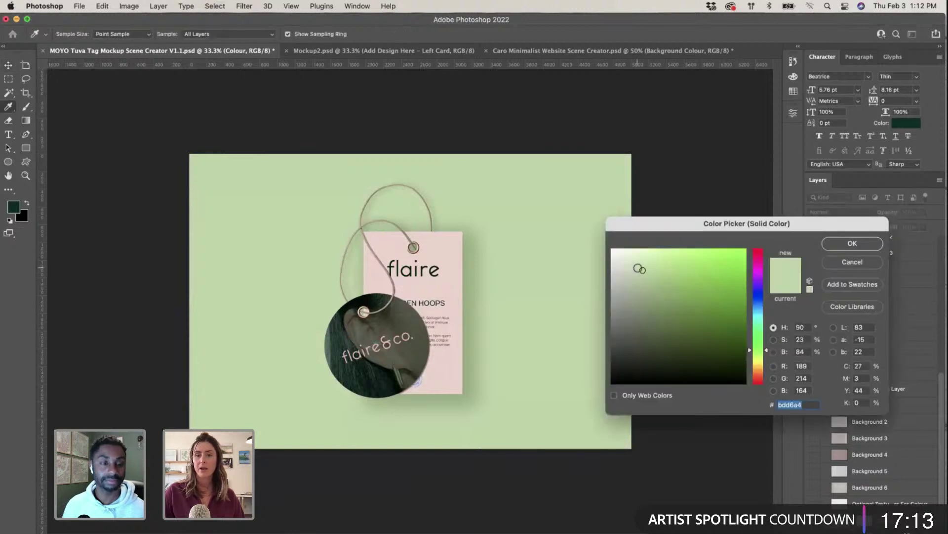
left_click_drag(640, 268, 621, 259)
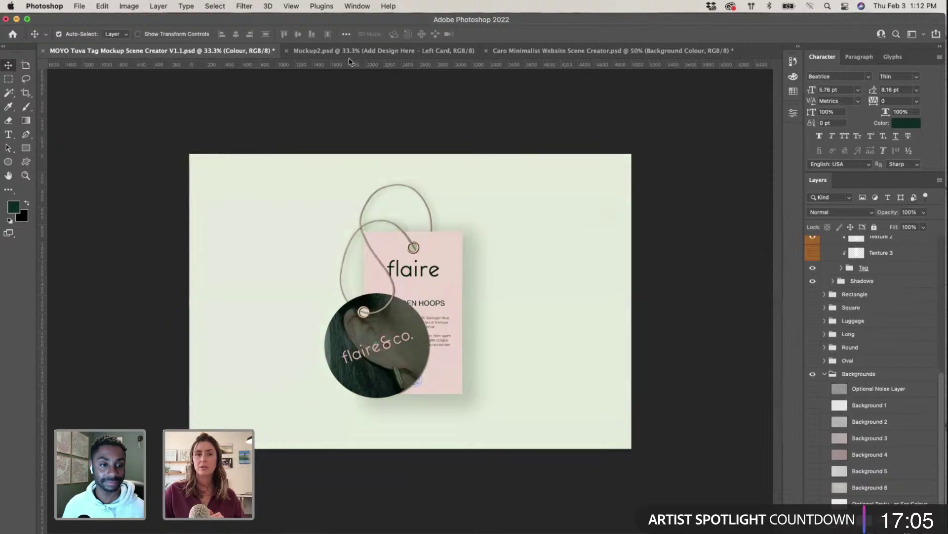
left_click(79, 6)
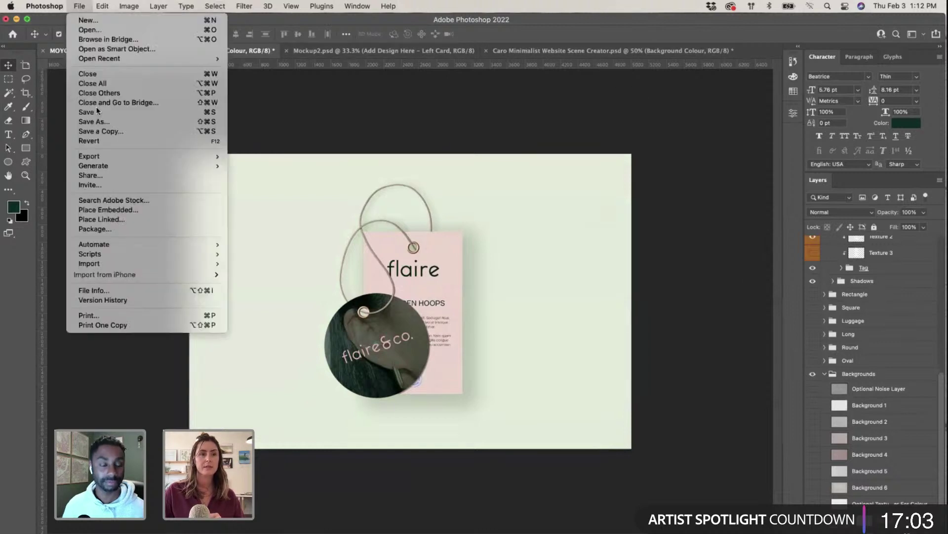
left_click(653, 86)
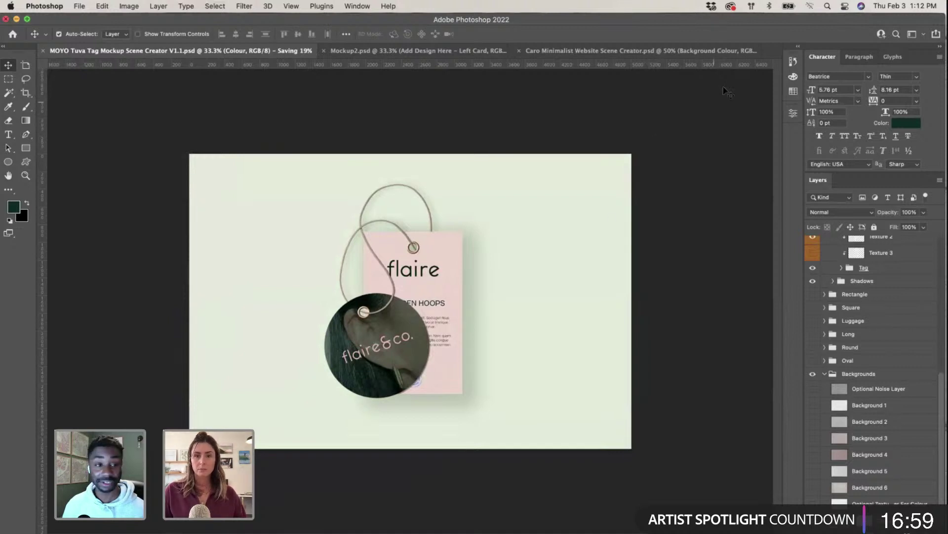
Step: Reorder the document tabs and close Mockup2.psd and the MOYO Tuva Tag mockup
left_click_drag(583, 50, 358, 48)
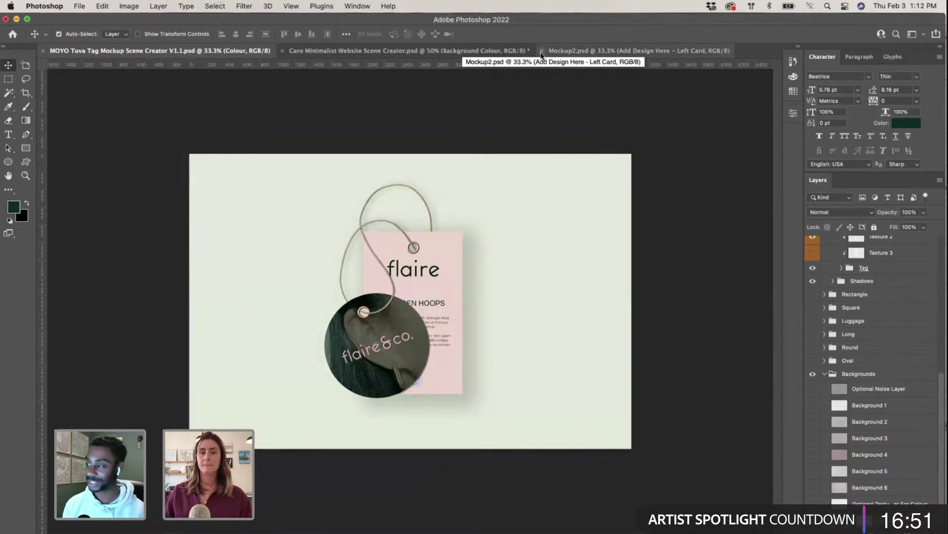
left_click(541, 51)
left_click_drag(491, 54, 248, 46)
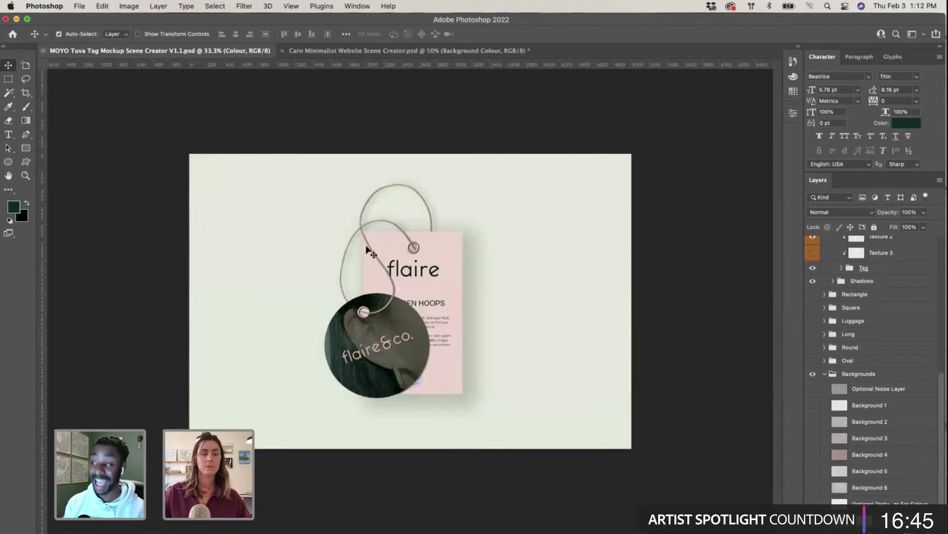
key("super+w")
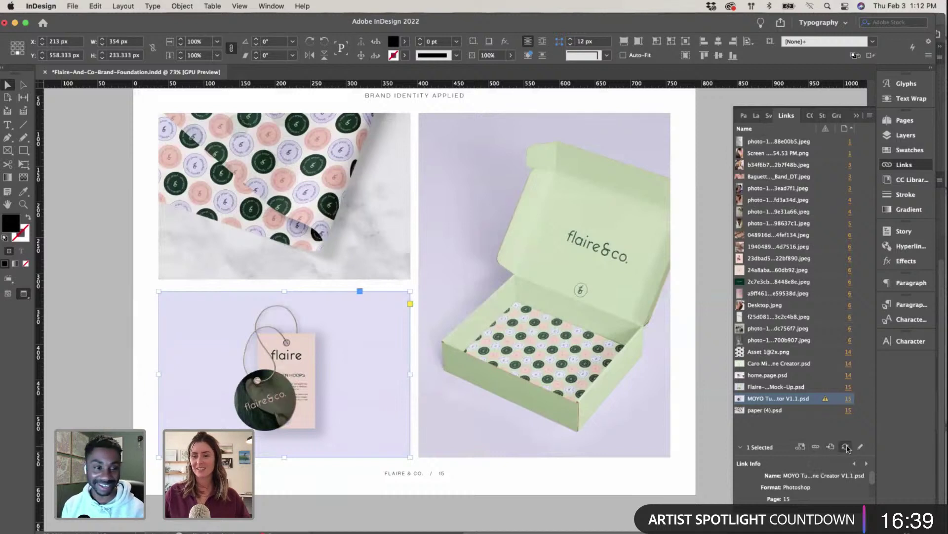
left_click(95, 304)
scroll(96, 304, "up", 2)
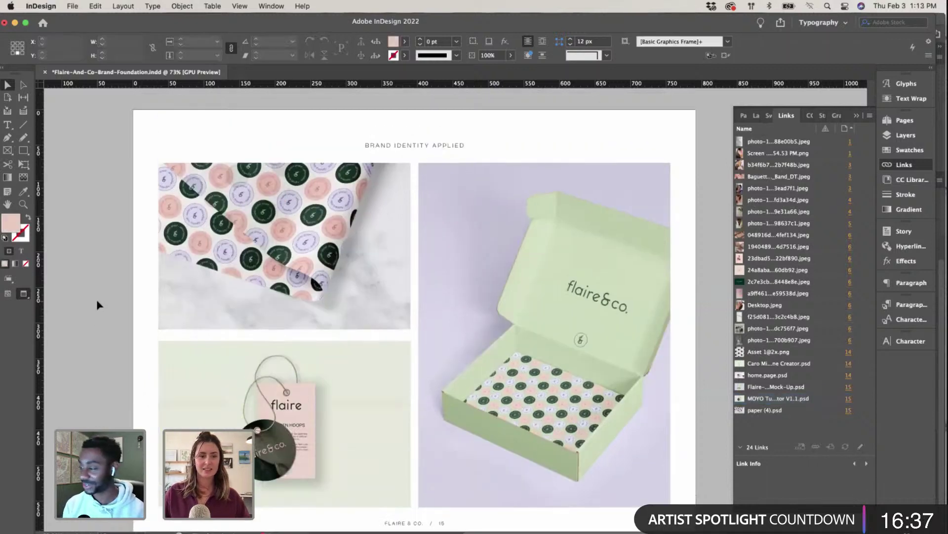
scroll(97, 304, "right", 2)
scroll(97, 305, "down", 2)
key("super+minus")
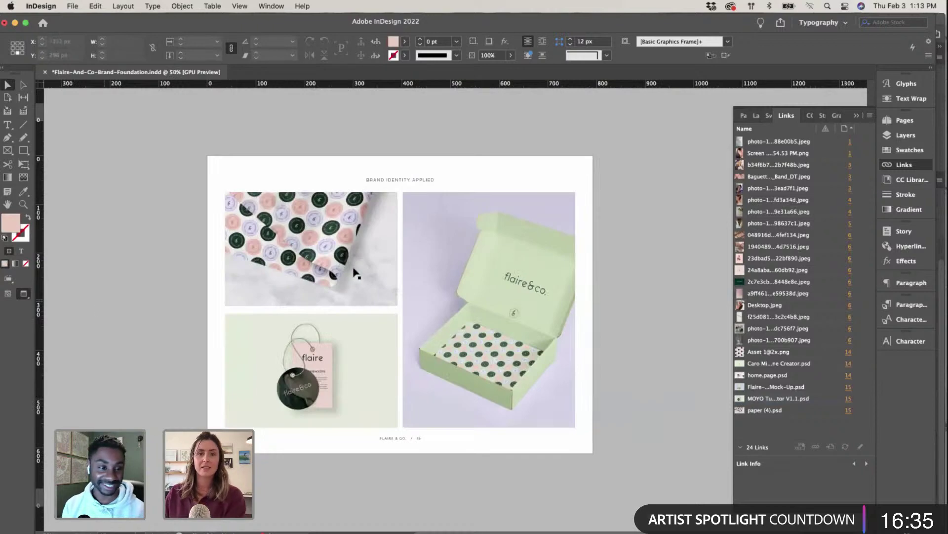
left_click(857, 115)
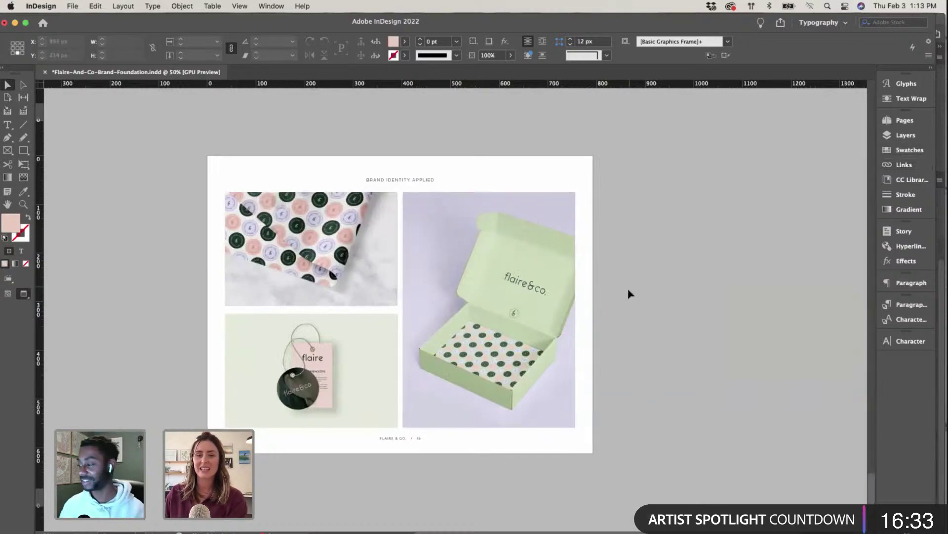
scroll(629, 291, "up", 6)
scroll(629, 293, "up", 8)
scroll(629, 293, "down", 8)
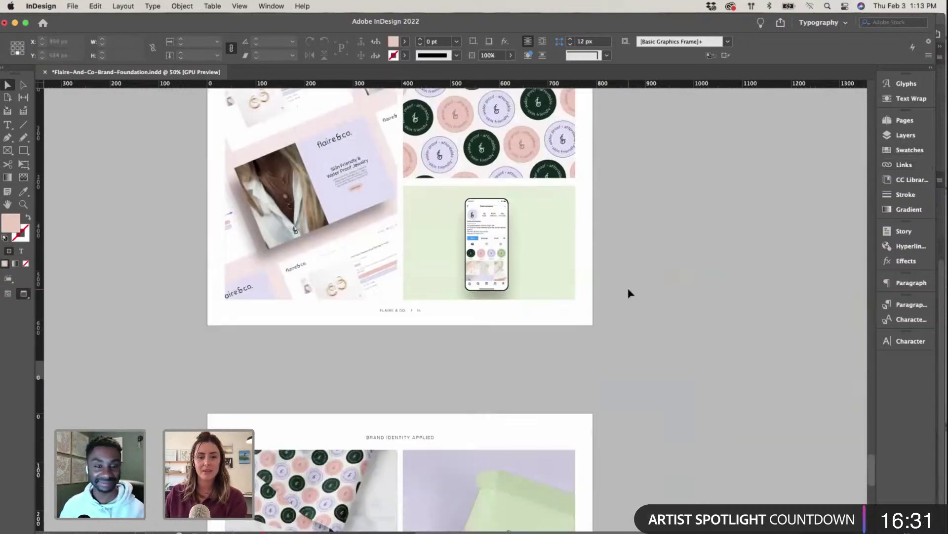
key("super+minus")
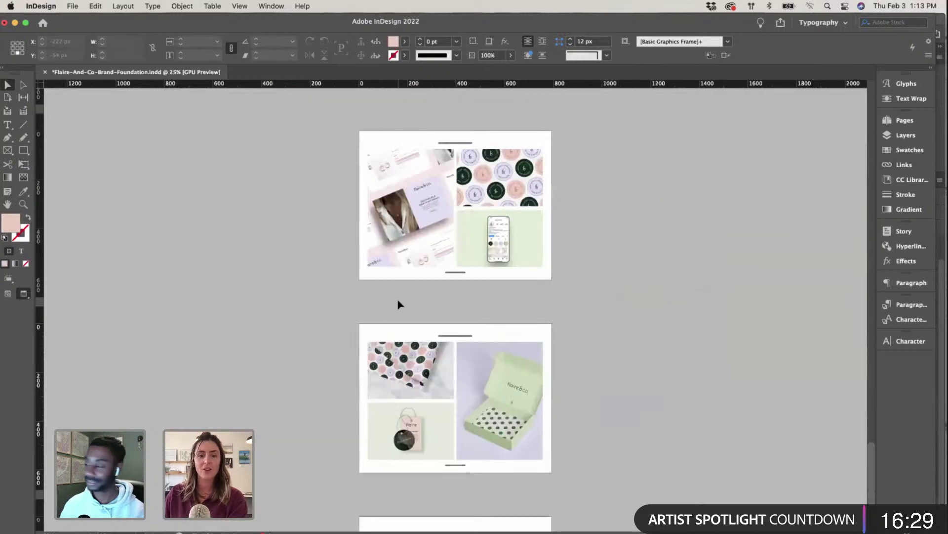
key("super+equal")
key("super+equal")
scroll(399, 303, "up", 10)
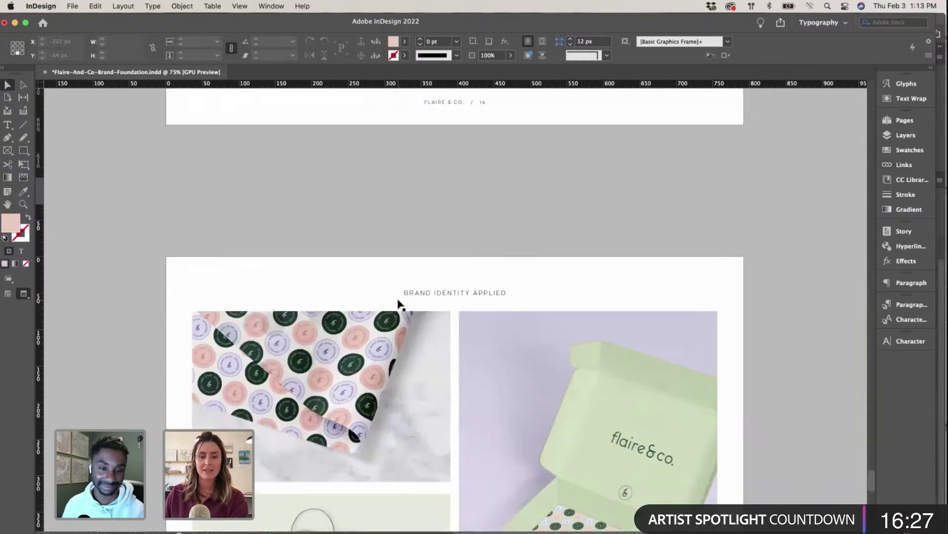
scroll(399, 304, "down", 10)
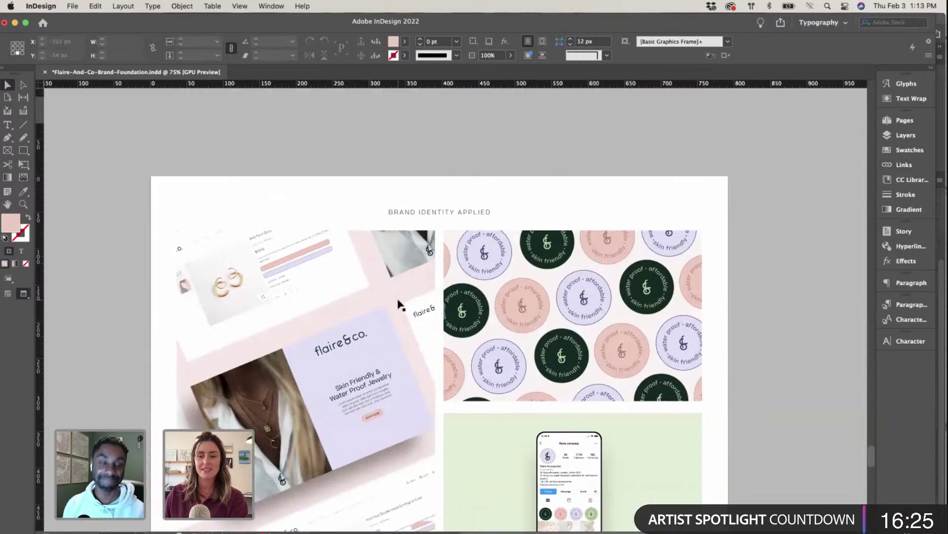
scroll(399, 304, "down", 2)
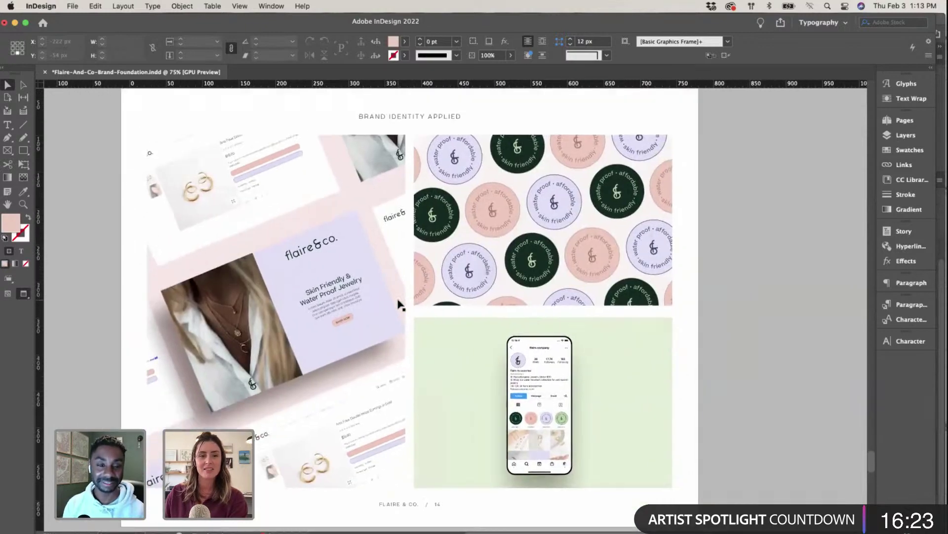
scroll(739, 299, "left", 2)
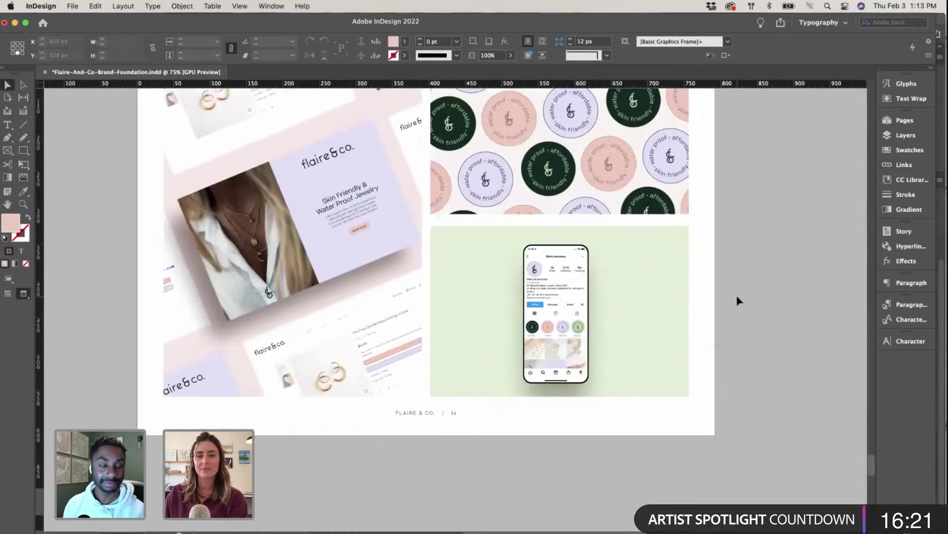
key("super+minus")
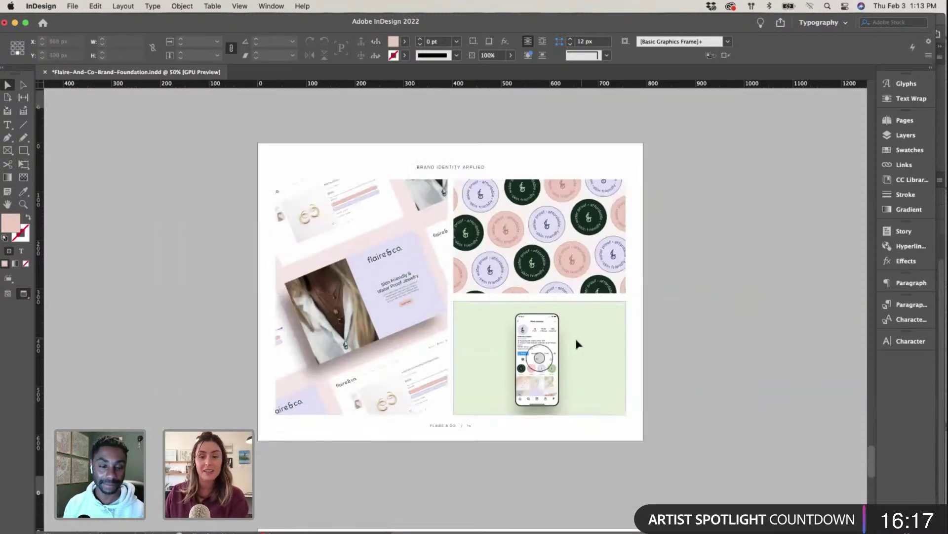
scroll(214, 380, "right", 2)
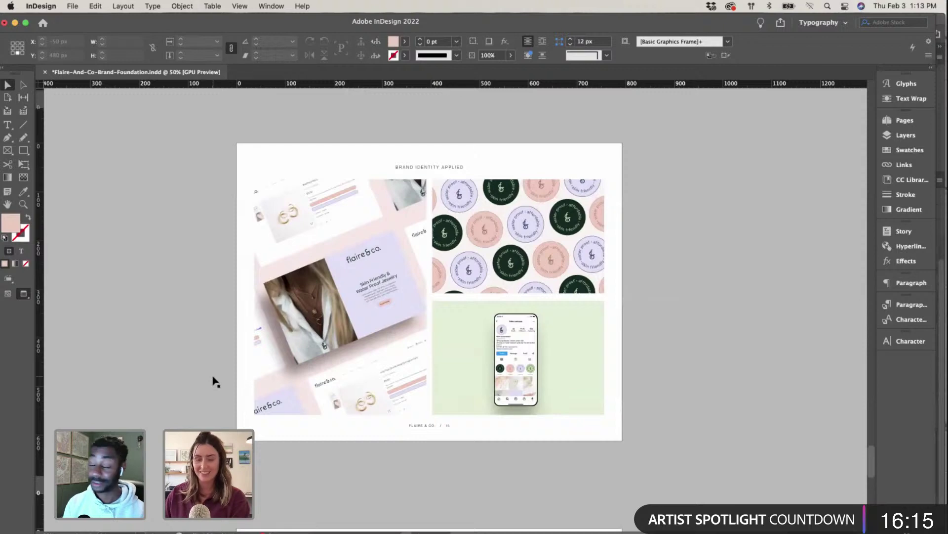
key("super+0")
scroll(599, 254, "up", 10)
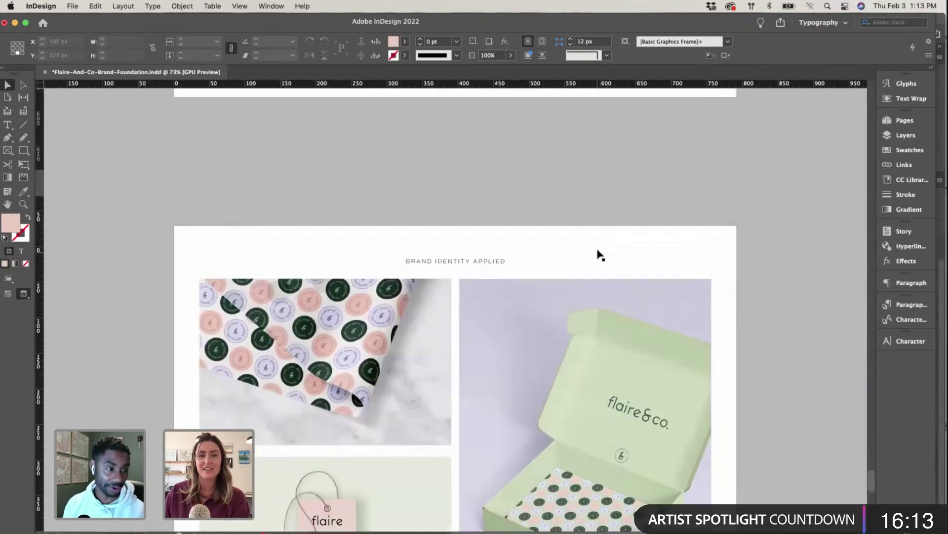
scroll(600, 254, "up", 4)
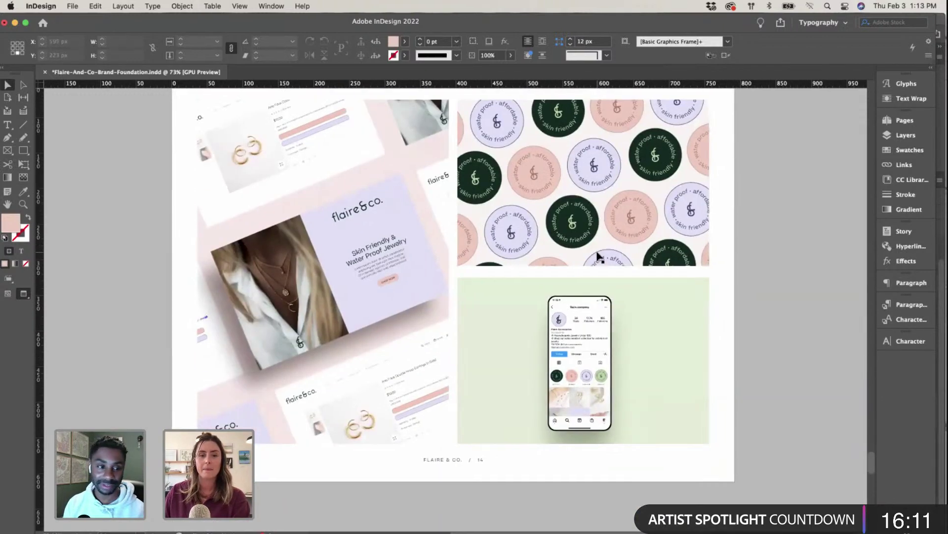
scroll(600, 254, "up", 6)
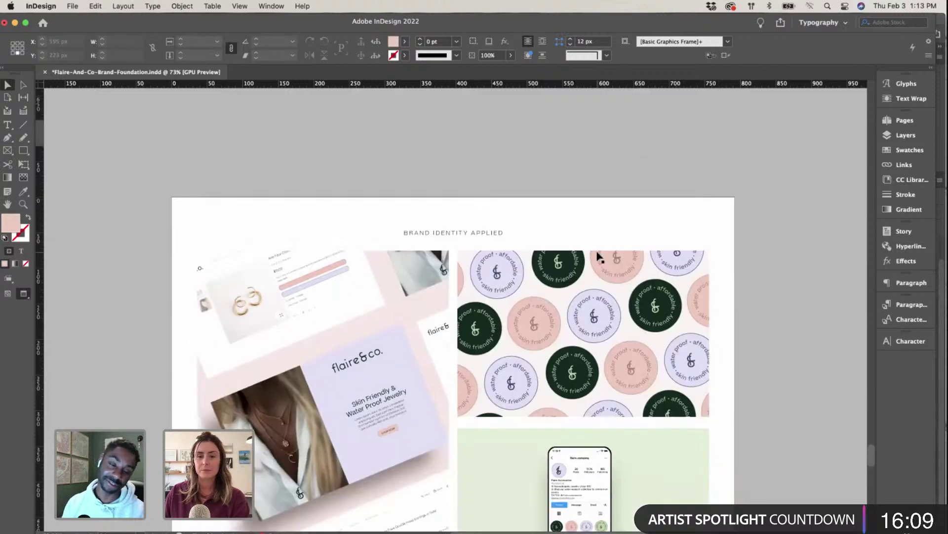
scroll(599, 254, "down", 7)
scroll(599, 255, "down", 2)
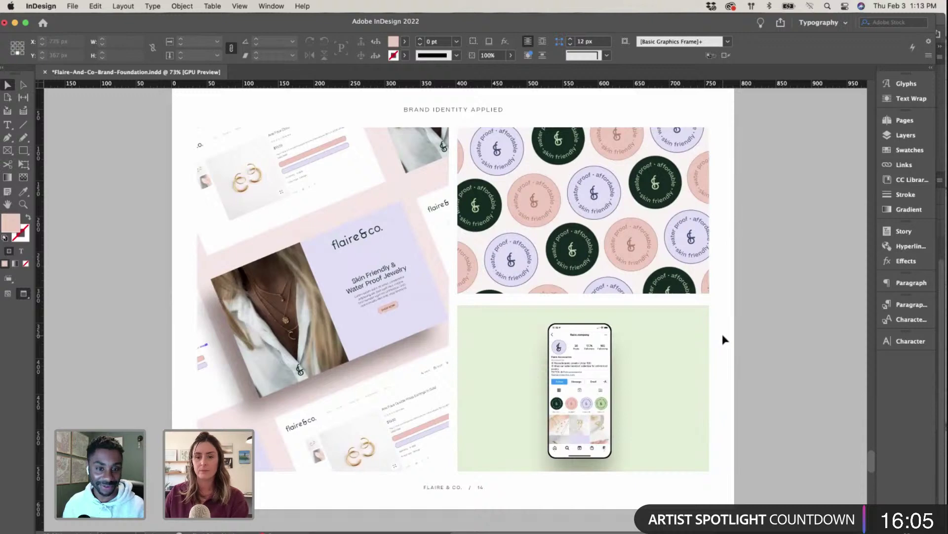
key("super+minus")
scroll(722, 335, "down", 8)
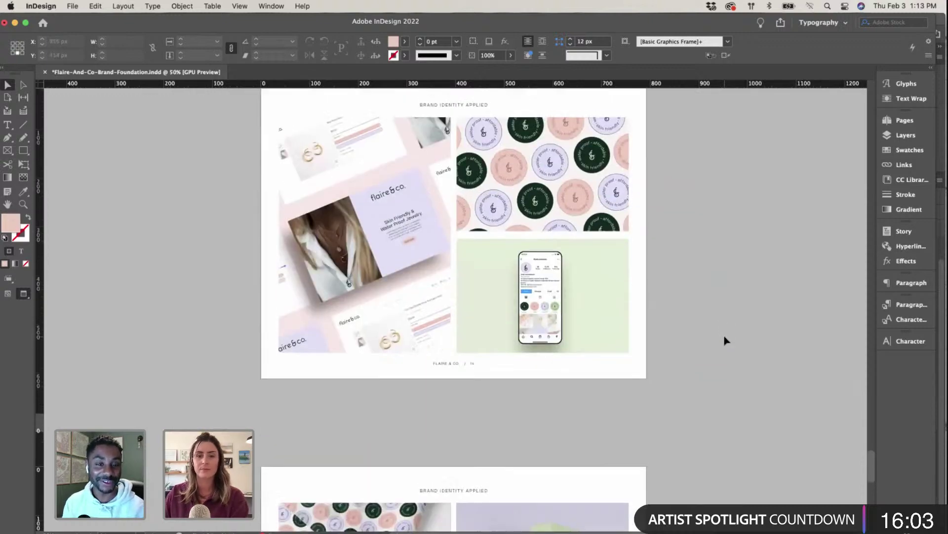
scroll(677, 298, "down", 5)
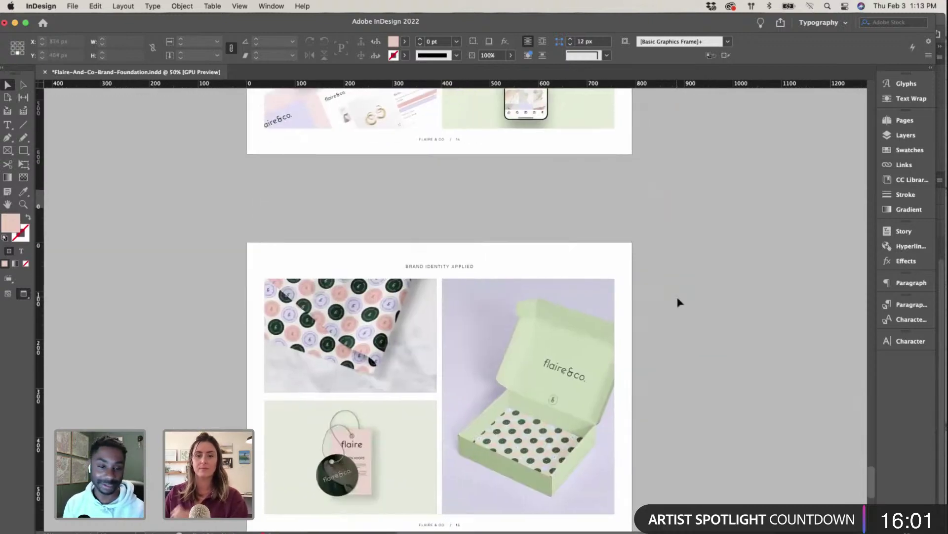
scroll(677, 300, "down", 10)
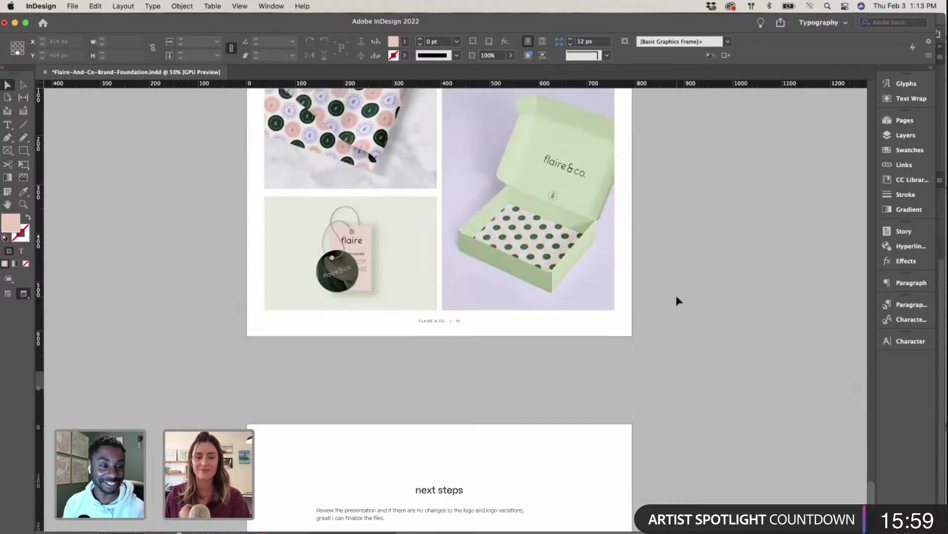
scroll(677, 300, "up", 10)
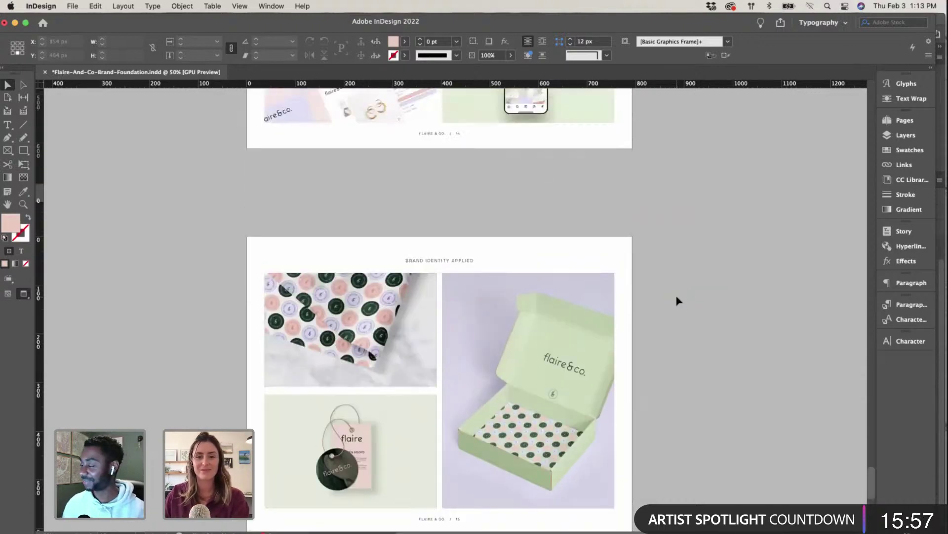
scroll(677, 301, "down", 1)
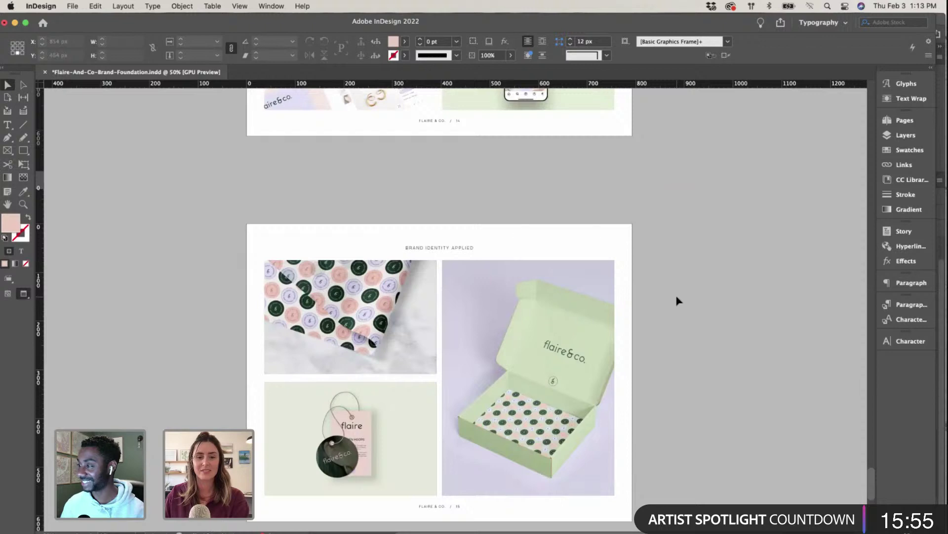
scroll(677, 300, "up", 15)
scroll(677, 300, "down", 3)
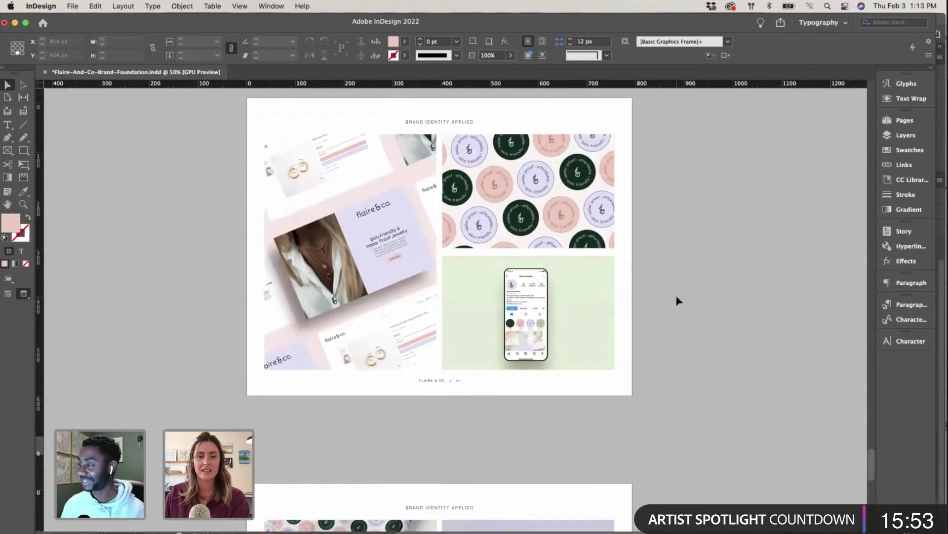
scroll(677, 300, "down", 15)
scroll(677, 299, "up", 16)
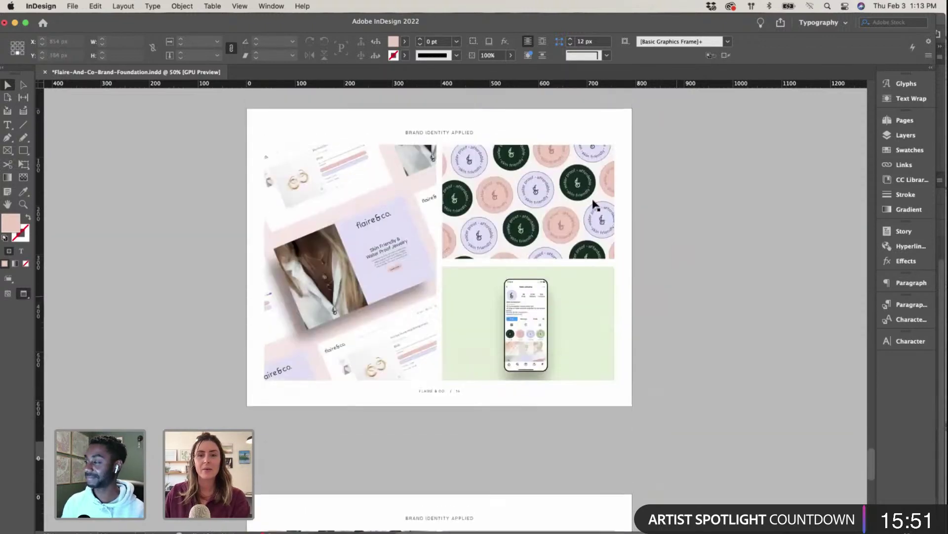
left_click(531, 201)
Step: Relink page 14's circular pattern image to Mockup2.psd
left_click(904, 164)
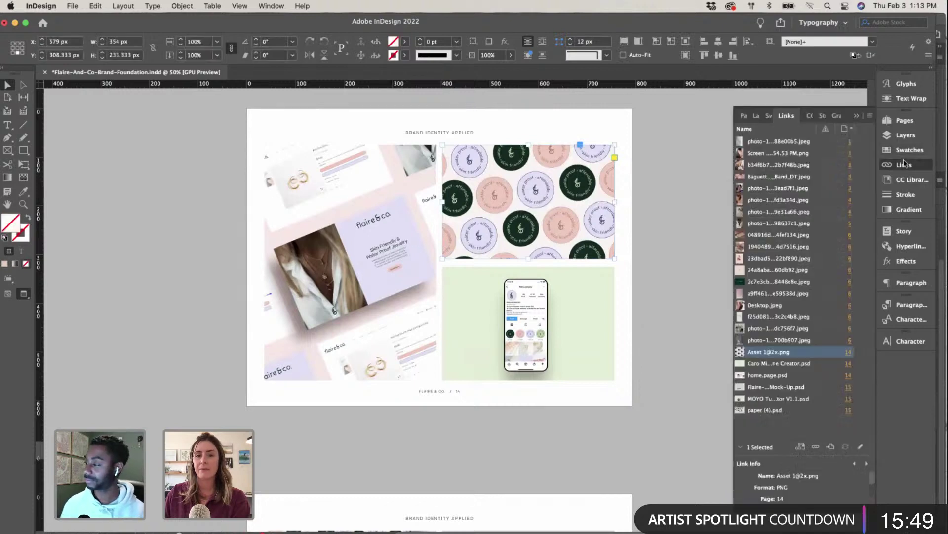
left_click(816, 447)
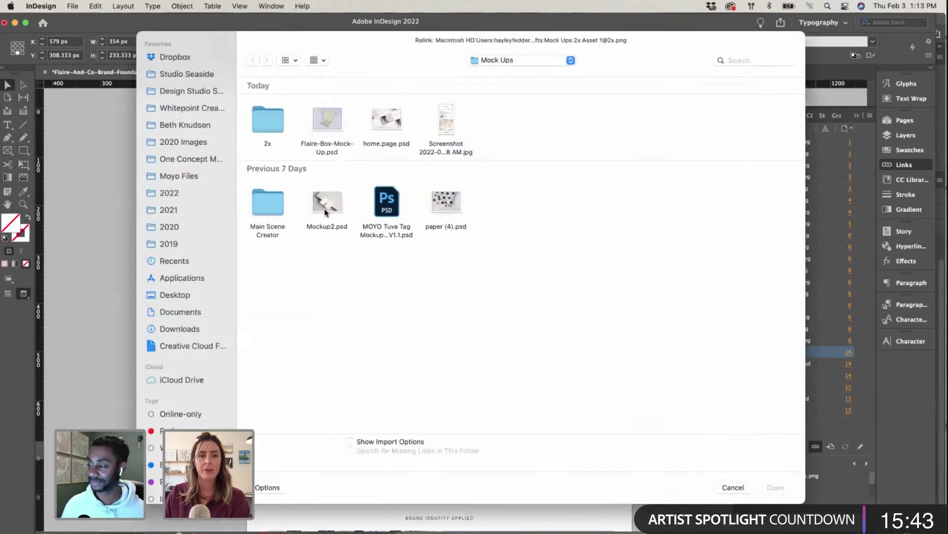
left_click(325, 212)
left_click(782, 489)
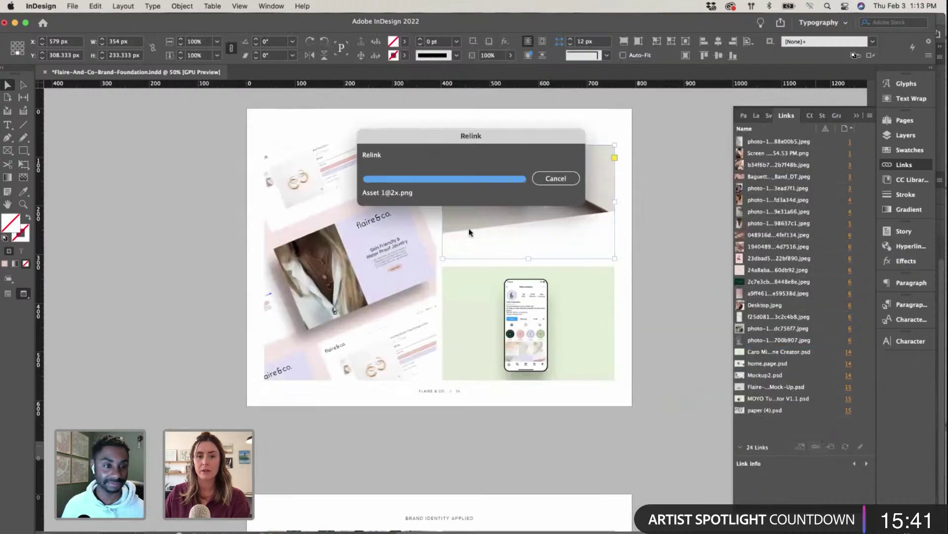
Step: Straighten the mockup picture to 0° and reposition it within its frame
double_click(585, 193)
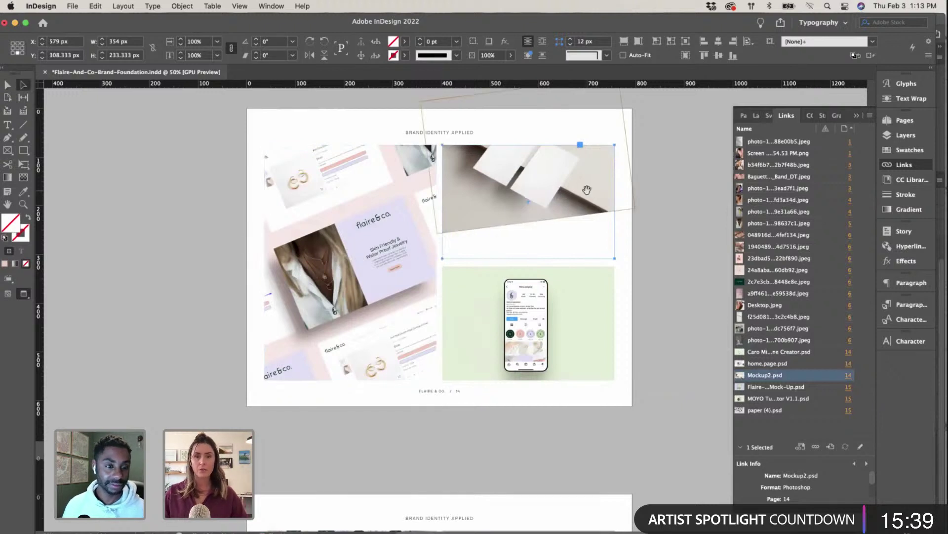
left_click(272, 44)
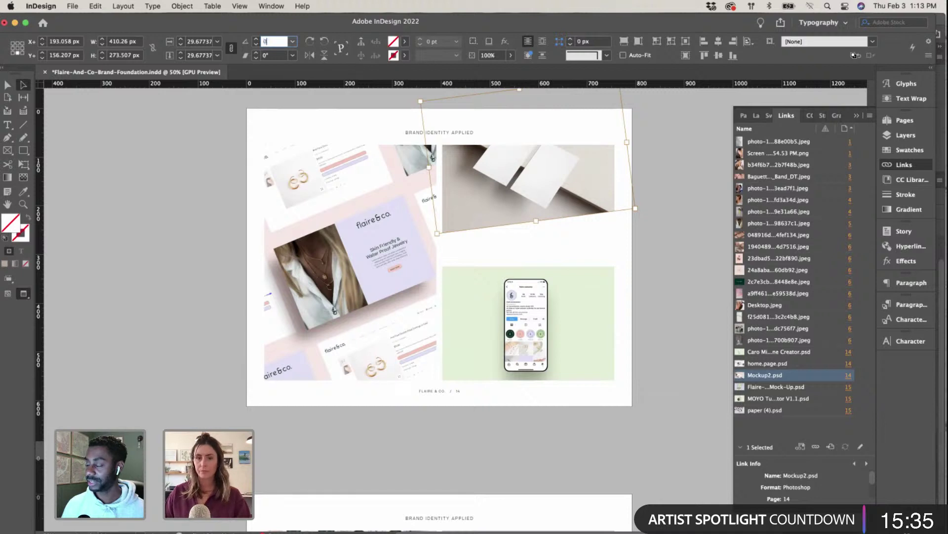
type("0")
key("Return")
left_click_drag(529, 176, 564, 195)
double_click(435, 140)
key("Escape")
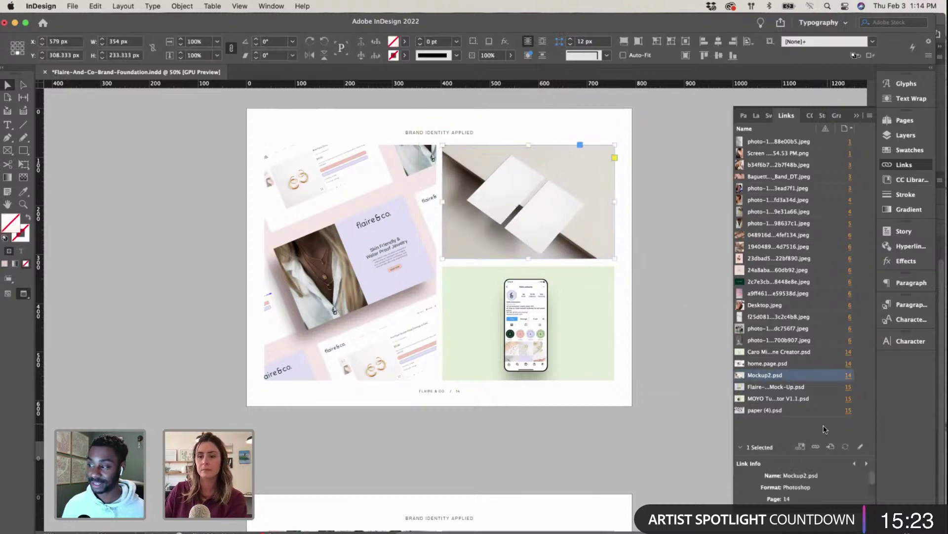
Step: Reopen the relink file chooser, then cancel it without changing the image
left_click(821, 443)
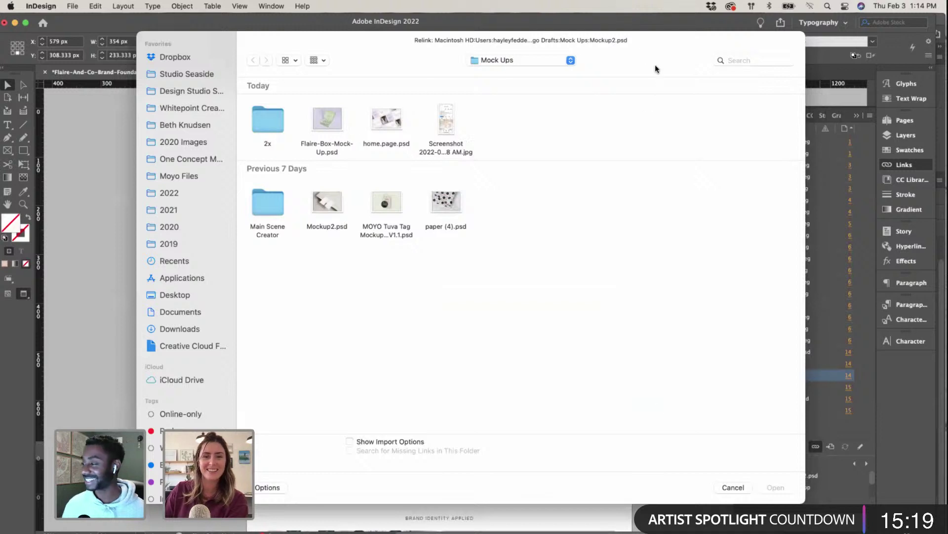
left_click_drag(642, 39, 635, 47)
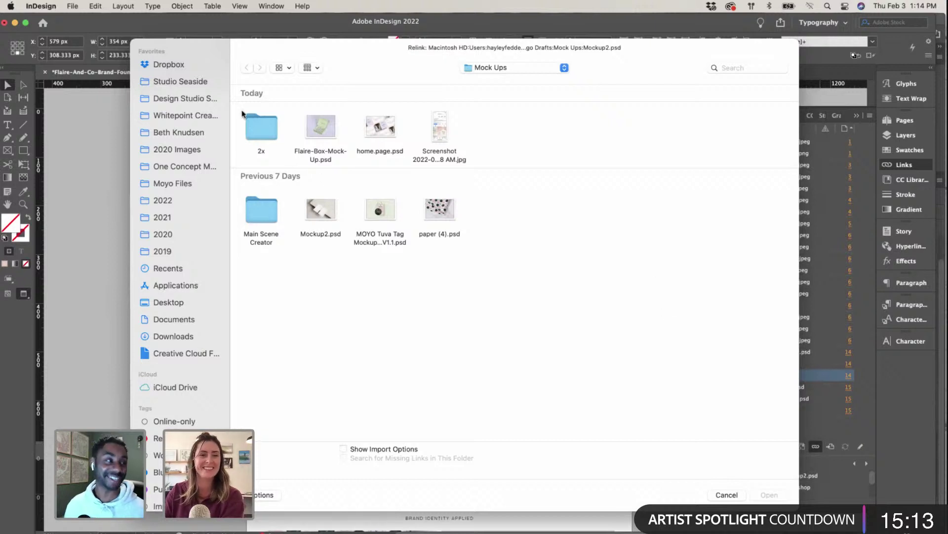
left_click(711, 493)
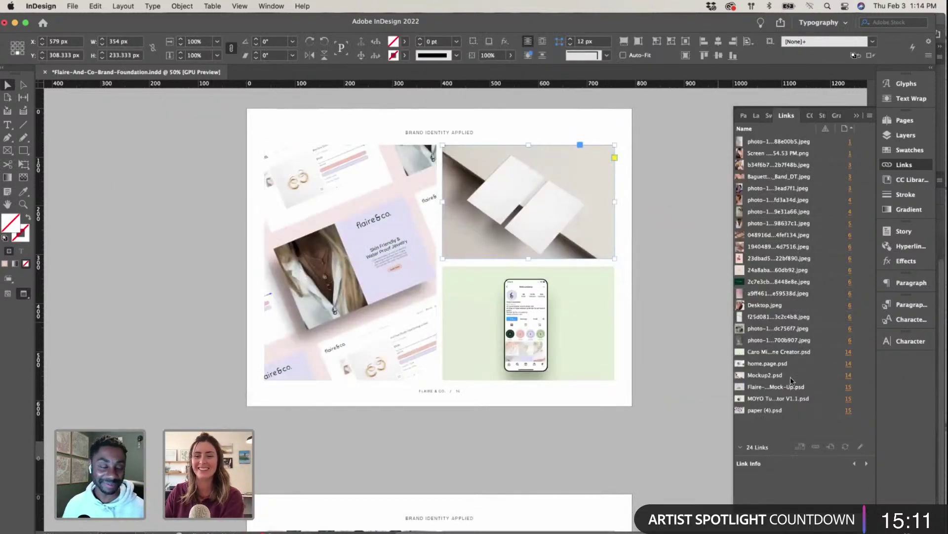
key("ctrl+Up")
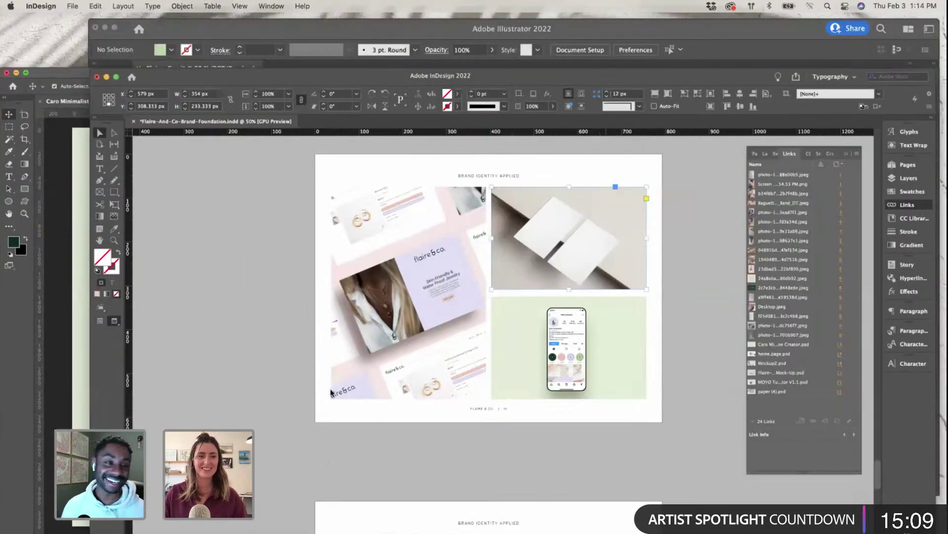
Step: Open Mockup2.psd from the Mock Ups folder and edit its 'Add Design Here – Left Card' smart object
left_click(113, 43)
left_click(79, 6)
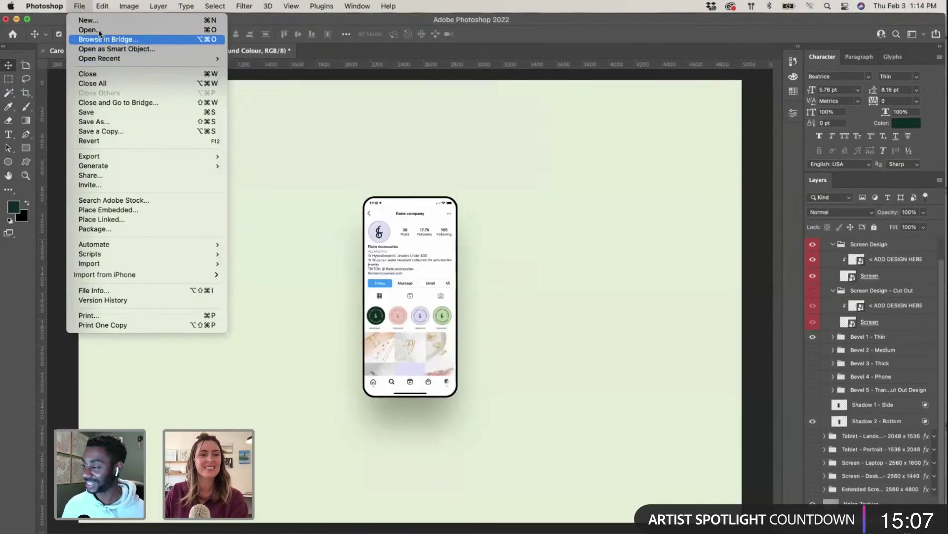
left_click(449, 233)
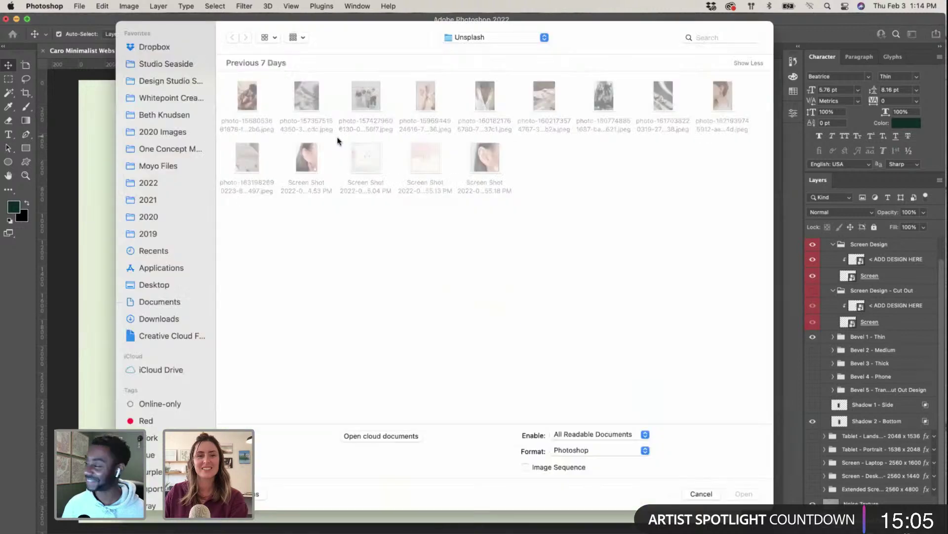
left_click(490, 42)
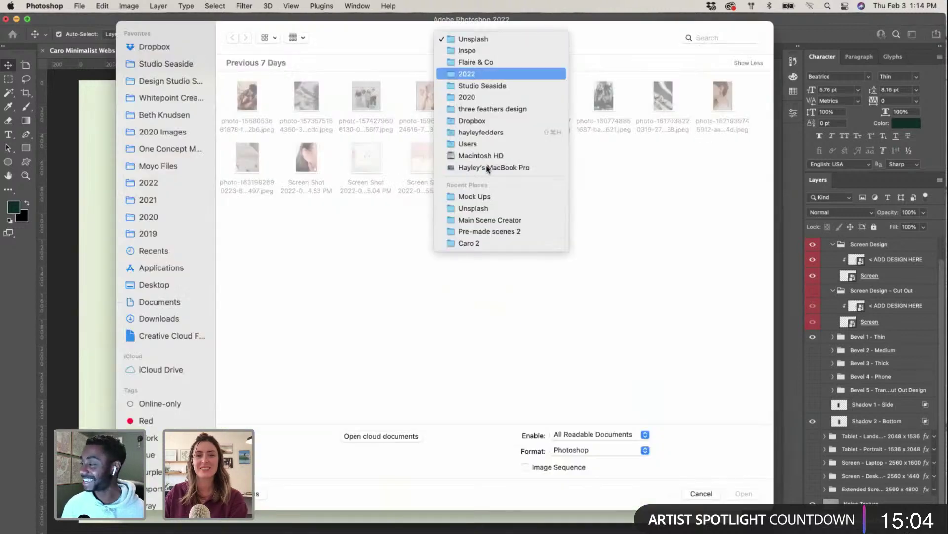
left_click(484, 193)
left_click(308, 180)
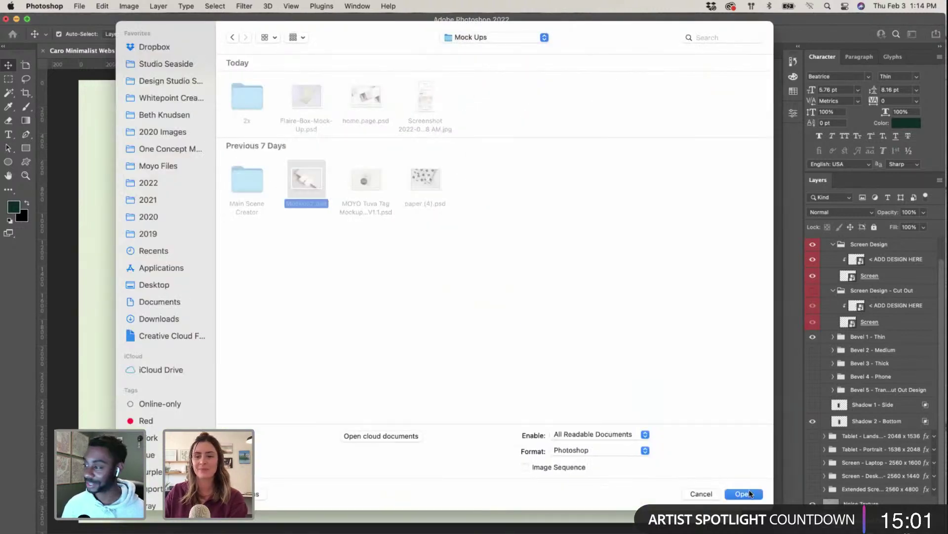
left_click(743, 493)
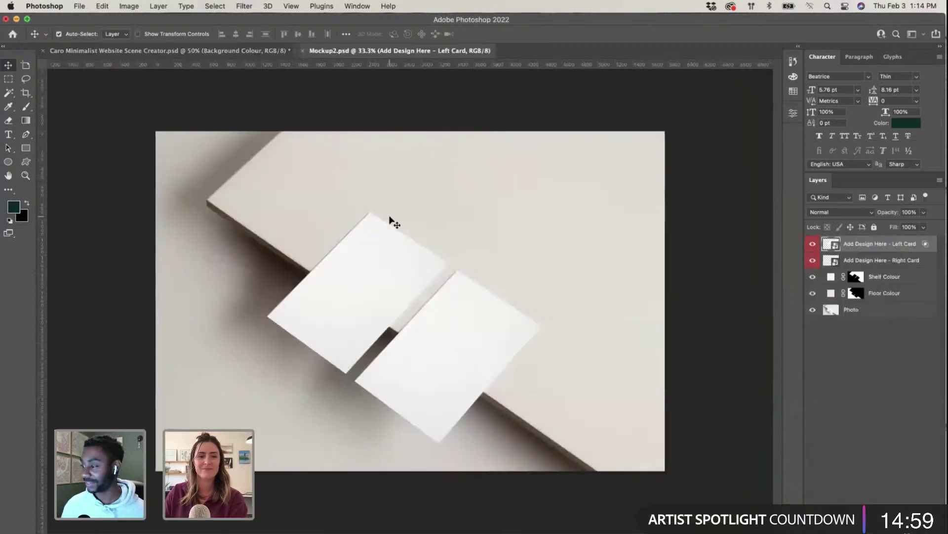
double_click(825, 245)
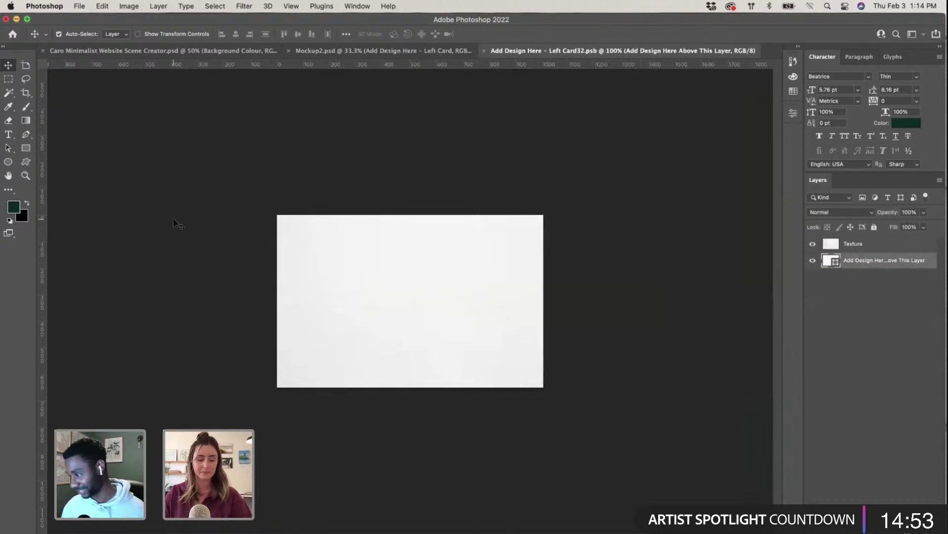
Step: Browse the Brand Identity Applied mockup pages in InDesign, briefly checking the Illustrator board
key("ctrl+Up")
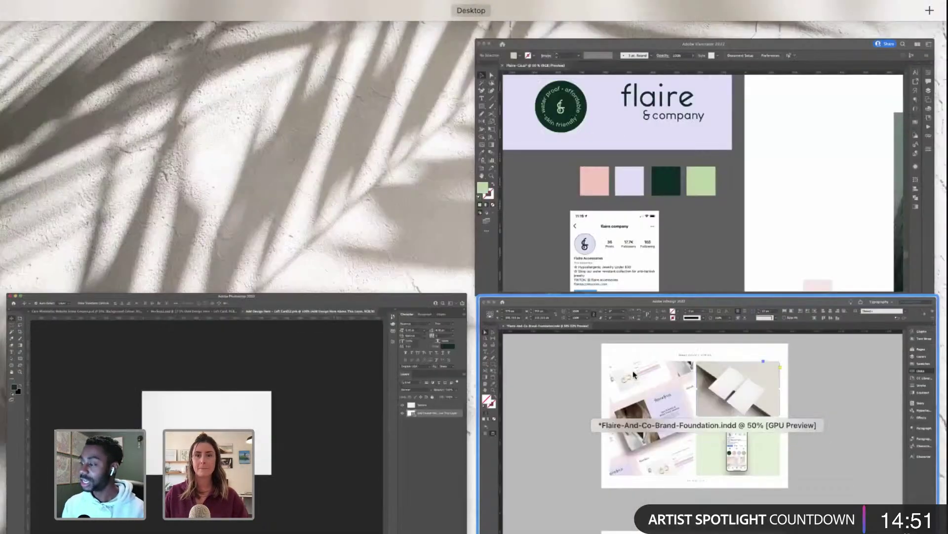
left_click(663, 421)
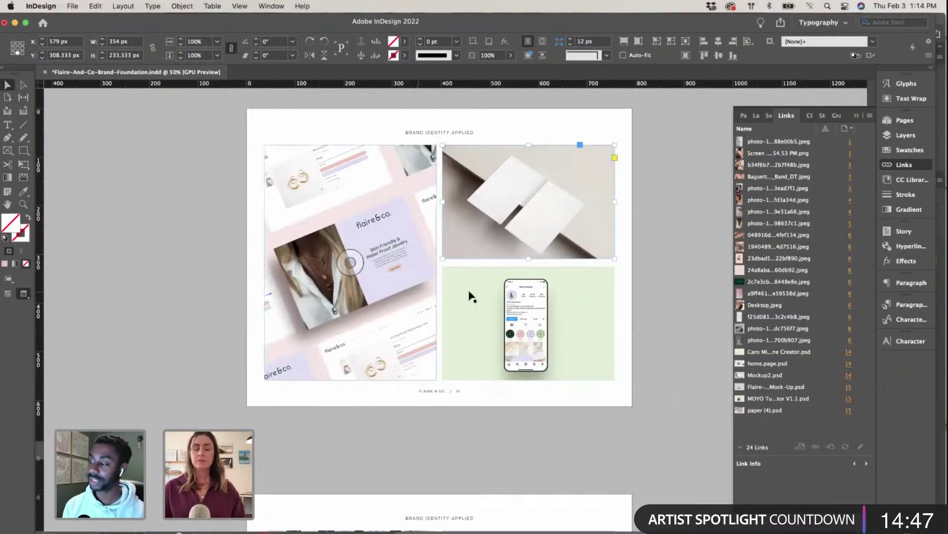
scroll(439, 295, "right", 3)
scroll(438, 295, "down", 1)
scroll(438, 295, "up", 1)
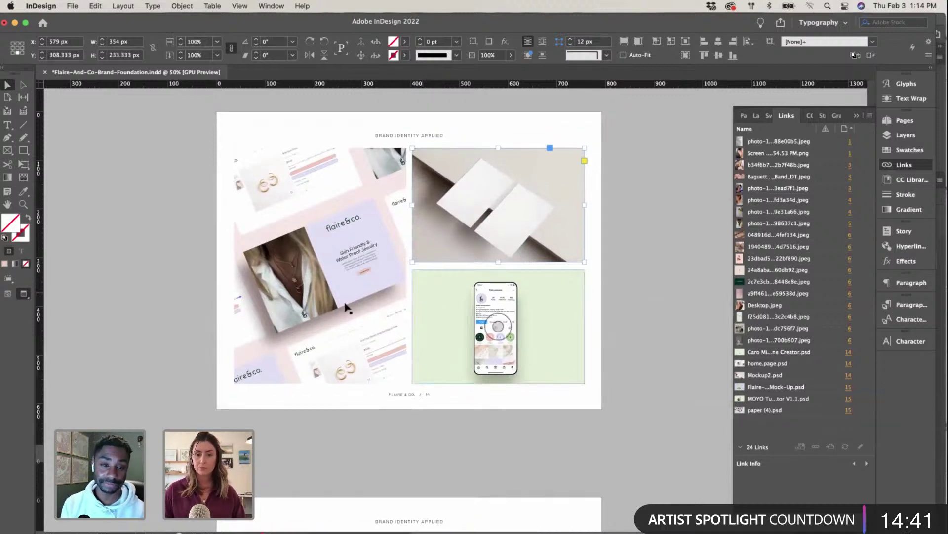
scroll(344, 304, "up", 1)
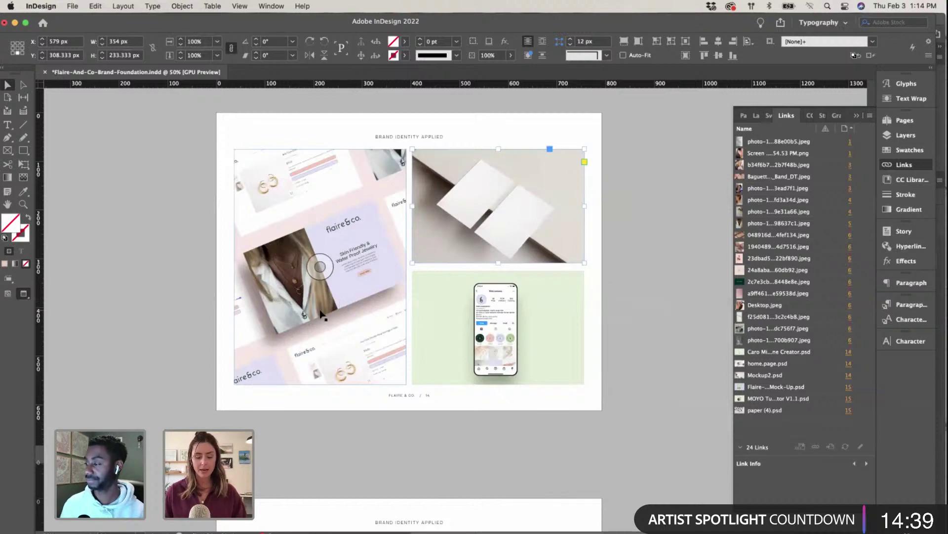
key("ctrl+Up")
left_click(469, 173)
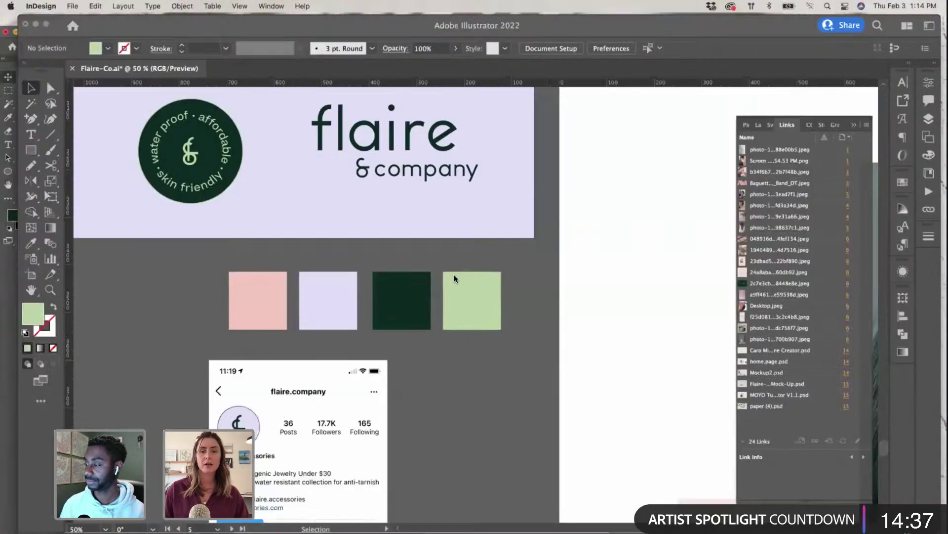
scroll(464, 360, "down", 5)
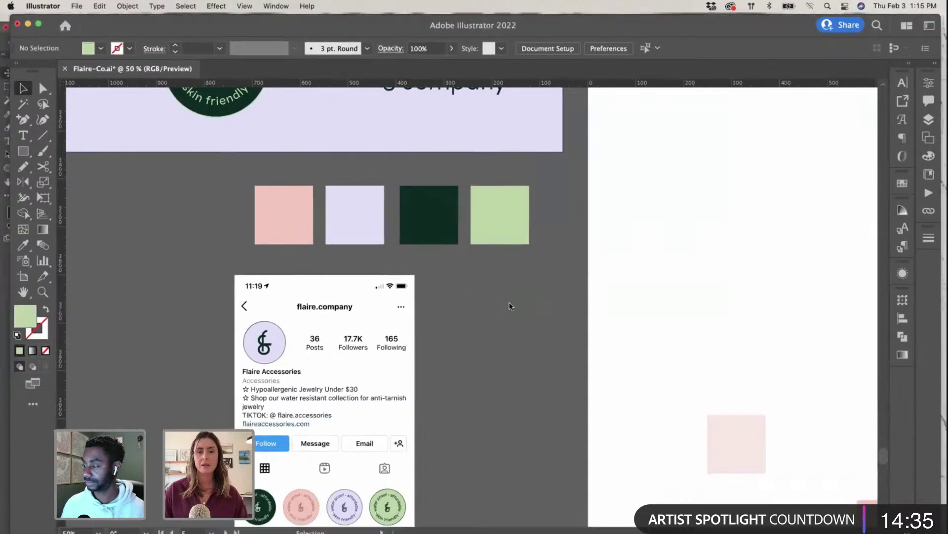
key("ctrl+Up")
left_click(692, 410)
Step: Zoom to 75% on the Typography page and collapse the Links panel
scroll(465, 319, "down", 10)
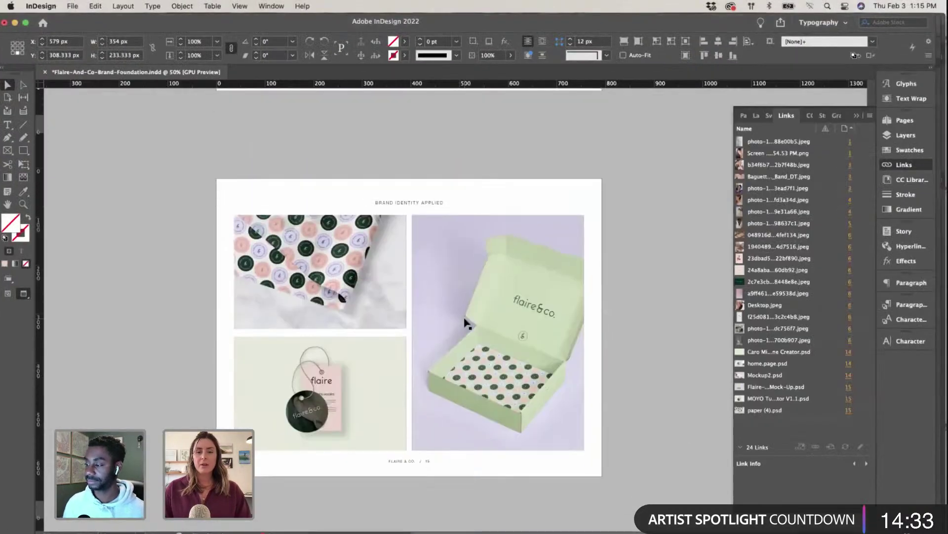
scroll(464, 322, "down", 10)
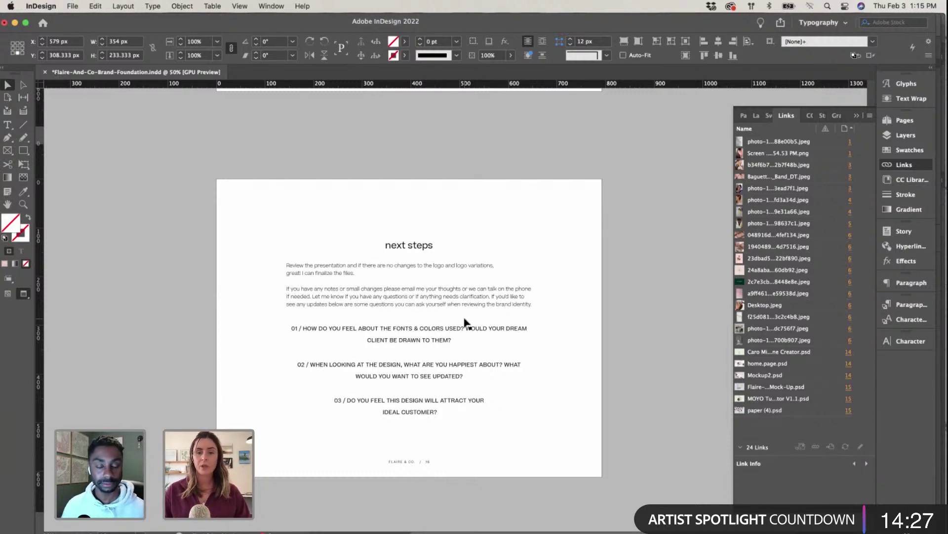
scroll(474, 356, "up", 10)
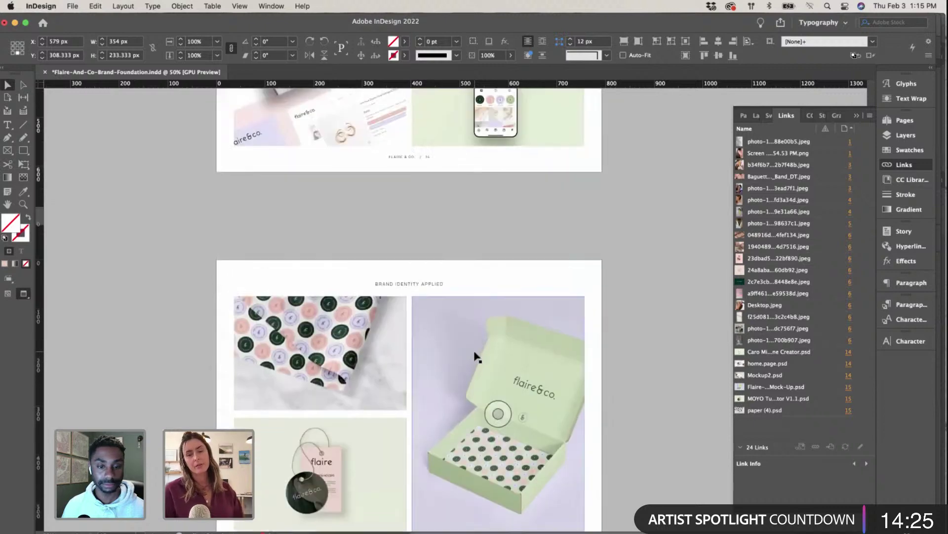
scroll(476, 355, "up", 3)
scroll(474, 346, "right", 1)
scroll(475, 352, "down", 3)
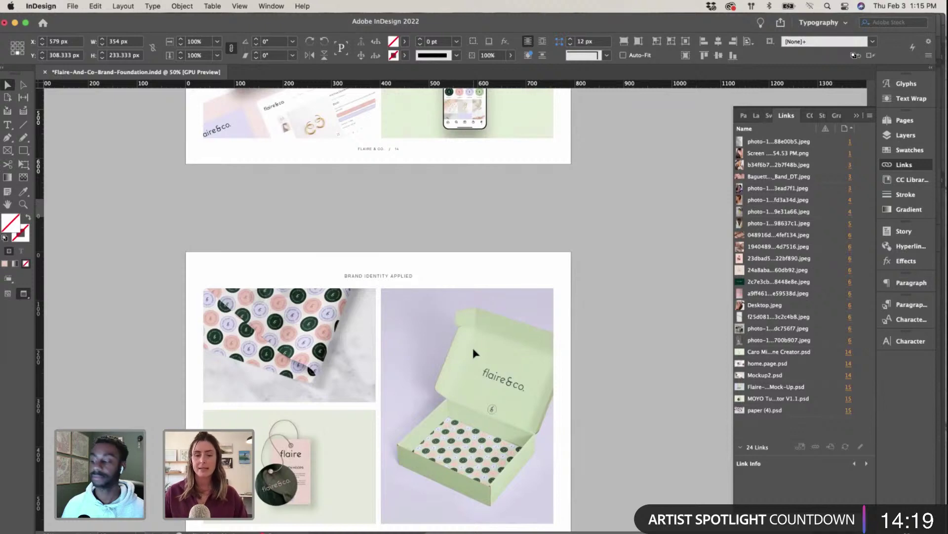
scroll(473, 353, "down", 3)
scroll(471, 353, "right", 2)
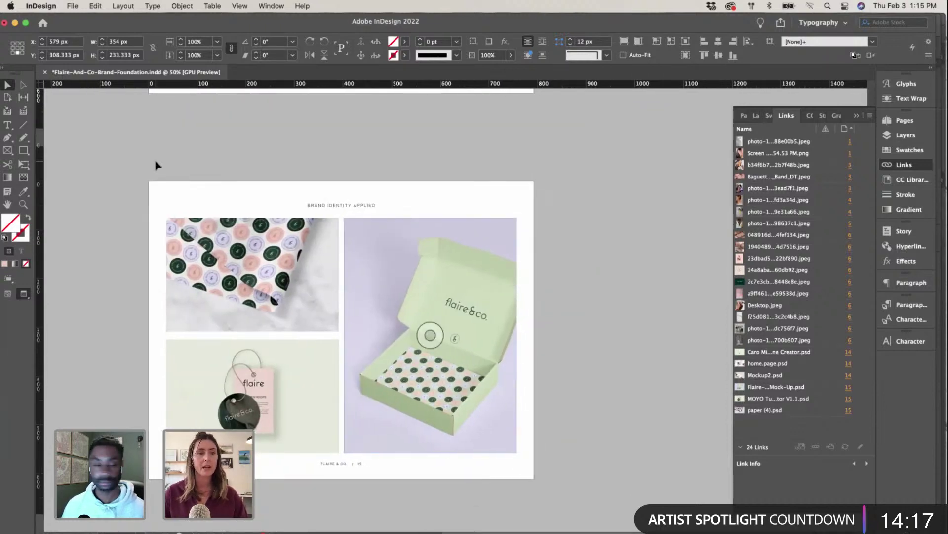
left_click(229, 175)
scroll(229, 176, "up", 15)
scroll(228, 175, "left", 3)
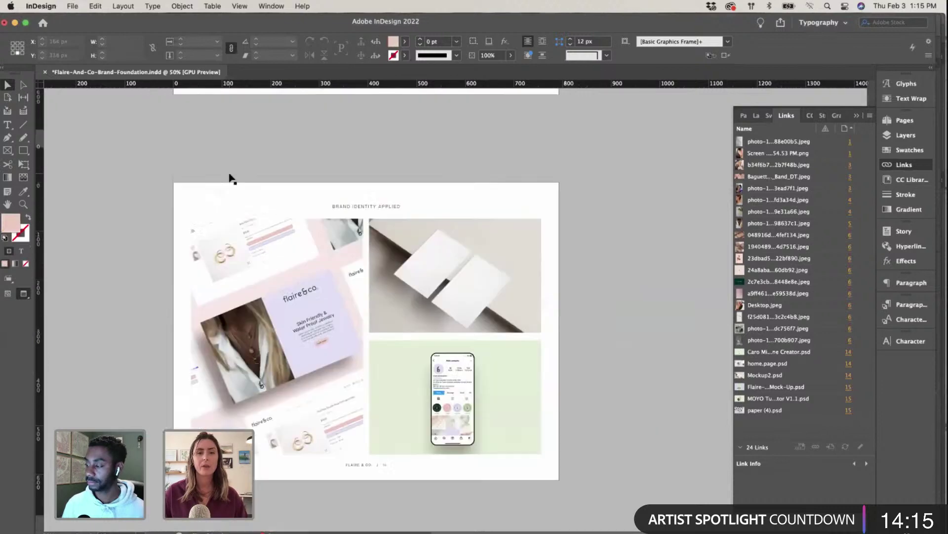
scroll(229, 175, "up", 20)
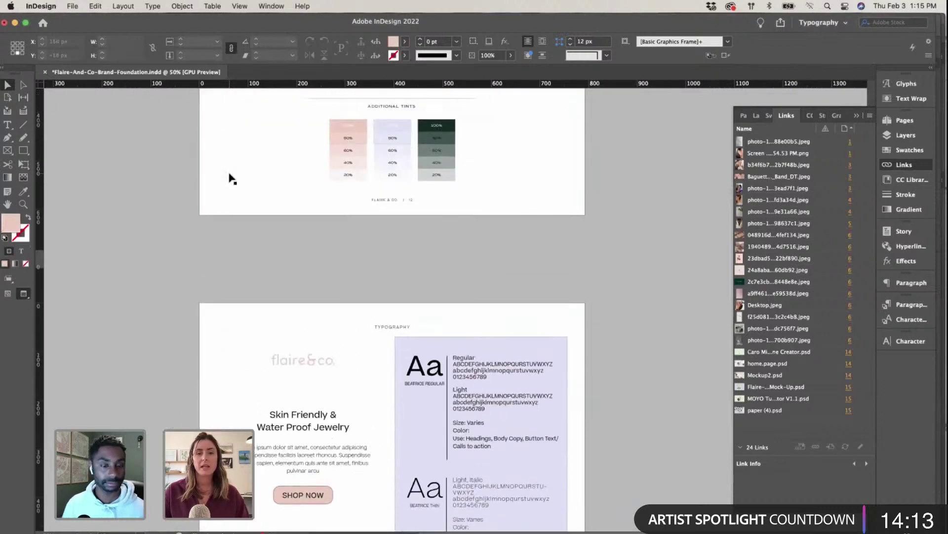
scroll(229, 175, "down", 8)
key("super+equal")
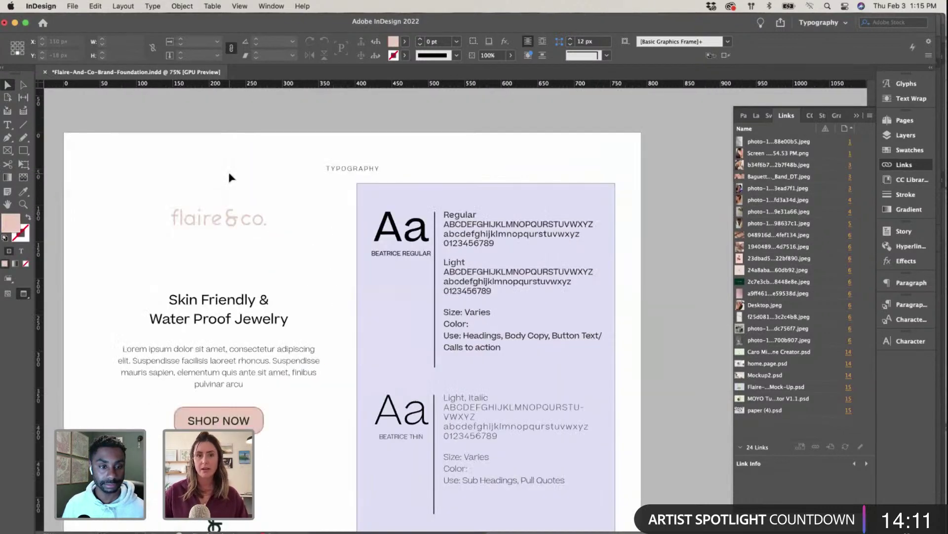
scroll(228, 177, "left", 2)
scroll(229, 177, "left", 2)
left_click(857, 117)
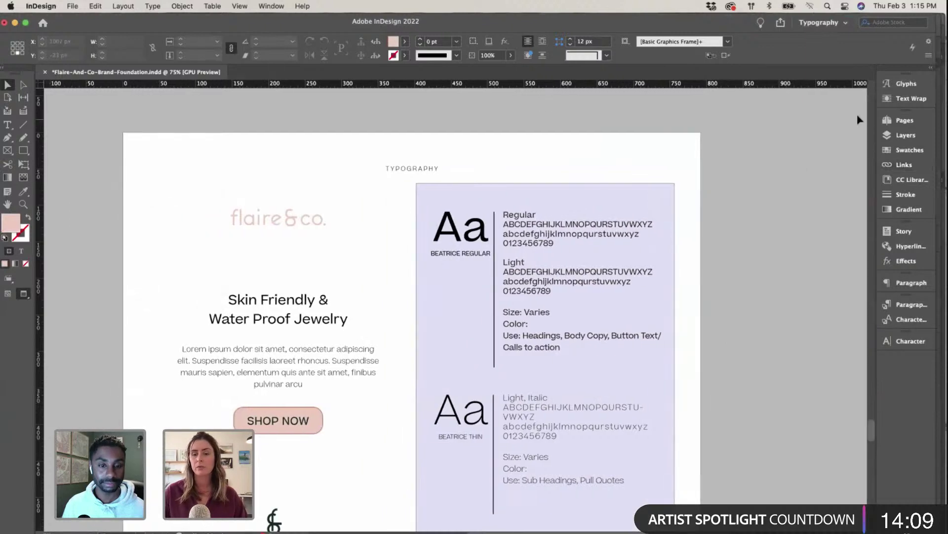
scroll(709, 210, "down", 3)
key("ctrl+Up")
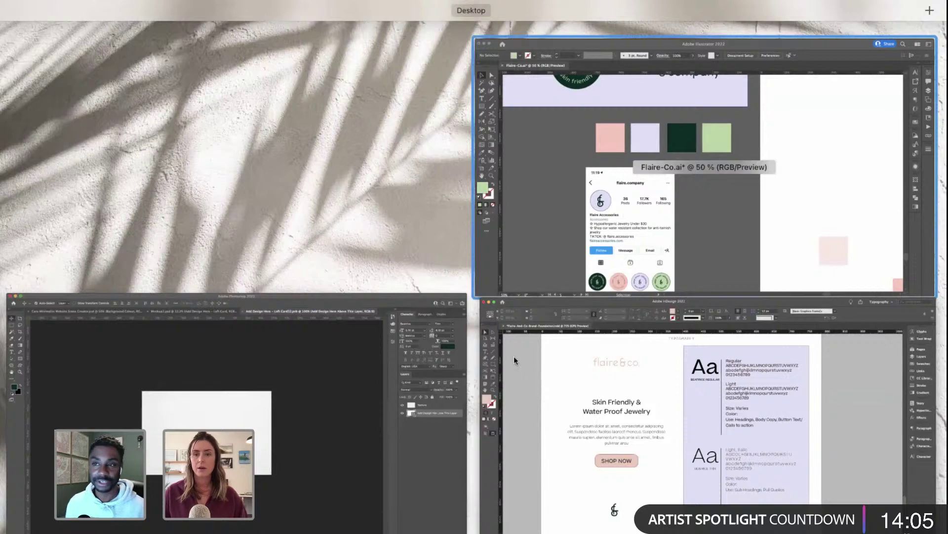
Step: Zoom Illustrator out to 12.5% and select the lavender Skin Friendly & Water Proof Jewelry card
left_click(514, 359)
key("super+minus")
key("super+minus")
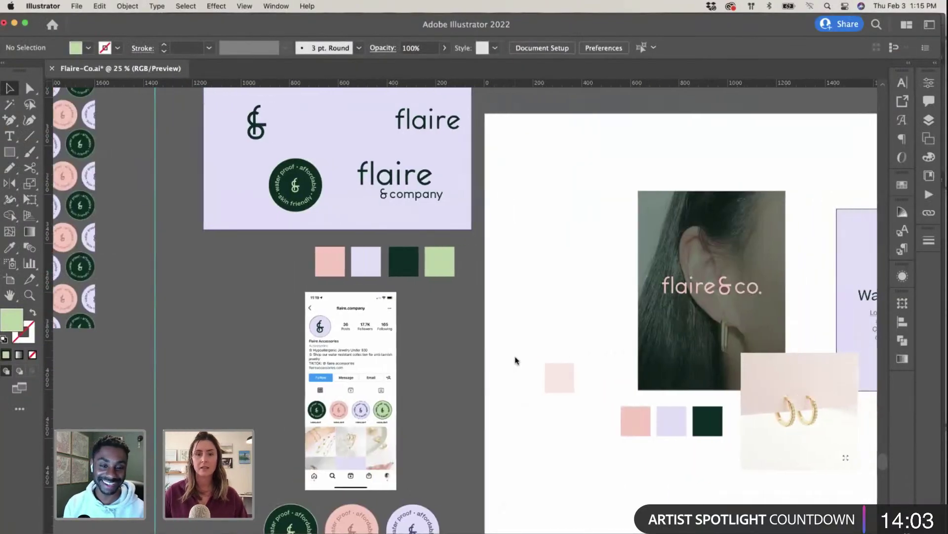
scroll(515, 360, "down", 4)
scroll(516, 360, "right", 2)
key("super+minus")
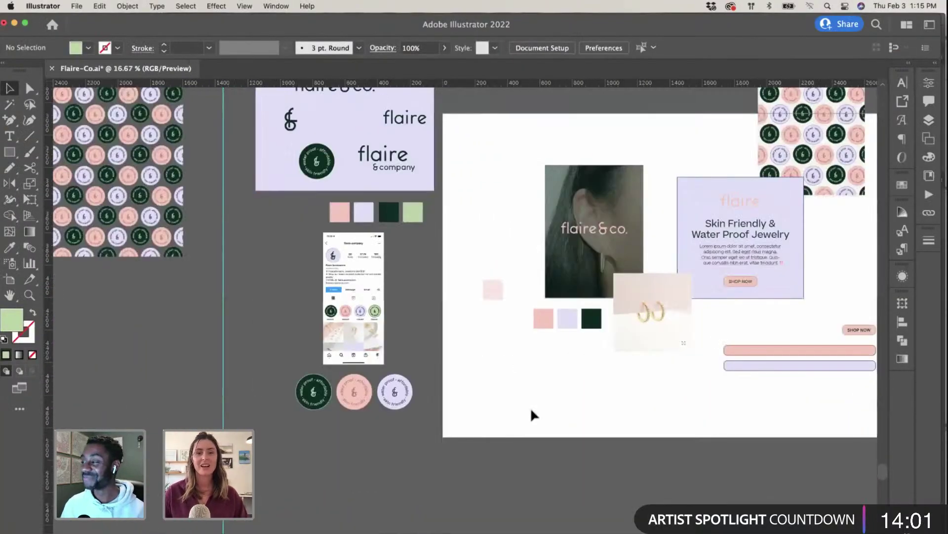
key("super+minus")
scroll(533, 414, "right", 5)
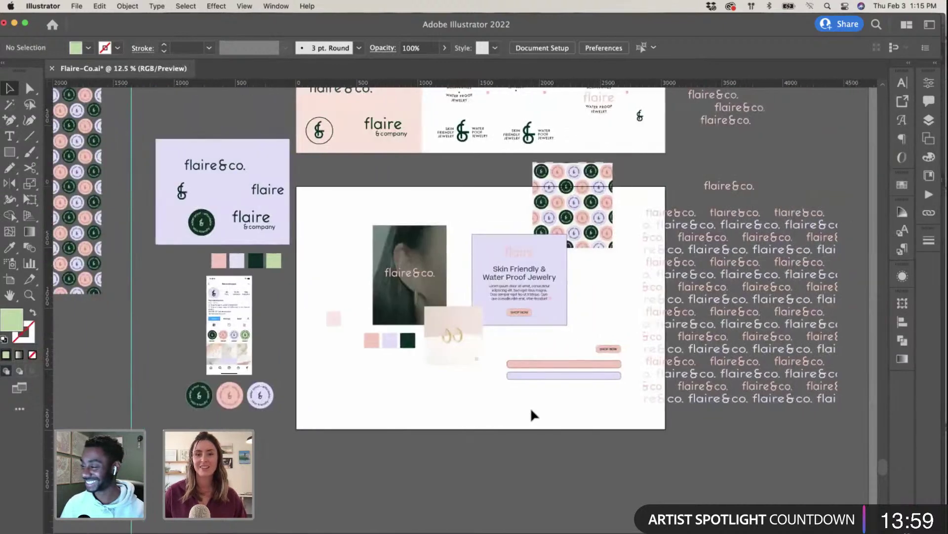
scroll(532, 414, "up", 3)
left_click(489, 308)
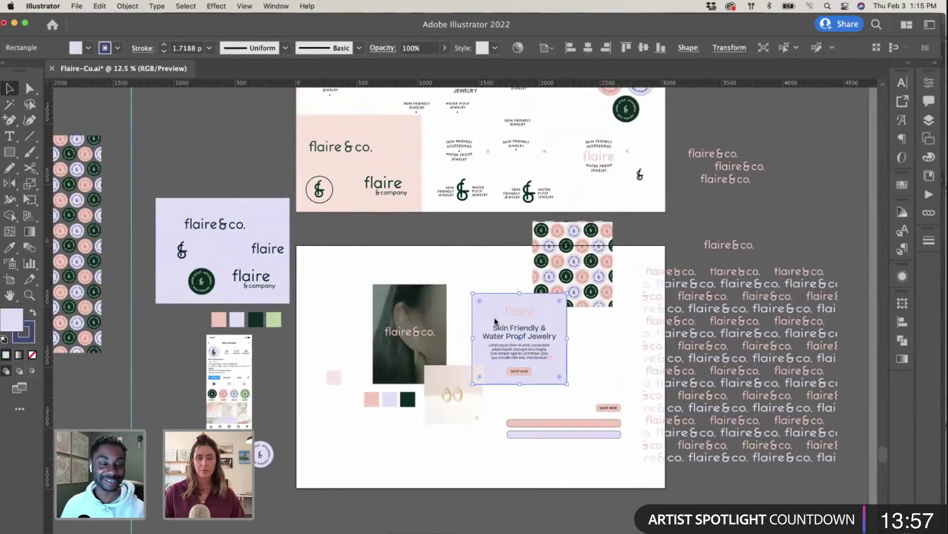
key("ctrl+Up")
left_click(383, 384)
Step: Paste the lavender card artwork as pixels and stretch it to cover the whole left card
key("super+v")
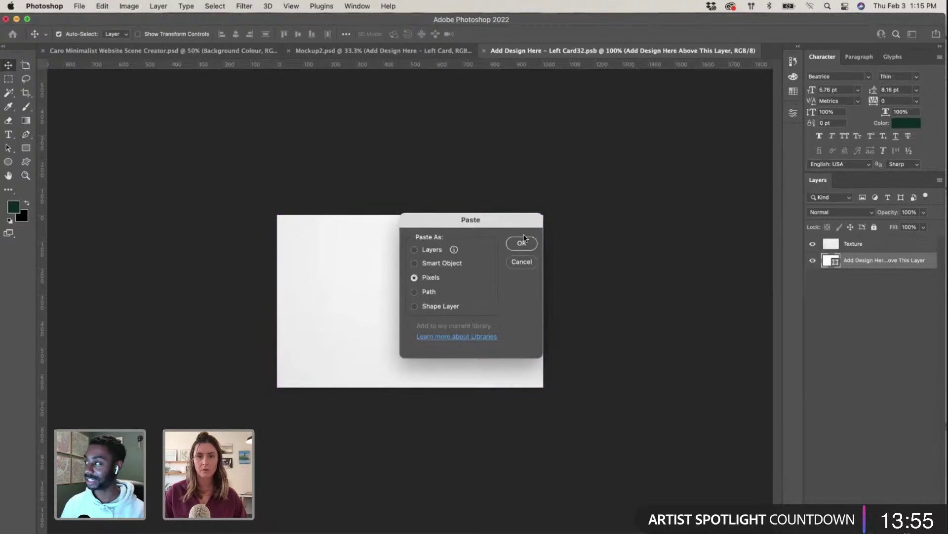
left_click(518, 245)
left_click_drag(500, 300, 631, 299)
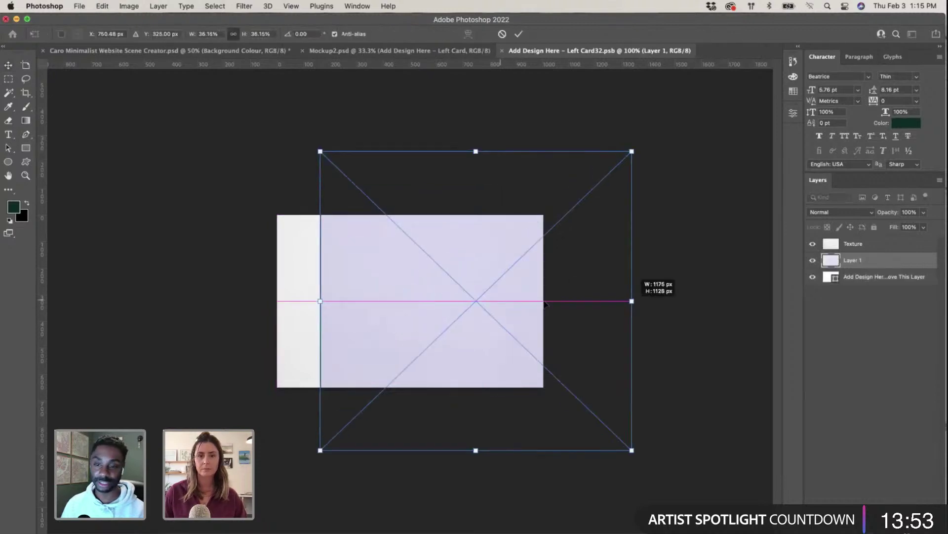
key("Return")
left_click_drag(482, 282, 409, 290)
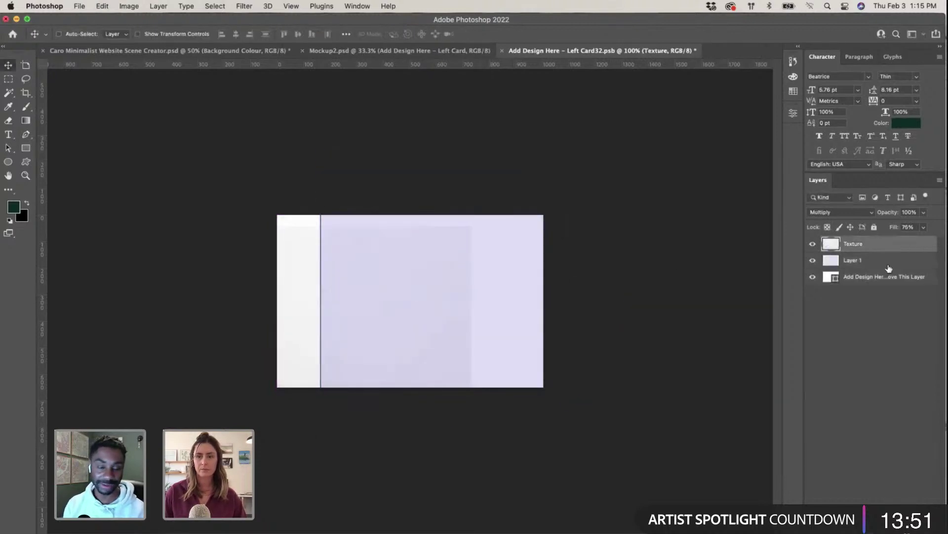
key("super+z")
key("super+t")
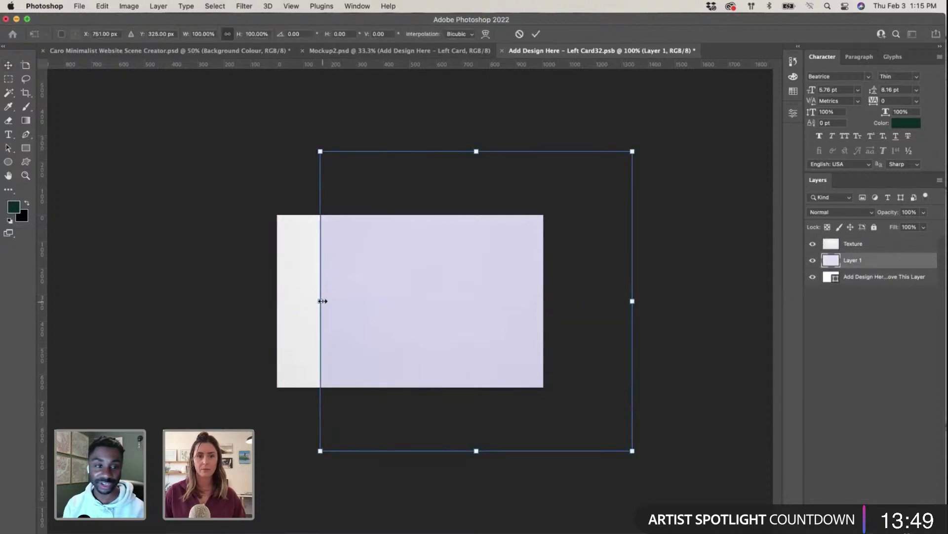
left_click_drag(320, 301, 253, 297)
left_click_drag(509, 291, 519, 290)
key("Return")
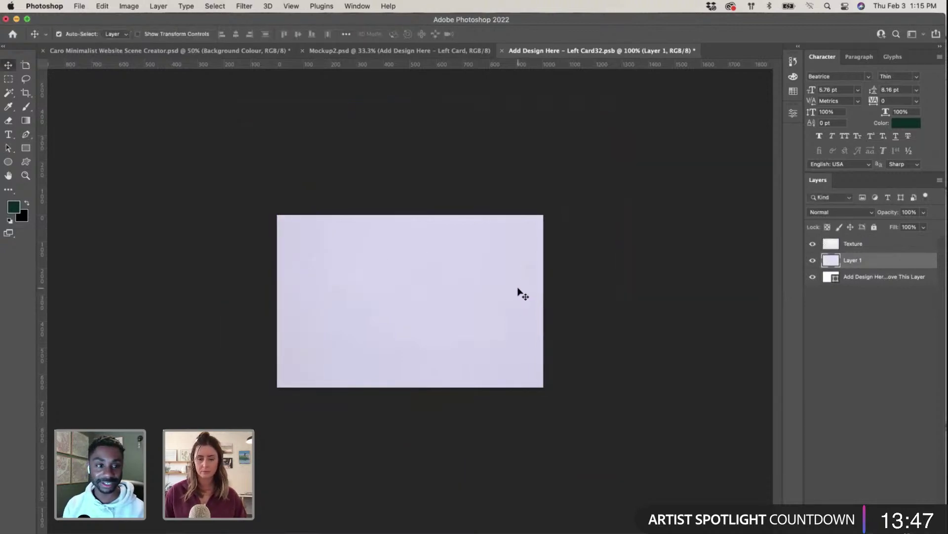
Step: Glance at InDesign, then select the Illustrator card together with the two bars below
key("ctrl+Up")
left_click(523, 291)
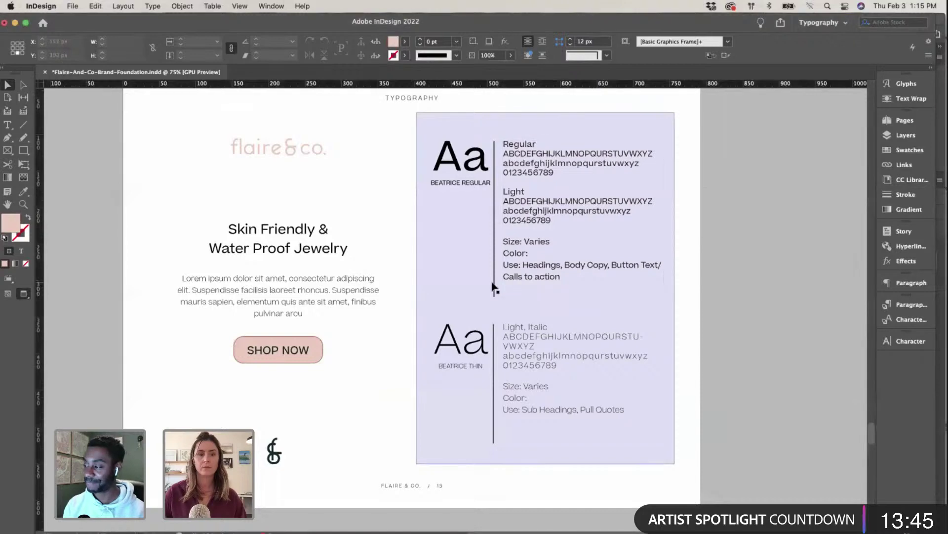
scroll(184, 173, "up", 5)
scroll(267, 208, "down", 3)
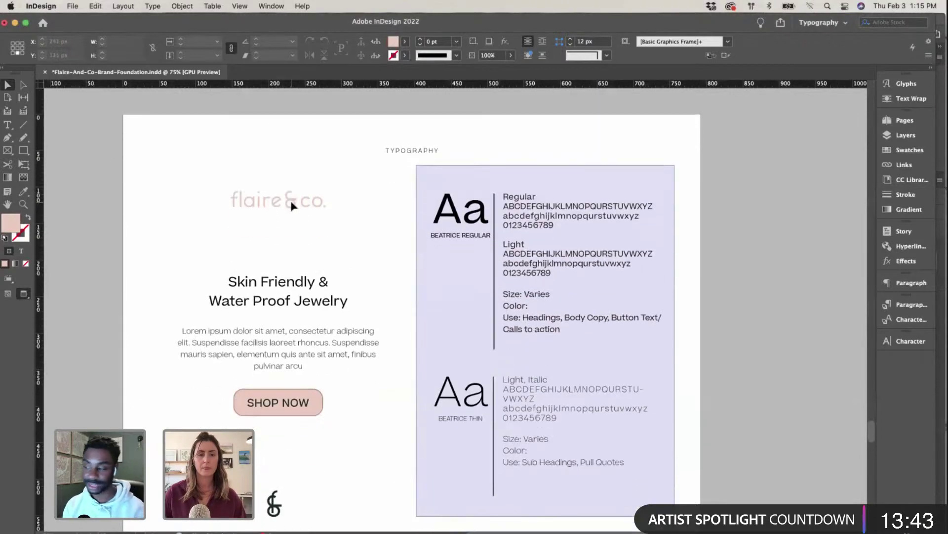
key("ctrl+Up")
left_click(709, 180)
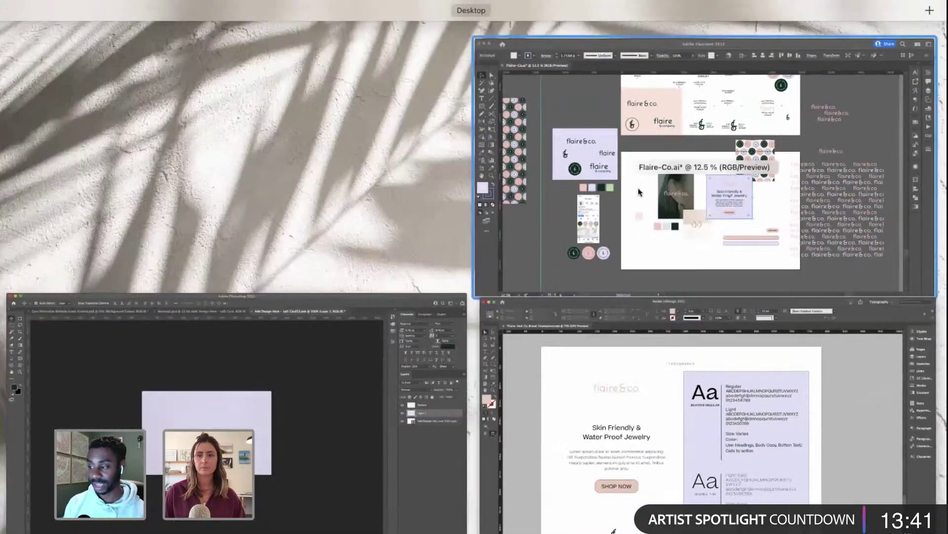
scroll(609, 431, "down", 2)
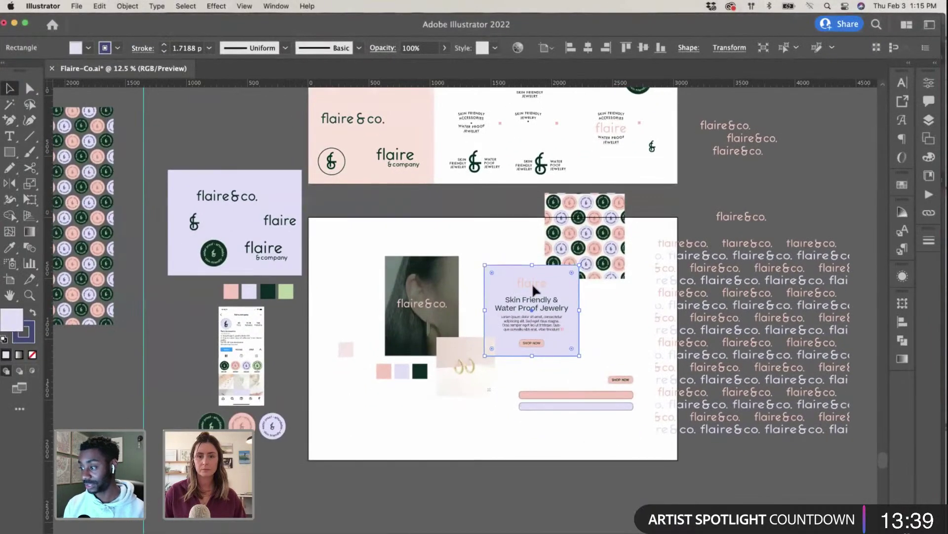
left_click(532, 283)
Step: Copy the flaire logo from Illustrator and paste it as pixels into the left card design, scaled down
left_click(533, 283)
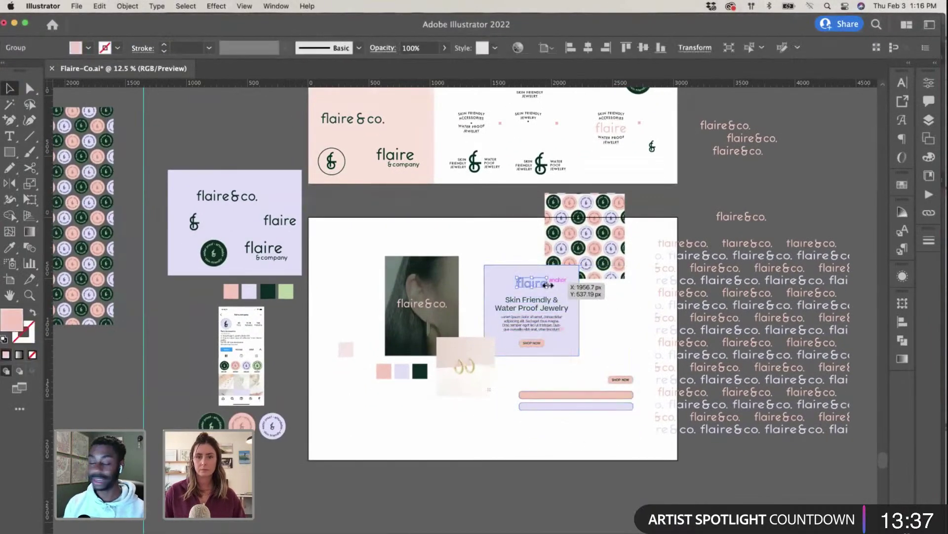
key("super+c")
key("ctrl+Up")
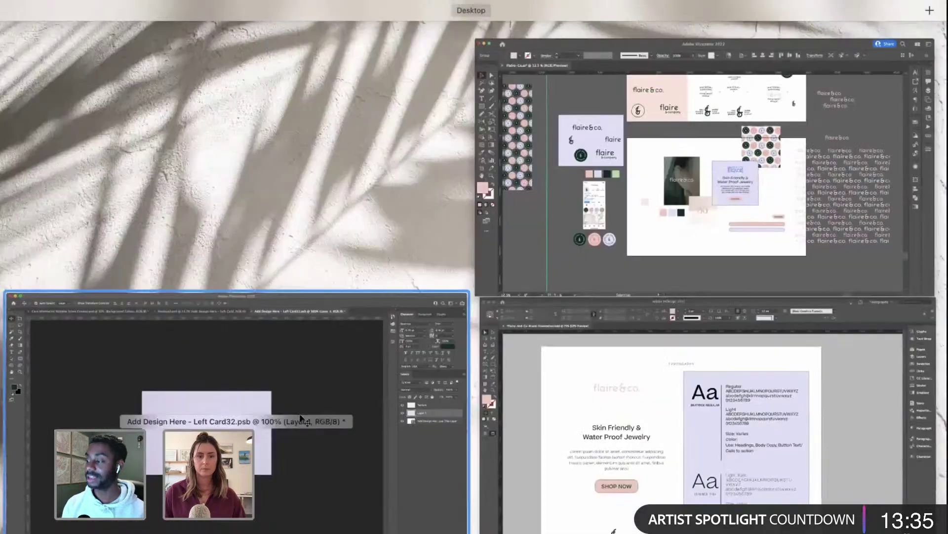
left_click(312, 424)
key("super+v")
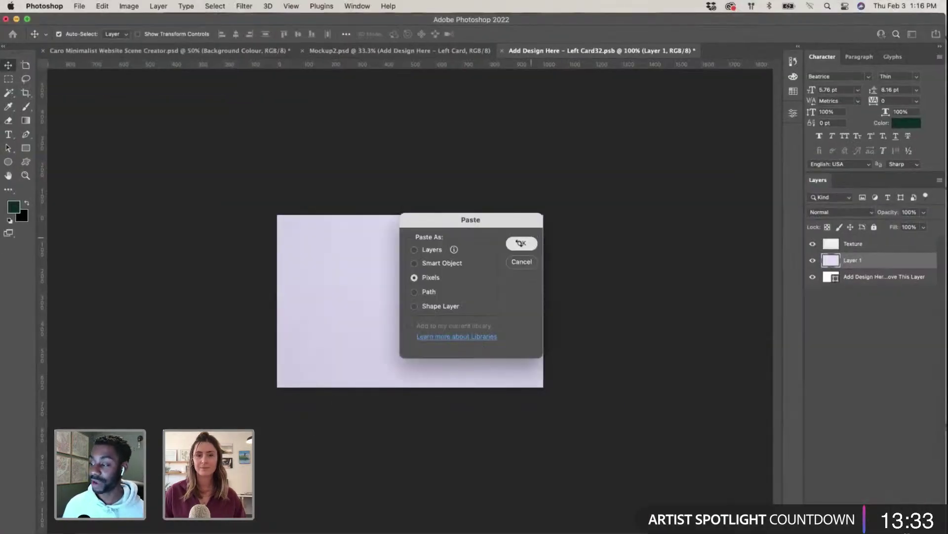
left_click(521, 243)
left_click_drag(532, 260, 475, 277)
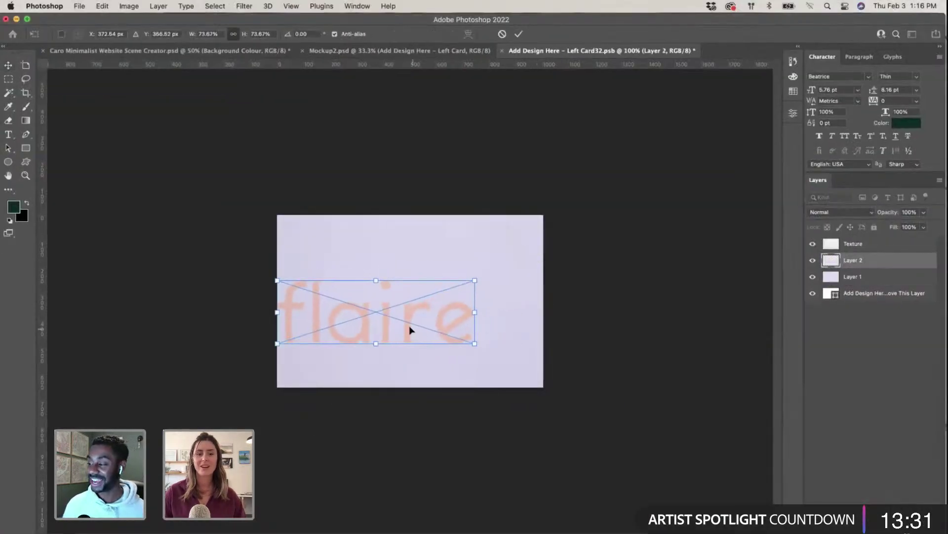
left_click_drag(410, 324, 437, 310)
key("Return")
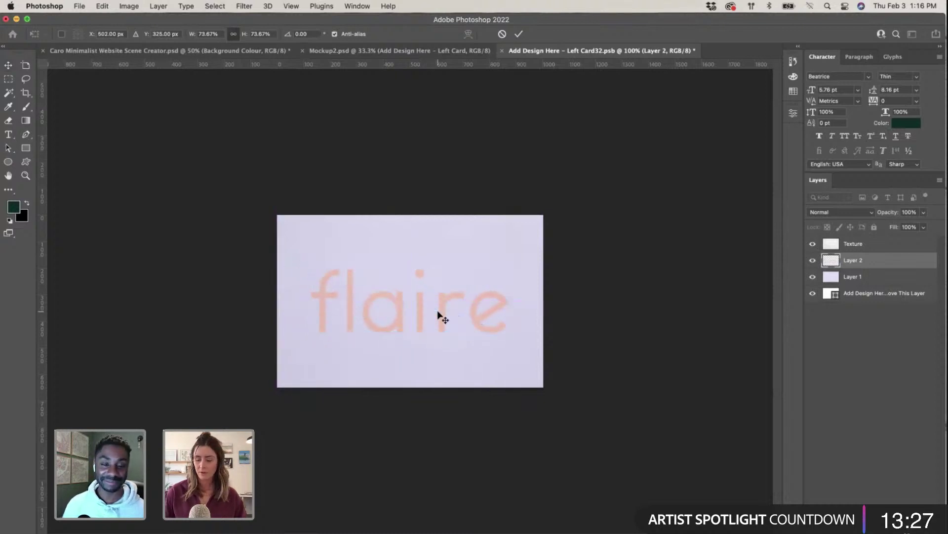
Step: Move the logo layer above Texture, then shrink it to 84.82% and centre it on the card
key("super+equal")
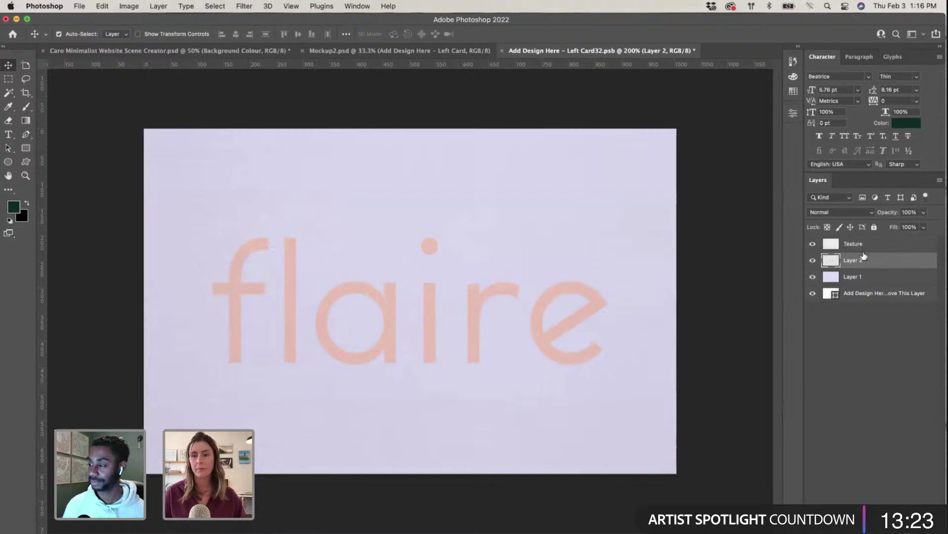
left_click_drag(862, 260, 864, 247)
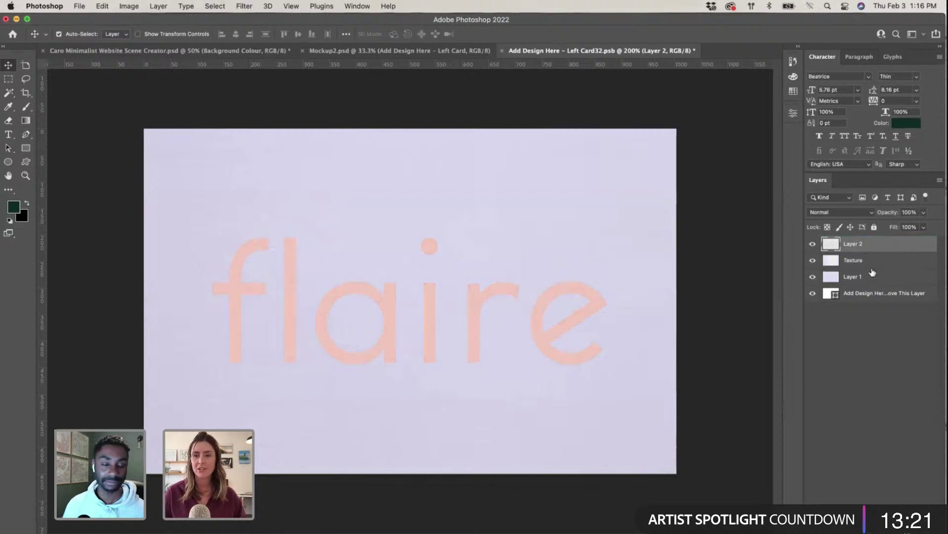
key("super")
key("super+t")
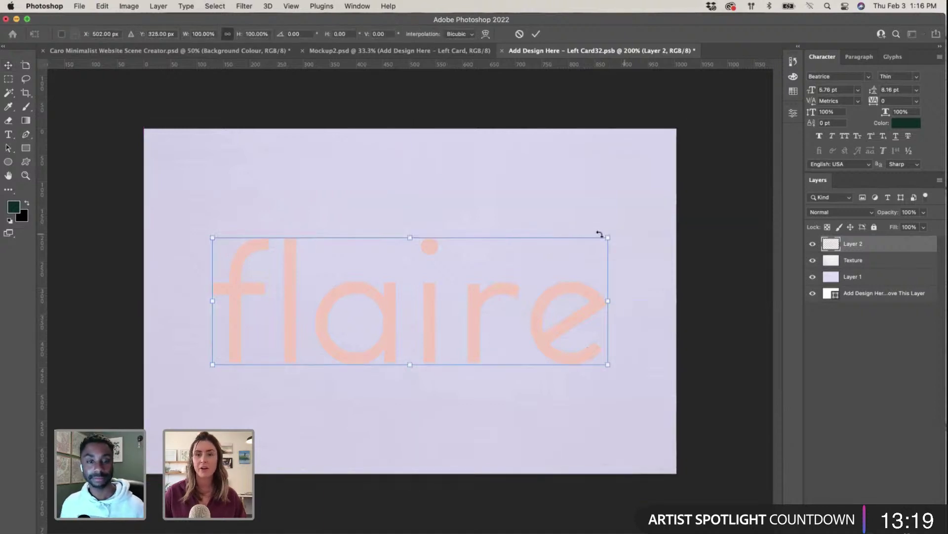
left_click_drag(608, 238, 548, 256)
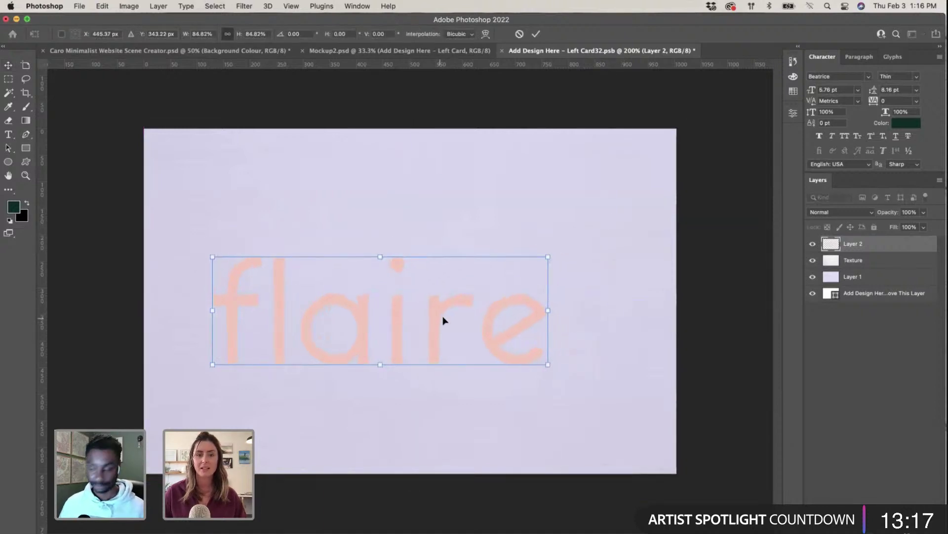
left_click_drag(443, 320, 473, 306)
key("Return")
left_click(727, 343)
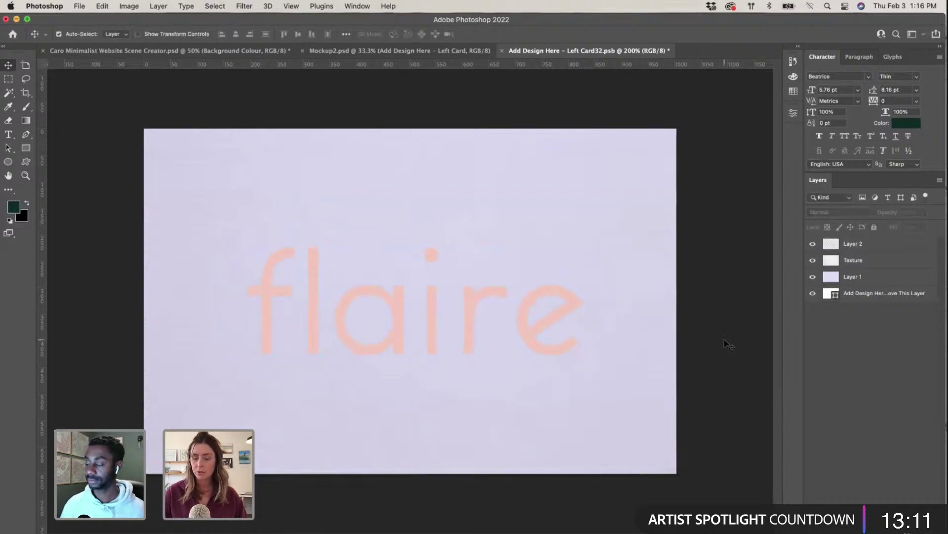
key("super+minus")
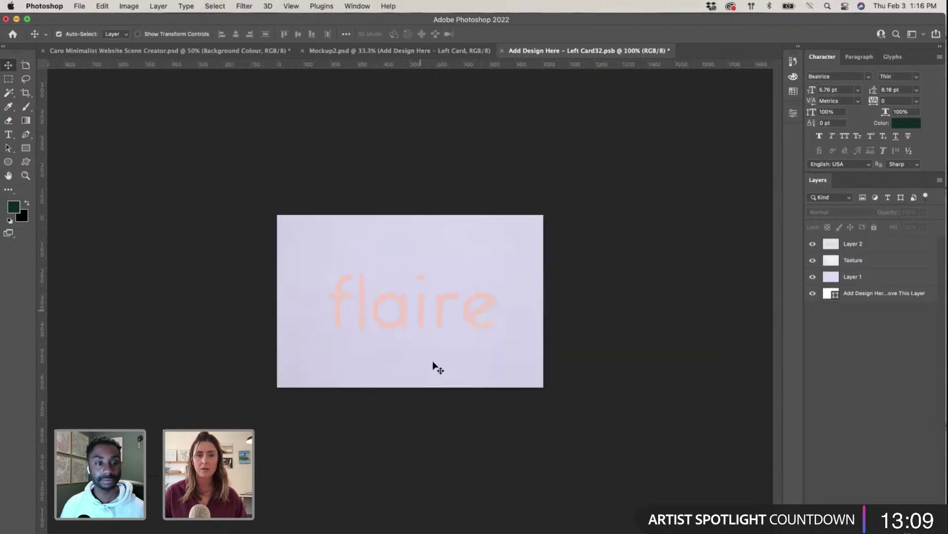
Step: Save and close the card design, then review Mockup2 showing the lavender left card with the flaire logo
left_click(502, 50)
left_click(497, 218)
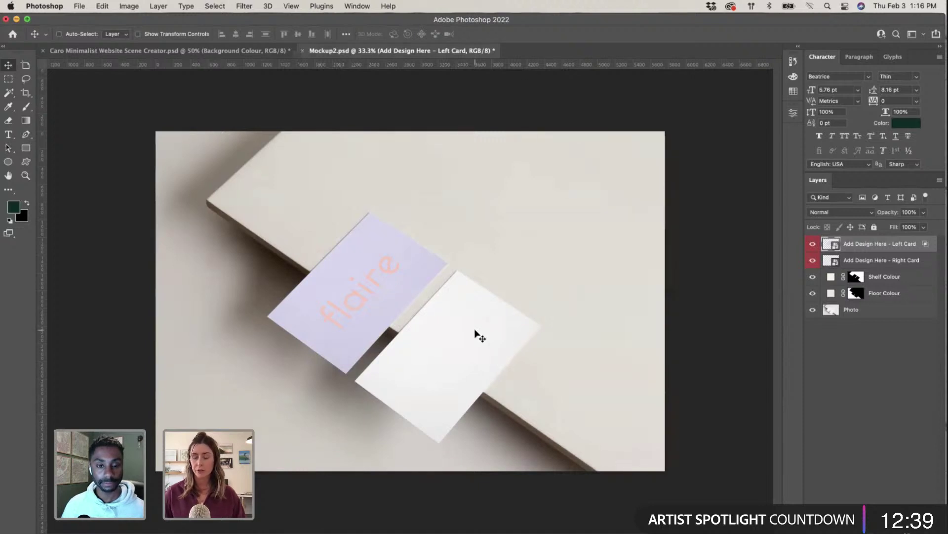
scroll(475, 334, "up", 4)
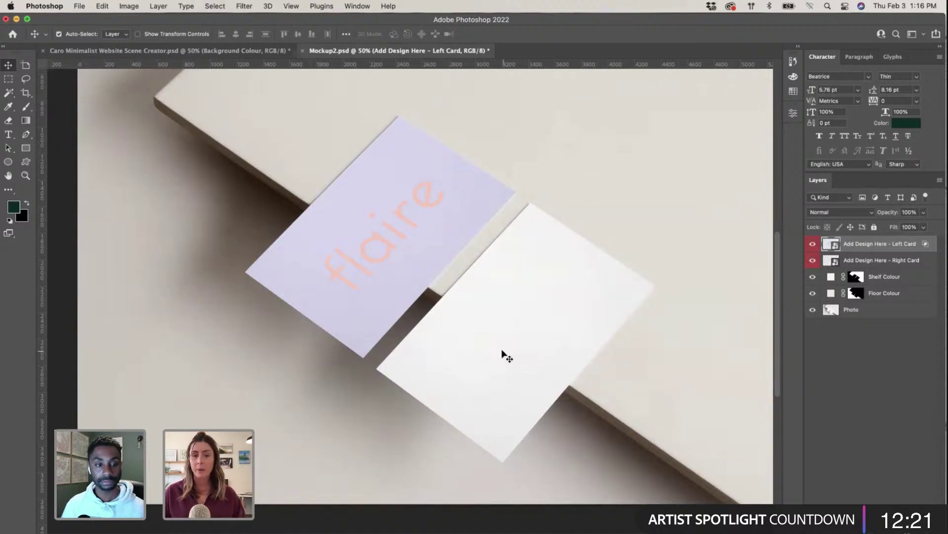
key("super+minus")
key("ctrl+Up")
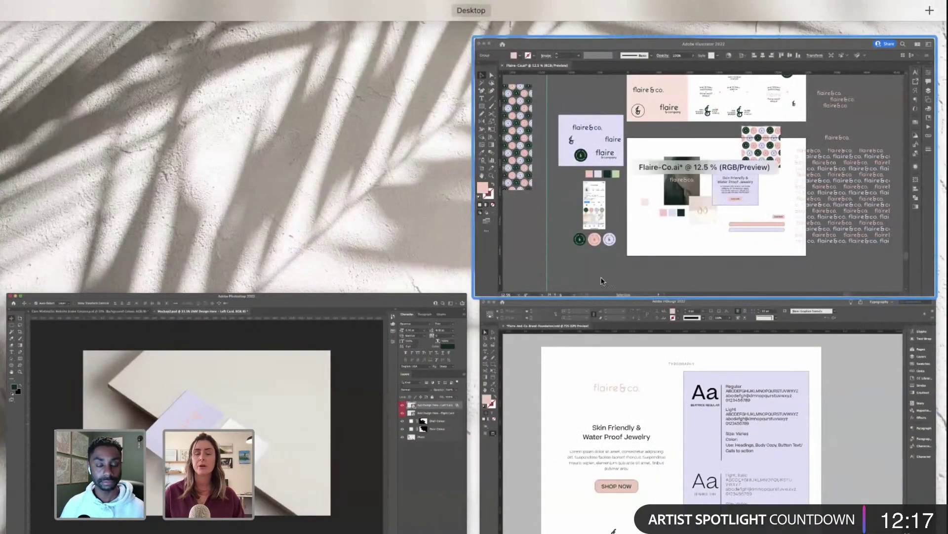
Step: Duplicate the 'Skin Friendly & Water Proof Jewelry' headline to the artboard's lower left and left-align it
left_click(602, 280)
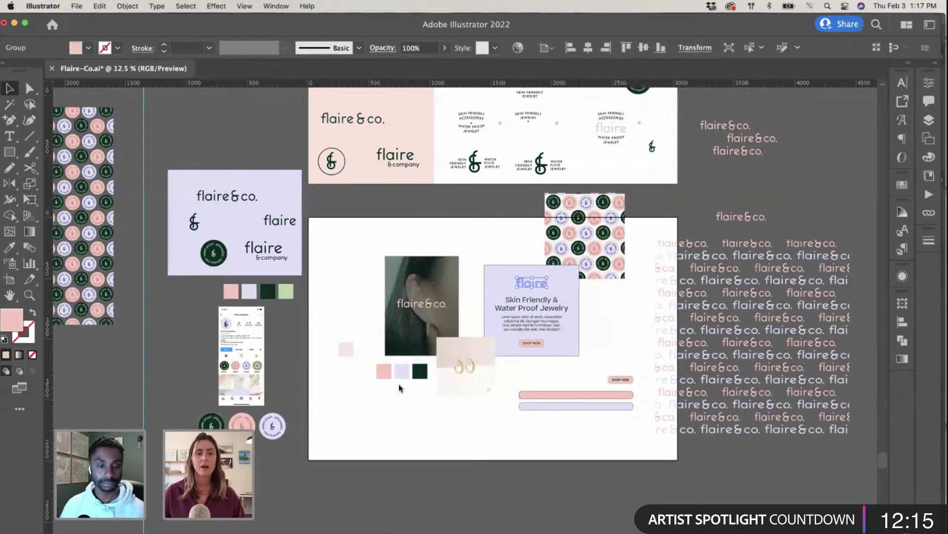
scroll(399, 388, "down", 5)
scroll(399, 388, "left", 2)
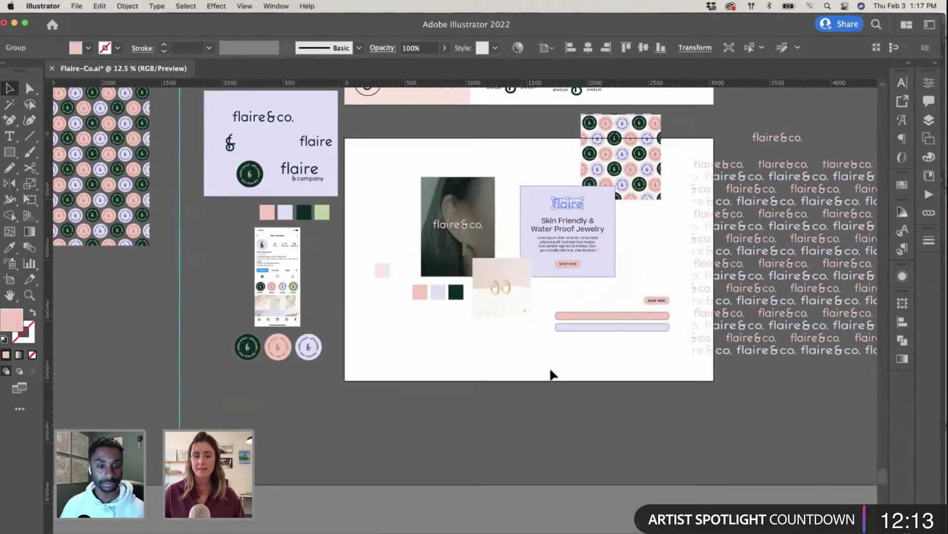
scroll(485, 356, "up", 6)
scroll(485, 357, "left", 2)
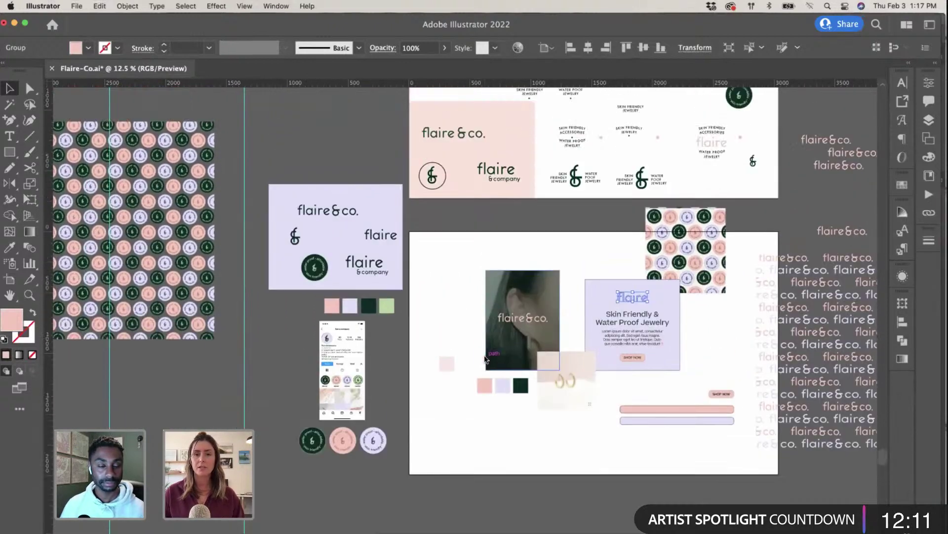
scroll(484, 359, "right", 7)
scroll(484, 359, "up", 1)
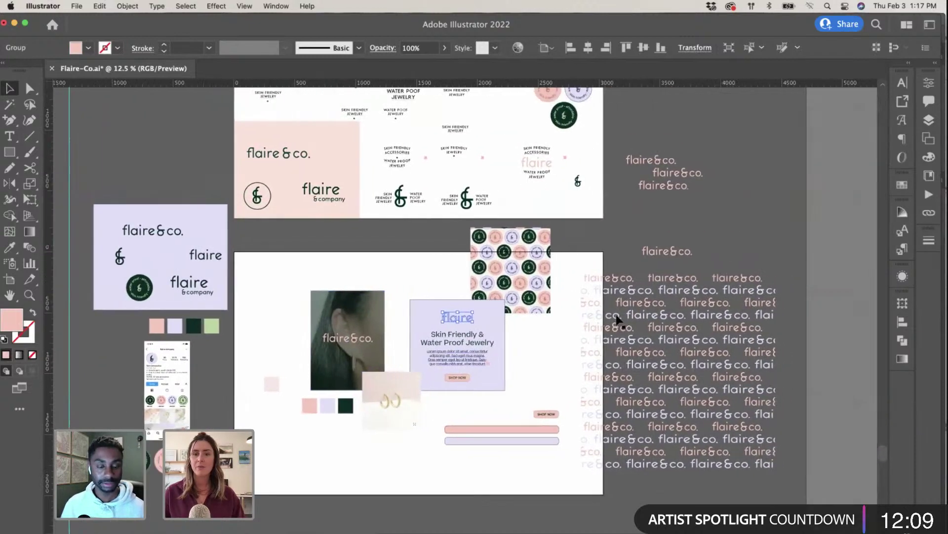
left_click(684, 325)
left_click(554, 330)
scroll(554, 330, "left", 4)
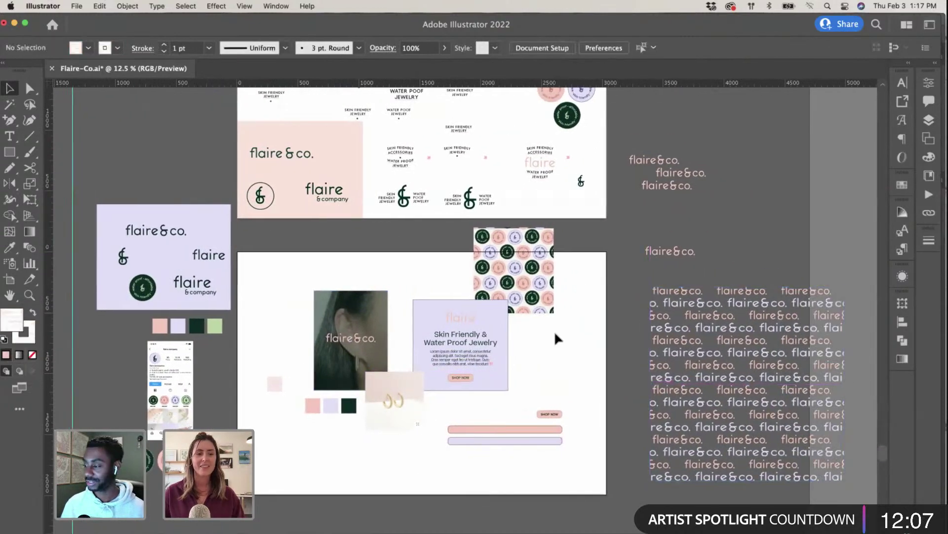
key("super+equal")
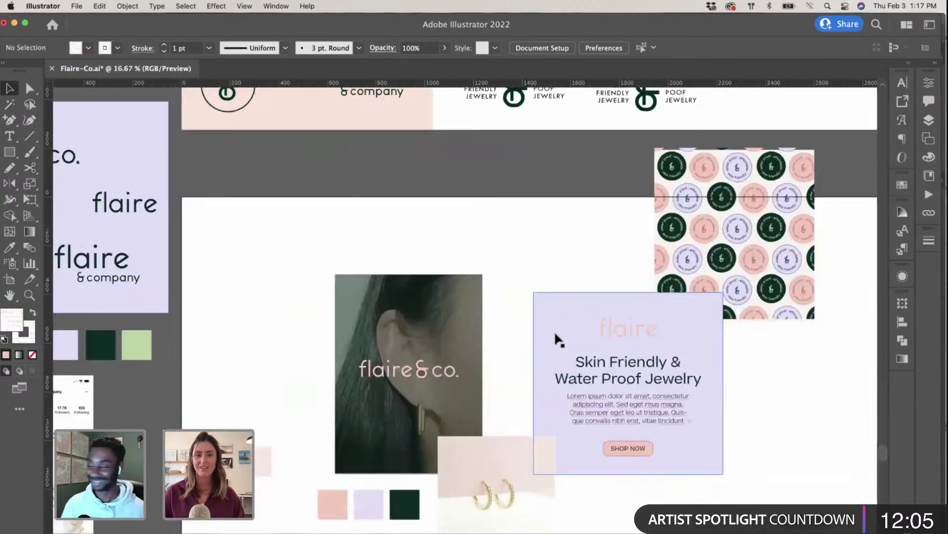
scroll(554, 332, "right", 2)
scroll(568, 366, "down", 6)
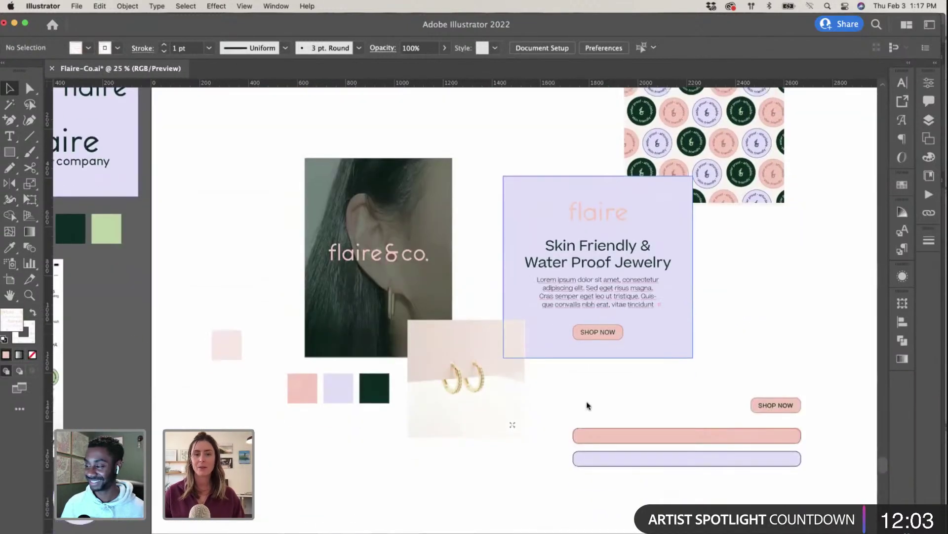
left_click(617, 273)
scroll(618, 274, "left", 8)
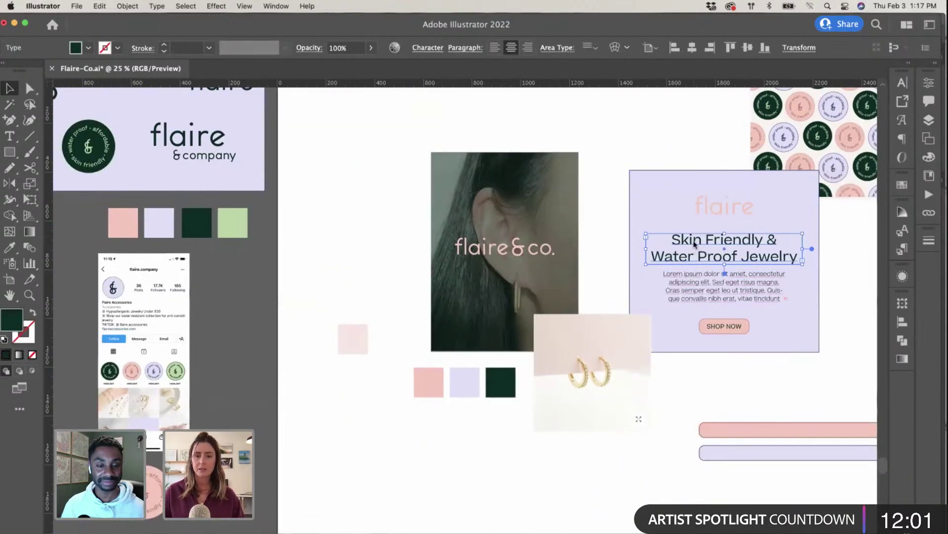
left_click_drag(696, 243, 372, 450)
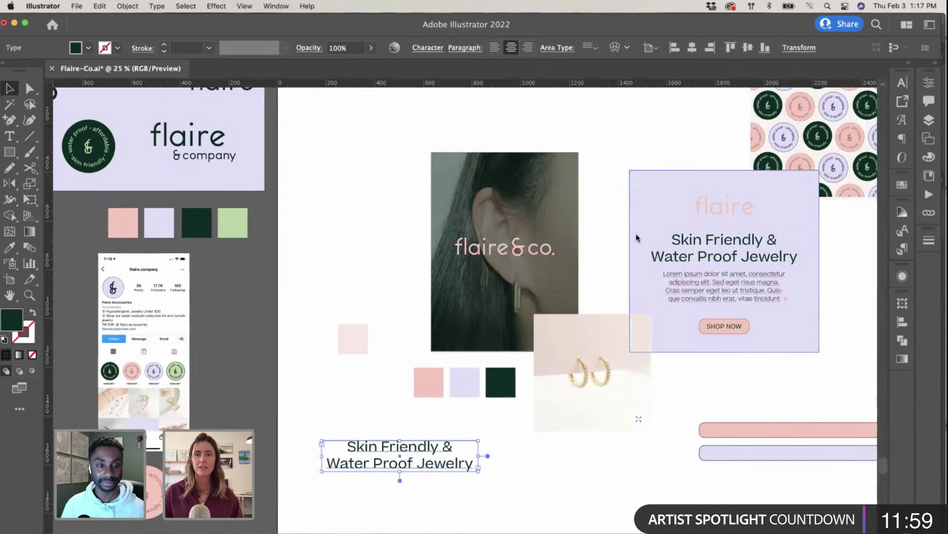
left_click(494, 47)
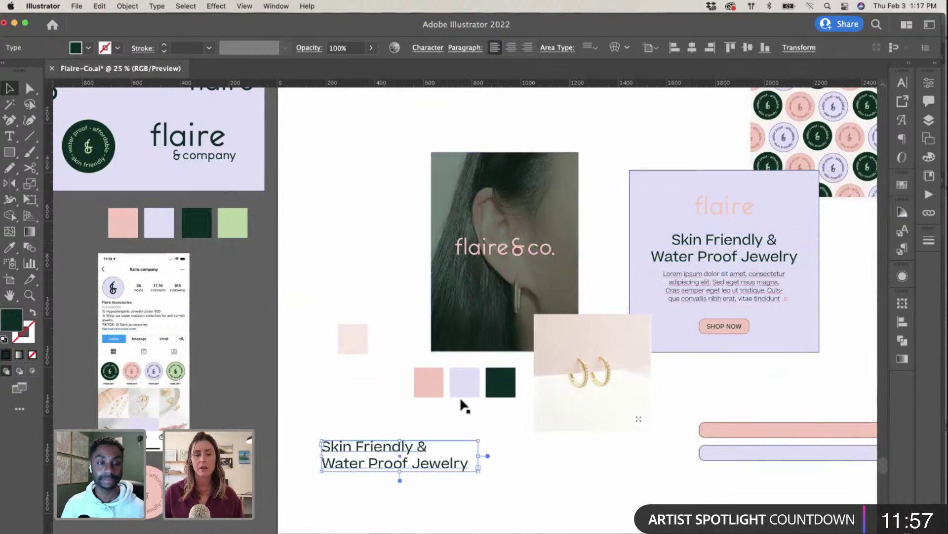
Step: Move the left-aligned headline copy further down the mood-board artboard
scroll(454, 399, "down", 3)
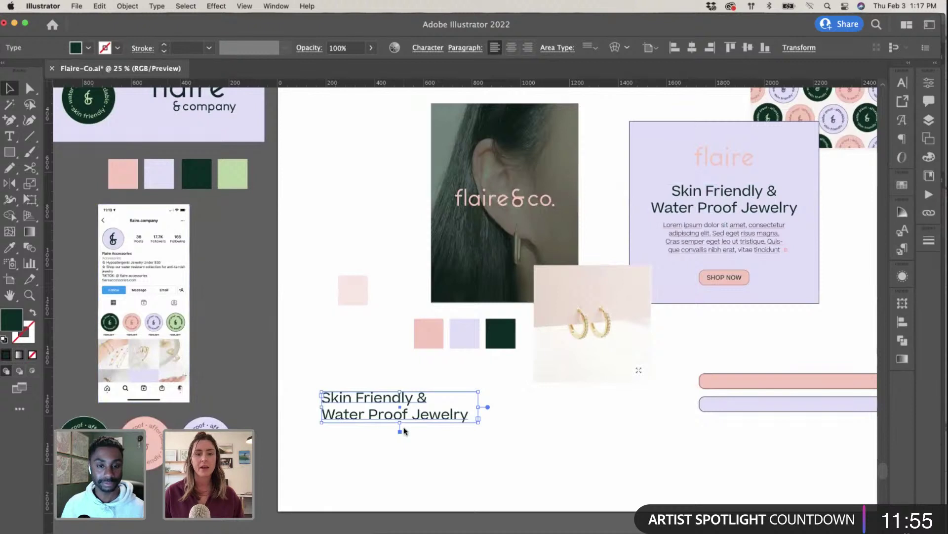
double_click(404, 408)
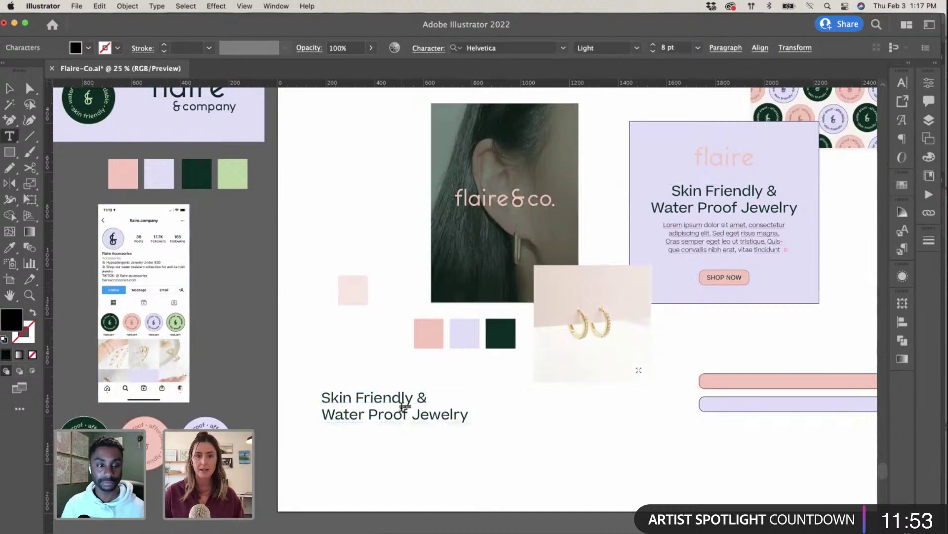
triple_click(377, 398)
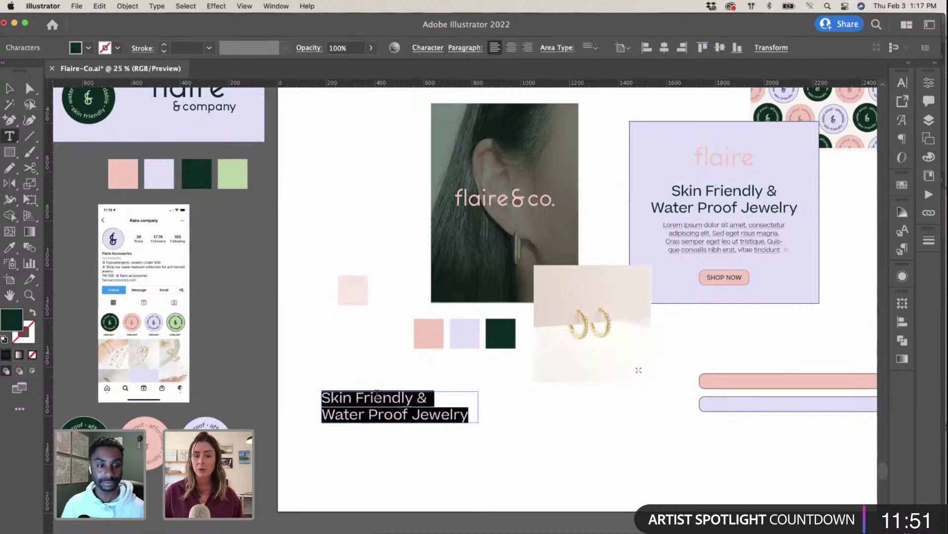
key("Escape")
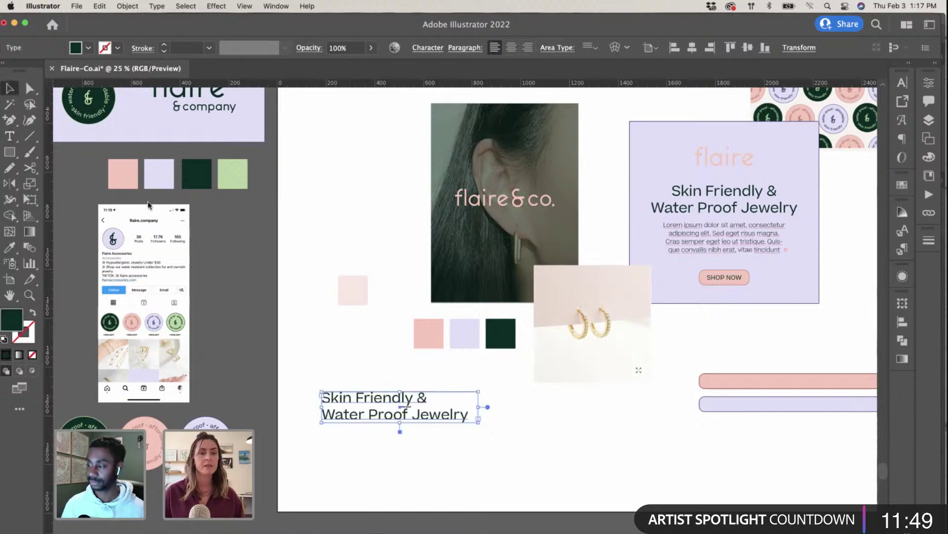
left_click(490, 437)
left_click_drag(440, 416, 433, 463)
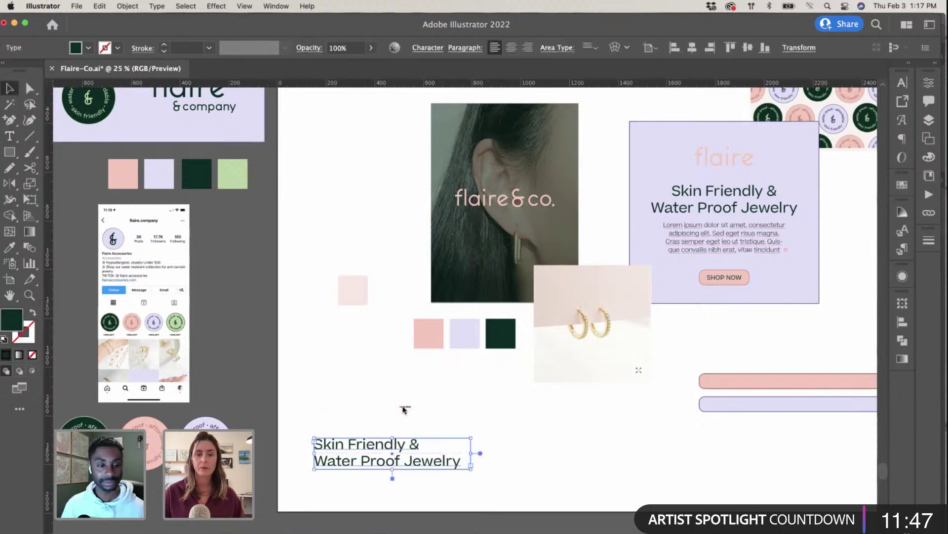
left_click(403, 409)
key("super+equal")
scroll(403, 411, "down", 2)
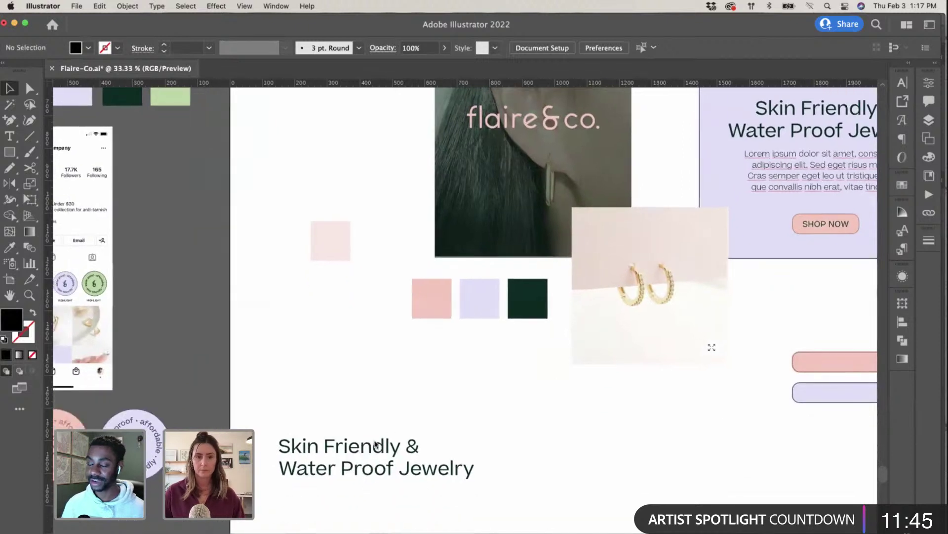
Step: Replace the copied headline's text with the cardholder's full name
triple_click(373, 445)
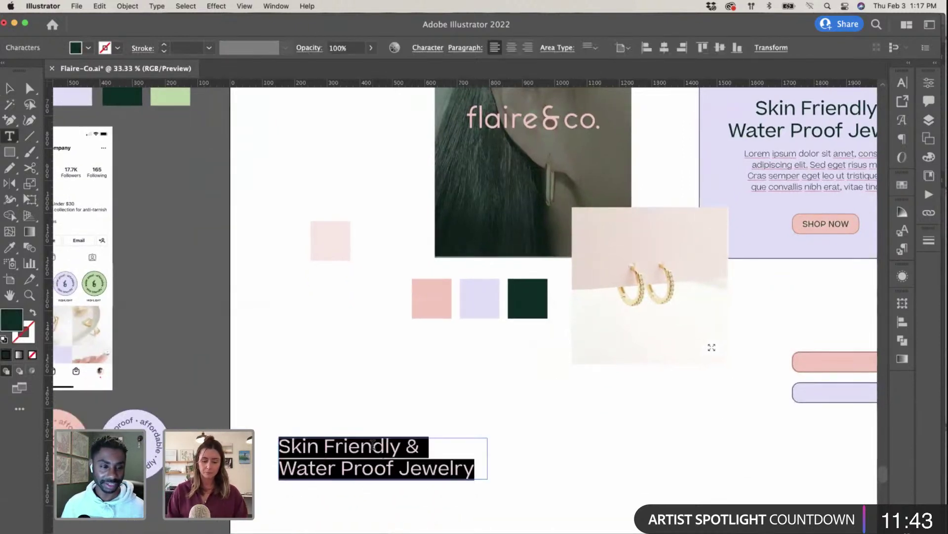
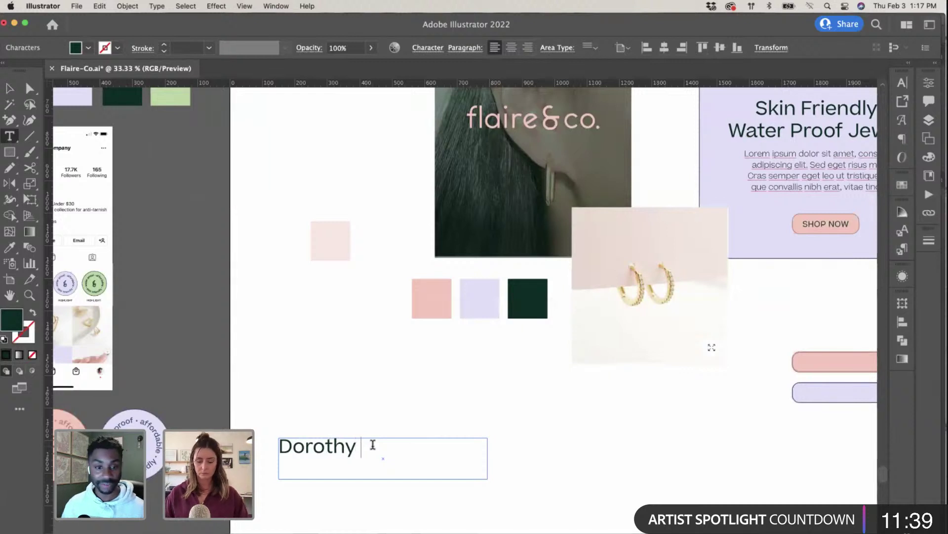
key("BackSpace")
key("BackSpace")
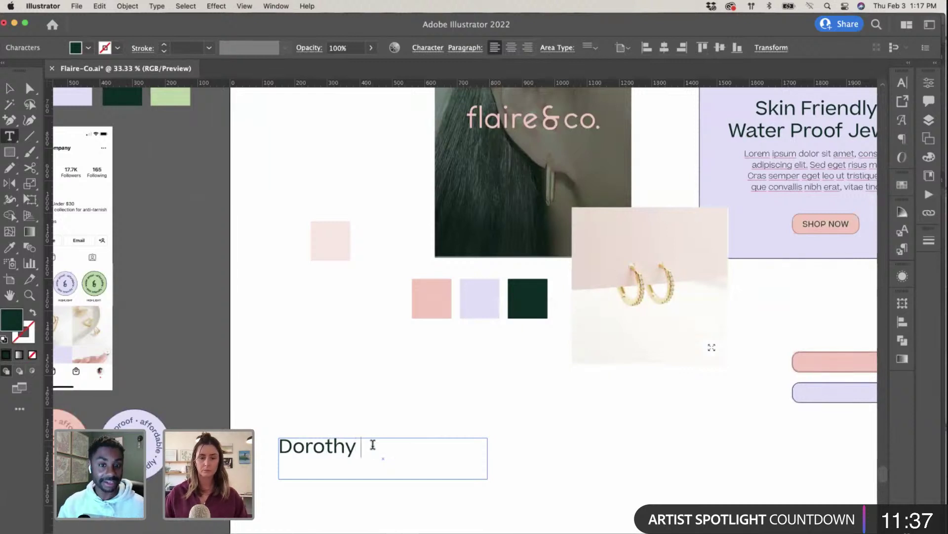
key("super+a")
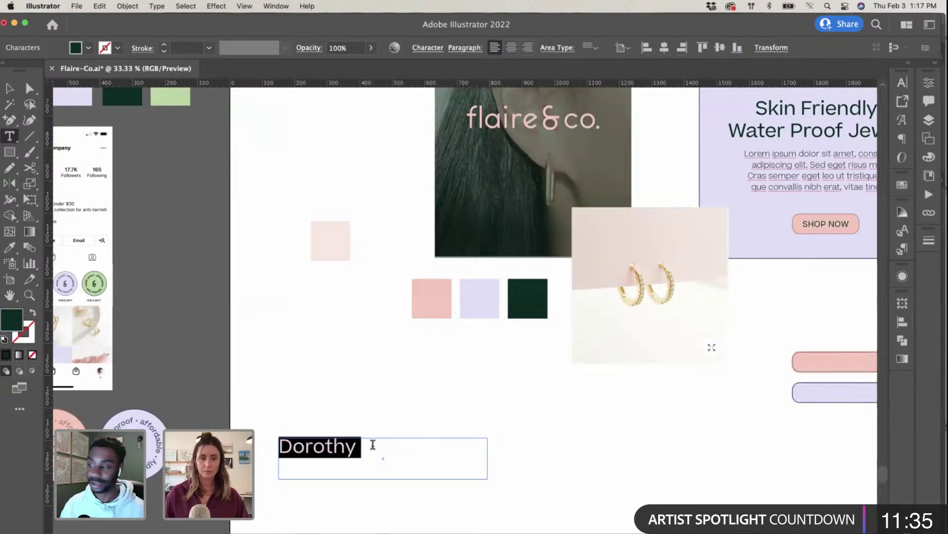
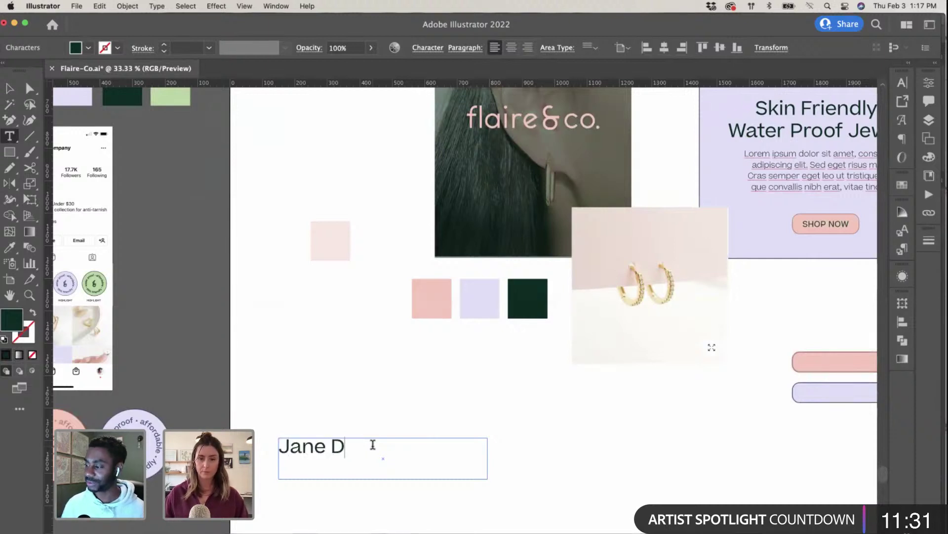
key("BackSpace")
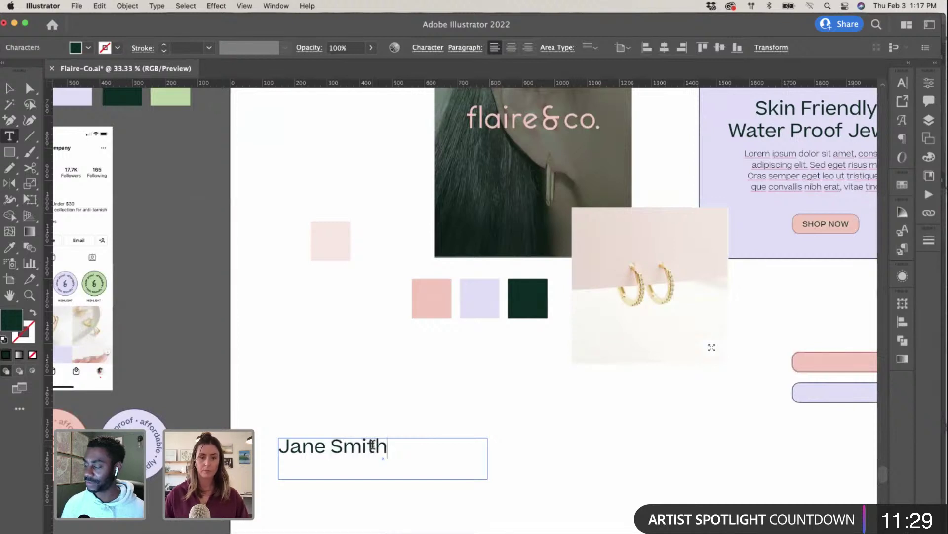
double_click(373, 446)
left_click(374, 447)
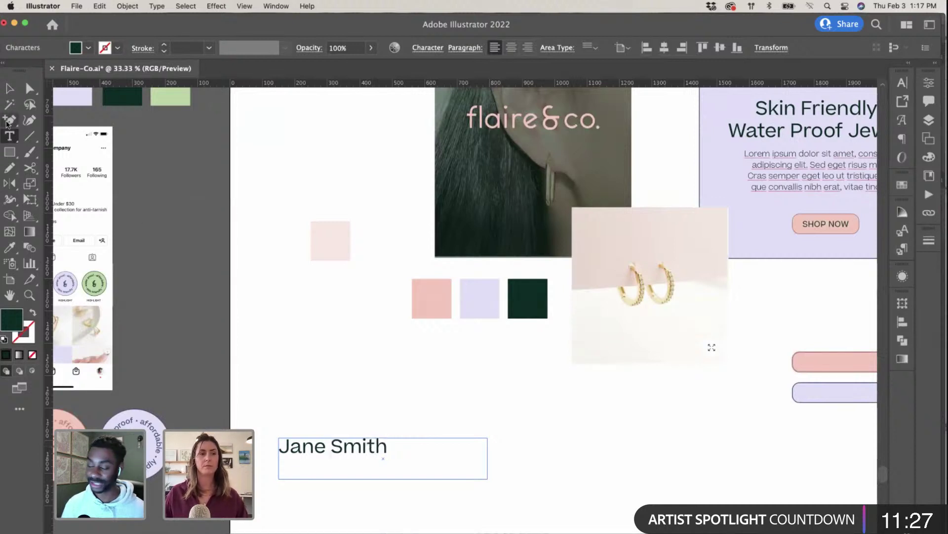
Step: Drag the text box's bottom edge up so it fits the name
left_click(10, 88)
left_click(360, 428)
left_click(387, 462)
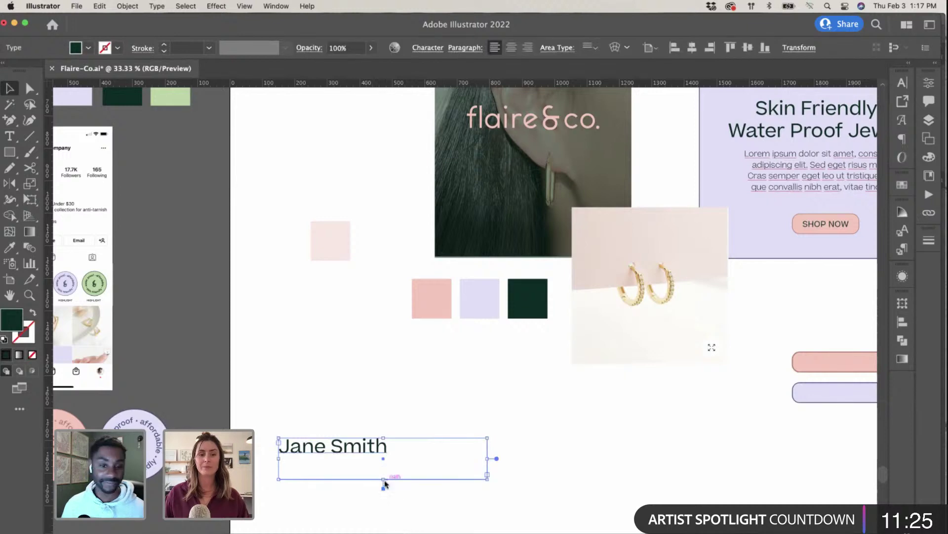
left_click_drag(385, 483, 385, 462)
Step: Zoom out and check the business-card mockup in Photoshop
key("super+minus")
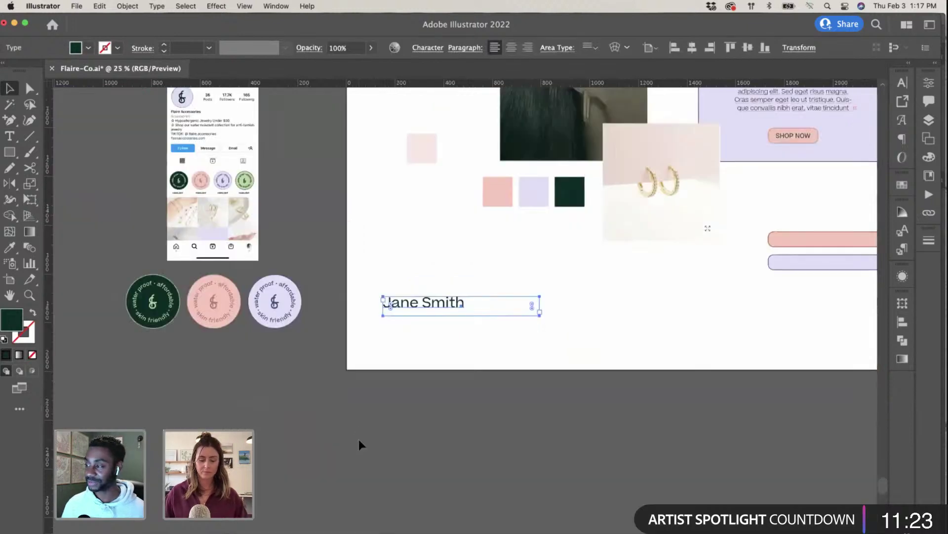
key("super+minus")
key("ctrl+Up")
left_click(257, 441)
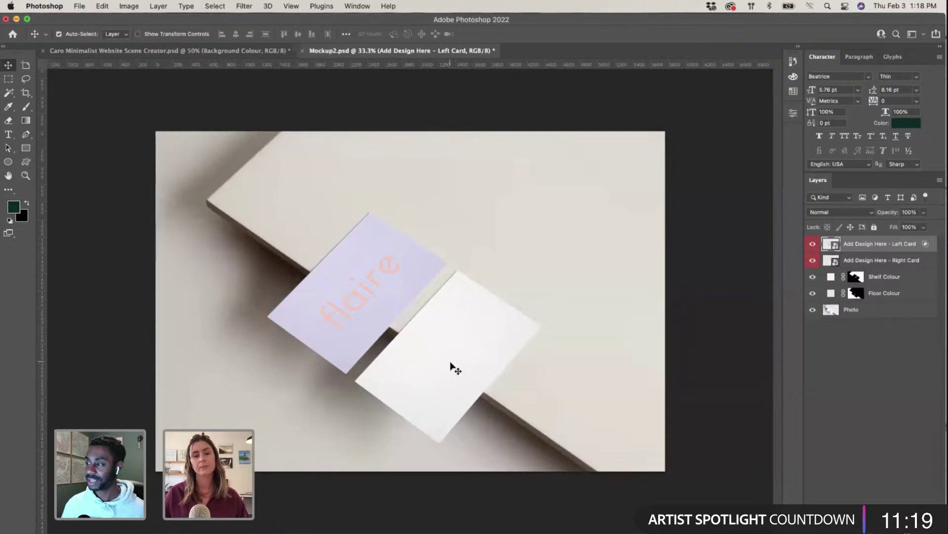
Step: Back in Illustrator, stretch the name text box taller to leave room below the name
key("ctrl+Up")
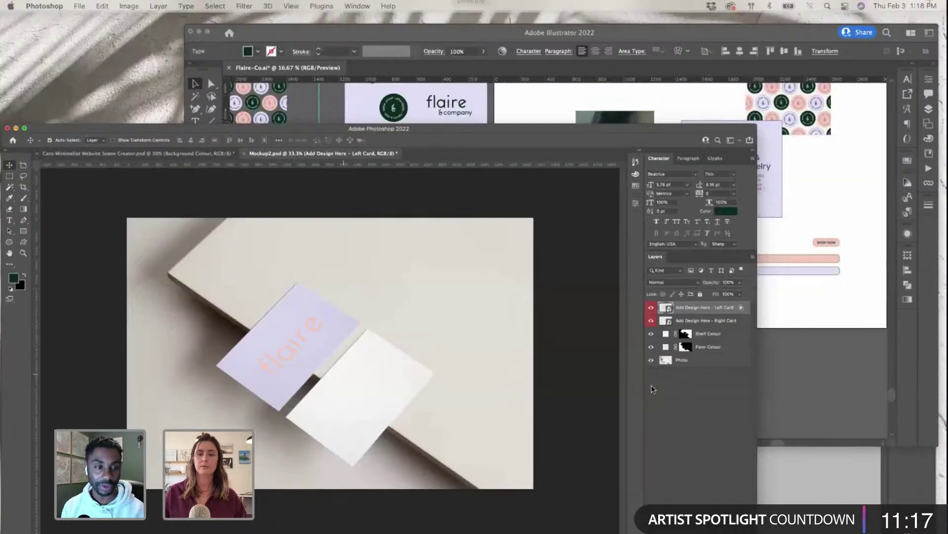
left_click(647, 245)
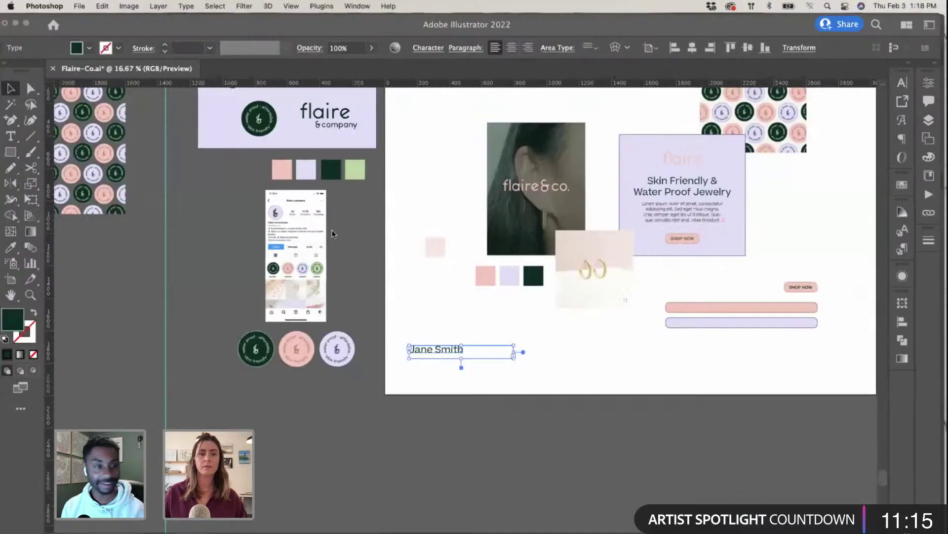
scroll(332, 230, "up", 5)
scroll(332, 233, "up", 5)
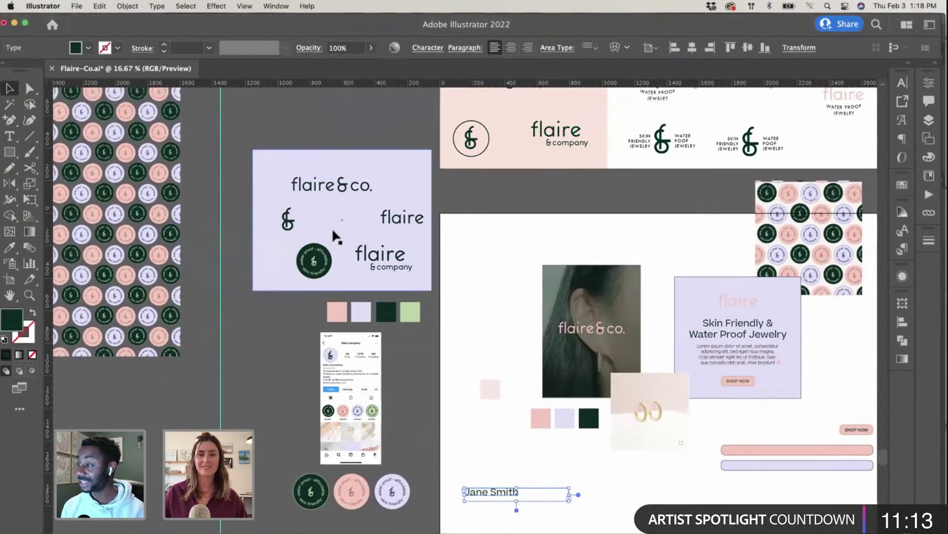
scroll(335, 236, "right", 4)
scroll(333, 230, "down", 5)
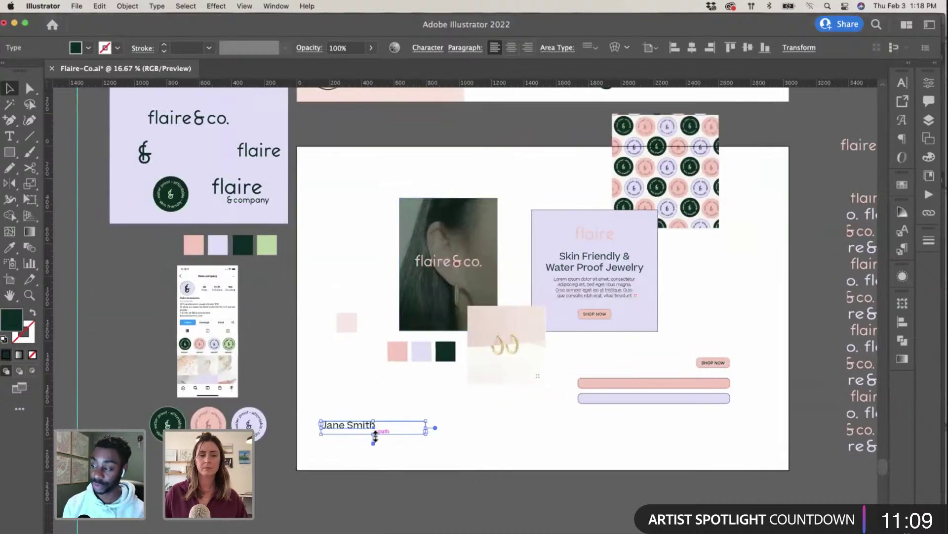
left_click_drag(375, 435, 387, 466)
key("super+equal")
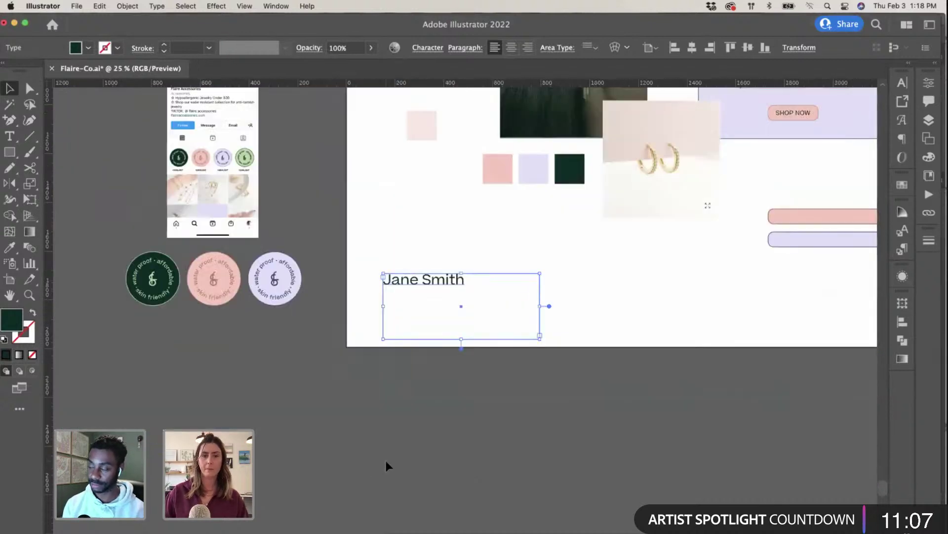
scroll(385, 464, "up", 3)
Step: Remove the stray backslash after the name and type a phone number on a new line below it
key("t")
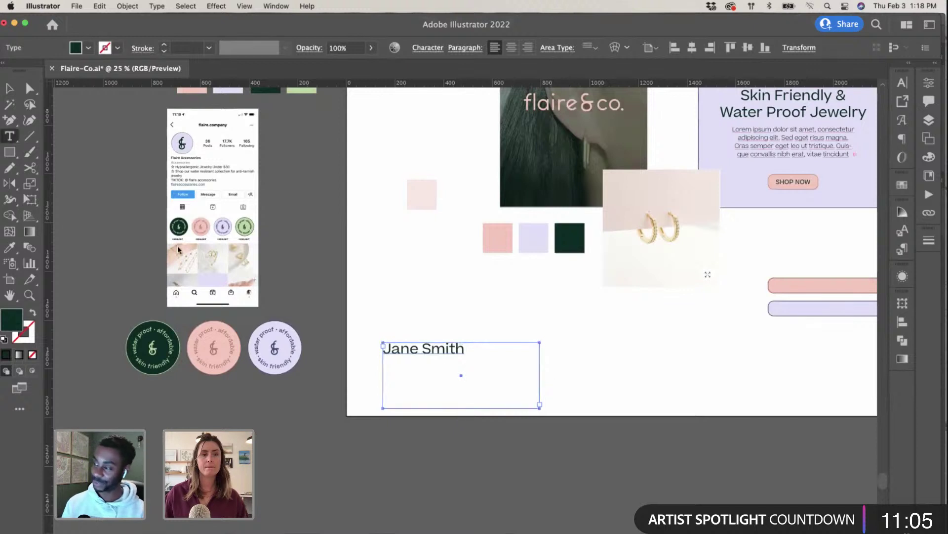
left_click(464, 348)
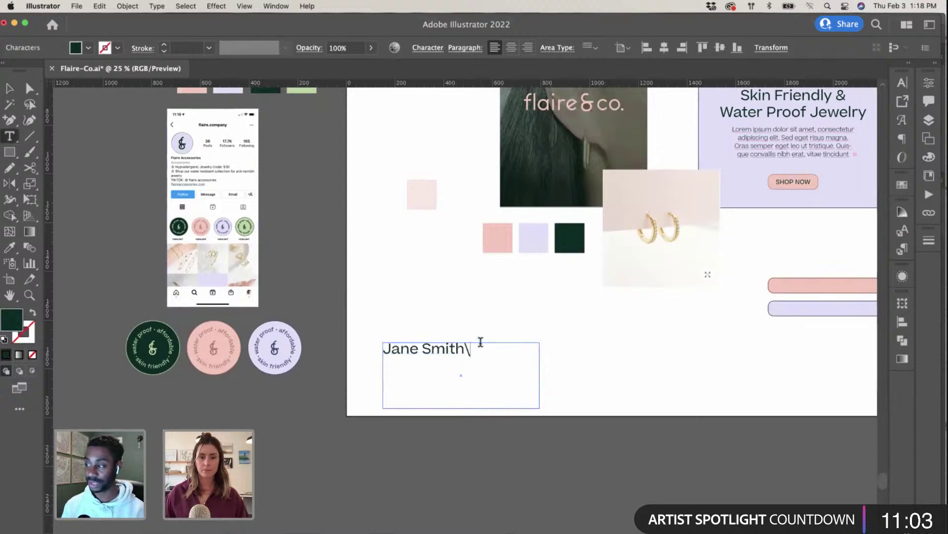
key("BackSpace")
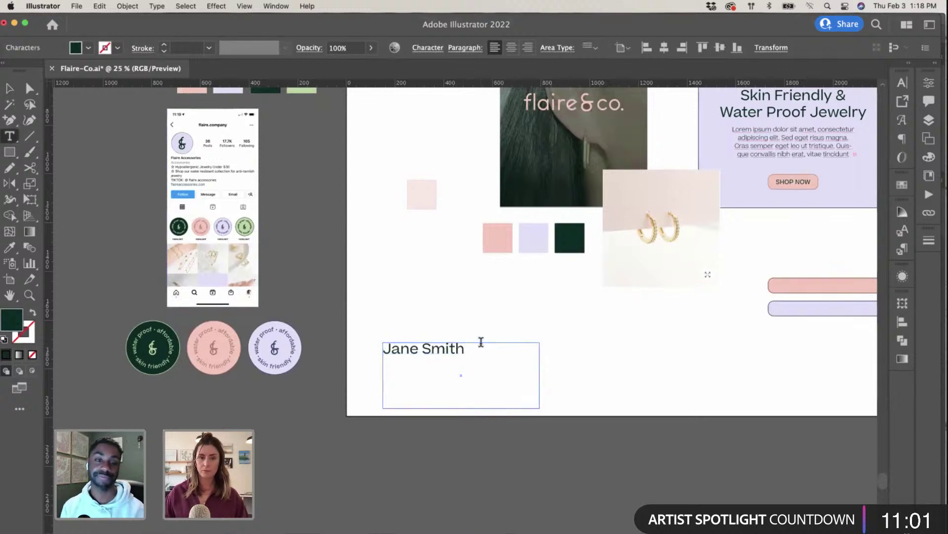
key("Return")
type("(")
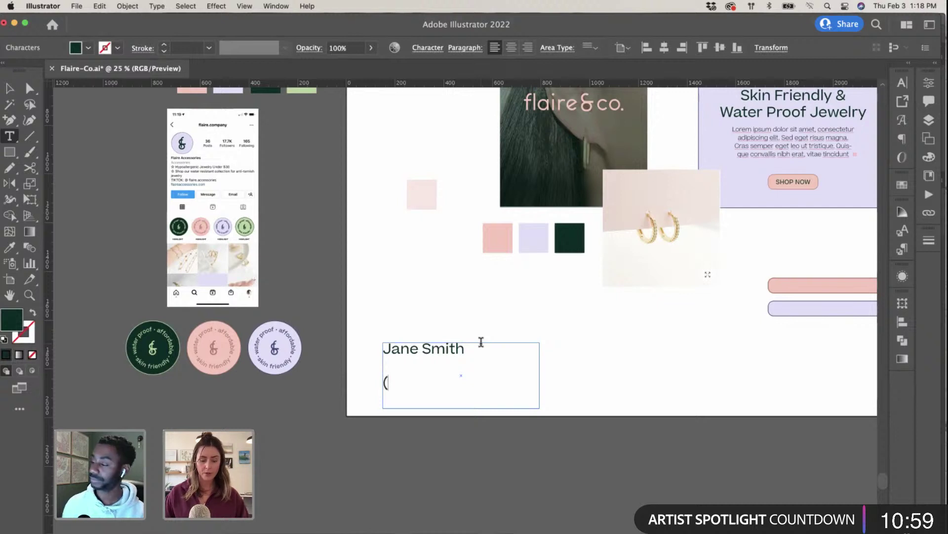
type("805")
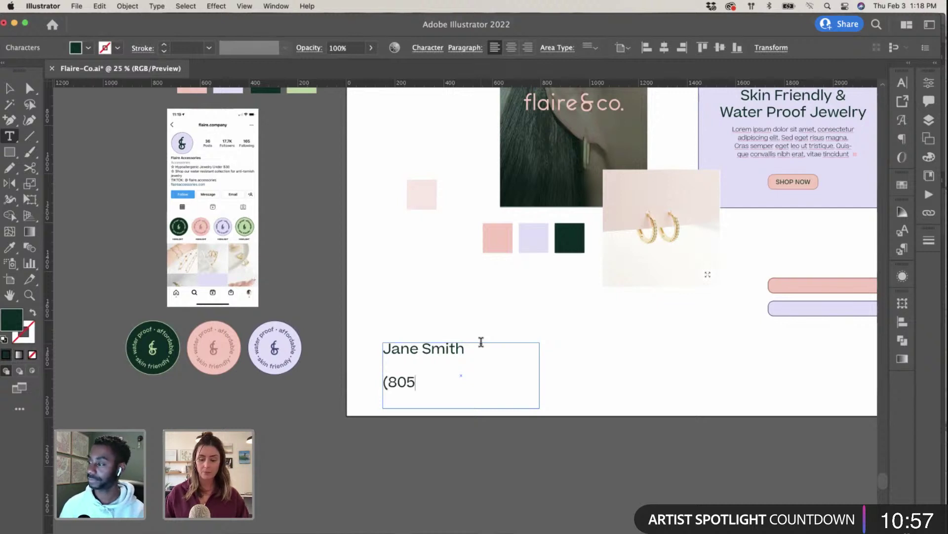
type(") ")
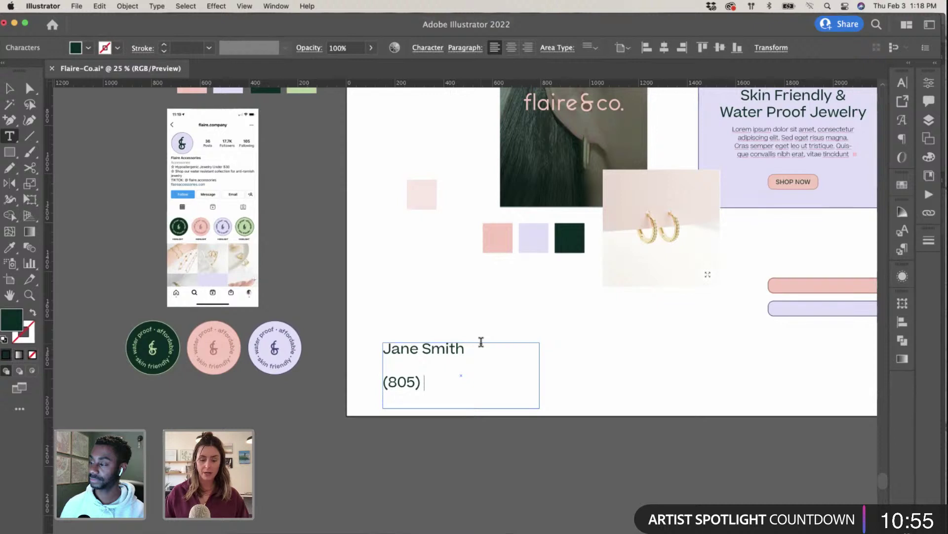
type("1234")
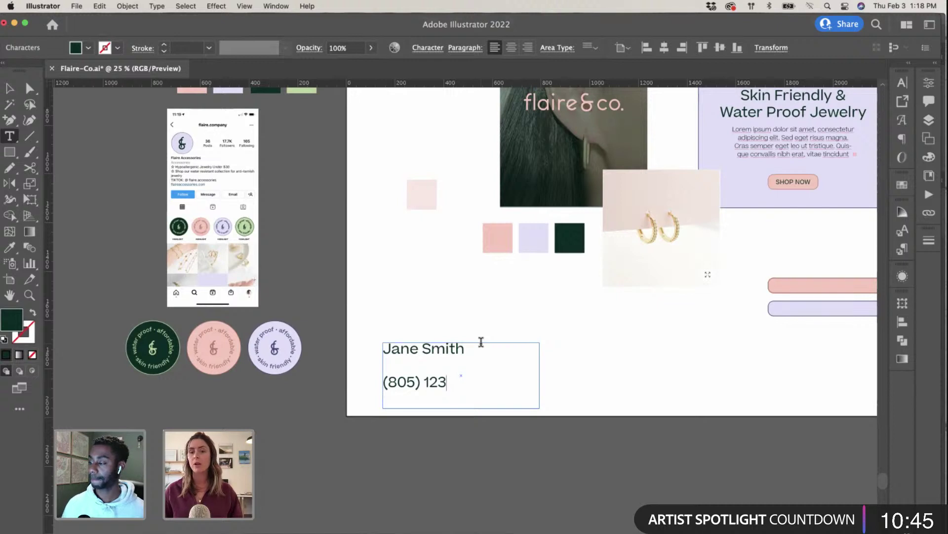
type("-")
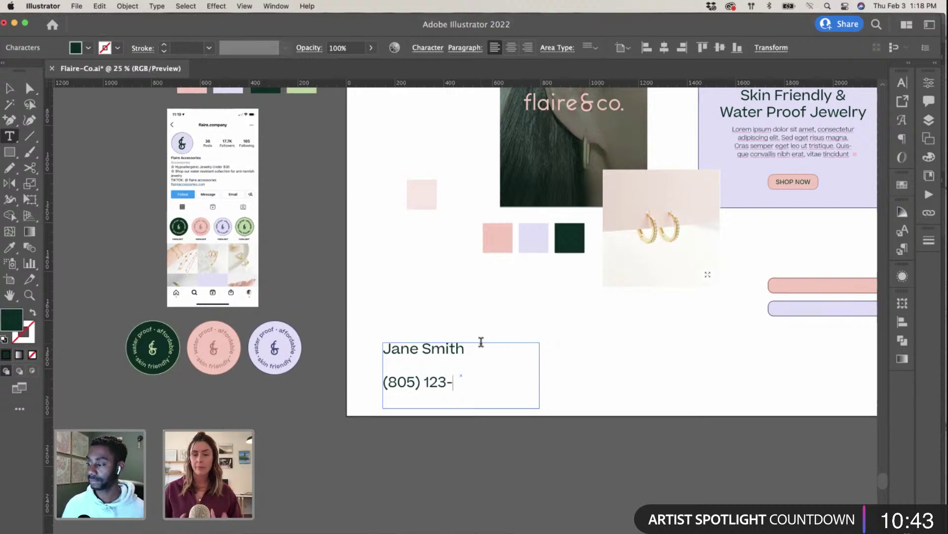
type("5678")
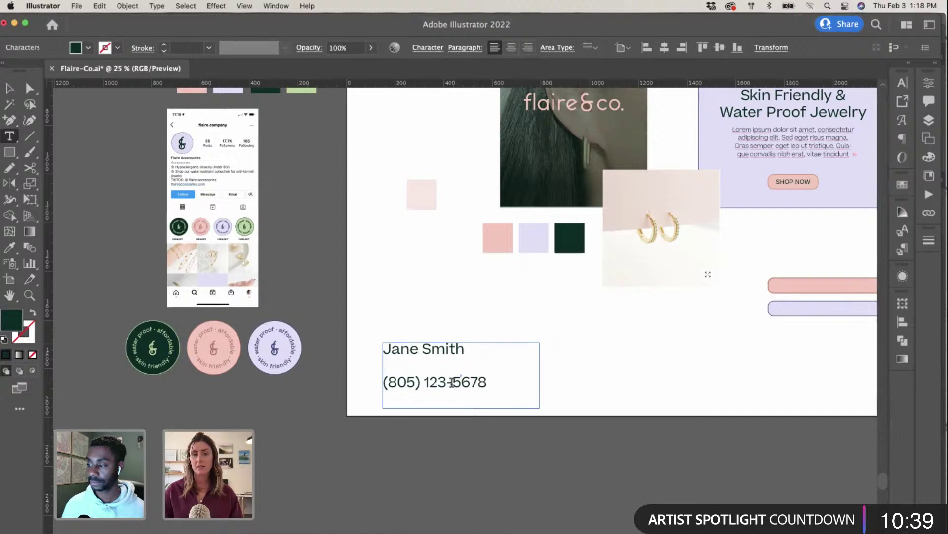
left_click_drag(447, 381, 423, 381)
triple_click(430, 382)
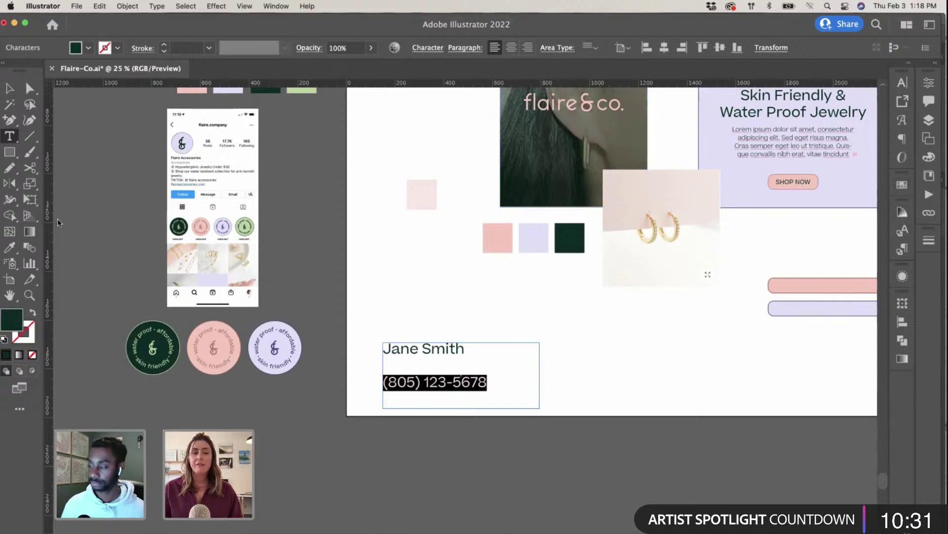
Step: Reduce the phone number's font size in the Character panel
left_click(903, 83)
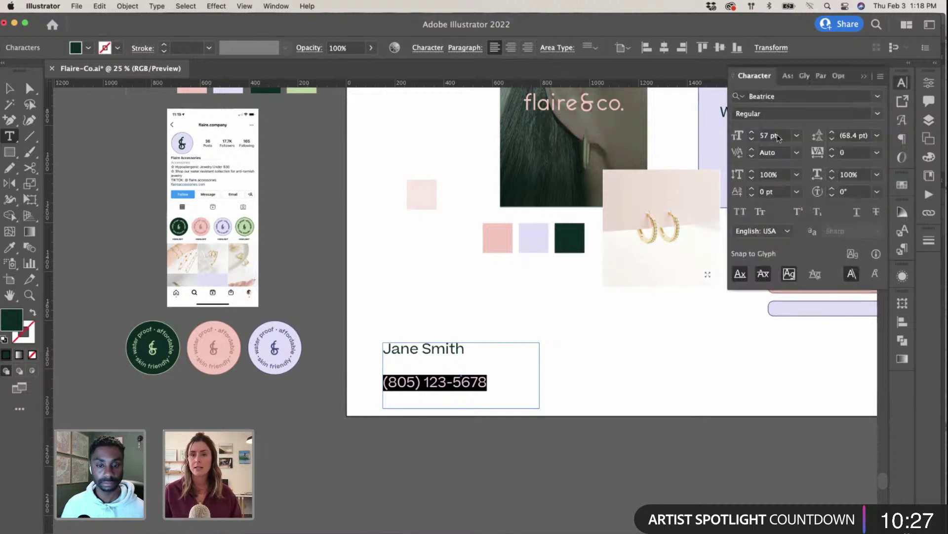
left_click(774, 135)
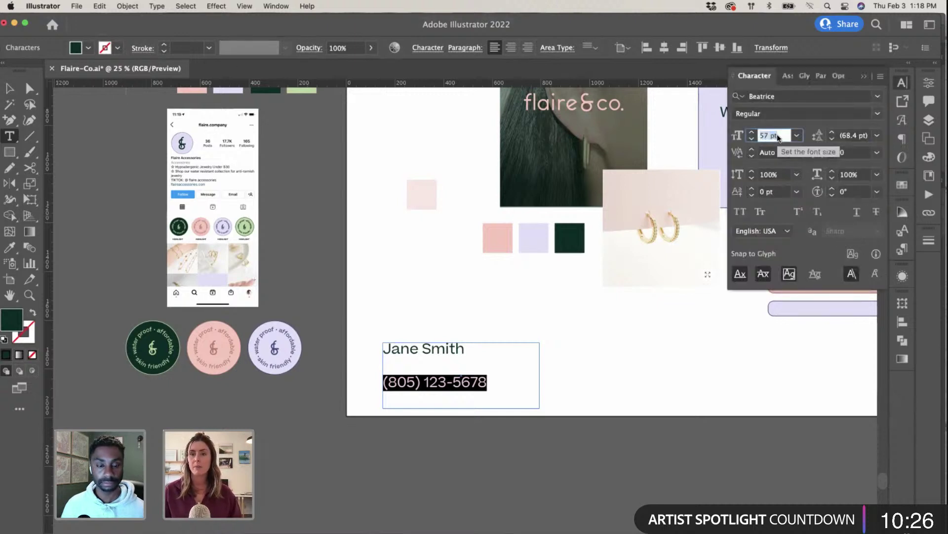
left_click(751, 139)
left_click(751, 139)
left_click(752, 139)
left_click(752, 139)
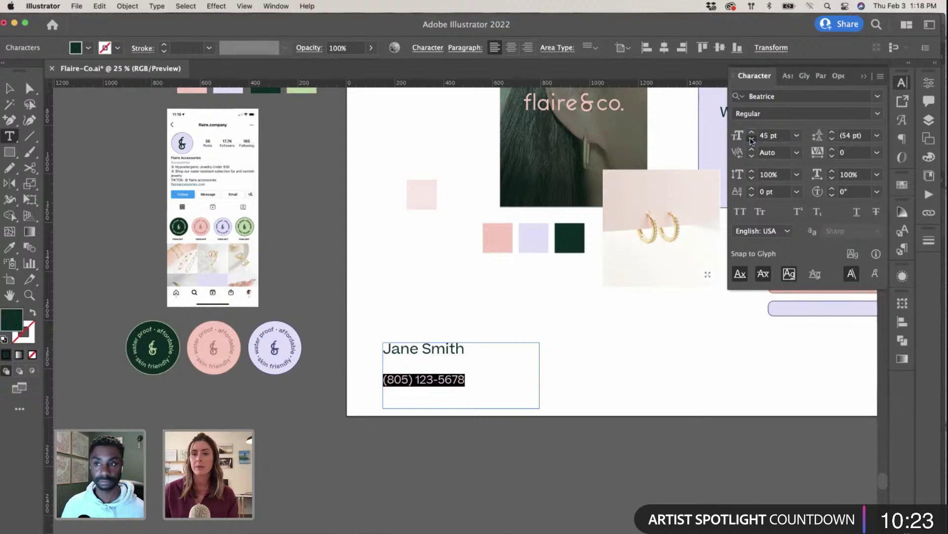
left_click(752, 139)
left_click(877, 115)
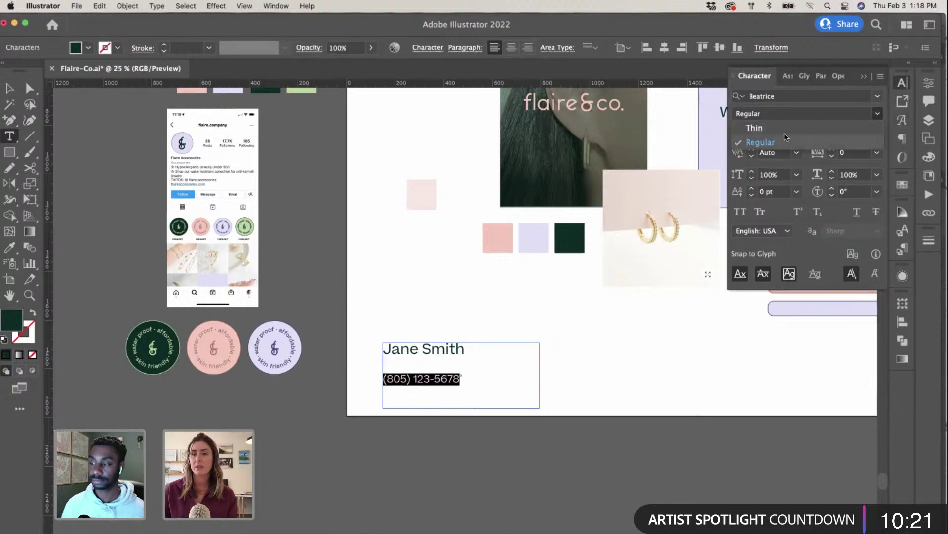
left_click(487, 317)
Step: Set the line spacing between the name and phone number to 36 pt
left_click(458, 365)
left_click_drag(459, 379, 449, 348)
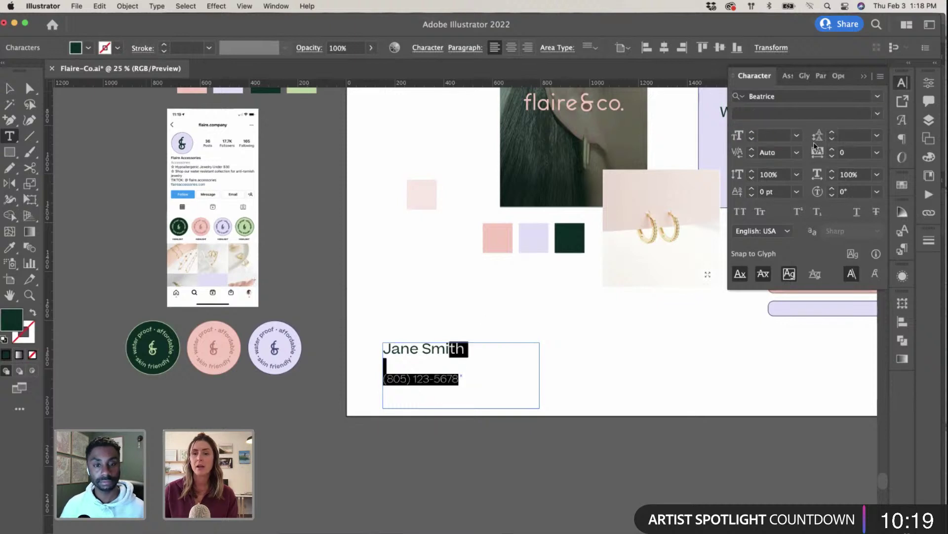
left_click(876, 136)
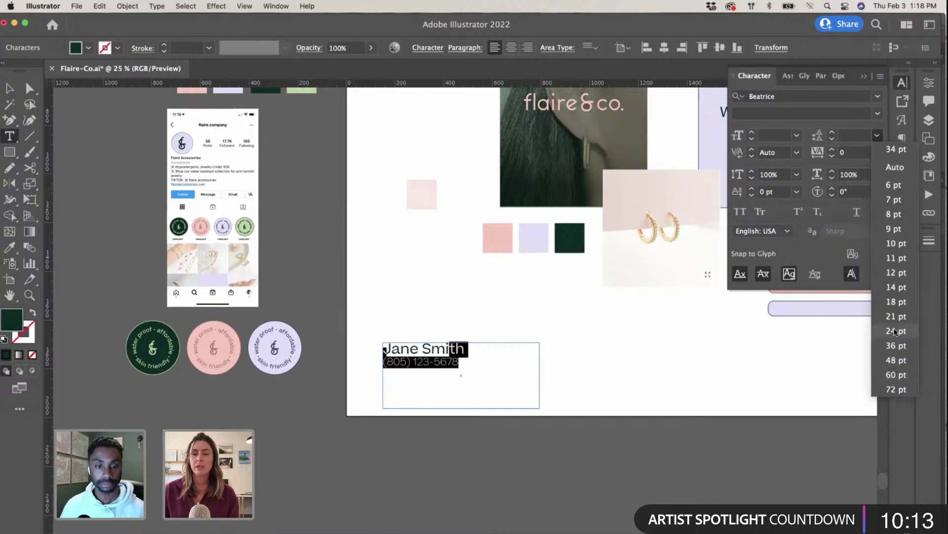
left_click(893, 345)
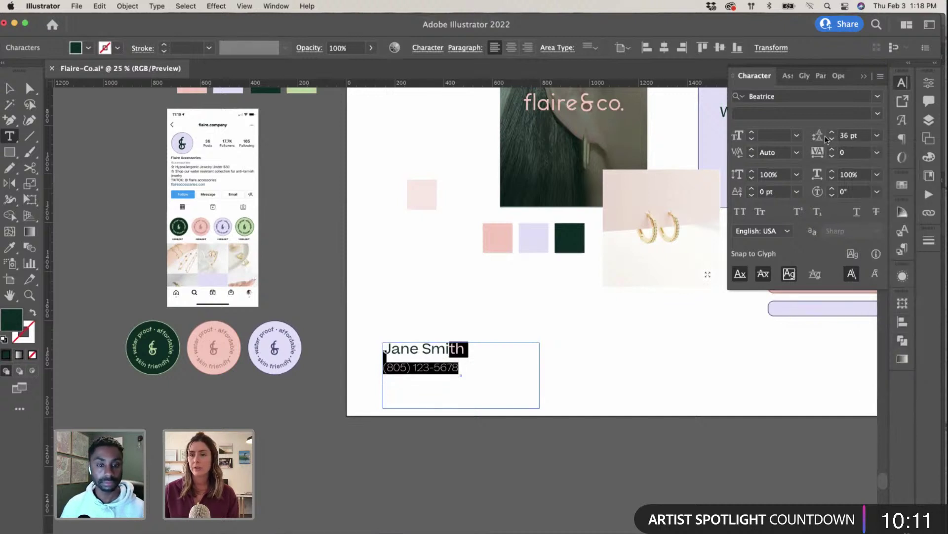
left_click(409, 369)
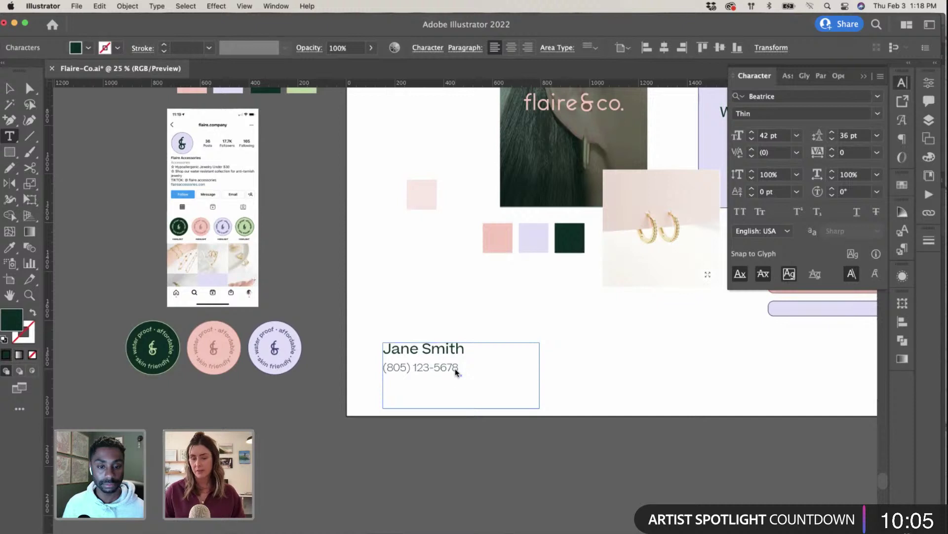
key("super+equal")
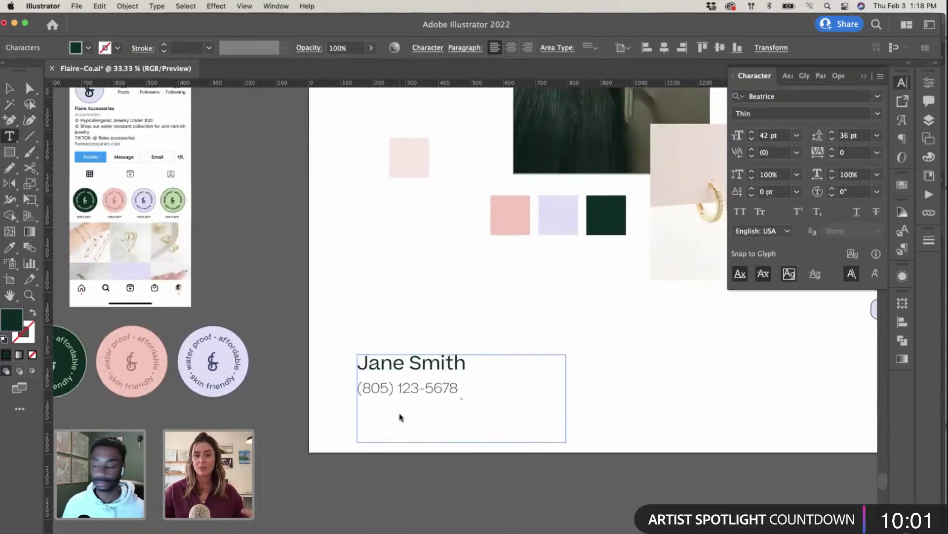
Step: Add the e-mail address on a new line under the phone number
left_click_drag(460, 390, 356, 389)
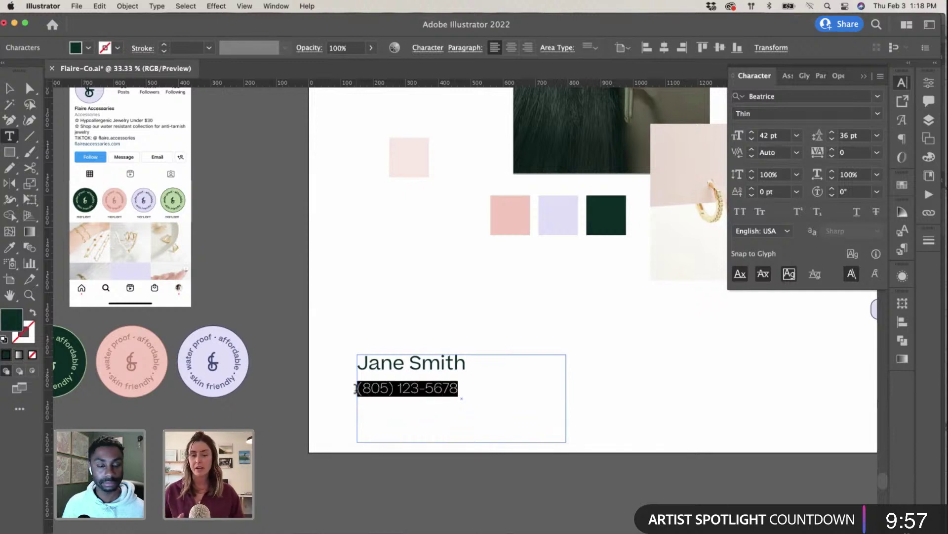
left_click(356, 389)
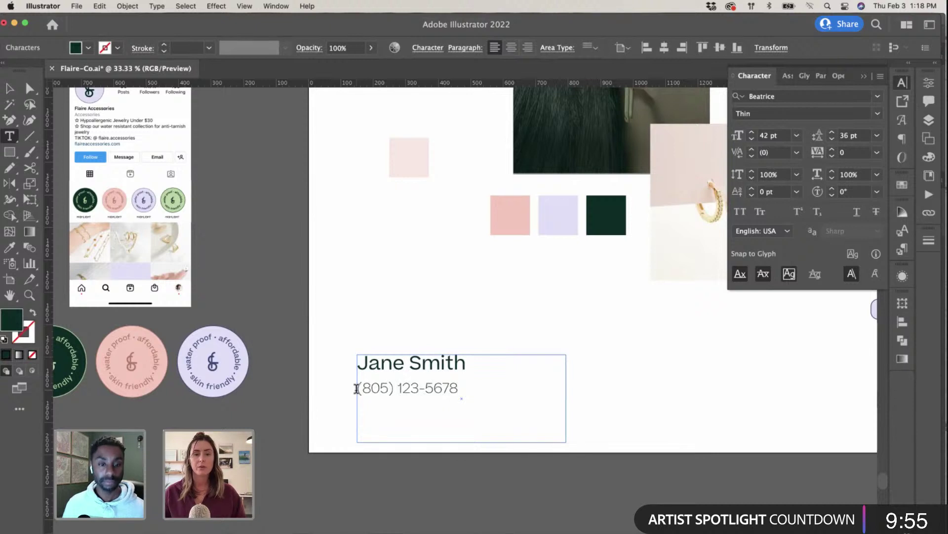
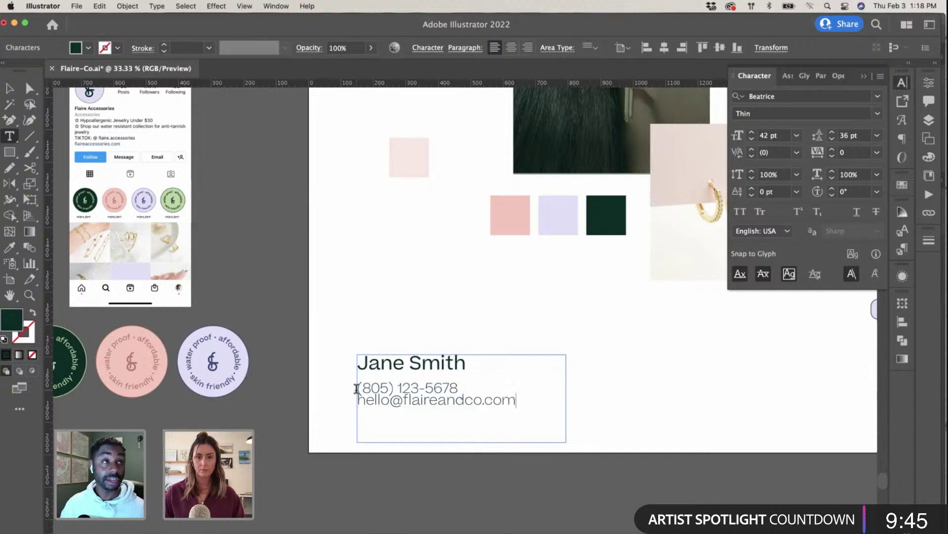
Step: Tighten the card text's line spacing to 27 pt
left_click_drag(433, 388, 439, 404)
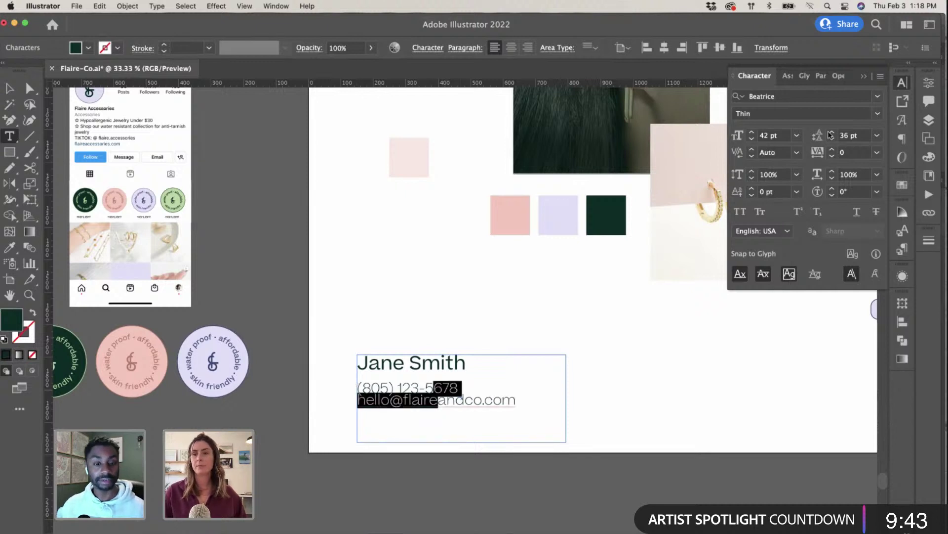
left_click(844, 136)
scroll(844, 136, "up", 10)
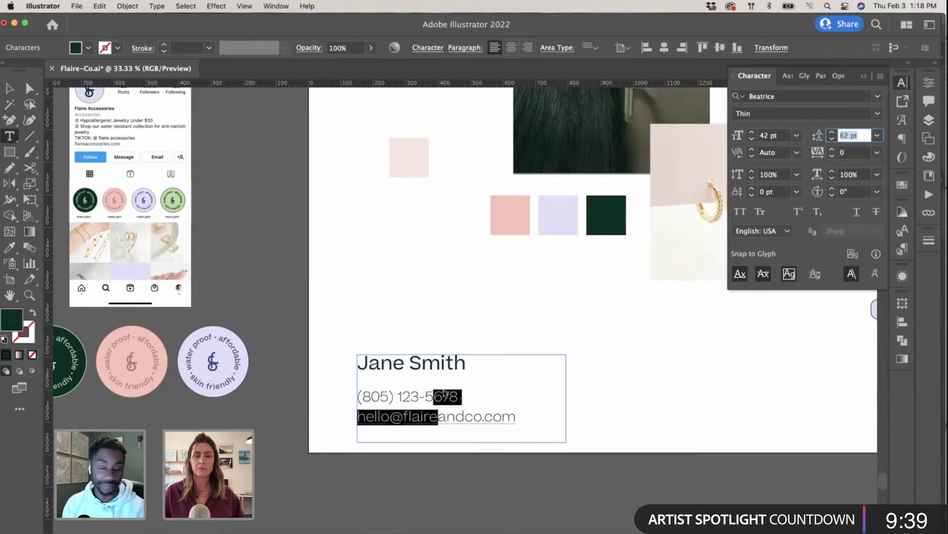
left_click_drag(443, 362, 461, 398)
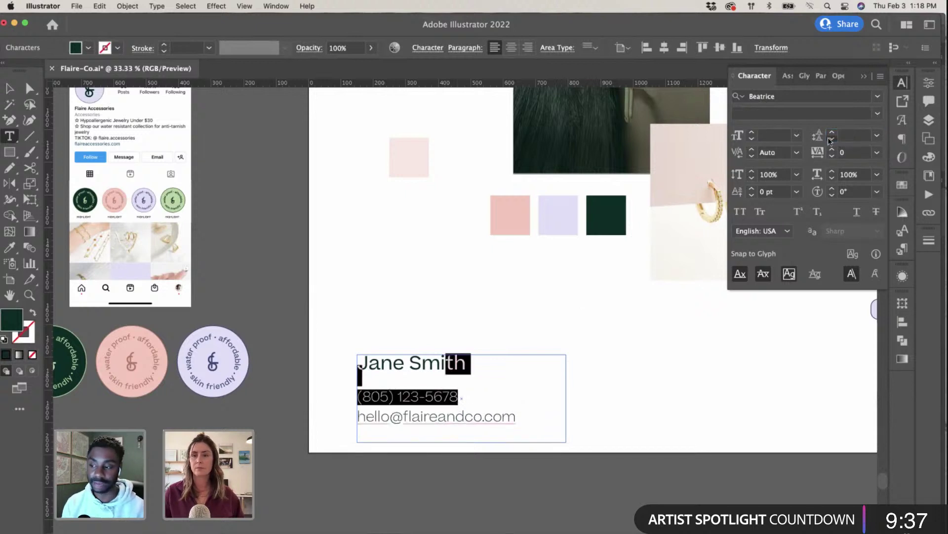
scroll(830, 141, "down", 8)
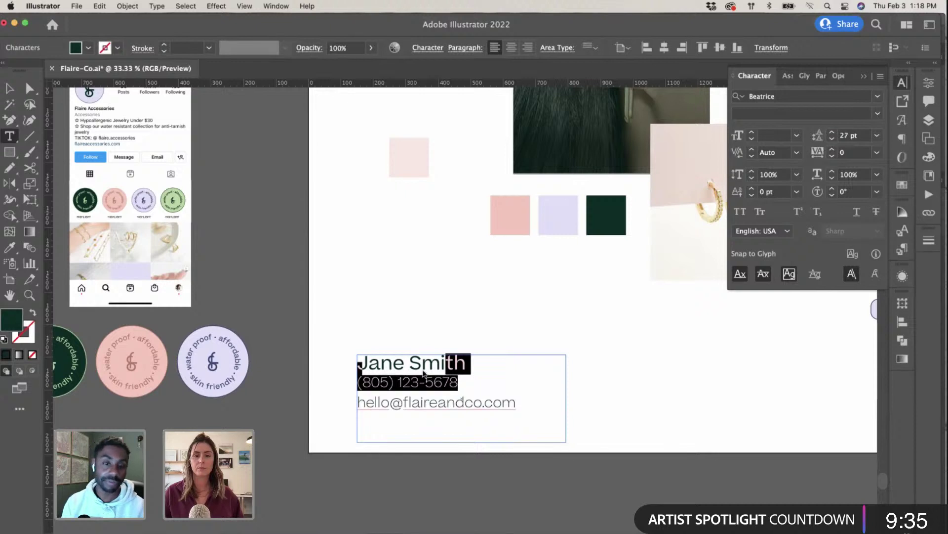
left_click(450, 383)
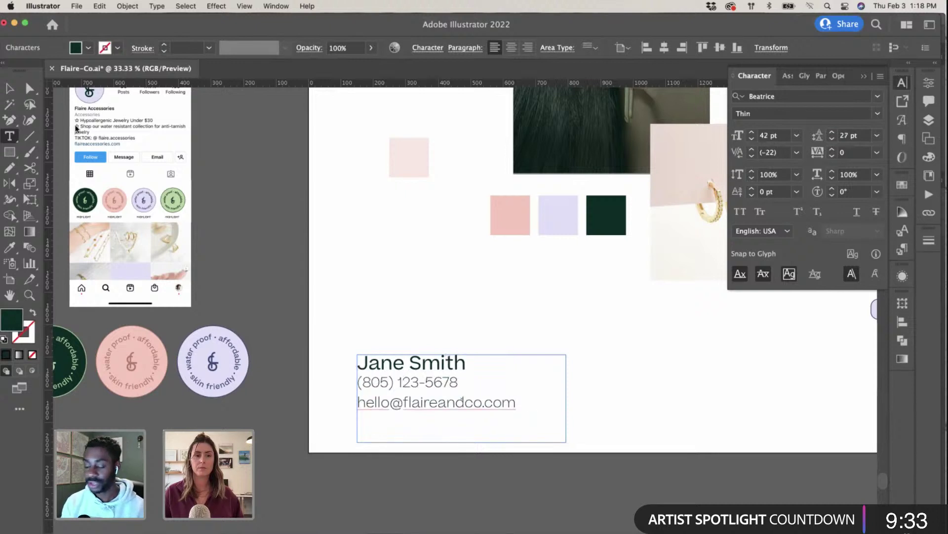
key("Escape")
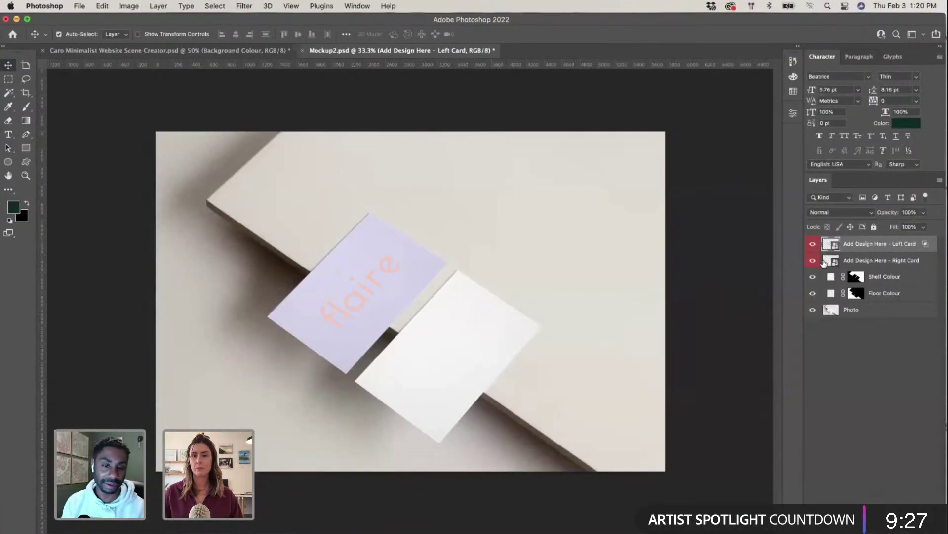
Step: Paste the contact text as pixels into the Right Card design, shrunk into its bottom-right corner
double_click(826, 267)
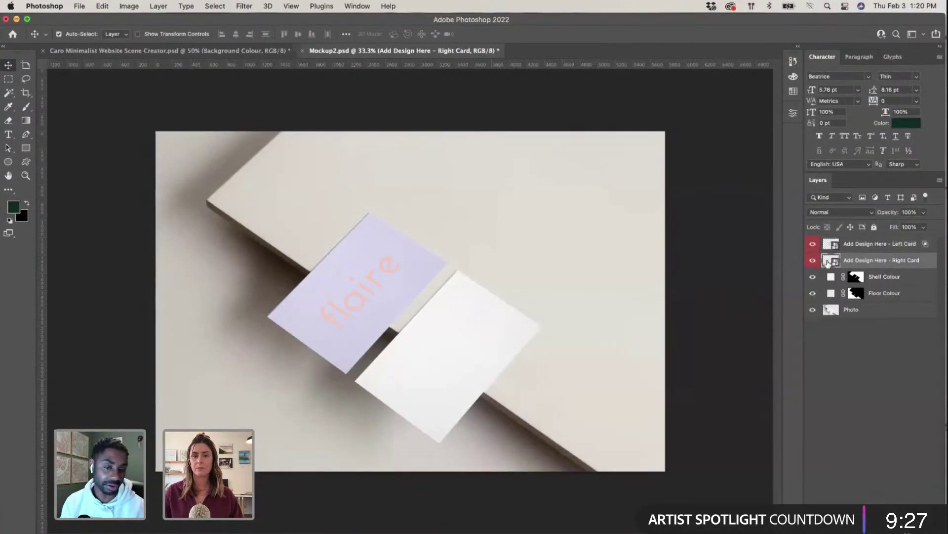
key("super+v")
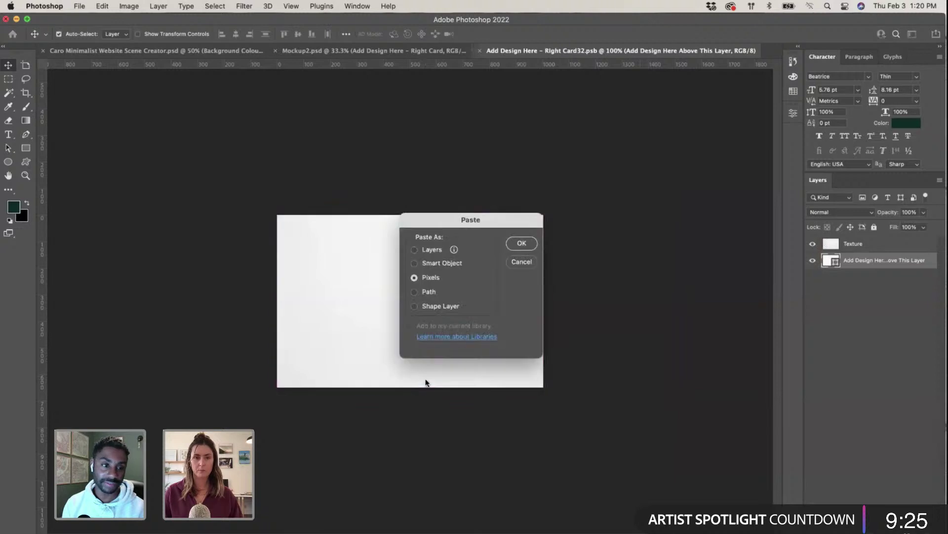
left_click(522, 243)
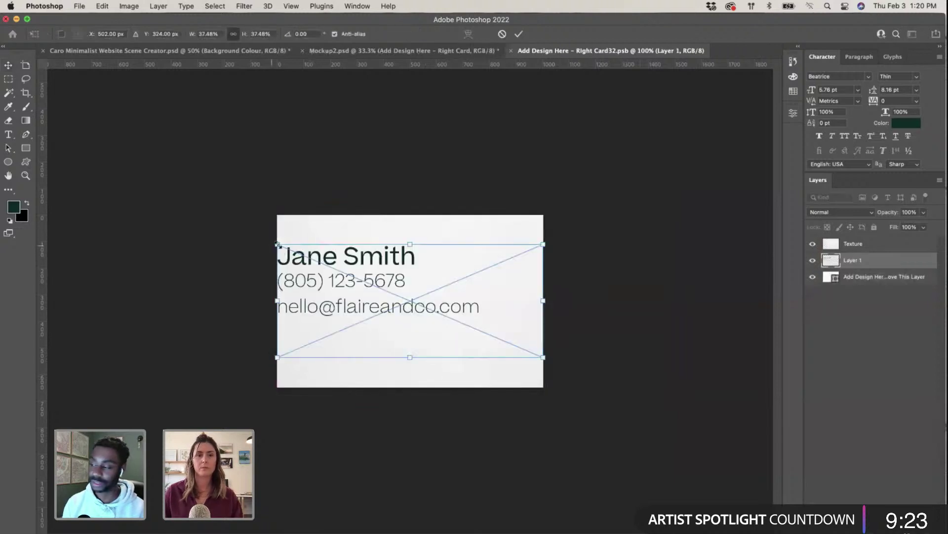
left_click_drag(277, 244, 413, 302)
mouse_move(450, 339)
left_mouse_down()
mouse_move(469, 377)
mouse_move(426, 341)
mouse_move(437, 345)
left_mouse_up()
key("Return")
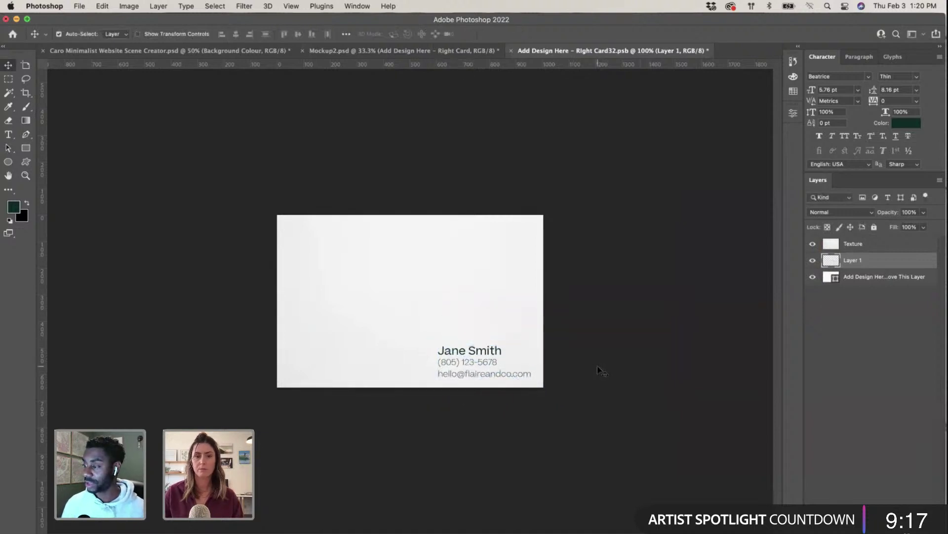
left_click(491, 355)
left_click(641, 369)
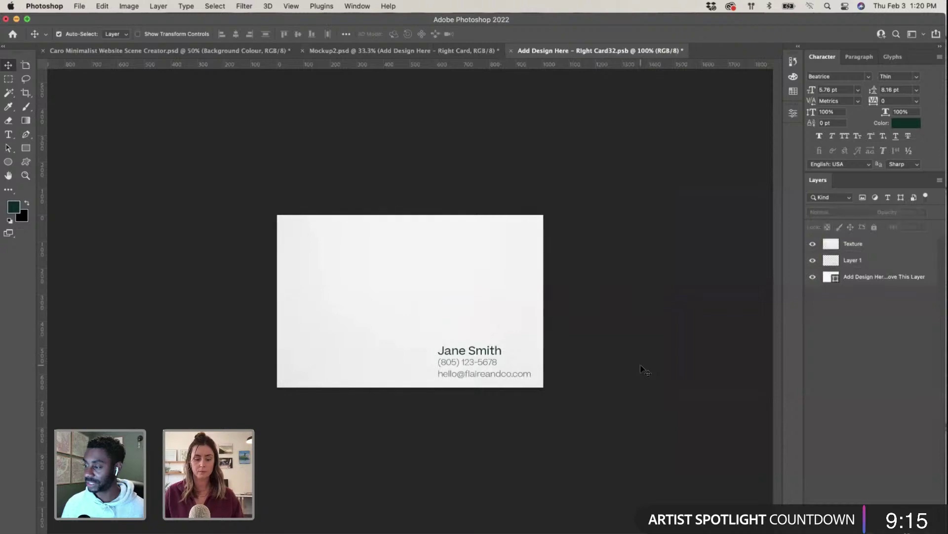
key("ctrl+Up")
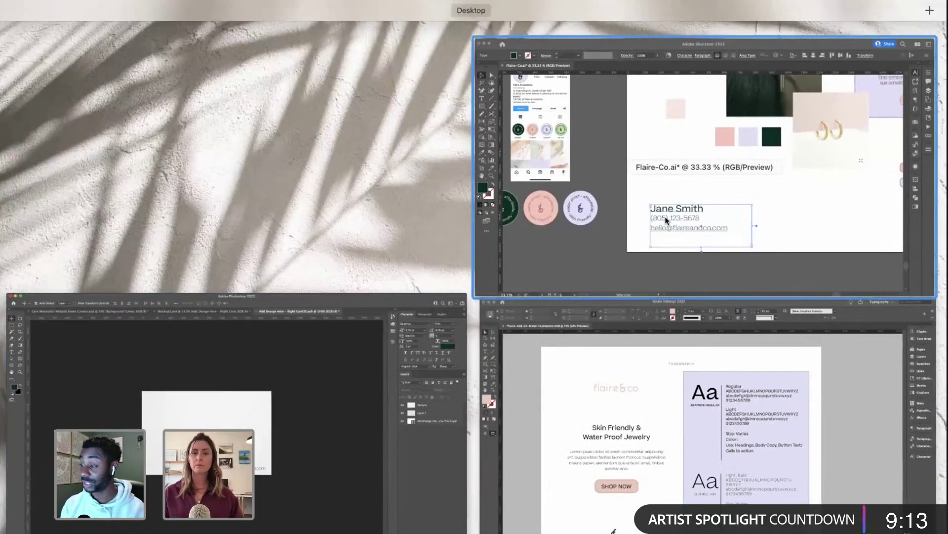
left_click(667, 220)
scroll(477, 306, "up", 2)
scroll(477, 306, "right", 5)
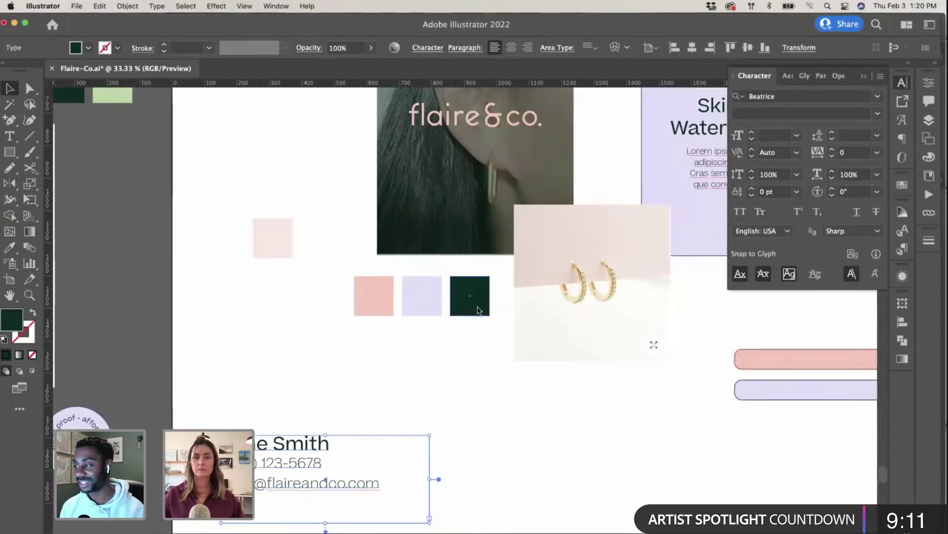
scroll(477, 304, "right", 3)
scroll(477, 305, "up", 3)
scroll(477, 304, "left", 3)
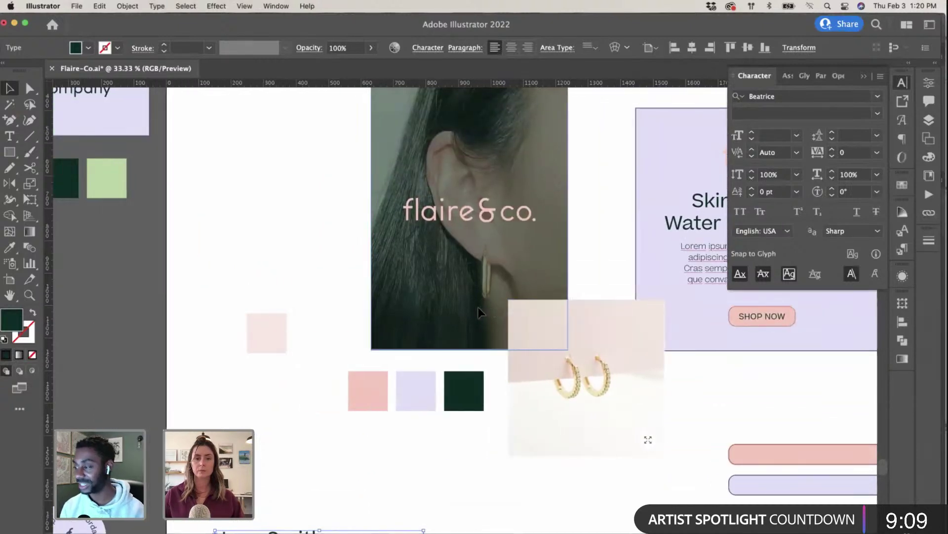
scroll(478, 307, "left", 3)
scroll(478, 308, "down", 3)
scroll(479, 307, "left", 2)
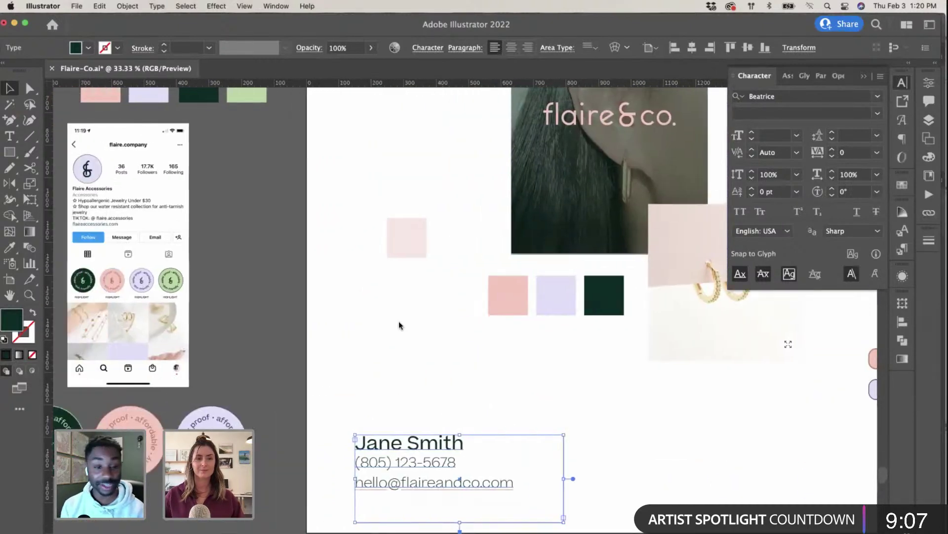
key("super+minus")
key("super+minus")
scroll(398, 326, "up", 3)
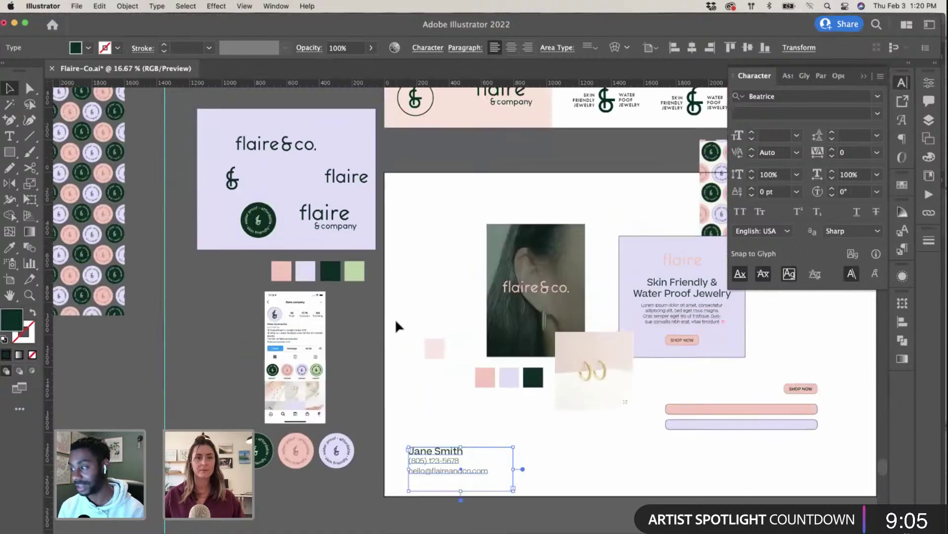
scroll(396, 321, "up", 3)
scroll(395, 321, "right", 3)
scroll(395, 321, "left", 3)
scroll(396, 321, "down", 3)
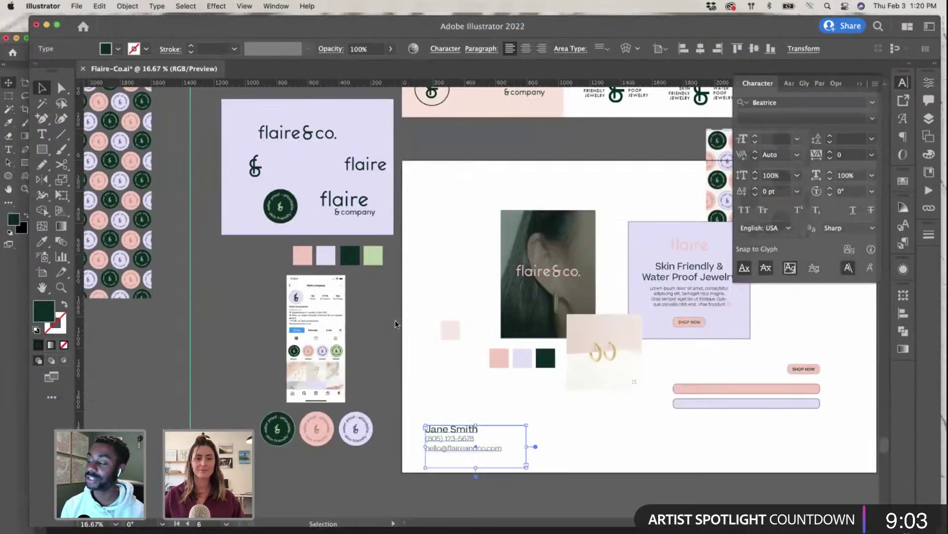
left_click(197, 381)
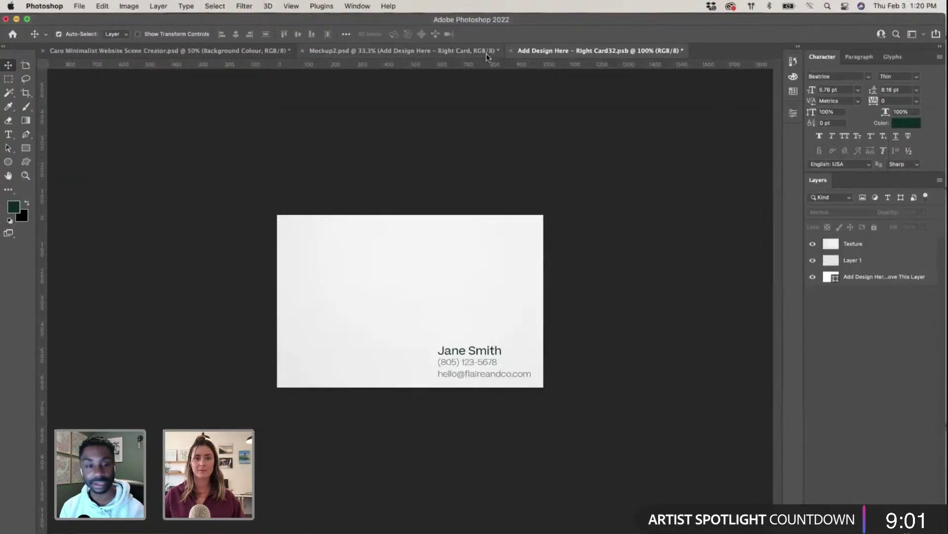
left_click(488, 51)
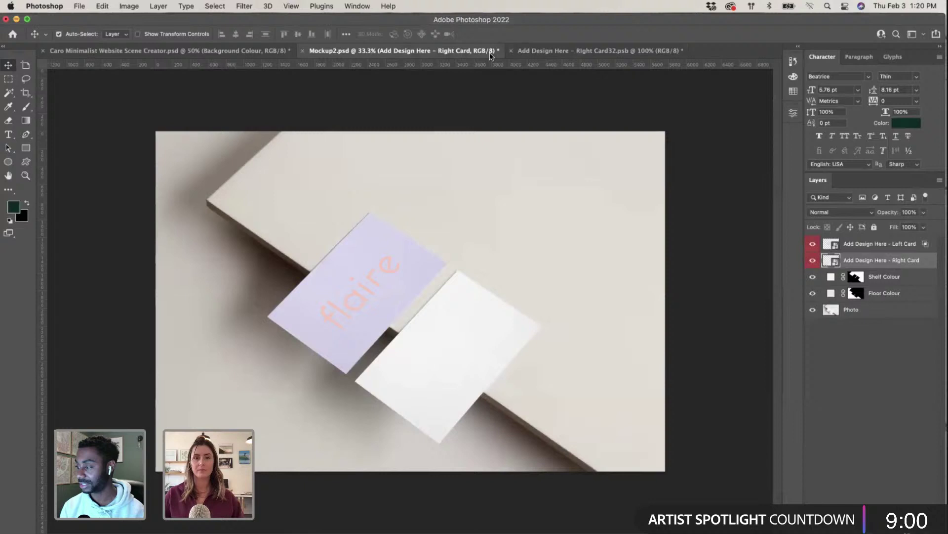
left_click(588, 51)
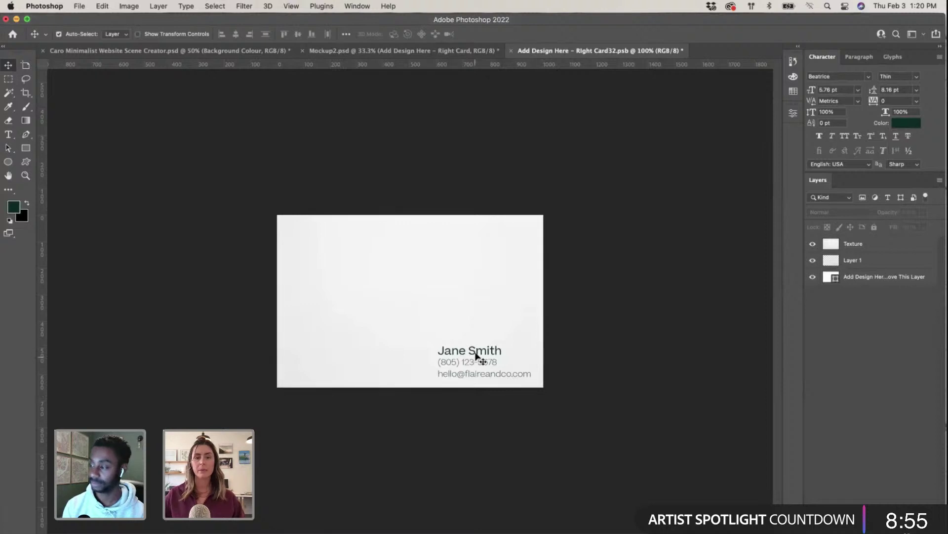
left_click_drag(482, 361, 487, 361)
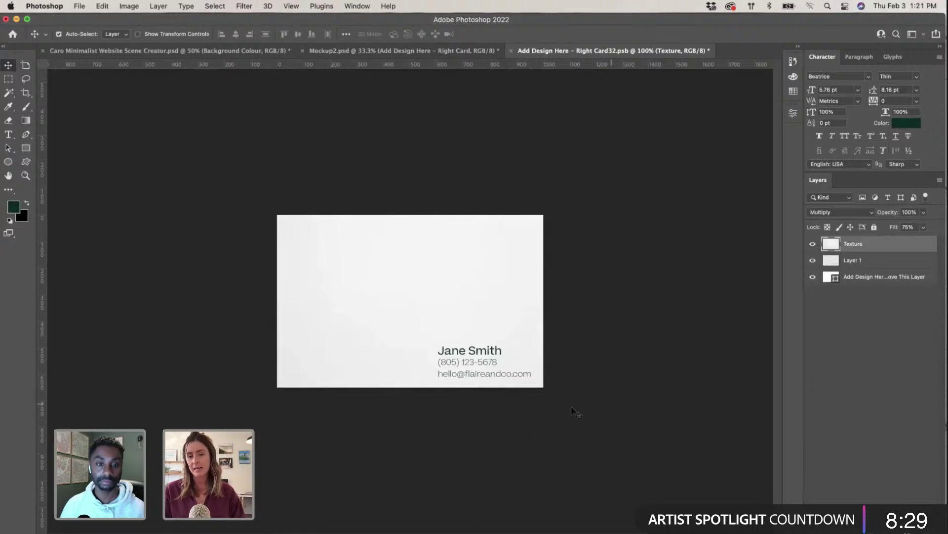
key("ctrl+Up")
Step: Return to the Illustrator brand board and select the lavender rectangle behind the flaire logo
left_click(709, 341)
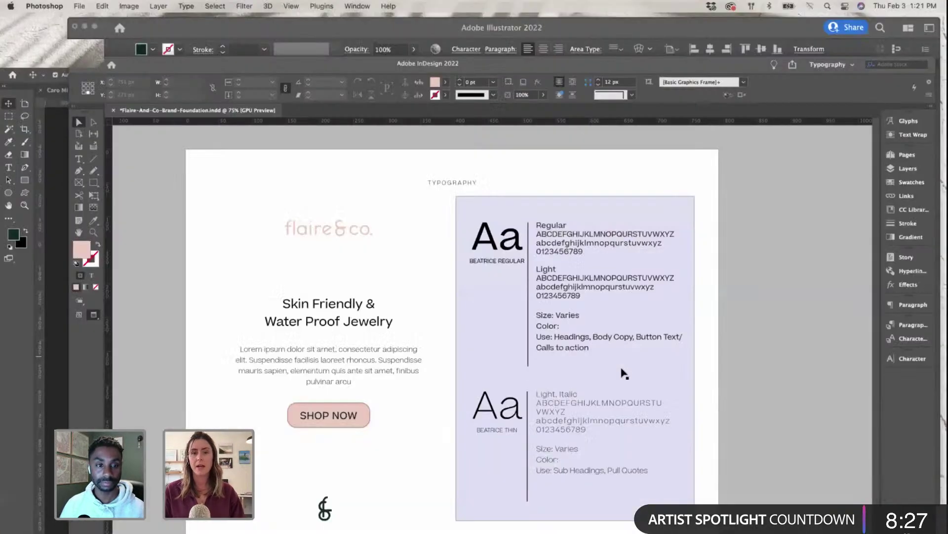
left_click(277, 205)
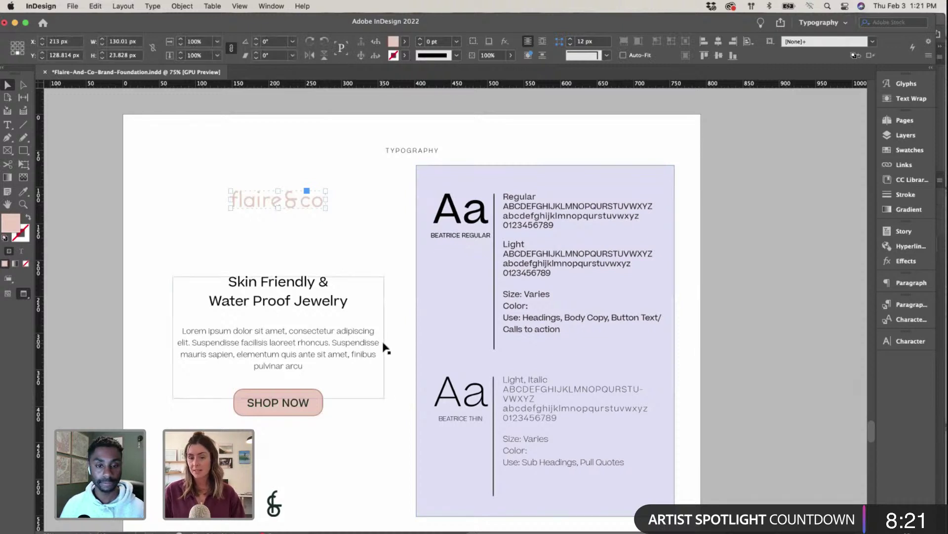
key("ctrl+Up")
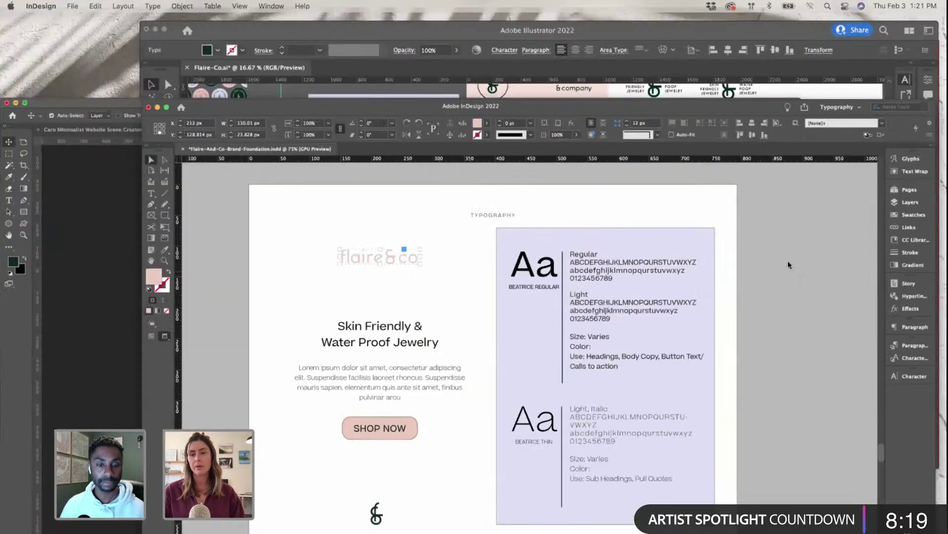
left_click(484, 238)
scroll(384, 327, "up", 5)
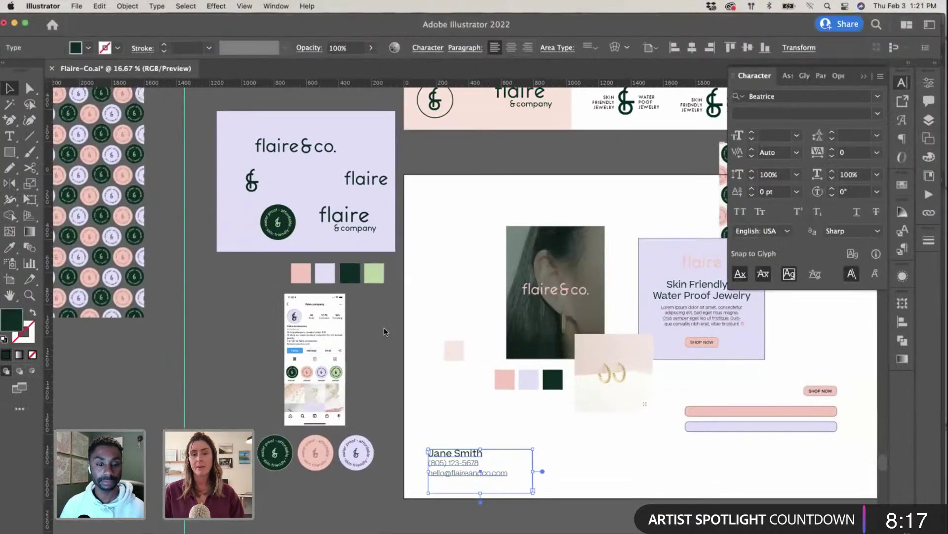
left_click(355, 203)
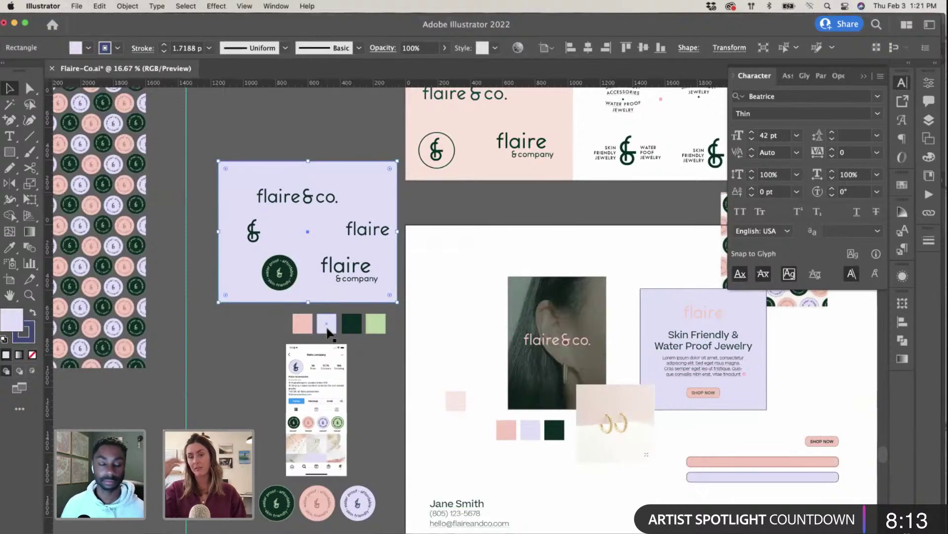
Step: Paste the lavender shape as pixels and resize it into a thin band along the card's top edge
key("ctrl+Up")
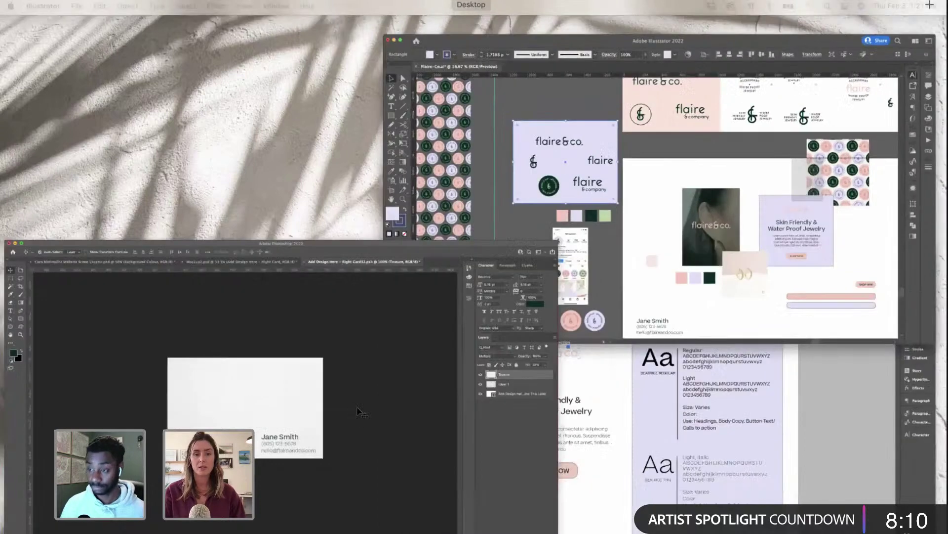
left_click(362, 413)
key("super+v")
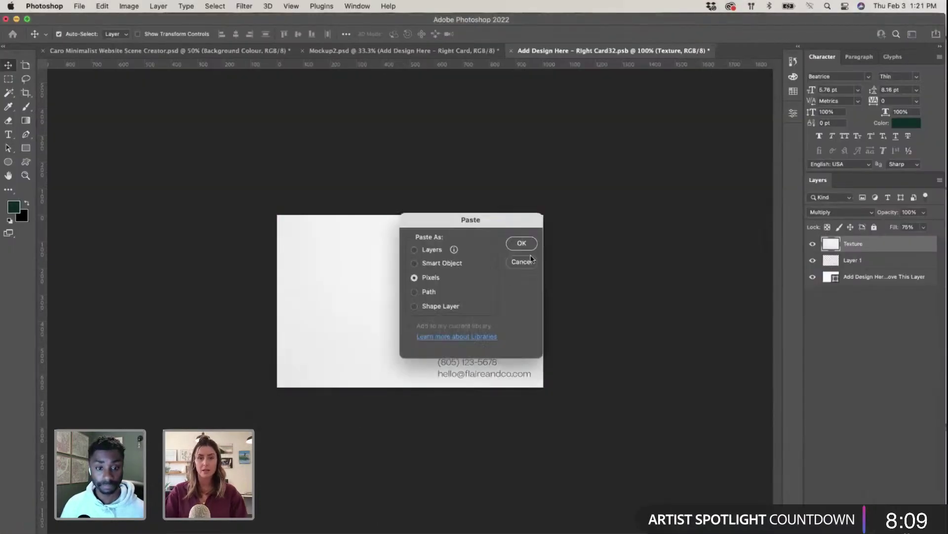
left_click(521, 243)
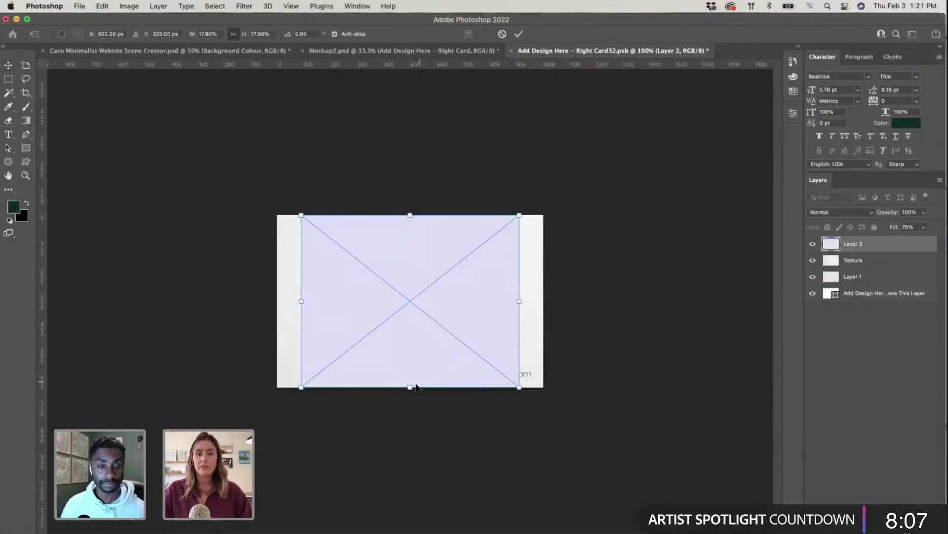
left_click_drag(416, 387, 421, 294)
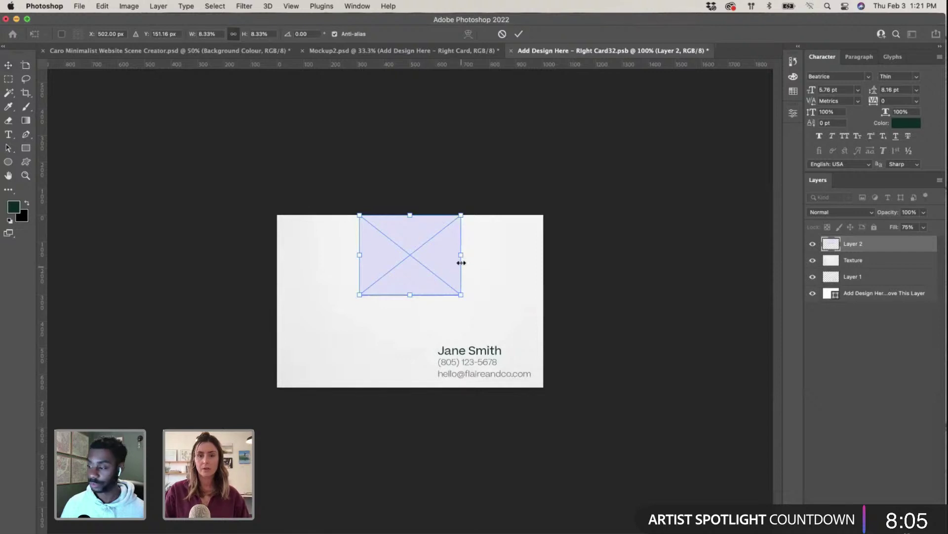
left_click_drag(461, 262, 642, 255)
left_click_drag(445, 250, 368, 202)
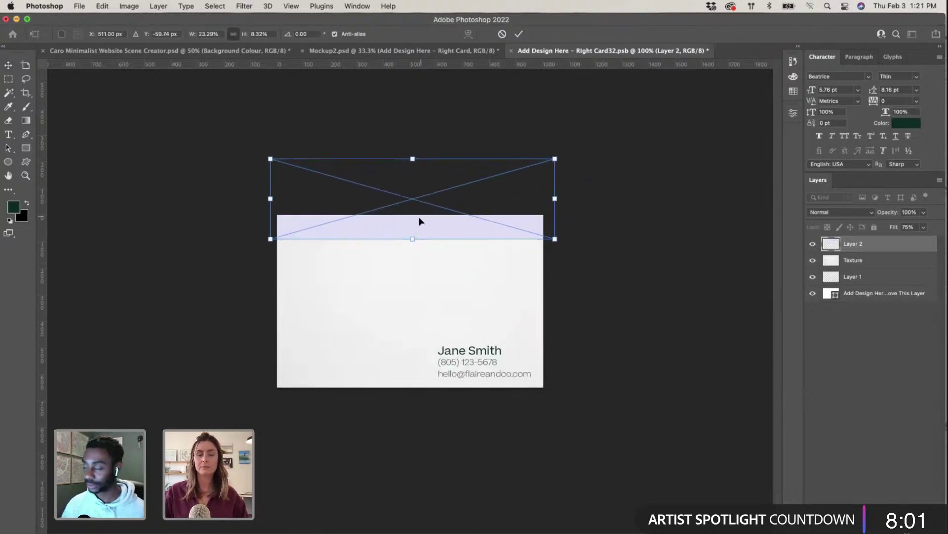
key("Return")
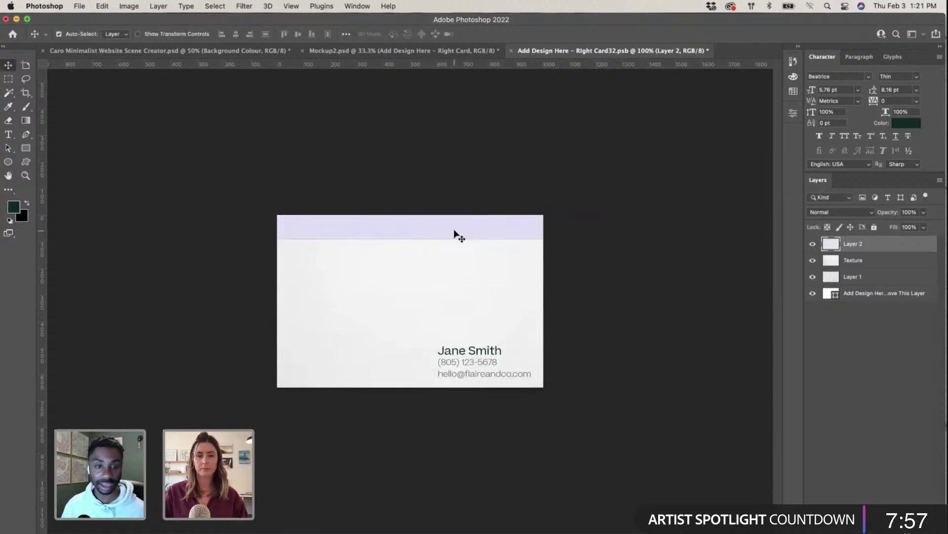
left_click_drag(455, 232, 455, 224)
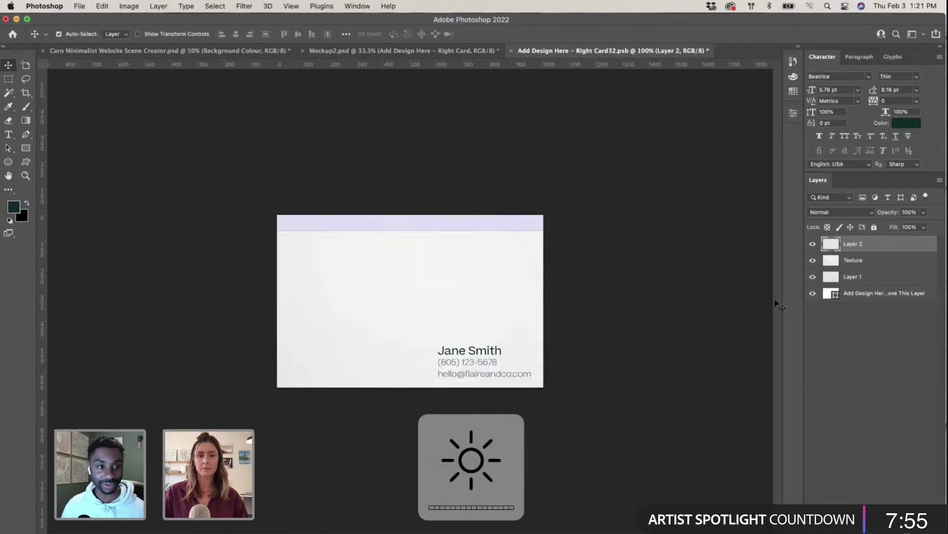
key("ctrl+Up")
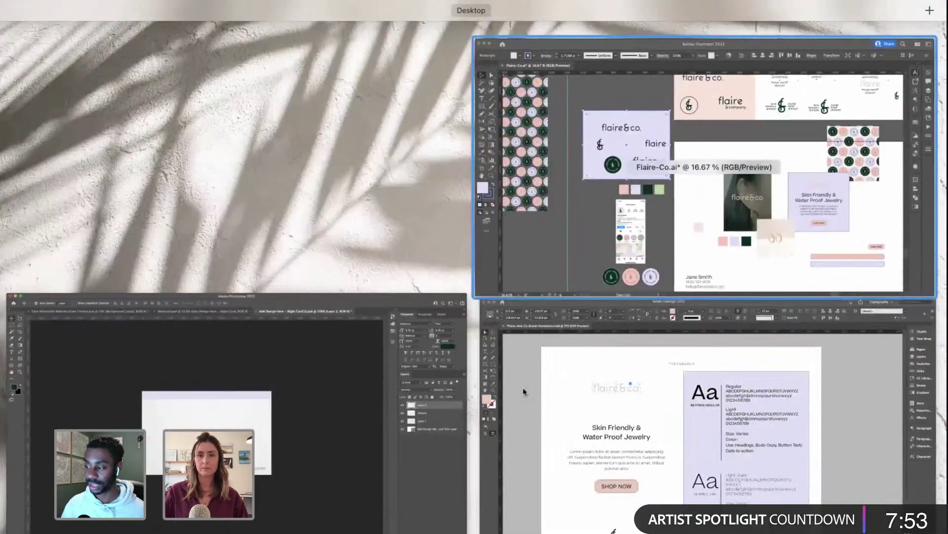
Step: Copy the & logo from Illustrator and paste it onto the card as a small dark green mark
key("ctrl+Up")
left_click(284, 243)
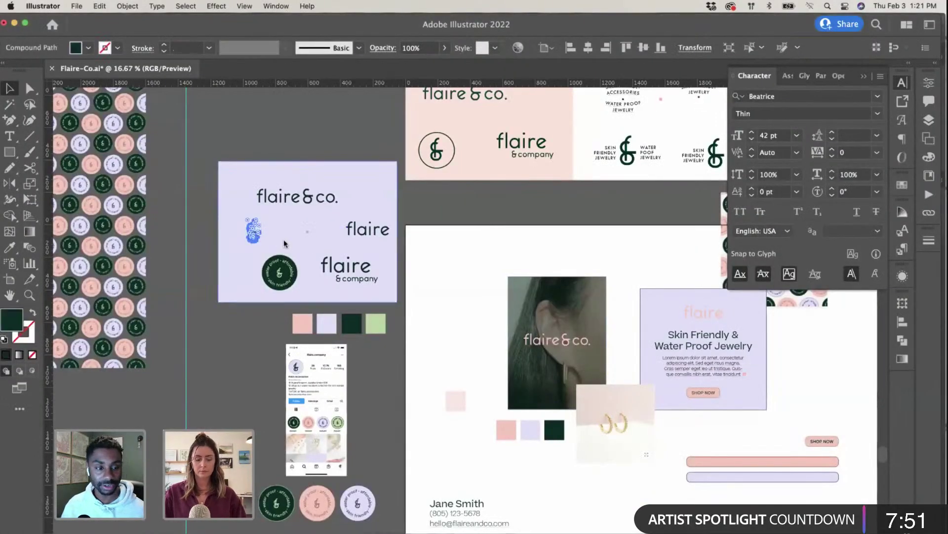
key("super+c")
key("ctrl+Up")
left_click(284, 438)
key("super+v")
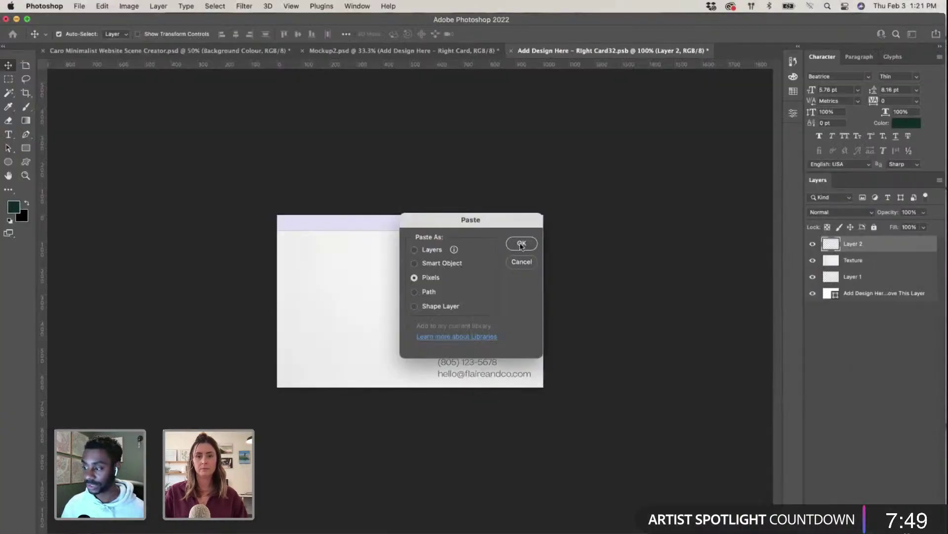
left_click(532, 244)
left_click_drag(451, 220, 303, 261)
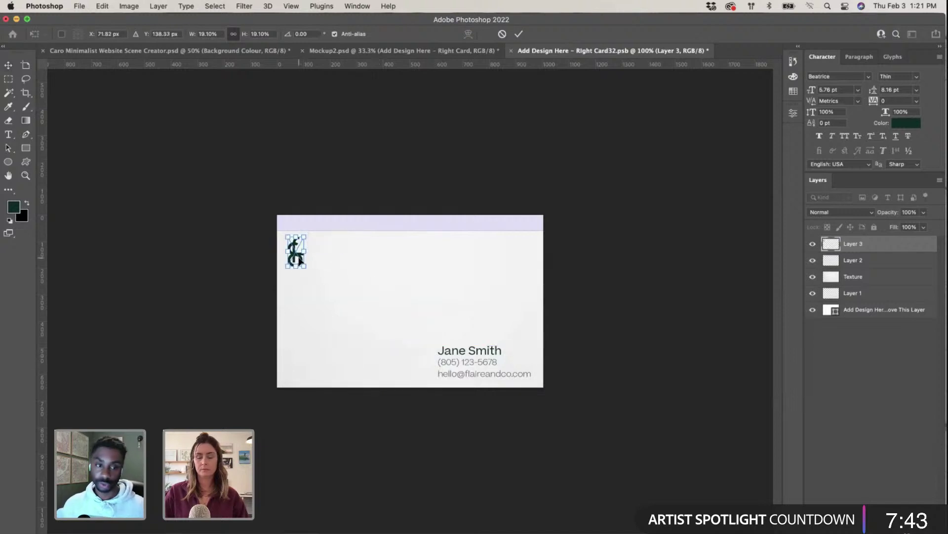
key("Return")
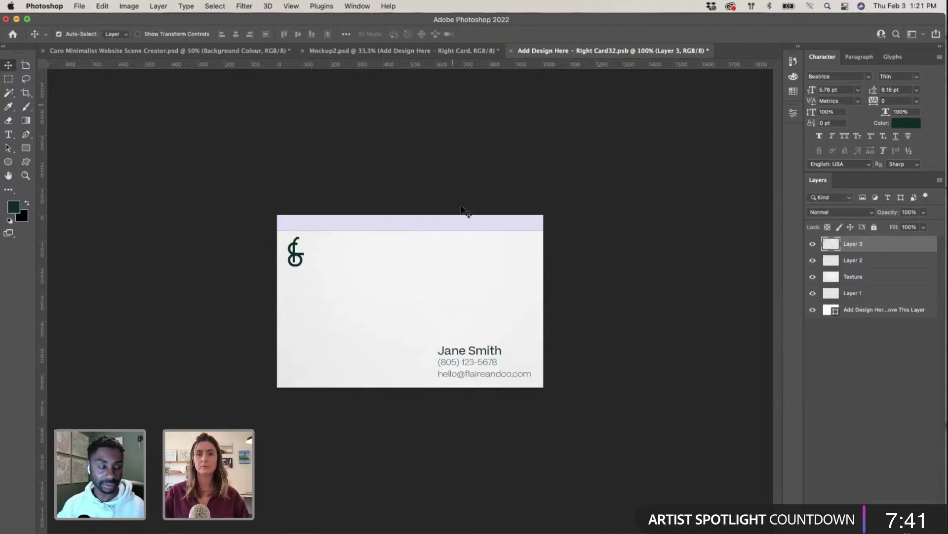
Step: Save and close the card design, then reopen the right card's design for editing
key("alt+bracketleft")
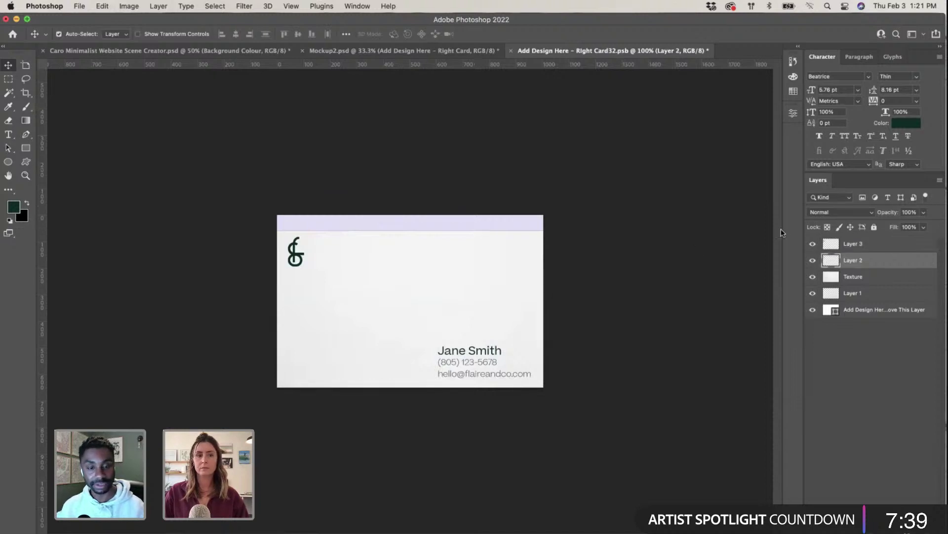
left_click(511, 51)
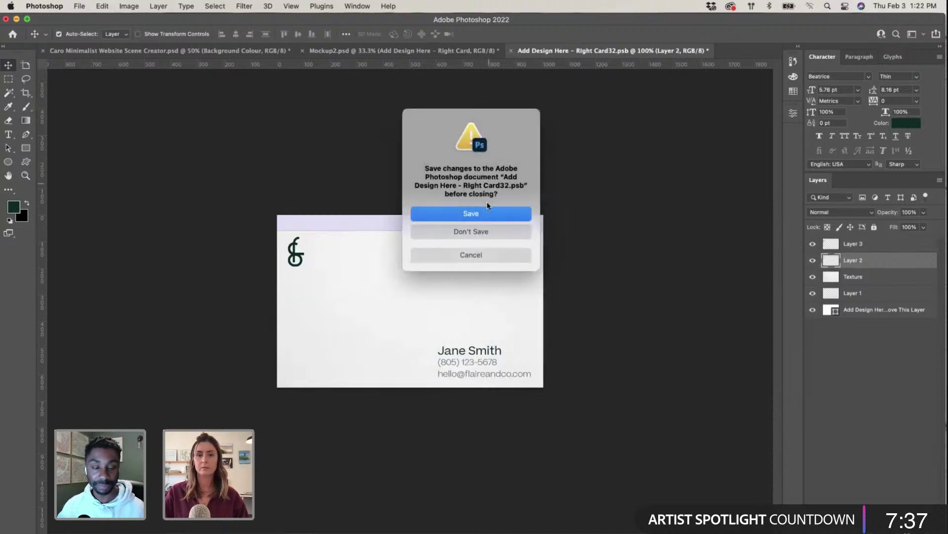
key("Return")
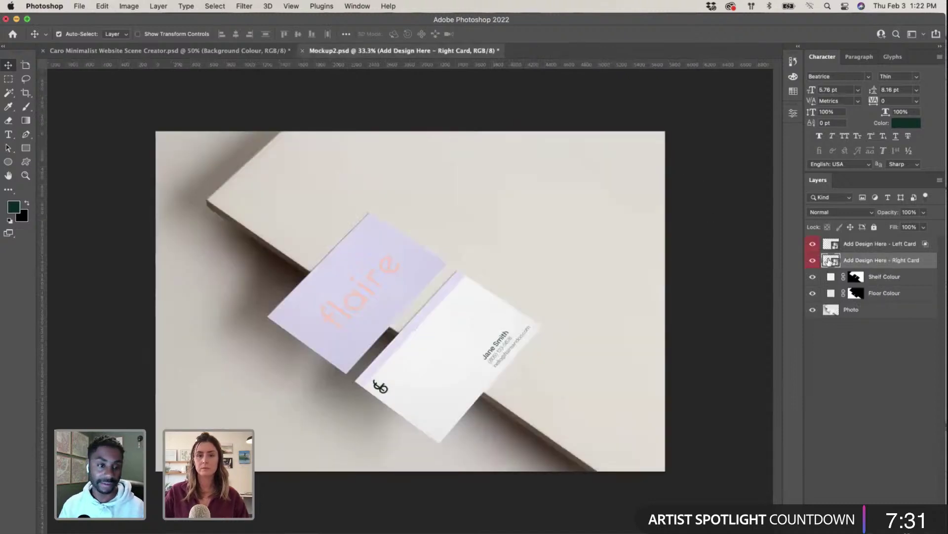
double_click(829, 261)
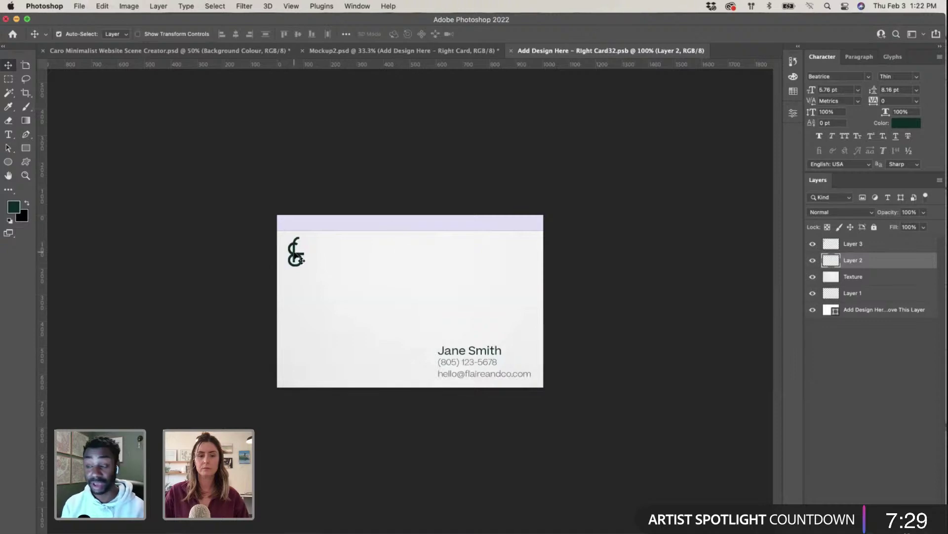
key("ctrl+Up")
Step: In Illustrator, drop a duplicate of the & logo beside the phone mockup
left_click(692, 410)
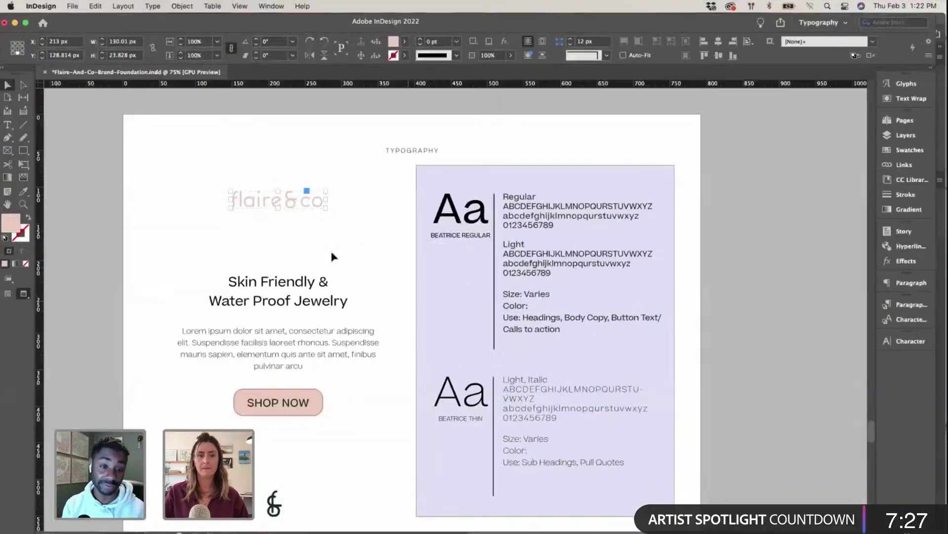
key("ctrl+Up")
left_click(571, 279)
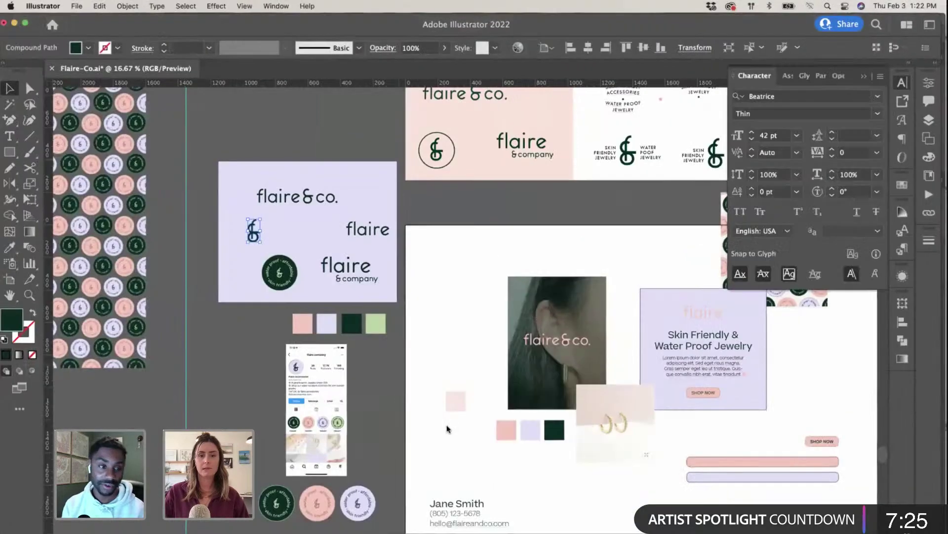
scroll(463, 360, "left", 2)
scroll(467, 362, "right", 6)
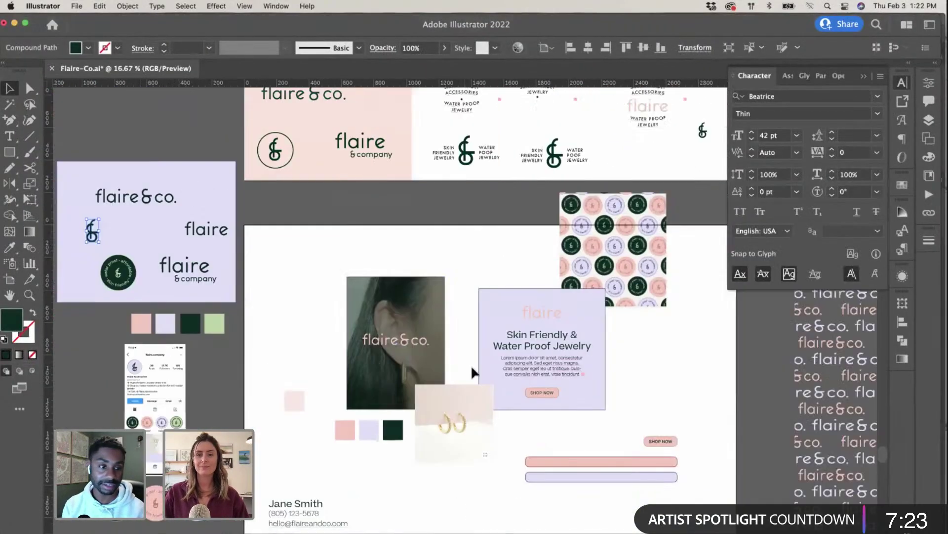
scroll(477, 367, "up", 3)
scroll(476, 366, "left", 4)
scroll(476, 366, "down", 5)
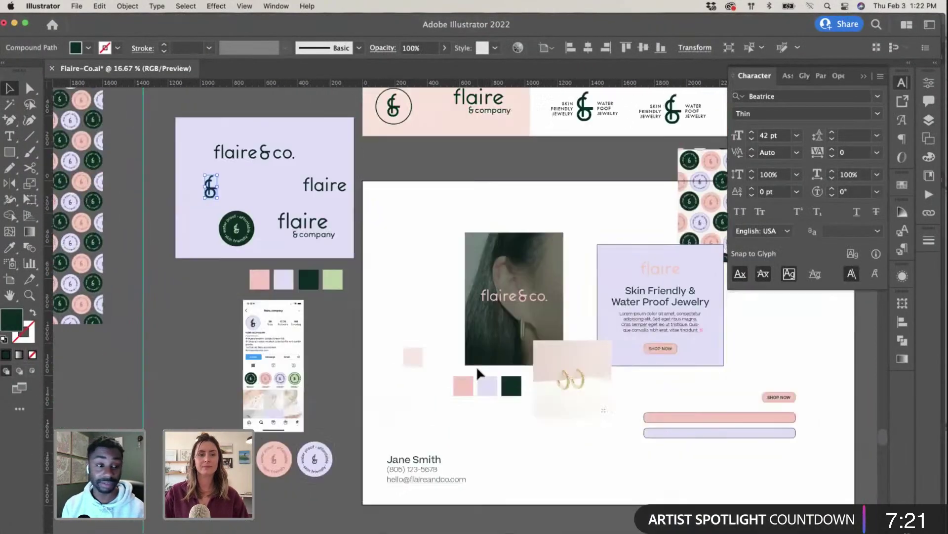
left_click_drag(208, 196, 204, 342)
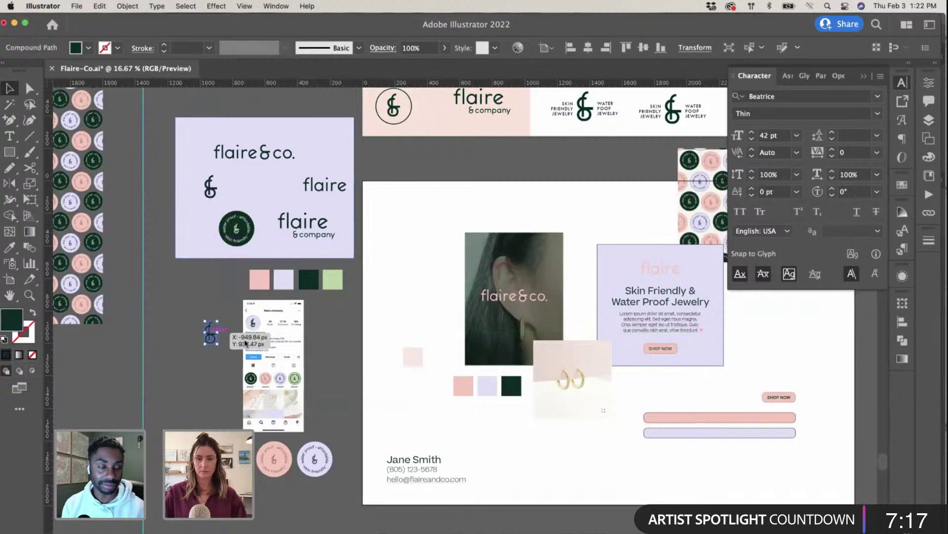
Step: Recolour the & copy pink from the swatch and paste it into the Photoshop card
key("i")
left_click(463, 386)
key("v")
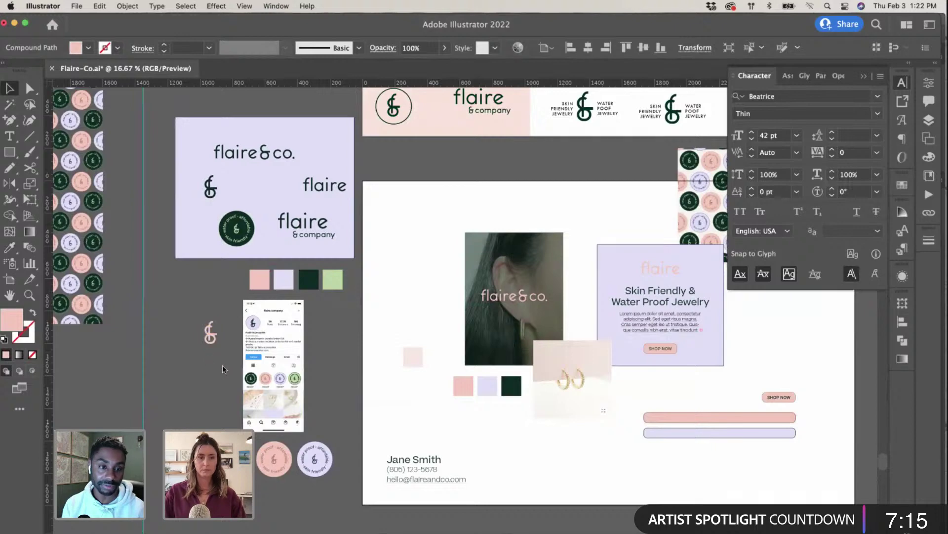
key("ctrl+Up")
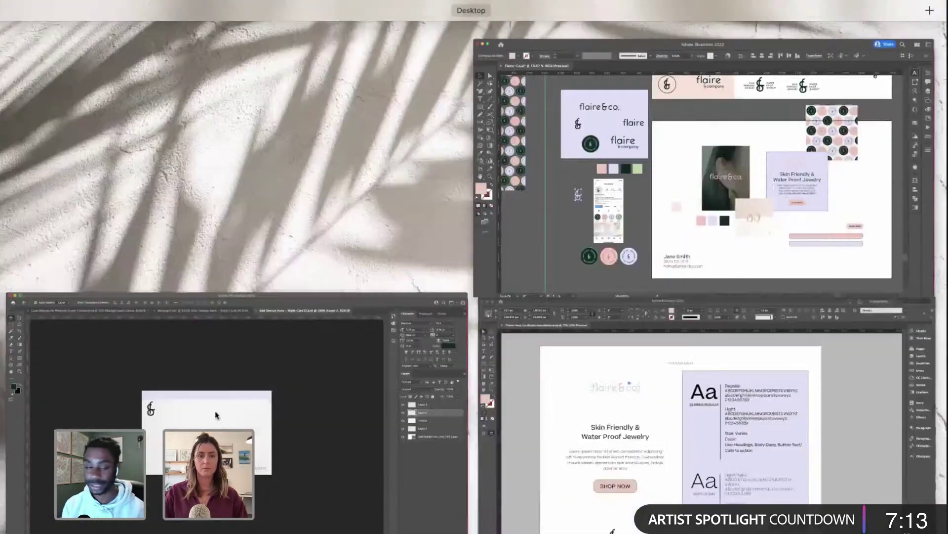
left_click(371, 318)
key("super+v")
Step: Shrink the pasted pink & logo into the top-left corner and delete the dark & logo
left_click(520, 242)
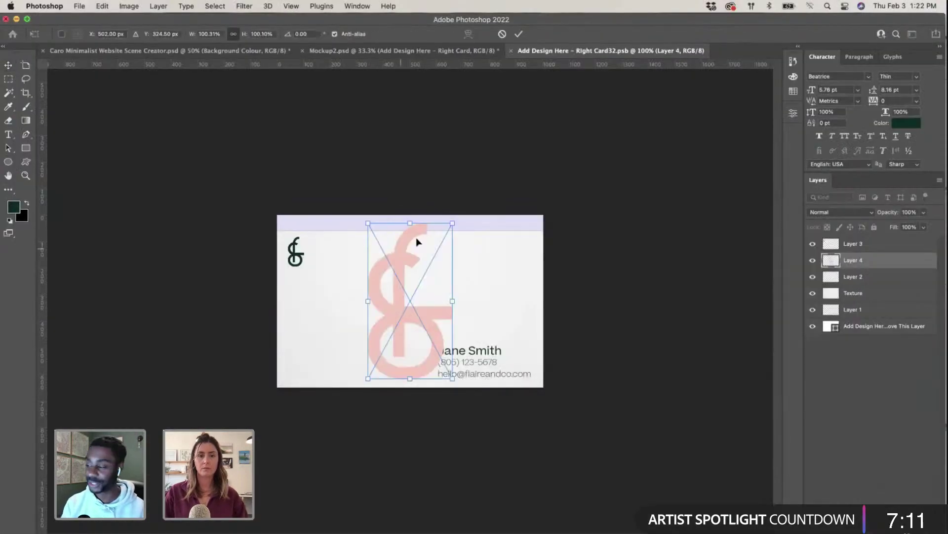
left_click_drag(446, 226, 297, 298)
key("Return")
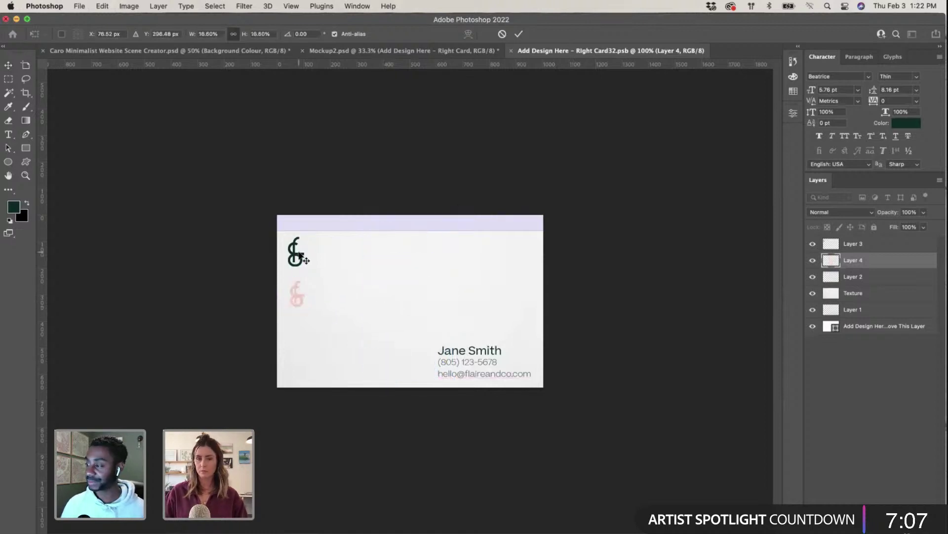
left_click(299, 254)
key("Delete")
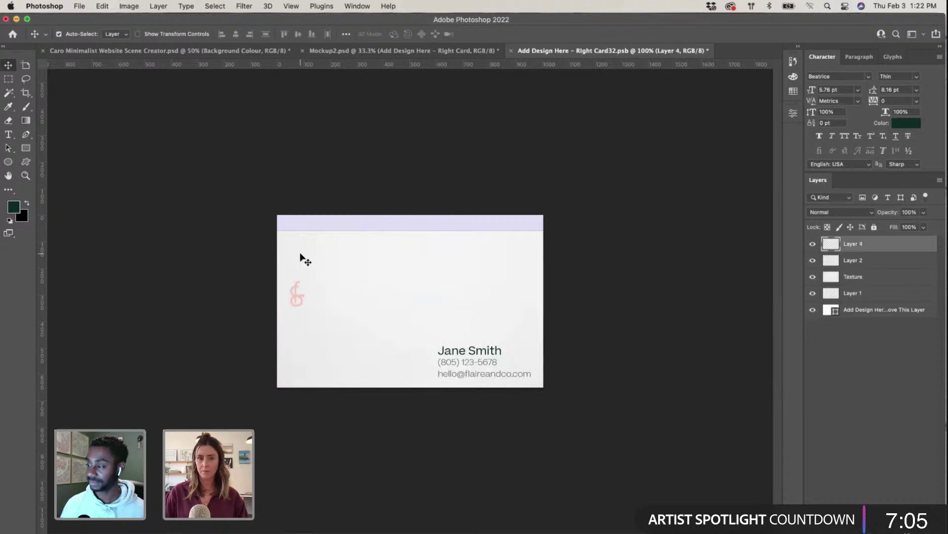
Step: Undo an accidental texture move and enlarge the pink & logo slightly
left_click_drag(303, 311, 298, 259)
key("super+z")
left_click(300, 300)
key("super+plus")
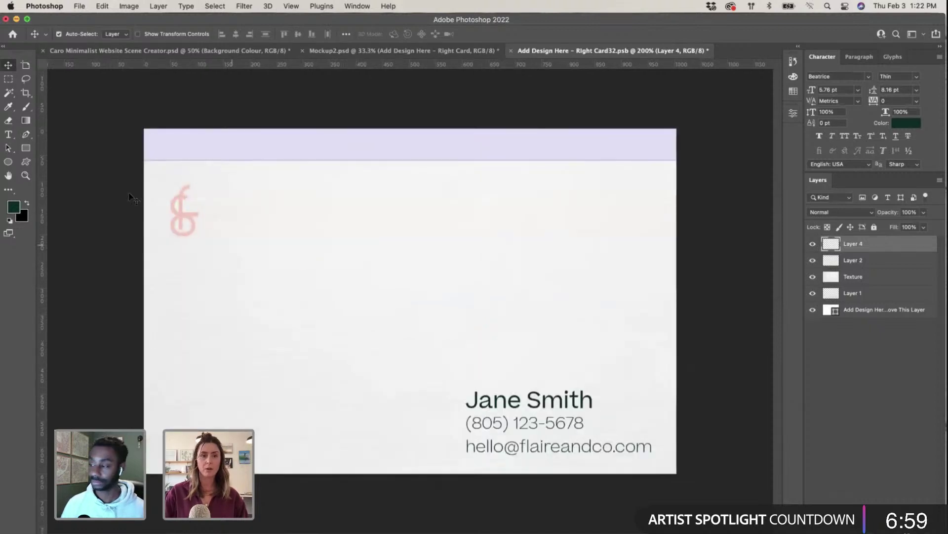
key("super+t")
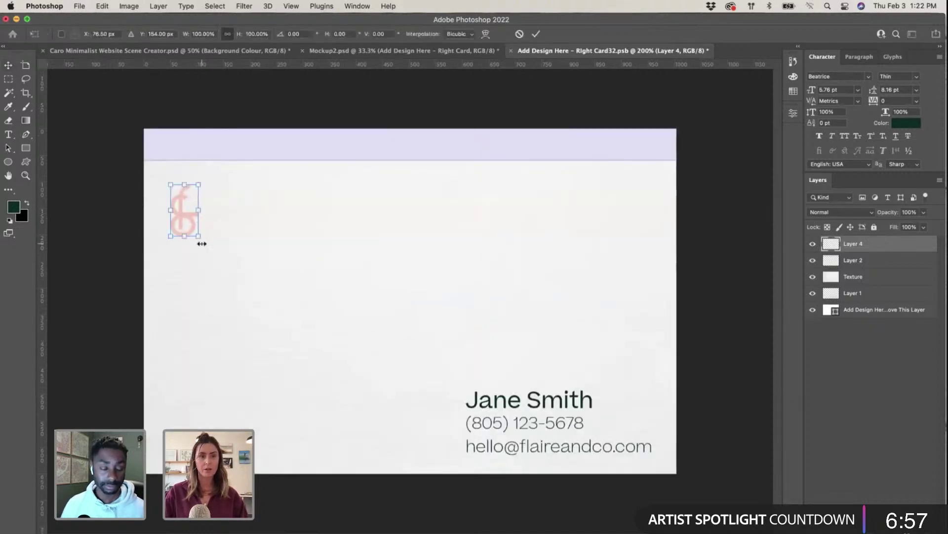
left_click_drag(199, 237, 185, 224)
key("Return")
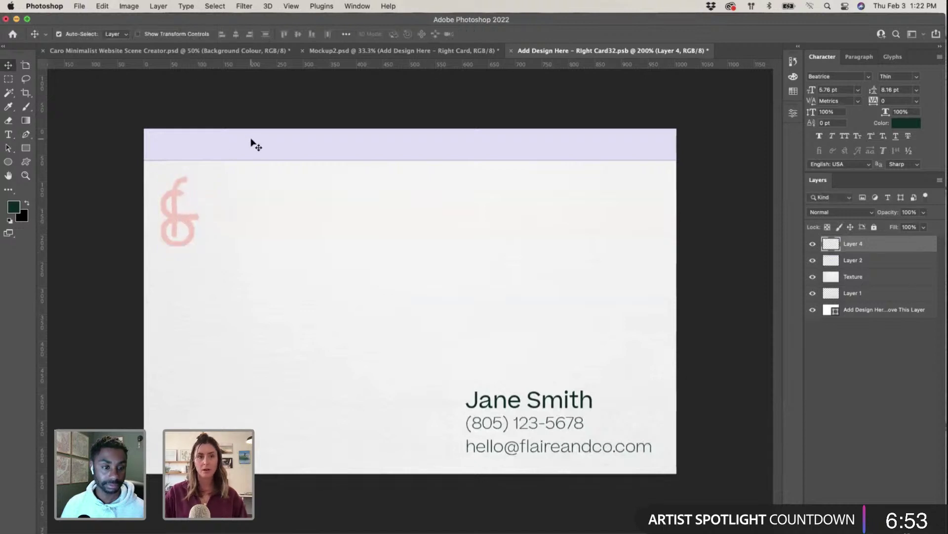
Step: Hide the lavender top band and nudge the pink logo higher on the card
left_click(539, 154)
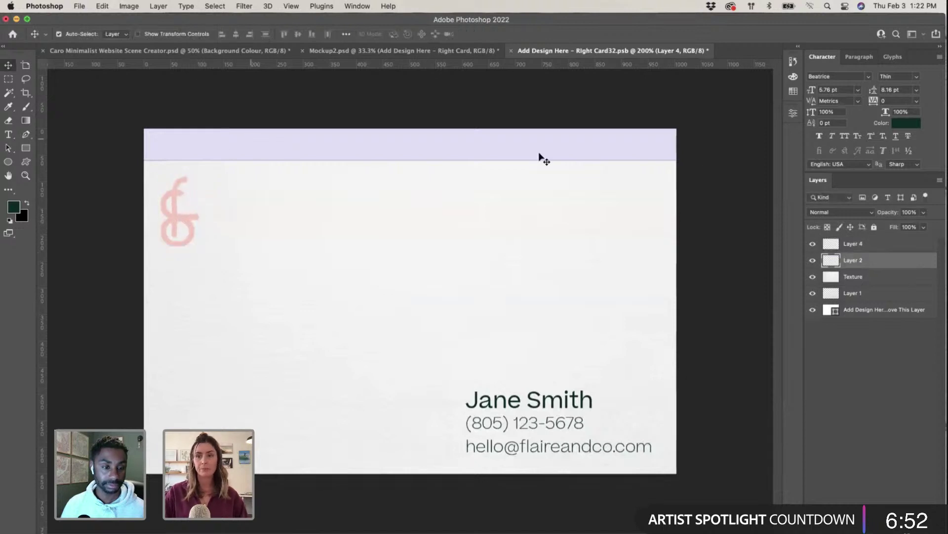
left_click(814, 263)
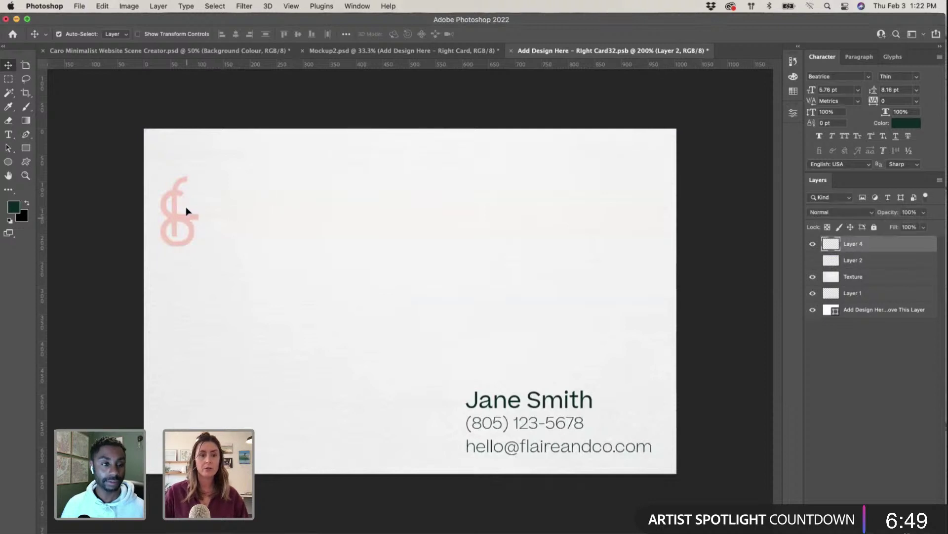
mouse_move(187, 210)
left_mouse_down()
mouse_move(187, 192)
mouse_move(195, 200)
left_mouse_up()
left_click(525, 407)
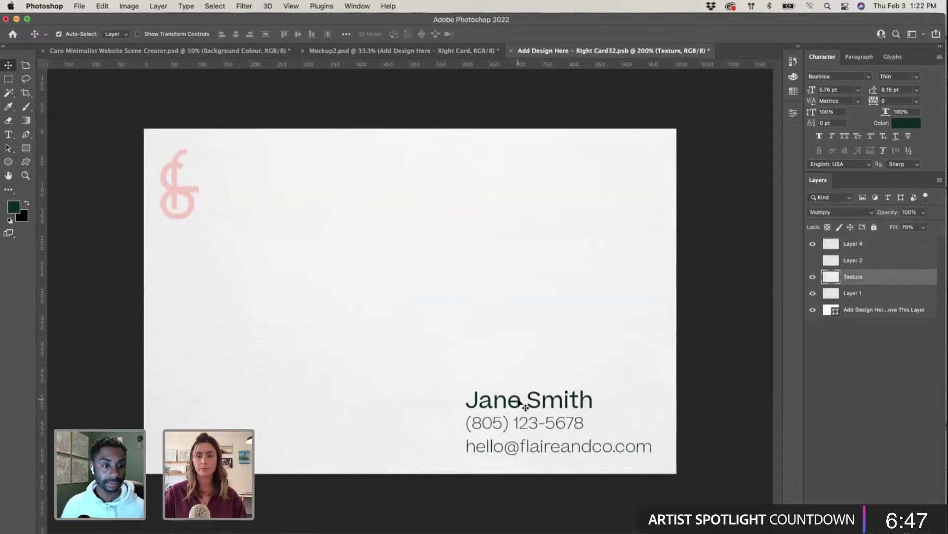
key("ctrl+Up")
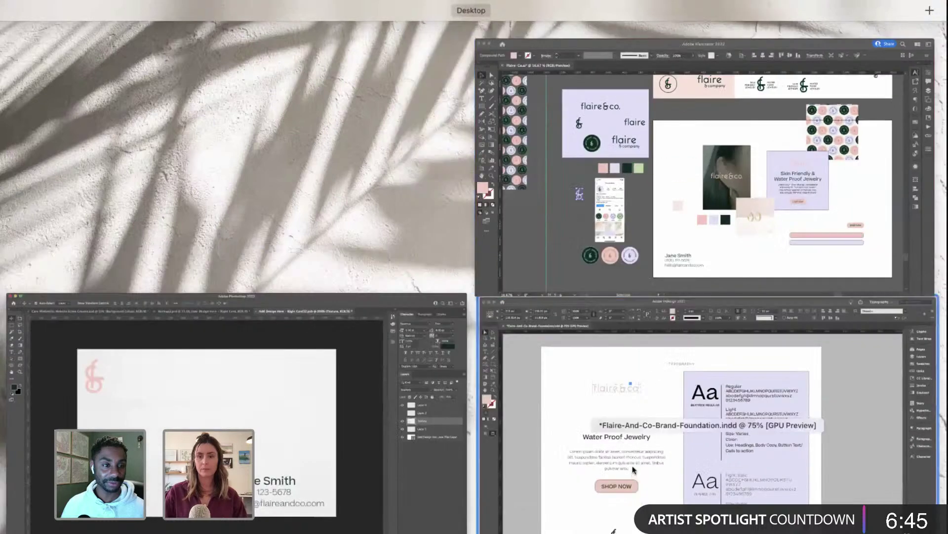
Step: Select the Jane Smith contact block and move it to the right
left_click(684, 202)
left_click(427, 460)
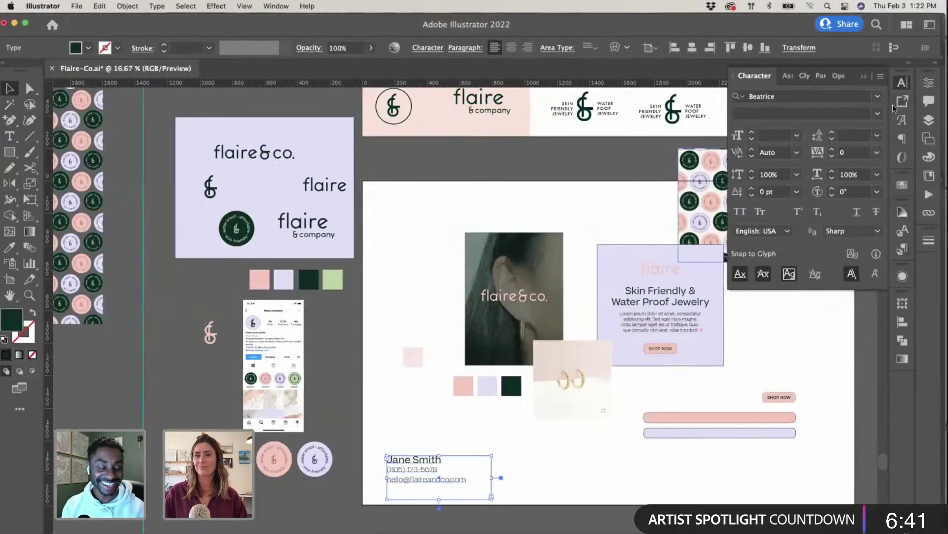
key("t")
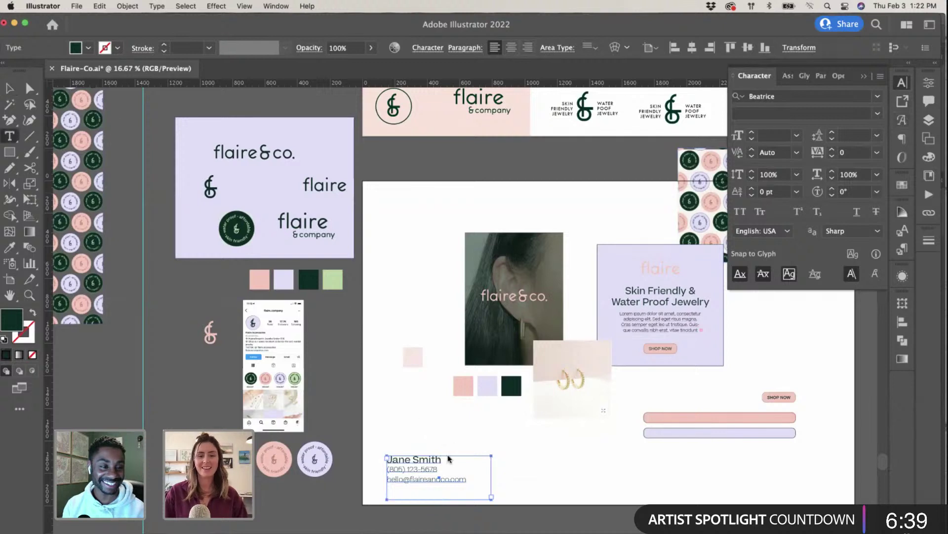
left_click(448, 464)
left_click(446, 476)
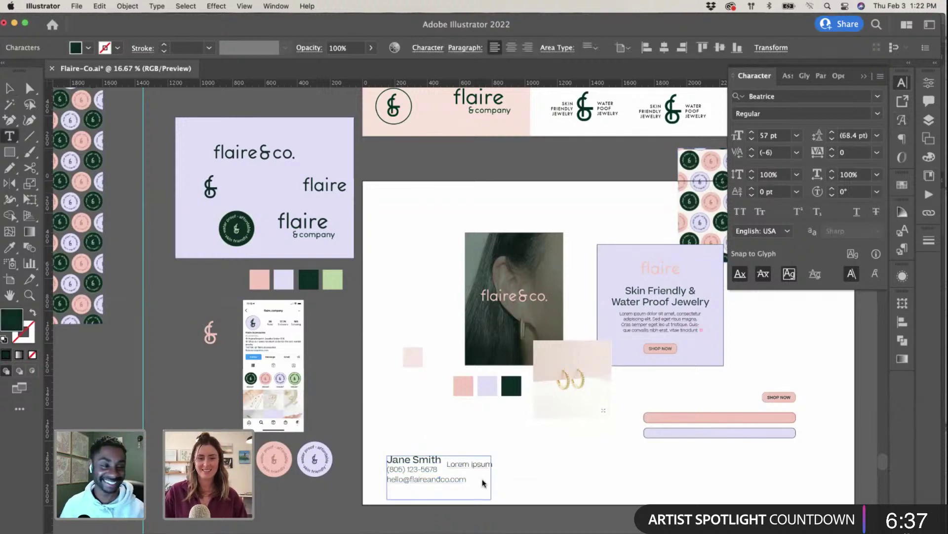
key("super+a")
key("Escape")
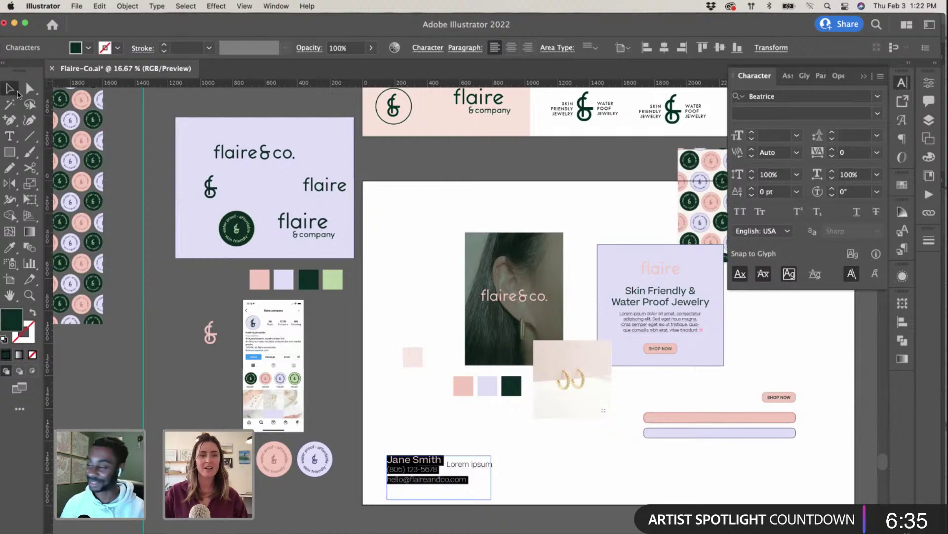
left_click_drag(443, 486, 495, 463)
Step: Right-align the contact text and insert a line break before the phone number
left_click(11, 134)
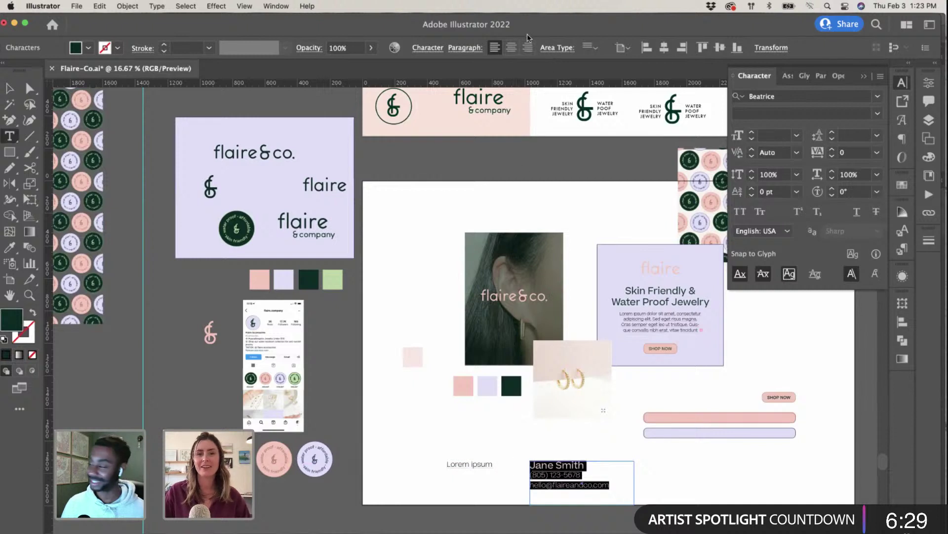
left_click(528, 47)
left_click(623, 468)
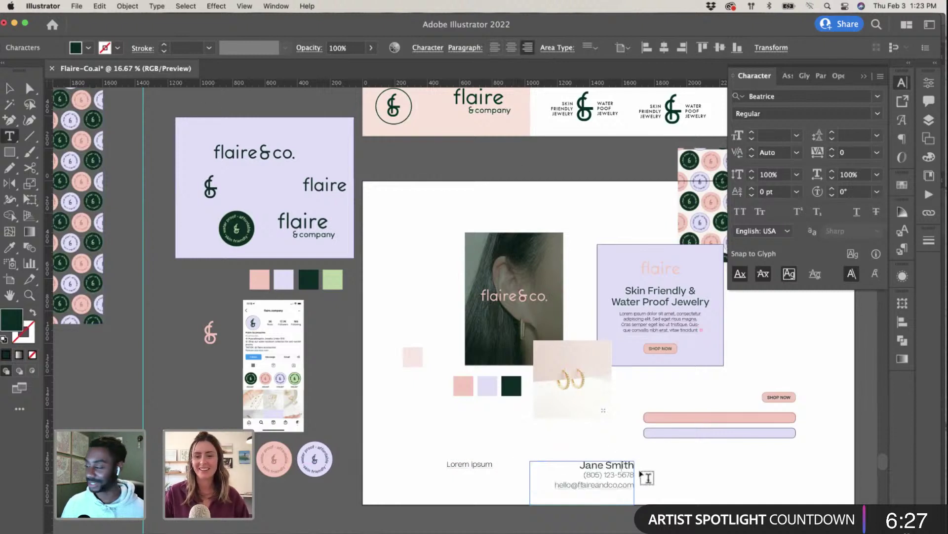
left_click(584, 474)
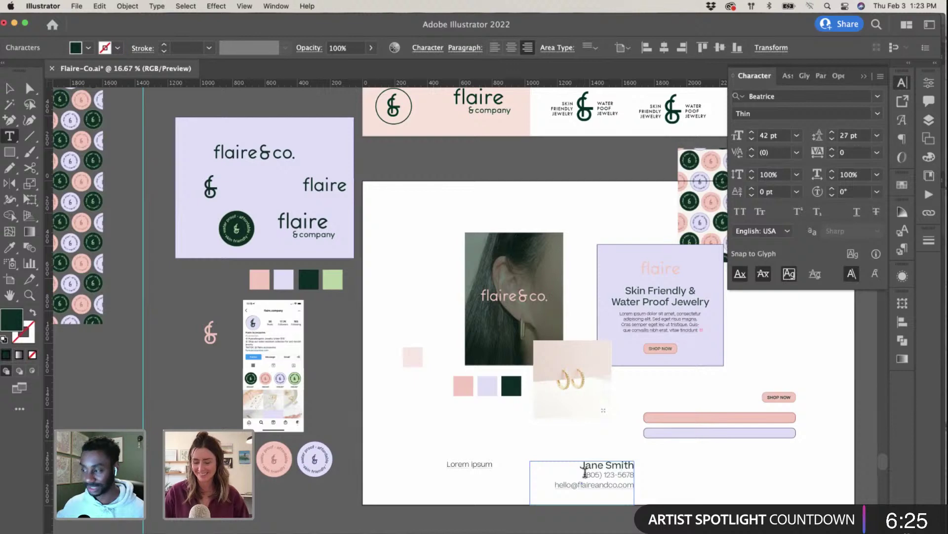
key("Return")
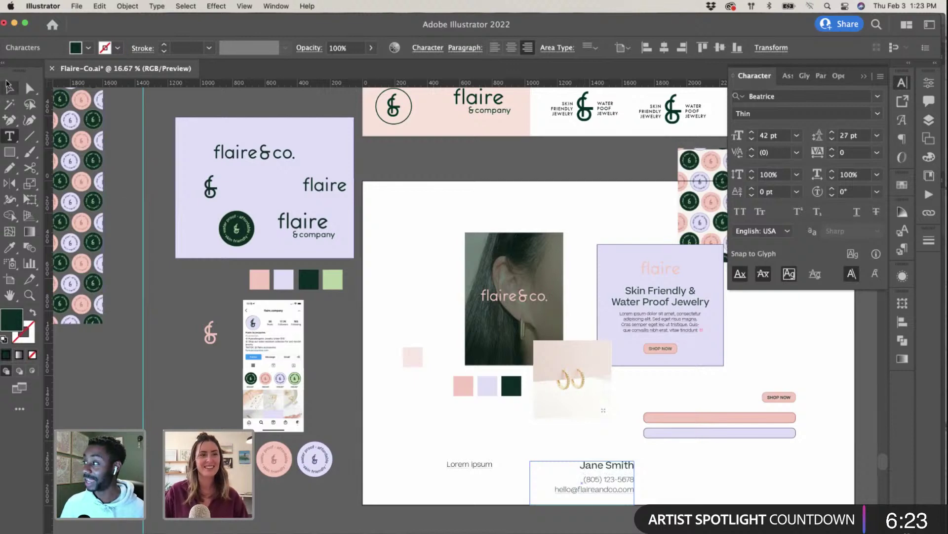
left_click(7, 85)
key("ctrl+Up")
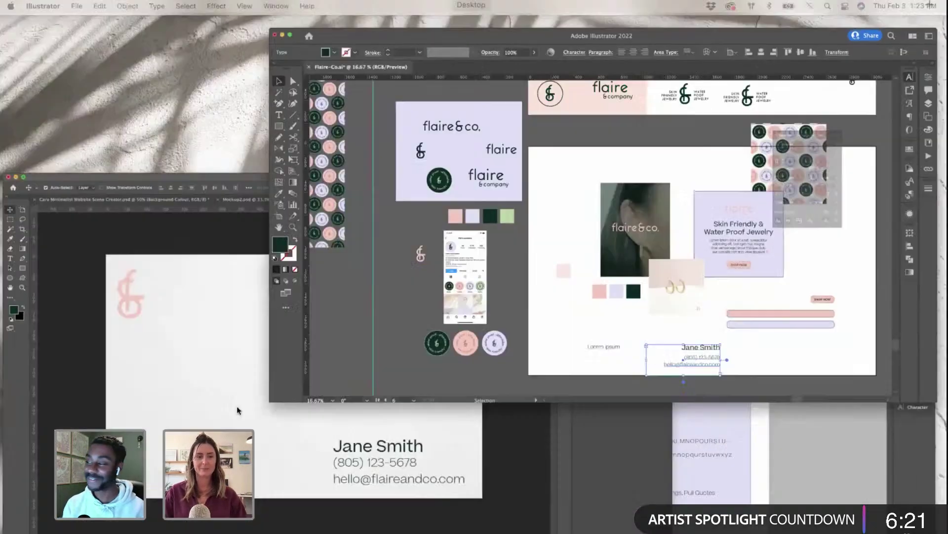
left_click(519, 451)
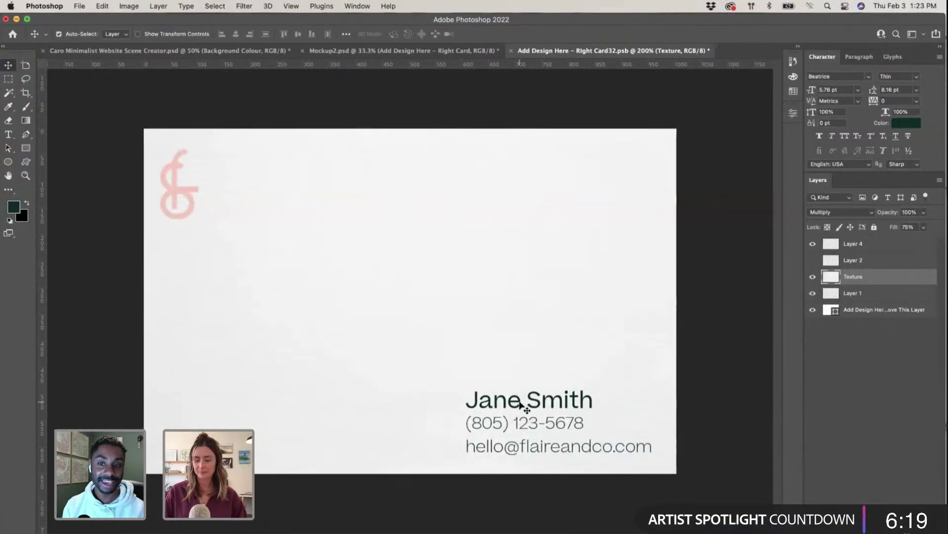
key("Delete")
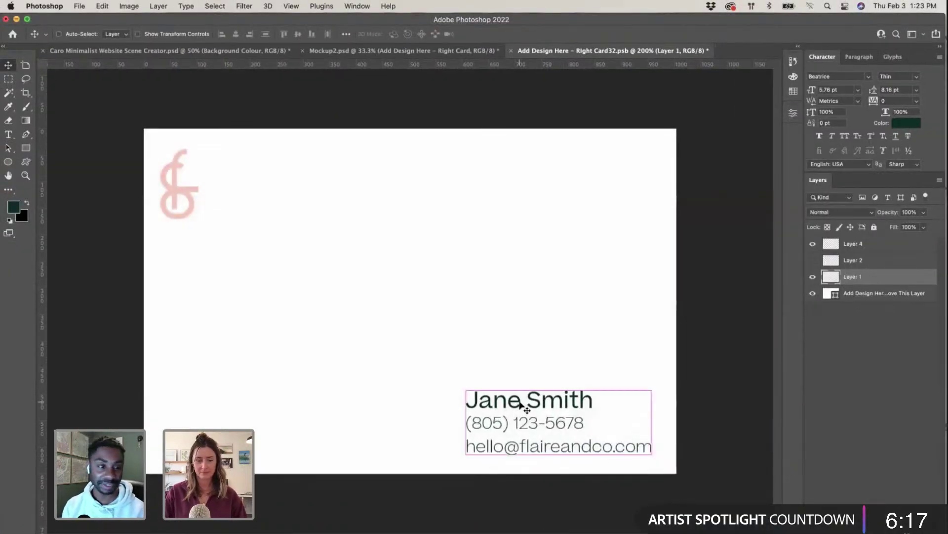
key("super+z")
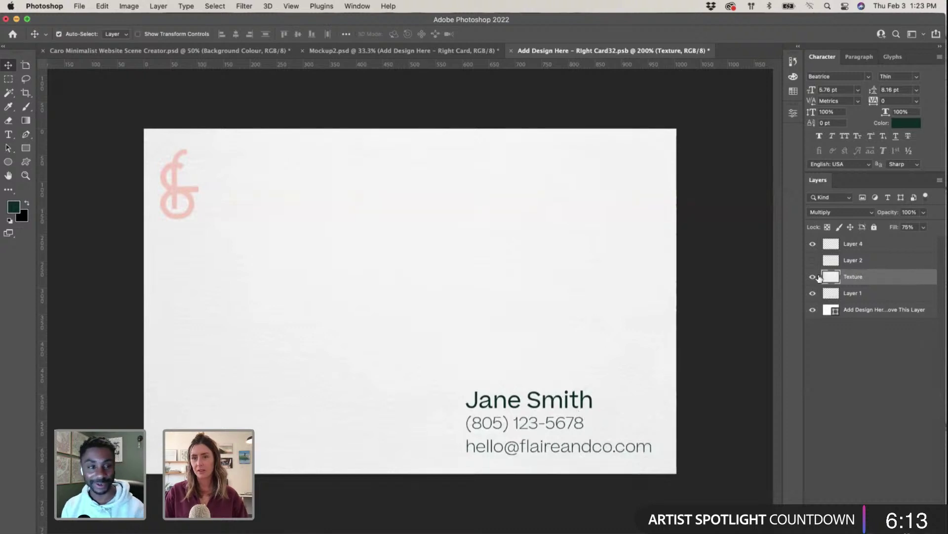
left_click(813, 260)
left_click(813, 260)
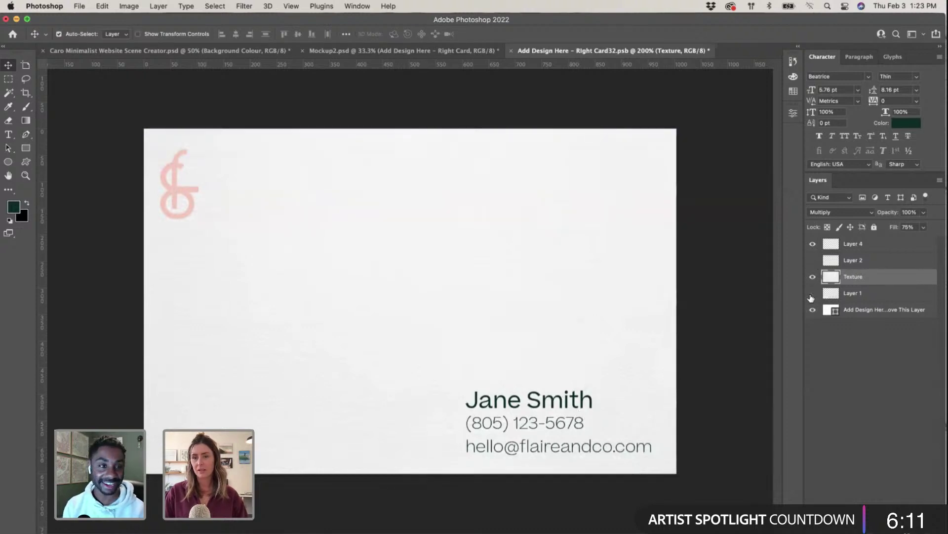
left_click(812, 293)
Step: Paste the contact block as pixels, scale it into the card's lower-right corner, then save and close
key("super+v")
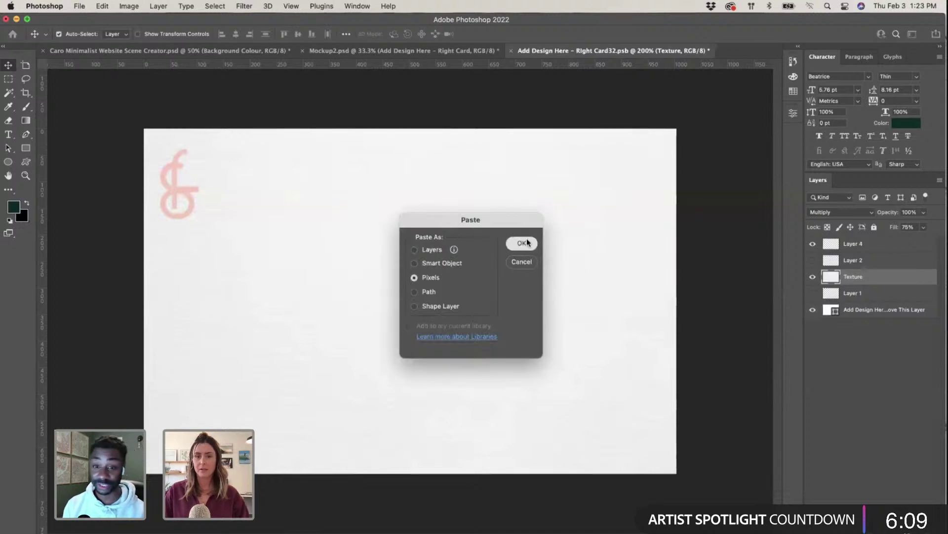
left_click(522, 243)
left_click_drag(676, 187, 396, 307)
left_click_drag(386, 355, 651, 423)
left_click_drag(404, 374, 444, 389)
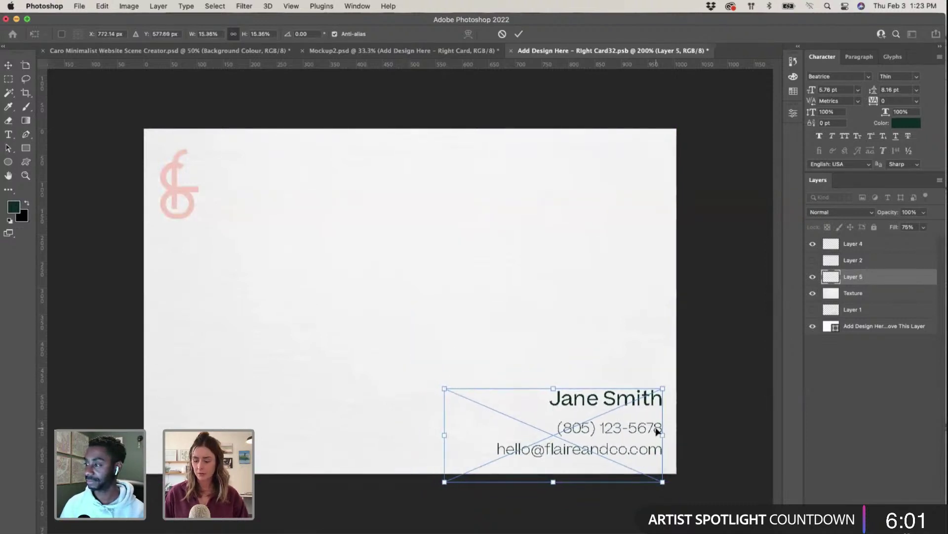
key("Return")
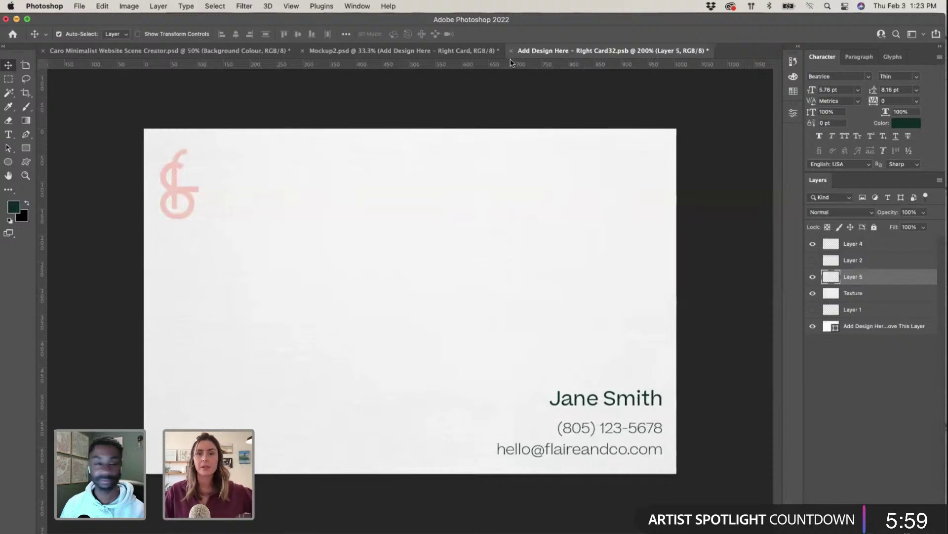
left_click(511, 50)
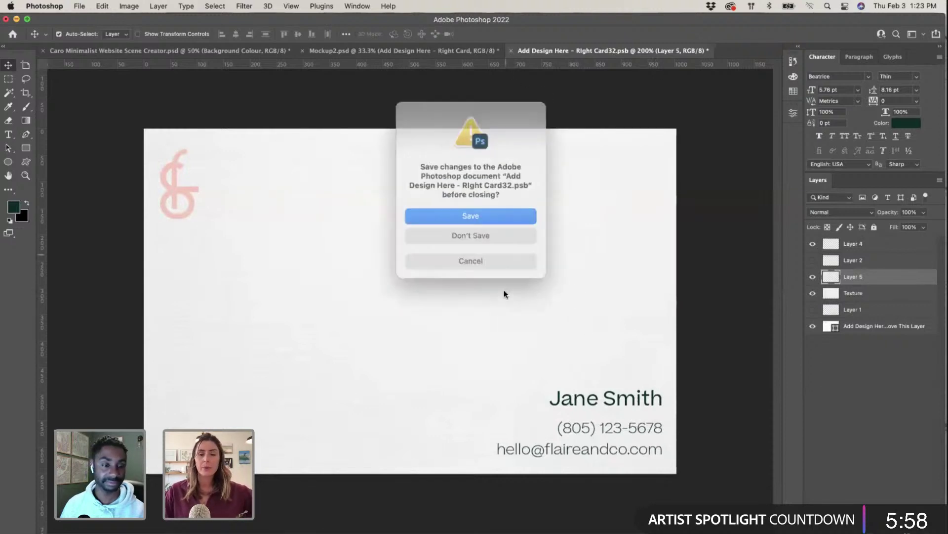
left_click(476, 218)
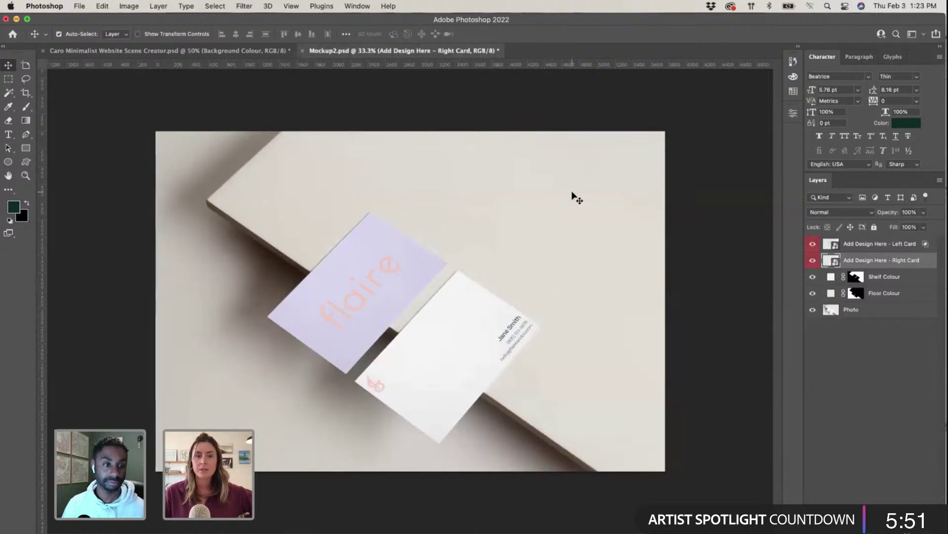
Step: Move the Mockup2 tab first and open the Shelf Colour fill's Color Picker, showing f8f4ee
left_click_drag(474, 51, 218, 51)
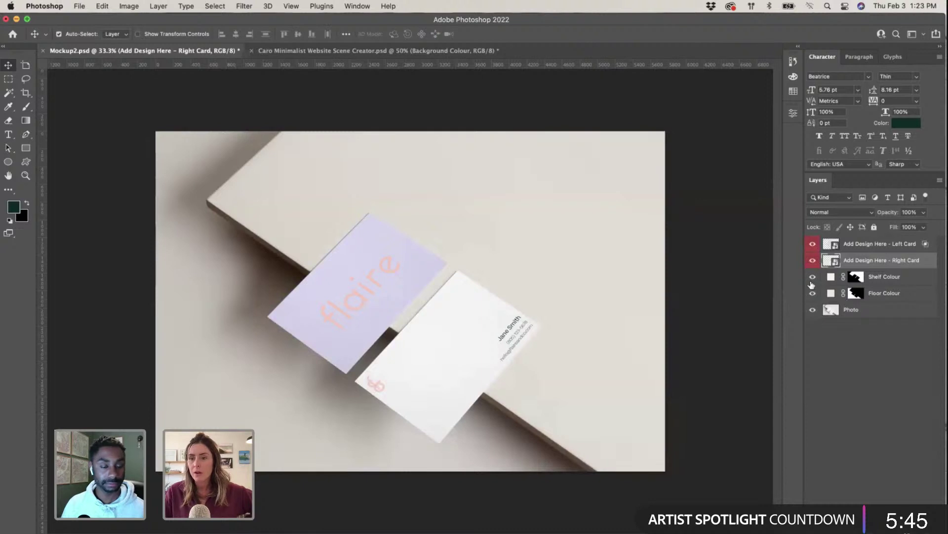
left_click(813, 278)
left_click(814, 277)
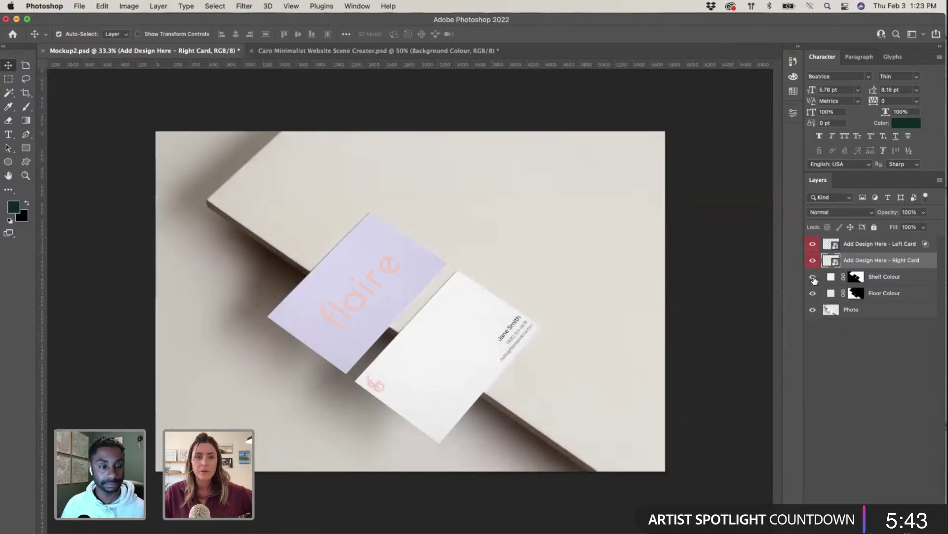
left_click(831, 277)
double_click(831, 278)
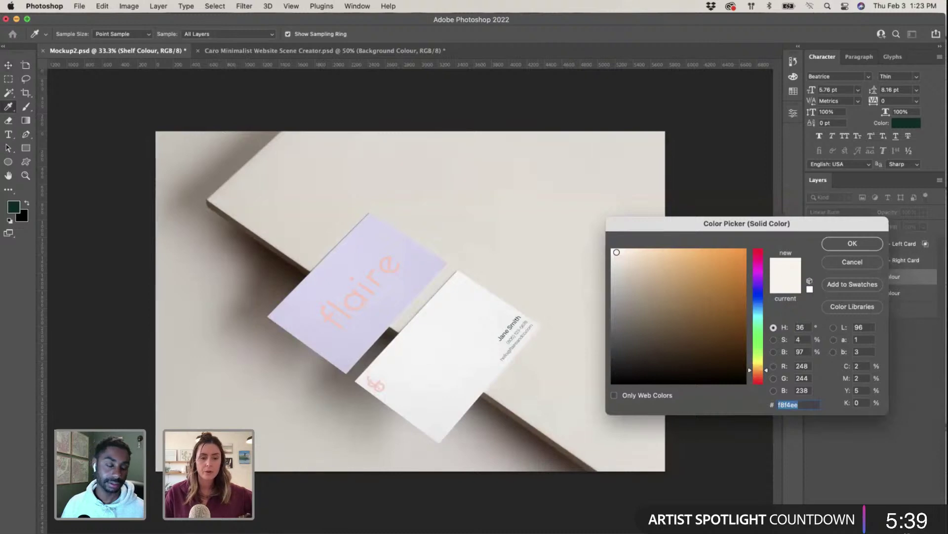
key("super+Tab")
scroll(484, 343, "down", 10)
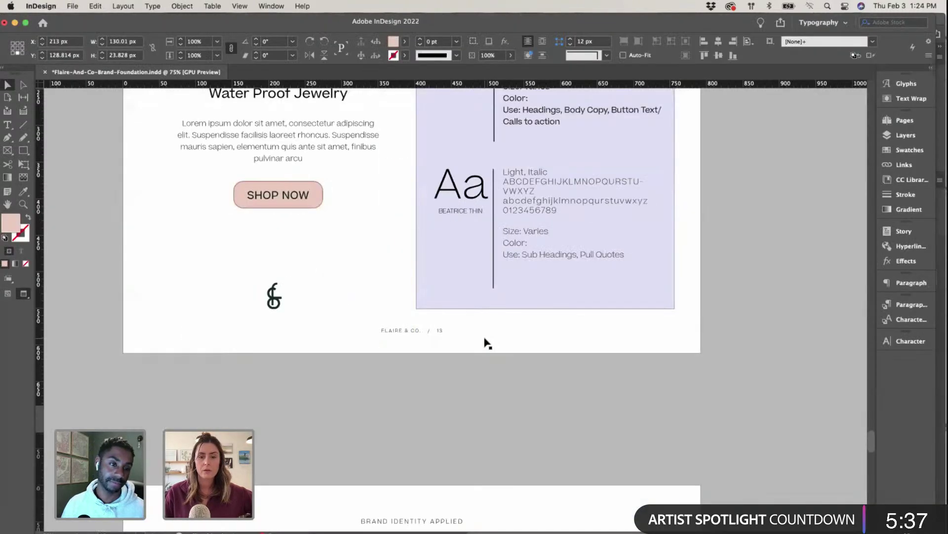
scroll(484, 343, "down", 8)
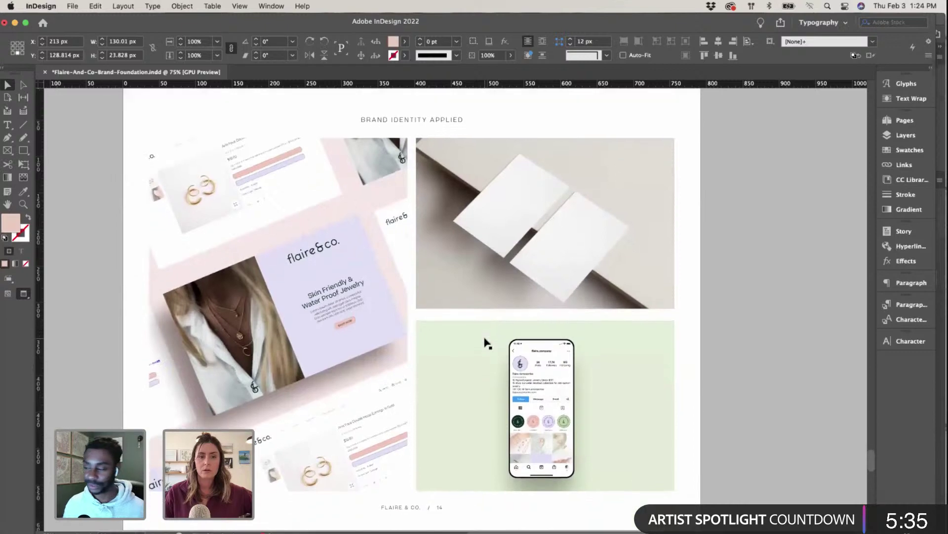
key("ctrl+Up")
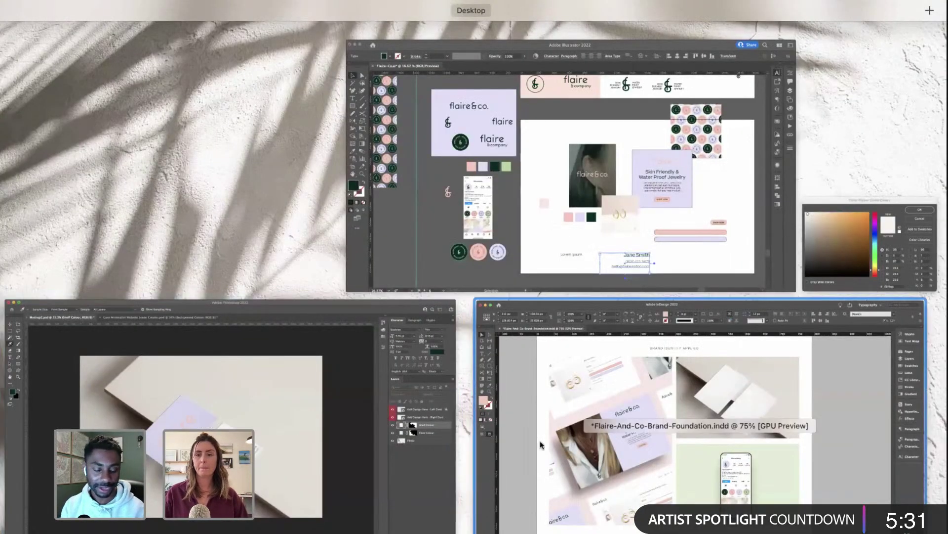
left_click(566, 152)
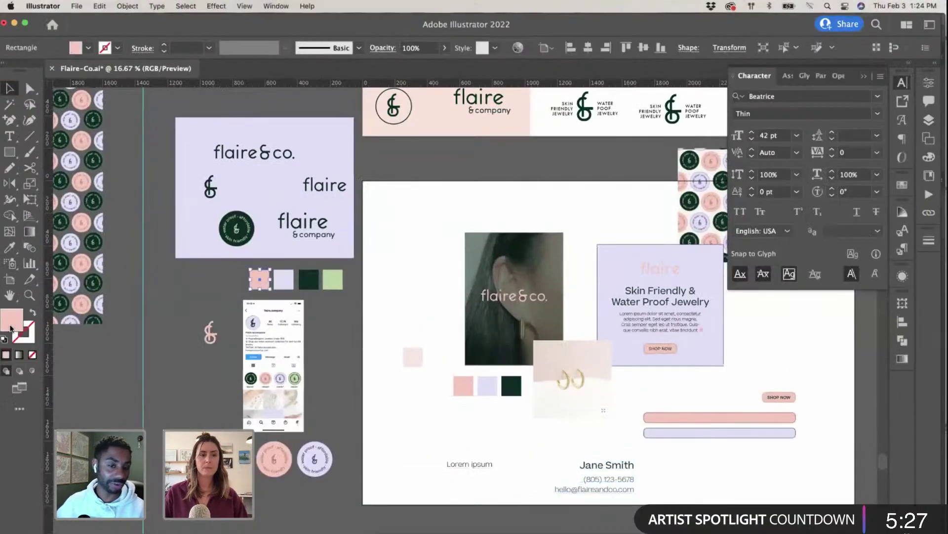
double_click(11, 324)
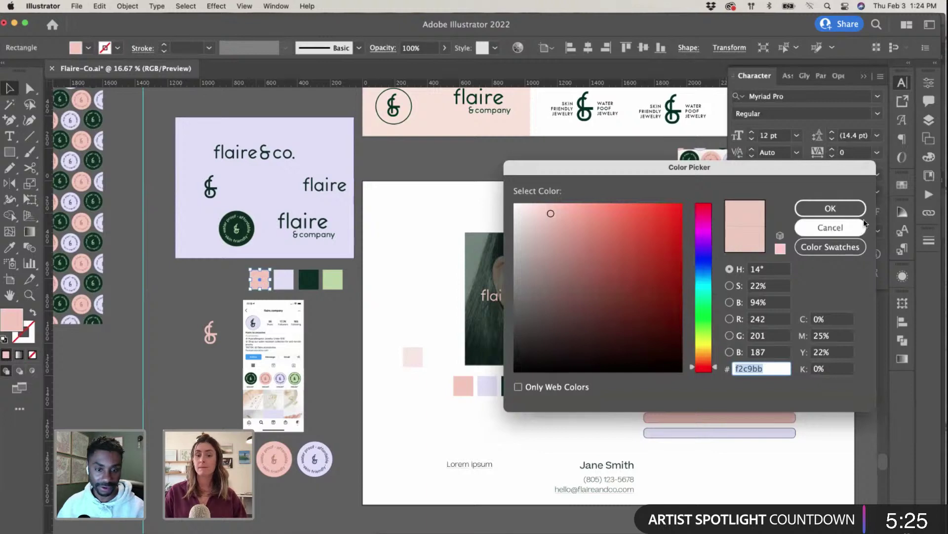
left_click(831, 208)
key("ctrl+Up")
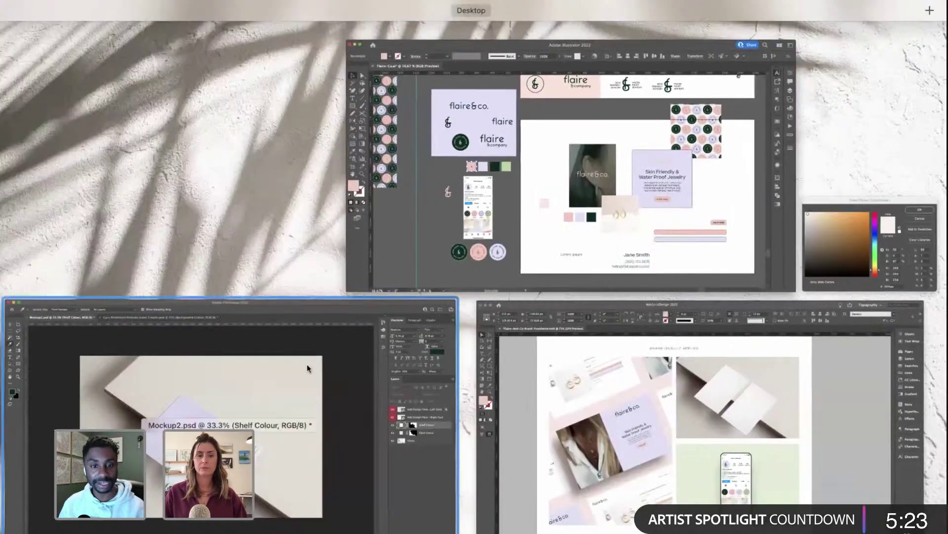
left_click(307, 363)
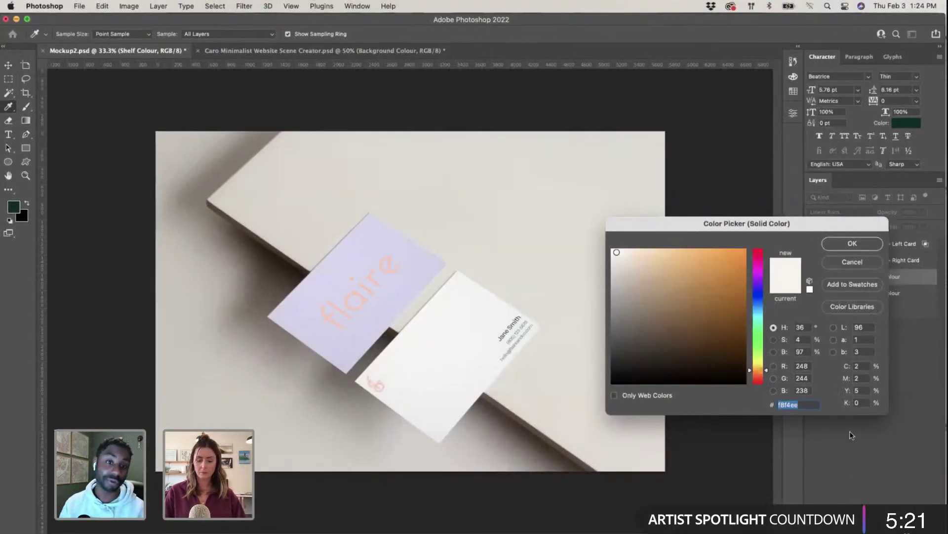
Step: Paste brand pink f2c9bb, lighten the shelf to blush fbede8, and open the Floor Colour picker
type("f2c9bb")
left_click_drag(636, 256, 621, 250)
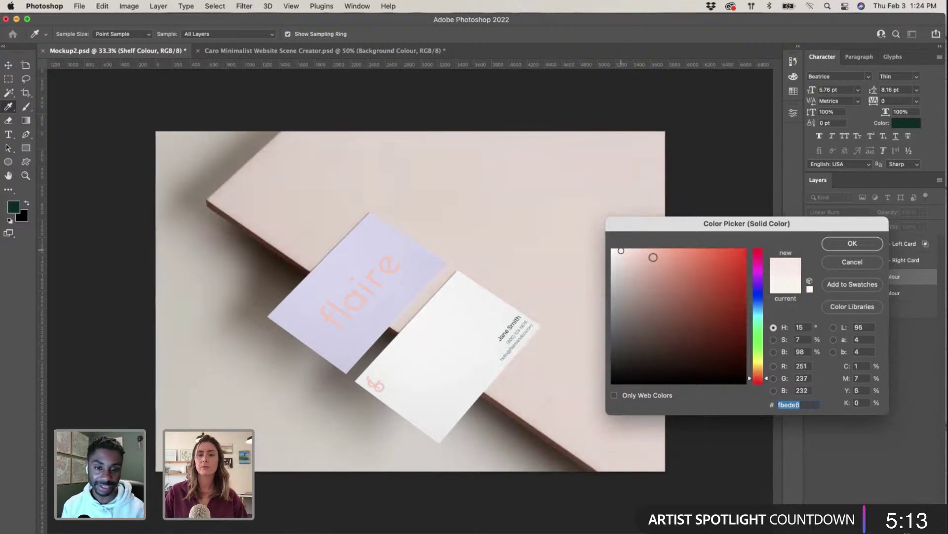
left_click(835, 246)
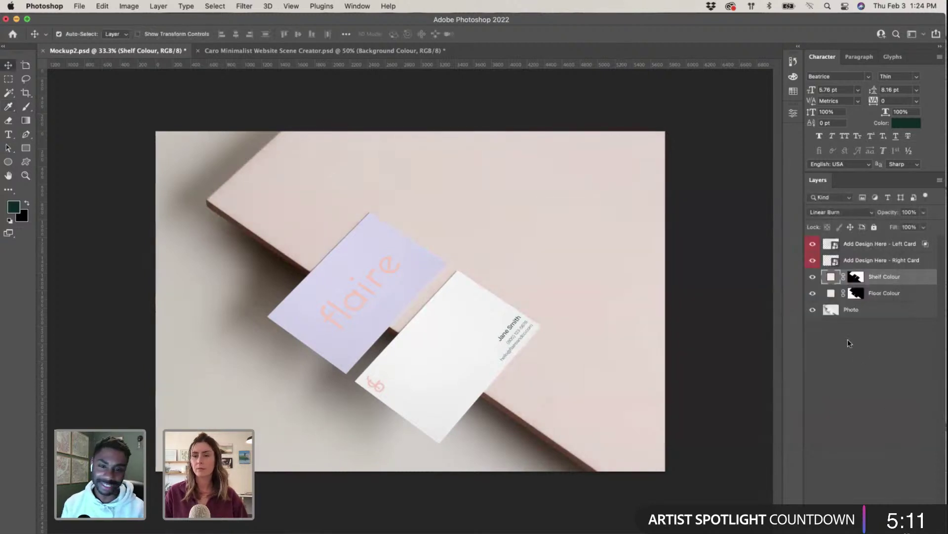
double_click(831, 293)
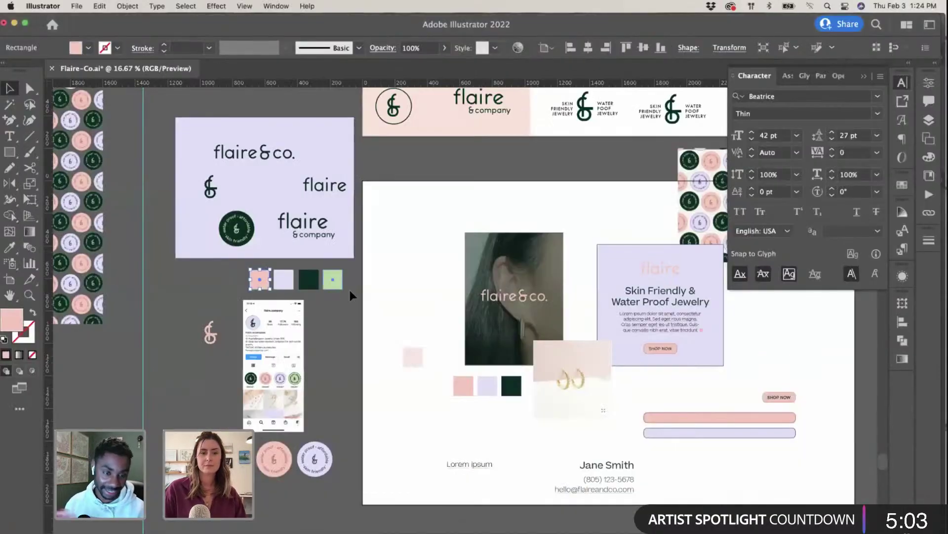
Step: Copy the sage green swatch's hex value bdd6a4 in Illustrator and return to Photoshop
left_click(439, 210)
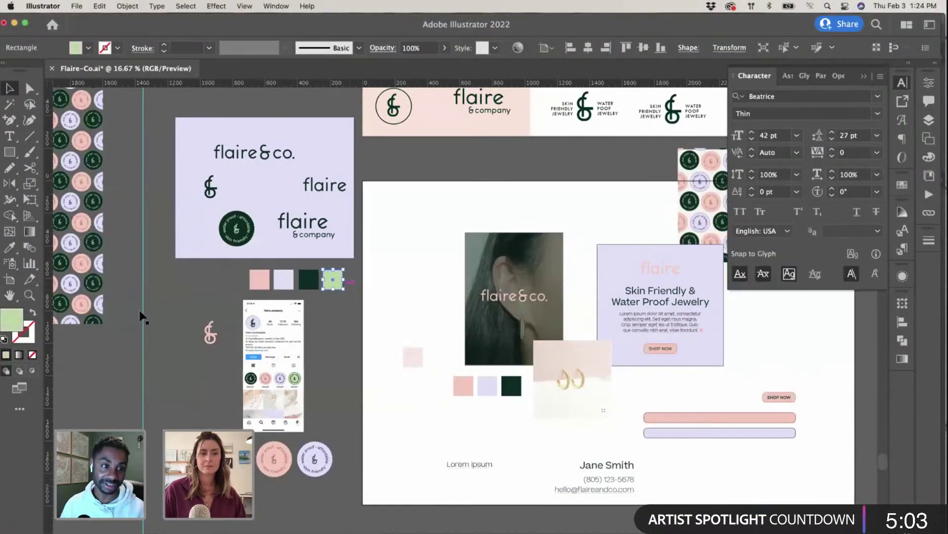
double_click(220, 238)
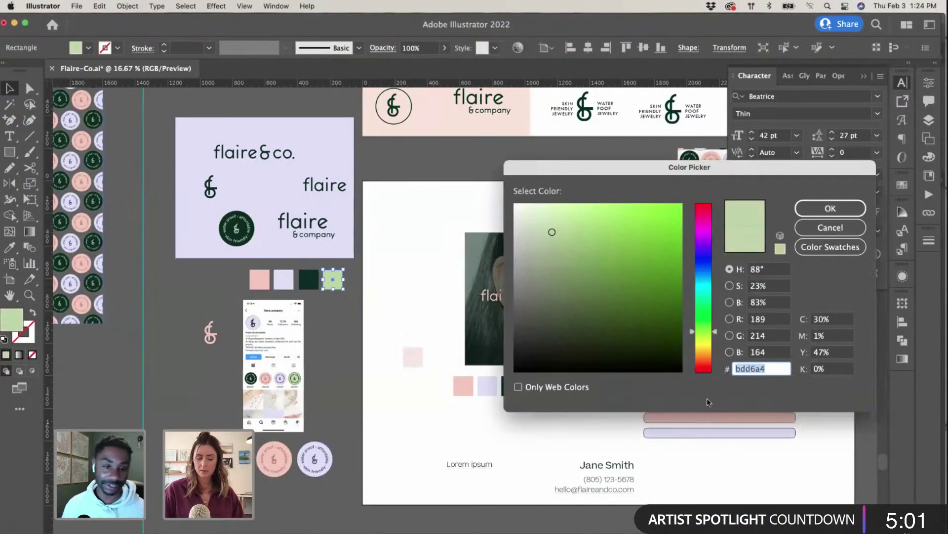
key("Return")
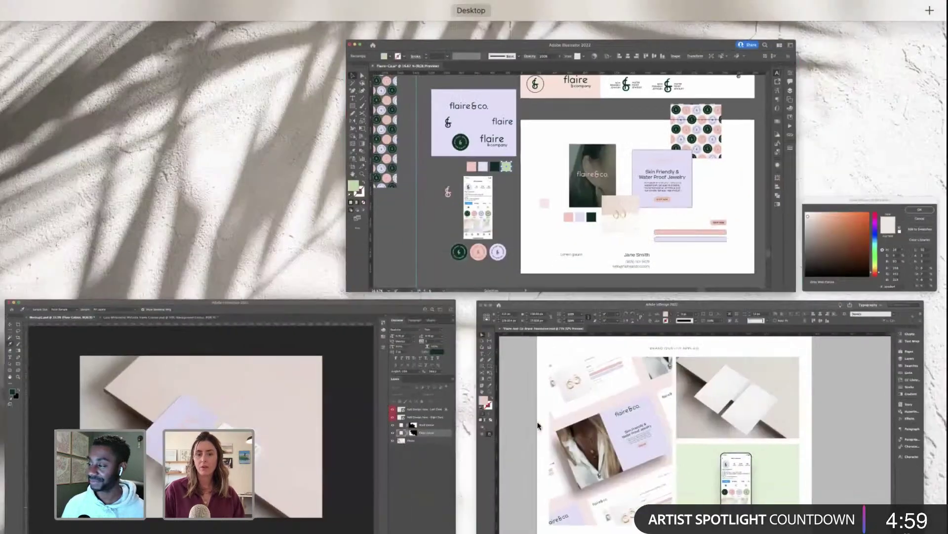
left_click(239, 384)
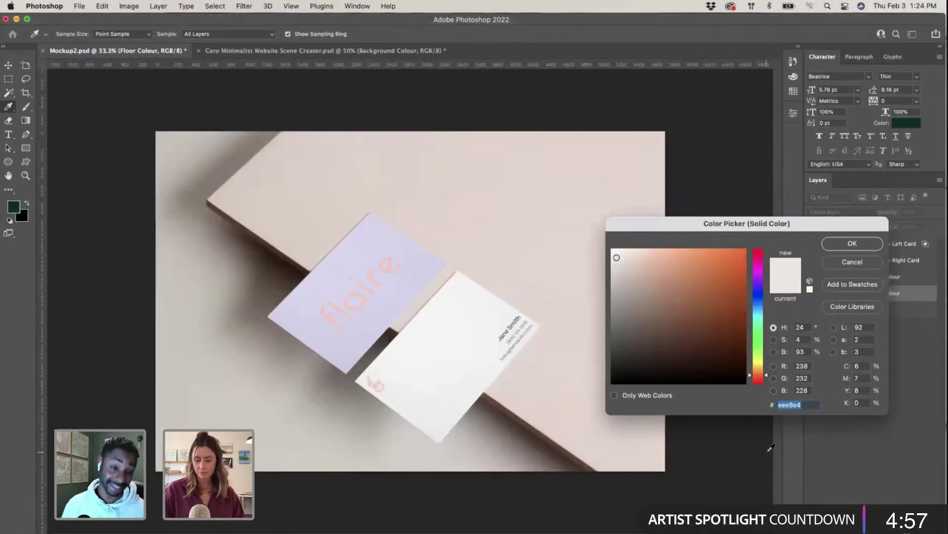
Step: Paste bdd6a4 and lighten the floor colour to a pale sage e8ede4
type("bdd6a4")
left_click(630, 268)
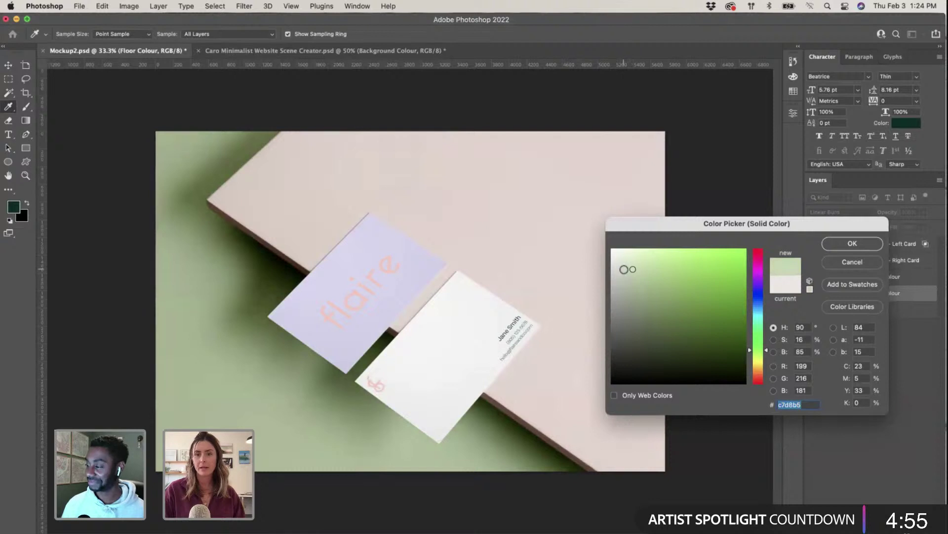
left_click_drag(630, 267, 618, 260)
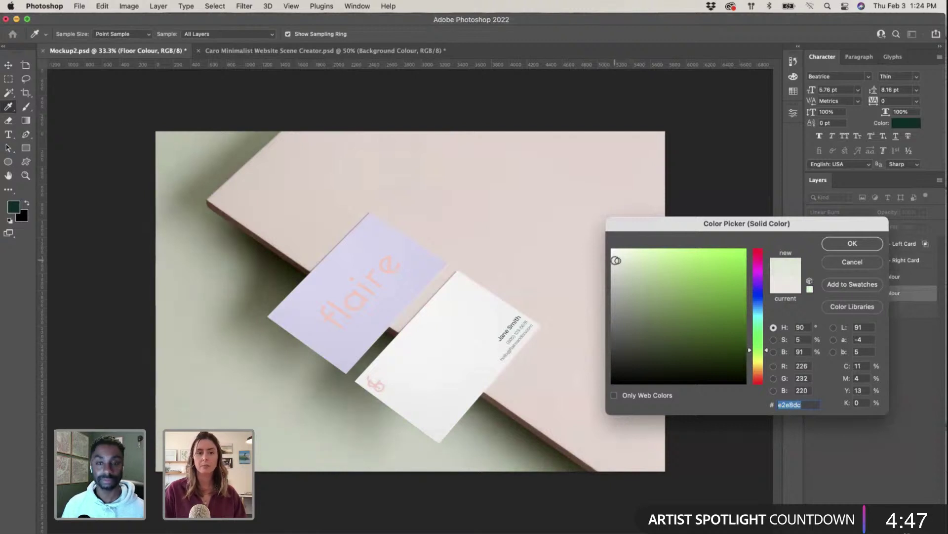
left_click(615, 259)
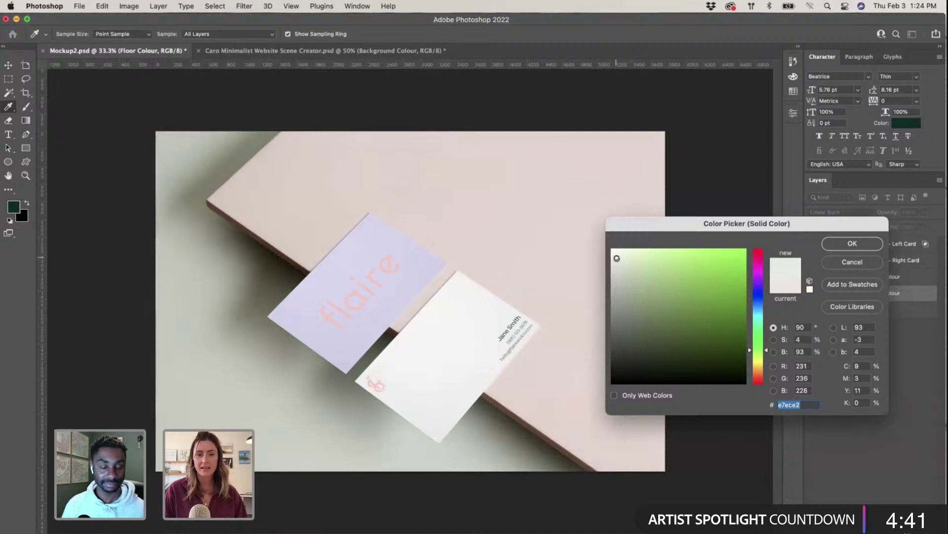
left_click(616, 258)
left_click(852, 244)
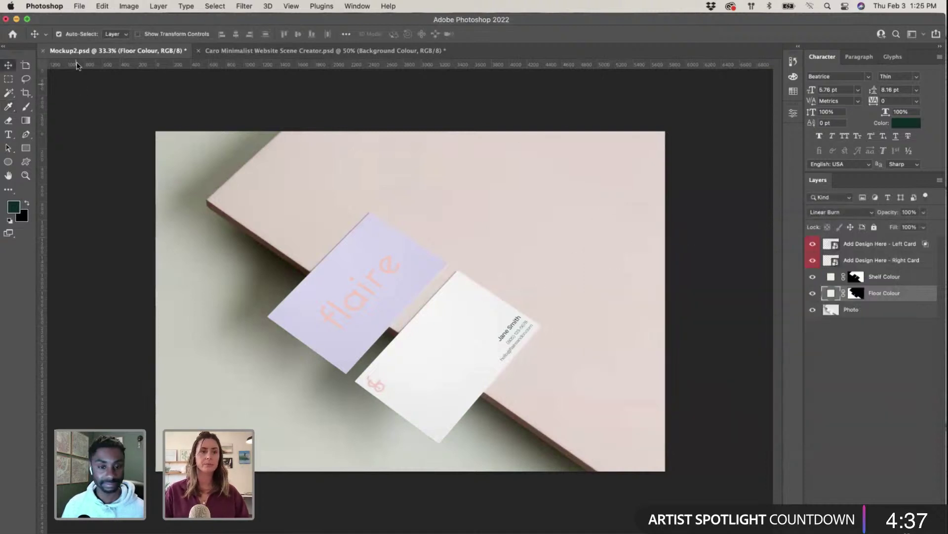
Step: Save the updated Mockup2 file with File > Save
left_click(80, 6)
left_click(94, 118)
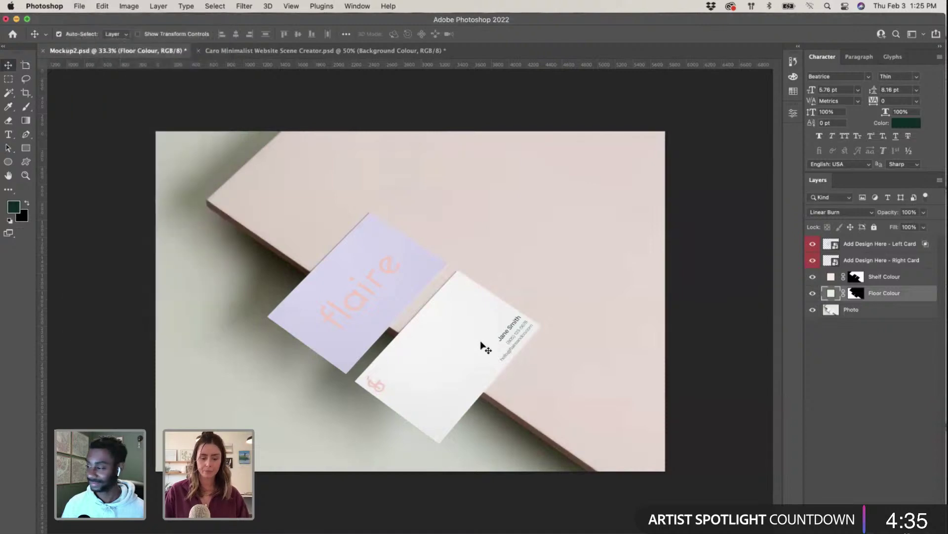
key("ctrl+Up")
Step: Update the outdated Mockup2.psd link on the InDesign Brand Identity Applied page
left_click(684, 416)
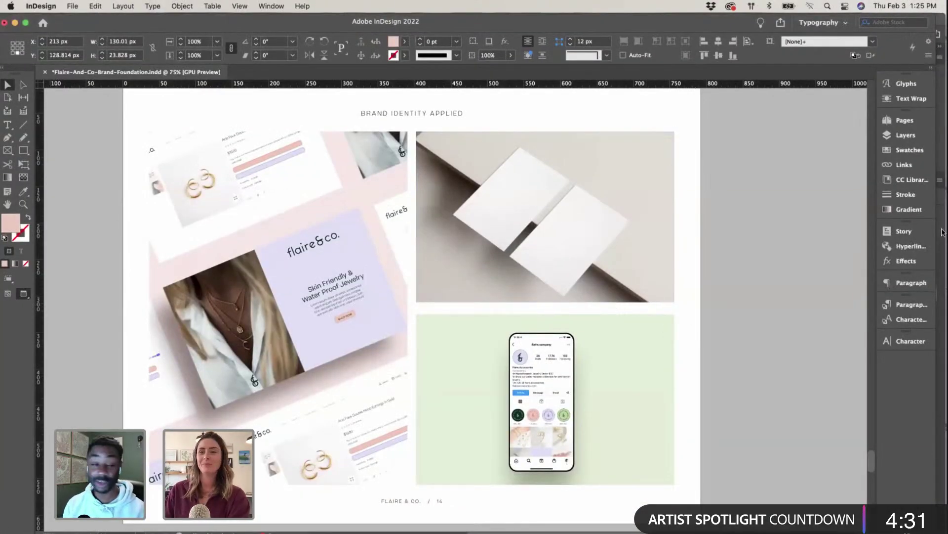
left_click(912, 167)
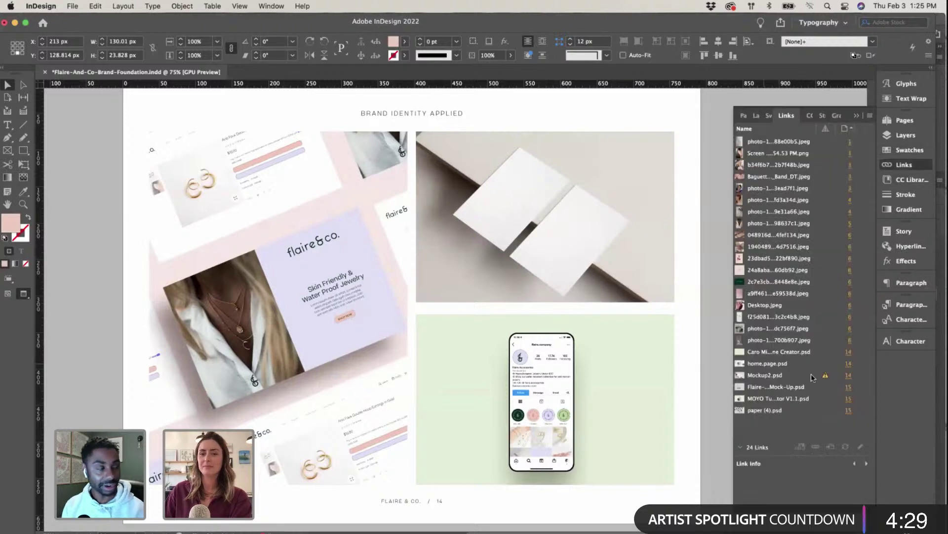
left_click(792, 375)
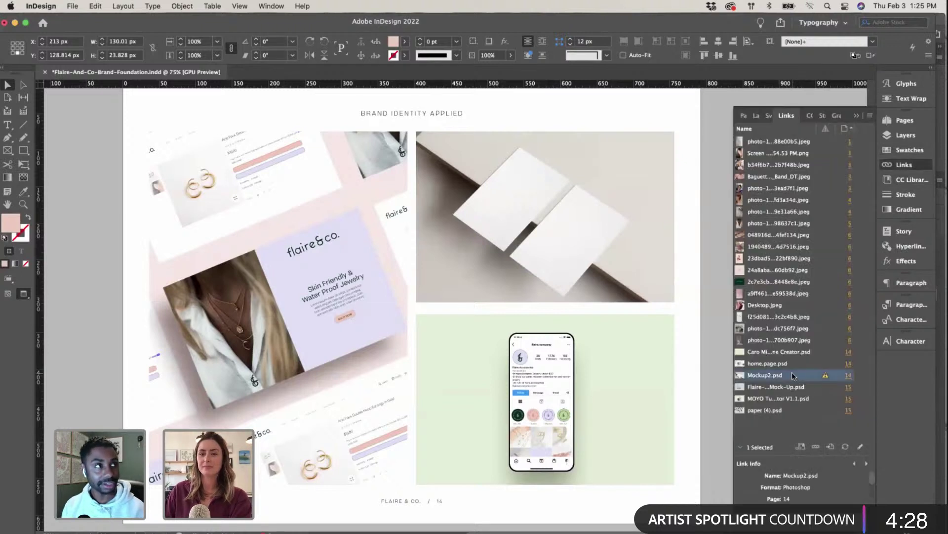
left_click(845, 445)
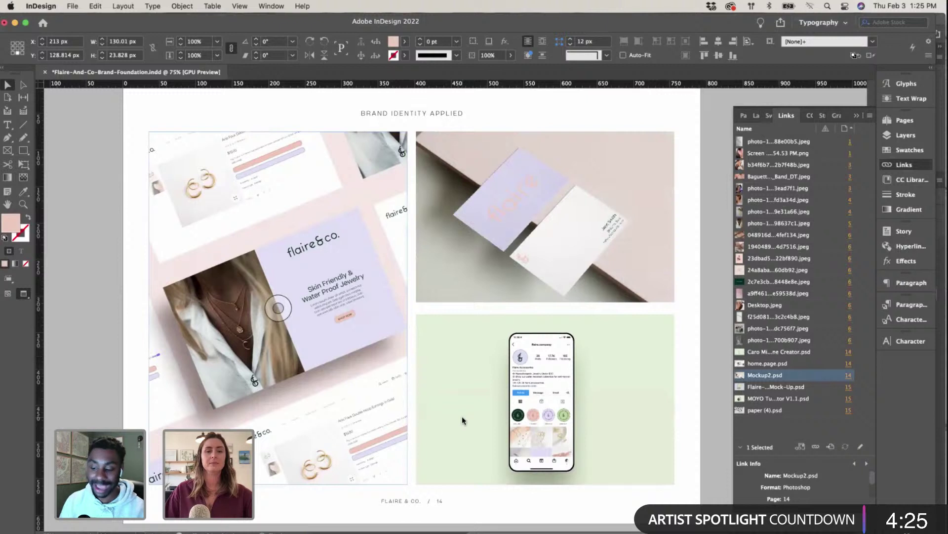
Step: Check the refreshed business-card mockup on the page, then edit Mockup2.psd's original in Photoshop
key("super+shift+a")
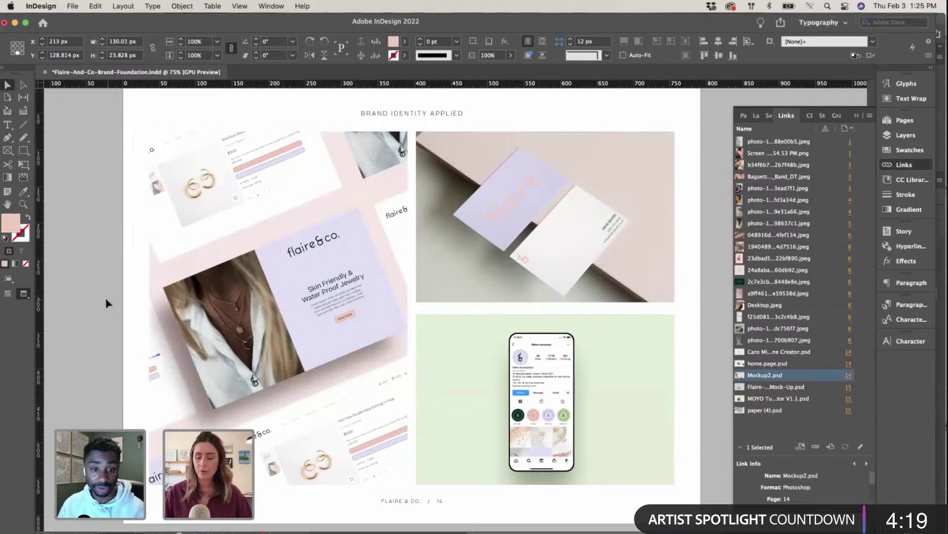
key("super+minus")
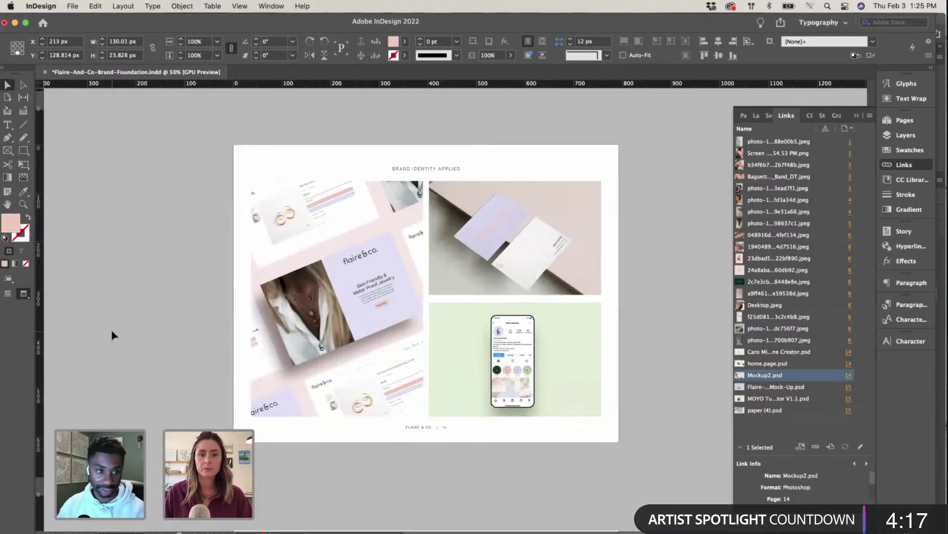
key("super+equal")
scroll(257, 370, "up", 2)
scroll(257, 370, "left", 2)
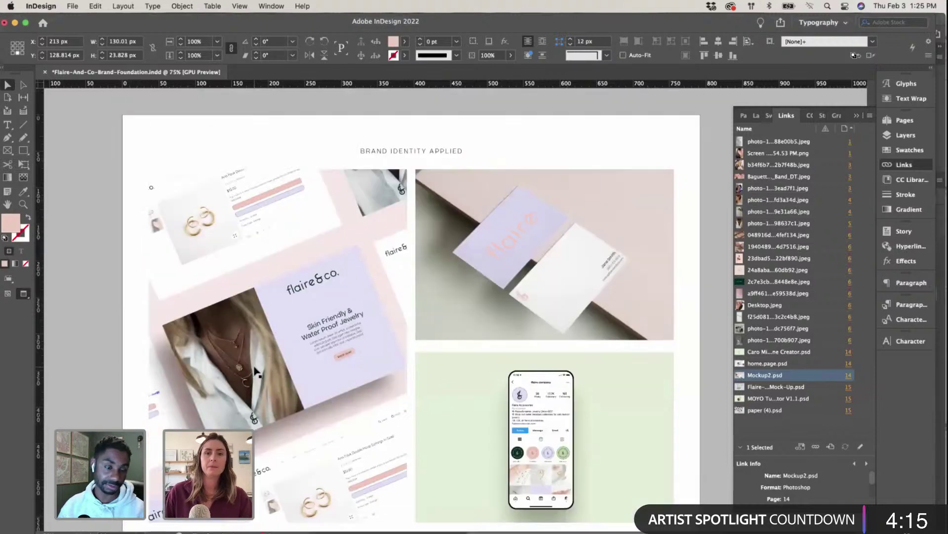
scroll(256, 370, "down", 4)
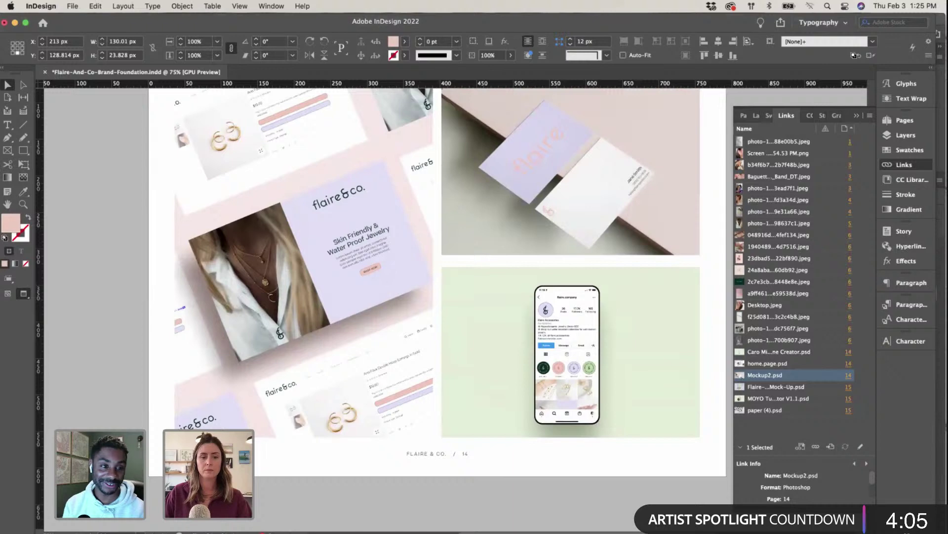
left_click(861, 446)
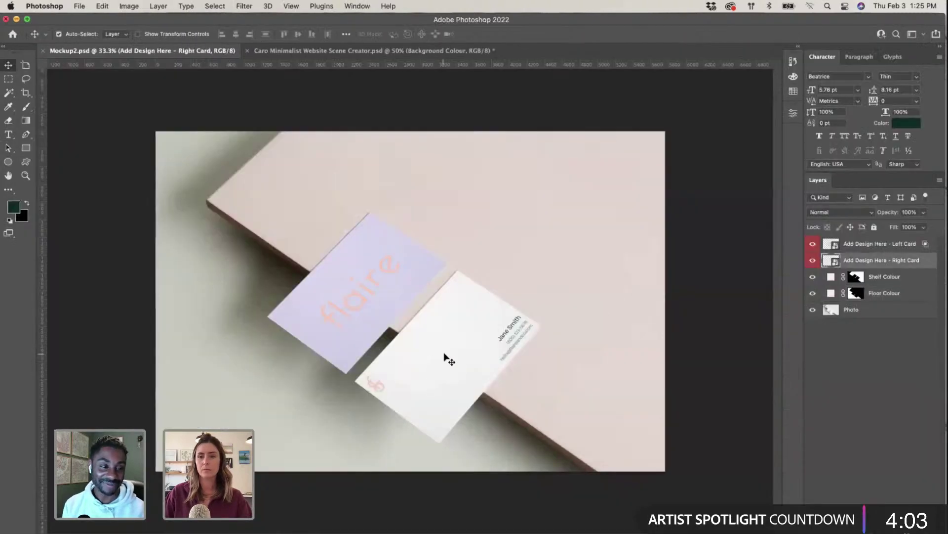
Step: In the Right Card smart object, shift the pink logo down-right and contact details up-left
double_click(827, 262)
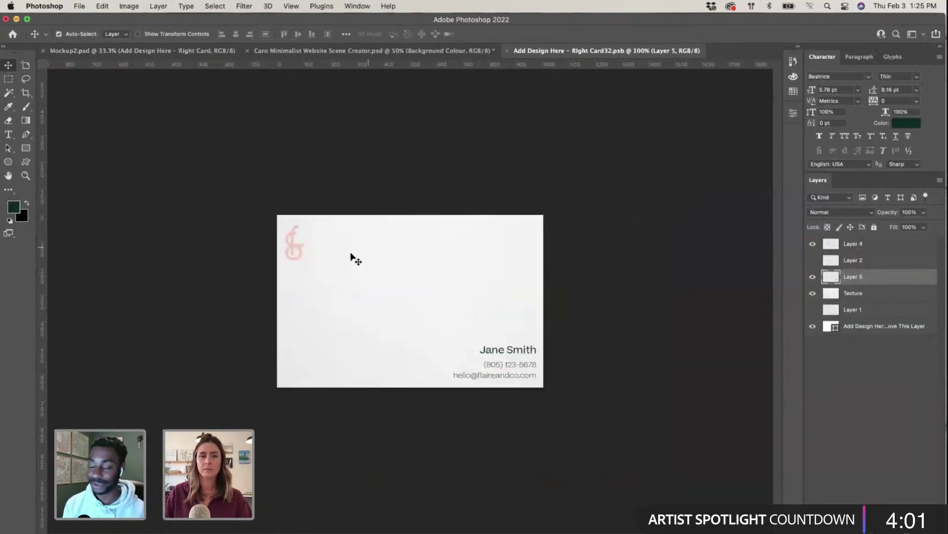
left_click_drag(301, 247, 310, 255)
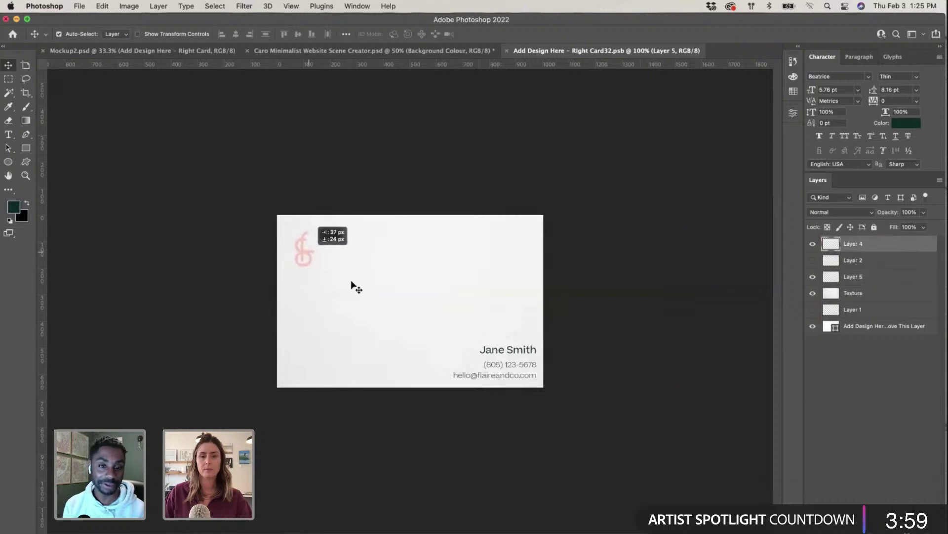
left_click_drag(508, 353, 494, 342)
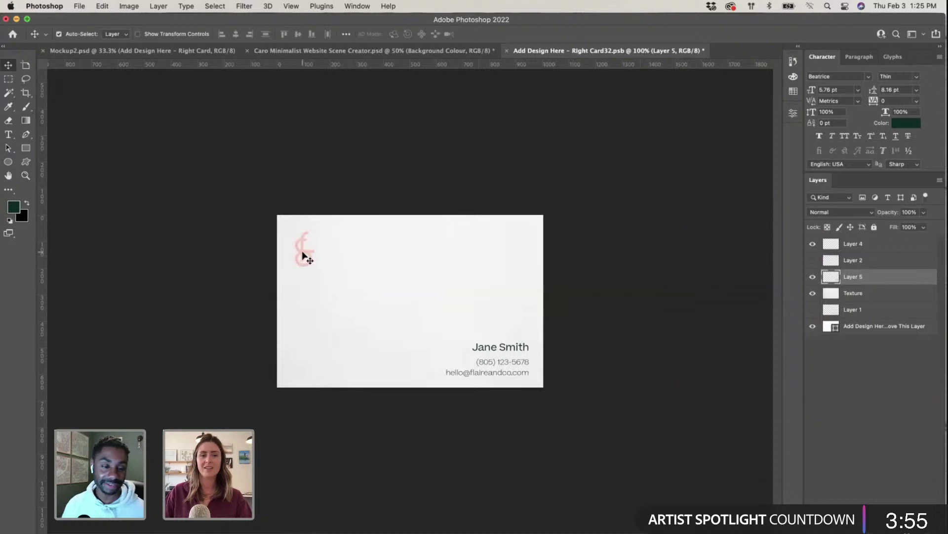
left_click(303, 256)
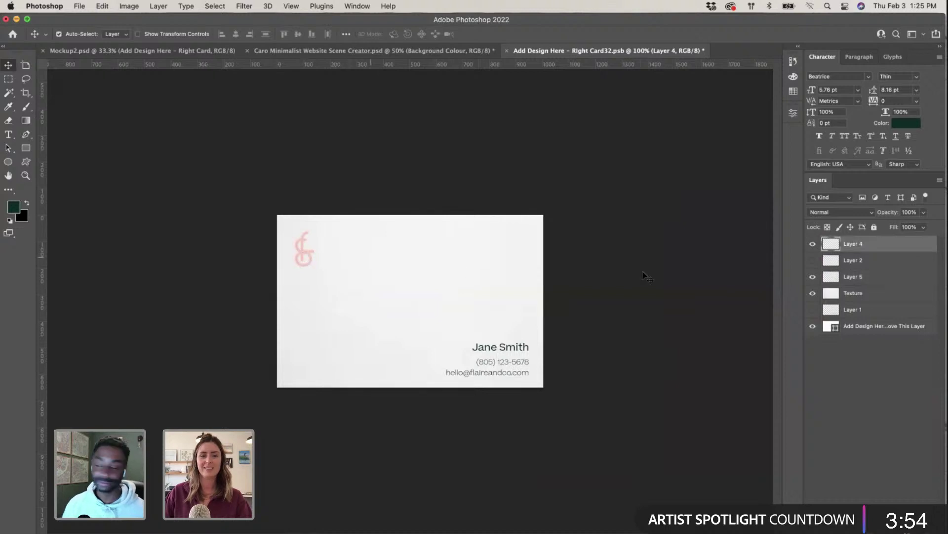
left_click(505, 352)
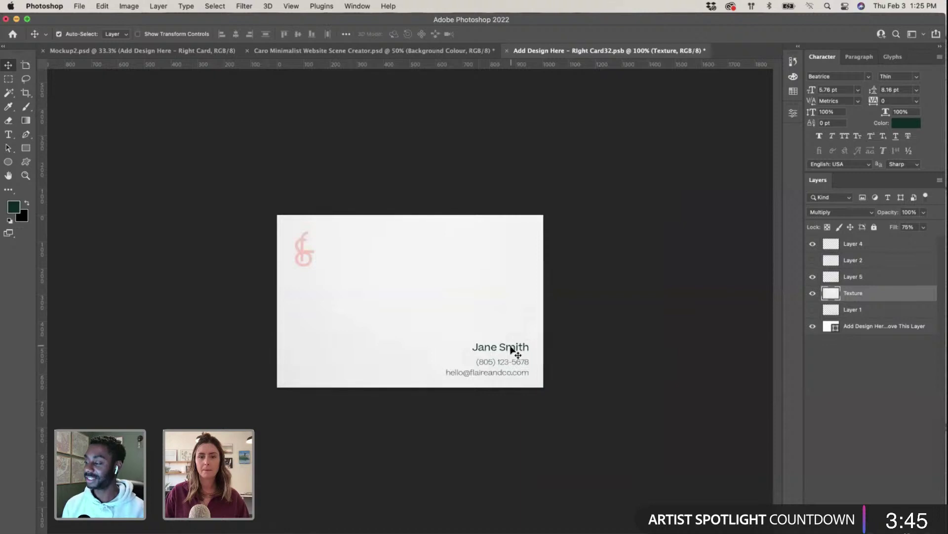
Step: Close and save the card design, then save Mockup2.psd
left_click(507, 50)
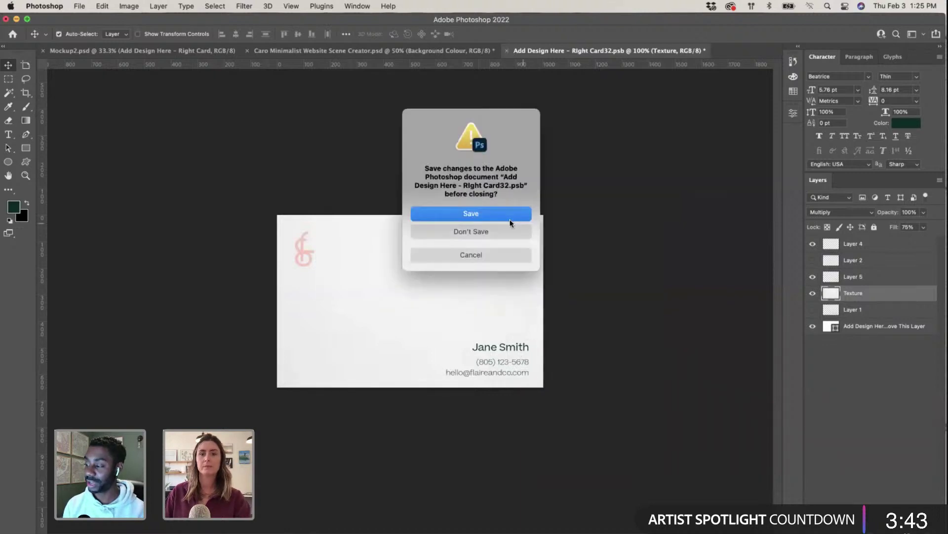
key("Return")
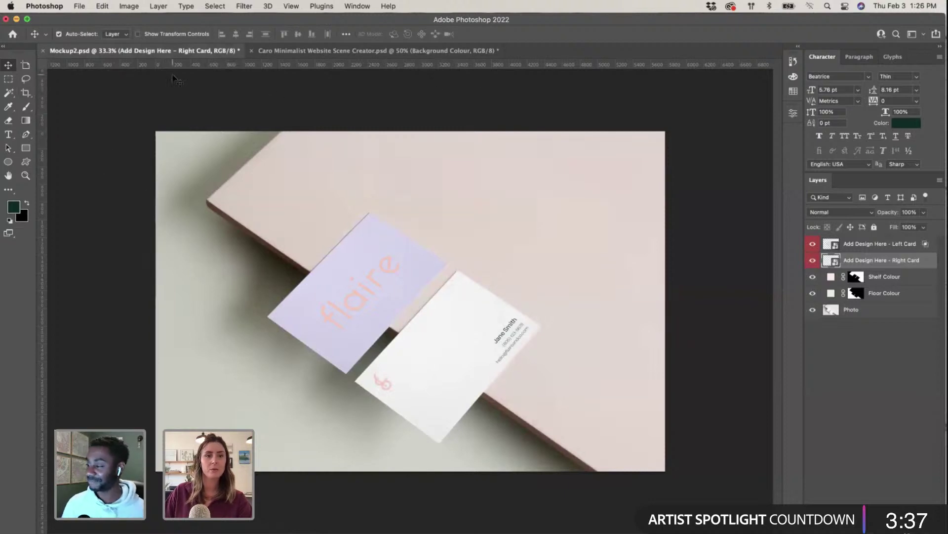
key("super+s")
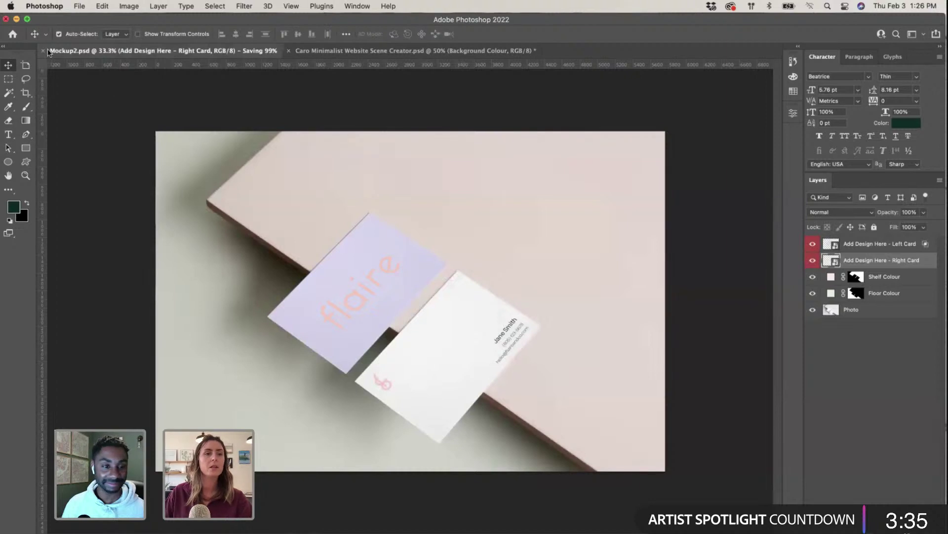
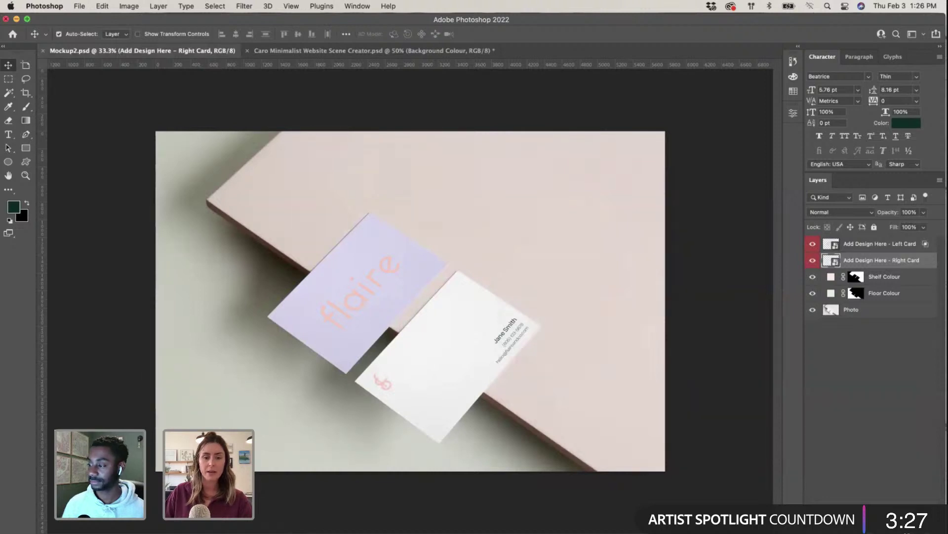
Step: Close Mockup2.psd, then save and close the Caro Minimalist Website Scene Creator document
left_click(42, 50)
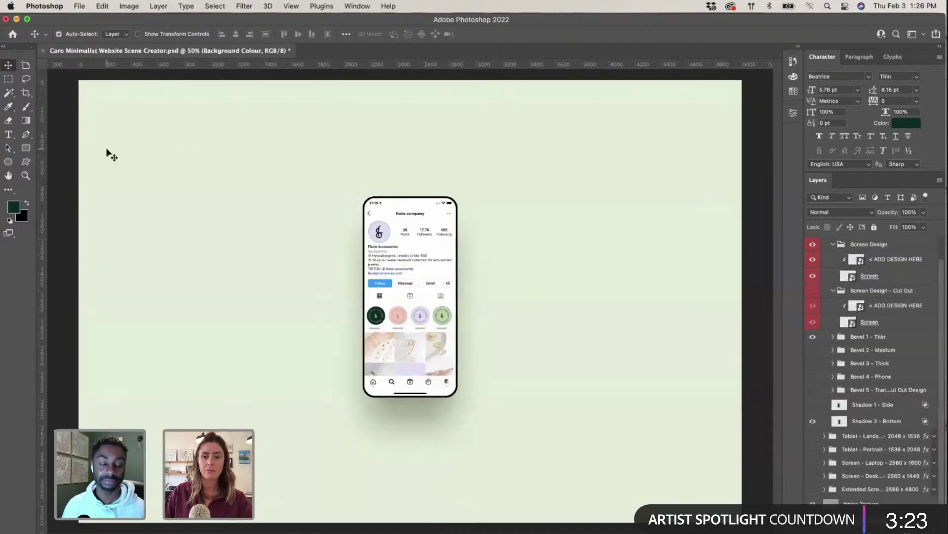
left_click(43, 49)
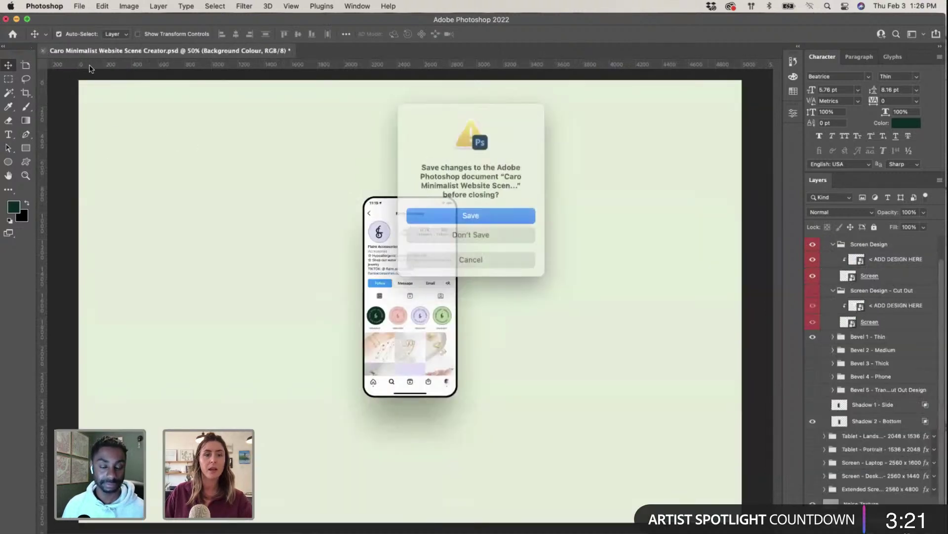
left_click(469, 215)
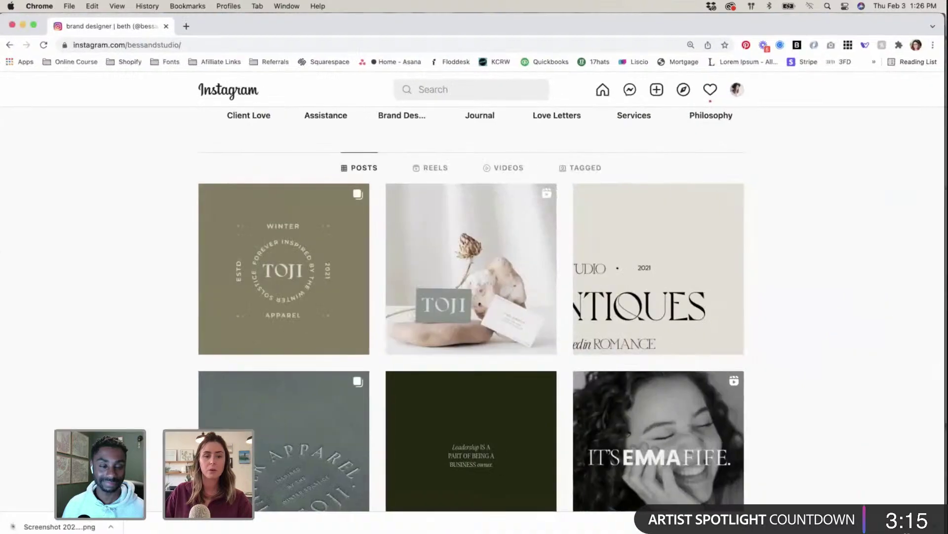
Step: Minimize the Chrome Instagram window and switch back to the InDesign brand guide
left_click(28, 24)
key("super+Tab")
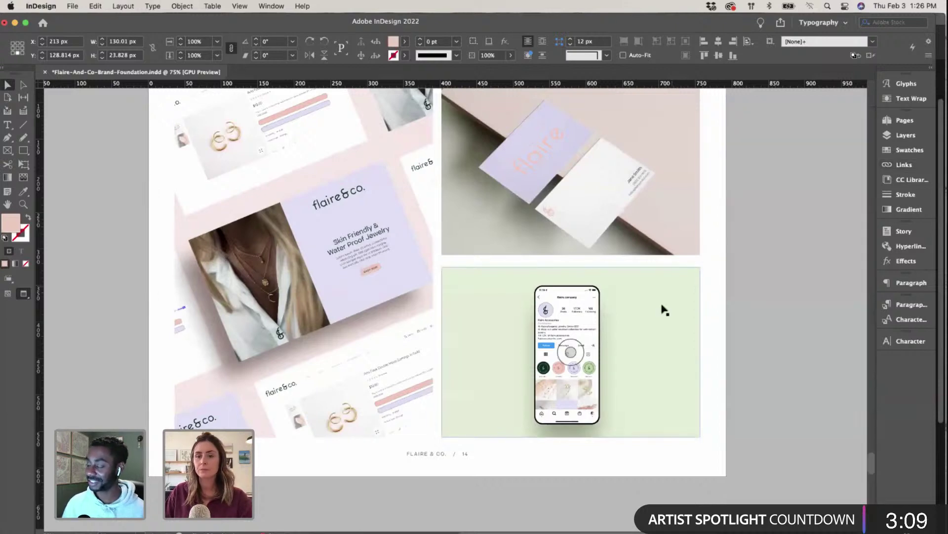
Step: Update the Mockup2.psd link for page 14's business-card mockup, then select the phone mockup
scroll(663, 309, "up", 5)
key("super+minus")
key("super+minus")
key("super+minus")
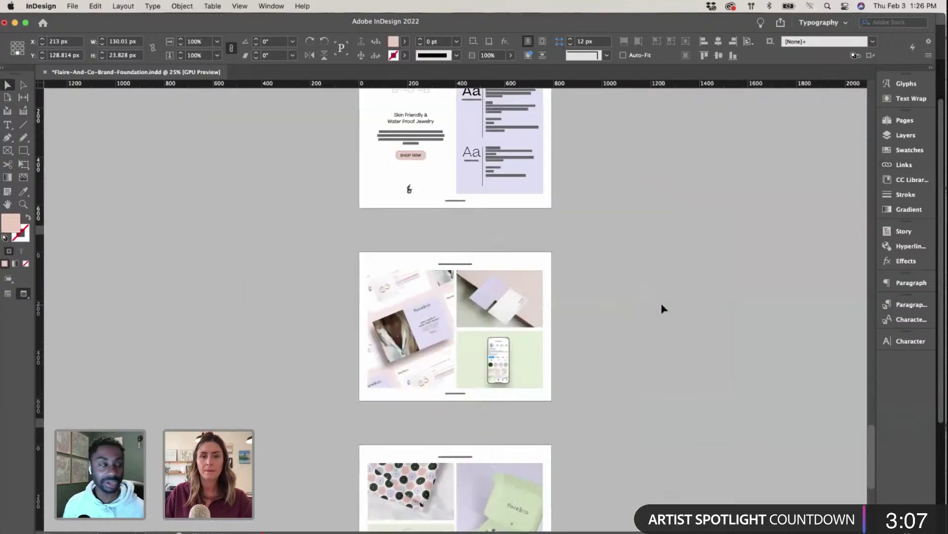
key("super+equal")
key("super+equal")
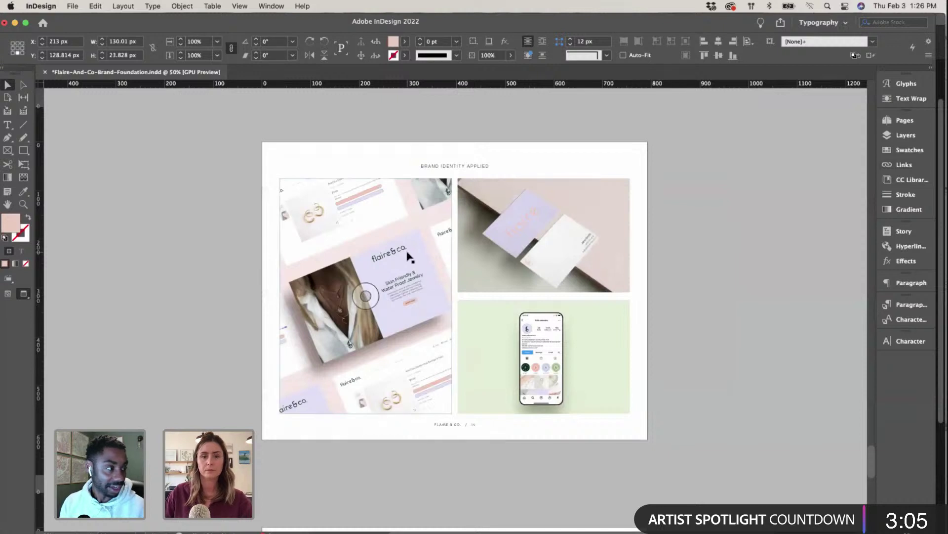
scroll(409, 254, "right", 2)
scroll(408, 254, "down", 1)
scroll(409, 255, "up", 1)
scroll(409, 256, "right", 1)
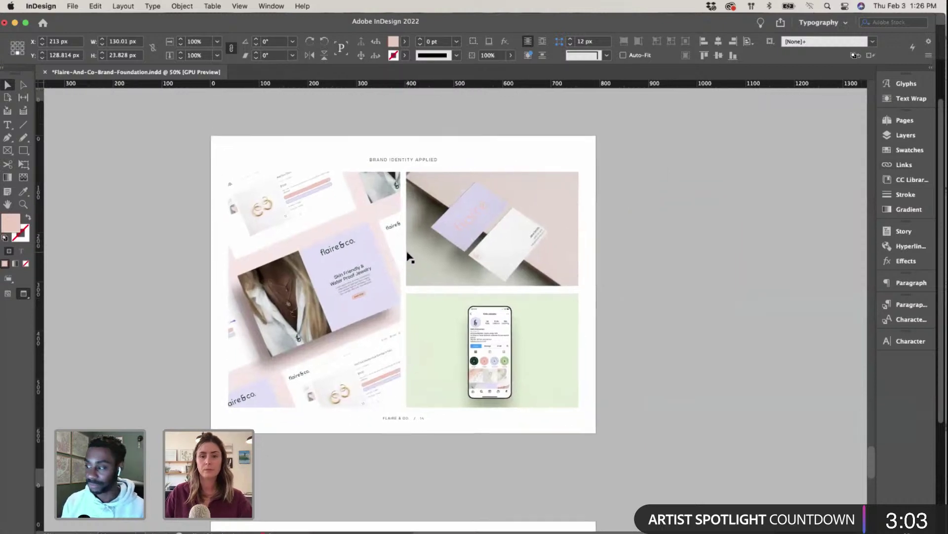
left_click(922, 165)
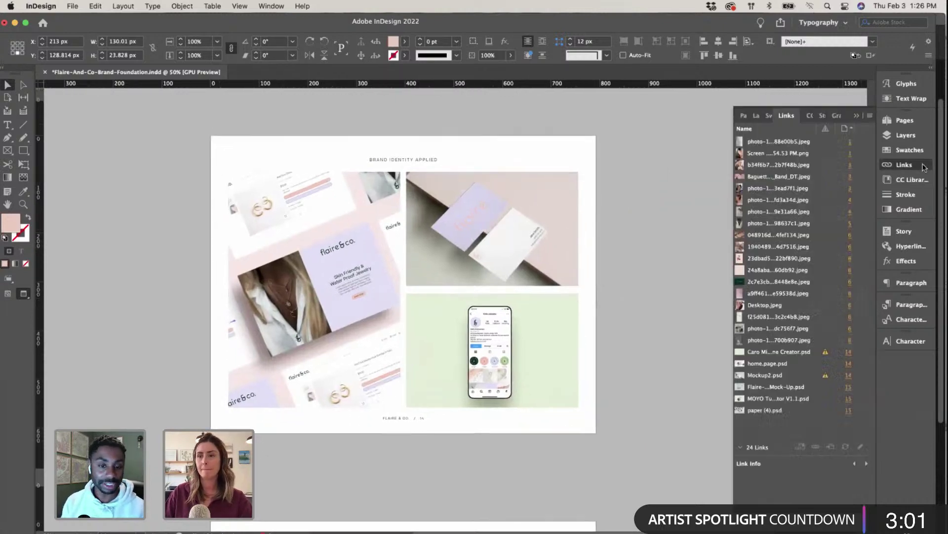
left_click(499, 239)
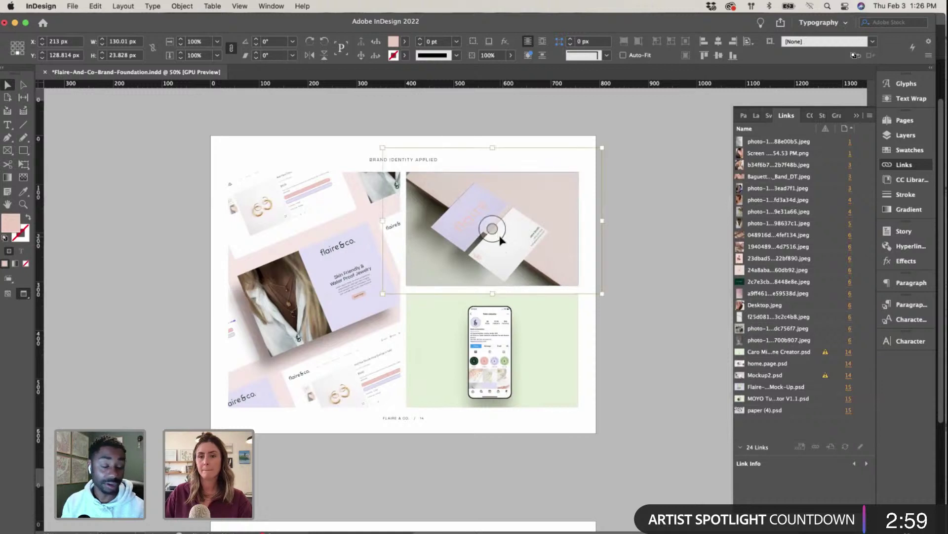
left_click(845, 446)
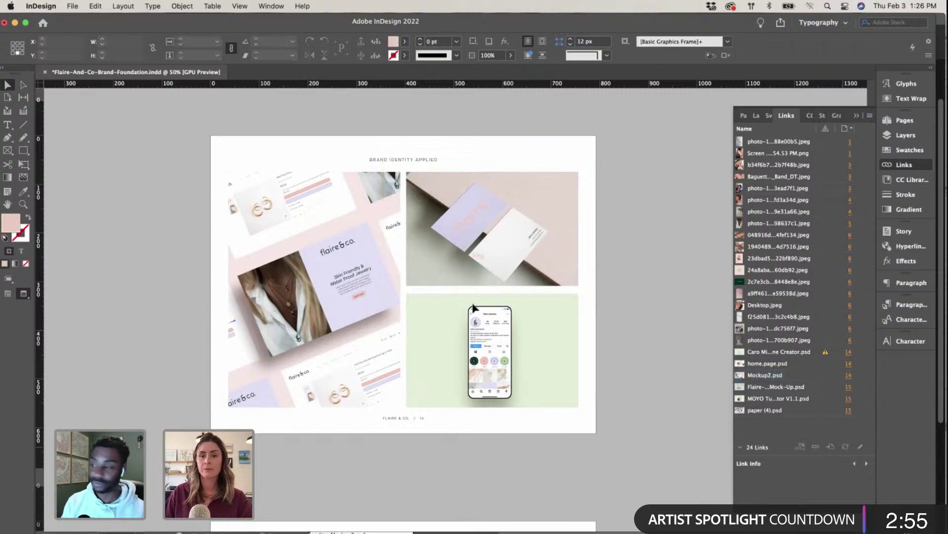
left_click(528, 381)
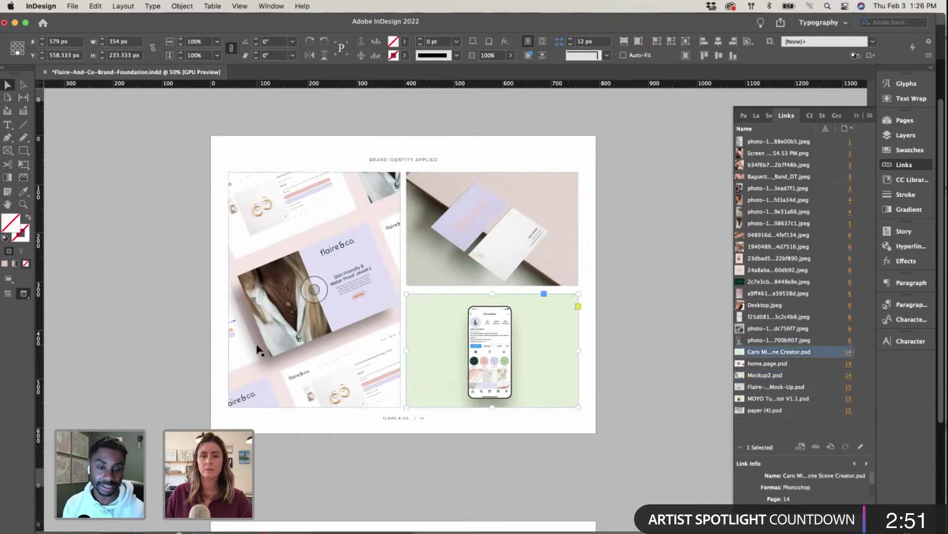
Step: Zoom in to review the page 15 packaging mockups, then collapse the Links panel
scroll(157, 254, "down", 1)
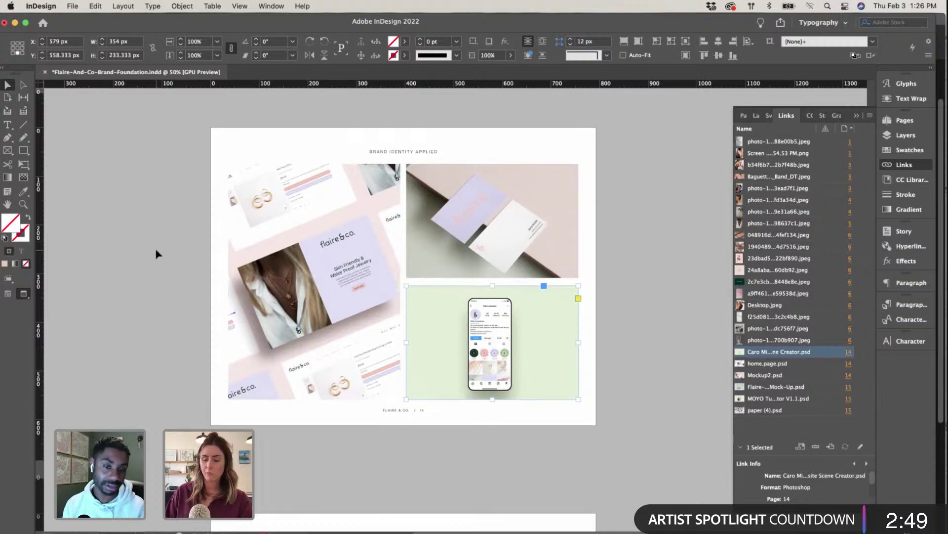
key("super+equal")
scroll(408, 274, "left", 3)
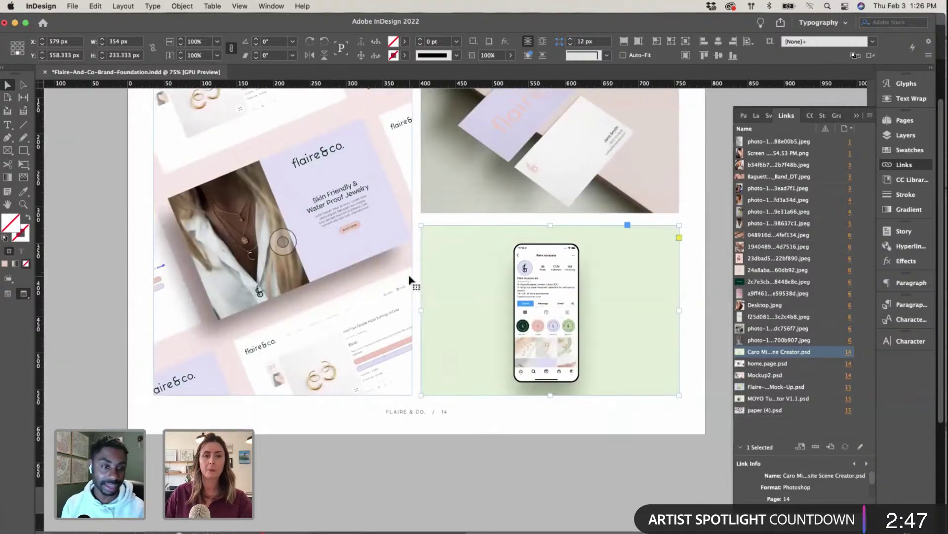
scroll(408, 274, "up", 5)
scroll(409, 277, "down", 15)
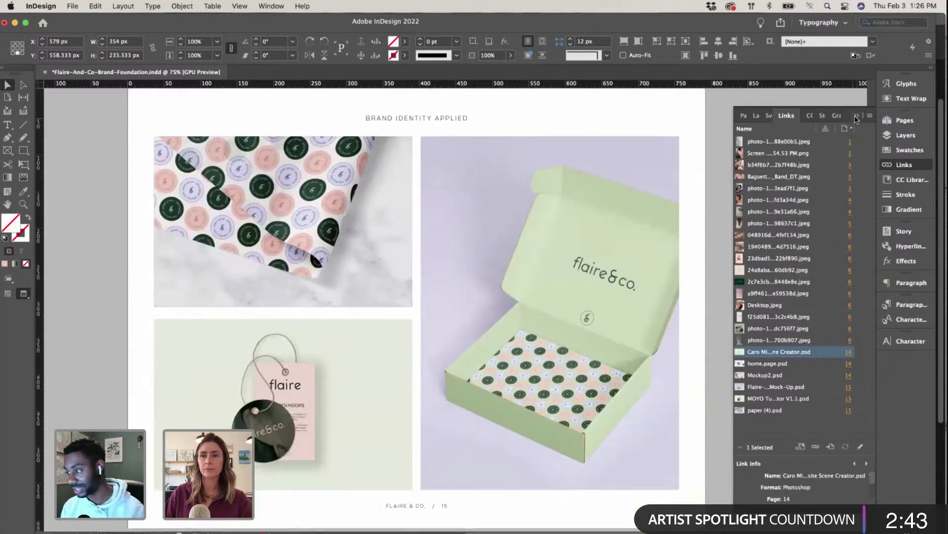
left_click(857, 117)
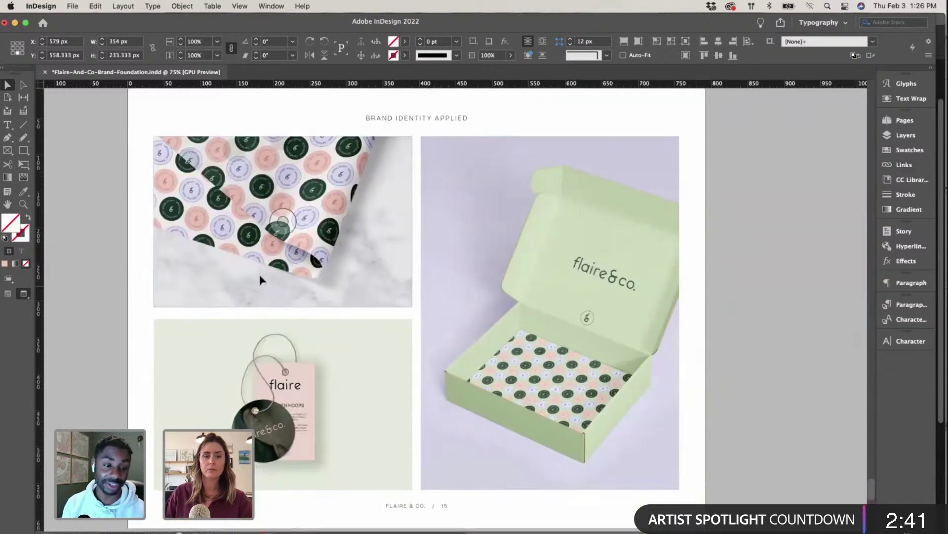
Step: Return to page 14, deselect the phone mockup, and zoom so the page fills the view
scroll(265, 309, "up", 2)
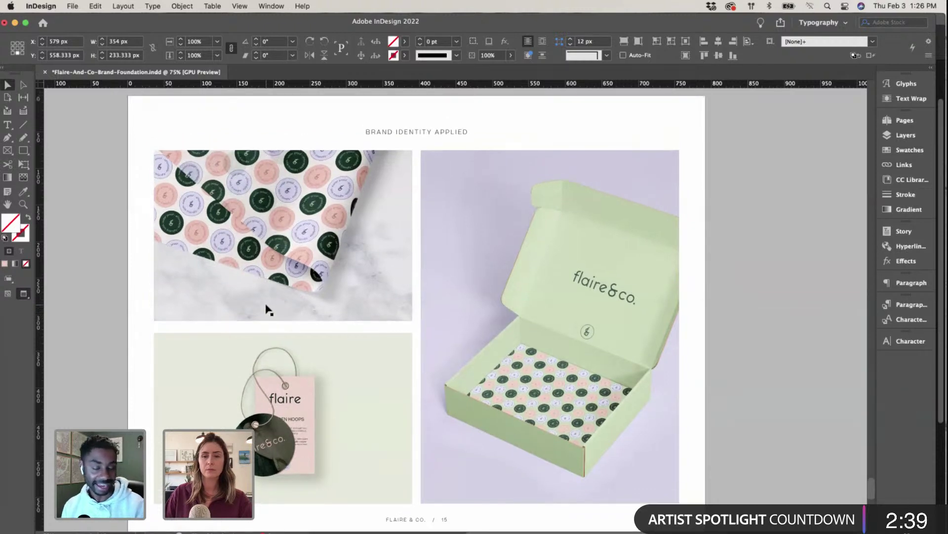
scroll(266, 309, "up", 1)
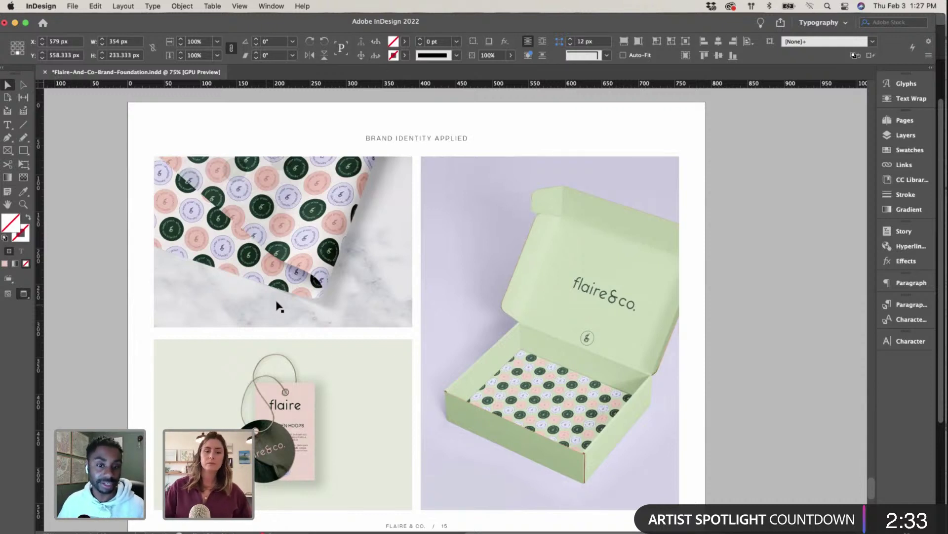
scroll(279, 307, "down", 2)
scroll(278, 306, "down", 6)
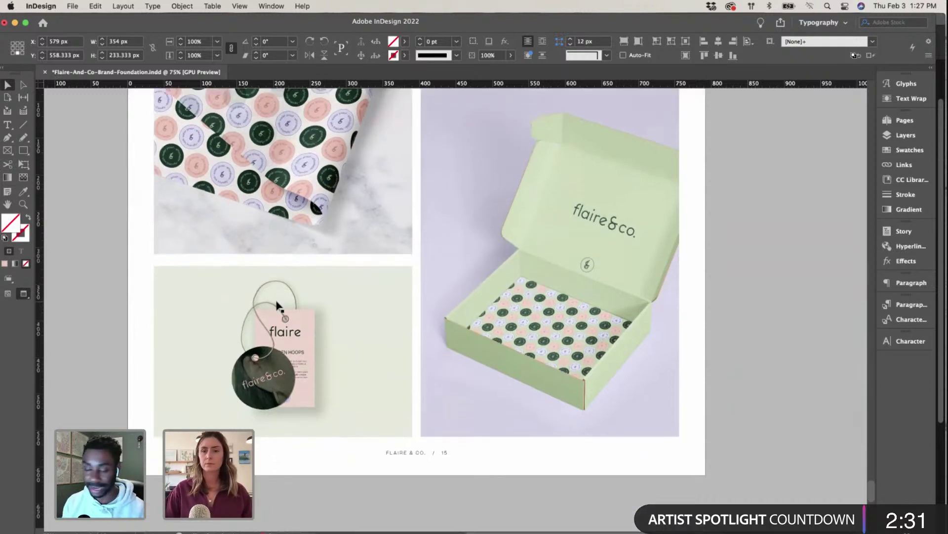
scroll(279, 306, "up", 10)
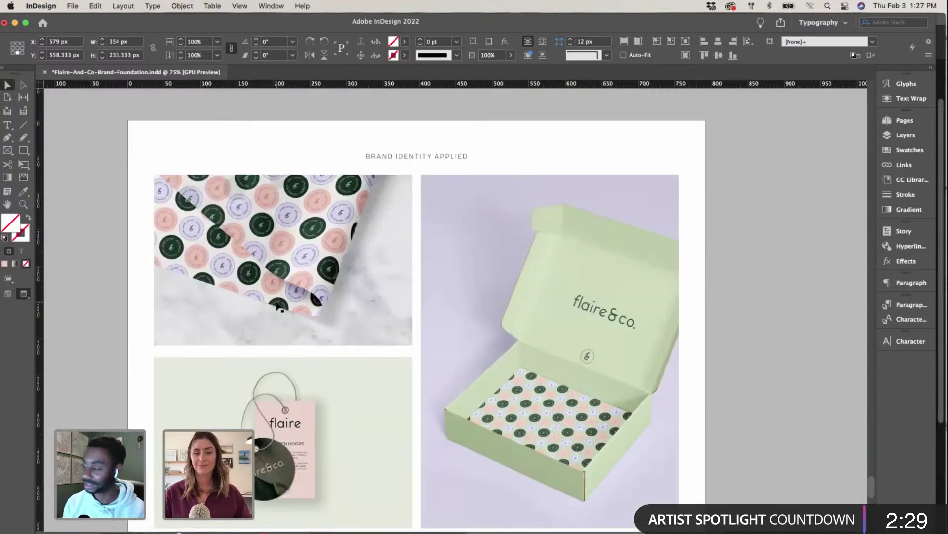
scroll(279, 306, "down", 6)
scroll(576, 292, "up", 5)
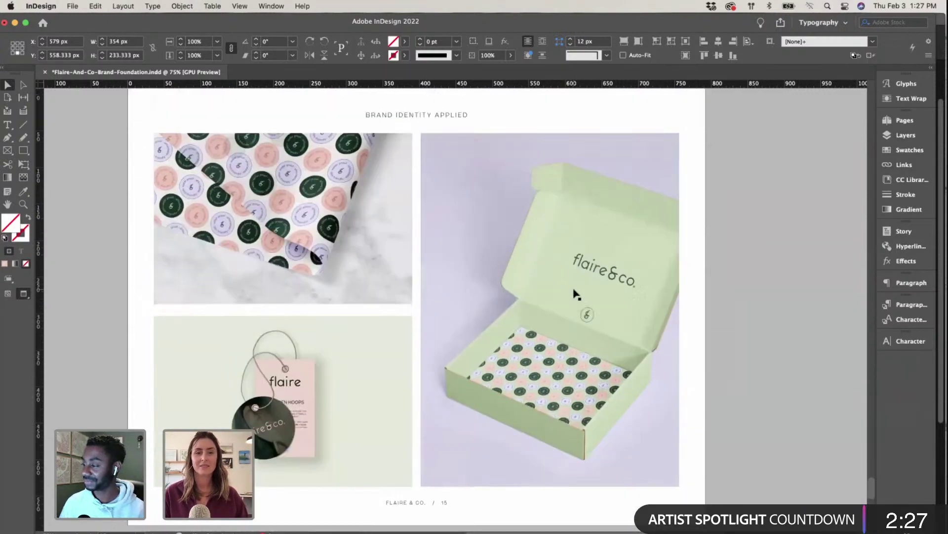
scroll(538, 303, "up", 15)
key("super+minus")
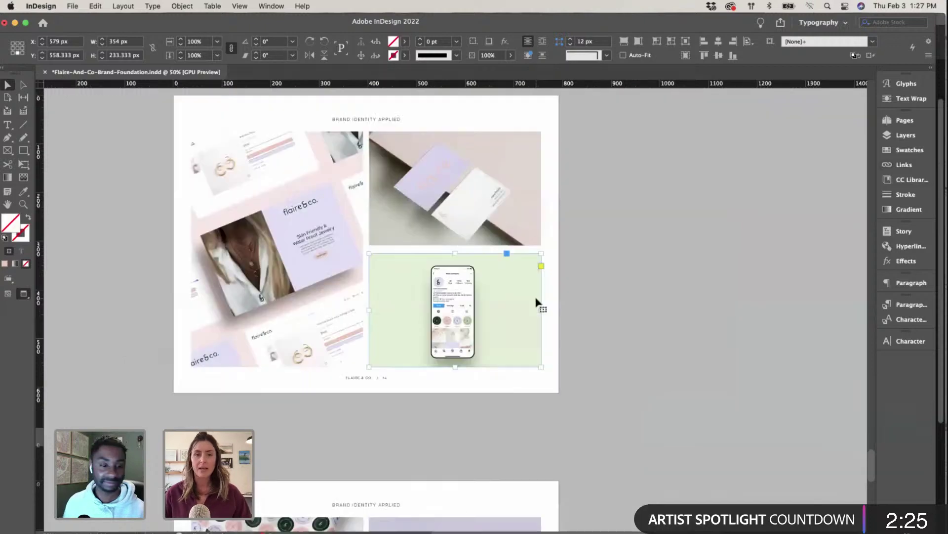
left_click(544, 295)
scroll(548, 297, "left", 2)
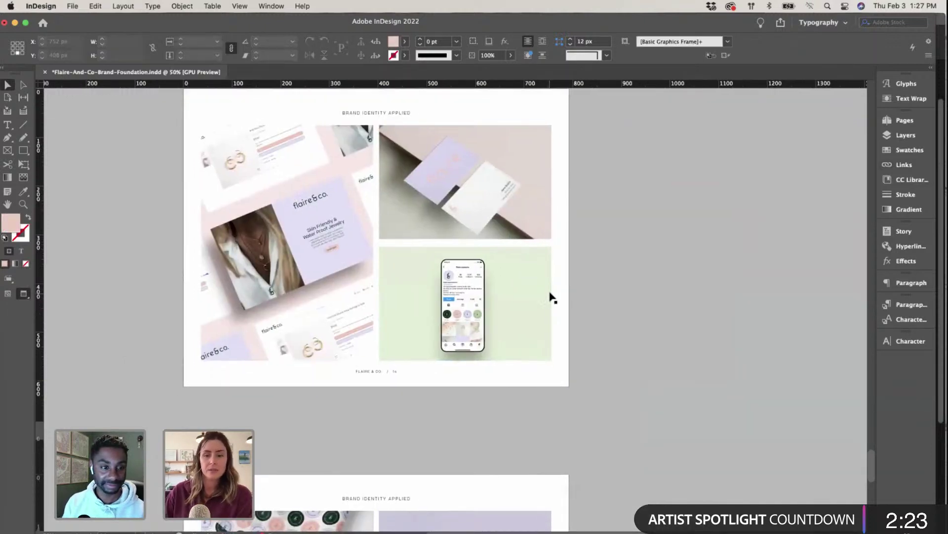
key("super+equal")
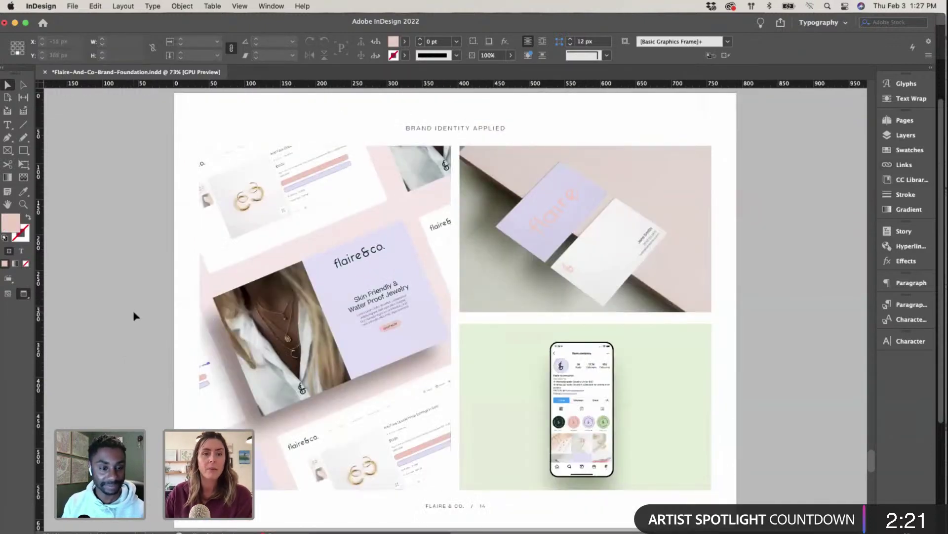
scroll(134, 316, "down", 1)
scroll(134, 315, "down", 3)
scroll(148, 317, "up", 3)
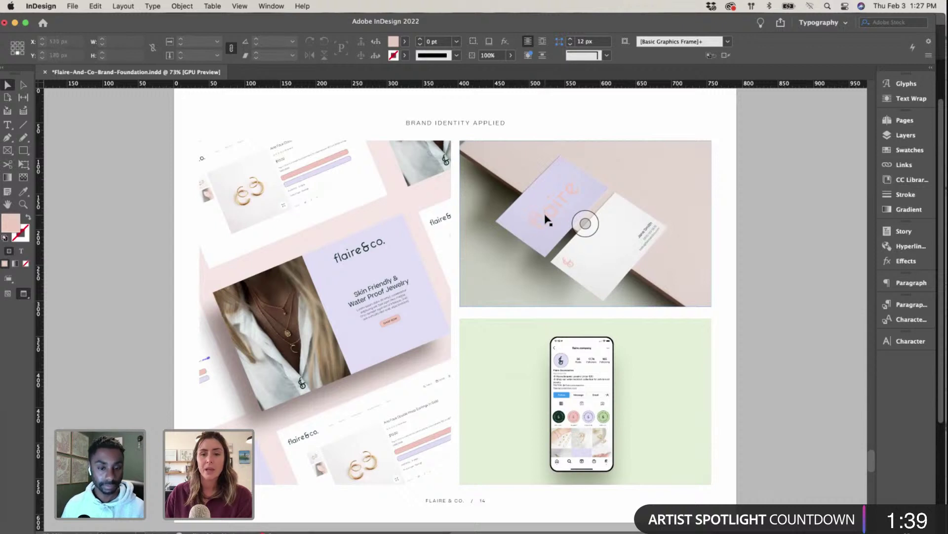
Step: Select the left website mockup and scroll back and forth through the brand guide pages
left_click(325, 312)
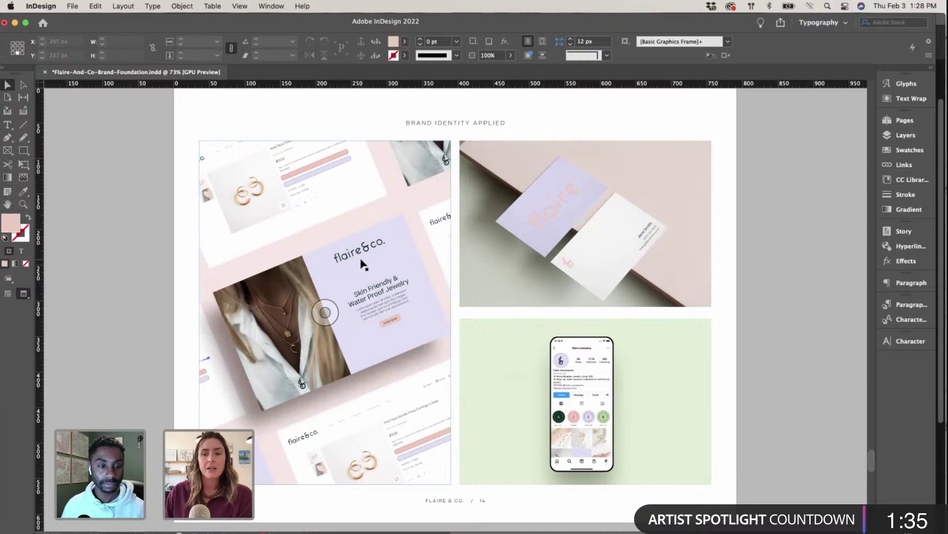
scroll(363, 265, "down", 15)
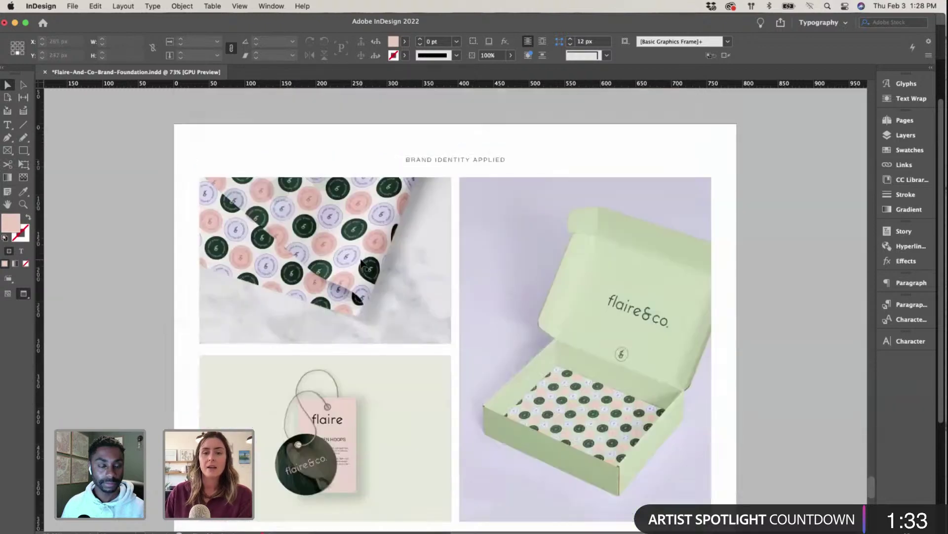
scroll(363, 264, "down", 5)
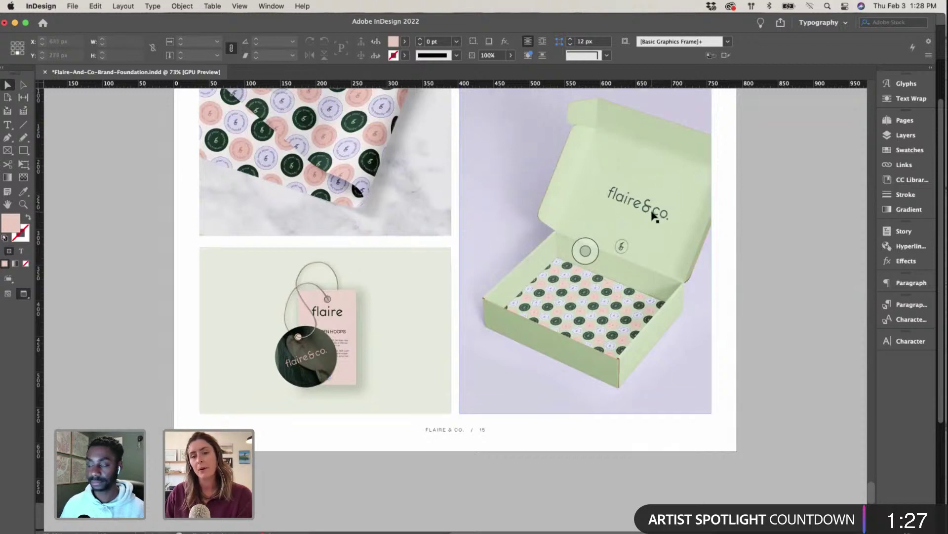
scroll(652, 214, "up", 2)
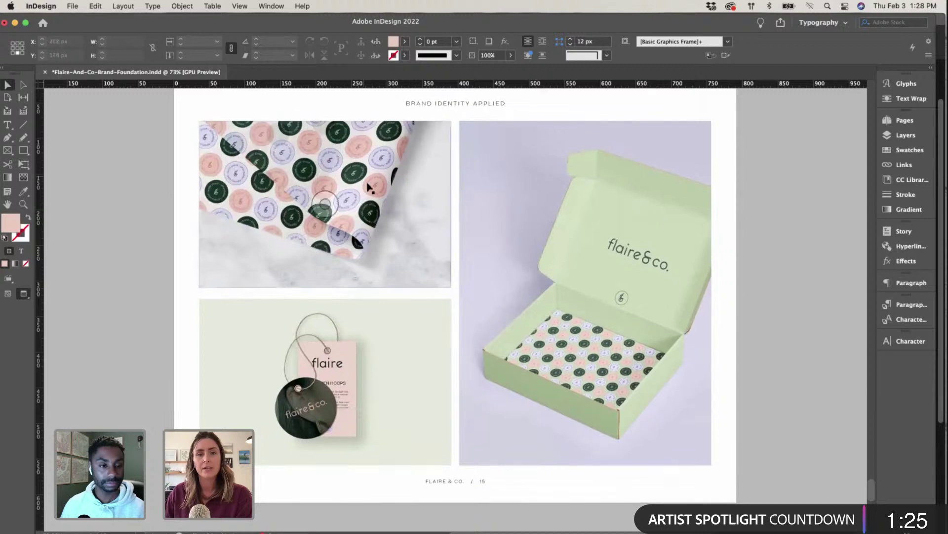
scroll(673, 280, "down", 6)
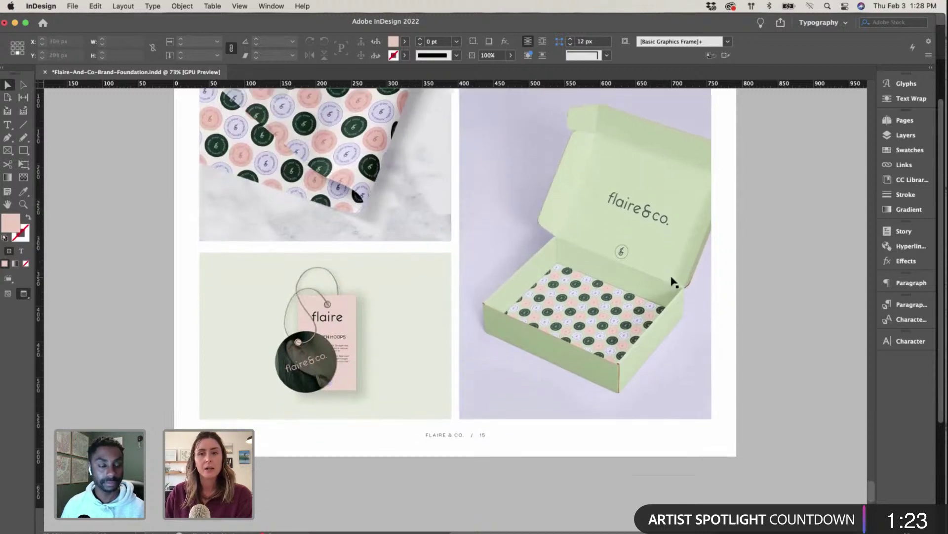
scroll(673, 282, "down", 15)
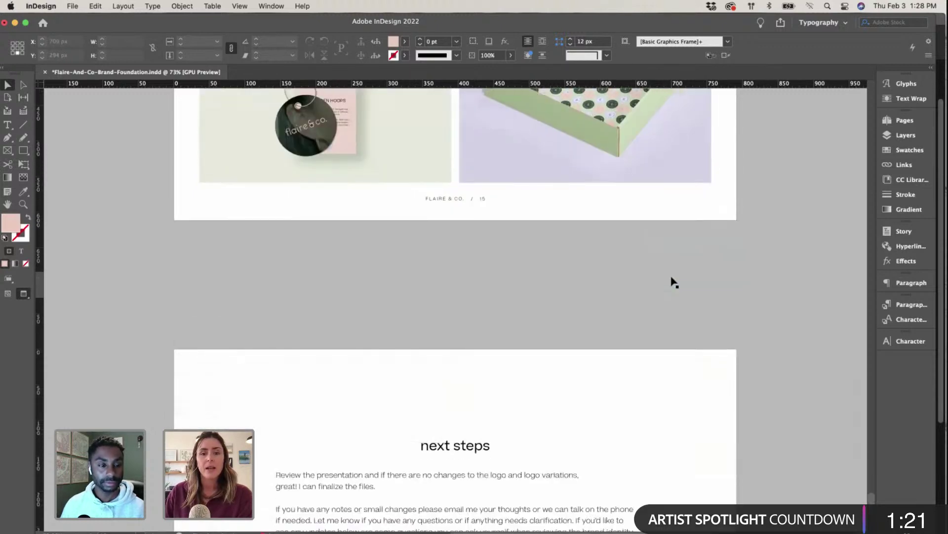
scroll(673, 282, "up", 20)
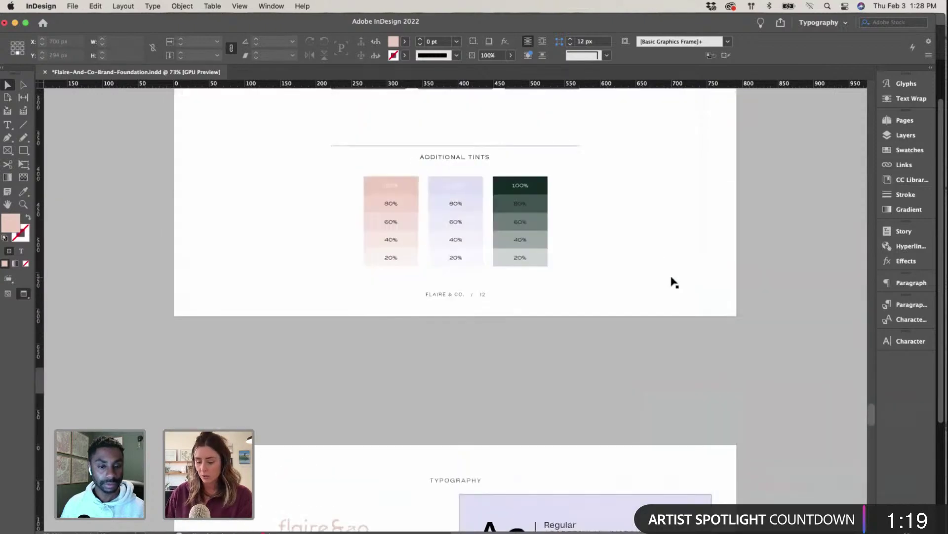
scroll(673, 282, "down", 20)
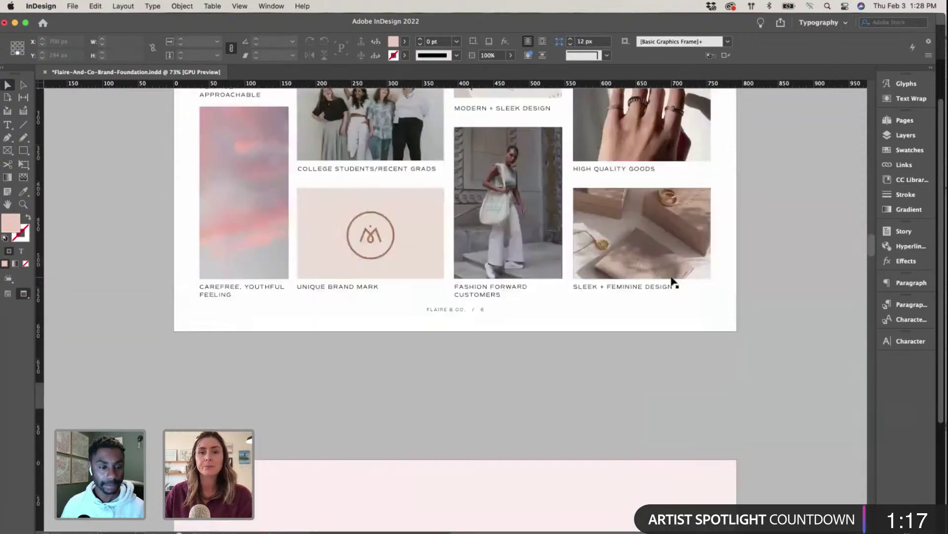
scroll(674, 282, "up", 20)
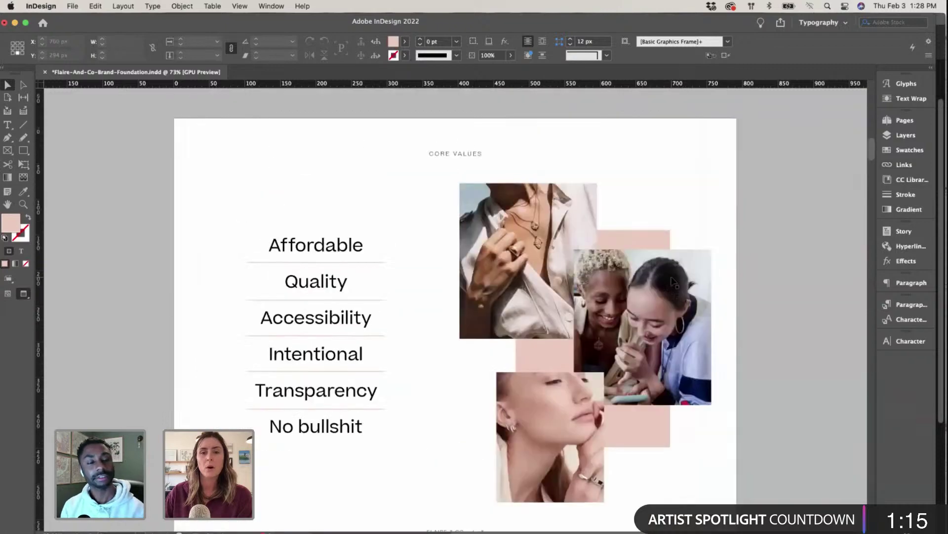
scroll(674, 281, "up", 20)
scroll(673, 281, "down", 6)
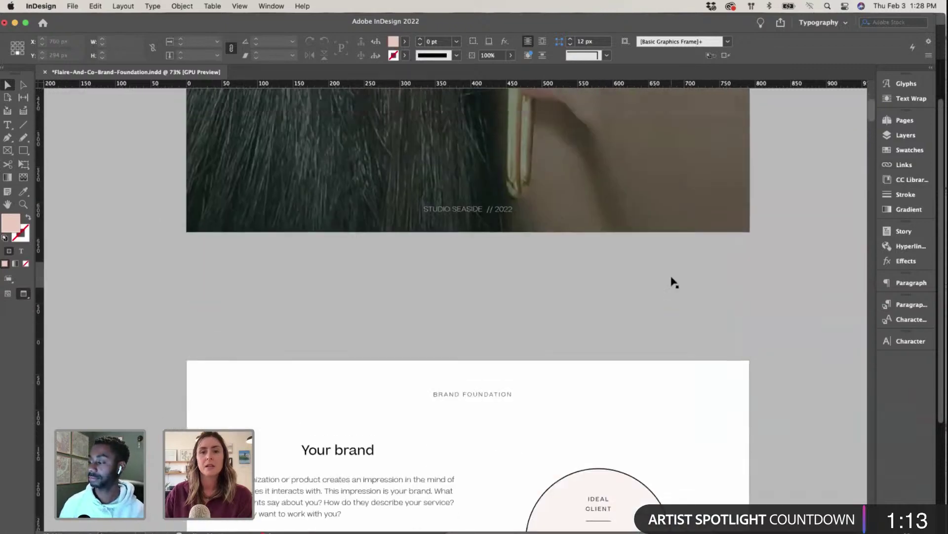
scroll(673, 282, "up", 12)
scroll(674, 281, "down", 10)
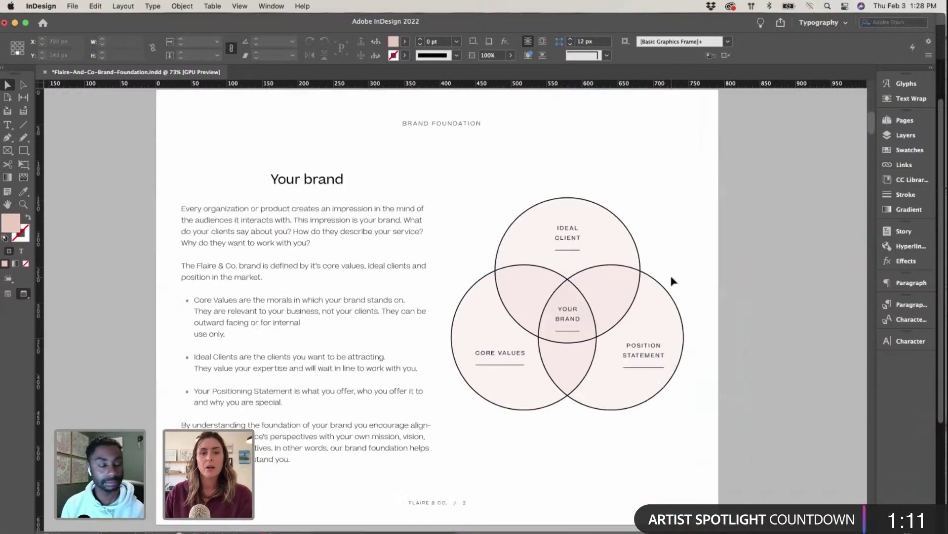
scroll(673, 282, "down", 3)
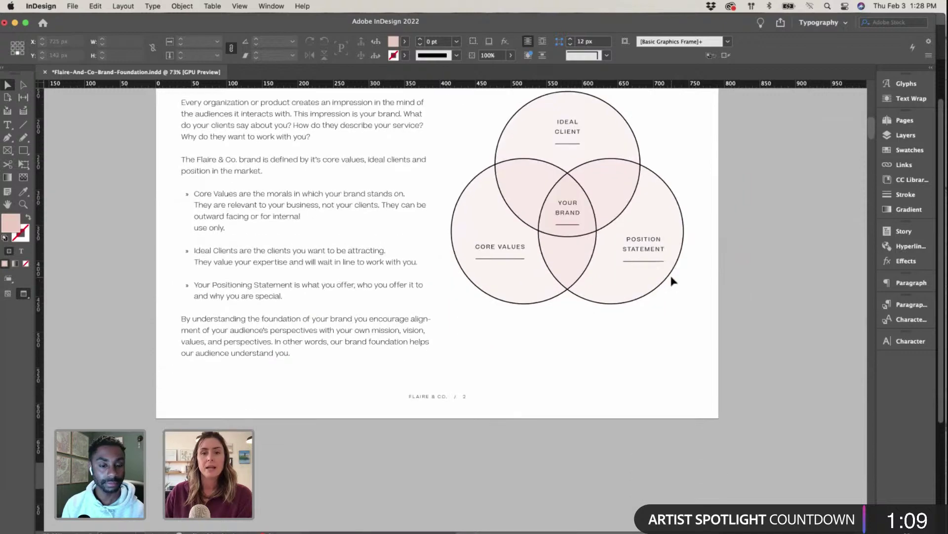
Step: Scroll on through the document to land on page 14, Brand Identity Applied
scroll(673, 282, "down", 6)
scroll(673, 281, "up", 7)
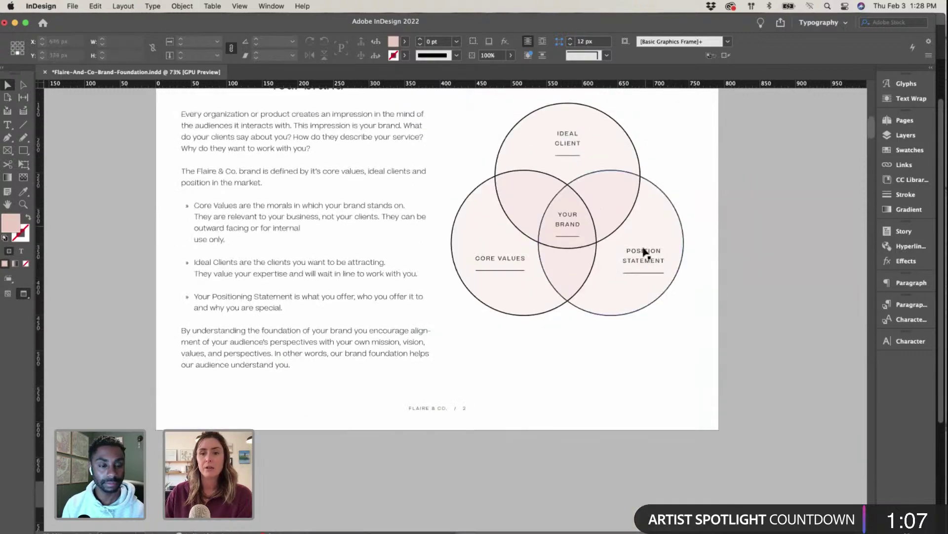
scroll(709, 289, "down", 10)
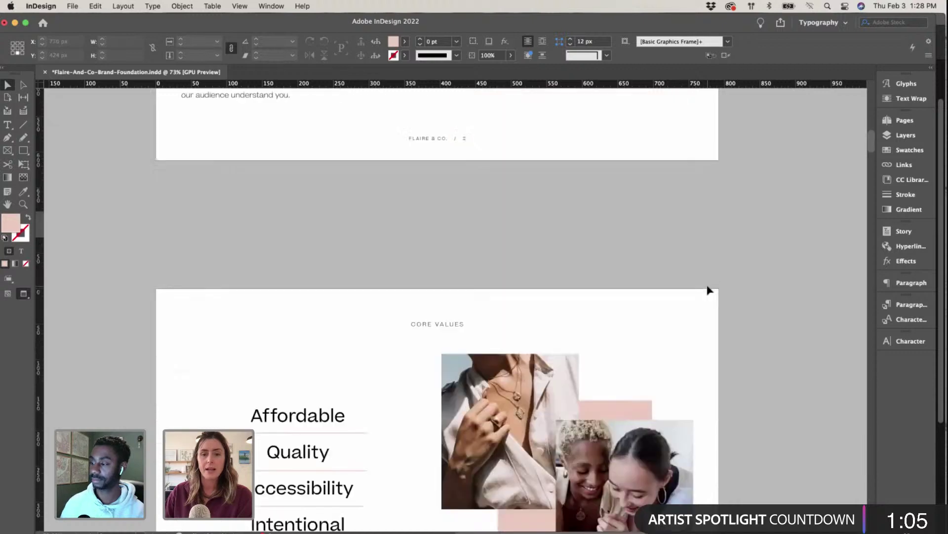
scroll(710, 290, "down", 20)
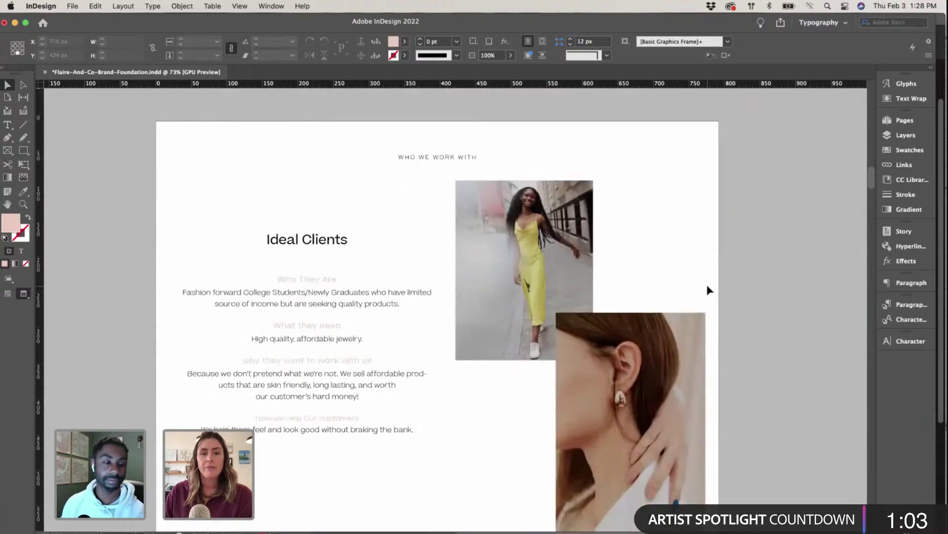
scroll(709, 290, "down", 3)
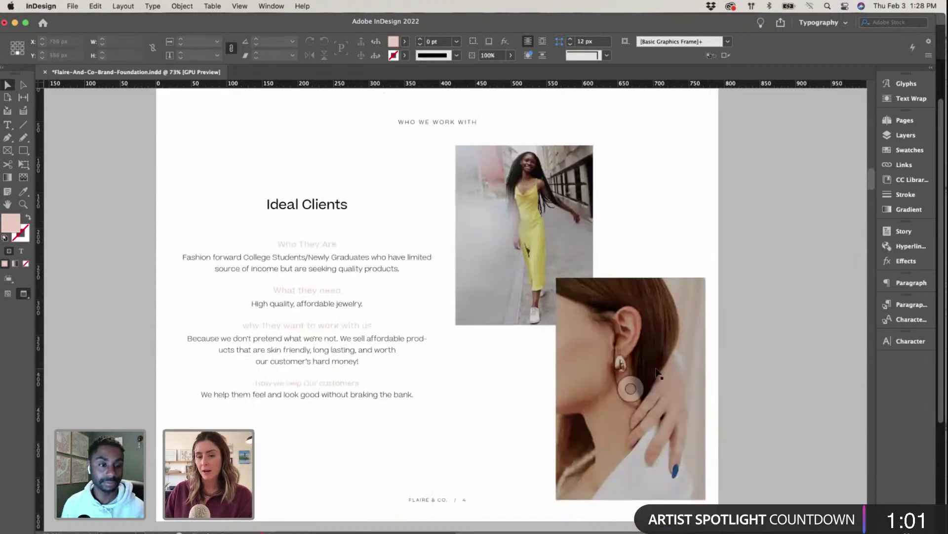
scroll(610, 383, "down", 20)
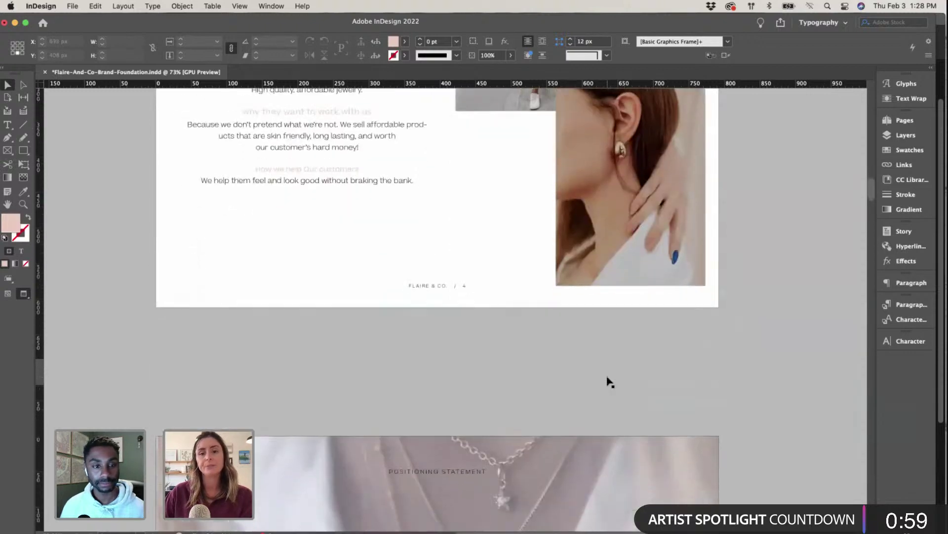
scroll(610, 383, "down", 15)
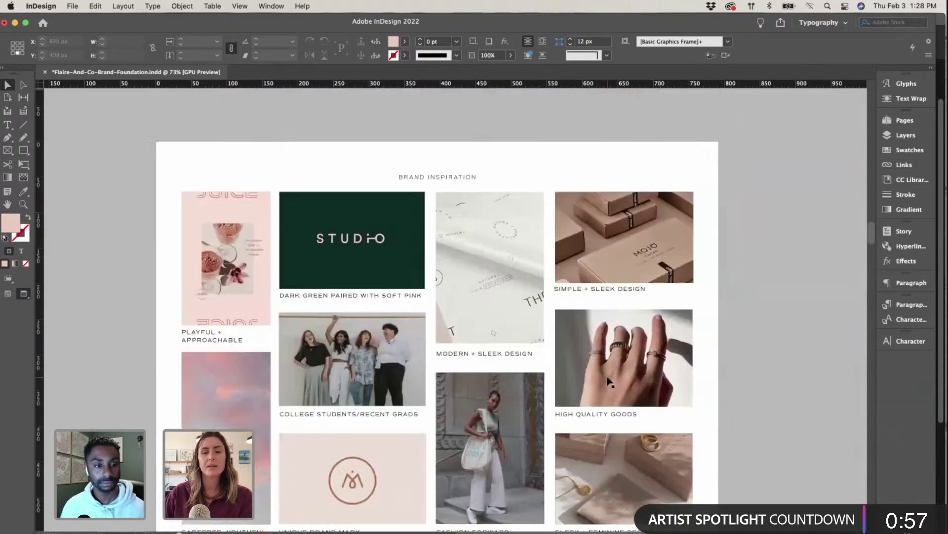
scroll(609, 382, "down", 5)
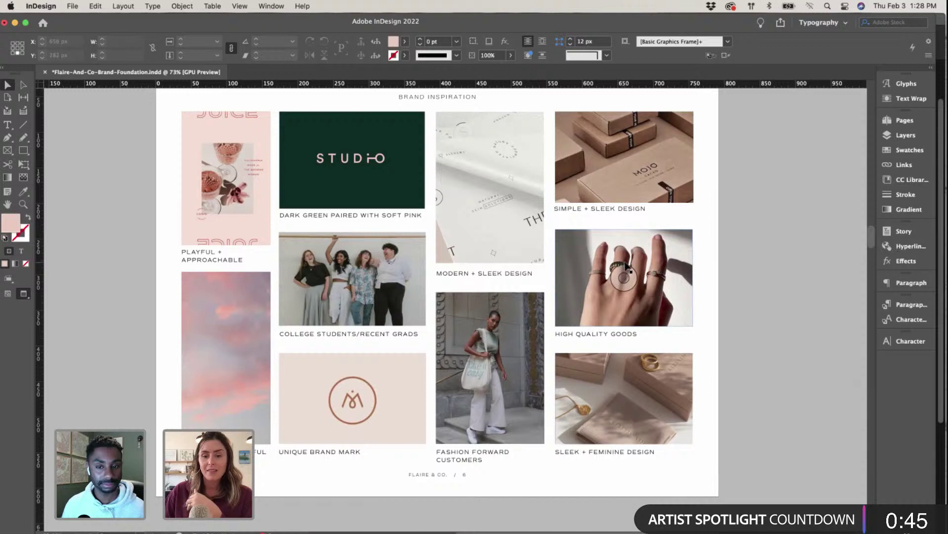
scroll(627, 267, "down", 10)
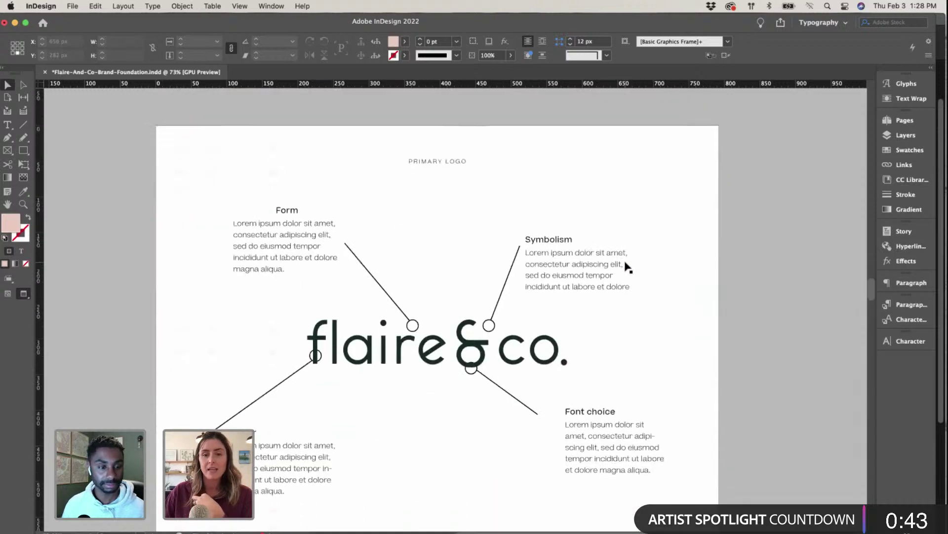
scroll(627, 266, "down", 15)
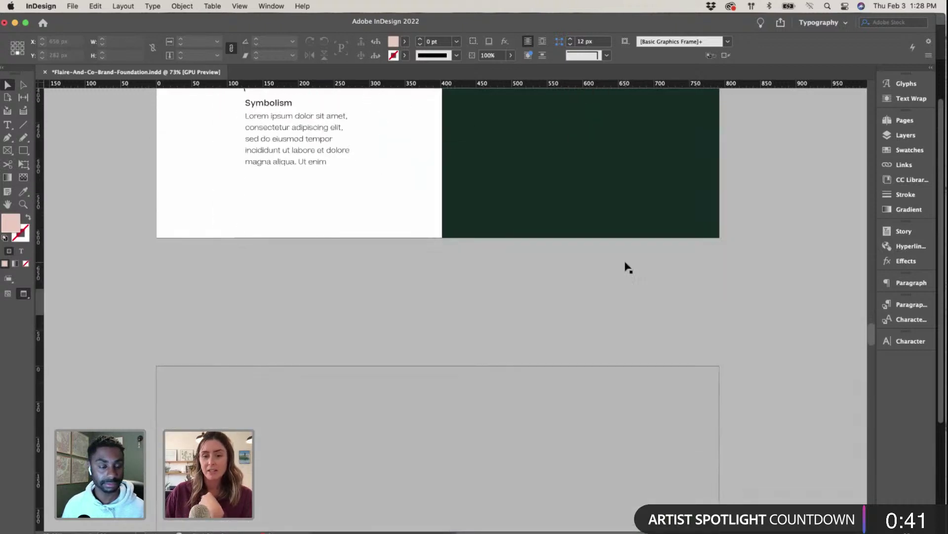
scroll(627, 267, "down", 15)
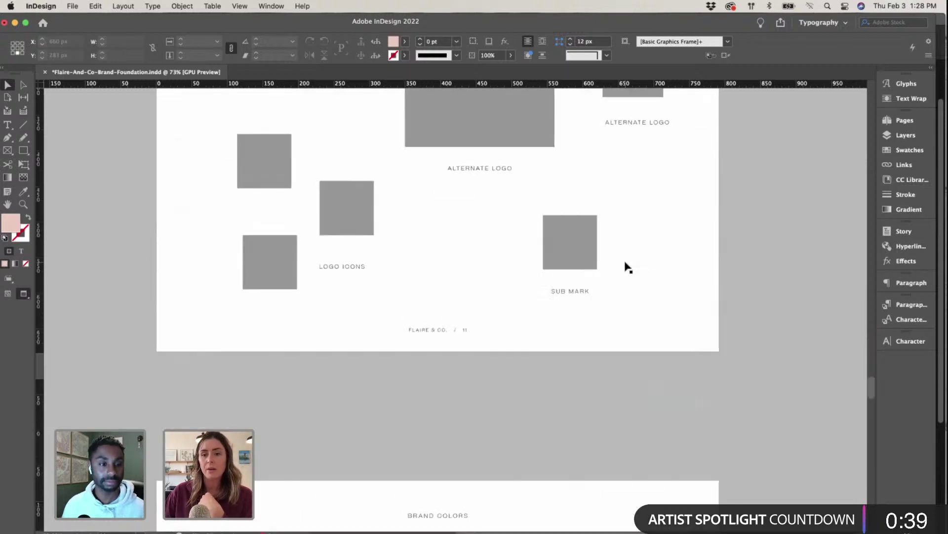
scroll(626, 267, "down", 20)
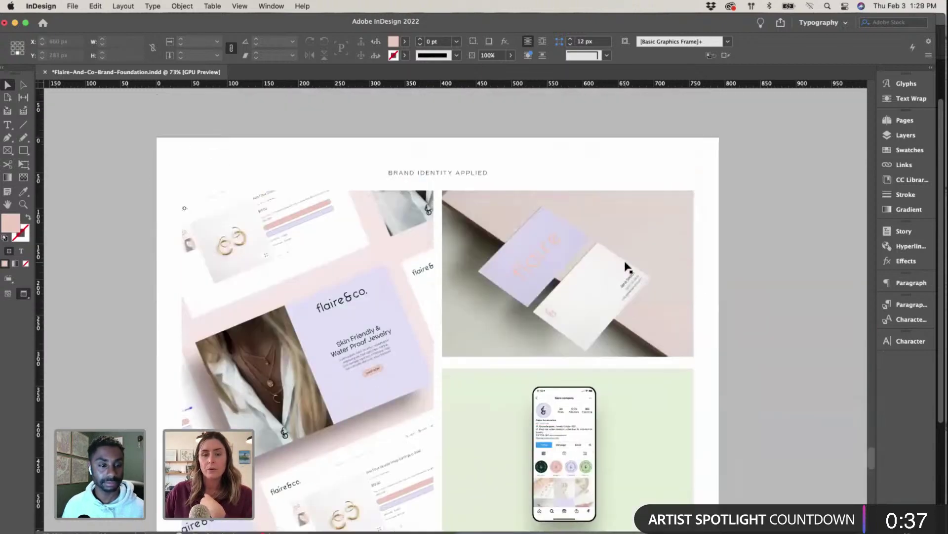
scroll(627, 267, "down", 4)
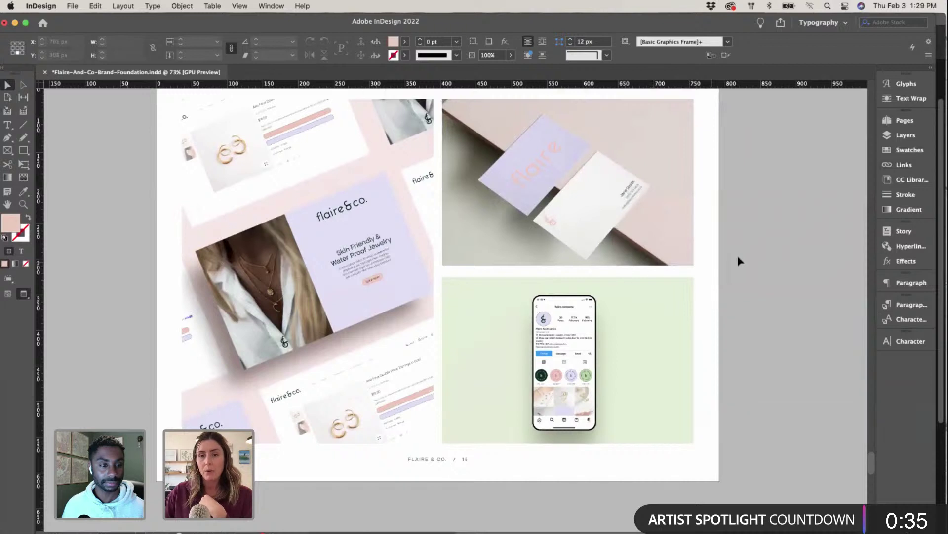
scroll(710, 258, "up", 1)
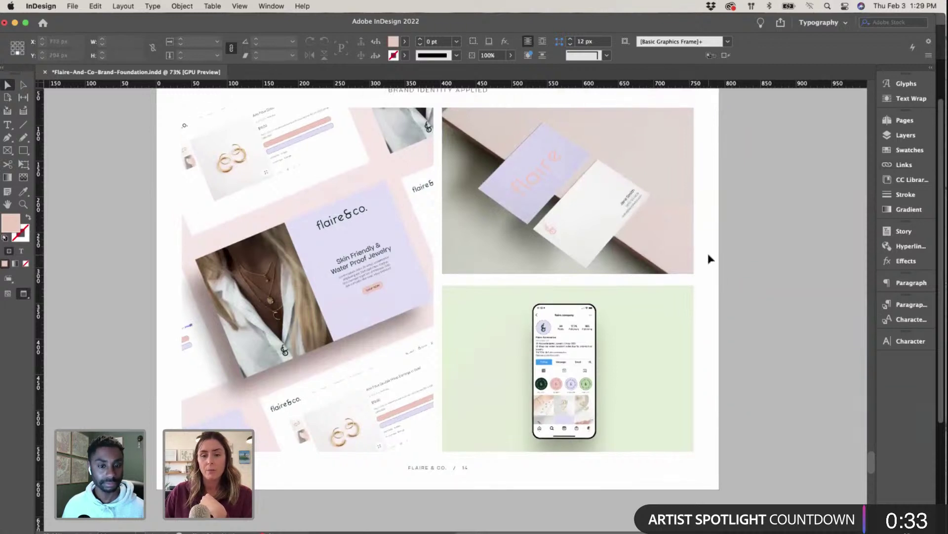
left_click(911, 120)
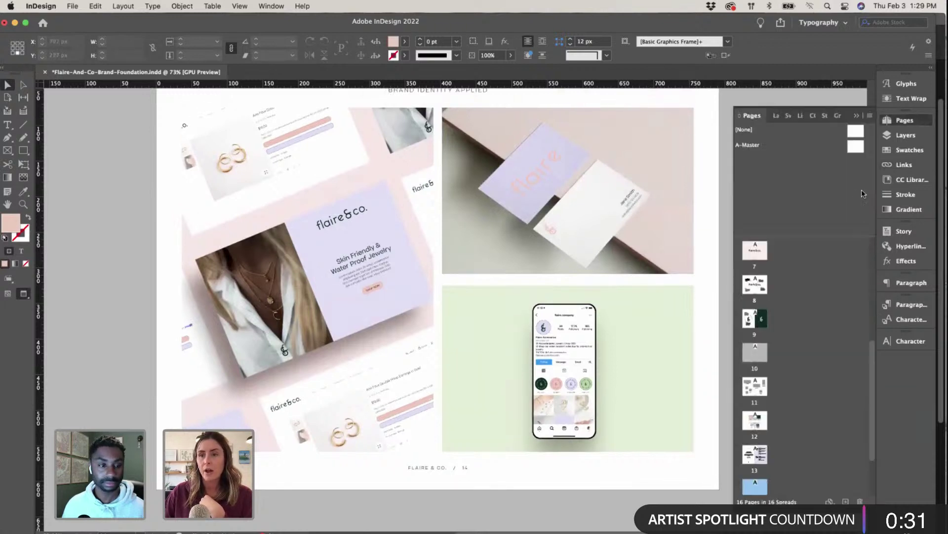
scroll(820, 314, "up", 10)
scroll(819, 313, "up", 1)
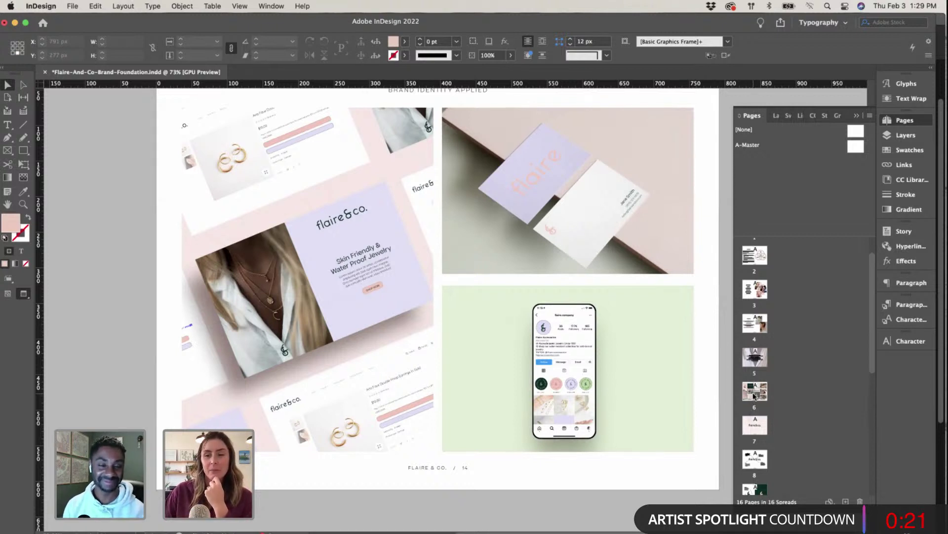
double_click(754, 395)
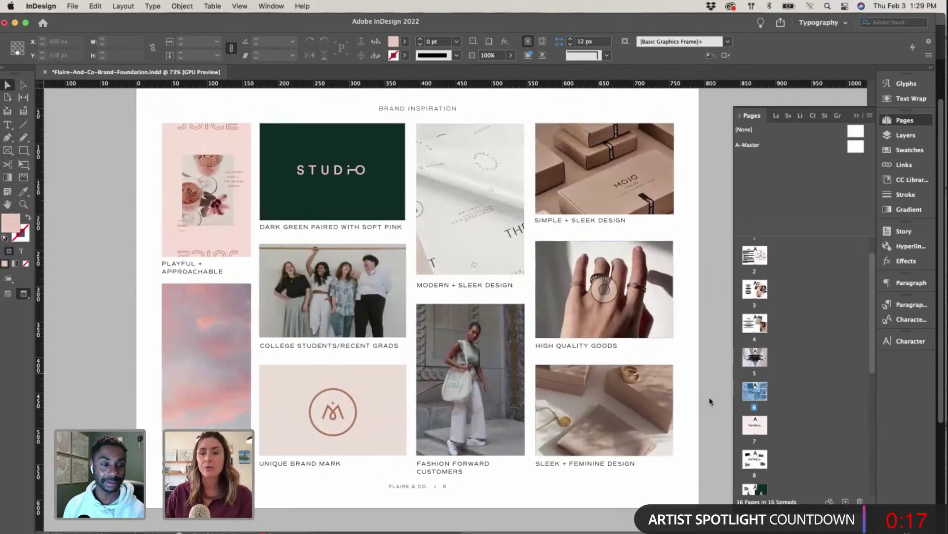
scroll(751, 419, "down", 6)
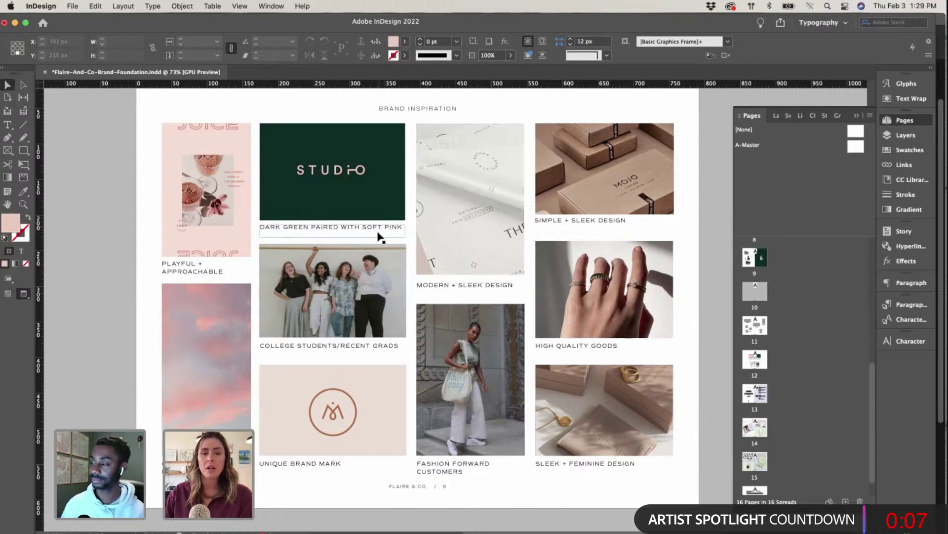
double_click(759, 431)
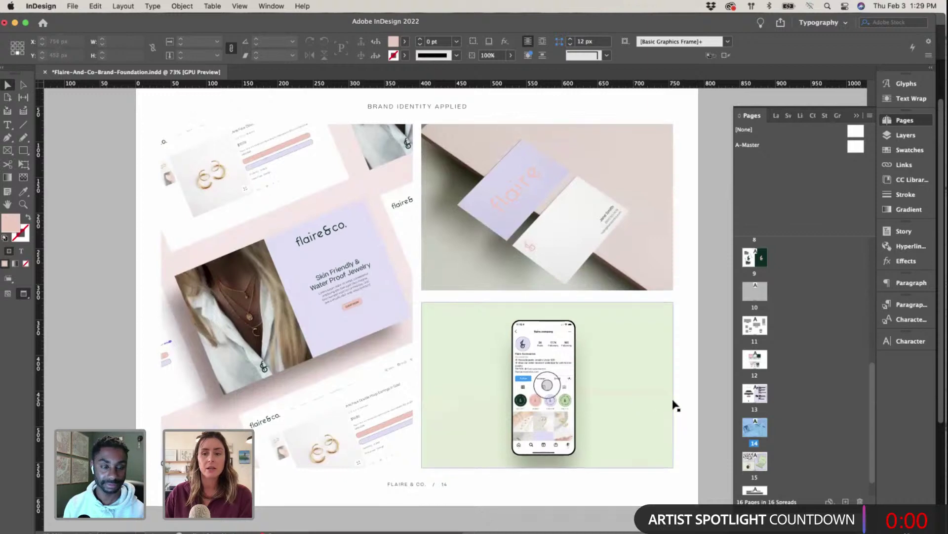
Step: Scroll to page 15 showing the tissue paper, green mailer box and hang-tag mockups
scroll(673, 402, "down", 5)
scroll(675, 405, "down", 8)
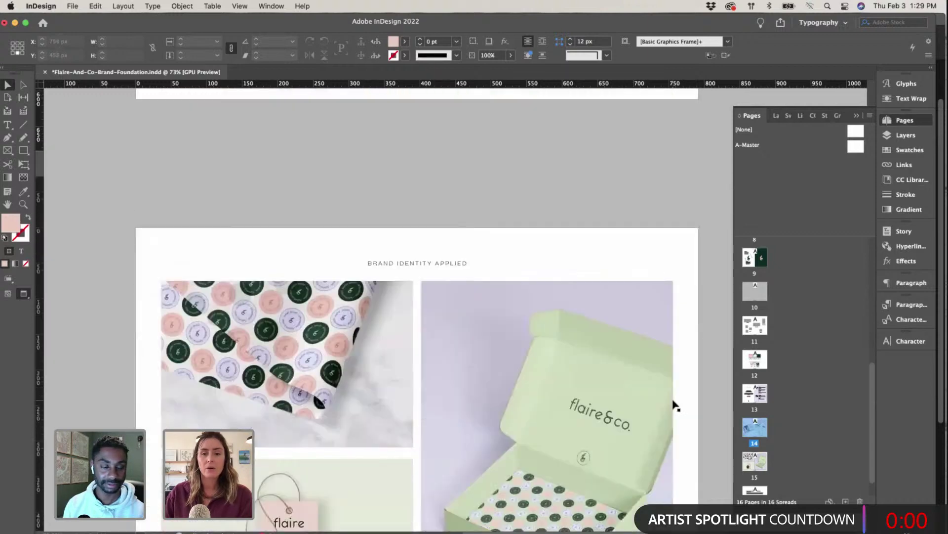
scroll(676, 404, "up", 1)
scroll(675, 404, "right", 1)
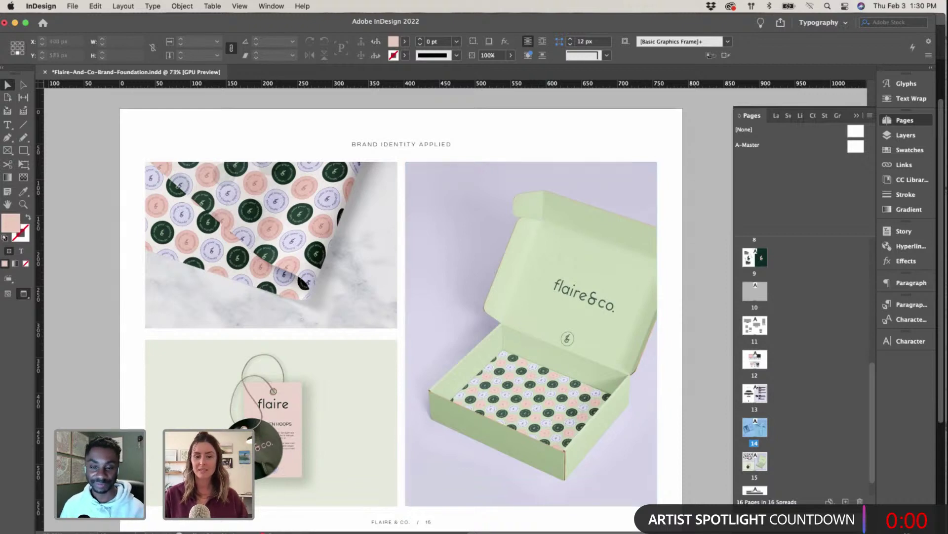
Step: Switch to the Instagram profile in Chrome and open the TOJI Winter Apparel emblem post
key("super+Tab")
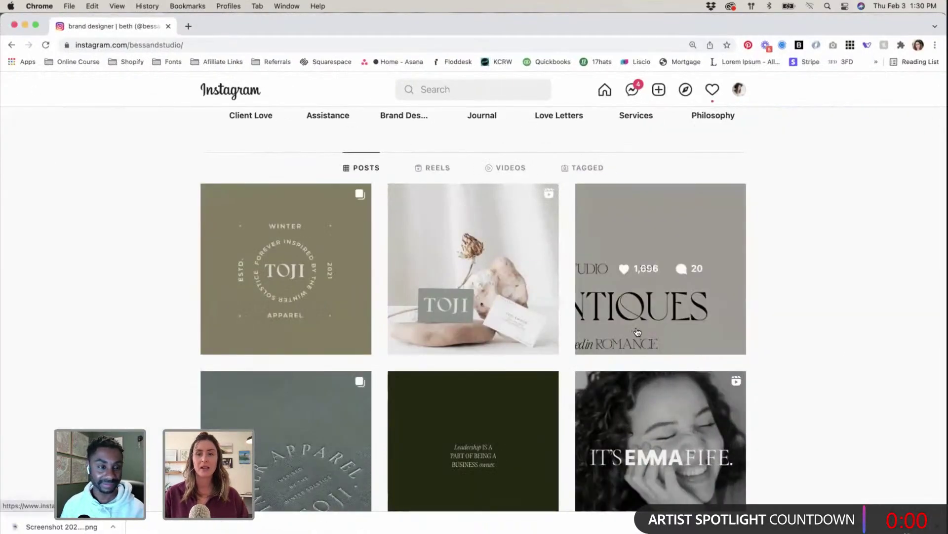
scroll(266, 233, "up", 5)
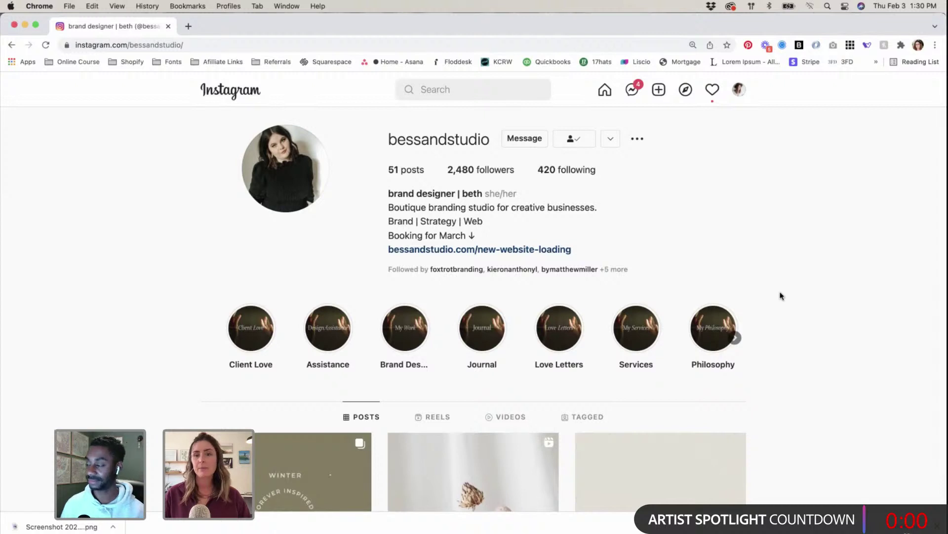
scroll(856, 247, "down", 3)
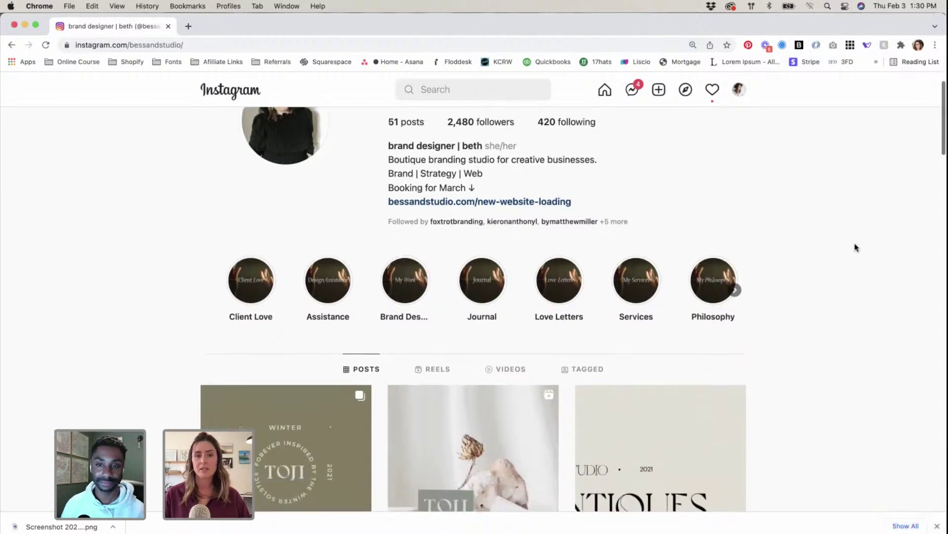
scroll(856, 247, "down", 2)
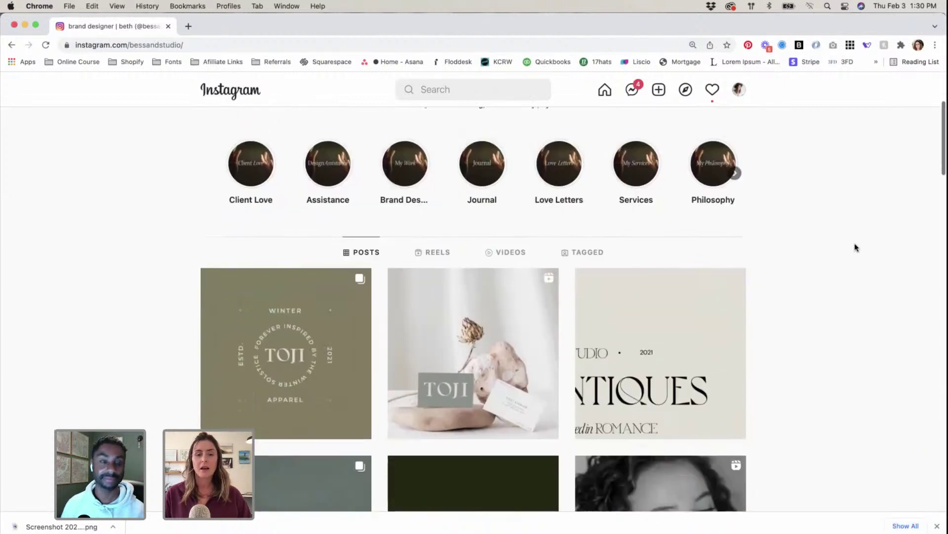
scroll(856, 247, "up", 5)
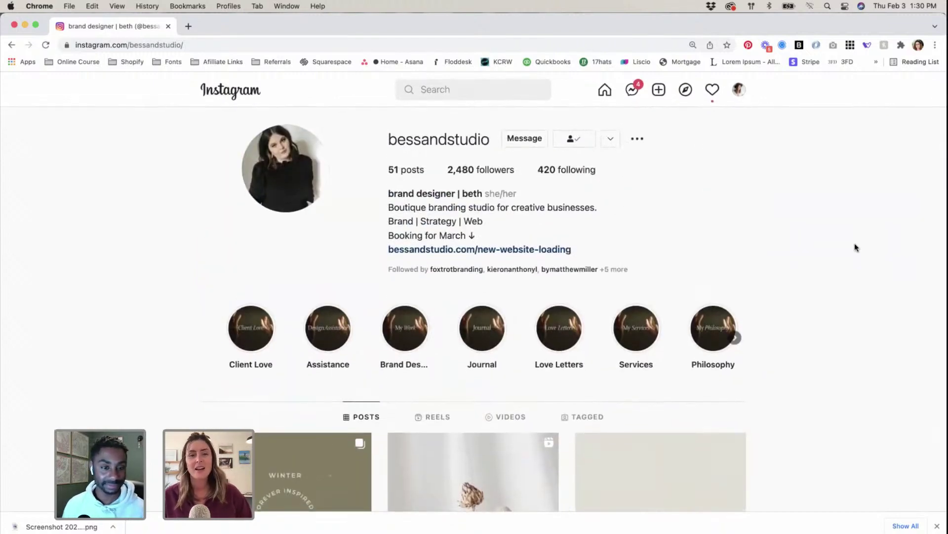
scroll(857, 247, "down", 7)
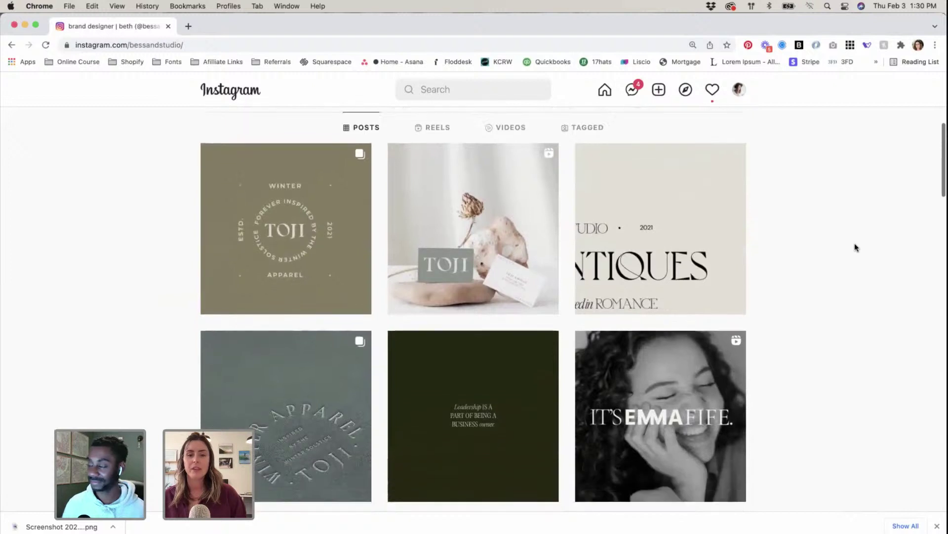
scroll(856, 247, "down", 2)
scroll(856, 247, "up", 2)
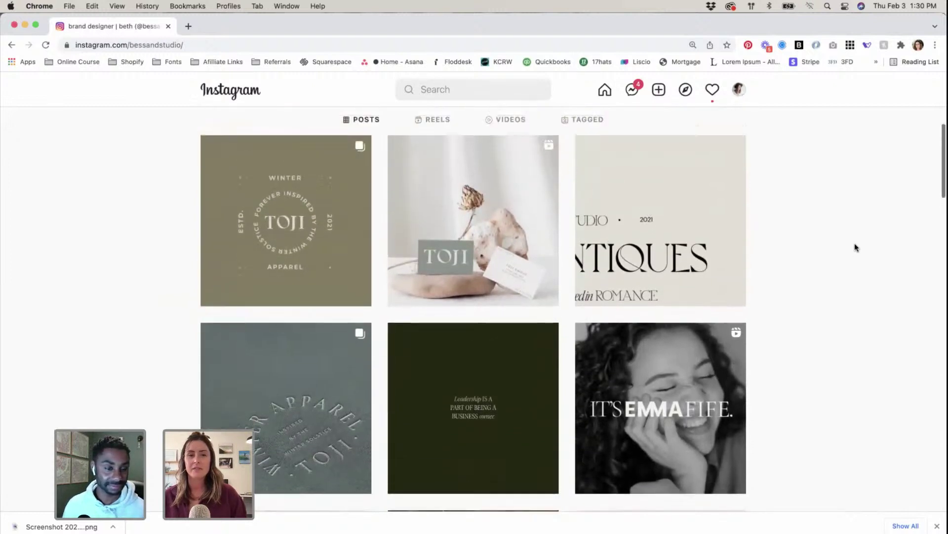
scroll(857, 247, "up", 1)
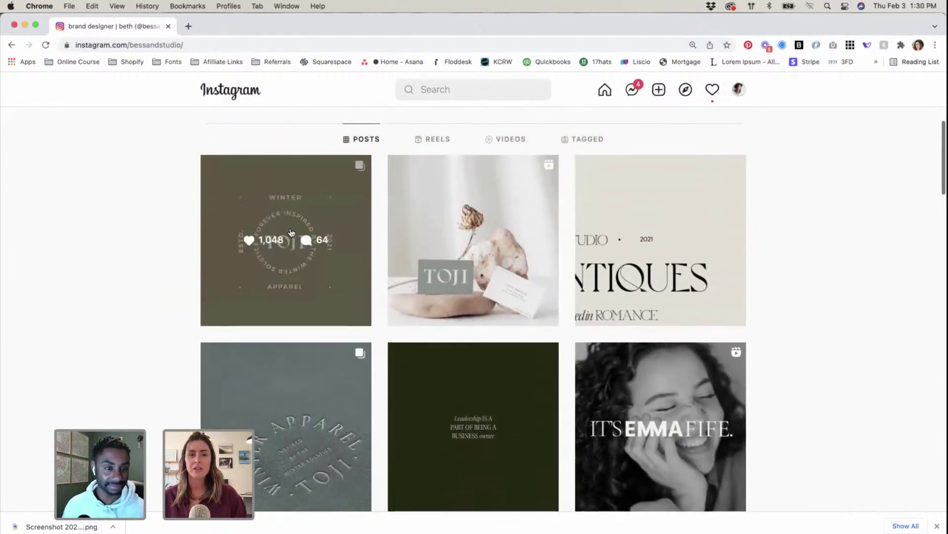
left_click(281, 277)
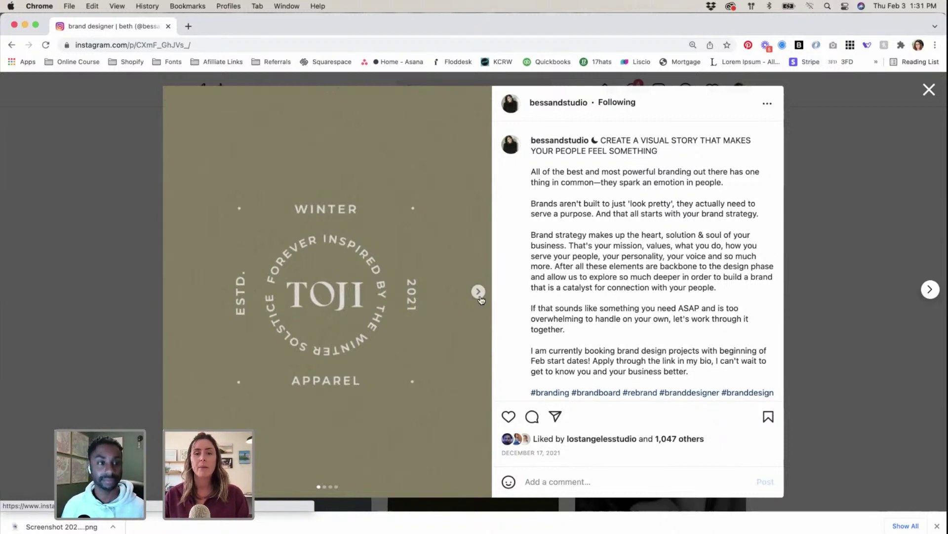
Step: Flip through the four TOJI slides, then open and close the 2021 typography post
left_click(478, 292)
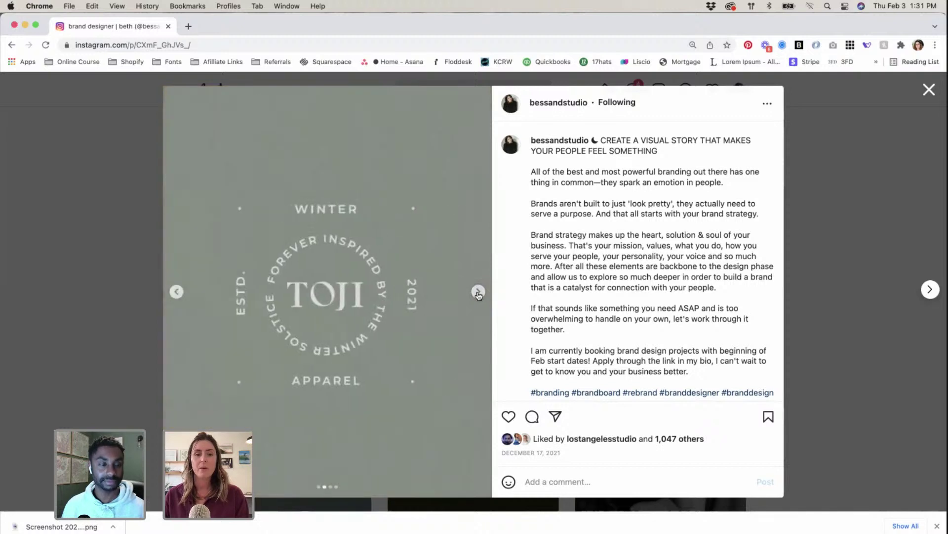
left_click(478, 292)
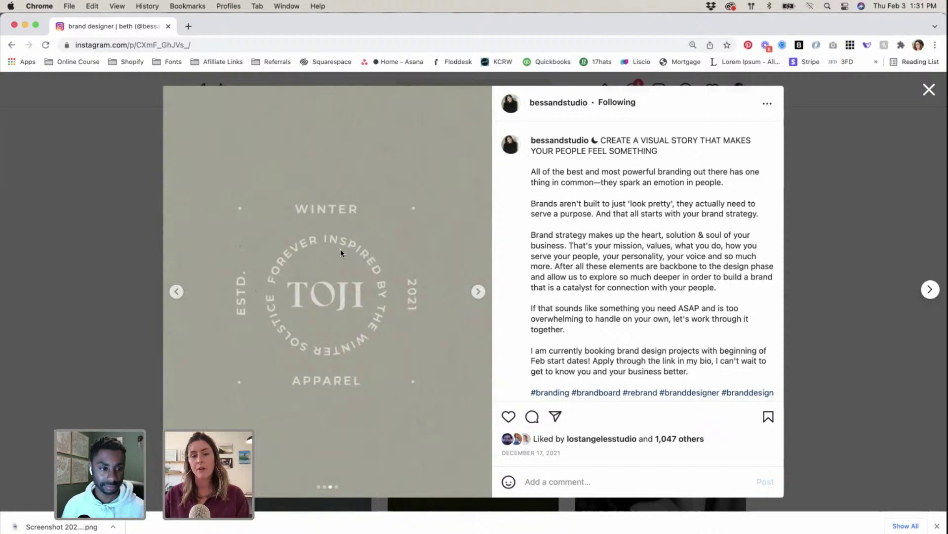
left_click(477, 291)
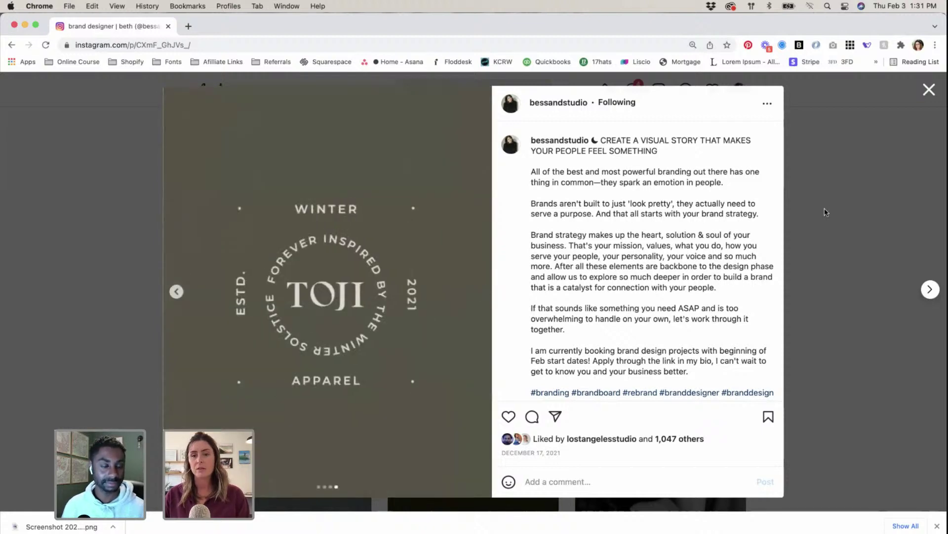
left_click(825, 209)
scroll(790, 217, "down", 1)
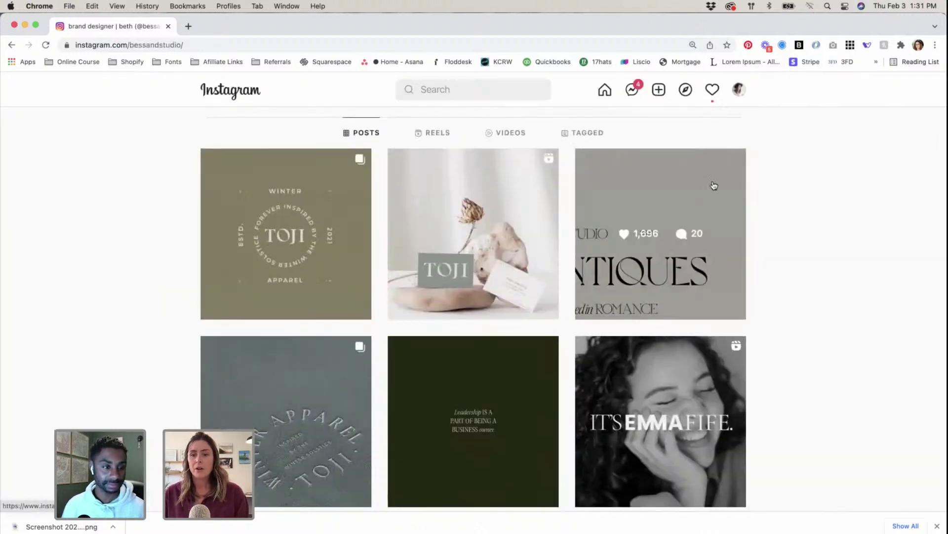
left_click(707, 182)
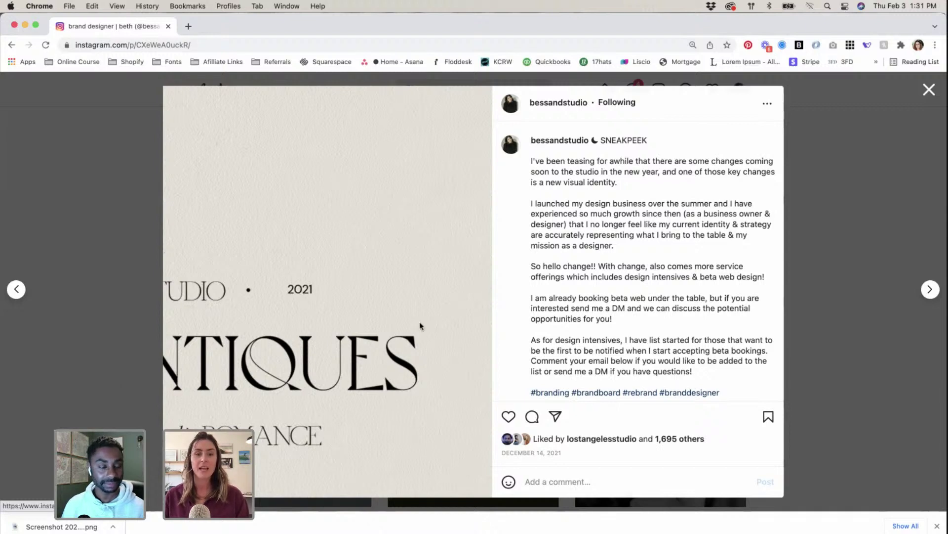
left_click(105, 292)
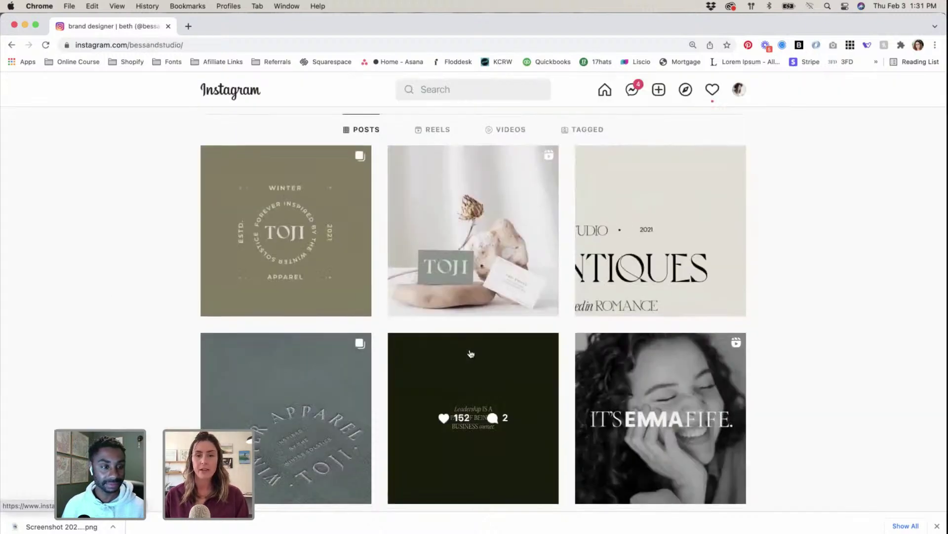
Step: Open the Corr Wellness post and compare its before and after website slides
scroll(471, 353, "down", 4)
scroll(470, 353, "down", 2)
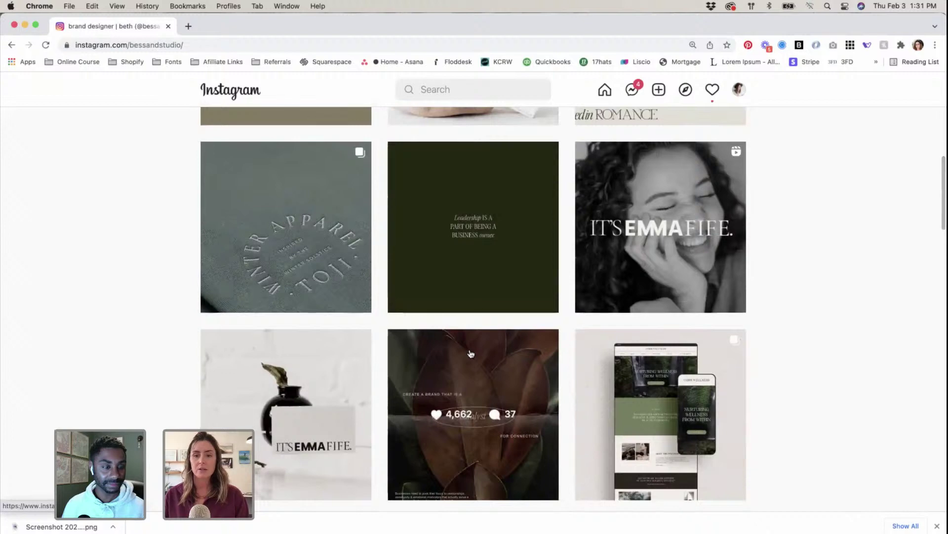
scroll(475, 353, "down", 3)
left_click(684, 386)
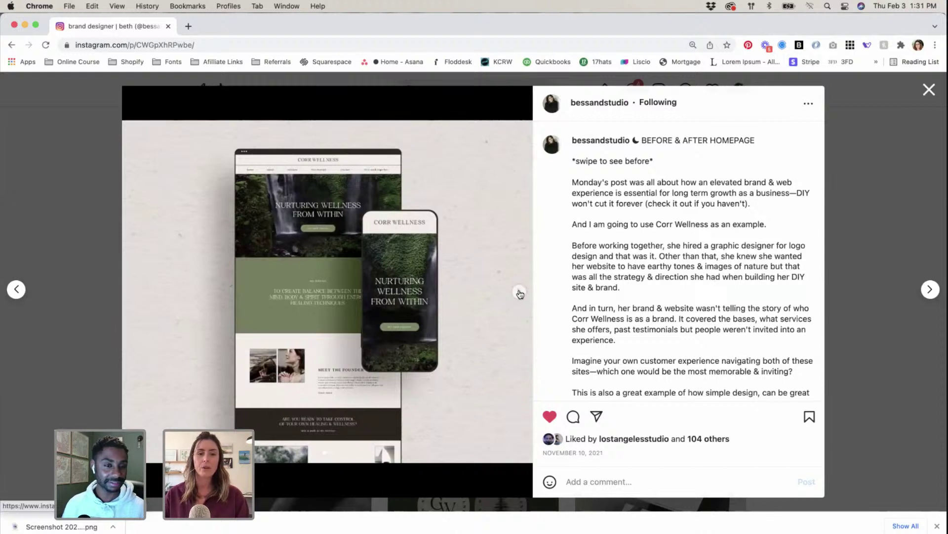
left_click(520, 293)
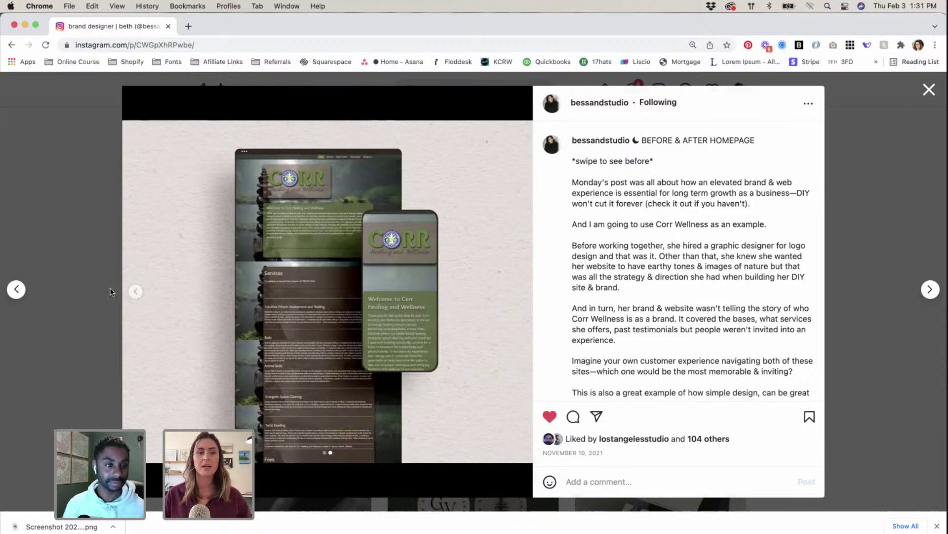
left_click(135, 293)
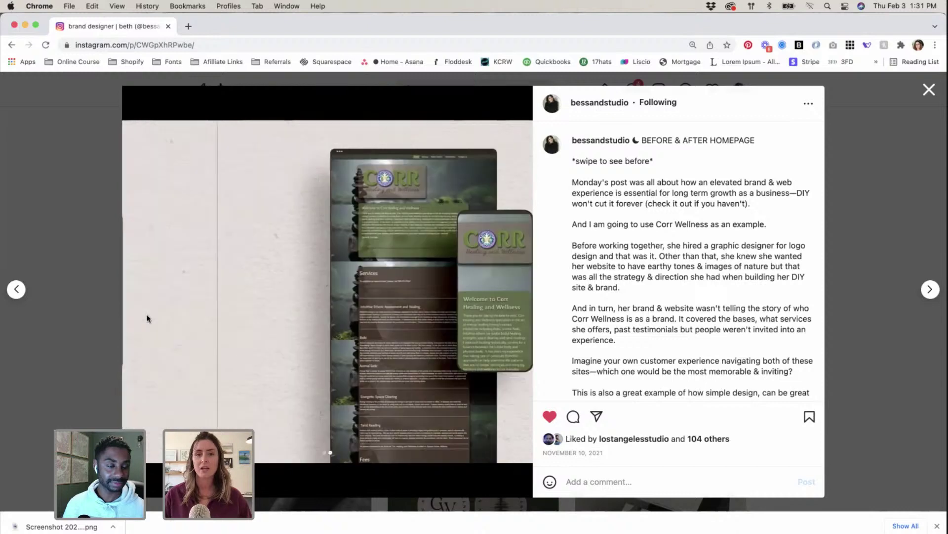
Step: Close the Corr Wellness post, then open and close the catalyst leaf post
left_click(85, 242)
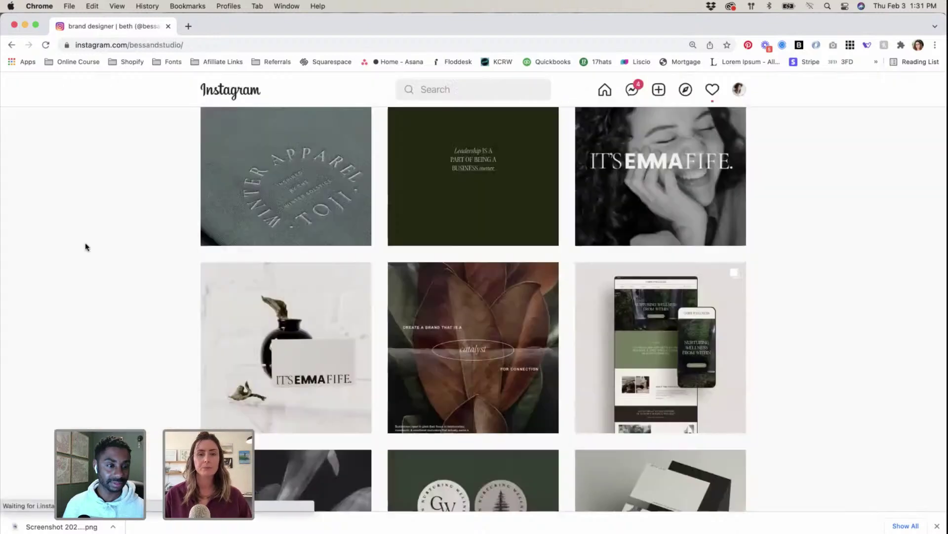
scroll(87, 246, "down", 3)
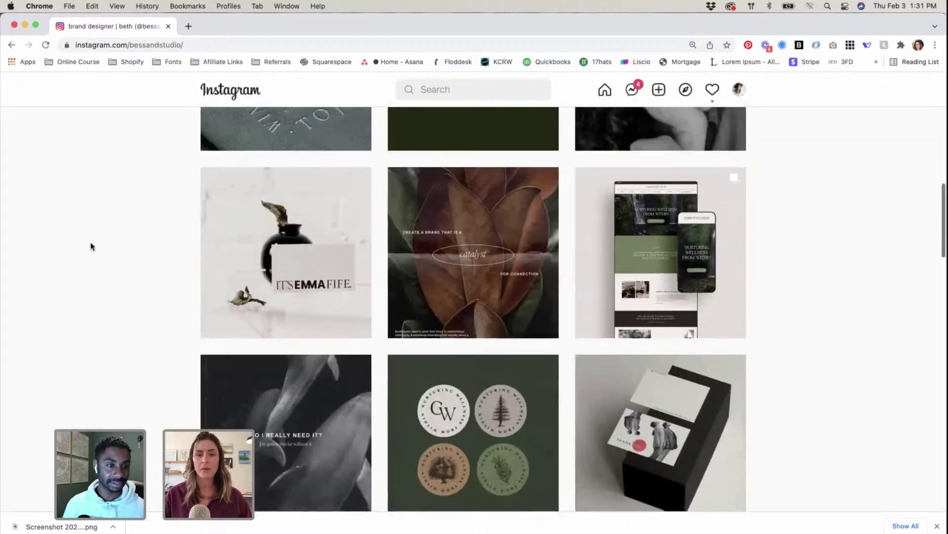
left_click(459, 300)
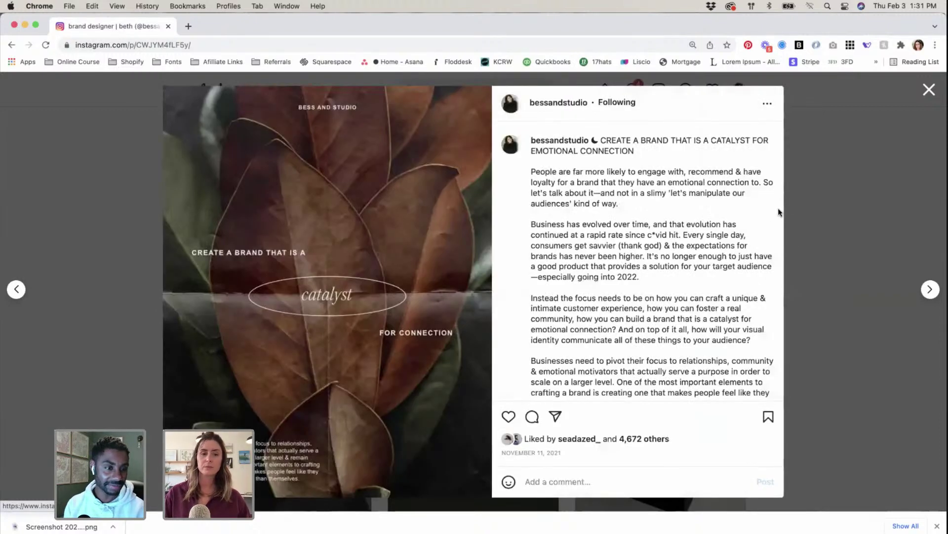
left_click(835, 201)
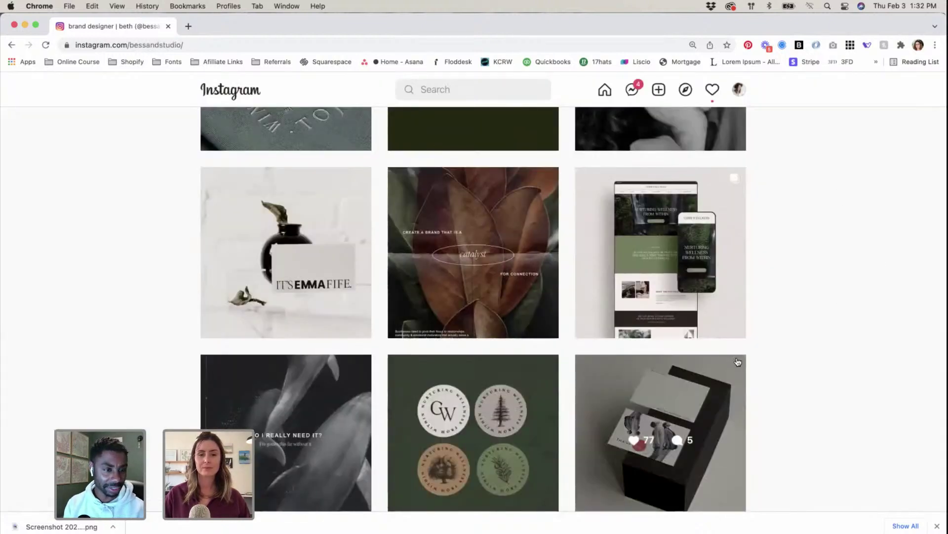
Step: Open the embroidered Winter Apparel sweatshirt post and advance to its TOJI business-card slide
scroll(737, 362, "up", 5)
scroll(737, 361, "up", 7)
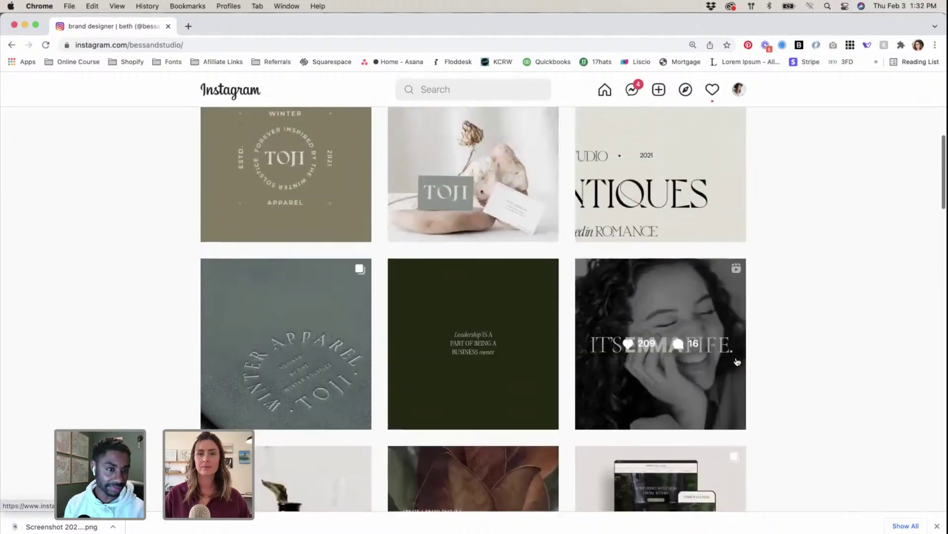
scroll(736, 361, "up", 4)
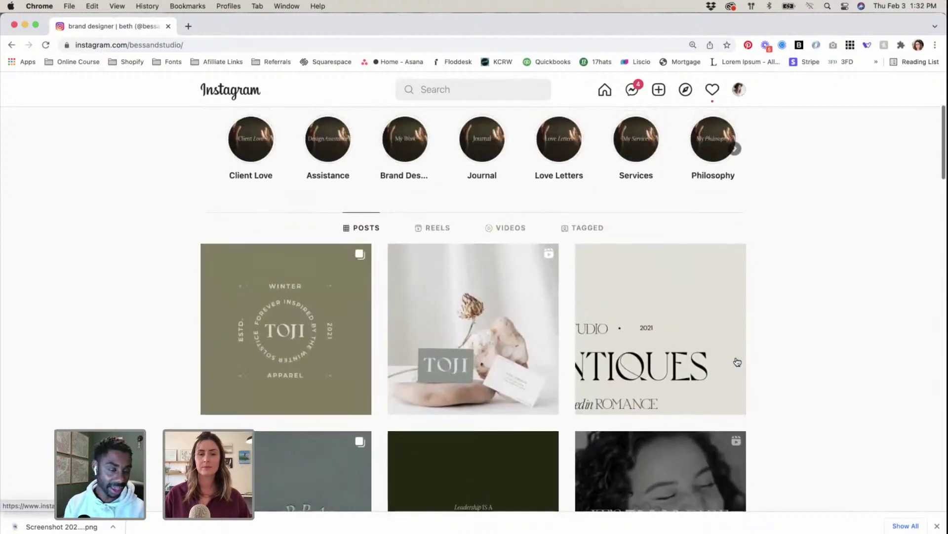
scroll(808, 336, "down", 4)
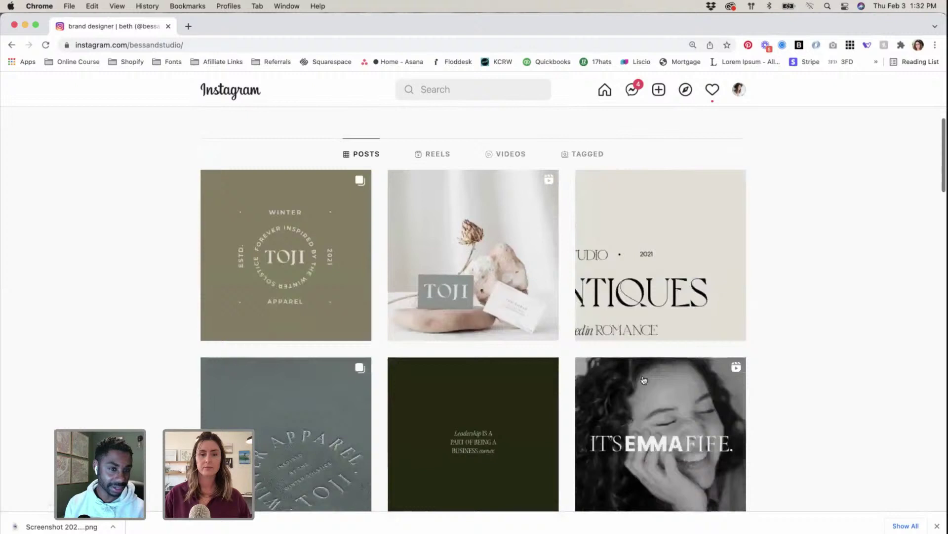
scroll(273, 434, "down", 2)
left_click(273, 434)
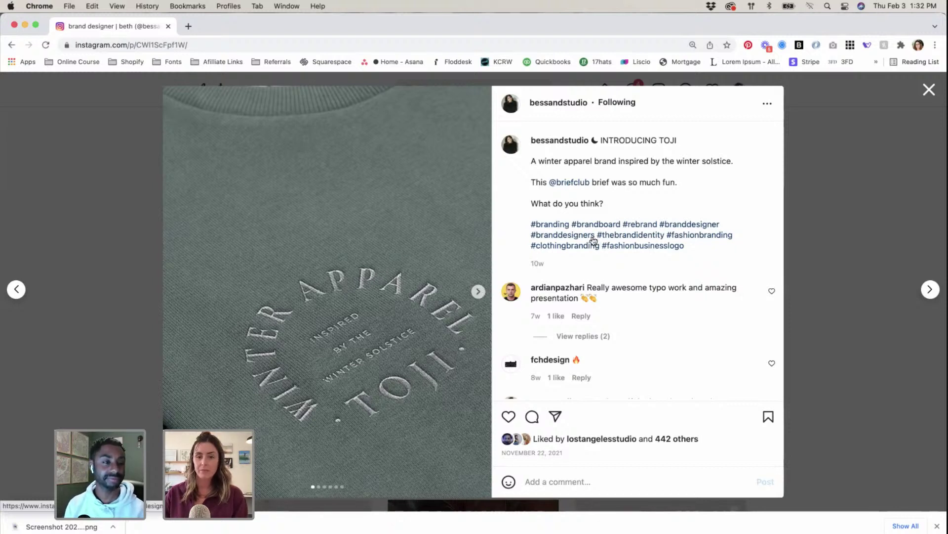
left_click(478, 293)
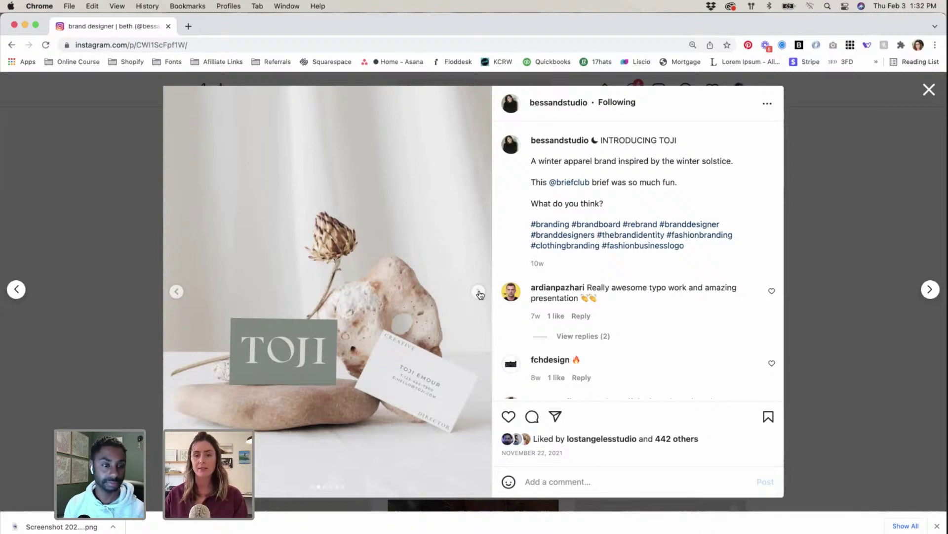
Step: Advance through the hang-tag, booklet and title card slides, back to the booklet, and select caption text
left_click(479, 293)
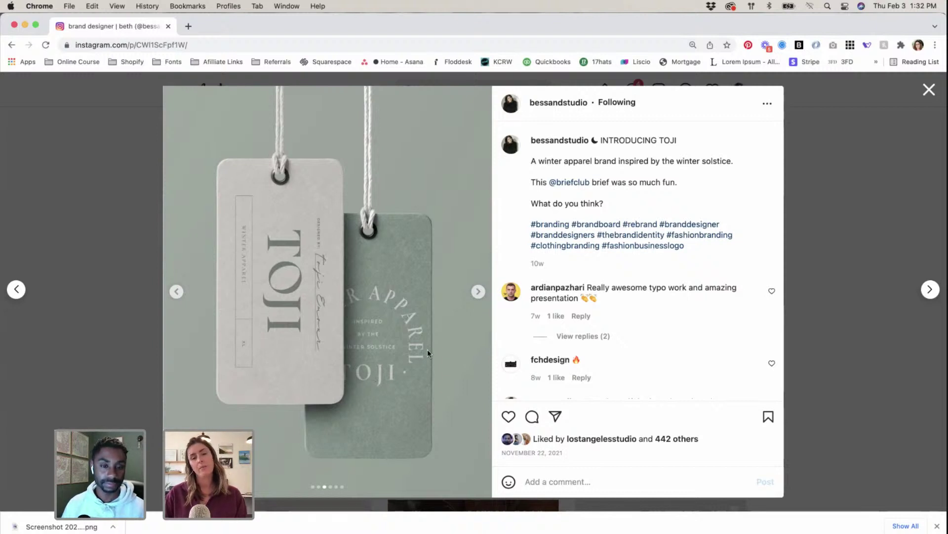
left_click(478, 292)
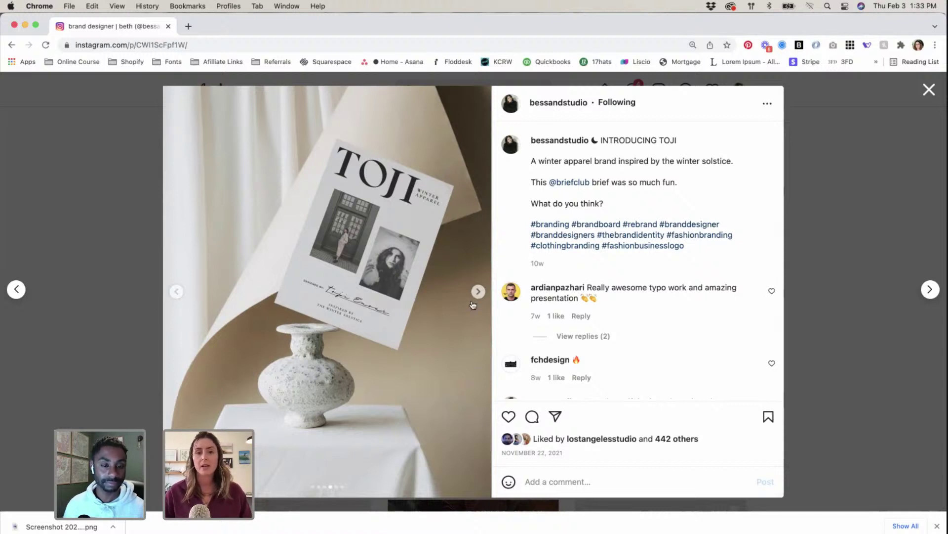
left_click(479, 292)
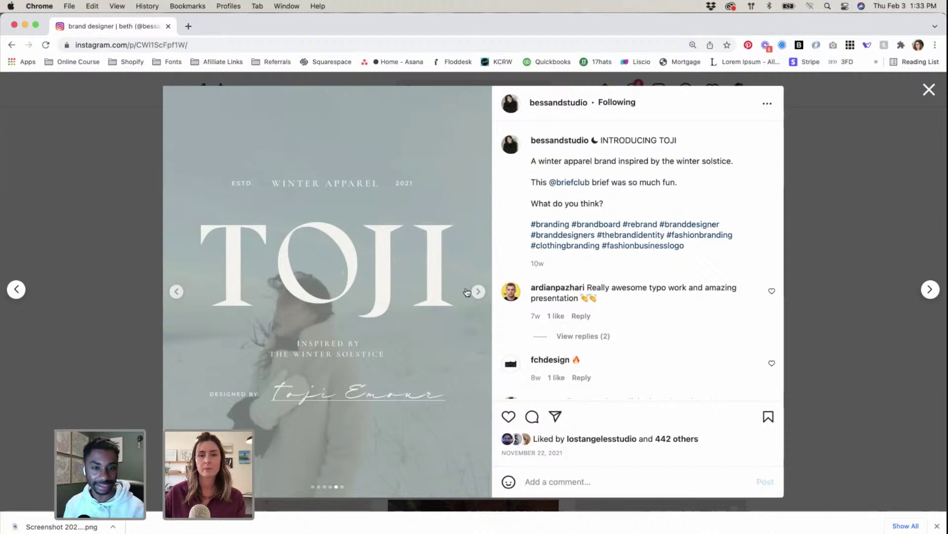
left_click(176, 291)
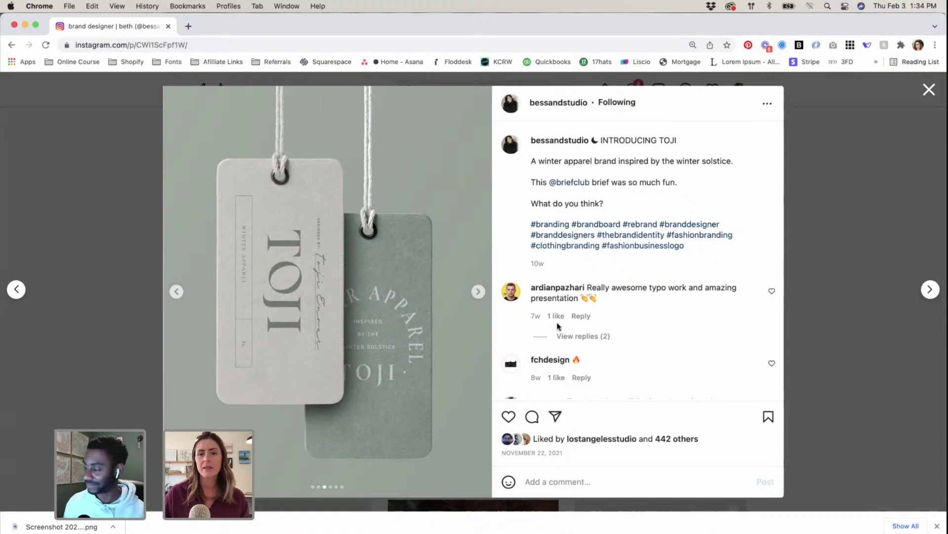
double_click(533, 162)
left_click_drag(691, 200, 699, 202)
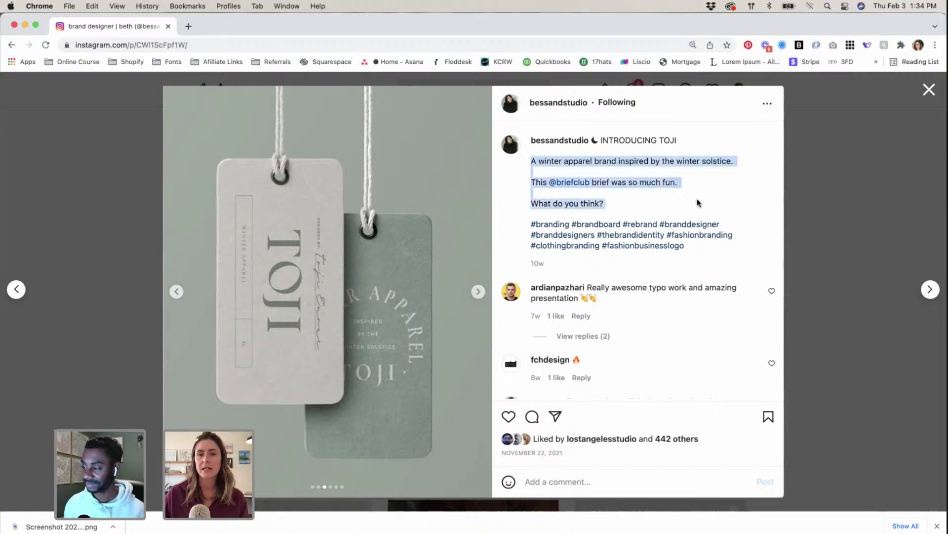
left_click(588, 188)
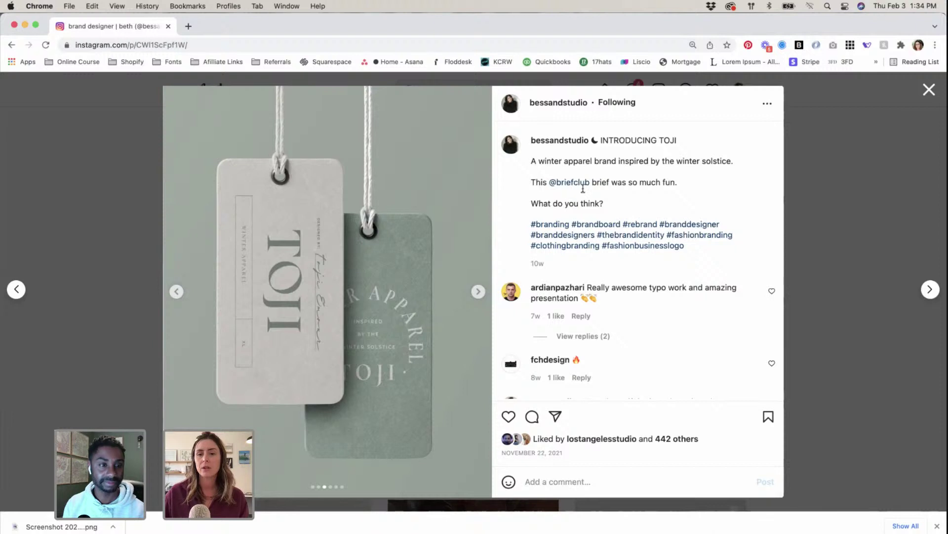
Step: Page through the TOJI poster and circular emblem slides, then close the post
left_click(478, 292)
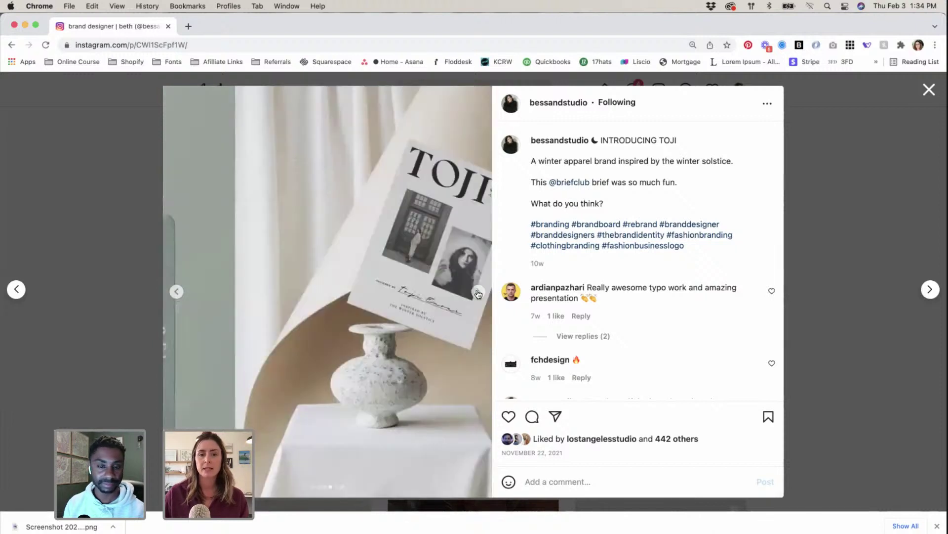
left_click(478, 292)
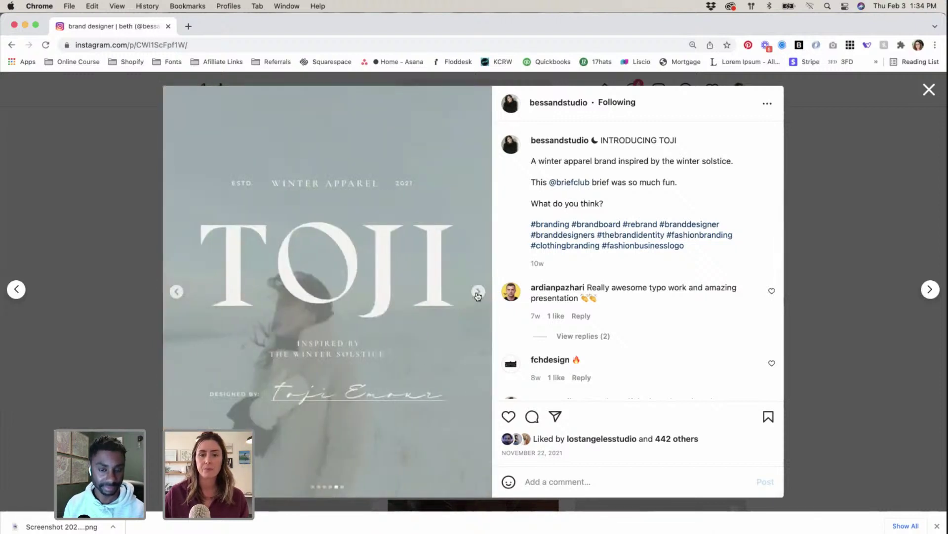
left_click(478, 293)
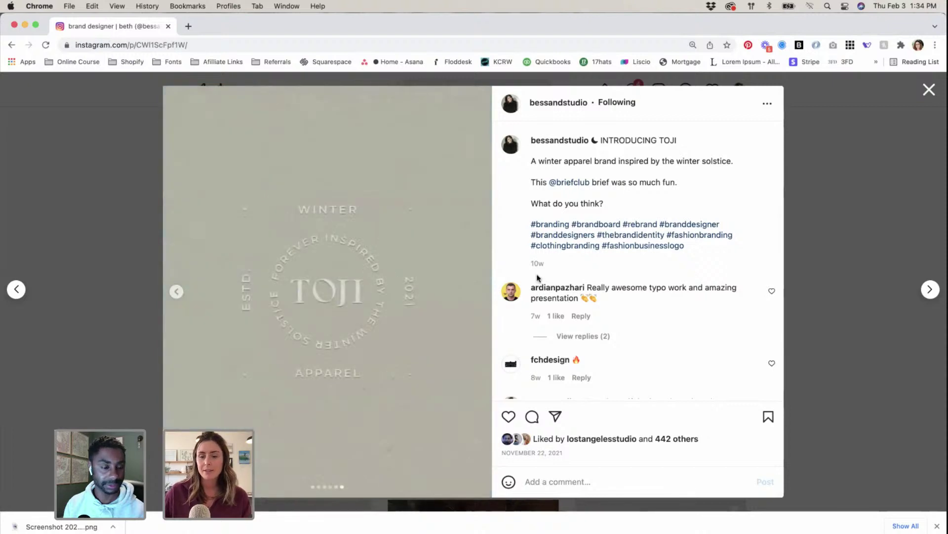
left_click(863, 131)
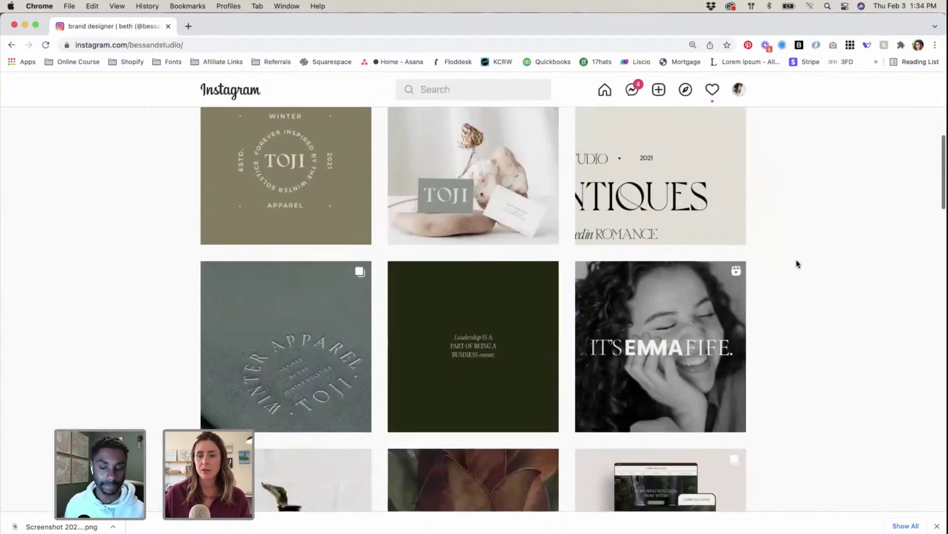
Step: Scroll down the studio's profile grid, view the SS logo post, then close it
scroll(796, 264, "down", 6)
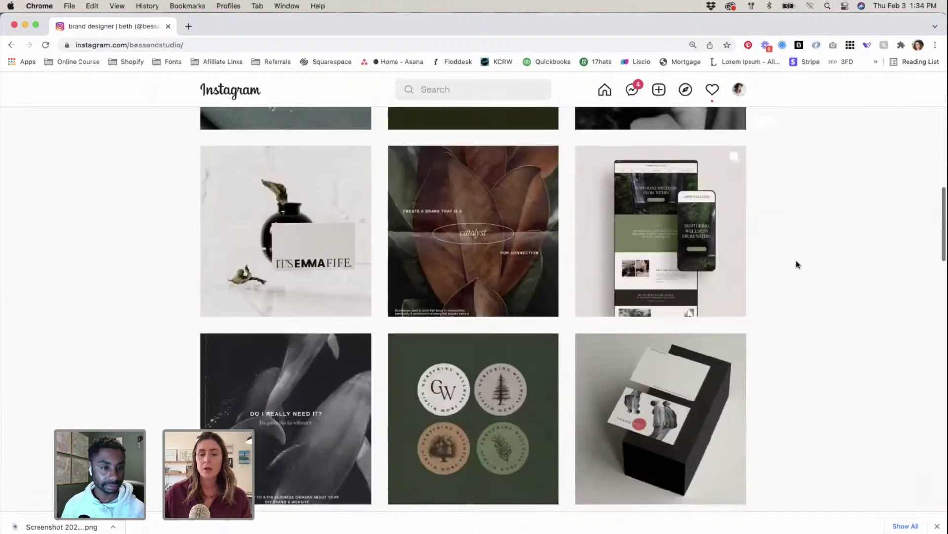
scroll(797, 264, "down", 3)
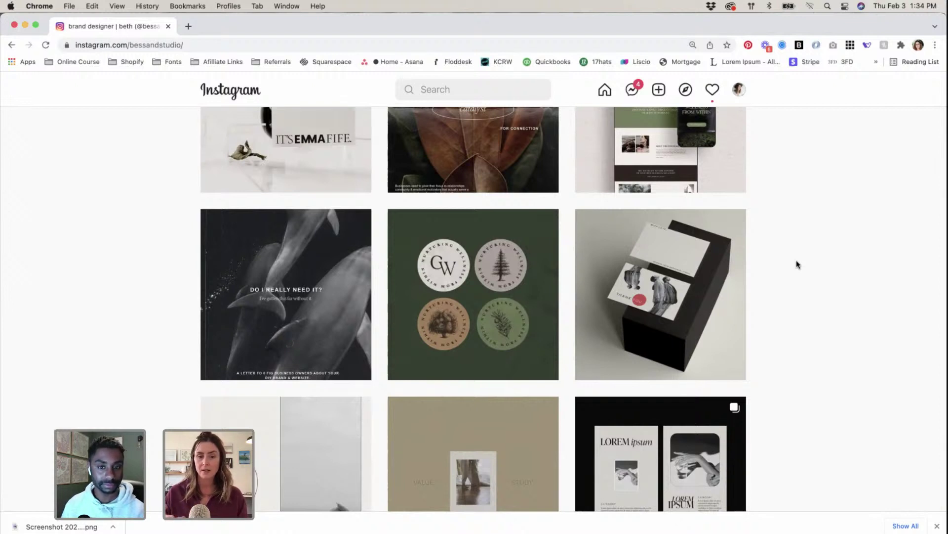
scroll(797, 260, "down", 3)
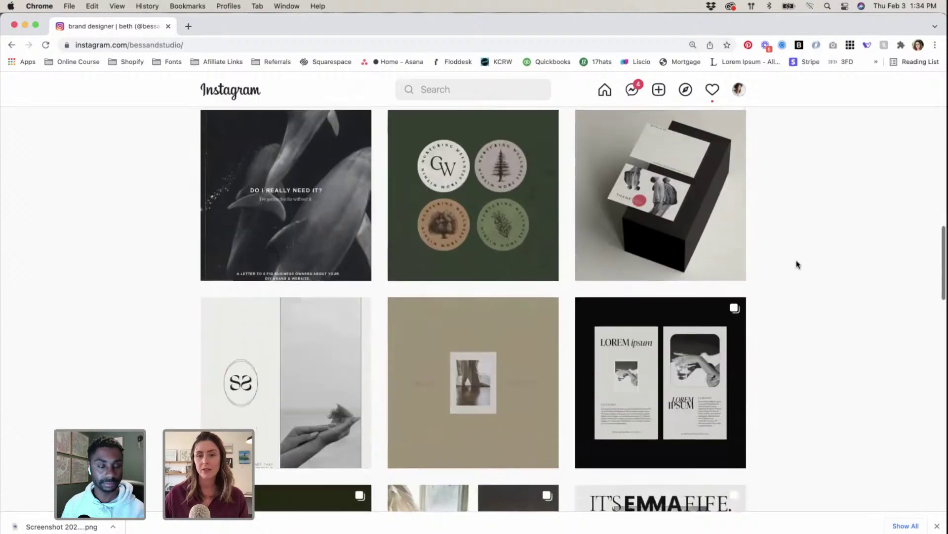
scroll(250, 370, "down", 2)
left_click(299, 383)
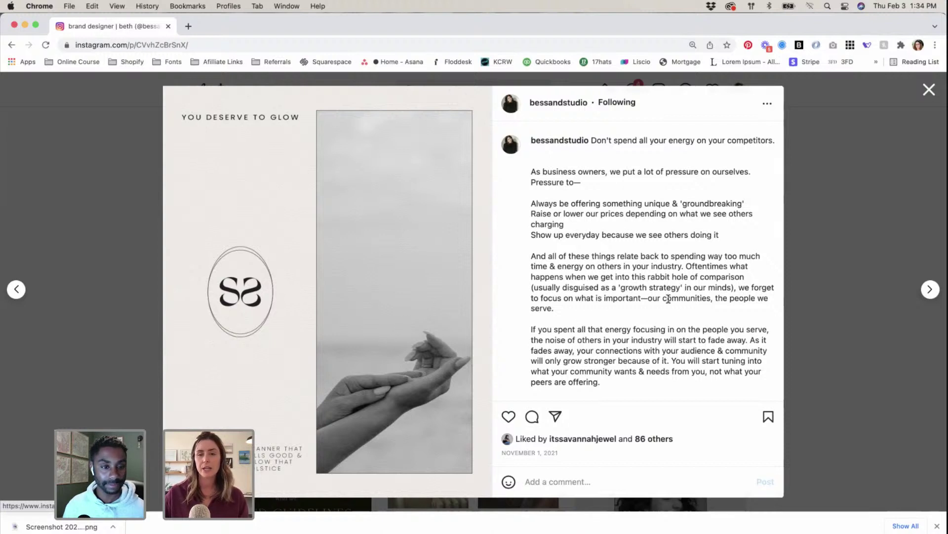
left_click(865, 222)
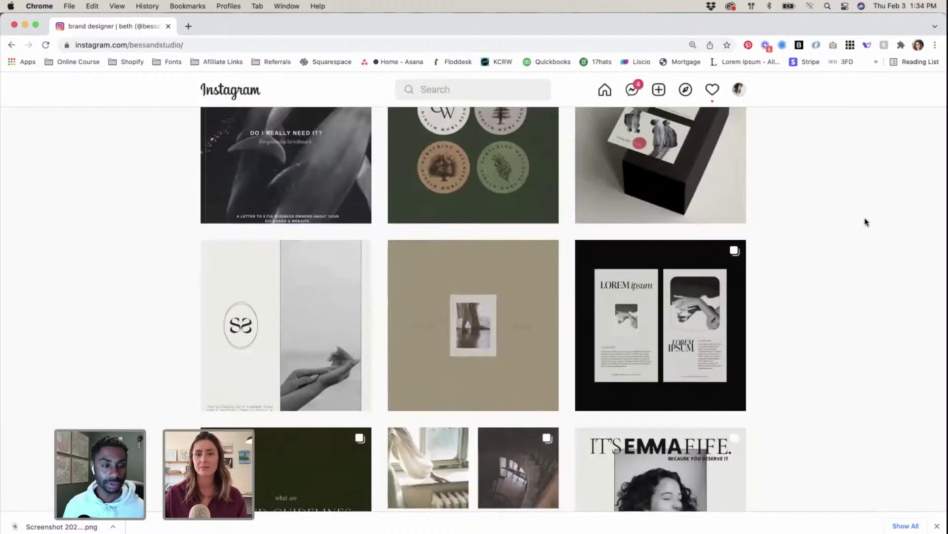
Step: Scroll further down the grid to the Corr Wellness card and dog photo posts
scroll(866, 221, "down", 3)
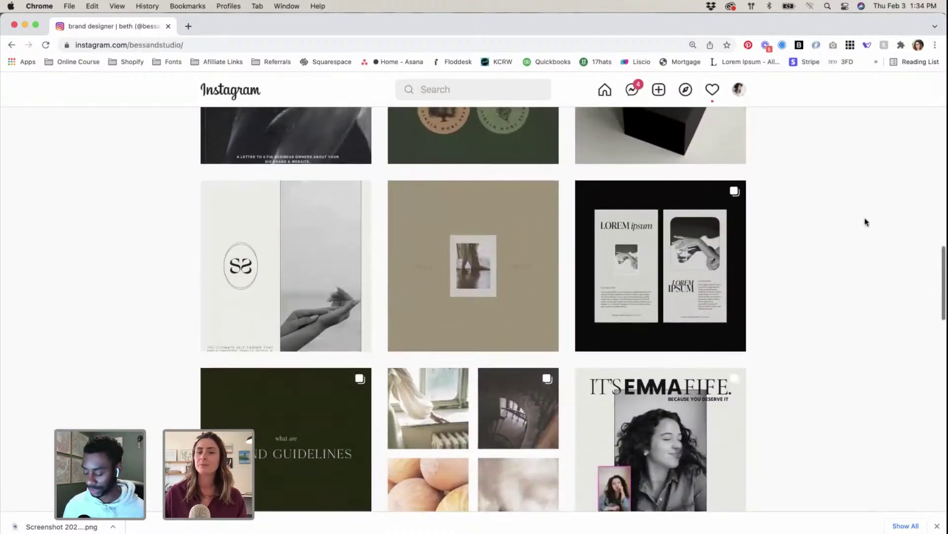
scroll(866, 221, "down", 2)
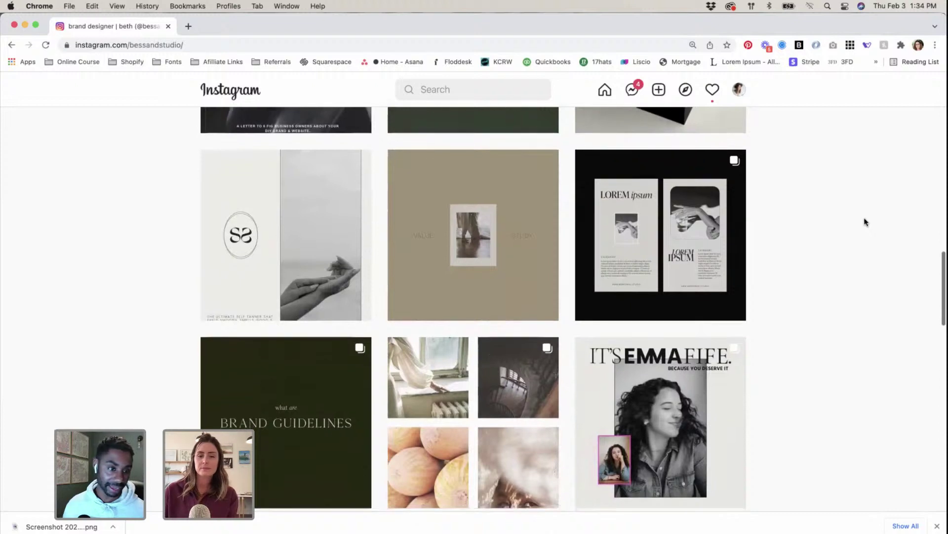
scroll(866, 221, "down", 2)
scroll(865, 221, "down", 4)
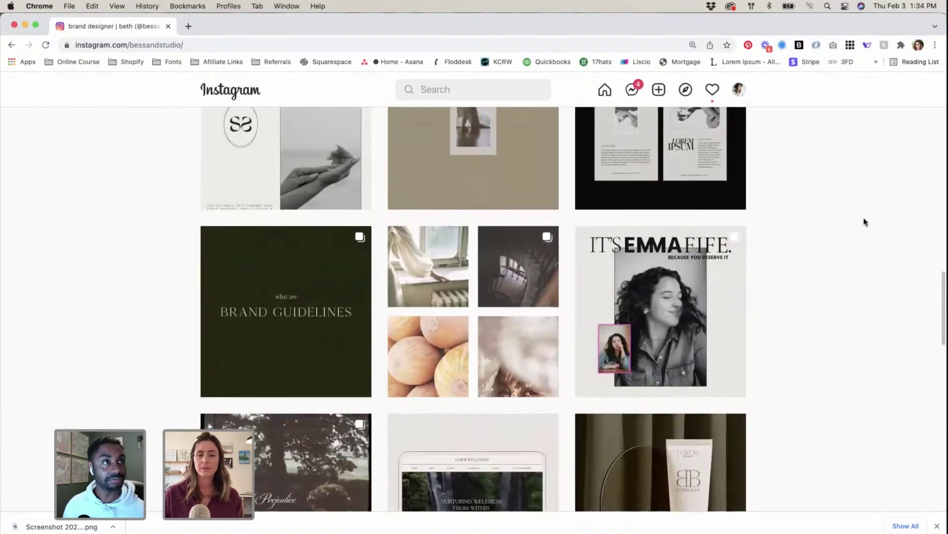
scroll(865, 221, "down", 5)
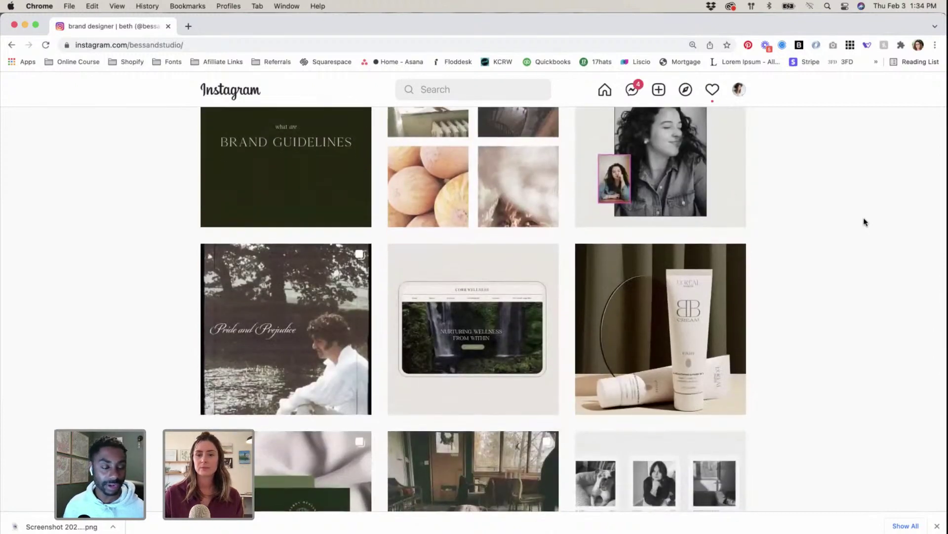
scroll(865, 221, "down", 2)
scroll(864, 221, "down", 4)
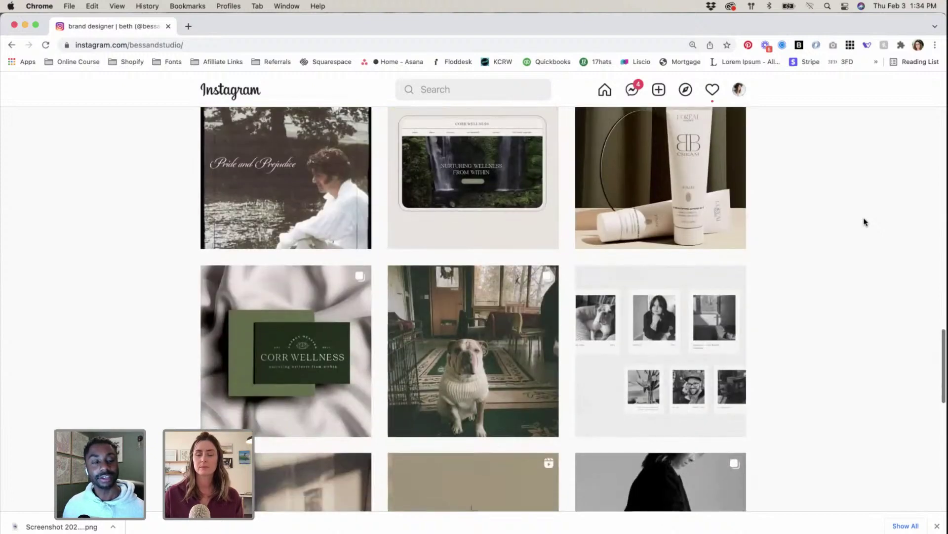
scroll(864, 221, "down", 2)
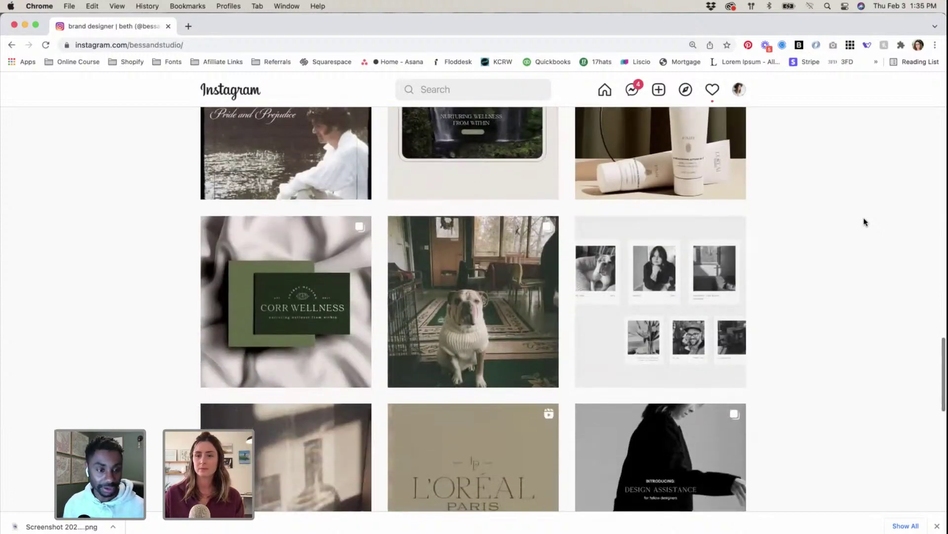
scroll(864, 221, "down", 2)
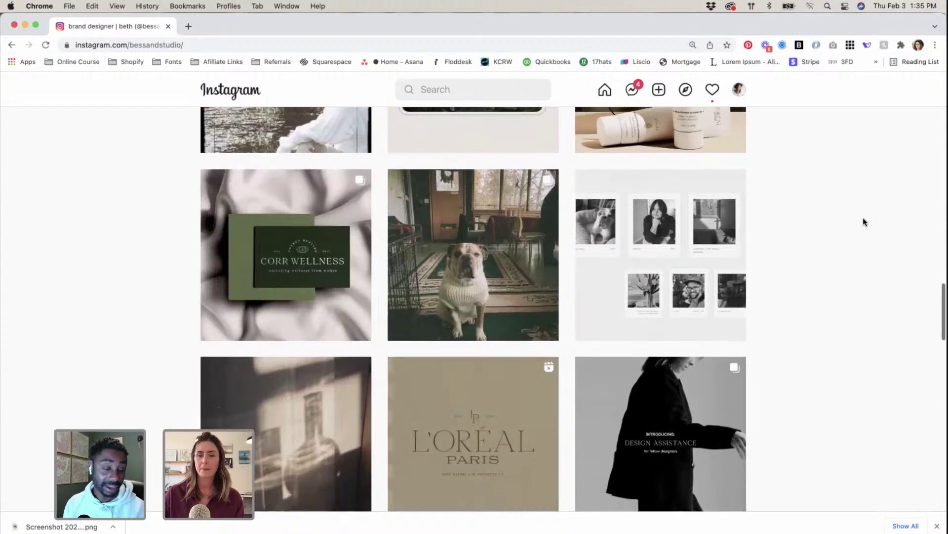
scroll(863, 220, "down", 3)
scroll(863, 220, "up", 3)
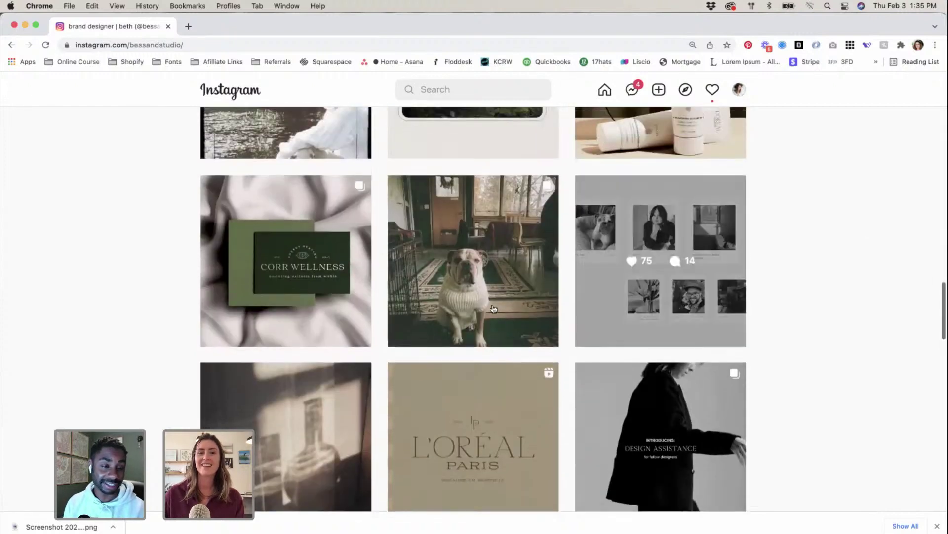
Step: Page through the dog photo post's carousel to its third photo, then close it
left_click(493, 306)
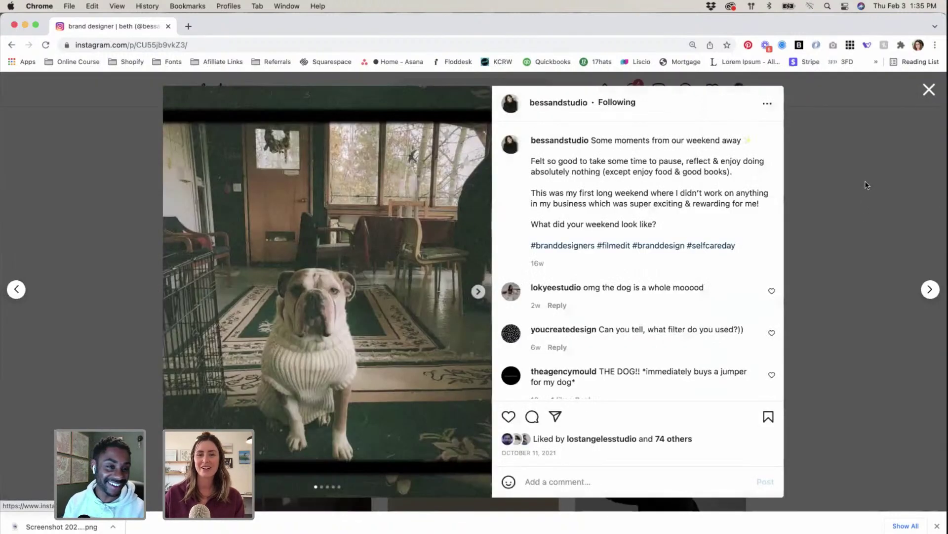
left_click(477, 292)
left_click(478, 294)
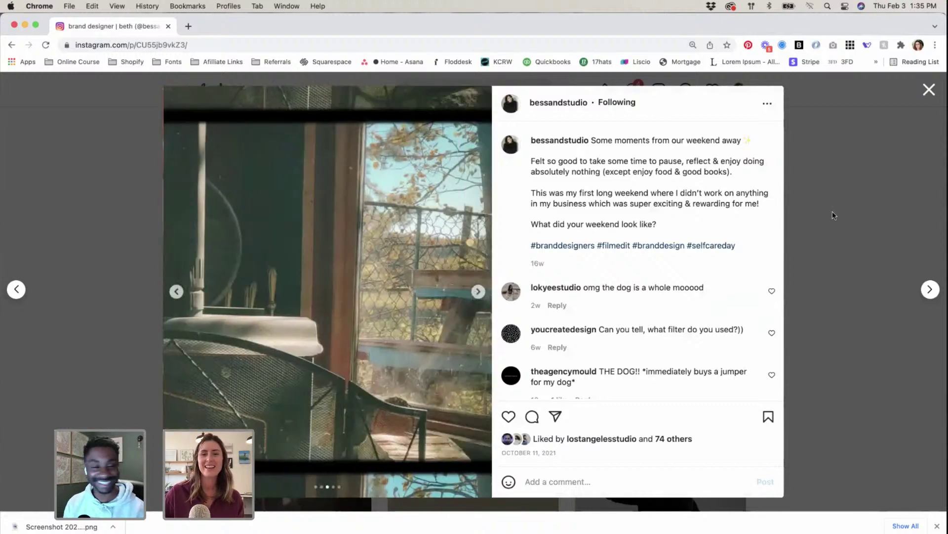
left_click(859, 210)
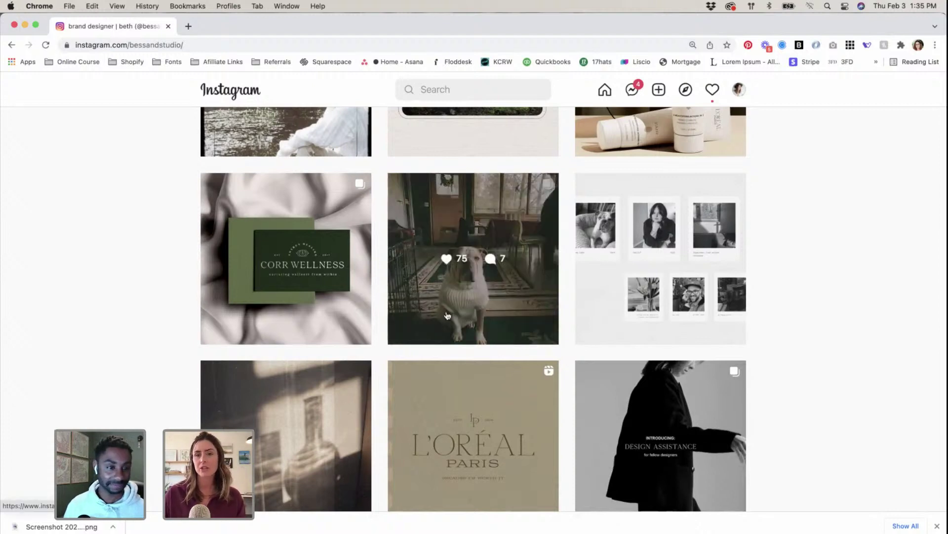
Step: View the personal photo-collage post and close it again
scroll(885, 384, "down", 5)
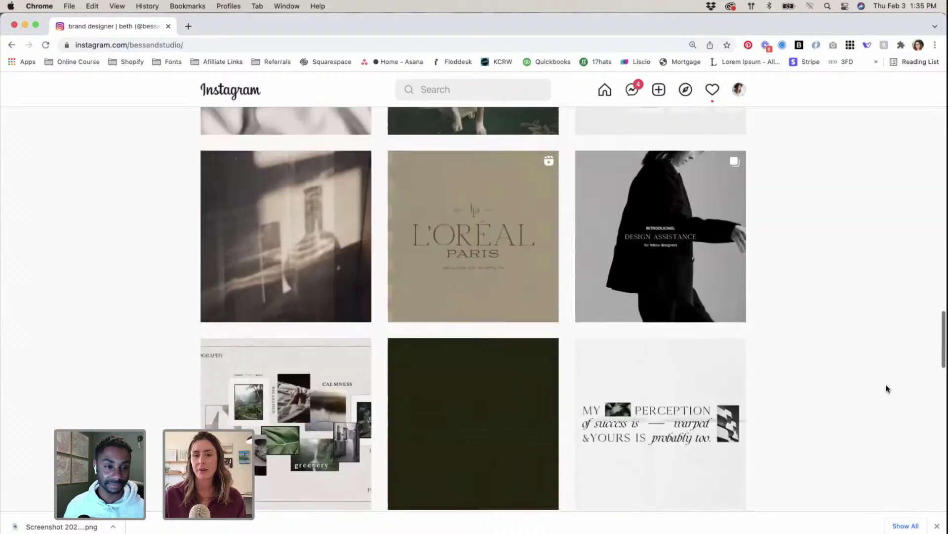
scroll(804, 364, "up", 4)
left_click(682, 281)
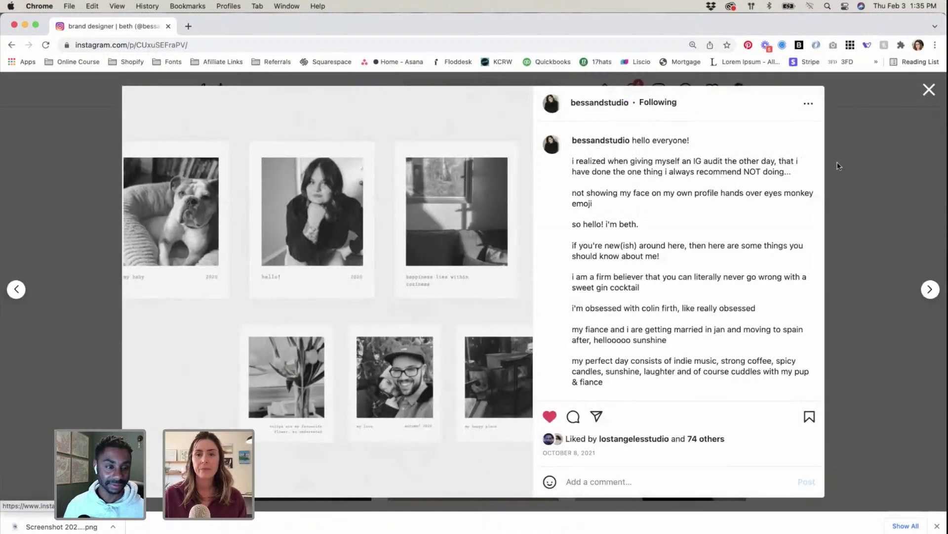
left_click(846, 158)
Step: Scroll to the grid's end, showing Bess Beta Branding and A New Direction posts
scroll(824, 282, "down", 3)
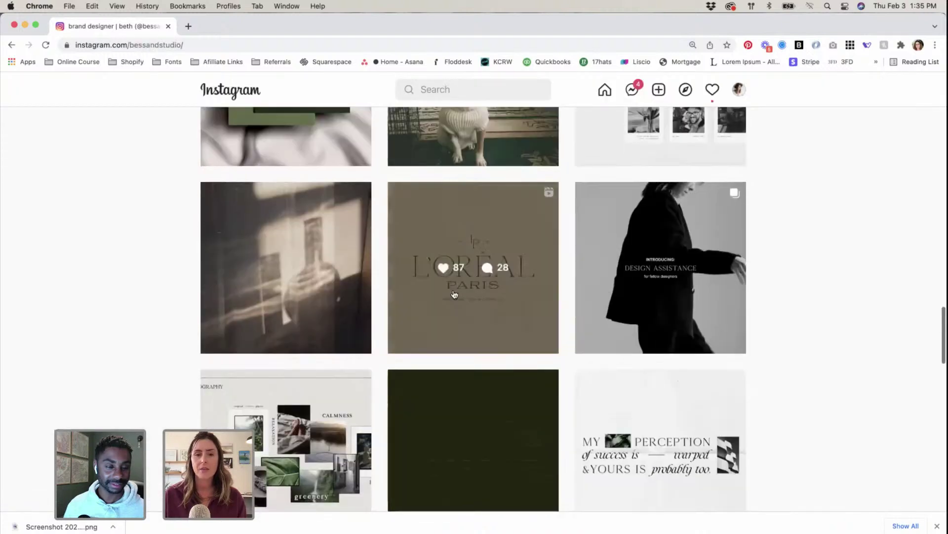
scroll(231, 299, "down", 8)
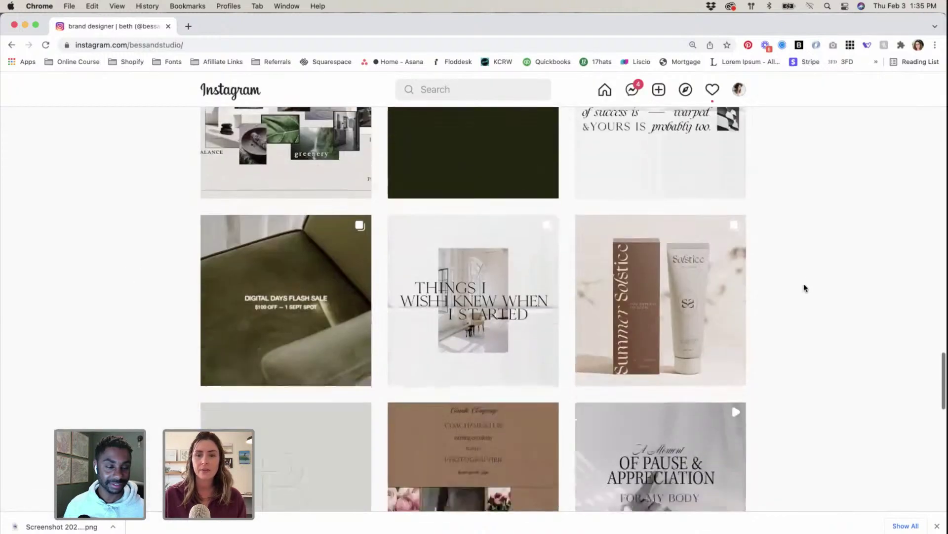
scroll(804, 288, "down", 10)
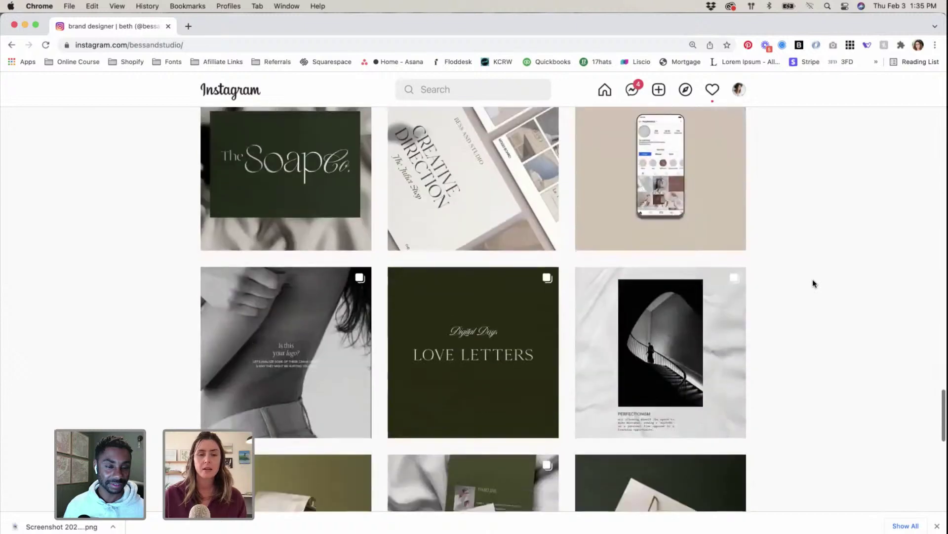
scroll(814, 282, "down", 4)
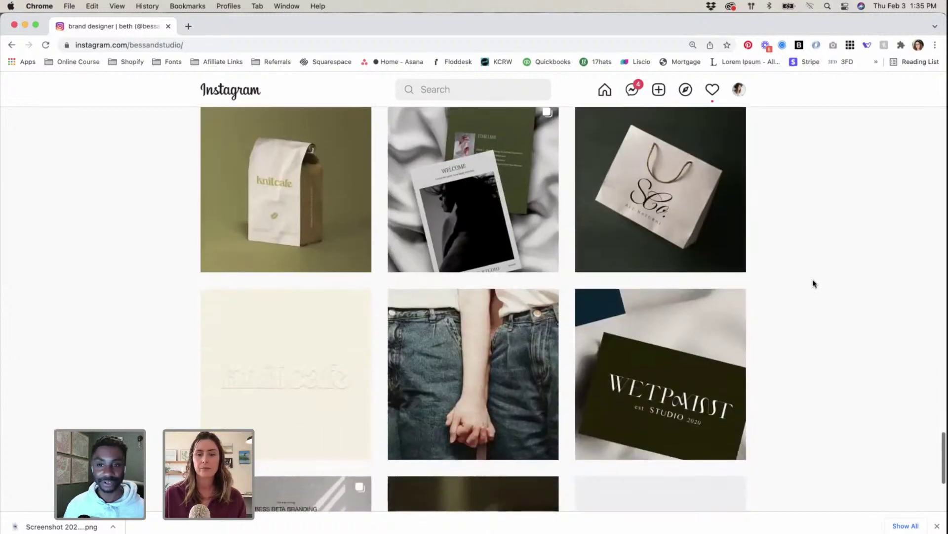
scroll(814, 283, "down", 4)
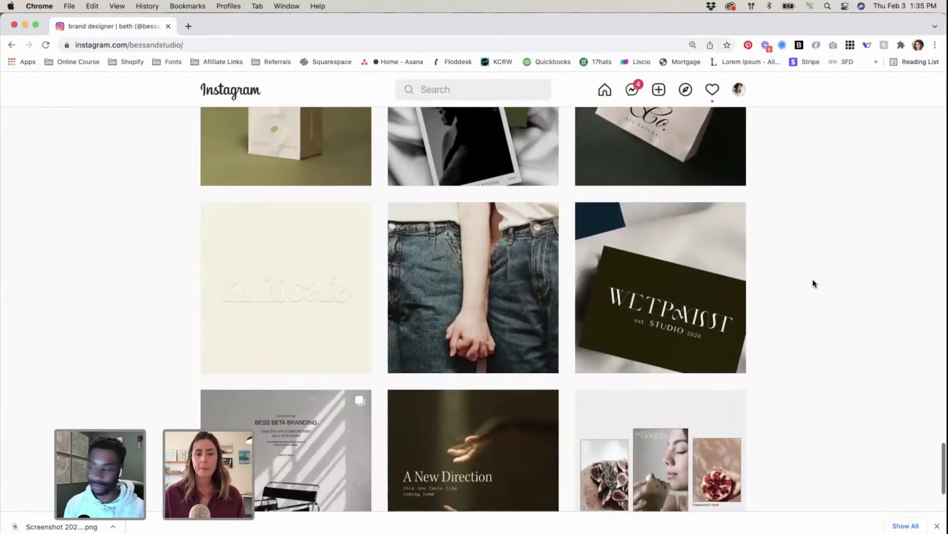
scroll(814, 282, "down", 2)
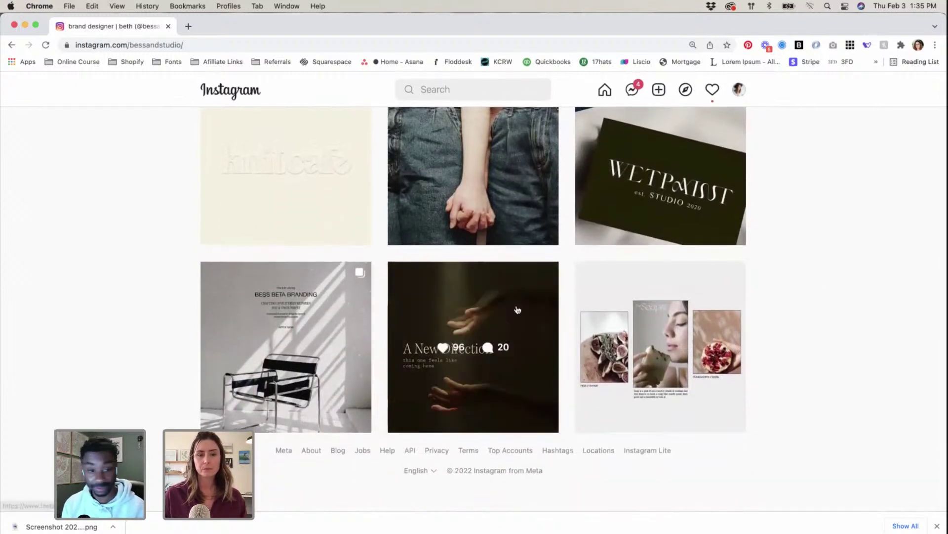
Step: Read through the A New Direction post's caption and comments, then close it
left_click(484, 373)
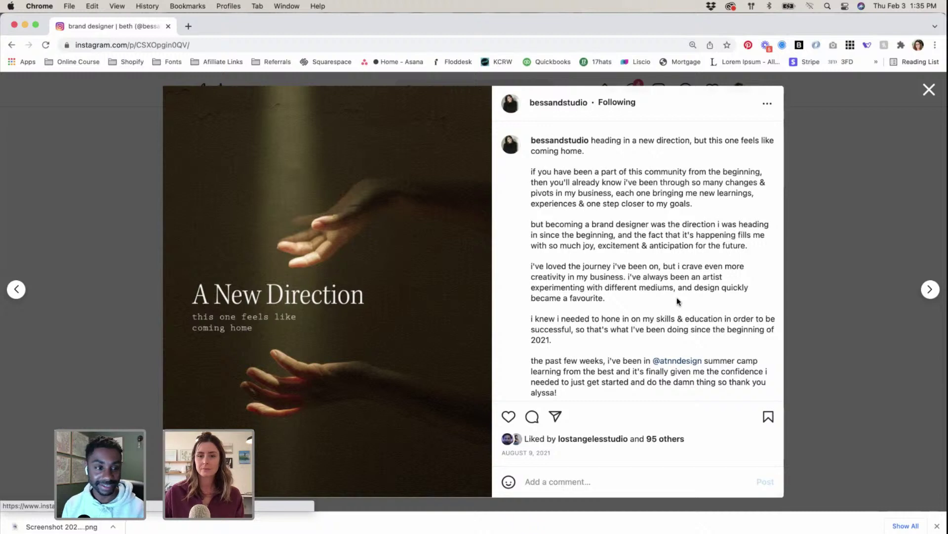
scroll(677, 301, "down", 10)
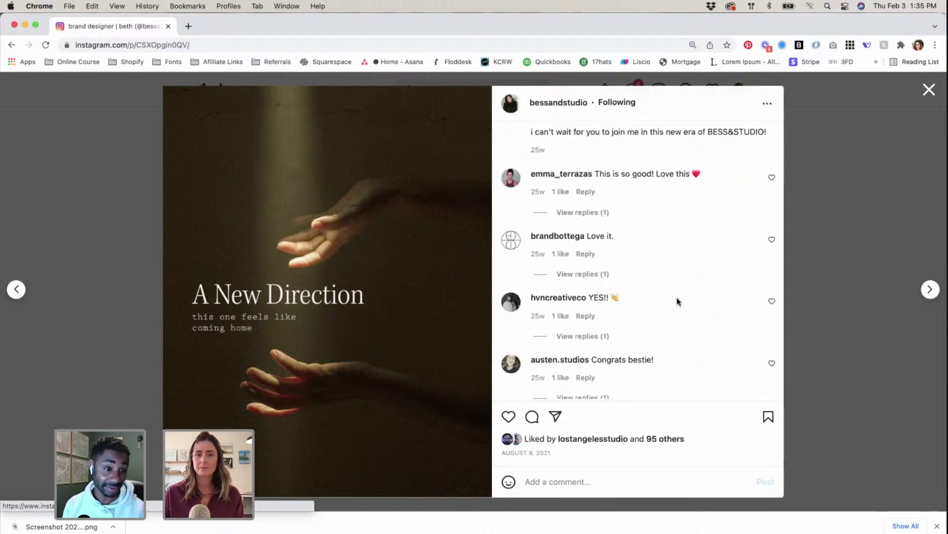
scroll(677, 300, "up", 10)
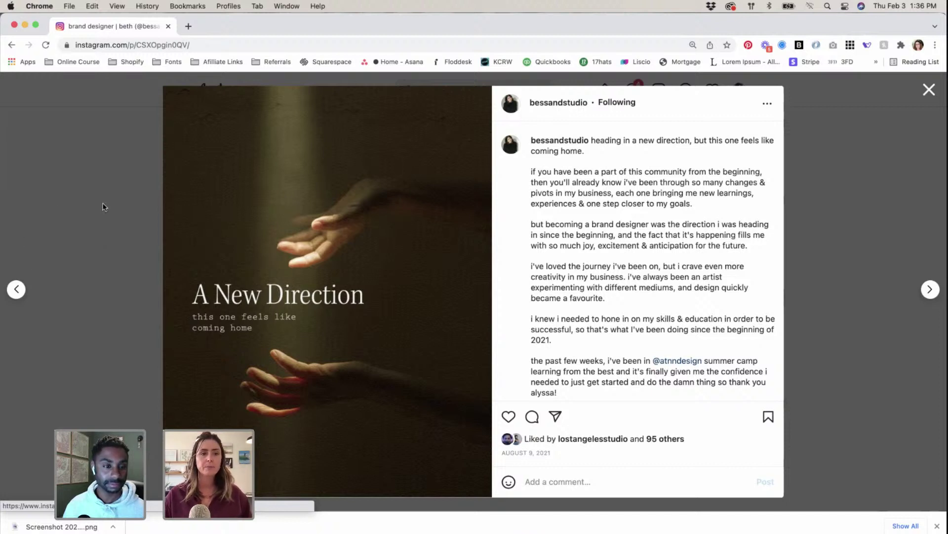
left_click(105, 227)
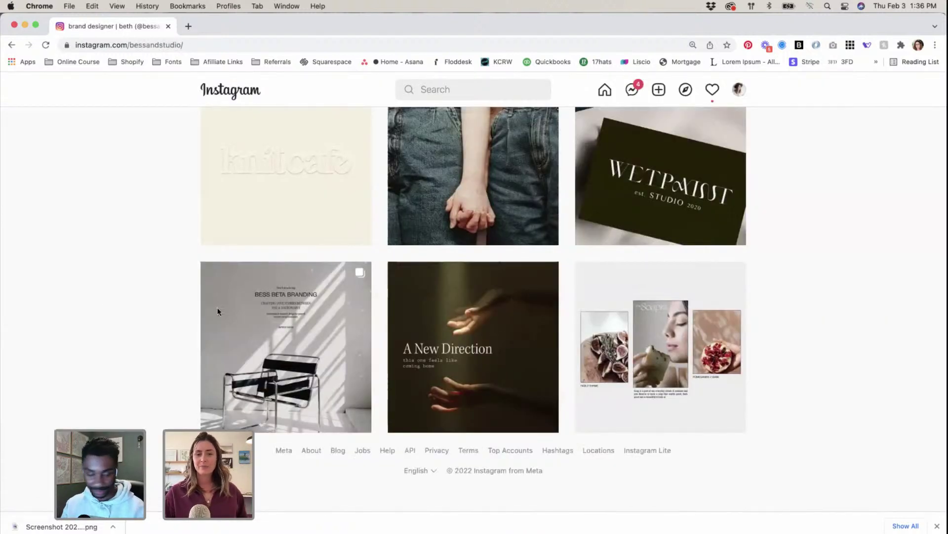
Step: Reopen and close the A New Direction post, then scroll up toward the Love Letters post
left_click(405, 302)
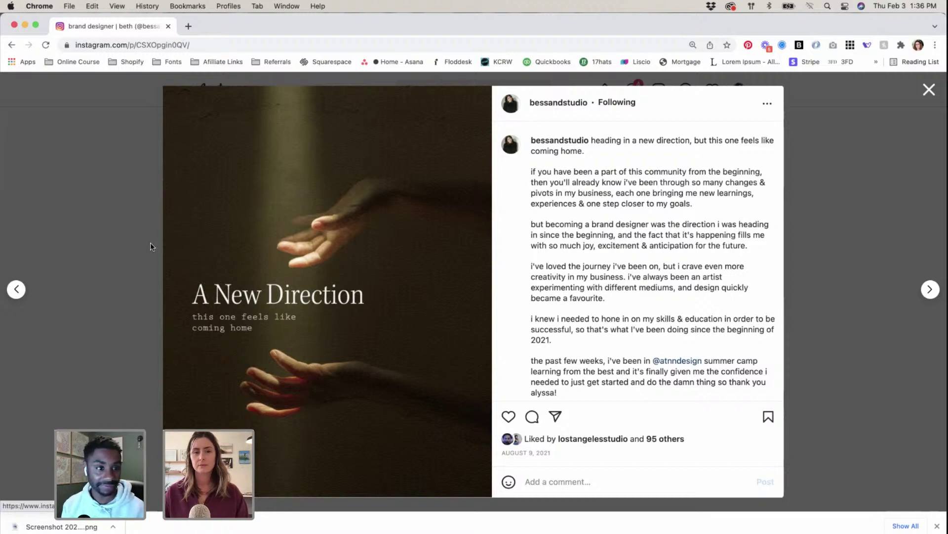
left_click(150, 242)
scroll(820, 354, "up", 3)
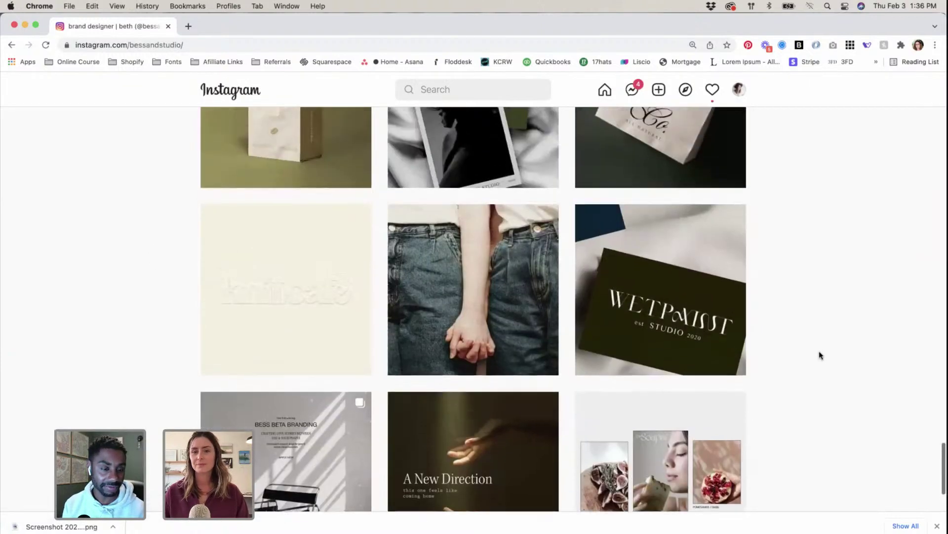
scroll(819, 354, "up", 3)
scroll(818, 354, "up", 3)
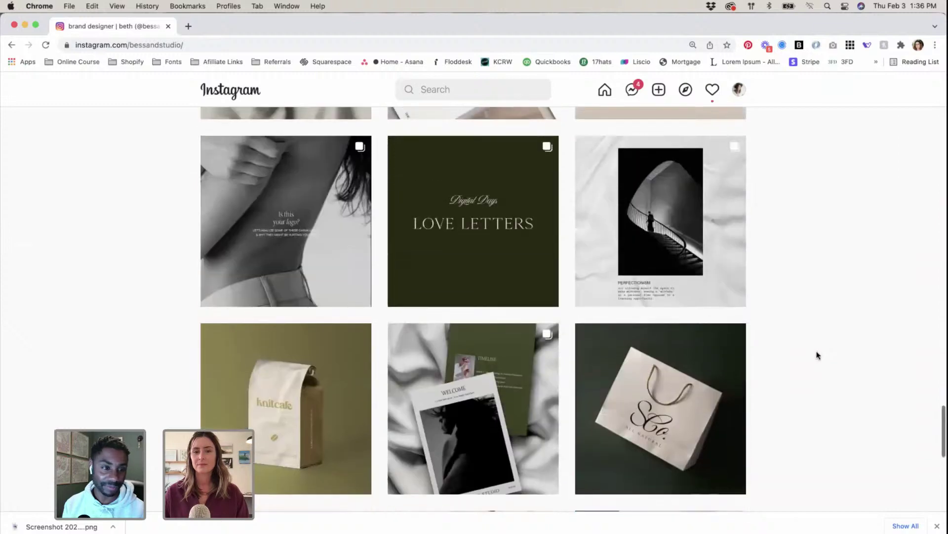
Step: Page through the Love Letters testimonials to Open Swim Studio and back, then close the post
scroll(818, 353, "up", 3)
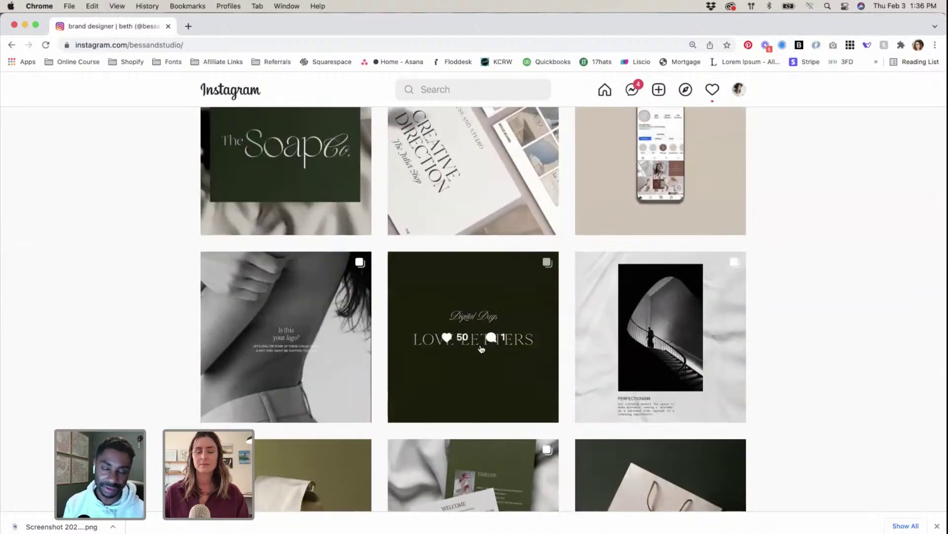
left_click(482, 349)
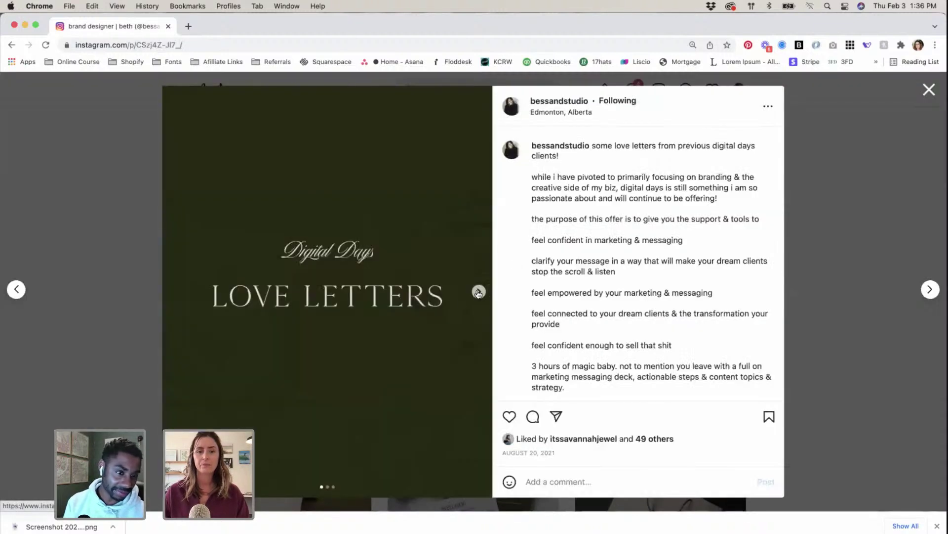
left_click(478, 291)
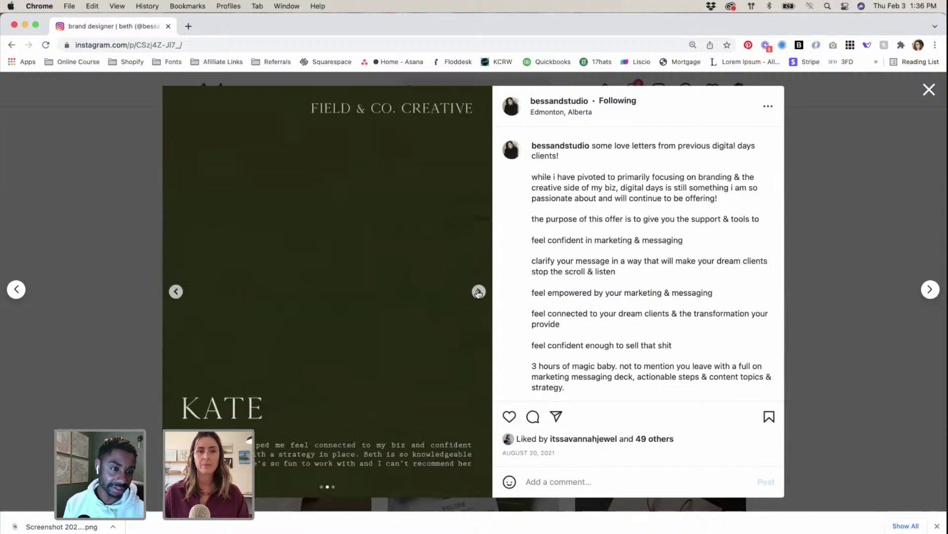
left_click(478, 292)
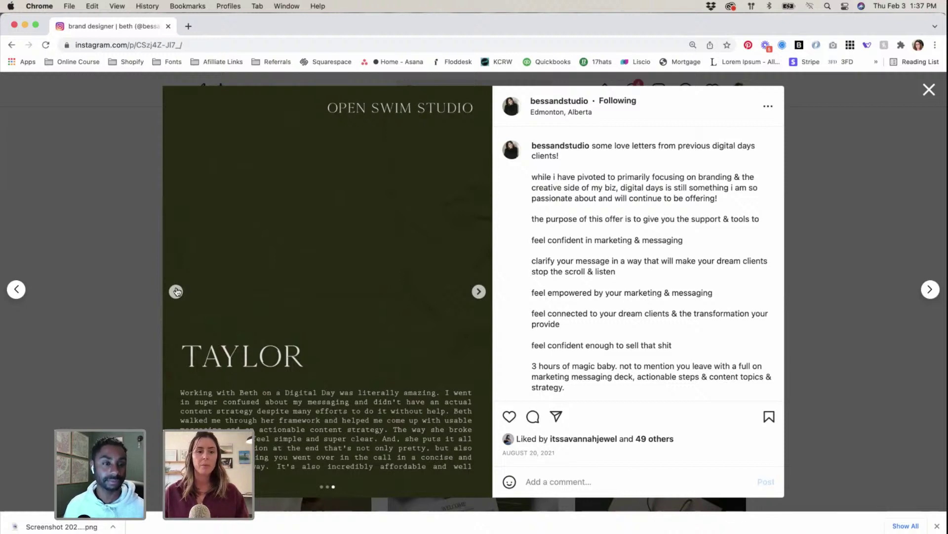
left_click(176, 291)
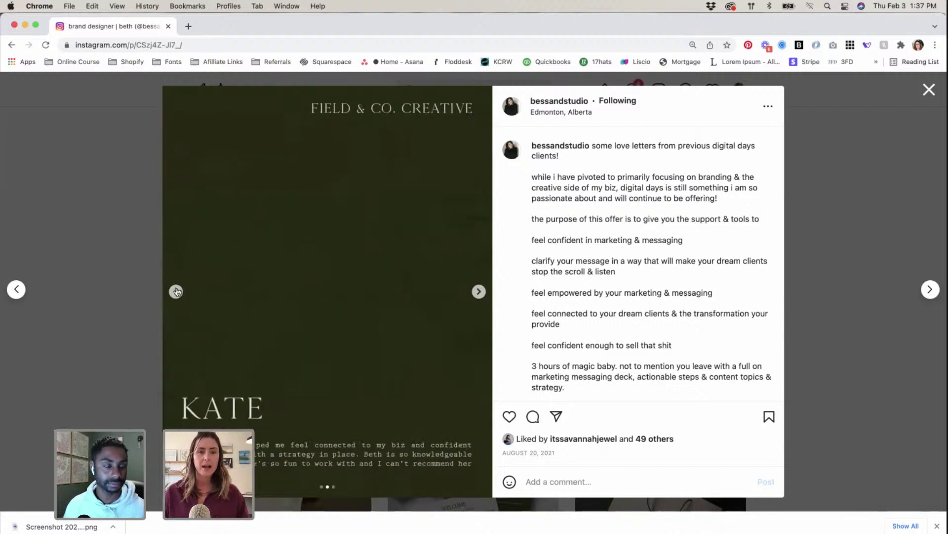
left_click(176, 292)
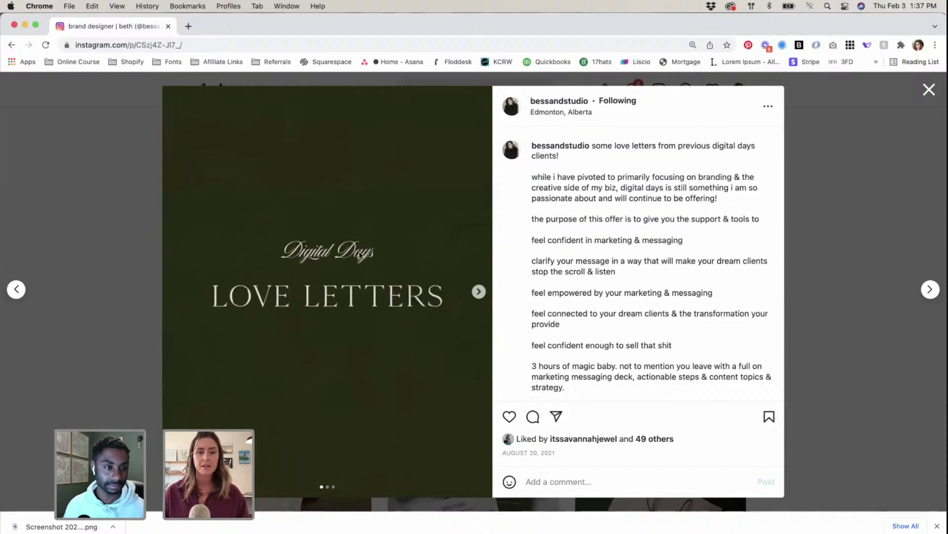
left_click(155, 234)
scroll(473, 435, "up", 3)
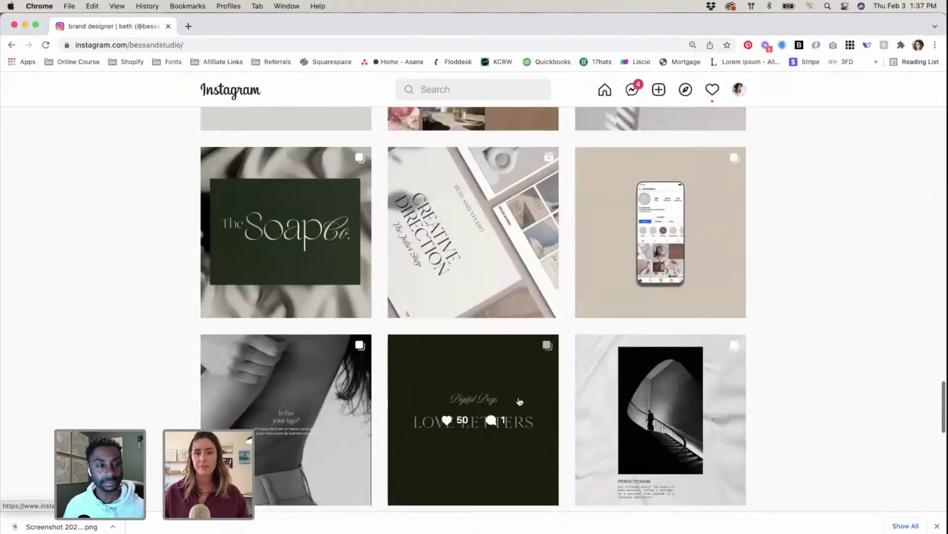
scroll(375, 317, "up", 5)
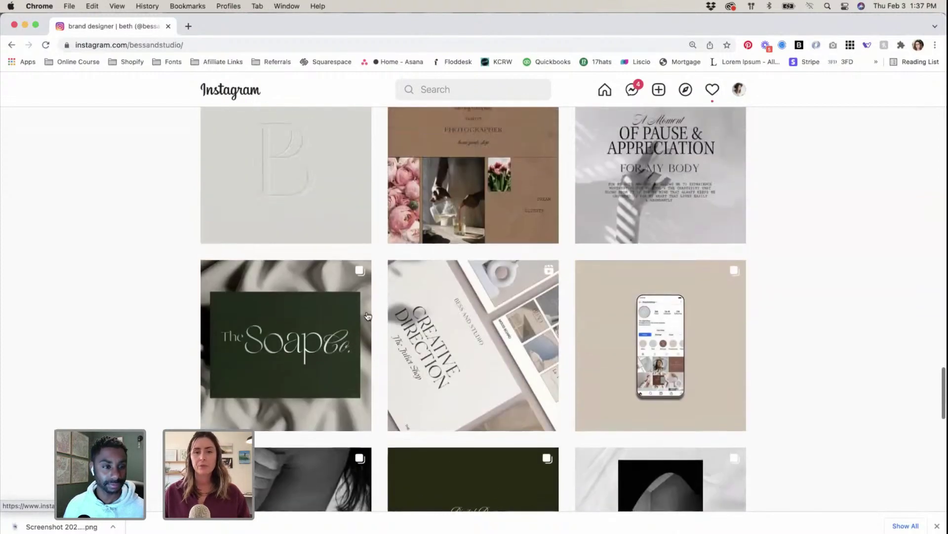
scroll(430, 317, "up", 4)
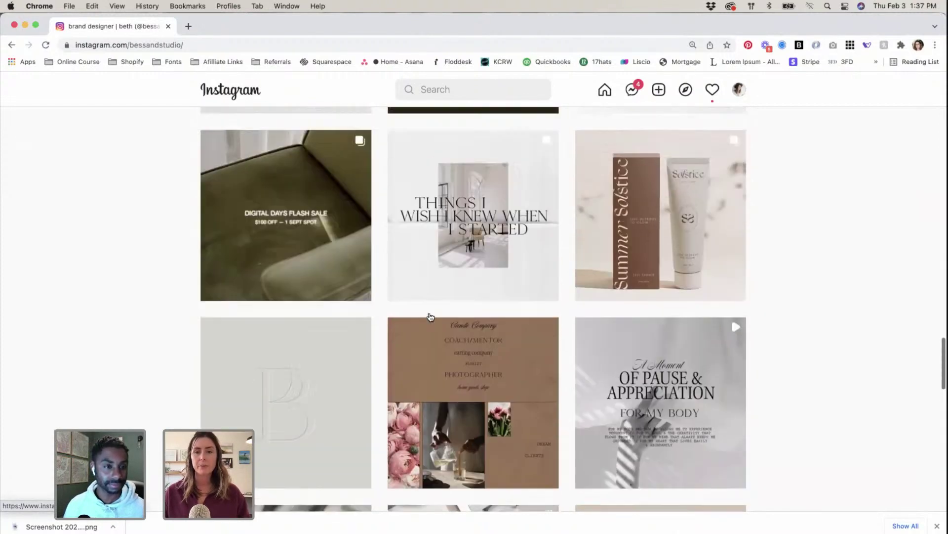
scroll(443, 390, "down", 2)
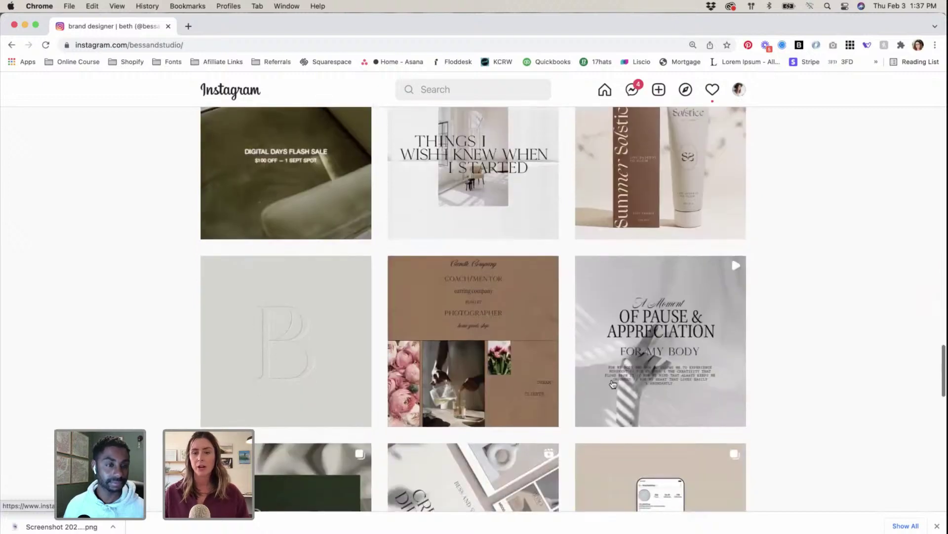
left_click(487, 362)
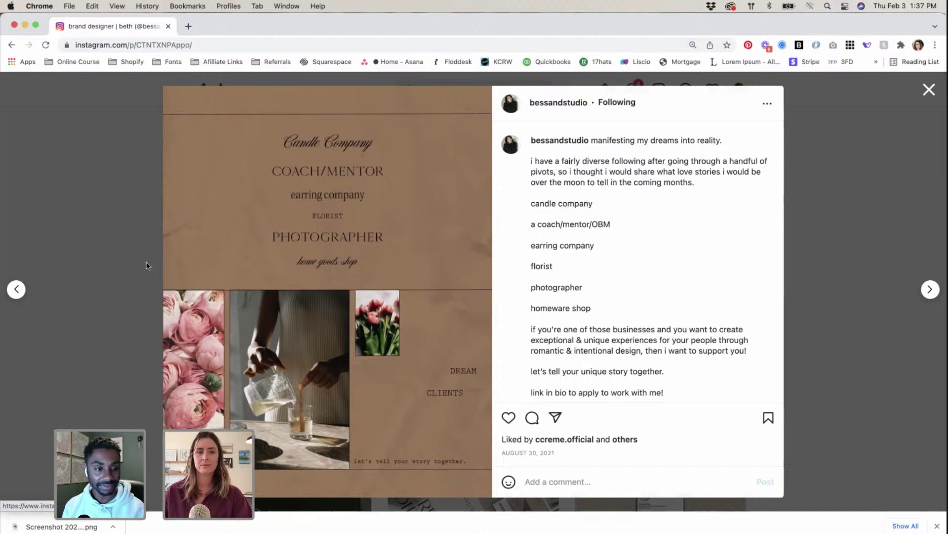
left_click(121, 247)
scroll(689, 413, "up", 2)
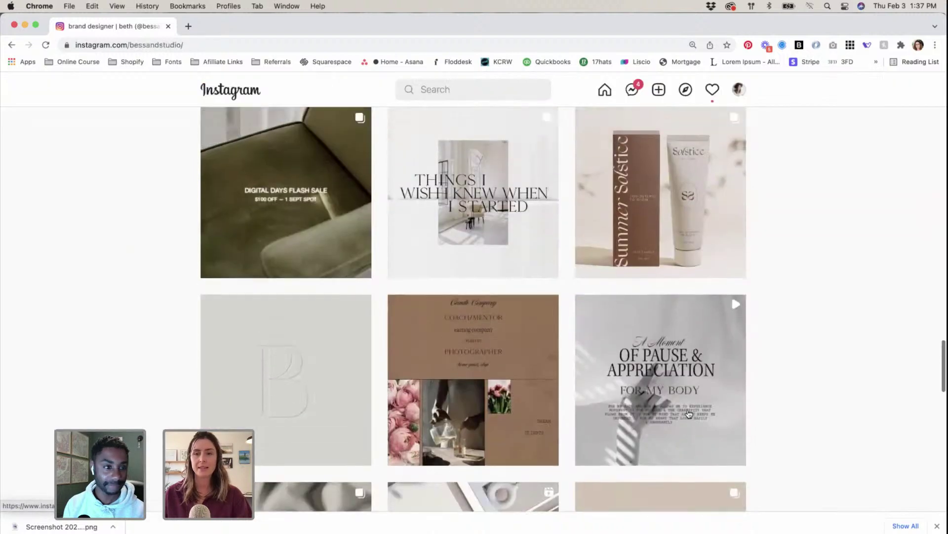
scroll(689, 413, "down", 1)
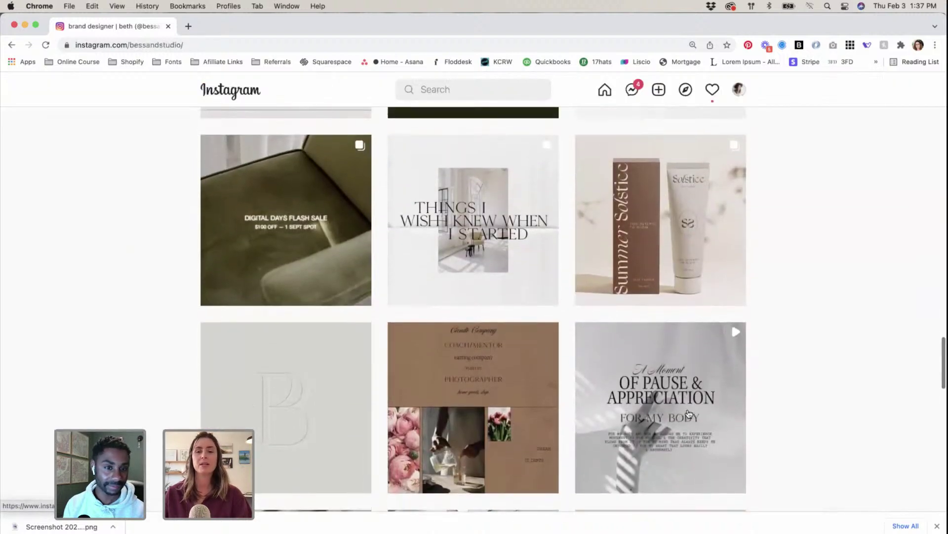
scroll(689, 413, "up", 1)
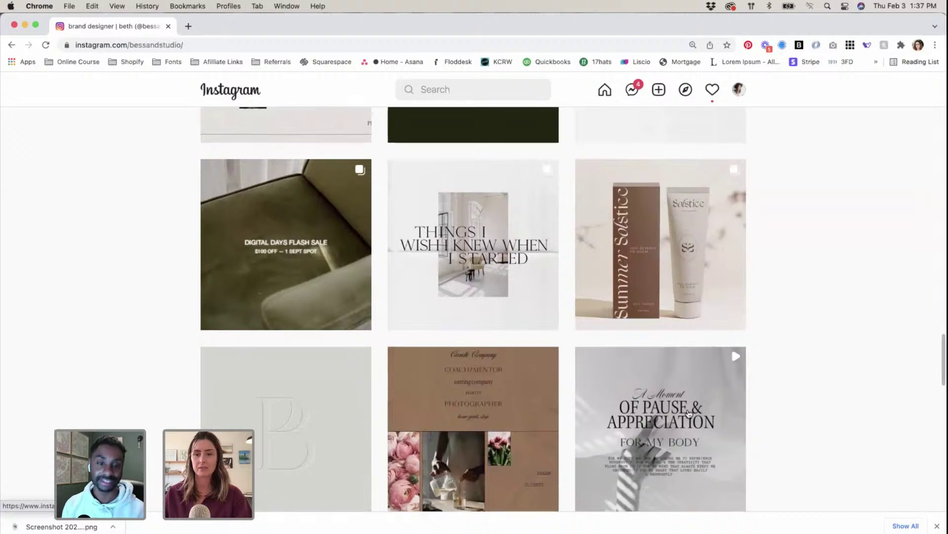
left_click(500, 289)
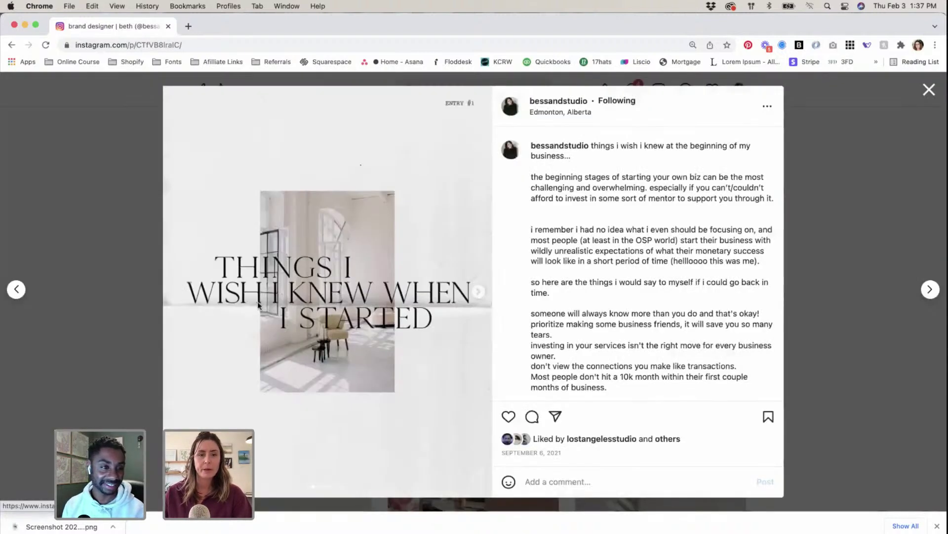
left_click(480, 297)
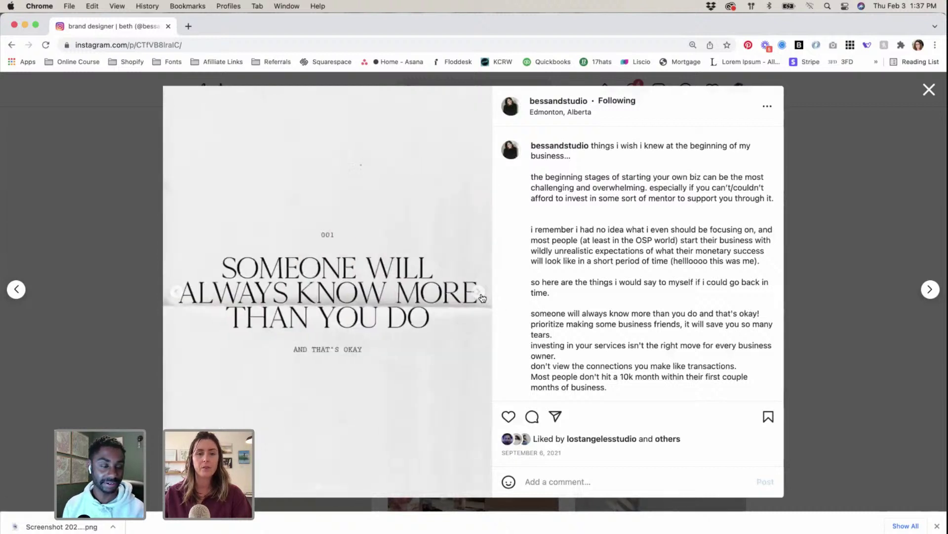
left_click(481, 295)
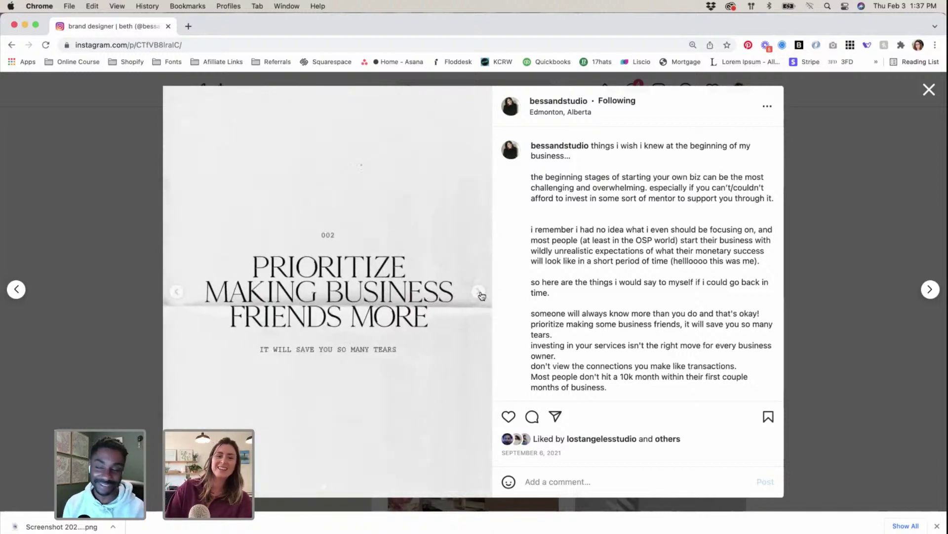
left_click(481, 293)
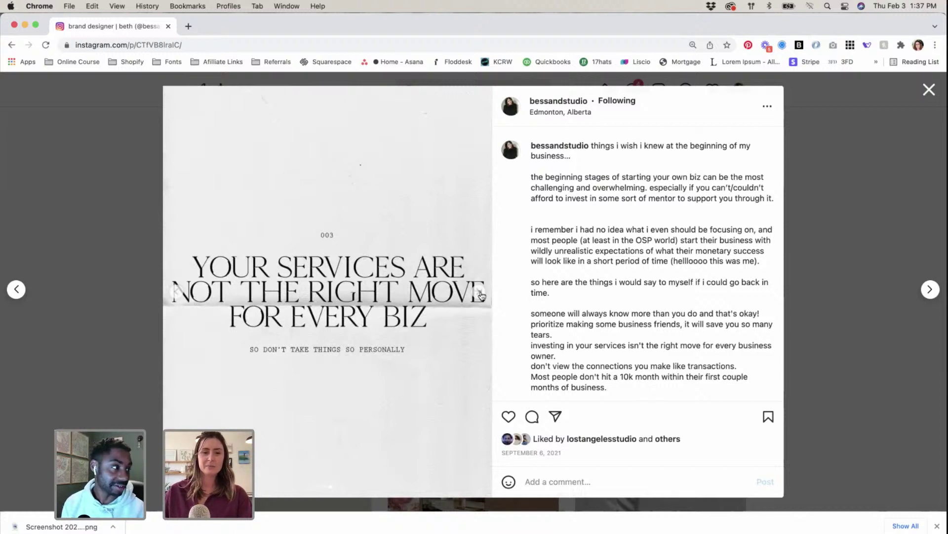
left_click(481, 294)
left_click(479, 295)
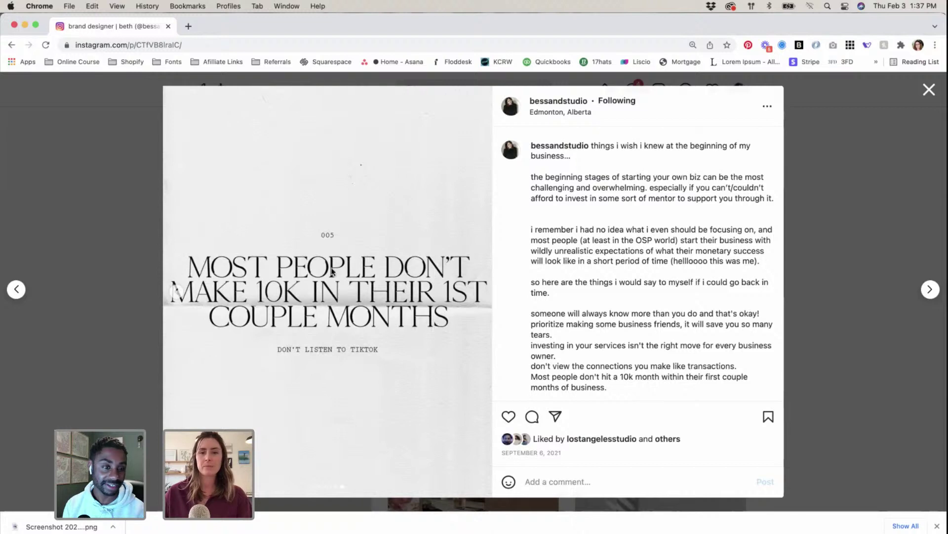
left_click(80, 229)
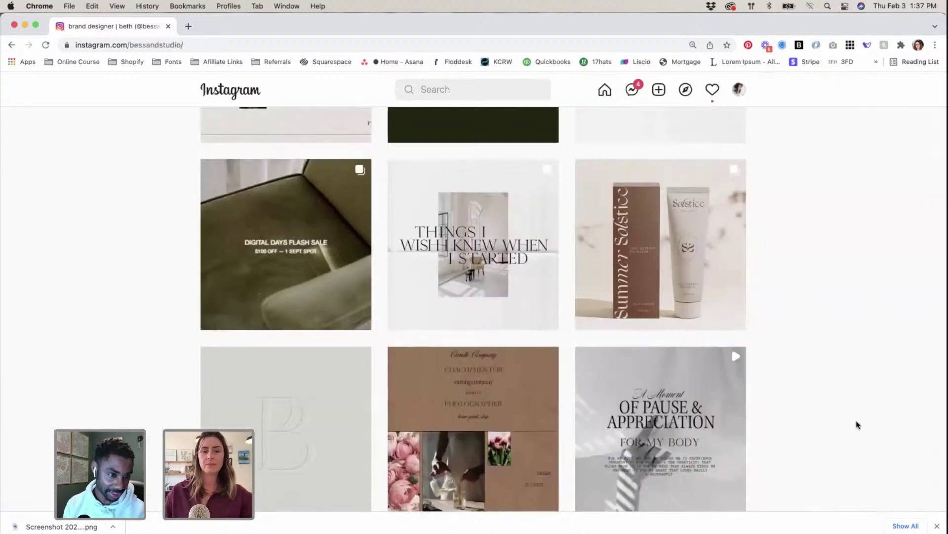
left_click(445, 386)
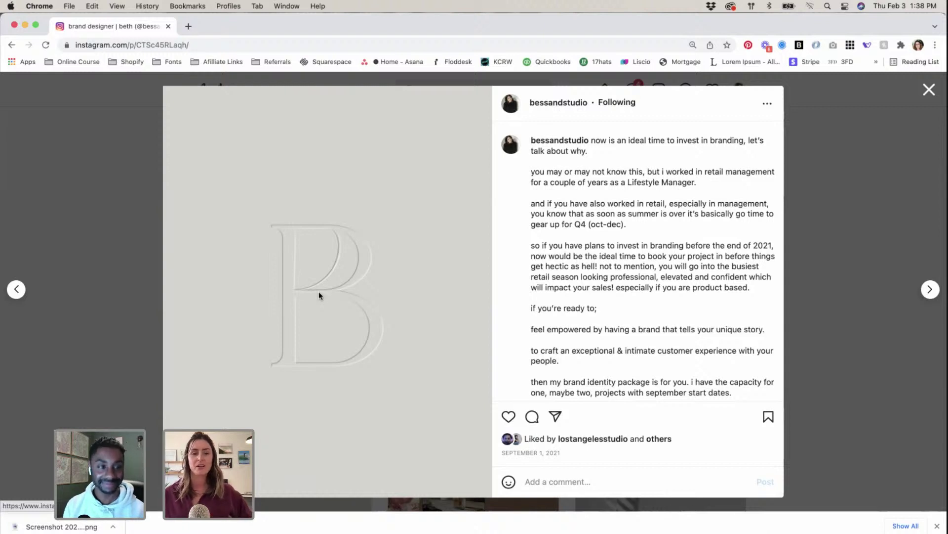
left_click(144, 220)
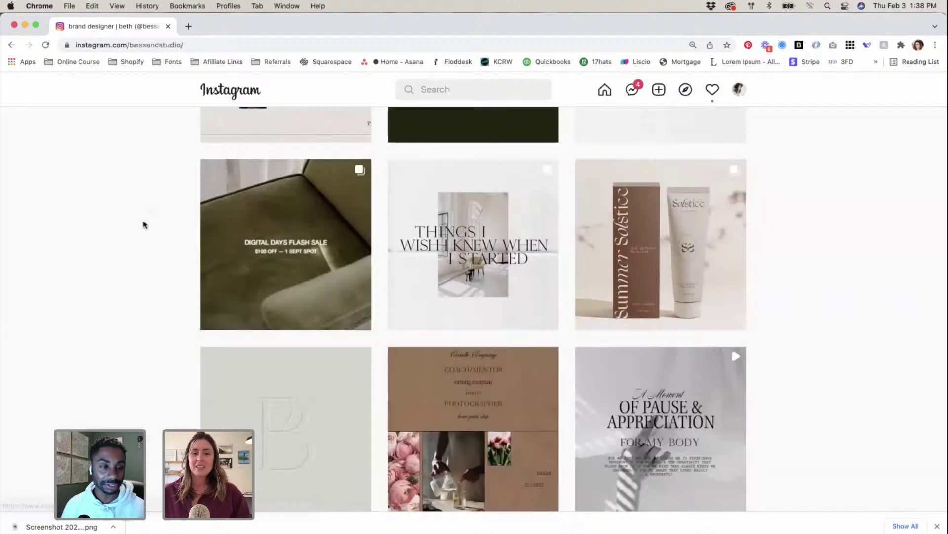
scroll(155, 233, "down", 2)
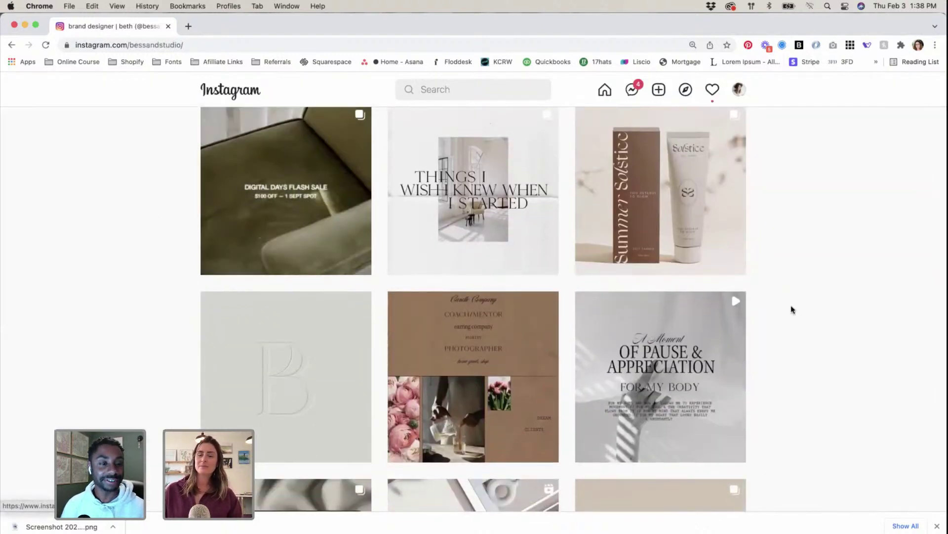
scroll(789, 309, "up", 1)
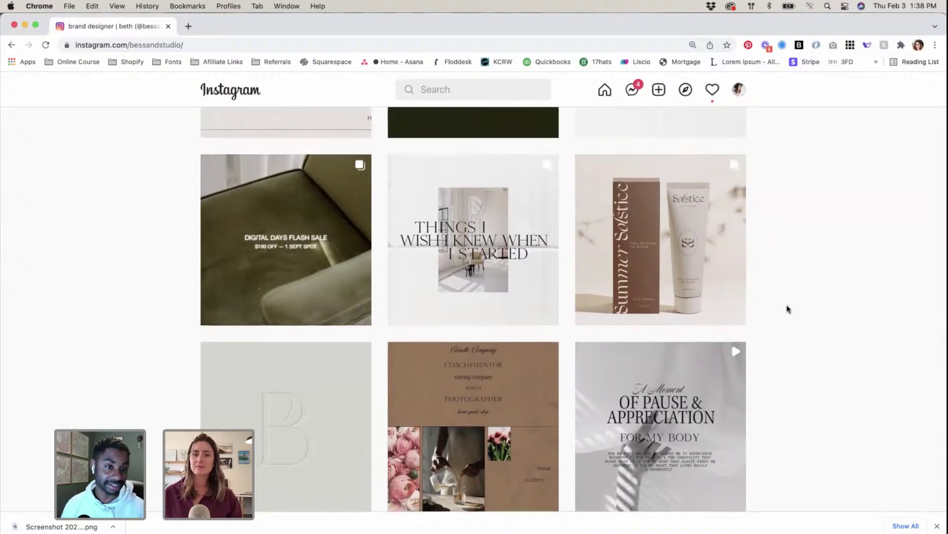
scroll(787, 309, "up", 2)
left_click(676, 341)
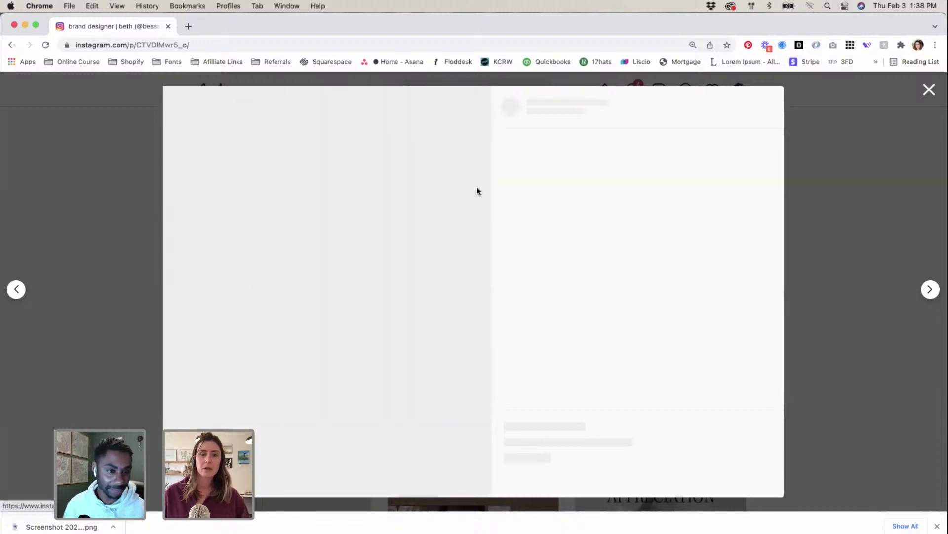
left_click(133, 157)
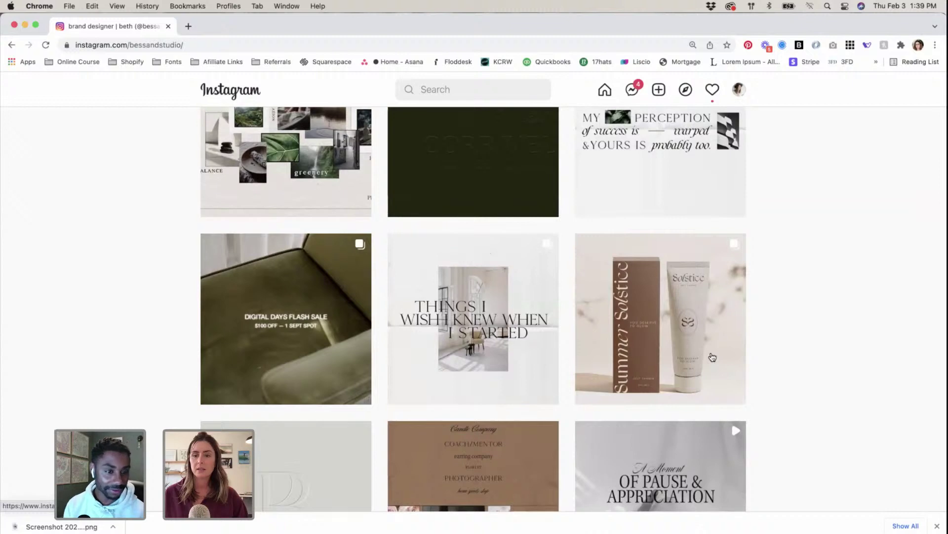
left_click(713, 356)
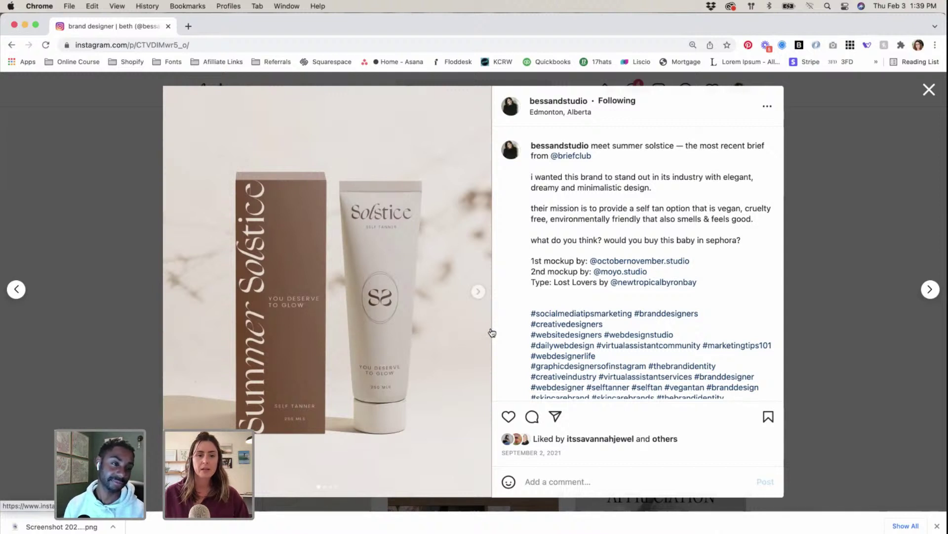
left_click(478, 293)
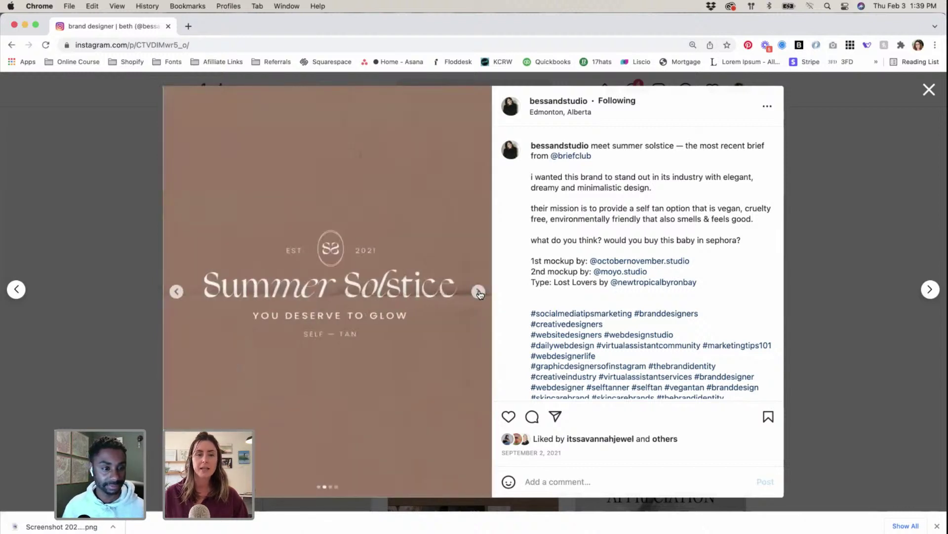
left_click(478, 292)
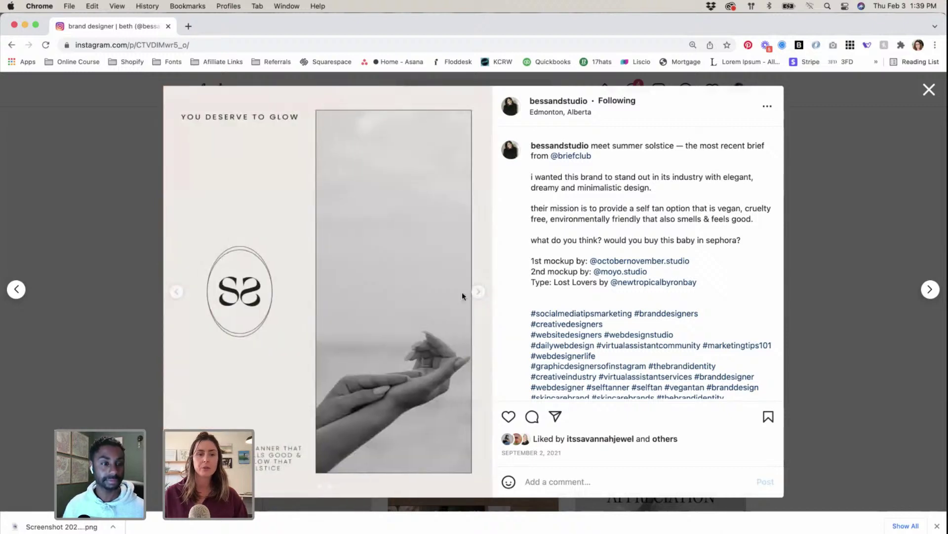
left_click(93, 234)
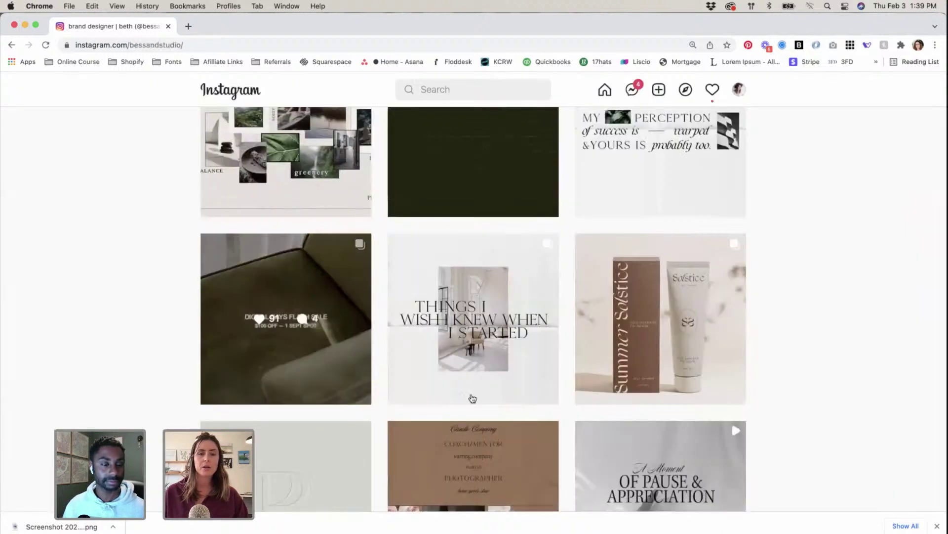
scroll(470, 396, "up", 2)
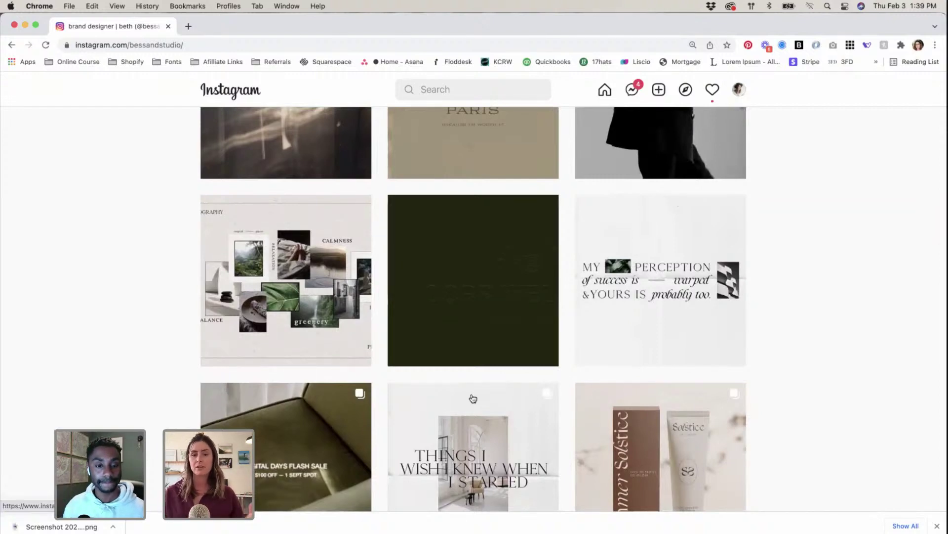
Step: View the dark embossed logo teaser post, close it and scroll up the grid
left_click(537, 284)
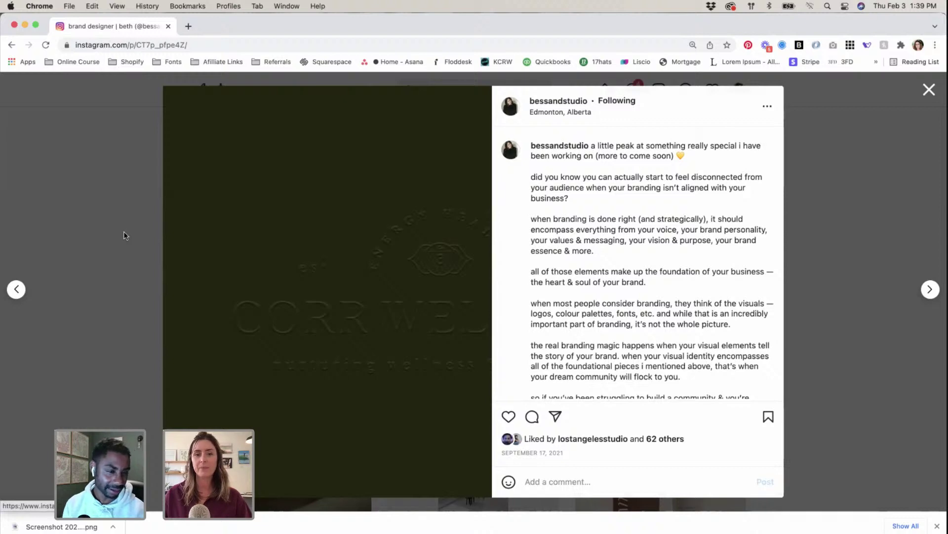
left_click(124, 236)
scroll(543, 355, "up", 6)
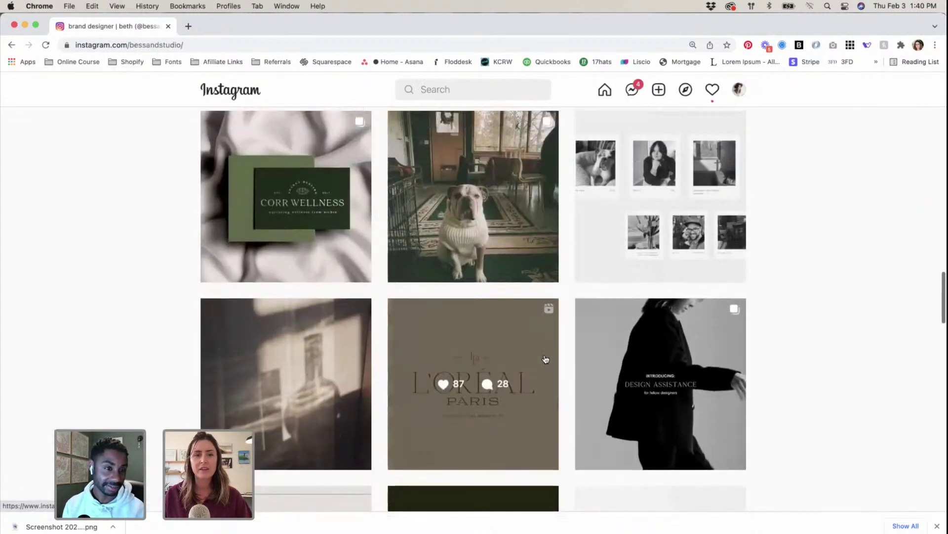
scroll(545, 360, "up", 4)
Step: Page the Corr Wellness post to its logo stickers slide, close it and return to the profile top
left_click(283, 366)
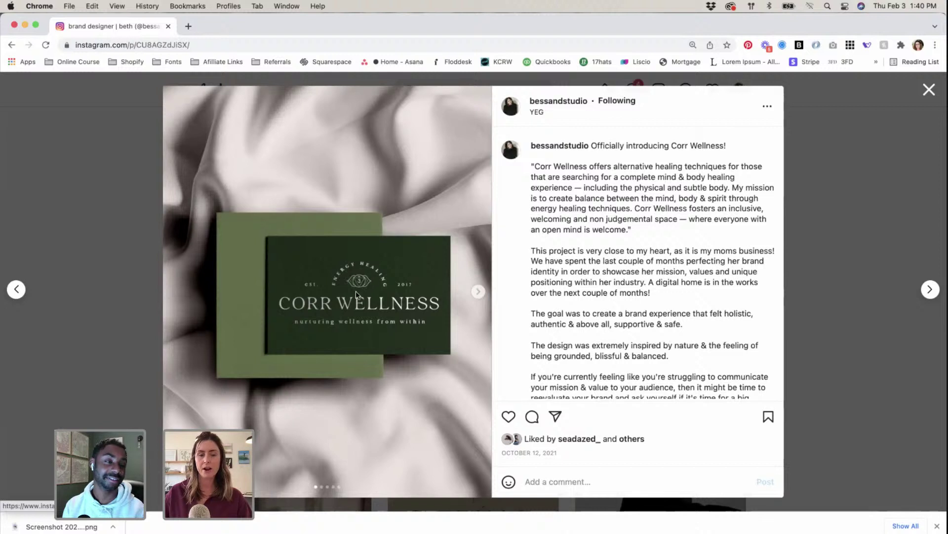
left_click(478, 293)
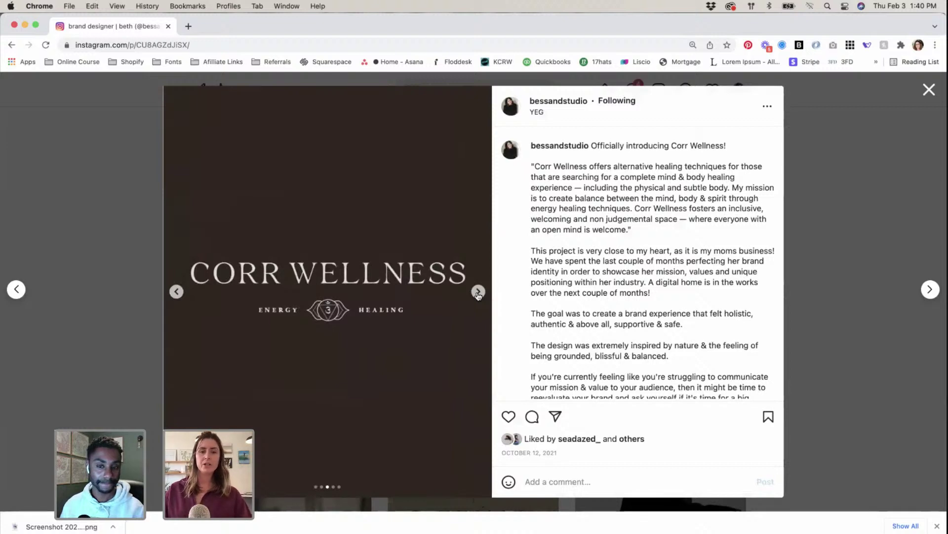
left_click(478, 292)
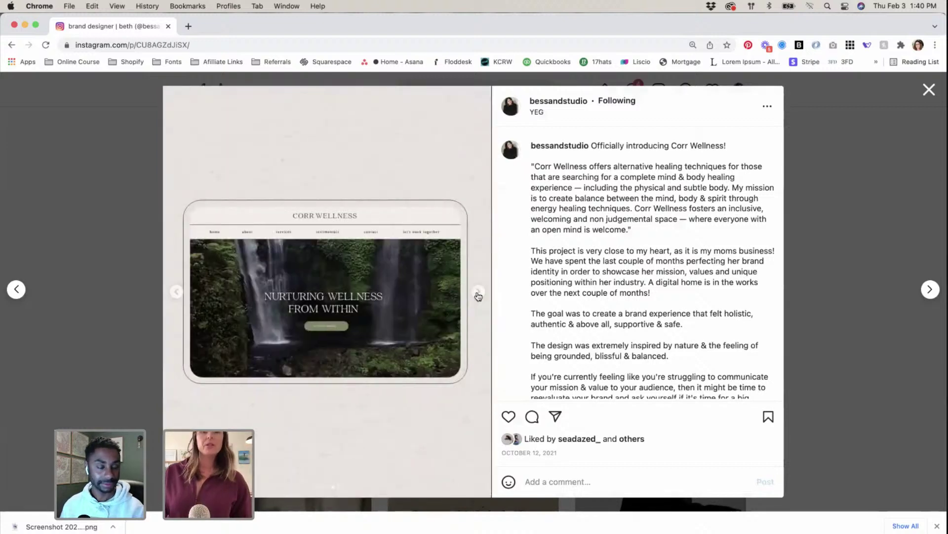
left_click(478, 292)
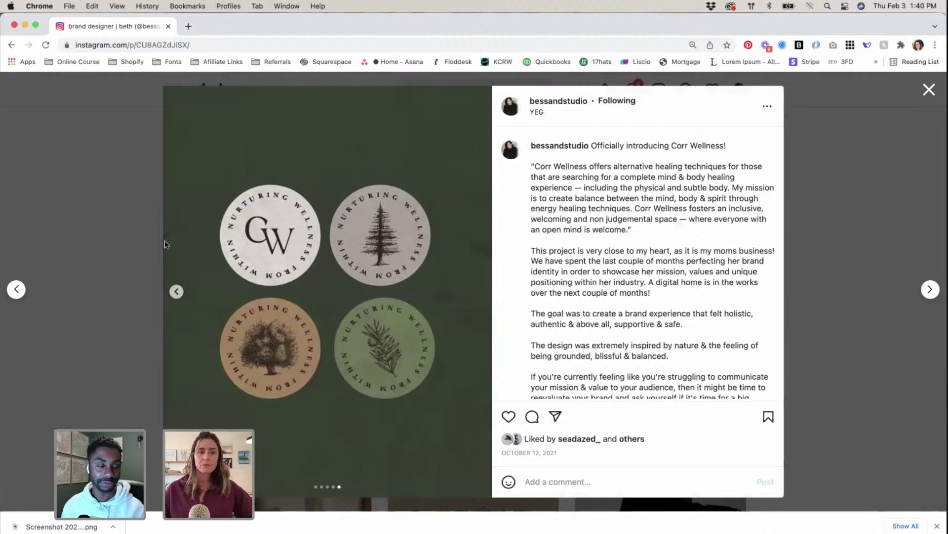
left_click(93, 208)
scroll(570, 337, "up", 5)
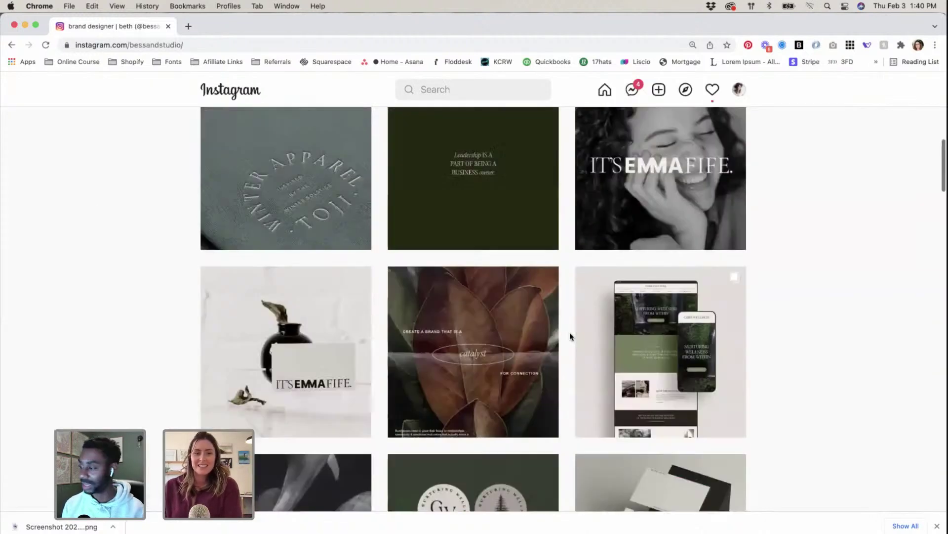
scroll(571, 337, "up", 5)
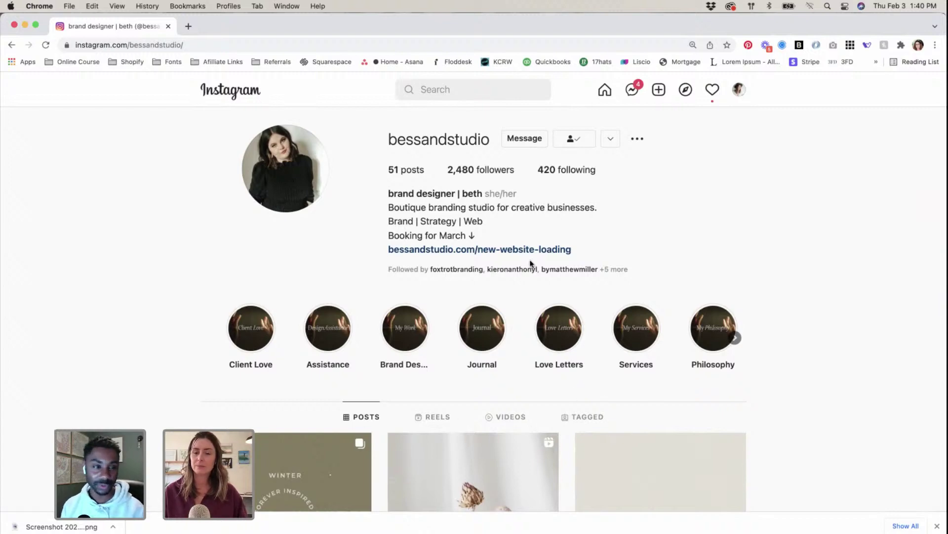
key("ctrl+Up")
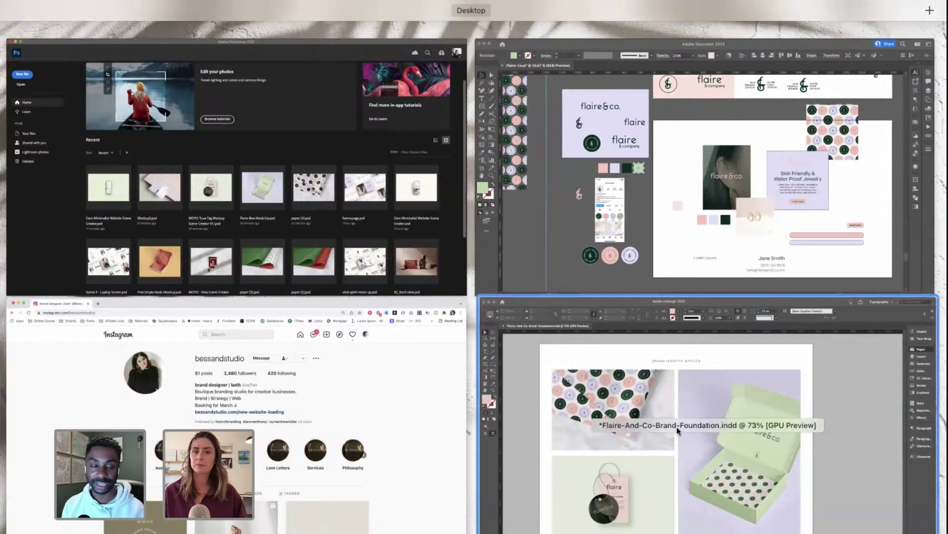
Step: Return to the InDesign brand guide, collapse the Pages panel and scroll to page 14
left_click(677, 427)
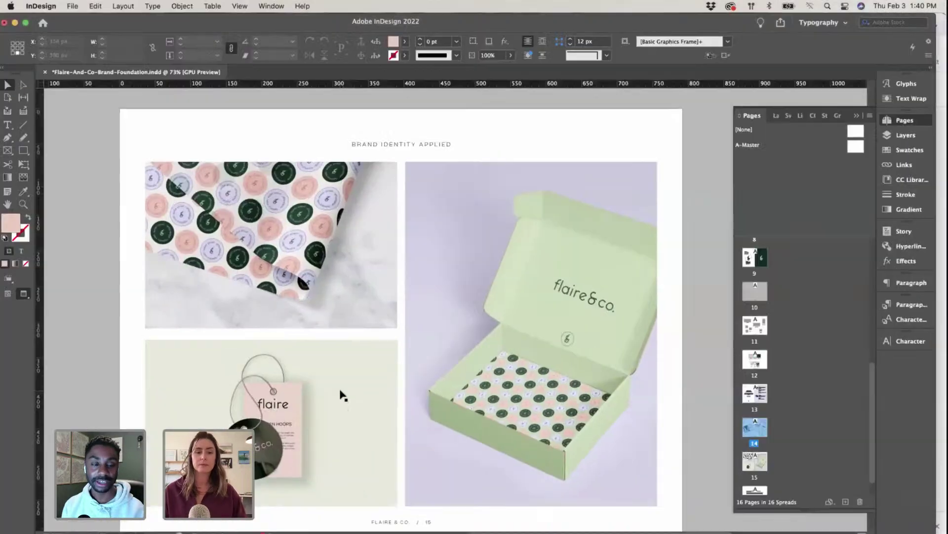
left_click(857, 116)
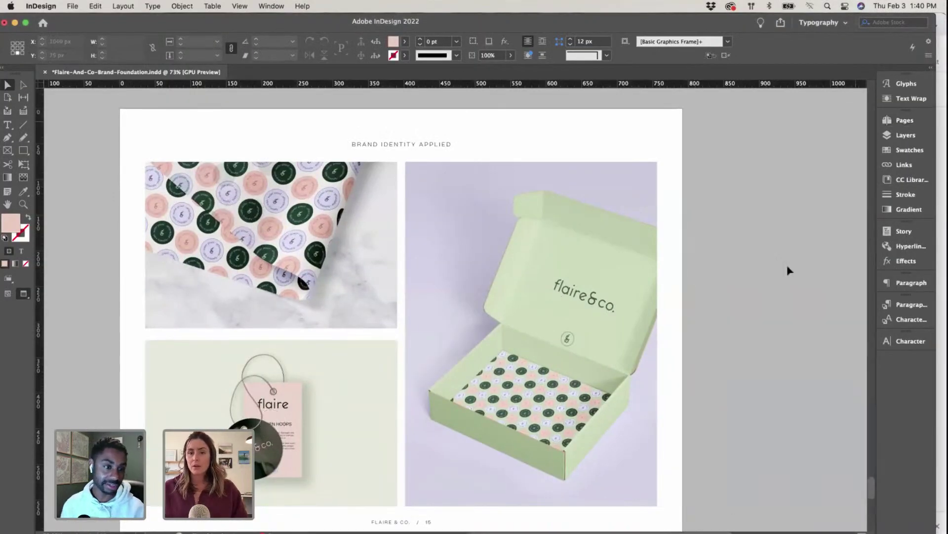
scroll(559, 324, "right", 2)
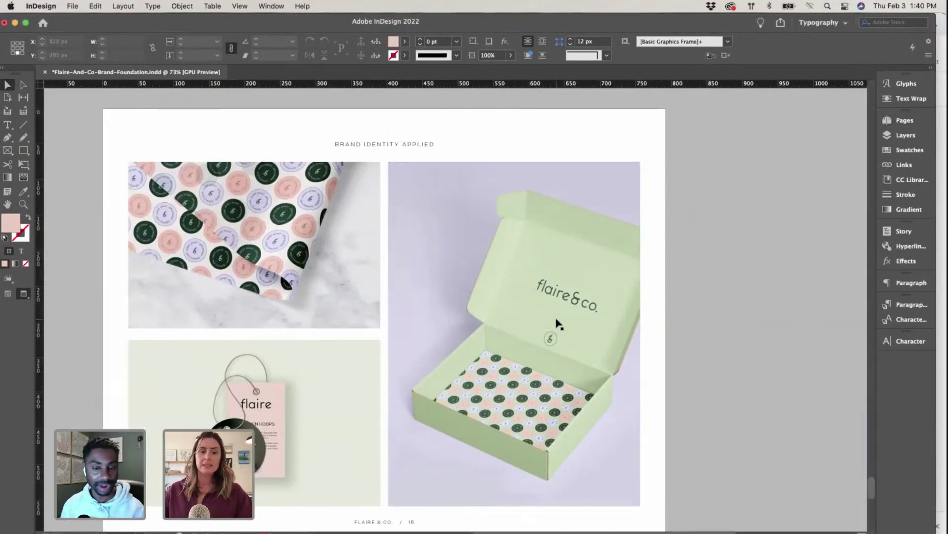
scroll(558, 324, "down", 10)
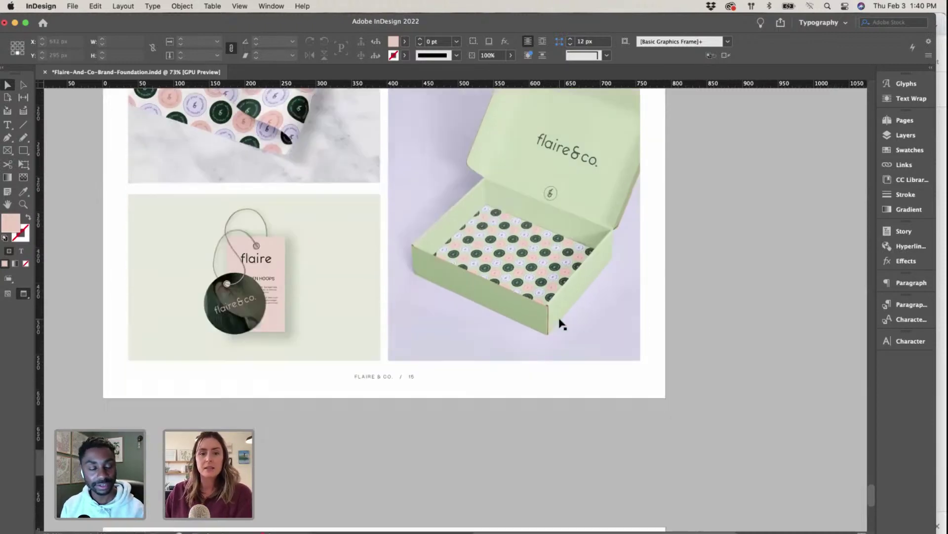
scroll(560, 323, "up", 20)
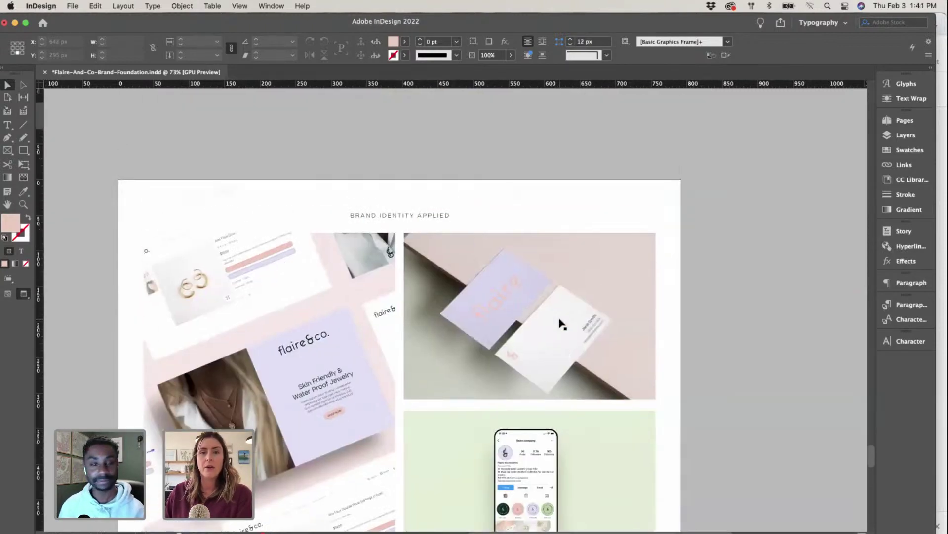
scroll(560, 322, "down", 8)
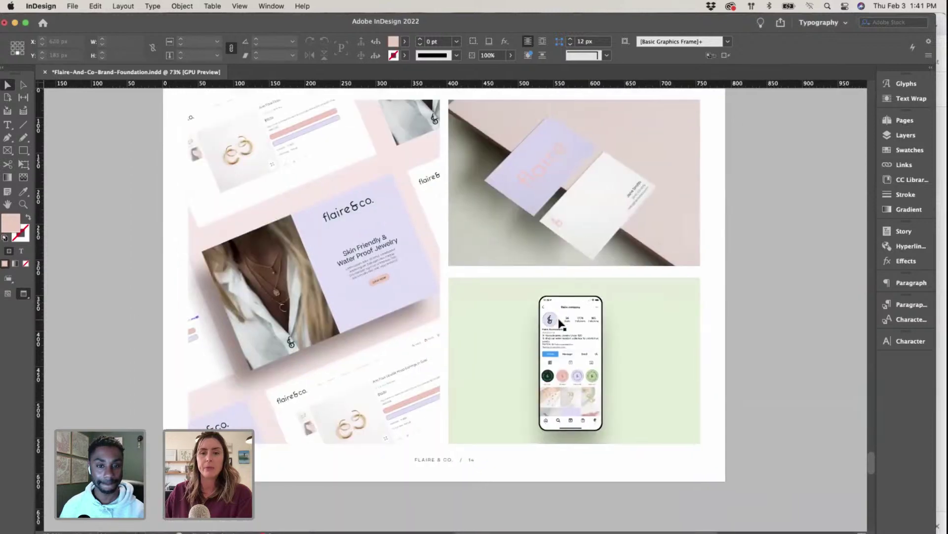
scroll(487, 318, "up", 2)
scroll(486, 318, "left", 1)
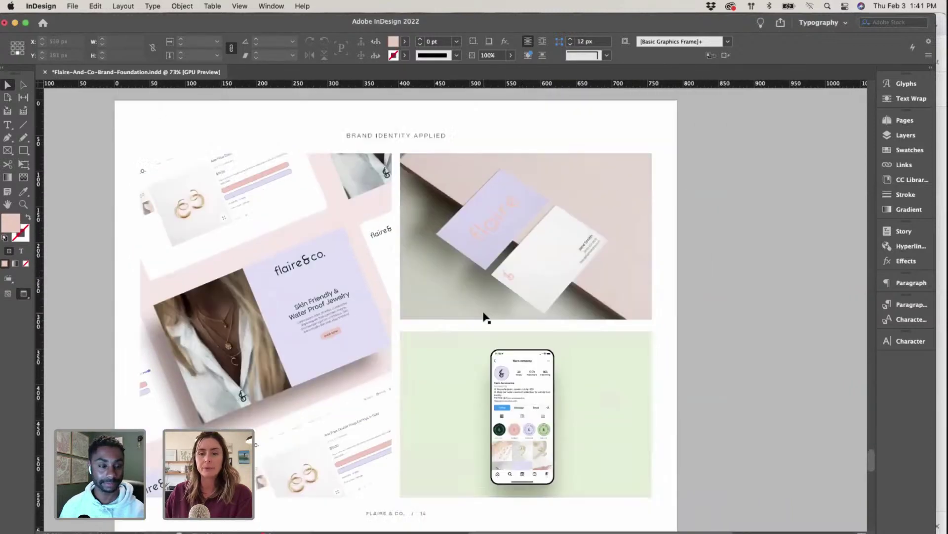
scroll(483, 317, "left", 1)
scroll(483, 318, "down", 1)
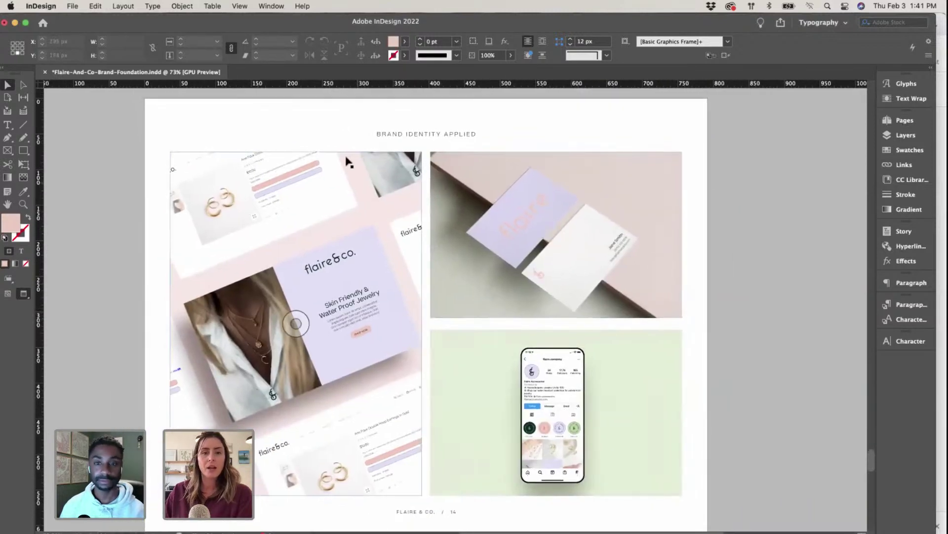
Step: Select and then deselect page 14's BRAND IDENTITY APPLIED heading frame
left_click(329, 134)
scroll(328, 134, "left", 2)
scroll(328, 133, "down", 1)
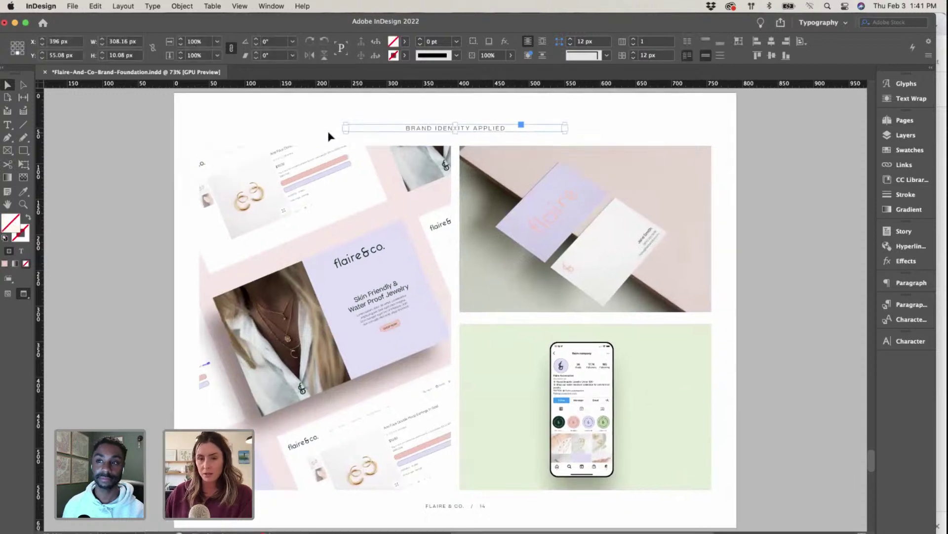
left_click(317, 120)
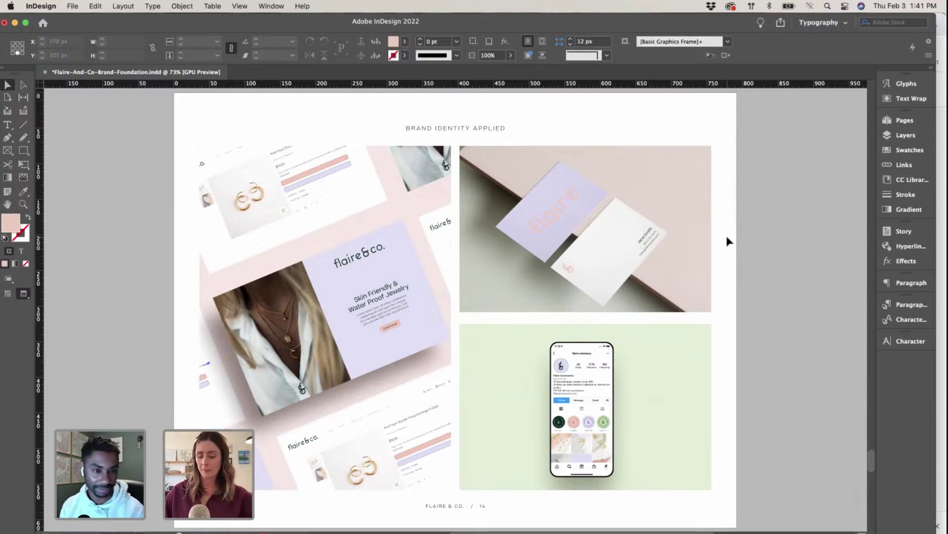
Step: Zoom to 125% and select the website, business-card and Instagram phone mockup frames in turn
key("super+equal")
key("super+equal")
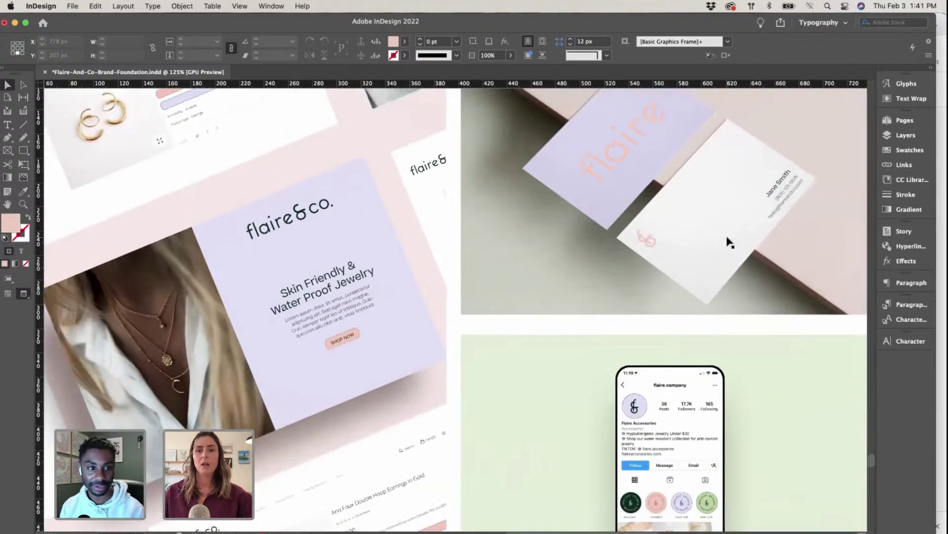
scroll(729, 243, "up", 5)
scroll(729, 242, "down", 4)
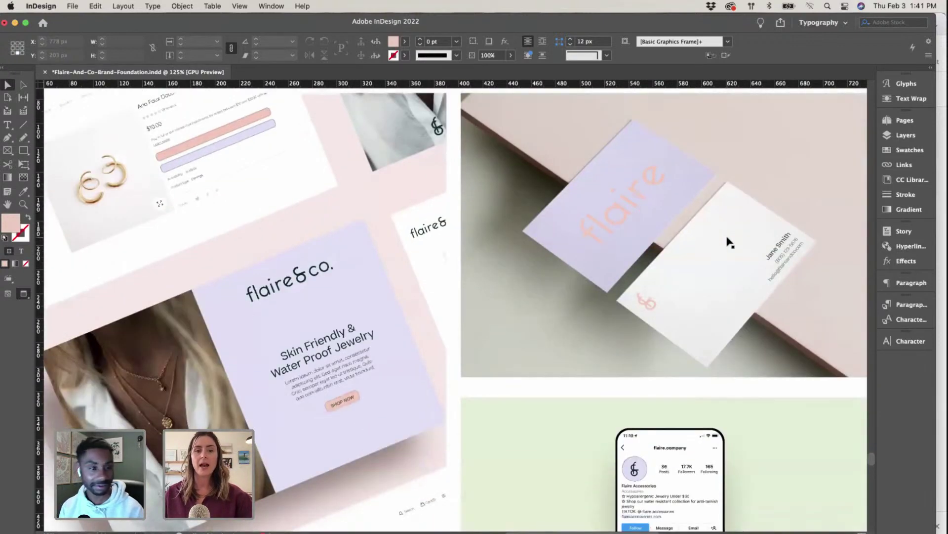
left_click(245, 312)
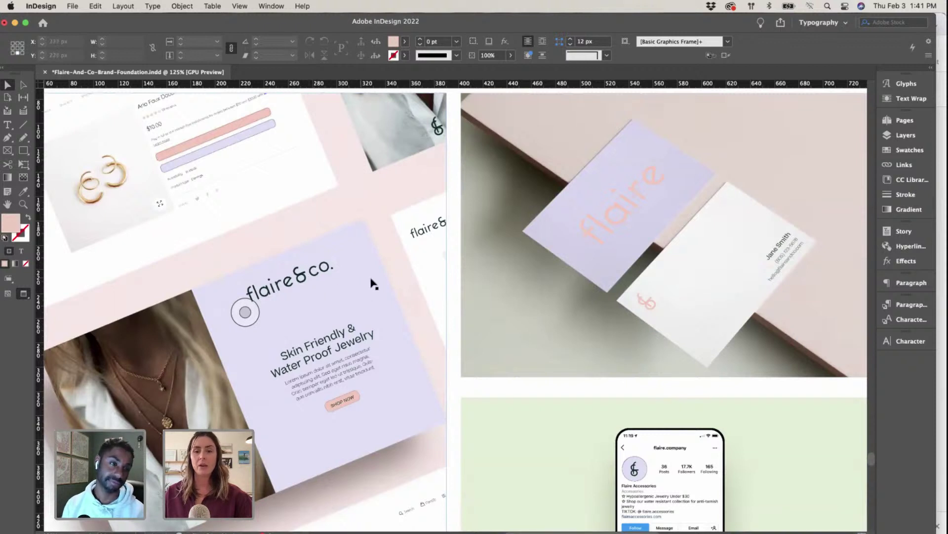
left_click(664, 235)
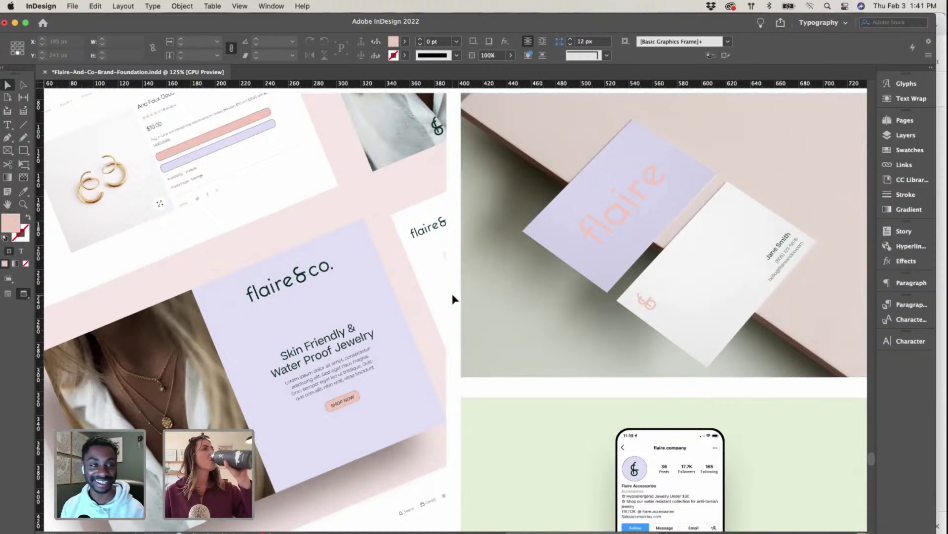
left_click(618, 429)
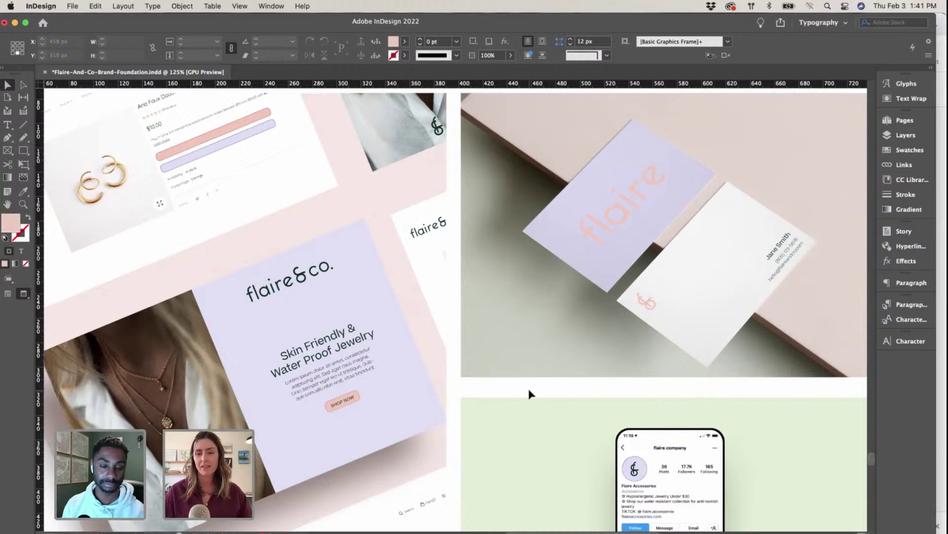
Step: Zoom out to fit the page and scroll through pages 14 and 15 of the brand guide
scroll(529, 393, "down", 2)
scroll(529, 393, "up", 3)
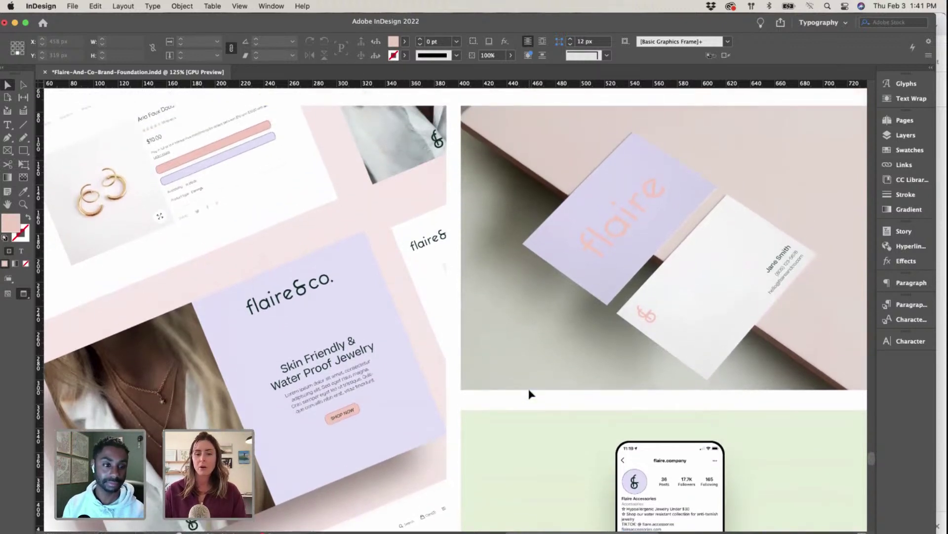
scroll(528, 393, "up", 3)
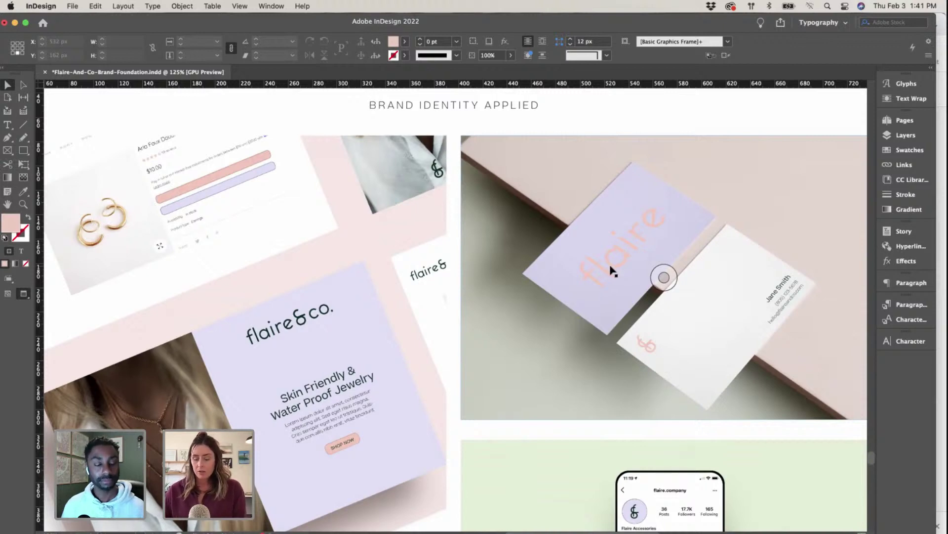
key("super+0")
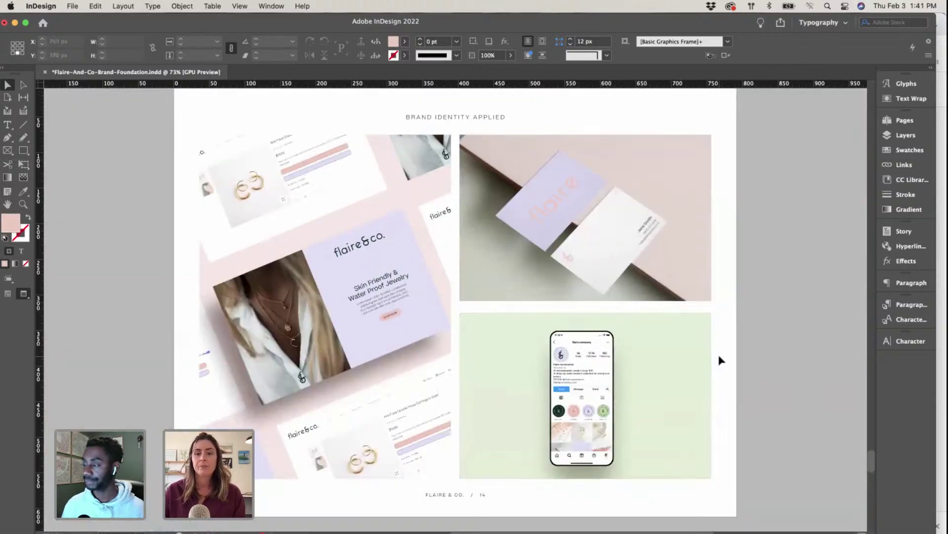
scroll(721, 361, "down", 3)
scroll(311, 364, "up", 5)
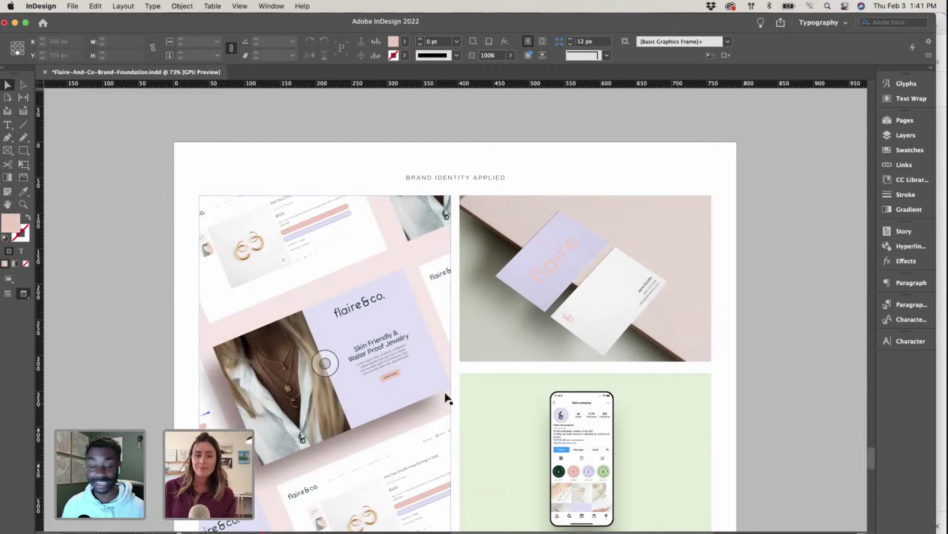
scroll(139, 395, "down", 2)
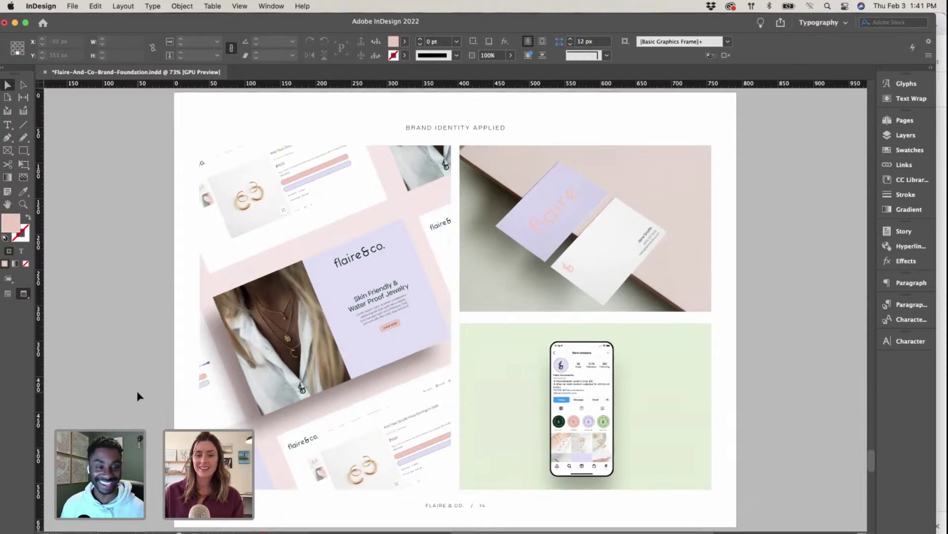
scroll(139, 395, "up", 1)
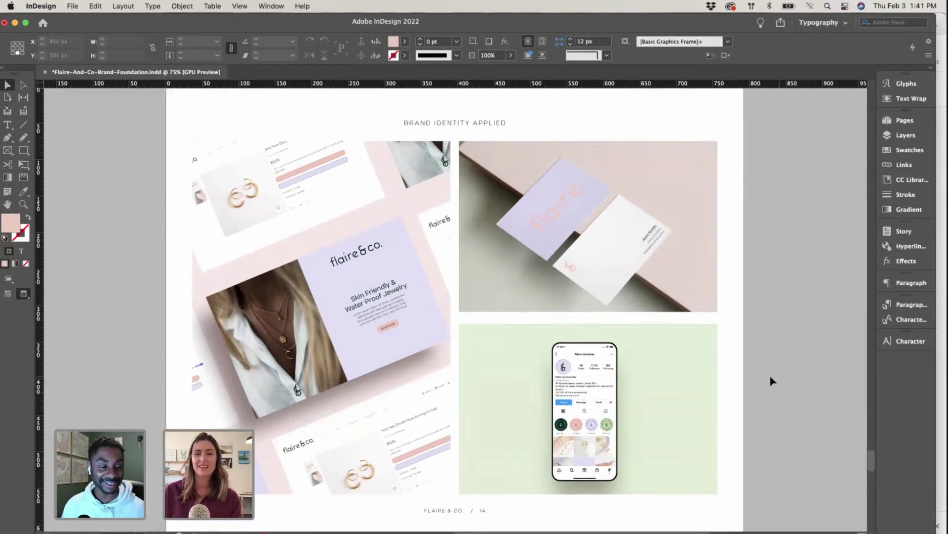
scroll(736, 391, "down", 10)
scroll(737, 392, "down", 9)
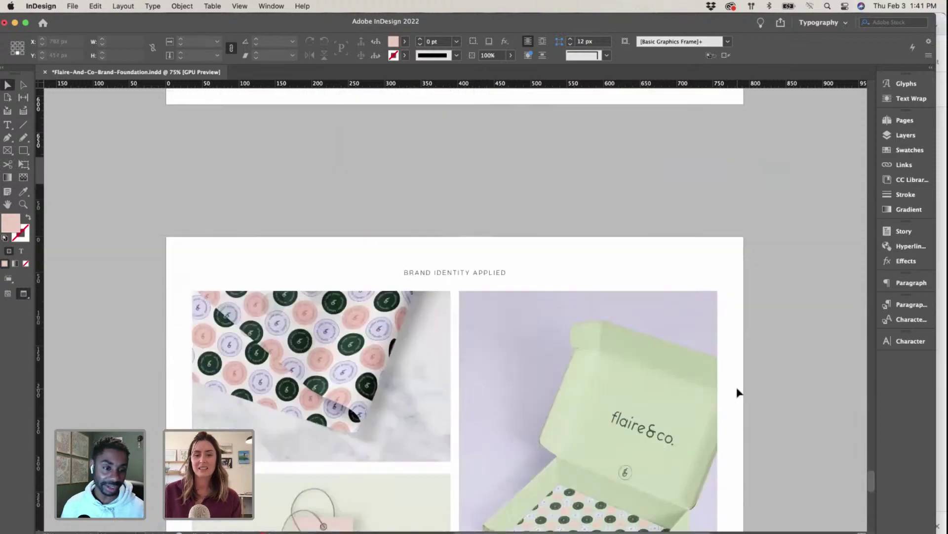
scroll(737, 392, "up", 2)
scroll(736, 392, "left", 1)
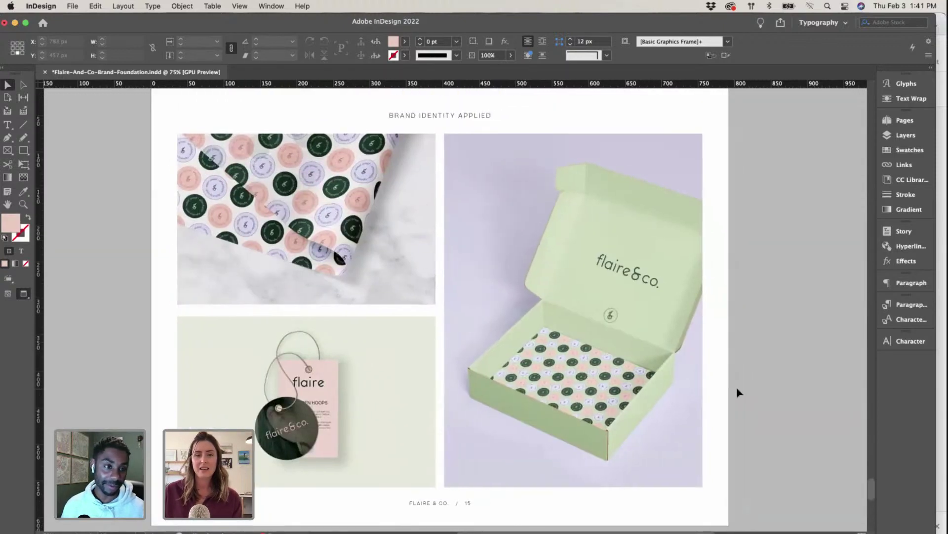
scroll(737, 392, "up", 2)
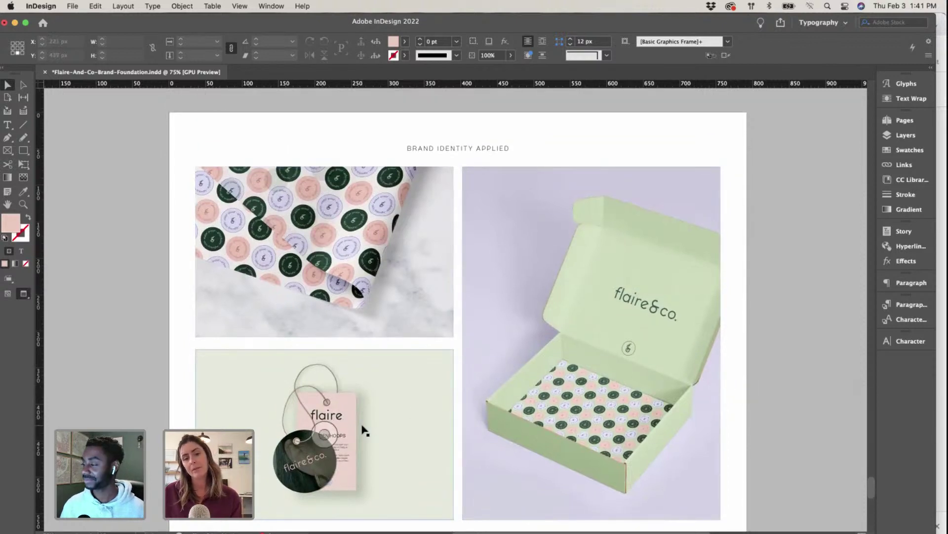
scroll(364, 431, "up", 10)
scroll(364, 431, "up", 20)
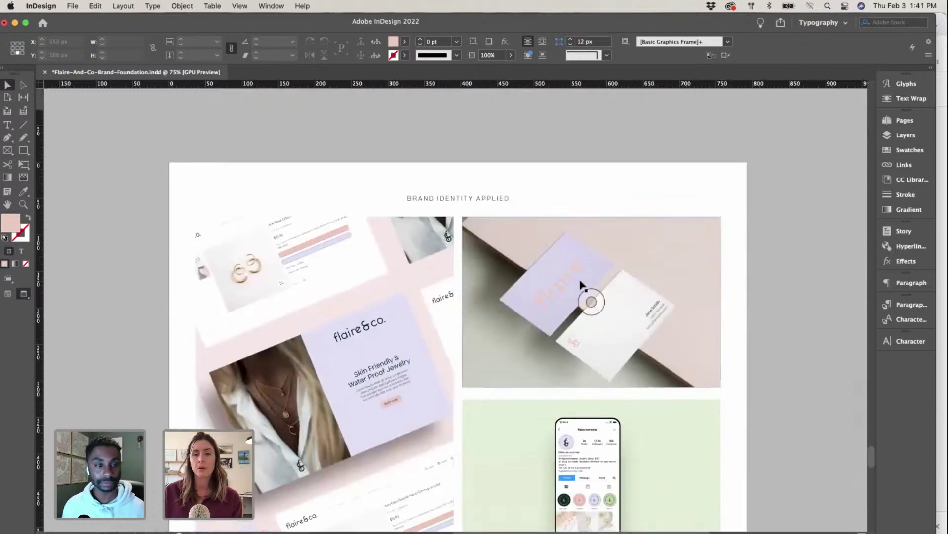
Step: Select the business-card frame and reopen Mockup2.psd in Photoshop
left_click(577, 287)
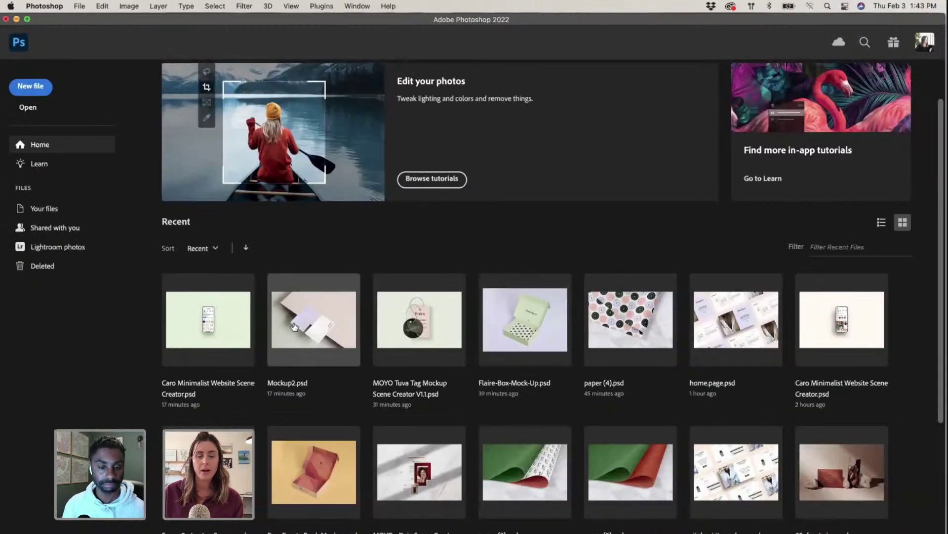
left_click(294, 327)
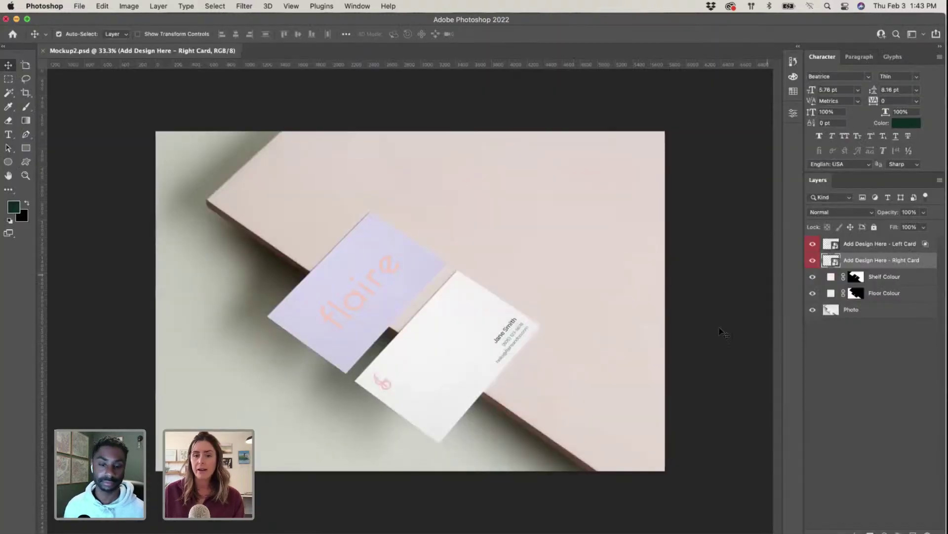
key("ctrl+Up")
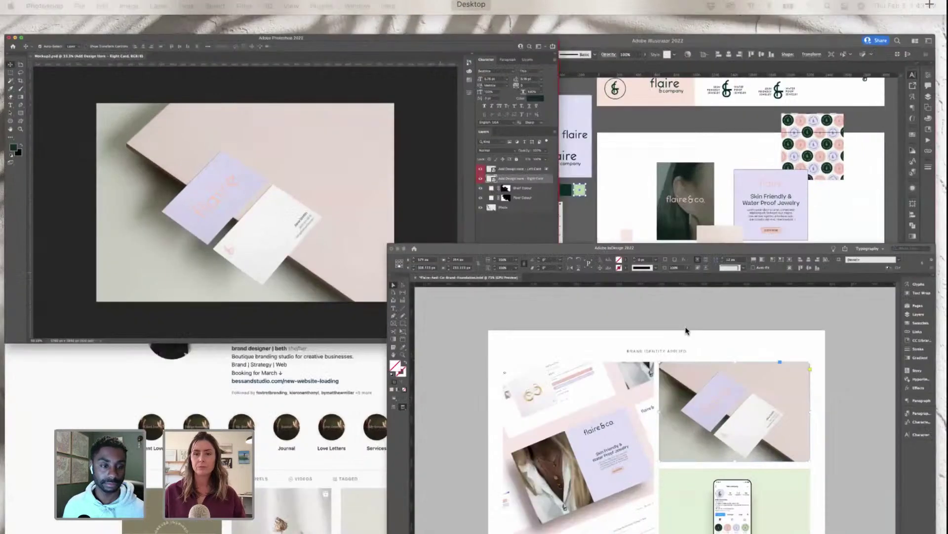
Step: Copy the flaire wordmark from Illustrator's lavender artboard and bring Photoshop's Mockup2.psd forward
left_click(652, 124)
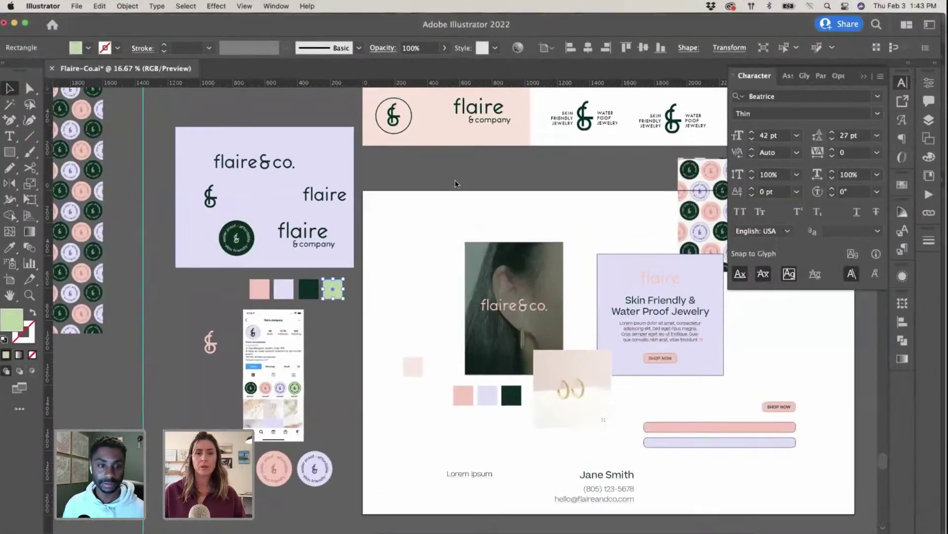
scroll(456, 184, "up", 3)
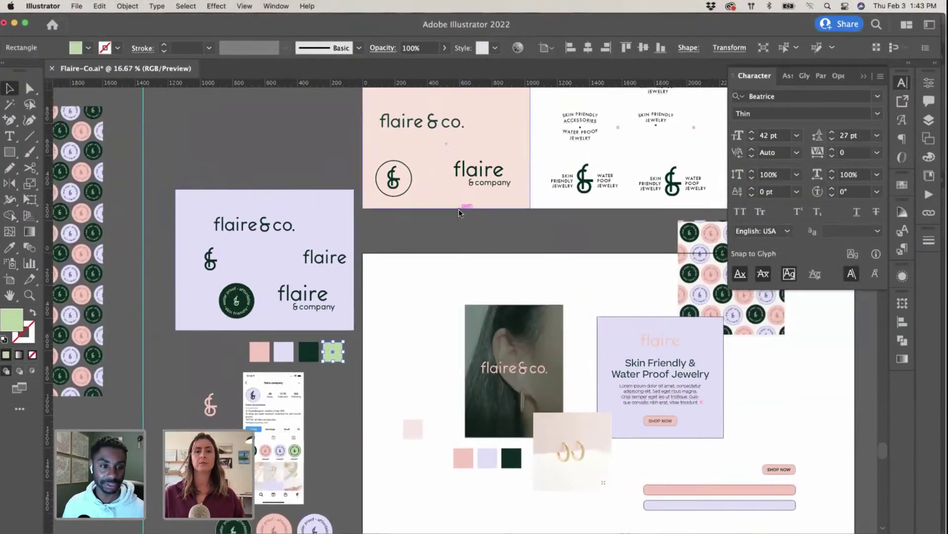
left_click(341, 260)
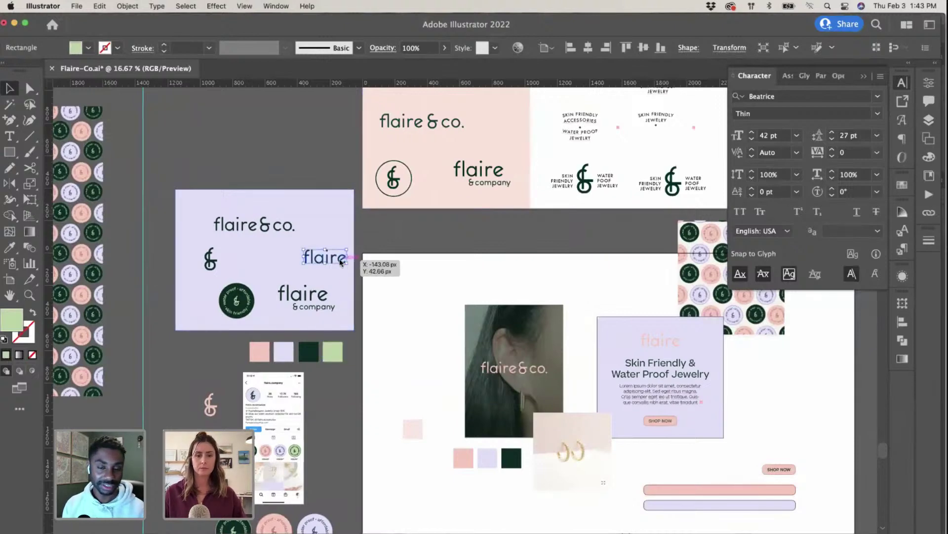
double_click(340, 260)
key("ctrl+Up")
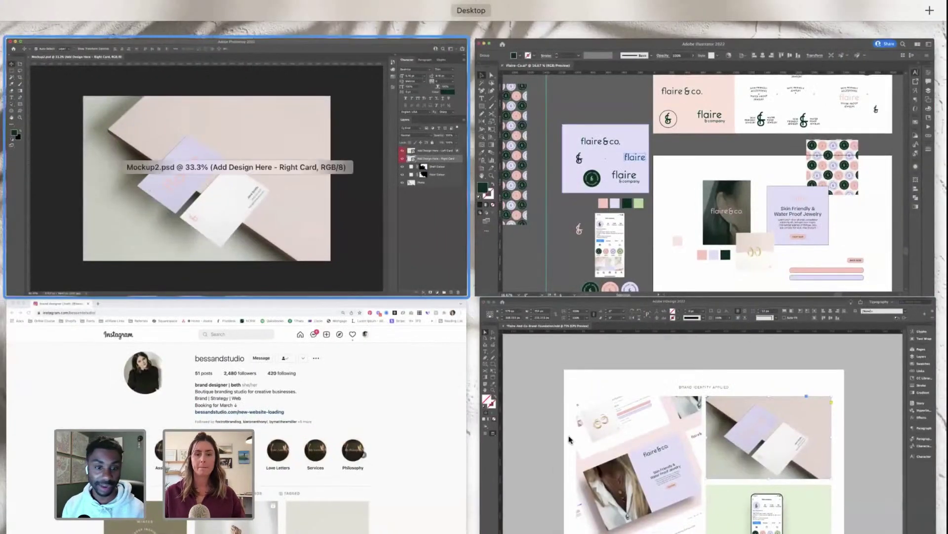
left_click(280, 247)
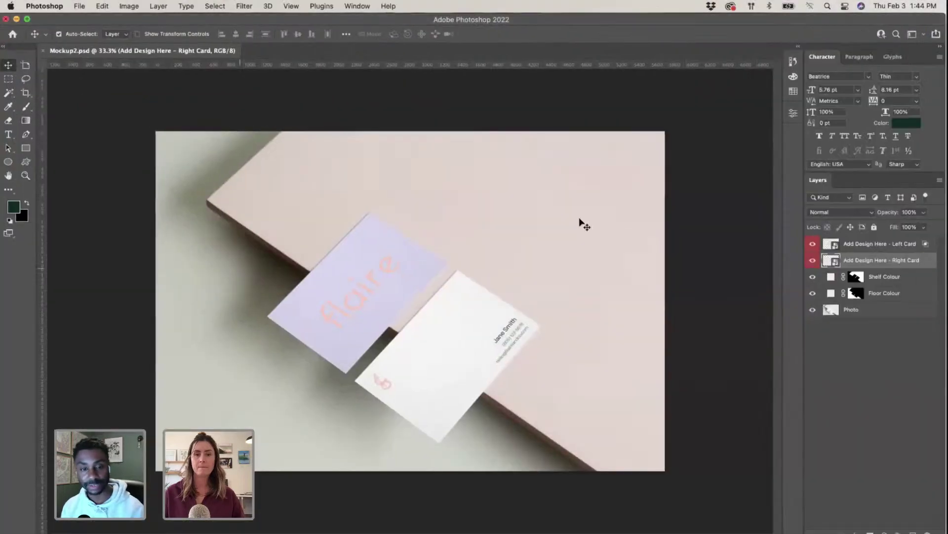
Step: Open the Left Card design and paste the copied flaire wordmark into it as pixels
double_click(829, 262)
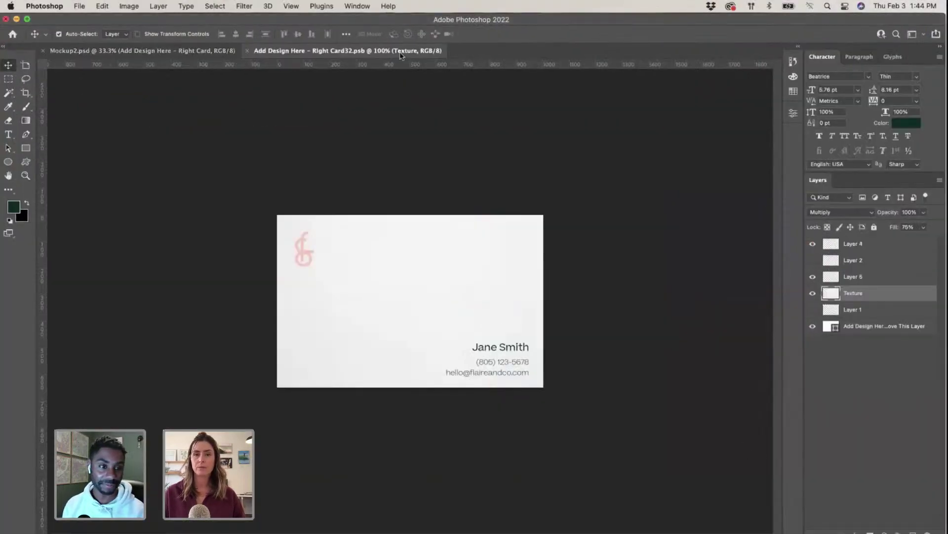
left_click(247, 50)
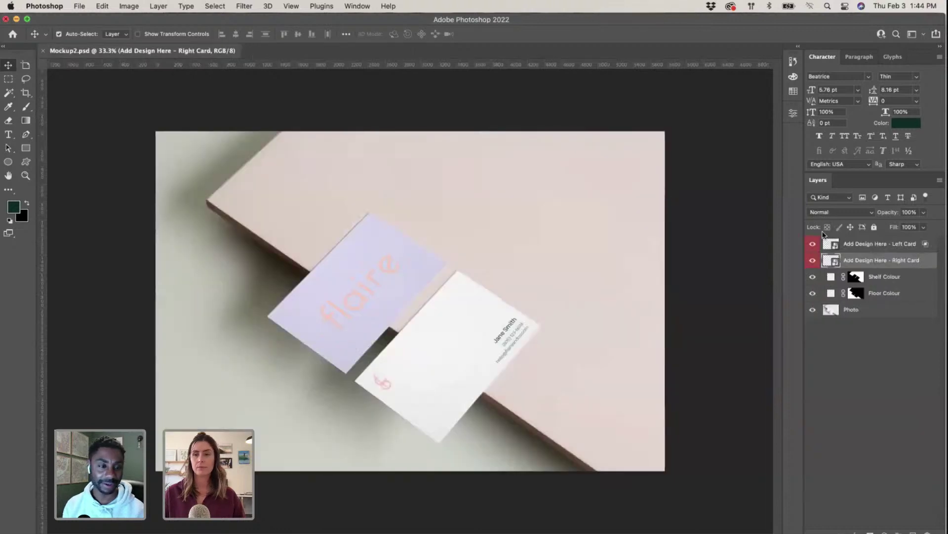
double_click(830, 241)
key("super+v")
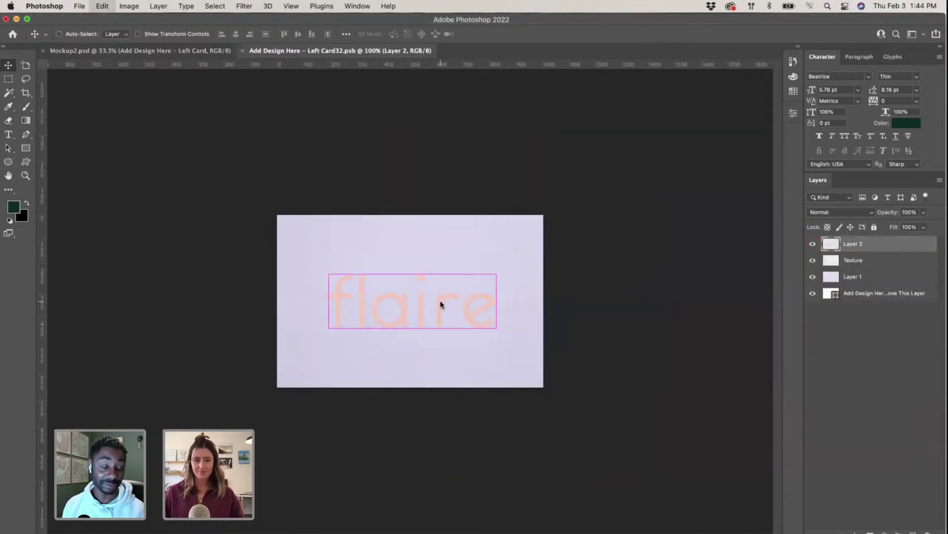
key("Return")
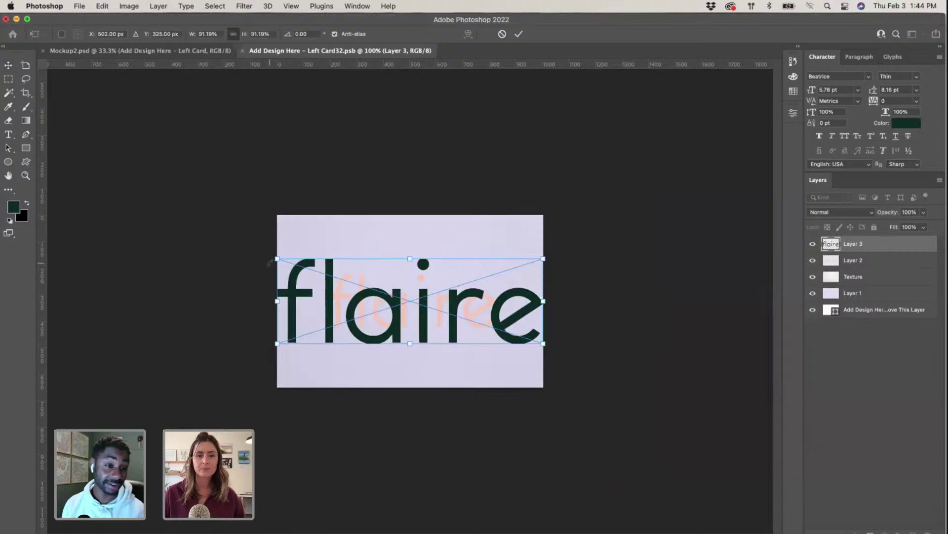
Step: Scale the dark green flaire wordmark down to fit the card
mouse_move(276, 259)
left_mouse_down()
mouse_move(356, 279)
mouse_move(305, 242)
mouse_move(279, 244)
left_mouse_up()
key("super+equal")
key("super+equal")
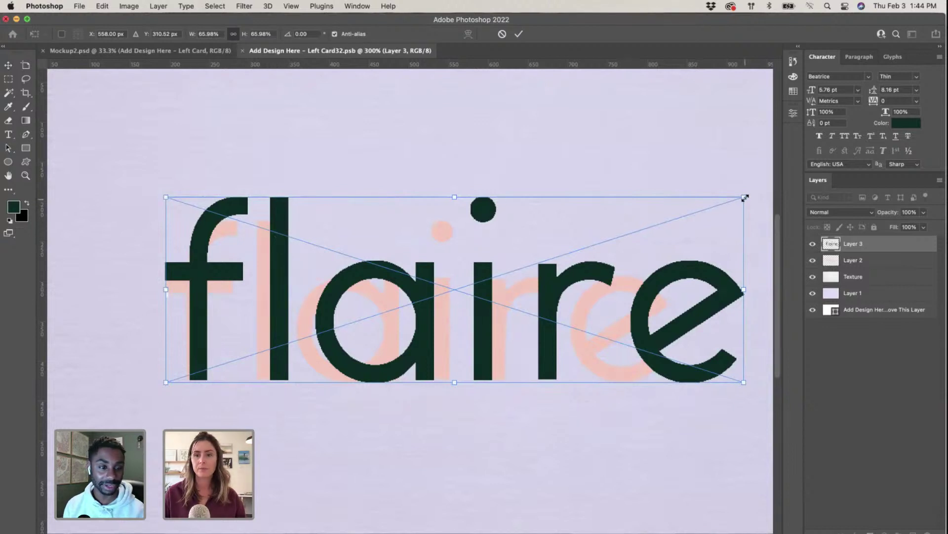
left_click_drag(744, 197, 669, 222)
key("super+minus")
key("super+minus")
key("Return")
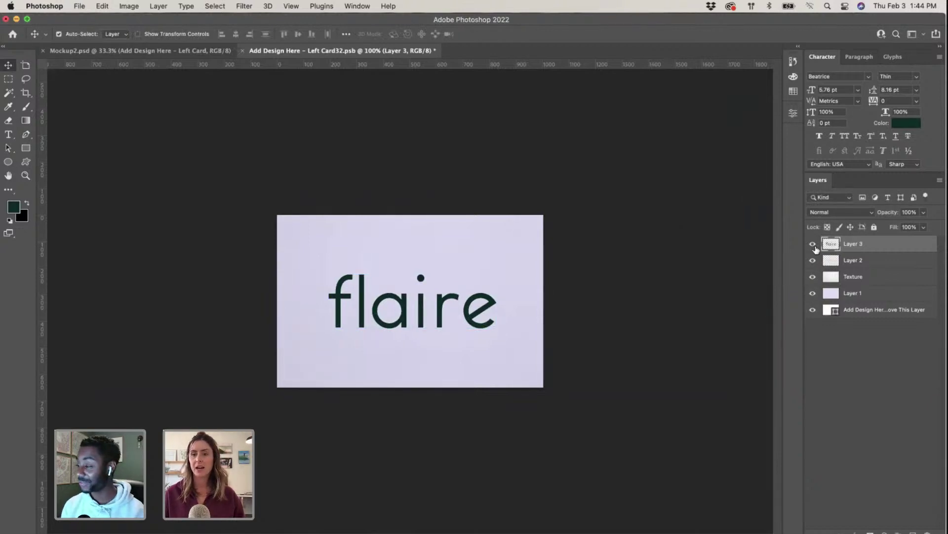
Step: Close and save the Left Card design back into Mockup2.psd, then zoom out
left_click(242, 50)
left_click(469, 215)
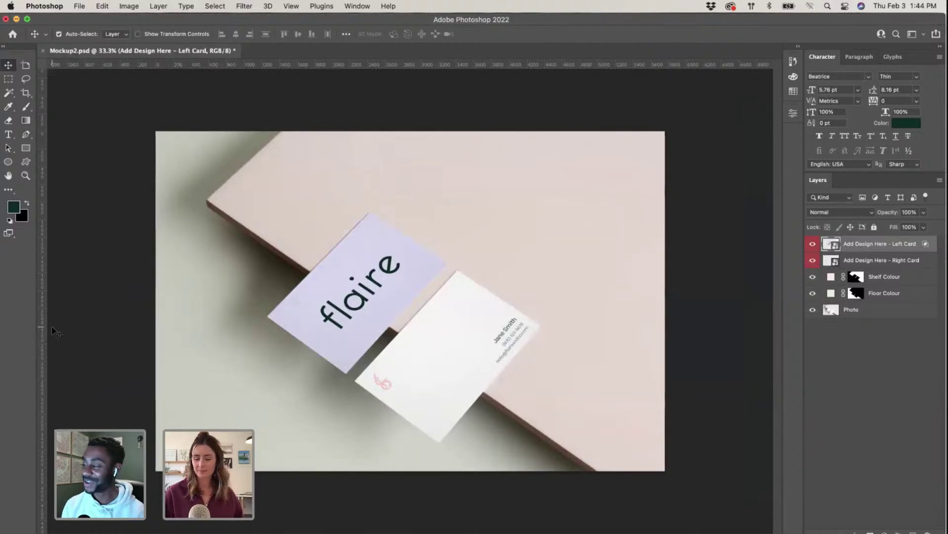
key("super+minus")
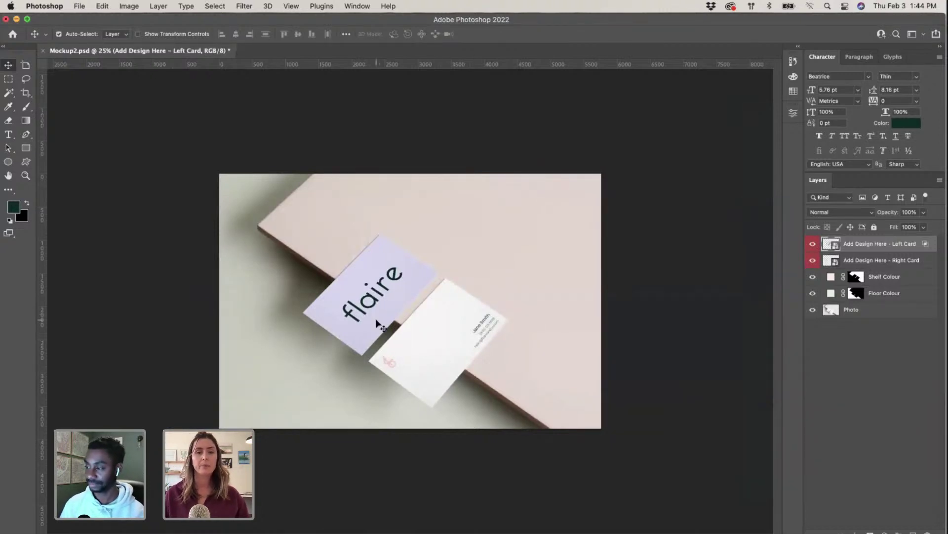
key("ctrl+Up")
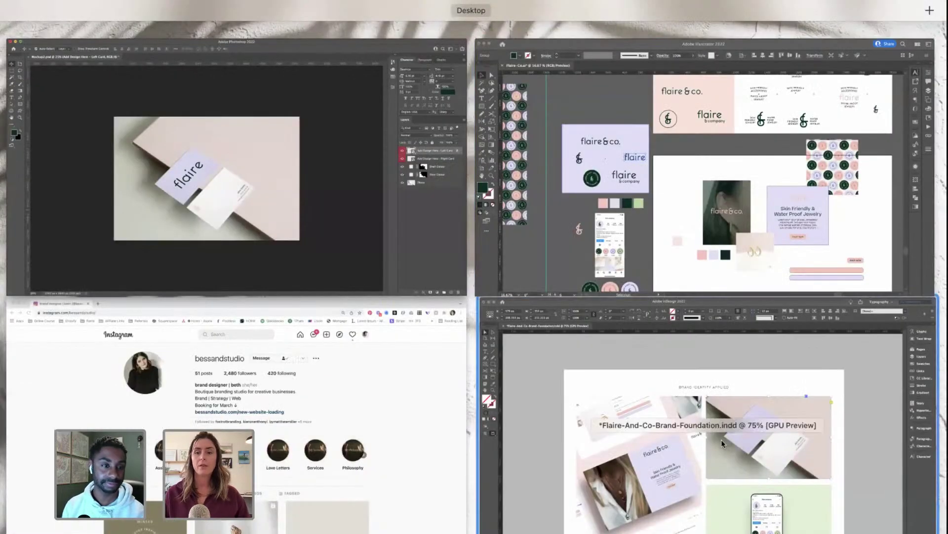
left_click(722, 444)
scroll(624, 326, "right", 2)
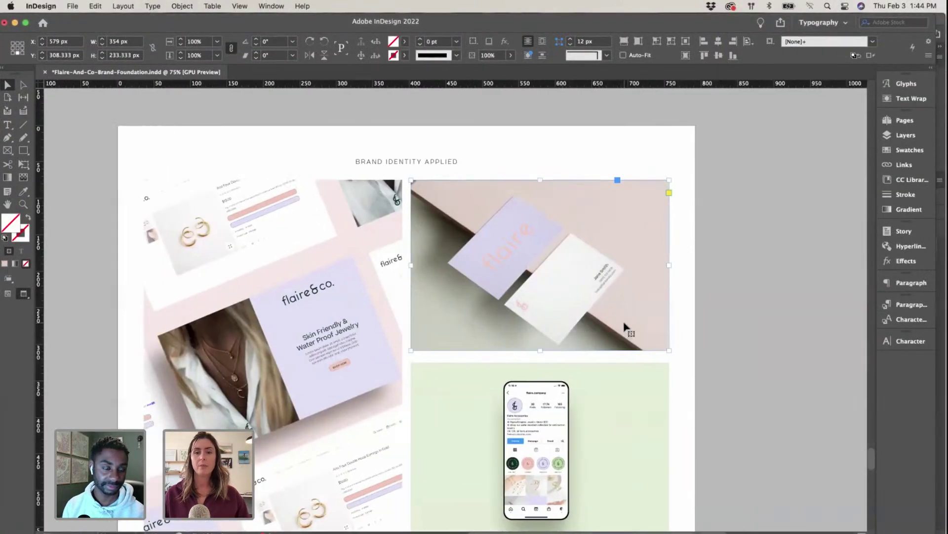
scroll(624, 324, "down", 3)
scroll(624, 324, "right", 2)
scroll(624, 324, "up", 2)
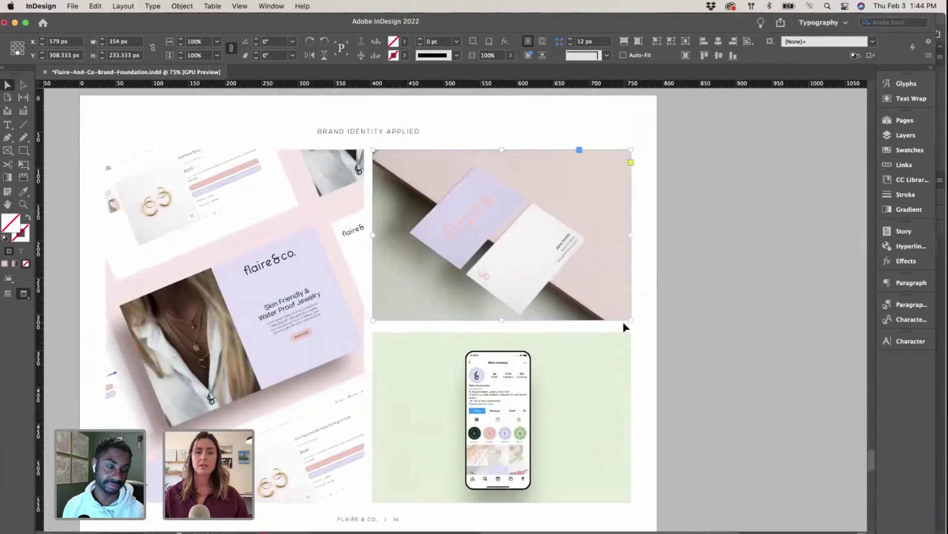
scroll(624, 325, "left", 2)
scroll(624, 324, "down", 2)
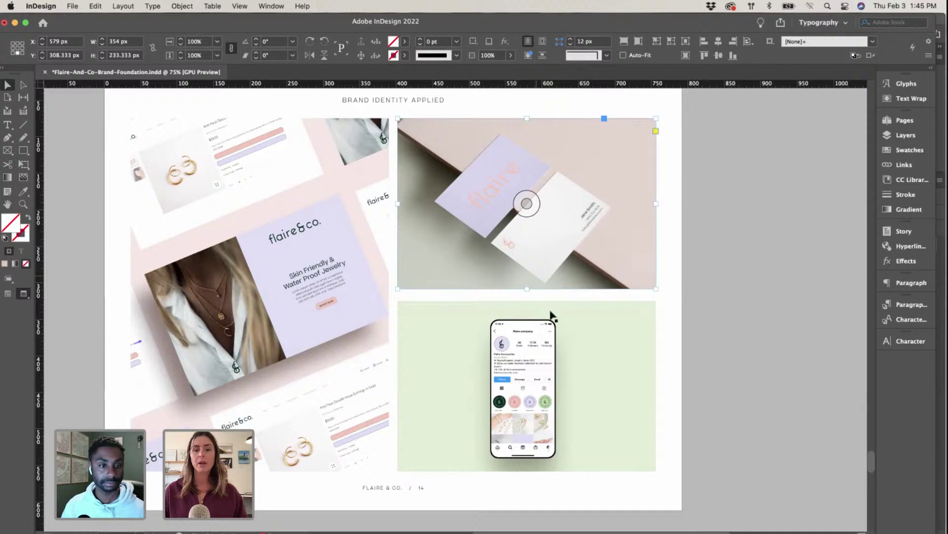
scroll(551, 316, "down", 10)
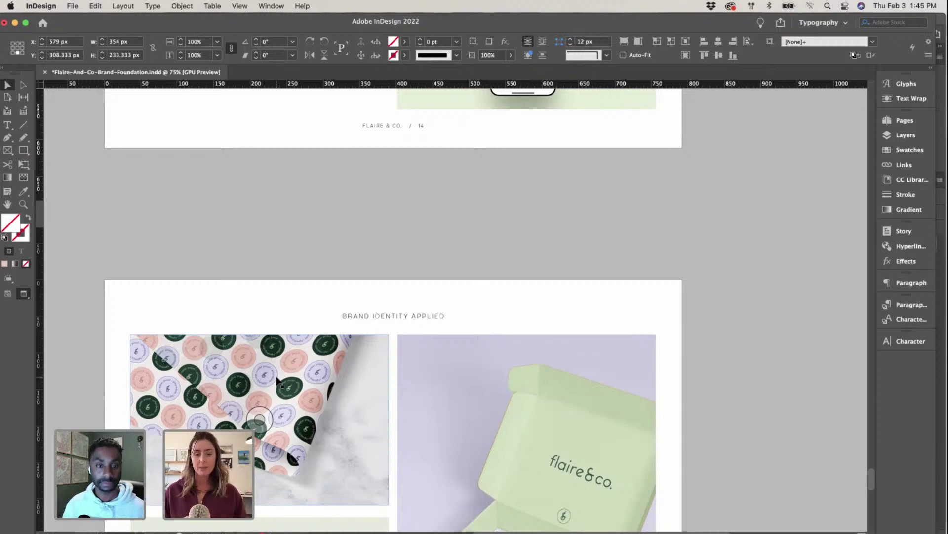
scroll(278, 380, "down", 15)
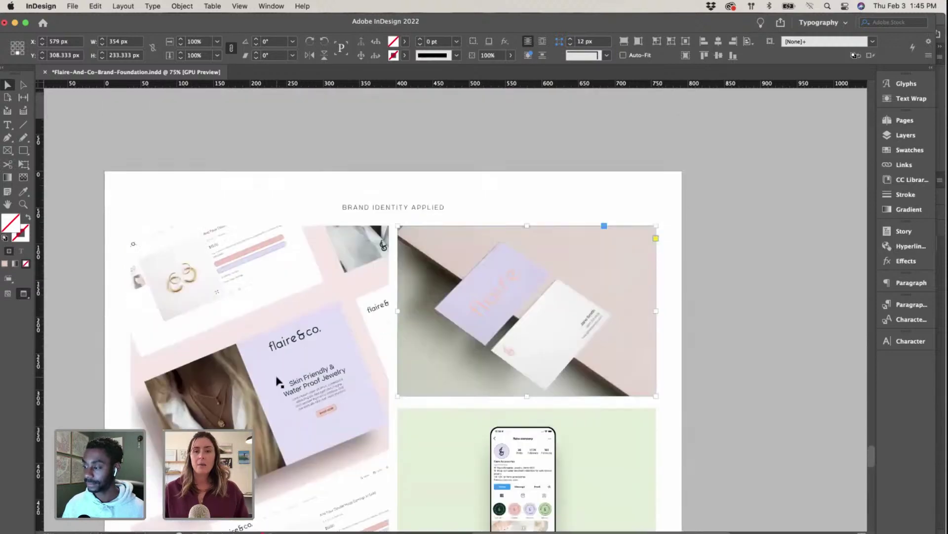
key("ctrl+Up")
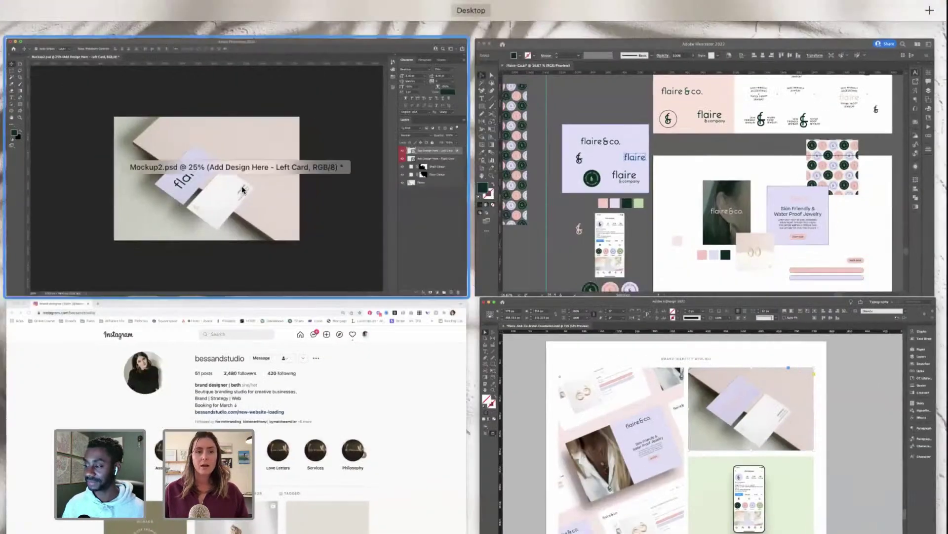
Step: In Photoshop, deselect the layers, save and close Mockup2.psd, then switch back to Illustrator
left_click(244, 159)
left_click(703, 380)
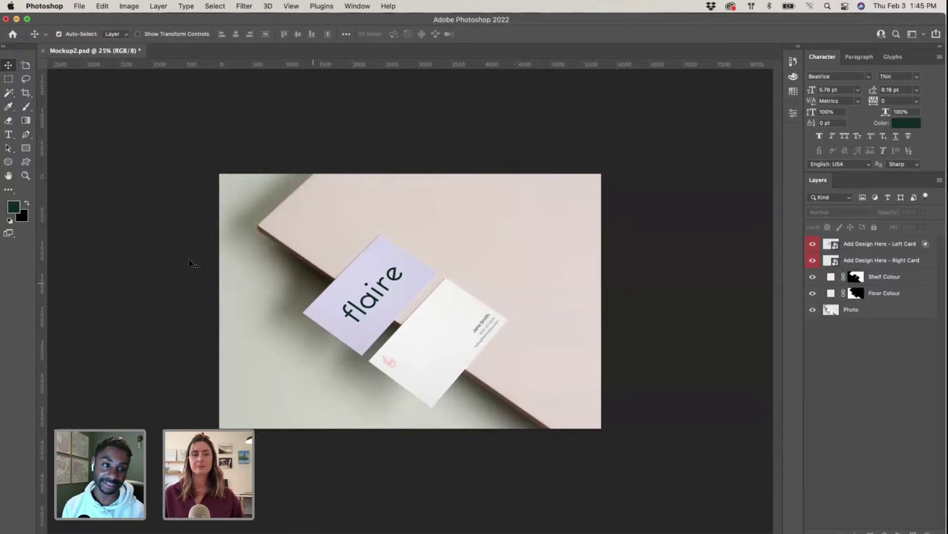
left_click(43, 51)
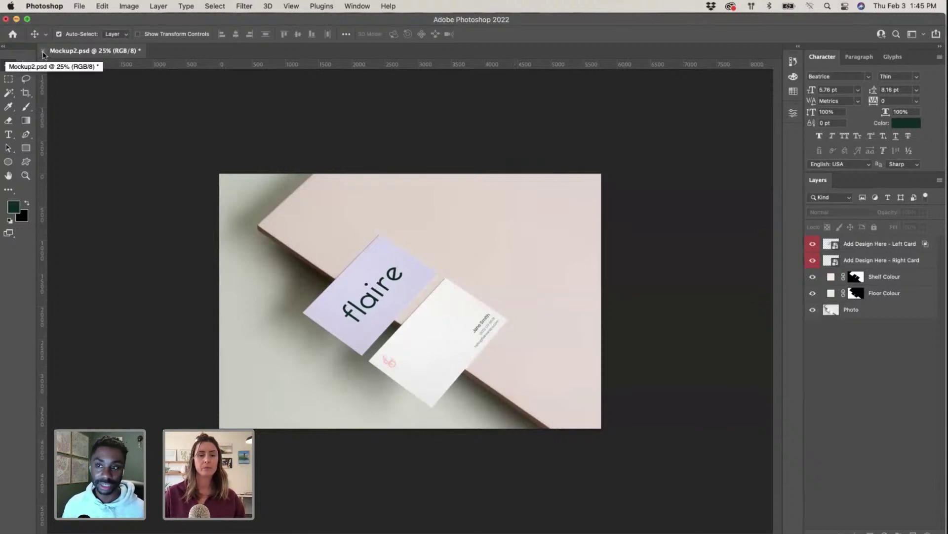
left_click(510, 210)
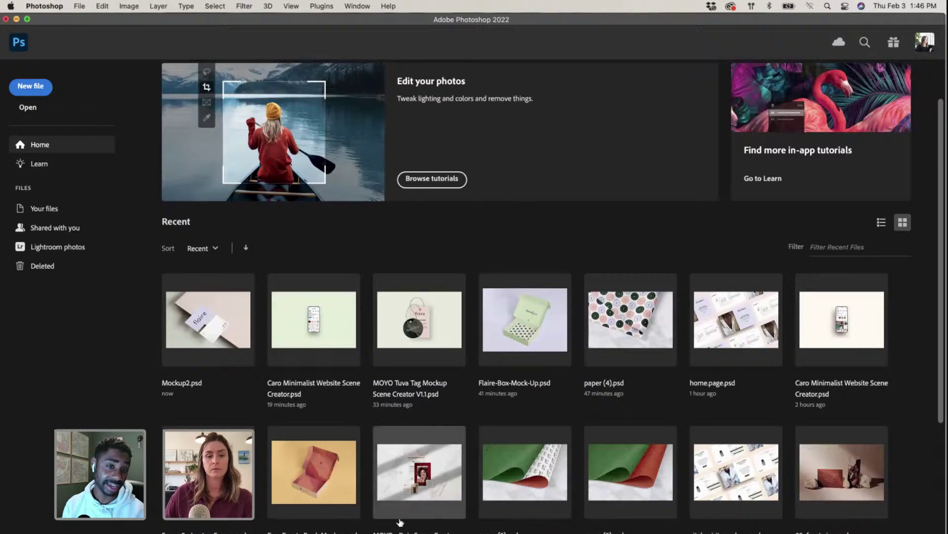
key("super+Tab")
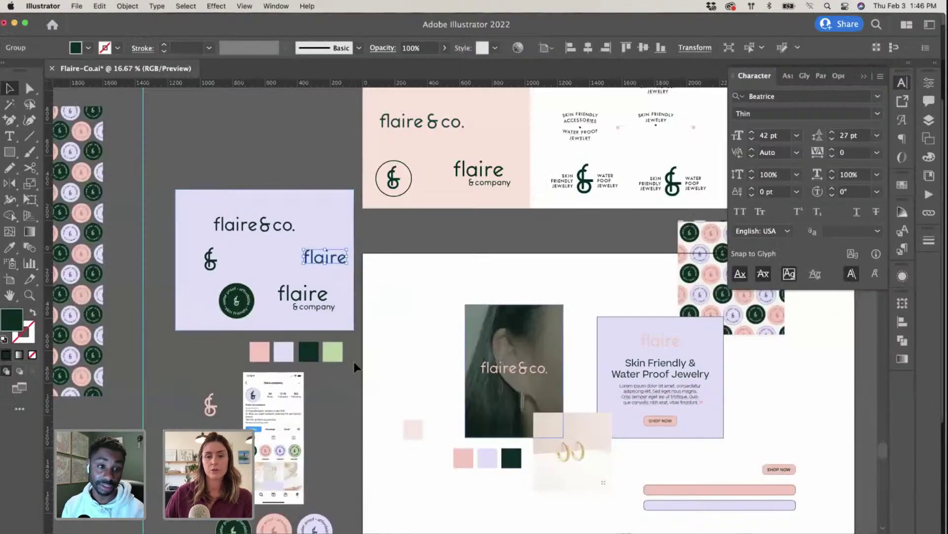
Step: Deselect everything and pan around the Flaire-Co.ai logo, colour and mockup artboards
scroll(398, 316, "left", 2)
scroll(400, 322, "down", 4)
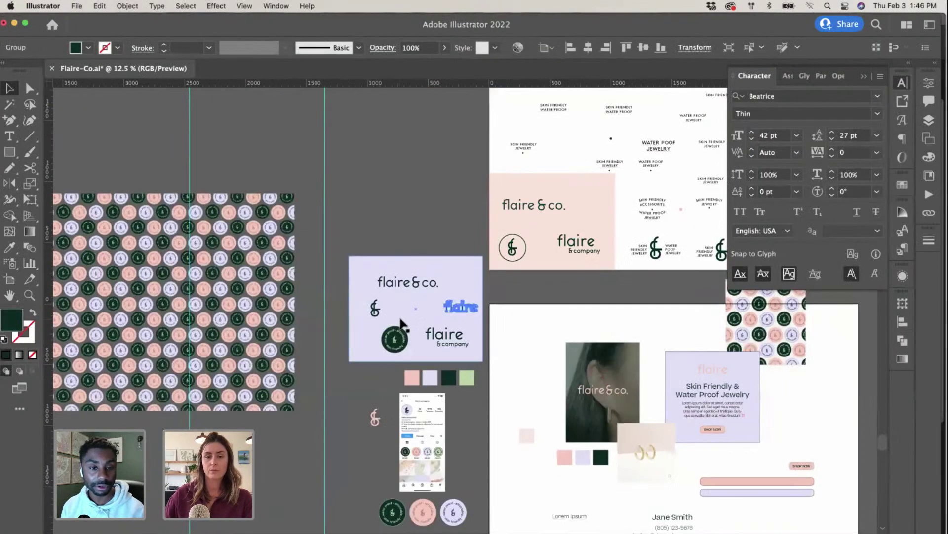
scroll(472, 285, "up", 5)
left_click(472, 285)
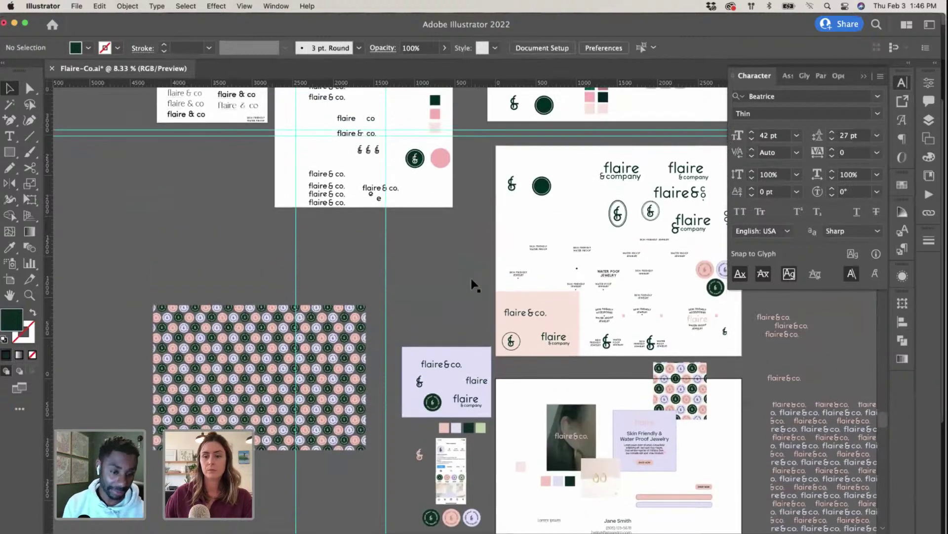
scroll(472, 285, "up", 2)
scroll(472, 285, "right", 3)
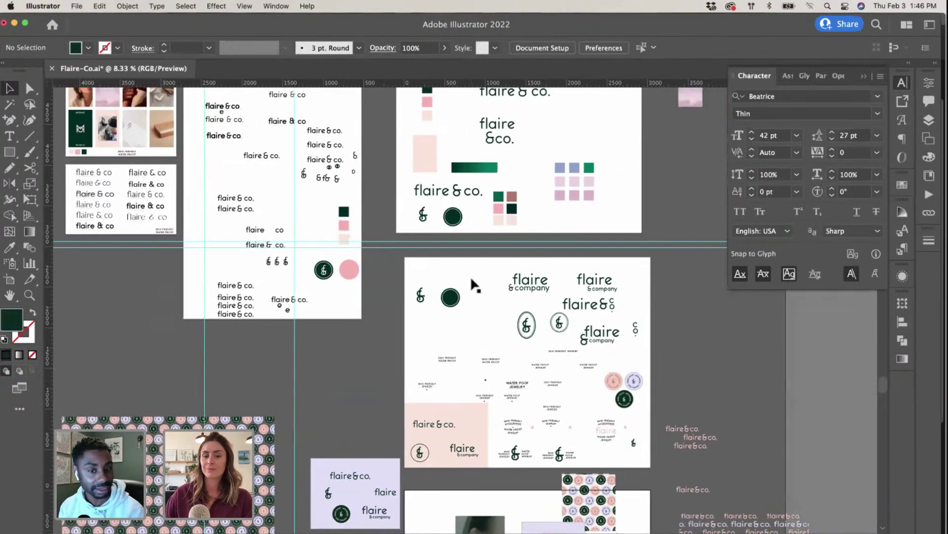
scroll(473, 285, "up", 3)
scroll(473, 285, "up", 2)
scroll(472, 285, "left", 4)
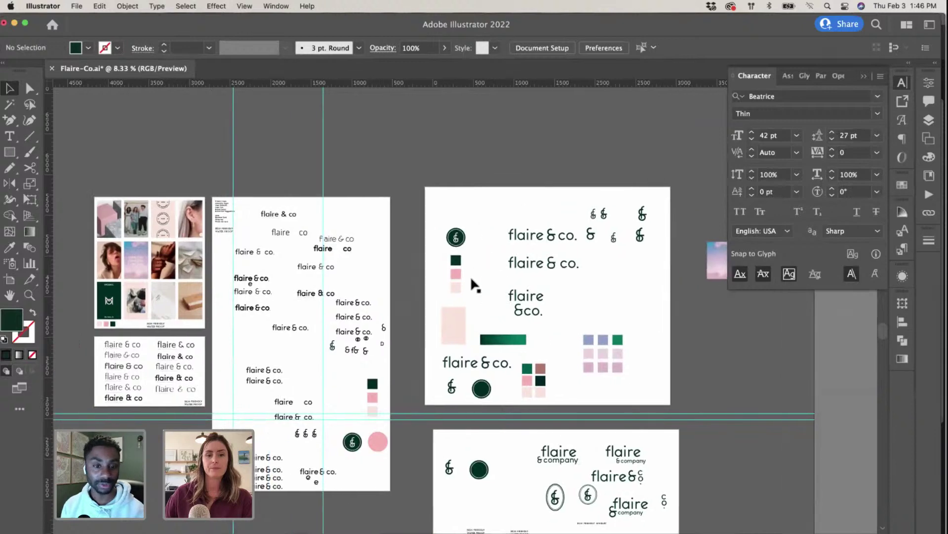
scroll(474, 286, "down", 2)
scroll(474, 286, "right", 1)
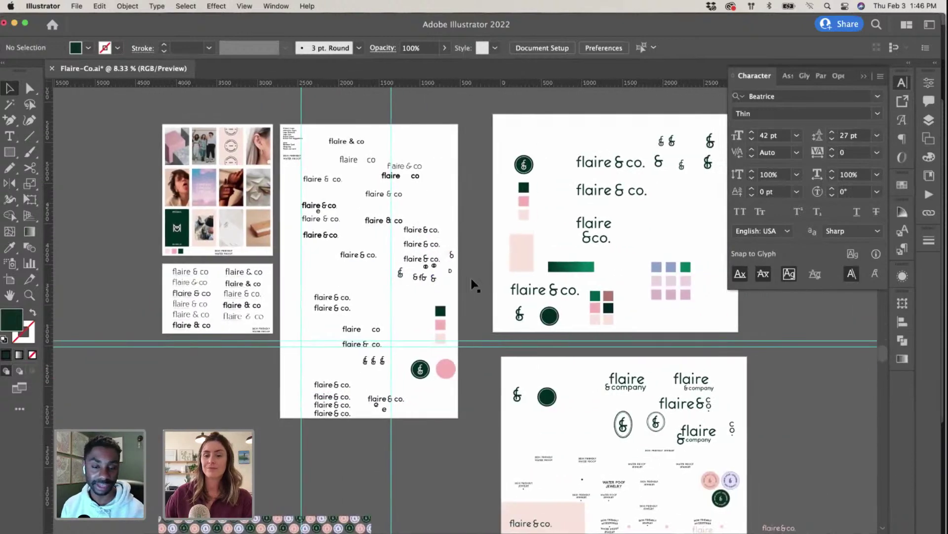
scroll(472, 283, "up", 1)
scroll(472, 283, "up", 2)
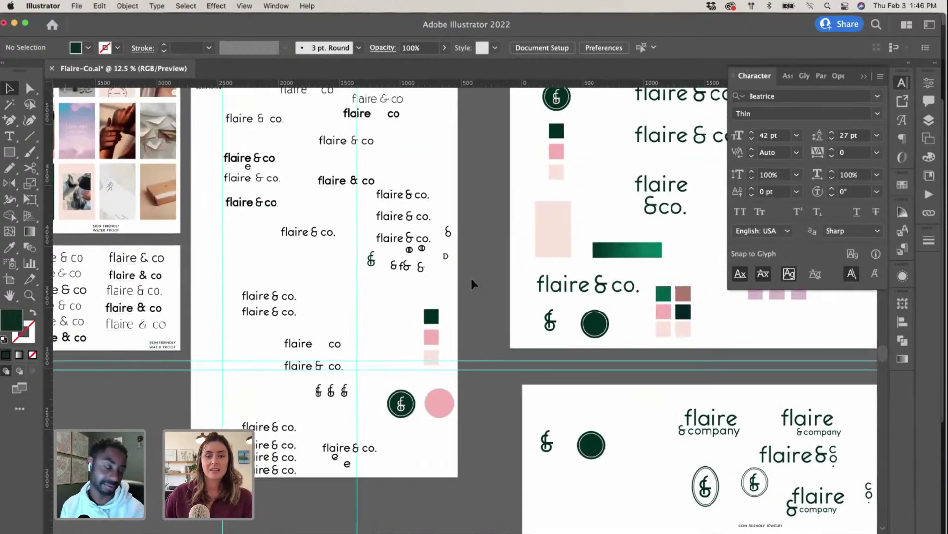
scroll(472, 281, "left", 6)
scroll(472, 281, "up", 2)
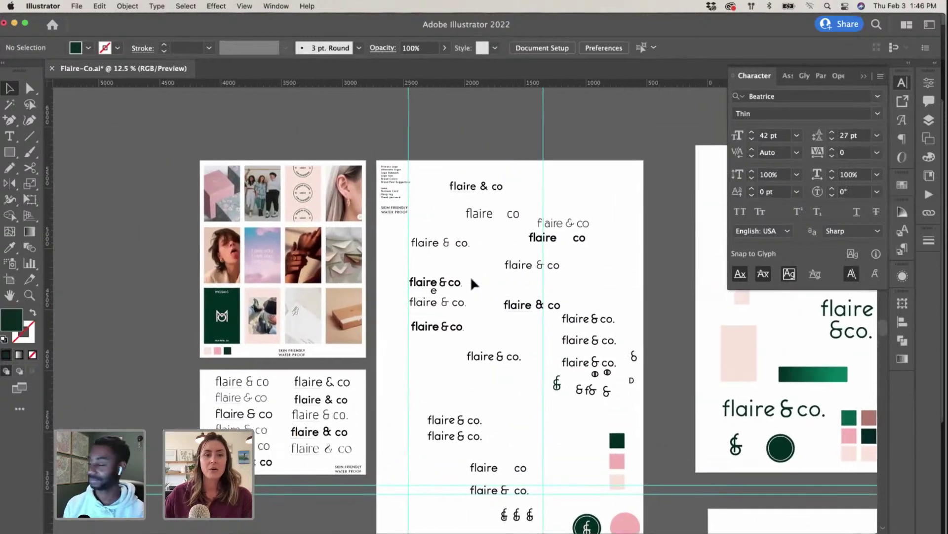
scroll(472, 282, "left", 2)
scroll(472, 281, "up", 2)
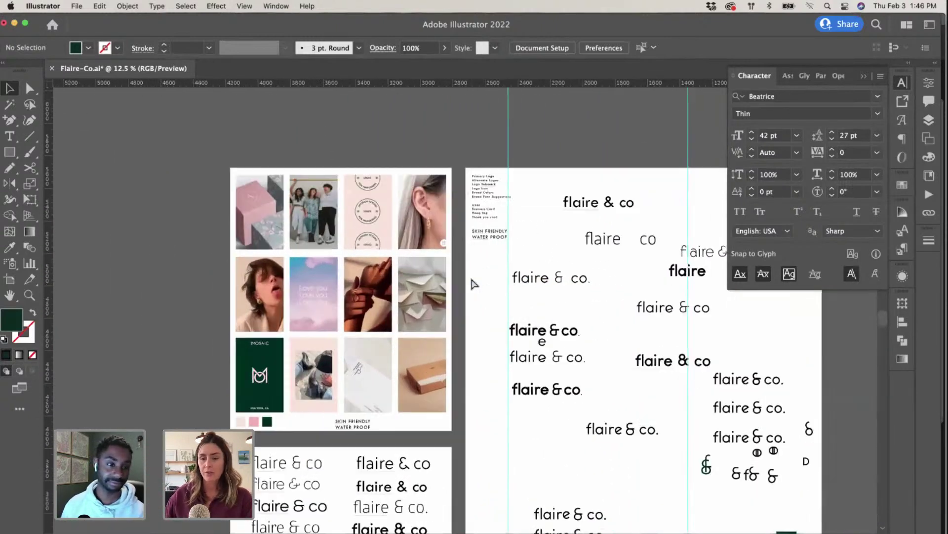
scroll(249, 242, "right", 2)
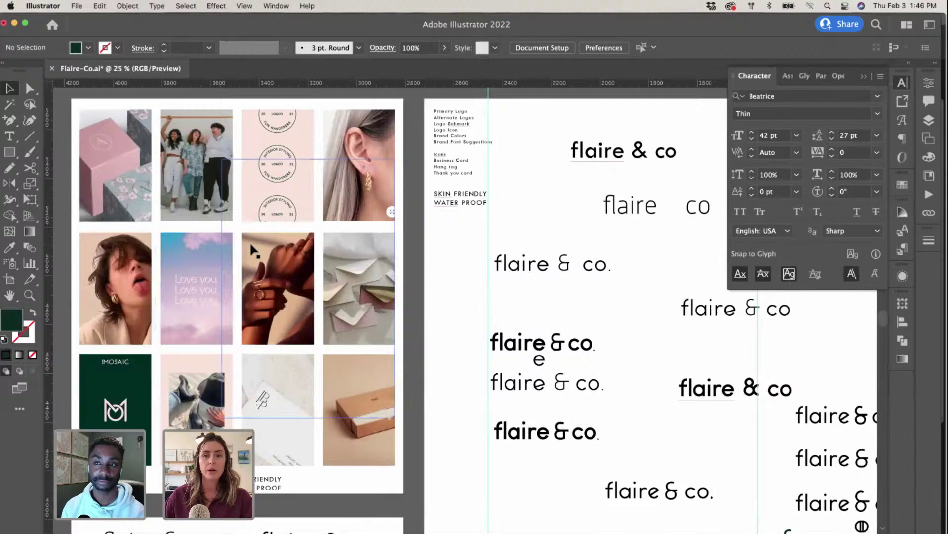
scroll(251, 247, "down", 5)
scroll(251, 246, "right", 2)
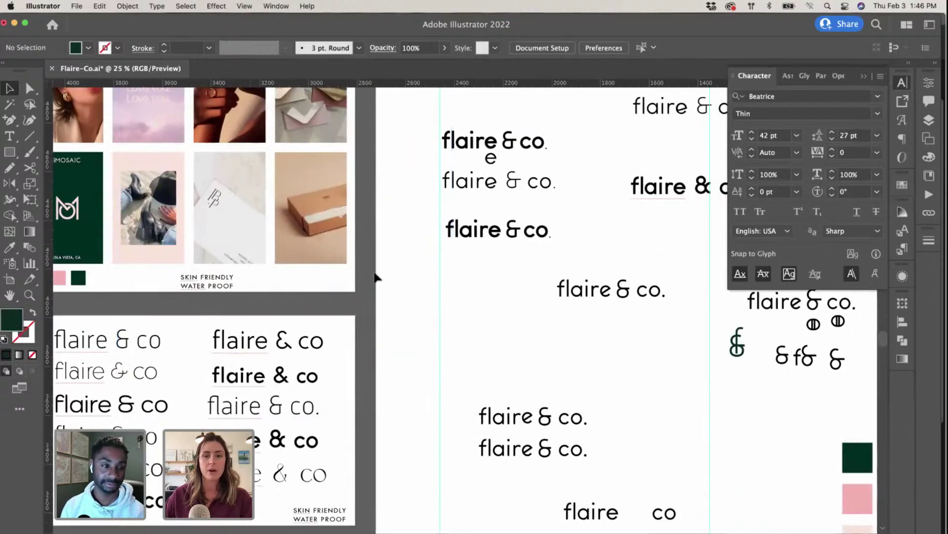
scroll(373, 272, "right", 3)
scroll(373, 273, "right", 2)
scroll(373, 274, "down", 6)
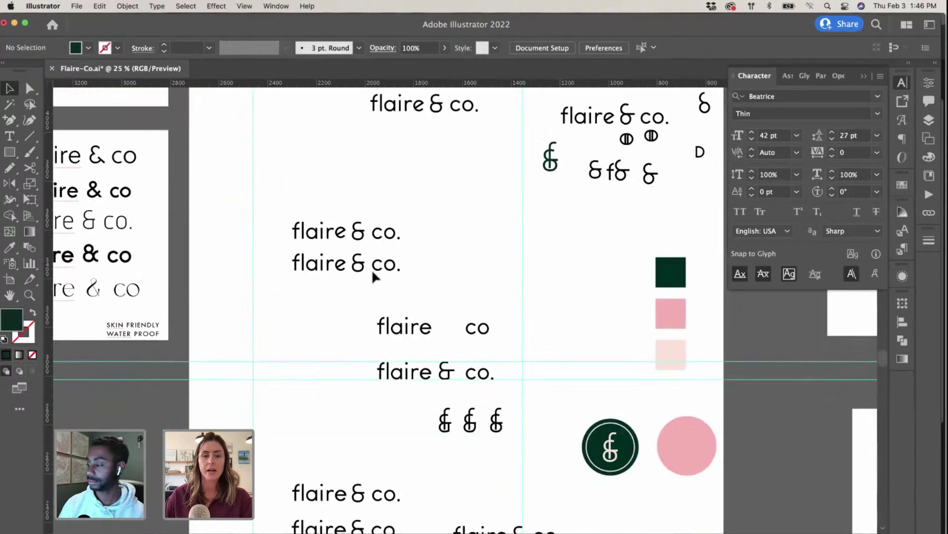
scroll(375, 278, "down", 2)
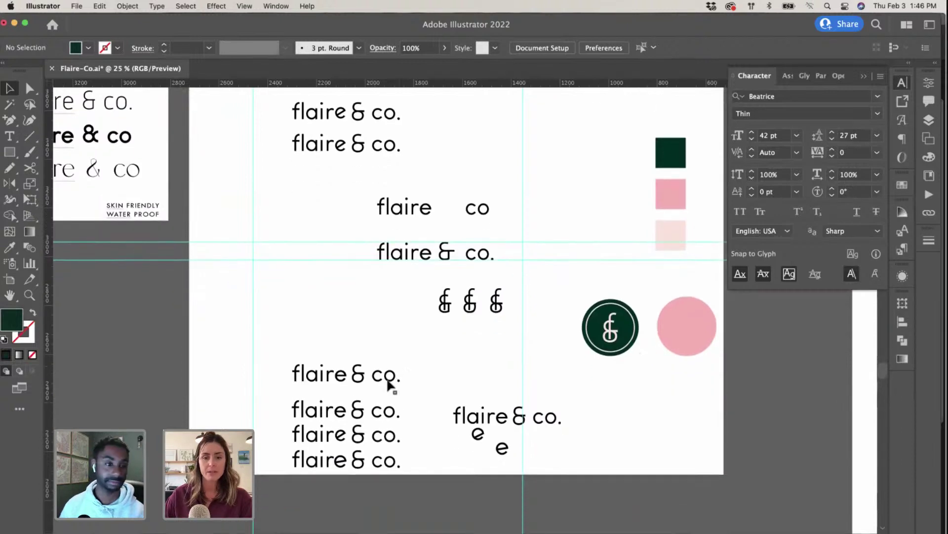
scroll(419, 415, "right", 3)
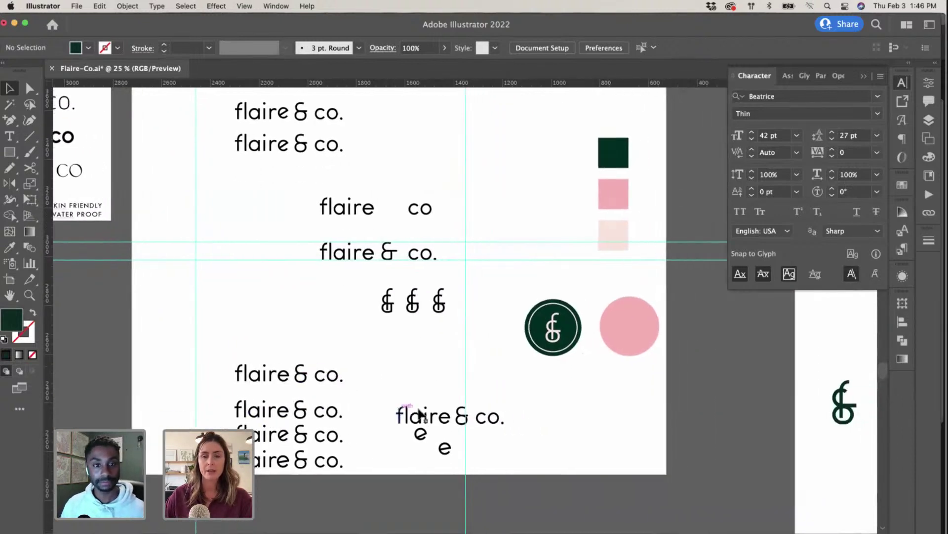
scroll(419, 415, "right", 2)
scroll(419, 415, "up", 10)
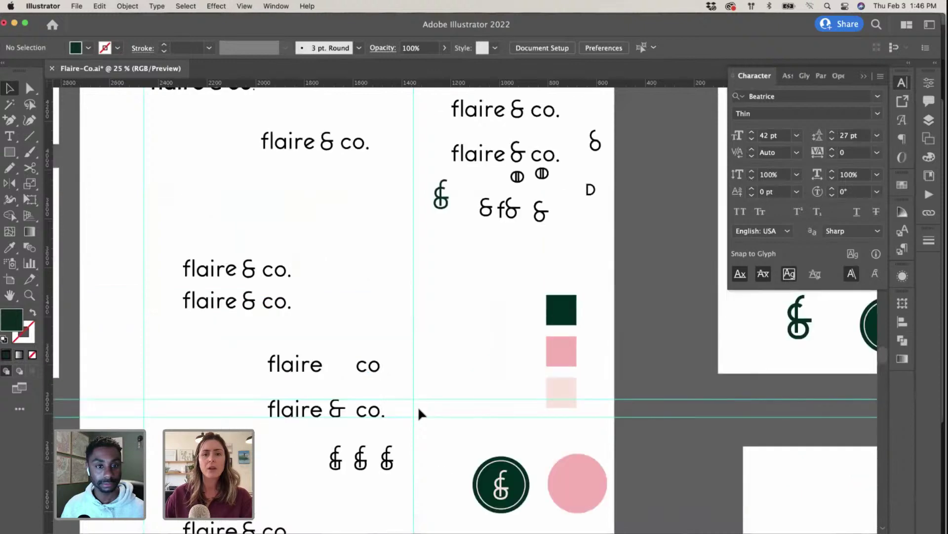
scroll(418, 406, "right", 2)
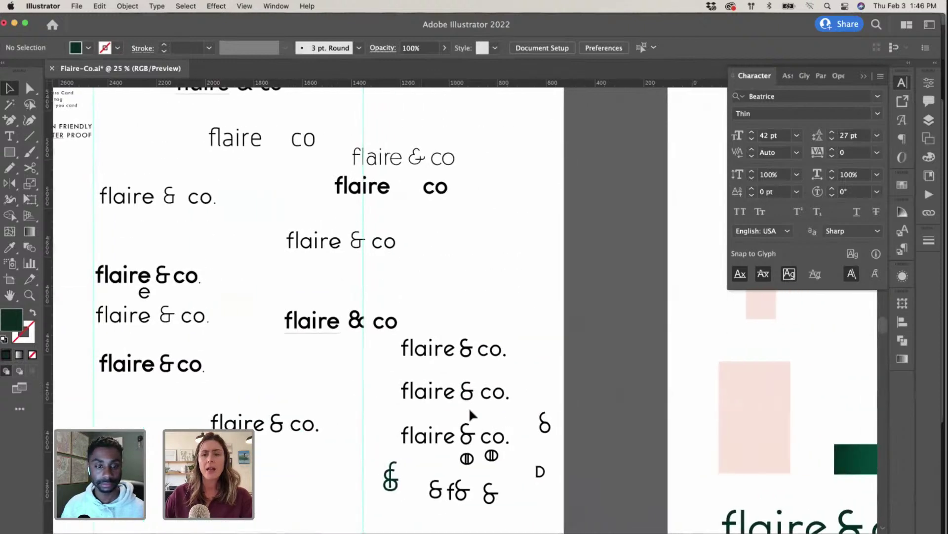
scroll(469, 407, "right", 15)
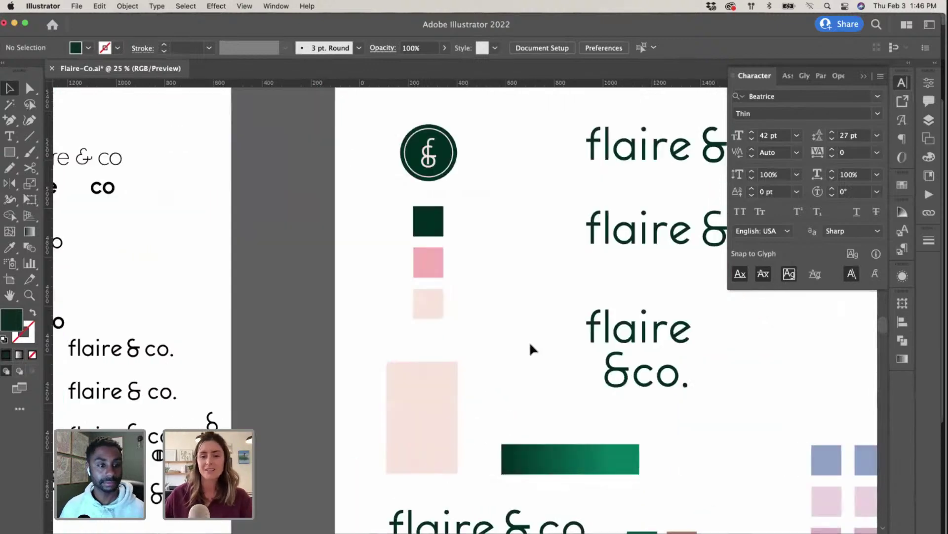
scroll(578, 353, "right", 2)
scroll(625, 372, "down", 4)
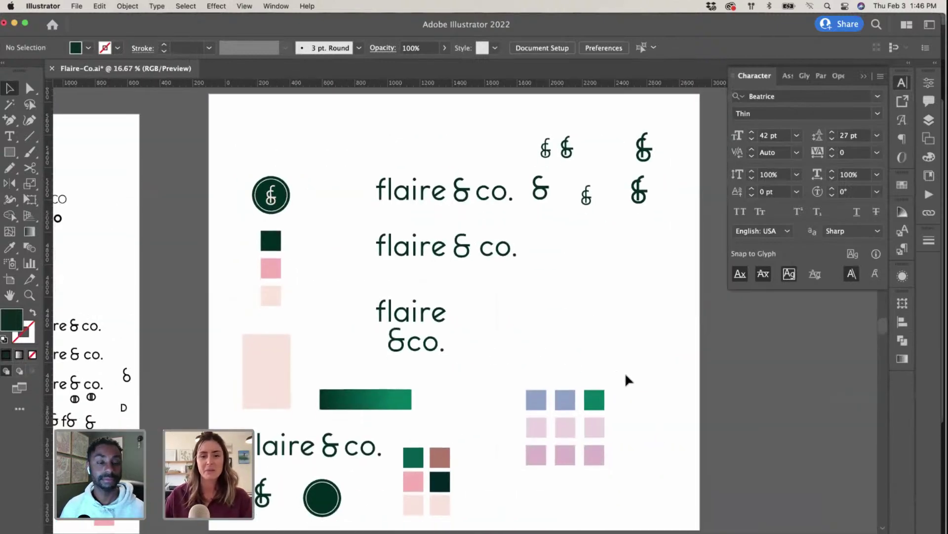
scroll(625, 372, "down", 15)
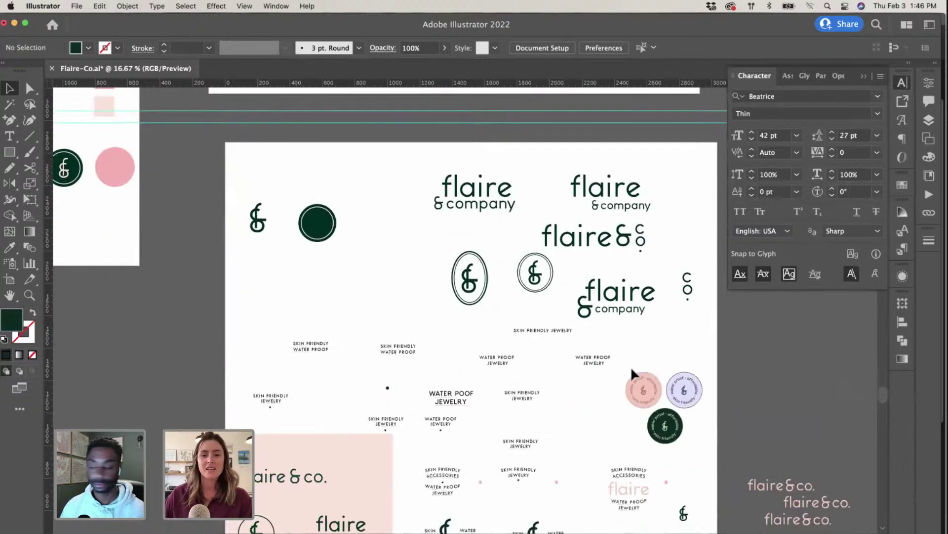
scroll(632, 374, "down", 3)
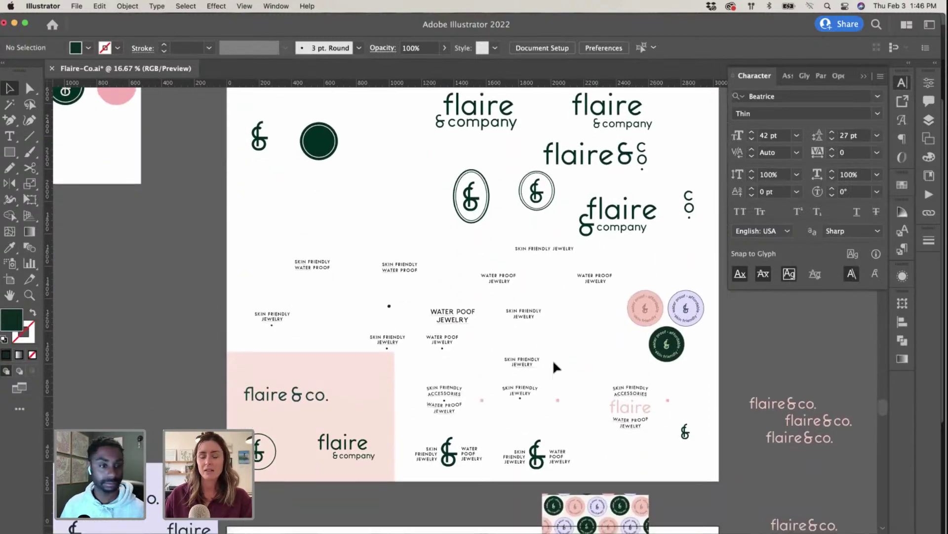
scroll(555, 354, "left", 2)
scroll(556, 354, "down", 8)
scroll(557, 360, "down", 8)
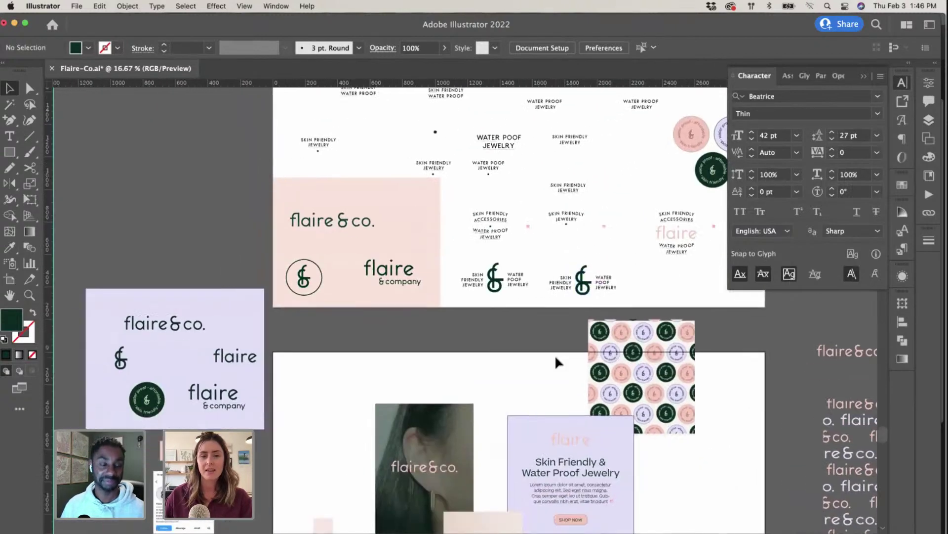
scroll(558, 360, "up", 4)
scroll(558, 361, "left", 12)
scroll(558, 360, "down", 10)
scroll(557, 361, "left", 4)
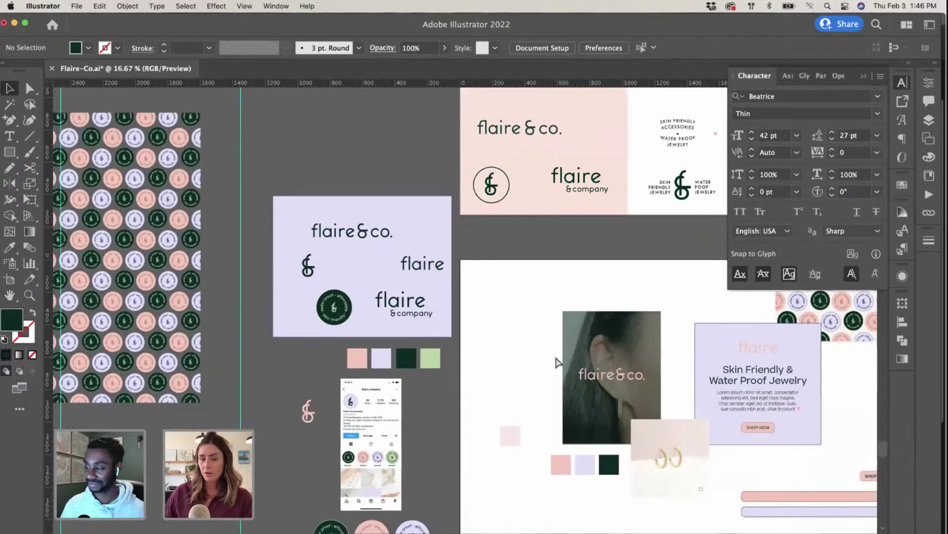
Step: Zoom in on the lavender card and mockup artboard, then show all windows side by side
key("super+equal")
scroll(534, 316, "down", 3)
scroll(535, 317, "right", 2)
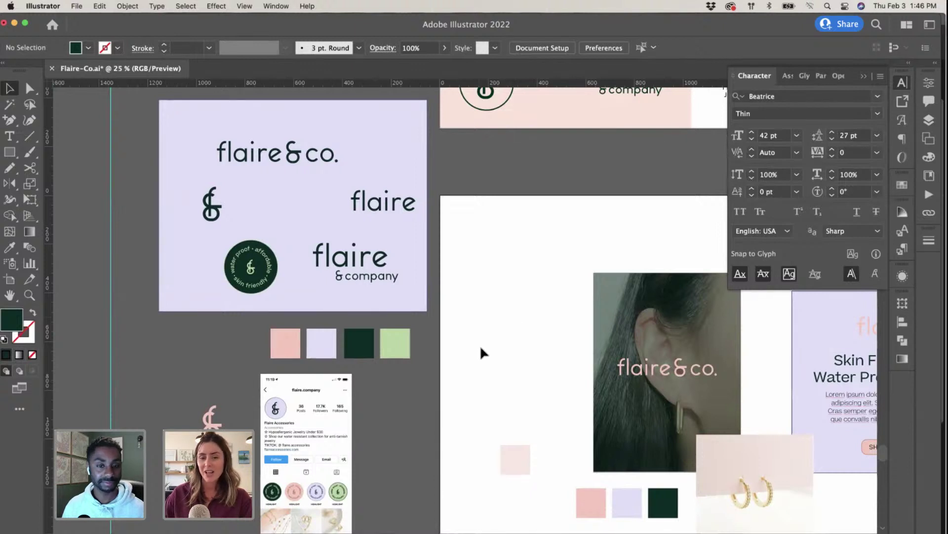
scroll(482, 352, "up", 1)
scroll(482, 351, "right", 3)
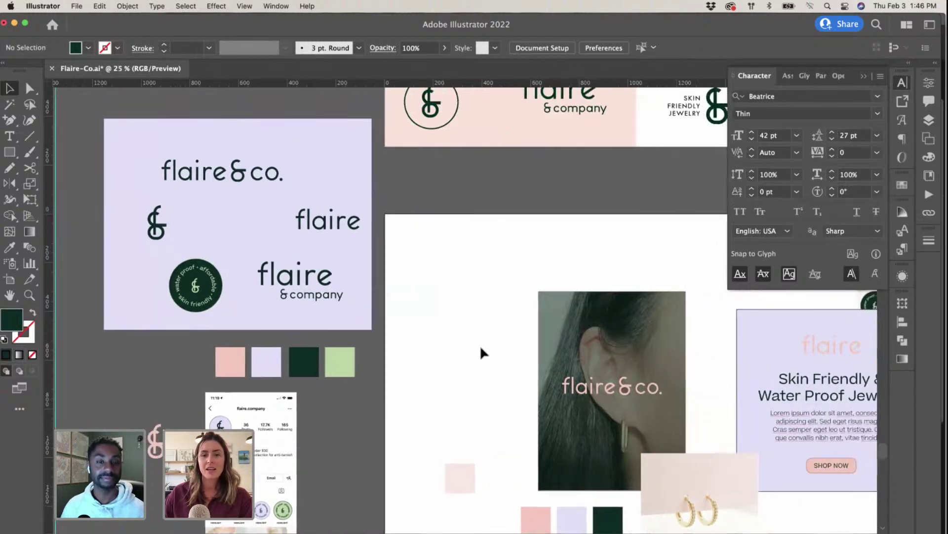
scroll(479, 345, "right", 3)
key("ctrl+Up")
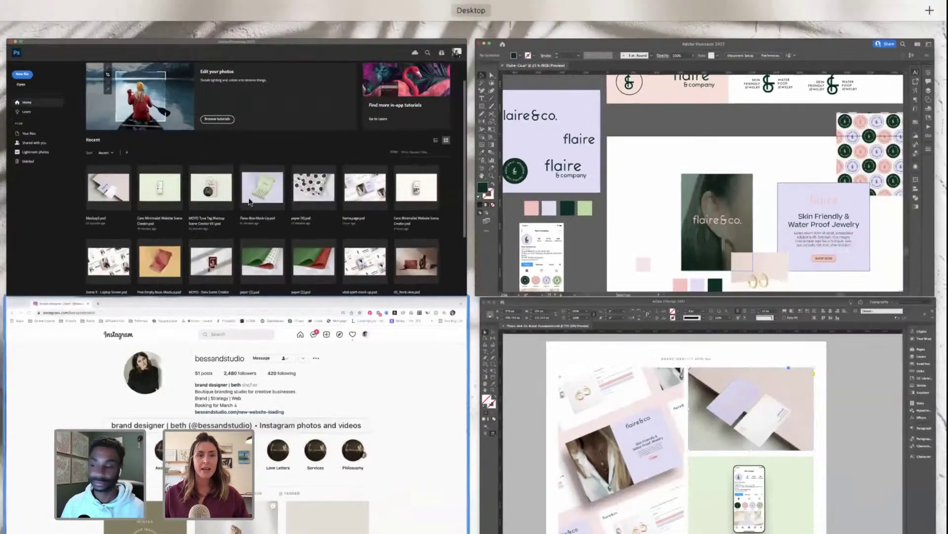
Step: Return to the InDesign brand guide and deselect the mockup image frame
key("ctrl+Up")
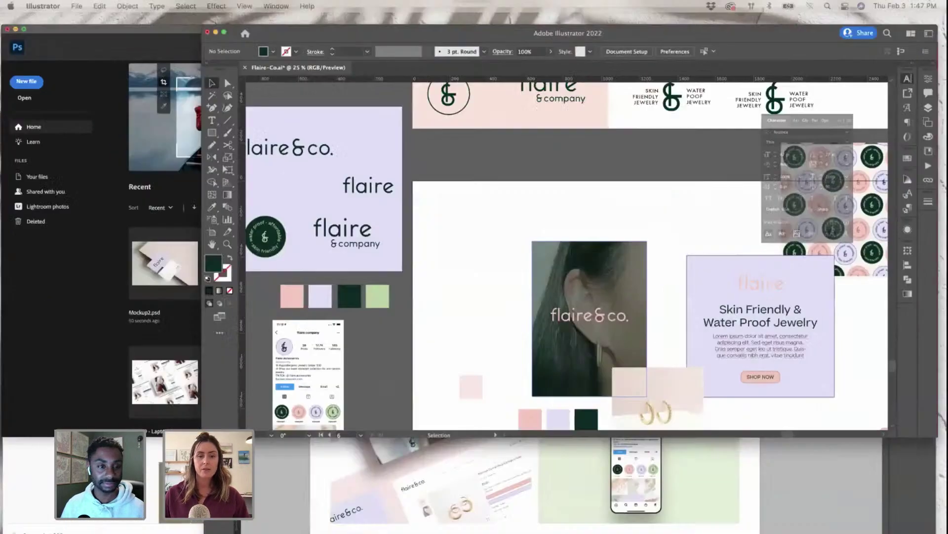
scroll(450, 319, "down", 5)
scroll(450, 319, "up", 5)
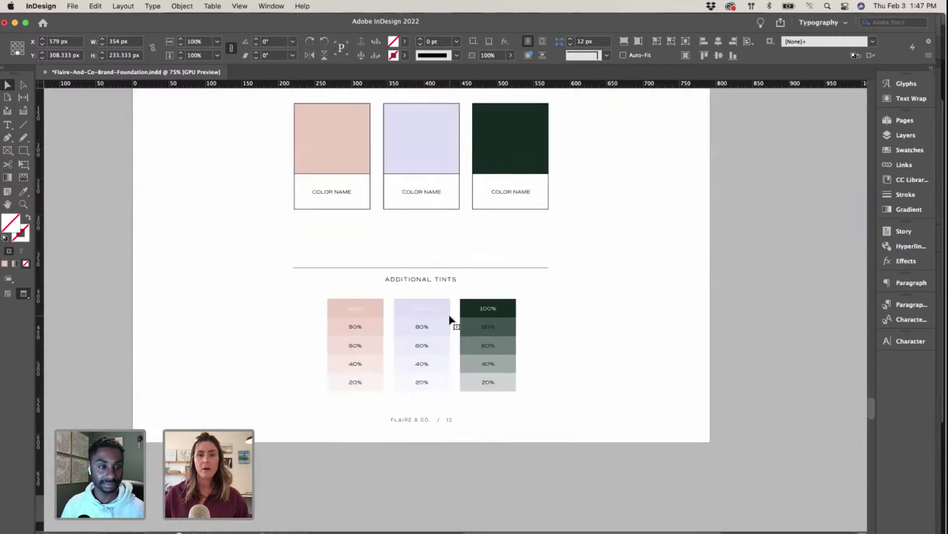
scroll(449, 319, "down", 15)
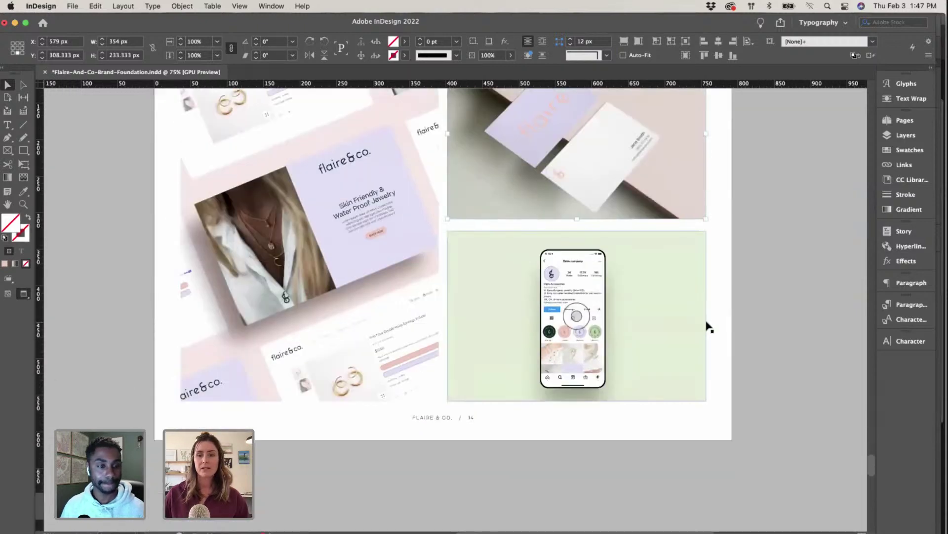
left_click(719, 331)
scroll(719, 334, "up", 3)
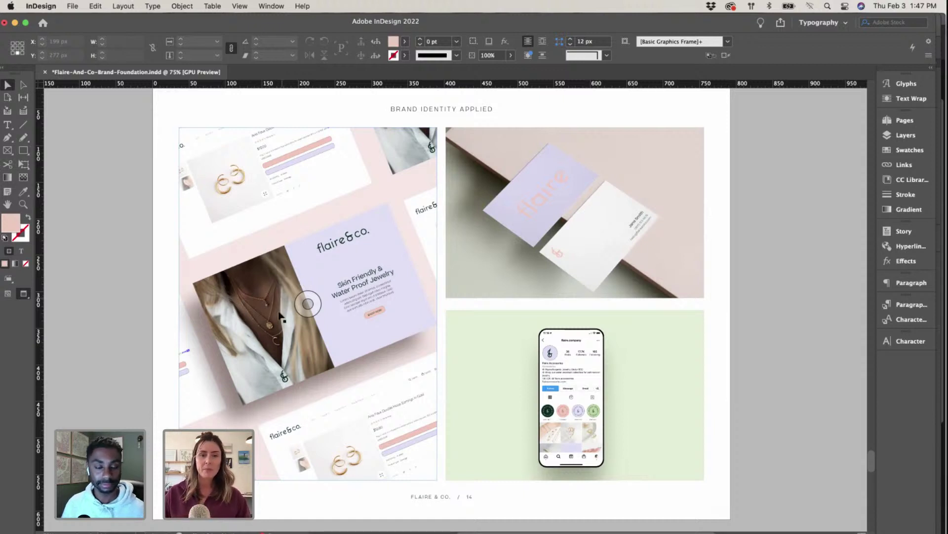
Step: Scroll to page 15's wrapping paper and mailer box mockups, then show all open windows
scroll(470, 310, "down", 6)
scroll(470, 310, "down", 10)
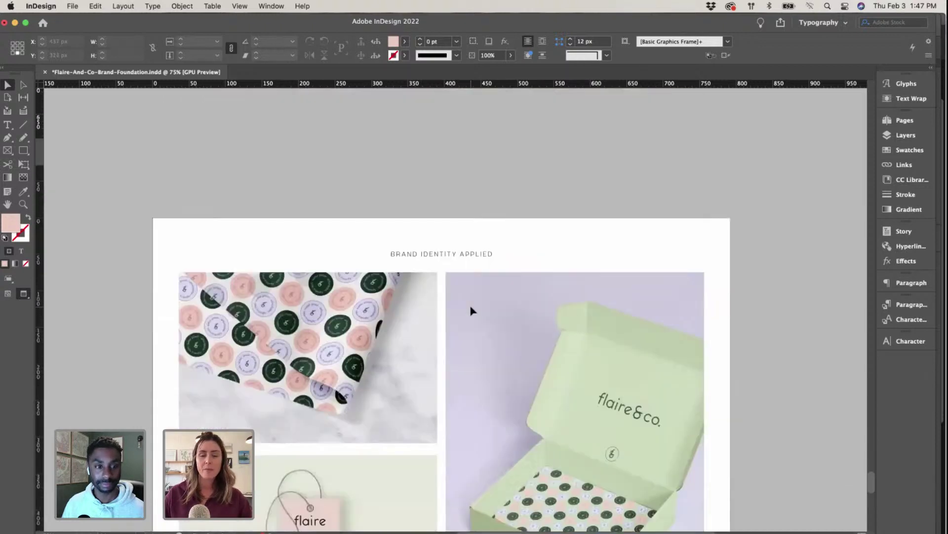
scroll(465, 309, "down", 6)
scroll(464, 309, "left", 3)
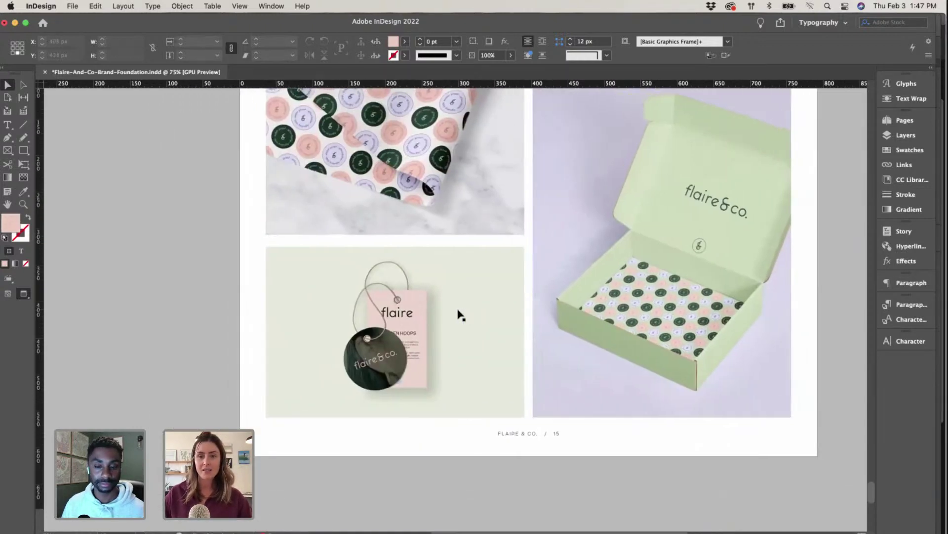
scroll(457, 306, "right", 4)
scroll(458, 306, "up", 10)
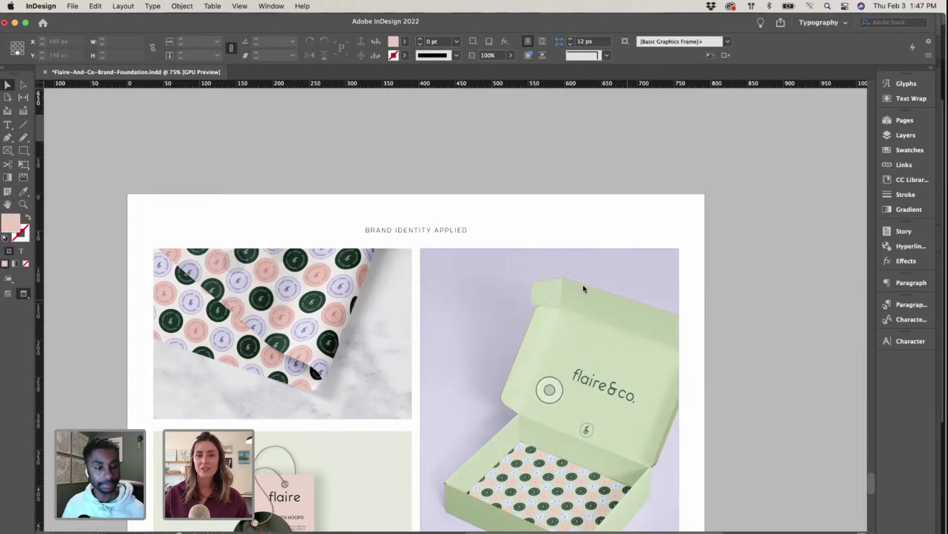
key("ctrl+Up")
Step: Bring Illustrator's Flaire-Co.ai forward and view the logo, swatch, sticker and website mockup artboards
left_click(598, 196)
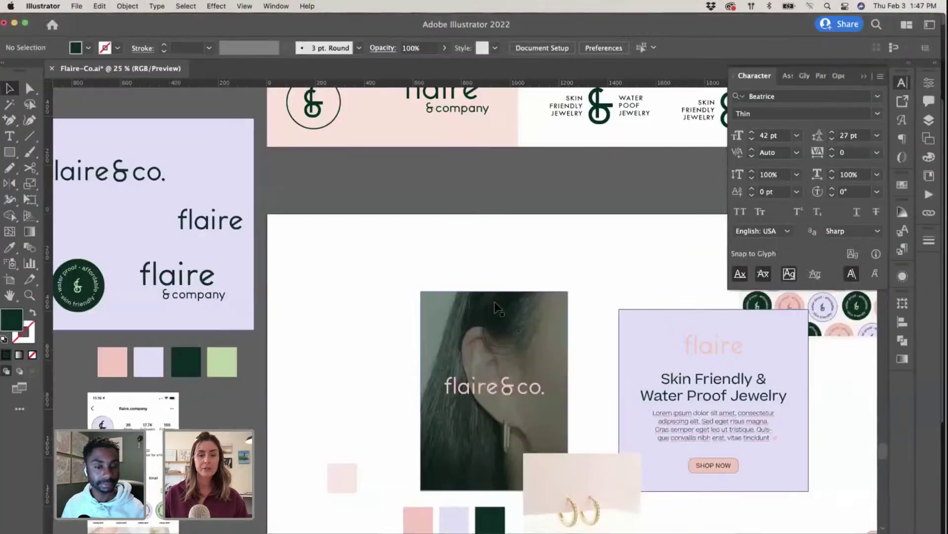
scroll(496, 308, "down", 3)
scroll(497, 308, "down", 2)
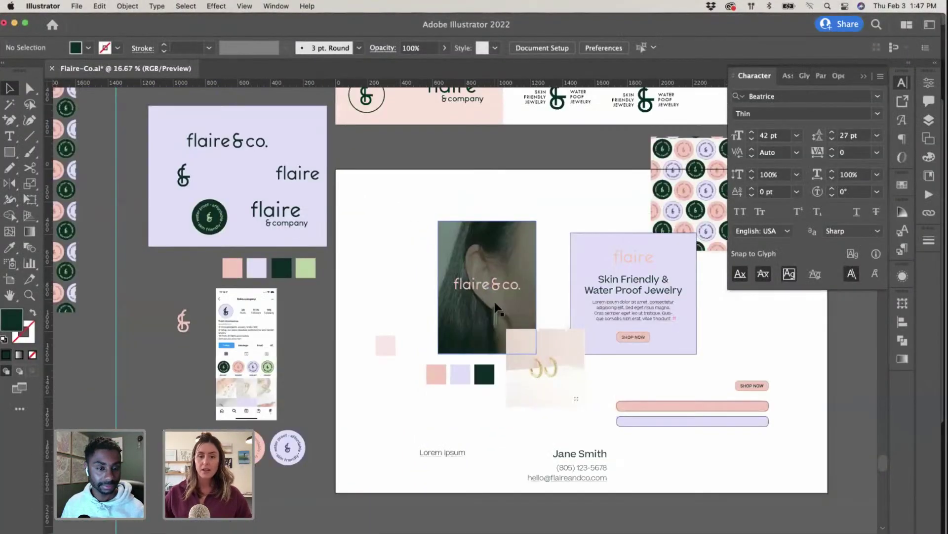
scroll(496, 307, "down", 2)
scroll(496, 307, "up", 3)
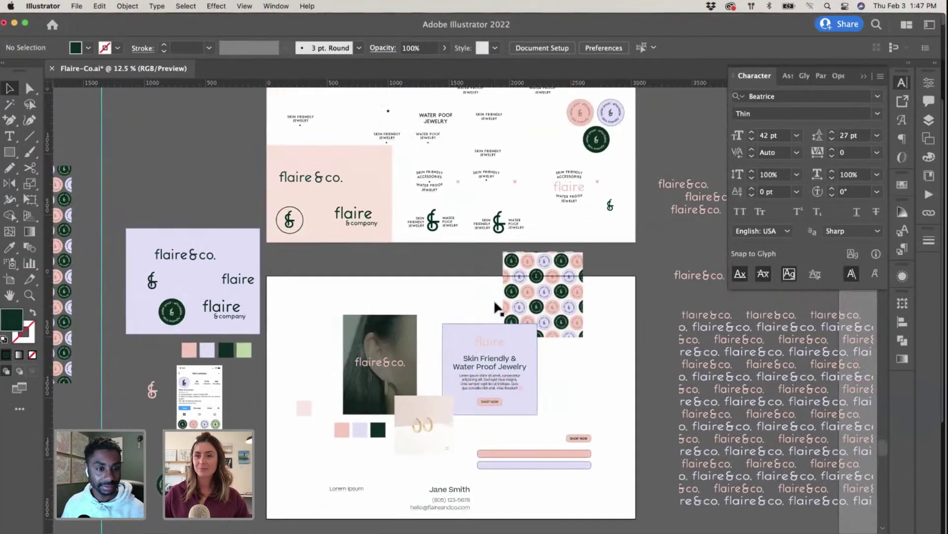
scroll(497, 308, "up", 1)
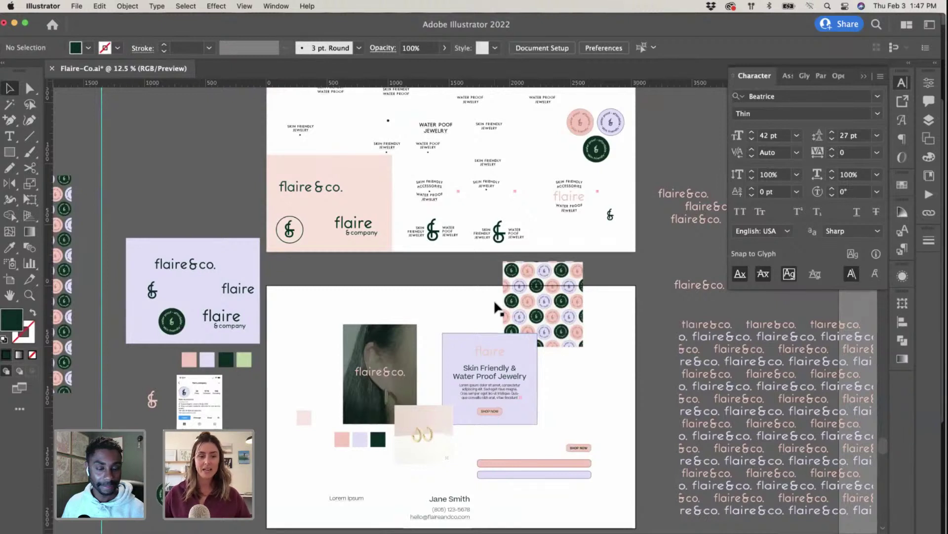
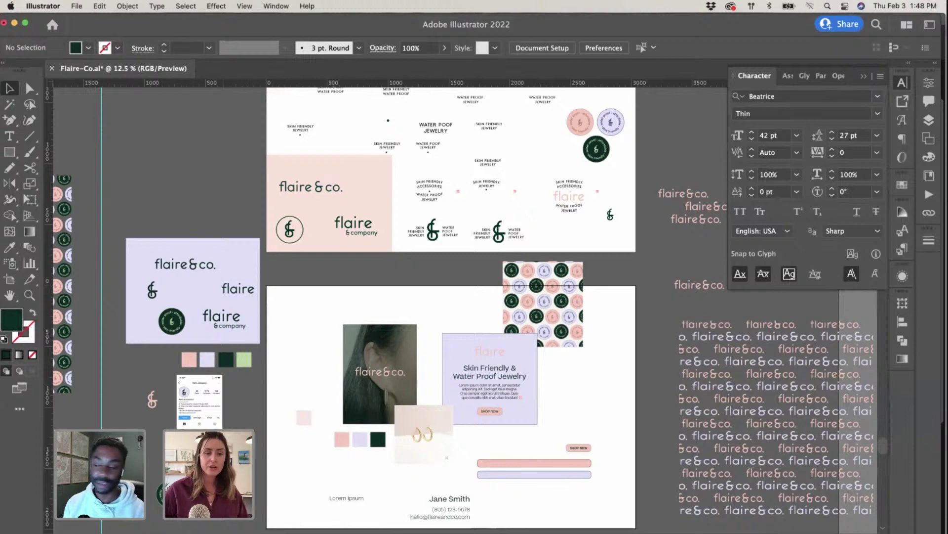
Step: Switch from Illustrator to the Chrome window showing the bessandstudio Instagram profile
key("super+Tab")
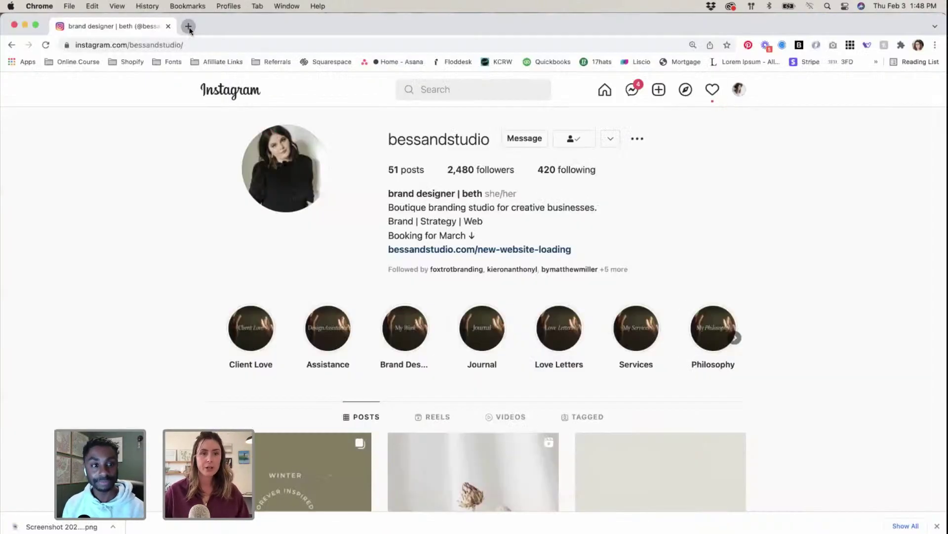
Step: Load studioseaside.com in a new browser tab
left_click(188, 26)
type("st")
key("Return")
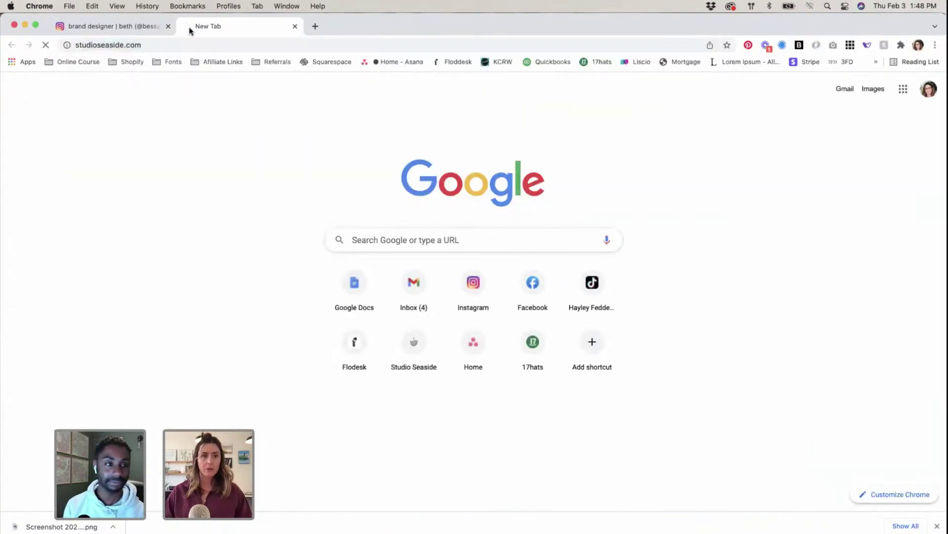
Step: Back on Instagram, open the studio.seaside profile and scroll through it
left_click(144, 26)
left_click(741, 91)
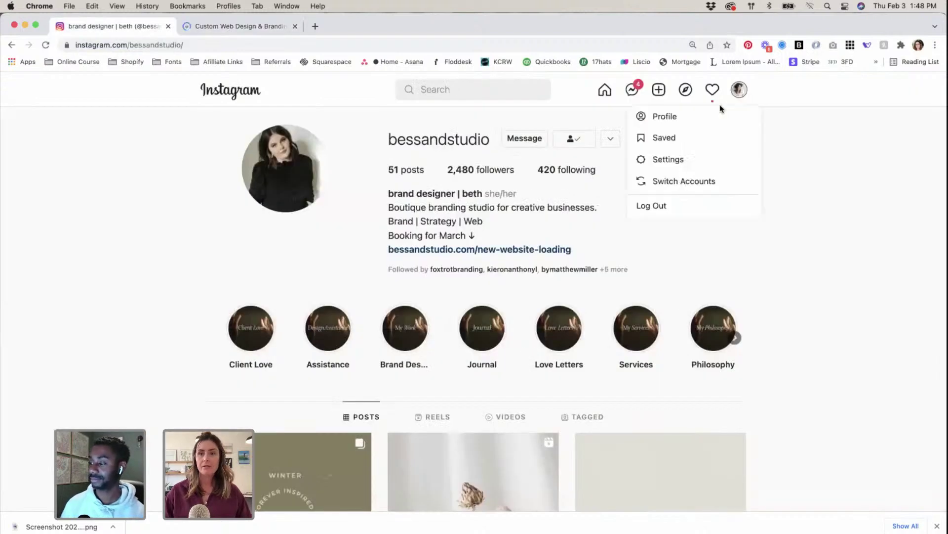
left_click(694, 116)
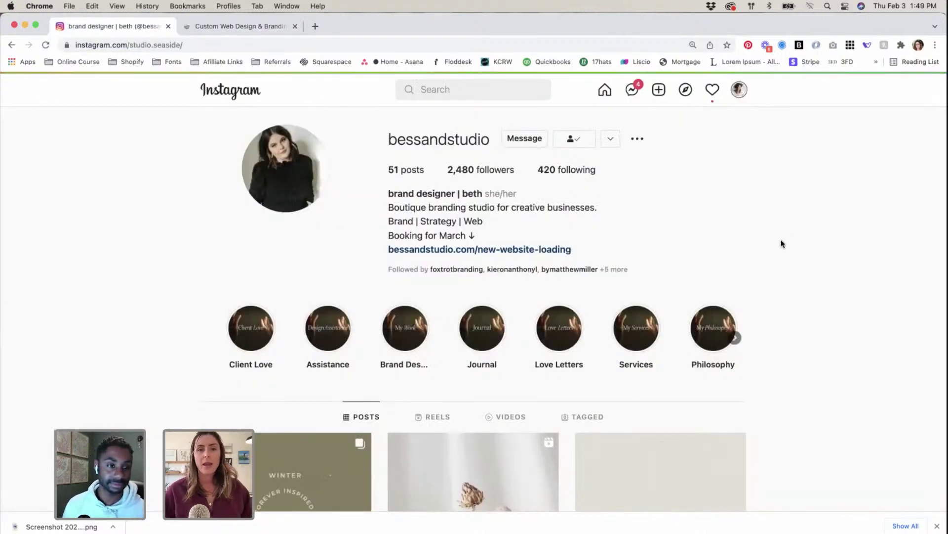
scroll(776, 252, "down", 5)
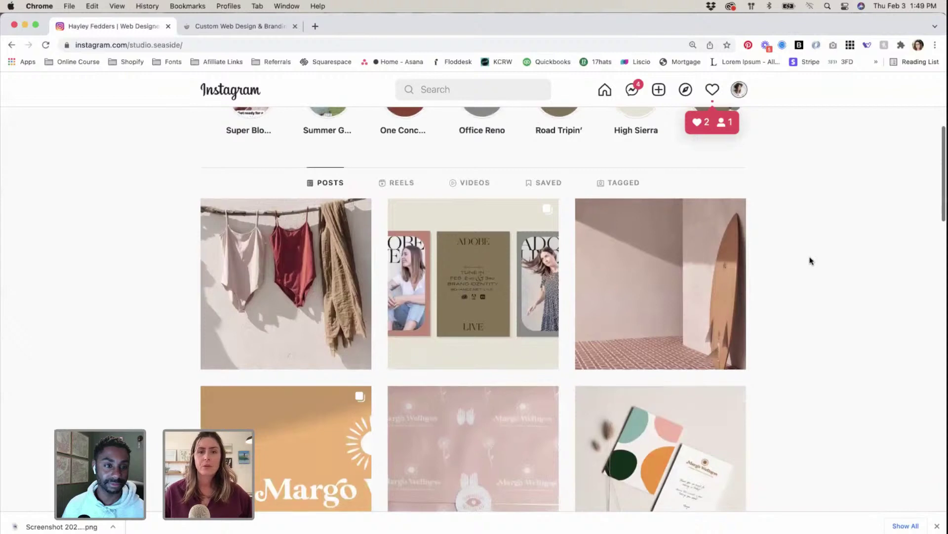
scroll(810, 260, "down", 10)
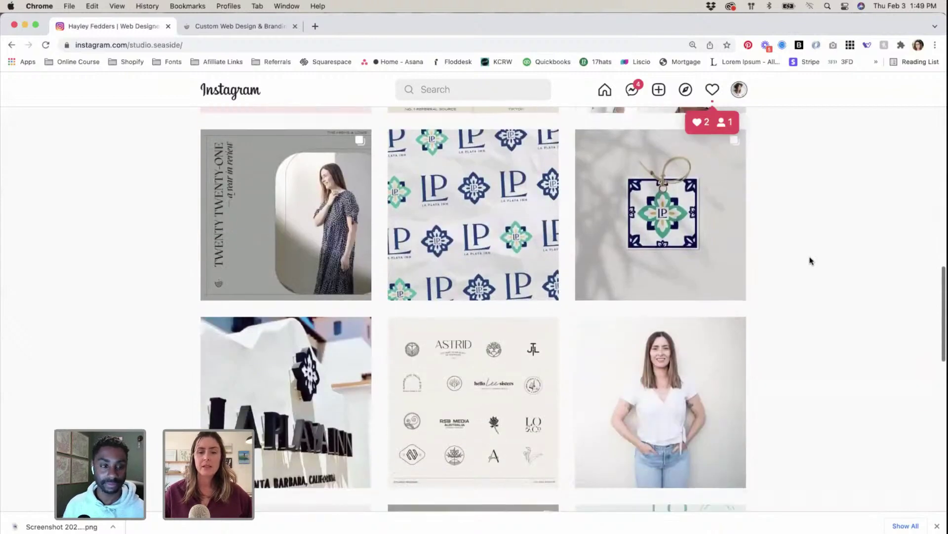
scroll(810, 261, "up", 10)
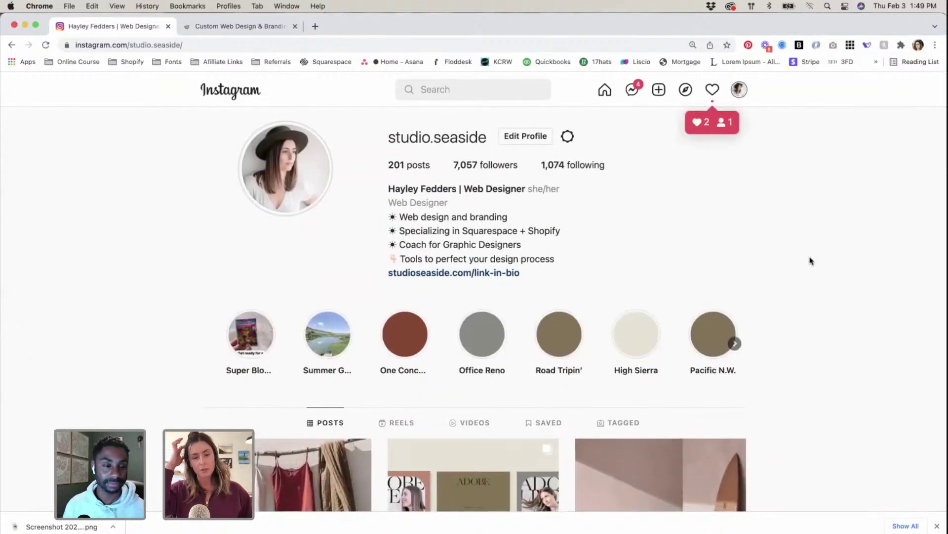
scroll(830, 270, "down", 5)
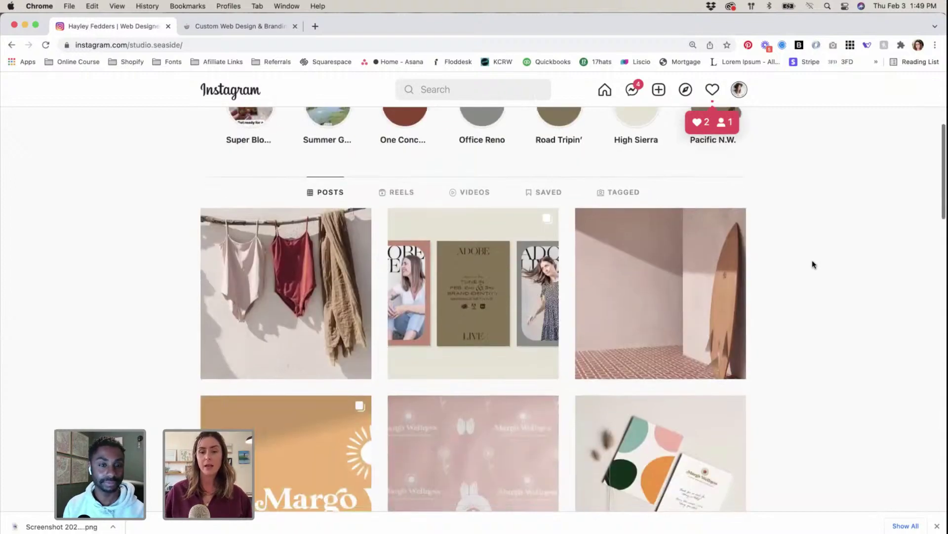
scroll(830, 270, "down", 1)
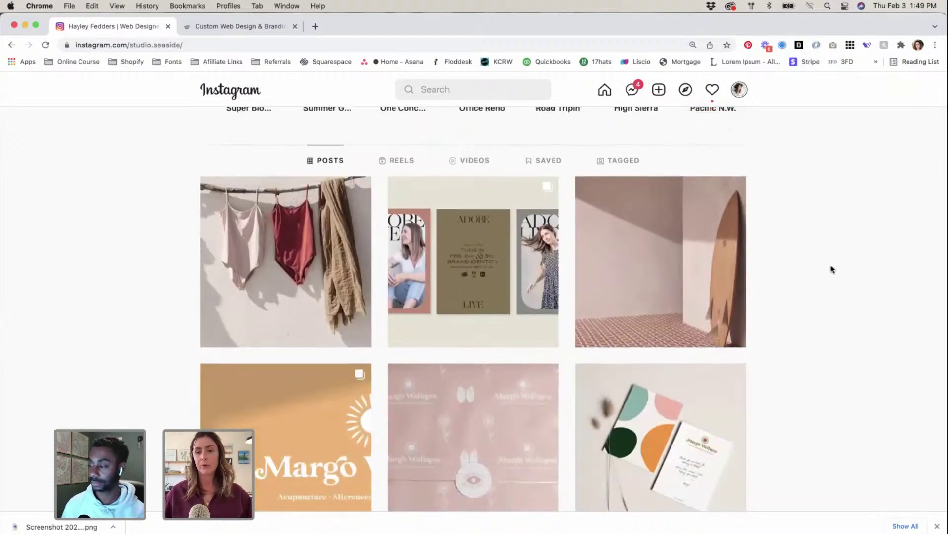
scroll(602, 285, "down", 5)
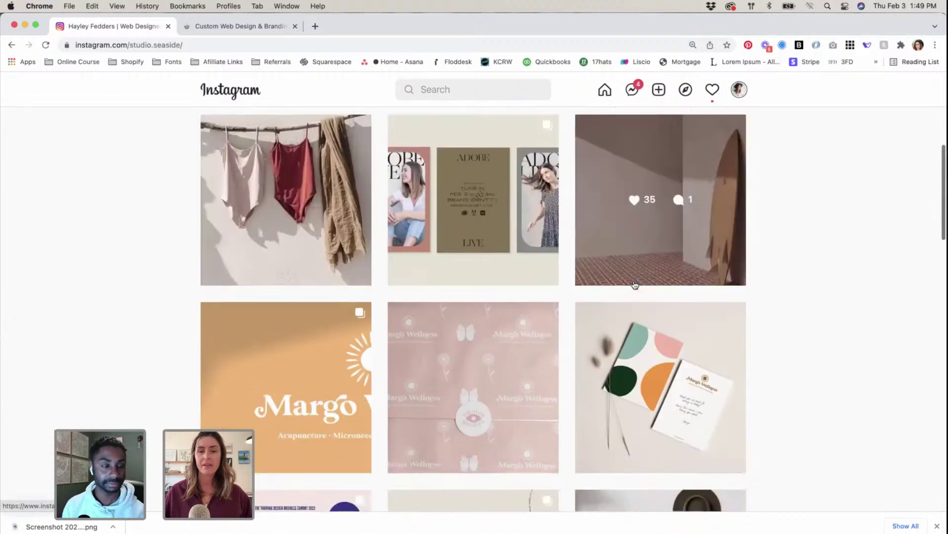
scroll(617, 317, "up", 3)
scroll(396, 281, "up", 4)
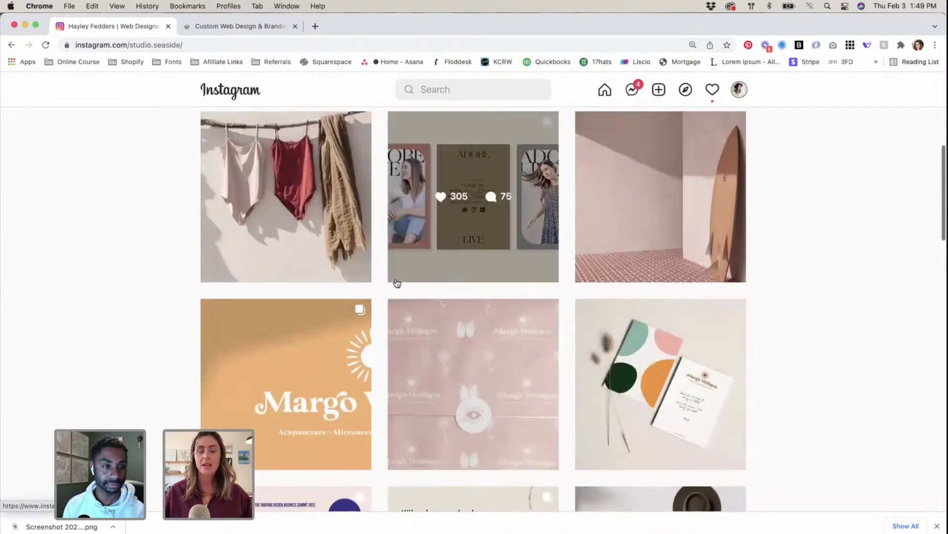
Step: Show the studio.seaside profile's Reels grid and scroll through the videos
left_click(406, 188)
scroll(882, 324, "down", 7)
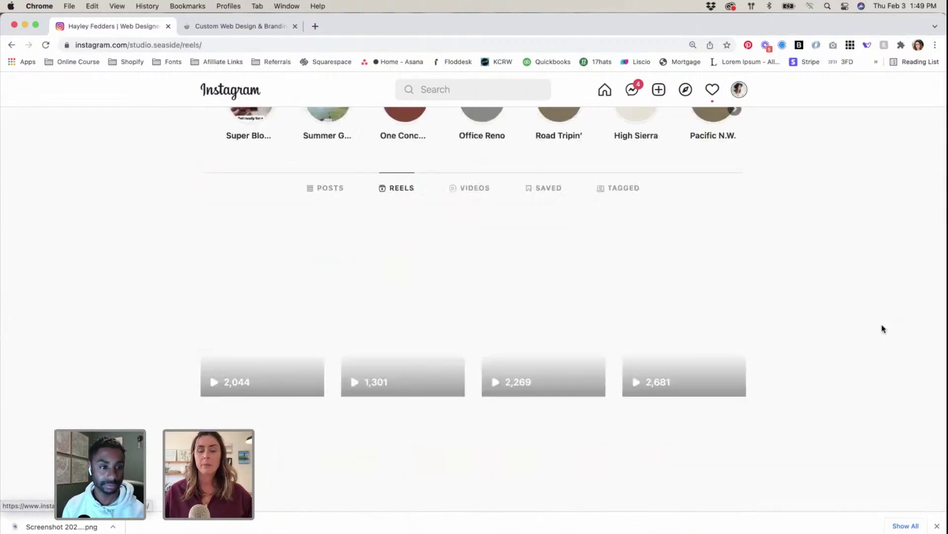
scroll(882, 326, "down", 8)
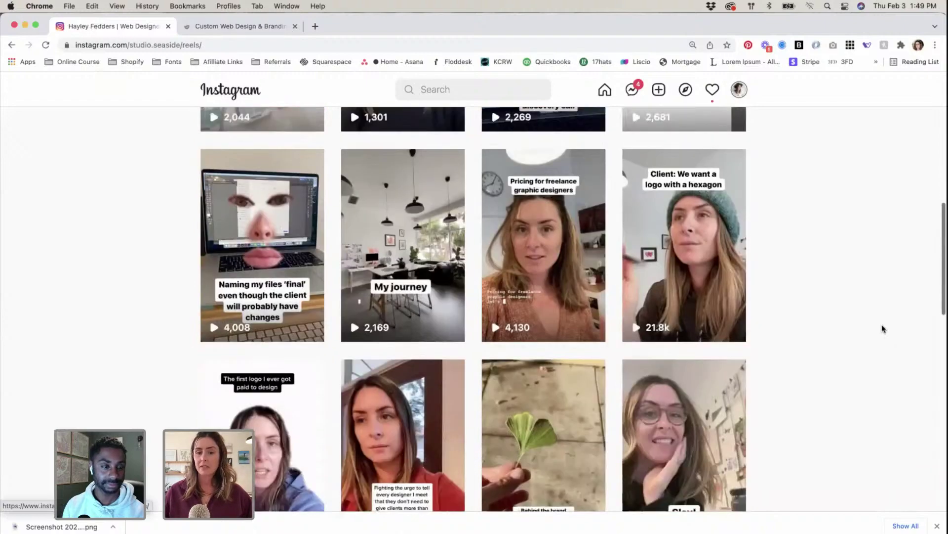
scroll(881, 324, "down", 8)
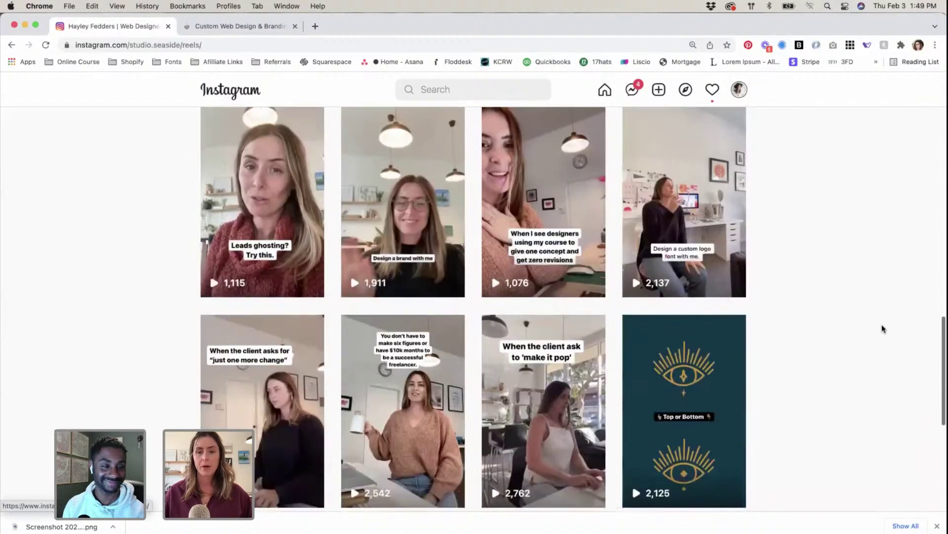
scroll(882, 324, "up", 9)
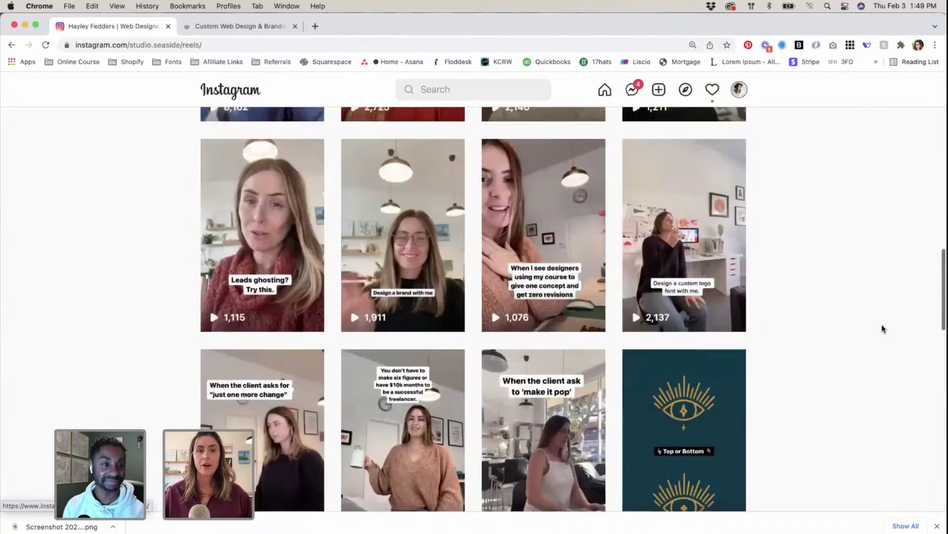
Step: Switch to the Studio Seaside site and open the Resources page under Education
left_click(224, 27)
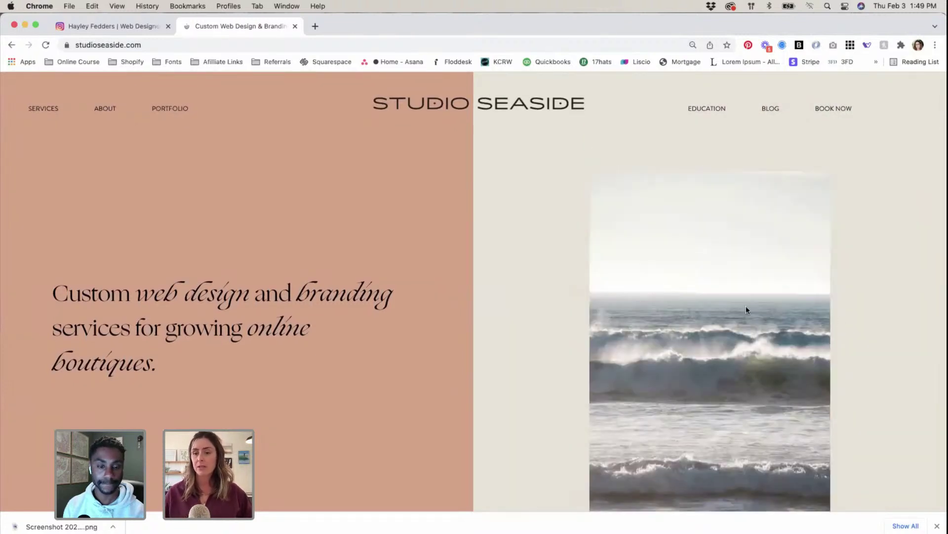
left_click(936, 527)
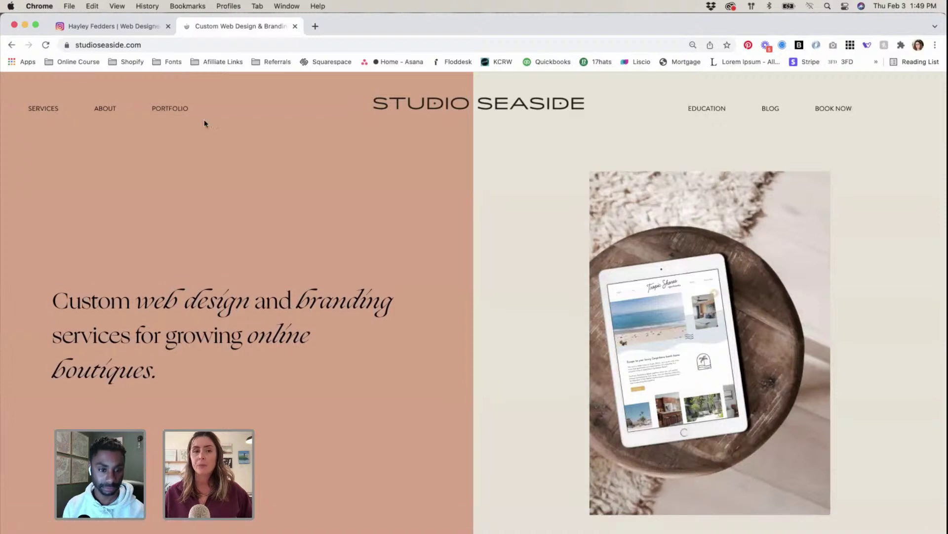
mouse_move(728, 117)
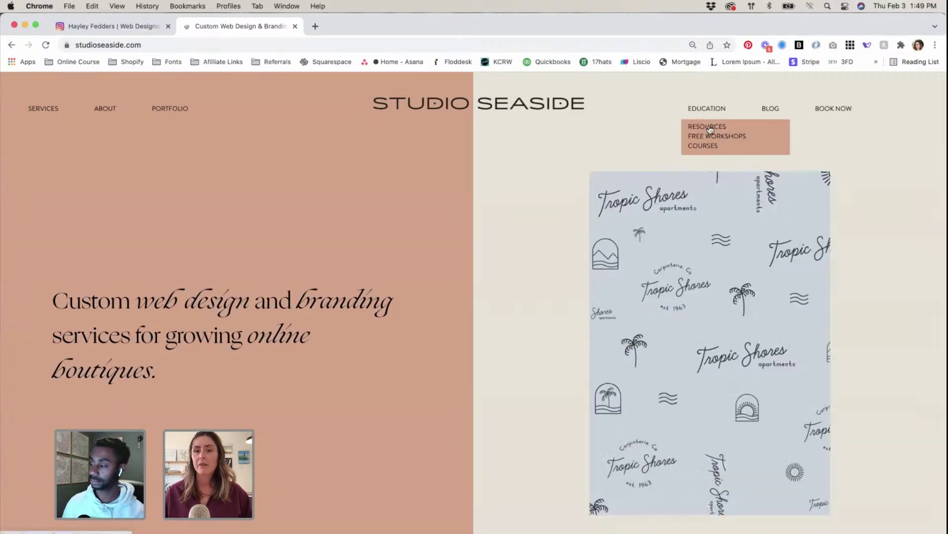
left_click(709, 127)
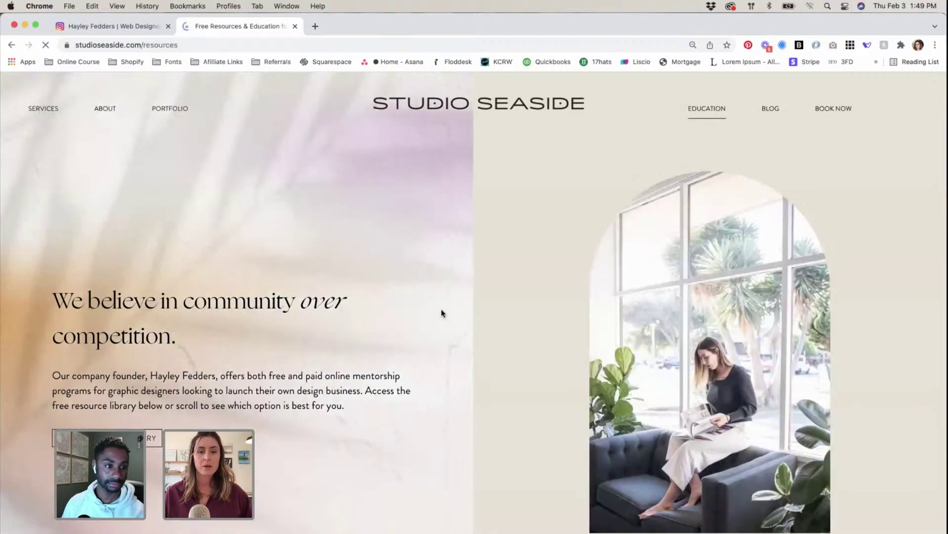
Step: Follow The Newbie card's Access Now link and scroll down to the free workshops
scroll(441, 312, "down", 8)
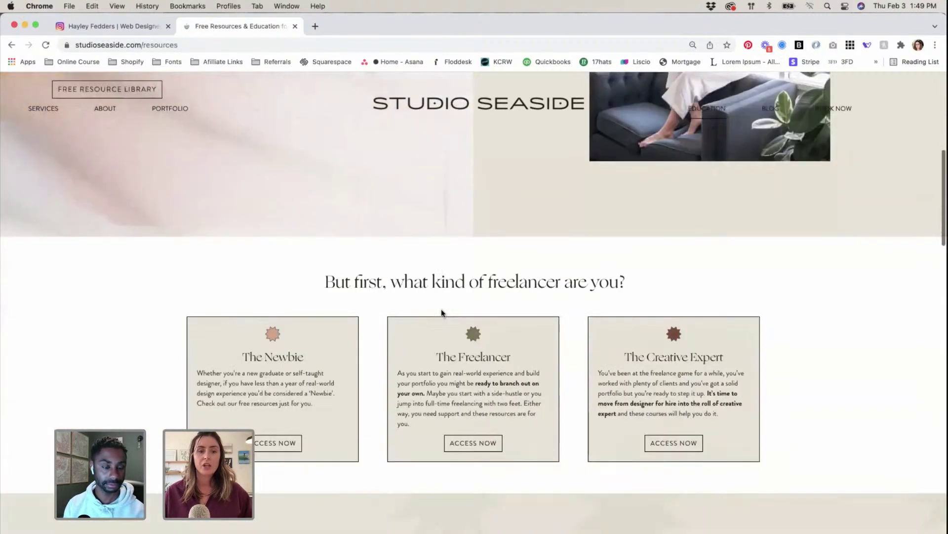
scroll(442, 312, "down", 2)
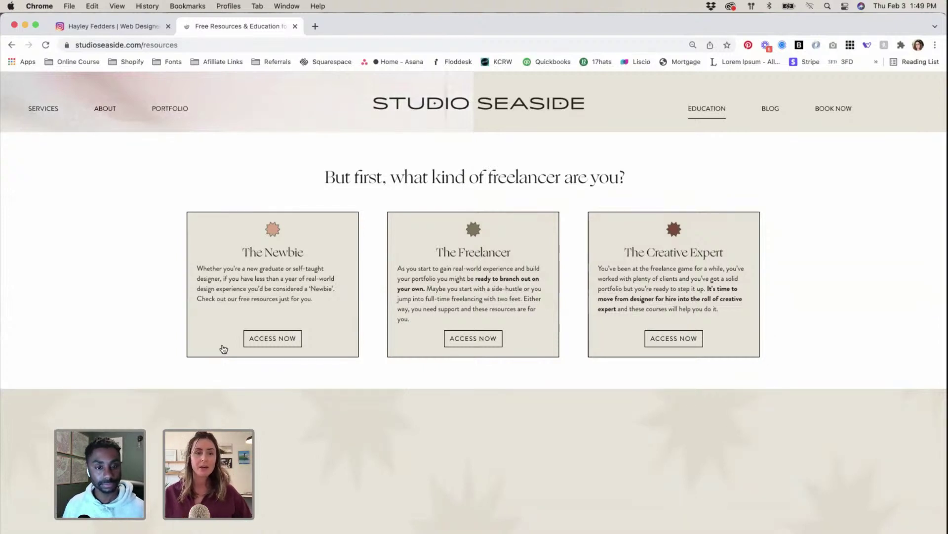
left_click(278, 339)
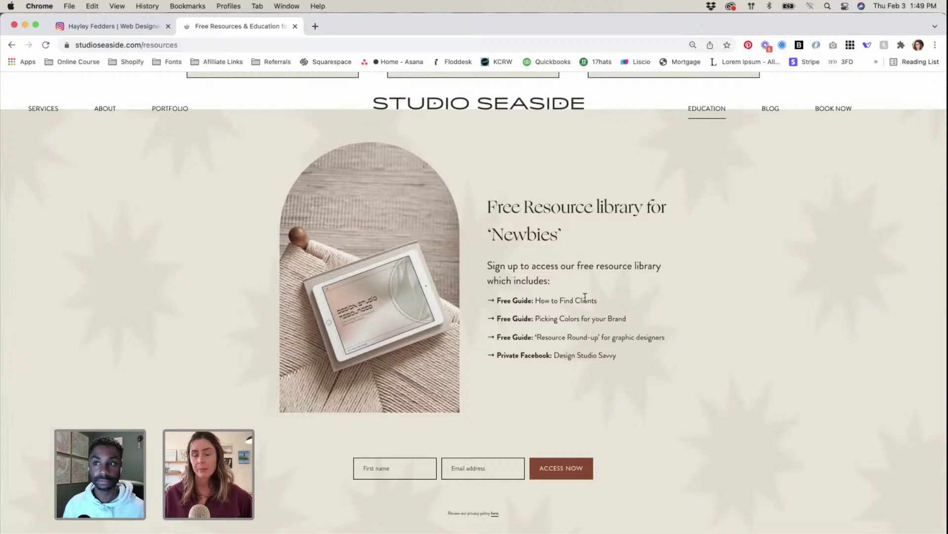
scroll(585, 297, "down", 10)
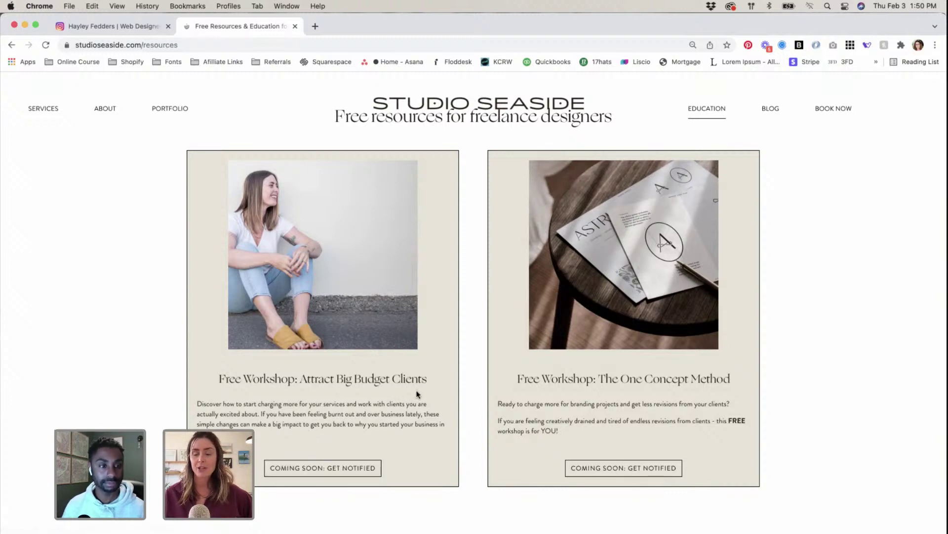
left_click_drag(729, 381, 516, 380)
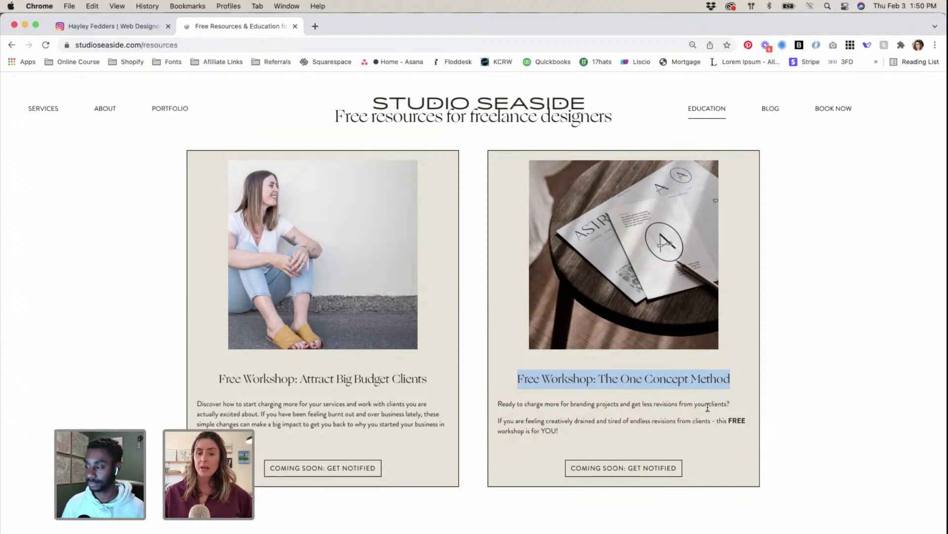
left_click(819, 379)
scroll(818, 379, "down", 1)
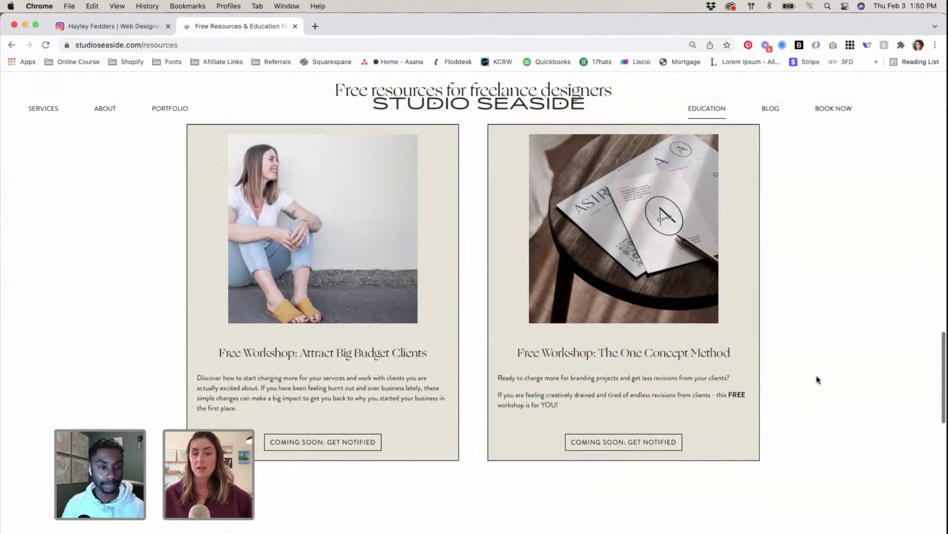
scroll(818, 379, "down", 9)
scroll(818, 379, "down", 3)
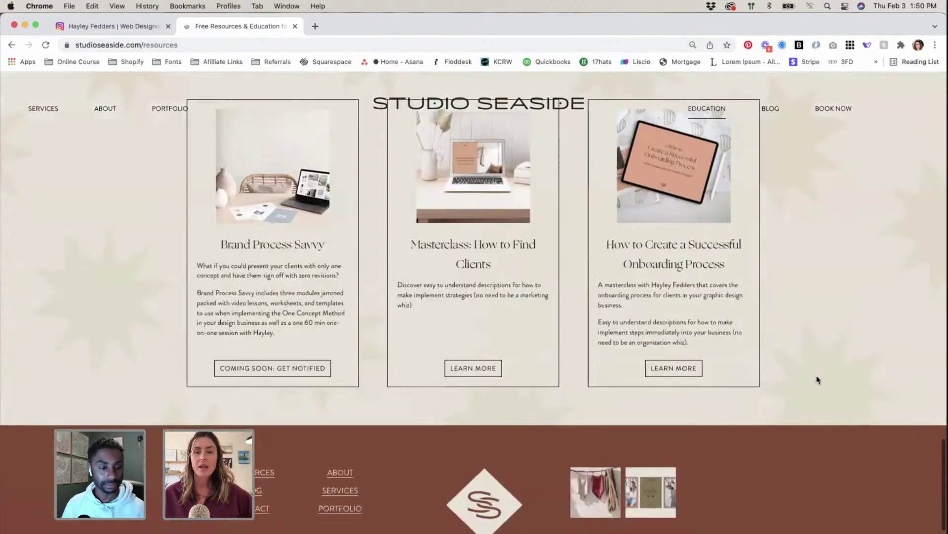
scroll(818, 378, "up", 1)
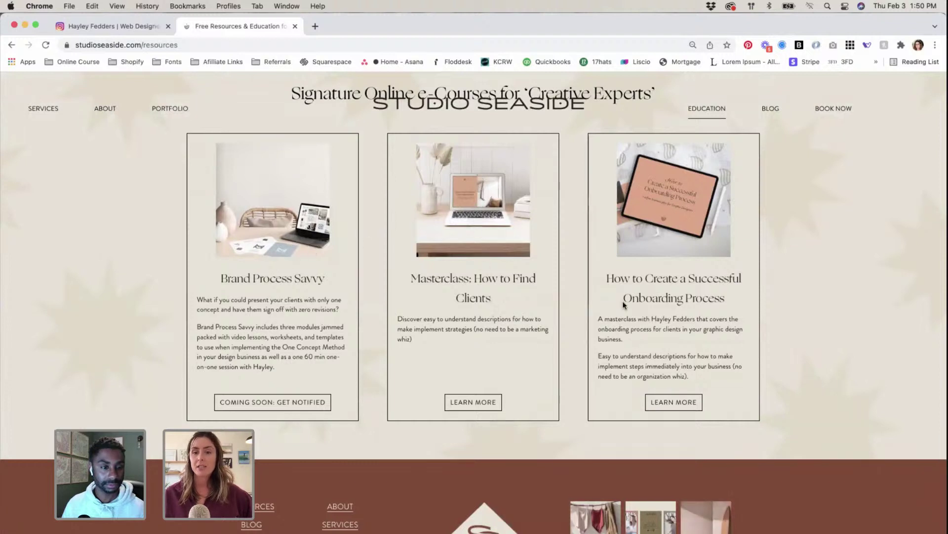
scroll(728, 317, "up", 1)
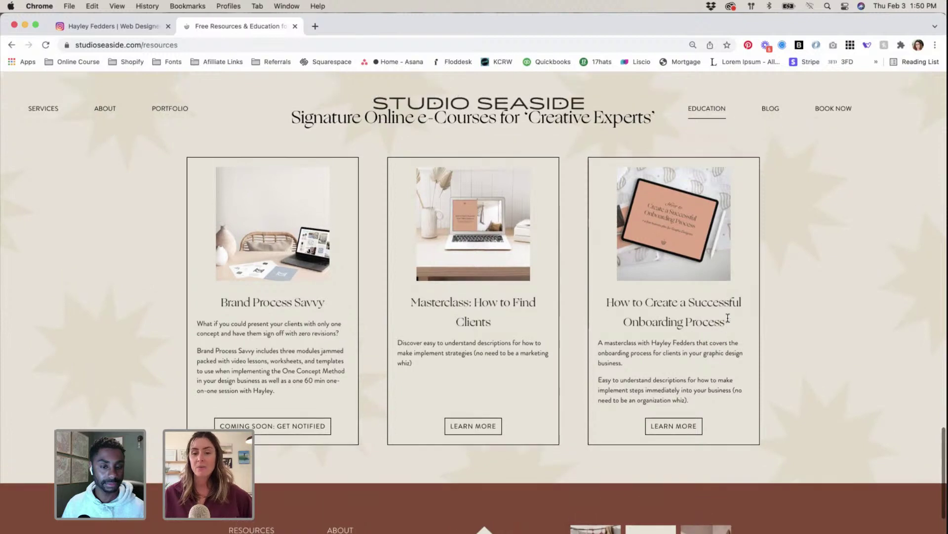
scroll(727, 317, "down", 1)
scroll(727, 317, "up", 1)
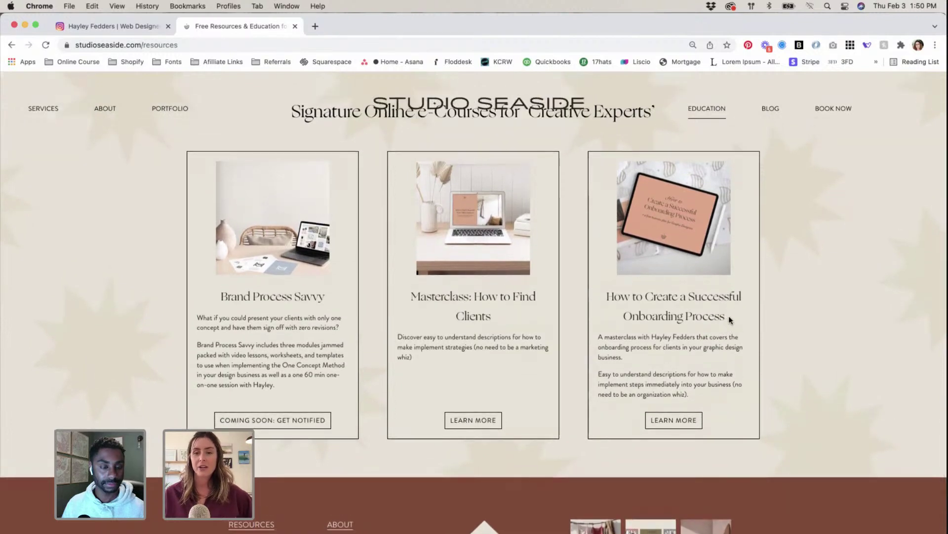
left_click_drag(635, 311, 798, 317)
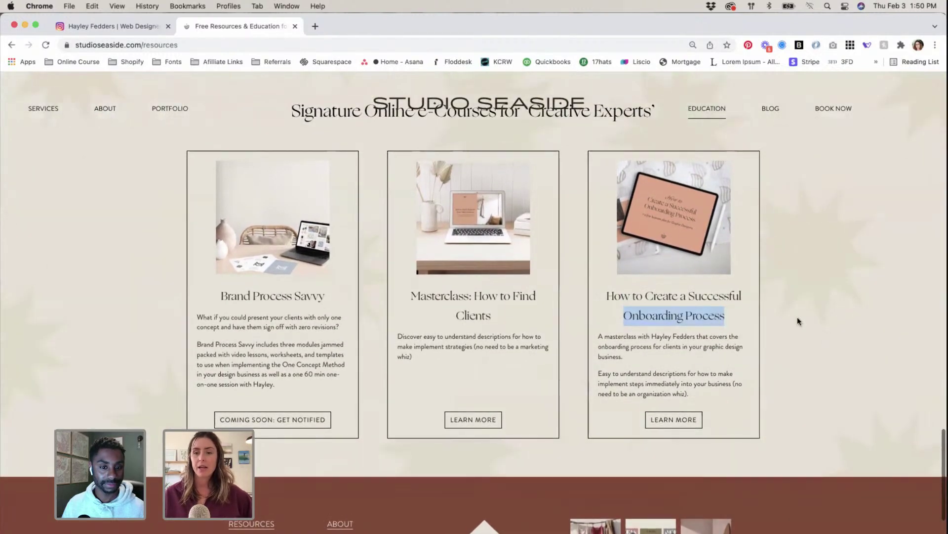
left_click(798, 316)
scroll(797, 321, "down", 3)
scroll(797, 322, "up", 10)
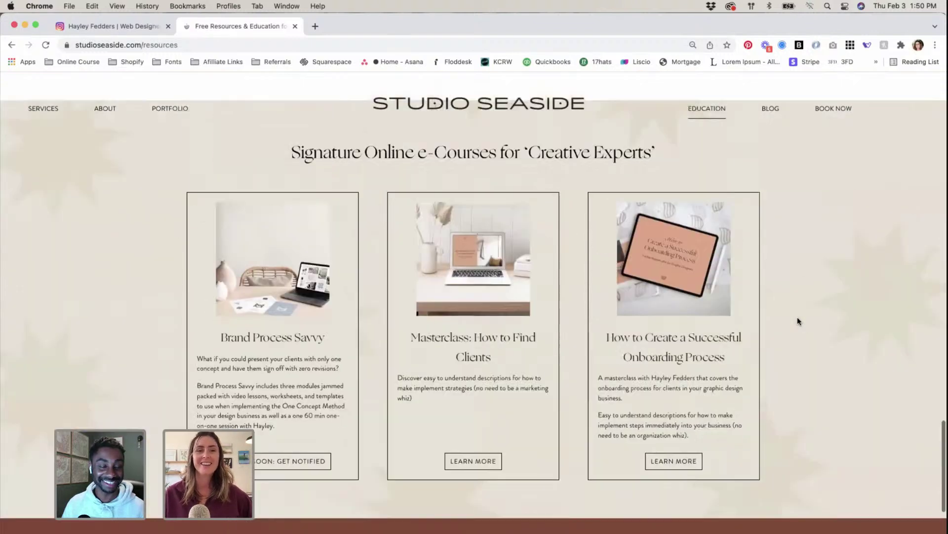
scroll(797, 321, "up", 10)
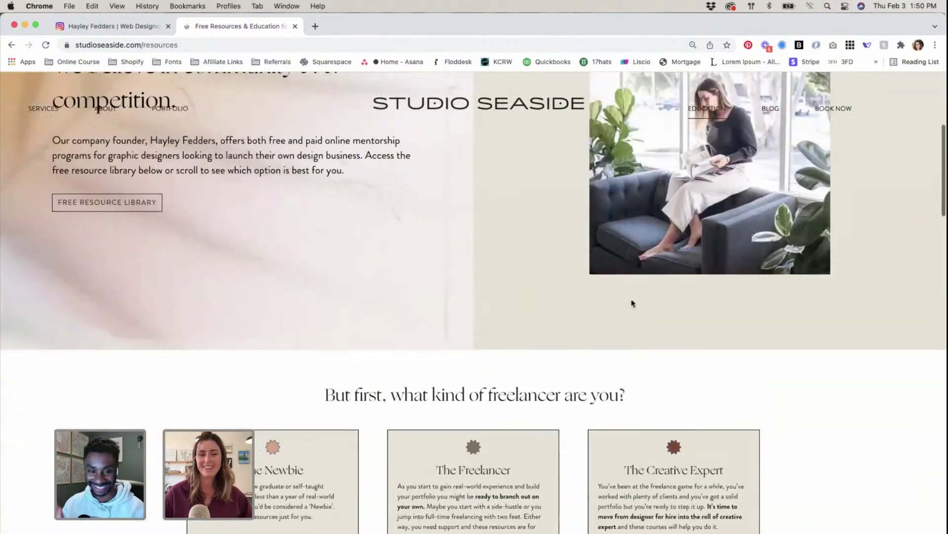
scroll(631, 302, "up", 5)
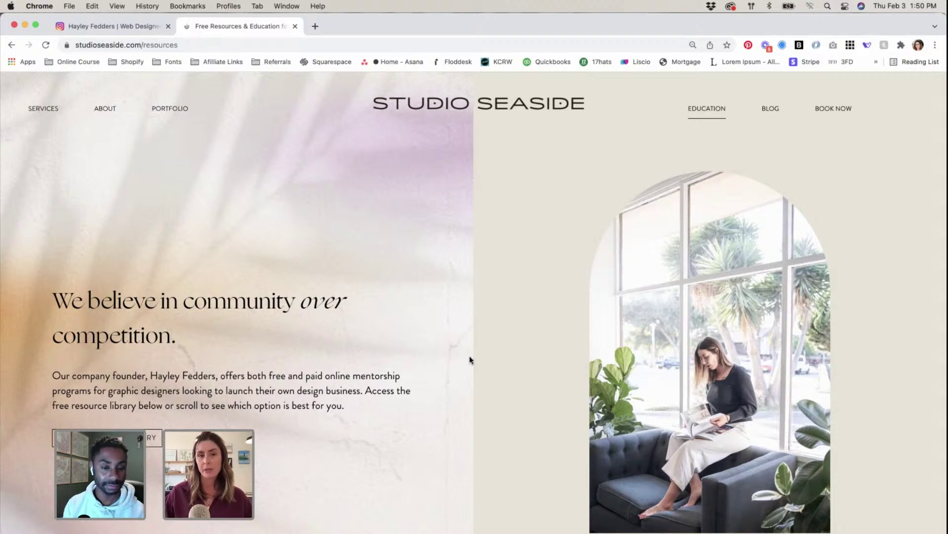
scroll(469, 355, "down", 10)
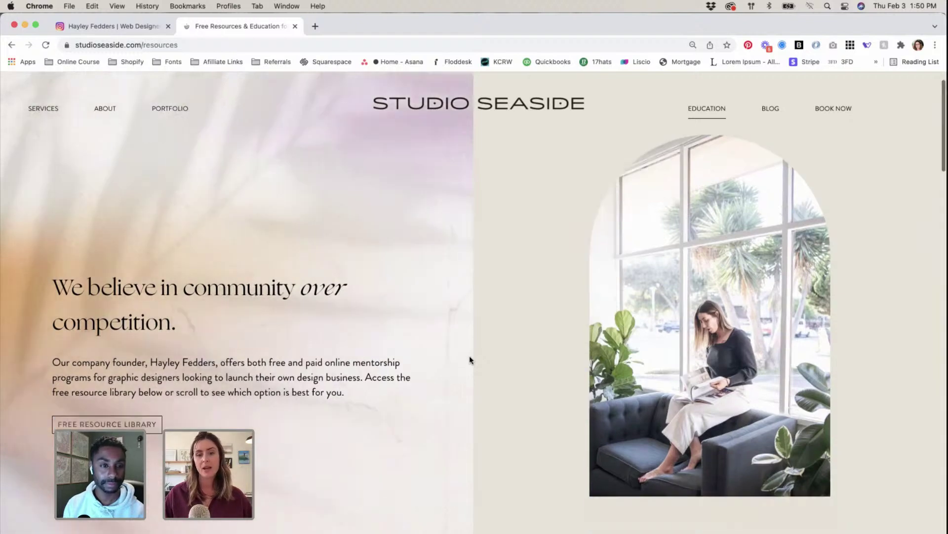
scroll(469, 355, "up", 2)
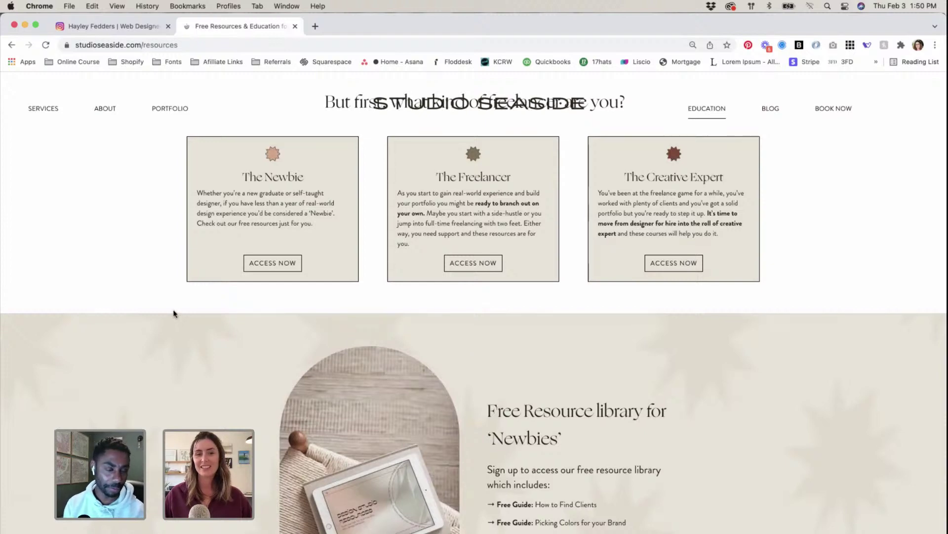
scroll(179, 311, "up", 2)
scroll(178, 313, "up", 10)
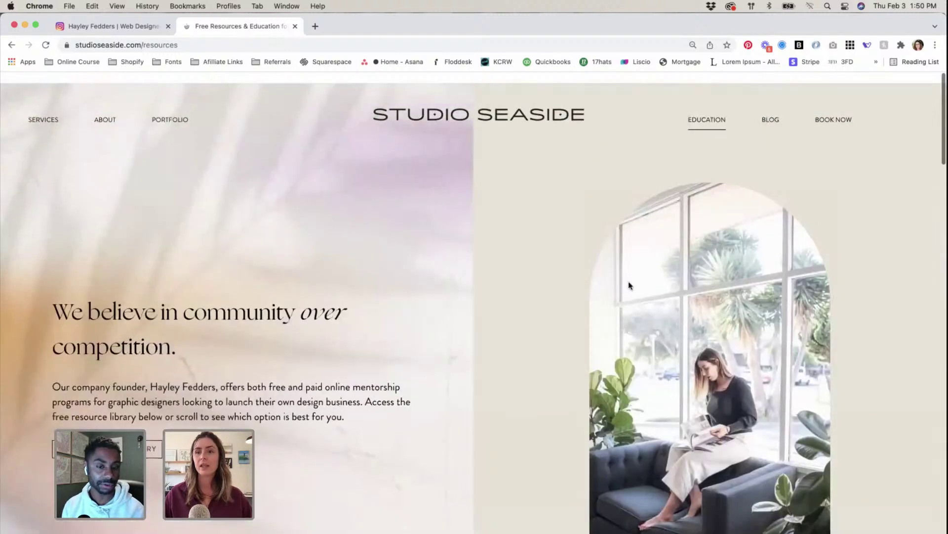
Step: Open the Studio Seaside blog and highlight the 'How to Stop Clients from Ghosting You' title
left_click(771, 109)
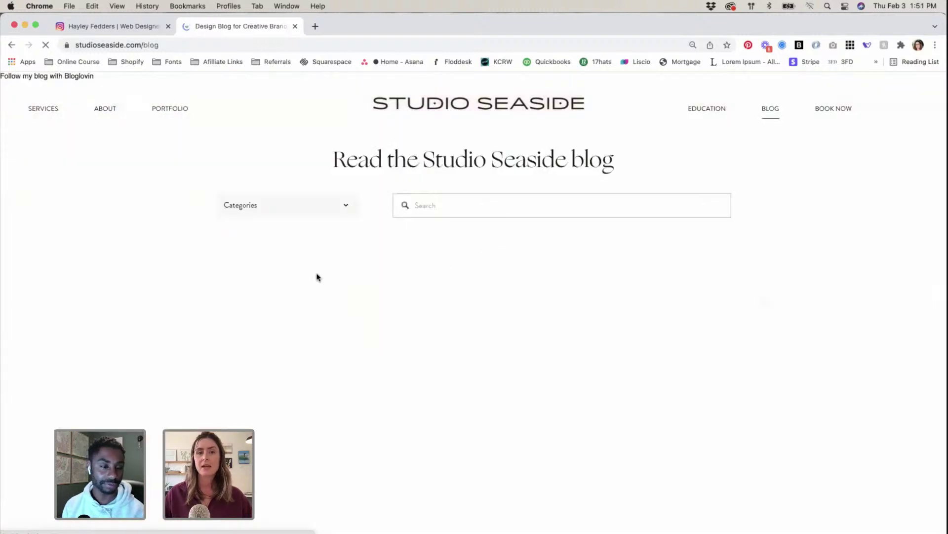
scroll(809, 337, "down", 5)
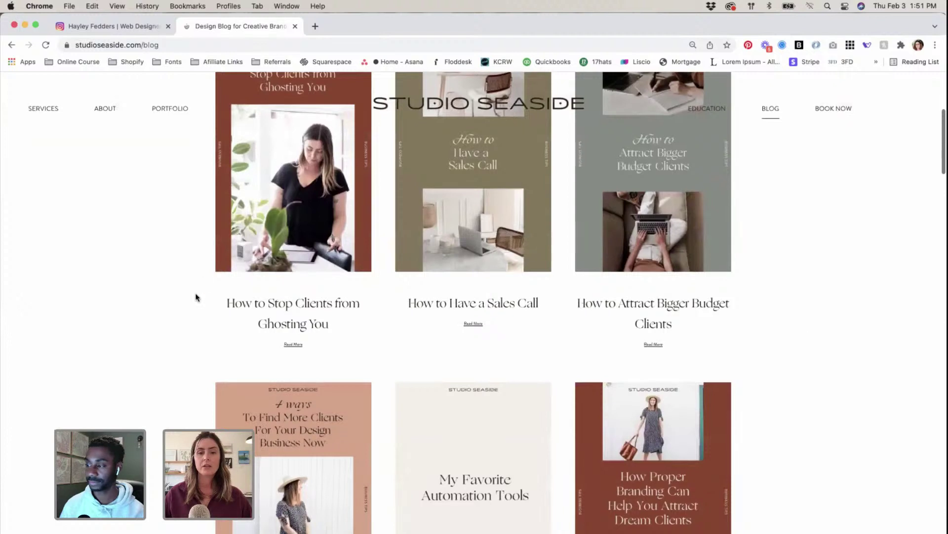
left_click_drag(226, 300, 331, 324)
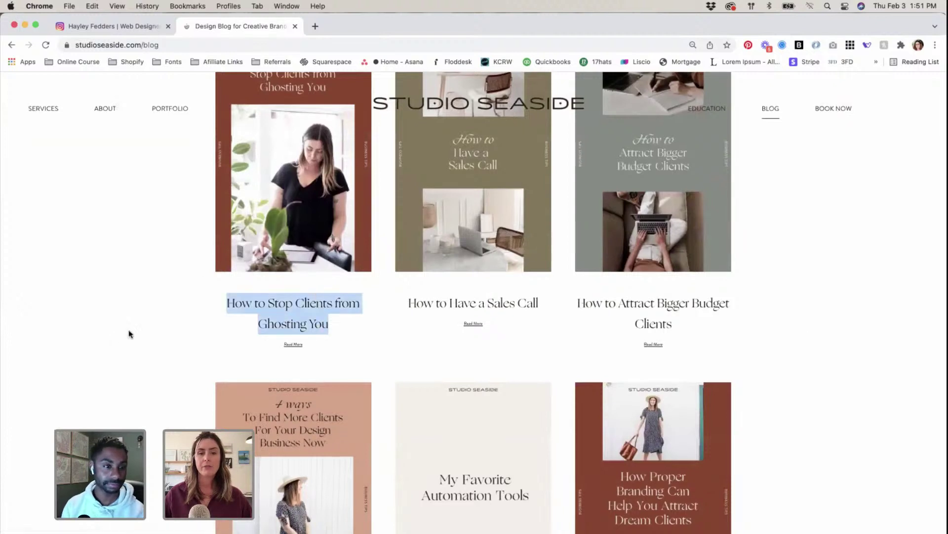
left_click(140, 325)
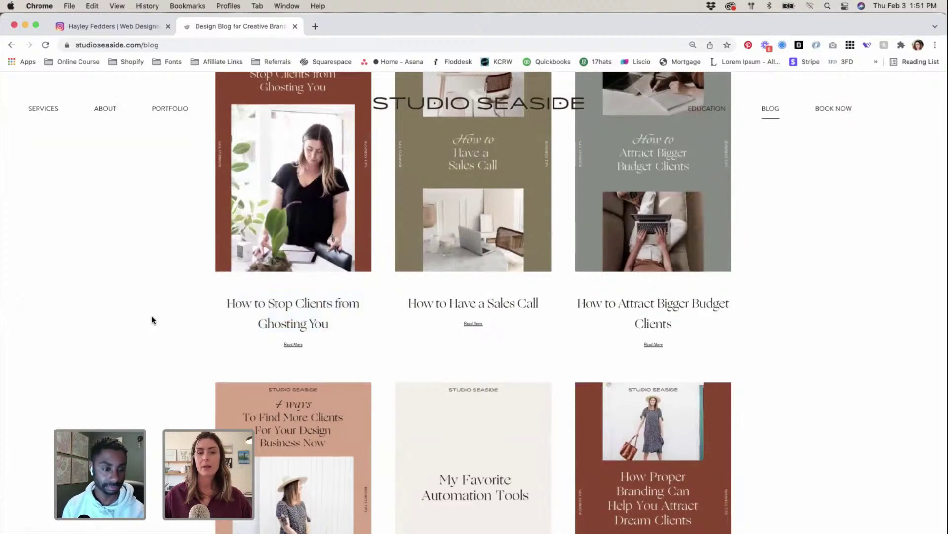
Step: Scroll through the blog's post cards and open '7 Types of Logos Styles'
scroll(149, 320, "down", 1)
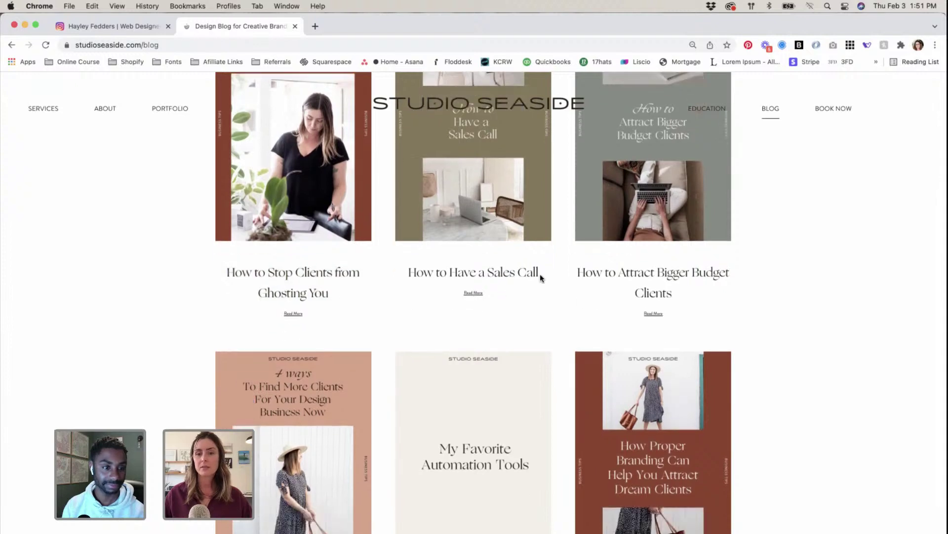
scroll(725, 291, "down", 1)
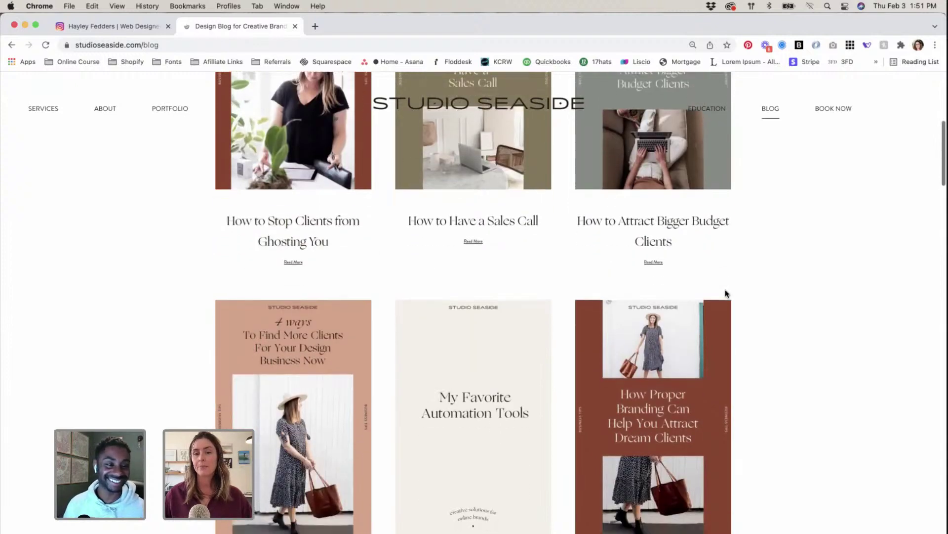
scroll(725, 291, "up", 4)
scroll(726, 292, "down", 4)
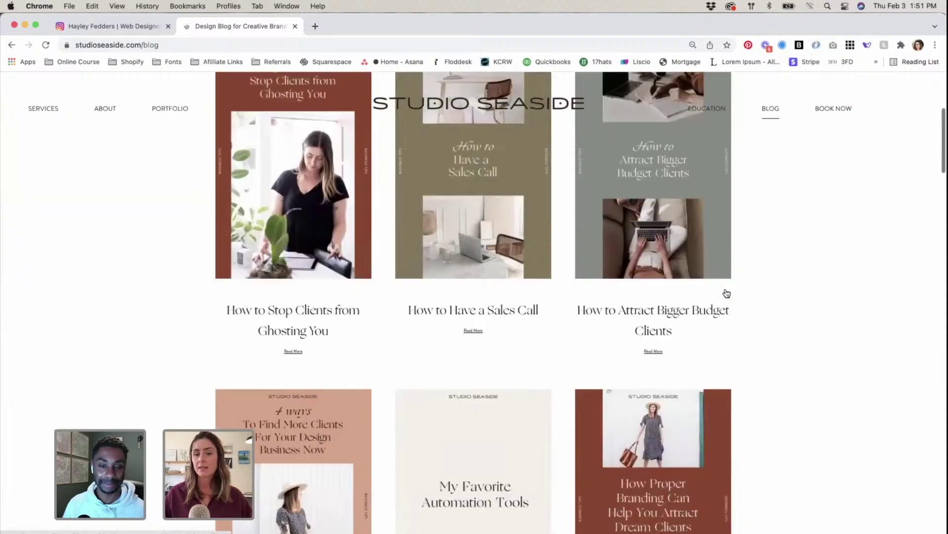
scroll(725, 292, "down", 5)
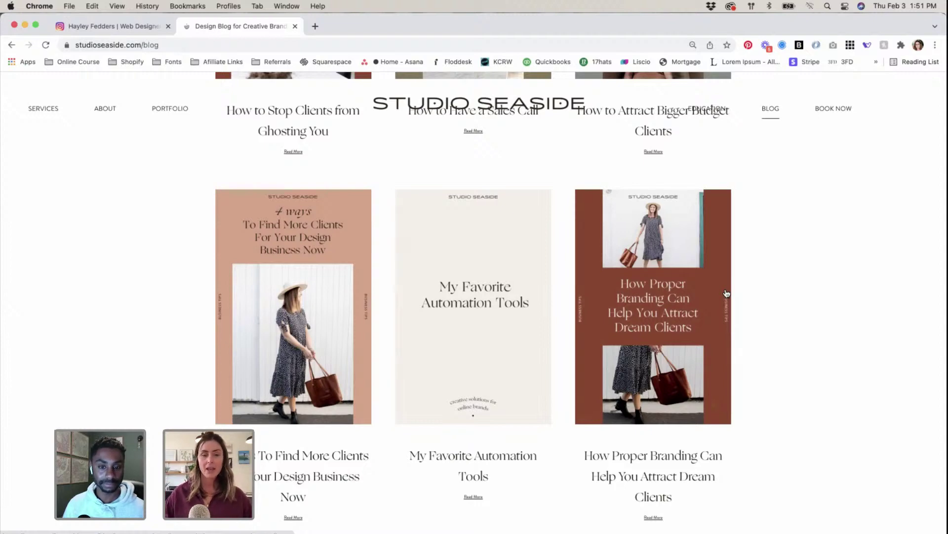
scroll(727, 294, "up", 4)
scroll(538, 360, "down", 2)
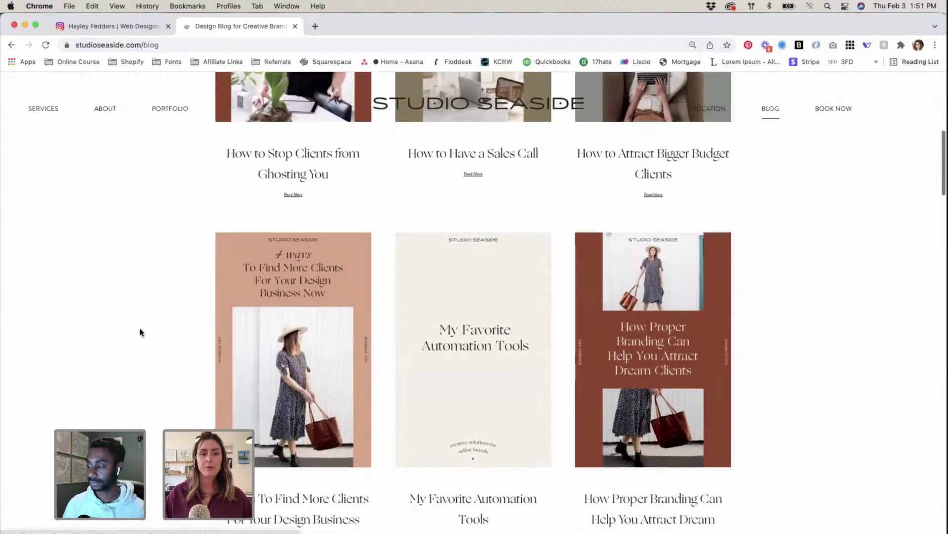
scroll(141, 332, "down", 5)
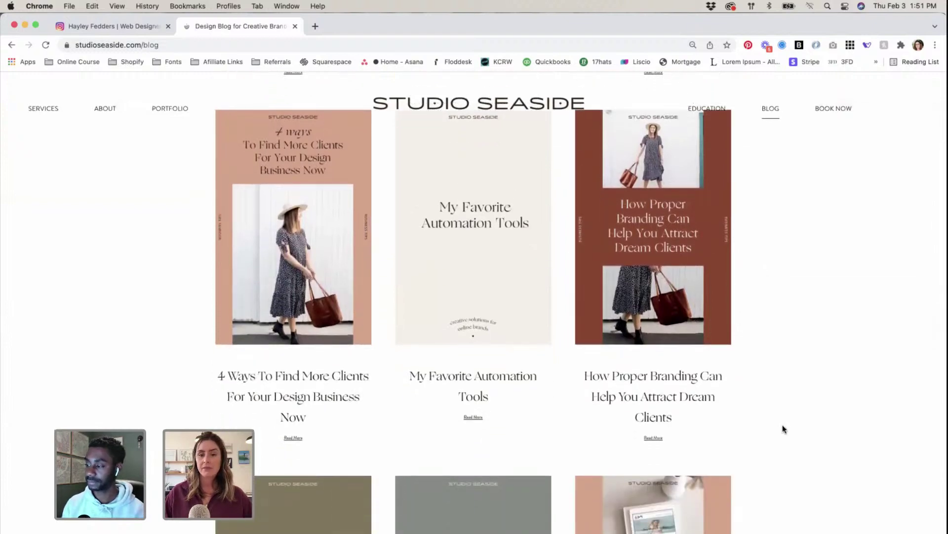
scroll(784, 428, "down", 10)
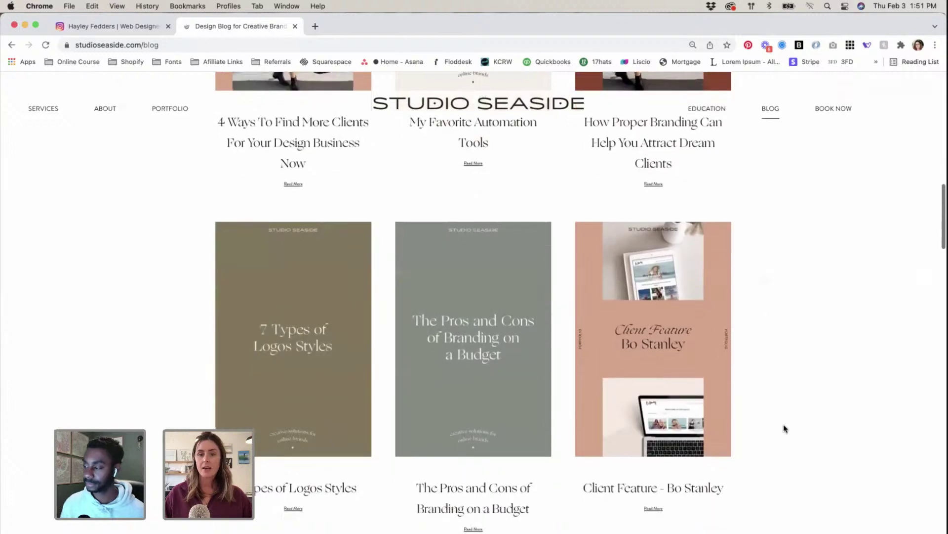
scroll(692, 371, "down", 1)
scroll(599, 336, "down", 3)
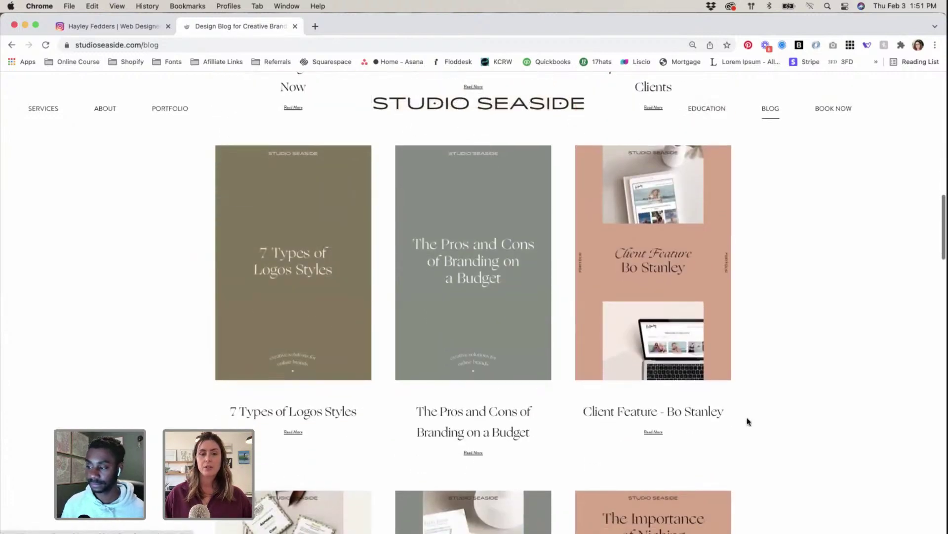
scroll(743, 419, "down", 2)
scroll(741, 417, "up", 2)
left_click(334, 314)
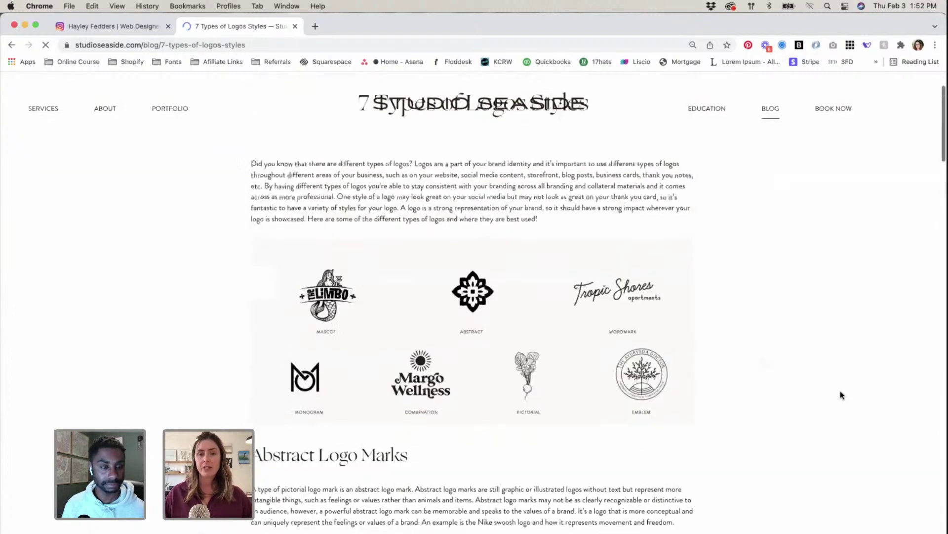
Step: Highlight the '7 Types of Logos Styles' title, skim its sections, then go back to the blog list
left_click_drag(357, 180, 590, 186)
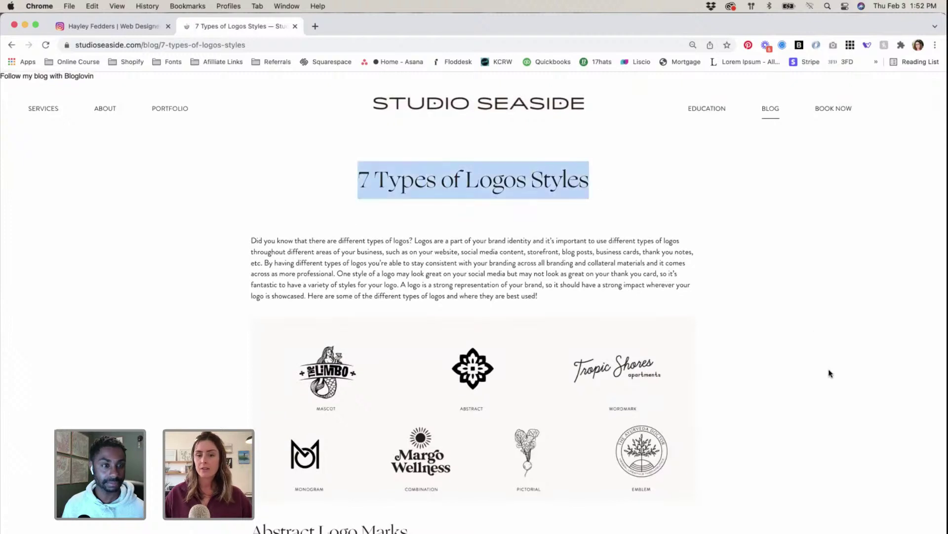
scroll(830, 373, "down", 5)
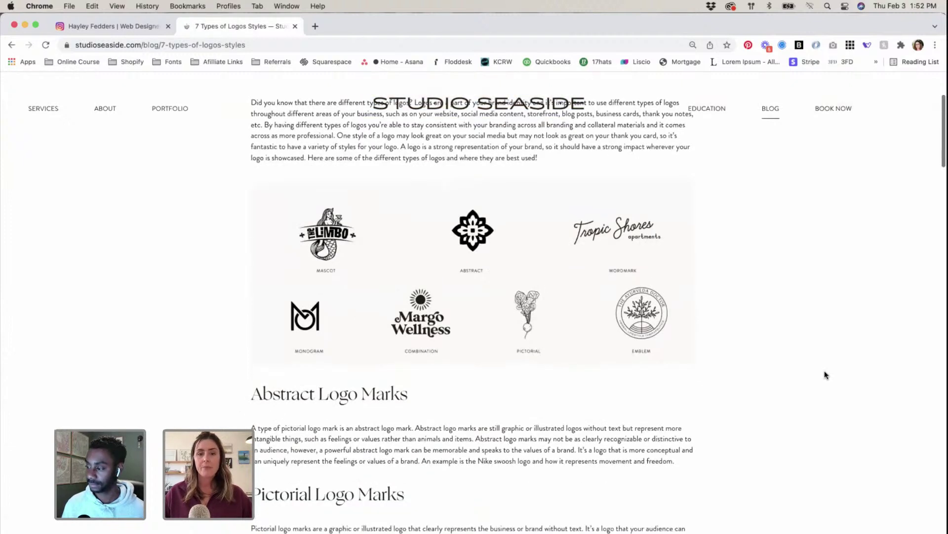
scroll(826, 375, "down", 15)
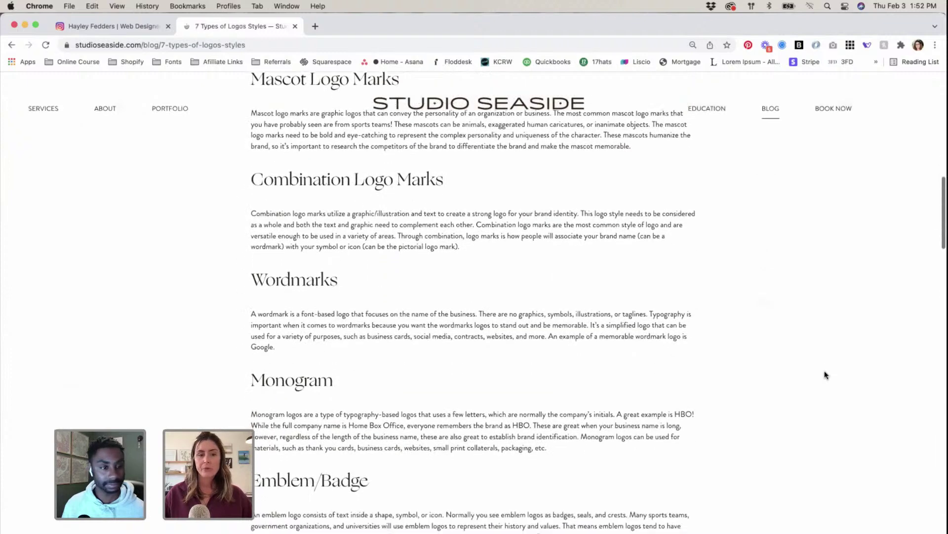
scroll(826, 376, "down", 3)
left_click(12, 45)
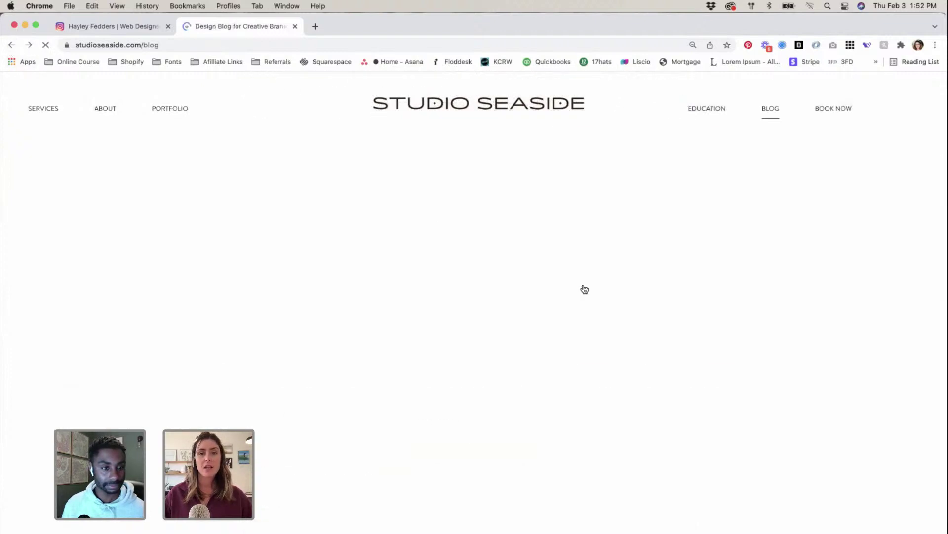
scroll(839, 322, "down", 10)
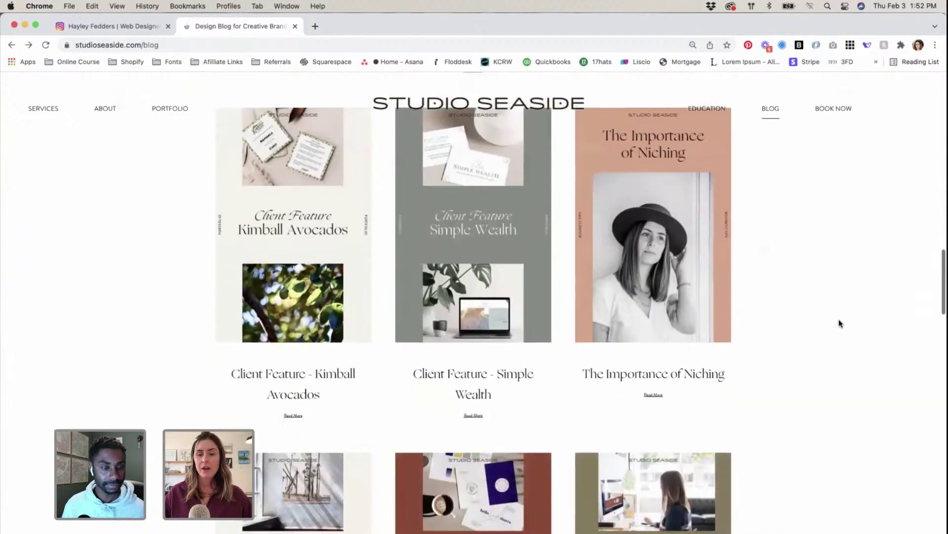
scroll(839, 322, "down", 4)
scroll(839, 323, "down", 3)
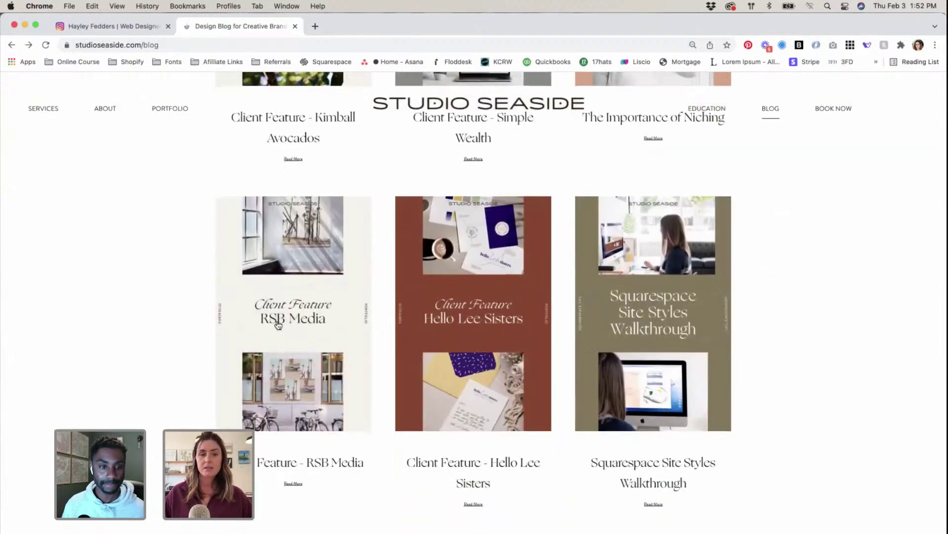
scroll(257, 328, "down", 5)
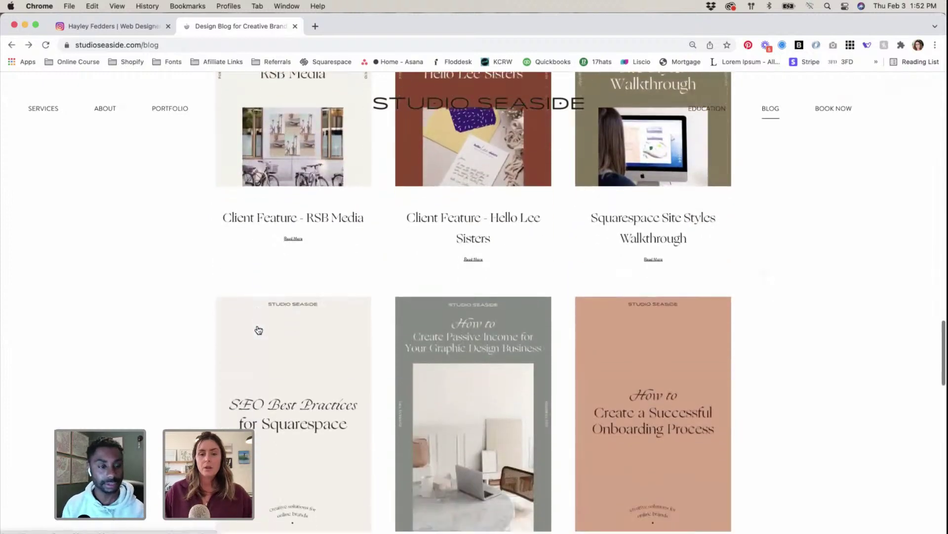
scroll(259, 330, "down", 4)
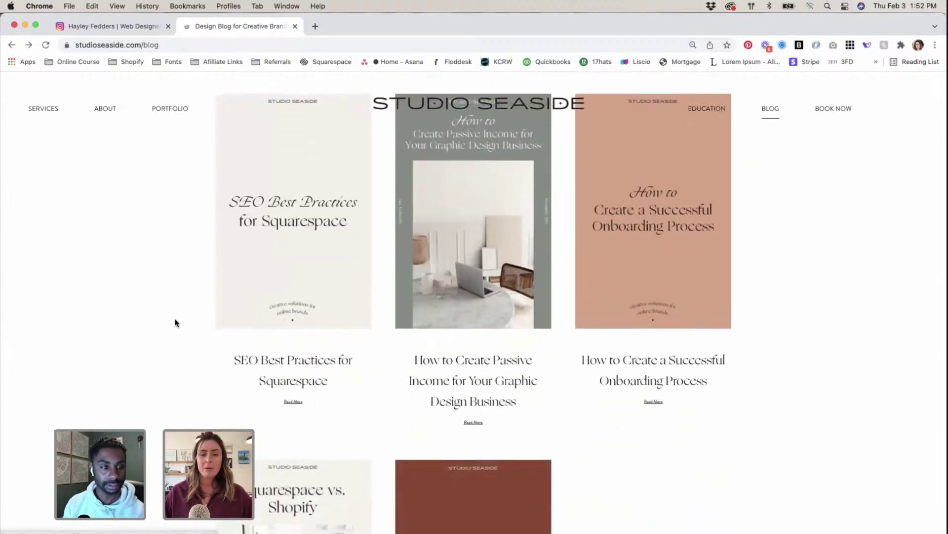
scroll(176, 323, "down", 6)
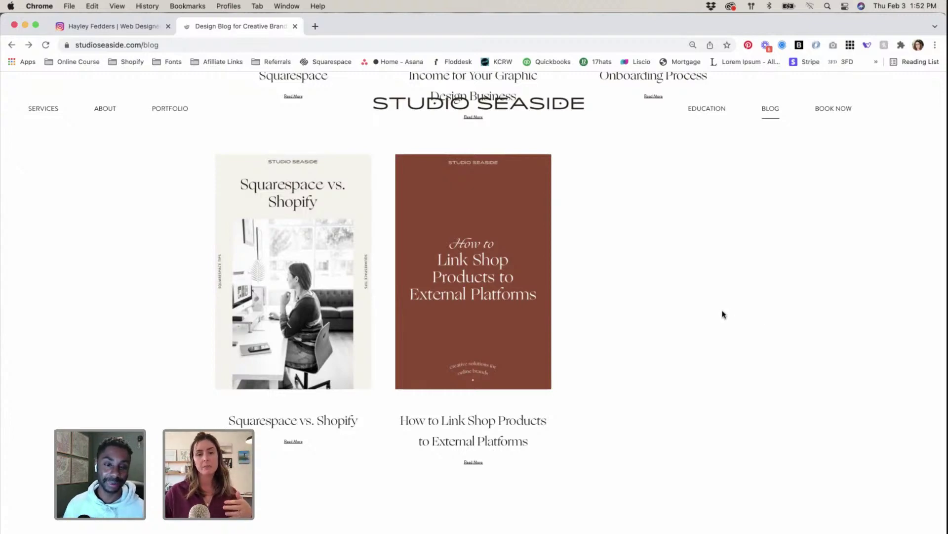
scroll(723, 312, "up", 20)
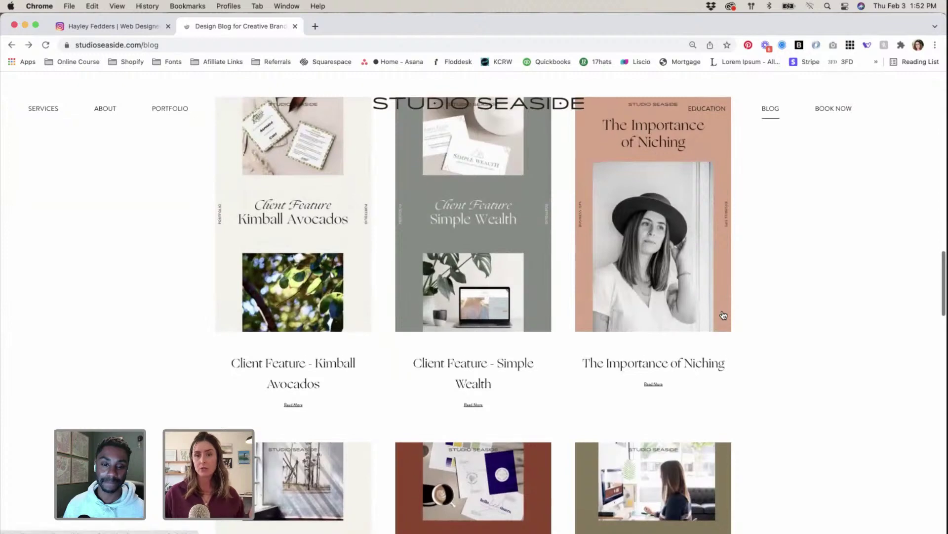
scroll(723, 315, "up", 3)
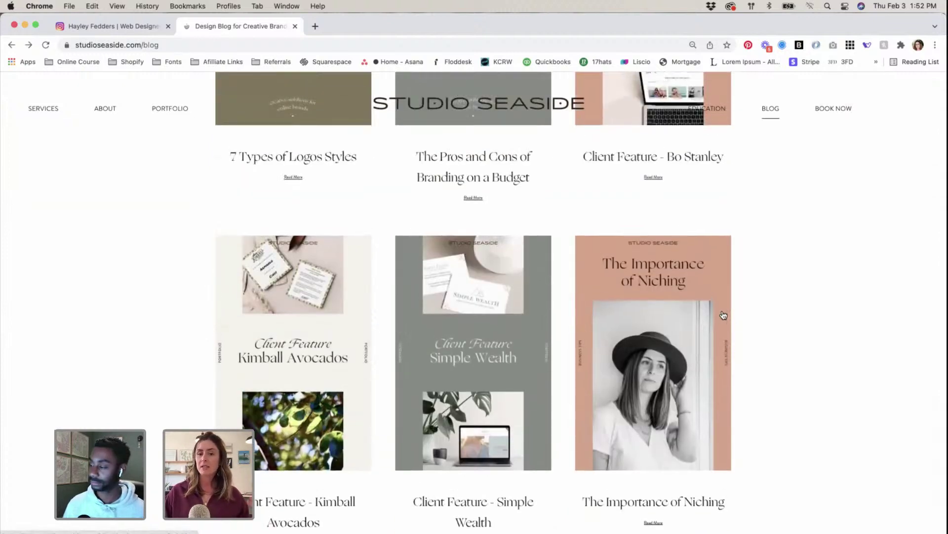
scroll(723, 315, "up", 5)
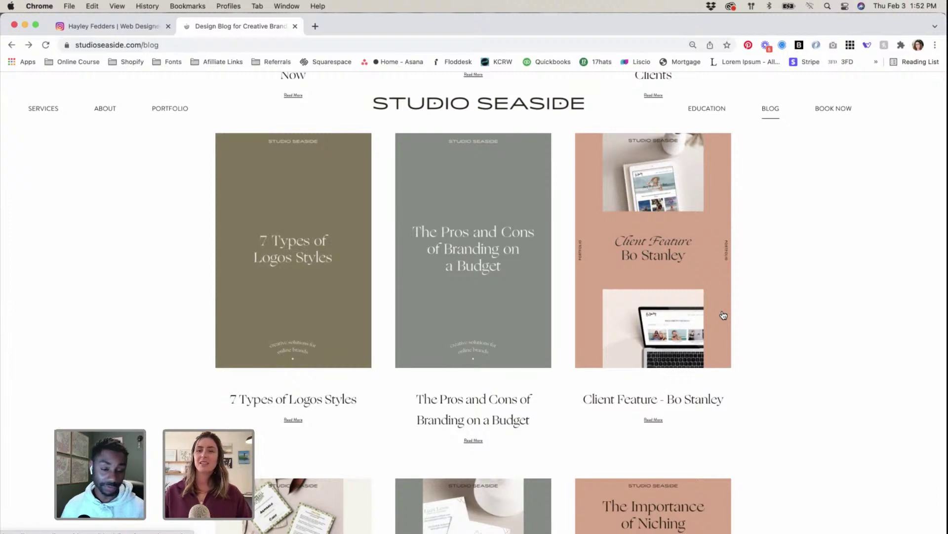
scroll(723, 314, "up", 4)
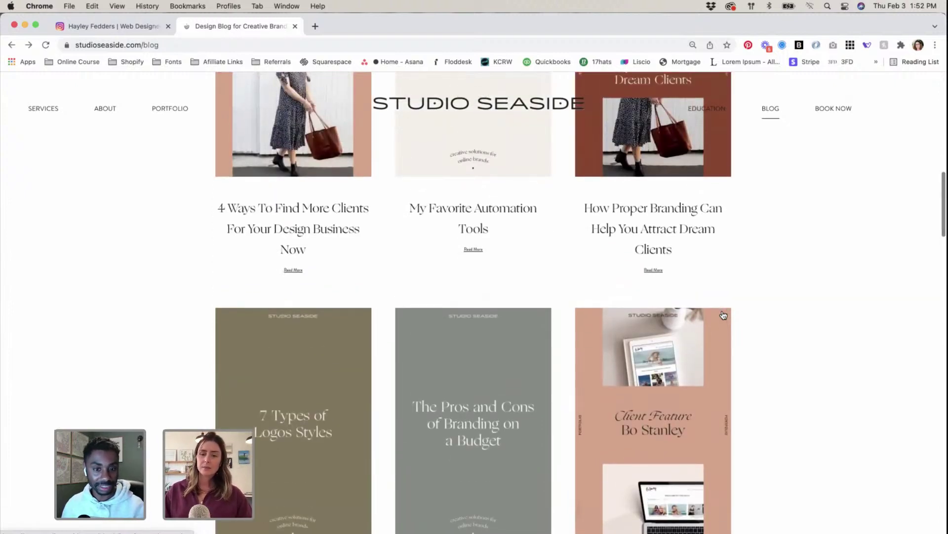
scroll(723, 314, "up", 7)
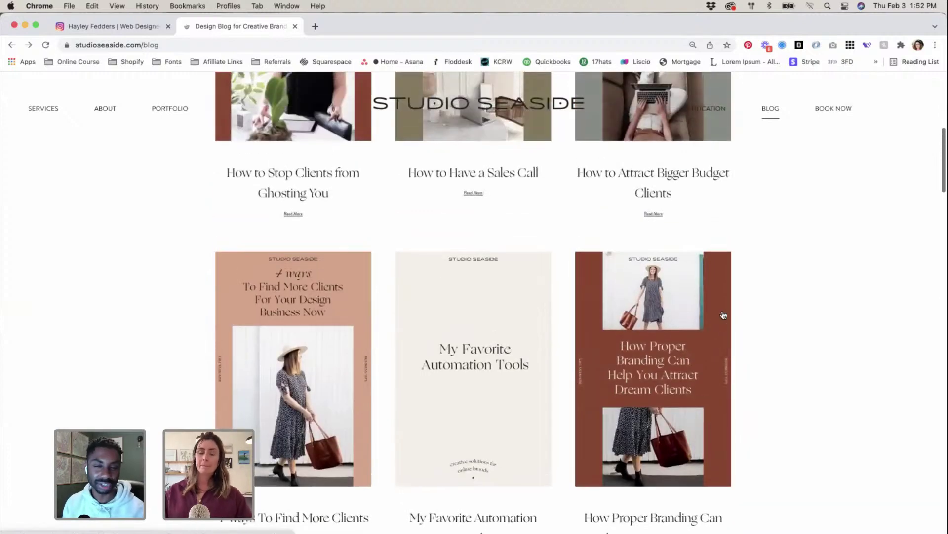
Step: Load pinterest.com in a new browser tab
left_click(315, 27)
type("pi")
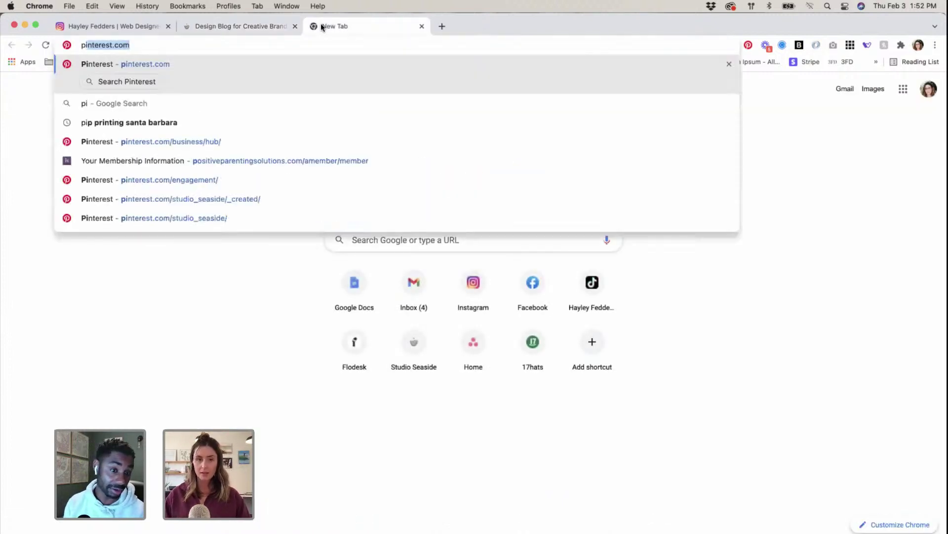
key("Return")
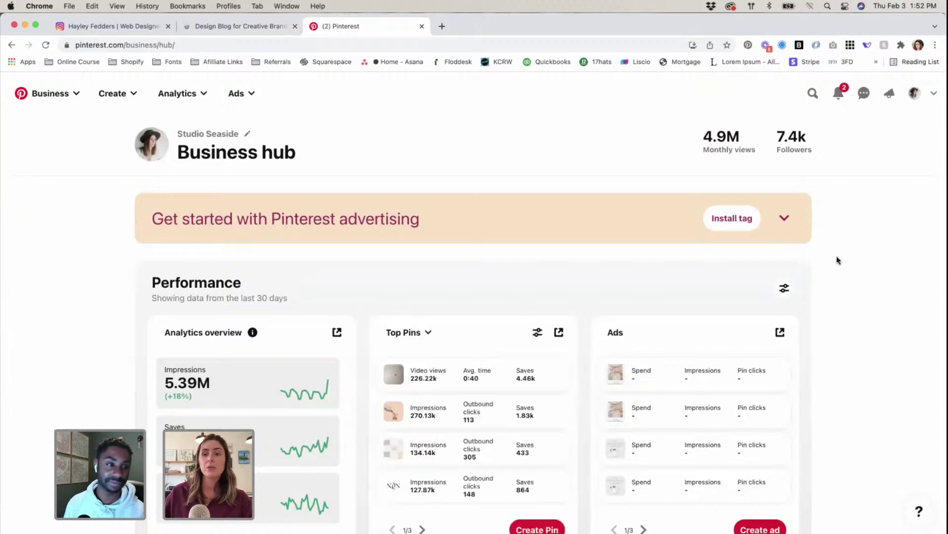
scroll(855, 220, "down", 6)
scroll(855, 220, "up", 6)
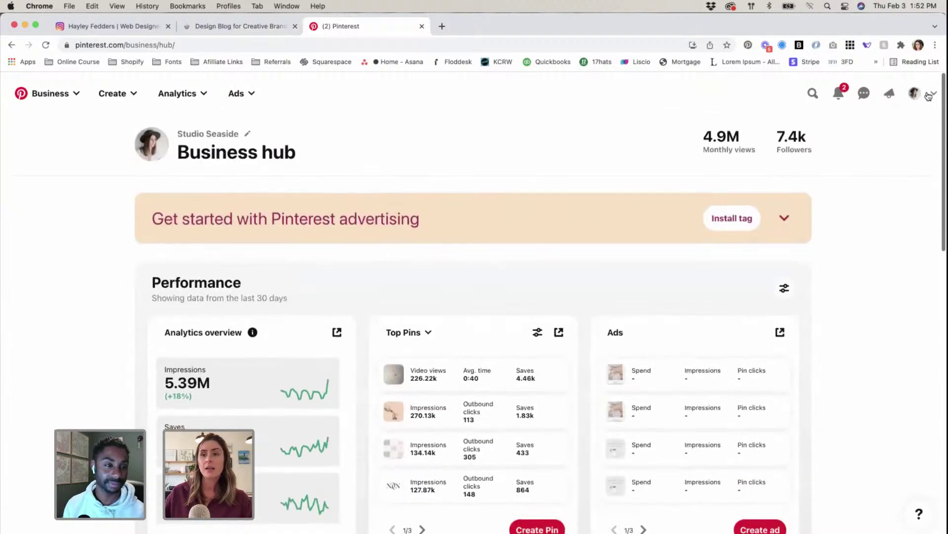
Step: Switch Pinterest to its Home feed and move the Instagram tab to second place
left_click(931, 95)
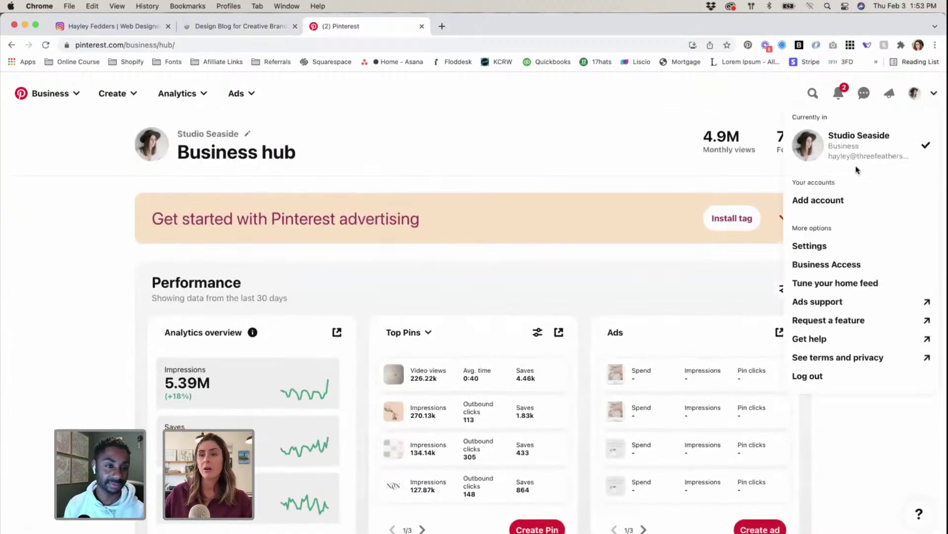
left_click(472, 134)
left_click(44, 96)
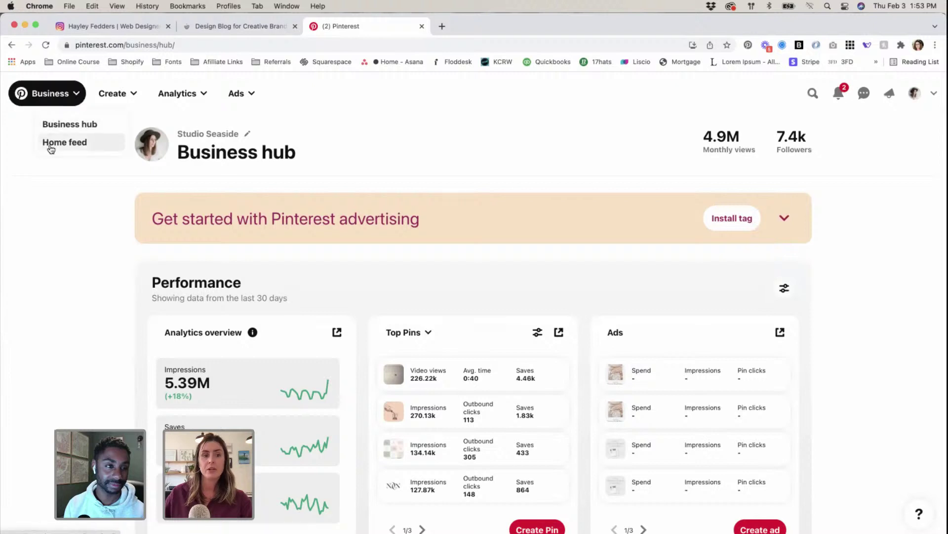
left_click(51, 143)
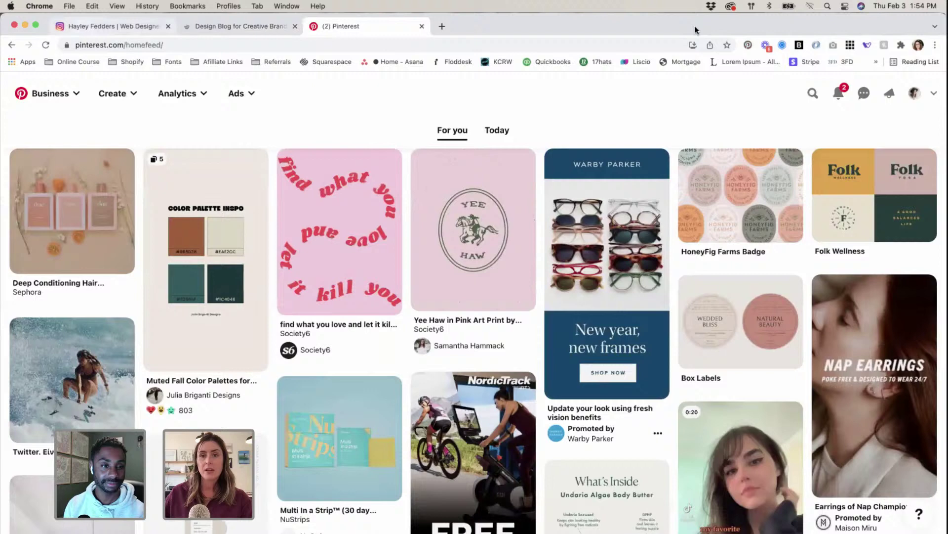
mouse_move(696, 30)
left_mouse_down()
mouse_move(695, 38)
mouse_move(695, 29)
left_mouse_up()
left_click_drag(125, 27, 240, 27)
Step: Move the blog tab to second place and load Pinterest in it instead of the blog
left_click(114, 26)
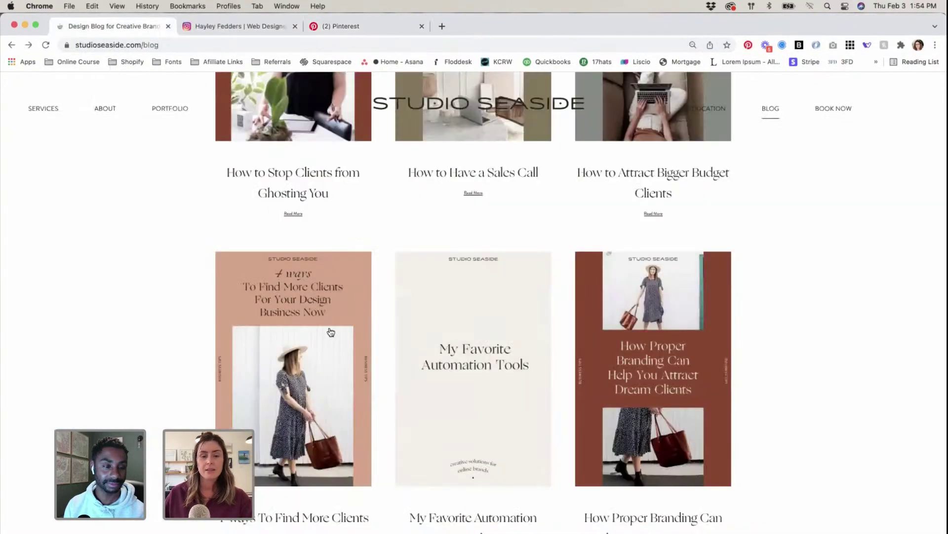
scroll(328, 332, "up", 1)
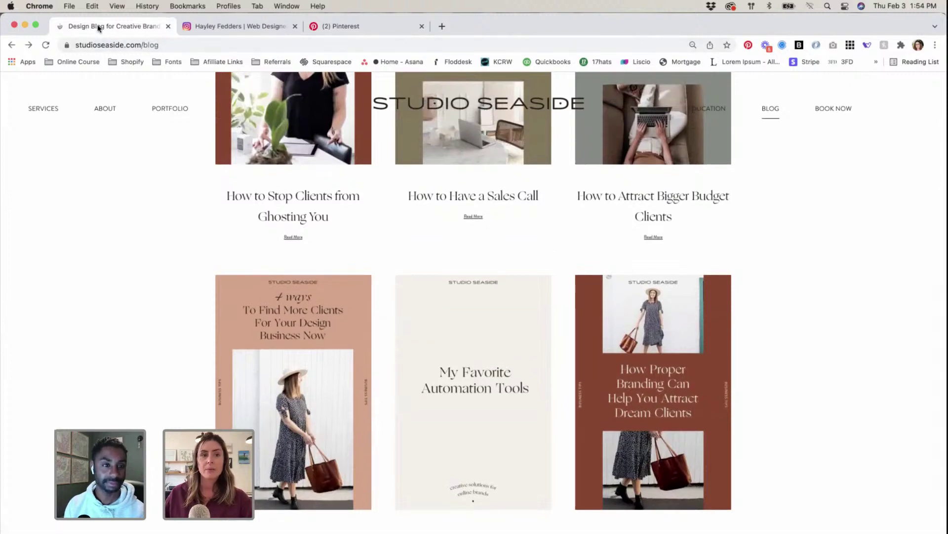
left_click_drag(95, 27, 198, 27)
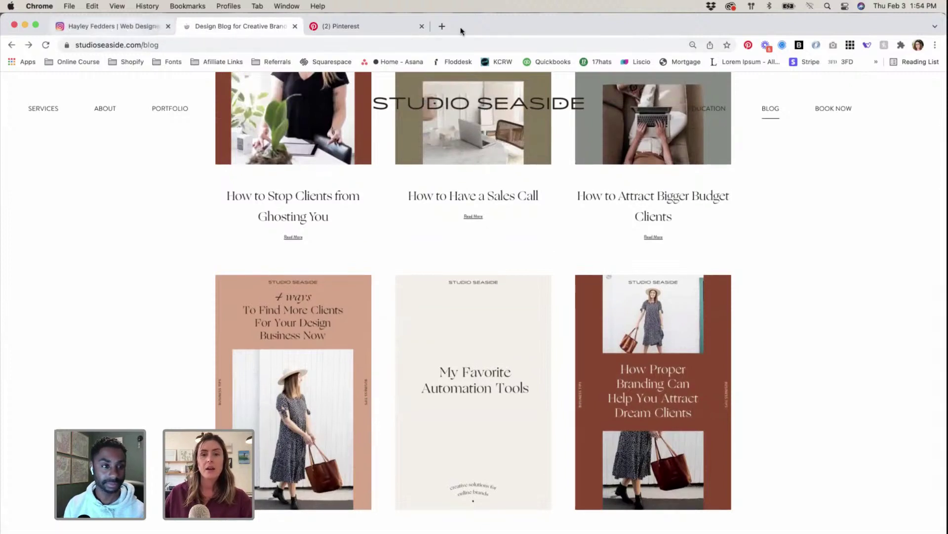
left_click(647, 43)
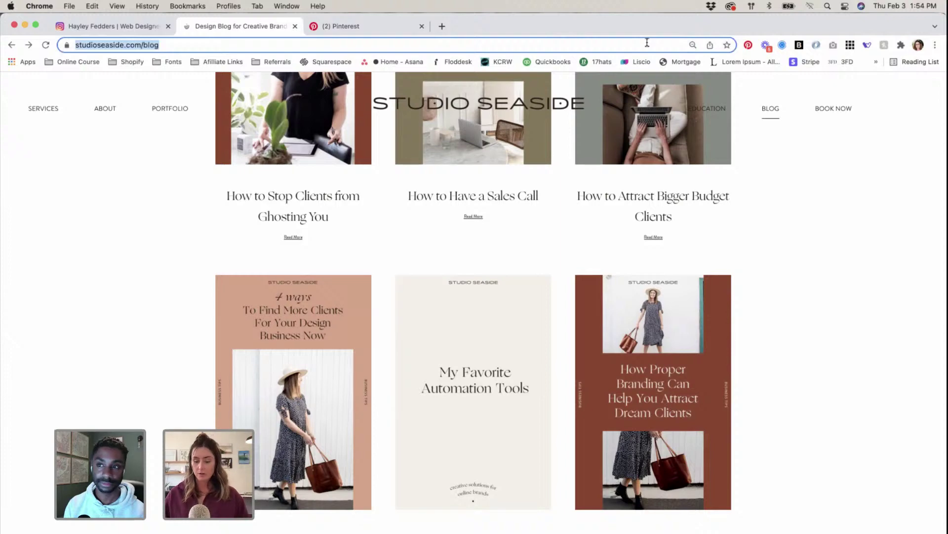
type("pin")
key("Return")
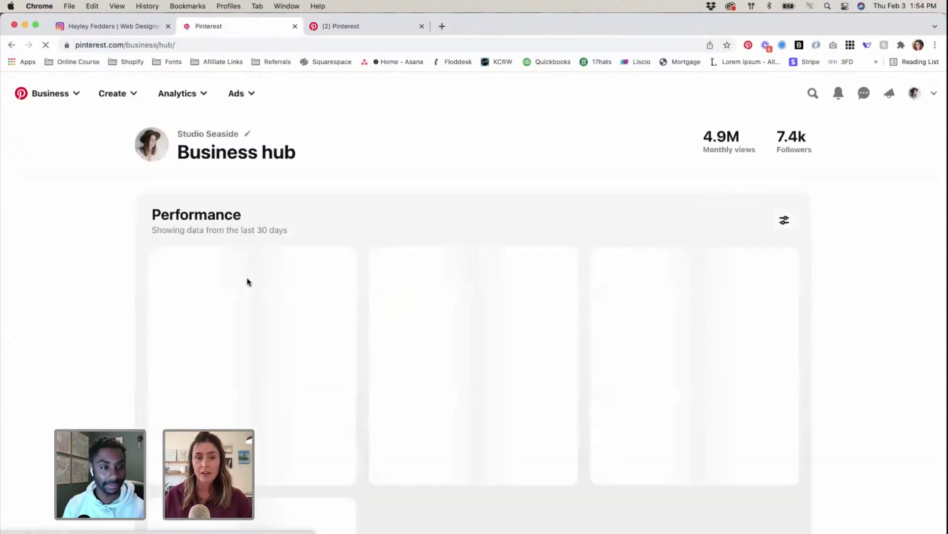
Step: Switch that Pinterest tab to the Home feed, scroll the pins, then return to Instagram's reels
left_click(66, 99)
left_click(53, 124)
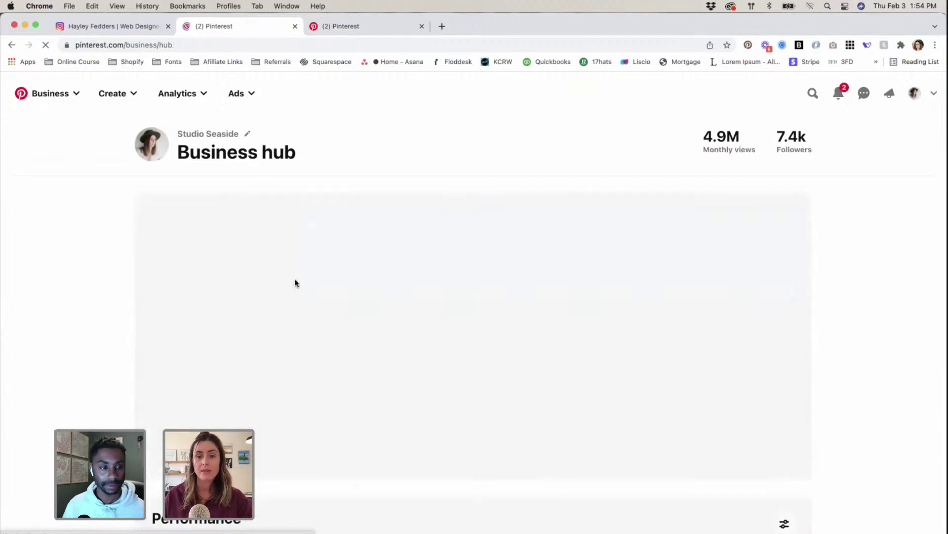
left_click(63, 97)
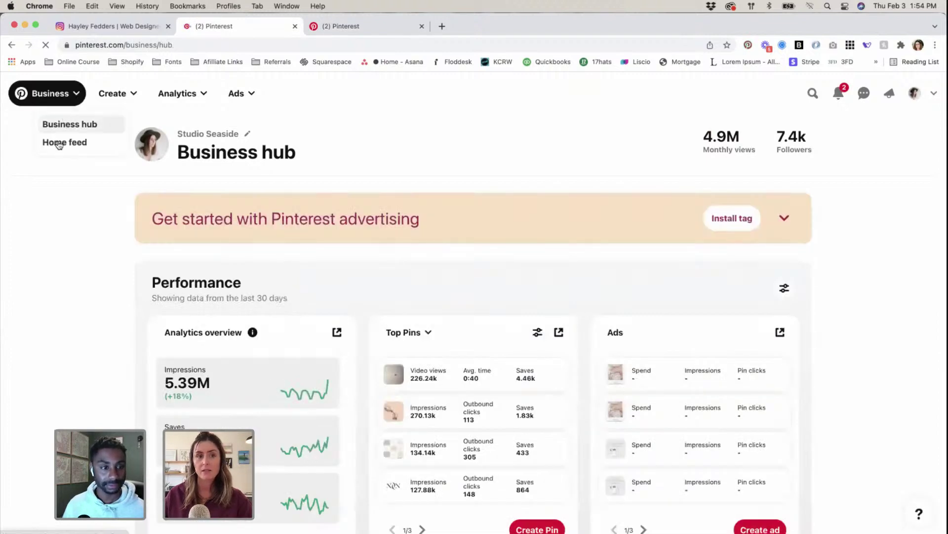
left_click(58, 143)
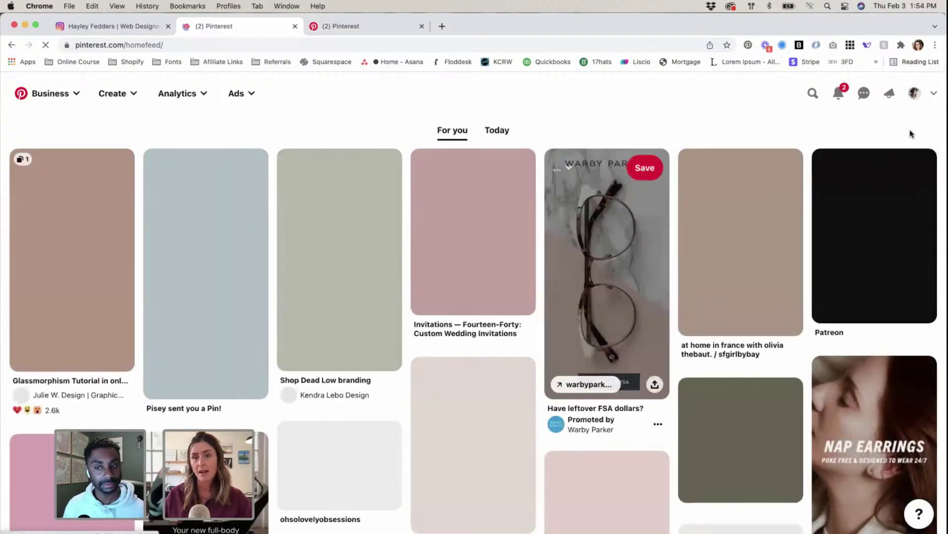
scroll(788, 295, "down", 5)
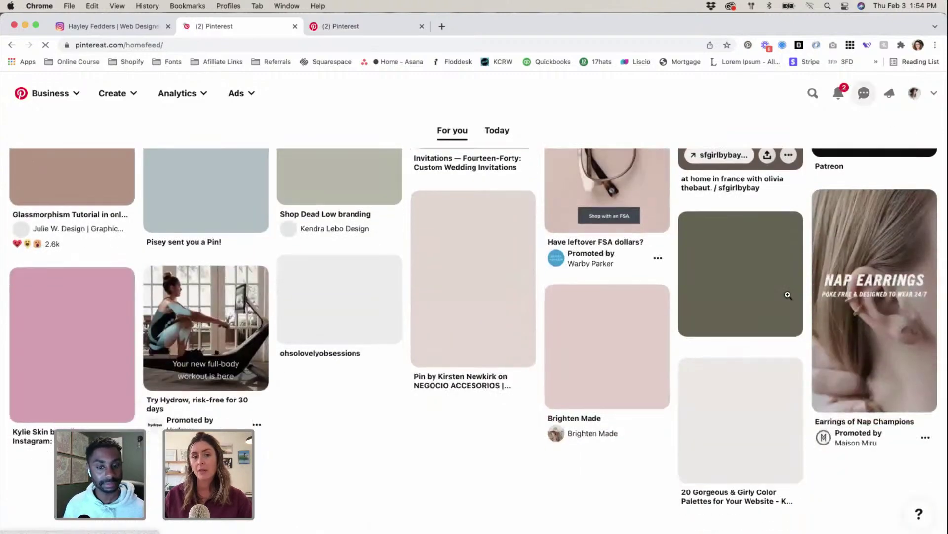
scroll(788, 295, "down", 4)
scroll(788, 295, "down", 4)
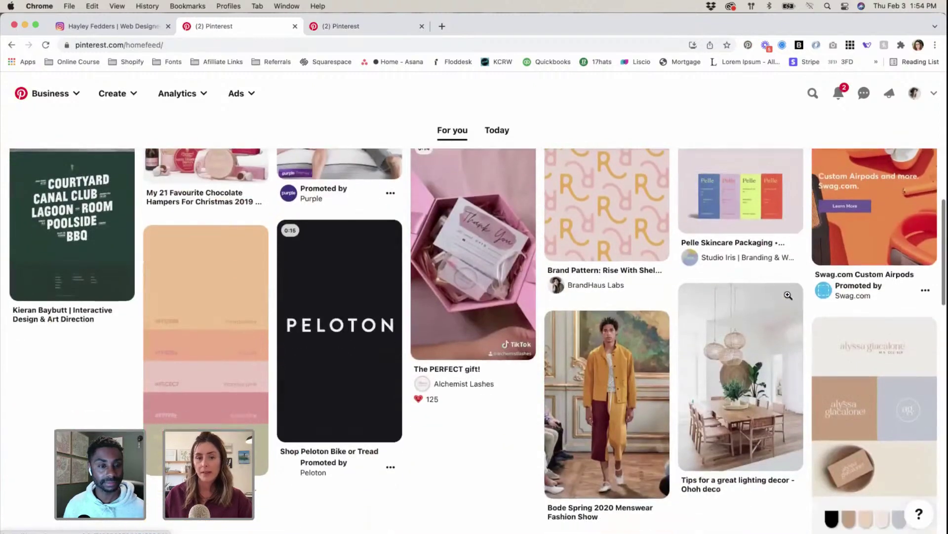
scroll(571, 201, "up", 8)
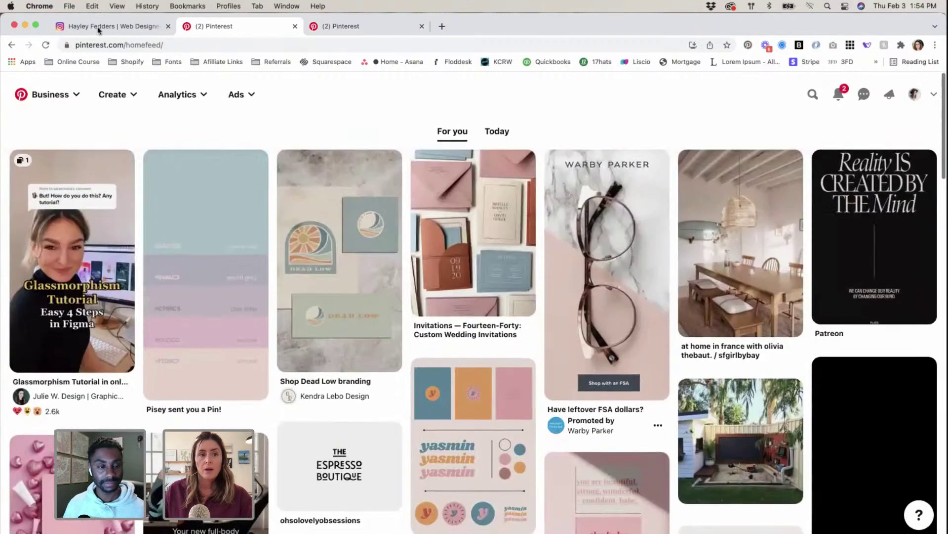
left_click(114, 26)
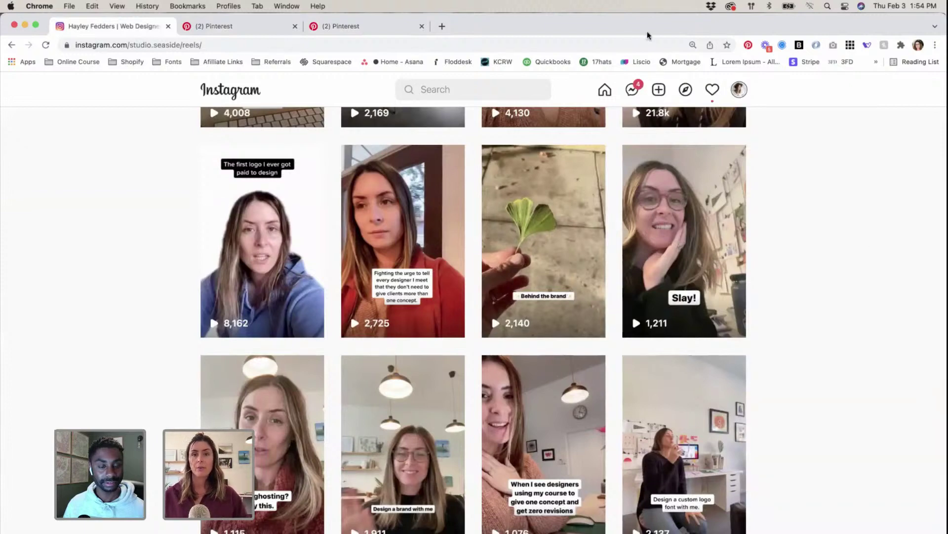
Step: Go to the Instagram home feed and close both Pinterest tabs
scroll(683, 142, "up", 10)
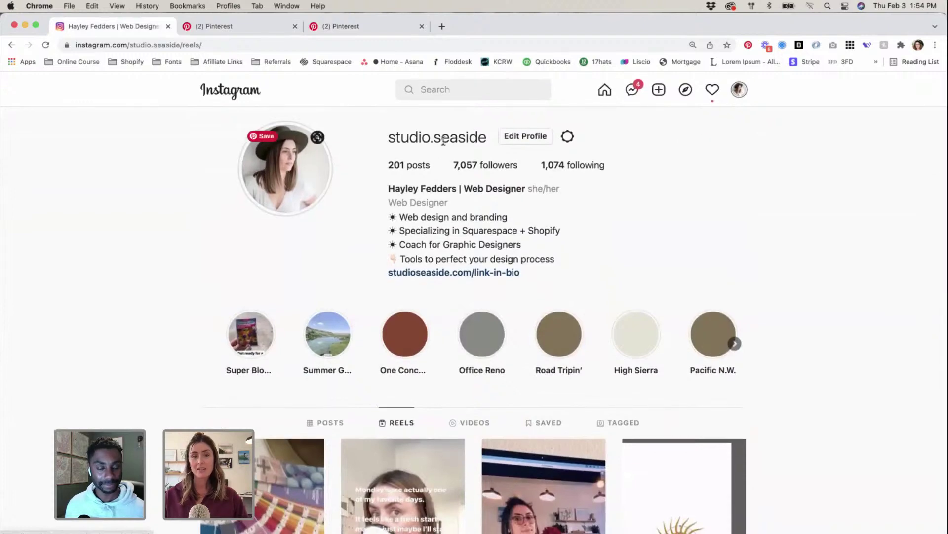
left_click(220, 91)
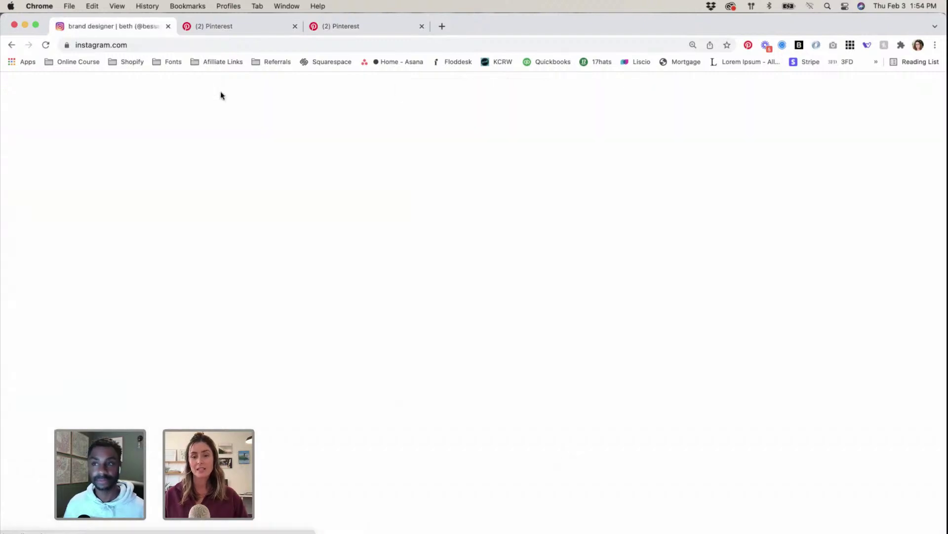
left_click(208, 28)
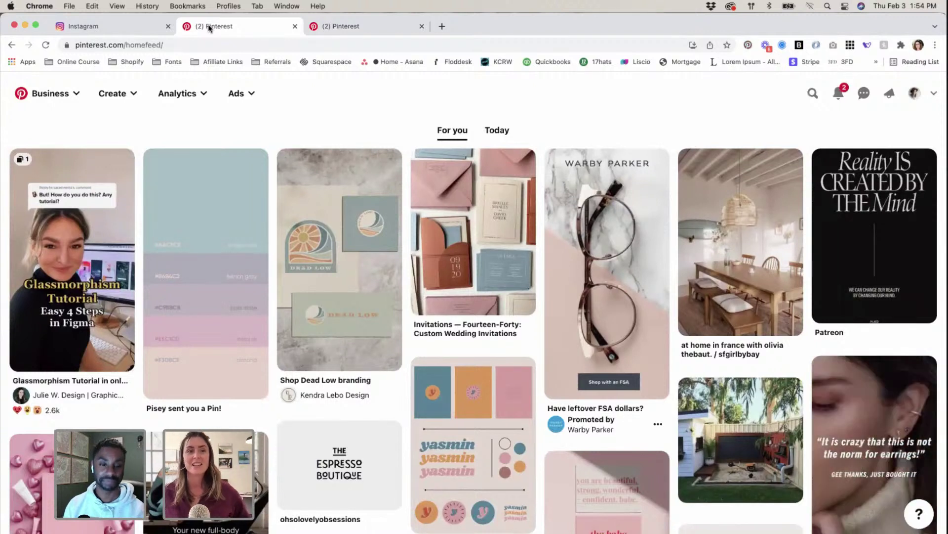
left_click(294, 26)
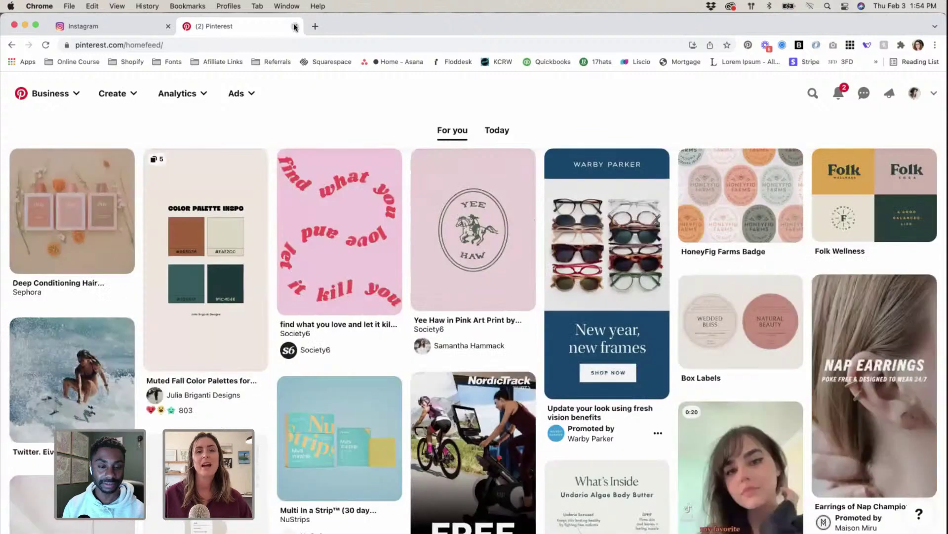
key("super+w")
Step: Open the Studio Seaside profile from the account menu and scroll to its posts grid
left_click(174, 43)
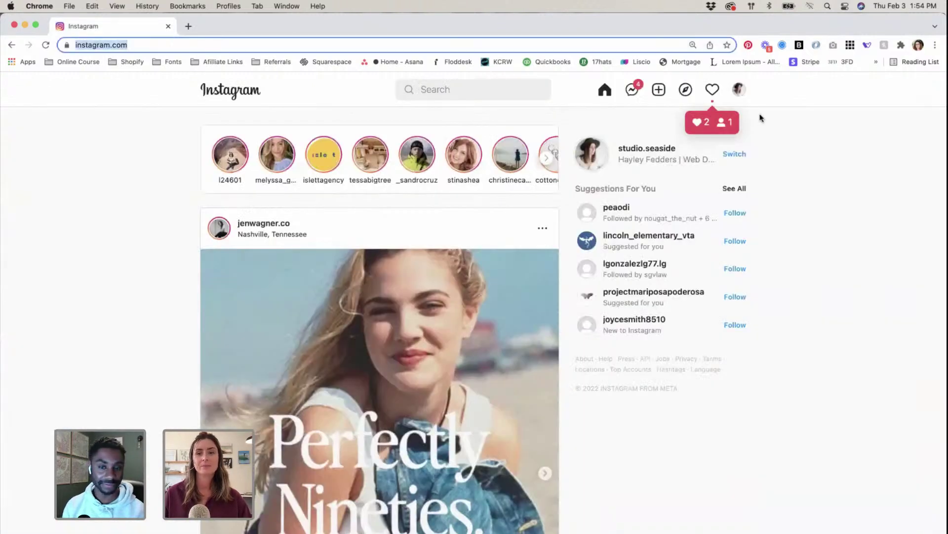
left_click(740, 90)
left_click(724, 118)
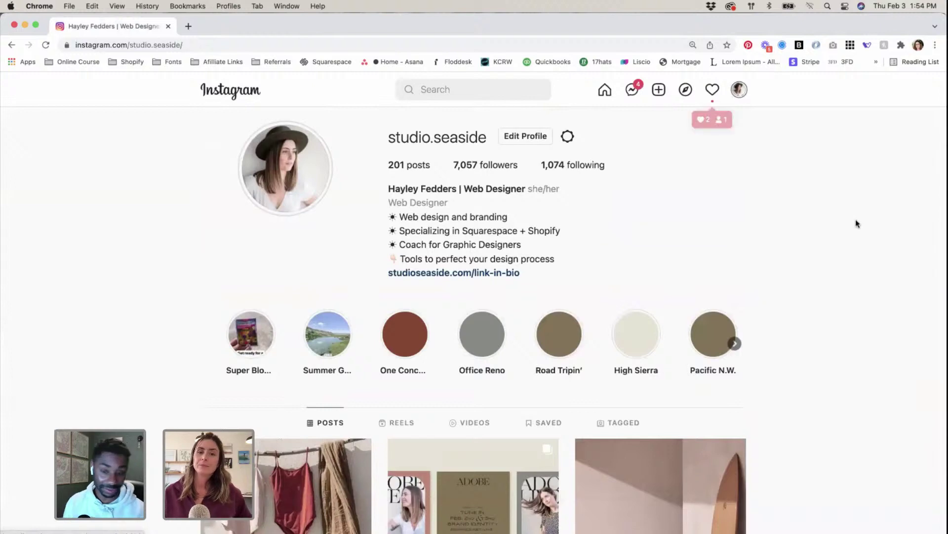
scroll(851, 223, "down", 5)
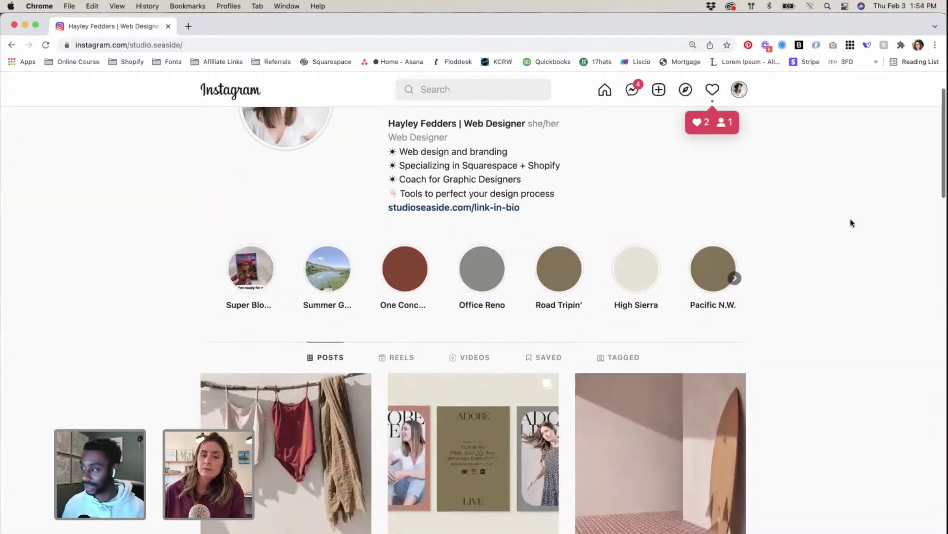
scroll(851, 223, "down", 1)
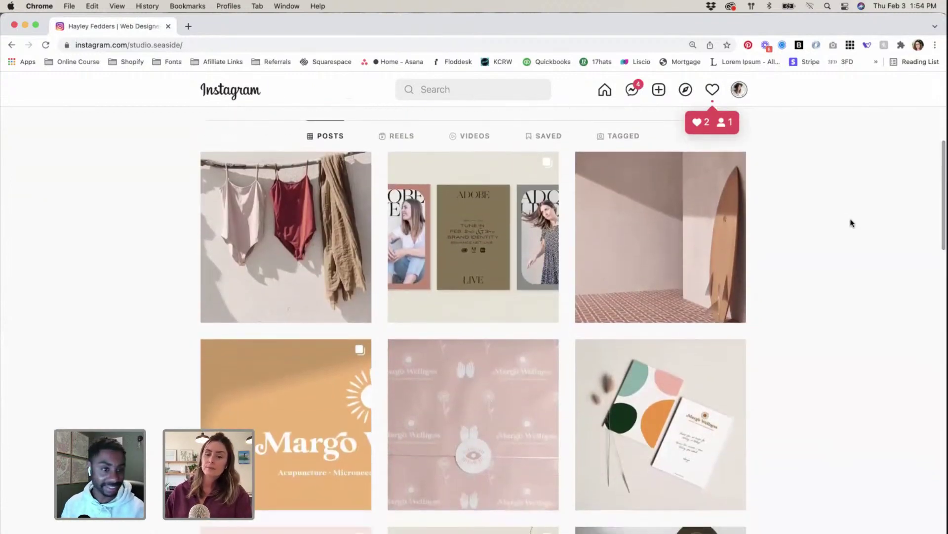